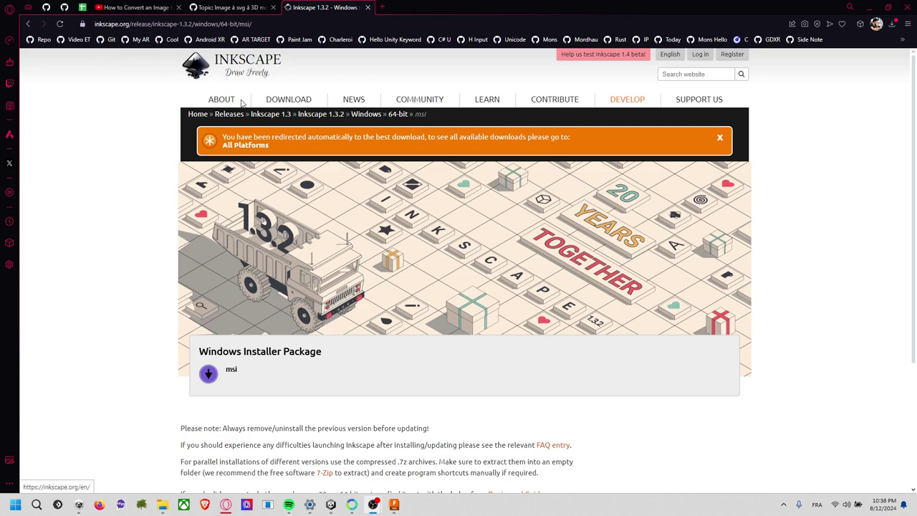
- Check the Fusion CHARLEROI design, then return to the Inkscape download page in Opera
click(394, 504)
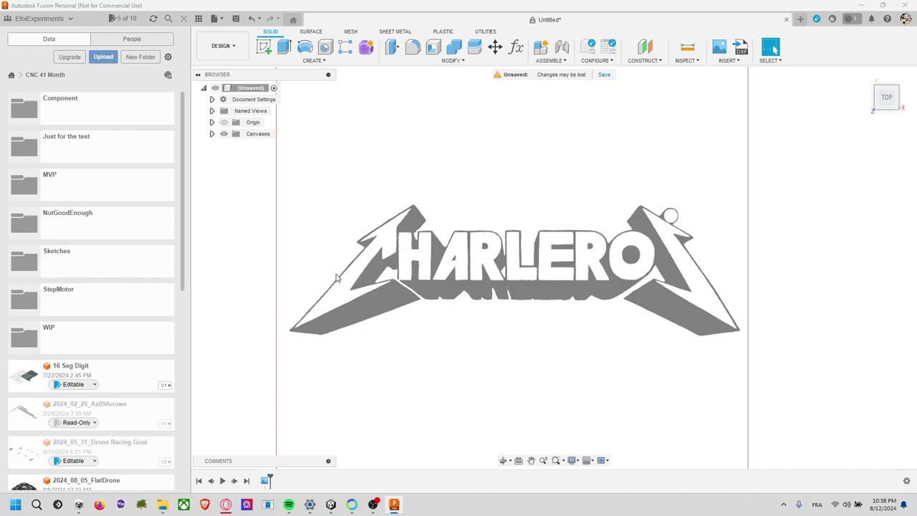
key(alt+Tab)
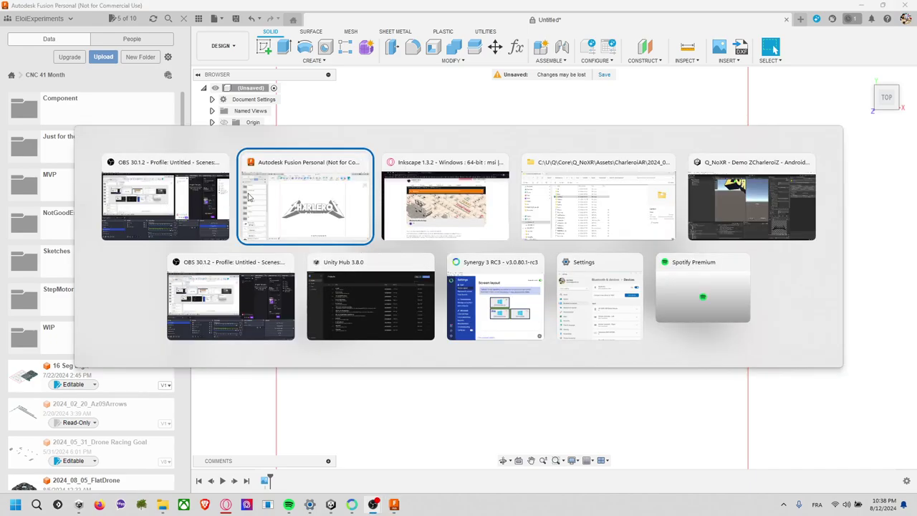
click(430, 197)
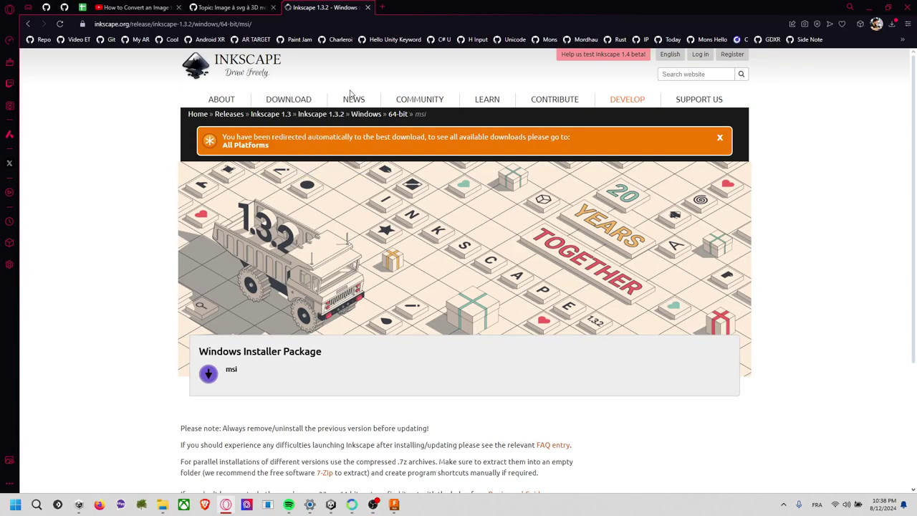
mouse_move(288, 99)
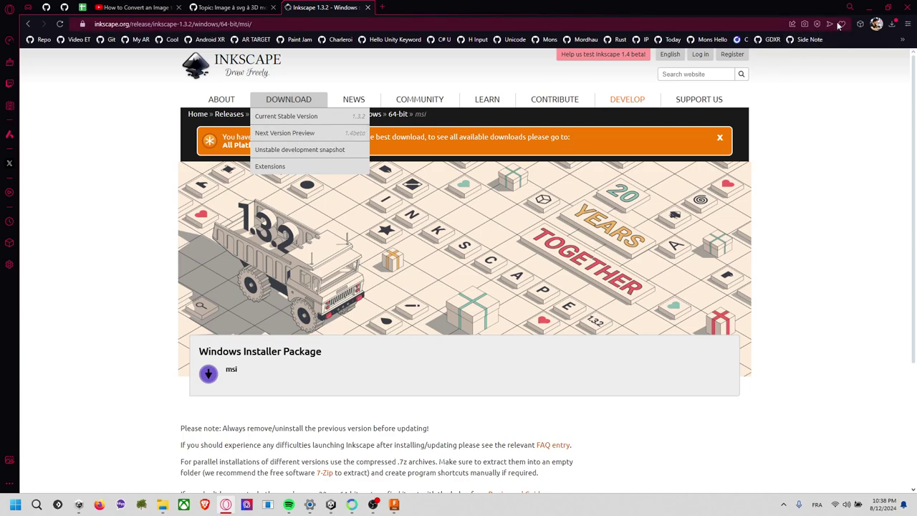
click(860, 24)
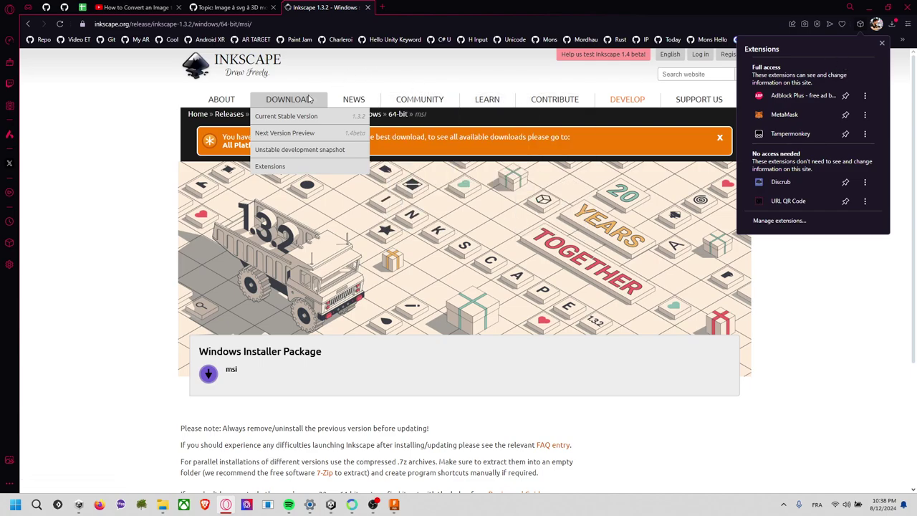
click(305, 116)
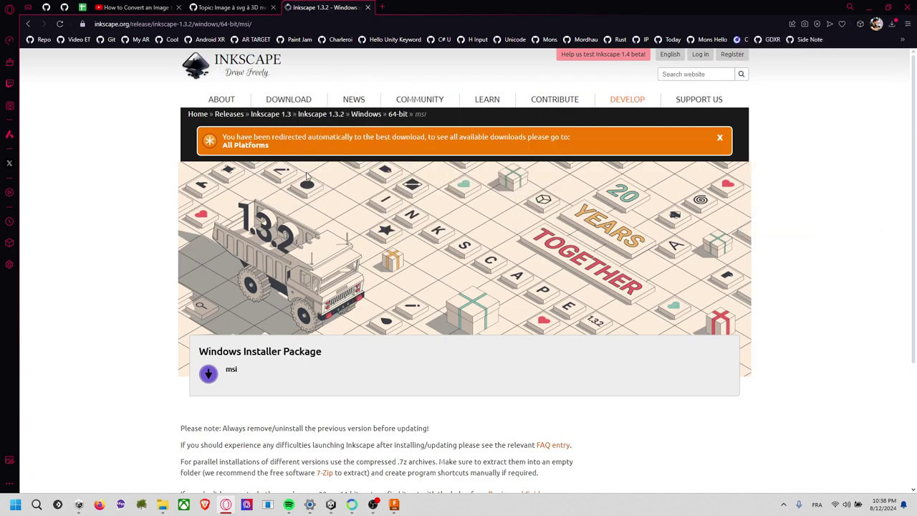
click(293, 118)
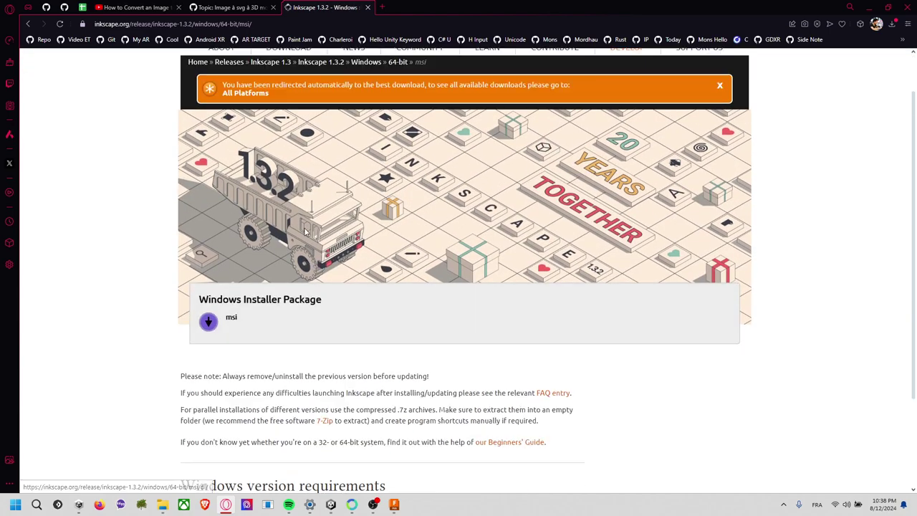
- Download the 64-bit Inkscape 1.3.2 msi installer and save the file
click(317, 330)
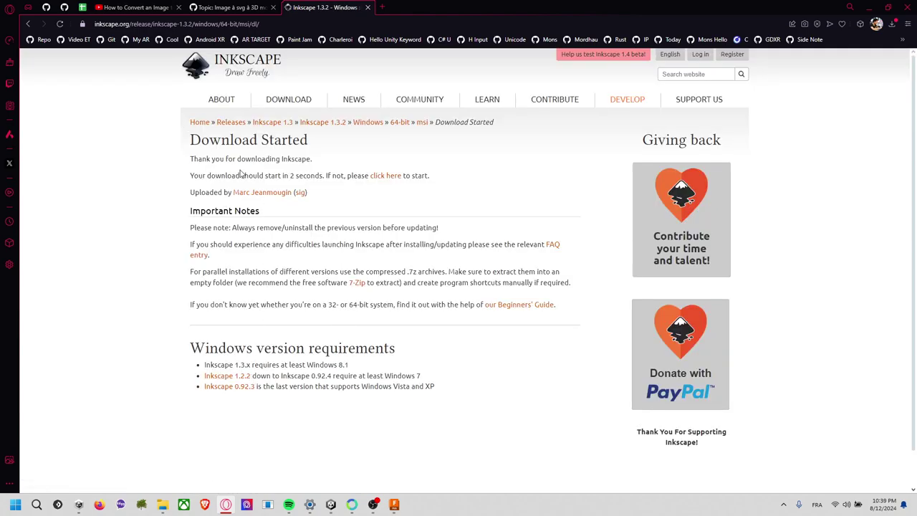
click(393, 176)
click(378, 242)
mouse_move(698, 99)
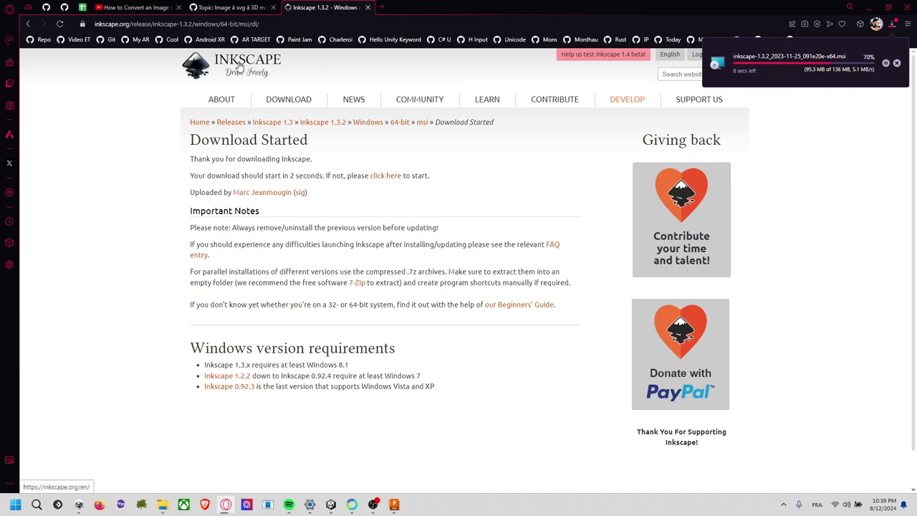
- Skim the image-to-SVG tutorial's intro, image-saving and Fusion insert parts
click(137, 7)
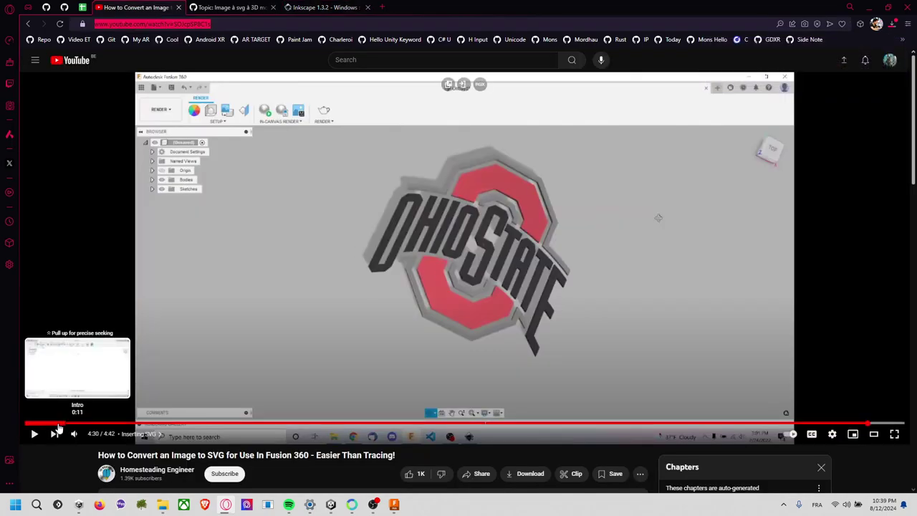
click(68, 423)
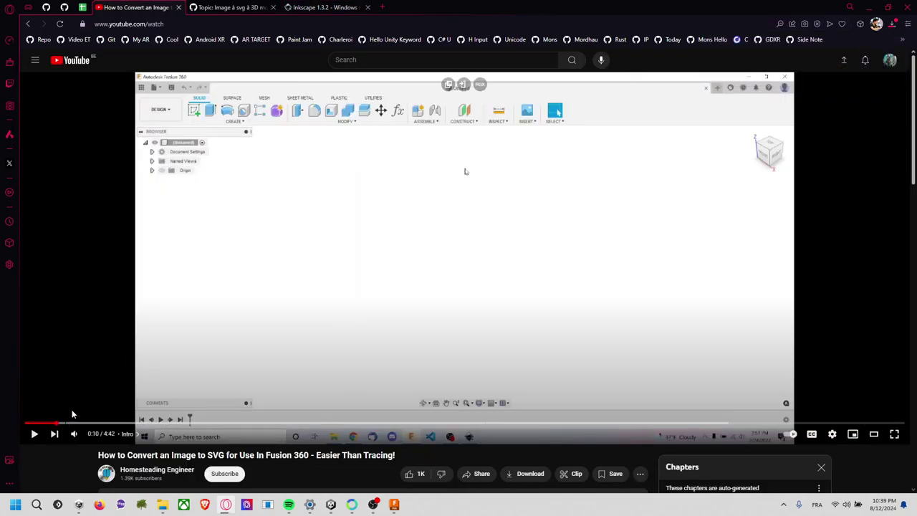
click(93, 423)
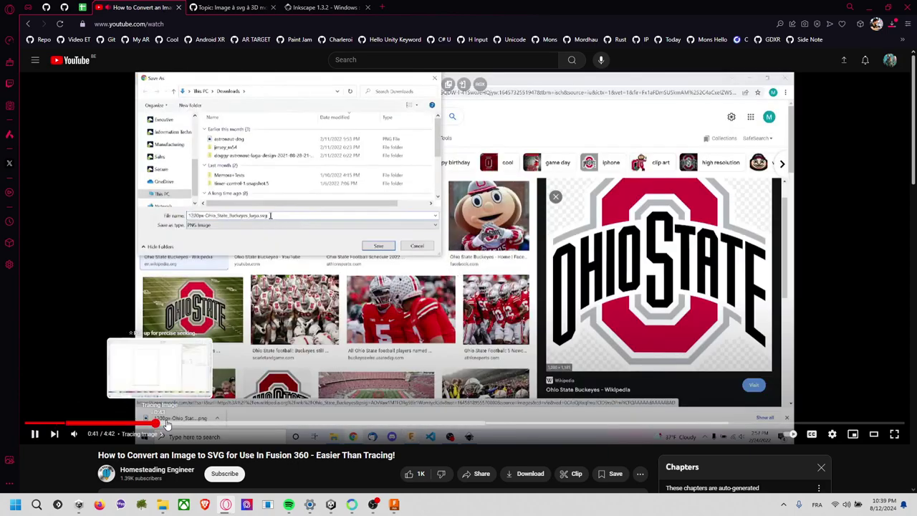
click(156, 422)
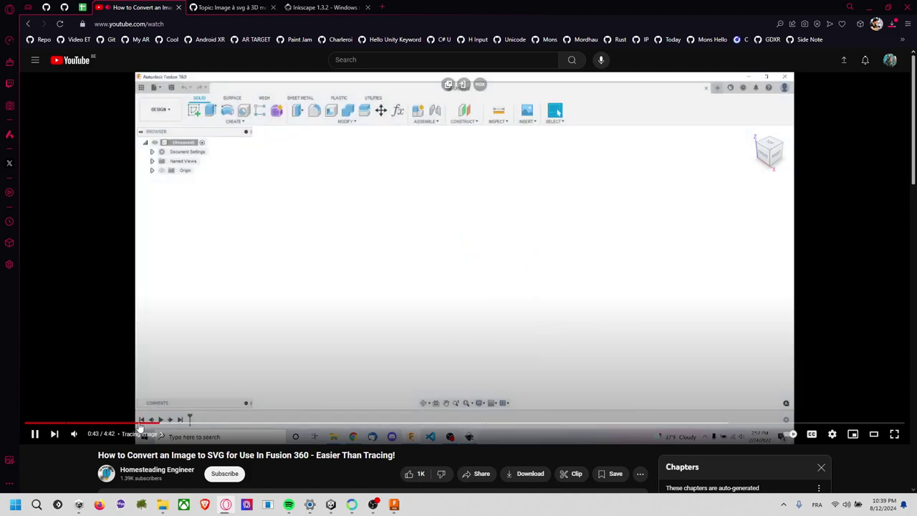
- Rewind the tutorial to its tracing section around 0:58, then bring the Fusion design forward
drag(194, 423, 231, 423)
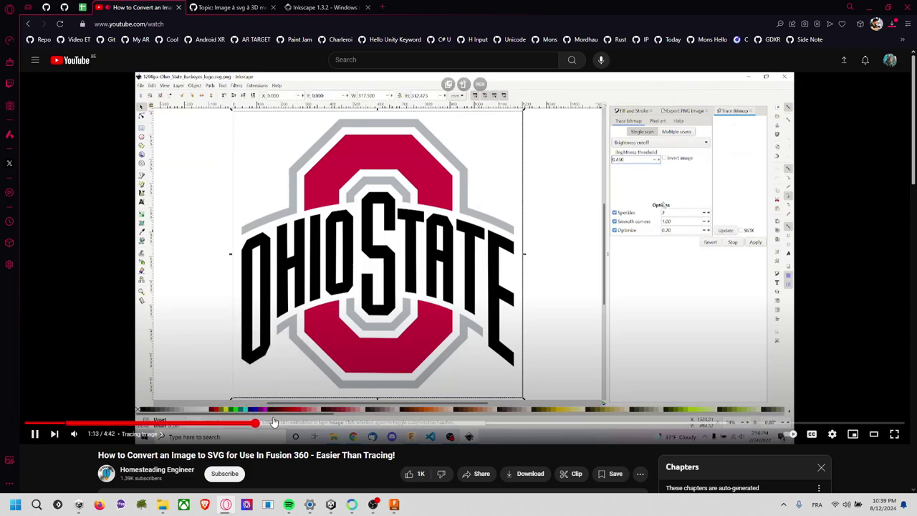
click(279, 423)
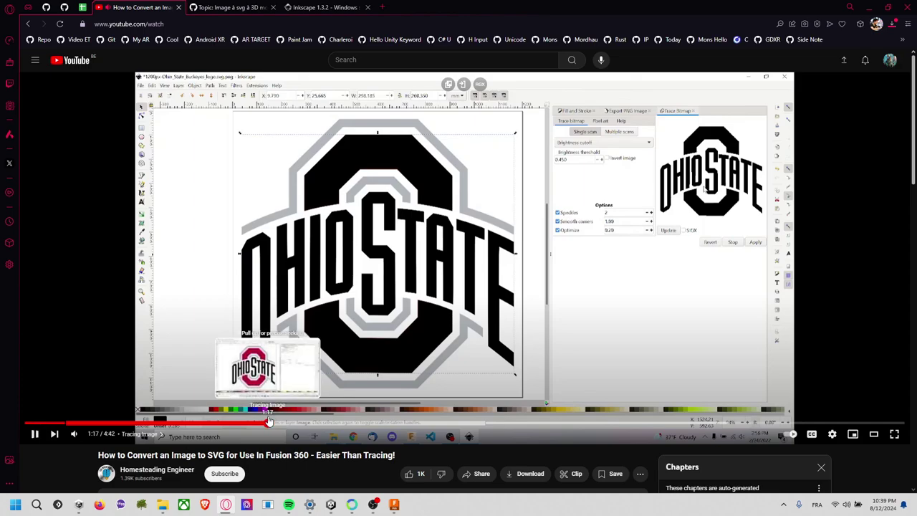
click(259, 423)
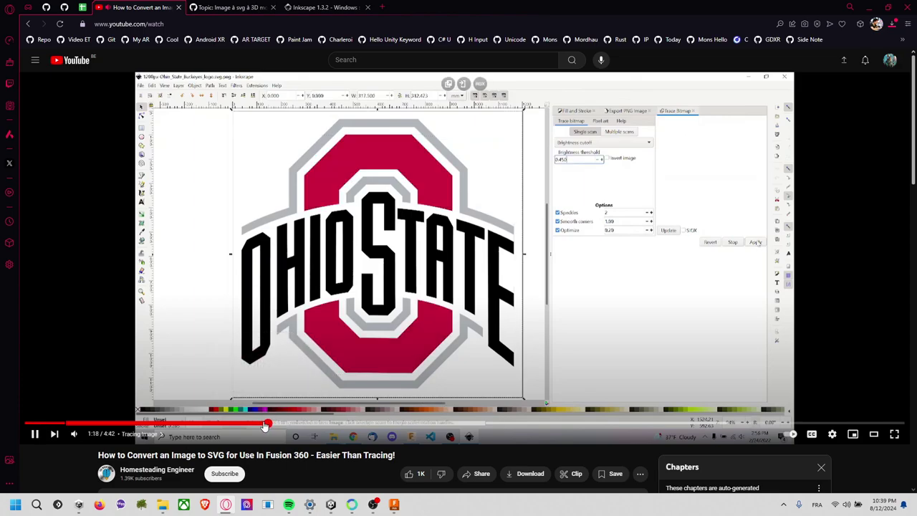
key(Left)
key(Left)
key(Left)
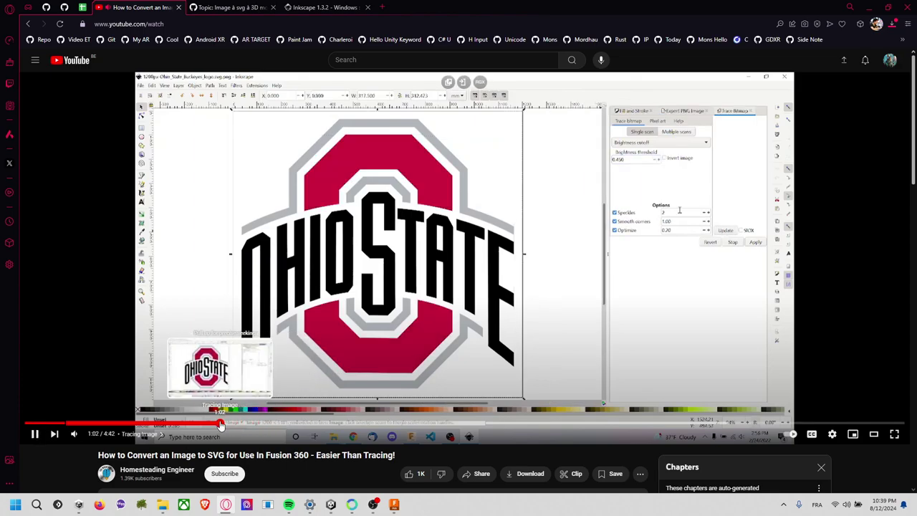
click(203, 423)
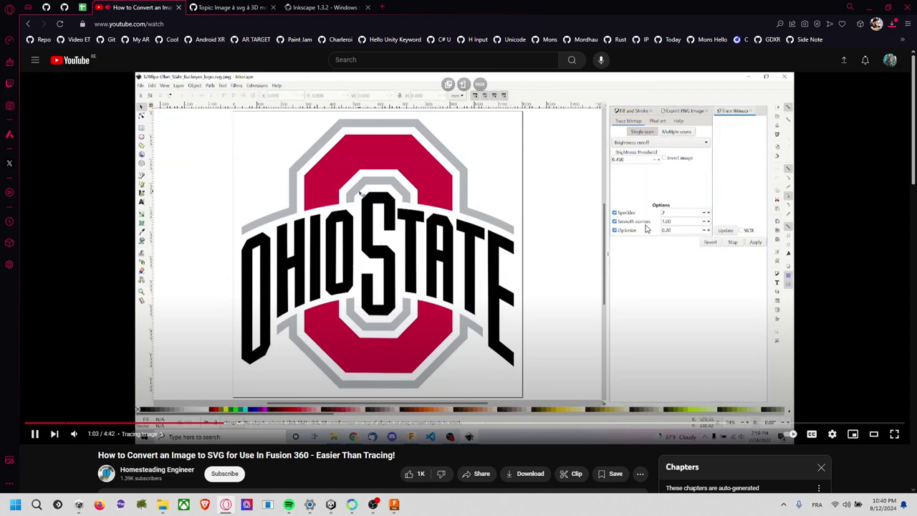
click(868, 7)
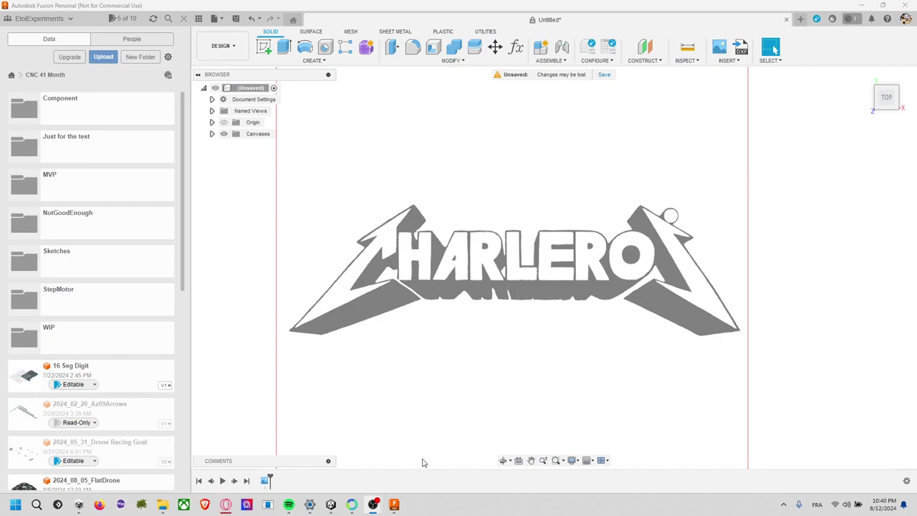
- Launch the downloaded inkscape-1.3.2 msi from Opera's downloads and move its setup window up-left
key(alt+Tab)
key(alt+Tab)
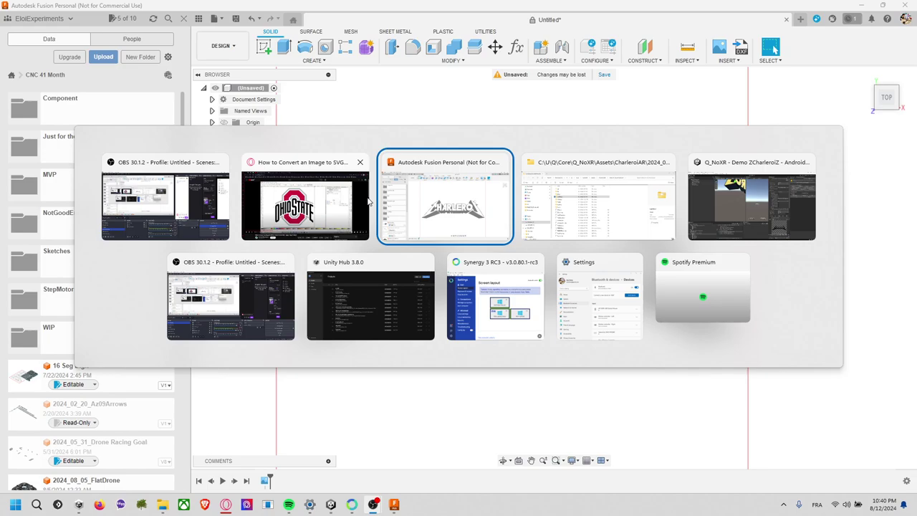
key(alt+Tab)
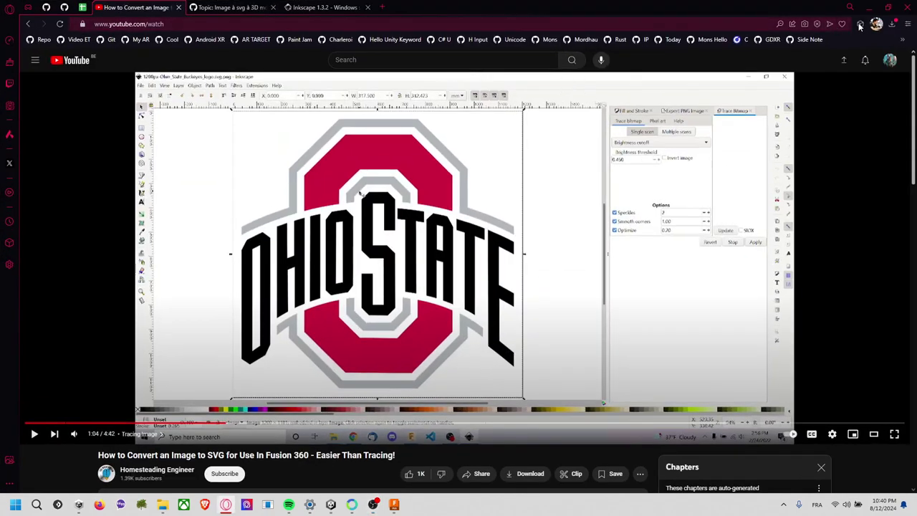
click(858, 25)
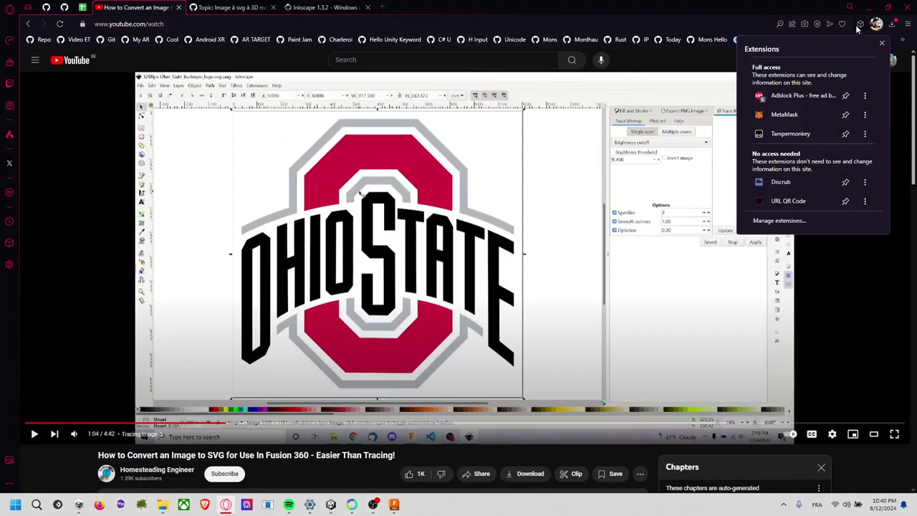
click(859, 23)
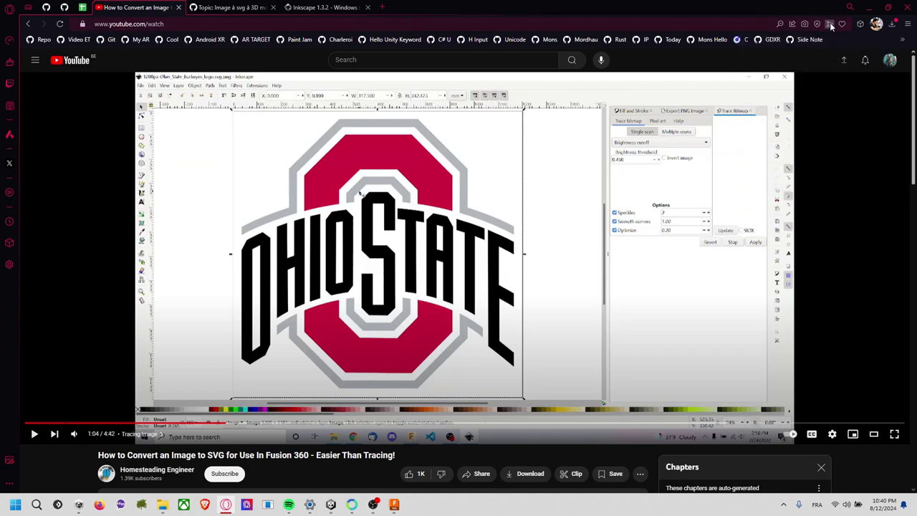
click(893, 27)
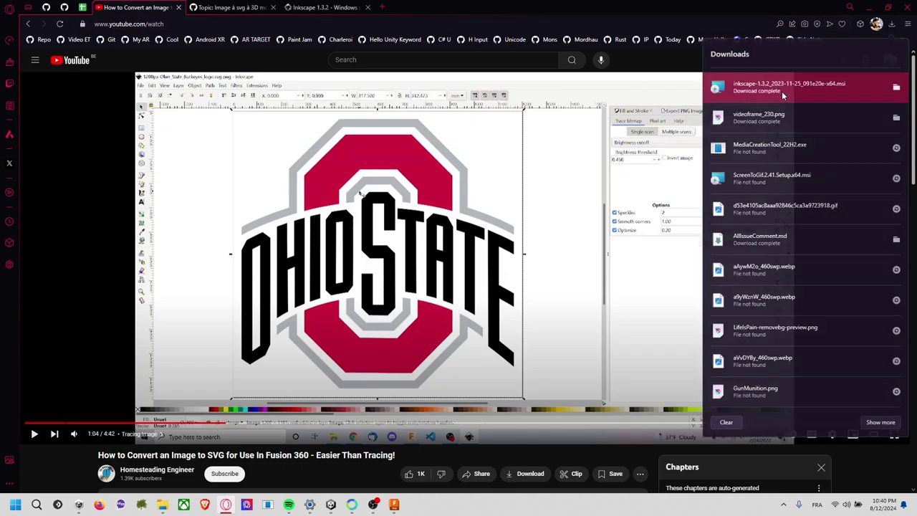
click(786, 94)
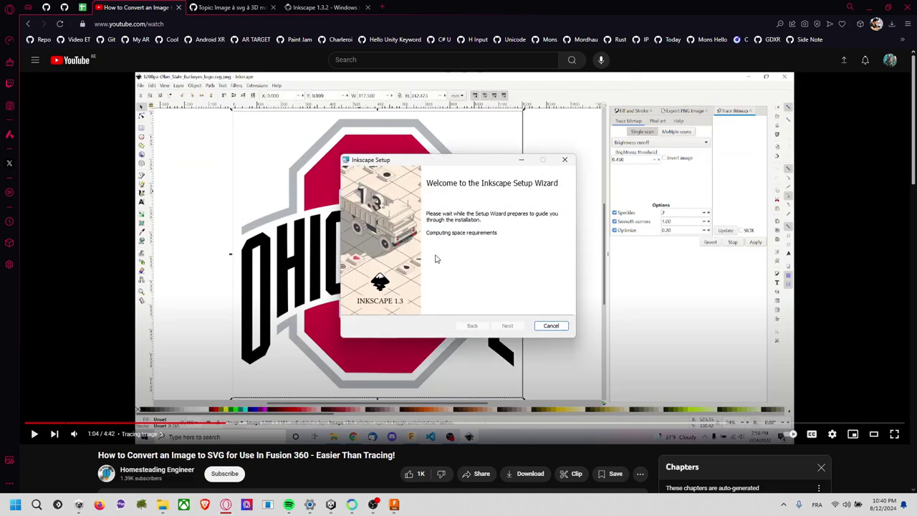
drag(473, 166, 378, 151)
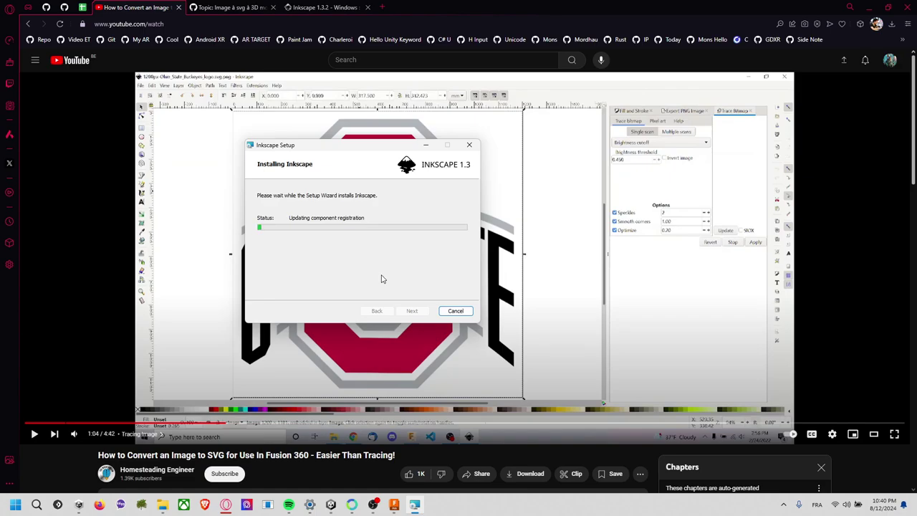
- Go to remove.bg in a new tab and upload videoframe_230.png to strip its background
click(385, 8)
text(remove)
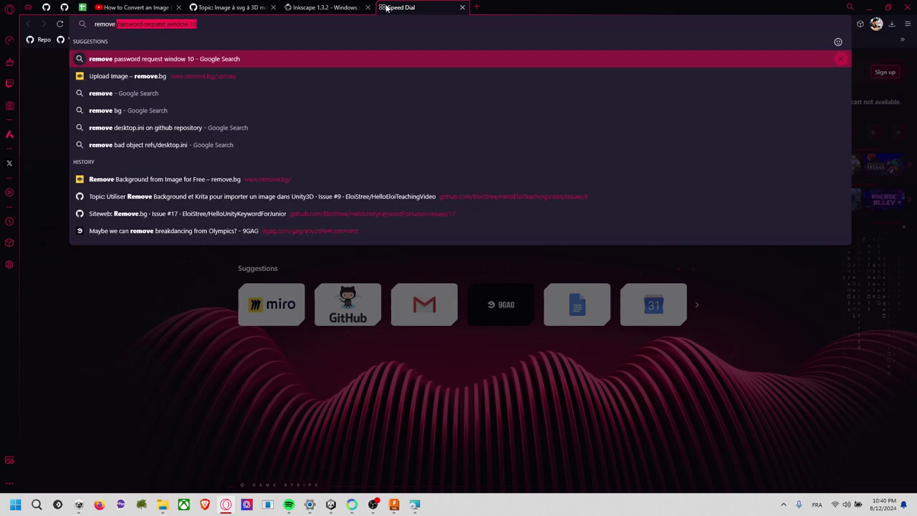
key(Down)
key(Return)
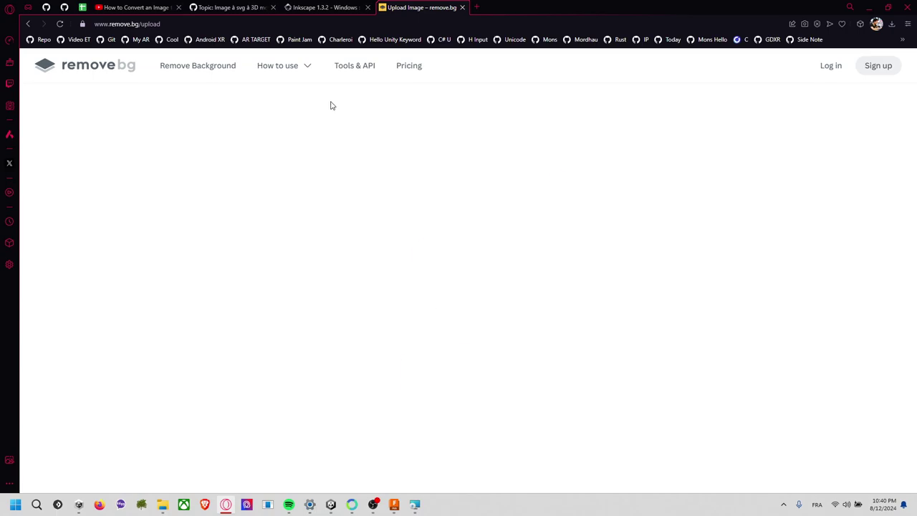
click(444, 256)
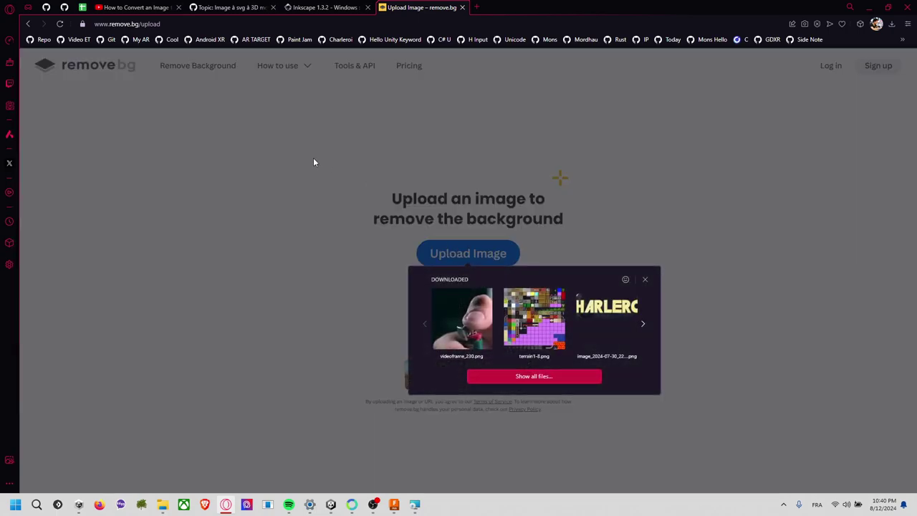
click(462, 318)
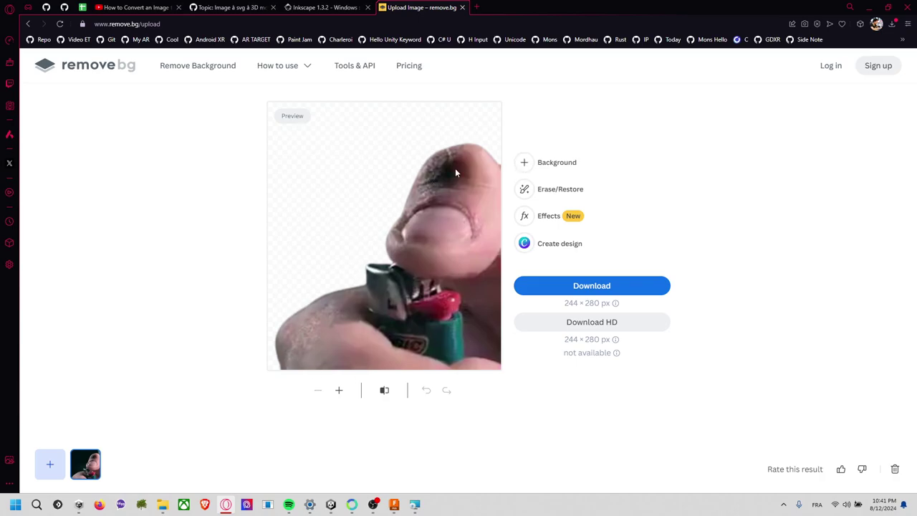
- Close the remove.bg tab, orbit Unity's 3D CHARLEROI logo scene, and check the Inkscape installer
click(462, 7)
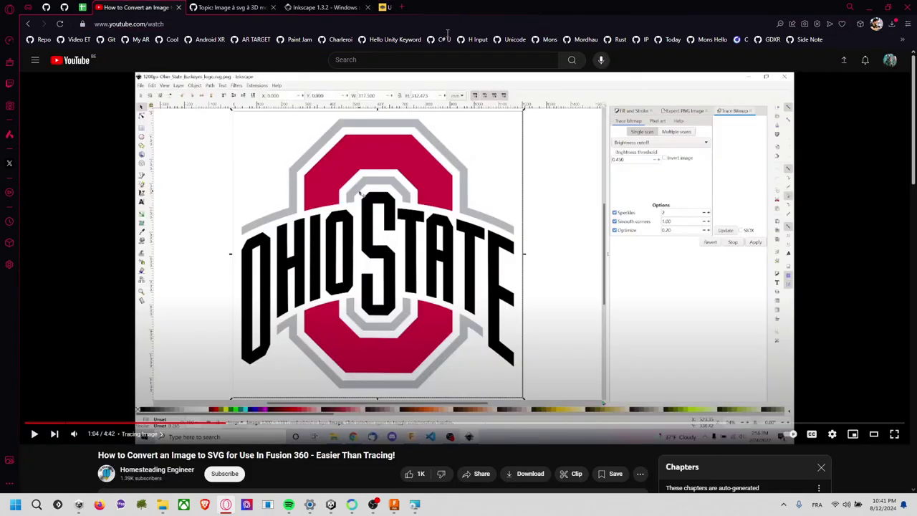
key(alt+Tab)
key(Tab)
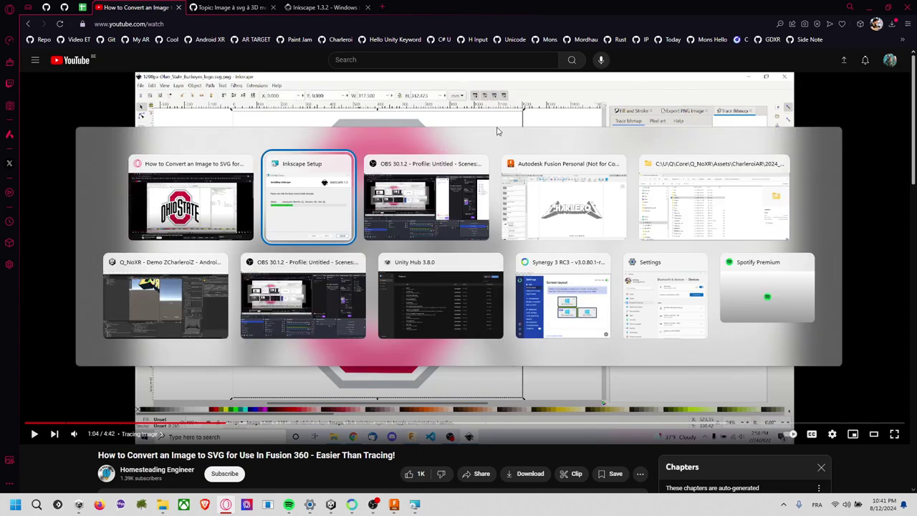
click(144, 313)
mouse_move(404, 150)
alt+mouse_down()
mouse_move(395, 214)
mouse_move(330, 241)
mouse_move(303, 286)
mouse_move(337, 256)
mouse_move(369, 186)
alt+mouse_up()
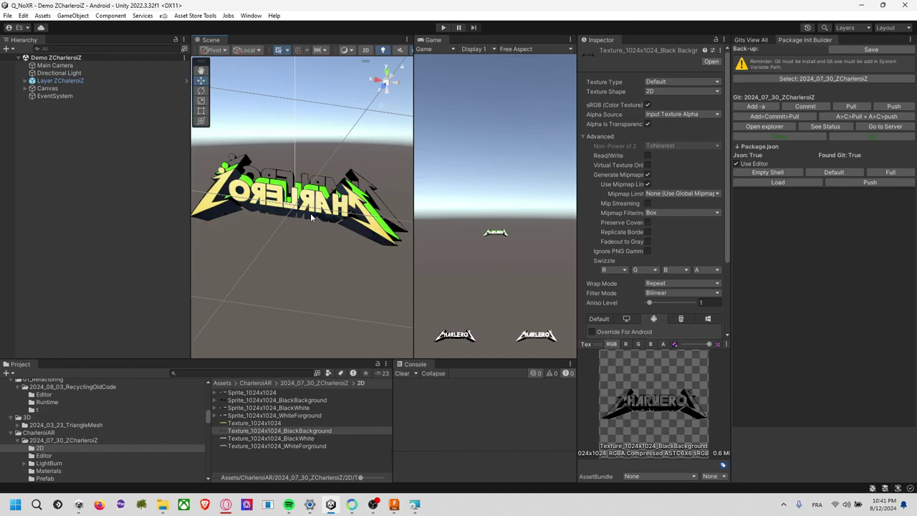
key(alt+Tab)
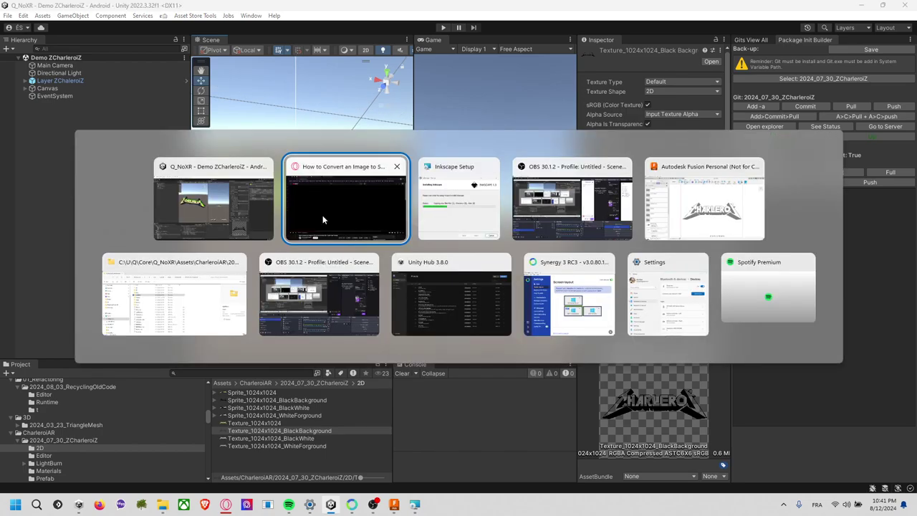
key(alt+Tab)
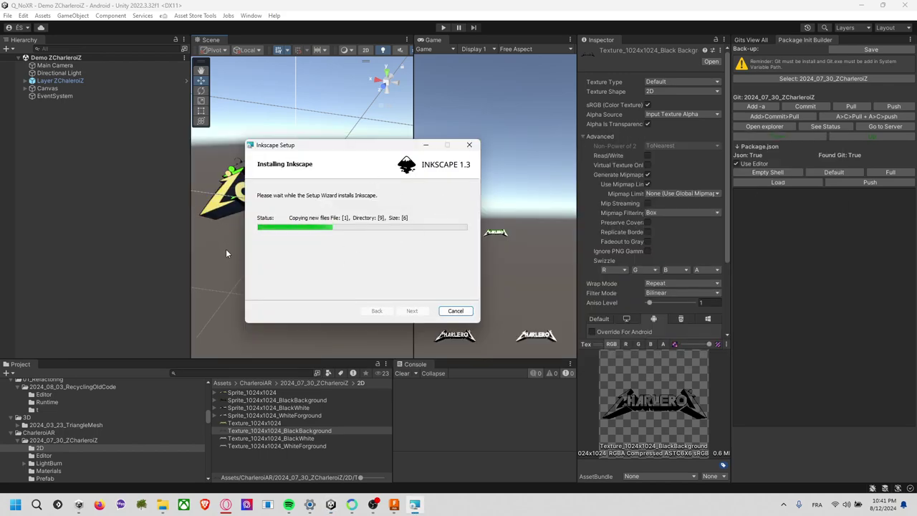
- Search 'light' in the Start menu, launch LightBurn, and dismiss the license page to use the trial
click(230, 315)
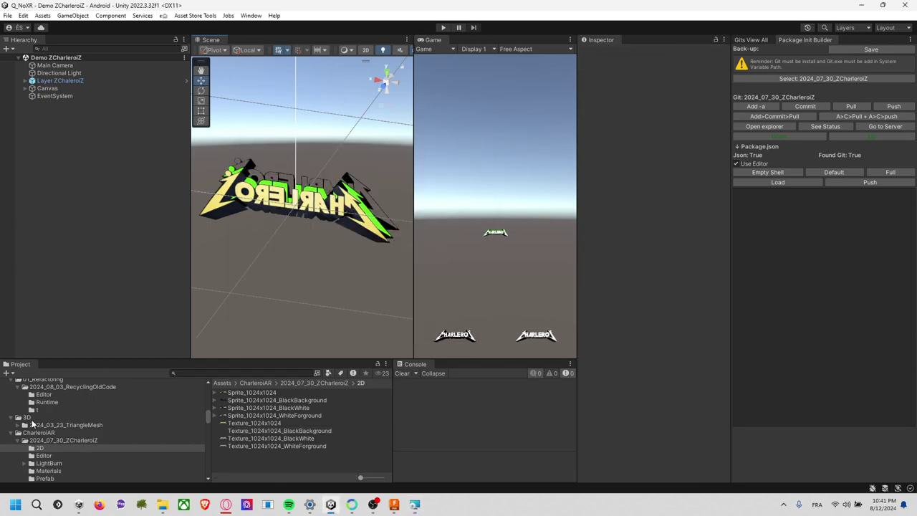
click(17, 505)
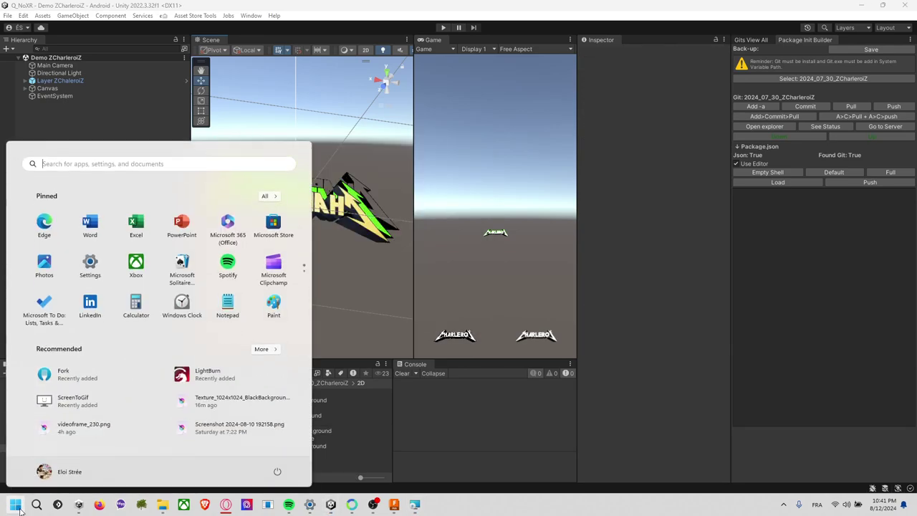
text(light)
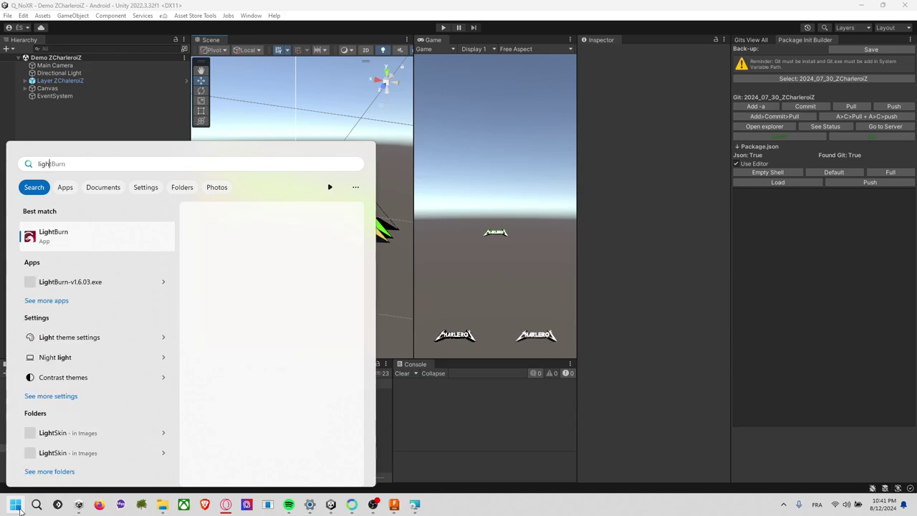
click(20, 509)
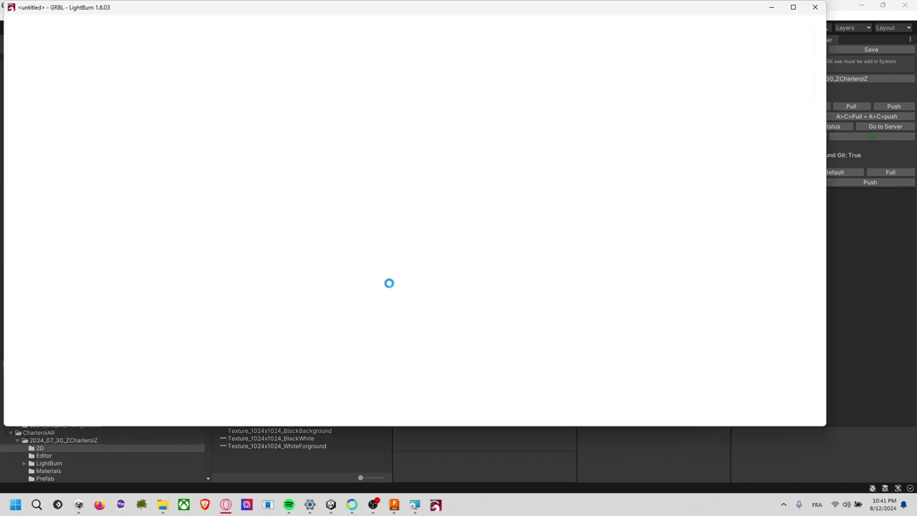
click(371, 304)
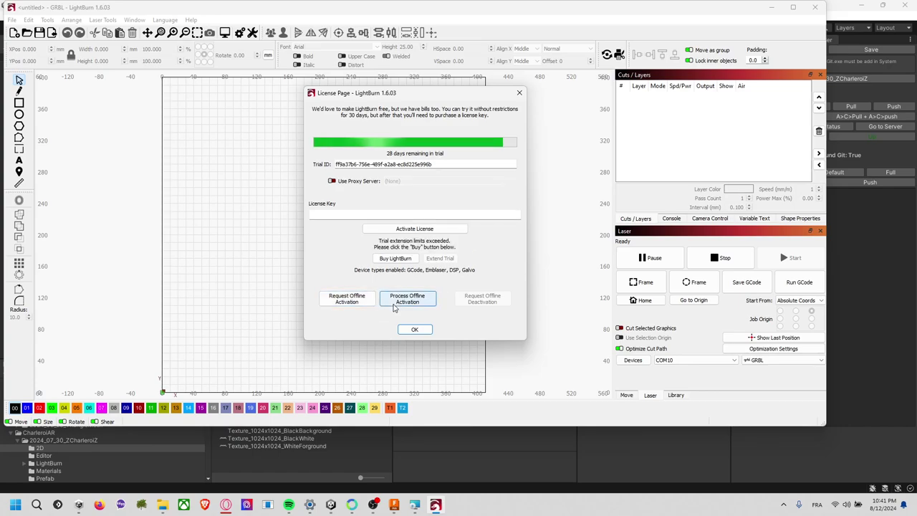
- Drag Texture_1024x1024_BlackBackground.png from Unity's 2D folder onto the LightBurn canvas
click(258, 456)
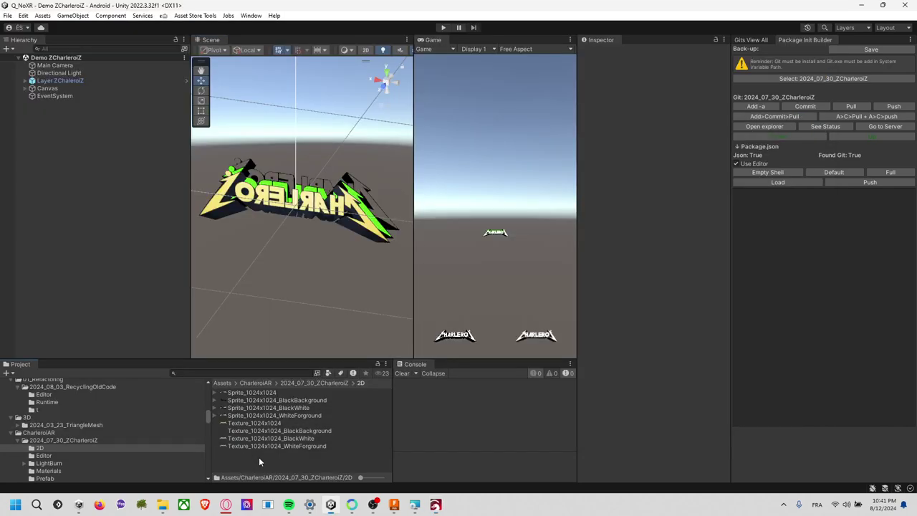
right_click(259, 457)
click(290, 190)
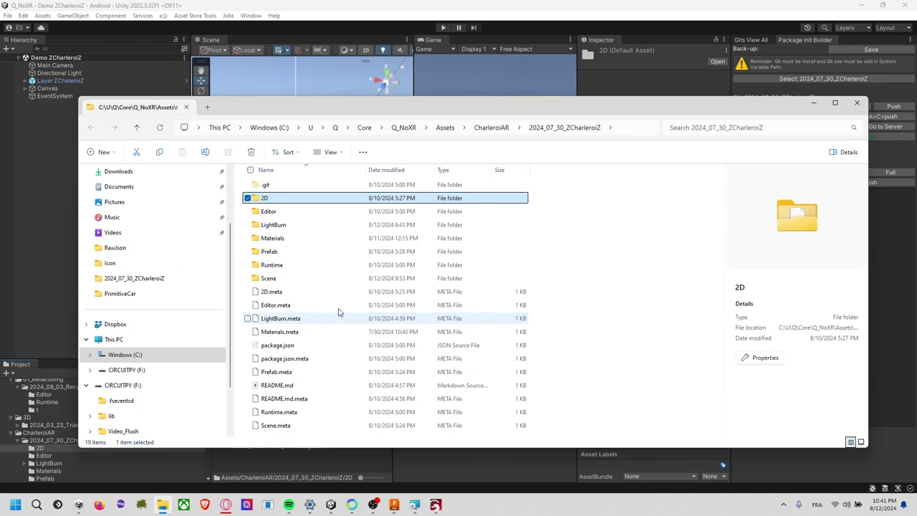
double_click(291, 200)
click(310, 319)
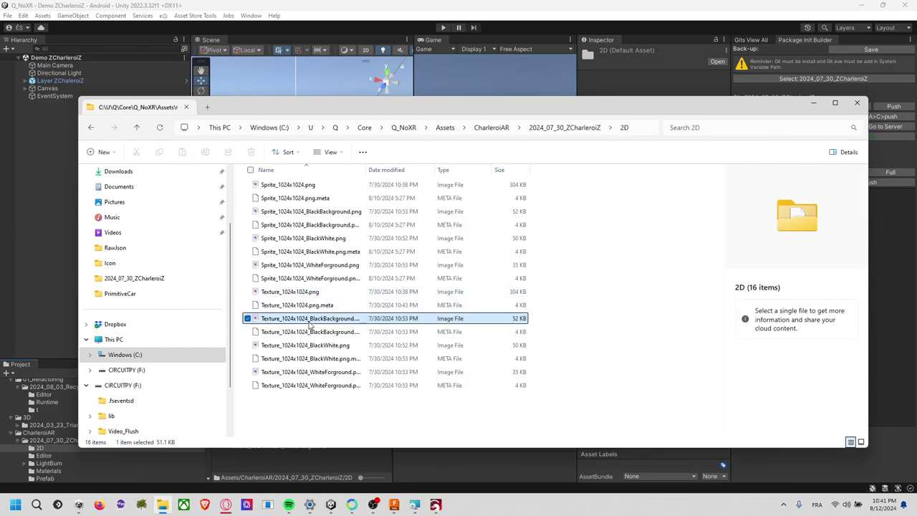
drag(315, 324, 423, 352)
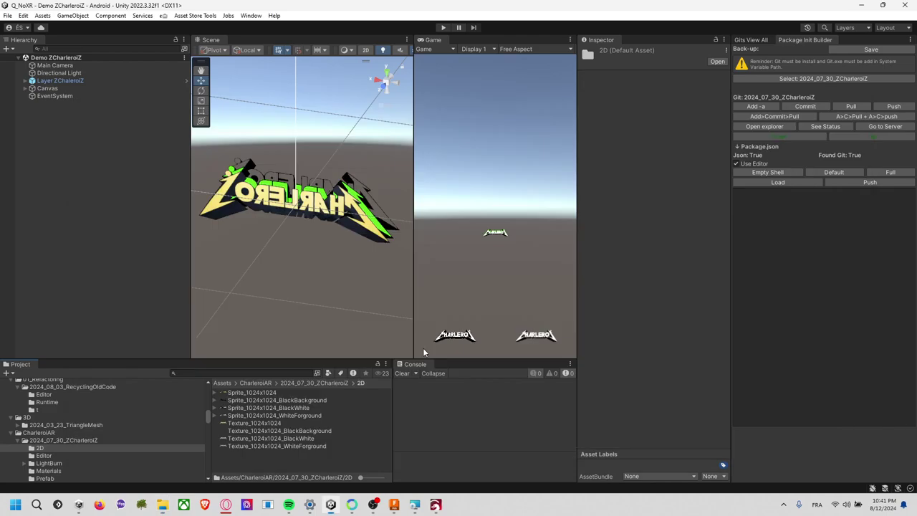
key(alt+Tab)
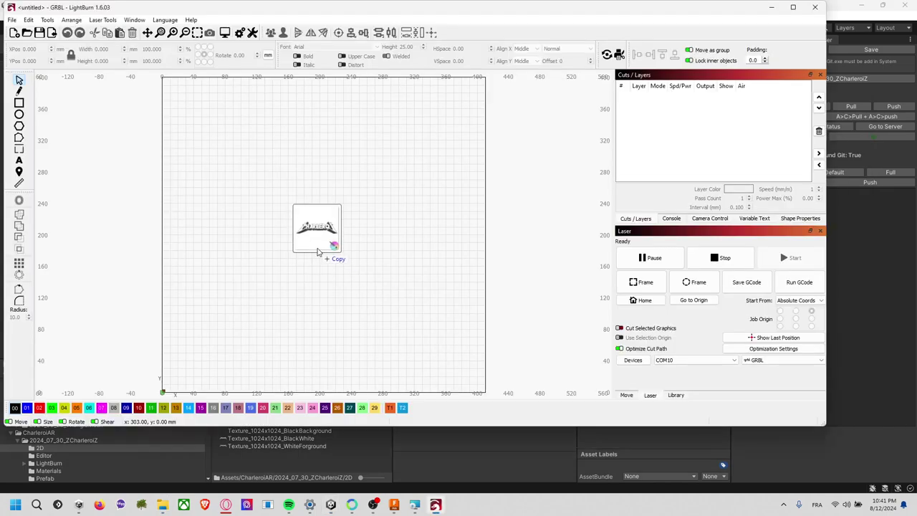
drag(429, 346, 318, 247)
- Select the imported logo image and start Trace Image on it
key(Escape)
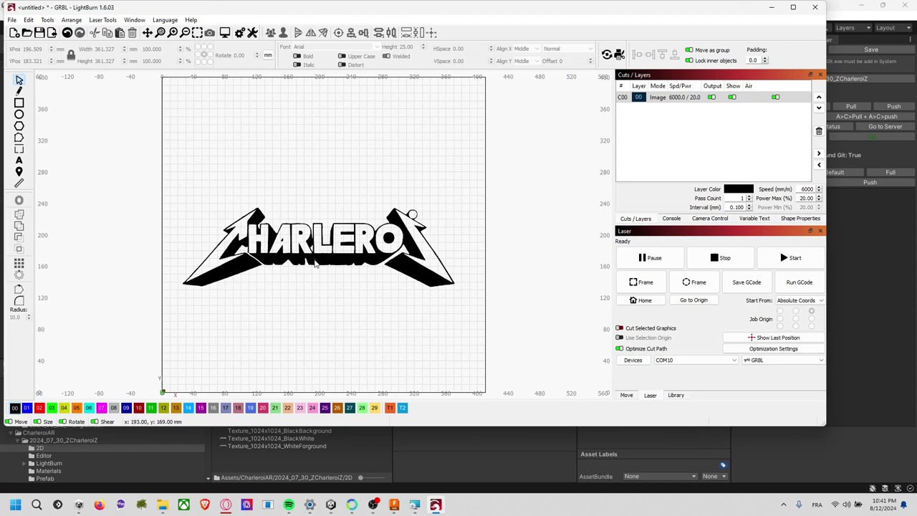
scroll(299, 263, up, 2)
scroll(299, 263, up, 1)
click(341, 247)
right_click(338, 260)
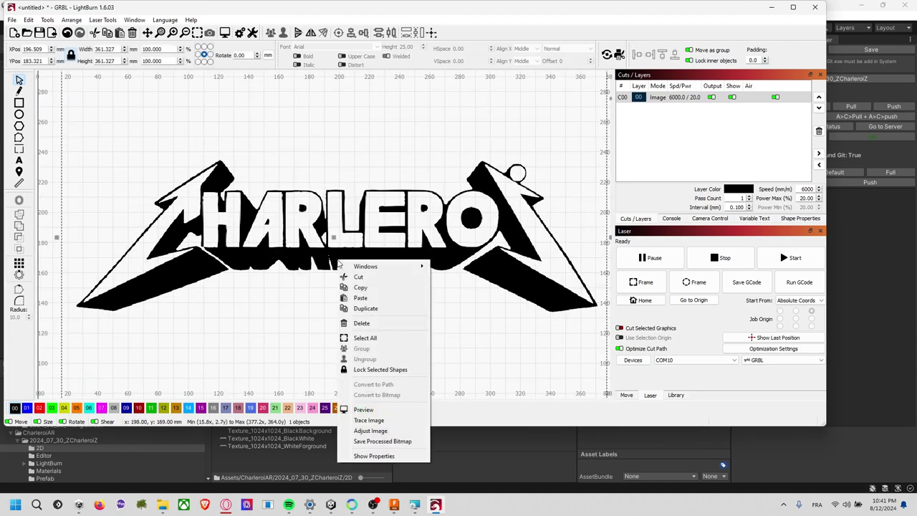
click(376, 423)
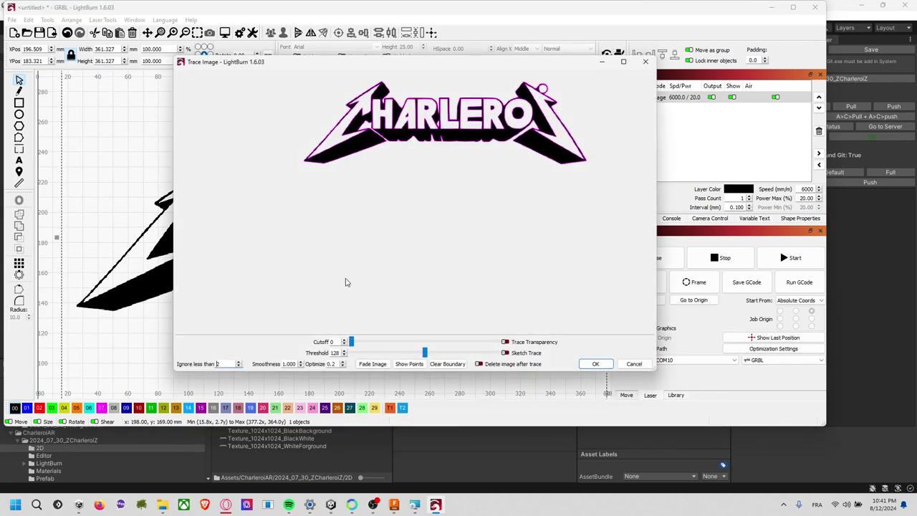
- Tune the trace to Cutoff 0 and Threshold 153
scroll(407, 156, up, 1)
scroll(408, 156, up, 1)
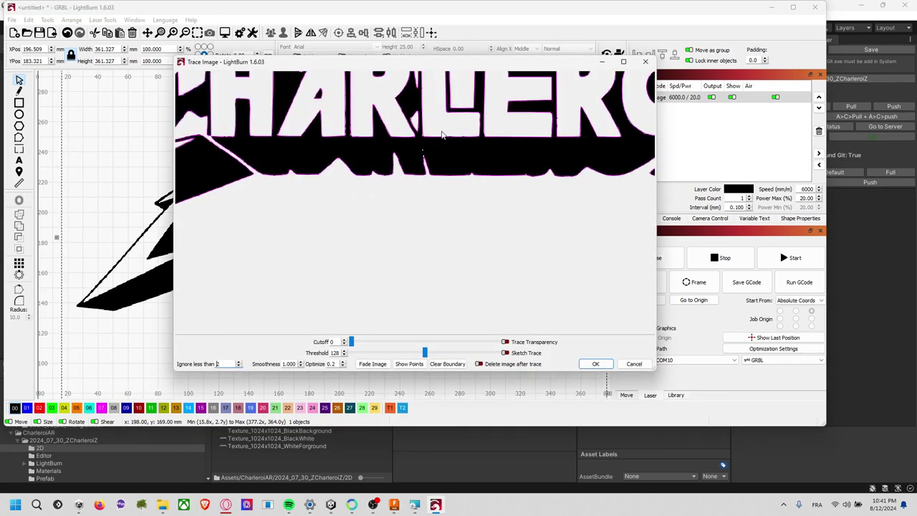
scroll(438, 159, up, 2)
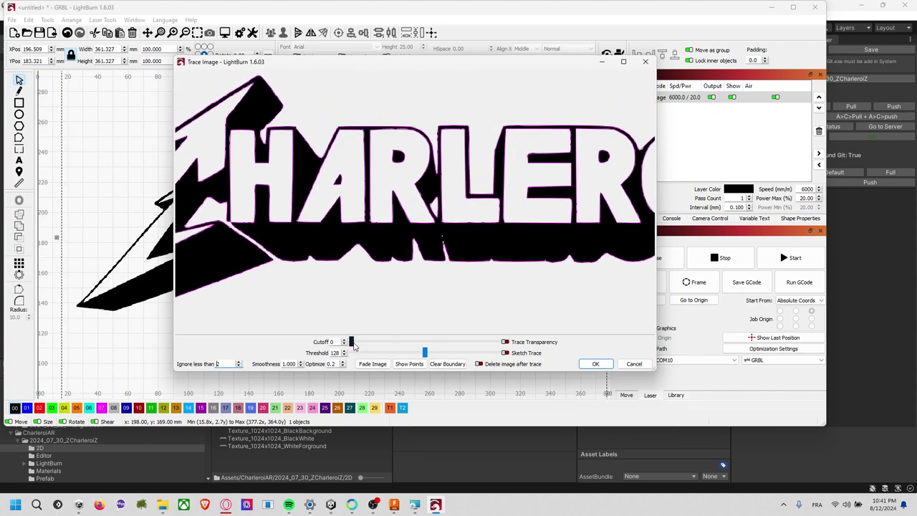
drag(352, 342, 372, 343)
scroll(257, 225, down, 1)
scroll(280, 227, up, 3)
scroll(291, 227, up, 2)
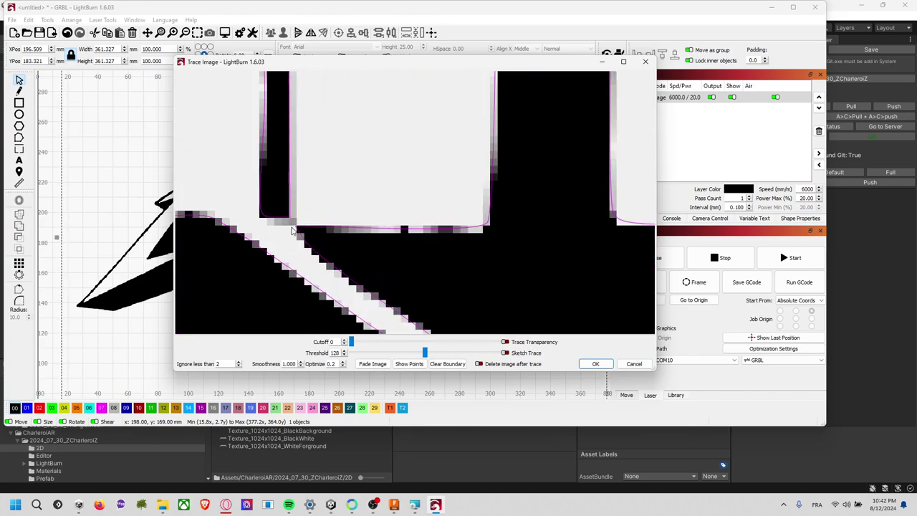
scroll(294, 228, up, 1)
scroll(300, 228, down, 1)
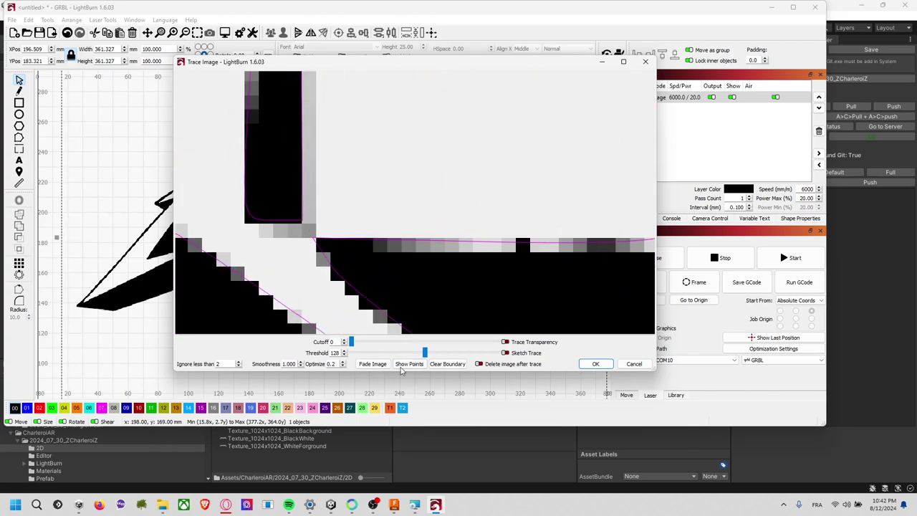
mouse_move(424, 353)
mouse_down()
mouse_move(349, 356)
mouse_move(438, 354)
mouse_up()
scroll(413, 217, down, 3)
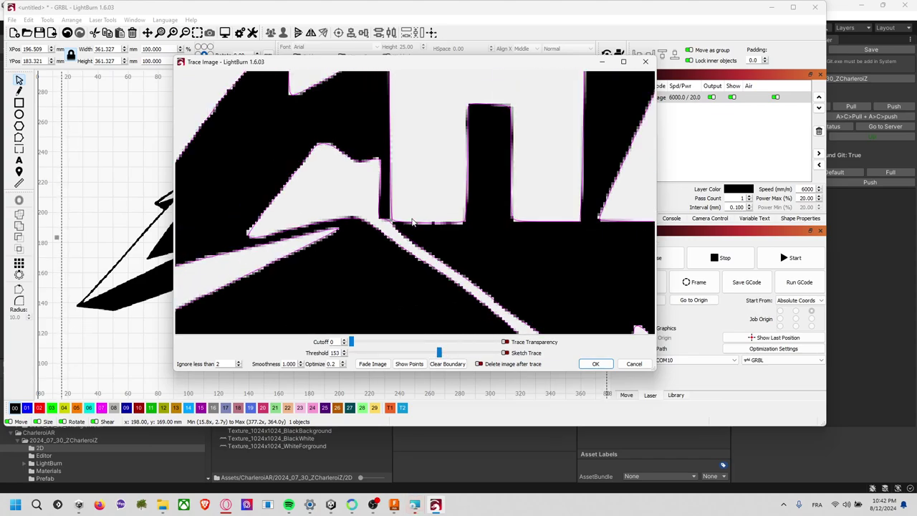
scroll(401, 237, down, 3)
scroll(387, 265, down, 1)
scroll(374, 290, down, 2)
scroll(374, 290, down, 1)
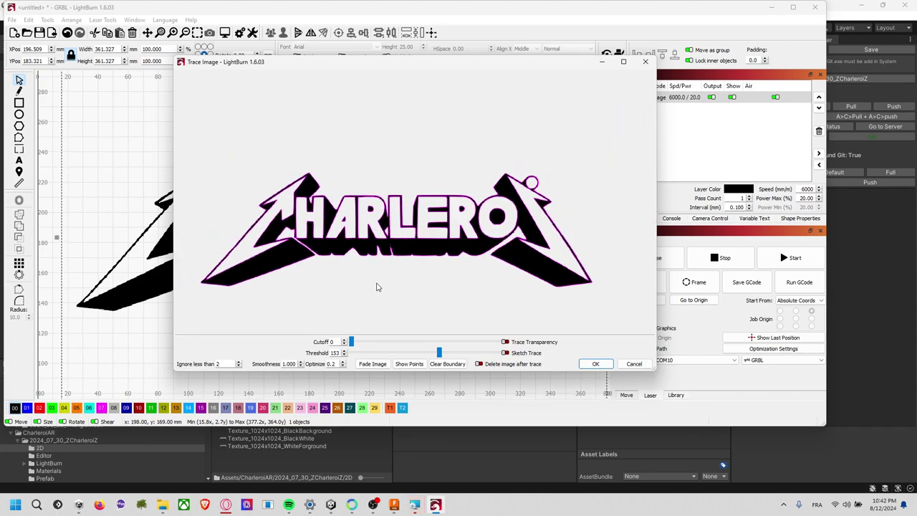
- Accept the trace, then disable and hide the bitmap layer so only the outline remains
click(594, 364)
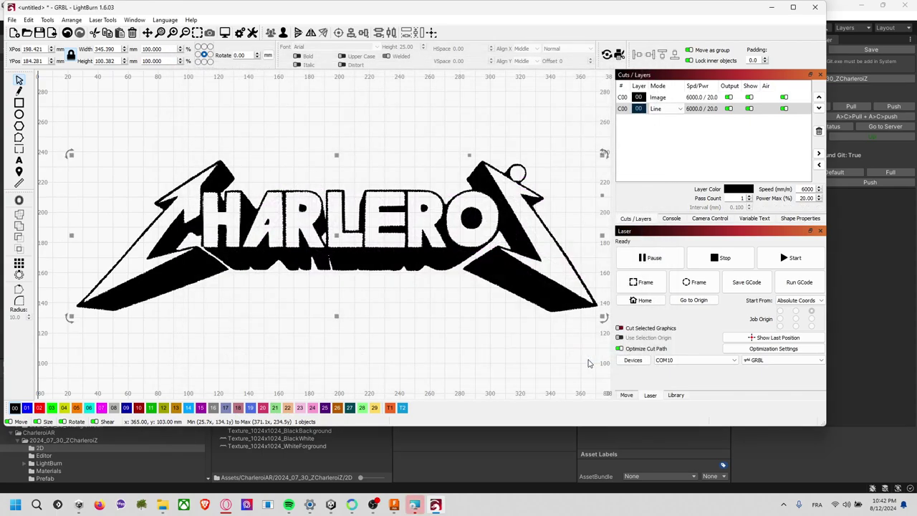
click(728, 98)
click(748, 97)
click(458, 260)
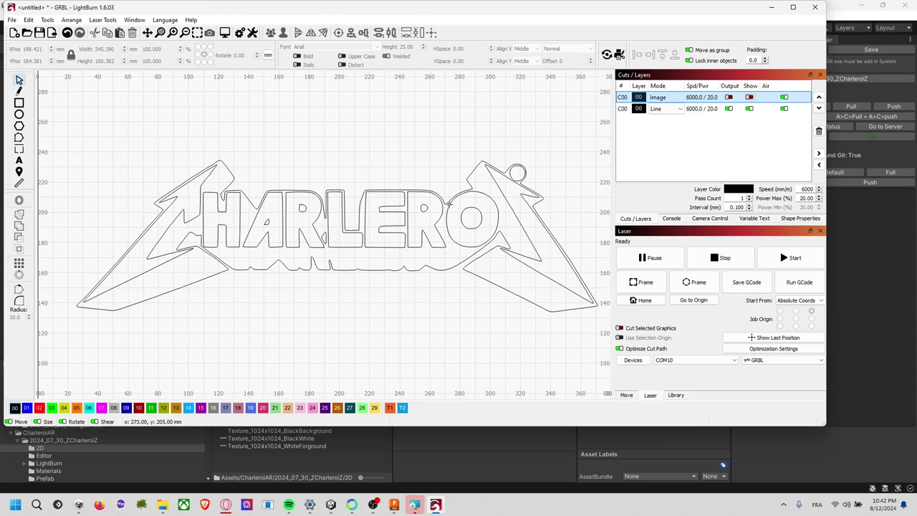
click(449, 204)
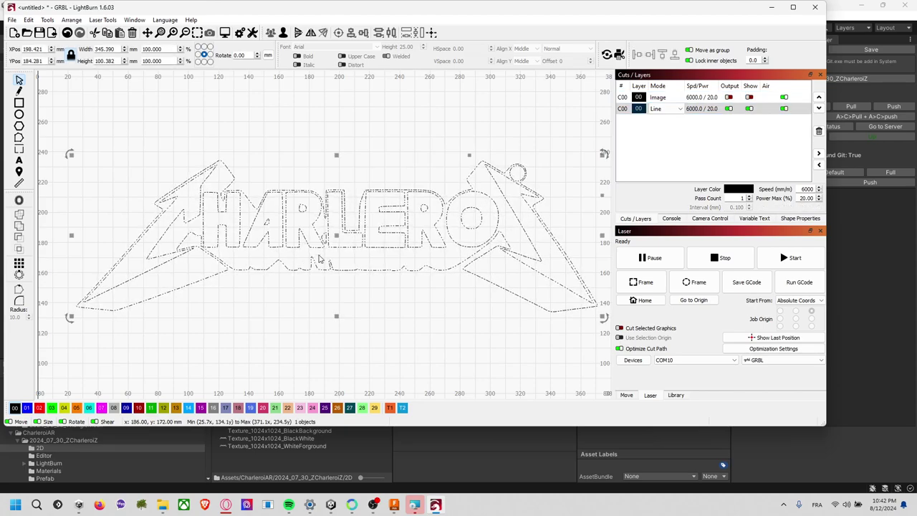
click(266, 292)
- Select the whole traced logo, move it toward the bottom-left and shrink it
scroll(289, 296, down, 2)
scroll(325, 281, down, 2)
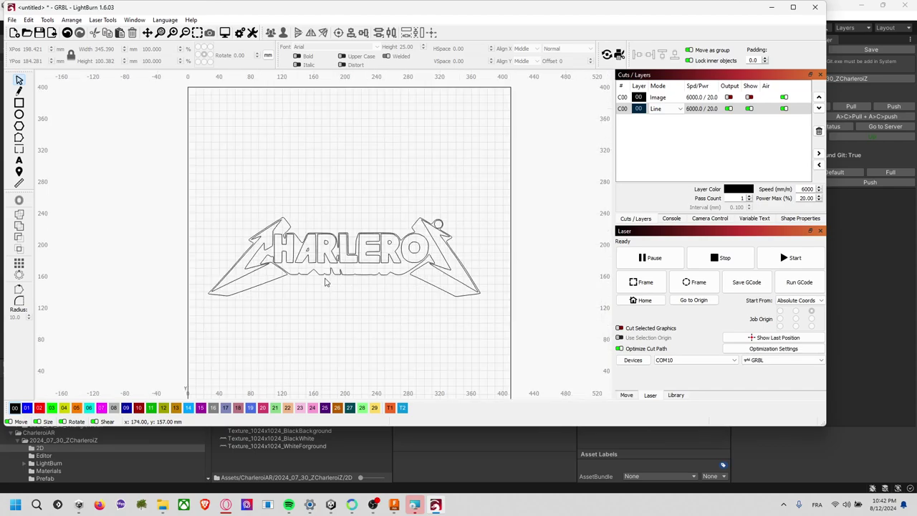
scroll(325, 281, down, 1)
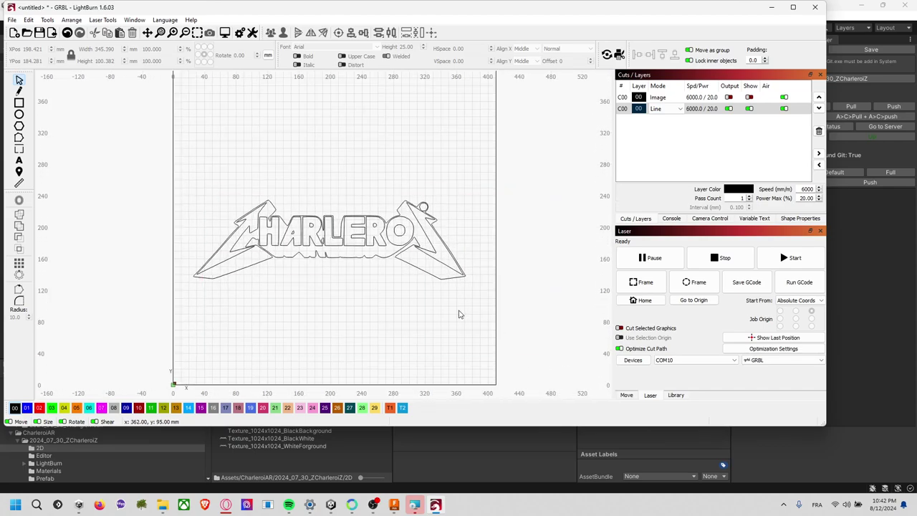
drag(151, 159, 506, 346)
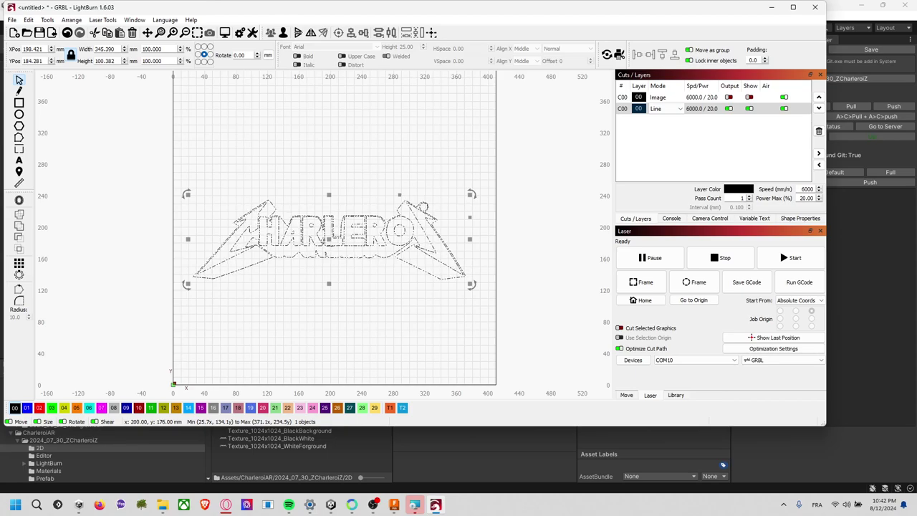
drag(330, 246, 313, 340)
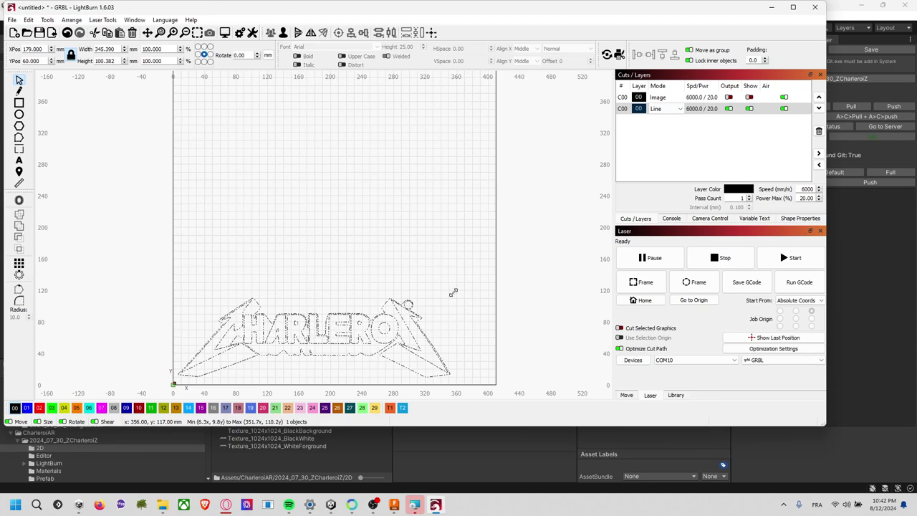
mouse_move(453, 293)
mouse_down()
mouse_move(365, 313)
mouse_move(425, 300)
mouse_up()
- Undo the resize and set the logo width to 280 mm
key(ctrl+z)
text(280)
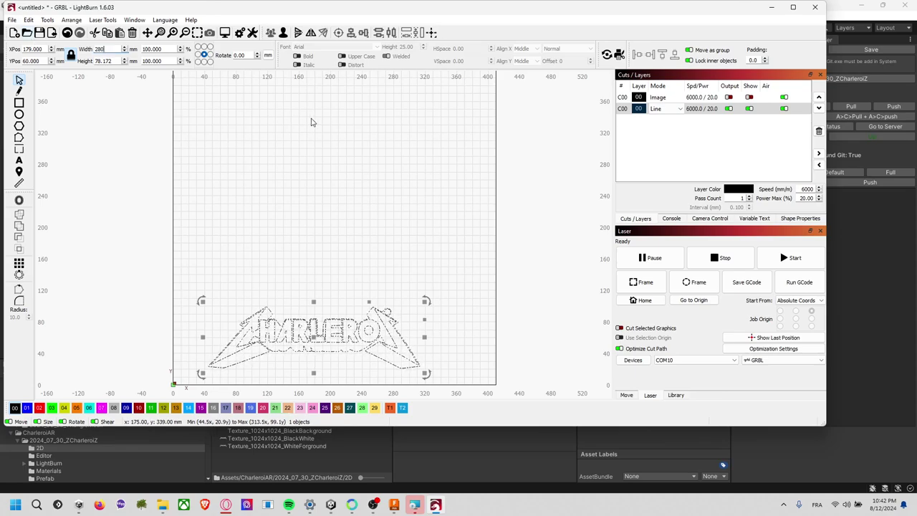
key(Return)
click(184, 124)
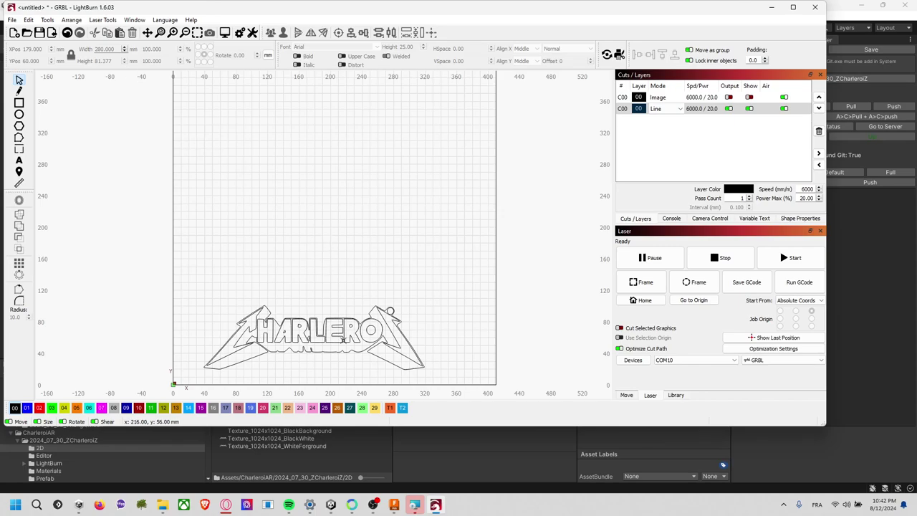
- Move the logo to the work area's lower-left corner, centred near X 141, Y 42 mm
scroll(320, 351, up, 5)
scroll(337, 323, down, 4)
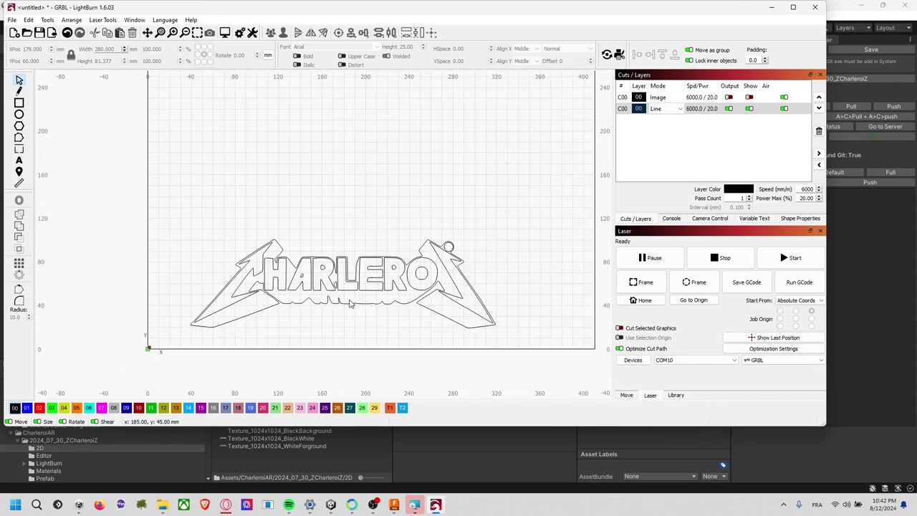
scroll(347, 305, up, 1)
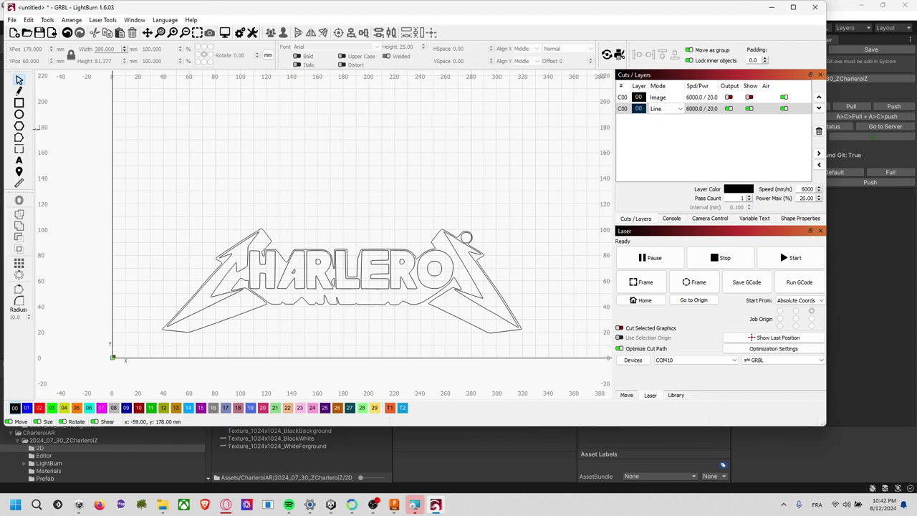
click(147, 32)
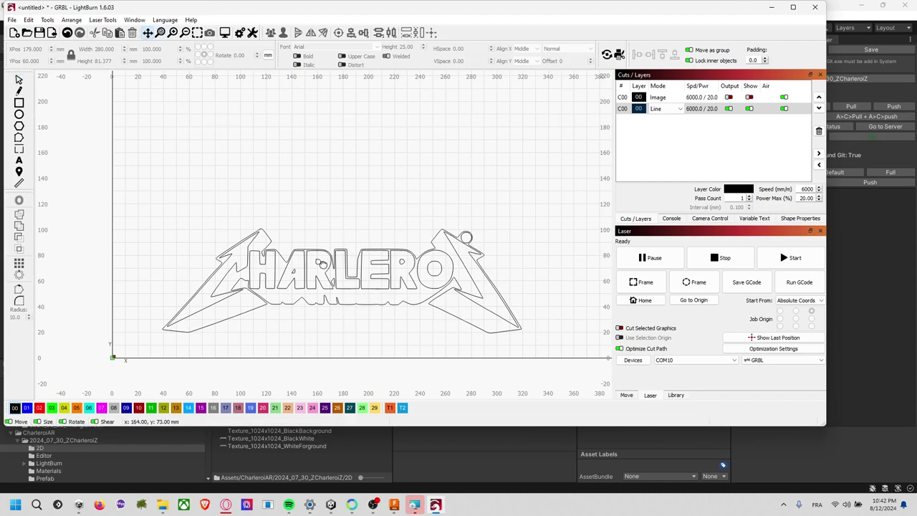
drag(323, 265, 374, 259)
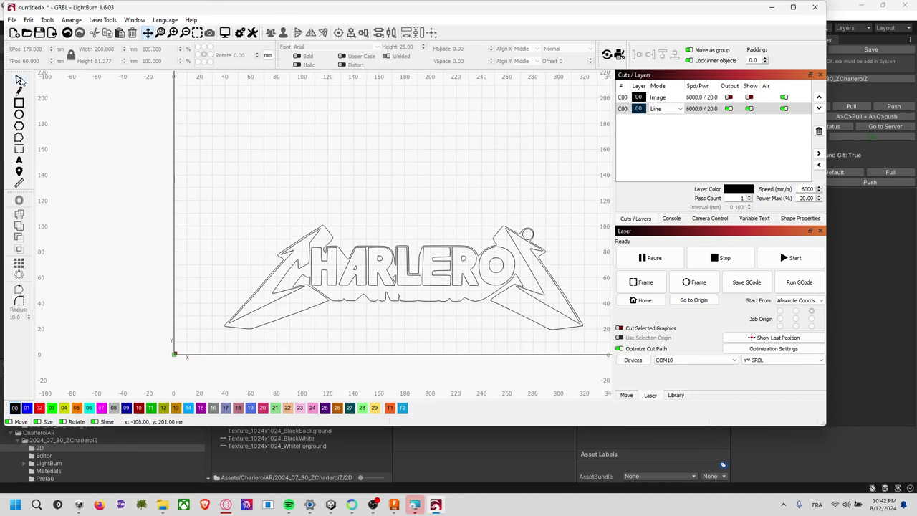
click(19, 80)
middle_drag(408, 271, 377, 266)
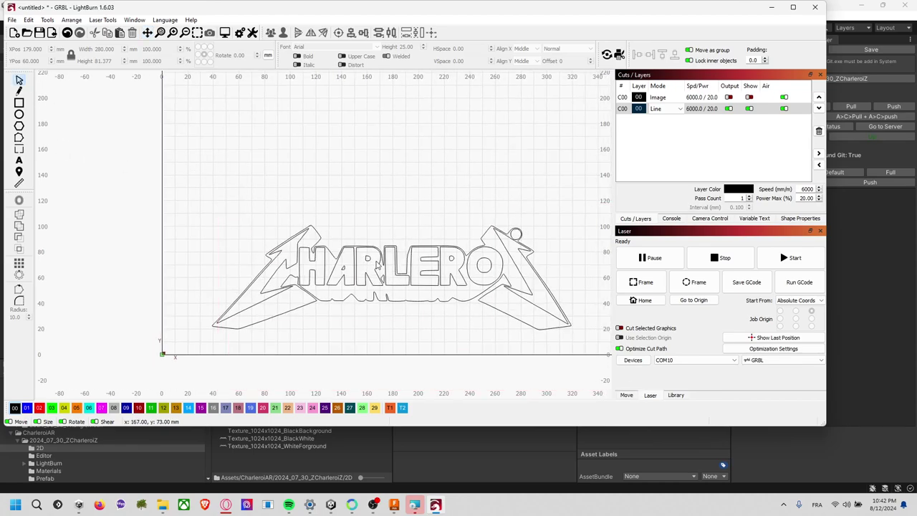
drag(124, 166, 609, 403)
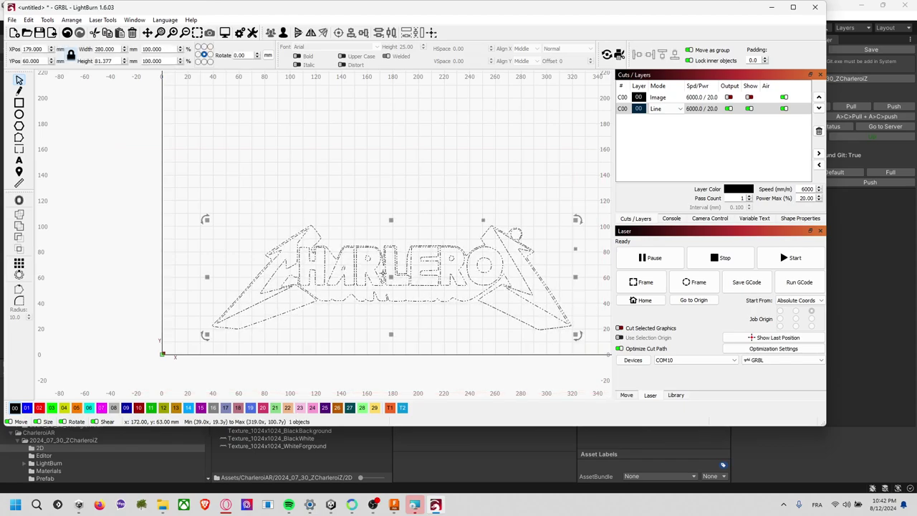
drag(393, 277, 343, 300)
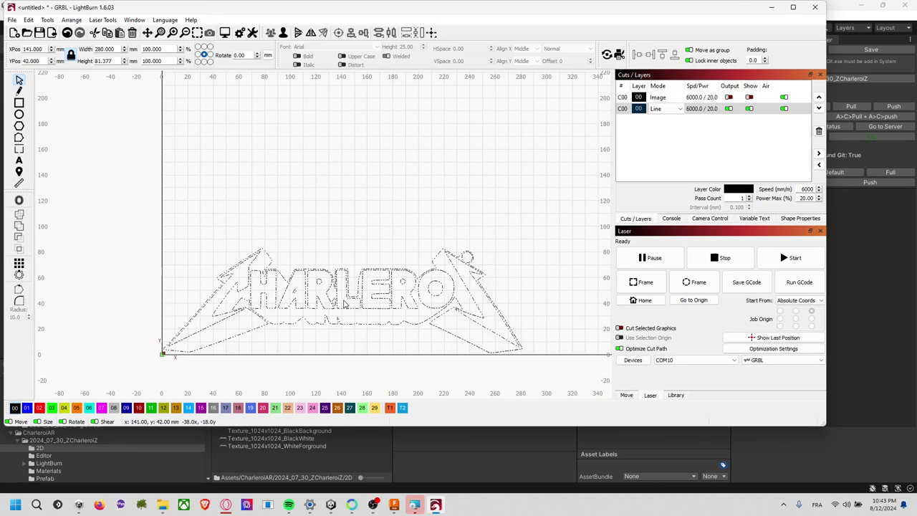
click(389, 211)
- Export the vectors, pointing the save dialog at the project's 2D folder path copied from Explorer
click(11, 20)
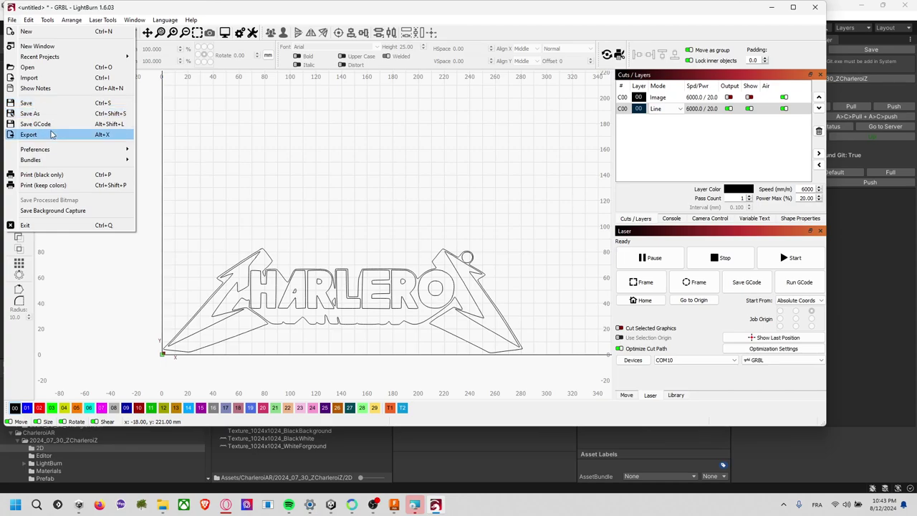
click(104, 136)
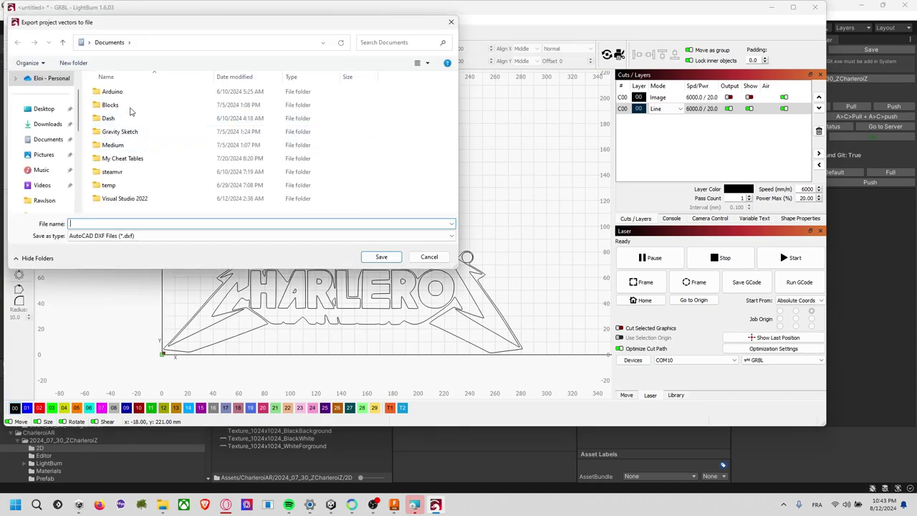
click(162, 45)
text(https://github.com/EloiStree/HelloEloiTeachingVideo/issues/9)
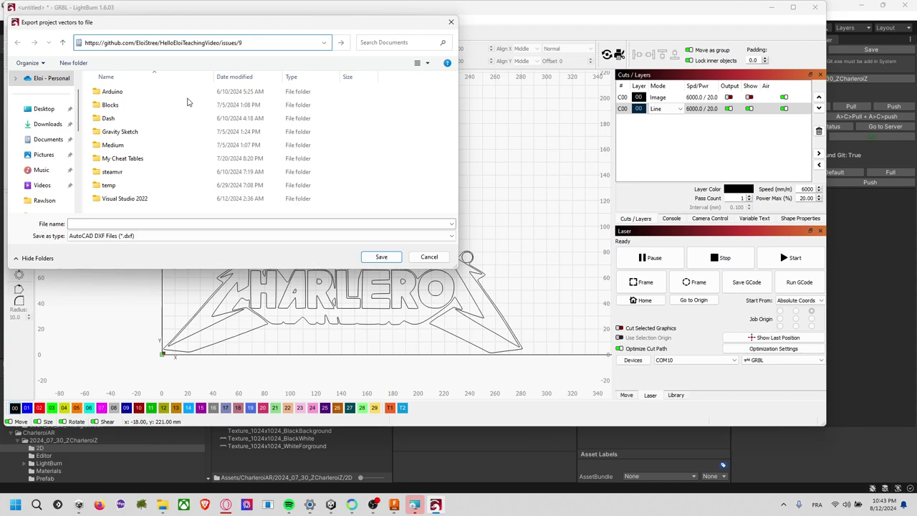
key(alt+Tab)
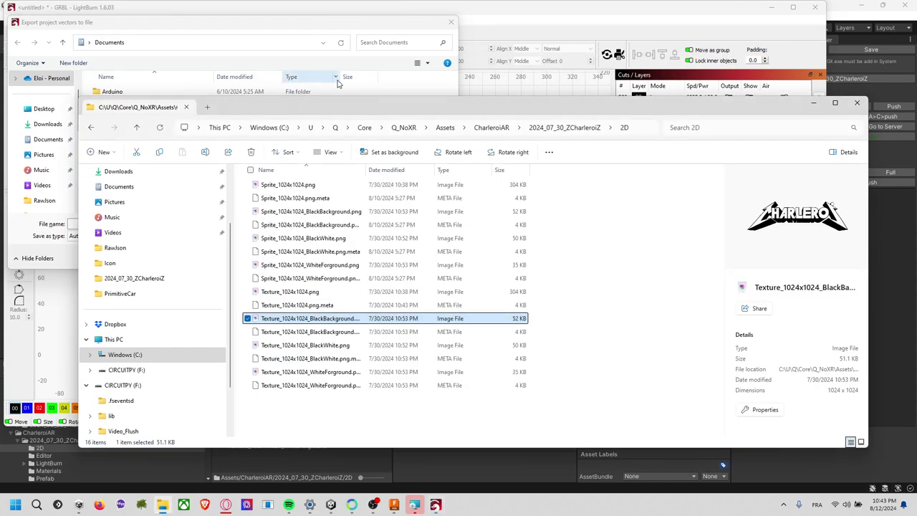
click(641, 130)
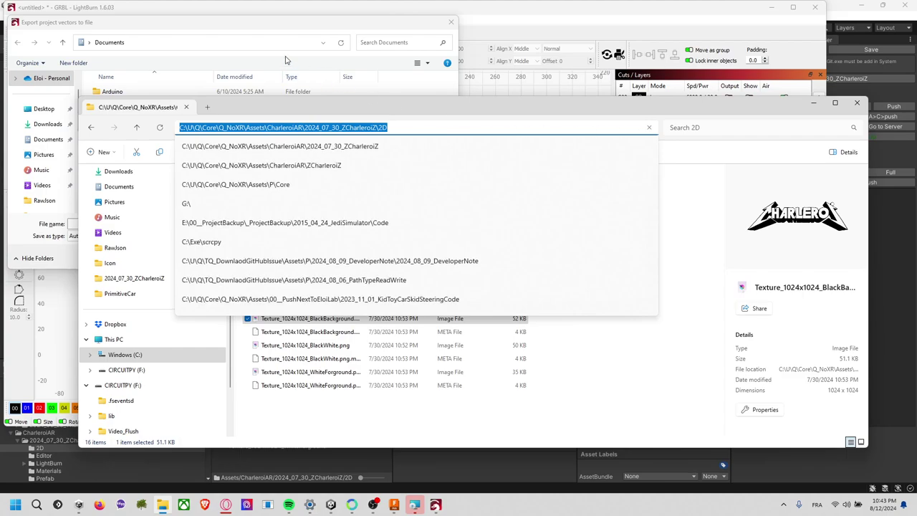
key(alt+Tab)
click(242, 45)
text(C:\U\Q\Core\Q_NoXR\Assets\CharleroiAR\2024_07_30_ZCharleroiZ\2D)
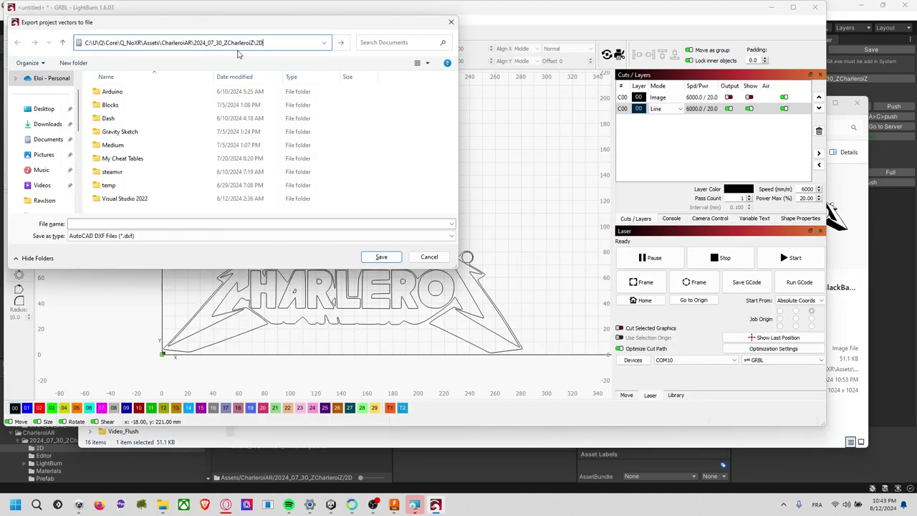
key(Return)
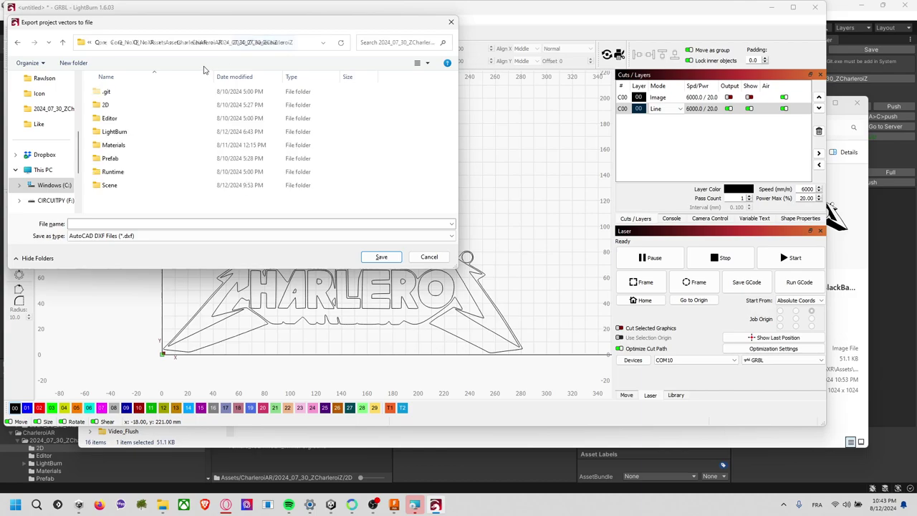
- Save as ZcharleroiZ.dxf in the LightBurn subfolder, replacing the existing file
double_click(114, 131)
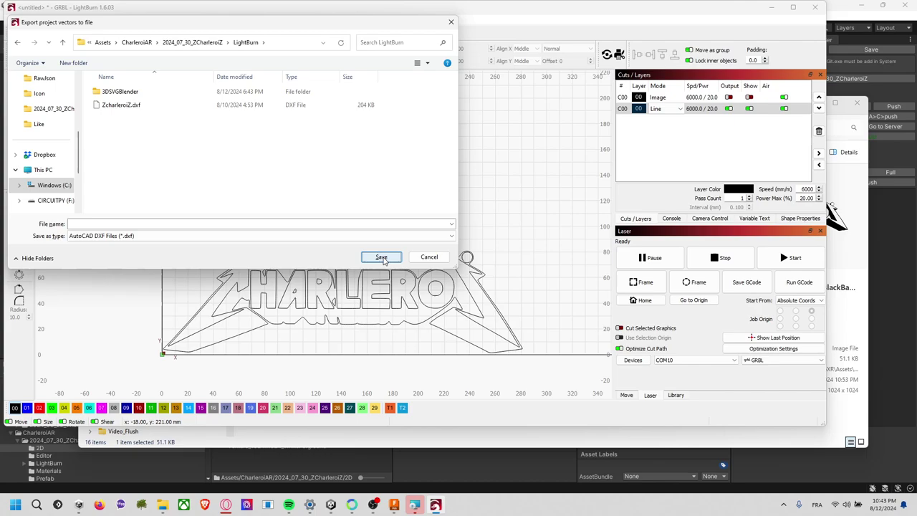
click(140, 105)
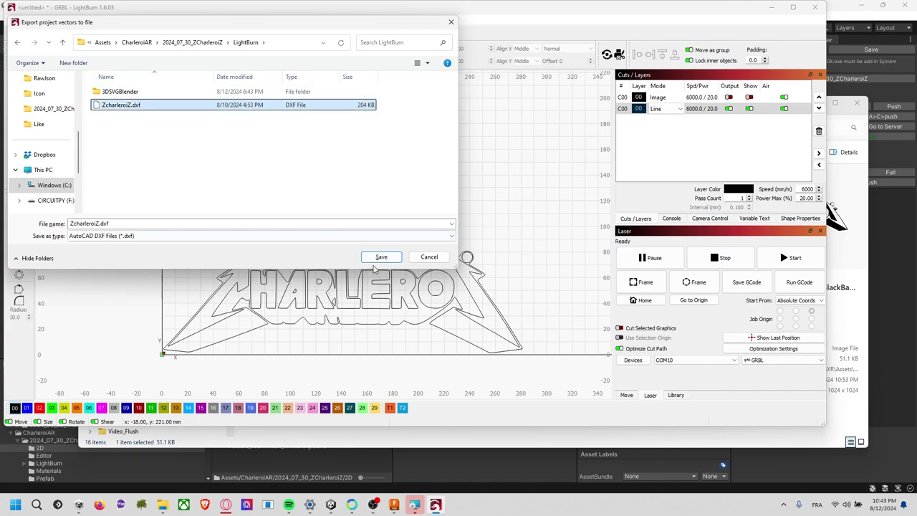
click(378, 257)
click(475, 250)
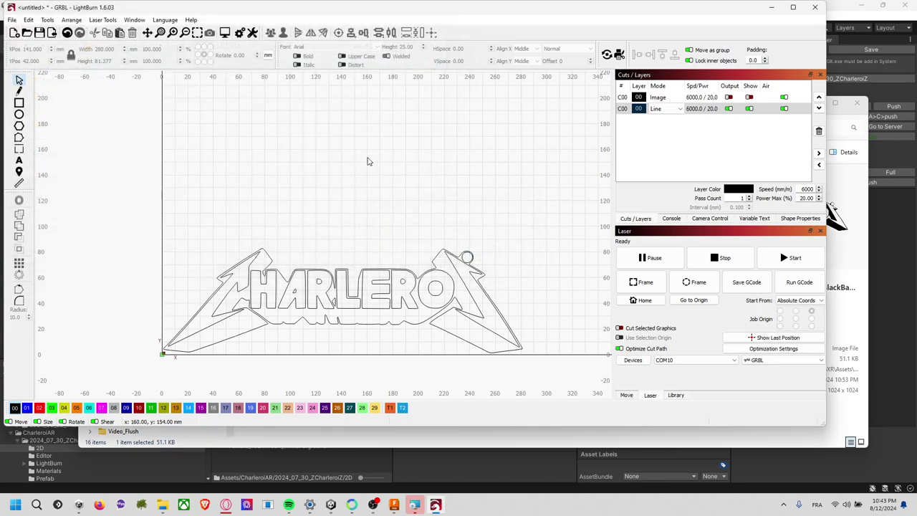
- Close LightBurn without saving and open the project's LightBurn folder in Explorer
click(815, 7)
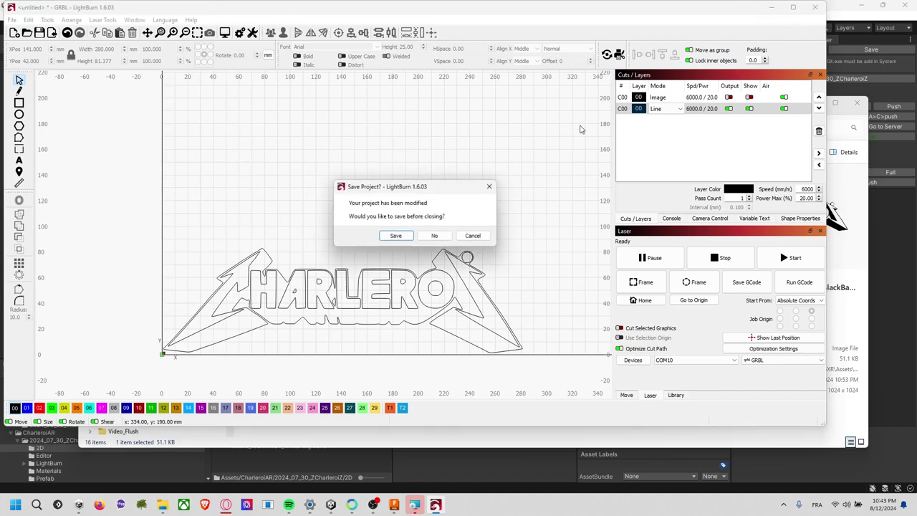
click(434, 236)
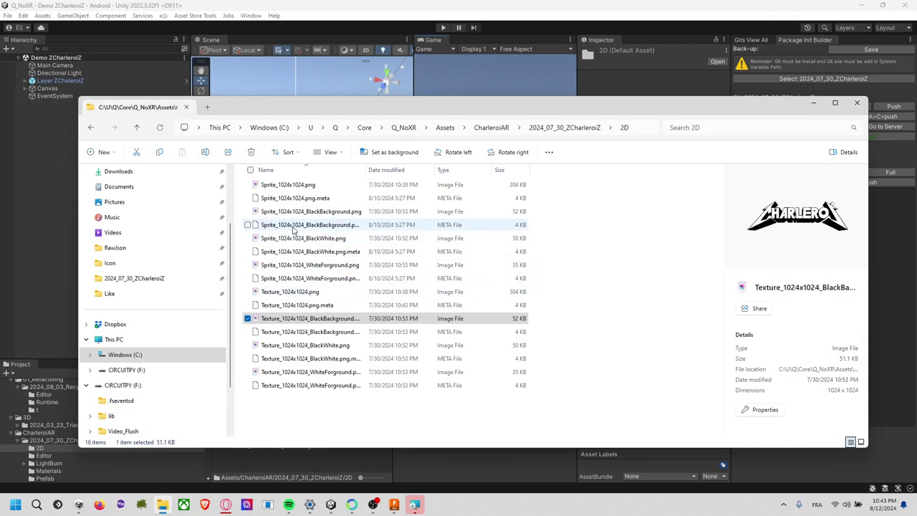
click(544, 127)
double_click(272, 224)
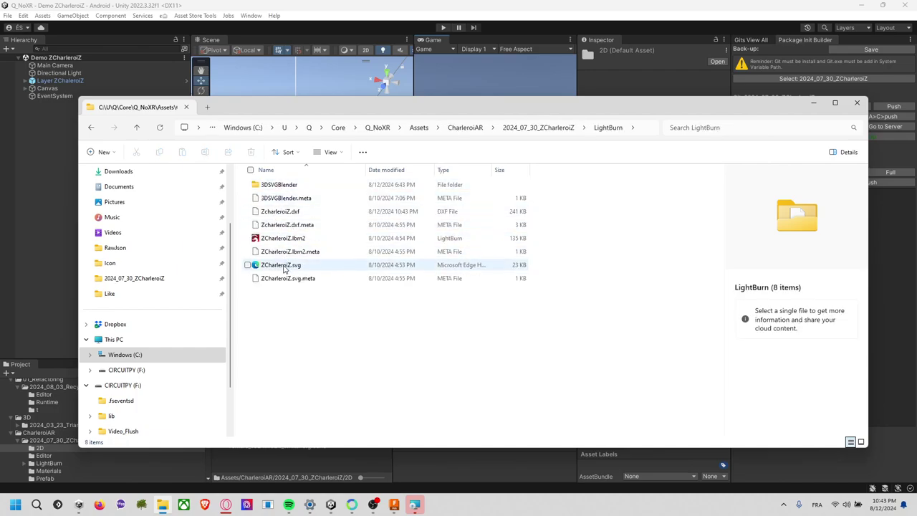
- Try opening the exported ZCharleroiZ.dxf, then dismiss the app chooser
click(285, 213)
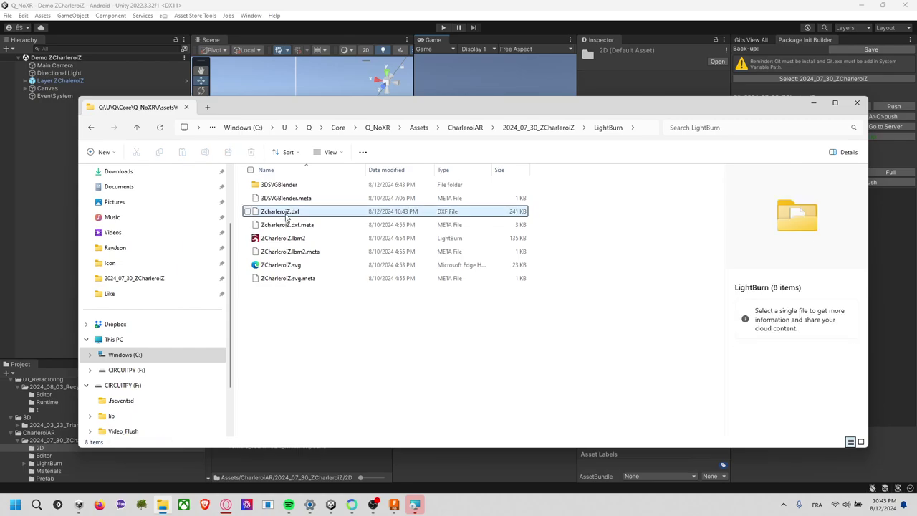
double_click(285, 214)
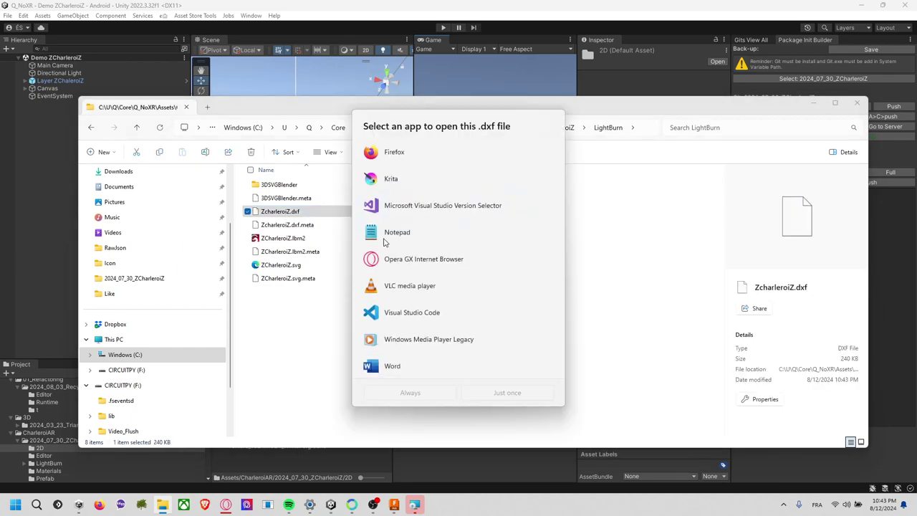
scroll(397, 287, down, 1)
scroll(401, 301, down, 2)
scroll(403, 304, up, 2)
scroll(406, 308, up, 1)
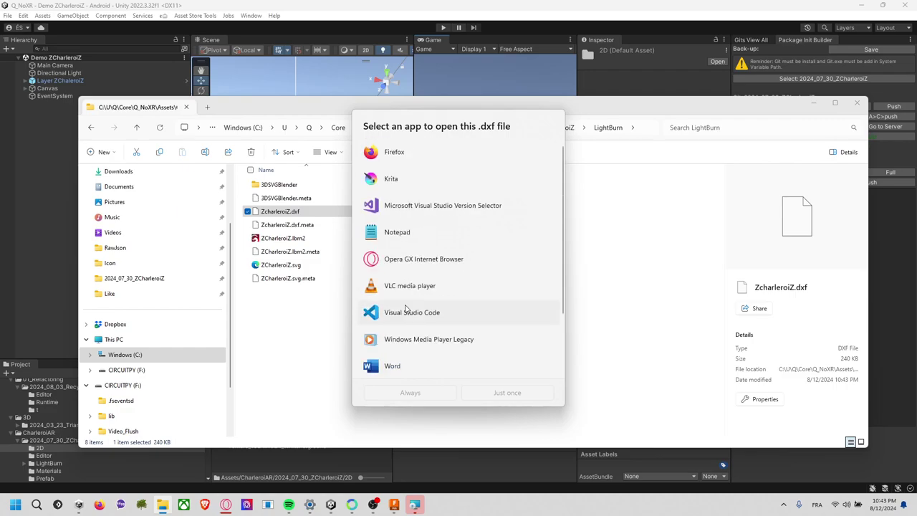
key(Escape)
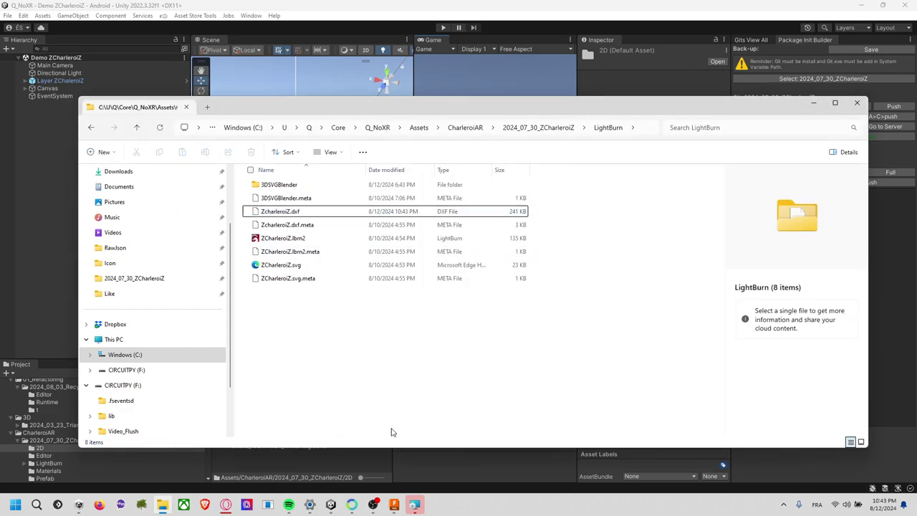
- Finish and close the Inkscape Setup wizard
key(alt+Tab)
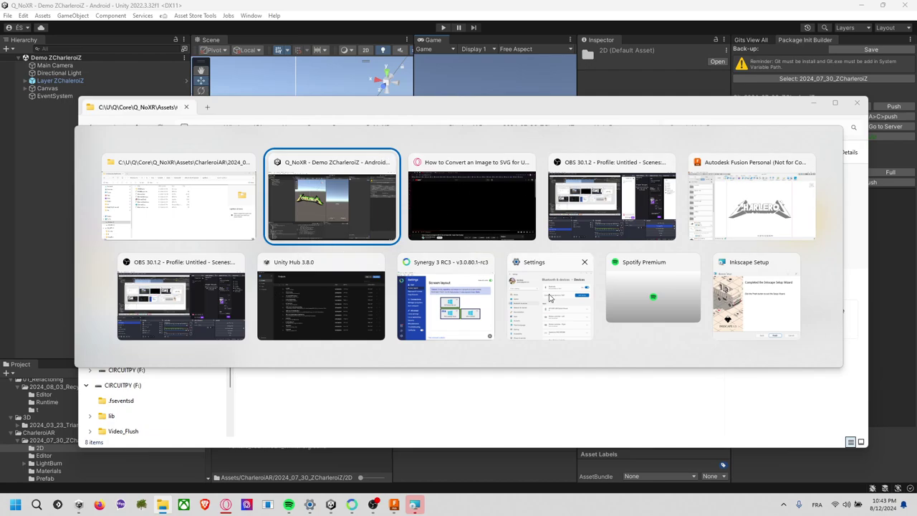
click(751, 298)
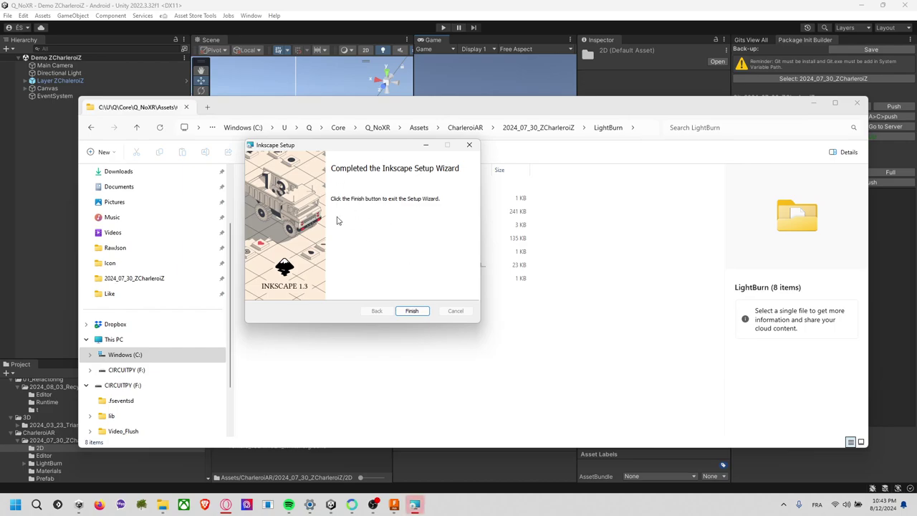
click(421, 313)
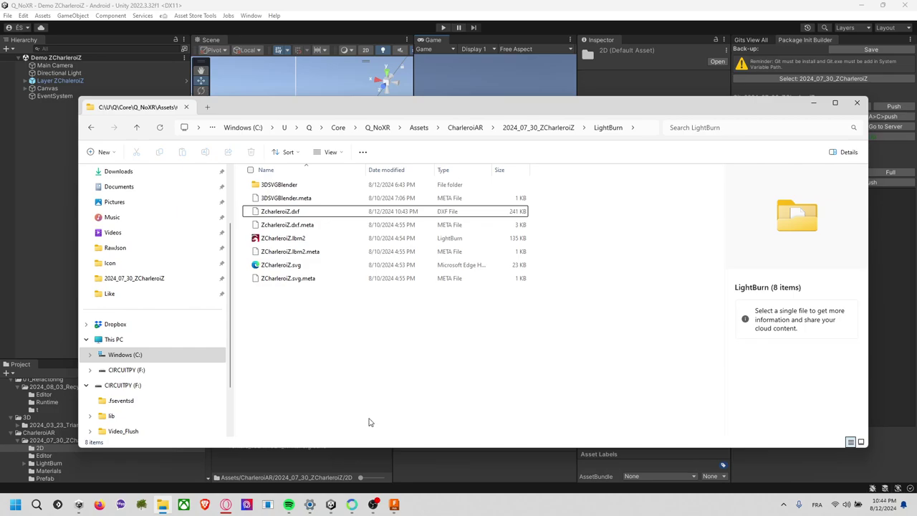
click(14, 504)
text(ink)
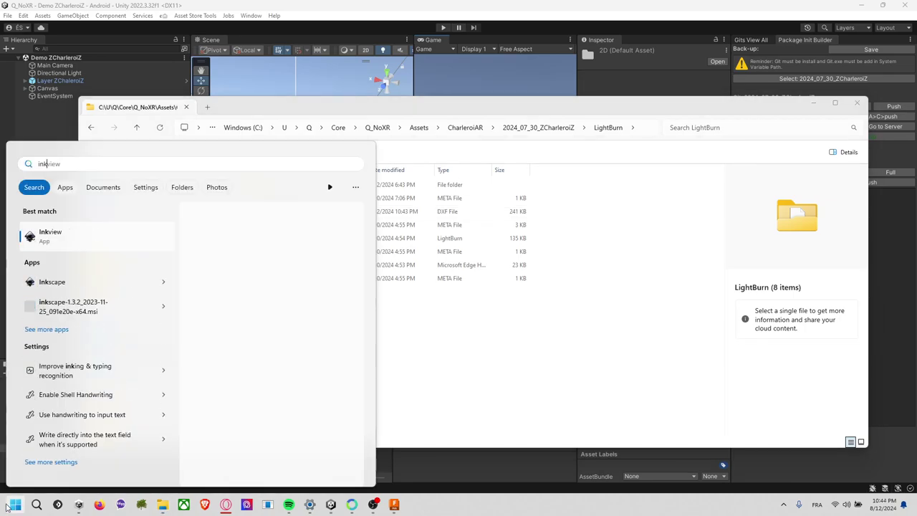
click(6, 506)
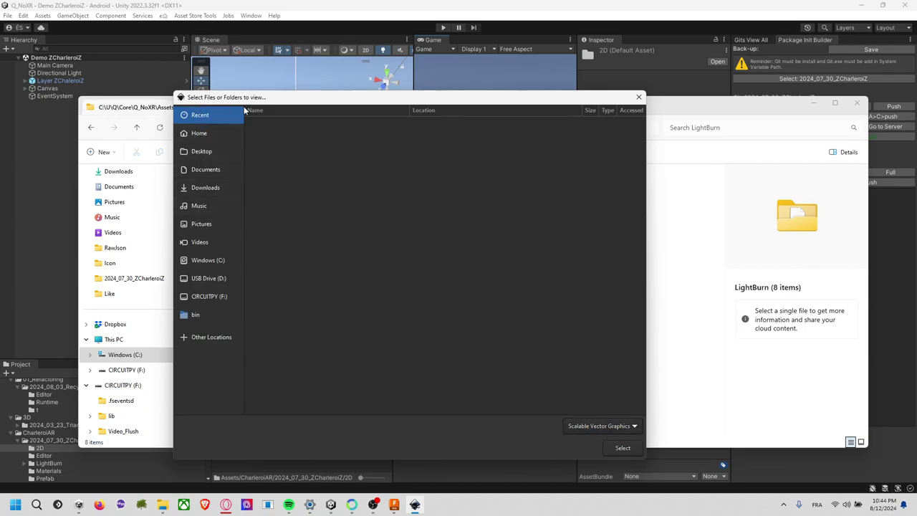
click(623, 444)
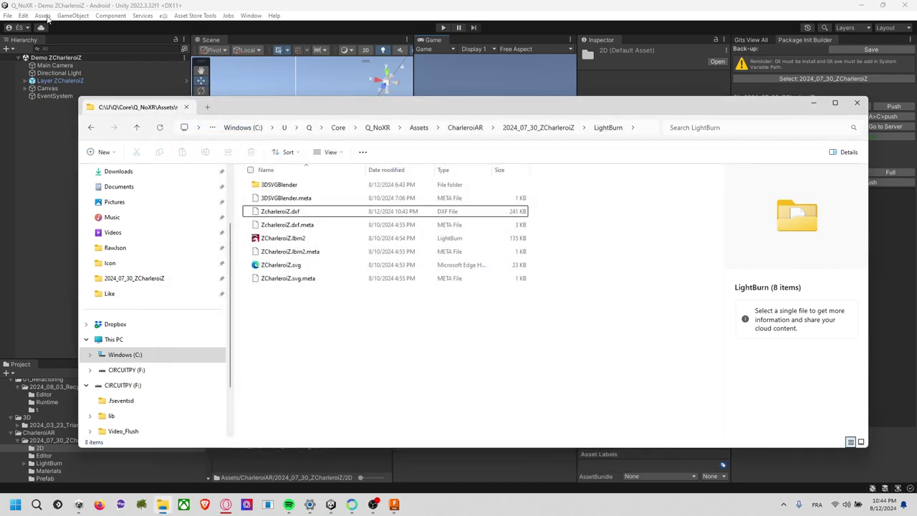
click(15, 504)
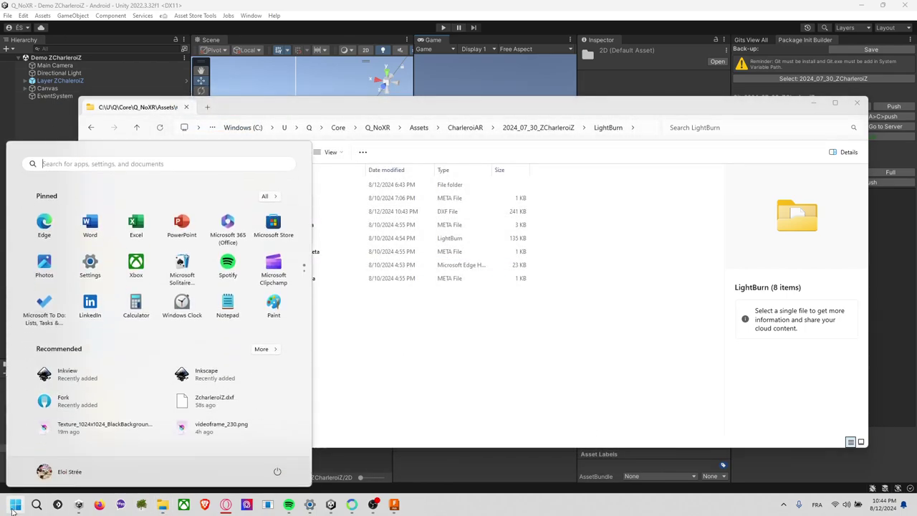
text(ink)
click(12, 509)
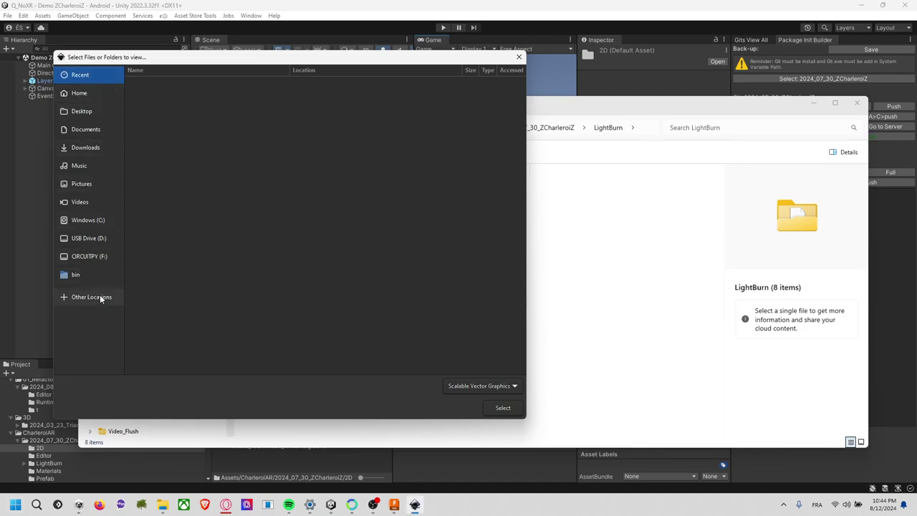
click(87, 223)
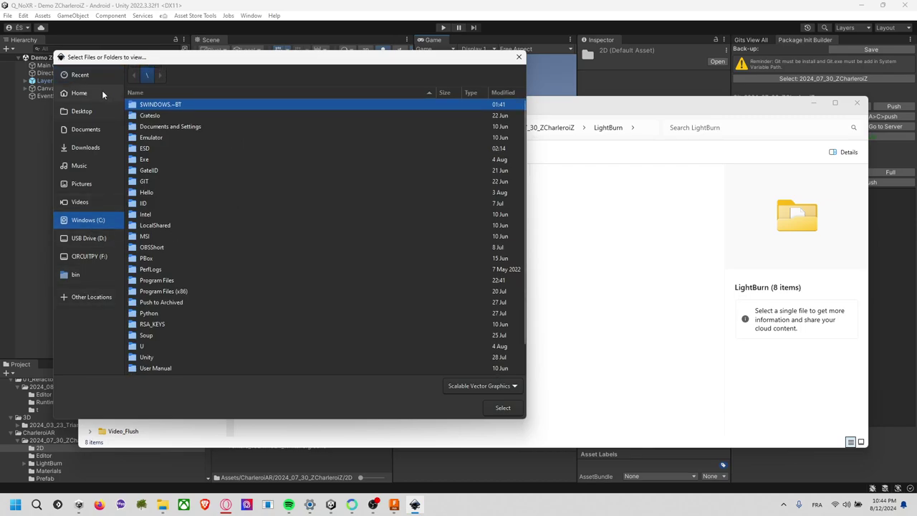
click(90, 298)
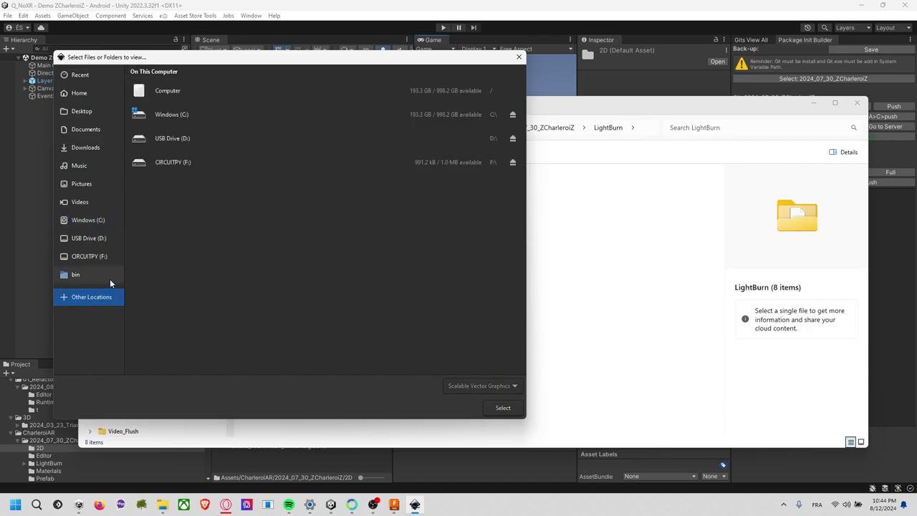
click(98, 219)
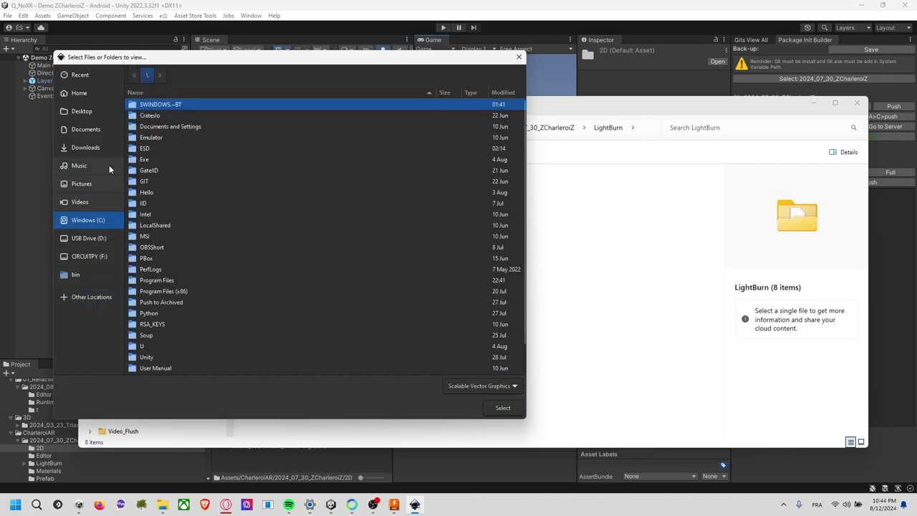
click(82, 112)
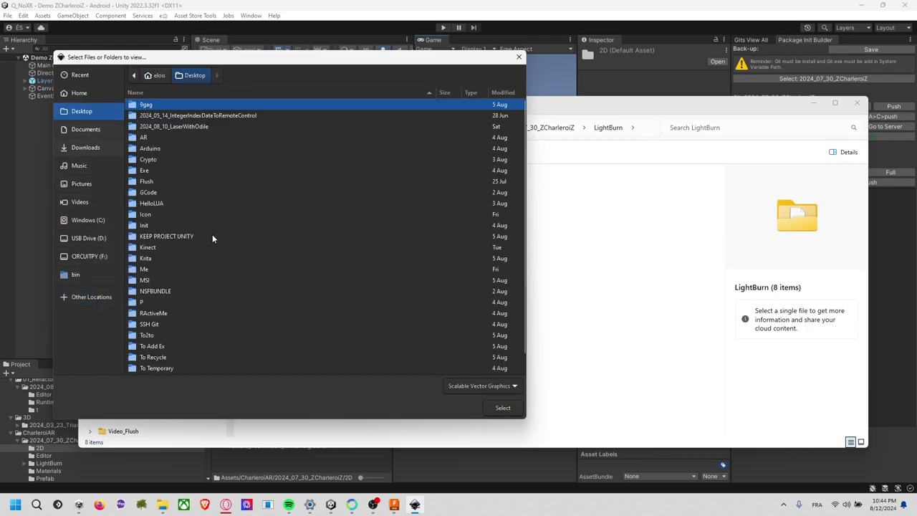
click(498, 408)
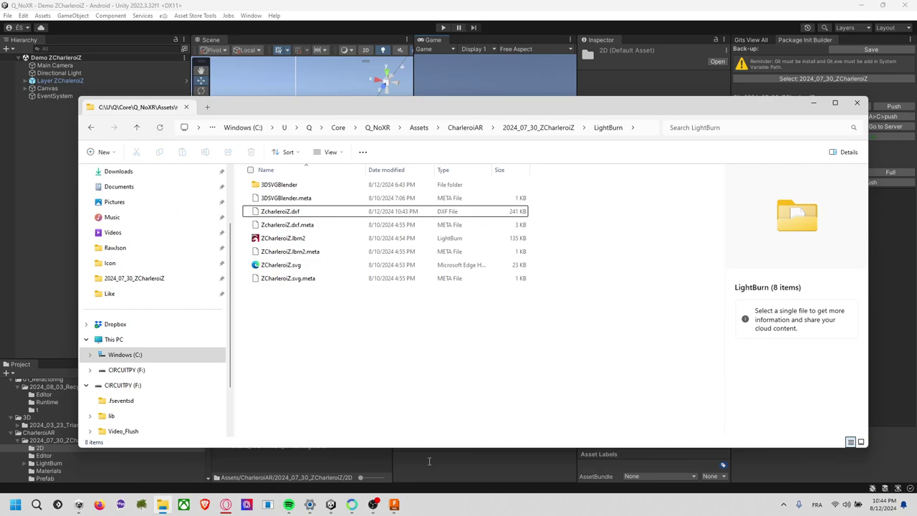
- Launch Inkscape from a Start menu search for 'ink'
click(10, 506)
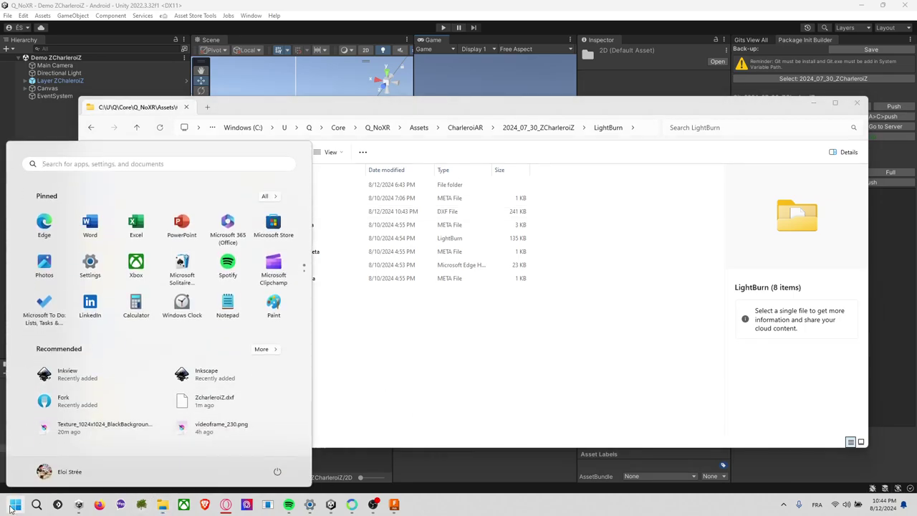
text(ink)
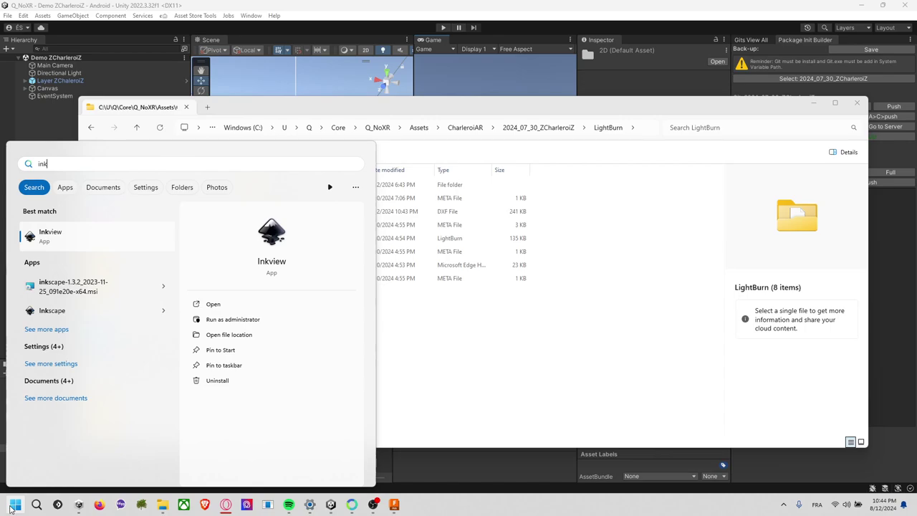
key(Down)
key(Down)
key(Return)
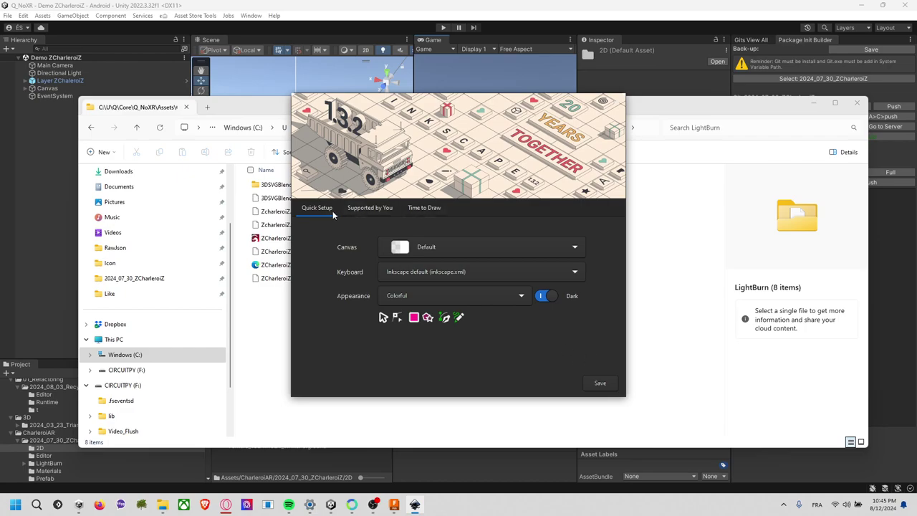
- Keep the default quick setup, skip the support page, and create a new blank document
click(599, 382)
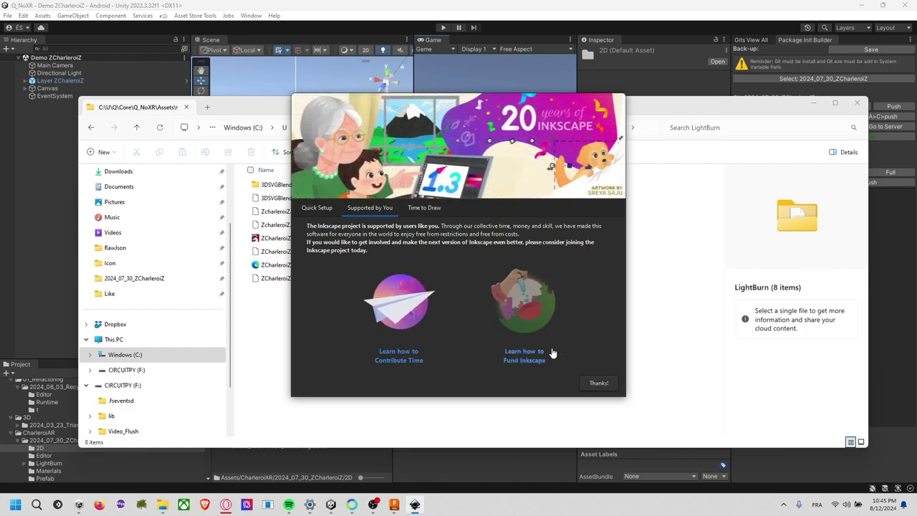
click(601, 386)
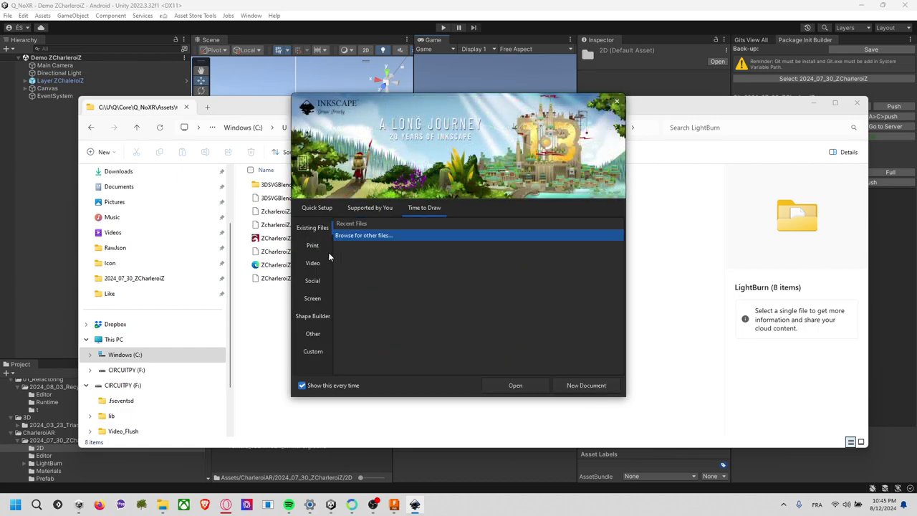
click(582, 387)
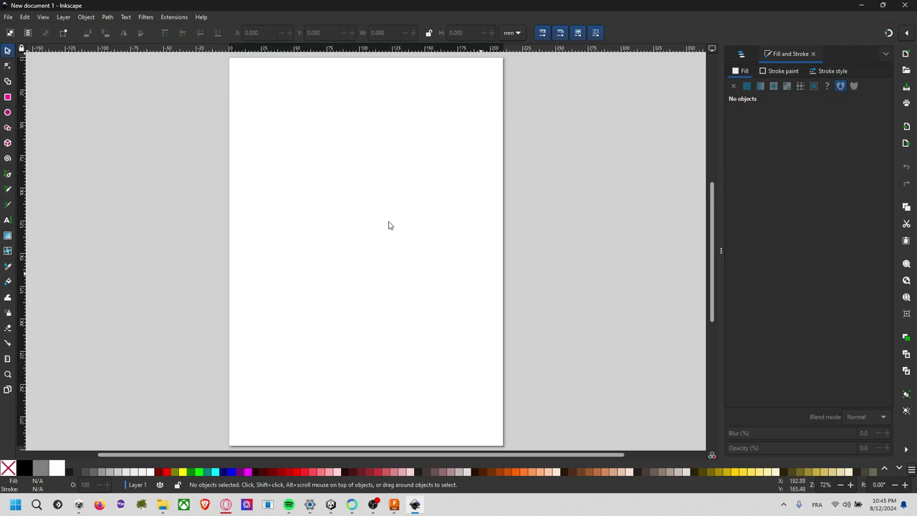
- Drag ZCharleroiZ.dxf onto the Inkscape page and import it with default DXF and SVG settings
scroll(337, 194, up, 5)
scroll(337, 194, down, 5)
scroll(337, 197, up, 2)
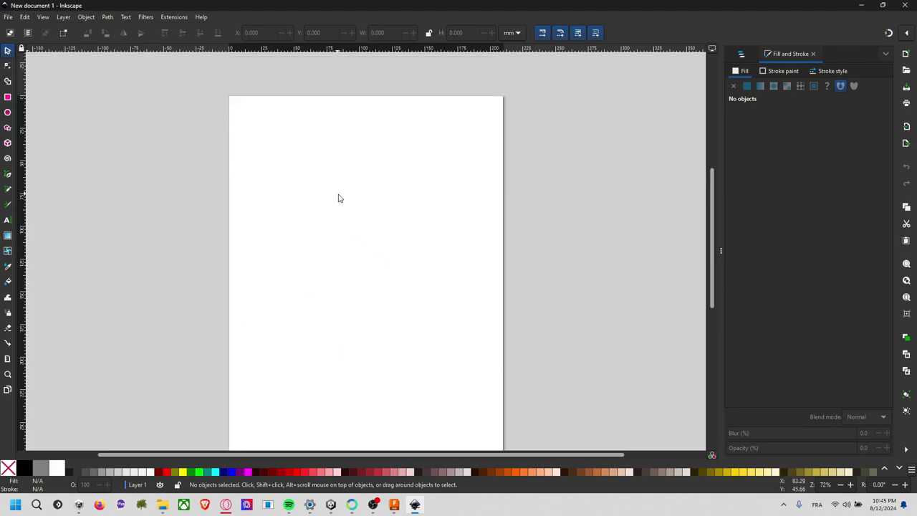
key(alt+Tab)
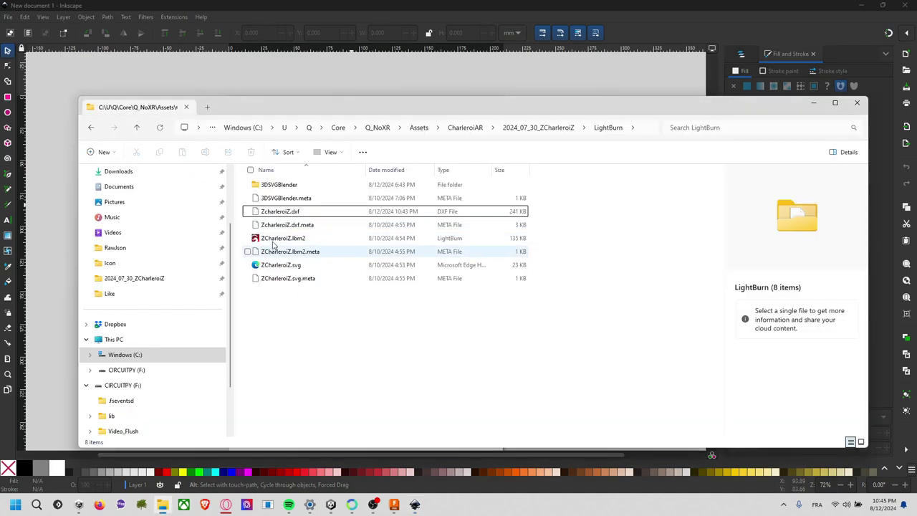
click(288, 213)
mouse_move(288, 215)
mouse_down()
mouse_move(360, 240)
mouse_move(342, 236)
mouse_up()
key(alt+Tab)
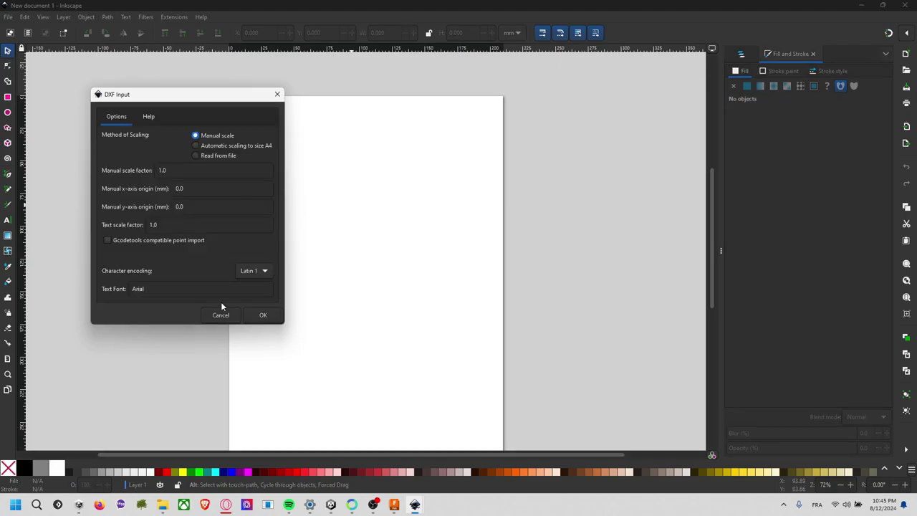
click(263, 315)
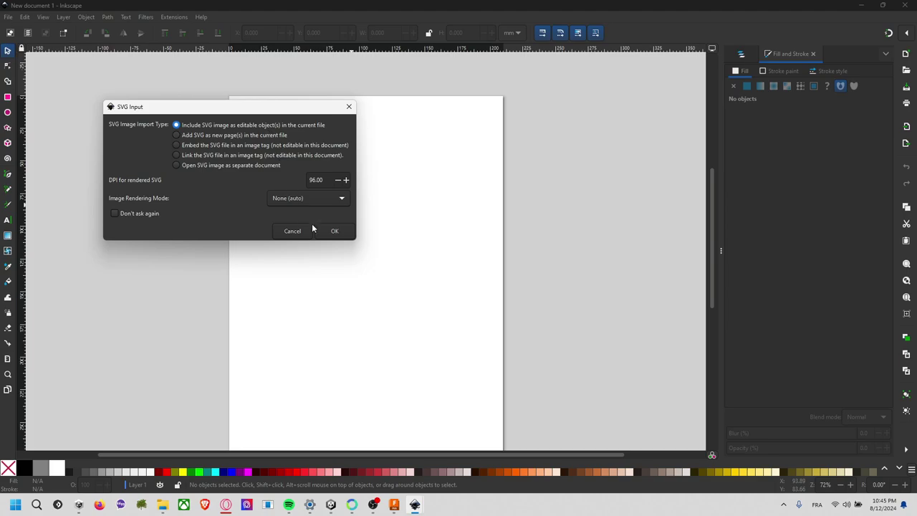
click(333, 232)
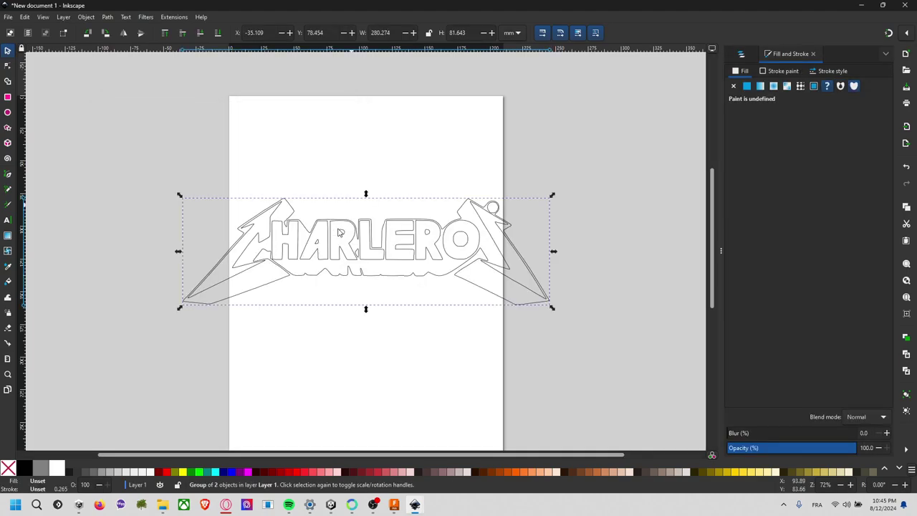
- Shrink the CHARLEROI logo group to 158.252 × 50.233 mm
drag(551, 195, 472, 219)
scroll(229, 262, up, 5)
scroll(286, 301, down, 3)
scroll(335, 321, down, 4)
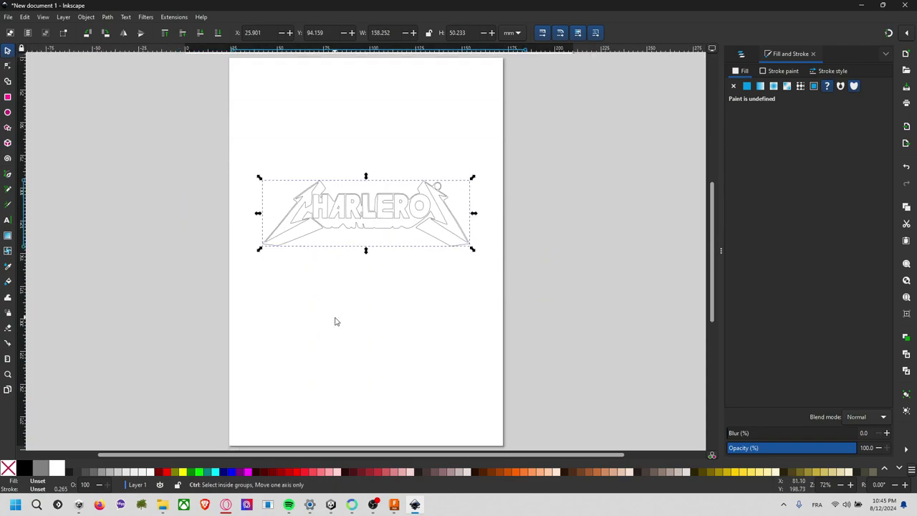
ctrl+scroll(334, 322, up, 6)
scroll(474, 368, up, 10)
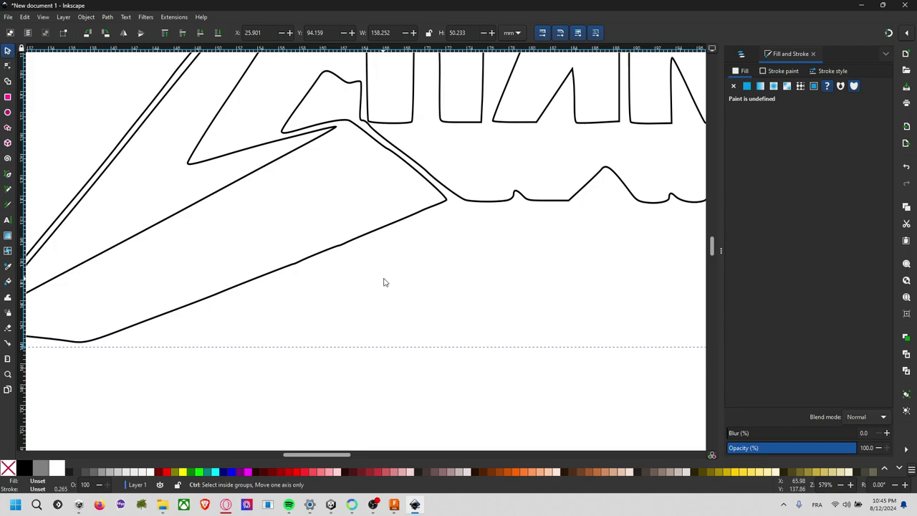
ctrl+scroll(383, 282, up, 3)
ctrl+scroll(430, 323, up, 2)
ctrl+scroll(497, 280, up, 2)
ctrl+scroll(507, 281, up, 2)
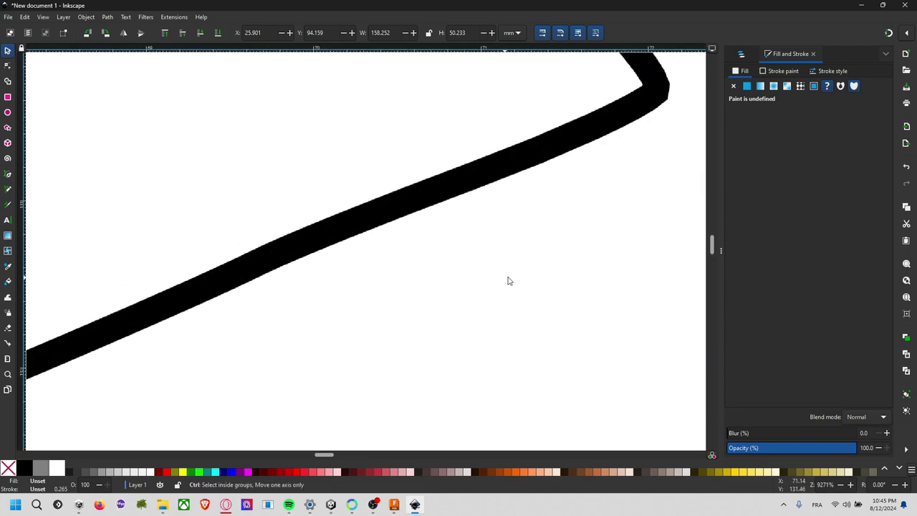
scroll(491, 364, up, 2)
ctrl+scroll(497, 303, up, 3)
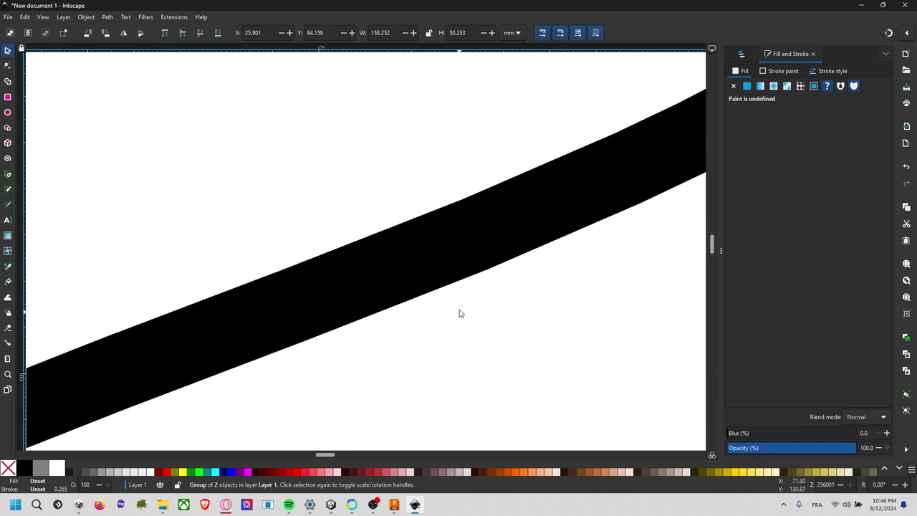
ctrl+scroll(384, 236, down, 1)
ctrl+scroll(382, 241, down, 4)
ctrl+scroll(416, 253, down, 4)
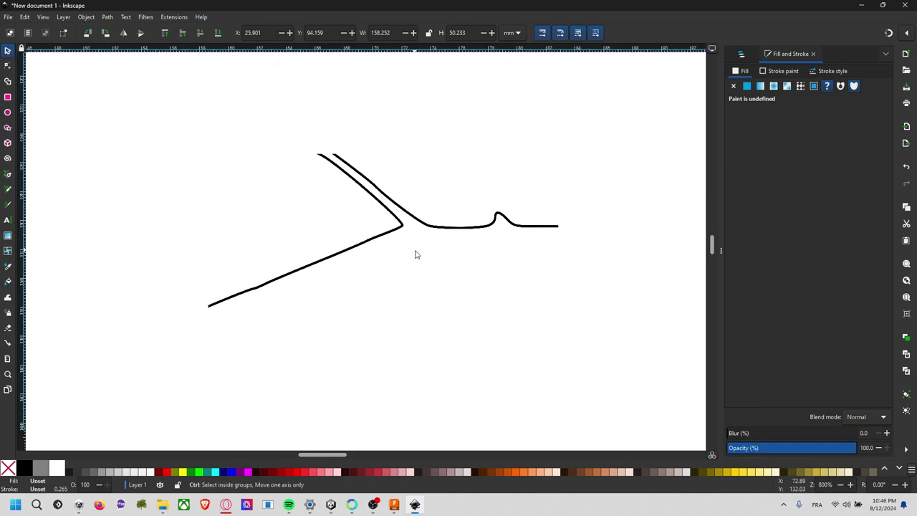
ctrl+scroll(513, 236, down, 3)
ctrl+scroll(311, 306, down, 1)
scroll(323, 303, down, 3)
ctrl+scroll(422, 255, down, 2)
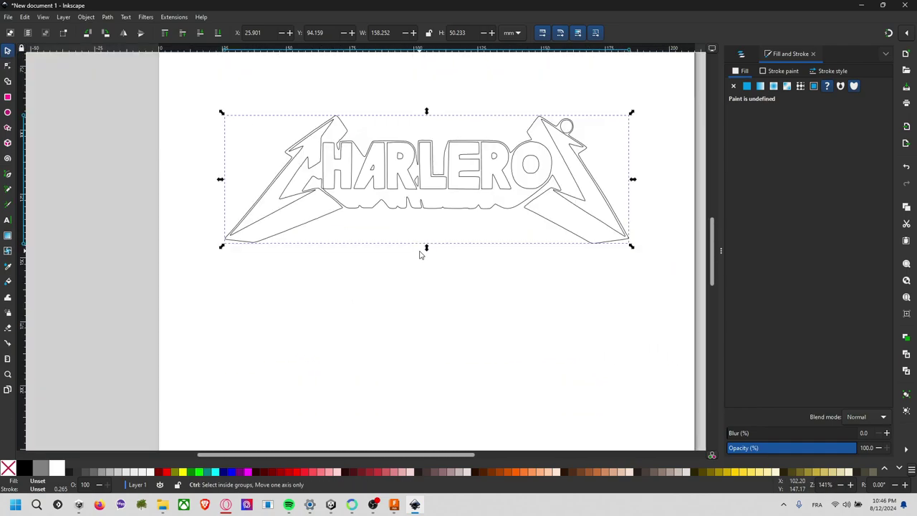
shift+scroll(444, 287, right, 1)
scroll(424, 327, up, 3)
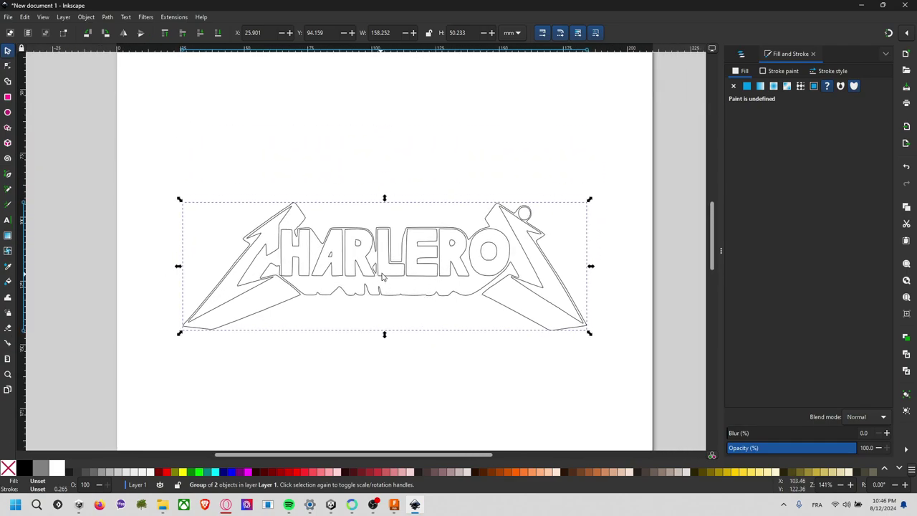
- Select the whole outlined logo group and delete it, leaving the page empty
drag(394, 280, 335, 172)
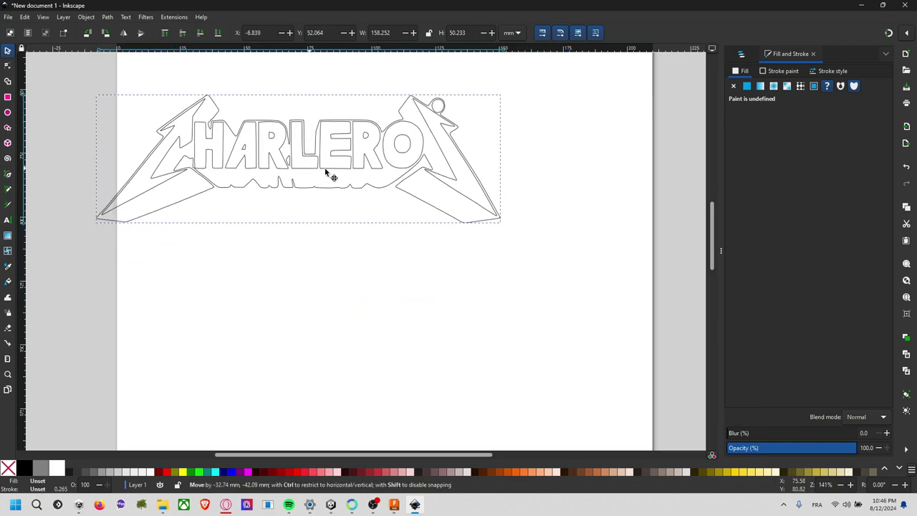
middle_drag(354, 225, 415, 353)
drag(415, 353, 414, 331)
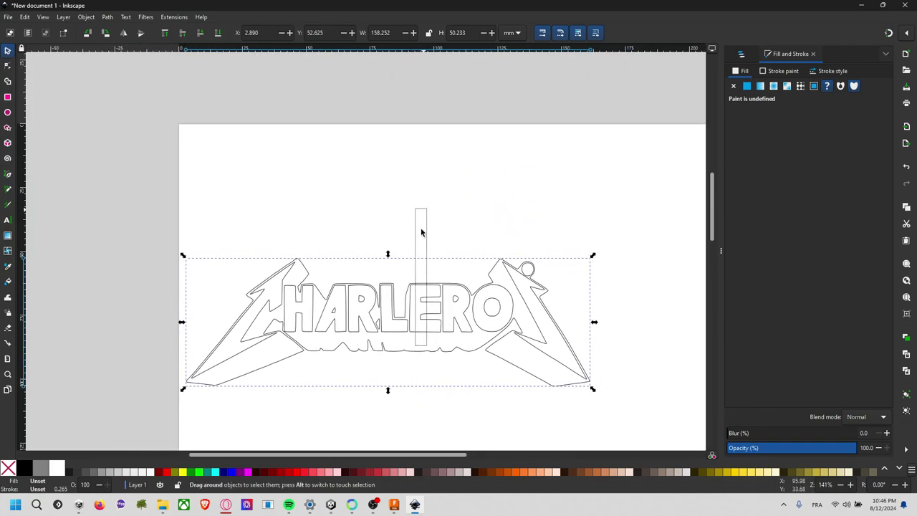
middle_drag(476, 276, 384, 192)
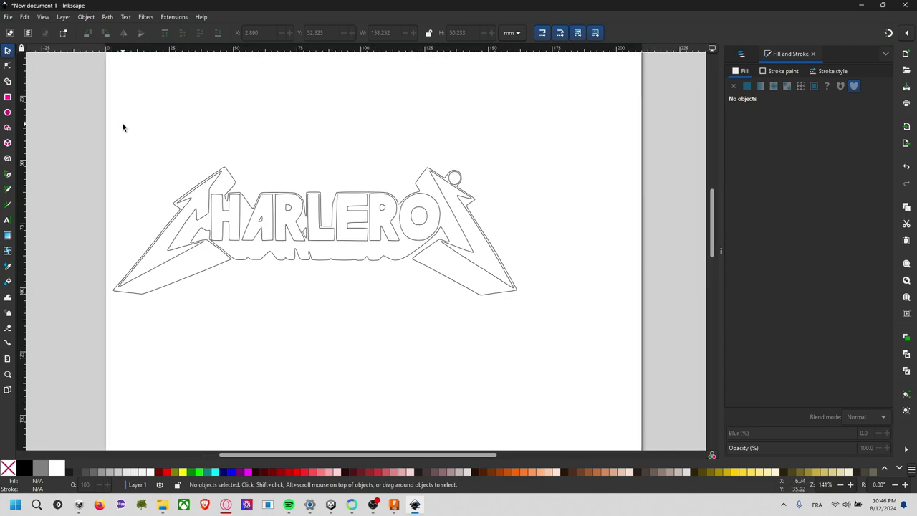
drag(106, 143, 575, 323)
key(Delete)
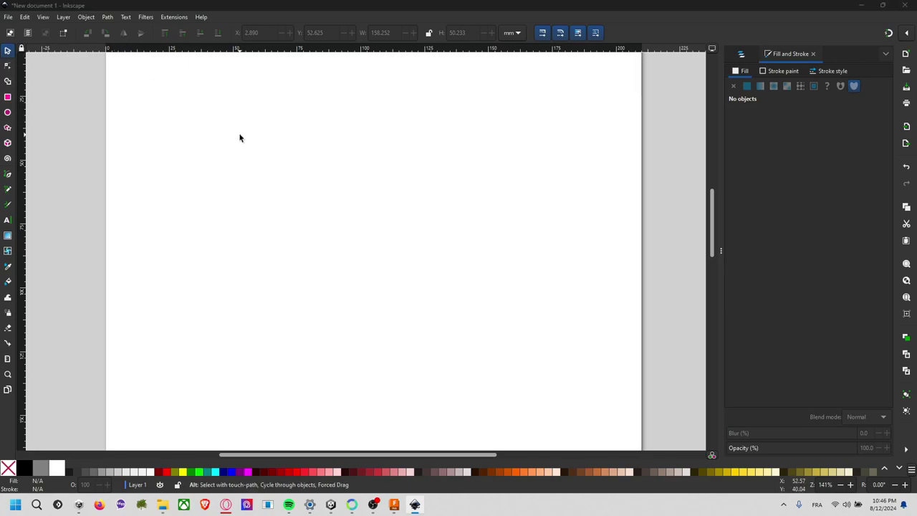
- Drag the Texture_1024x1024_BlackBackground PNG from the 2D folder into Inkscape as an embedded image
key(alt+Tab)
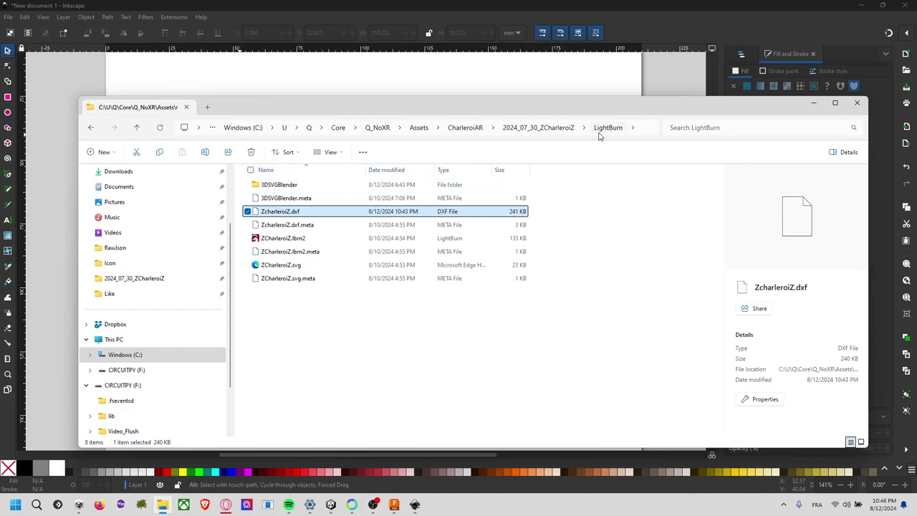
click(556, 129)
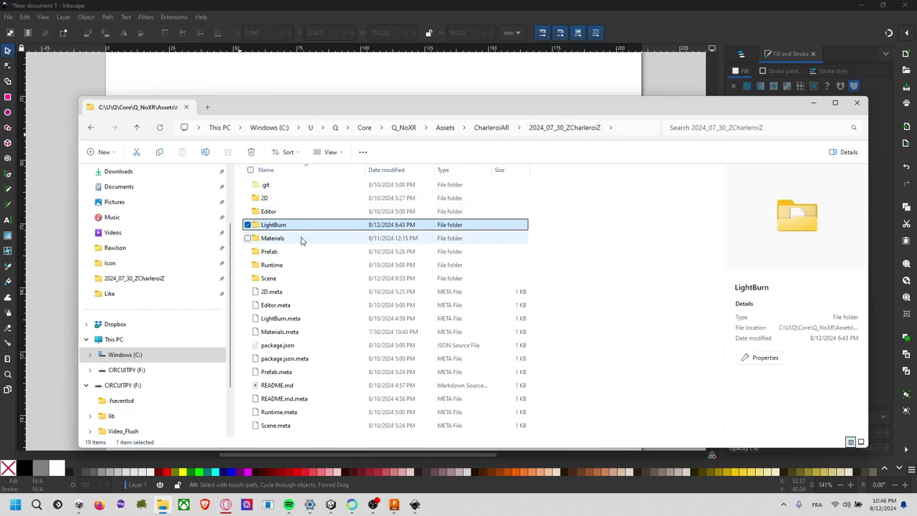
double_click(290, 199)
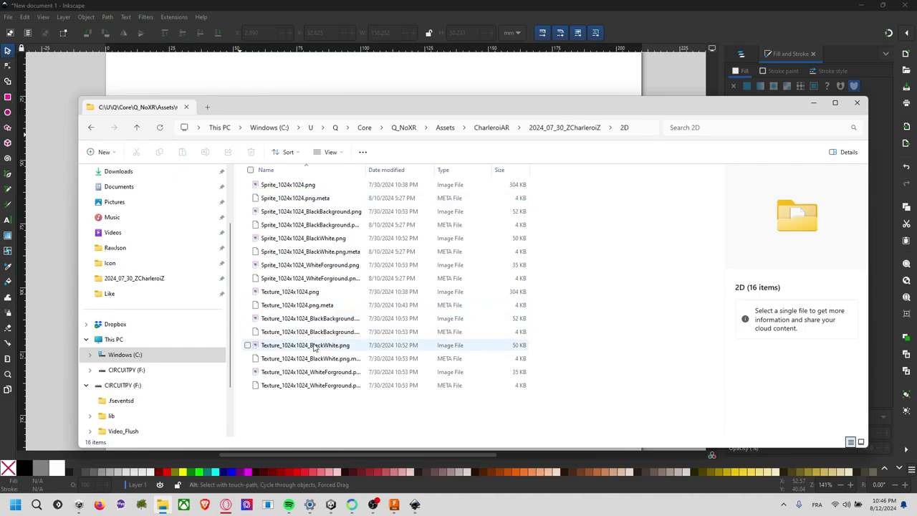
mouse_move(322, 320)
mouse_down()
mouse_move(412, 337)
mouse_move(341, 270)
mouse_up()
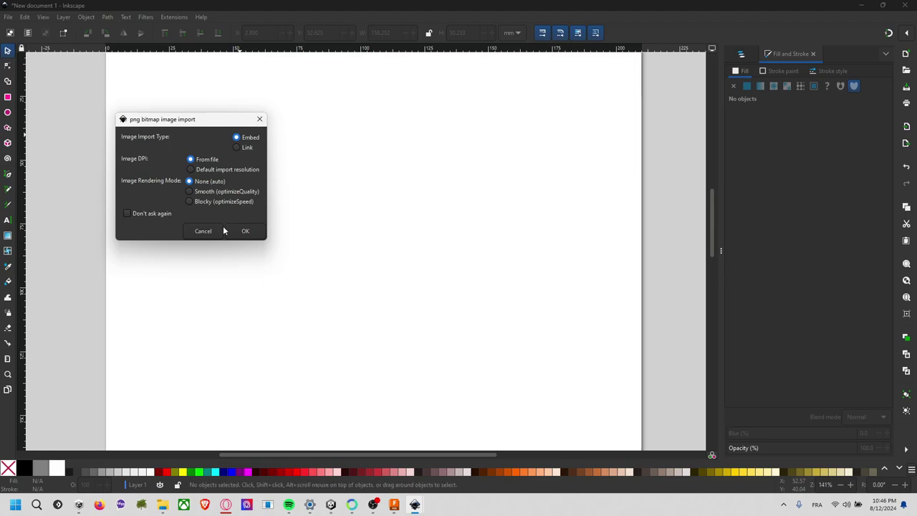
click(245, 230)
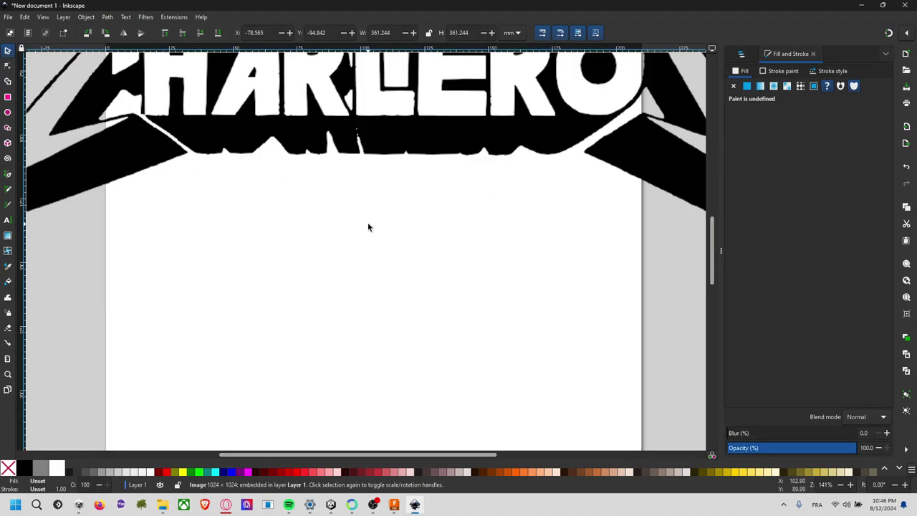
- Scale the image to 148.519 mm square and place it on the page at X 37.322, Y 8.345 mm
scroll(368, 227, down, 2)
ctrl+scroll(372, 215, down, 3)
middle_drag(374, 213, 372, 310)
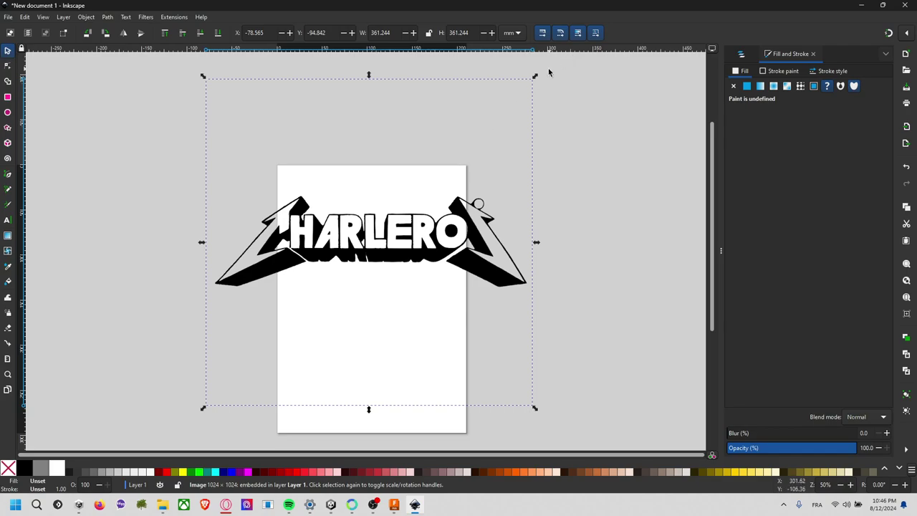
mouse_move(534, 81)
mouse_down()
mouse_move(448, 136)
mouse_move(341, 265)
mouse_up()
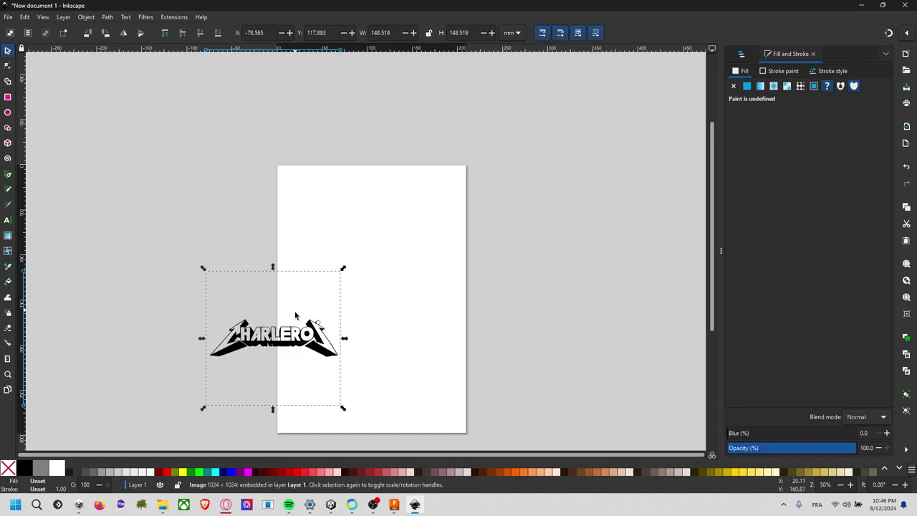
mouse_move(297, 315)
mouse_down()
mouse_move(320, 315)
mouse_move(419, 211)
mouse_up()
key(Escape)
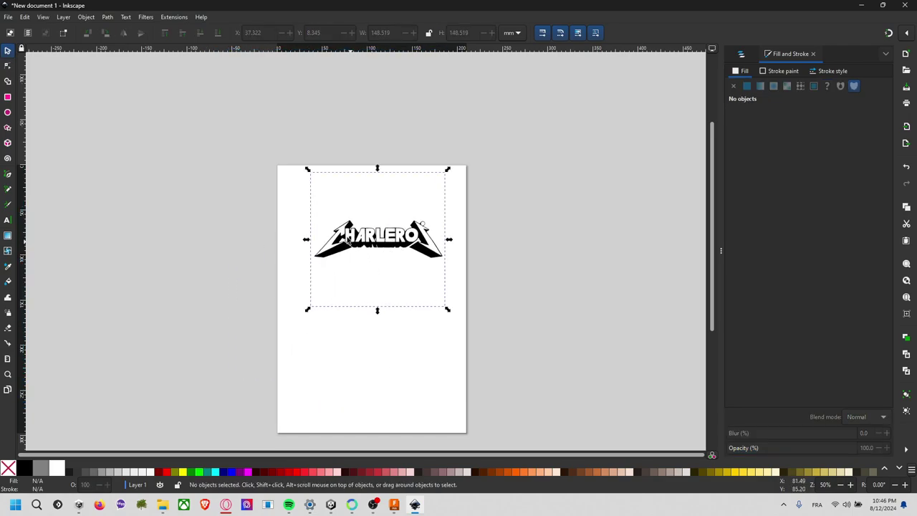
- Recenter the view on the logo and select the CHARLEROI image
ctrl+scroll(366, 228, up, 4)
ctrl+scroll(353, 318, up, 5)
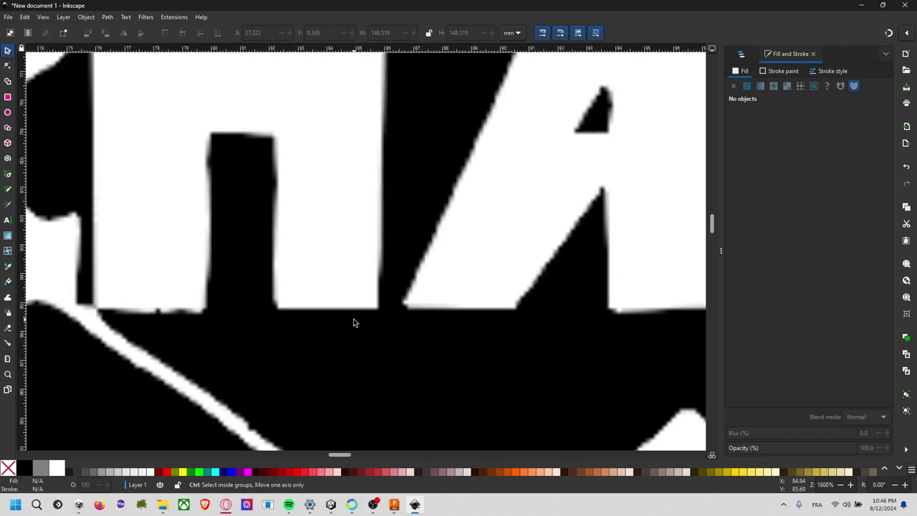
ctrl+scroll(358, 305, up, 3)
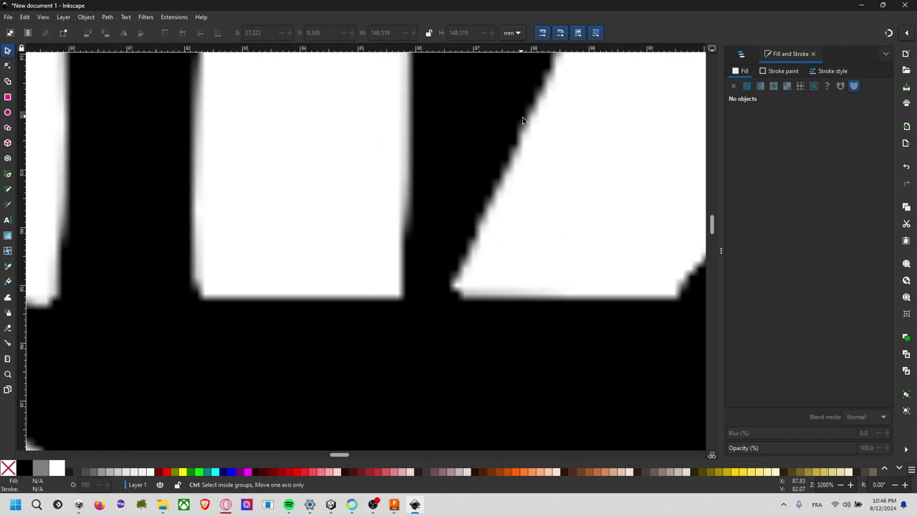
ctrl+scroll(451, 288, down, 1)
ctrl+scroll(452, 280, down, 2)
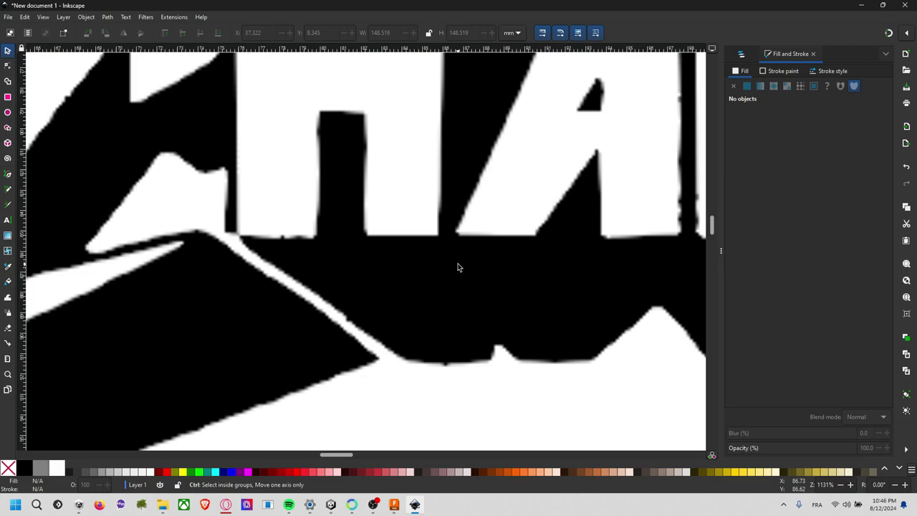
ctrl+scroll(457, 266, down, 2)
ctrl+scroll(430, 269, down, 3)
ctrl+scroll(387, 271, up, 1)
scroll(336, 270, down, 2)
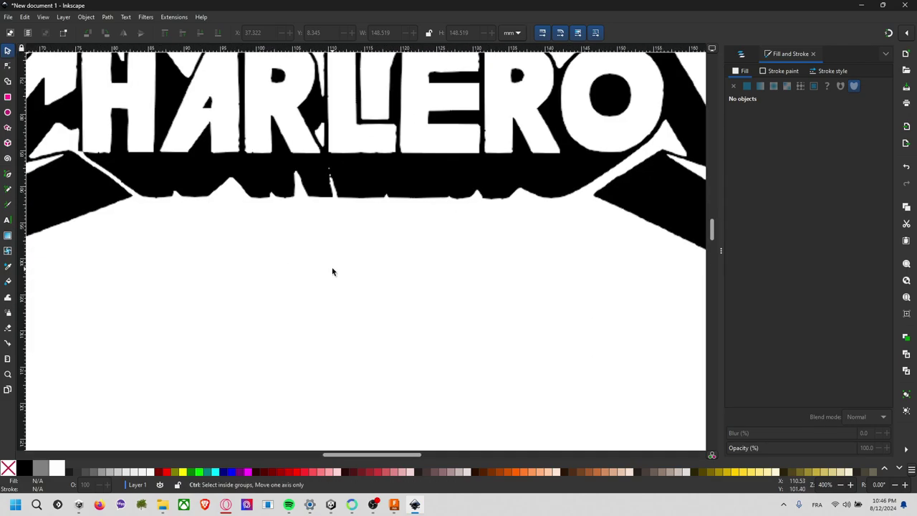
ctrl+scroll(332, 272, down, 2)
middle_drag(334, 274, 350, 322)
click(345, 278)
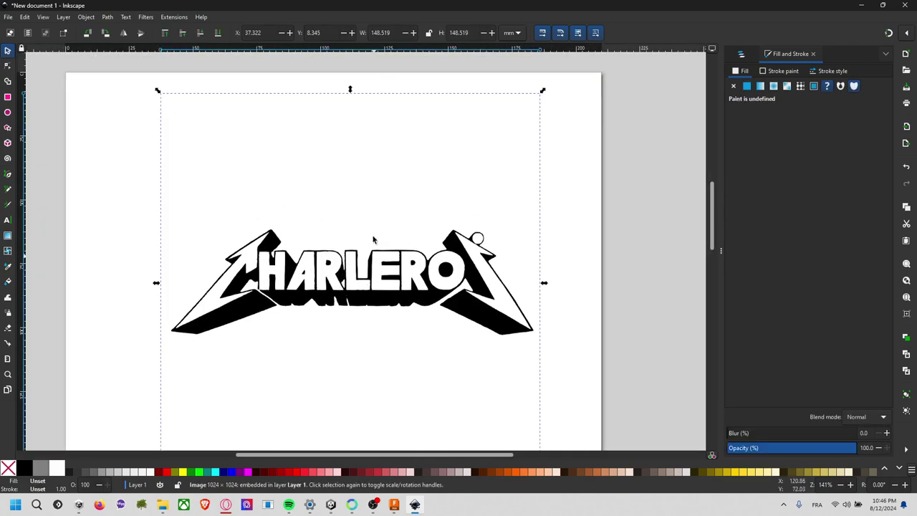
click(146, 17)
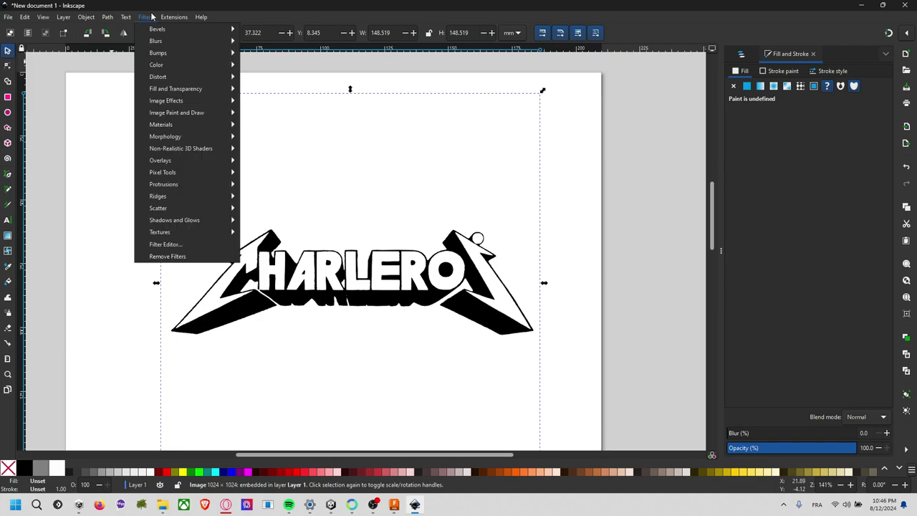
- Open Path > Trace Bitmap with Brightness cutoff, set Speckles to 33, and update the preview
click(145, 16)
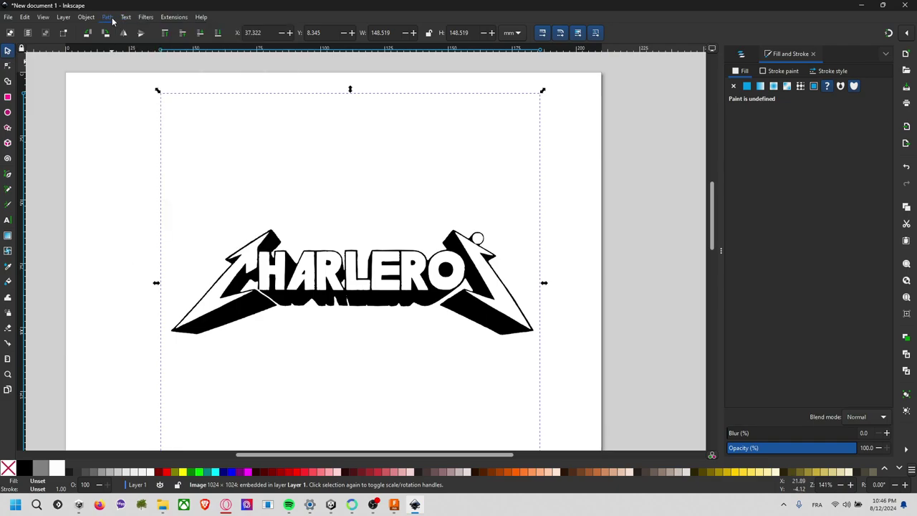
click(108, 16)
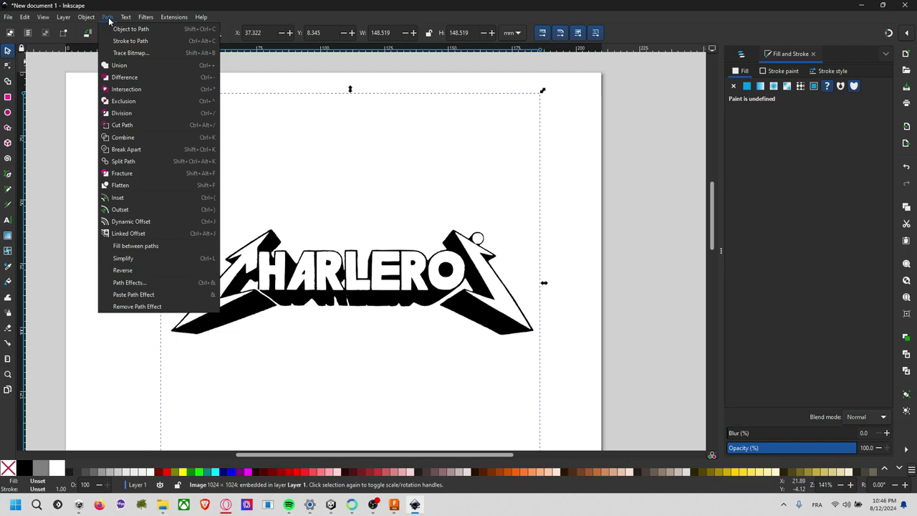
click(125, 53)
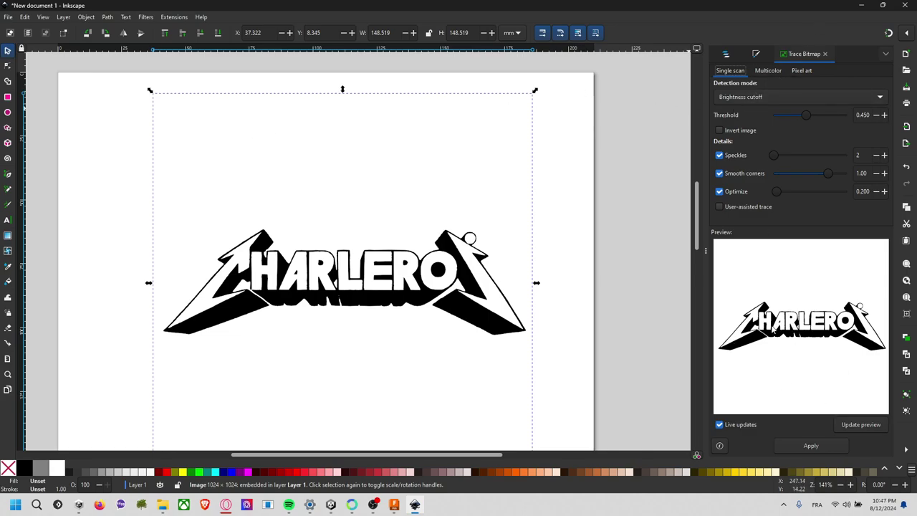
drag(705, 322, 610, 313)
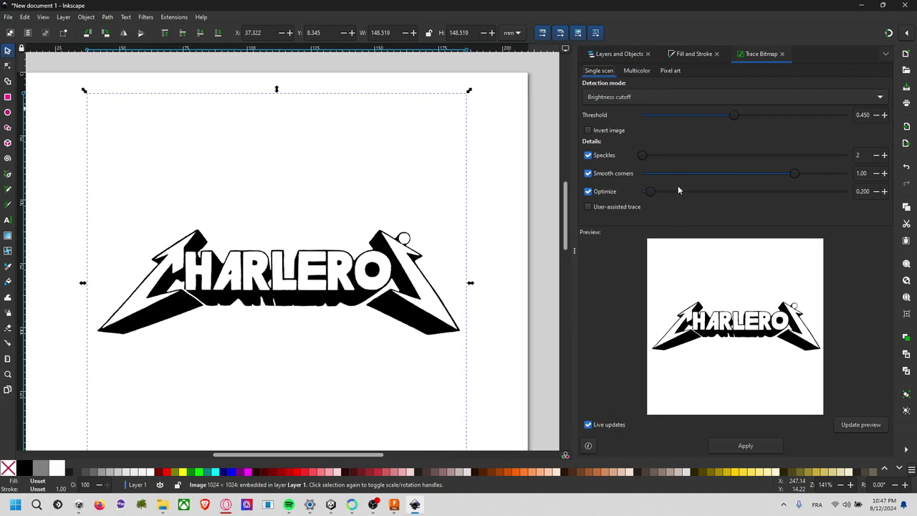
mouse_move(642, 155)
mouse_down()
mouse_move(662, 155)
mouse_move(646, 160)
mouse_up()
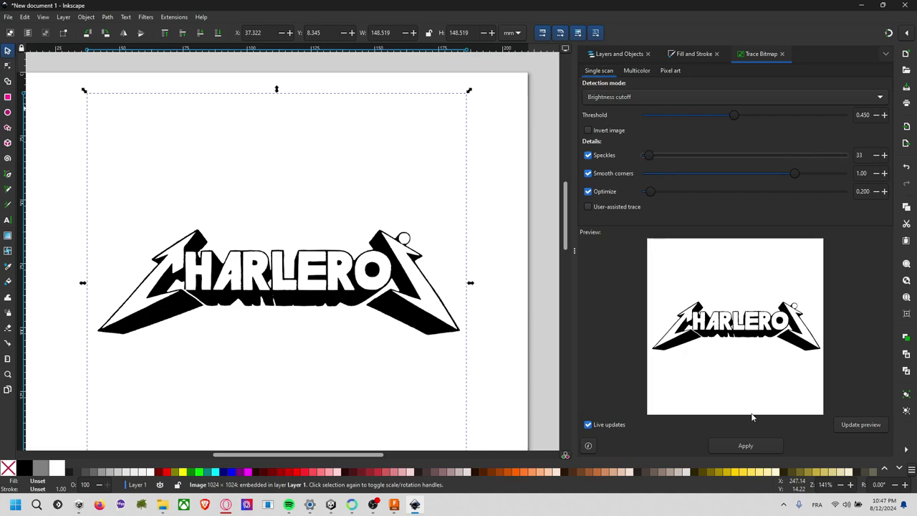
click(865, 425)
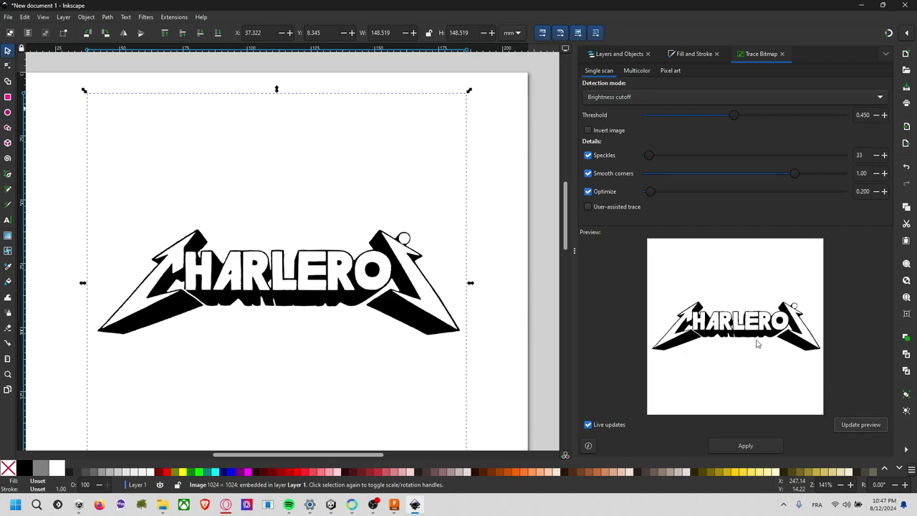
click(761, 440)
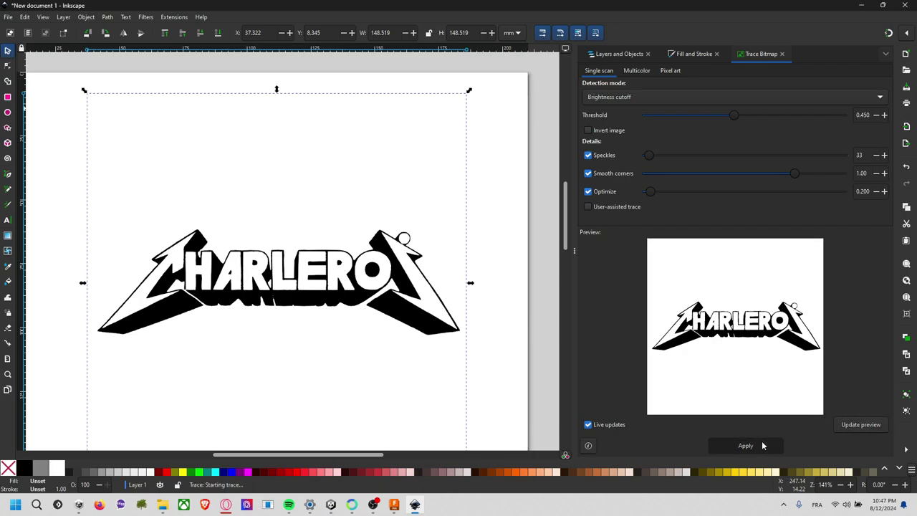
drag(318, 279, 315, 180)
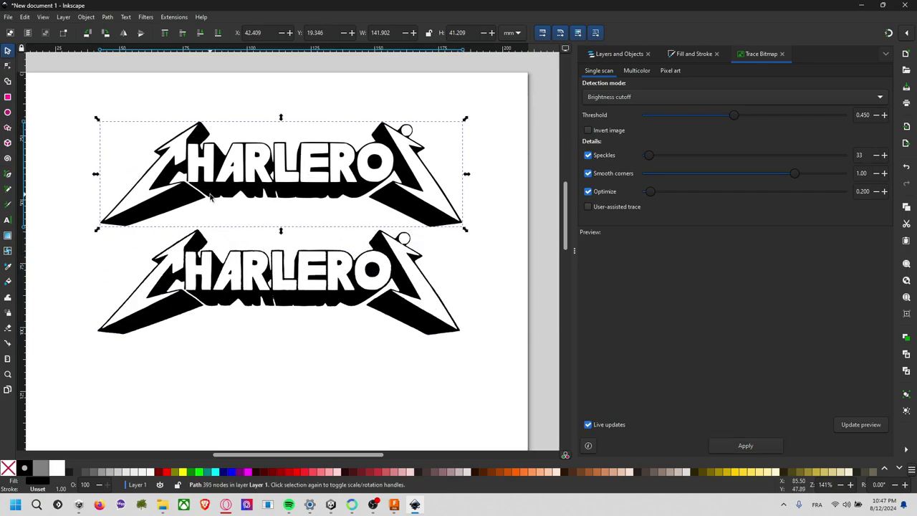
scroll(193, 198, up, 4)
ctrl+scroll(196, 247, up, 3)
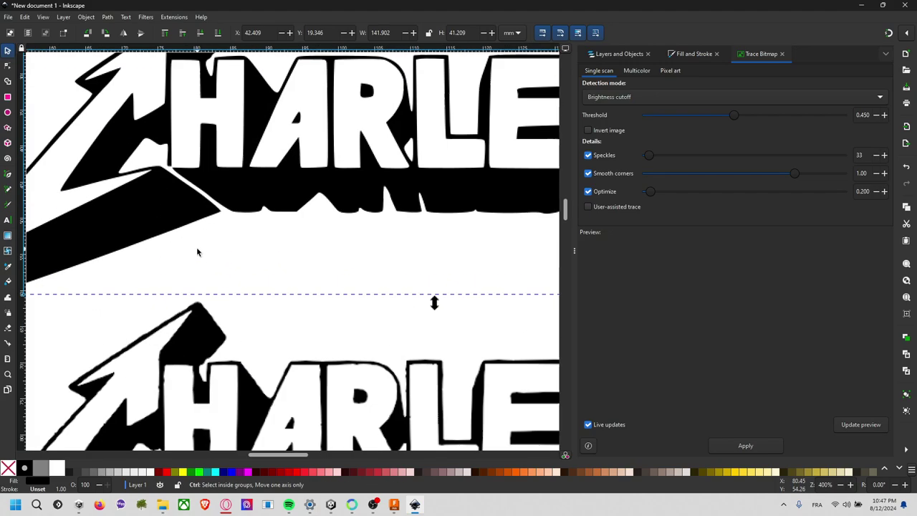
ctrl+scroll(196, 247, up, 2)
ctrl+scroll(286, 268, up, 2)
scroll(325, 263, up, 4)
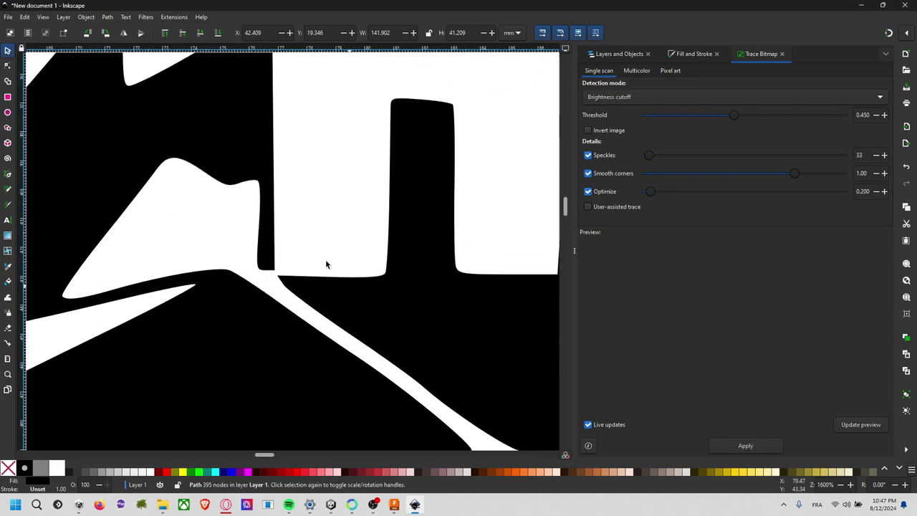
scroll(337, 344, up, 5)
scroll(383, 405, up, 3)
ctrl+scroll(327, 332, down, 1)
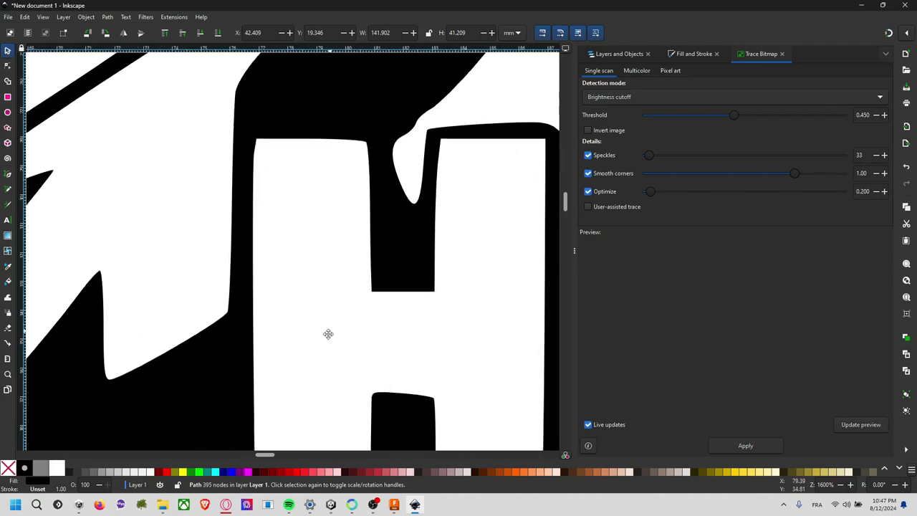
ctrl+scroll(346, 315, down, 1)
ctrl+scroll(363, 293, down, 1)
ctrl+scroll(362, 303, down, 1)
scroll(360, 272, down, 2)
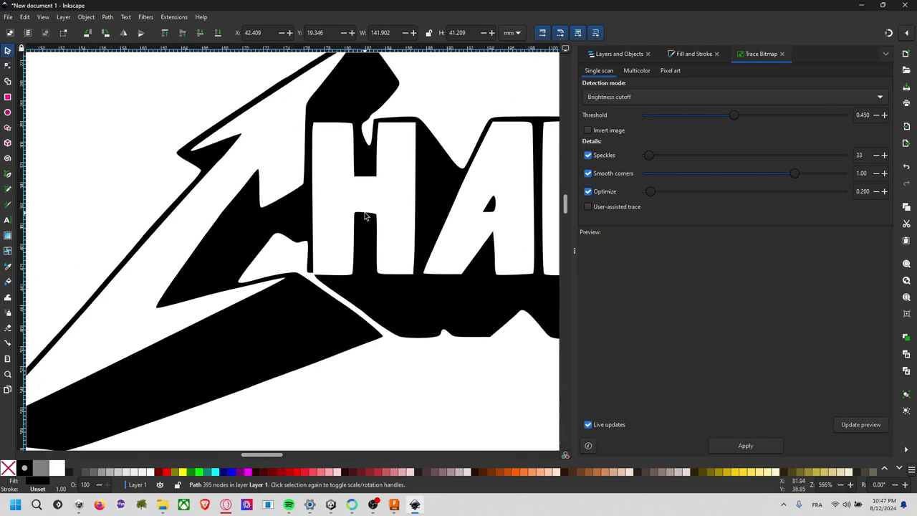
scroll(322, 289, up, 3)
scroll(322, 337, down, 2)
ctrl+scroll(313, 307, up, 8)
scroll(337, 200, up, 1)
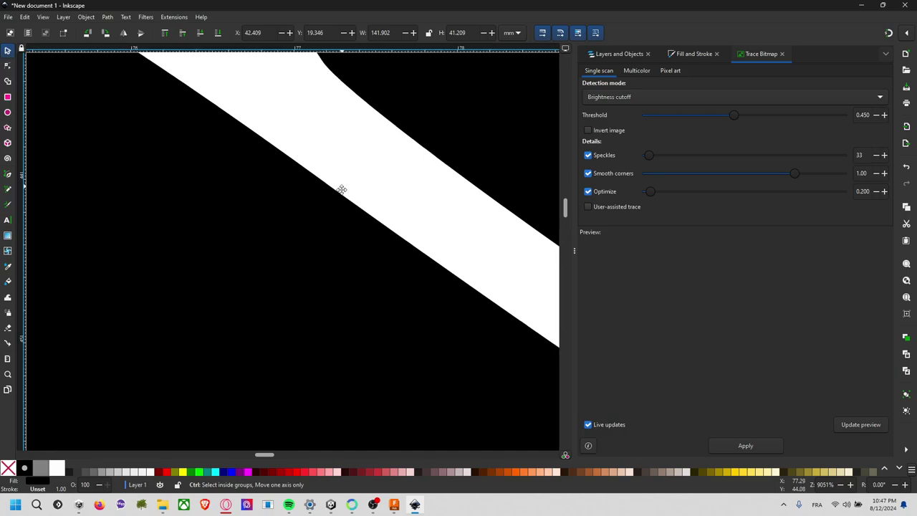
scroll(330, 207, up, 5)
ctrl+scroll(454, 262, down, 1)
ctrl+scroll(454, 262, down, 2)
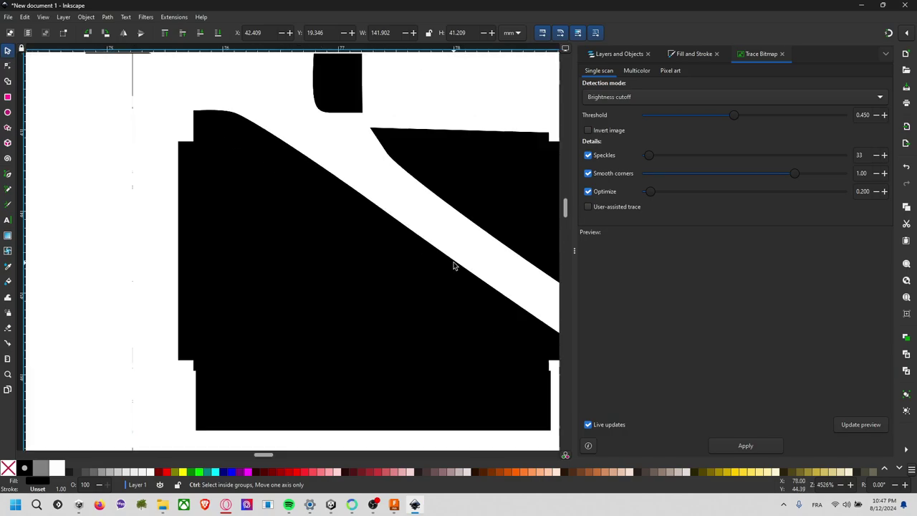
ctrl+scroll(454, 262, down, 2)
ctrl+scroll(462, 265, down, 1)
ctrl+scroll(463, 263, down, 1)
ctrl+scroll(463, 263, down, 1)
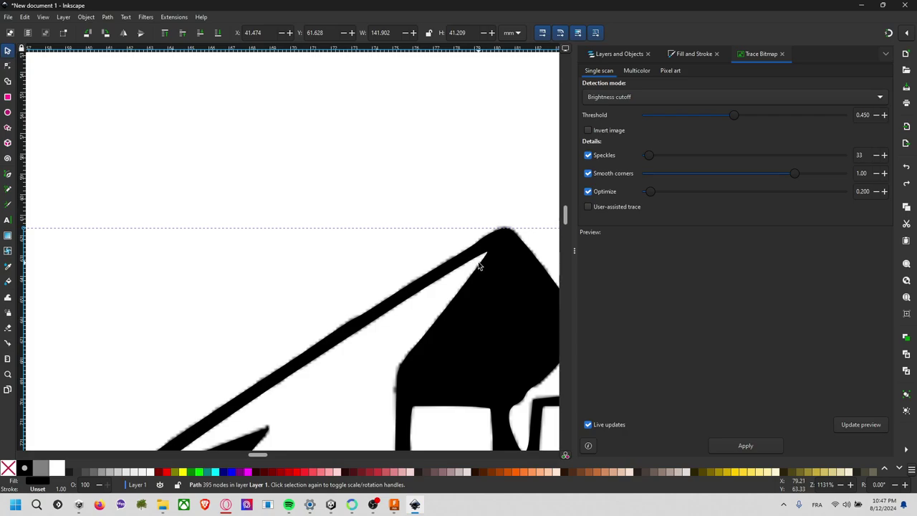
ctrl+scroll(462, 263, down, 3)
ctrl+scroll(406, 258, down, 2)
middle_drag(406, 258, 331, 268)
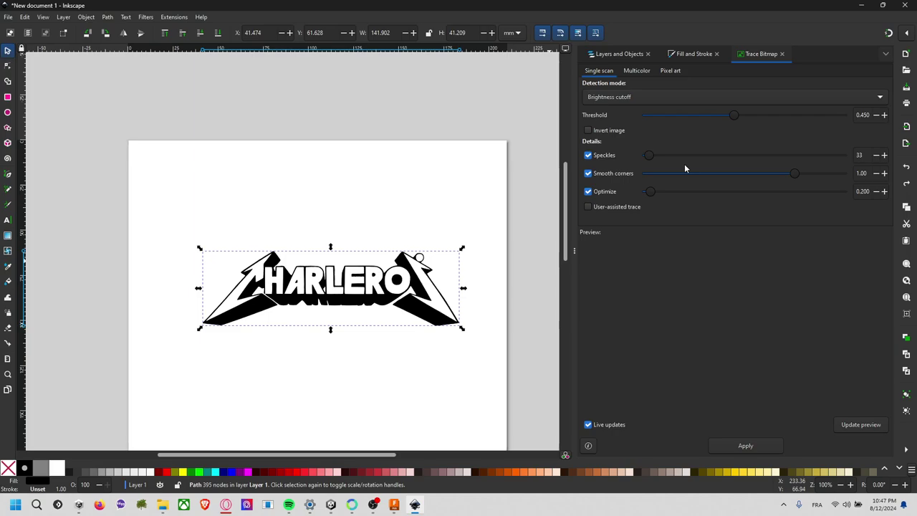
- Apply the brightness-cutoff trace, which produces a duplicate CHARLEROI logo
scroll(351, 283, up, 5)
scroll(350, 282, down, 3)
ctrl+scroll(345, 337, up, 3)
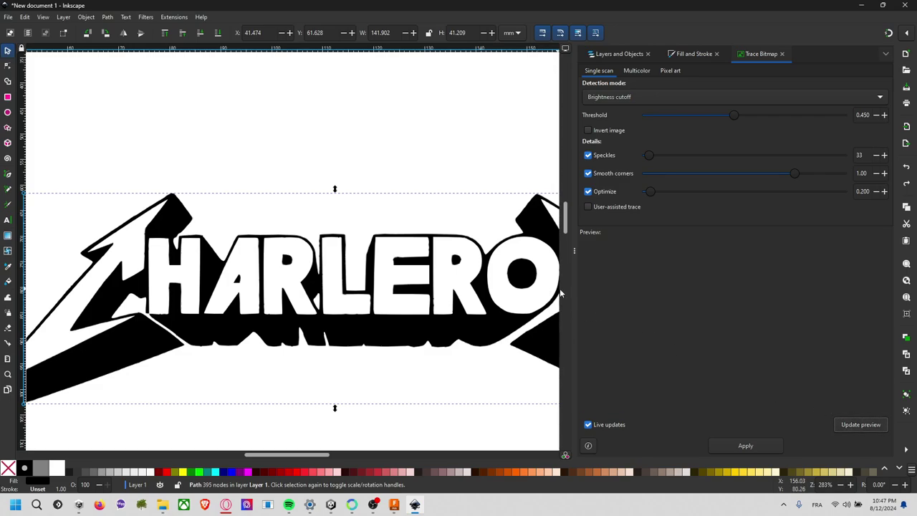
mouse_move(574, 294)
mouse_down()
mouse_move(565, 299)
mouse_move(614, 316)
mouse_up()
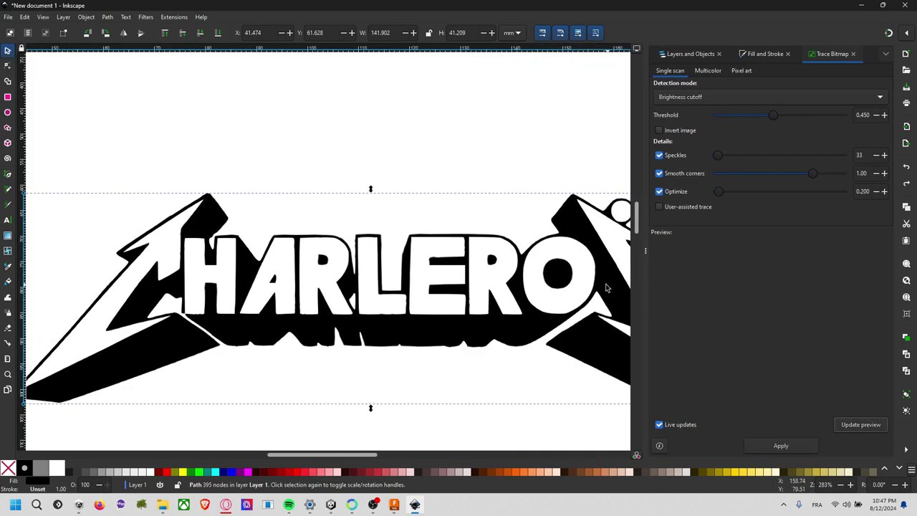
click(660, 424)
click(781, 446)
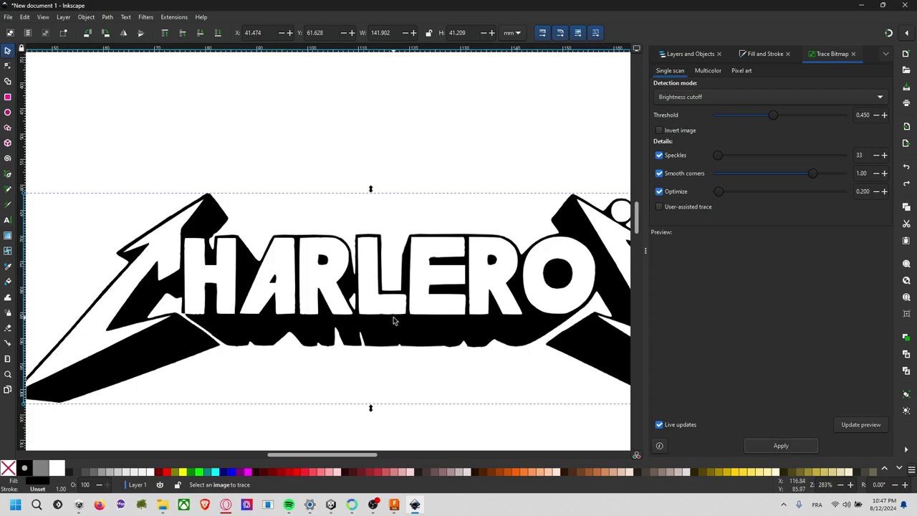
- Move the duplicate logo above the original and lower Smooth corners to 0.14
drag(394, 326, 387, 183)
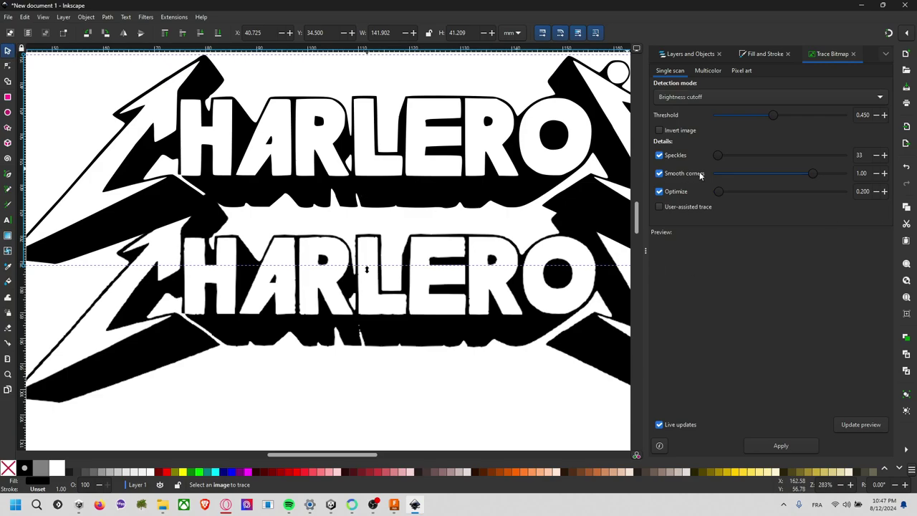
drag(773, 173, 726, 173)
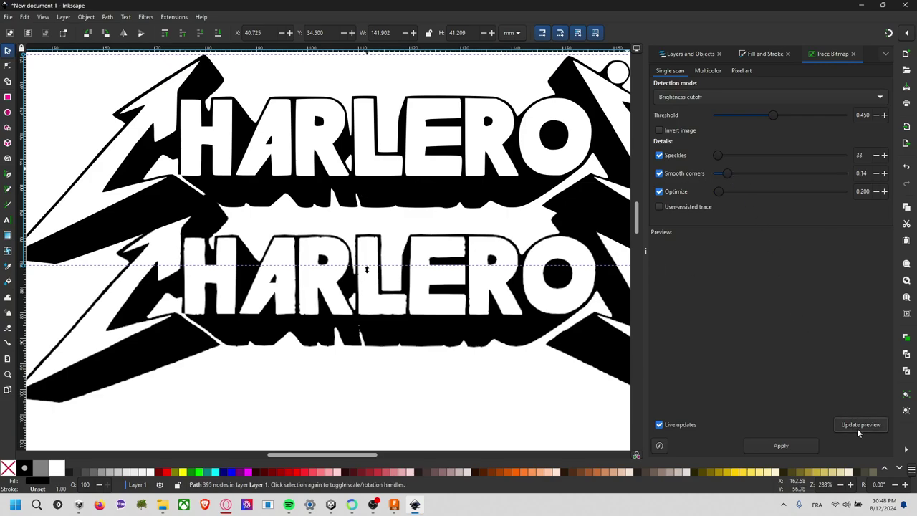
drag(393, 322, 417, 351)
scroll(429, 326, down, 4)
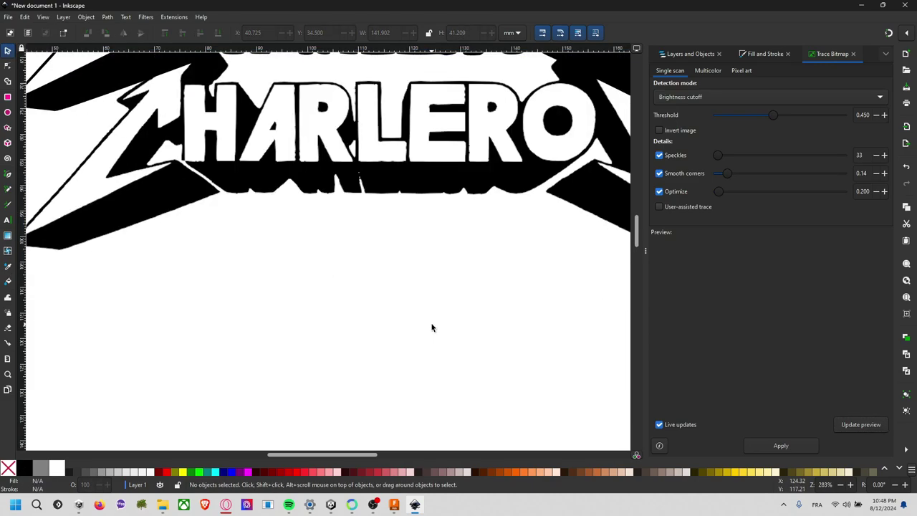
scroll(433, 333, down, 4)
scroll(434, 323, up, 3)
ctrl+scroll(434, 323, down, 7)
ctrl+scroll(435, 323, up, 3)
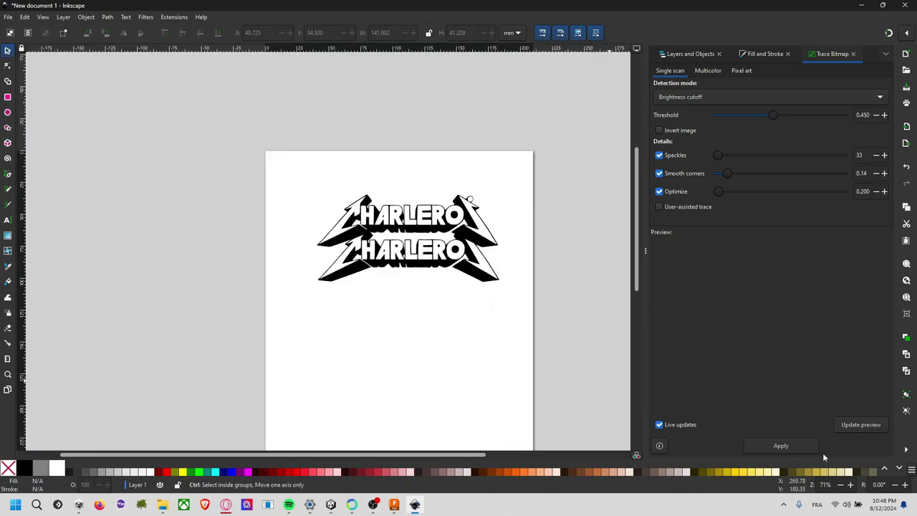
- Close the Trace Bitmap panel and delete the upper duplicate logo
click(853, 54)
click(497, 202)
key(Delete)
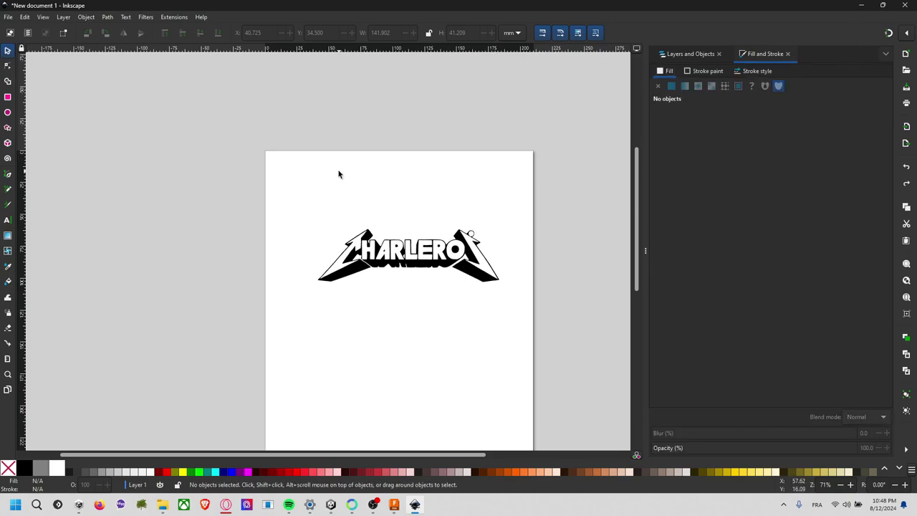
- Select the CHARLEROI image, open Trace Bitmap, and enable and raise Optimize to 0.214
drag(217, 131, 615, 410)
click(107, 17)
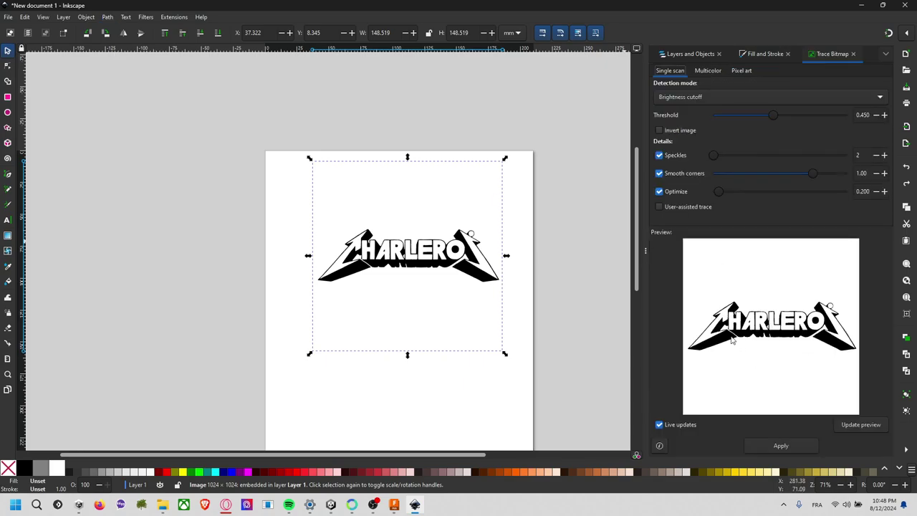
drag(647, 335, 499, 315)
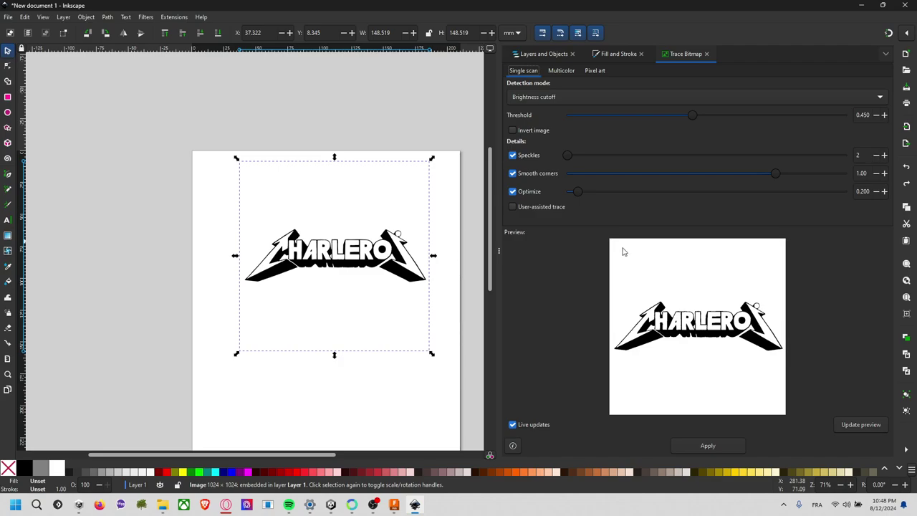
click(512, 192)
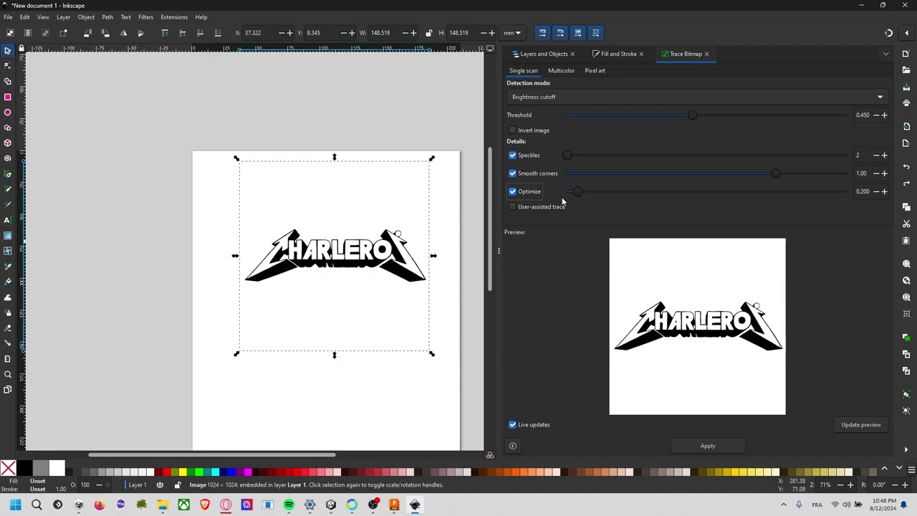
drag(579, 192, 670, 193)
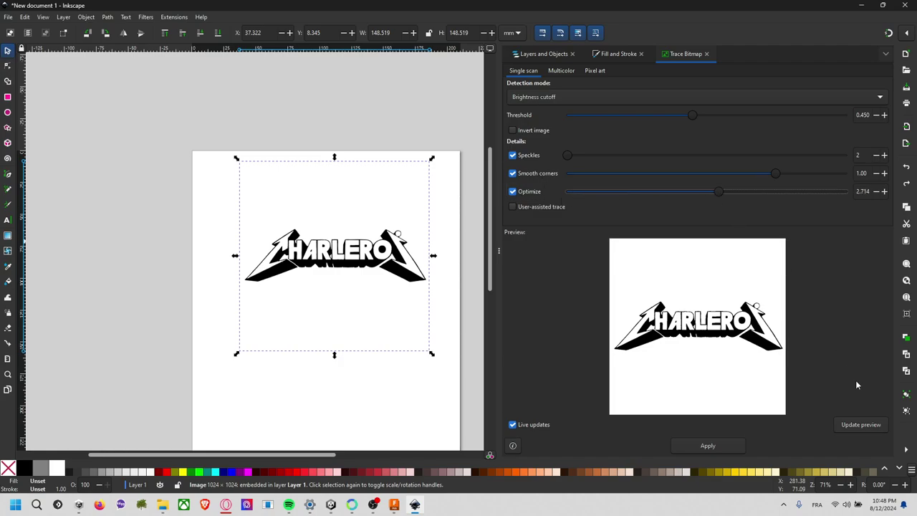
click(868, 425)
mouse_move(719, 190)
mouse_down()
mouse_move(797, 192)
mouse_move(579, 192)
mouse_up()
- Set the brightness threshold to 0.822 and apply, creating a 404-node traced path
drag(680, 123, 586, 124)
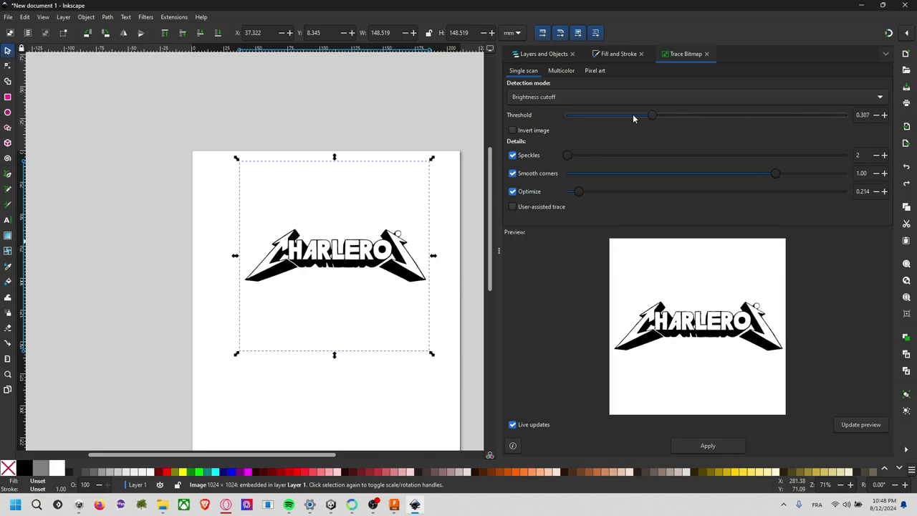
click(859, 427)
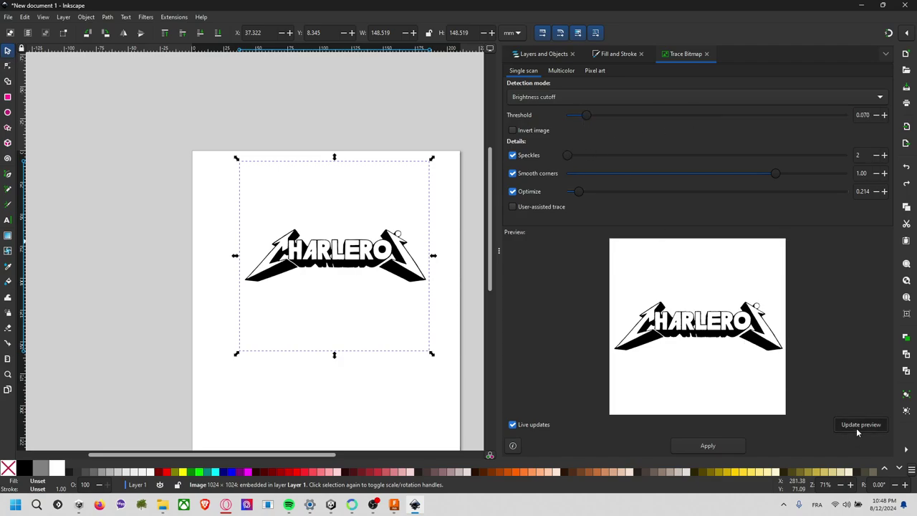
drag(586, 114, 793, 116)
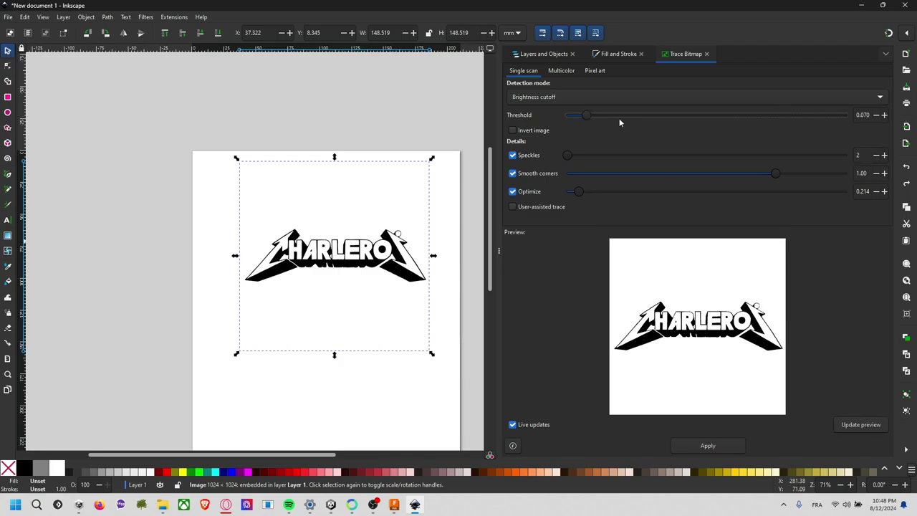
click(858, 424)
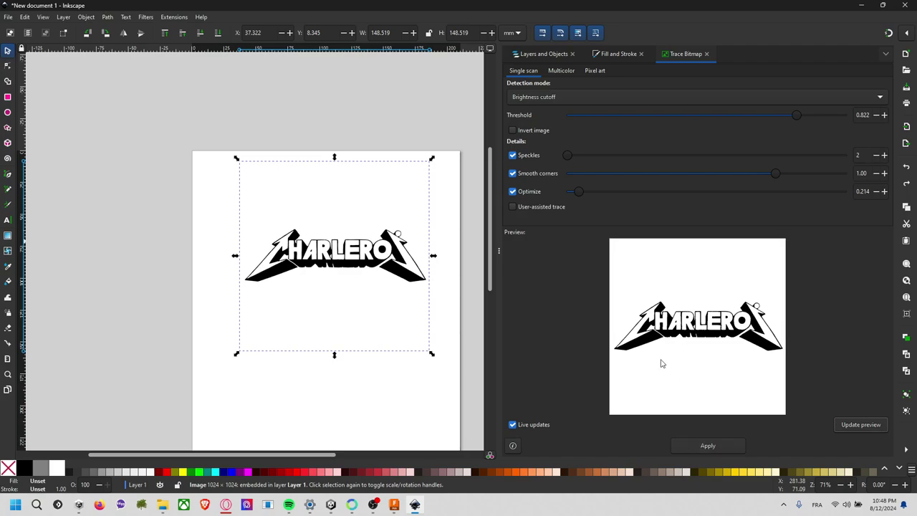
click(707, 445)
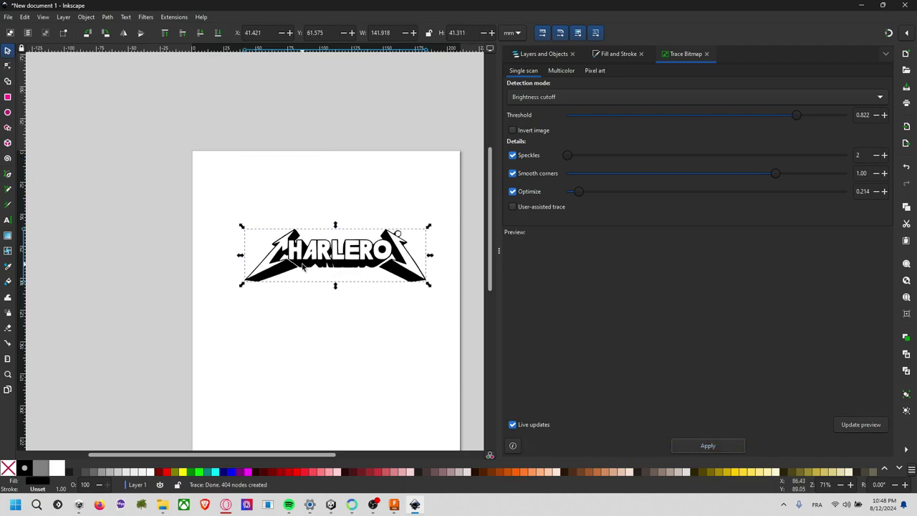
- Drag the 414-node traced CHARLEROI logo off the original bitmap and inspect both
ctrl+scroll(302, 267, up, 7)
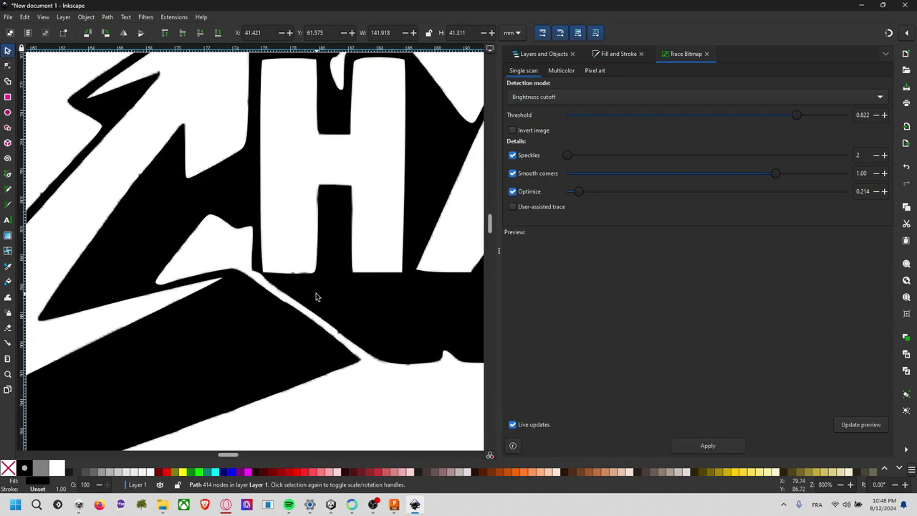
ctrl+scroll(316, 296, down, 1)
ctrl+scroll(356, 260, down, 1)
ctrl+scroll(370, 230, down, 1)
drag(324, 252, 313, 226)
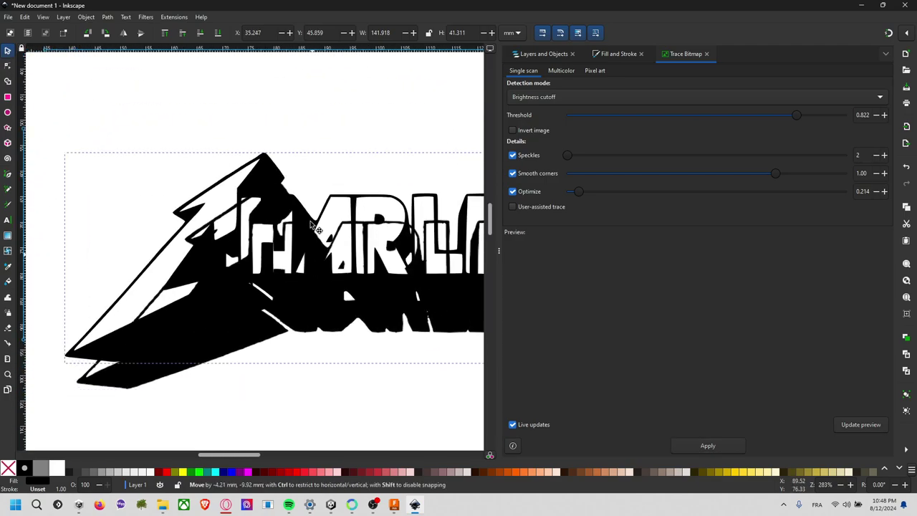
ctrl+scroll(312, 226, down, 2)
ctrl+scroll(212, 288, up, 5)
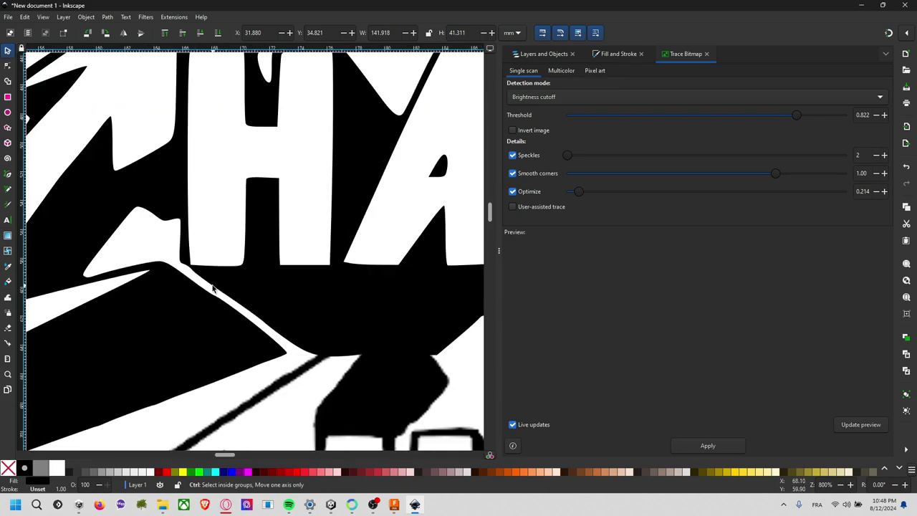
ctrl+scroll(167, 246, up, 1)
ctrl+scroll(143, 210, down, 3)
ctrl+scroll(252, 241, down, 3)
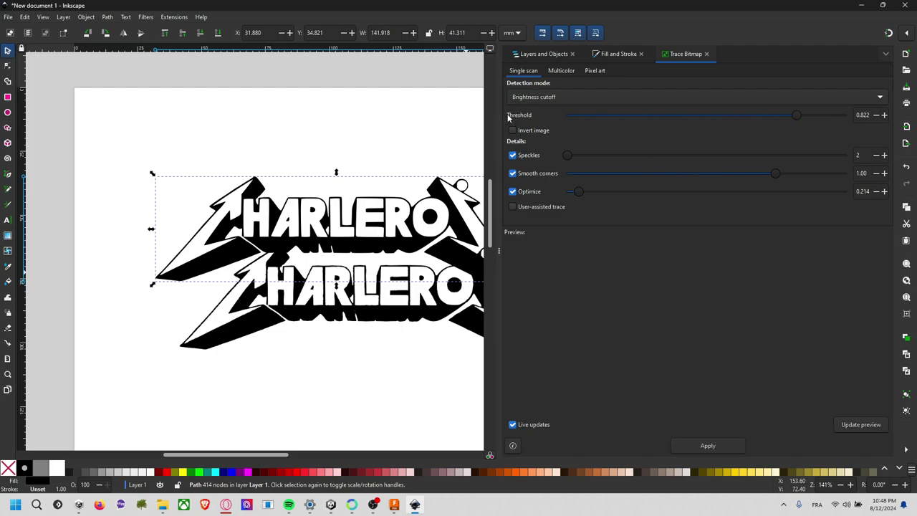
scroll(228, 227, up, 5)
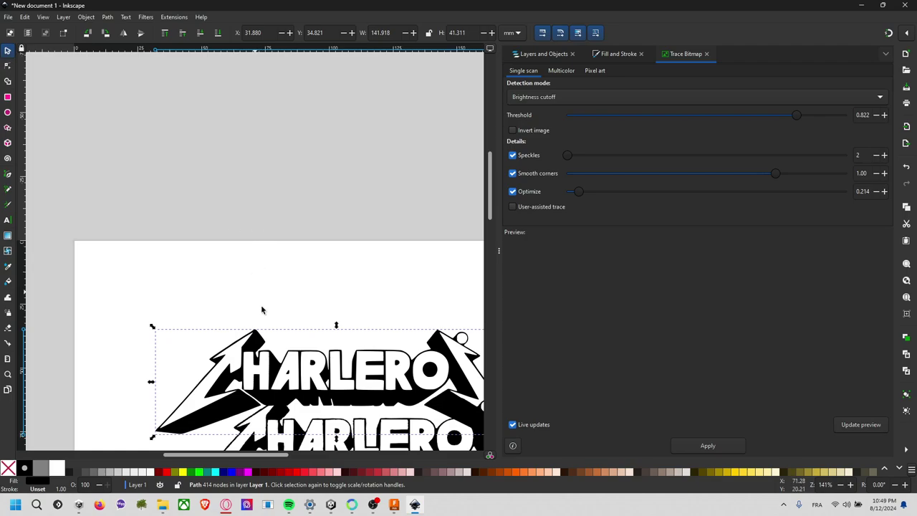
scroll(261, 310, down, 1)
ctrl+scroll(261, 309, down, 3)
ctrl+scroll(235, 334, up, 5)
ctrl+scroll(235, 335, up, 2)
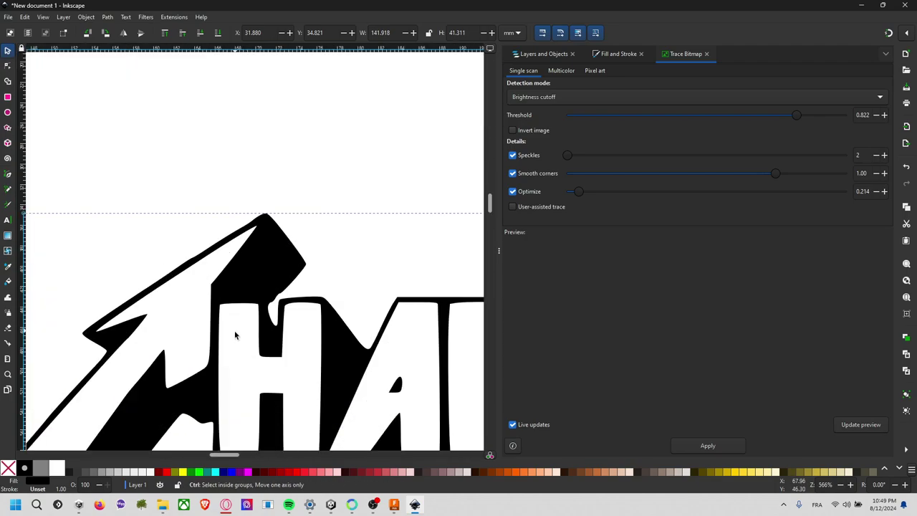
ctrl+scroll(235, 334, up, 1)
ctrl+scroll(255, 274, up, 1)
ctrl+scroll(253, 293, up, 1)
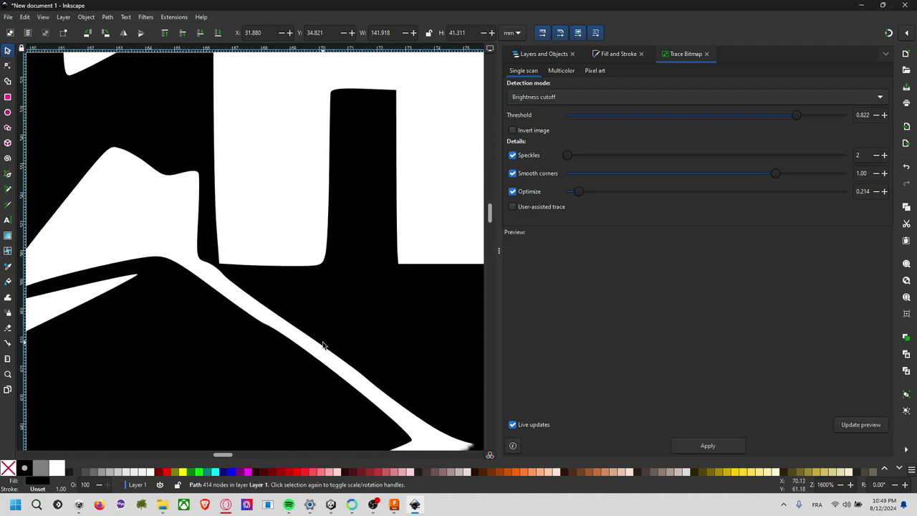
scroll(323, 347, down, 5)
ctrl+scroll(218, 120, down, 4)
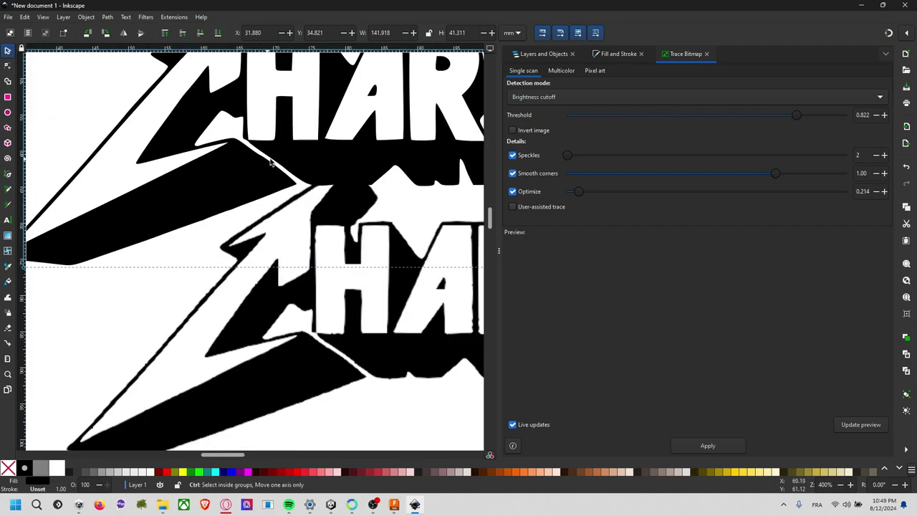
ctrl+scroll(208, 239, down, 1)
ctrl+scroll(259, 222, up, 1)
ctrl+scroll(259, 222, down, 1)
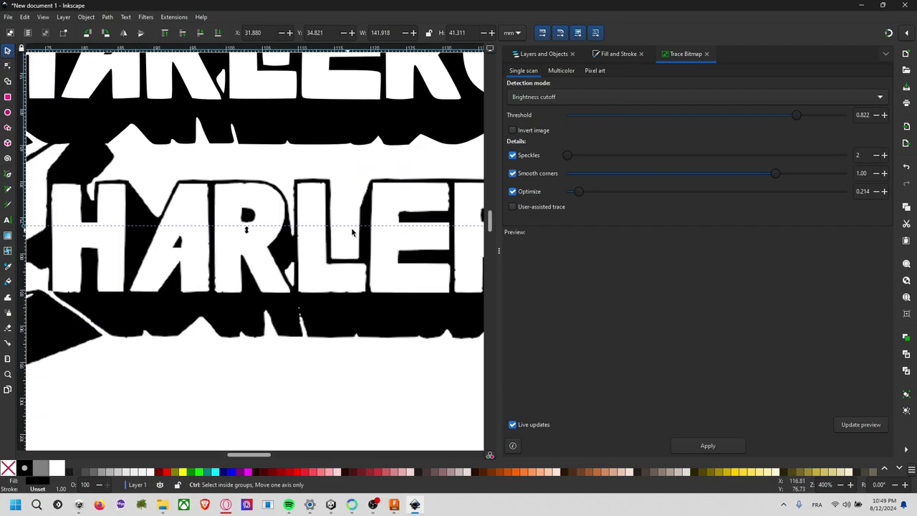
ctrl+scroll(343, 229, down, 1)
ctrl+scroll(287, 286, down, 1)
- Pull the traced logo clear of the bitmap and select the original bitmap copy
middle_drag(275, 290, 323, 284)
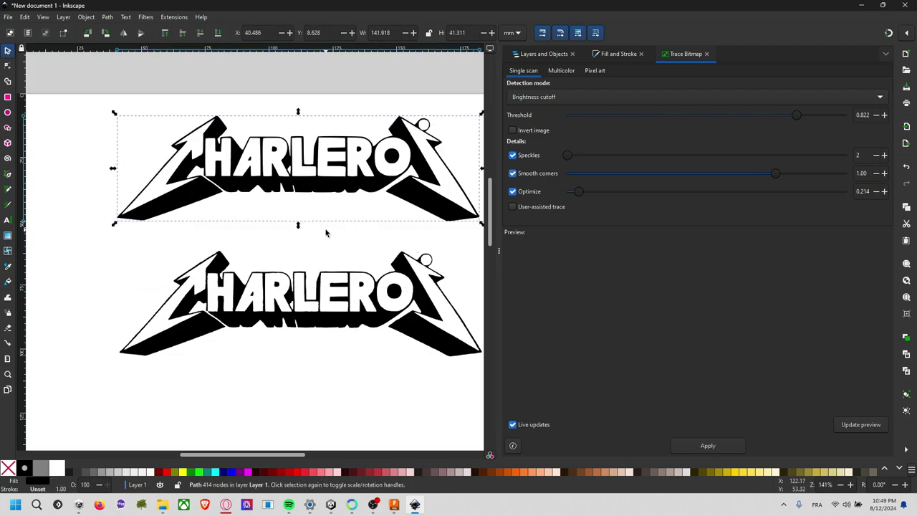
drag(326, 247, 347, 183)
scroll(308, 232, down, 5)
scroll(316, 237, up, 2)
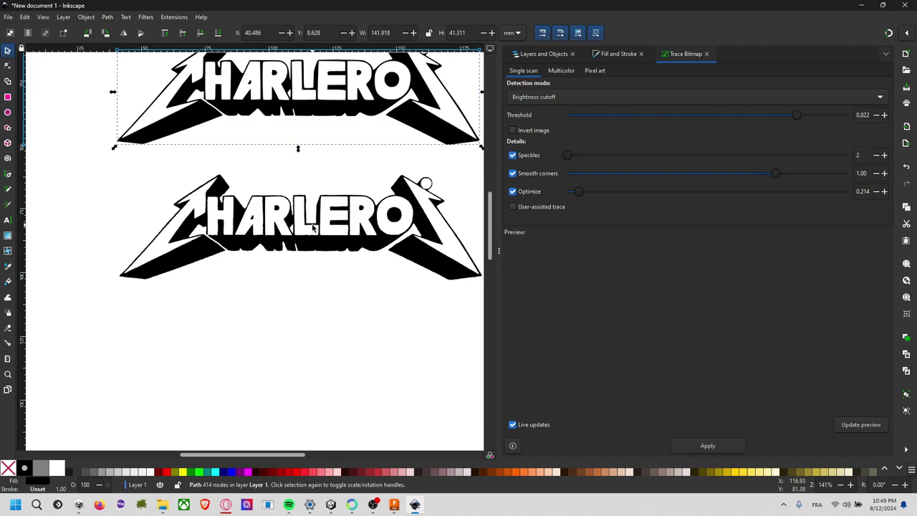
click(324, 240)
scroll(326, 244, up, 4)
- Delete the original bitmap and move the traced logo to the page's top-left corner
key(Delete)
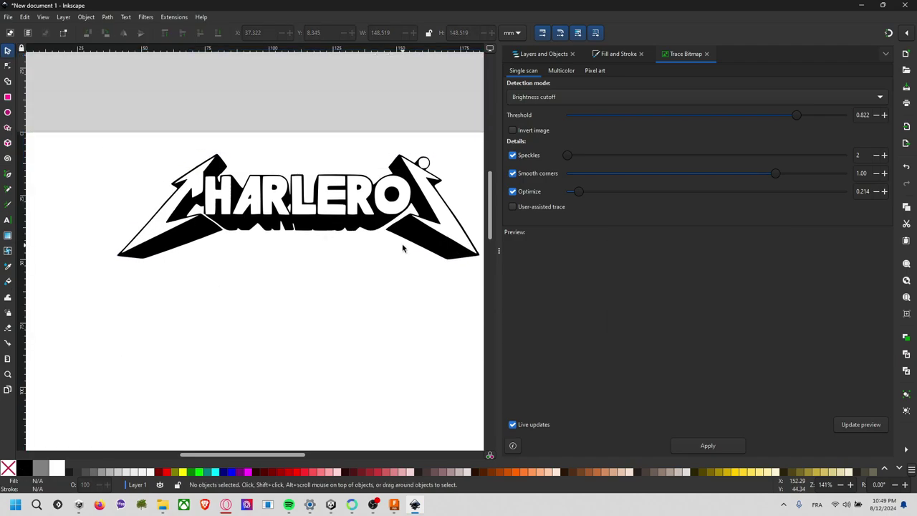
scroll(340, 252, left, 2)
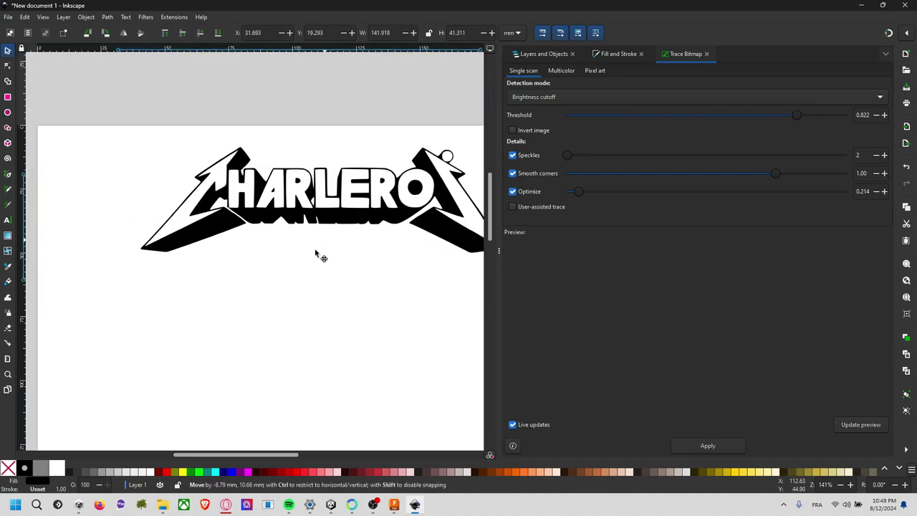
mouse_move(346, 203)
mouse_down()
mouse_move(261, 208)
mouse_move(247, 188)
mouse_up()
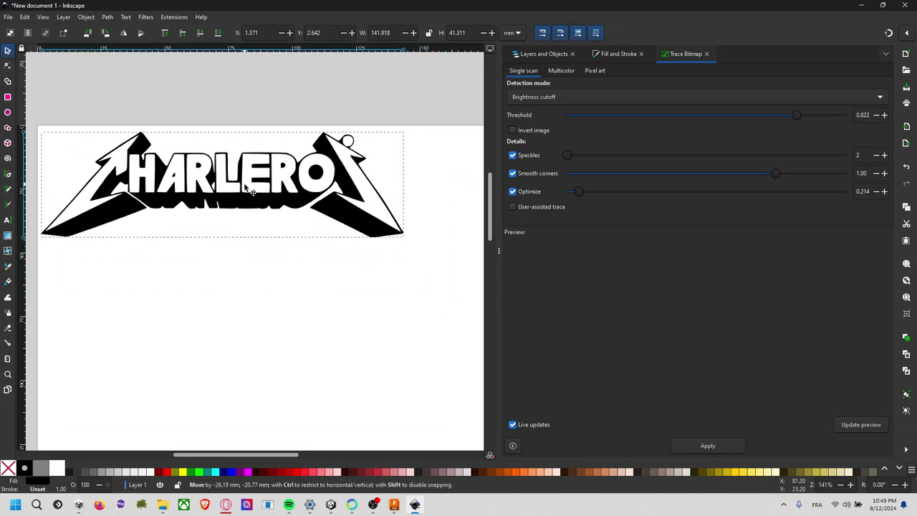
scroll(61, 83, up, 1)
- In File > Export, set the output format to Inkscape SVG (*.svg) as bitmap.svg
click(8, 18)
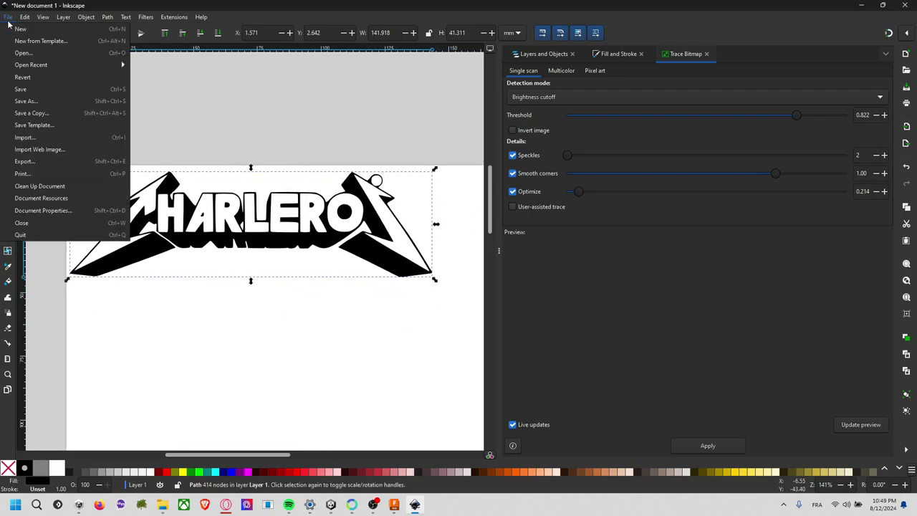
click(68, 159)
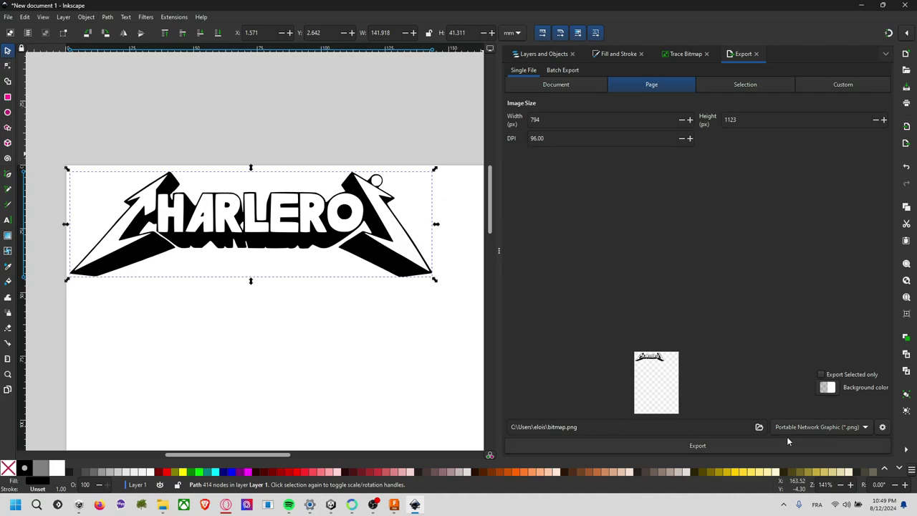
click(826, 429)
click(828, 416)
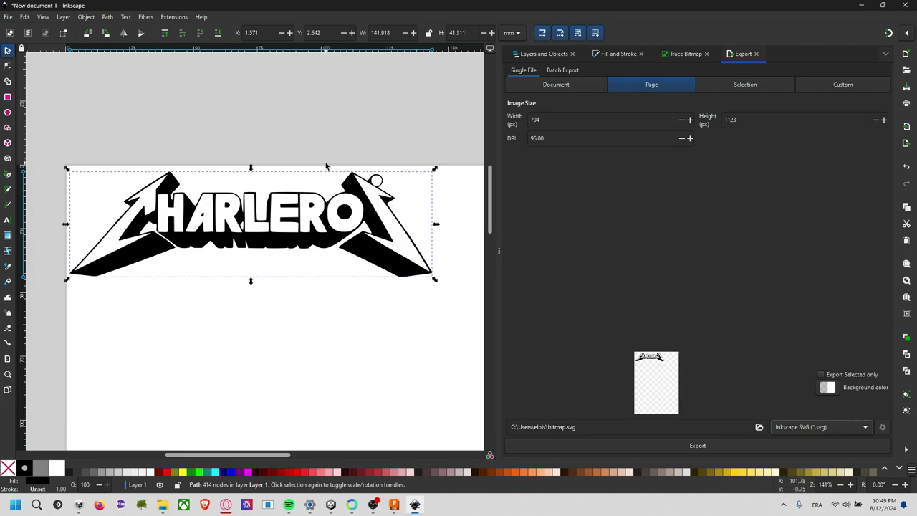
ctrl+scroll(223, 122, up, 1)
ctrl+scroll(189, 84, down, 1)
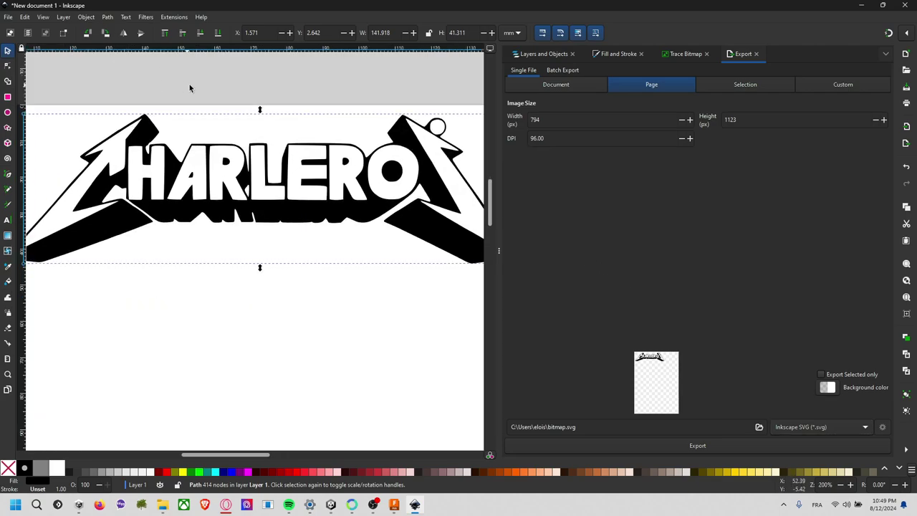
ctrl+scroll(254, 96, down, 2)
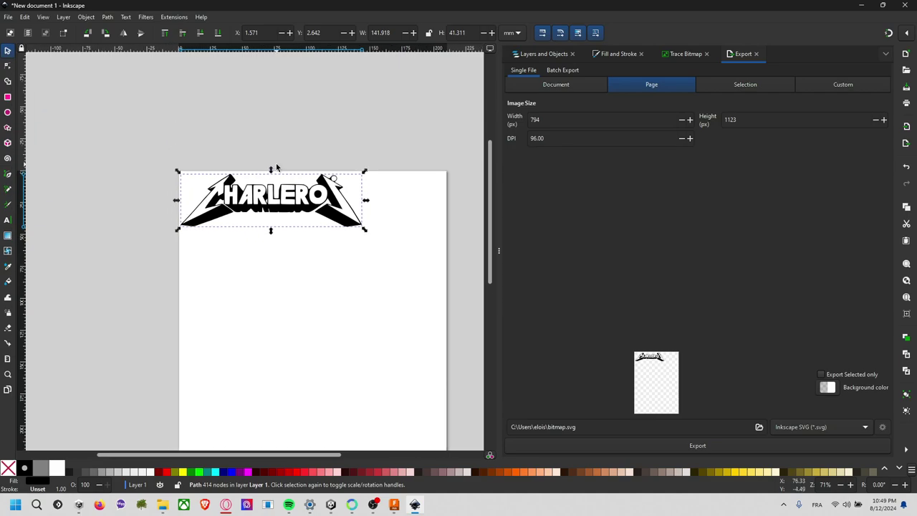
click(42, 18)
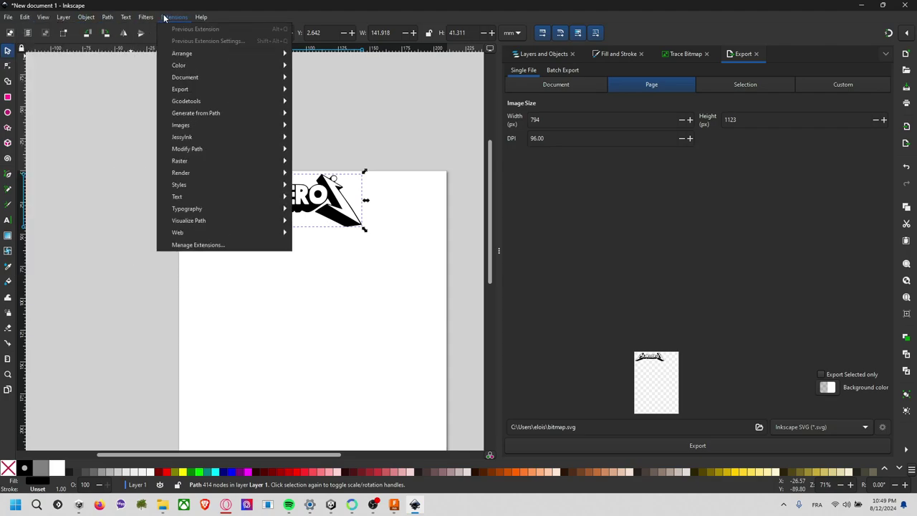
click(311, 133)
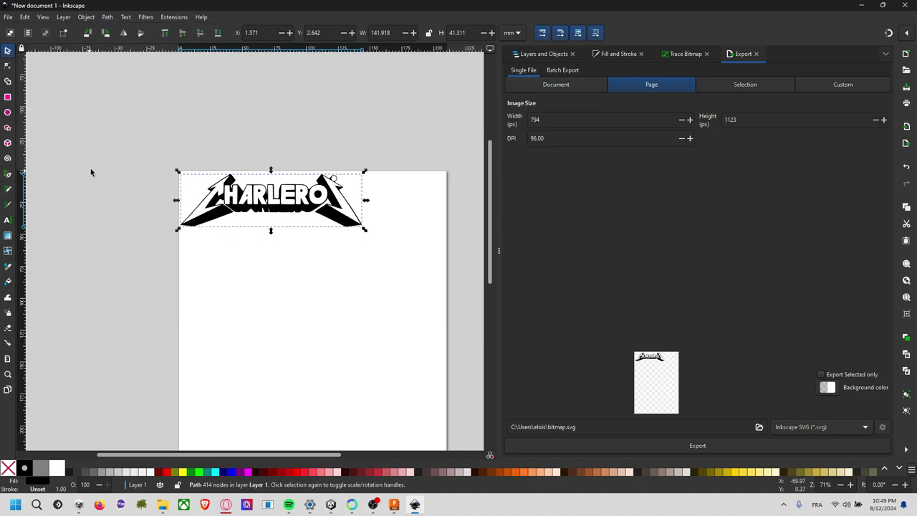
- Export the traced logo as bitmap.svg, choosing the Desktop as the save location
scroll(217, 209, up, 5)
scroll(217, 209, down, 4)
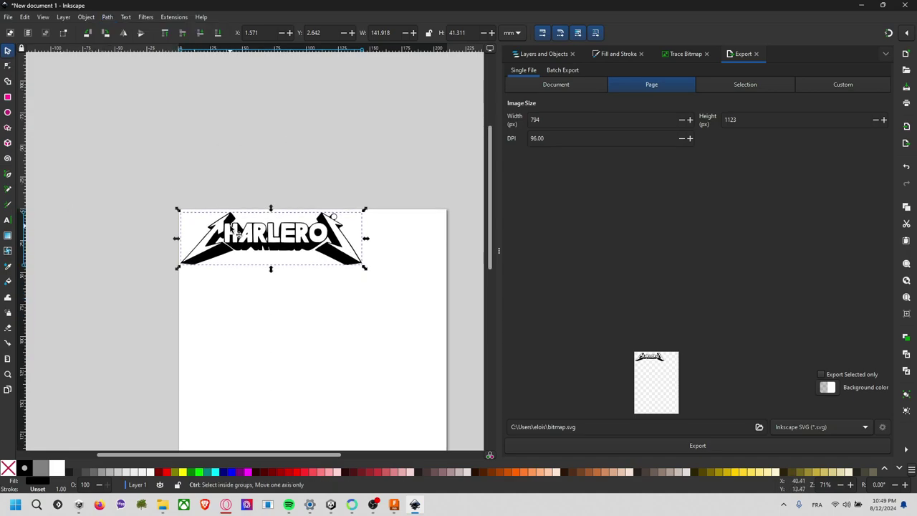
ctrl+scroll(225, 218, up, 2)
shift+scroll(229, 228, right, 1)
shift+scroll(229, 228, right, 1)
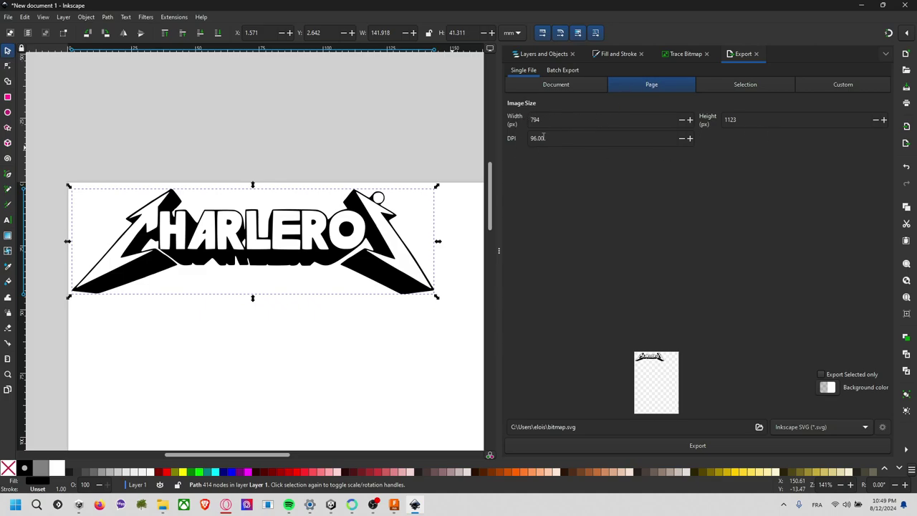
click(762, 445)
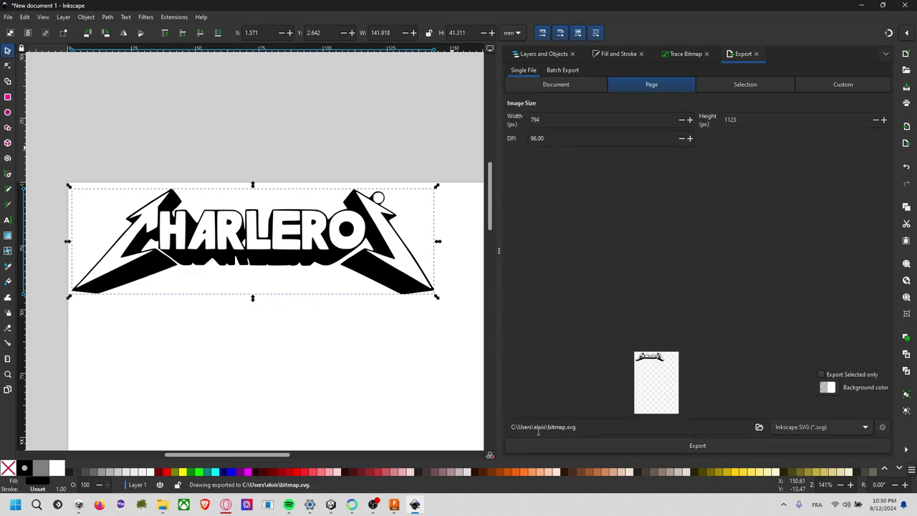
click(758, 427)
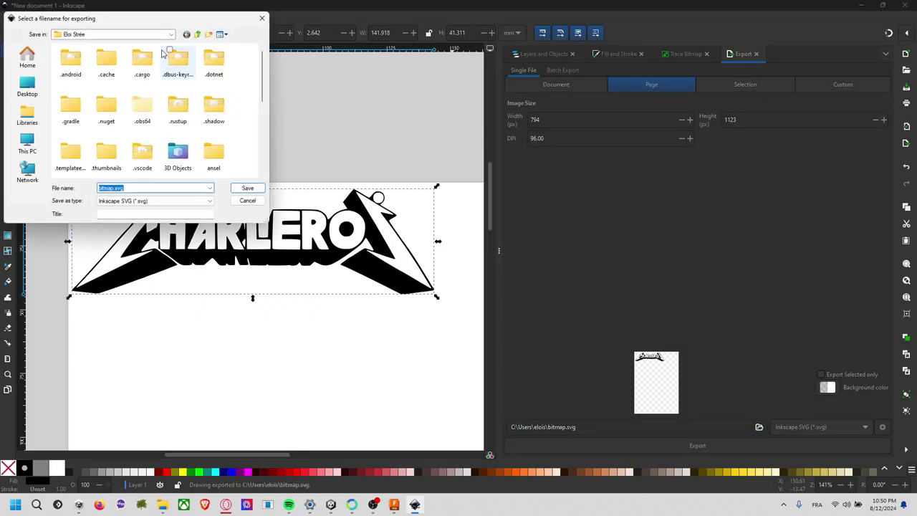
click(139, 36)
click(120, 118)
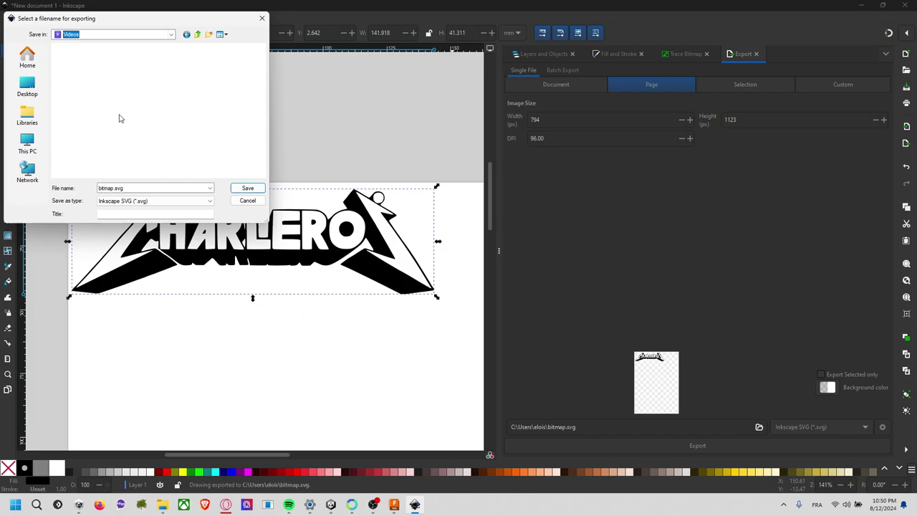
click(27, 86)
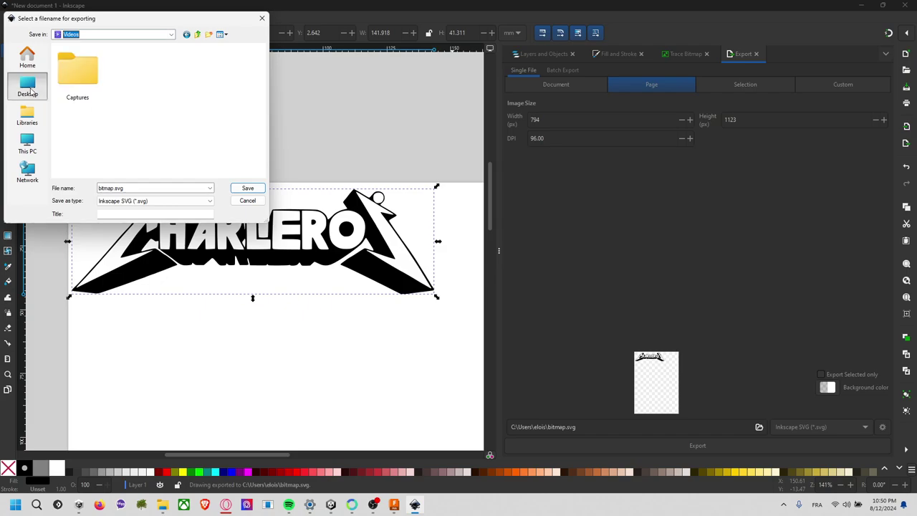
click(247, 189)
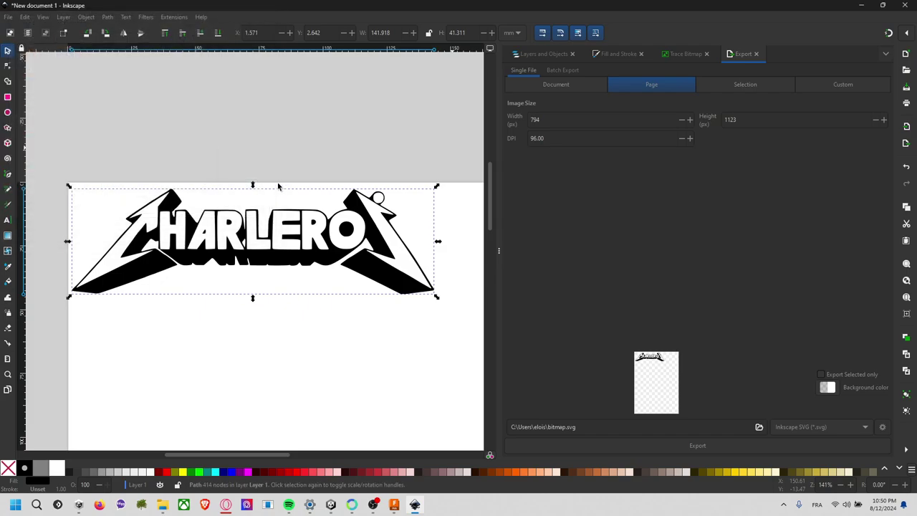
- Show the Desktop folder's contents in File Explorer
click(861, 5)
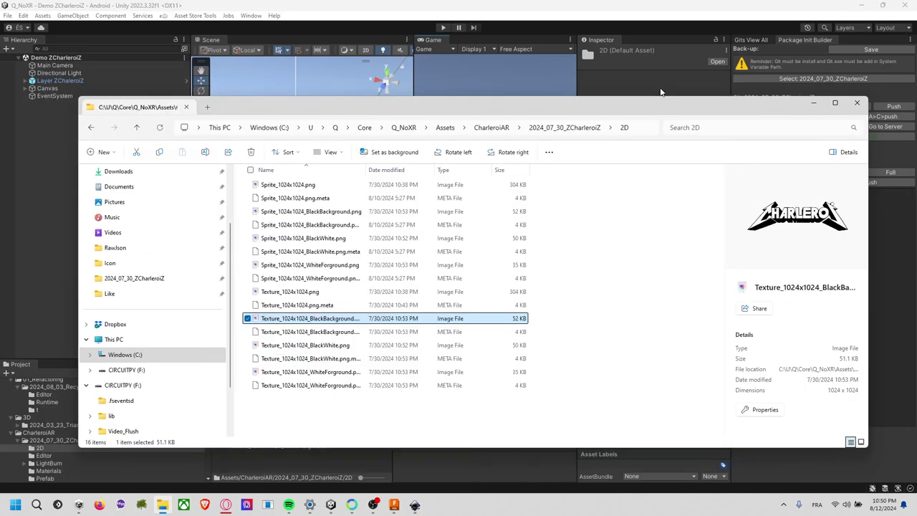
scroll(199, 248, up, 2)
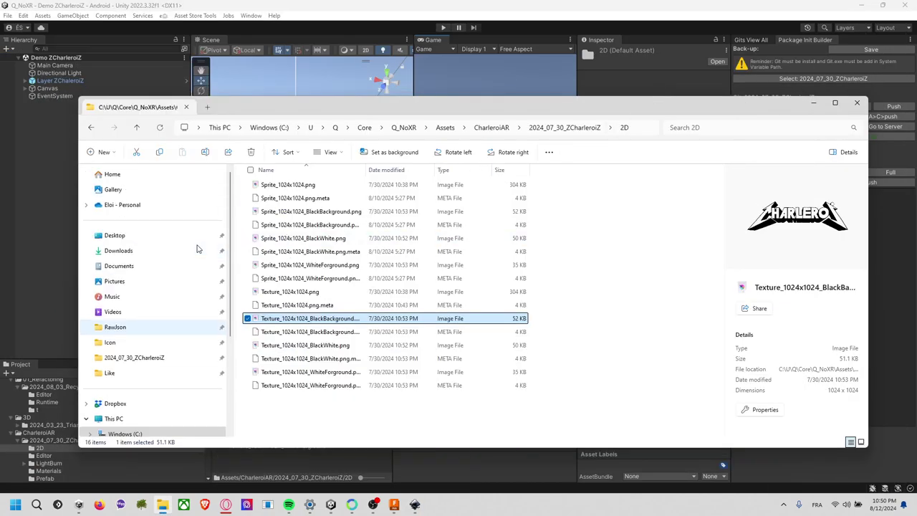
click(149, 237)
scroll(481, 331, down, 1)
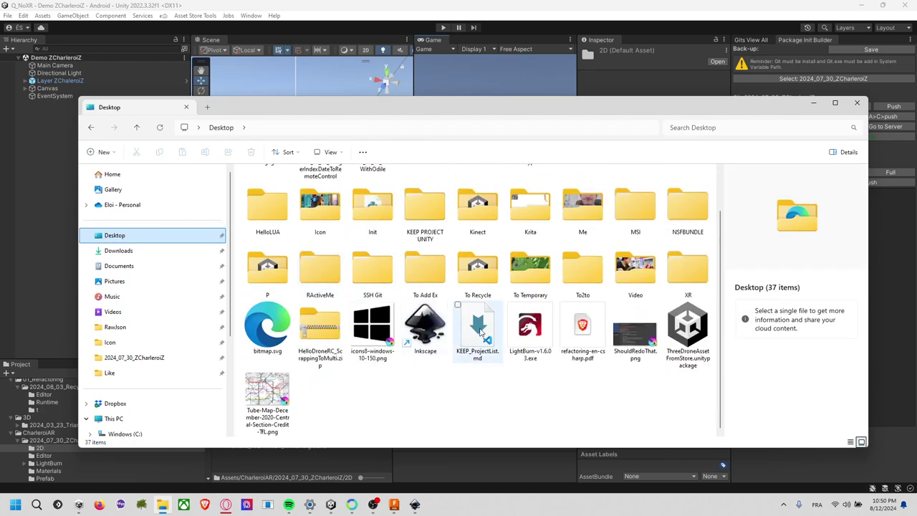
click(481, 332)
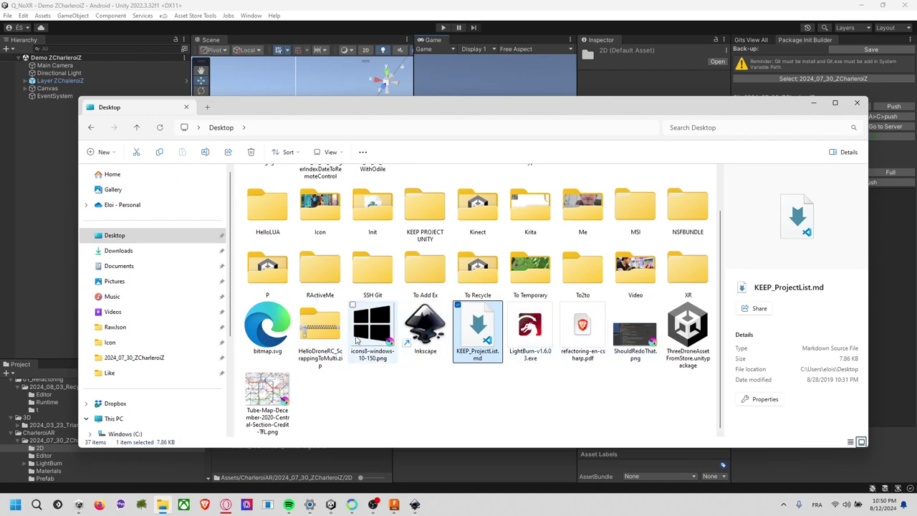
- Rename bitmap.svg to ZCharleroiZInk.svg and copy the renamed file
click(265, 344)
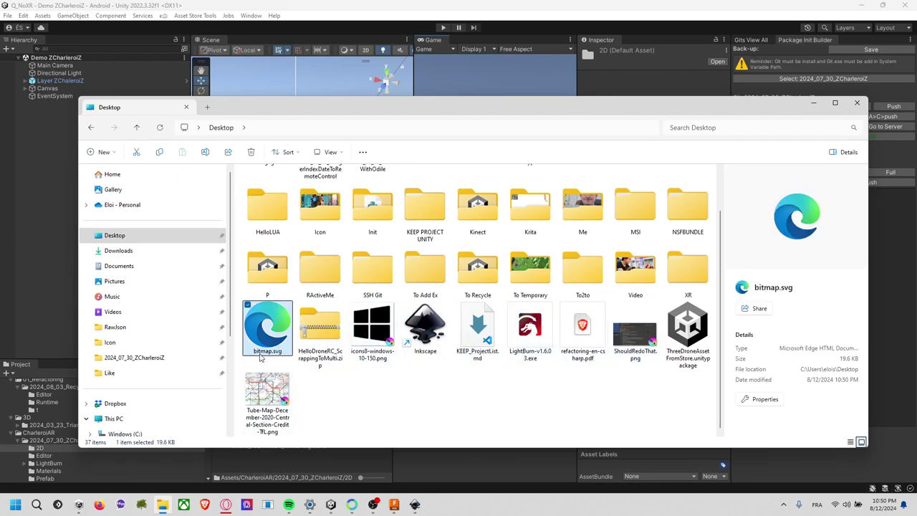
click(262, 352)
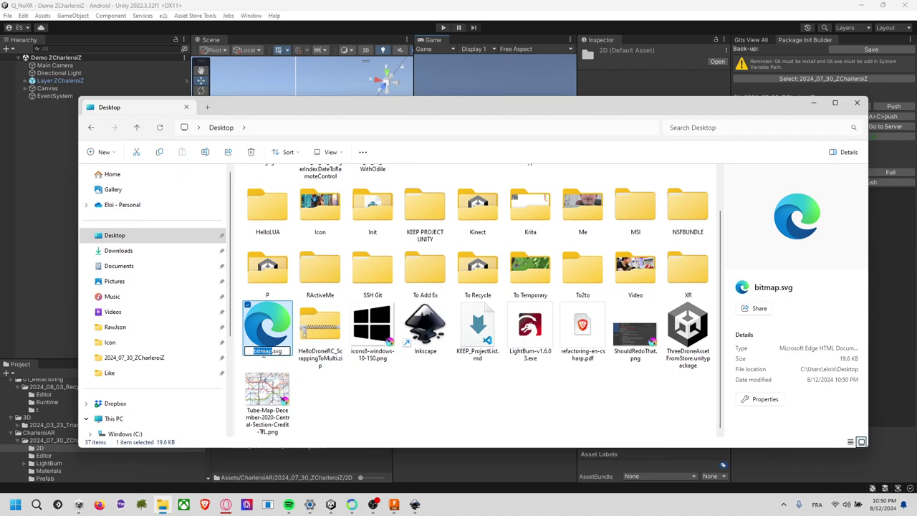
text(C)
text(C)
text(harler)
text(oiZ)
text(Ink)
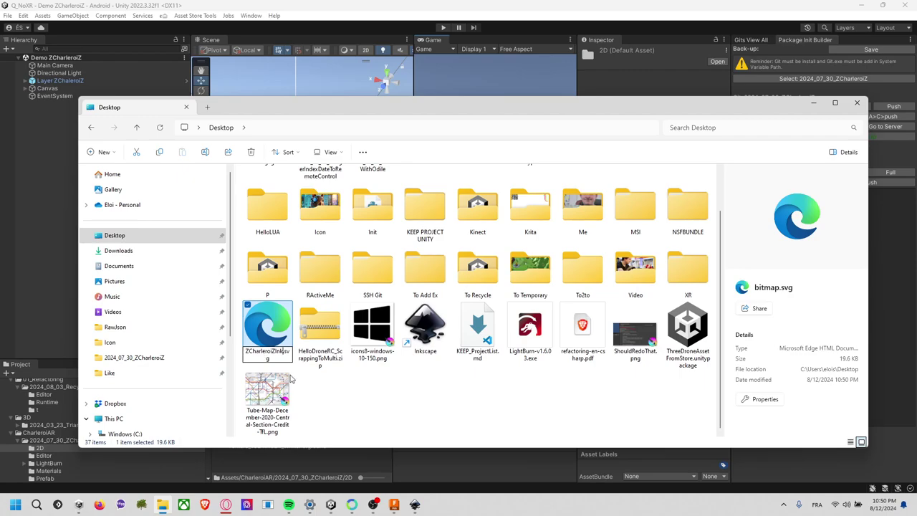
key(Return)
click(308, 378)
drag(274, 334, 303, 354)
key(alt+Tab)
key(alt+Tab)
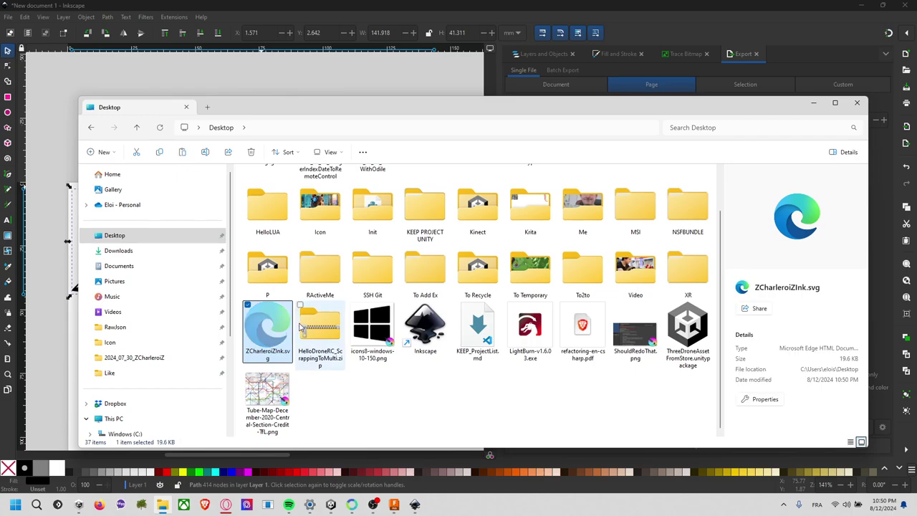
- Create an InkScape folder in 2024_07_30_ZCharleroiZ and paste ZCharleroiZInk.svg into it
click(293, 129)
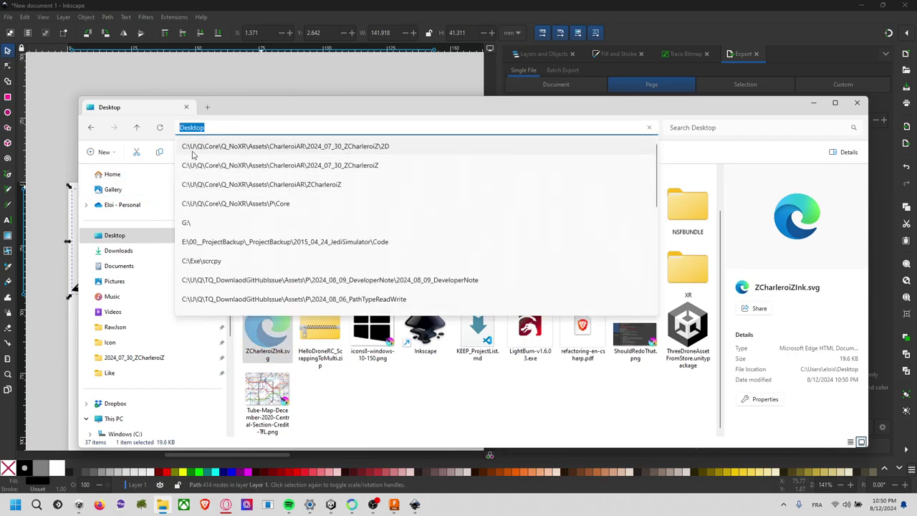
click(93, 128)
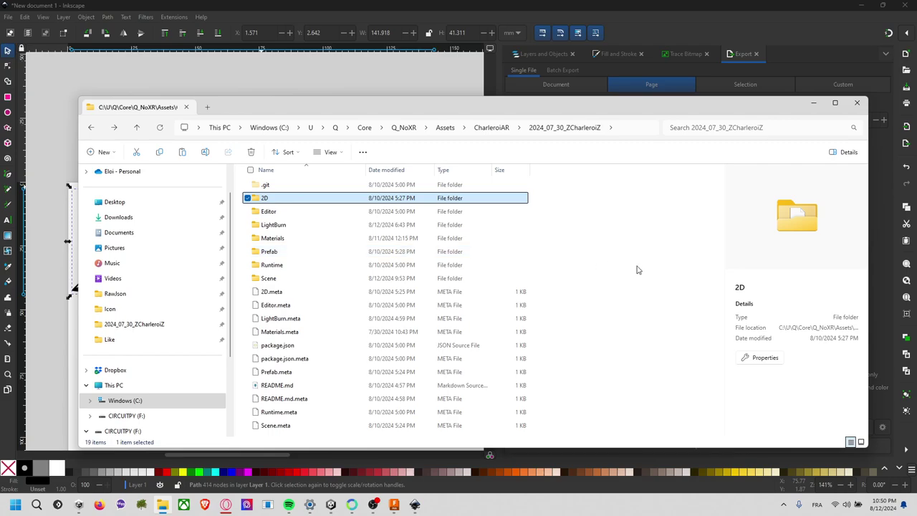
key(ctrl+shift+n)
text(InkScape)
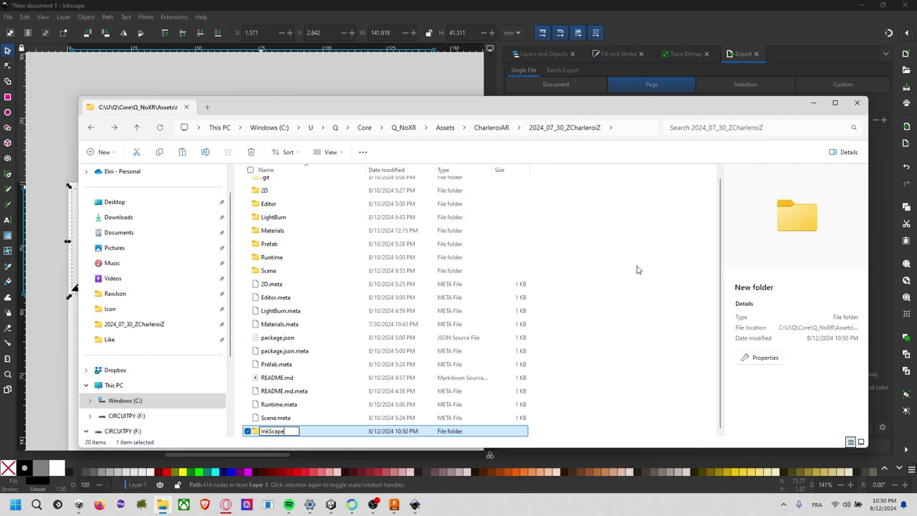
key(Return)
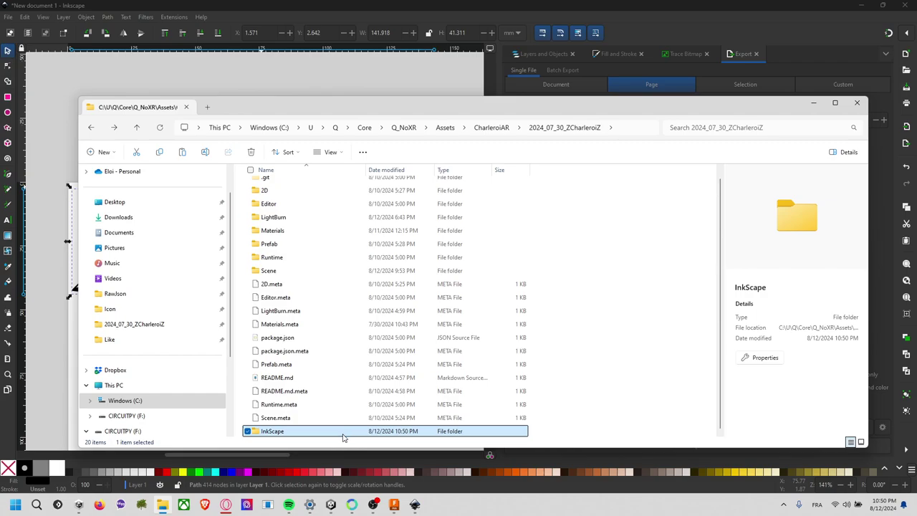
double_click(343, 431)
key(ctrl+v)
click(407, 413)
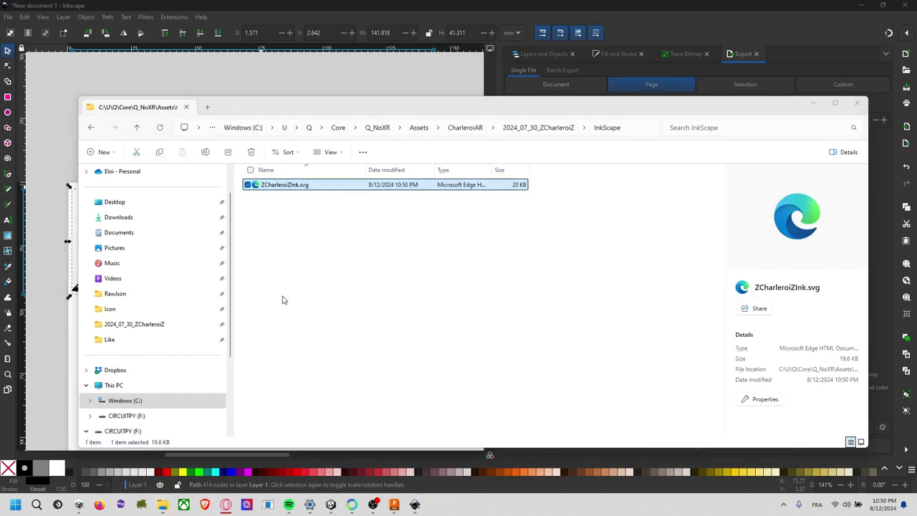
click(343, 236)
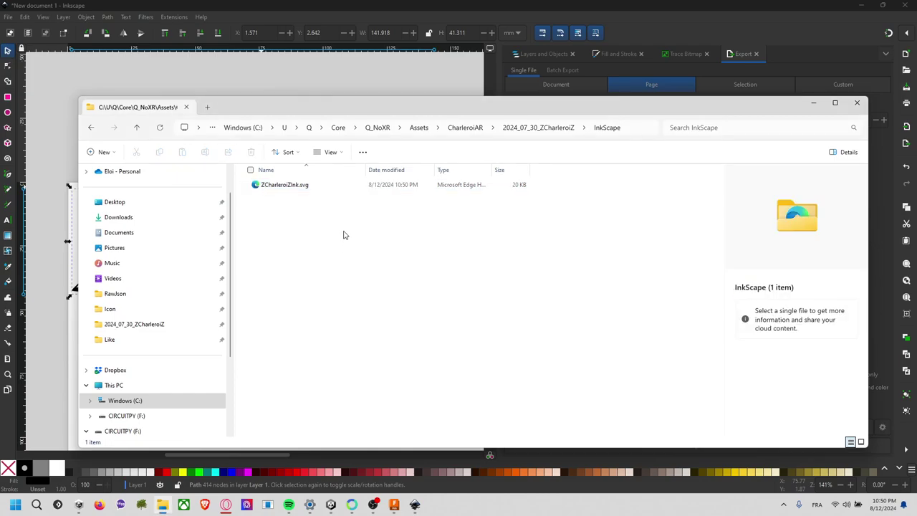
click(295, 186)
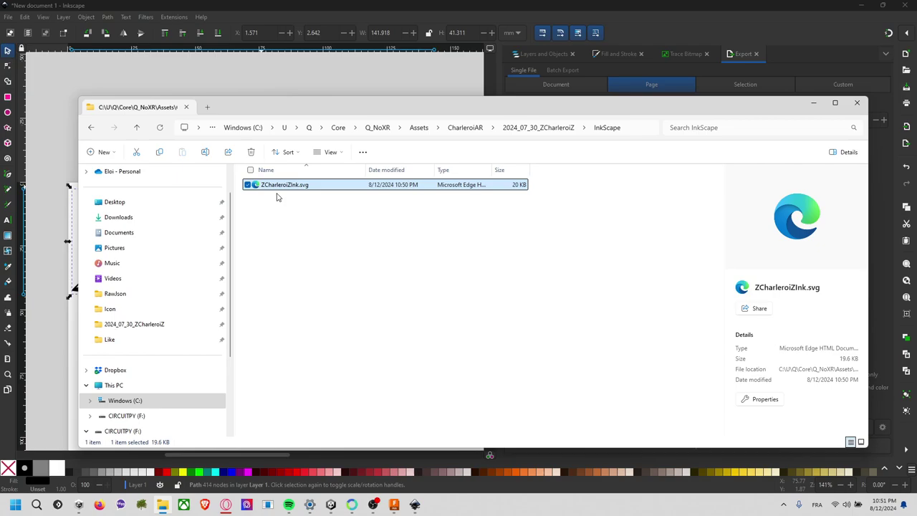
- Close the Inkscape document without saving
click(295, 197)
click(277, 85)
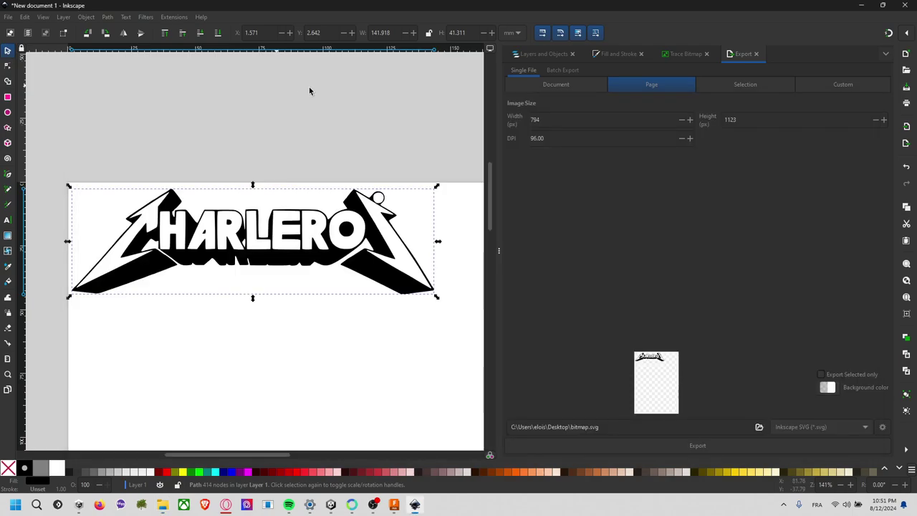
click(903, 5)
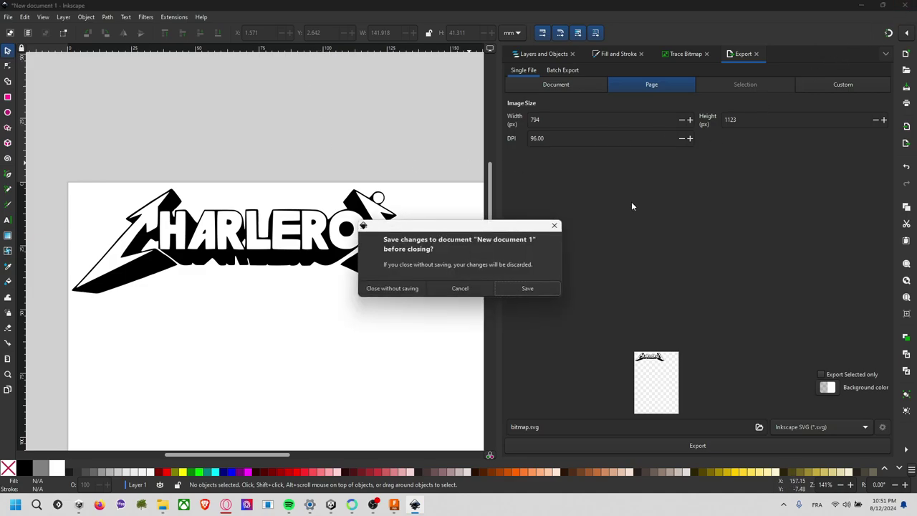
click(391, 288)
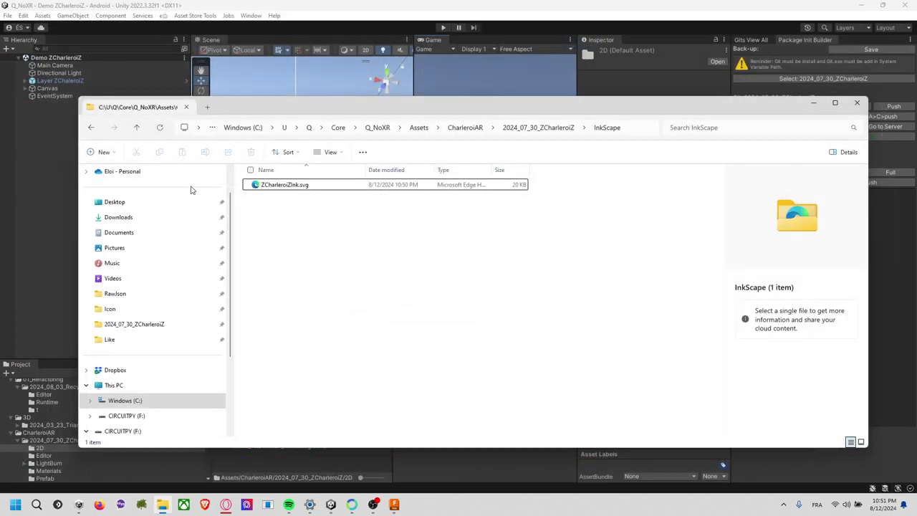
click(278, 186)
right_click(278, 189)
mouse_move(313, 232)
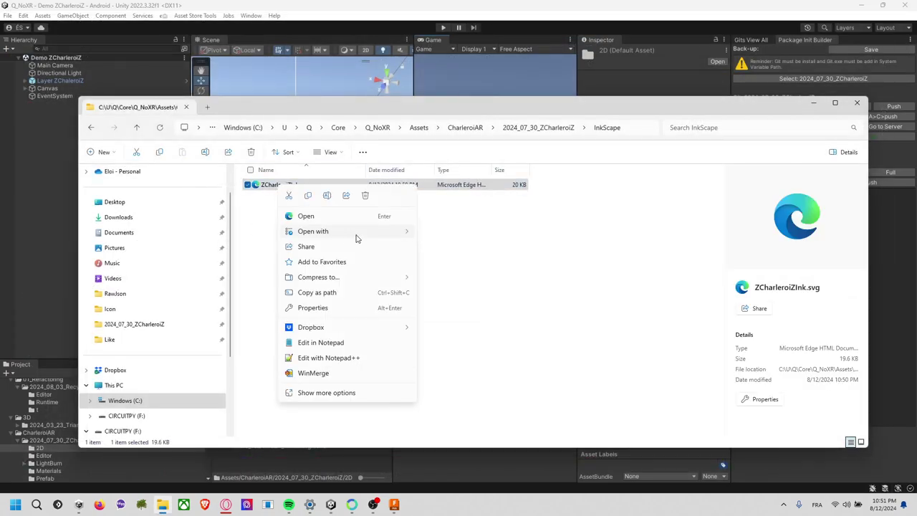
click(461, 247)
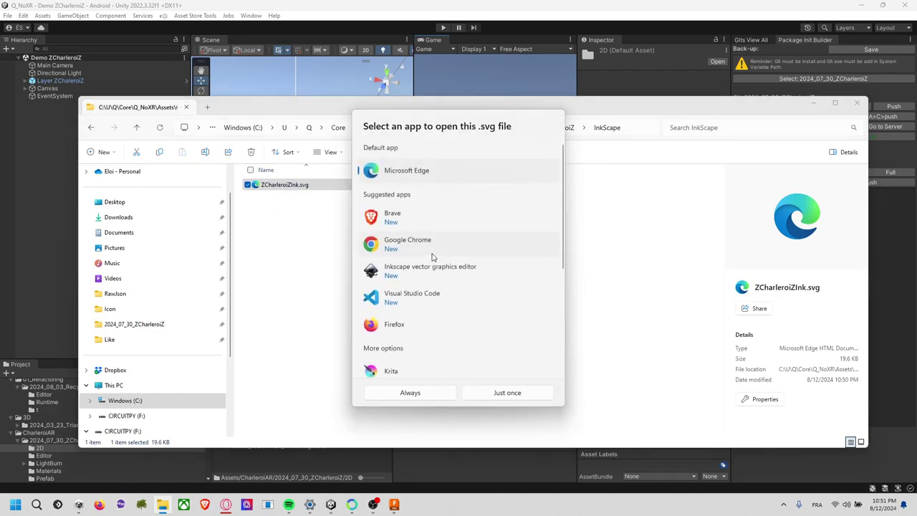
click(481, 395)
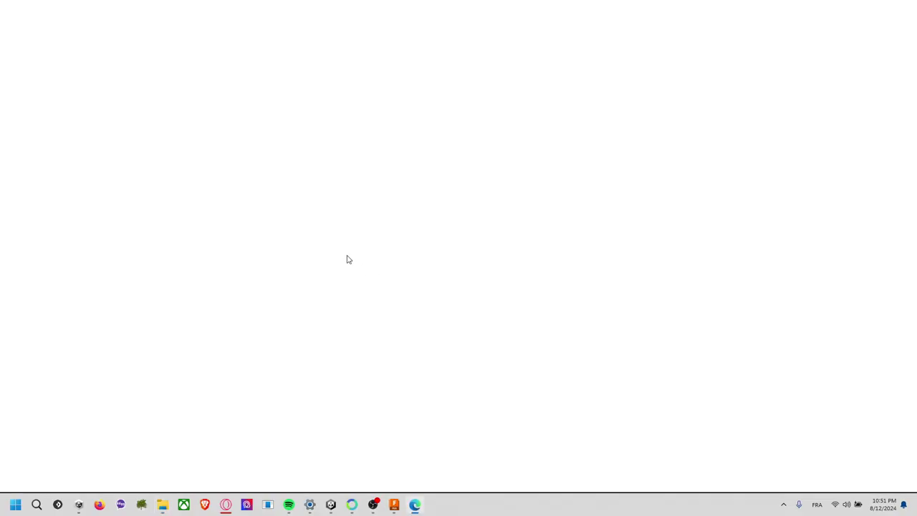
ctrl+scroll(180, 104, up, 6)
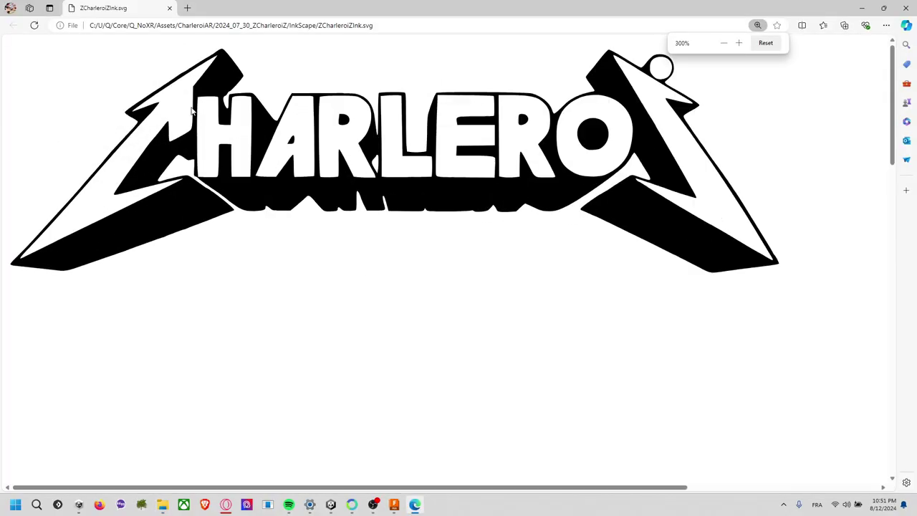
ctrl+scroll(215, 129, up, 2)
ctrl+scroll(360, 172, down, 3)
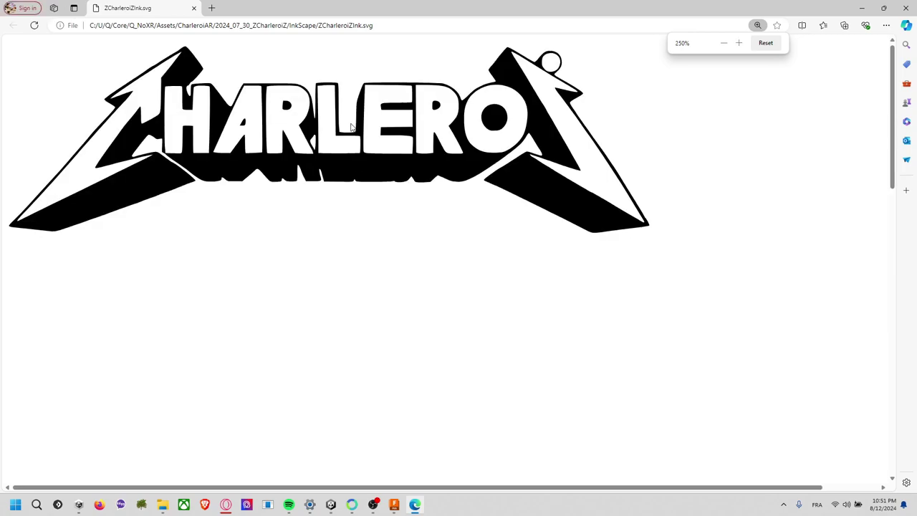
ctrl+scroll(354, 125, down, 2)
click(384, 25)
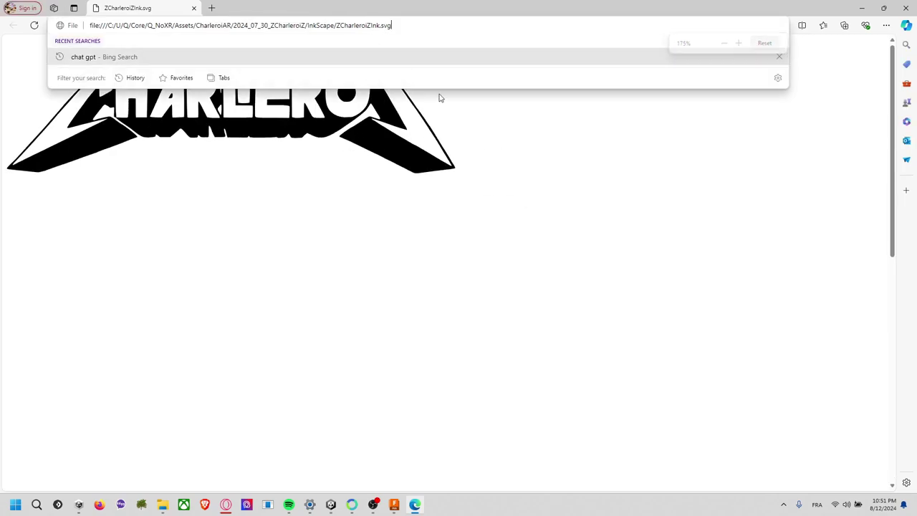
click(462, 148)
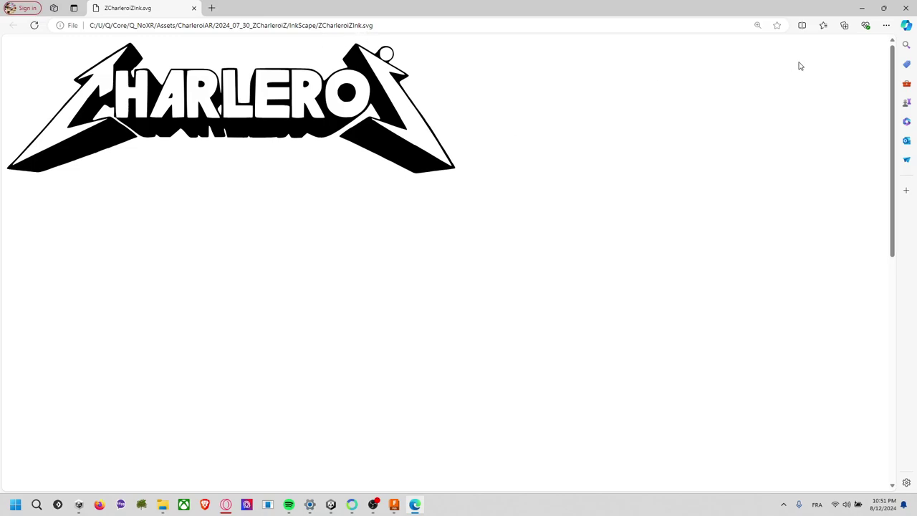
click(906, 7)
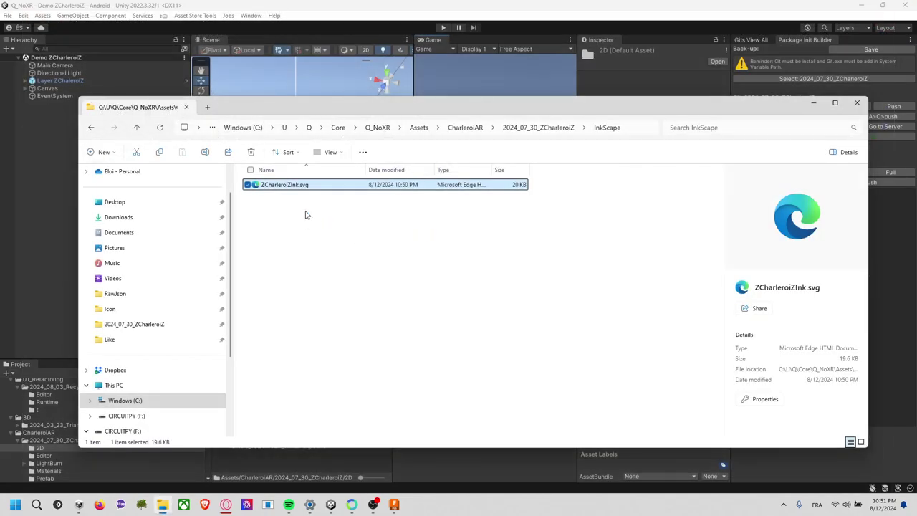
- Check the InkScape folder in 2024_07_30_ZCharleroiZ, return to the project folder, then switch to Fusion
click(546, 133)
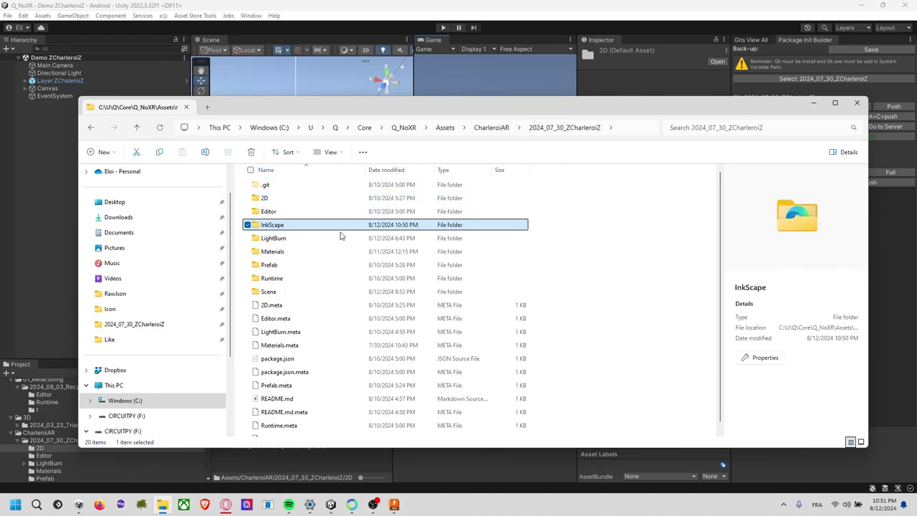
double_click(308, 227)
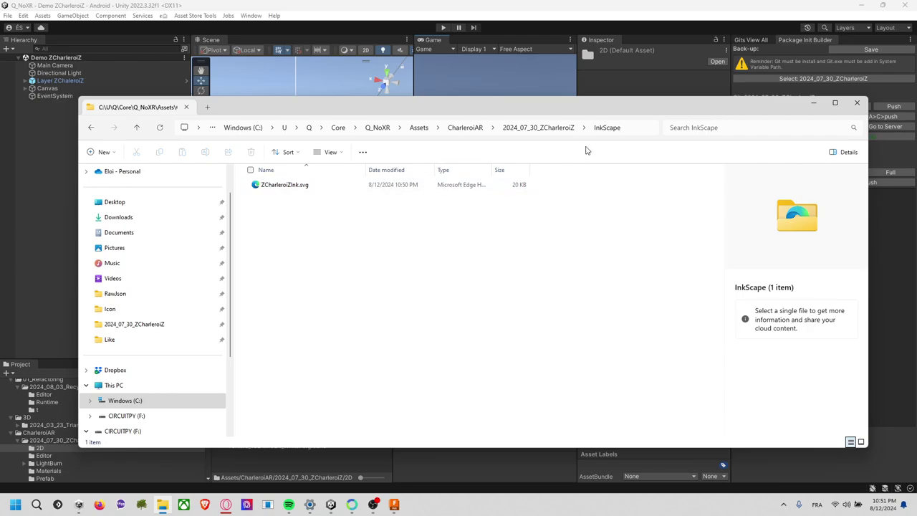
click(549, 127)
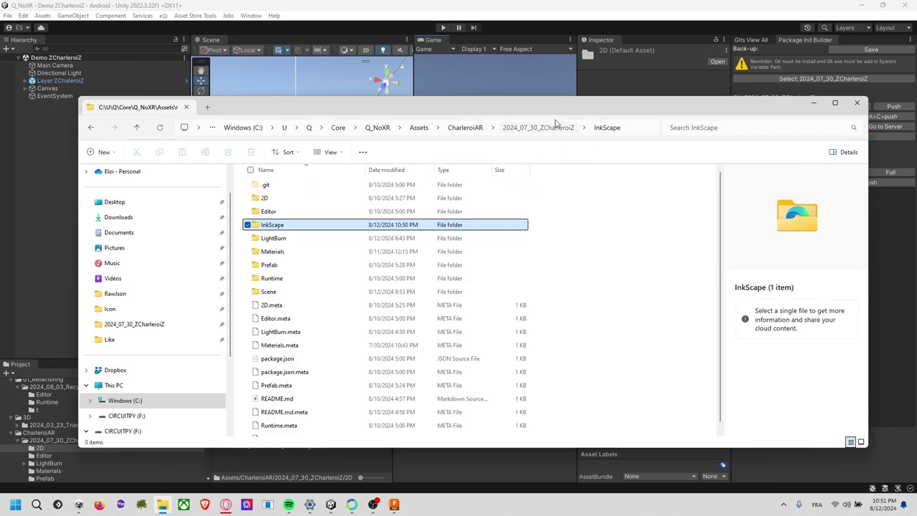
click(396, 505)
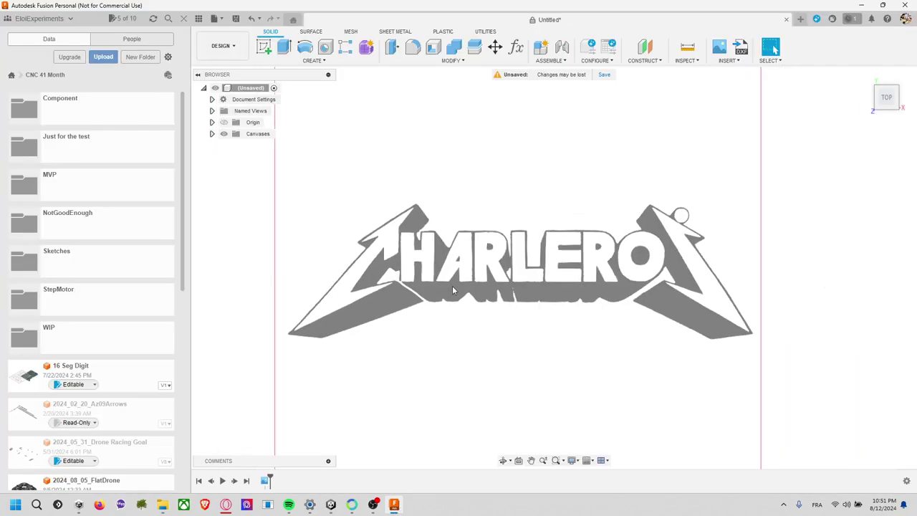
- Delete the Charleroi canvas from the Browser's Canvases folder and start Insert > Insert SVG
scroll(452, 285, down, 3)
drag(626, 281, 599, 273)
key(Escape)
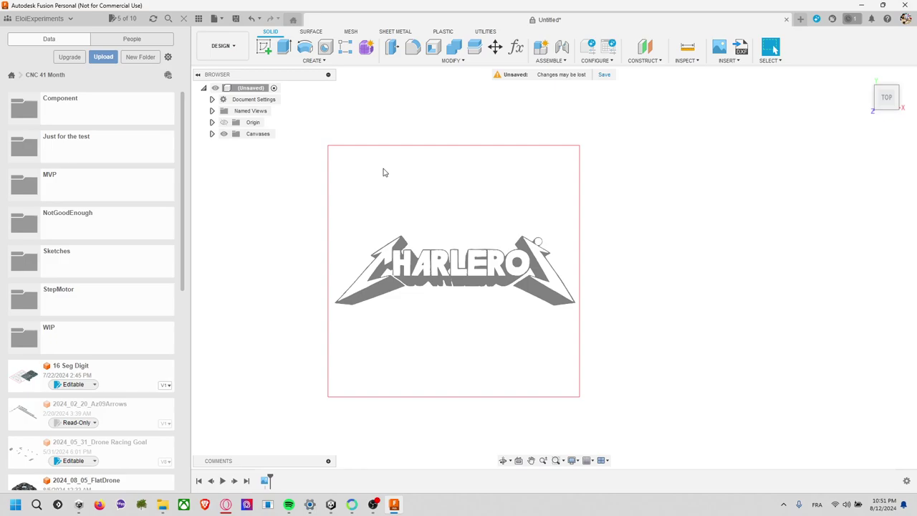
drag(300, 141, 675, 449)
click(211, 122)
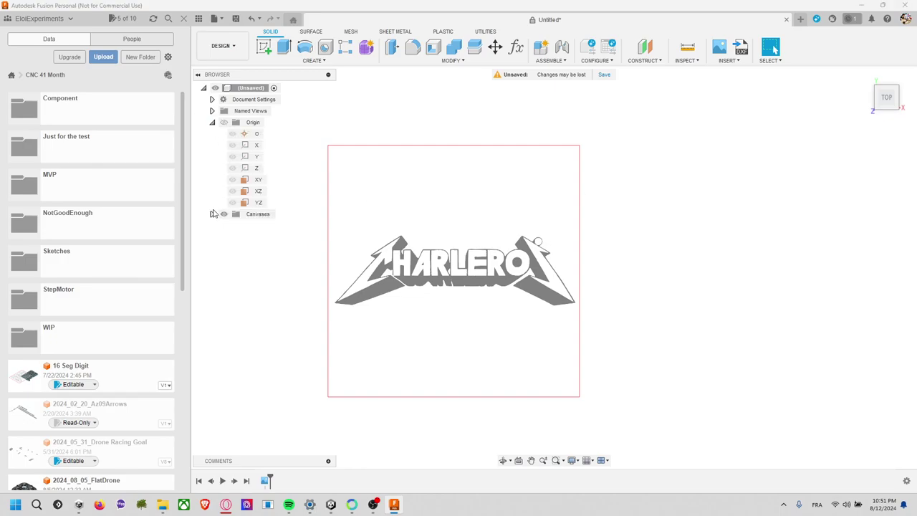
click(212, 213)
click(242, 225)
key(Delete)
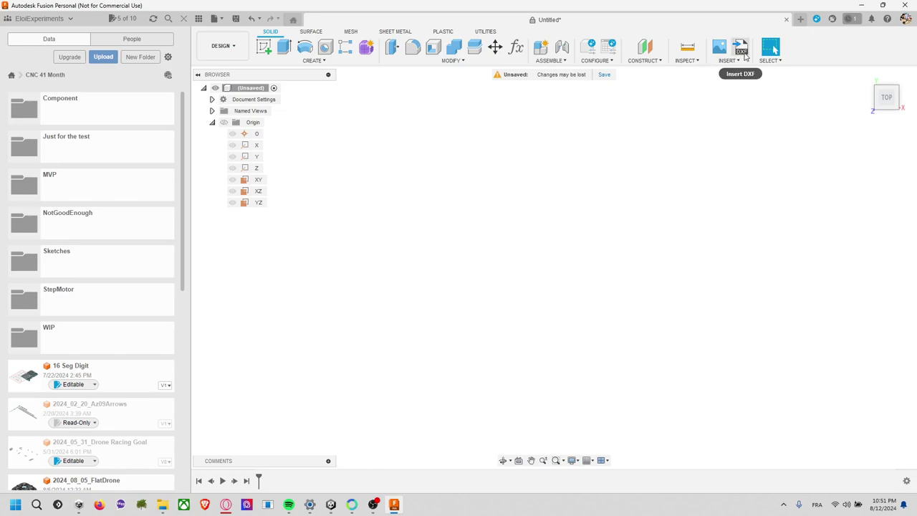
click(741, 60)
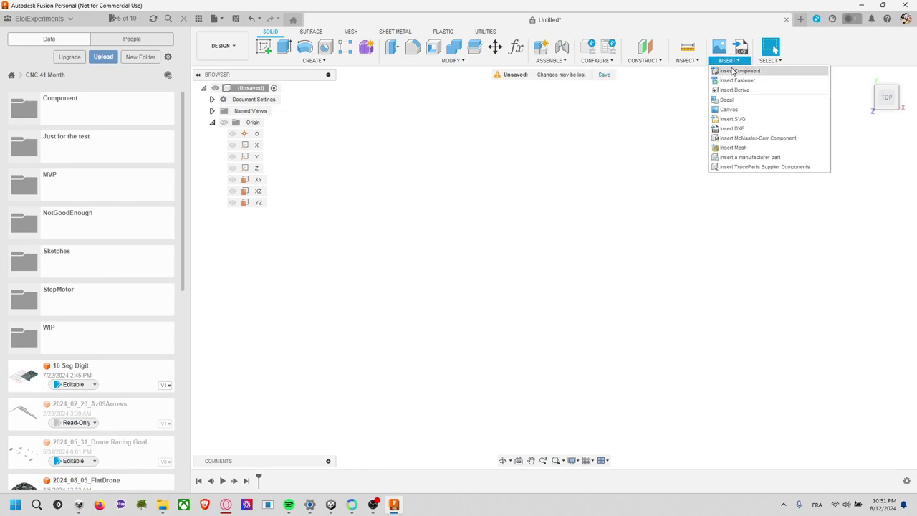
click(745, 119)
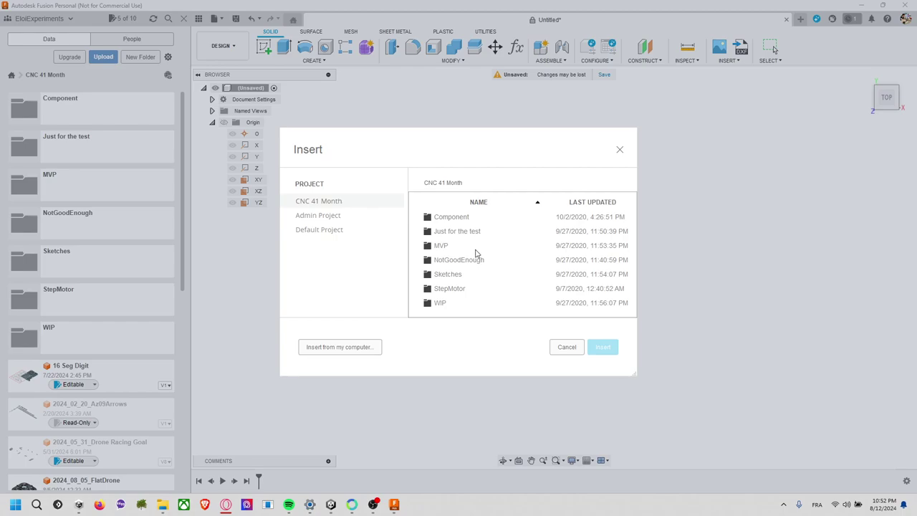
- Start inserting an SVG from the computer and open the InkScape folder in File Explorer
click(366, 347)
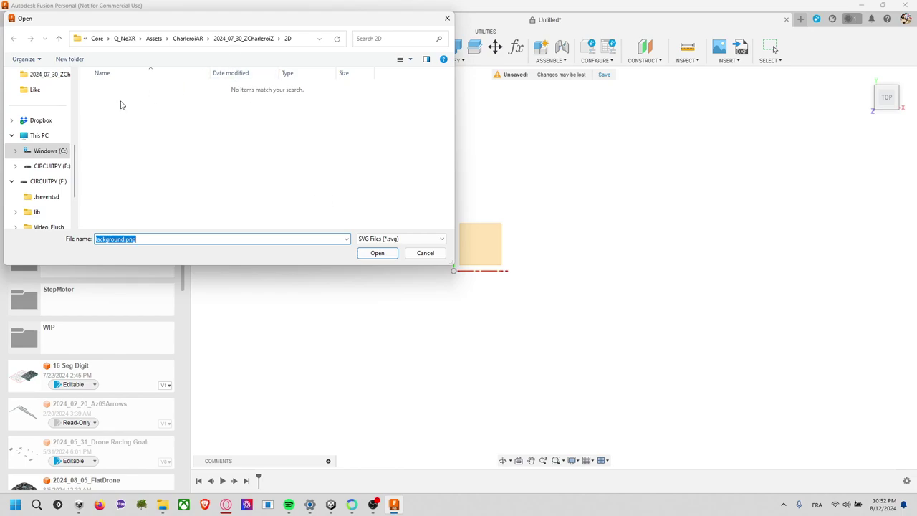
click(43, 136)
scroll(57, 139, up, 3)
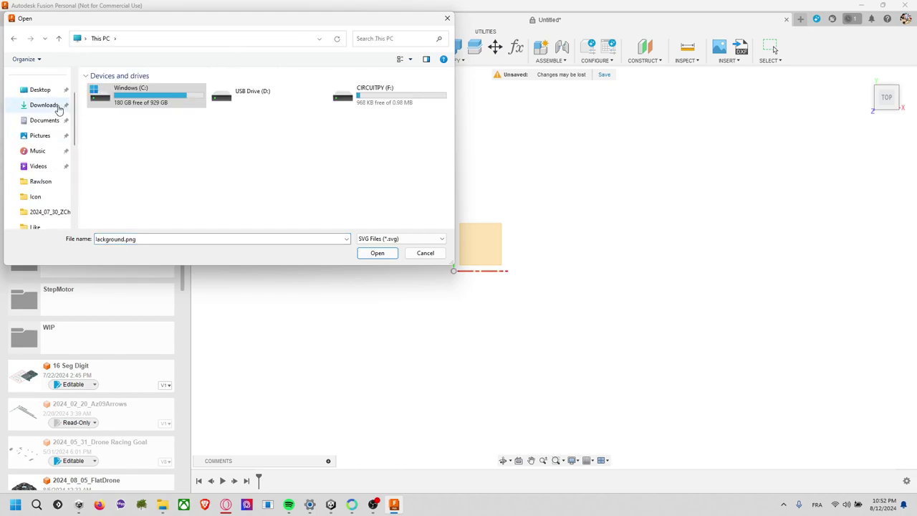
click(40, 89)
scroll(172, 179, down, 2)
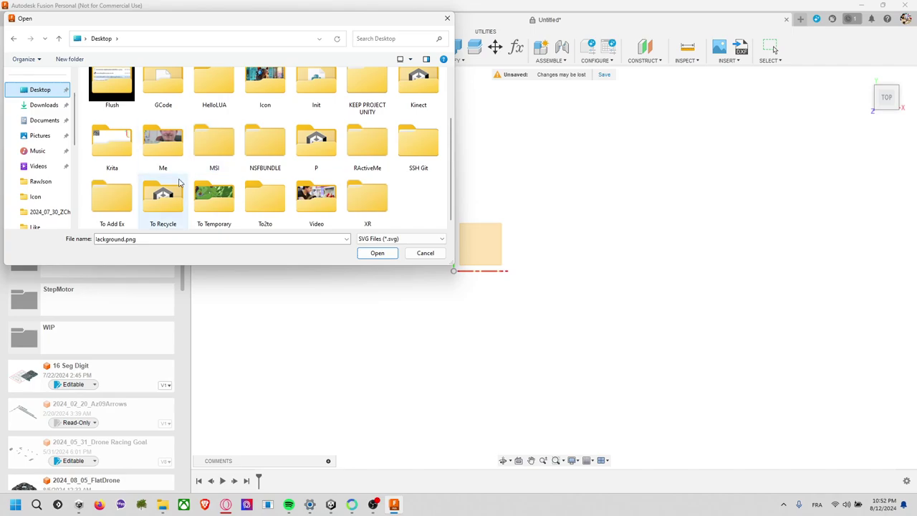
scroll(312, 194, up, 2)
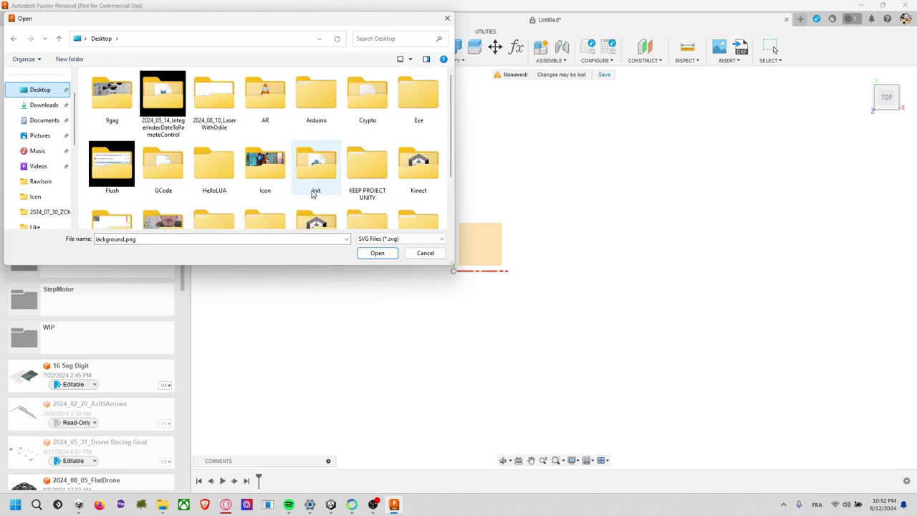
click(274, 39)
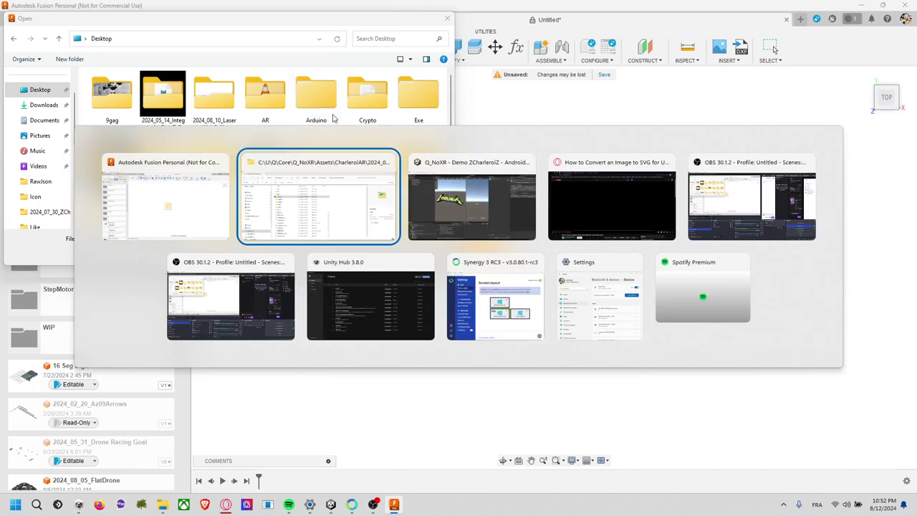
key(alt+Tab)
click(324, 185)
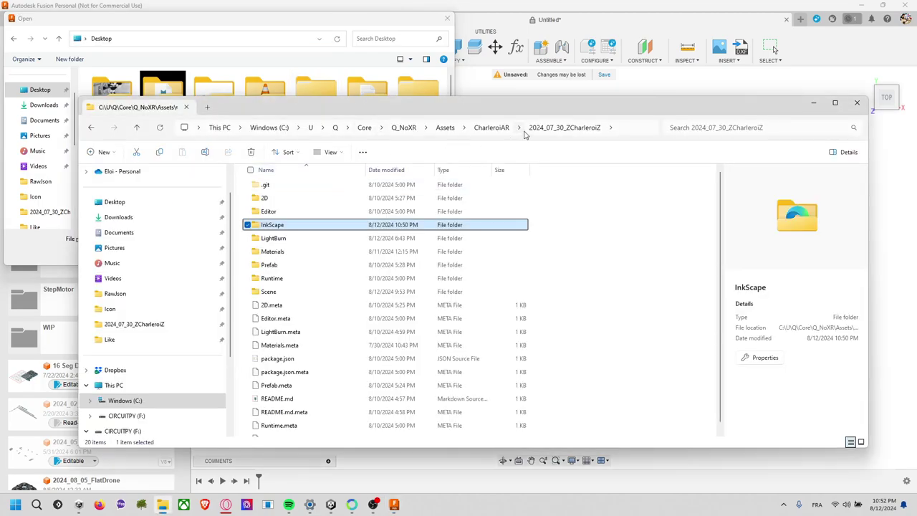
double_click(268, 225)
- Copy the InkScape folder path into the Open dialog and open ZCharleroiZInk.svg
click(627, 126)
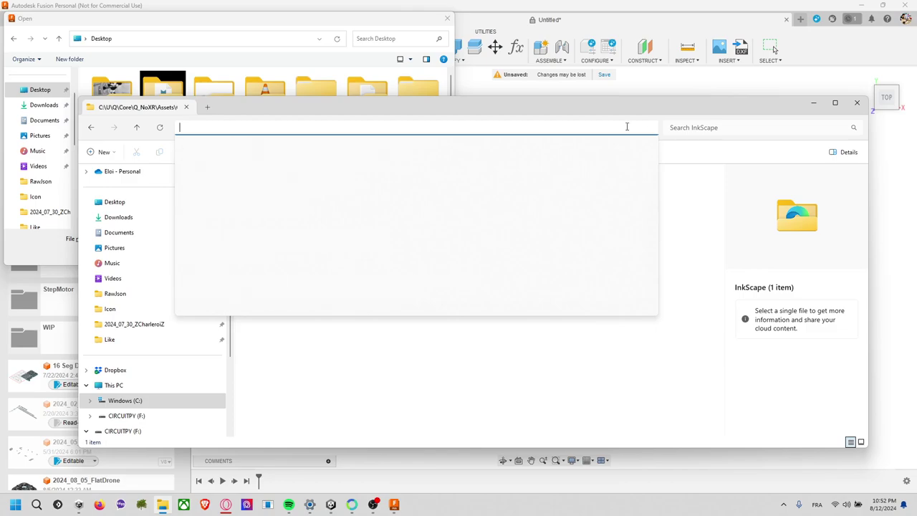
click(639, 131)
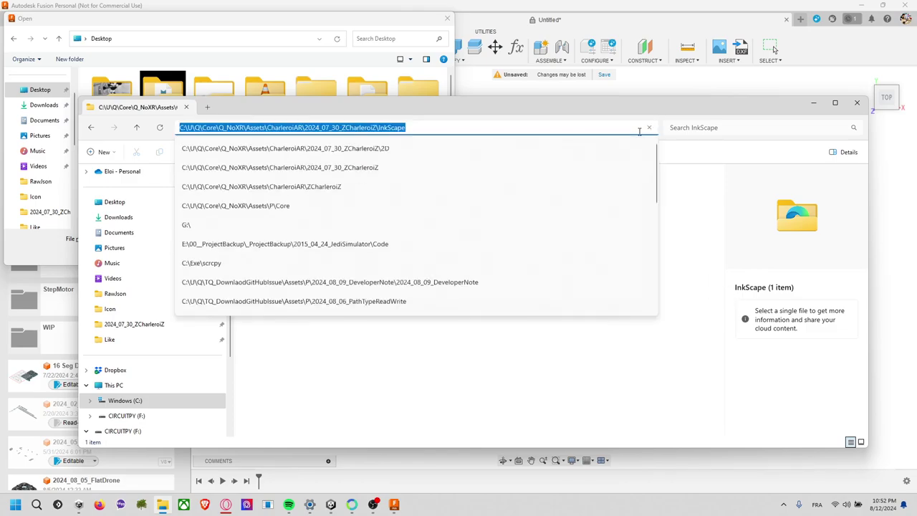
key(ctrl+c)
click(224, 40)
key(ctrl+v)
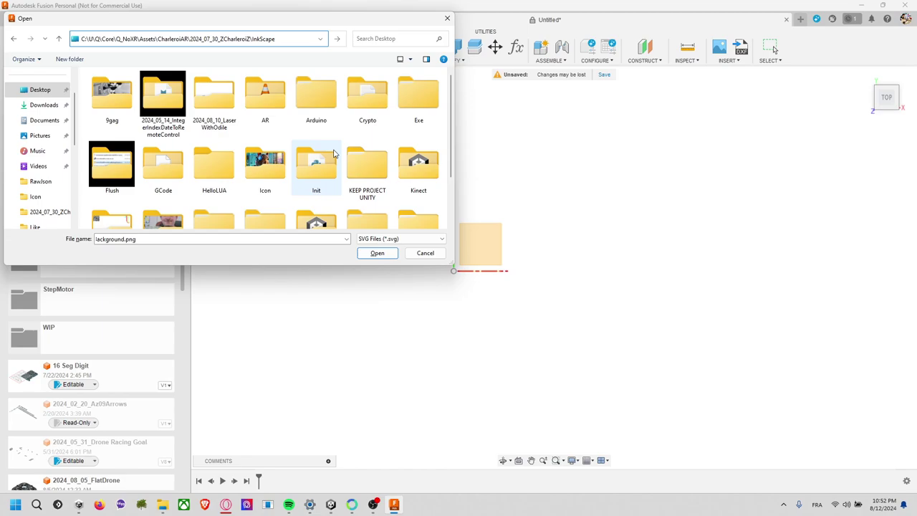
key(Return)
click(188, 95)
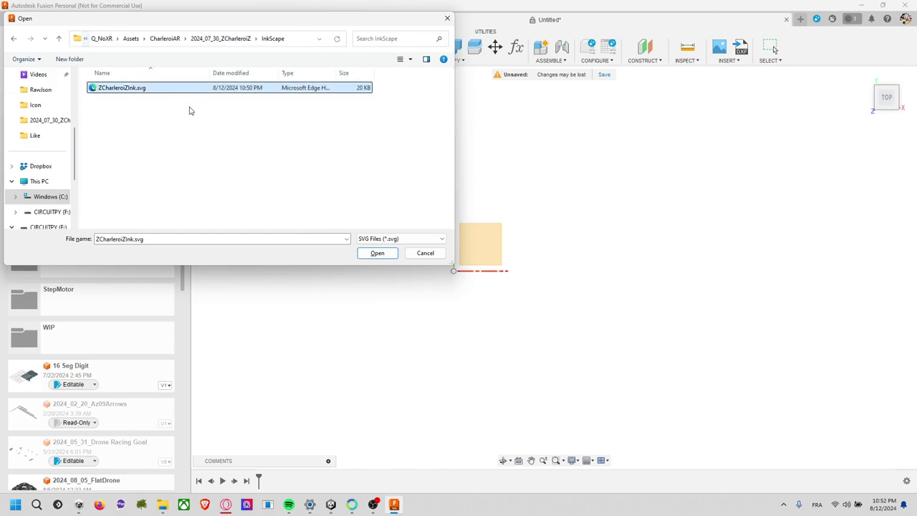
click(376, 253)
- Place the ZCharleroiZInk.svg outline on the XY plane and frame the whole CHARLEROI logo
click(493, 245)
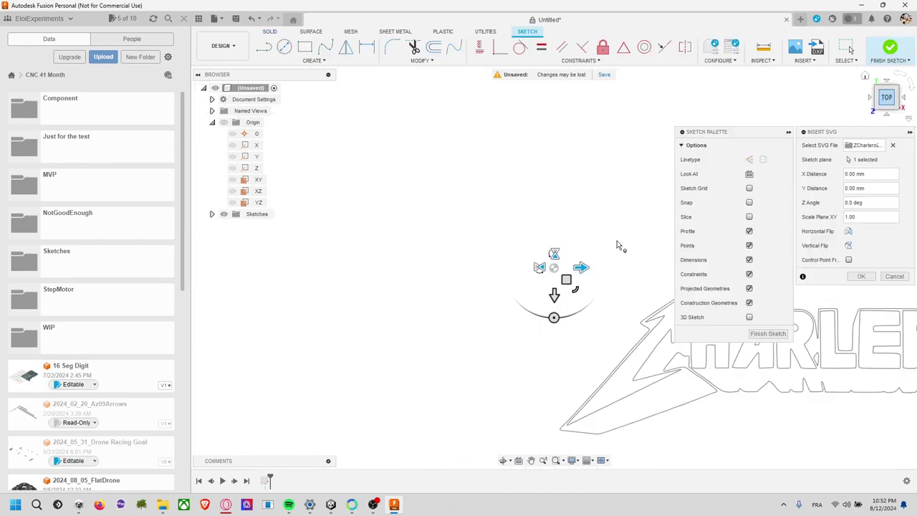
middle_drag(594, 258, 305, 182)
scroll(305, 181, down, 2)
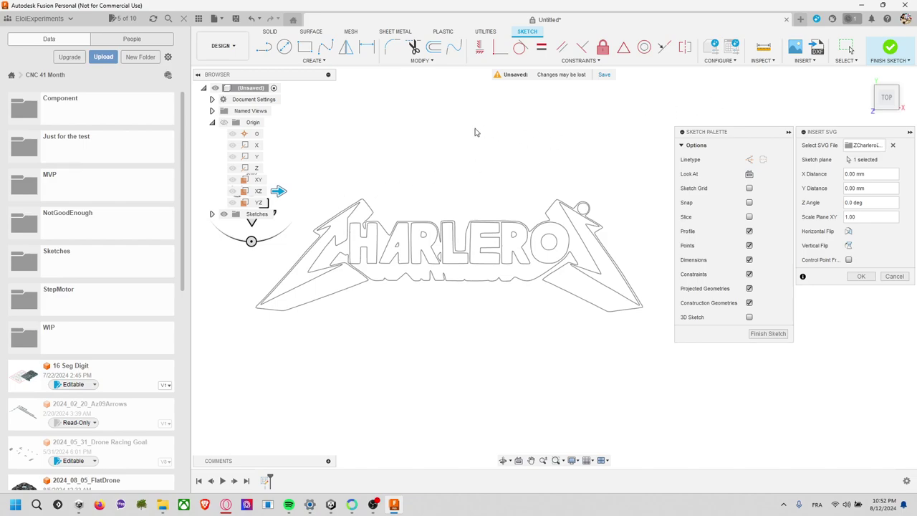
mouse_move(474, 132)
middle_down()
mouse_move(566, 151)
mouse_move(544, 129)
middle_up()
- Finish the sketch and view the logo outline from the front
click(891, 49)
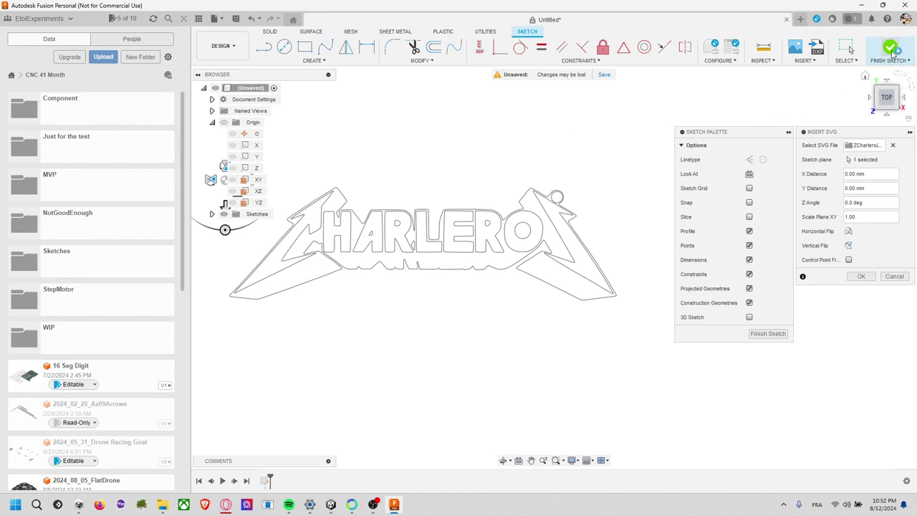
mouse_move(428, 189)
middle_down()
mouse_move(492, 198)
mouse_move(512, 180)
mouse_move(482, 153)
mouse_move(518, 171)
mouse_move(511, 164)
middle_up()
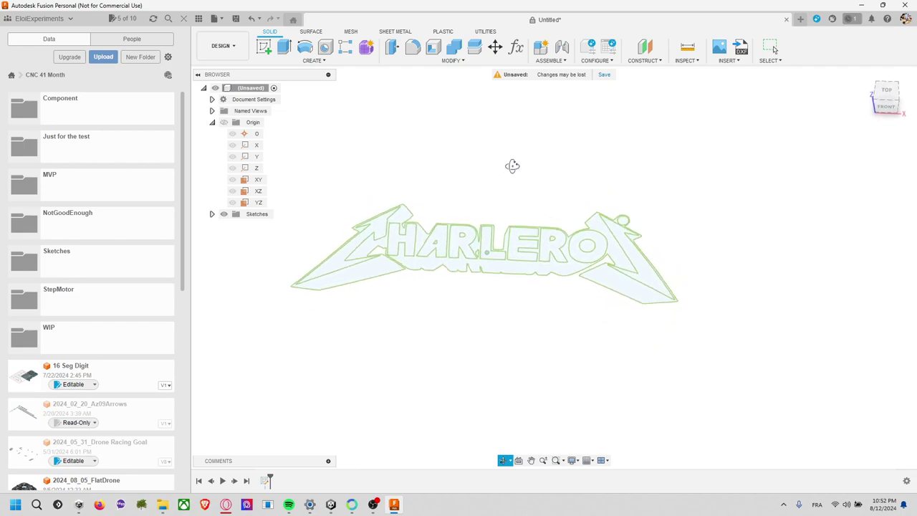
scroll(504, 201, up, 1)
scroll(501, 206, up, 1)
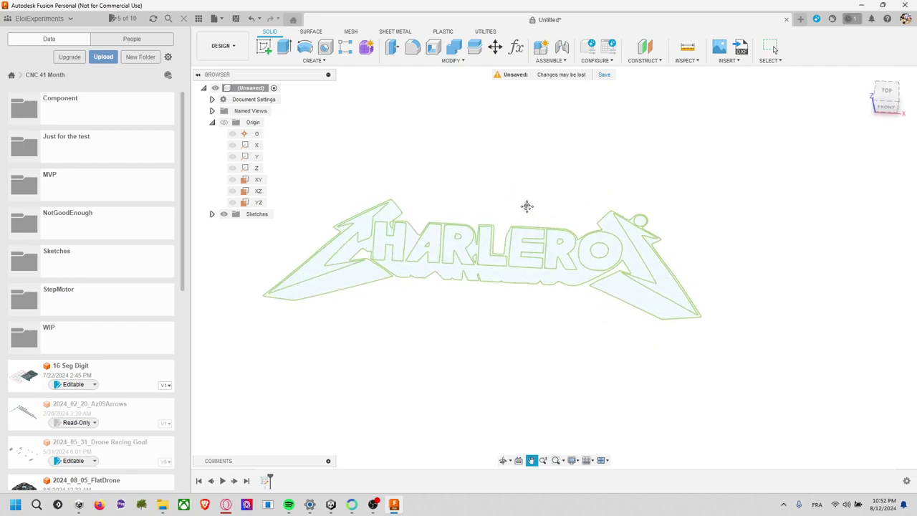
shift+middle_drag(526, 205, 514, 161)
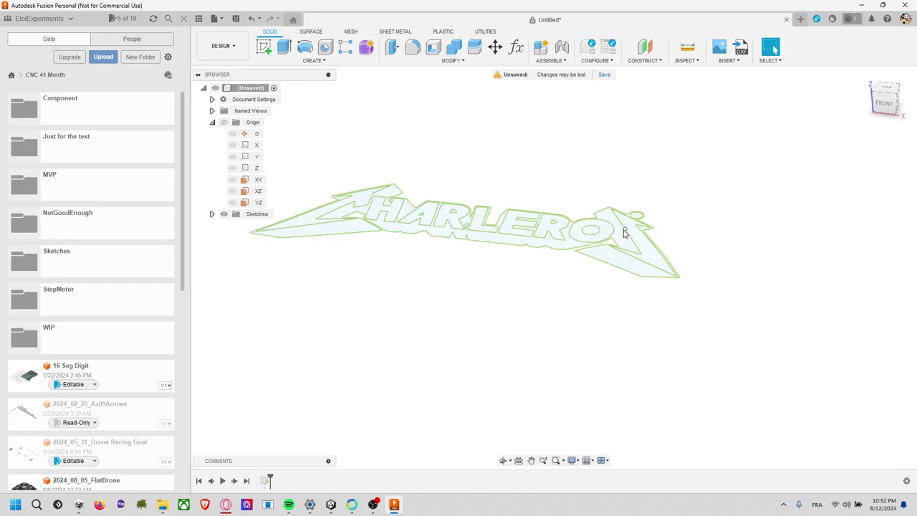
- Begin an extrusion on the lightning-bolt profile, then cancel it
key(e)
click(645, 251)
scroll(461, 157, up, 1)
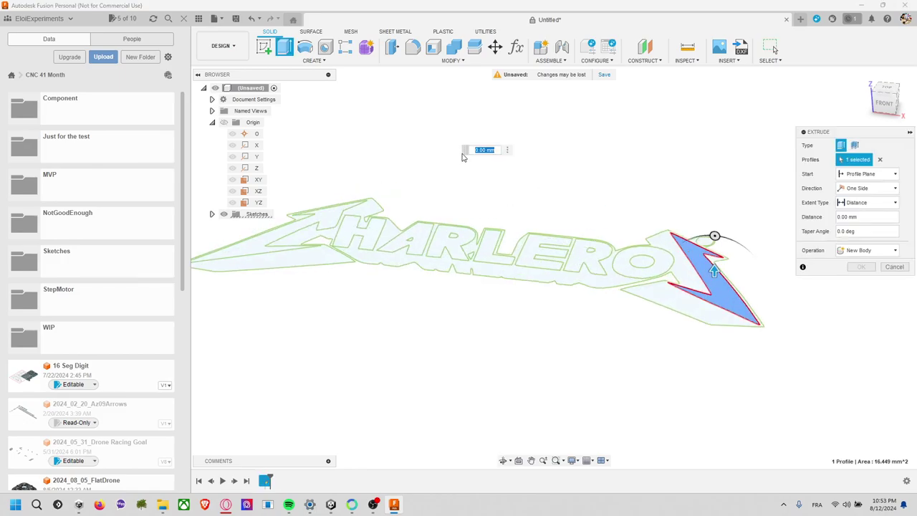
key(Escape)
scroll(461, 156, down, 2)
scroll(458, 159, down, 2)
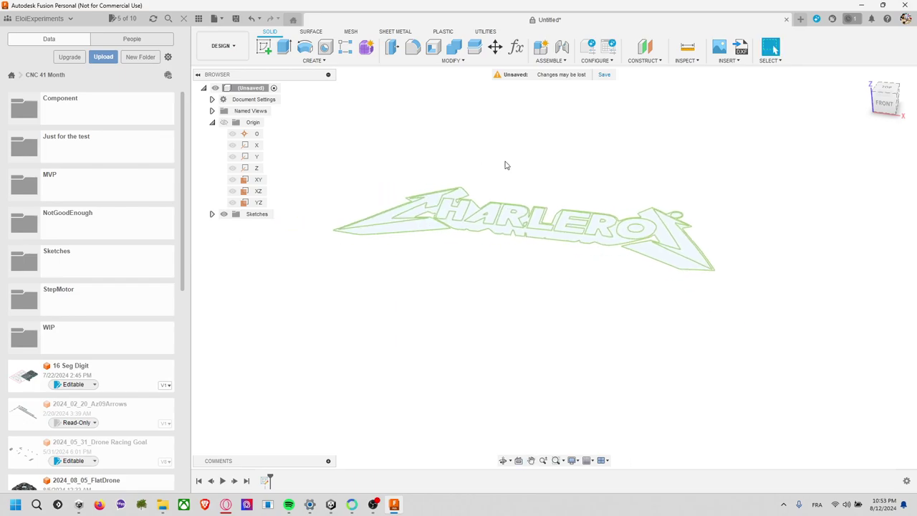
- Extrude the bolt, H, A, R, L, E, R, O and arrow profiles 2 mm
key(e)
click(439, 203)
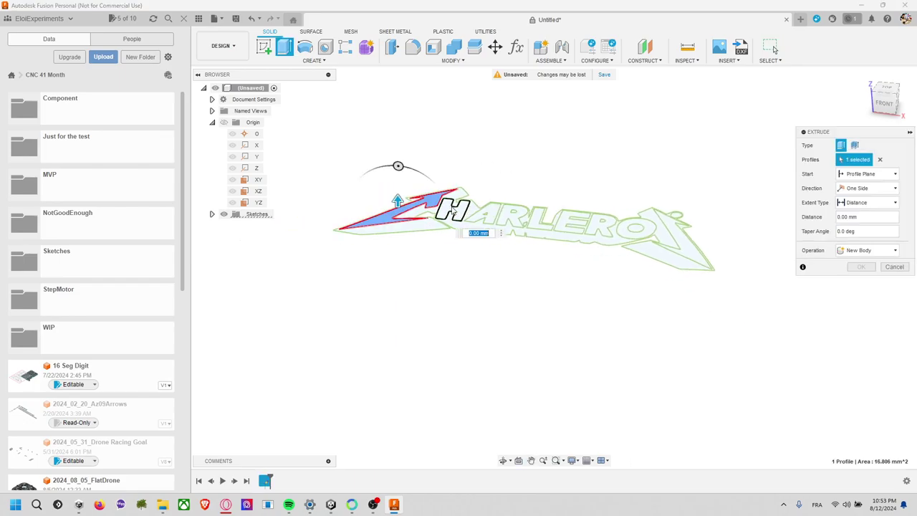
click(458, 209)
click(496, 214)
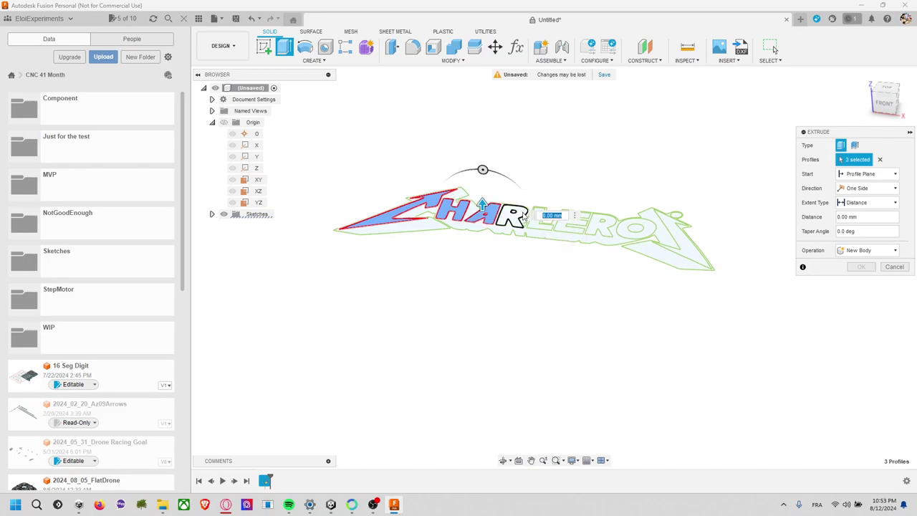
click(526, 216)
click(537, 224)
click(566, 225)
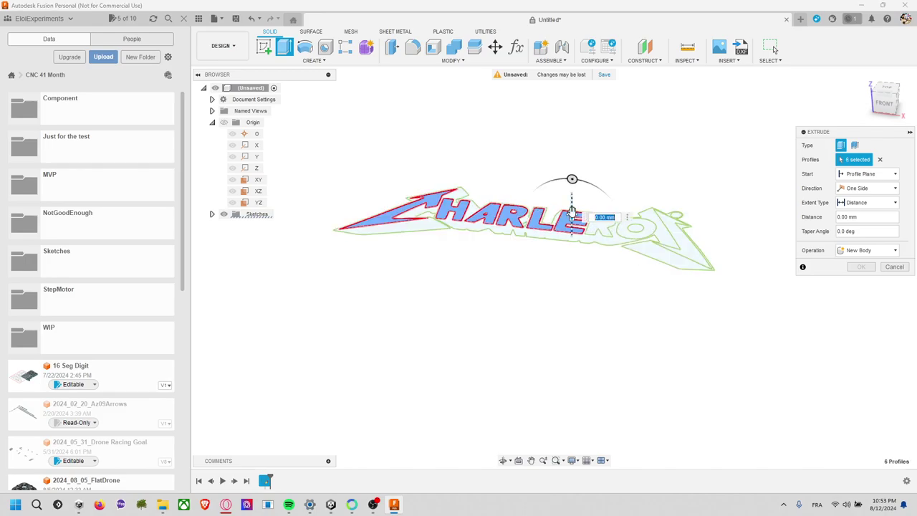
middle_drag(585, 224, 521, 223)
click(539, 224)
click(562, 228)
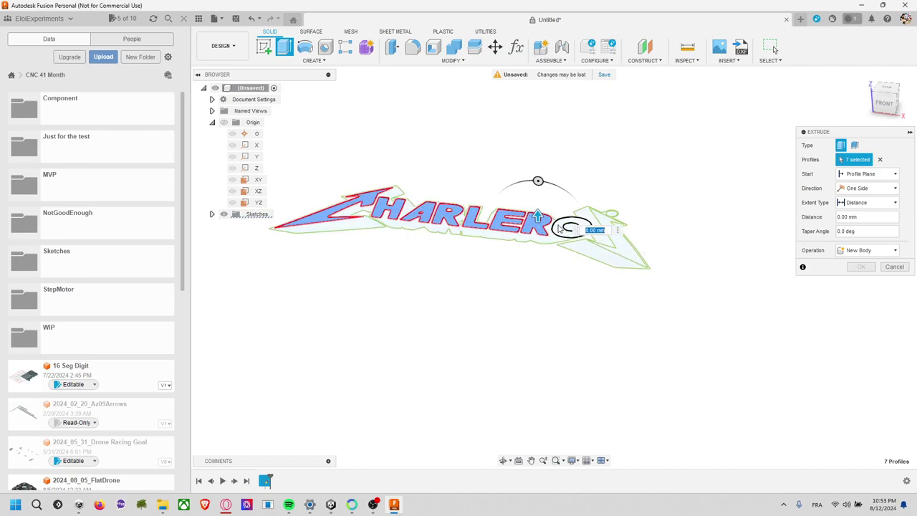
click(620, 239)
text(2)
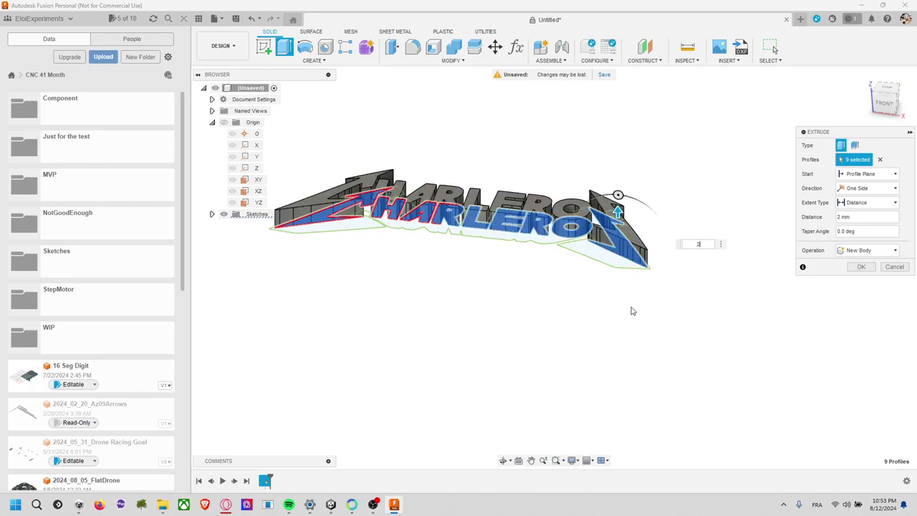
key(Return)
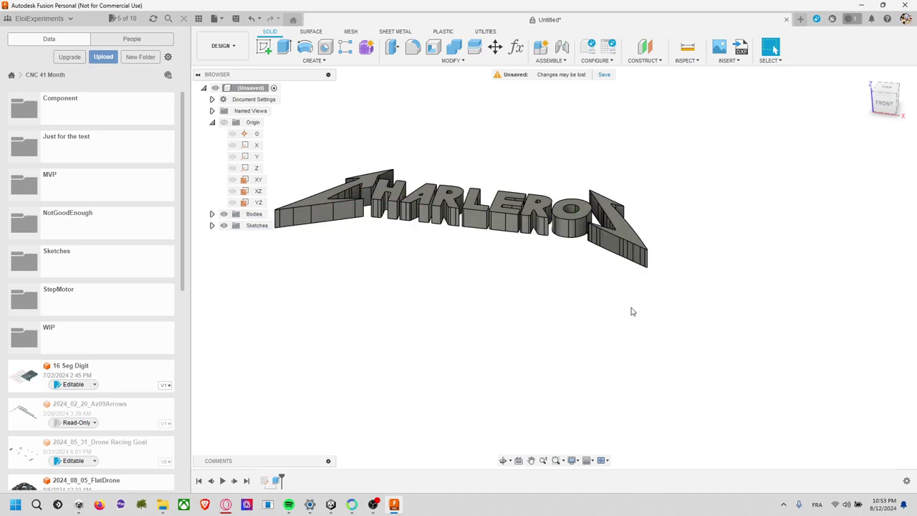
- Show Sketch1 again and select all nine letter and arrow bodies for Move/Copy
click(211, 226)
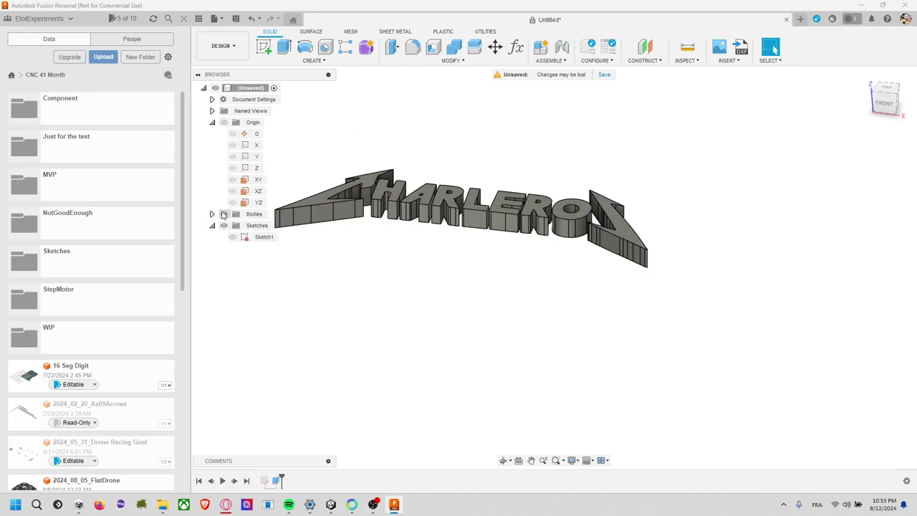
click(232, 236)
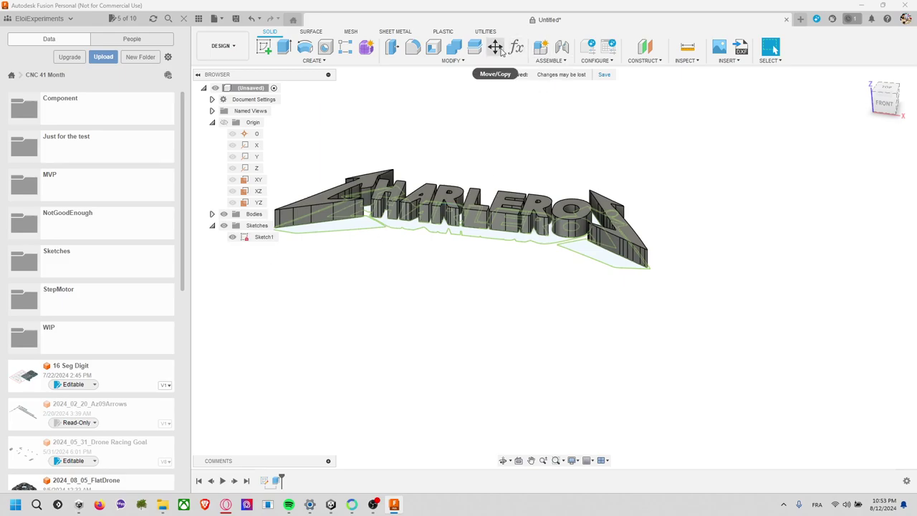
click(495, 46)
click(605, 197)
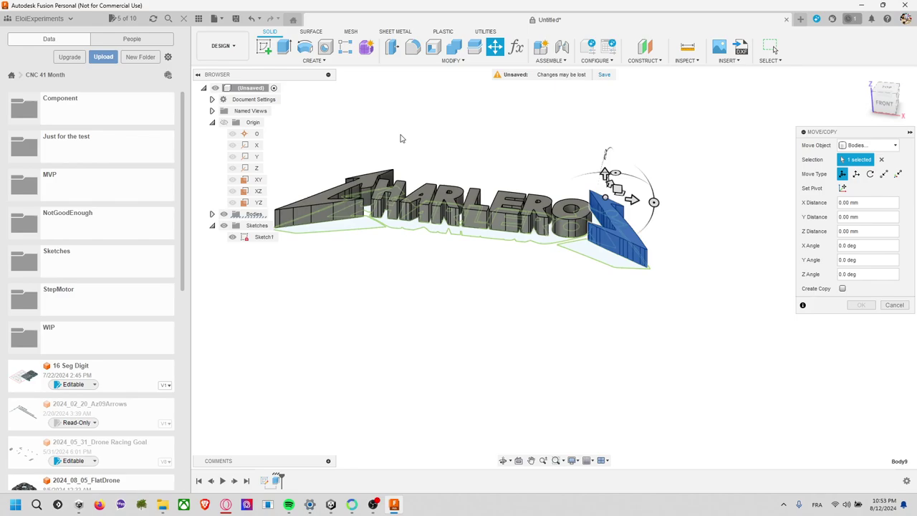
mouse_move(305, 140)
mouse_down()
mouse_move(608, 249)
mouse_move(648, 254)
mouse_up()
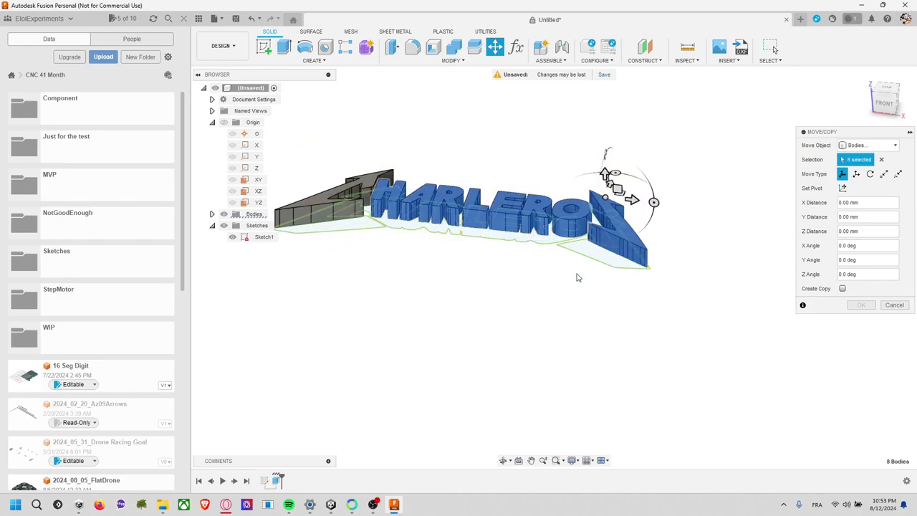
mouse_move(525, 274)
shift+middle_down()
mouse_move(324, 177)
mouse_move(345, 152)
shift+middle_up()
mouse_move(326, 137)
shift+mouse_down()
mouse_move(640, 279)
mouse_move(696, 290)
shift+mouse_up()
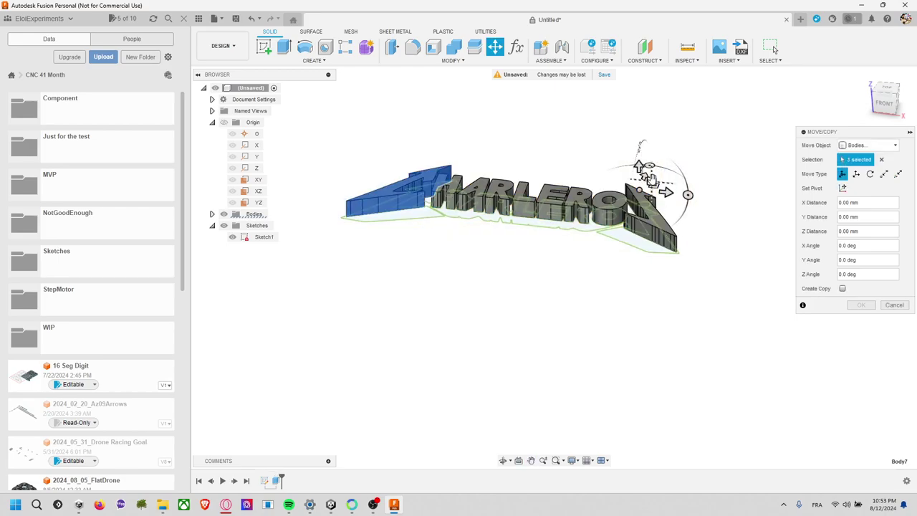
shift+drag(706, 246, 307, 92)
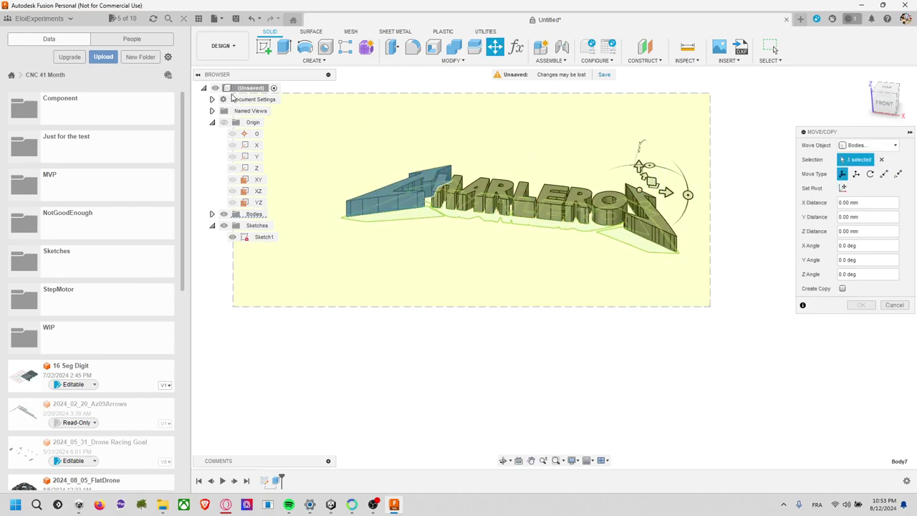
click(409, 166)
- Raise the selected bodies 8 mm along Z and confirm the move
drag(640, 138, 639, 77)
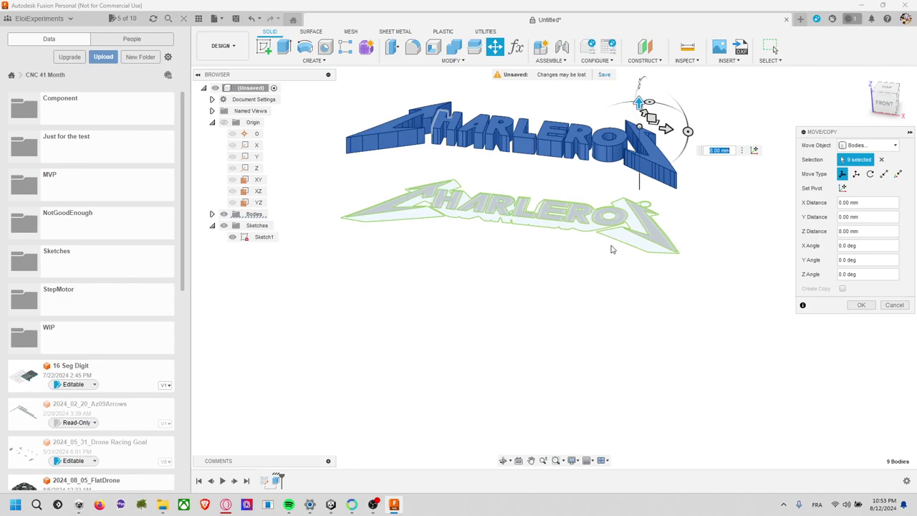
scroll(611, 249, down, 2)
scroll(579, 270, down, 1)
scroll(571, 271, down, 2)
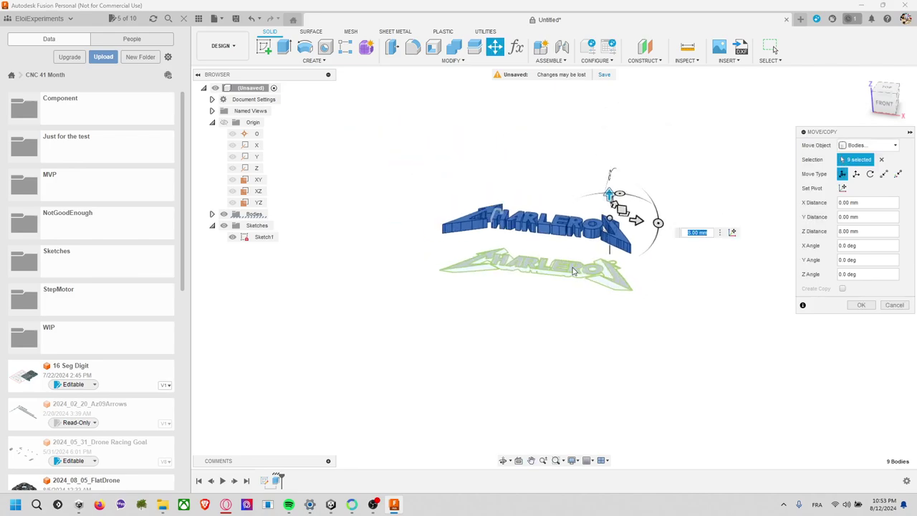
scroll(572, 270, up, 3)
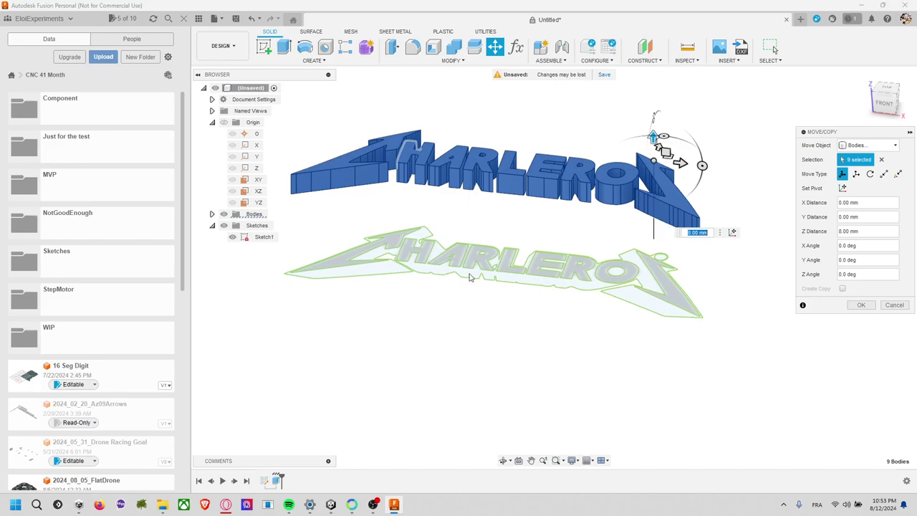
click(861, 304)
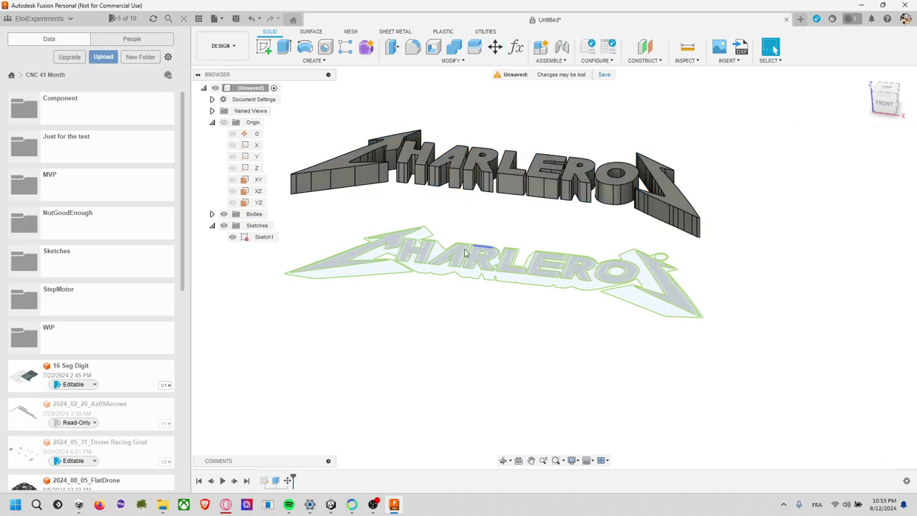
- Start an extrusion and window-select all the logo sketch profiles
key(e)
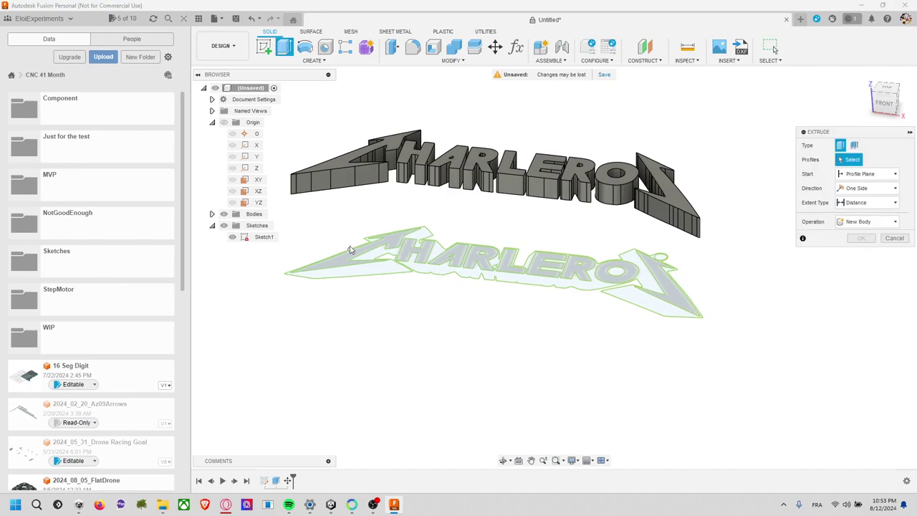
drag(284, 227, 724, 379)
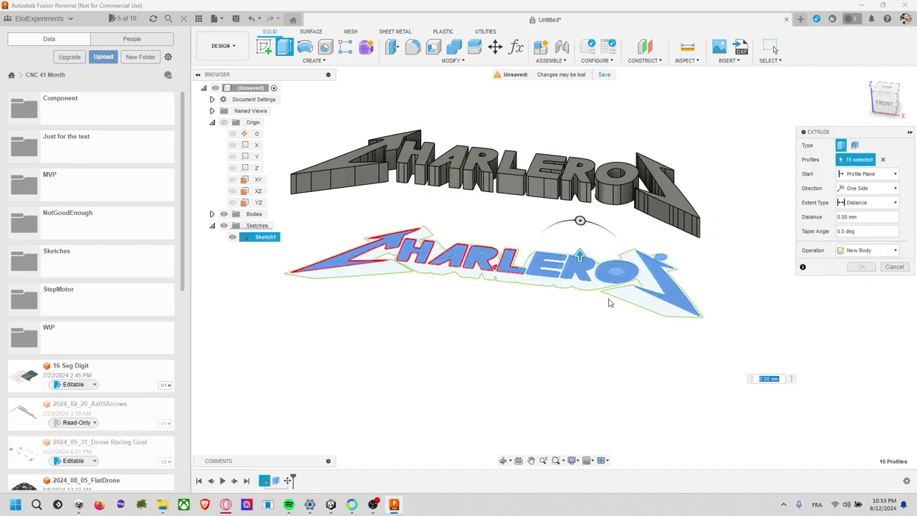
click(501, 279)
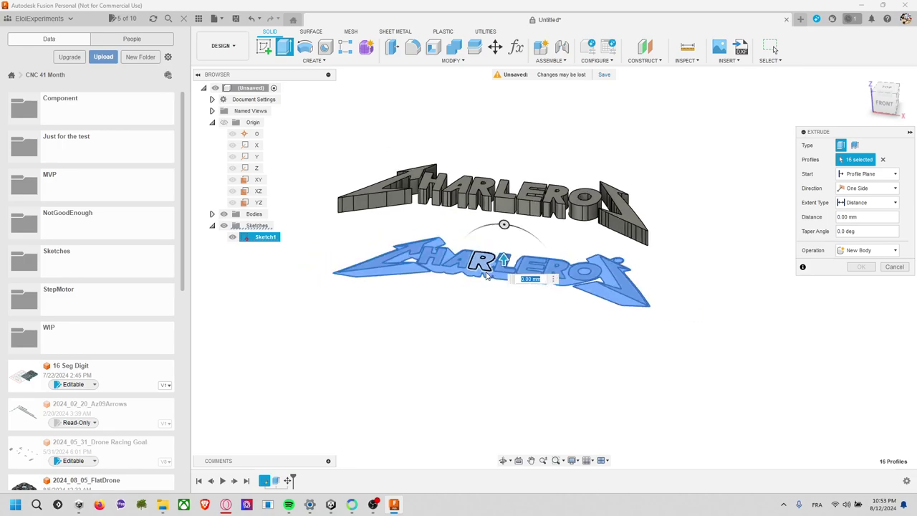
shift+middle_drag(501, 279, 485, 279)
scroll(486, 280, up, 3)
scroll(493, 272, up, 3)
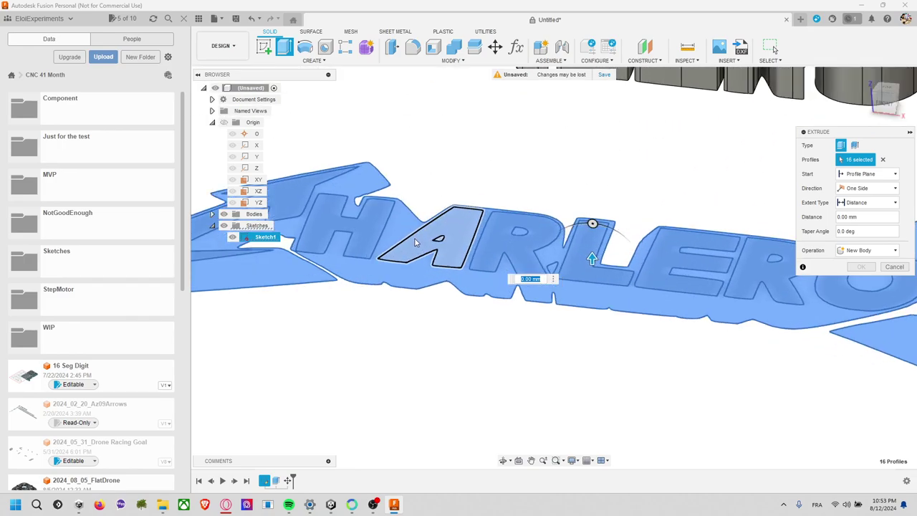
- Deselect the A, R and O inner holes and extrude the rest -1 mm as a new body
click(435, 241)
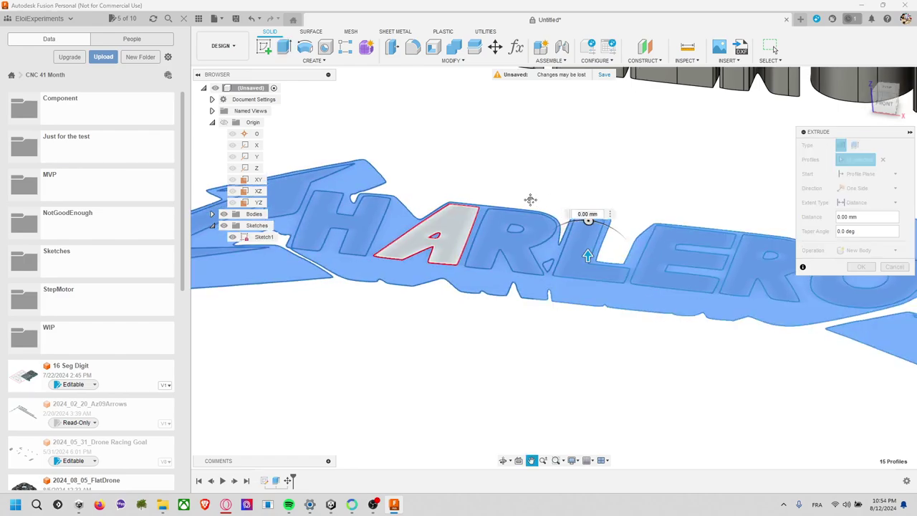
shift+middle_drag(529, 198, 422, 231)
click(385, 232)
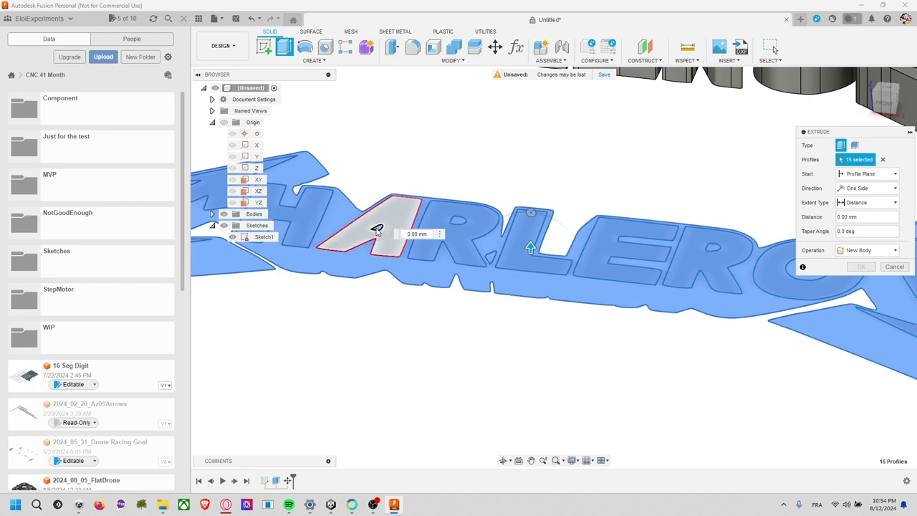
click(394, 227)
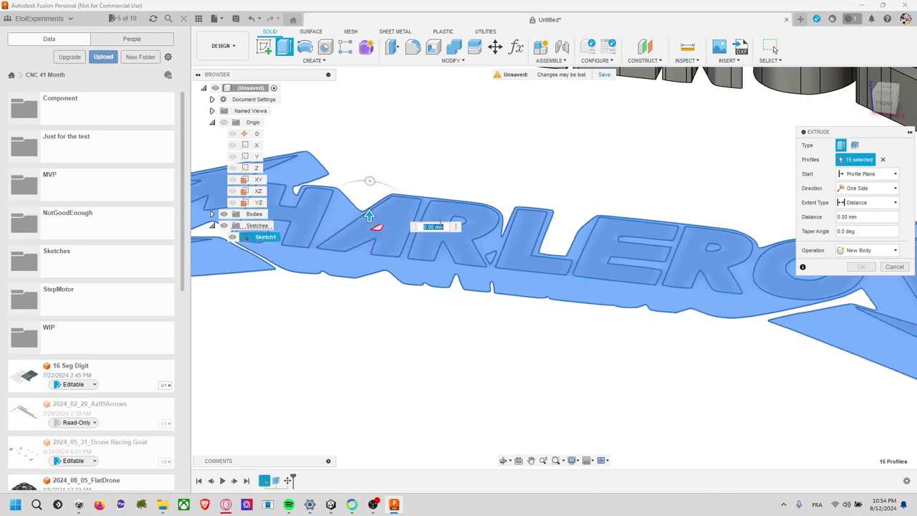
click(586, 201)
middle_drag(586, 202, 426, 195)
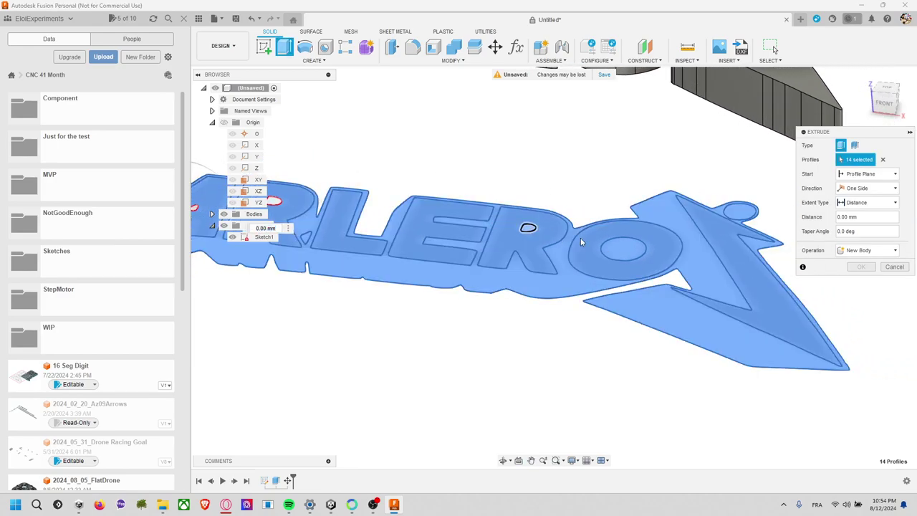
click(528, 227)
click(623, 249)
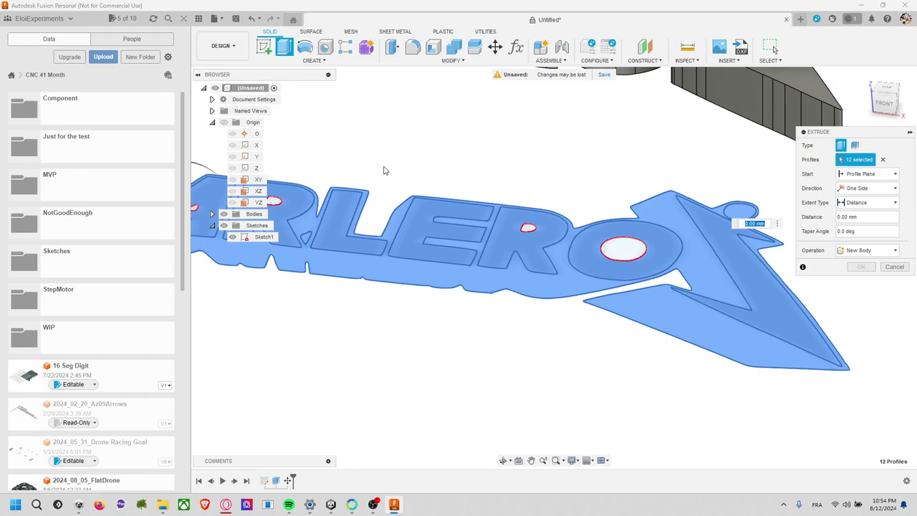
middle_drag(409, 164, 573, 202)
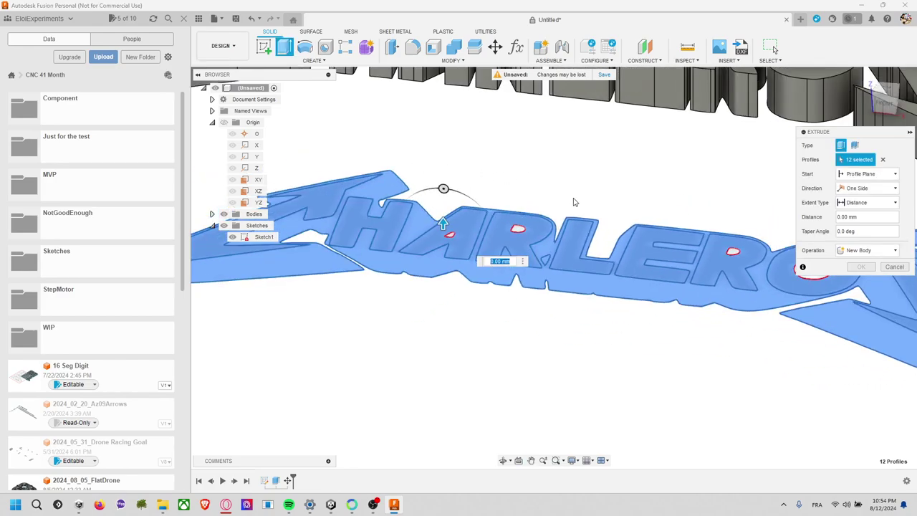
scroll(573, 202, down, 3)
scroll(555, 209, down, 2)
text(-1)
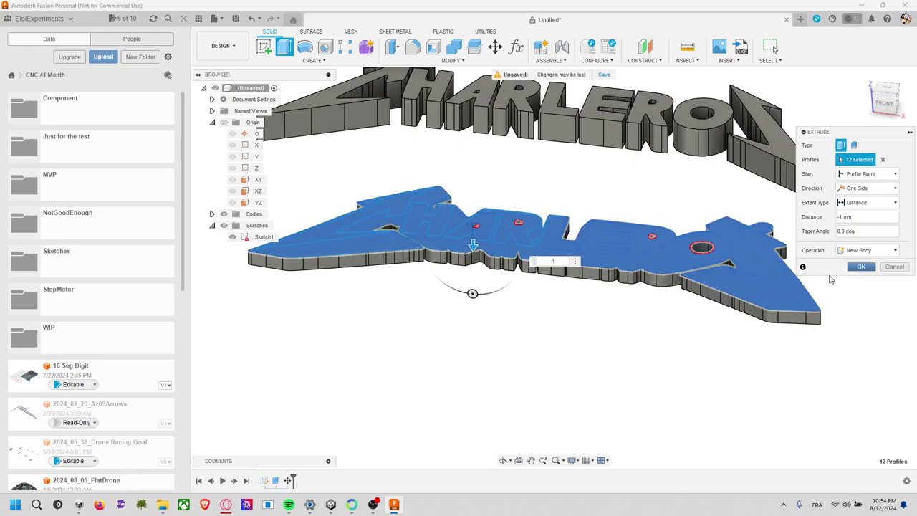
key(Return)
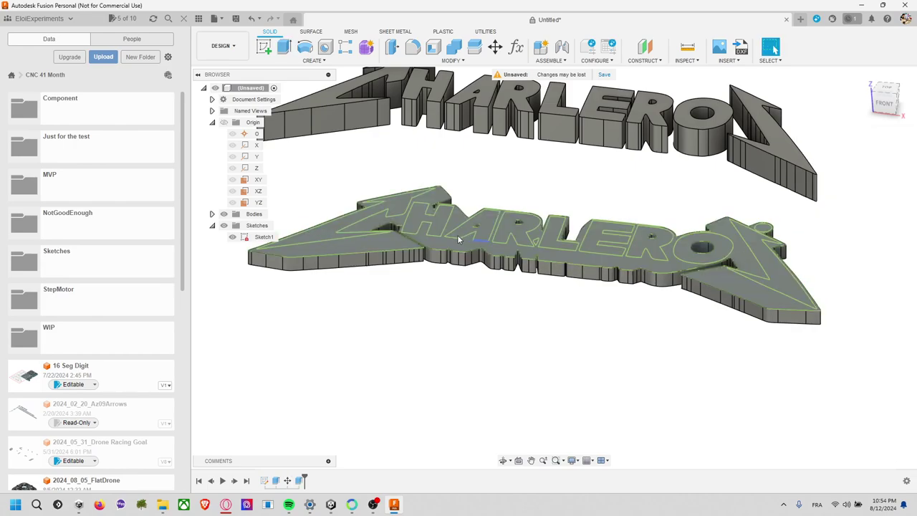
- Begin picking the bolt and letter profiles, then cancel and clear the selection
key(e)
click(395, 215)
click(439, 222)
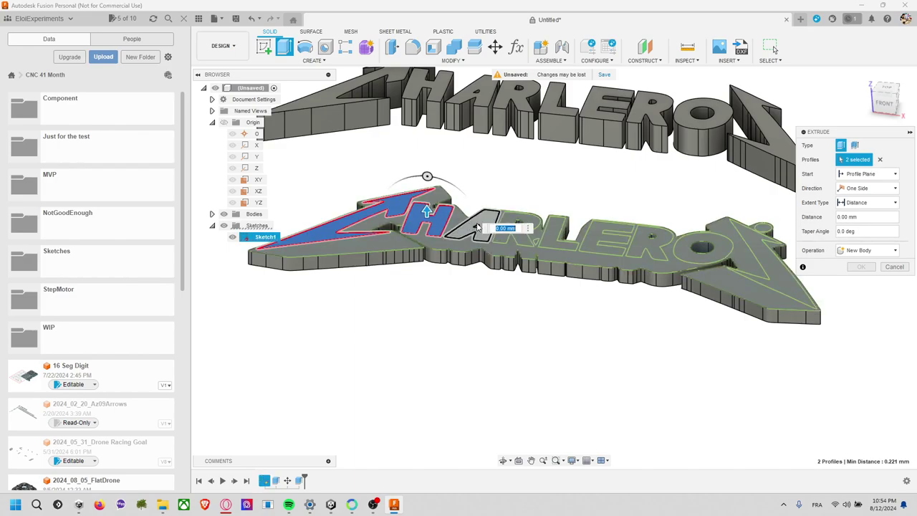
click(478, 228)
click(521, 228)
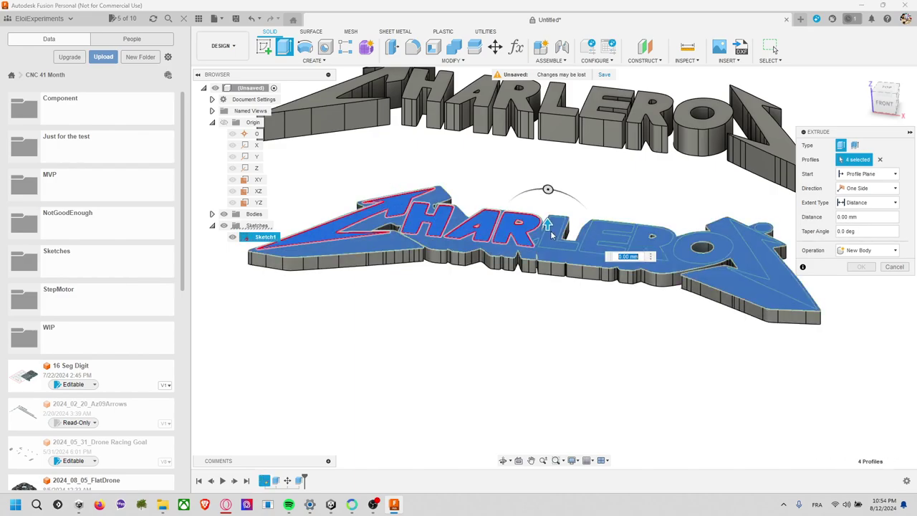
click(559, 247)
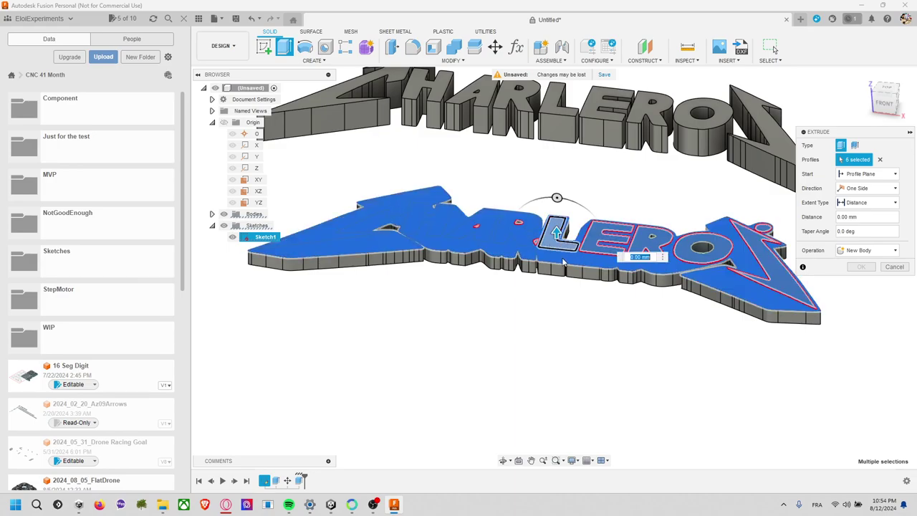
click(594, 254)
click(554, 259)
click(556, 257)
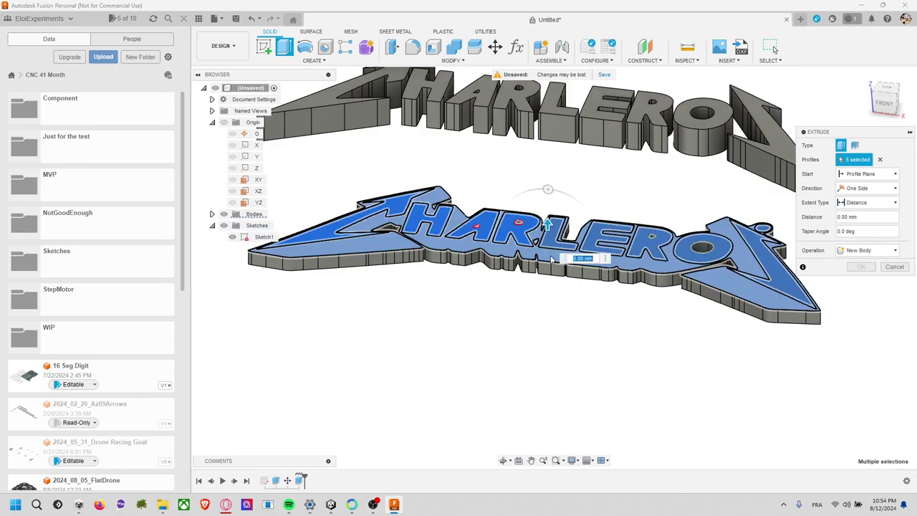
key(Escape)
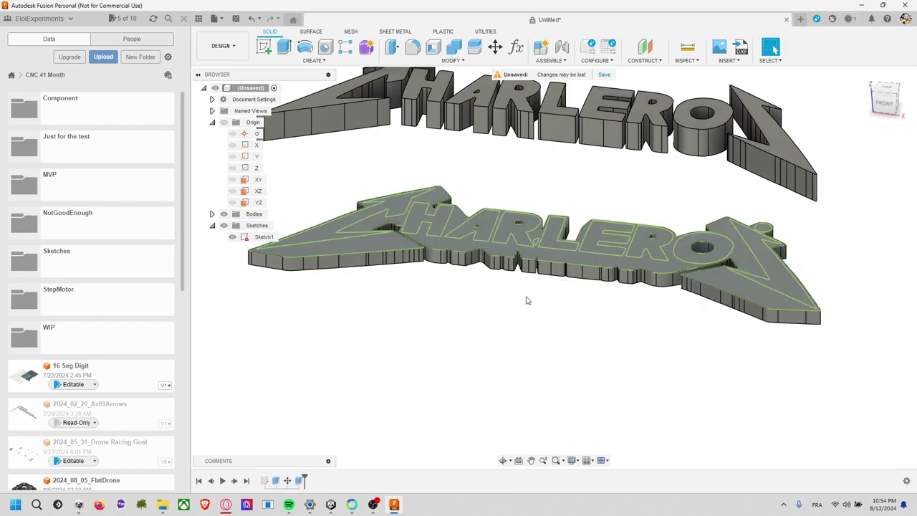
click(406, 214)
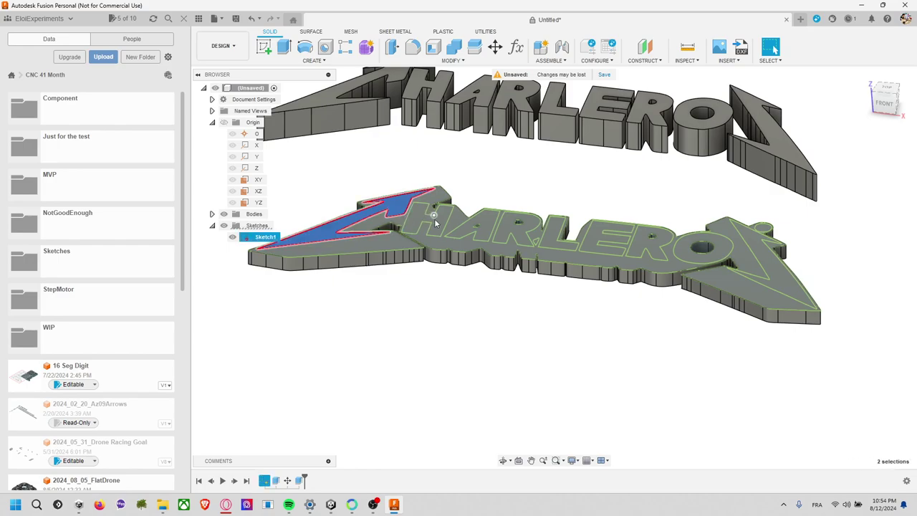
click(428, 220)
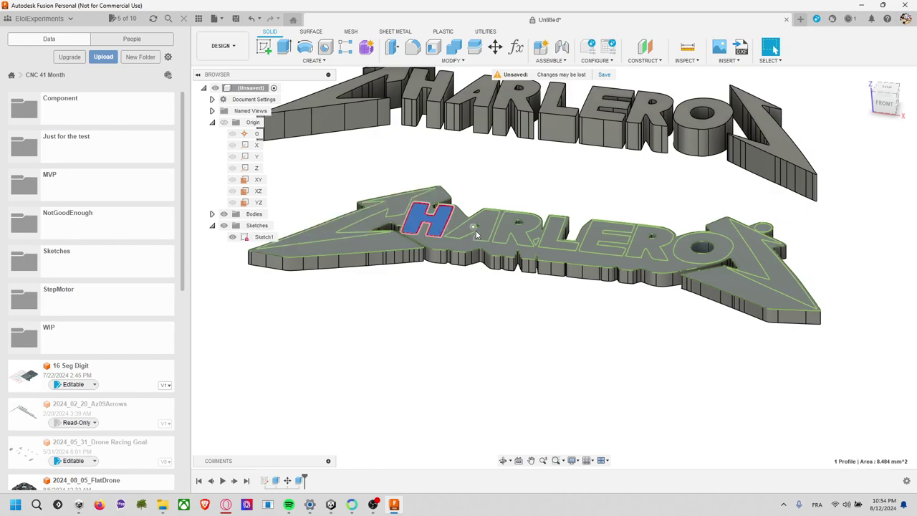
click(428, 220)
- Start a new extrusion on the bolt, letter and arrow profiles with a 1 mm distance
key(e)
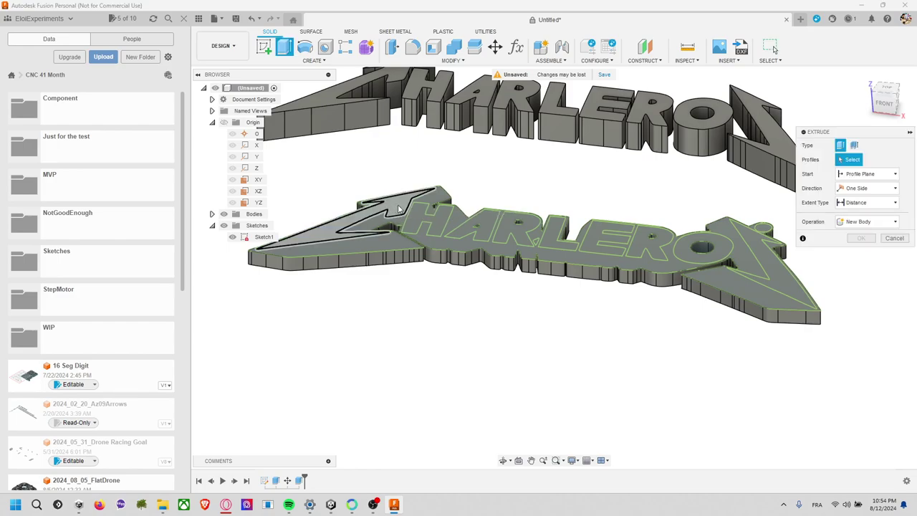
click(400, 208)
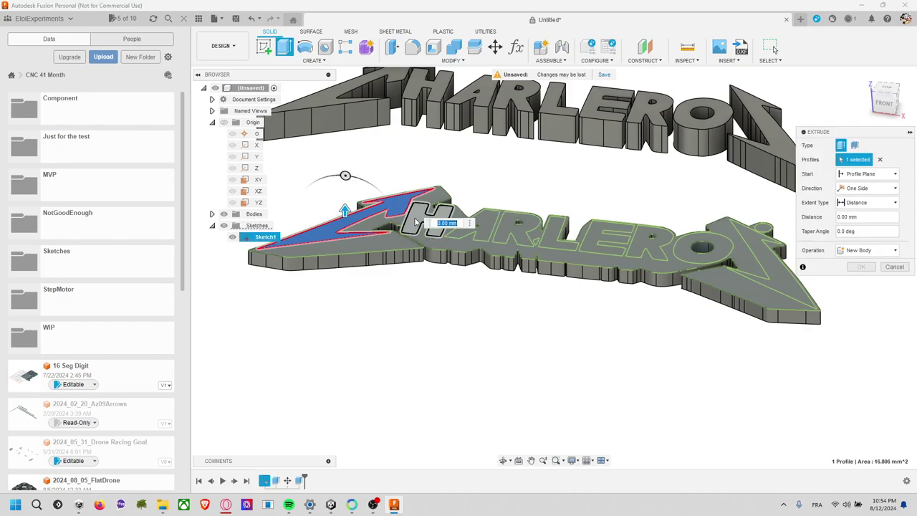
click(430, 222)
click(465, 230)
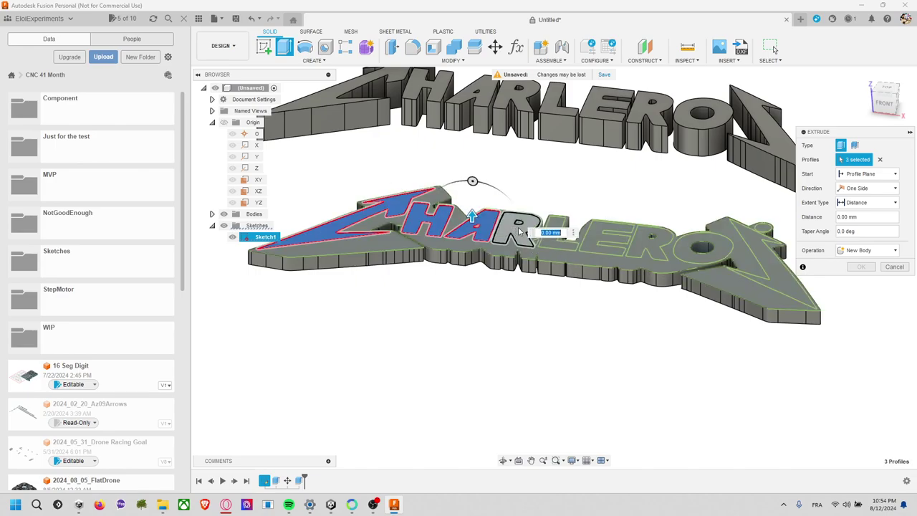
click(514, 230)
click(558, 235)
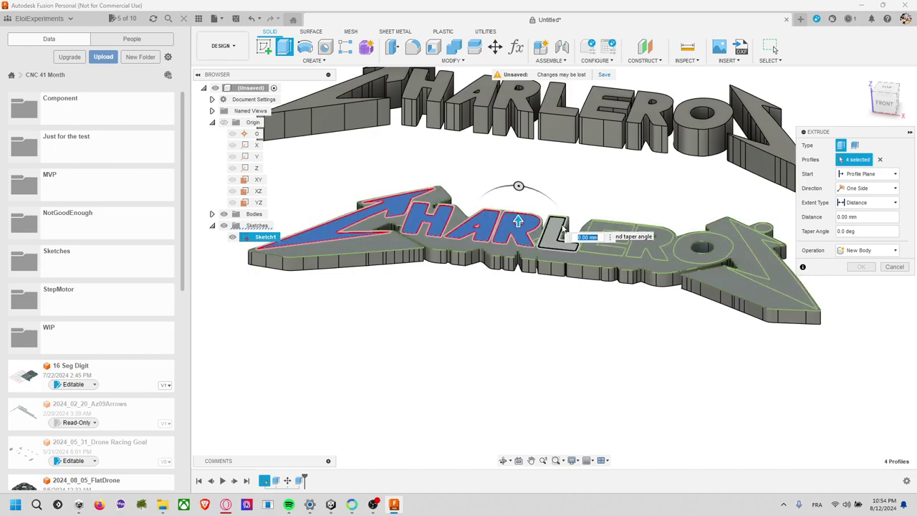
click(648, 245)
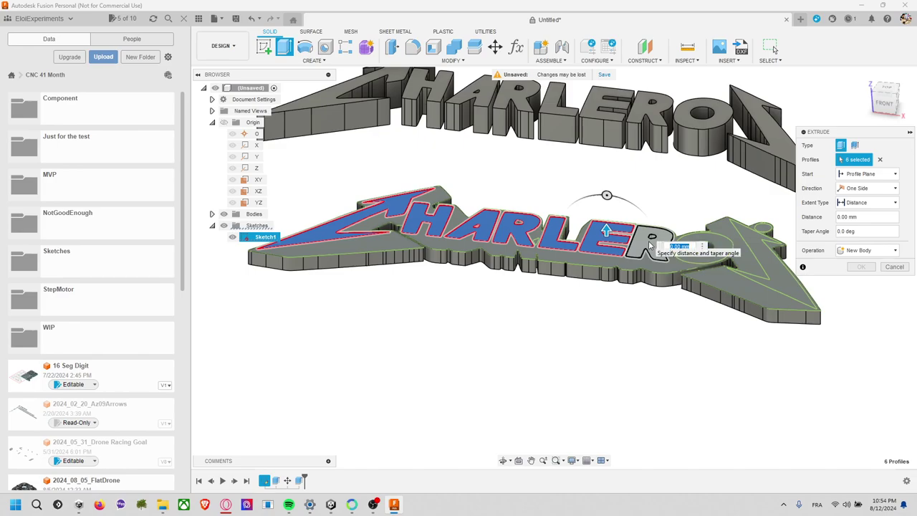
click(725, 247)
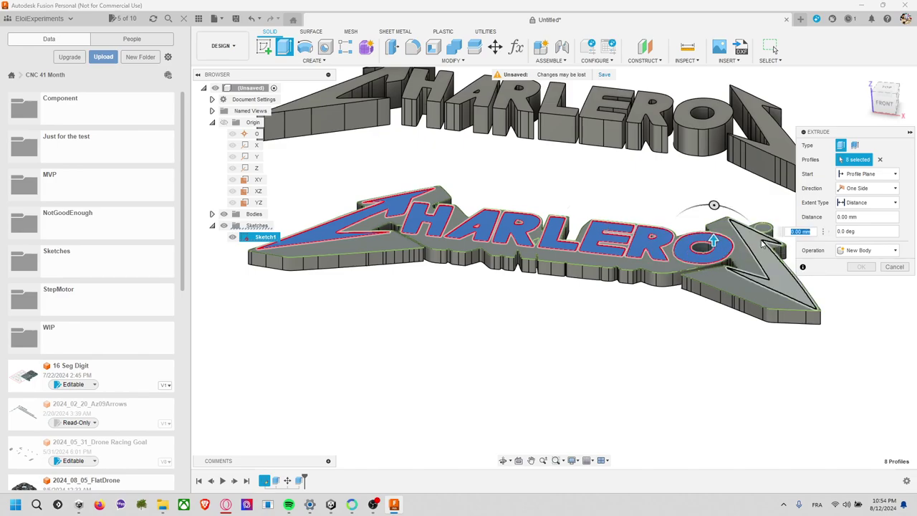
click(766, 232)
click(752, 236)
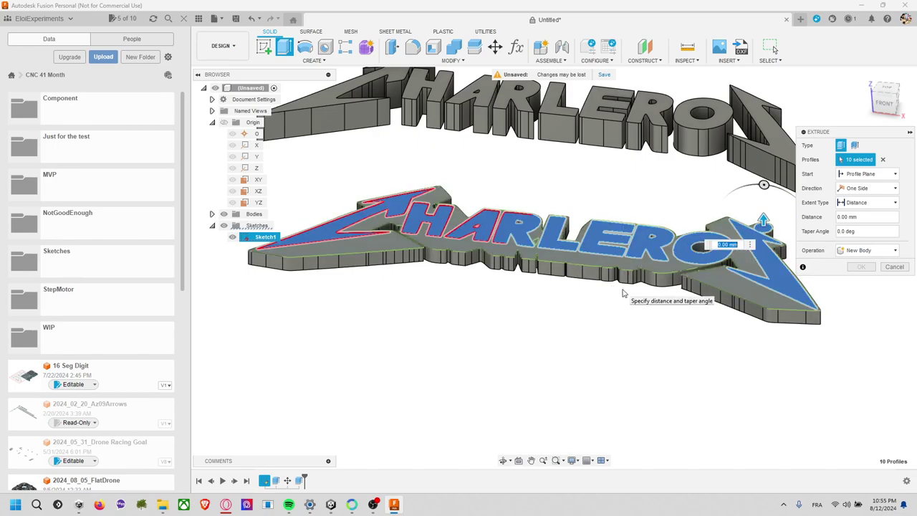
text(1)
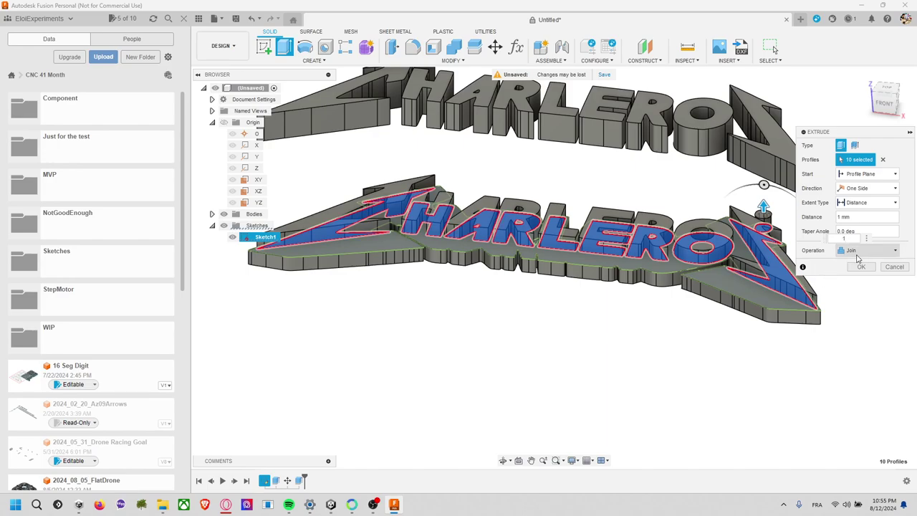
- Confirm the 1 mm joined extrusion and recentre the view on the models
click(861, 266)
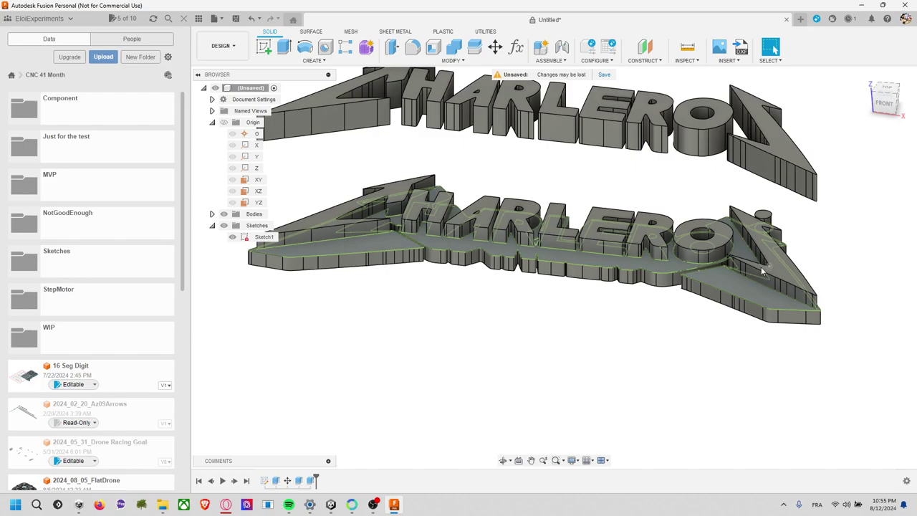
middle_drag(676, 324, 652, 344)
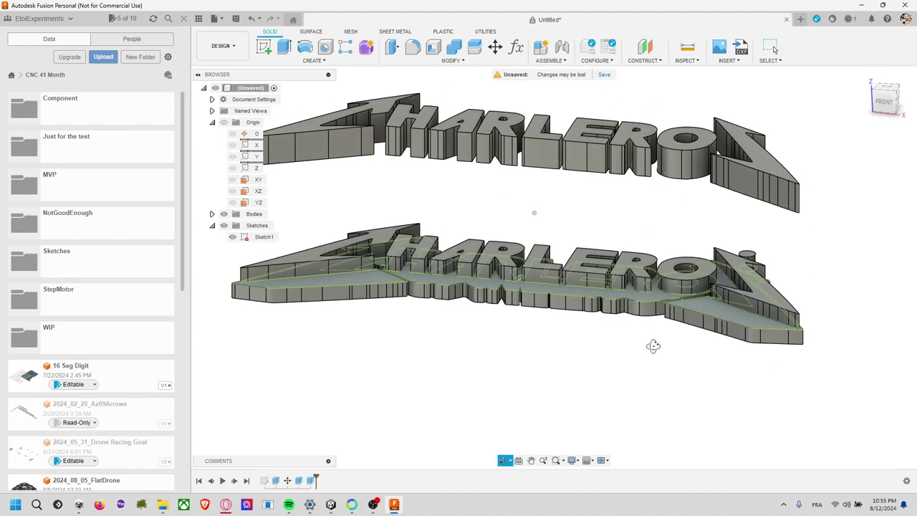
scroll(474, 266, up, 3)
scroll(474, 266, down, 6)
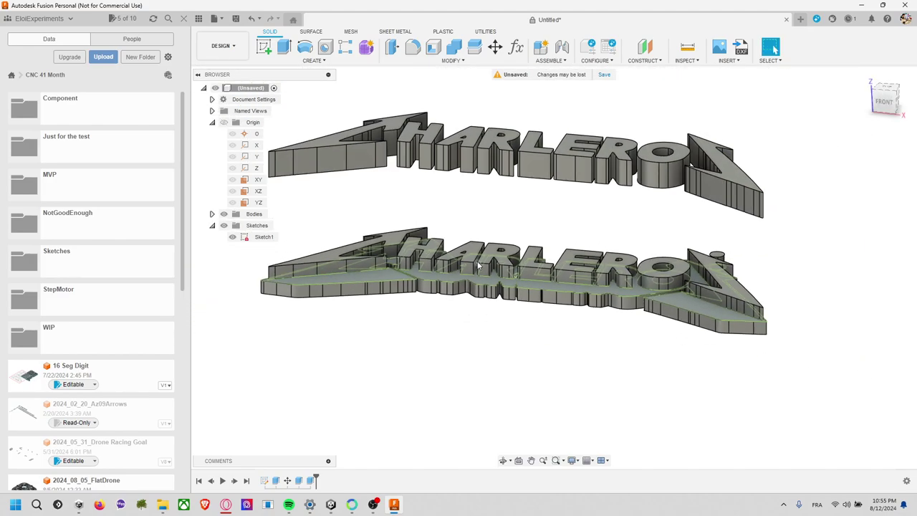
- Move the lower background body up 16 mm and window-select all original sketch profiles
click(495, 47)
click(613, 269)
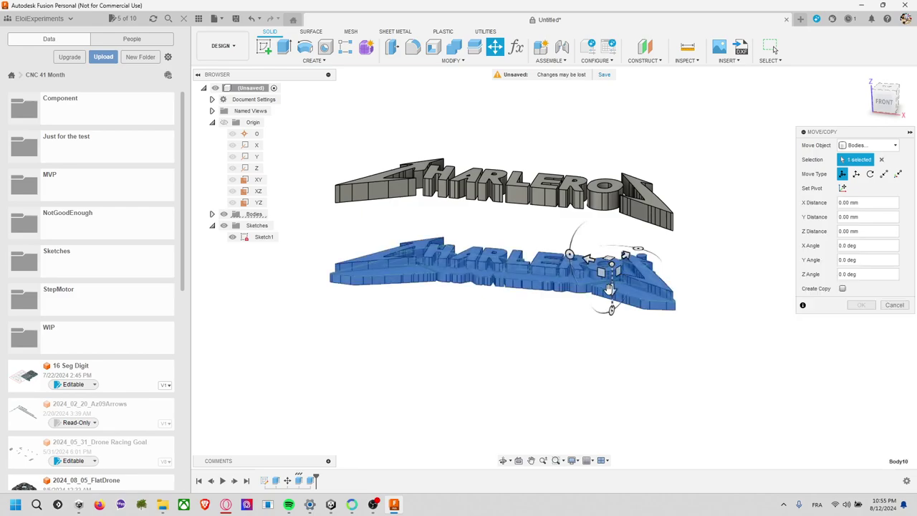
drag(611, 290, 574, 219)
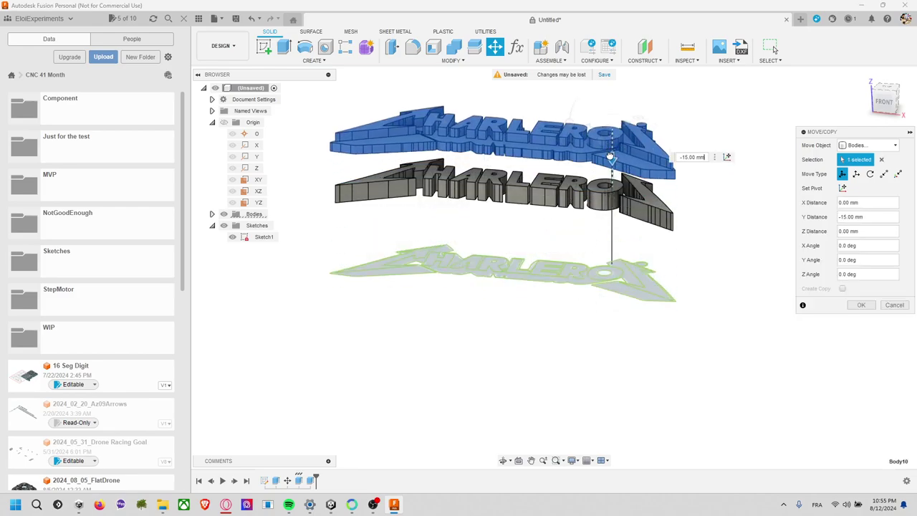
click(857, 305)
drag(314, 236, 725, 363)
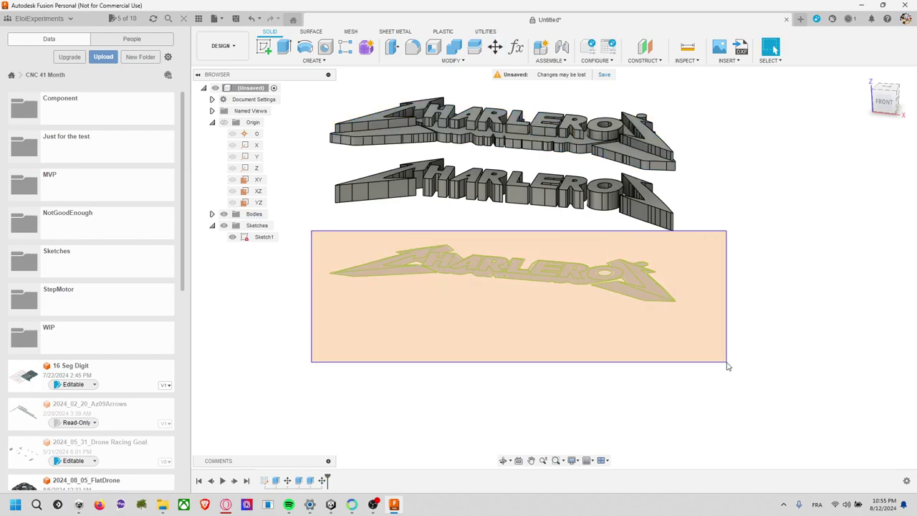
key(e)
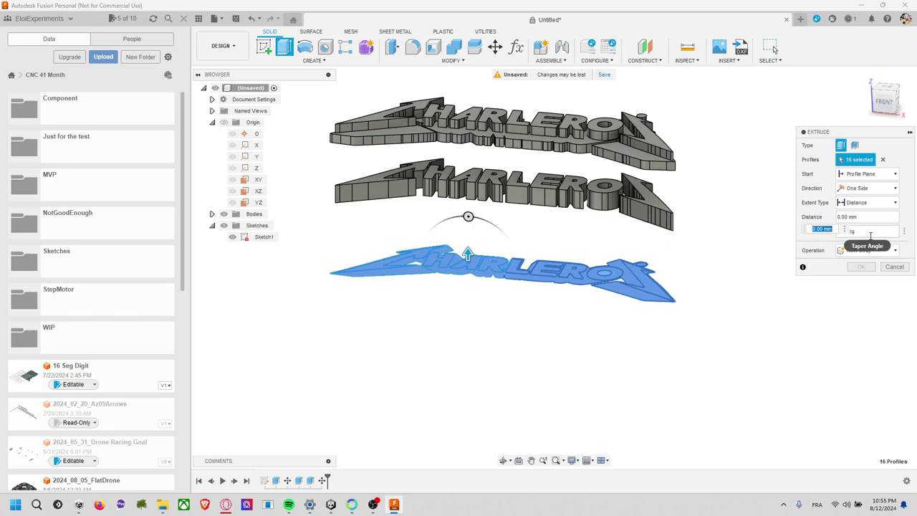
- Set the 16-profile extrusion distance to 1 mm and commit it as a new bottom body
text(1)
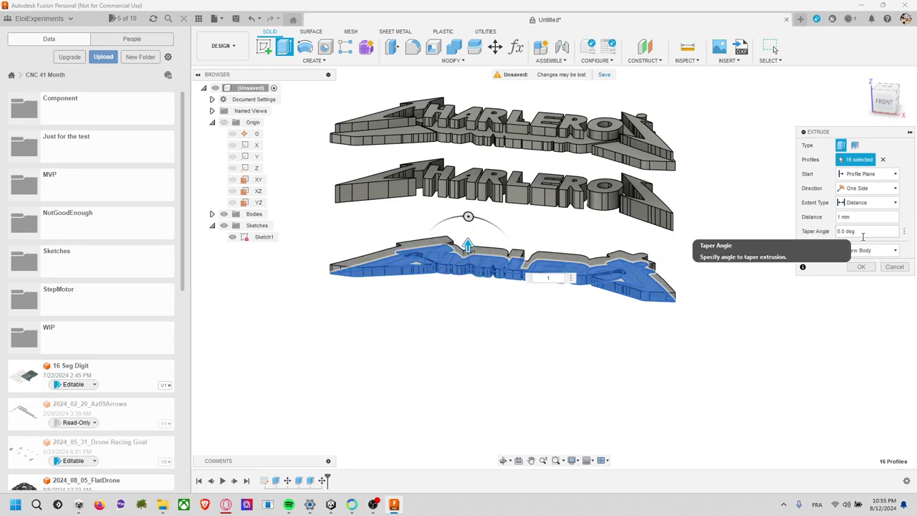
key(Return)
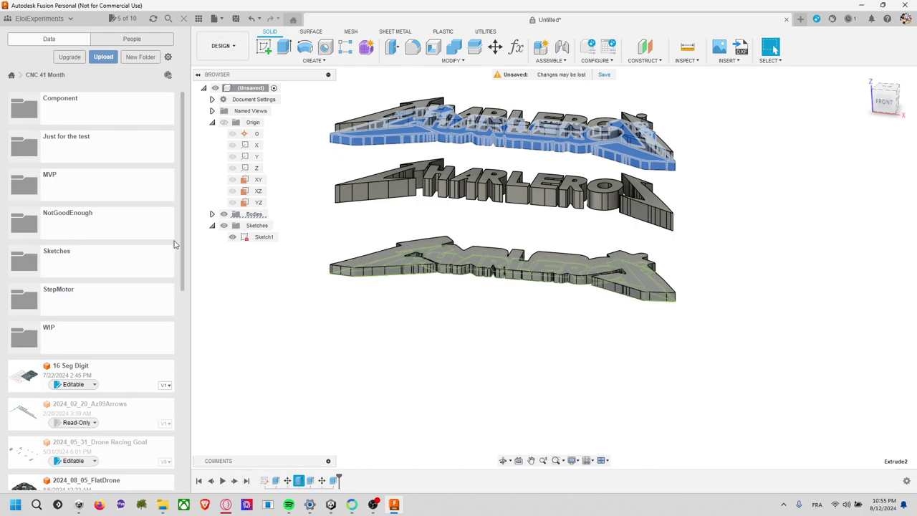
- Open the latest extrusion and the original sketch for editing, then leave both unchanged
right_click(300, 482)
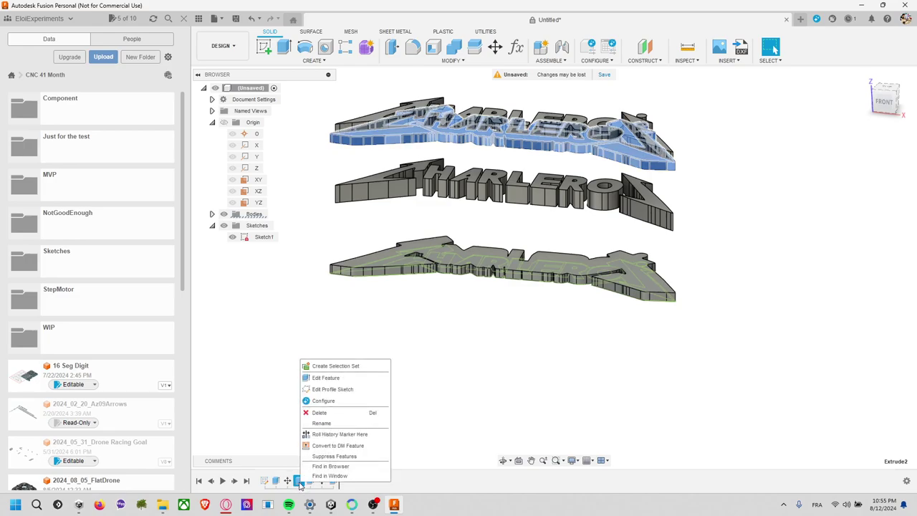
click(326, 378)
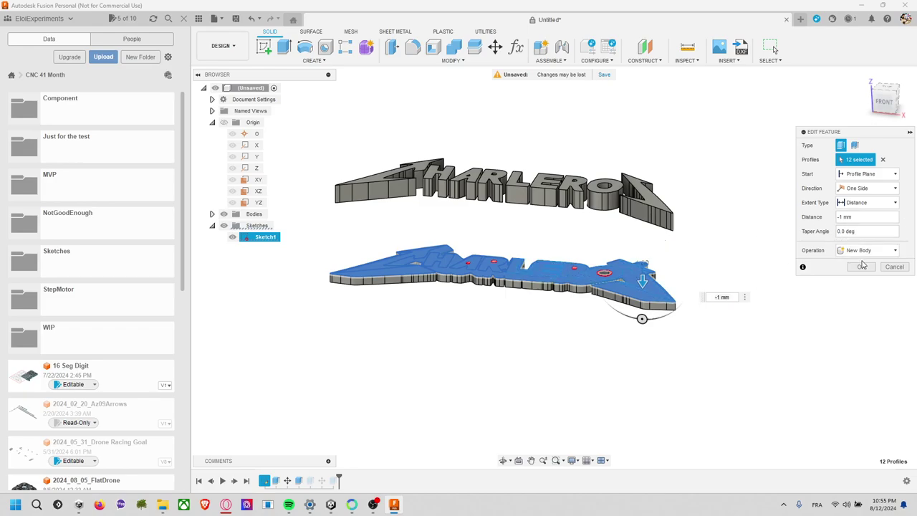
click(893, 267)
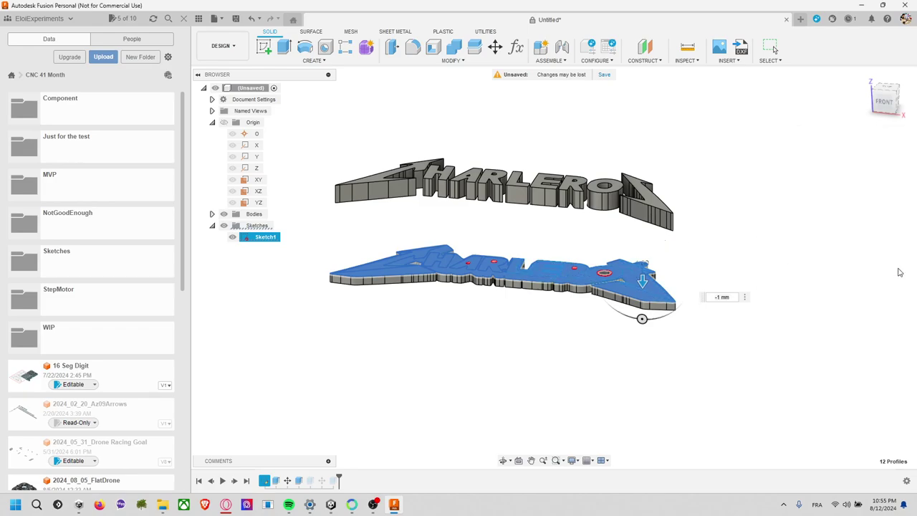
right_click(276, 481)
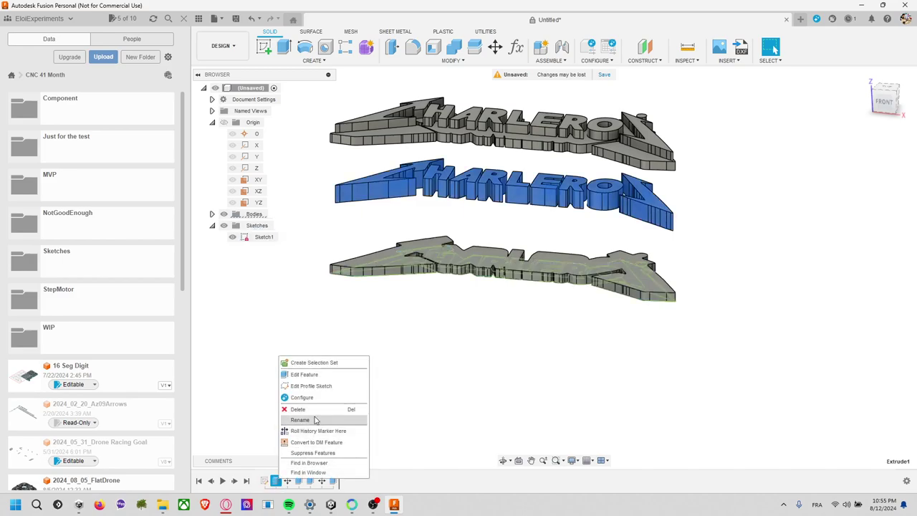
key(Escape)
double_click(454, 308)
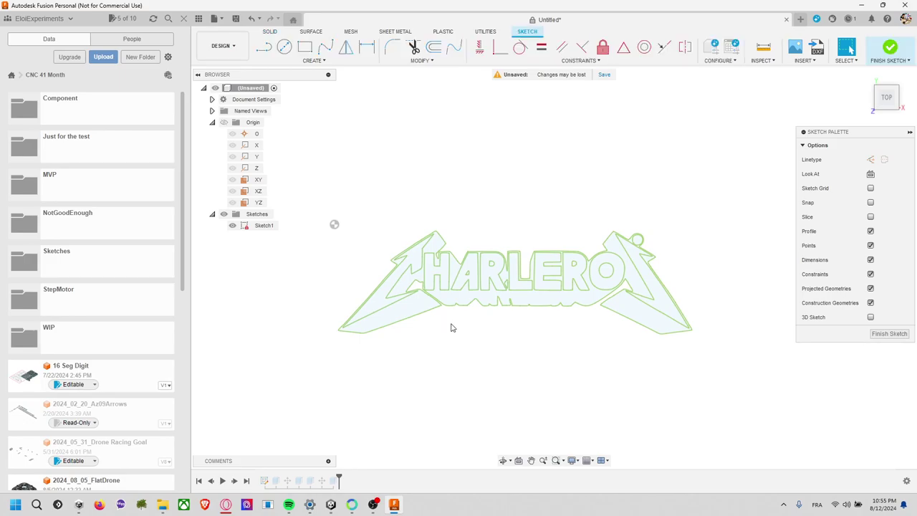
click(889, 333)
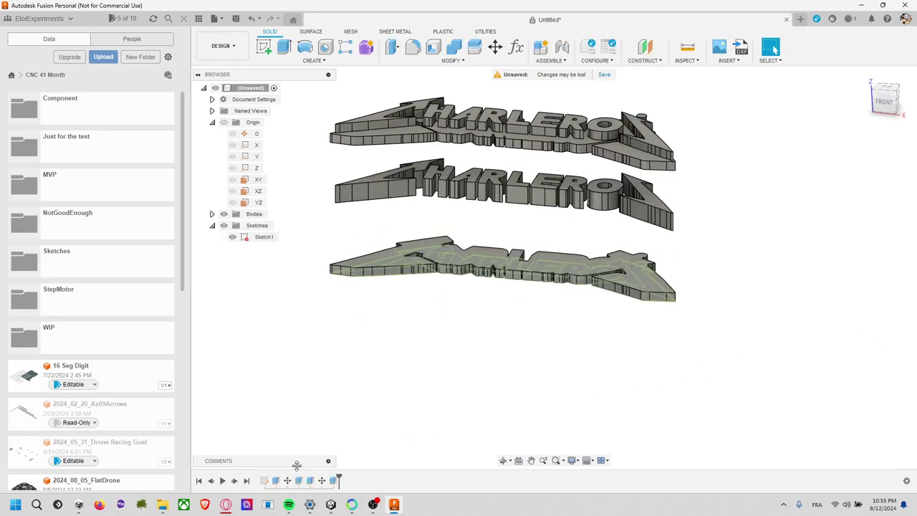
- Edit Extrude1 and change the letter body's distance from 2 mm to 1 mm
right_click(276, 482)
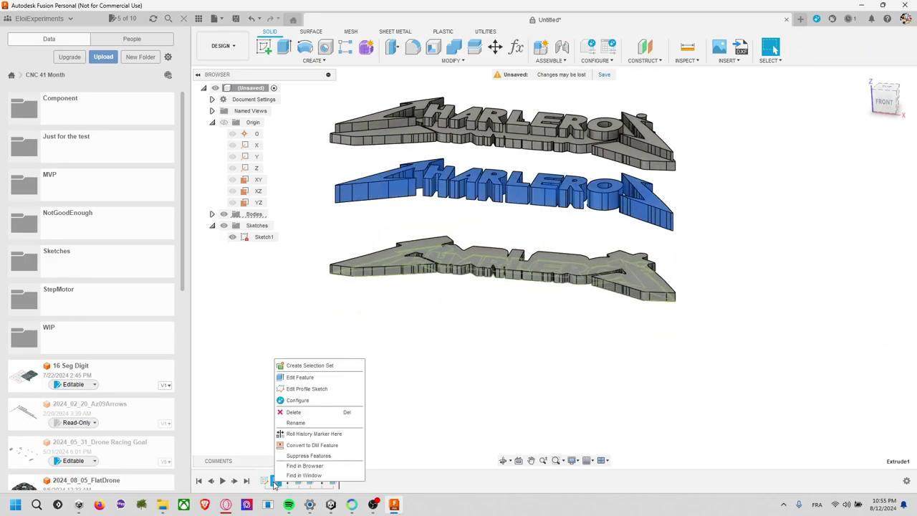
click(299, 377)
click(851, 229)
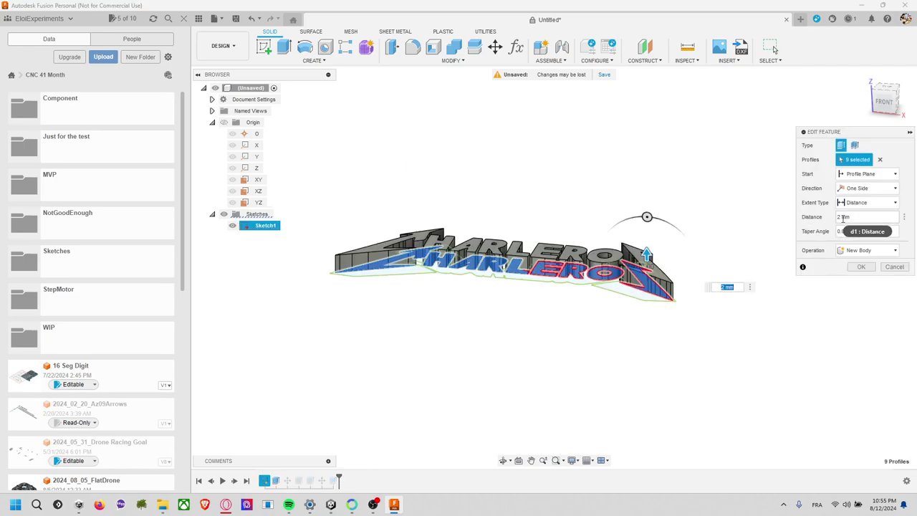
click(836, 217)
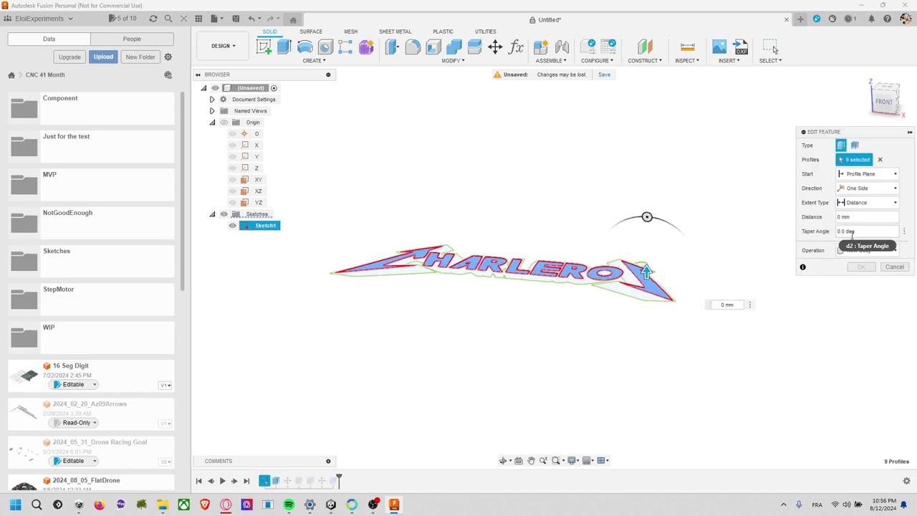
key(BackSpace)
text(1)
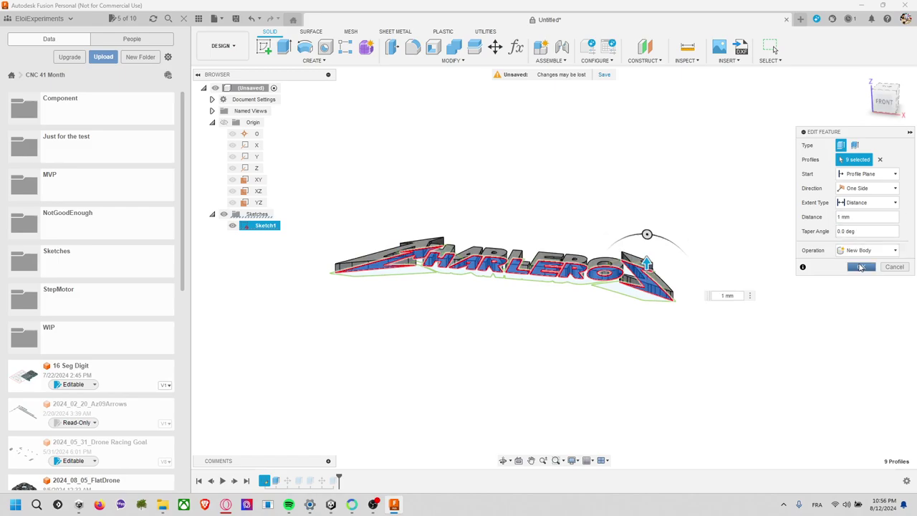
key(Return)
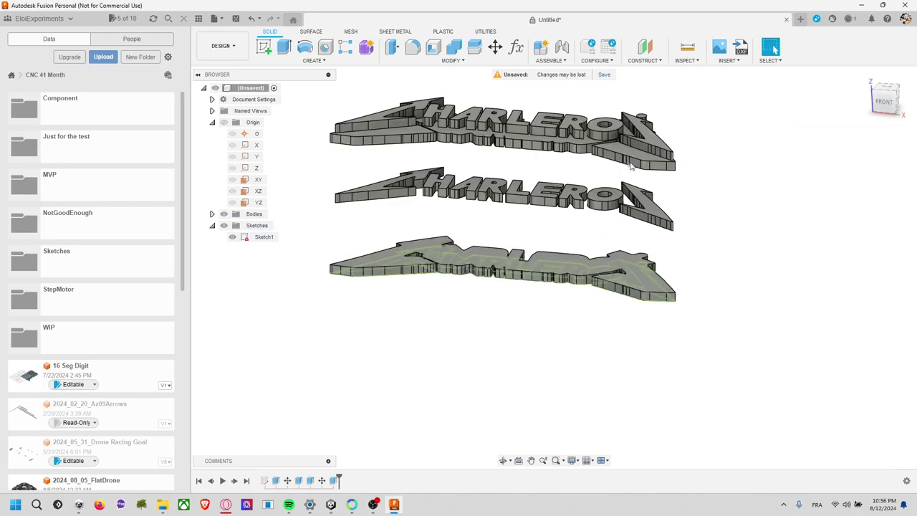
middle_drag(708, 206, 702, 235)
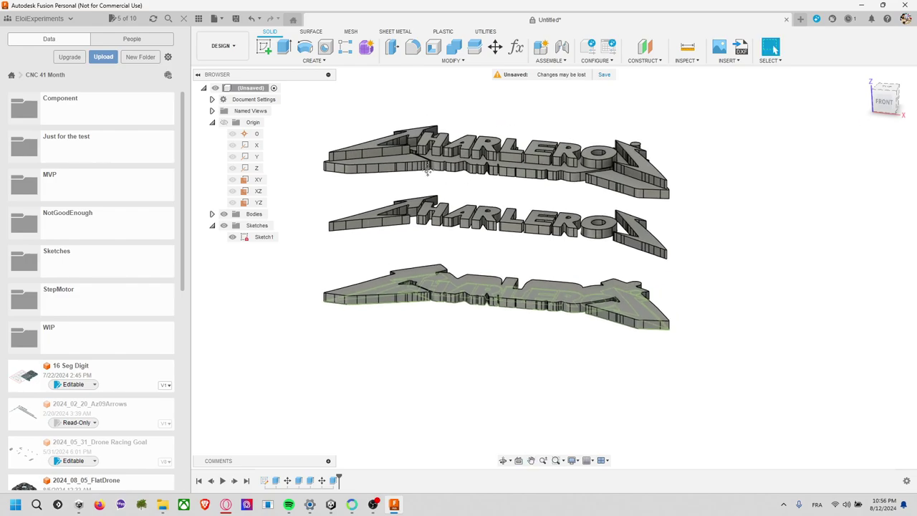
- Create and finish an empty Sketch2, then open and close Scripts and Add-Ins
middle_drag(426, 173, 429, 195)
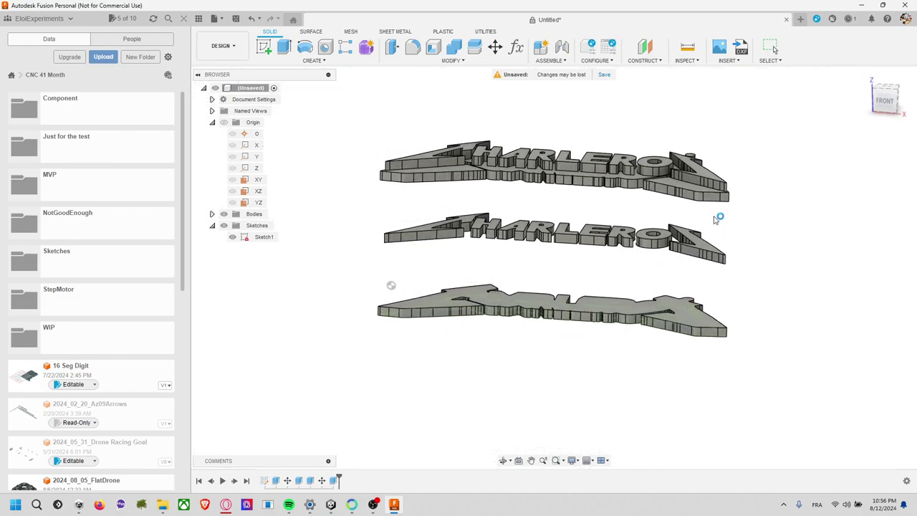
click(716, 215)
shift+middle_drag(606, 203, 720, 199)
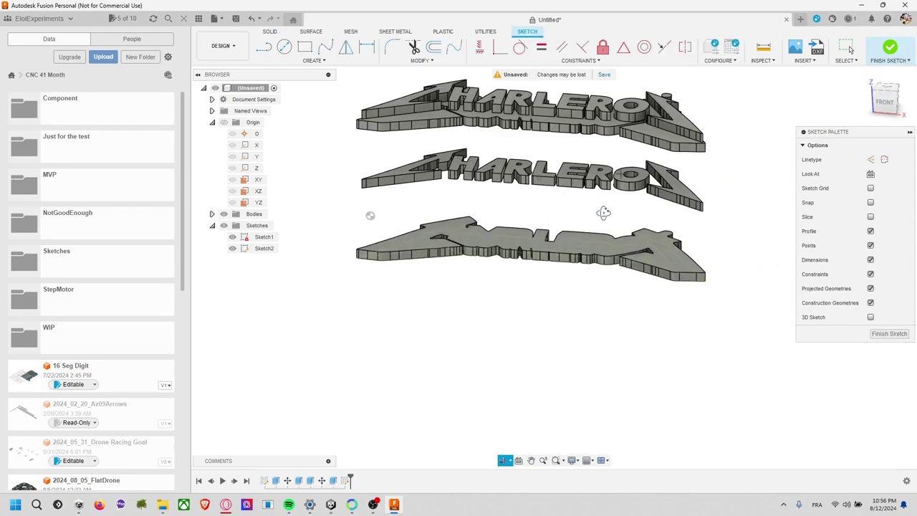
key(l)
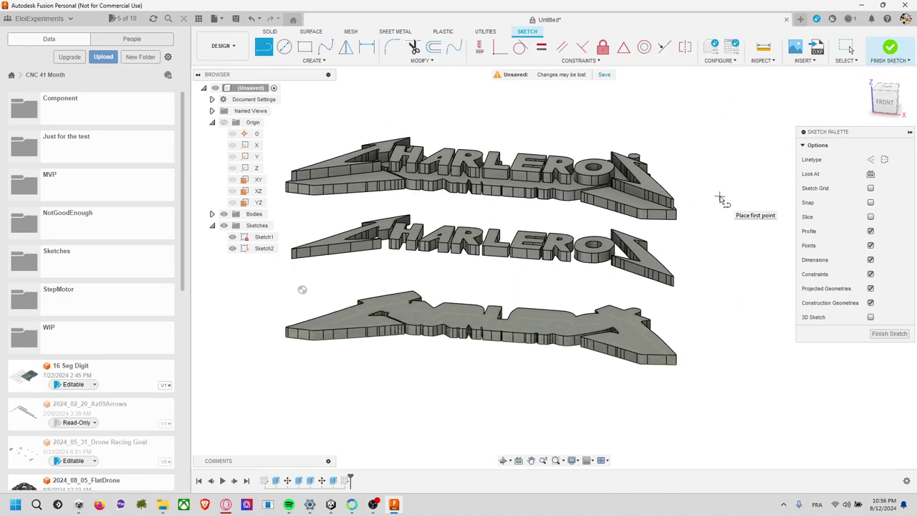
click(890, 47)
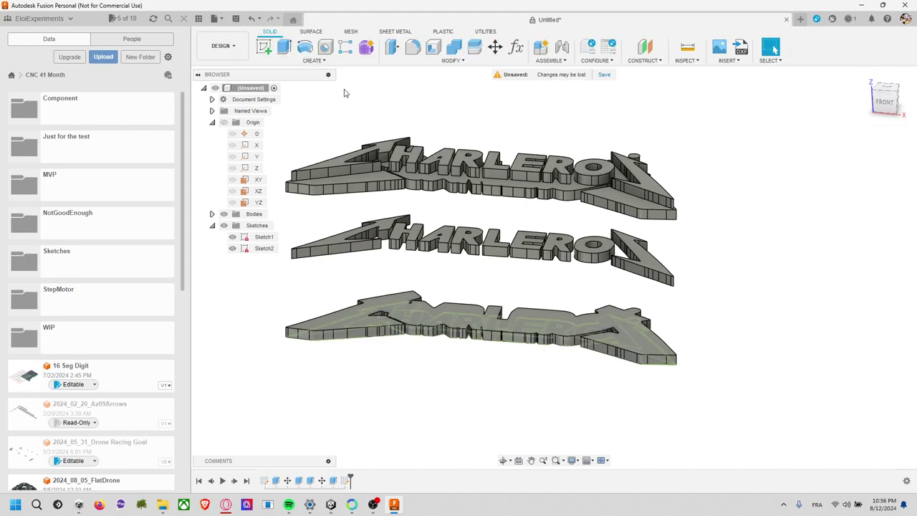
key(shift+s)
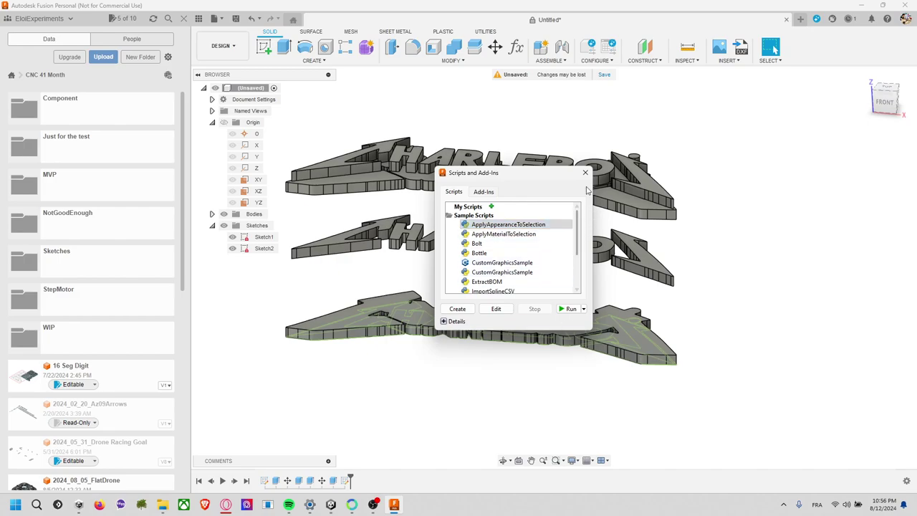
click(584, 173)
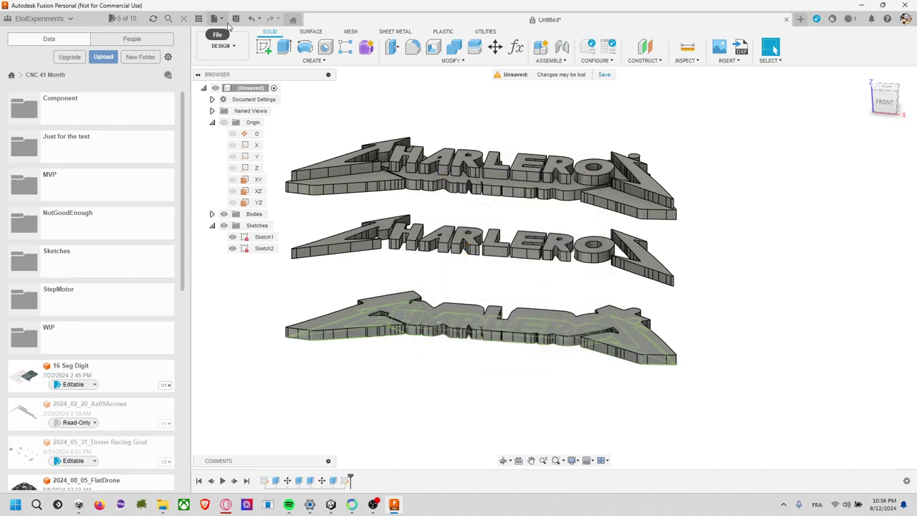
- Save the design as 2024_08_12_ZCharleroiZlogo in the CNC 41 Month project, creating version v1
key(ctrl+s)
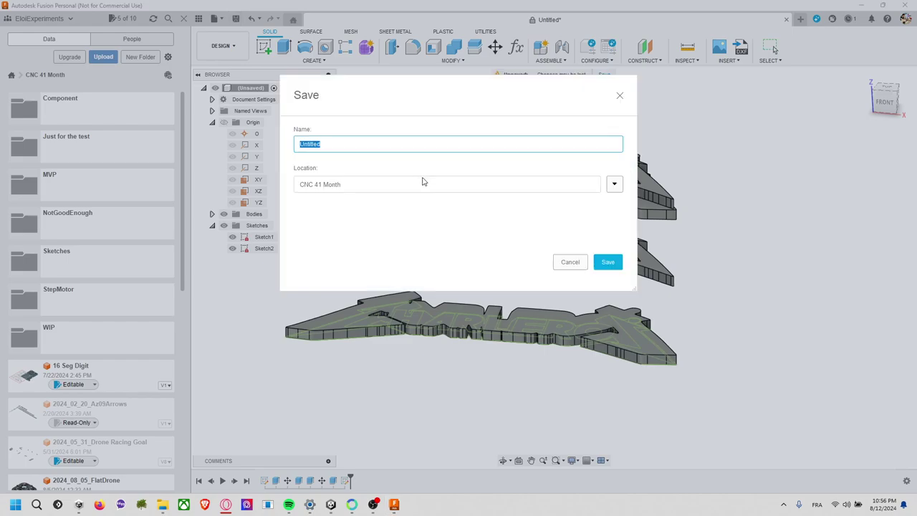
text(2024_08_12_ZCharleloiZlogo)
click(607, 262)
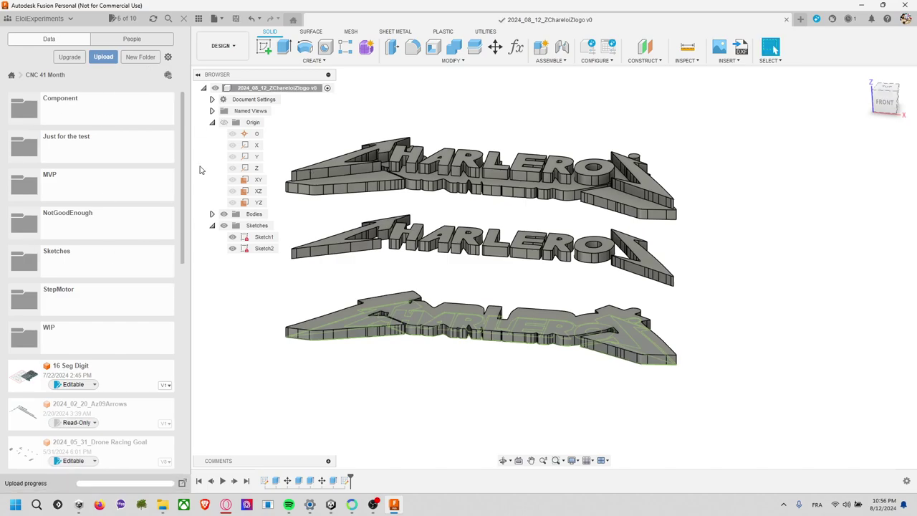
middle_drag(421, 205, 452, 217)
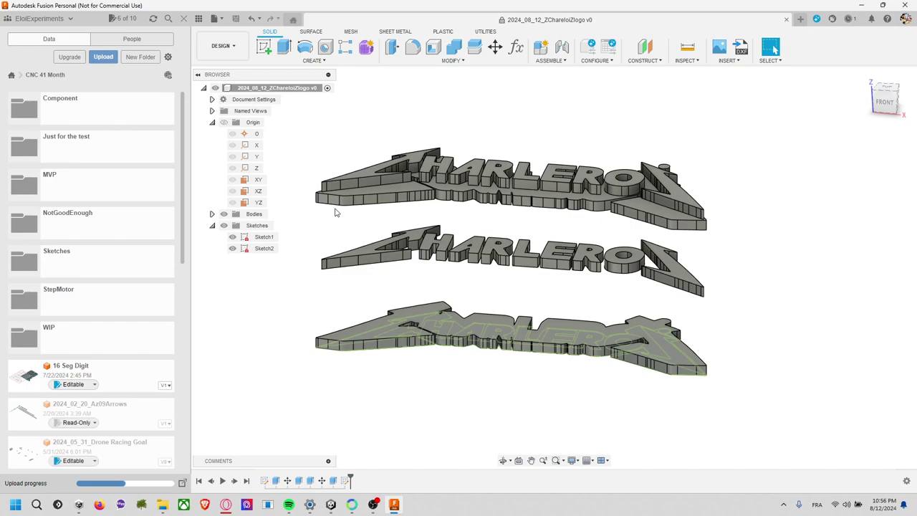
- Select and then deselect the eleven bodies in the browser, and open File > Export for the design
click(222, 19)
click(444, 107)
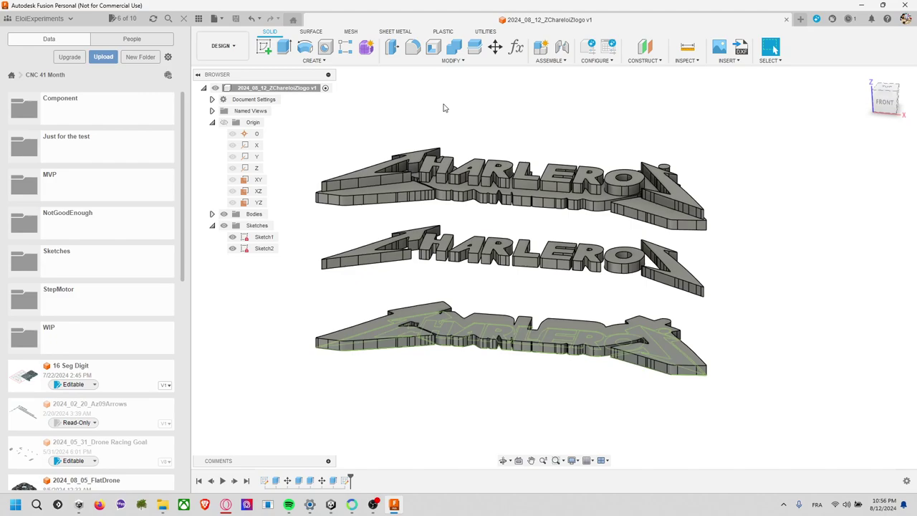
click(212, 213)
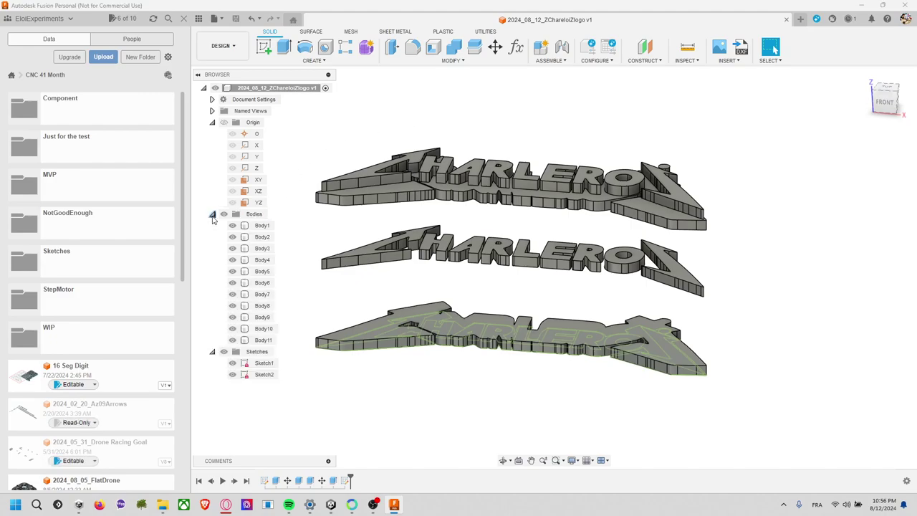
click(258, 226)
shift+click(263, 339)
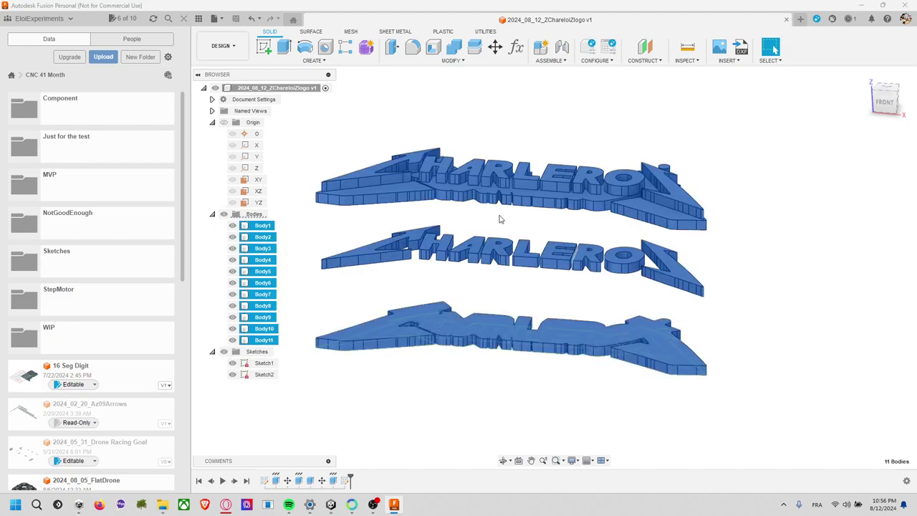
right_click(263, 226)
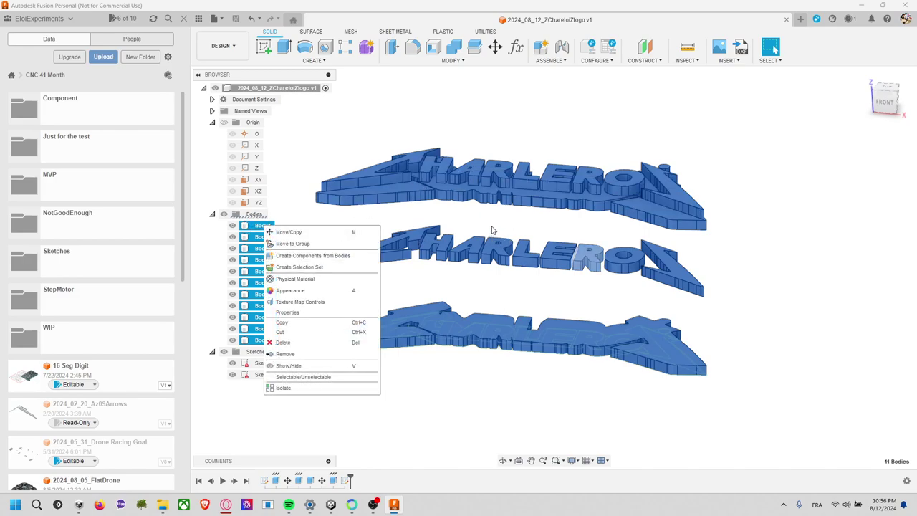
key(Escape)
click(450, 132)
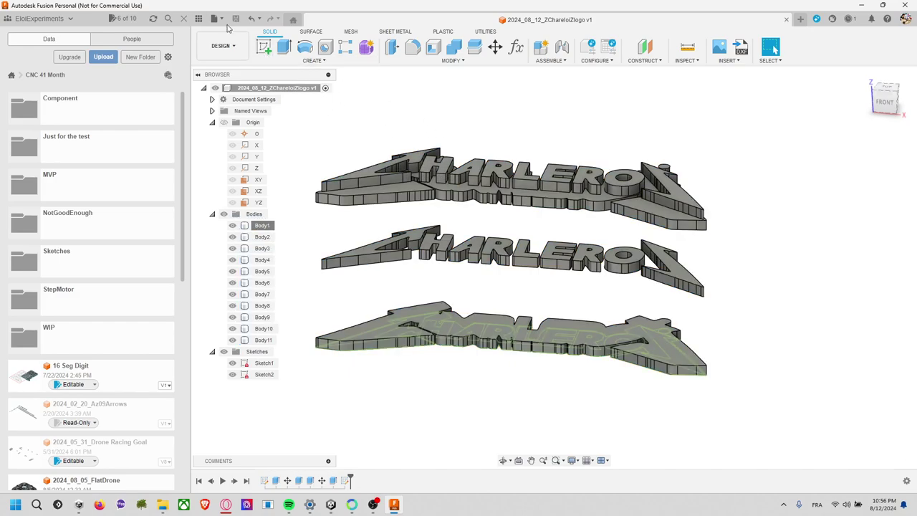
click(215, 18)
click(242, 136)
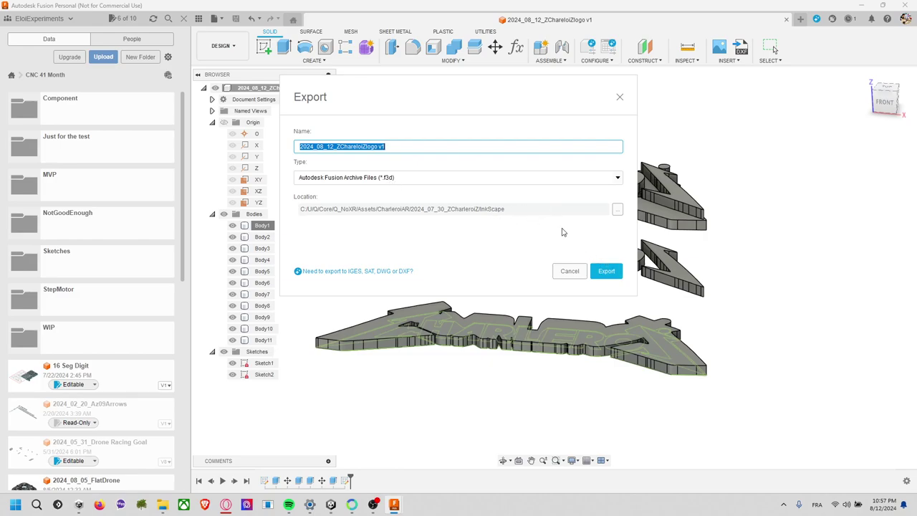
- Export the design as a Fusion .f3d archive, then again as an FBX Files (*.fbx) export
click(606, 271)
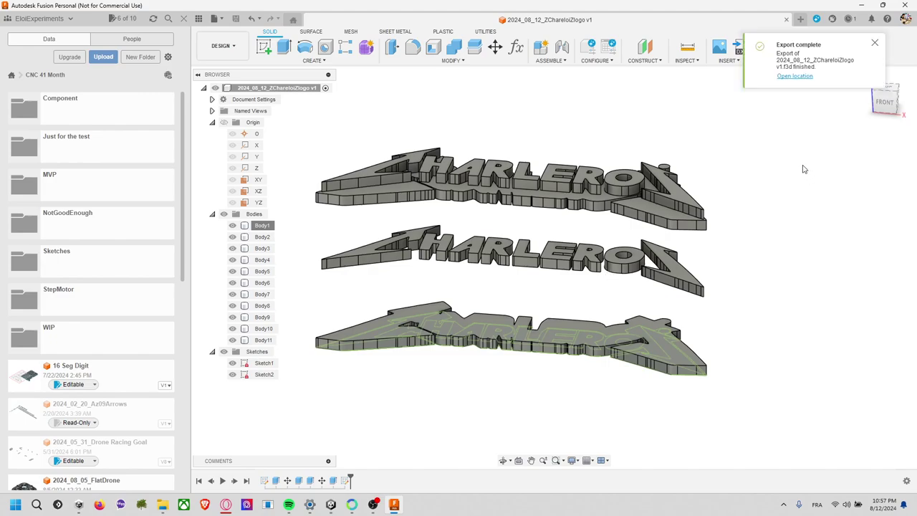
click(214, 19)
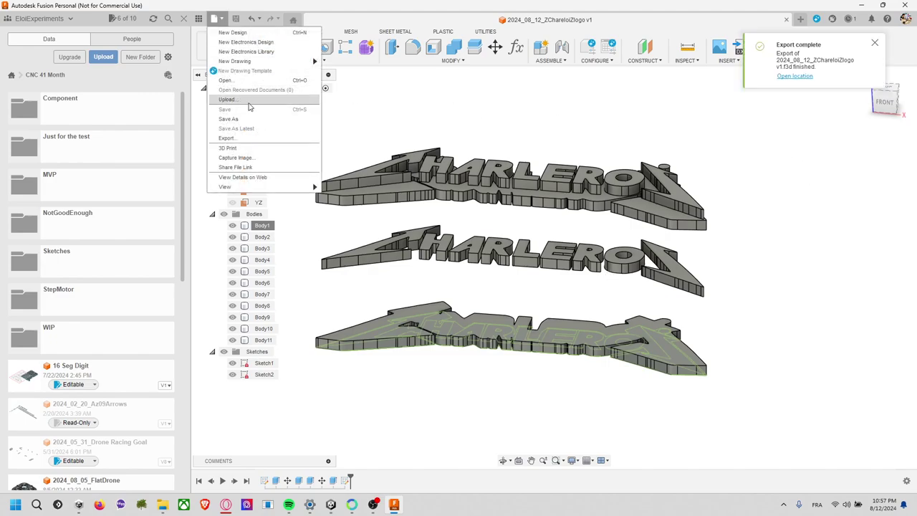
click(263, 138)
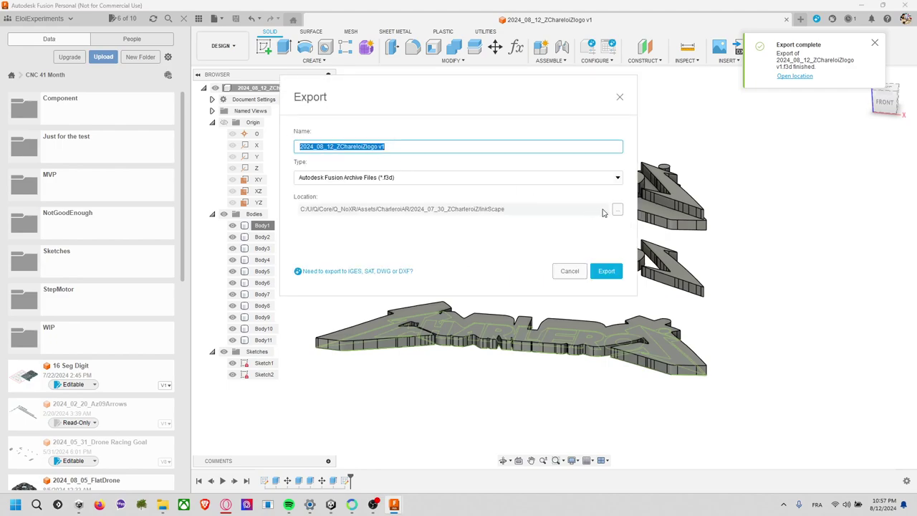
click(541, 179)
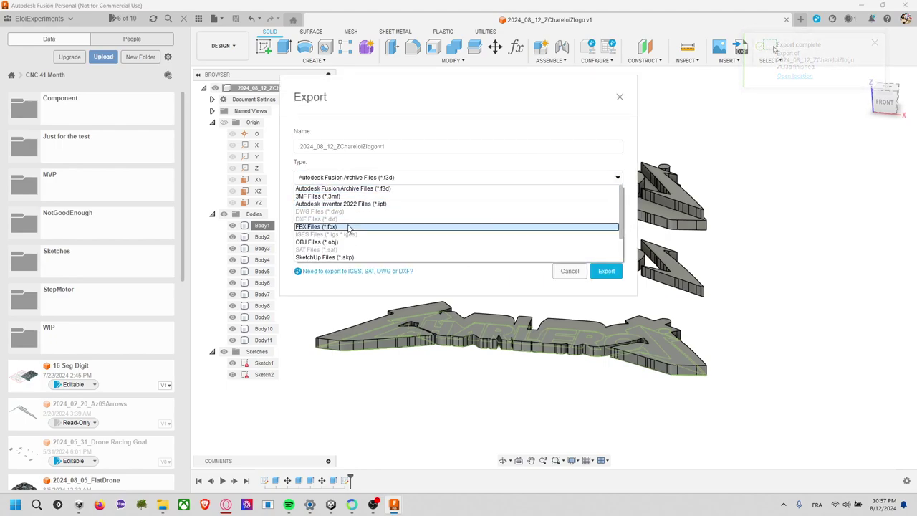
click(348, 227)
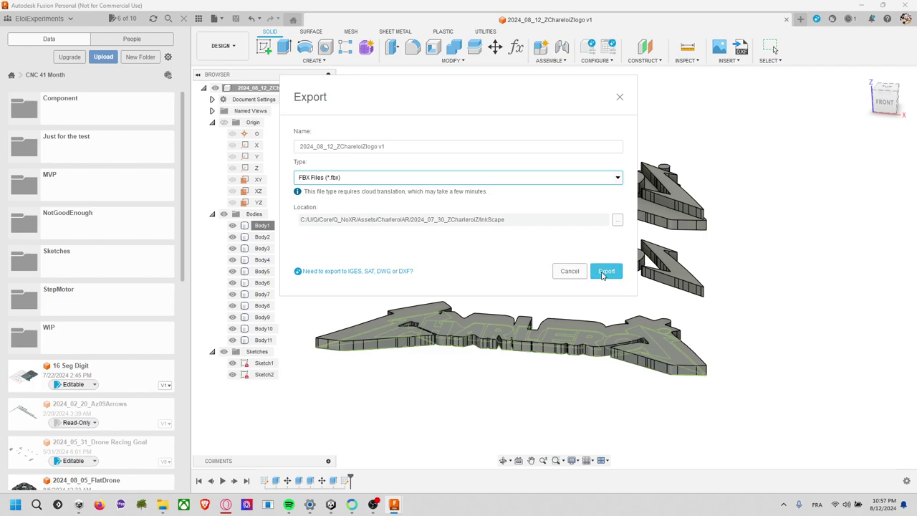
click(605, 272)
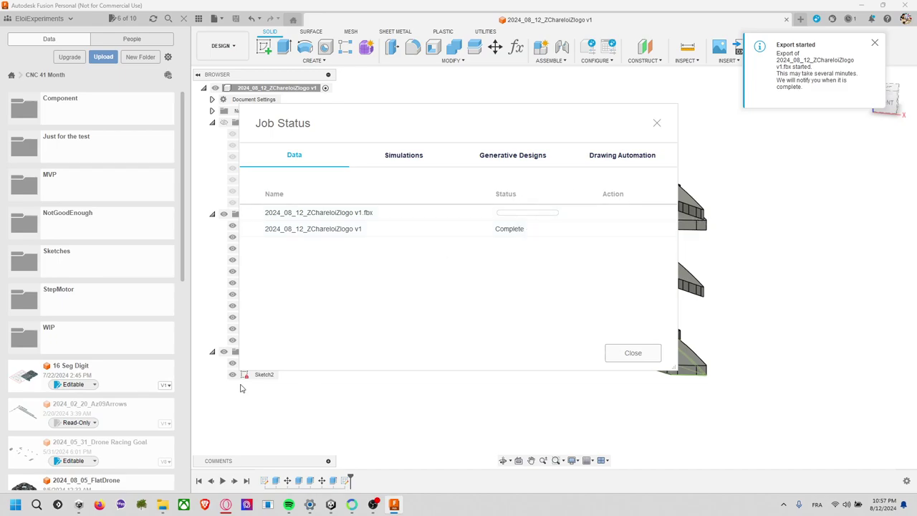
- Launch Blender 4.1 from the Windows Start search using 'blen'
click(17, 504)
text(blen)
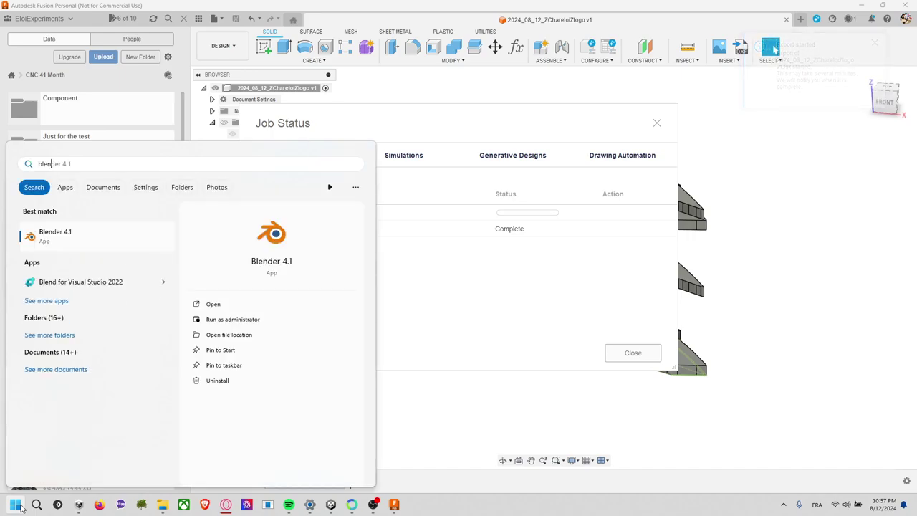
key(Return)
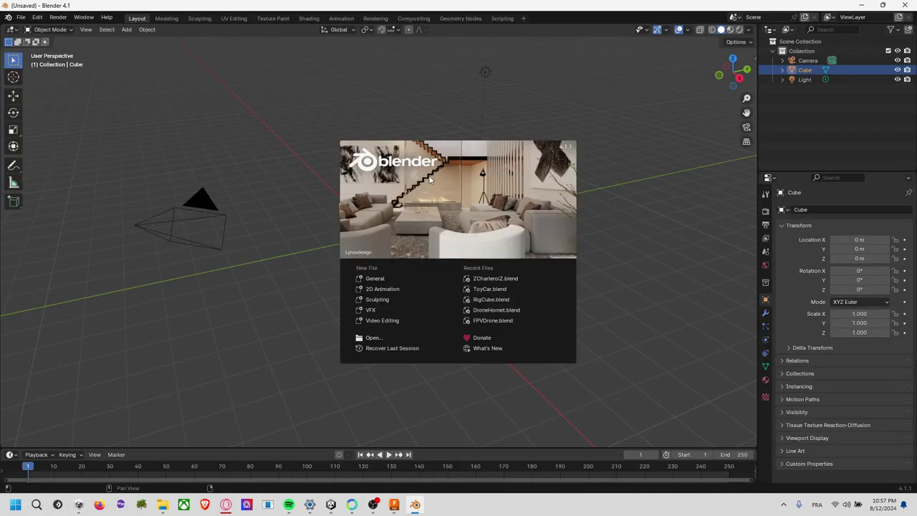
- Dismiss the splash screen and delete the default camera, cube and light
click(351, 130)
key(a)
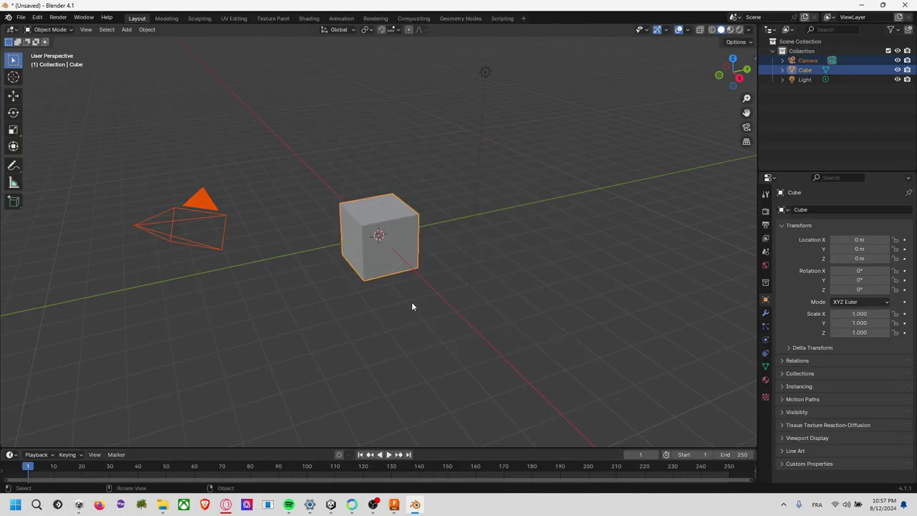
key(Delete)
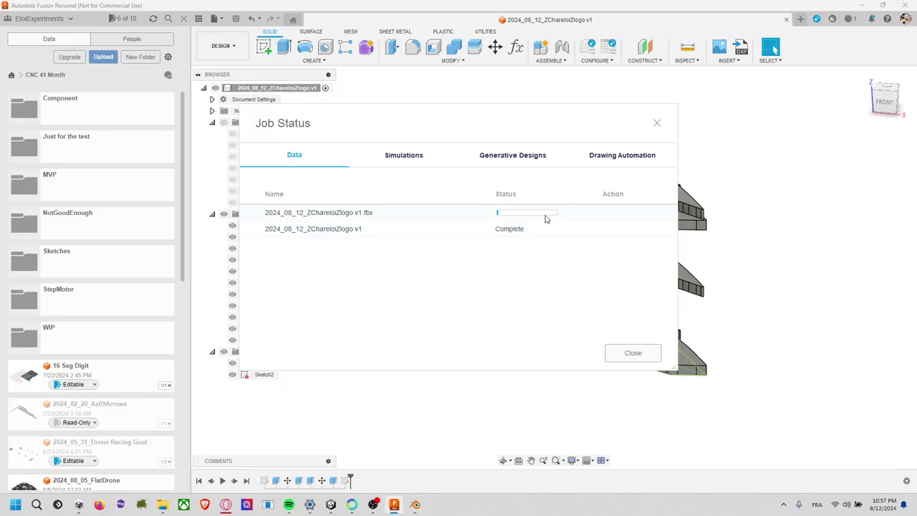
- Switch the empty Blender viewport to a top-down orthographic view
key(alt+Tab)
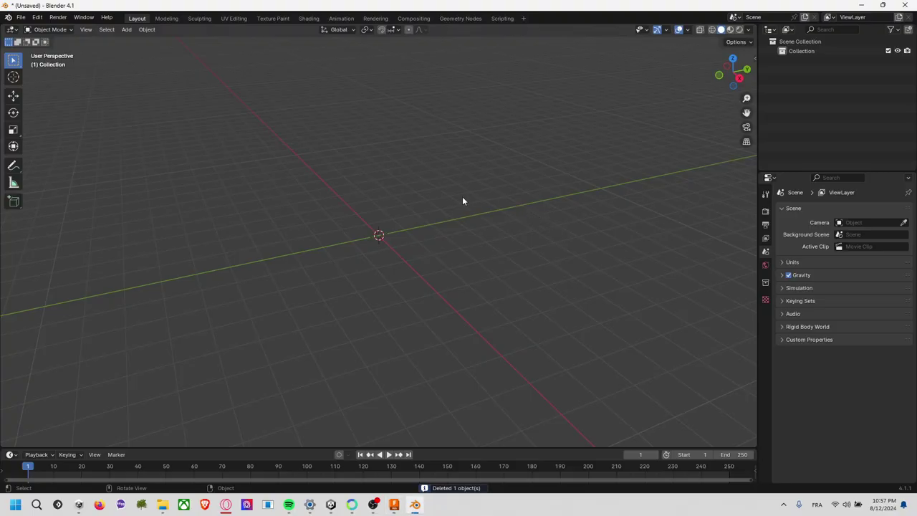
mouse_move(462, 201)
middle_down()
mouse_move(438, 198)
mouse_move(424, 175)
mouse_move(530, 142)
middle_up()
right_click(440, 190)
click(735, 62)
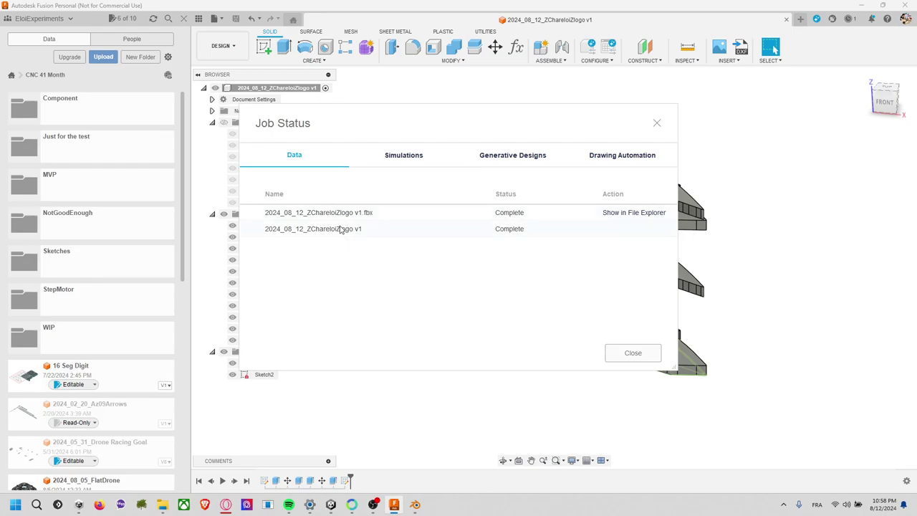
- Locate the 892 KB logo FBX in the InkScape folder, preview it, and copy the folder path
click(620, 213)
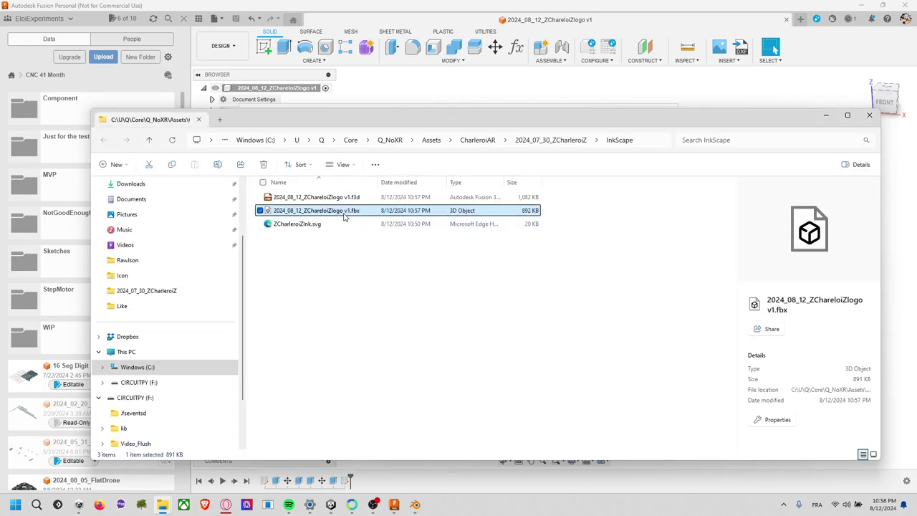
key(F2)
key(Return)
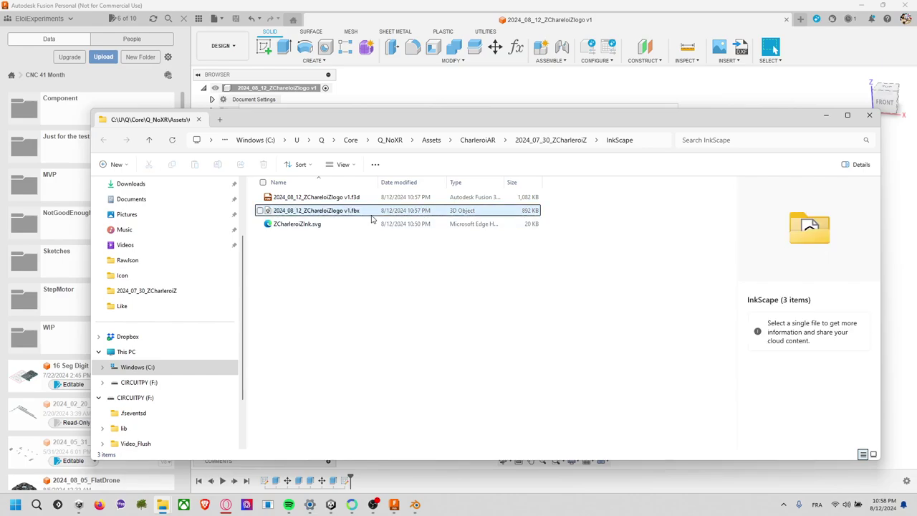
key(Return)
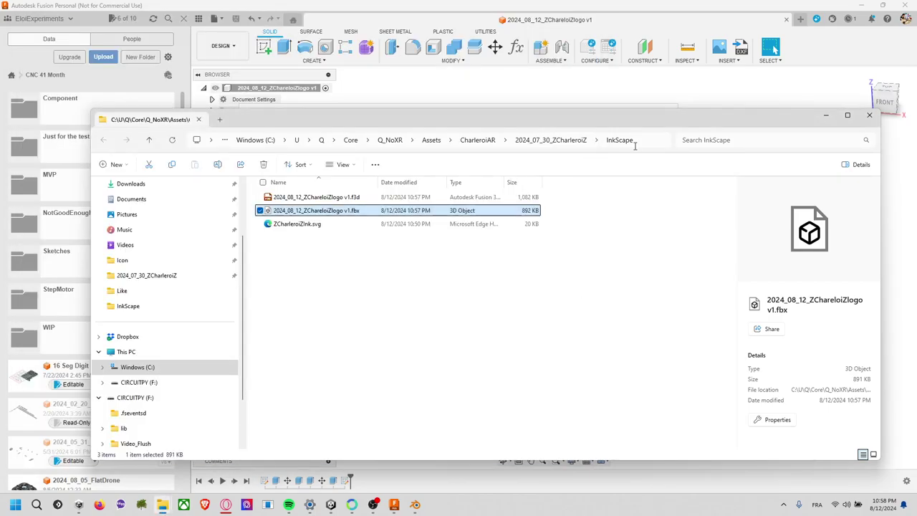
click(643, 143)
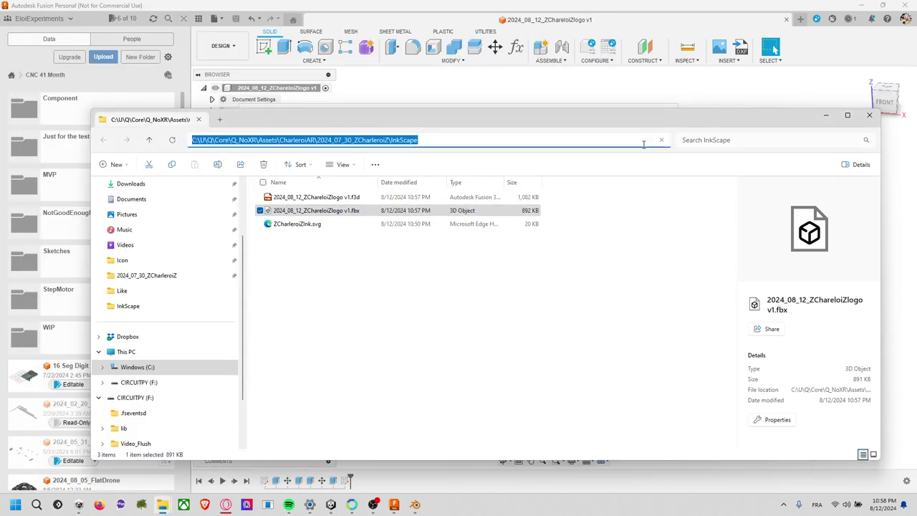
- Bring Blender back to the front and show its list of import formats
key(alt+Tab)
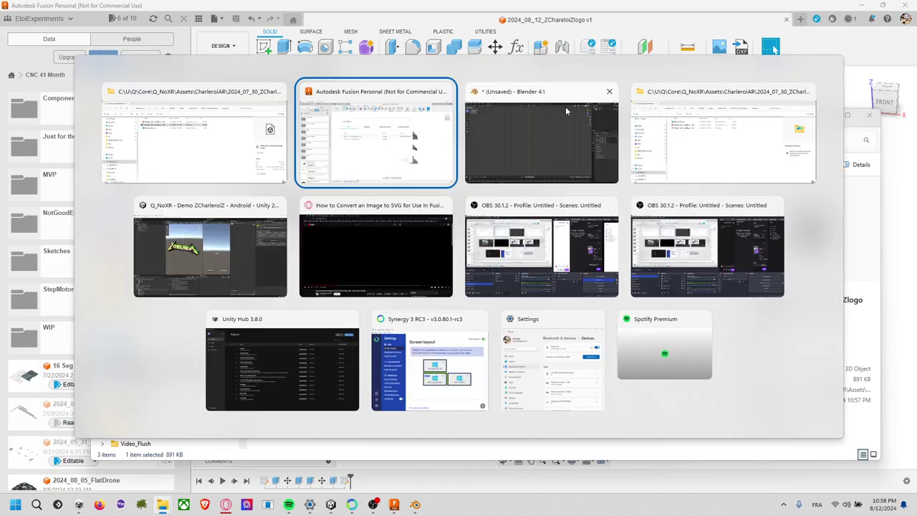
click(565, 106)
click(21, 18)
mouse_move(37, 153)
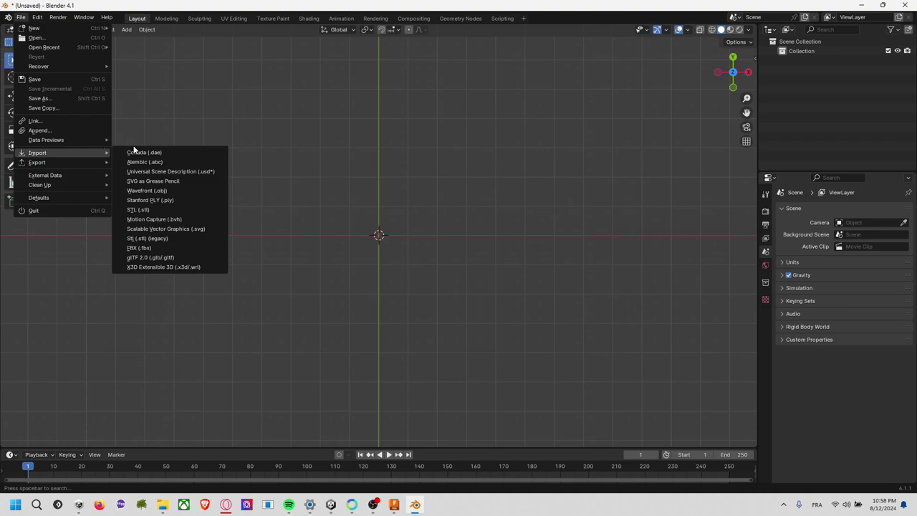
- Import the logo FBX from the pasted InkScape folder path
click(164, 247)
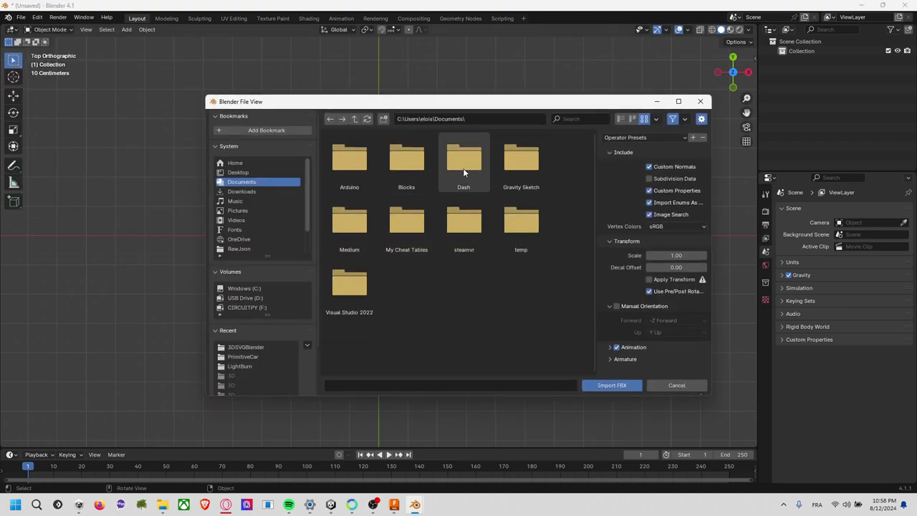
click(492, 119)
key(ctrl+v)
key(Return)
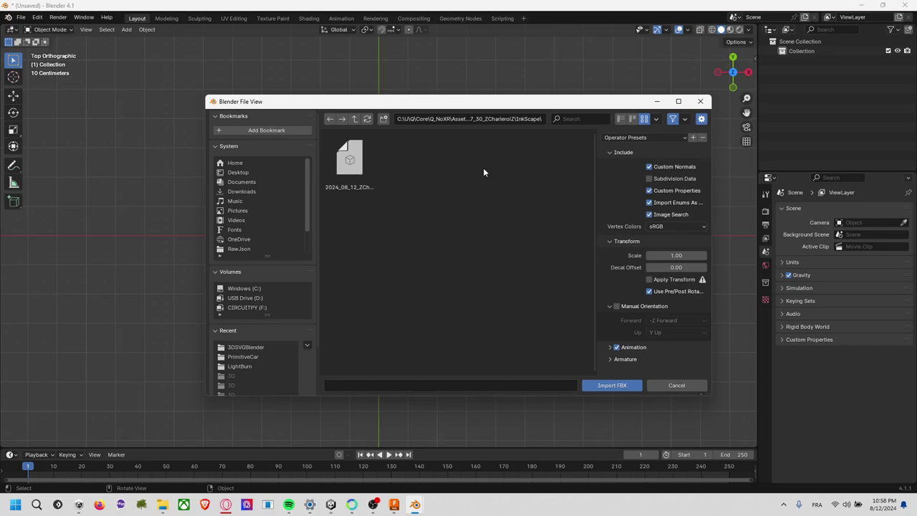
click(369, 172)
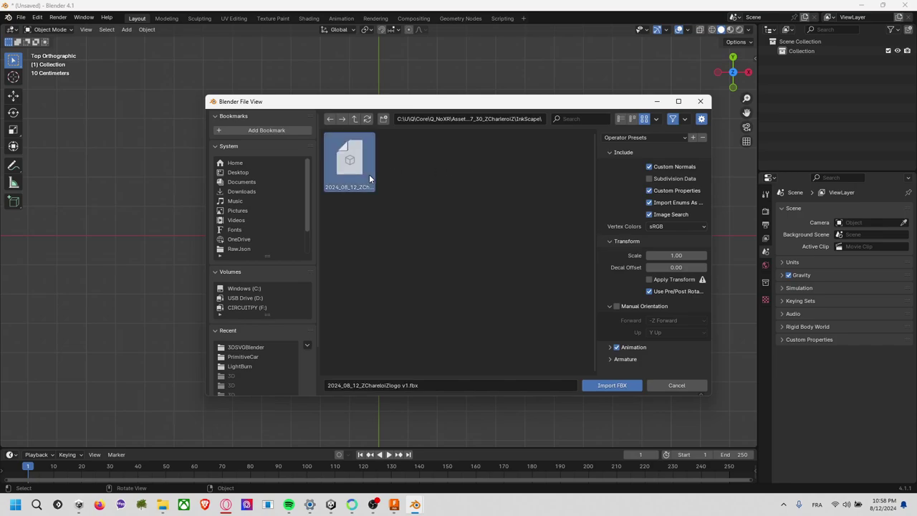
click(611, 385)
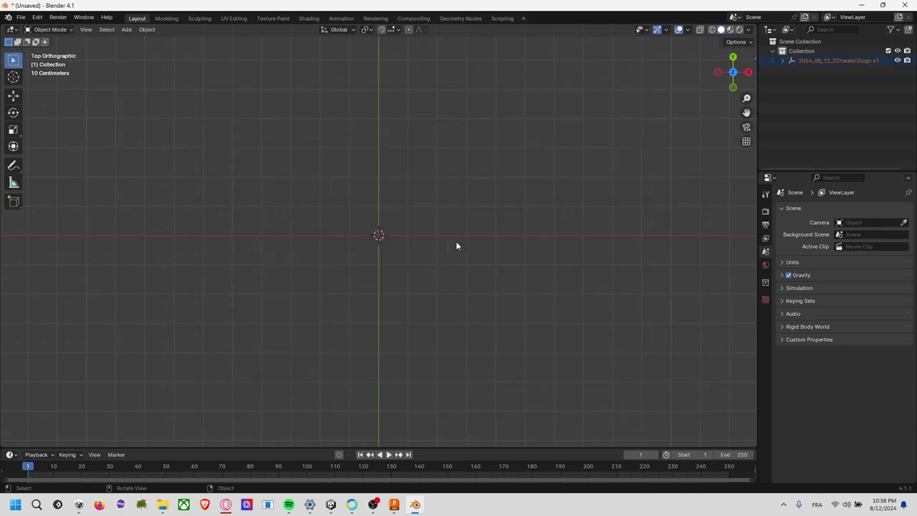
- Expand the imported logo collection in the outliner, select all bodies and view them in perspective
click(781, 60)
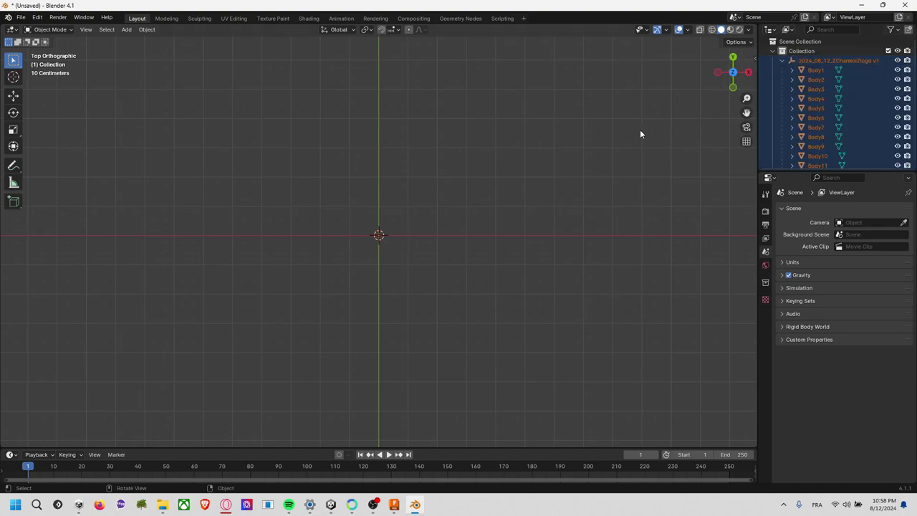
scroll(596, 143, down, 5)
scroll(596, 143, down, 5)
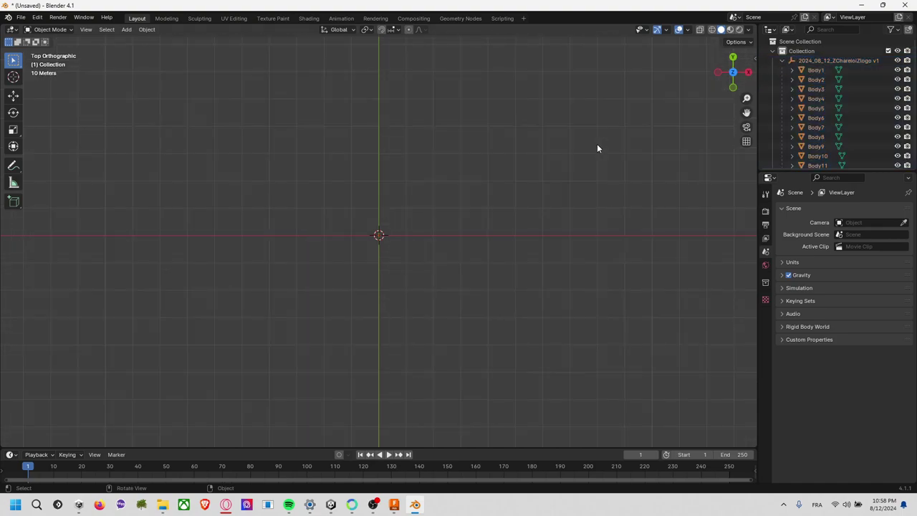
click(791, 98)
key(a)
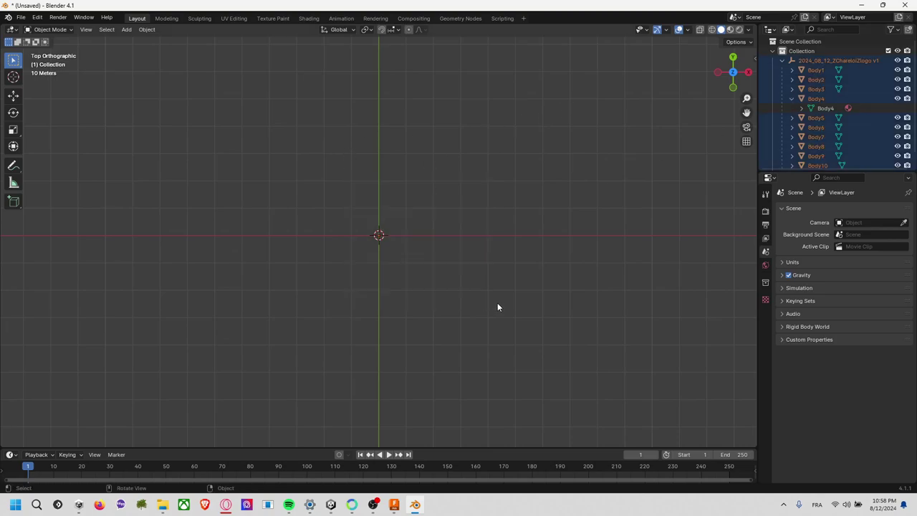
scroll(429, 239, up, 3)
scroll(401, 232, up, 3)
scroll(399, 232, up, 2)
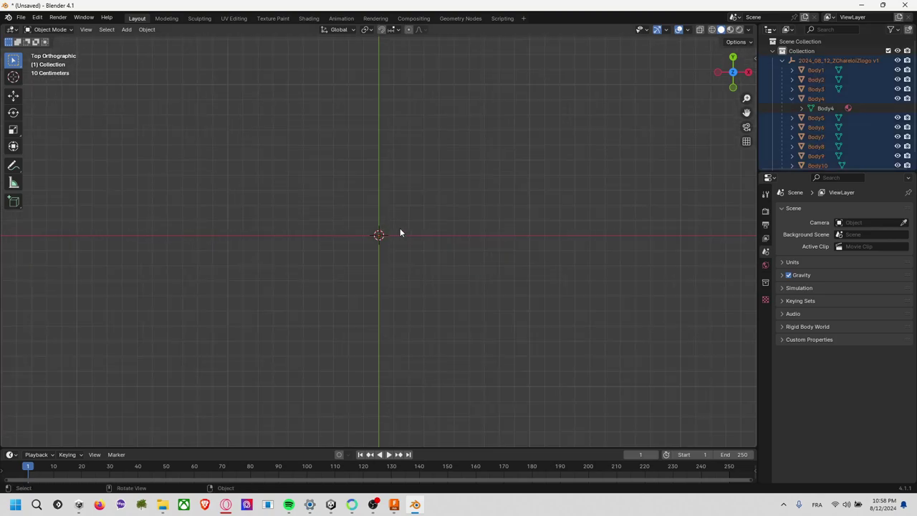
scroll(400, 228, up, 5)
scroll(400, 228, up, 3)
mouse_move(426, 225)
middle_down()
mouse_move(499, 158)
mouse_move(566, 57)
mouse_move(539, 93)
mouse_move(570, 150)
mouse_move(423, 71)
mouse_move(441, 49)
mouse_move(434, 101)
mouse_move(422, 103)
mouse_move(410, 138)
mouse_move(120, 109)
middle_up()
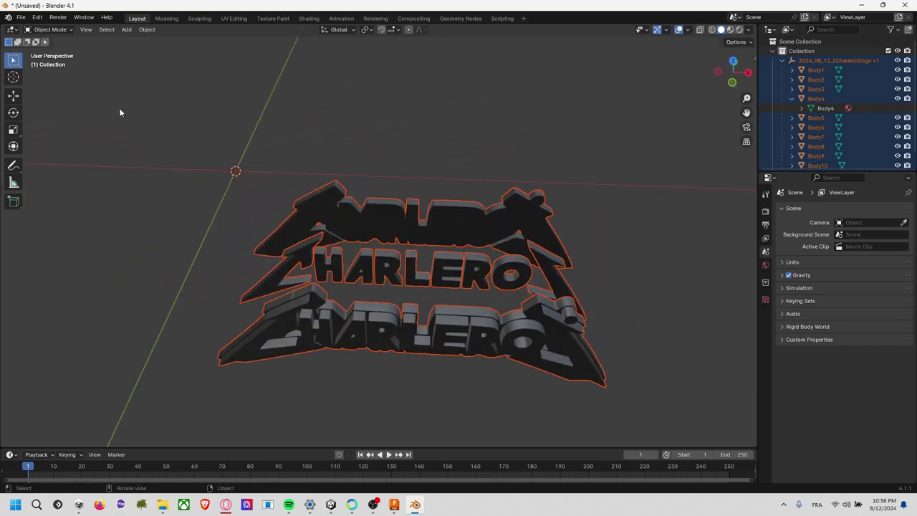
- Expand Body1–Body3 and the parent object in the outliner and review the available interaction modes
click(793, 80)
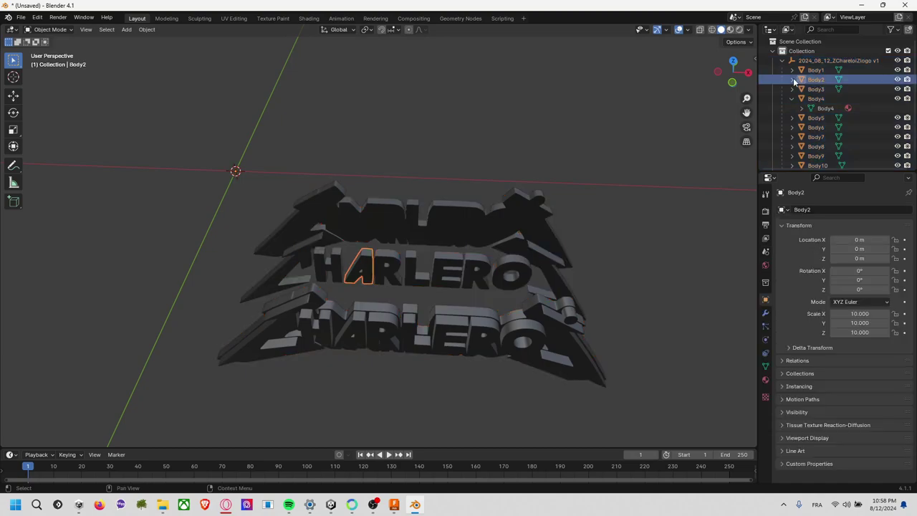
click(792, 79)
click(792, 98)
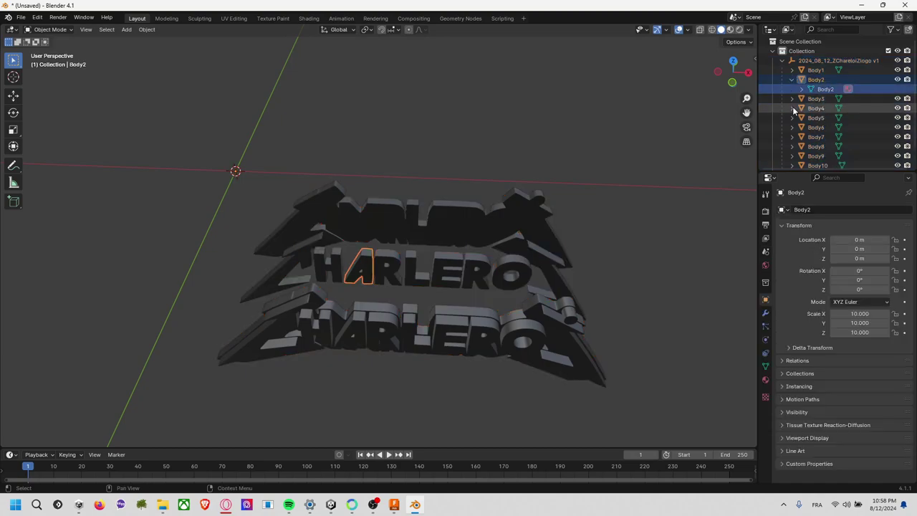
click(792, 70)
click(835, 60)
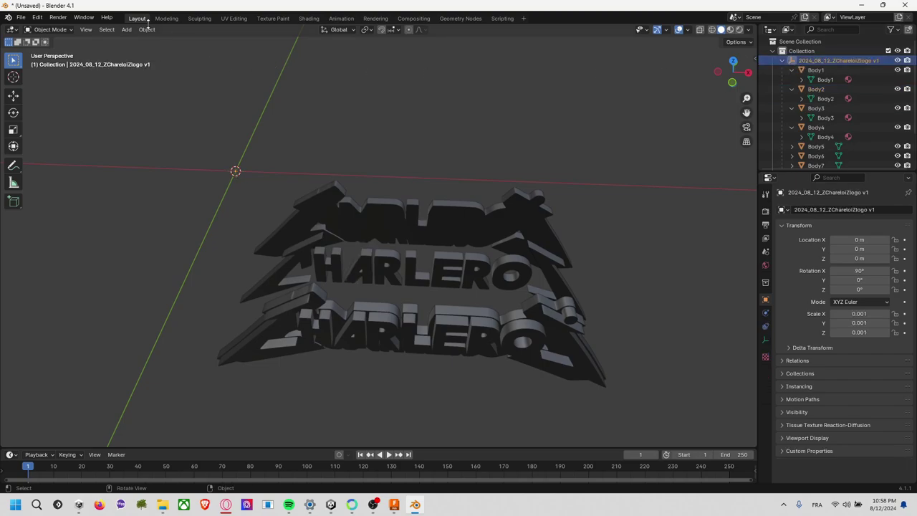
click(71, 32)
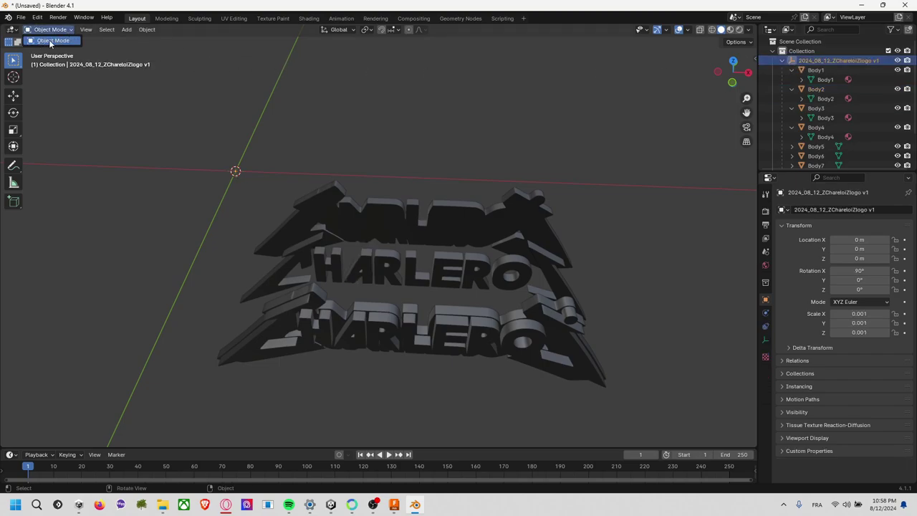
click(50, 40)
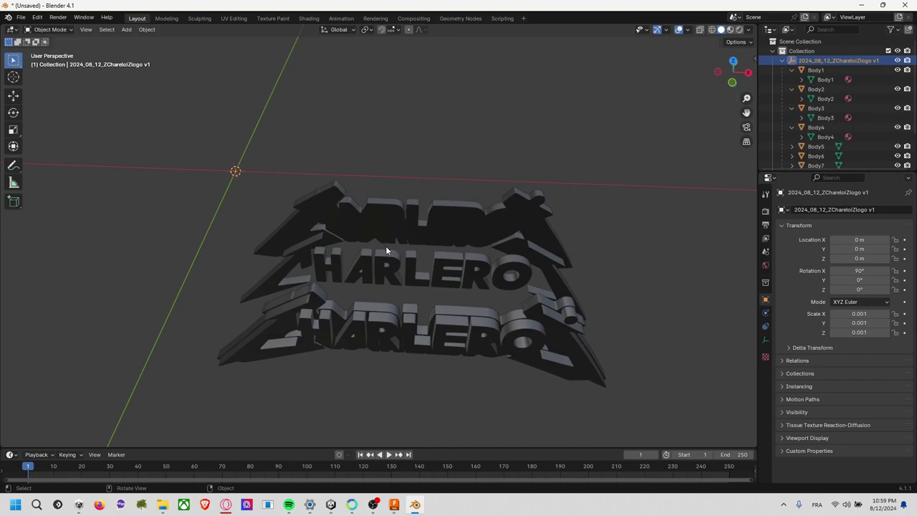
- Select the top background body, Body11, and switch it into Edit Mode
click(423, 212)
mouse_move(540, 172)
middle_down()
mouse_move(550, 160)
mouse_move(519, 143)
mouse_move(516, 151)
middle_up()
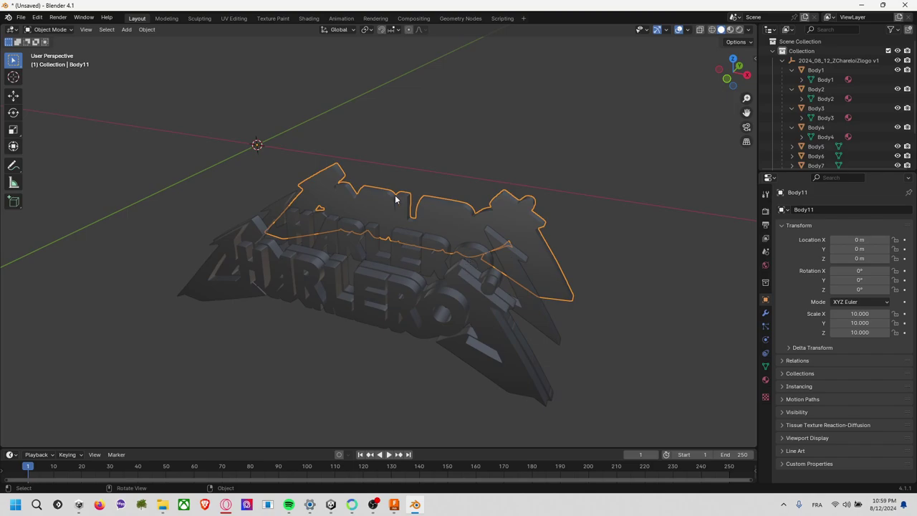
click(60, 30)
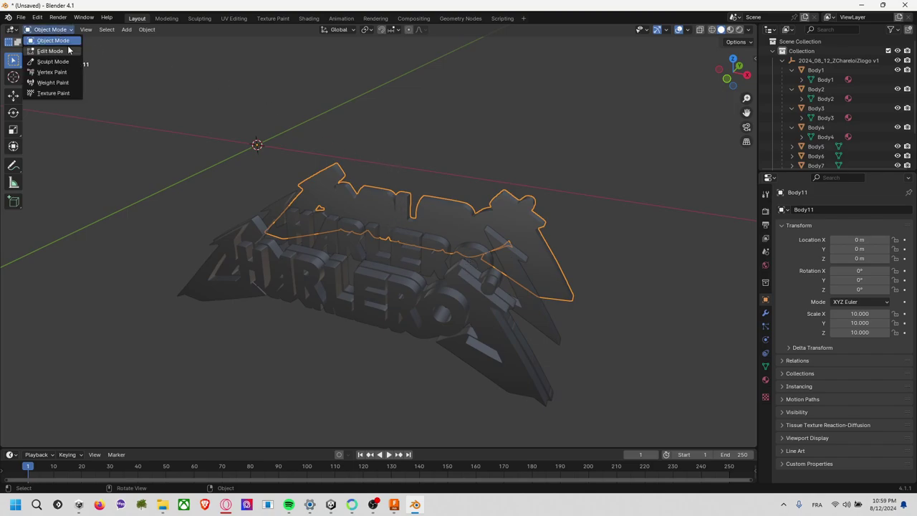
key(Tab)
- Return Body11 to Object Mode and reselect the top background body
click(49, 29)
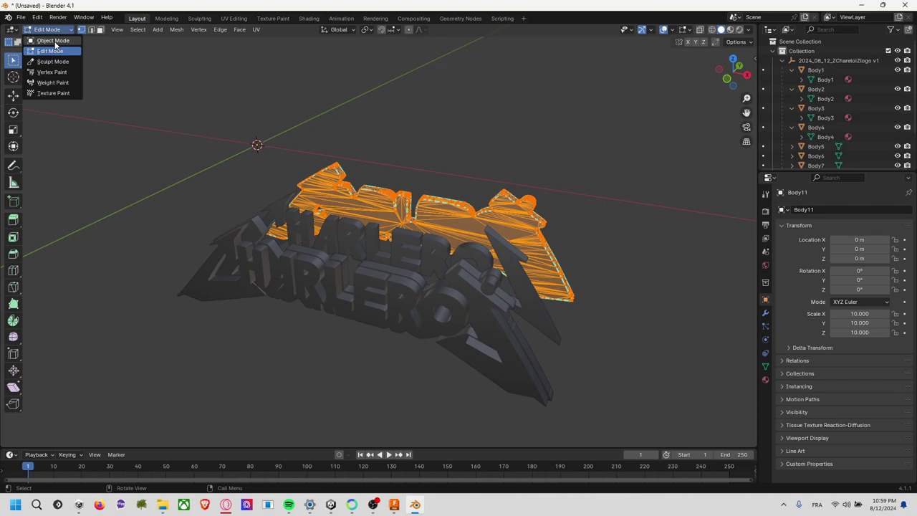
click(50, 40)
click(341, 130)
click(331, 174)
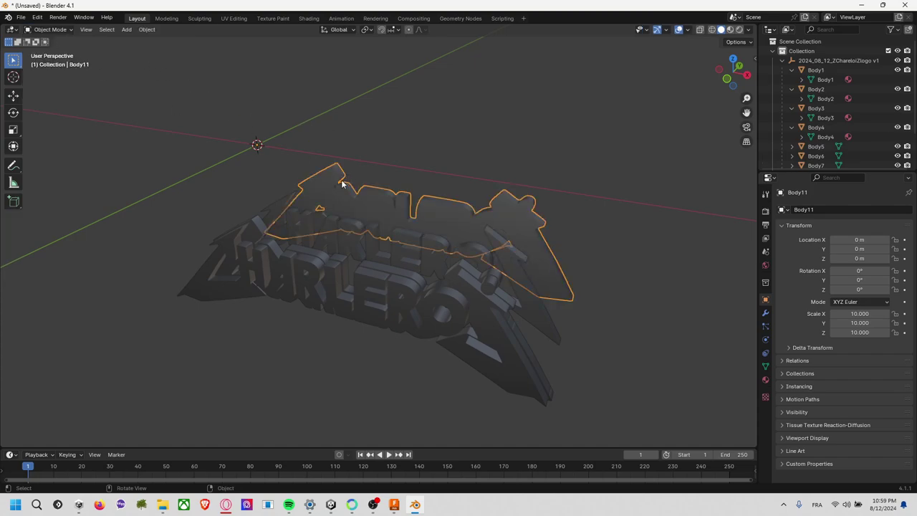
- Identify Body10 through Body5 by selecting each one in the outliner
scroll(824, 136, down, 3)
click(820, 151)
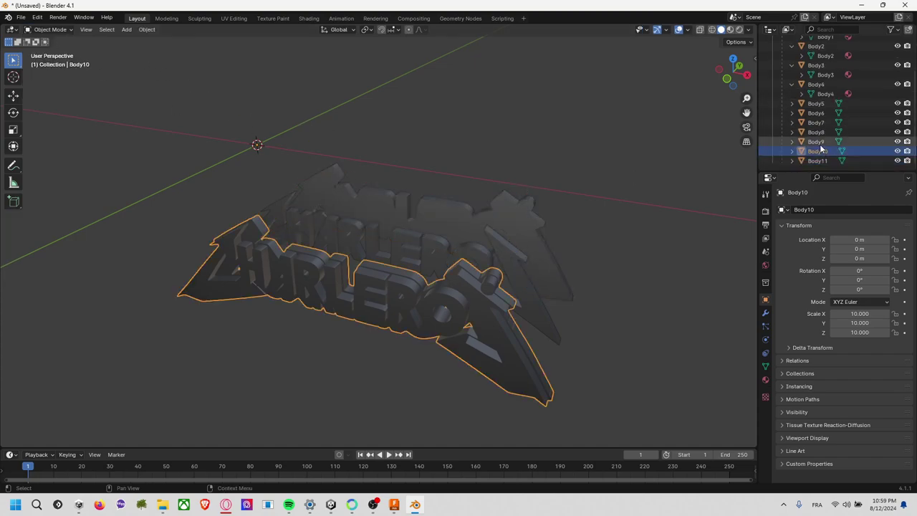
click(808, 144)
click(818, 133)
click(818, 123)
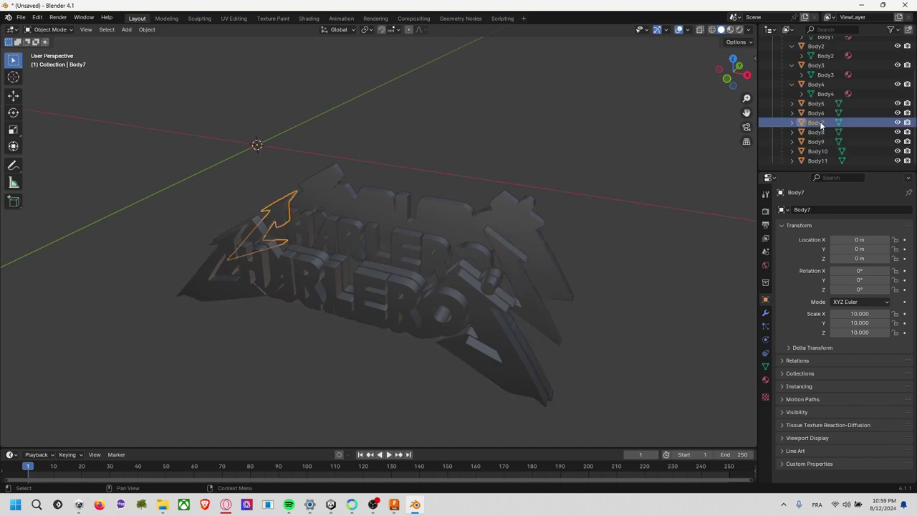
click(820, 113)
click(821, 104)
- Box-select Body5–Body9 from a side view and join them with Ctrl+J into a single Body5
mouse_move(718, 154)
middle_down()
mouse_move(567, 172)
mouse_move(529, 164)
middle_up()
drag(272, 132, 332, 424)
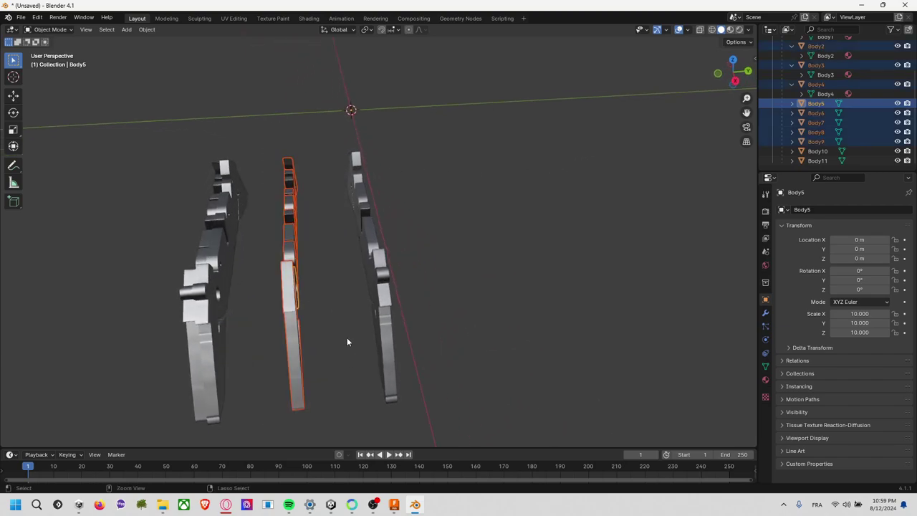
key(ctrl+j)
drag(136, 117, 267, 443)
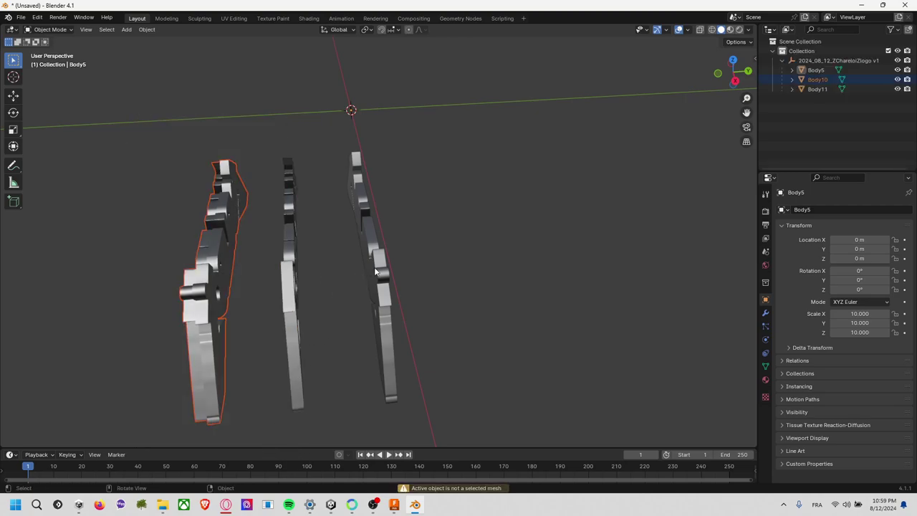
click(358, 180)
mouse_move(356, 220)
middle_down()
mouse_move(407, 237)
mouse_move(252, 127)
middle_up()
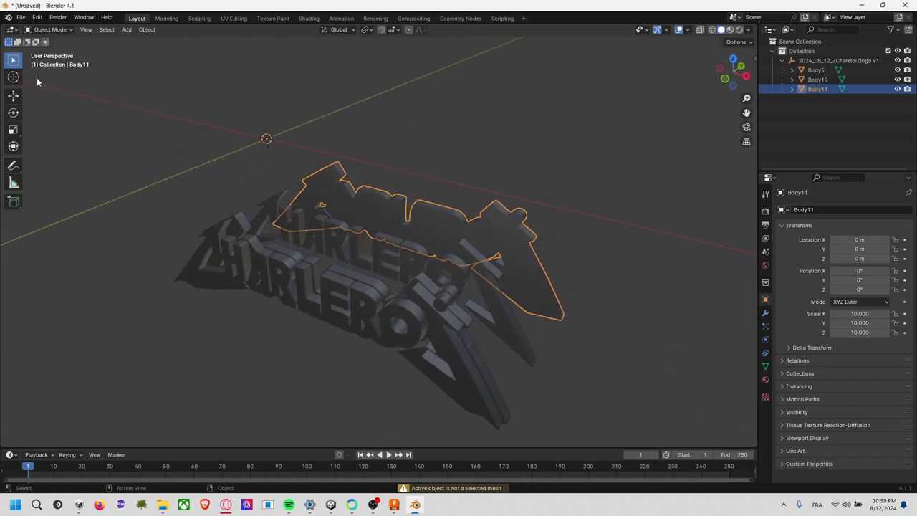
click(12, 95)
- Move Body11 up along Y and drag Body10 down along Z below the middle layer
drag(261, 106, 221, 101)
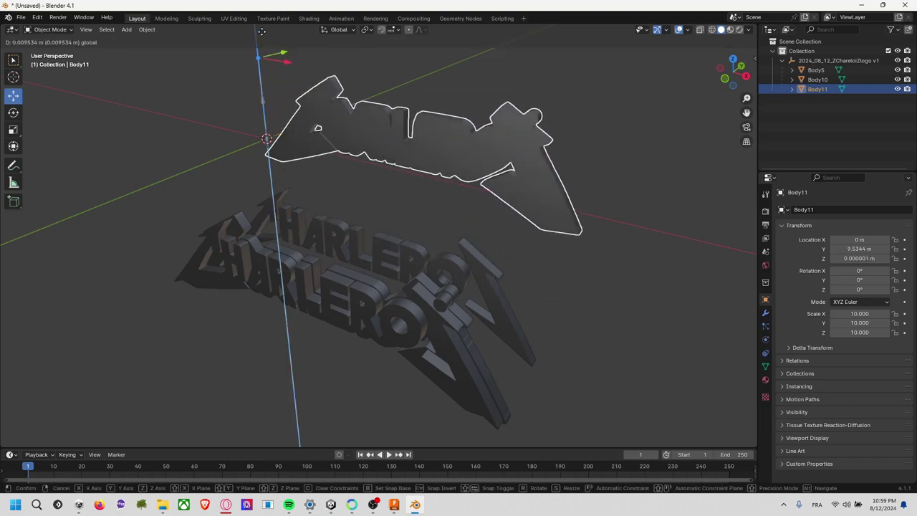
click(315, 231)
click(346, 300)
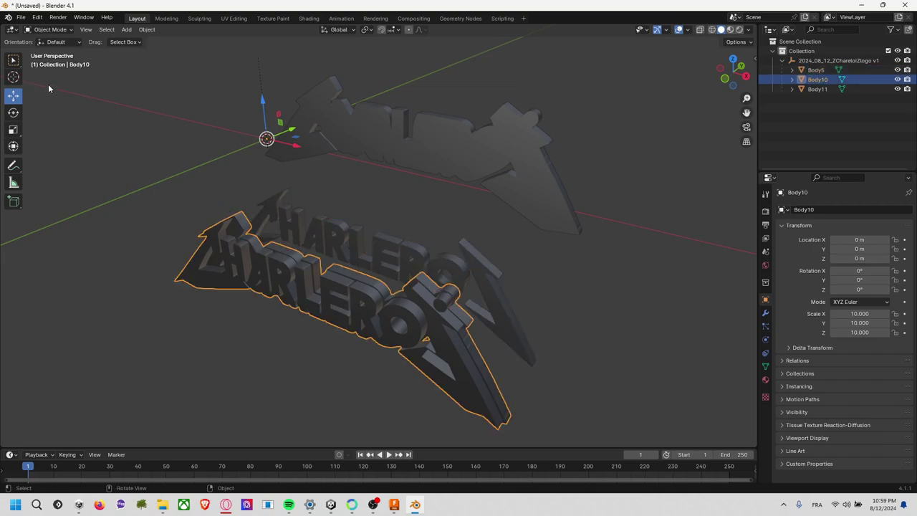
mouse_move(262, 105)
mouse_down()
mouse_move(280, 179)
mouse_move(317, 202)
mouse_up()
click(317, 201)
- Orbit to review the separated layers, selecting the bottom, middle and top bodies in turn
right_click(441, 216)
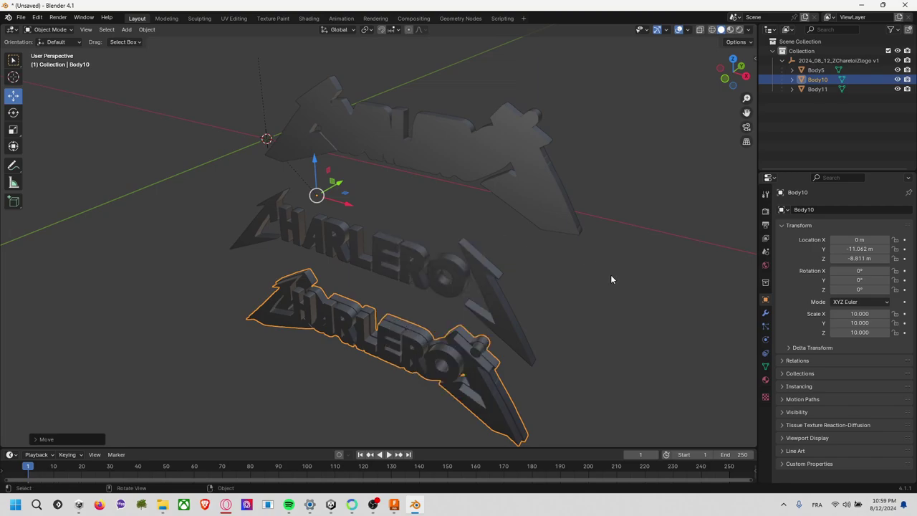
mouse_move(610, 274)
middle_down()
mouse_move(485, 331)
mouse_move(371, 330)
mouse_move(440, 323)
mouse_move(475, 336)
mouse_move(471, 350)
mouse_move(416, 301)
mouse_move(423, 322)
mouse_move(447, 332)
mouse_move(460, 289)
mouse_move(469, 300)
mouse_move(348, 321)
mouse_move(264, 300)
mouse_move(461, 284)
mouse_move(477, 253)
mouse_move(484, 288)
middle_up()
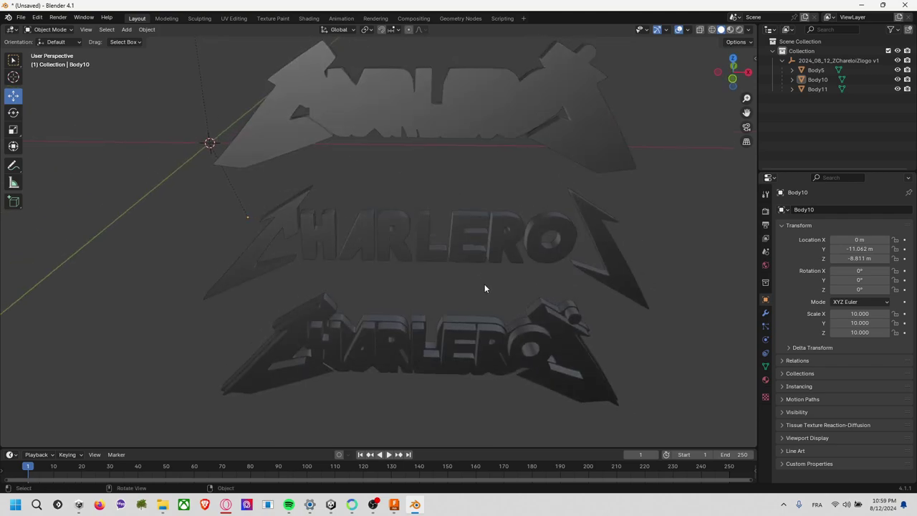
click(247, 216)
click(447, 221)
click(430, 117)
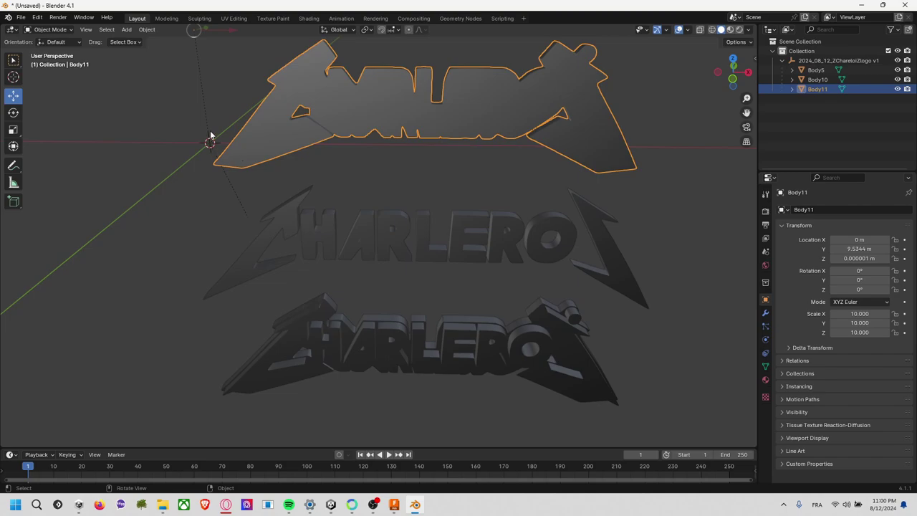
scroll(425, 112, down, 3)
scroll(422, 149, down, 3)
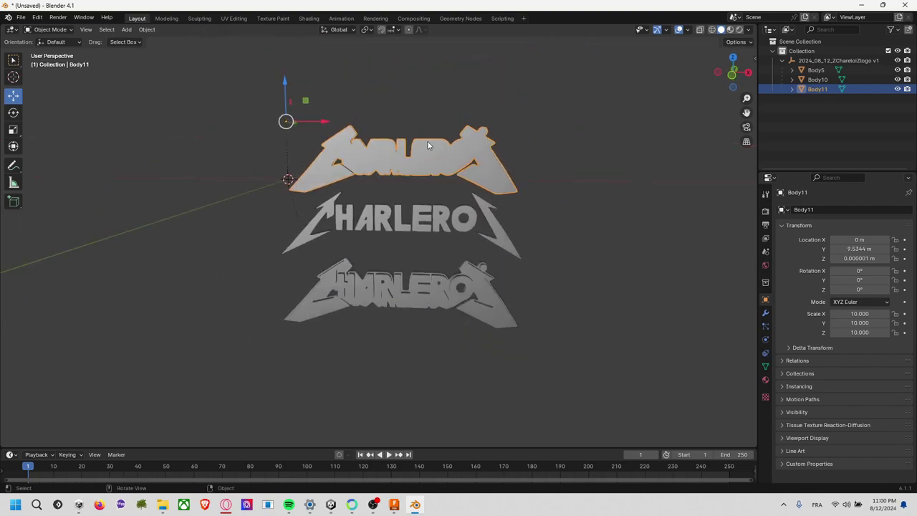
- Move Body11's origin to its centre of mass (volume) using the F3 'mass' search
key(F3)
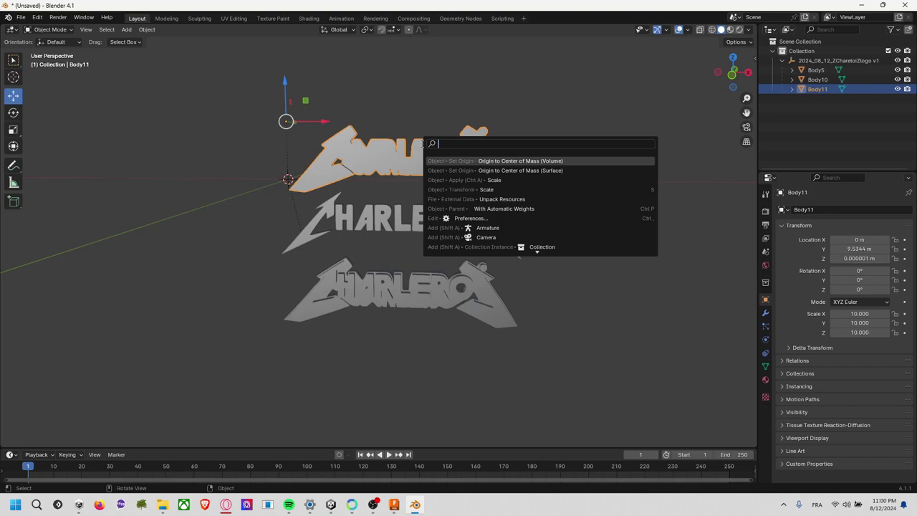
text(mass)
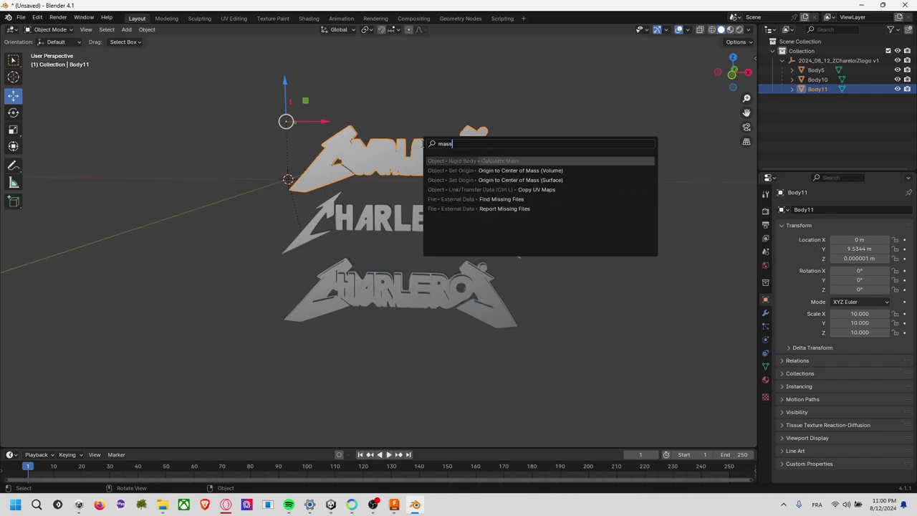
click(534, 170)
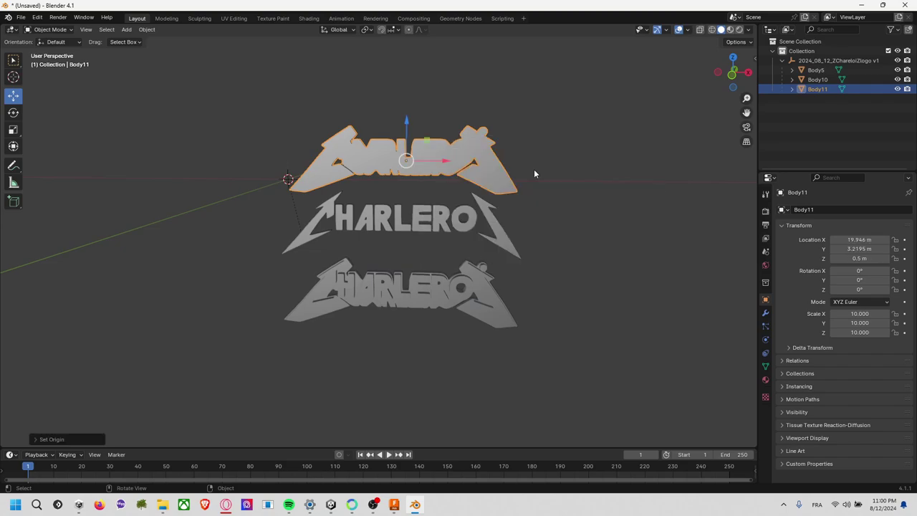
- Select all three logo bodies and set their origins to centre of mass (volume)
click(513, 219)
click(445, 220)
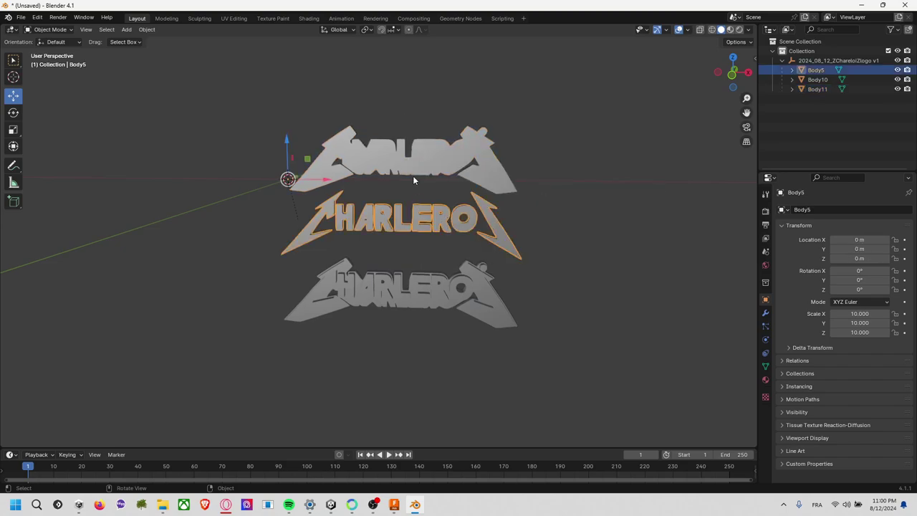
drag(203, 64, 626, 368)
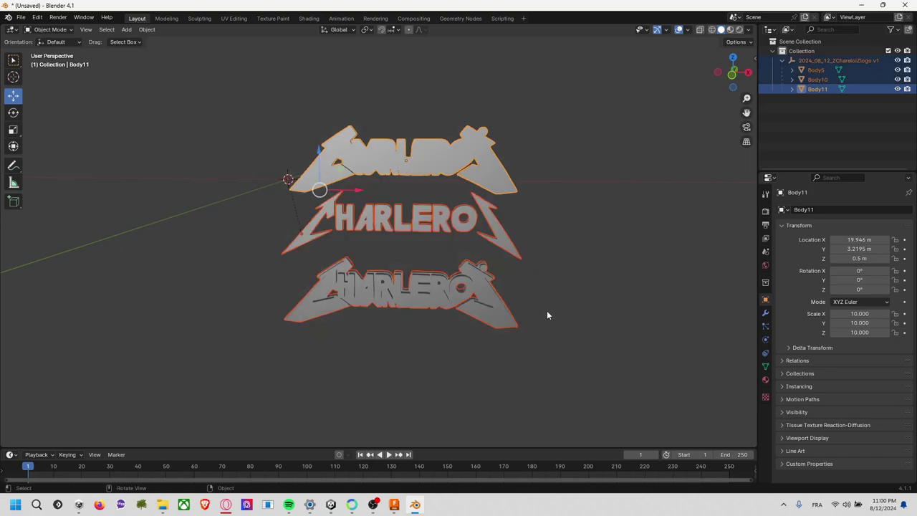
key(F3)
text(mass)
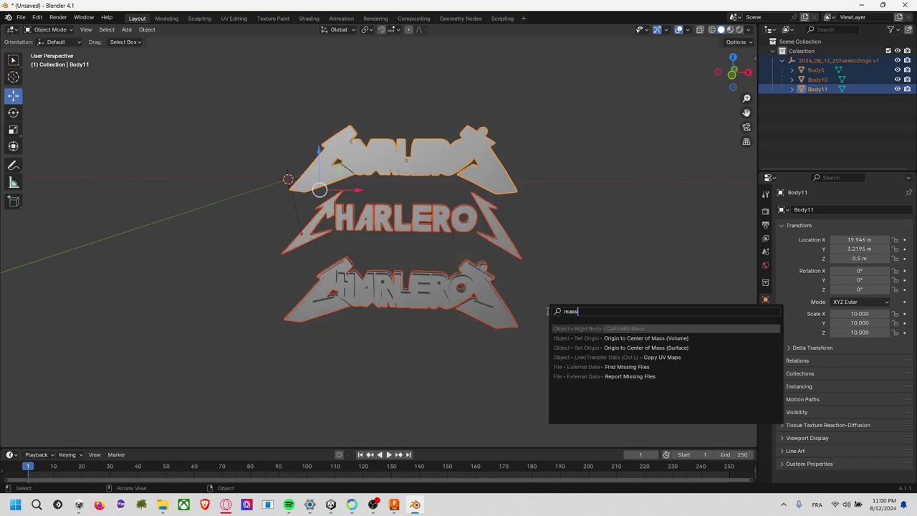
key(Return)
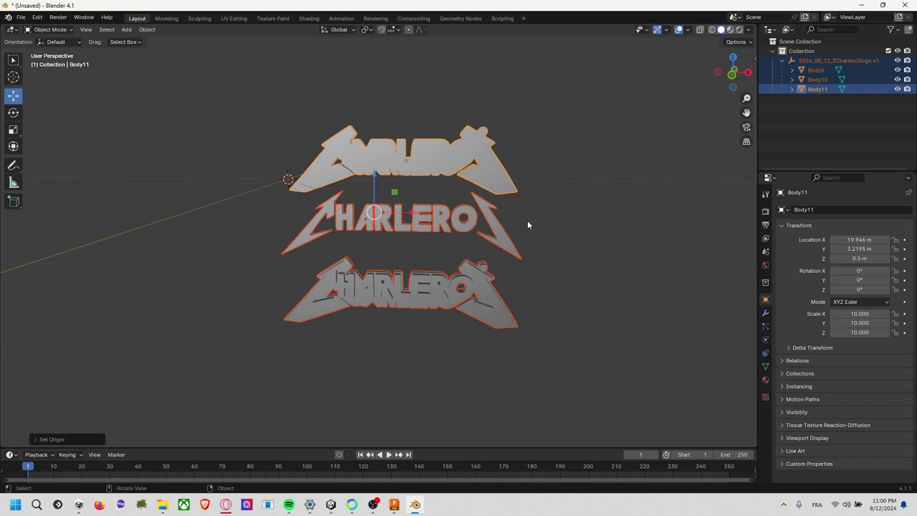
- Check each body from a new angle, then reselect Body5, Body10 and Body11 in the Outliner
click(527, 219)
middle_drag(574, 190, 525, 202)
click(424, 239)
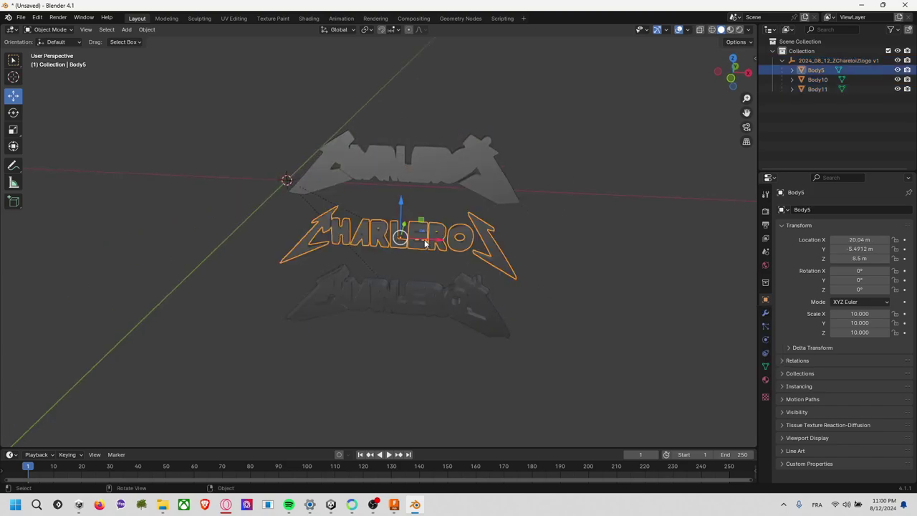
click(430, 313)
click(453, 174)
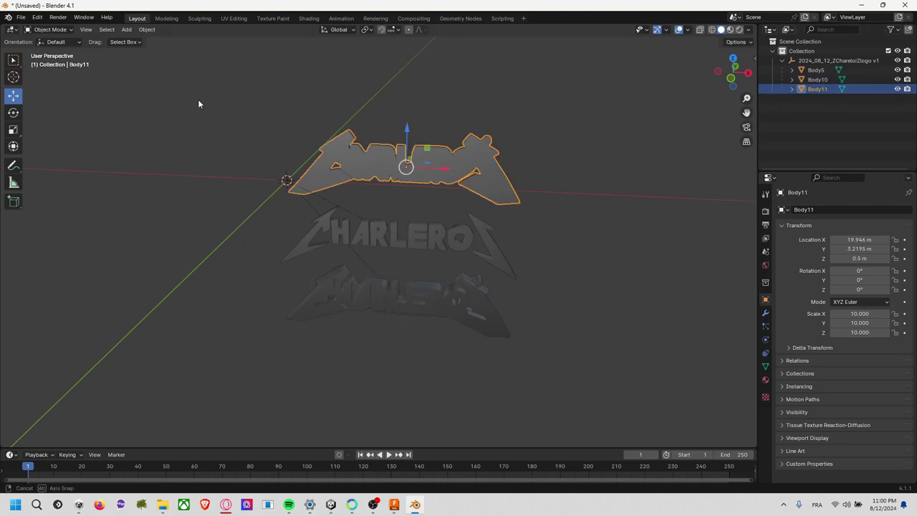
middle_drag(198, 101, 359, 208)
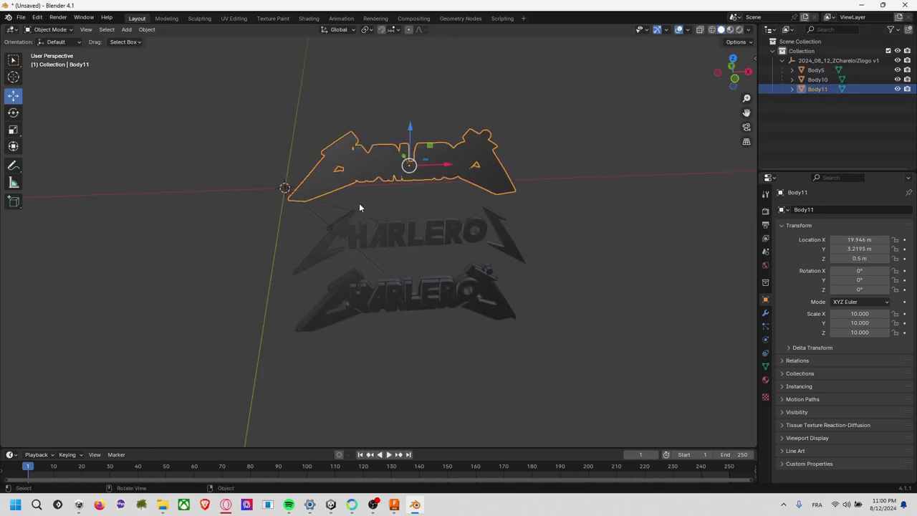
click(818, 62)
click(815, 70)
shift+click(817, 89)
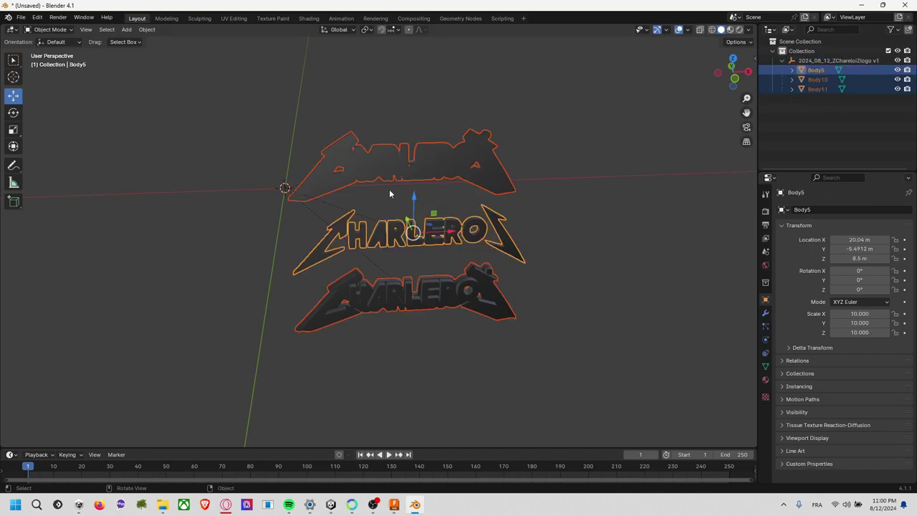
- Delete the imported parent object, leaving Body5, Body10 and Body11 under Collection
click(811, 62)
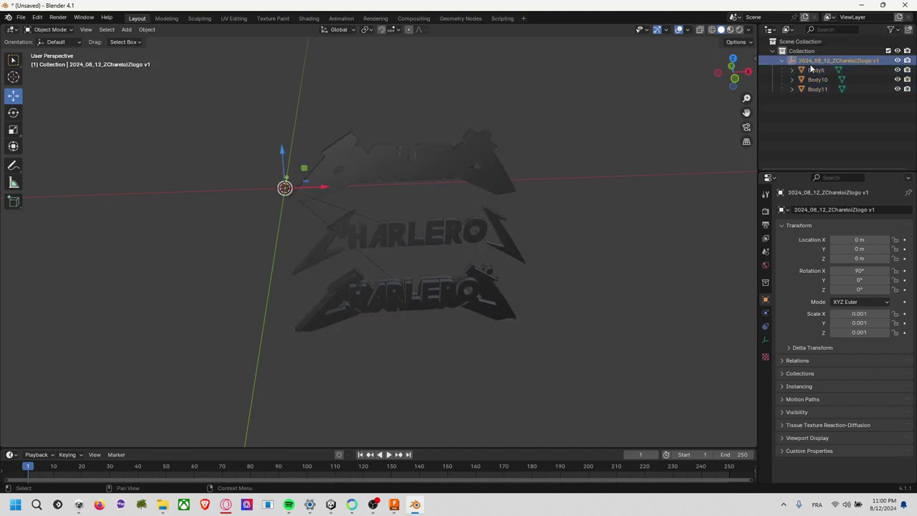
click(815, 69)
shift+click(817, 88)
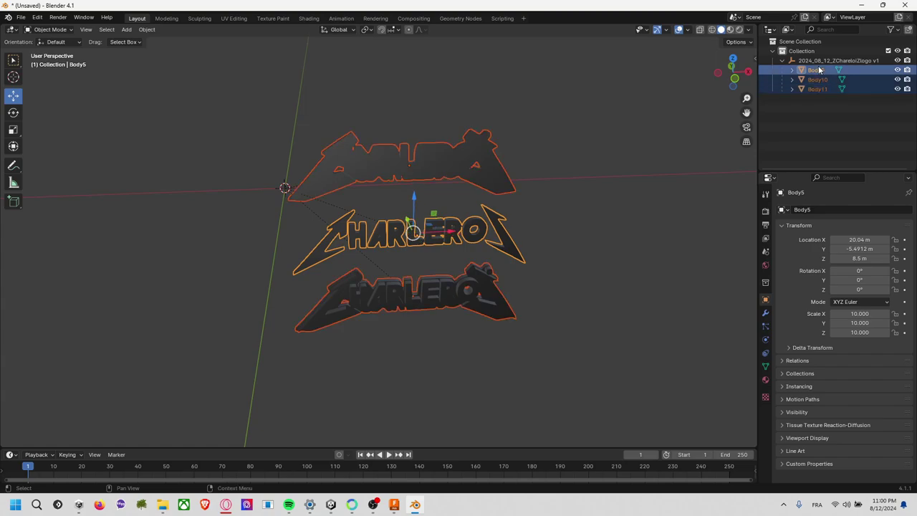
right_click(818, 62)
click(805, 137)
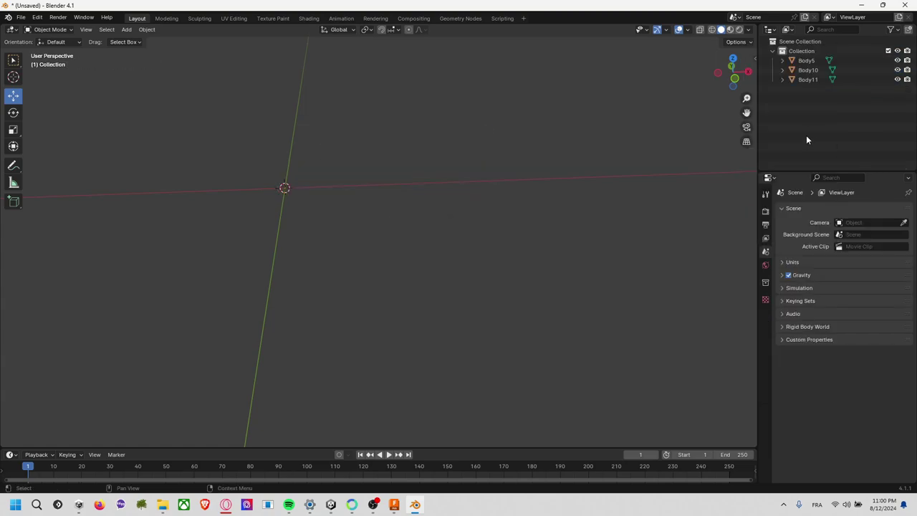
- Zoom out, clear the selection, return to a front view of the logos and expand Body10
click(805, 60)
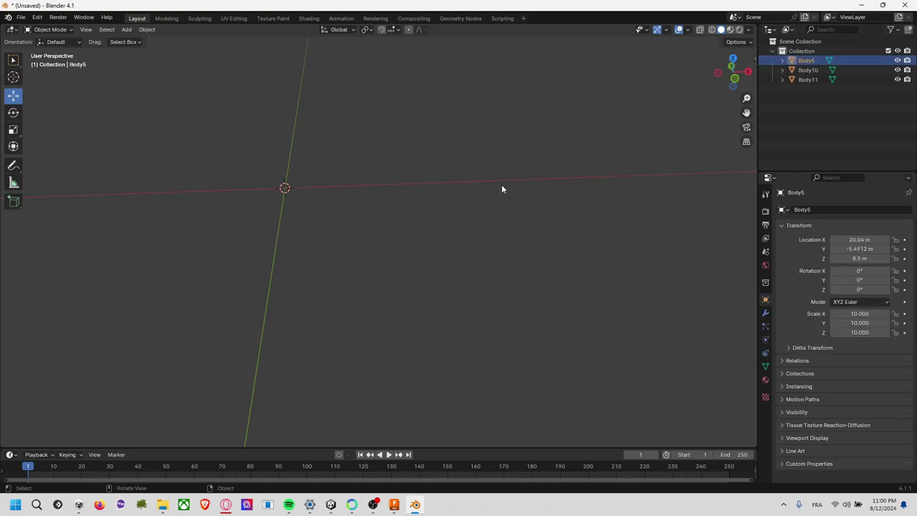
middle_drag(501, 184, 560, 173)
shift+click(808, 79)
scroll(560, 172, down, 4)
scroll(555, 172, down, 3)
click(637, 142)
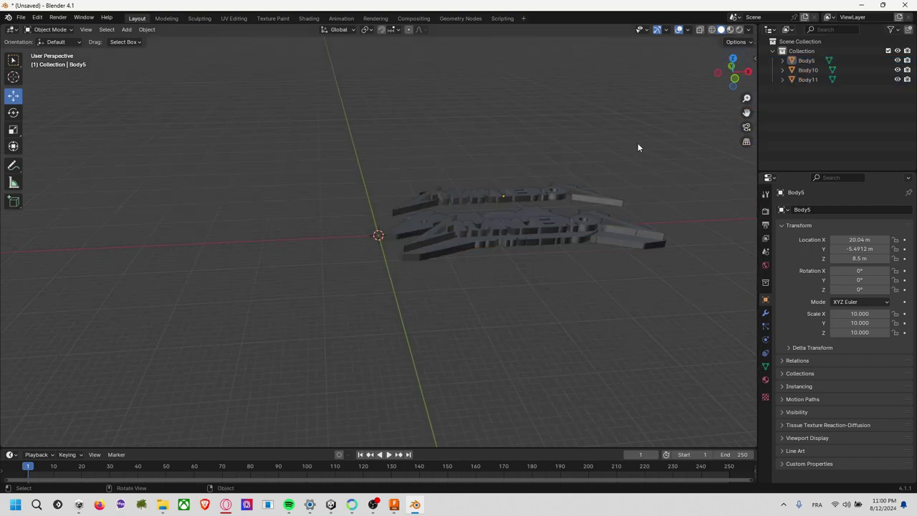
mouse_move(637, 143)
middle_down()
mouse_move(576, 182)
mouse_move(613, 212)
mouse_move(524, 165)
mouse_move(553, 187)
middle_up()
right_click(551, 182)
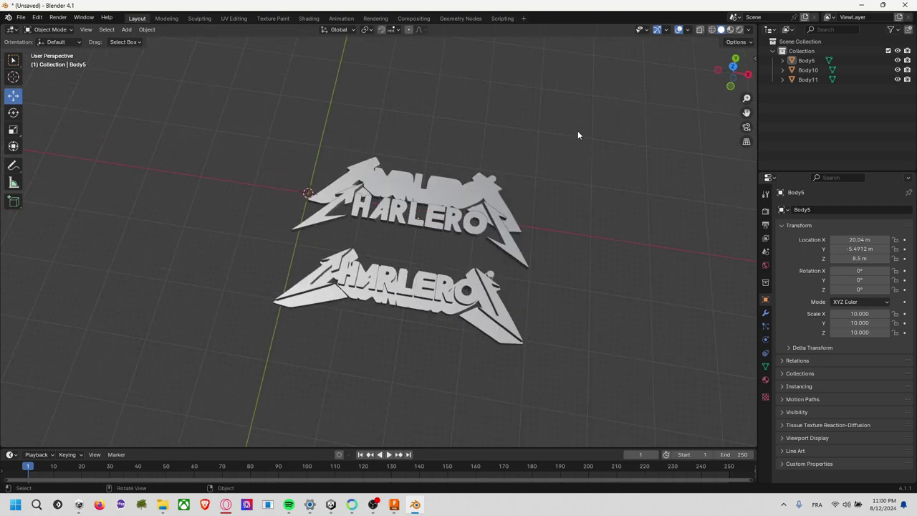
mouse_move(578, 131)
middle_down()
mouse_move(508, 179)
mouse_move(558, 164)
mouse_move(587, 194)
mouse_move(583, 219)
middle_up()
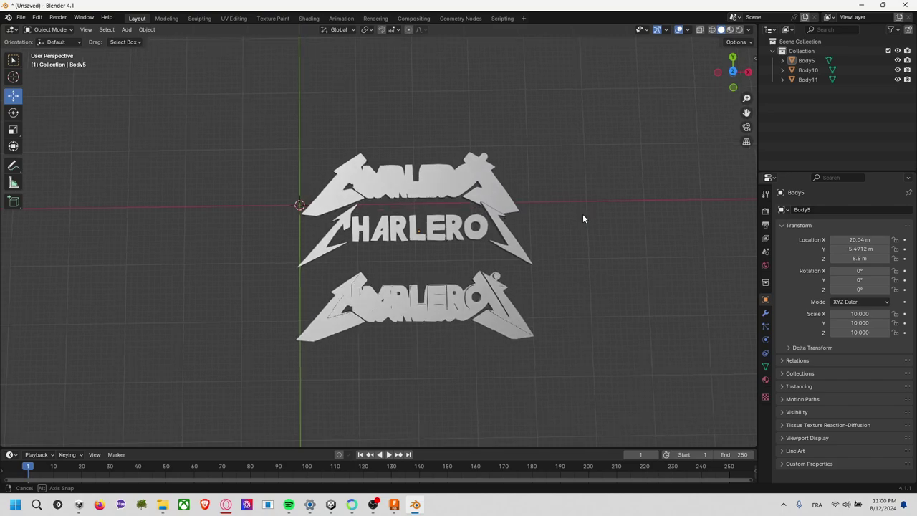
click(782, 70)
- Expand Body11 and Body5, then rename the Body5 object to 'ZCharleroiZ Letter'
click(782, 60)
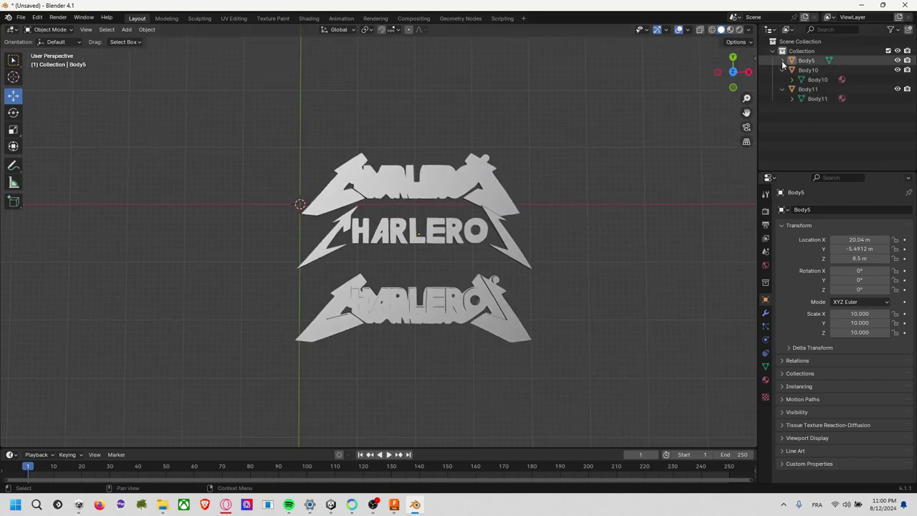
click(782, 98)
click(811, 63)
double_click(811, 62)
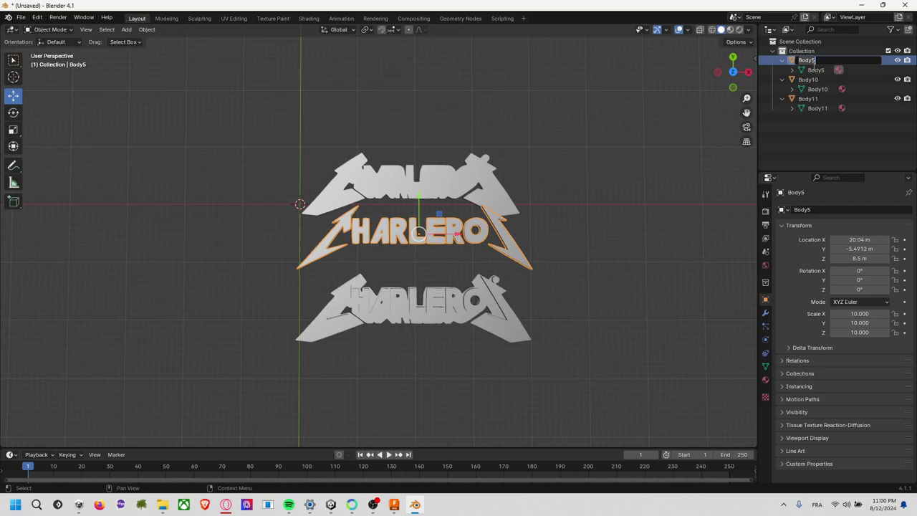
text(ZChar)
text(s)
key(Return)
key(super+Tab)
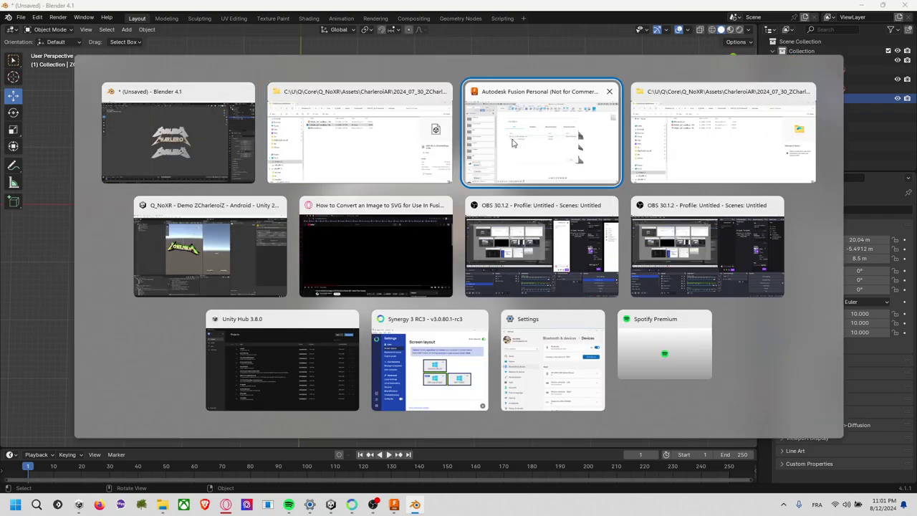
click(373, 238)
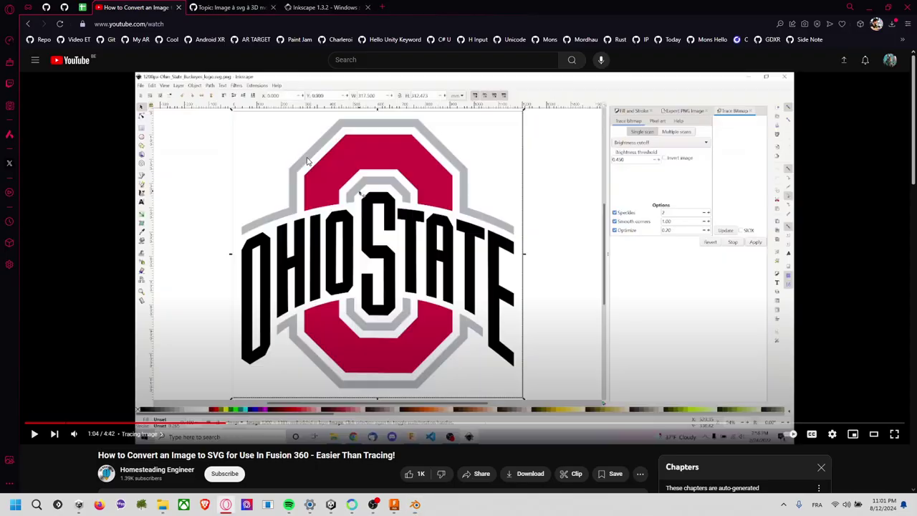
click(278, 27)
text(letter)
key(Return)
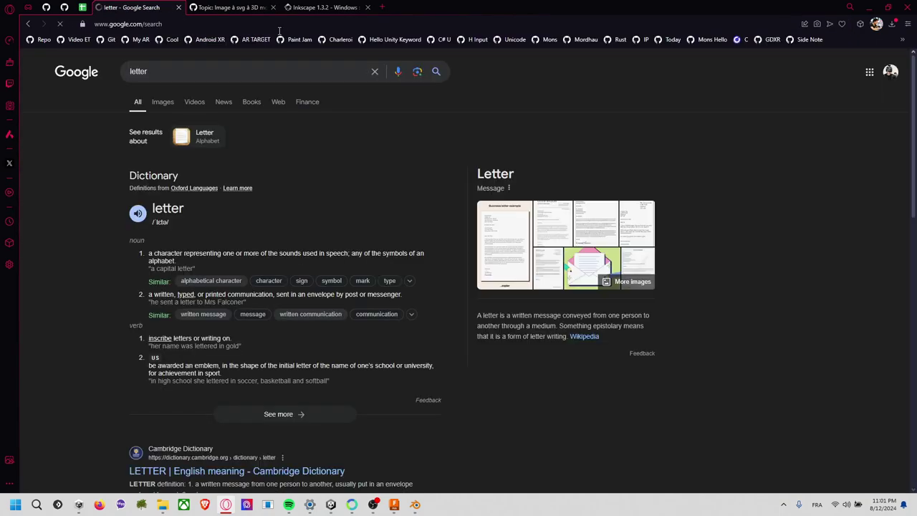
click(170, 74)
key(ctrl+a)
text(lettre)
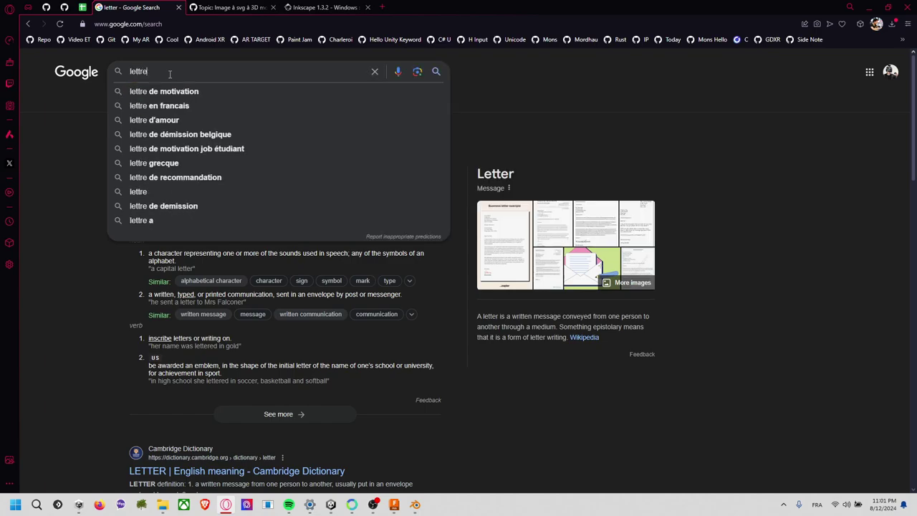
text( enin englihs)
key(Return)
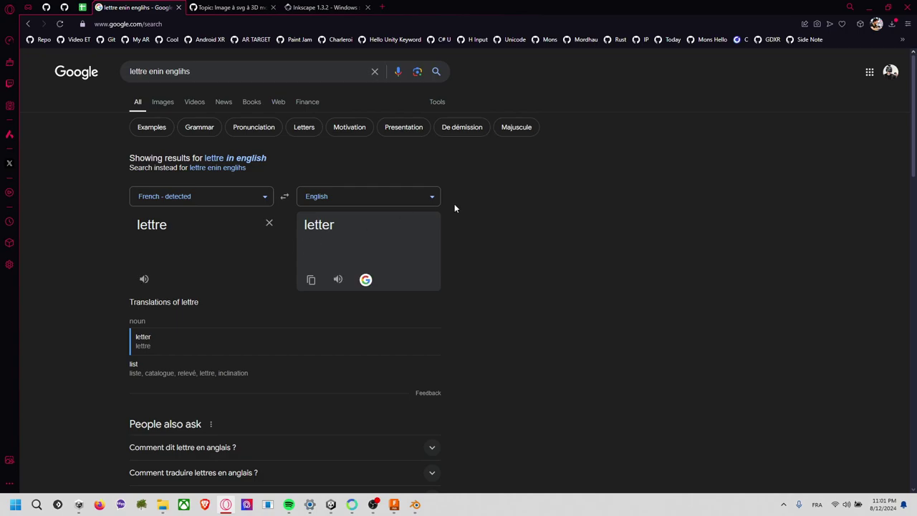
key(alt+Tab)
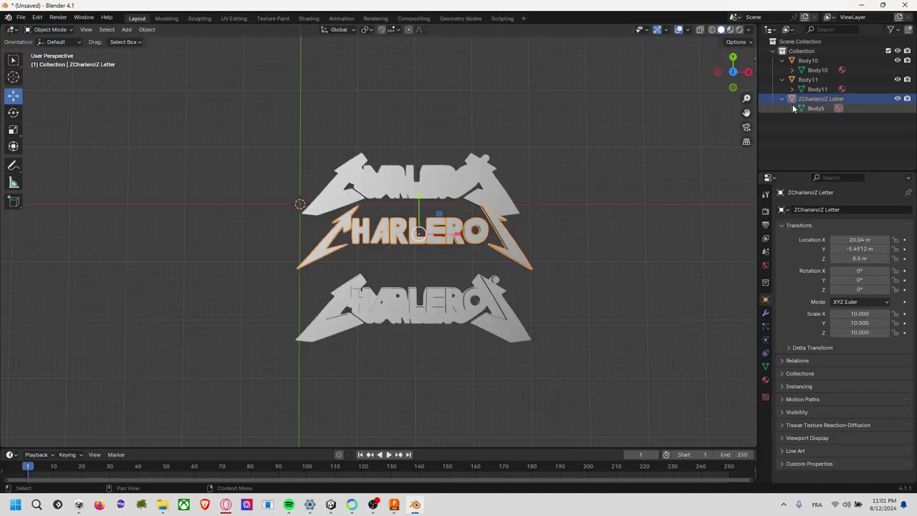
- Rename Body11 to 'ZCharleroiZ Background' and Body10 to 'ZCharleroiZ Background Letter'
click(825, 81)
double_click(825, 82)
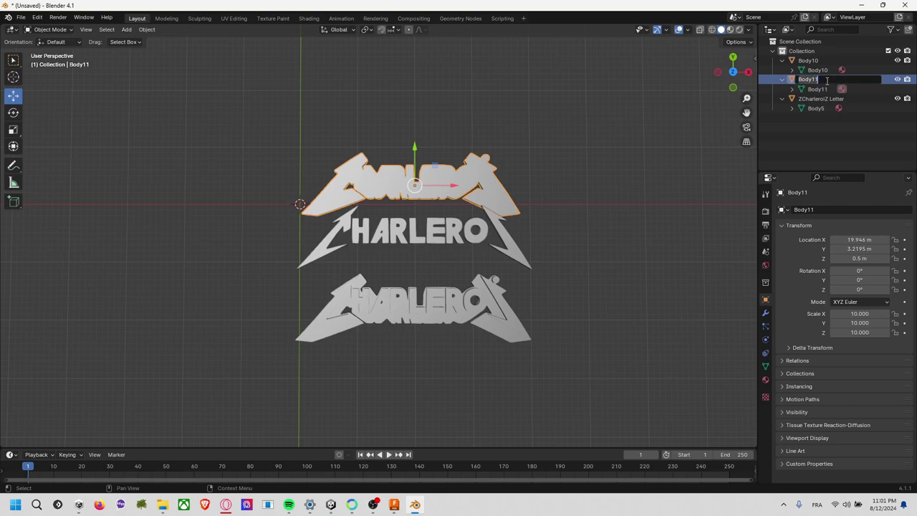
text(ZCharleroiZ Backgro)
text(und)
key(Return)
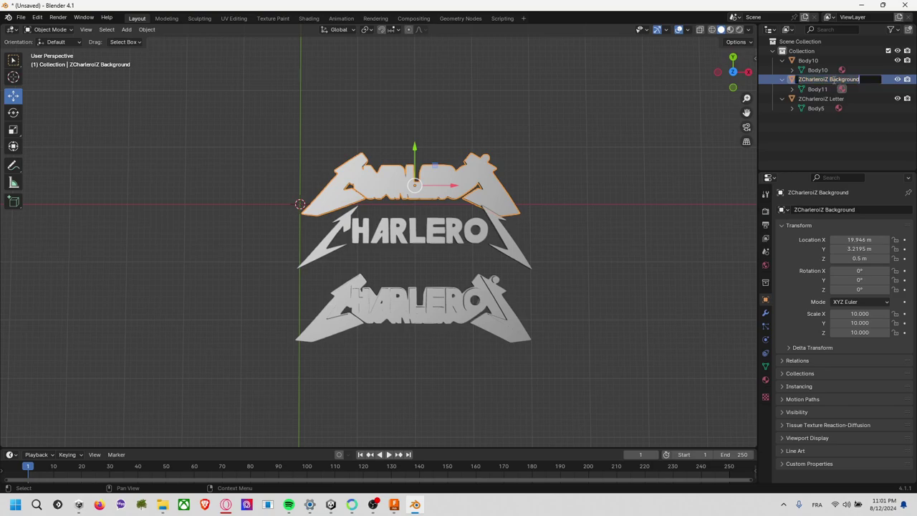
click(825, 60)
double_click(824, 60)
text(ZCharleroiZ Background)
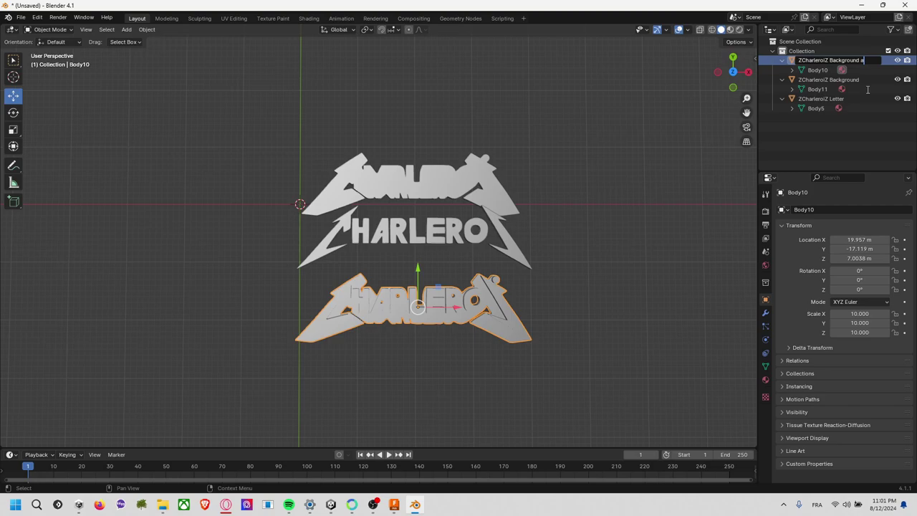
key(Return)
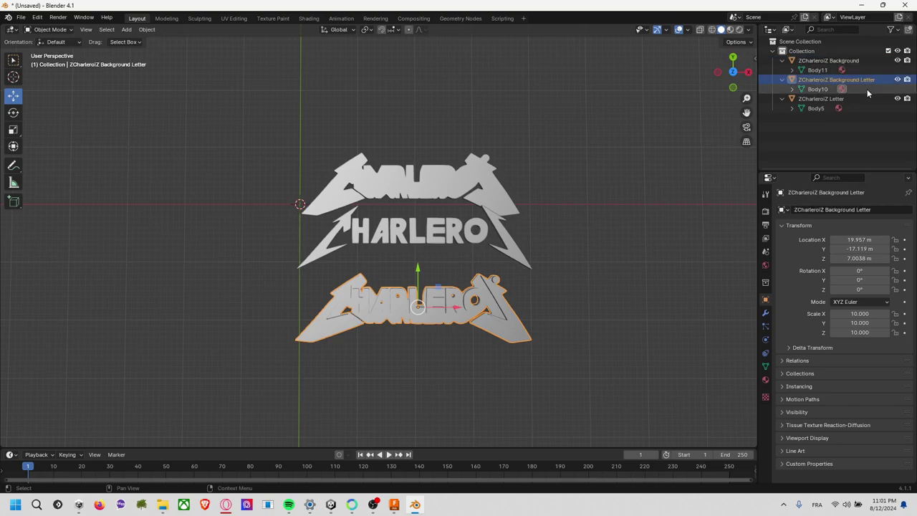
- Name Body11's mesh data 'ZCharleroiZ Background' to match its object
double_click(852, 61)
key(ctrl+c)
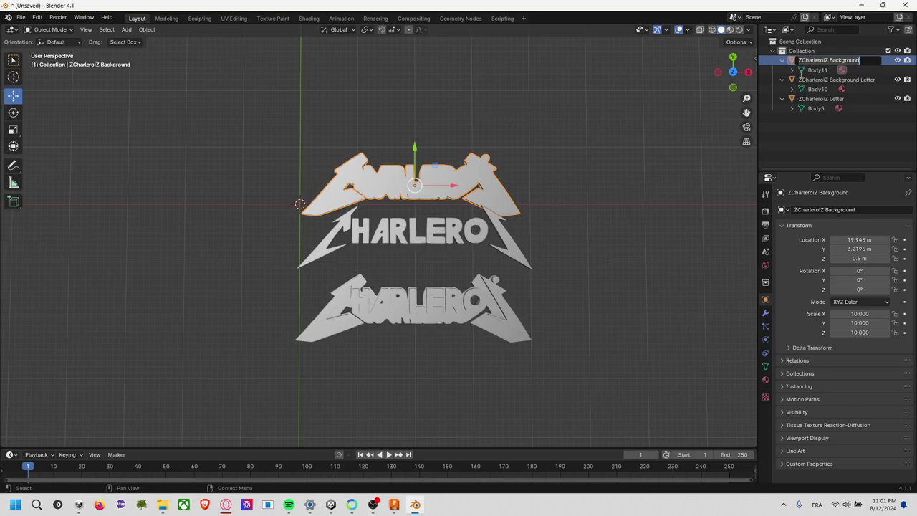
key(Escape)
double_click(820, 70)
key(ctrl+v)
key(Return)
- Name the other meshes 'ZCharleroiZ Background Letter' and 'ZCharleroiZ Letter' to match their objects
double_click(852, 80)
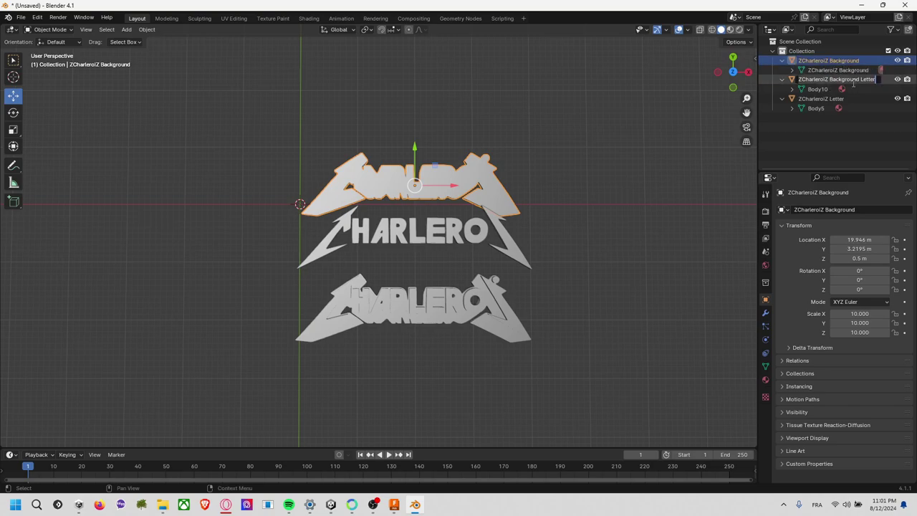
key(ctrl+c)
key(Return)
double_click(852, 89)
key(ctrl+v)
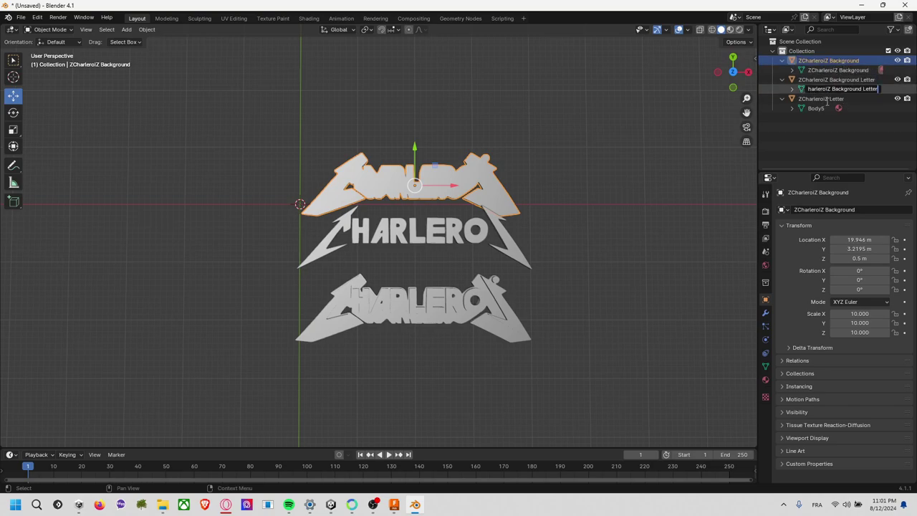
key(Return)
double_click(826, 108)
key(ctrl+v)
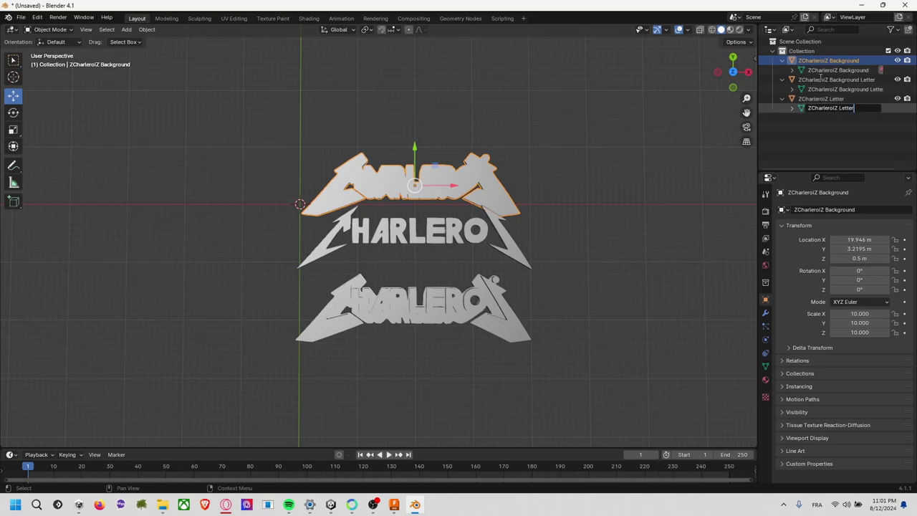
key(Return)
- Inspect both logos from several angles and select the lower ZCharleroiZ Background Letter logo
click(611, 191)
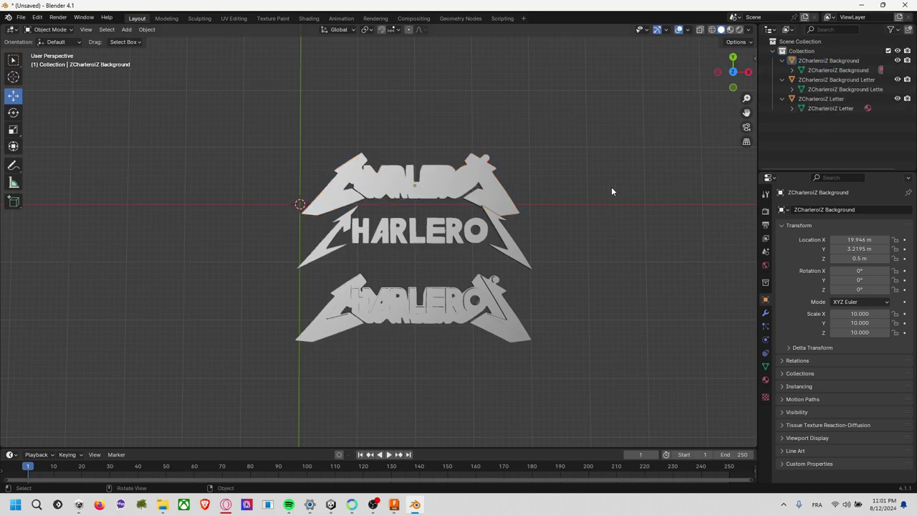
mouse_move(577, 229)
middle_down()
mouse_move(474, 194)
mouse_move(481, 239)
middle_up()
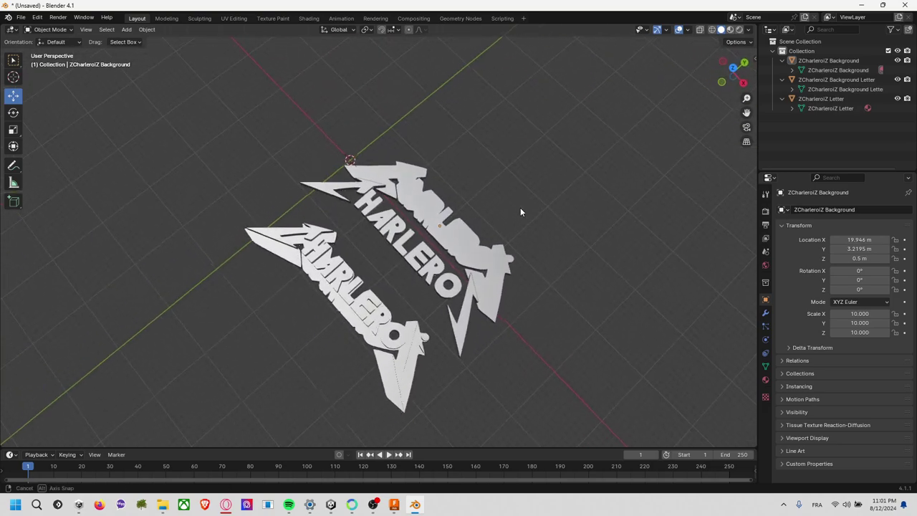
click(481, 239)
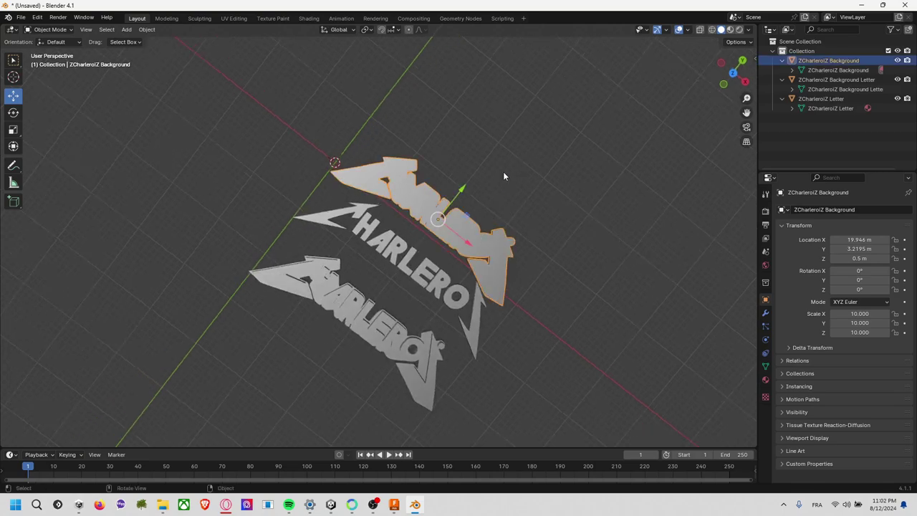
middle_drag(508, 171, 506, 105)
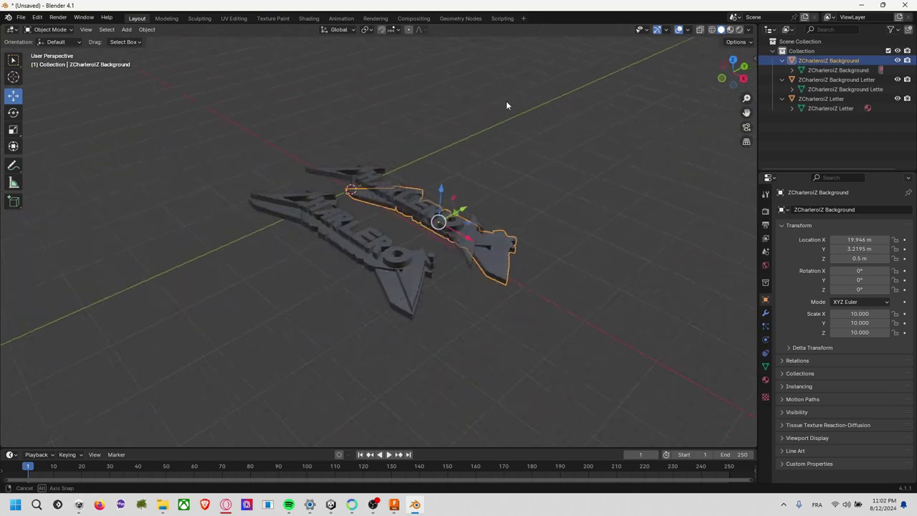
middle_drag(505, 105, 462, 147)
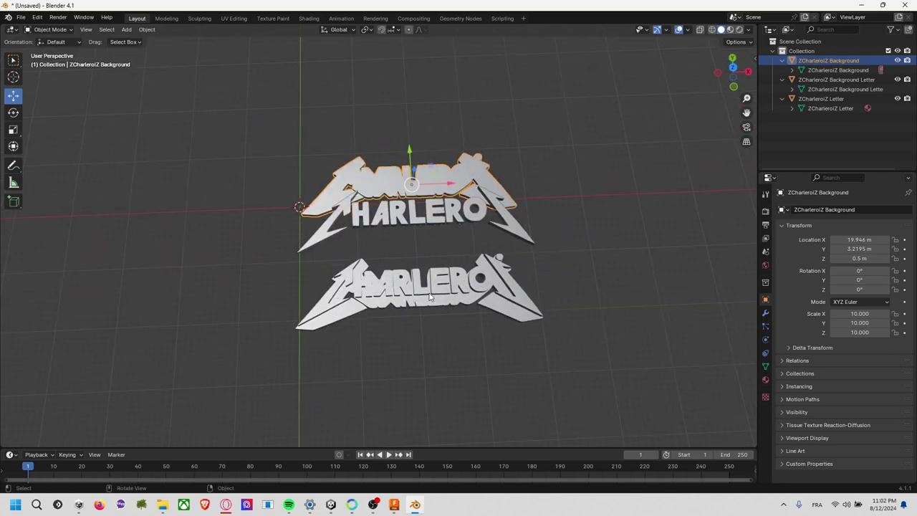
click(432, 295)
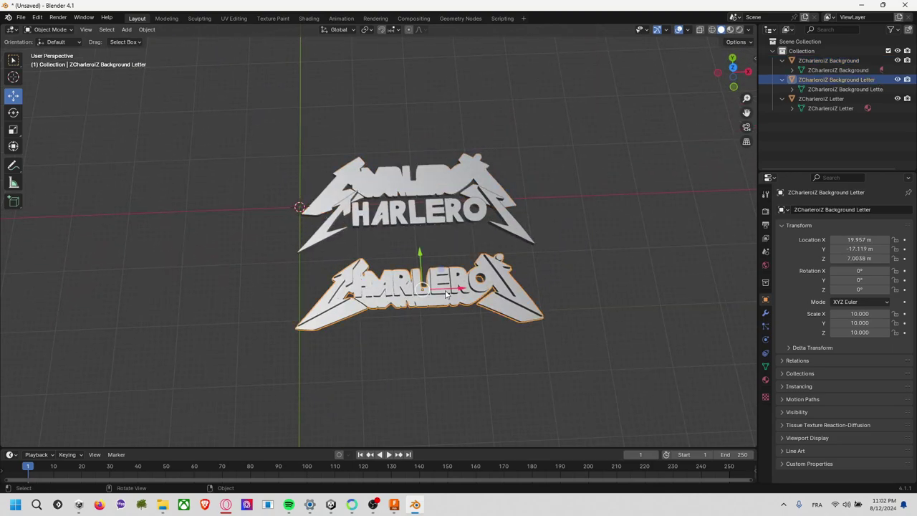
click(21, 18)
- Choose Update Later in Fusion's update dialog, then bring up Unity Hub
mouse_move(393, 504)
click(437, 430)
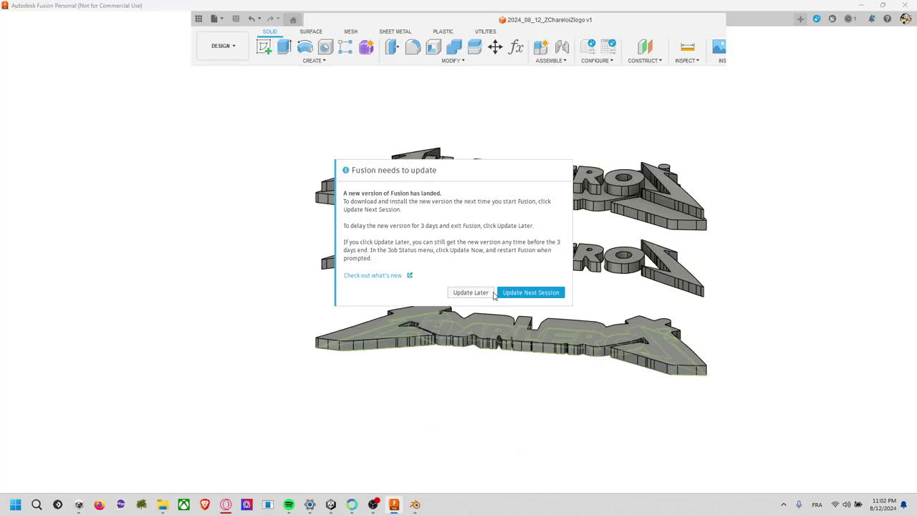
click(478, 295)
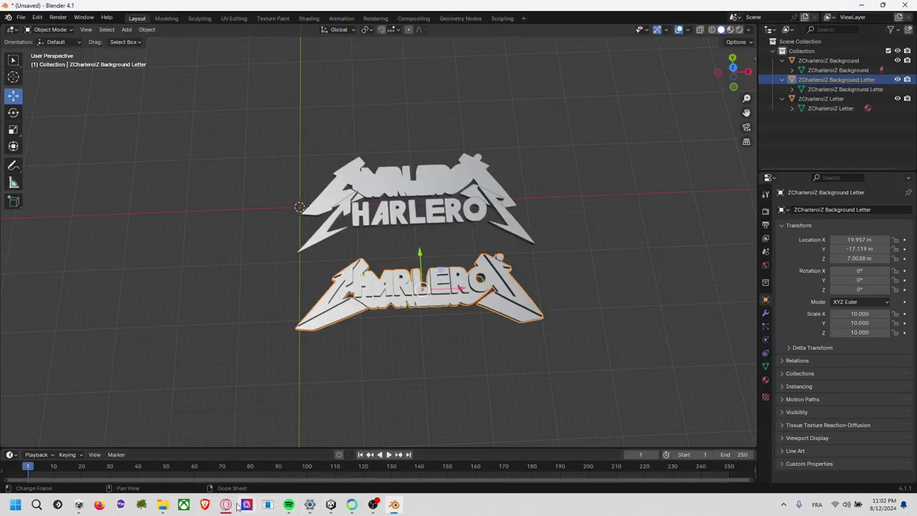
click(78, 504)
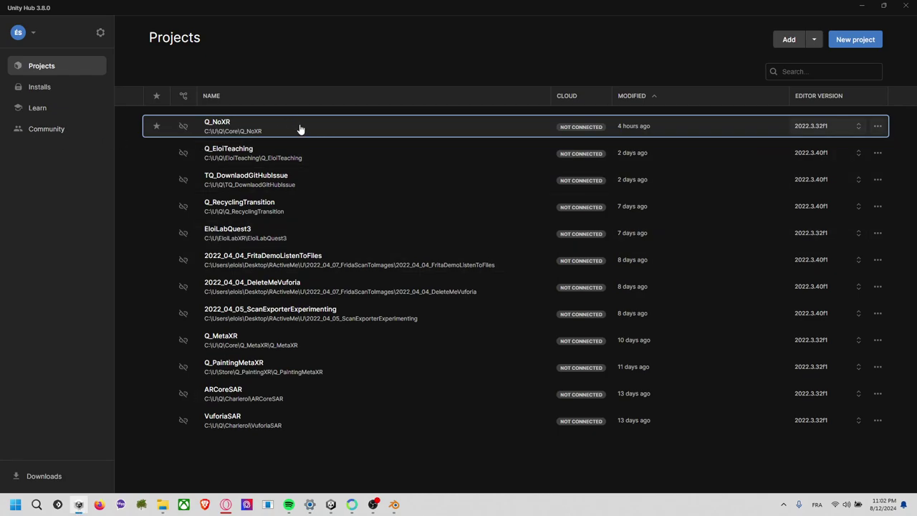
- Open the Q_NoXR project and browse to the CharleroiAR > 2024_07_30_ZCharleroiZ folder
click(331, 504)
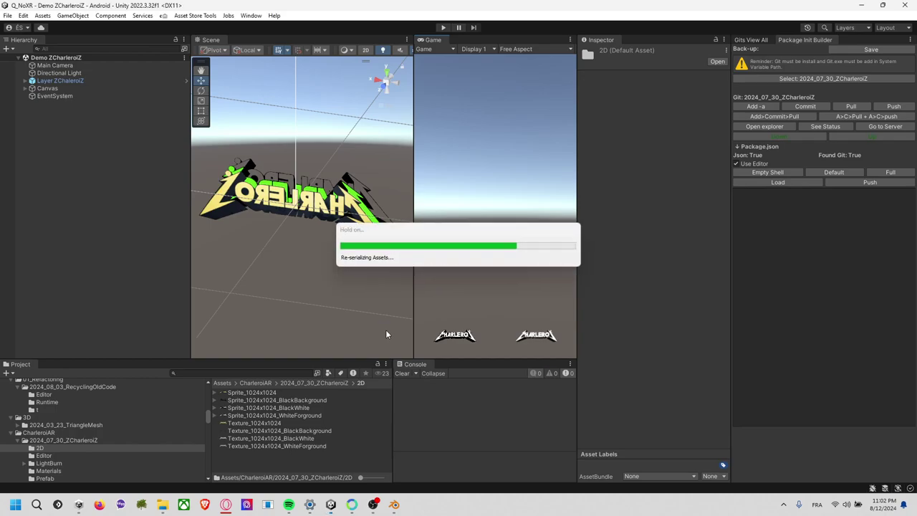
click(52, 433)
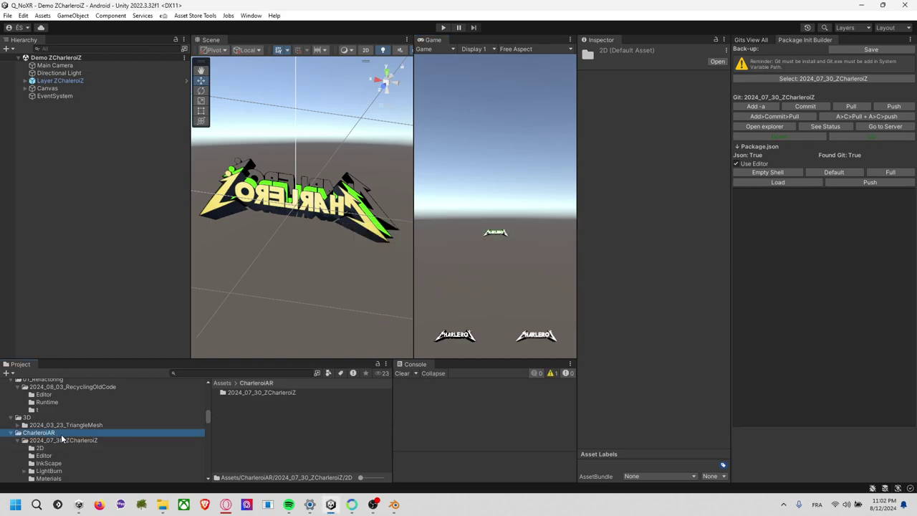
click(63, 440)
right_click(69, 441)
click(150, 165)
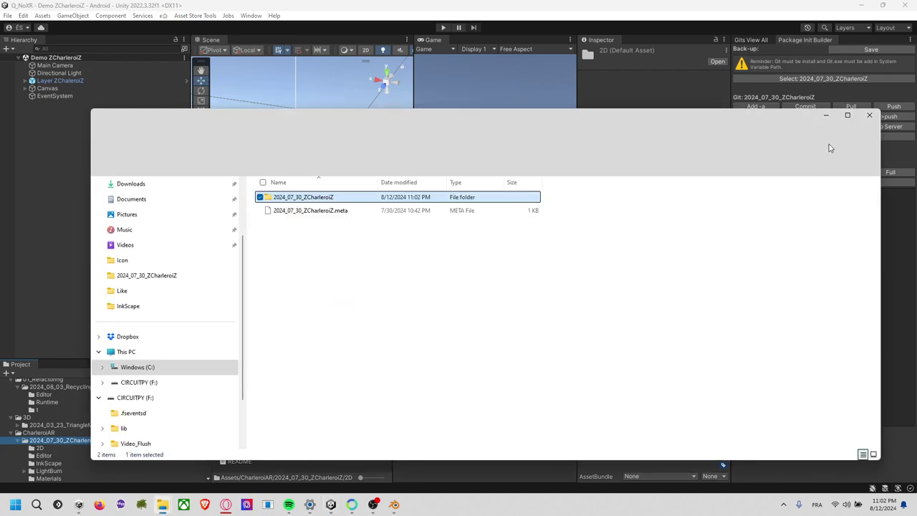
click(869, 115)
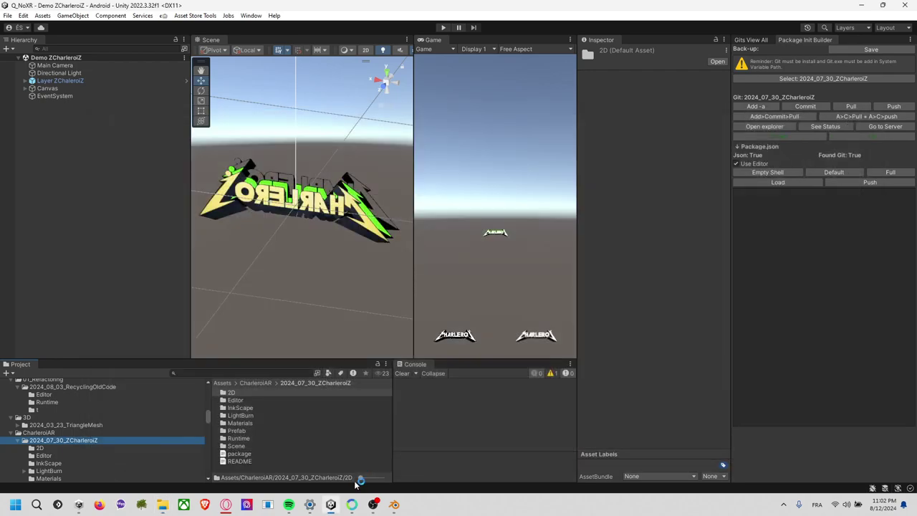
- Create a new folder named '3D' in the 2024_07_30_ZCharleroiZ assets
right_click(266, 472)
mouse_move(344, 168)
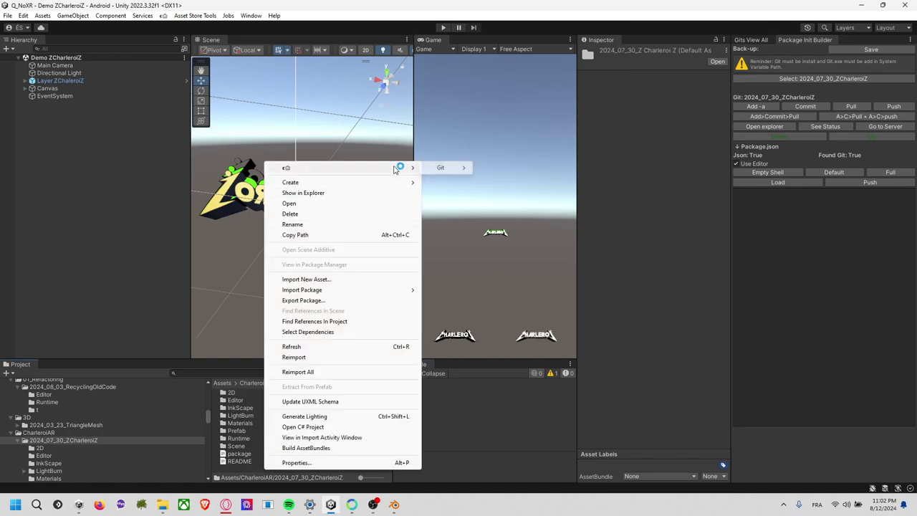
click(487, 46)
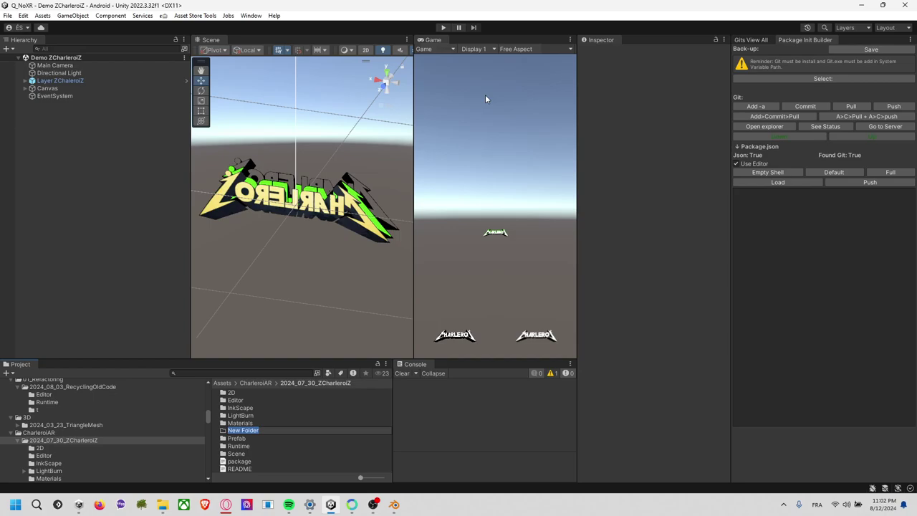
text(3D)
key(Return)
- Reveal the 3D folder in File Explorer and select its full path for copying
double_click(254, 399)
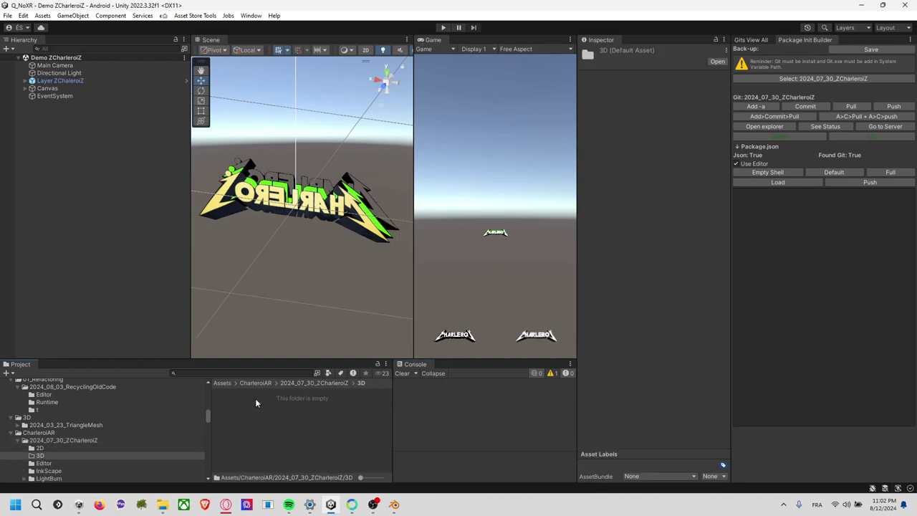
right_click(316, 405)
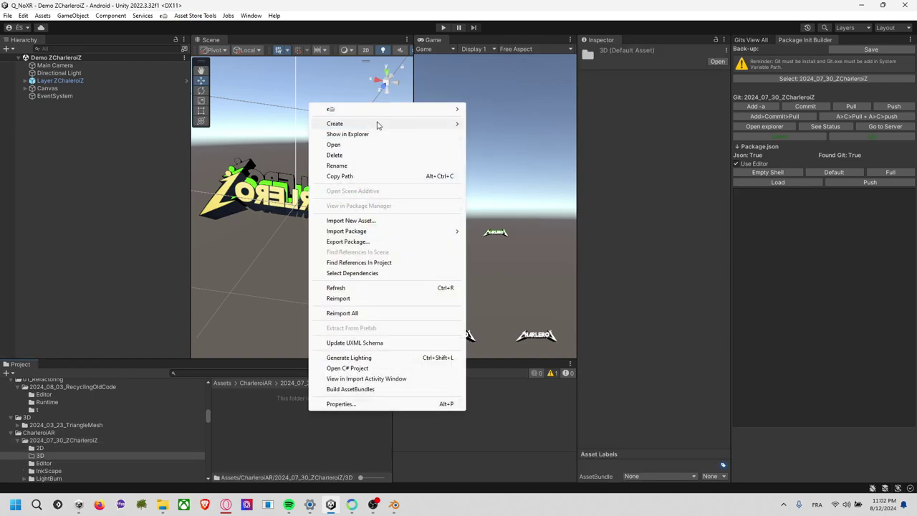
click(405, 132)
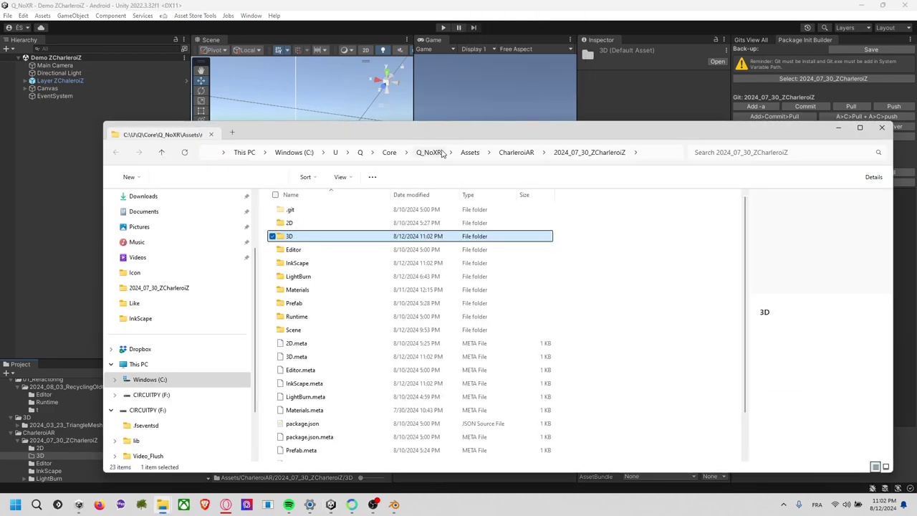
double_click(378, 243)
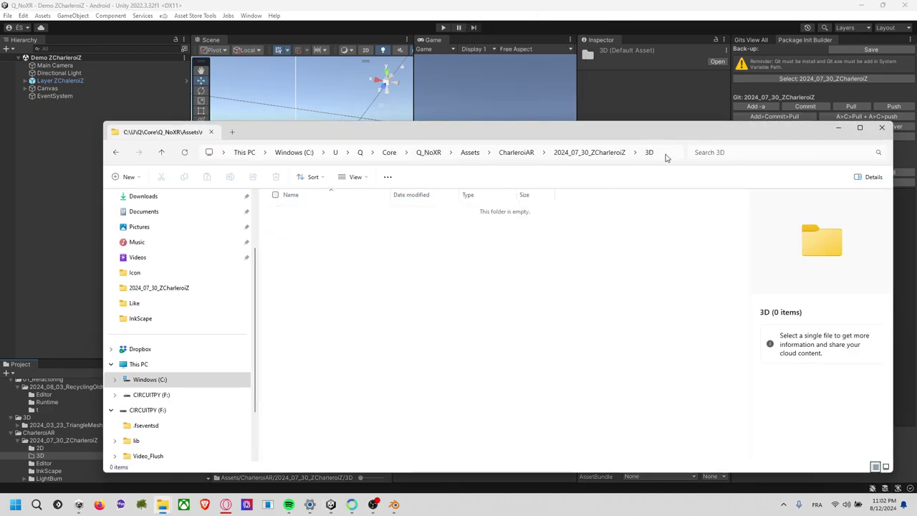
click(666, 157)
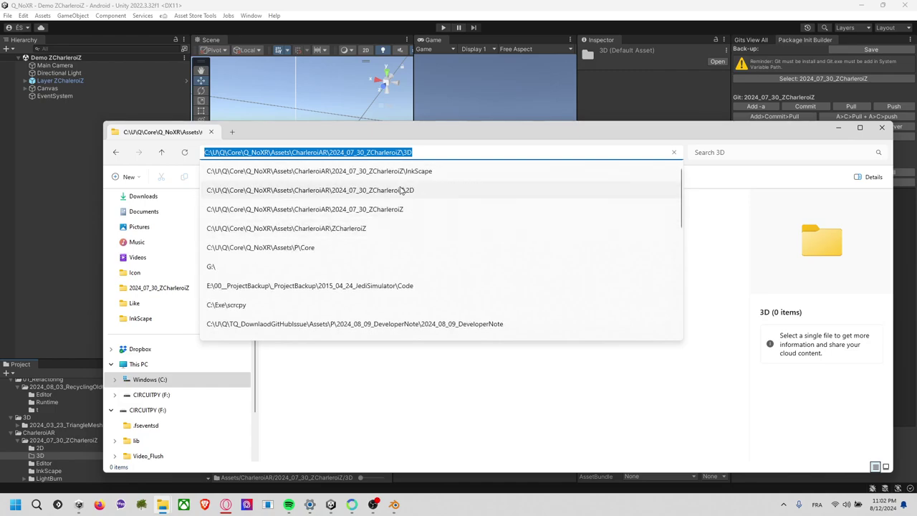
key(alt+Tab)
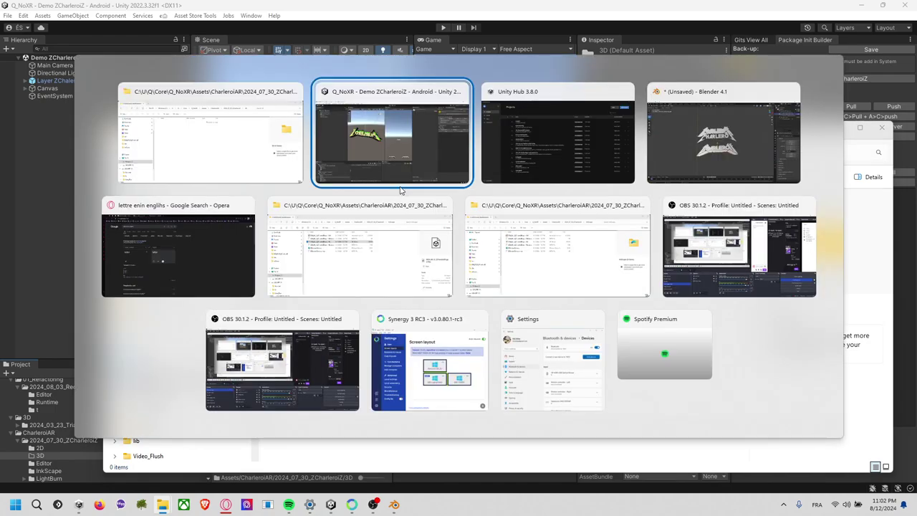
- Export the selected object as ZCharleroiZBackgroundLetter.fbx into the pasted 3D folder path
key(alt+Tab)
key(alt+Tab)
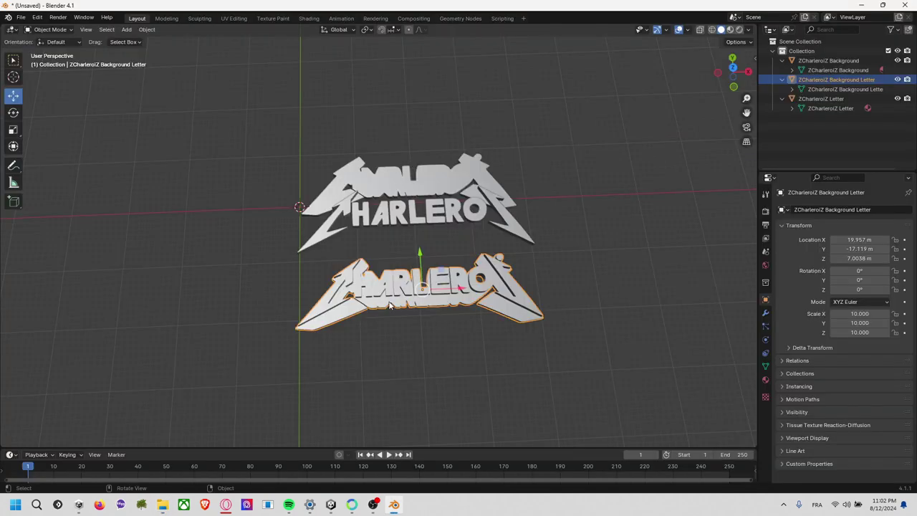
click(20, 16)
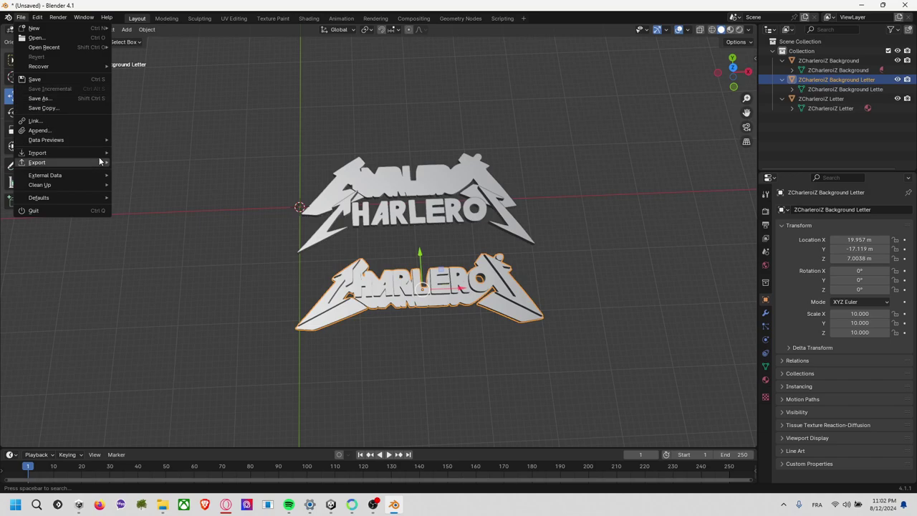
mouse_move(37, 162)
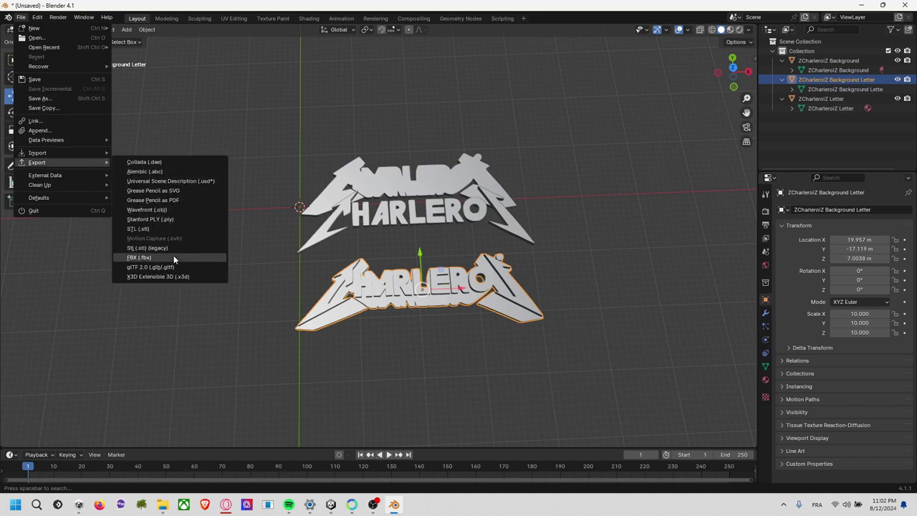
click(183, 256)
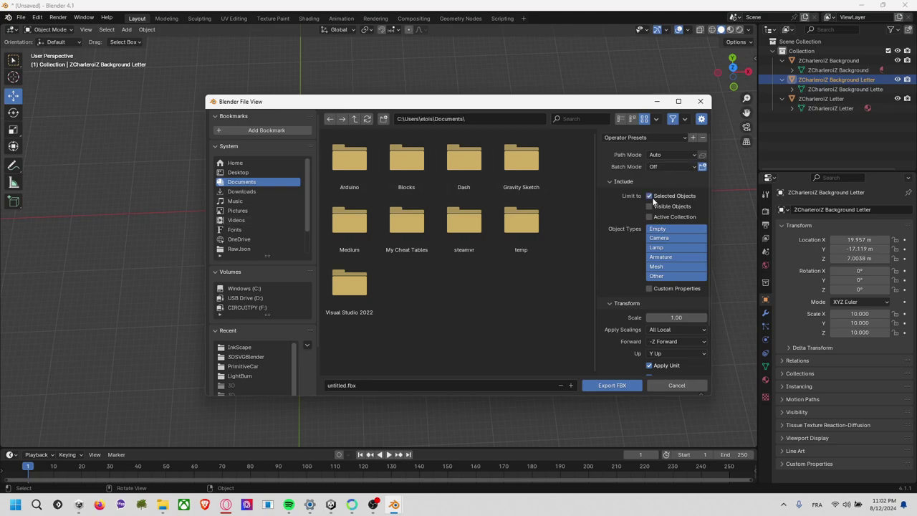
drag(600, 108, 563, 102)
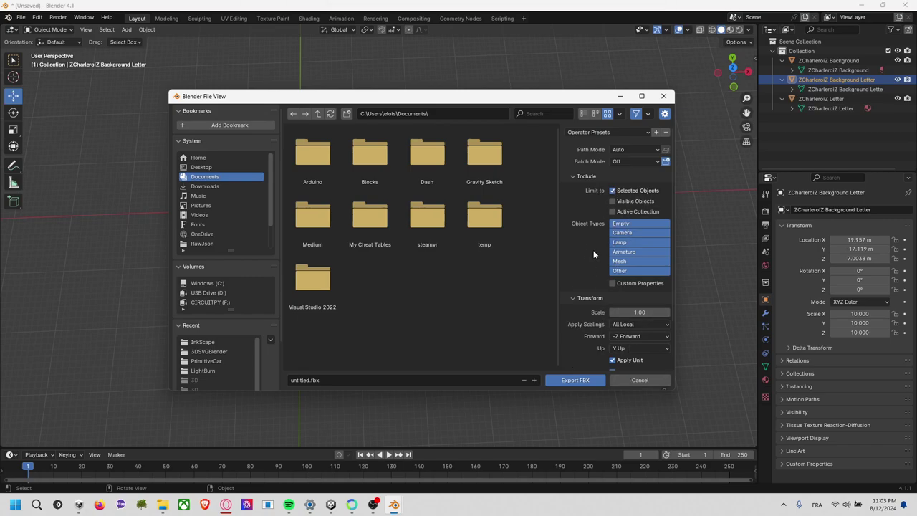
text(C:\U\Q\Core\Q_NoXR\Assets\CharleroiAR\2024_07_30_ZCharleroiZ\3D)
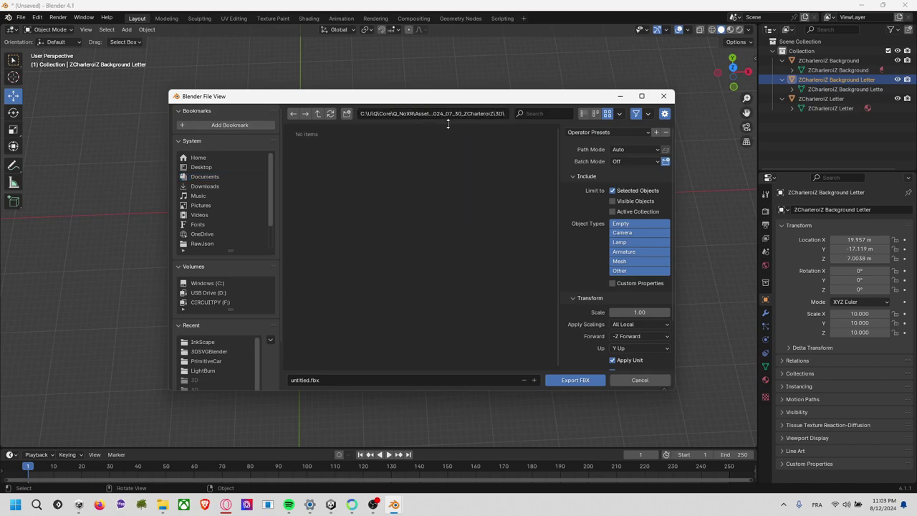
click(371, 380)
text(ZCharleroiZBackgroundLe)
click(585, 380)
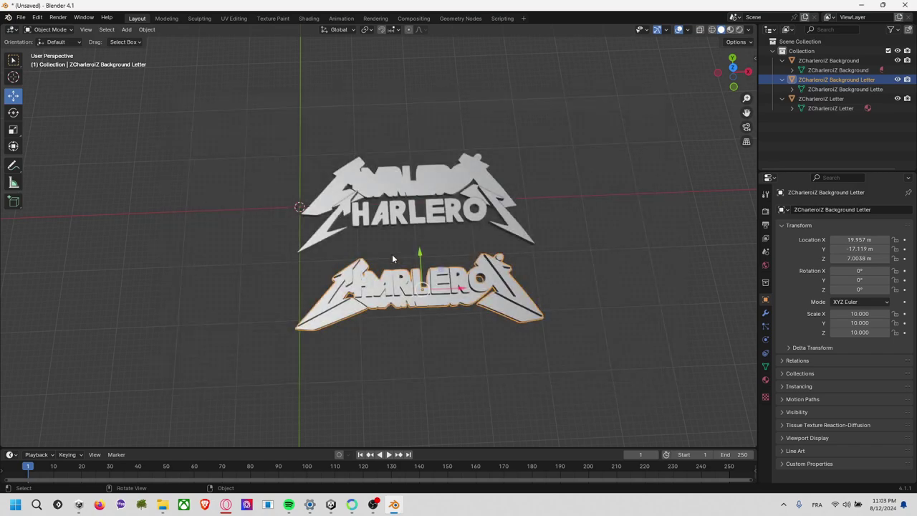
- Drag the ZCharleroiZBackgroundLetter model into the scene and frame it from the front
key(alt+Tab)
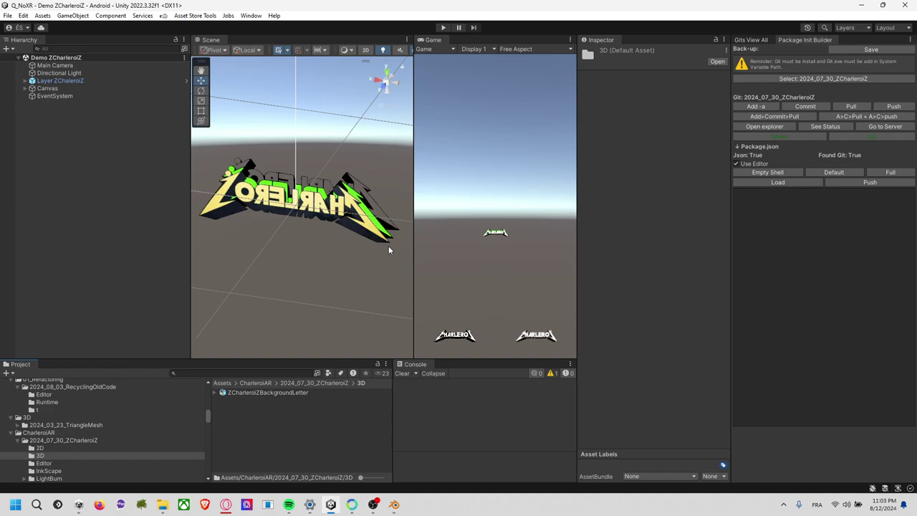
click(296, 394)
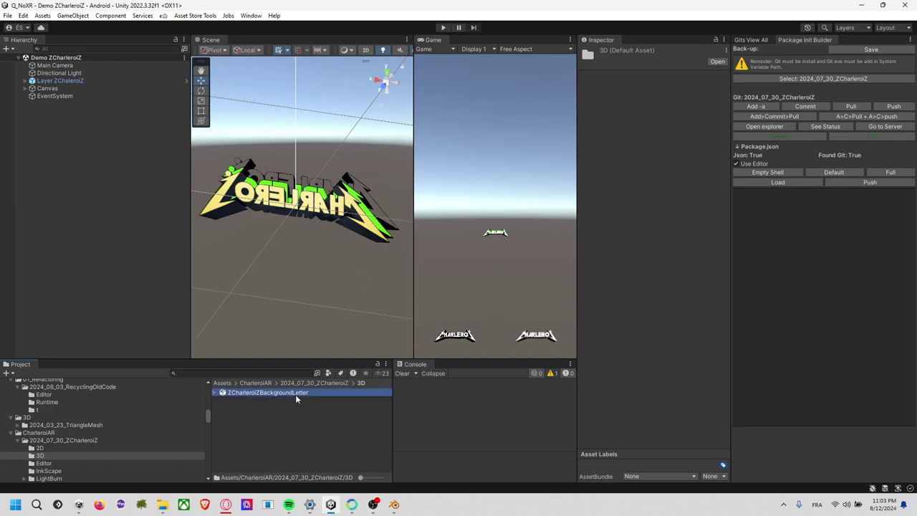
click(215, 393)
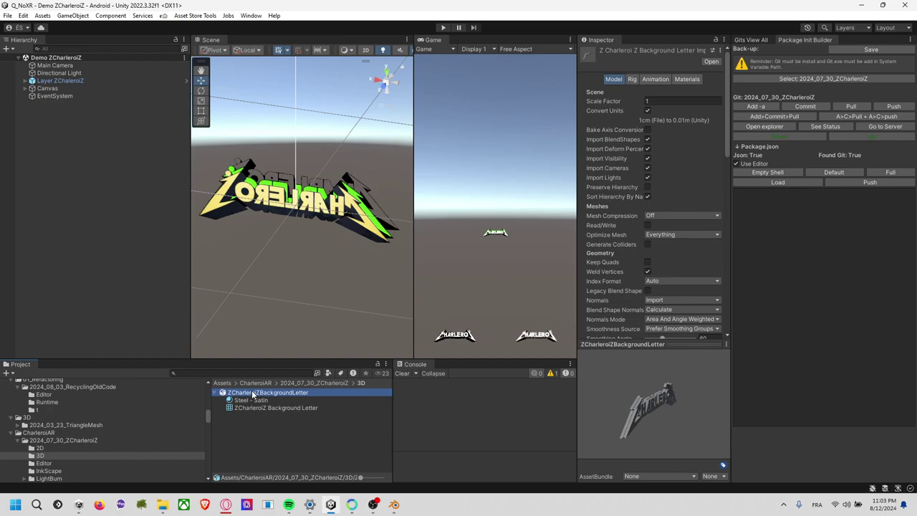
drag(252, 394, 296, 301)
key(f)
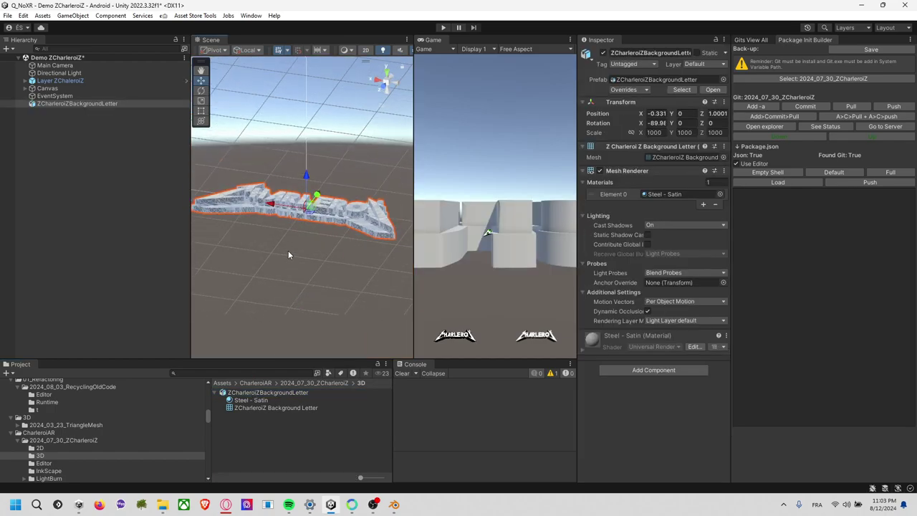
alt+drag(288, 255, 328, 370)
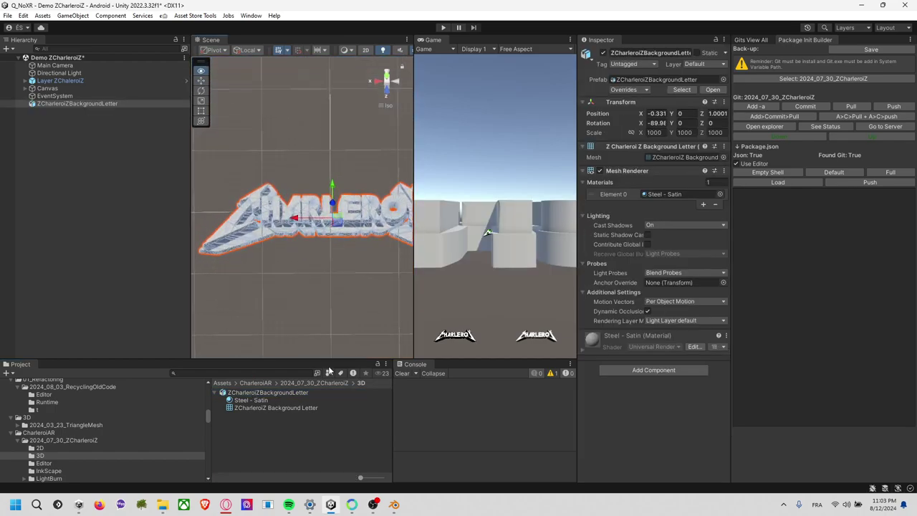
- Add a 3D Object > Cube to the scene from the Hierarchy
click(41, 171)
right_click(42, 171)
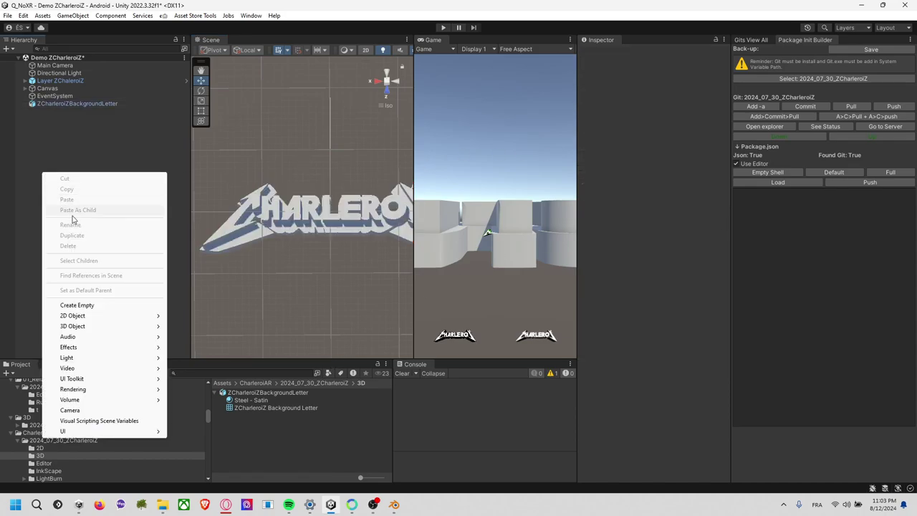
click(193, 327)
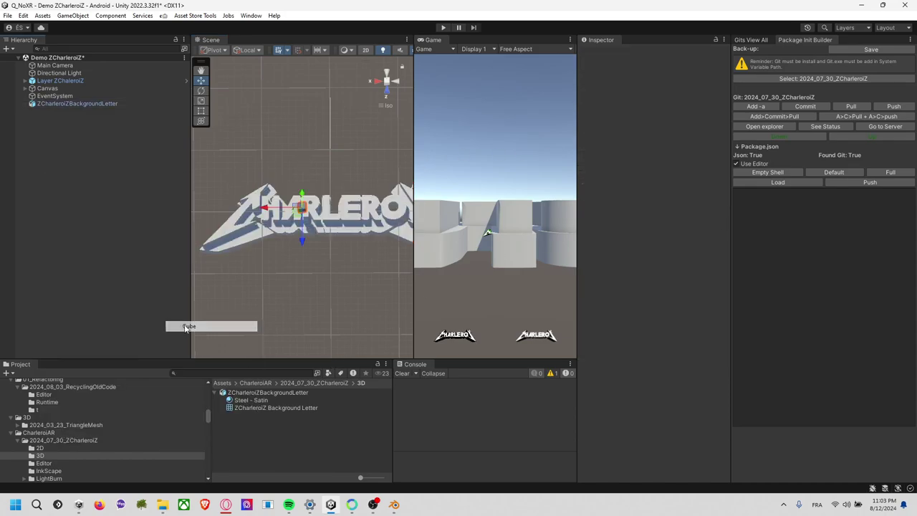
click(315, 268)
mouse_move(315, 270)
alt+mouse_down()
mouse_move(323, 302)
mouse_move(327, 218)
alt+mouse_up()
- Set the background letter's scale to 10, 10, 0 in the Inspector
click(312, 272)
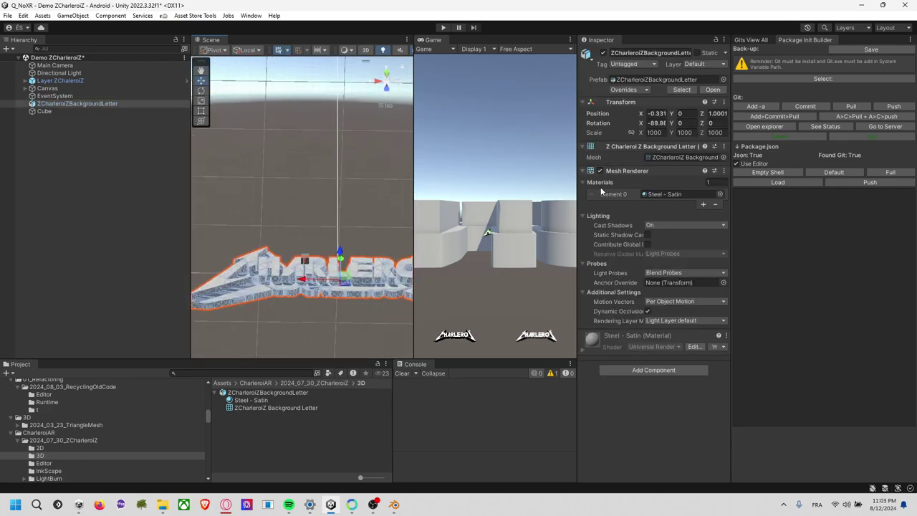
click(654, 132)
text(1)
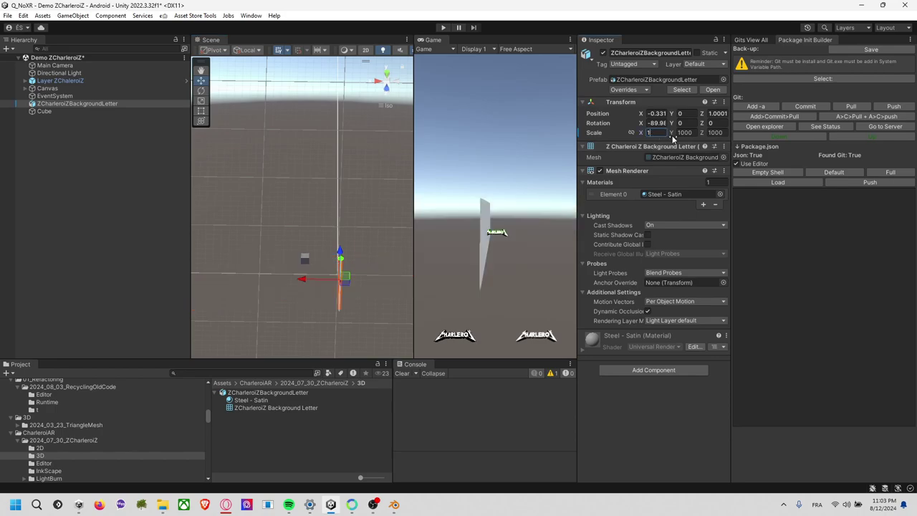
text(0)
key(Tab)
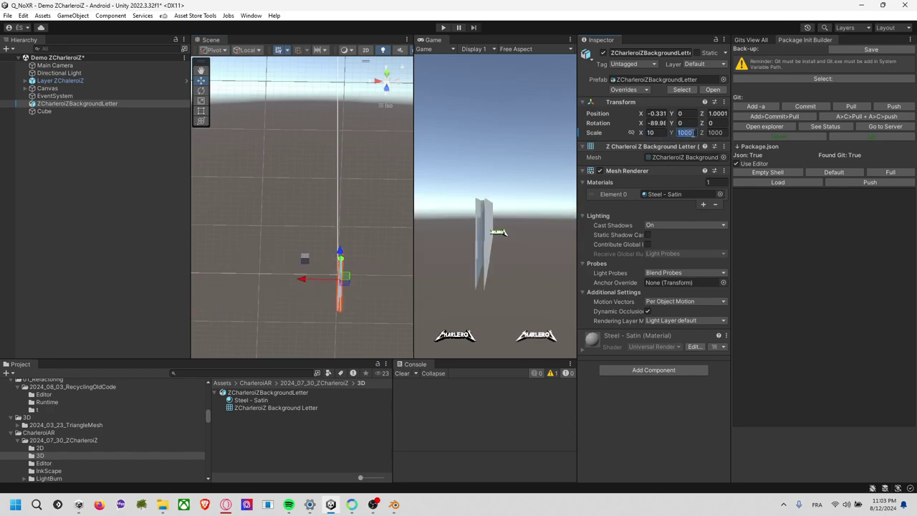
text(10)
key(Tab)
text(0)
key(Return)
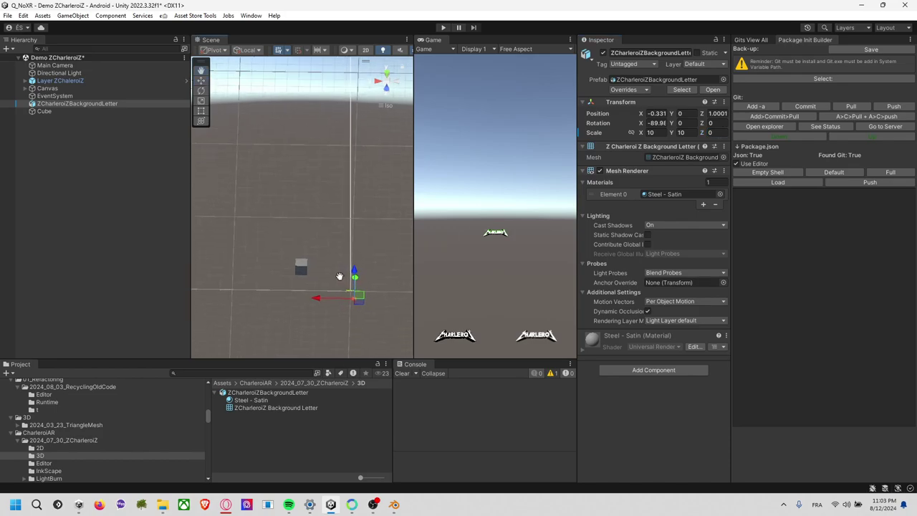
- Frame the resized letter alongside the grid and select the cube
key(f)
scroll(305, 239, down, 3)
scroll(294, 240, down, 3)
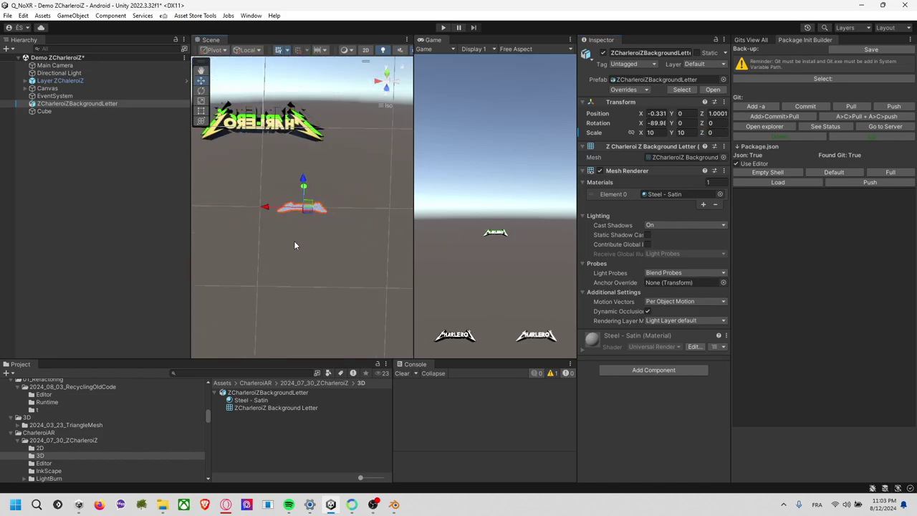
mouse_move(294, 240)
middle_down()
mouse_move(329, 261)
mouse_move(287, 243)
mouse_move(355, 299)
mouse_move(336, 297)
mouse_move(313, 266)
middle_up()
click(239, 179)
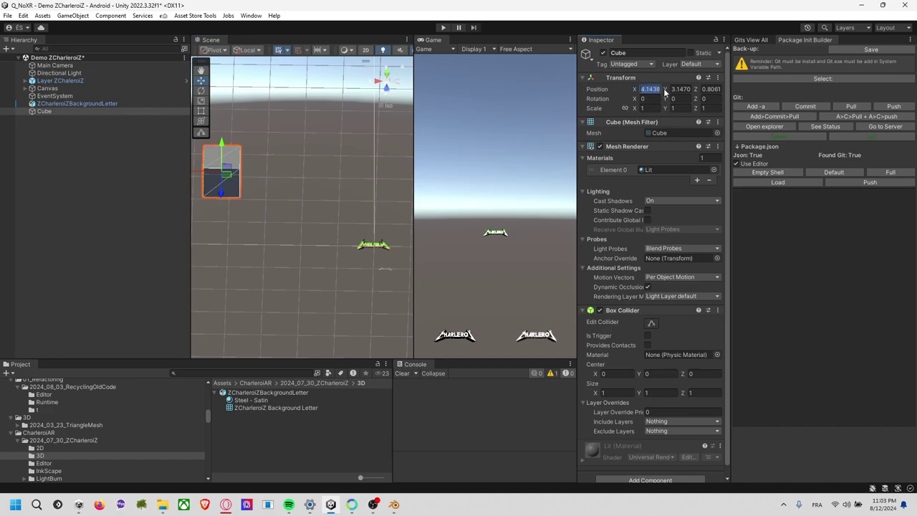
- In Unity, set the Cube's Position X and Y to 0 and reframe the scene around it
text(0)
key(Tab)
text(0)
text(0)
key(Tab)
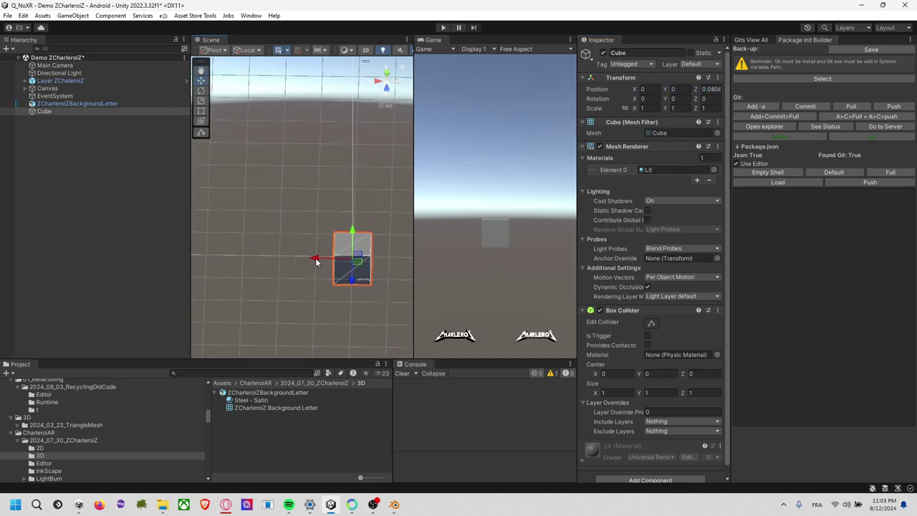
middle_drag(336, 247, 305, 238)
click(214, 256)
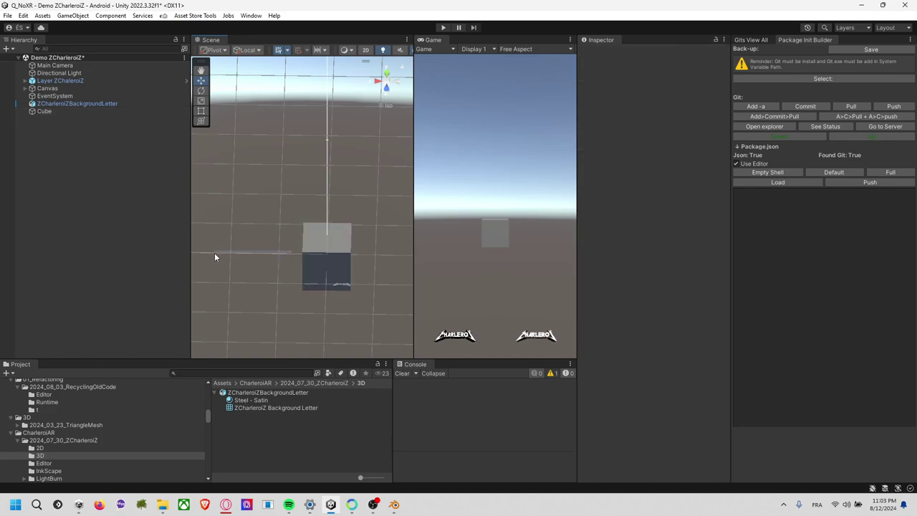
click(322, 258)
- Move the Cube left beside the letter logo, deselect it, and switch to Blender
drag(292, 256, 215, 255)
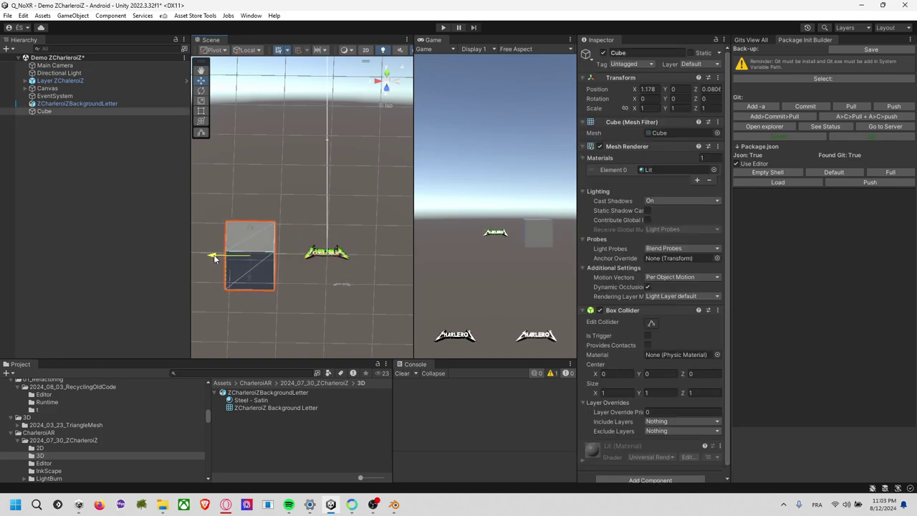
click(356, 279)
key(alt+Tab)
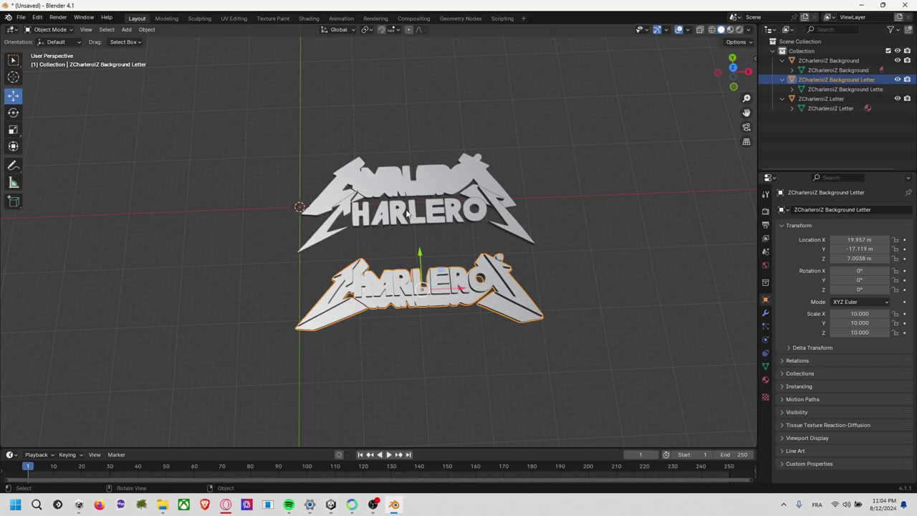
- Select both CharleroiZ logos and scale them to one tenth of their size
drag(296, 137, 672, 403)
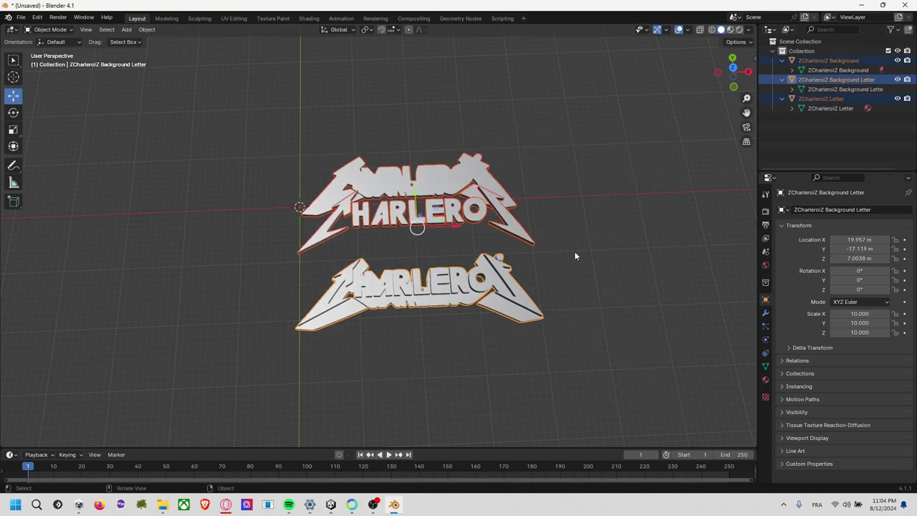
key(s)
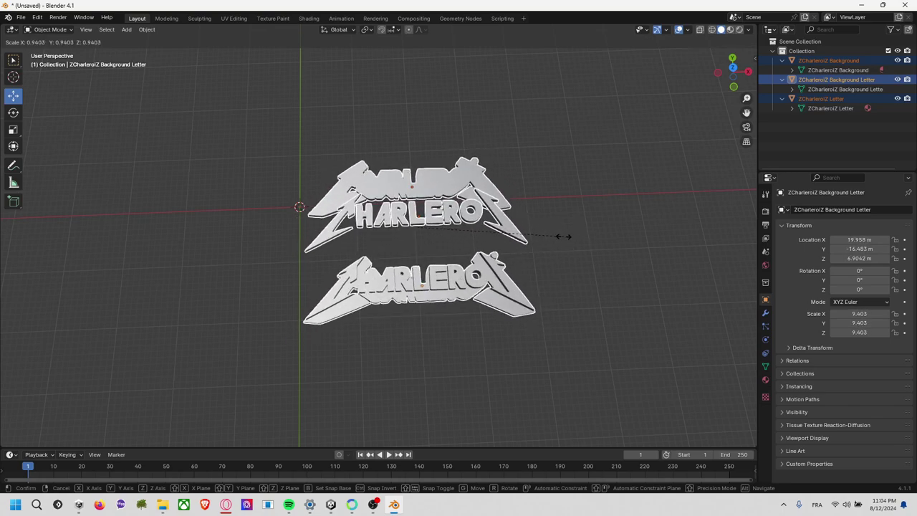
text(1)
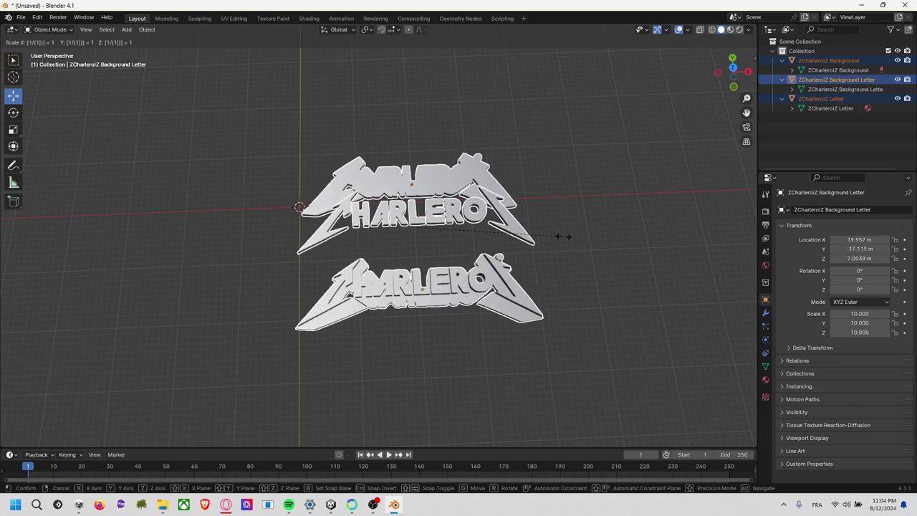
text(0/)
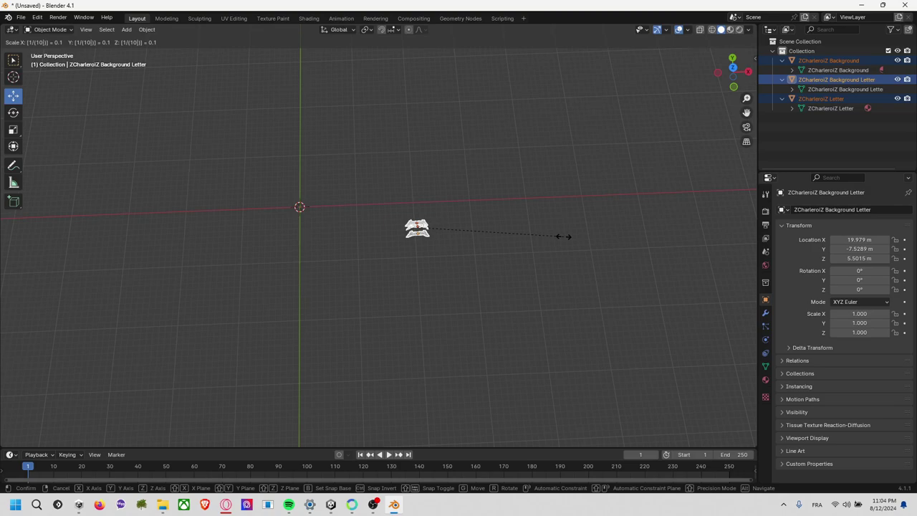
key(Return)
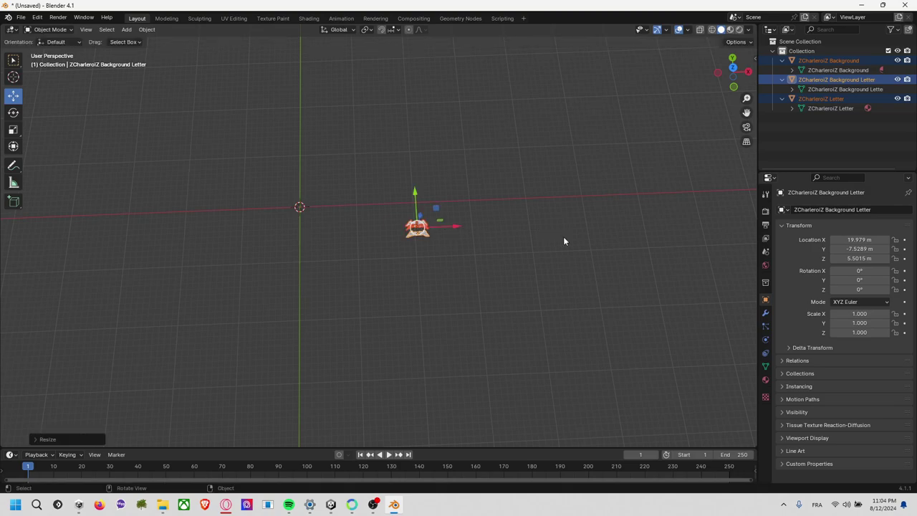
- Move the scaled logos along X toward the world origin
key(g)
key(x)
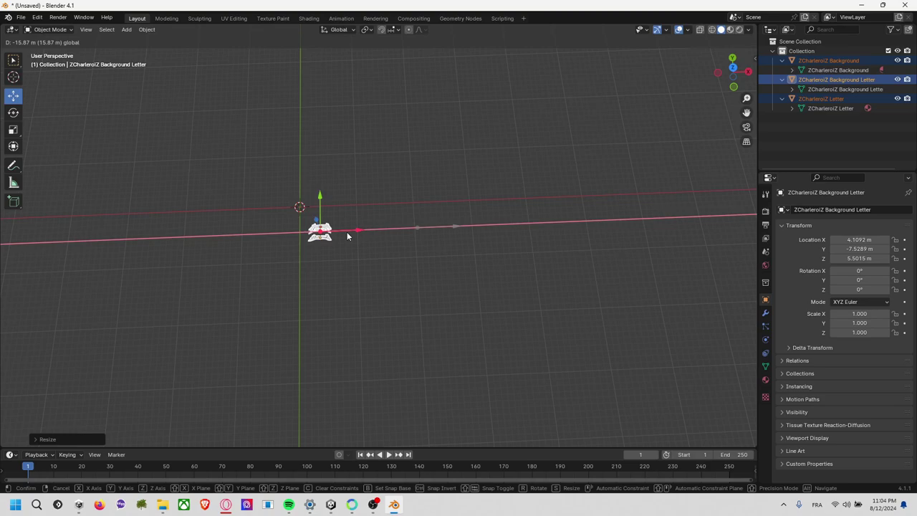
click(301, 208)
right_click(301, 208)
key(Escape)
scroll(335, 217, up, 3)
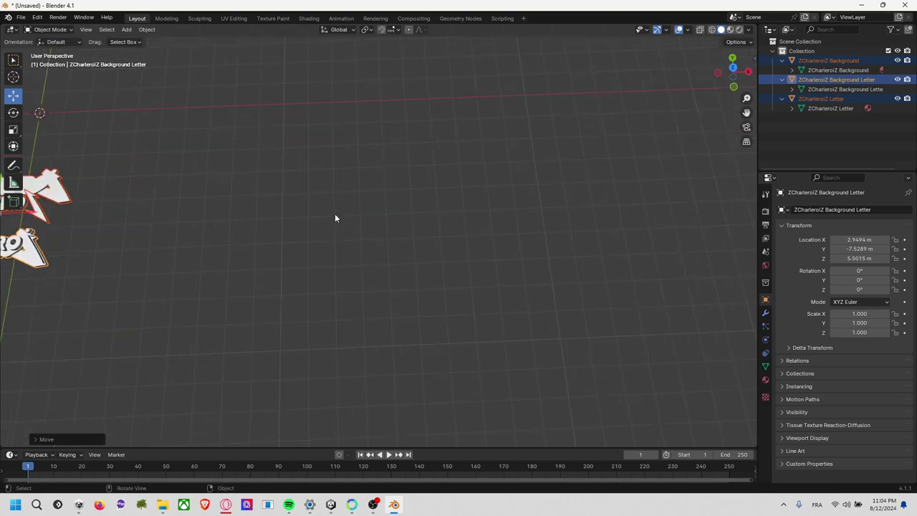
scroll(436, 246, down, 2)
right_click(543, 285)
key(Escape)
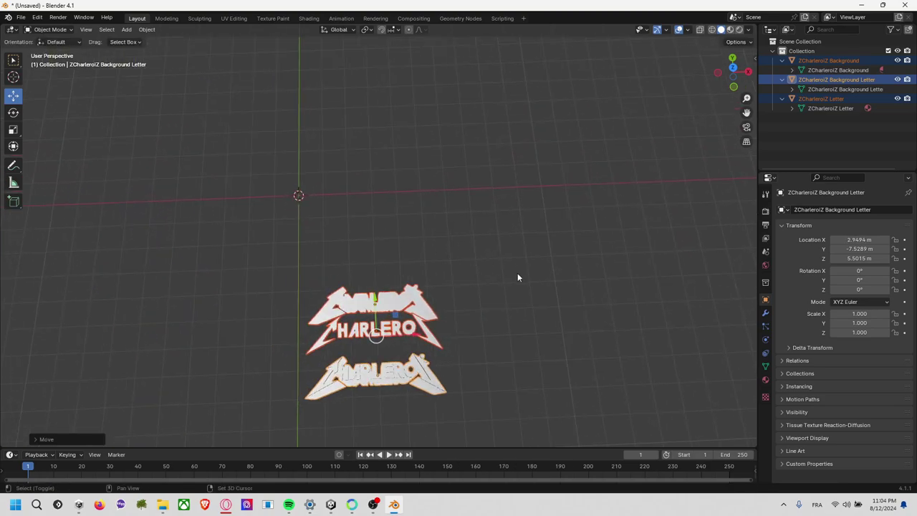
- Move the logos along Y and lower them along Z onto the grid near the origin
mouse_move(517, 273)
middle_down()
mouse_move(418, 256)
mouse_move(308, 258)
middle_up()
drag(295, 251, 296, 114)
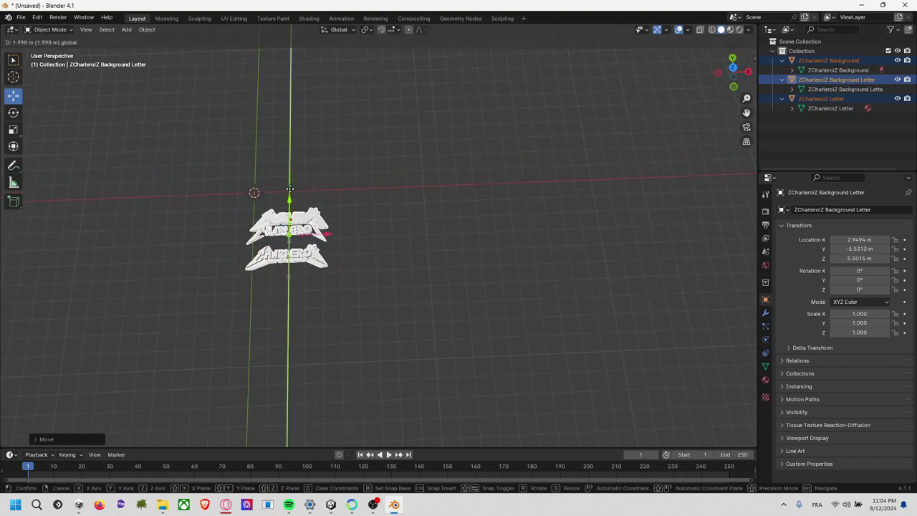
mouse_move(321, 232)
middle_down()
mouse_move(402, 181)
mouse_move(389, 149)
middle_up()
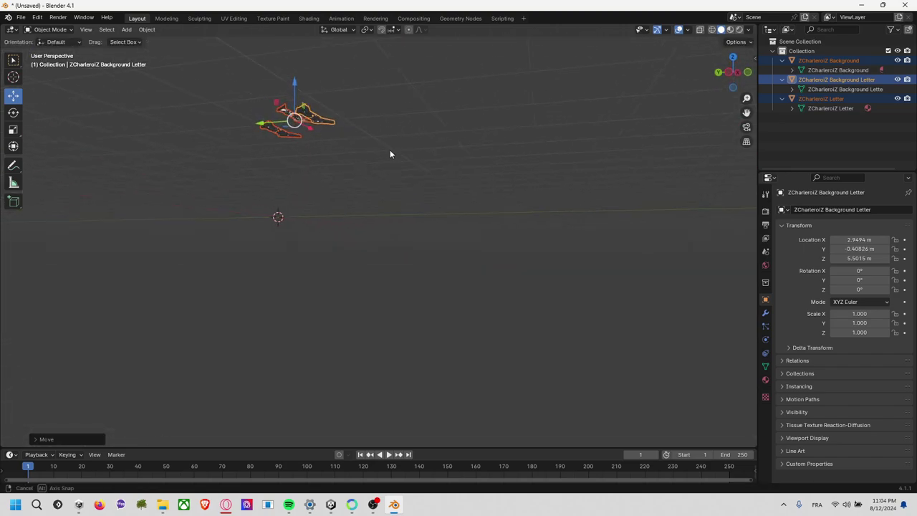
drag(301, 81, 302, 166)
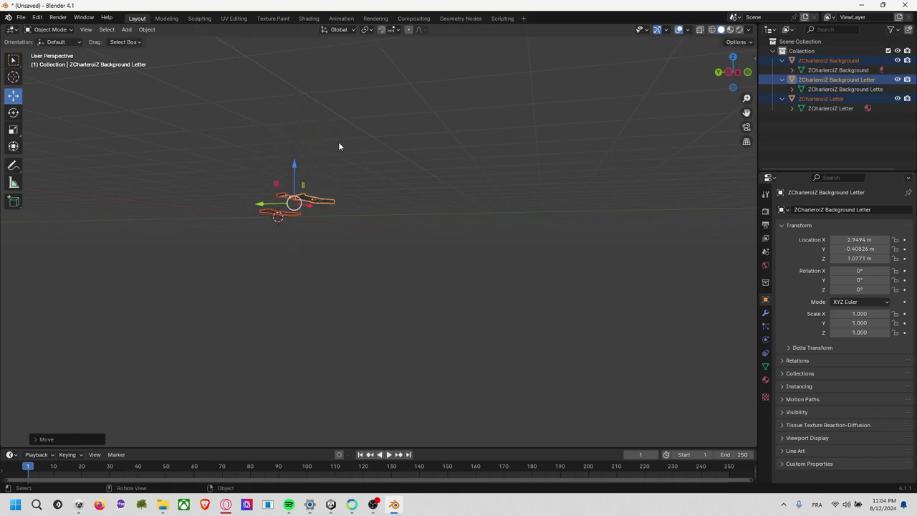
middle_drag(339, 143, 237, 229)
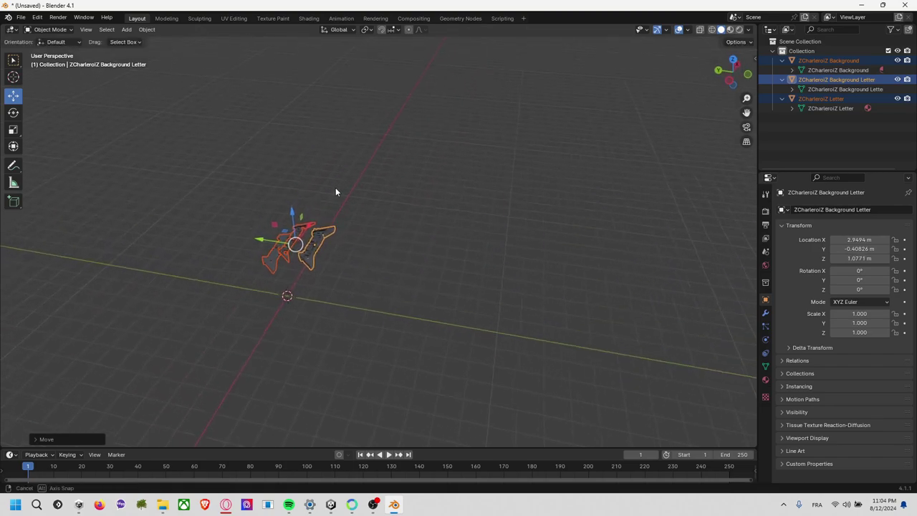
click(395, 189)
mouse_move(430, 240)
middle_down()
mouse_move(449, 263)
mouse_move(440, 172)
mouse_move(547, 142)
mouse_move(544, 165)
mouse_move(489, 160)
mouse_move(561, 182)
mouse_move(440, 213)
mouse_move(505, 182)
mouse_move(530, 199)
mouse_move(548, 169)
mouse_move(499, 156)
mouse_move(523, 181)
mouse_move(515, 238)
middle_up()
- Back in Unity, select and frame the ZCharleroiZBackgroundLetter object
key(alt+Tab)
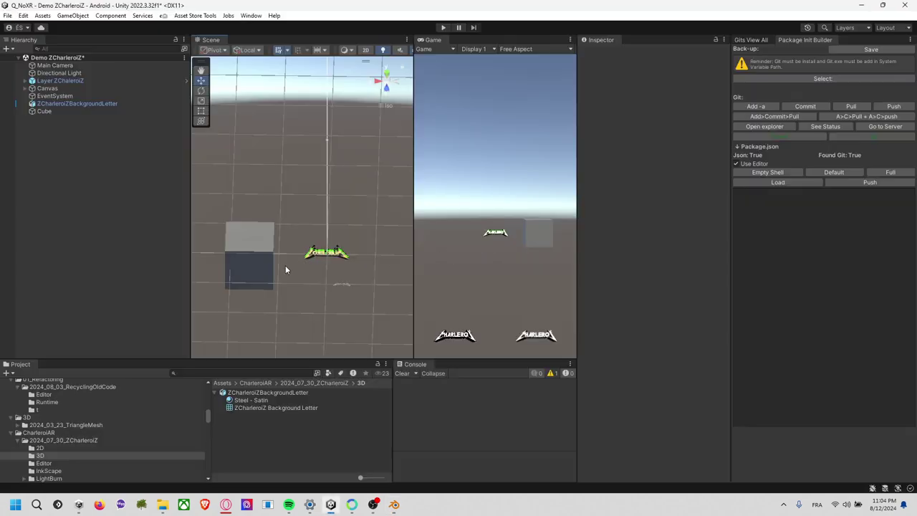
click(345, 284)
key(f)
mouse_move(350, 283)
alt+mouse_down()
mouse_move(326, 187)
mouse_move(315, 229)
mouse_move(328, 271)
mouse_move(309, 286)
mouse_move(303, 231)
mouse_move(313, 127)
mouse_move(306, 170)
alt+mouse_up()
click(326, 187)
click(325, 260)
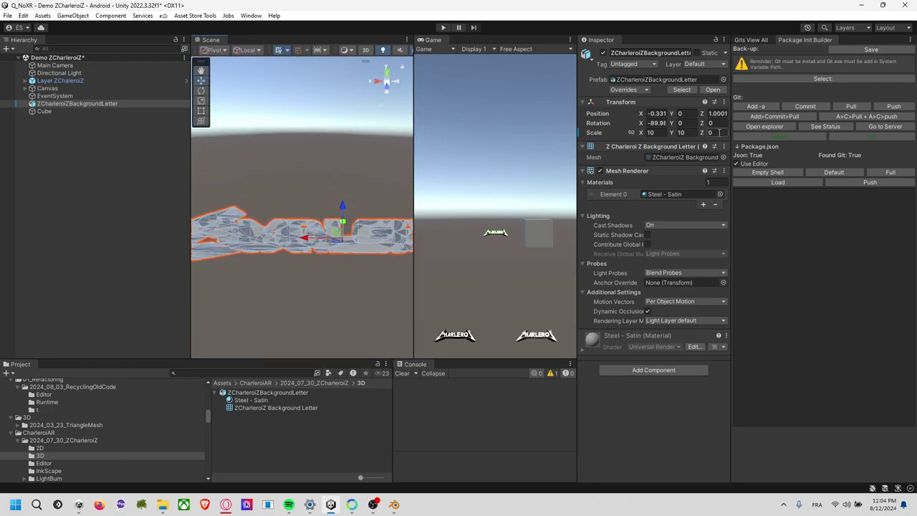
- Set the letter's Scale Z to 10 and open the 2024_07_30_ZCharleroiZ folder
text(10)
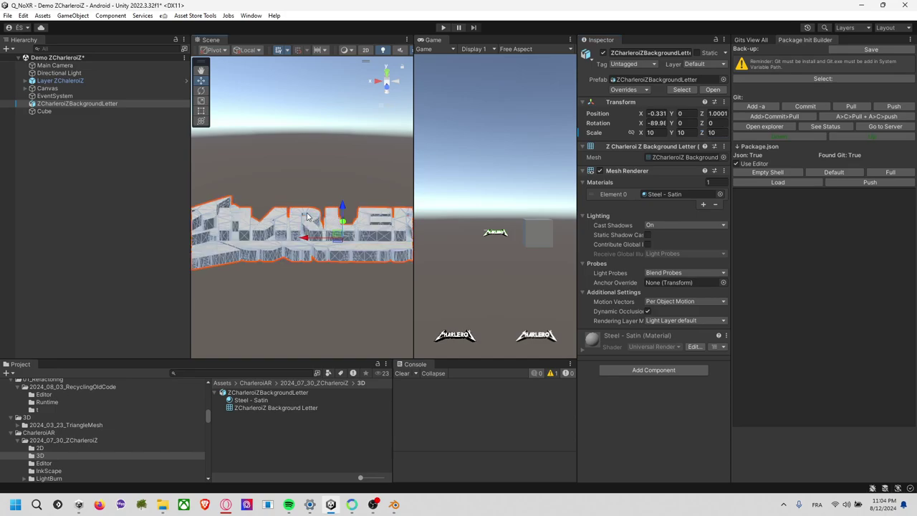
click(318, 168)
middle_drag(317, 177, 331, 198)
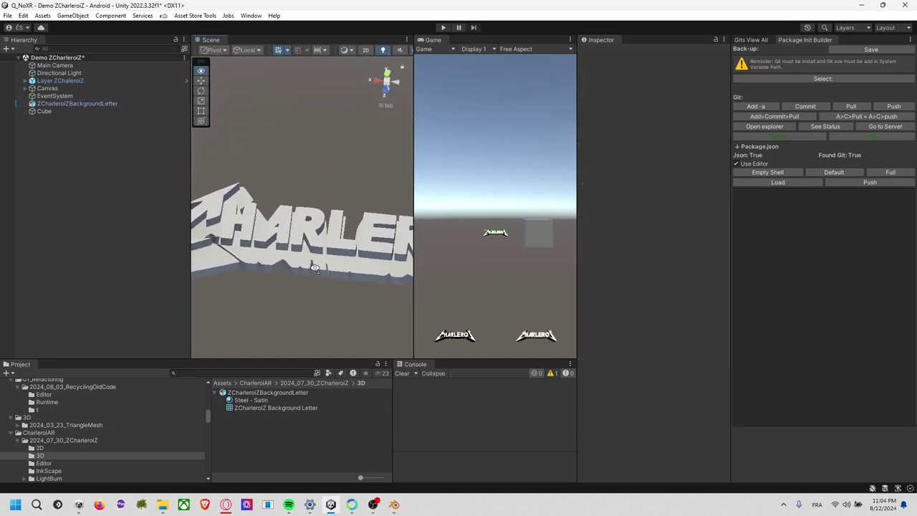
alt+drag(331, 199, 292, 181)
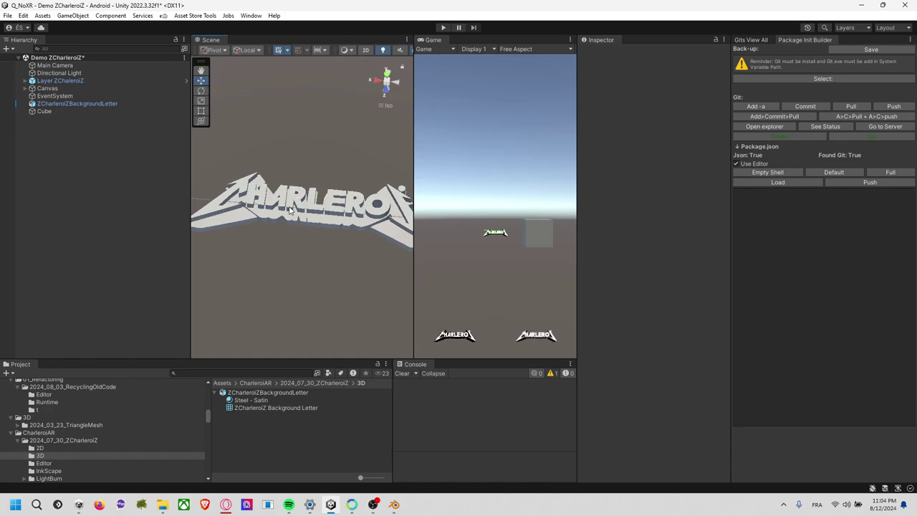
click(95, 439)
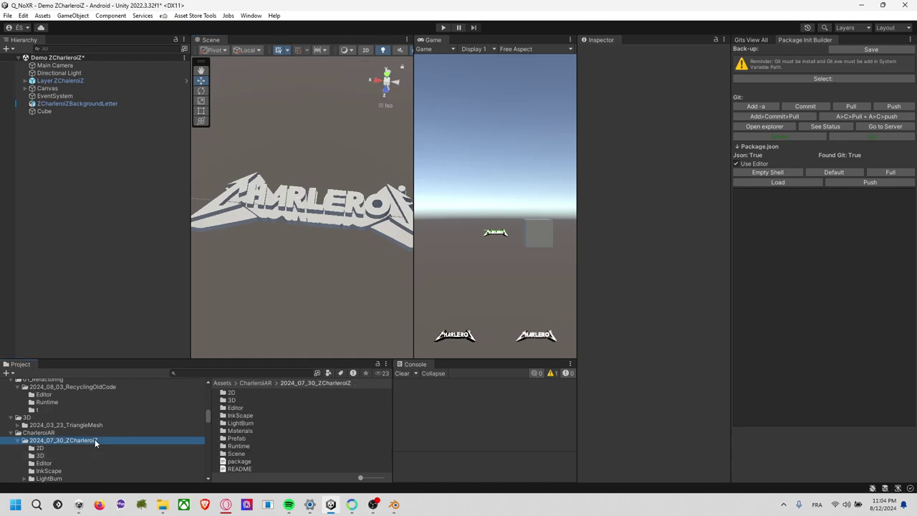
- Open the 2D asset folder in Unity's Project panel
click(243, 422)
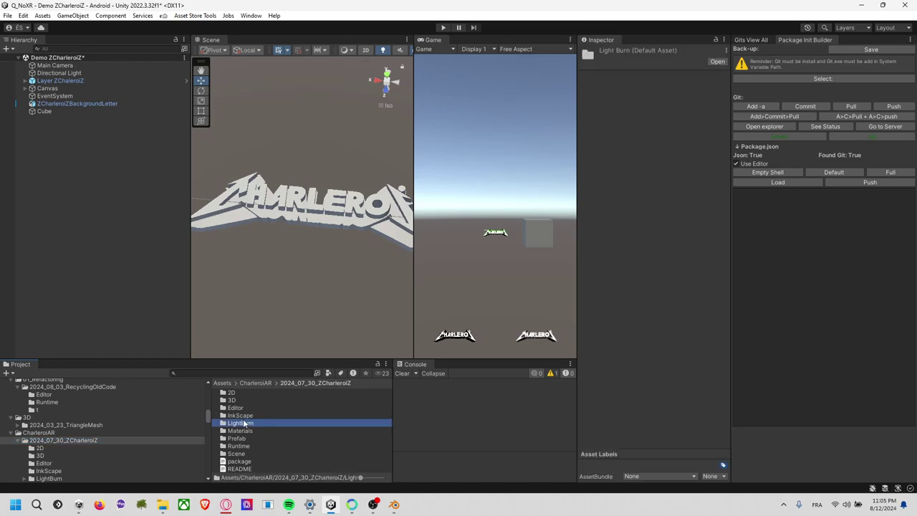
double_click(231, 393)
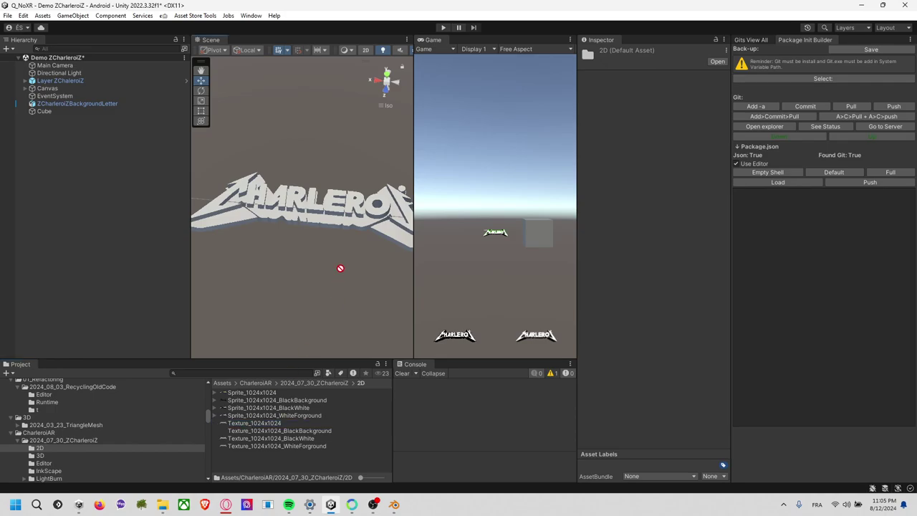
mouse_move(240, 243)
alt+mouse_down()
mouse_move(466, 64)
mouse_move(332, 248)
mouse_move(256, 174)
alt+mouse_up()
- Inspect the logo from several angles in the Scene view, then return to Blender
scroll(282, 276, up, 2)
scroll(336, 265, up, 3)
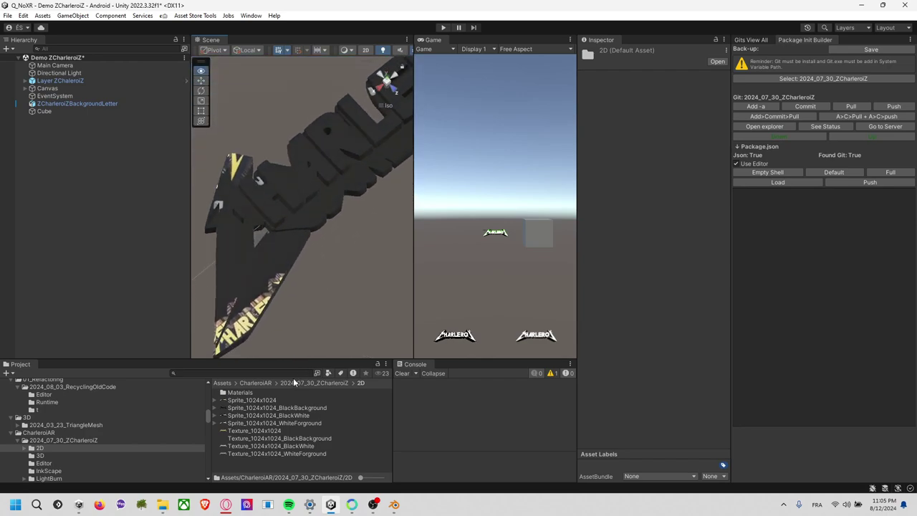
middle_drag(330, 208, 100, 220)
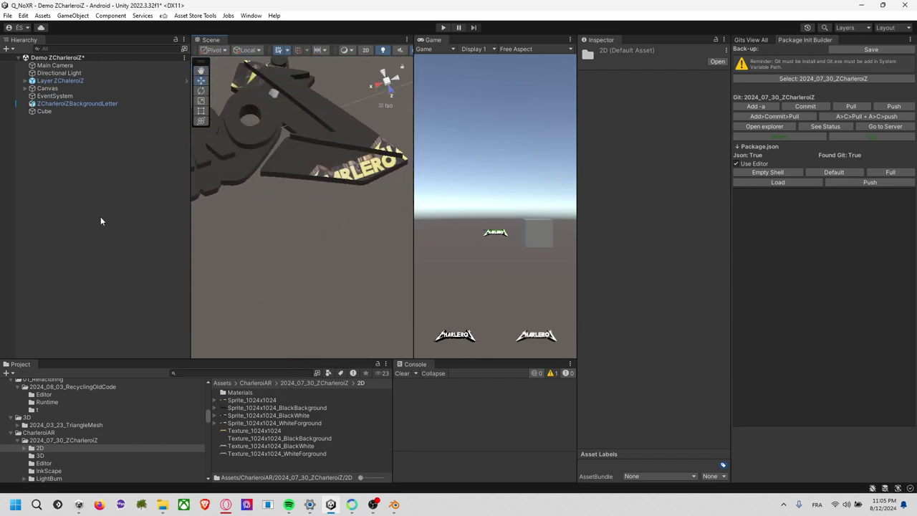
scroll(321, 207, down, 5)
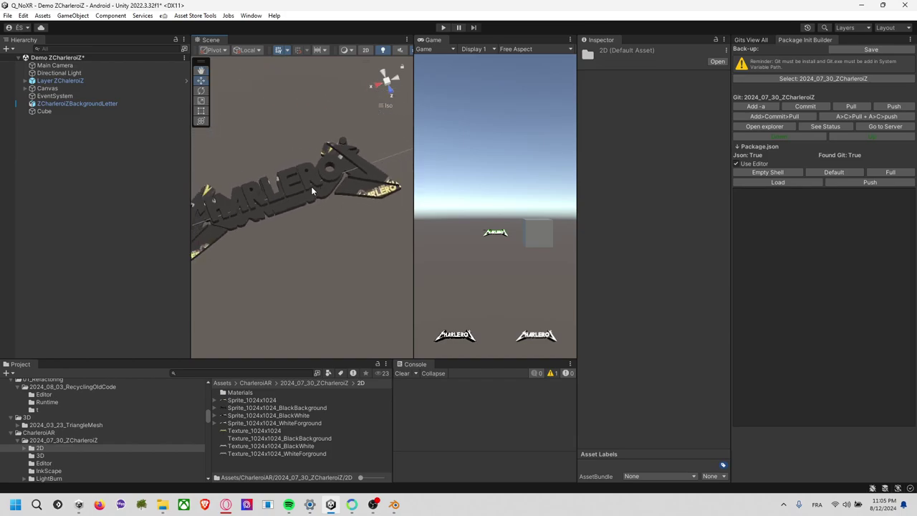
mouse_move(316, 200)
alt+mouse_down()
mouse_move(275, 245)
mouse_move(277, 152)
mouse_move(258, 212)
alt+mouse_up()
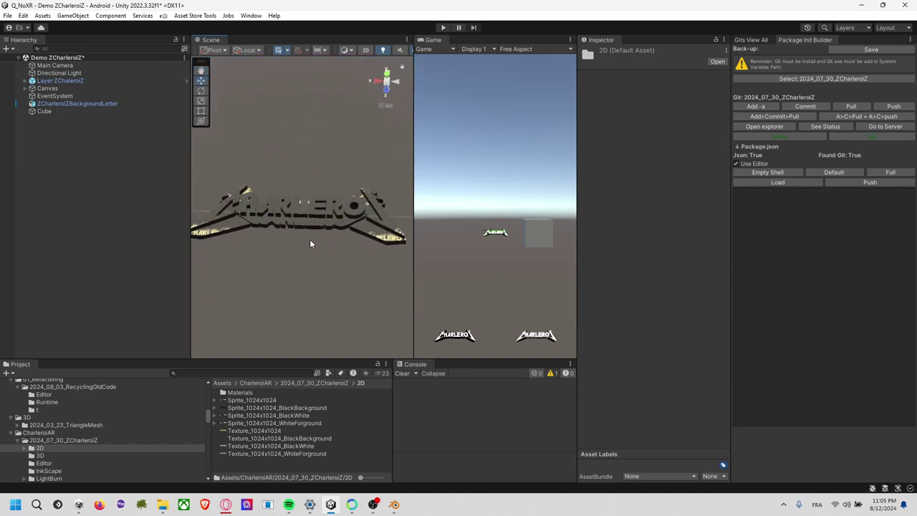
mouse_move(289, 224)
alt+mouse_down()
mouse_move(277, 226)
mouse_move(307, 170)
mouse_move(291, 262)
alt+mouse_up()
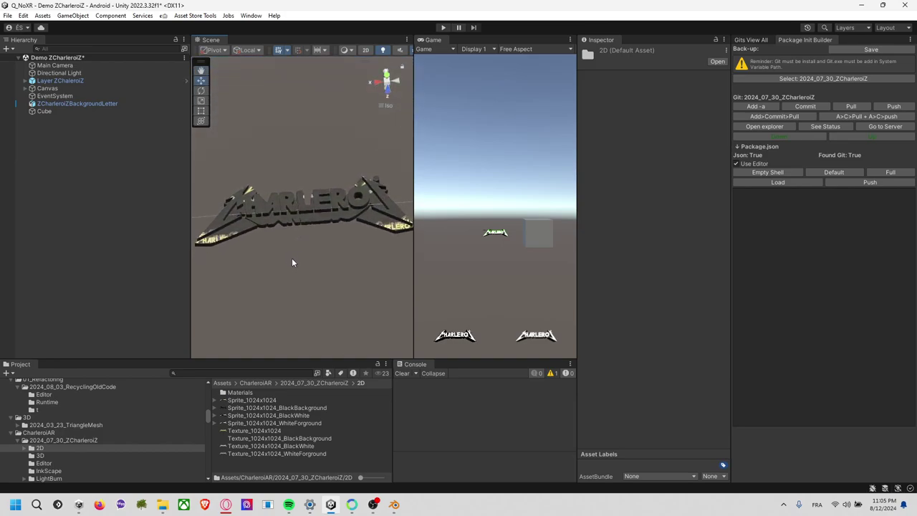
key(alt+Tab)
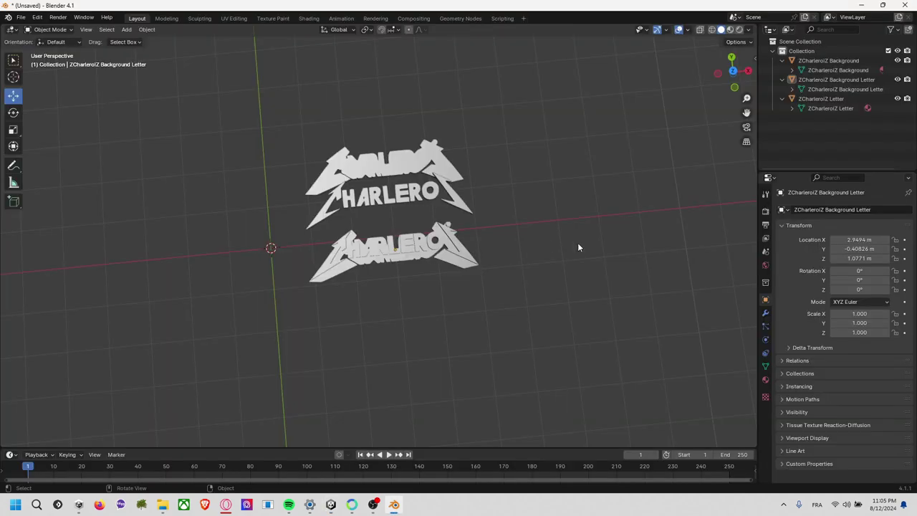
- Select the lower CharleroiZ logo and view it from the top
scroll(505, 272, up, 5)
mouse_move(465, 266)
middle_down()
mouse_move(596, 235)
mouse_move(600, 218)
mouse_move(621, 250)
mouse_move(589, 243)
mouse_move(409, 275)
middle_up()
click(409, 277)
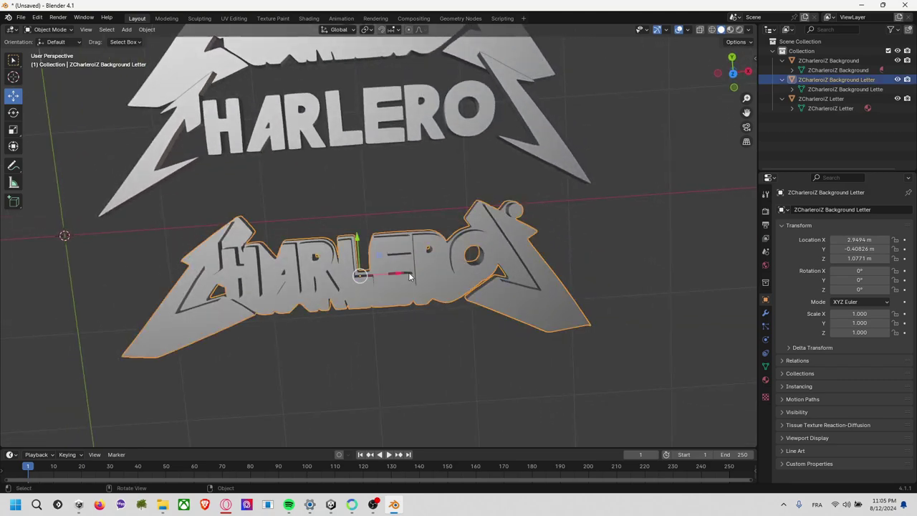
click(732, 73)
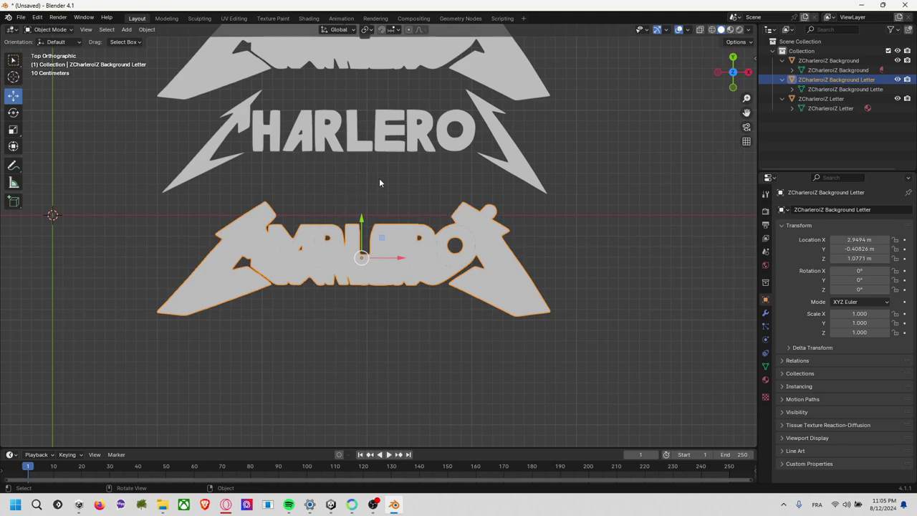
- Split the layout vertically and make the new area a UV Editor
right_click(542, 25)
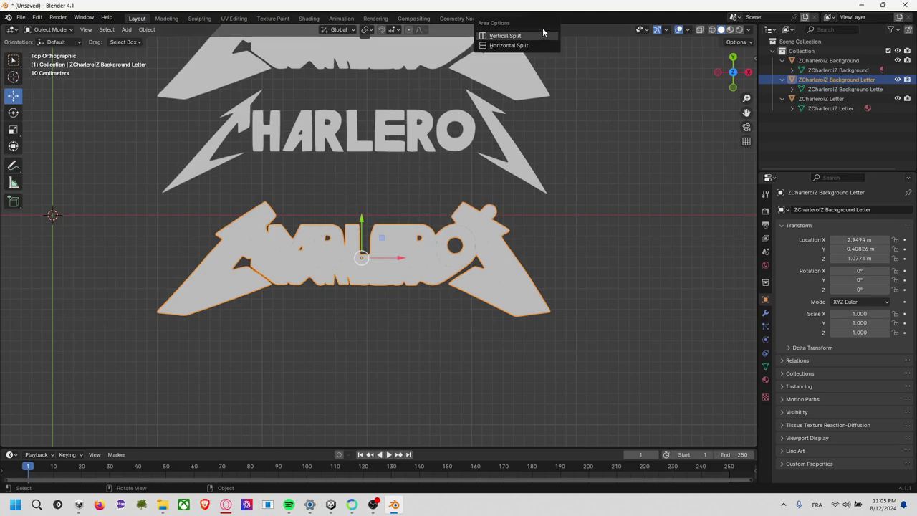
click(543, 32)
click(519, 81)
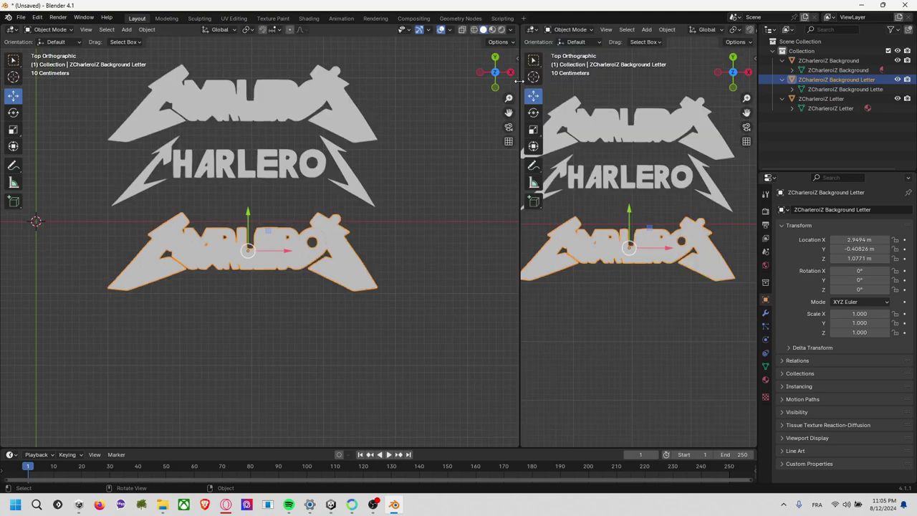
click(576, 30)
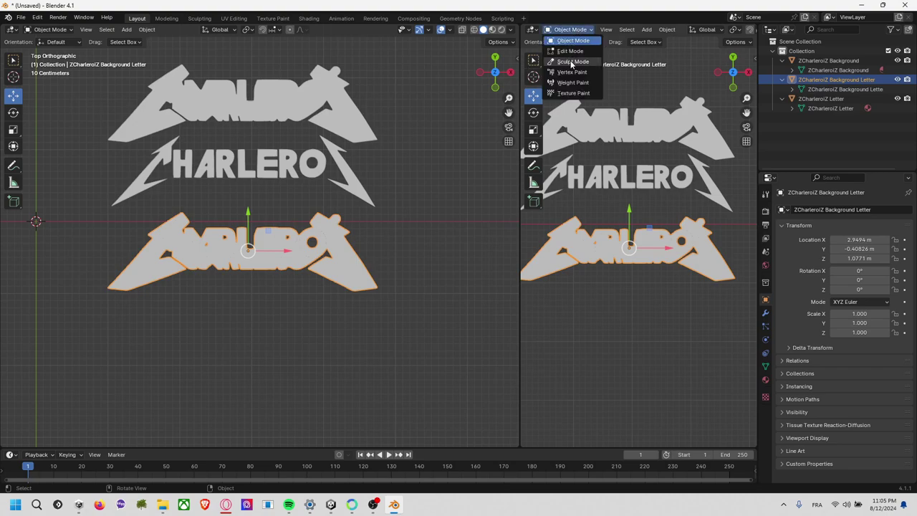
click(530, 29)
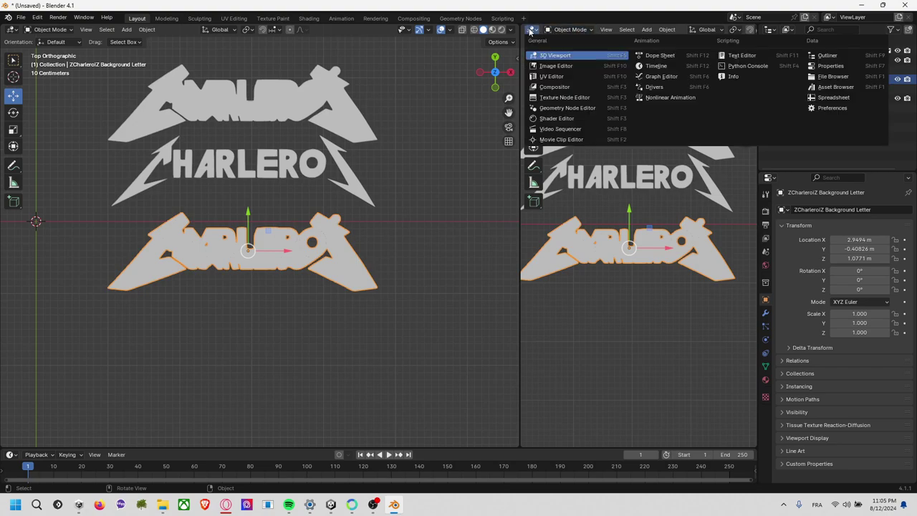
click(544, 76)
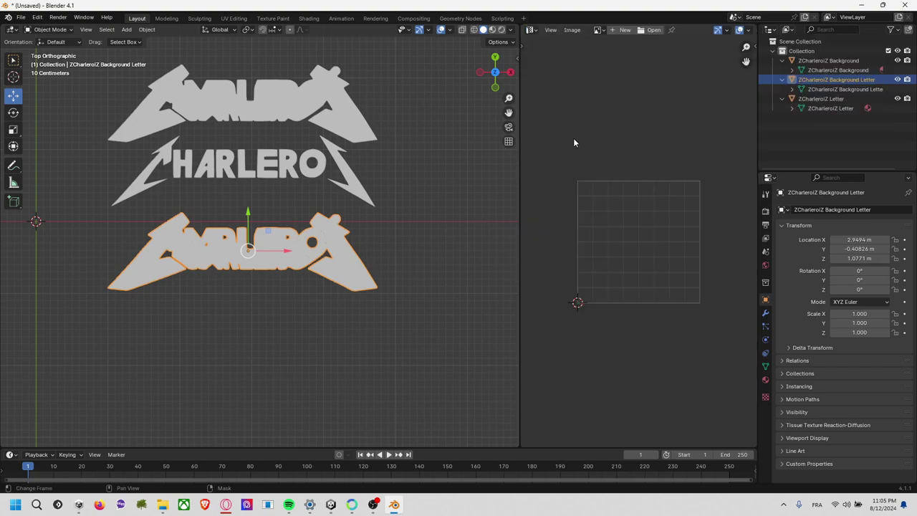
- Reselect the lower logo object in the 3D viewport
click(390, 271)
click(241, 230)
click(50, 29)
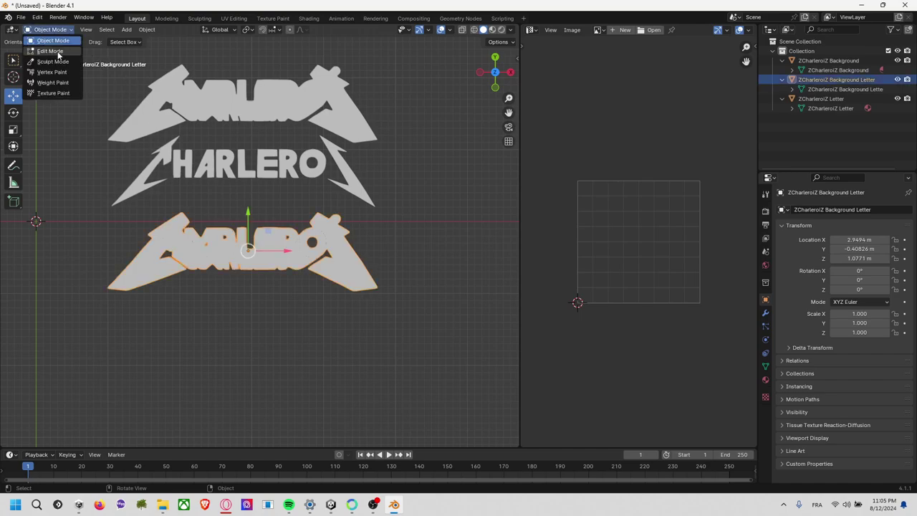
- Enter Edit Mode on the letter mesh and clear its selection
click(49, 51)
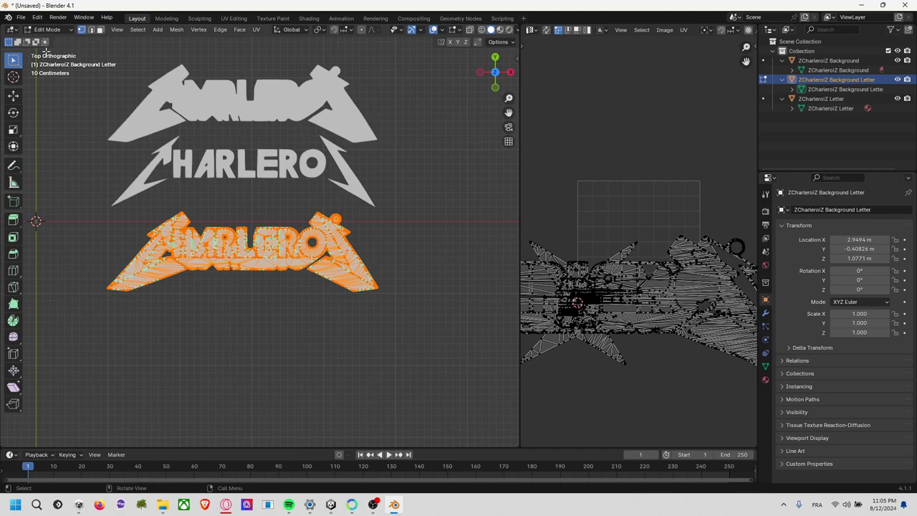
click(437, 259)
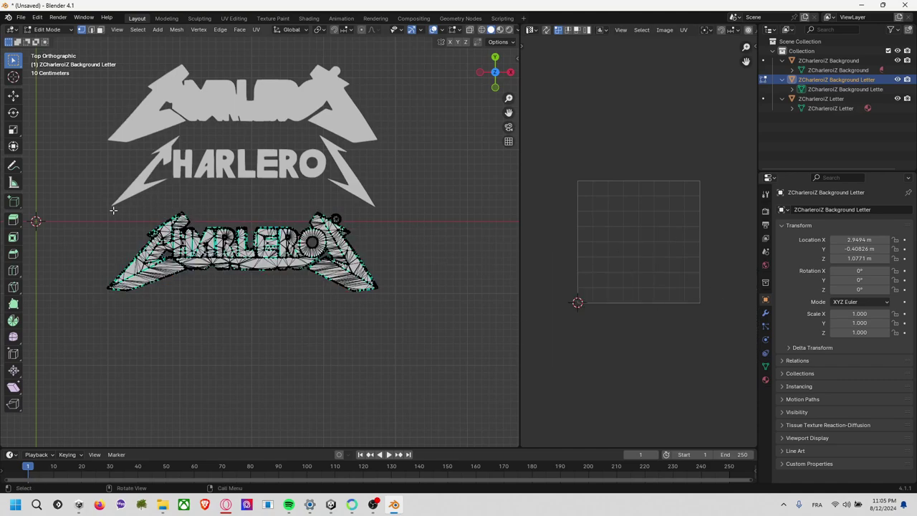
drag(112, 210, 558, 372)
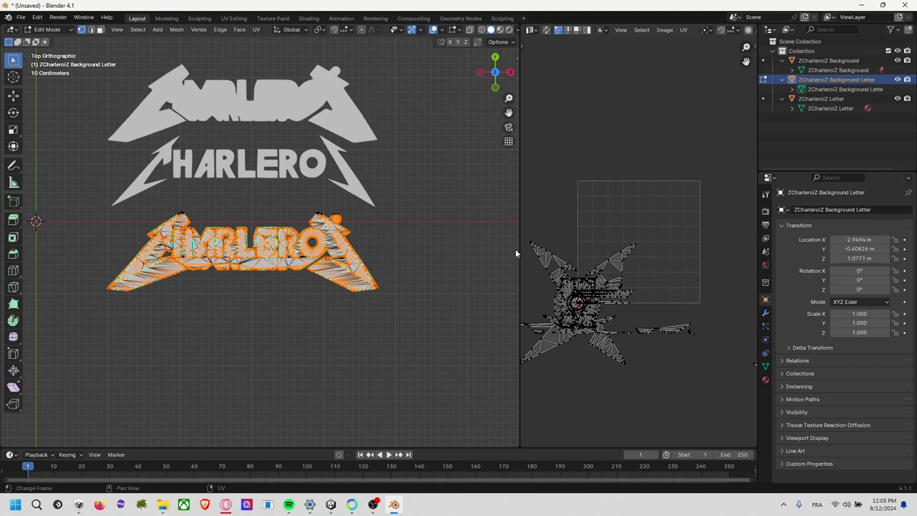
click(390, 252)
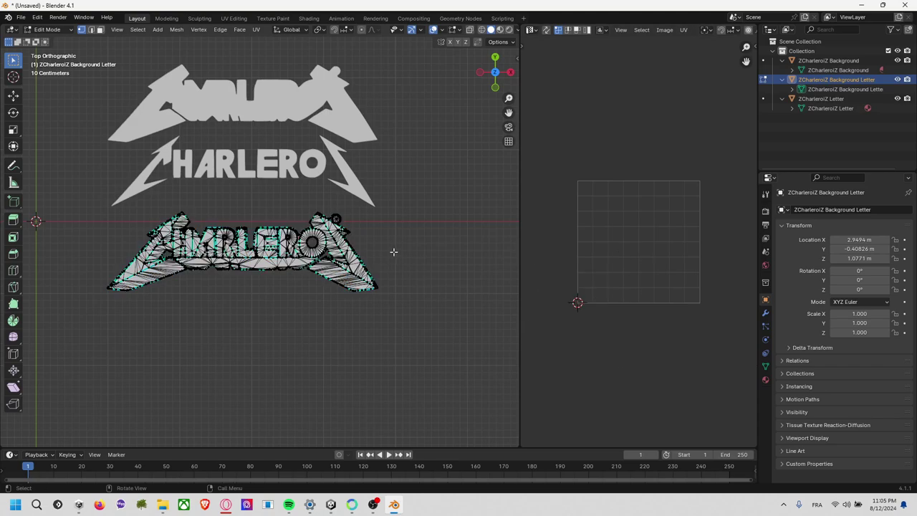
middle_drag(390, 253, 394, 256)
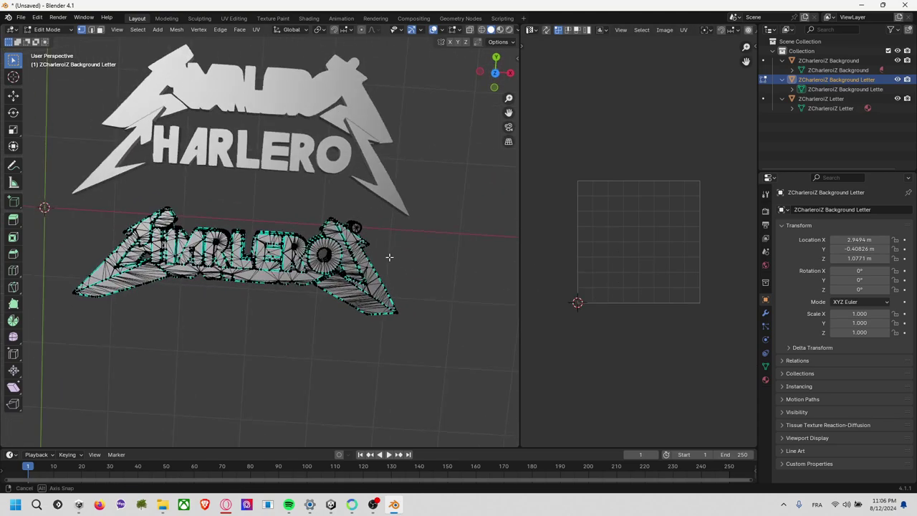
- Switch to front view and hide the ZCharleroiZ Background and ZCharleroiZ Letter objects
click(494, 74)
click(494, 86)
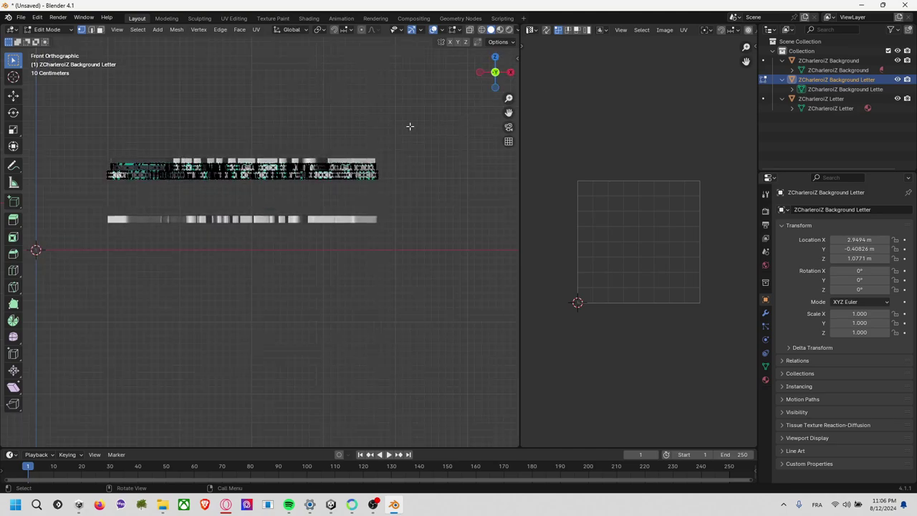
scroll(365, 151, up, 2)
scroll(280, 142, up, 2)
shift+middle_drag(280, 142, 313, 223)
scroll(313, 223, down, 3)
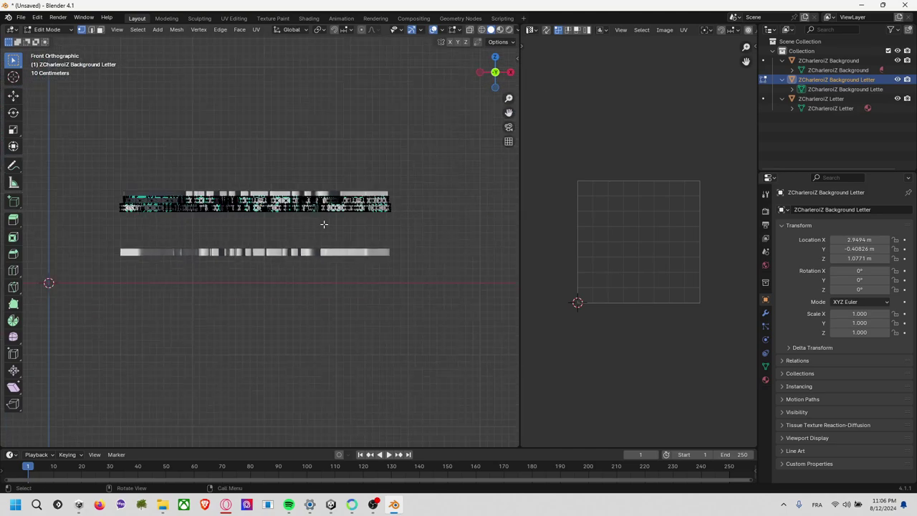
click(896, 61)
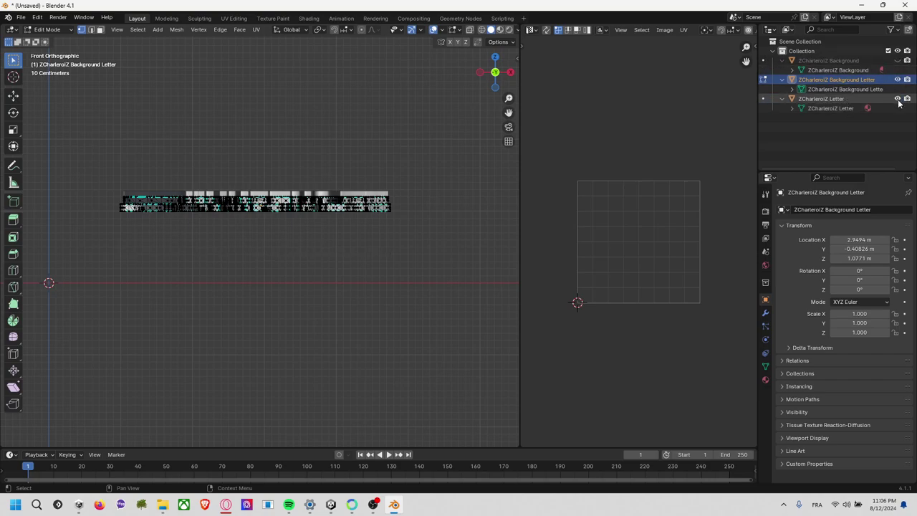
click(897, 98)
scroll(143, 166, up, 2)
scroll(86, 174, down, 1)
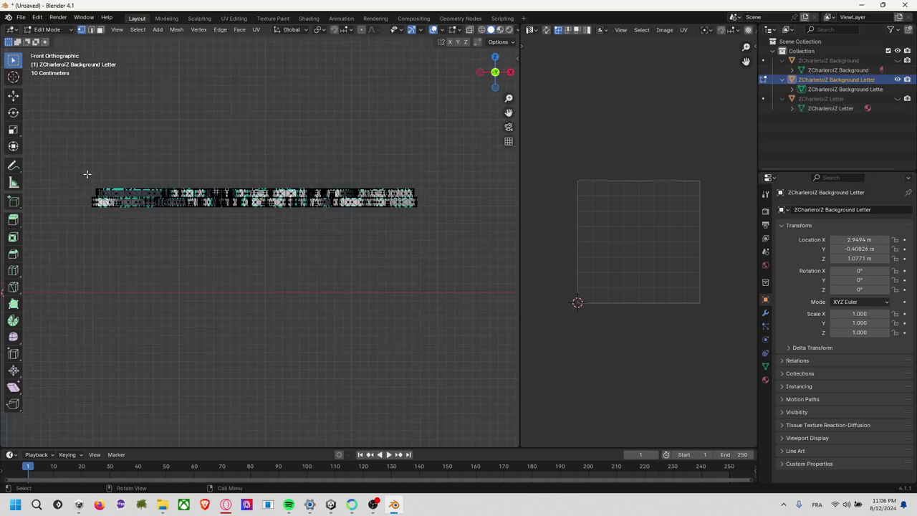
- In face select mode, box-select the top faces across the letter mesh strip
drag(65, 168, 435, 191)
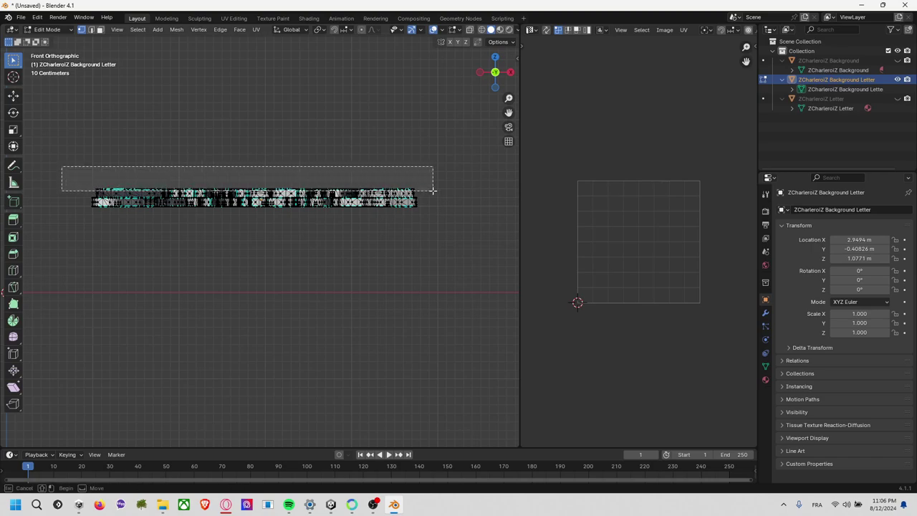
click(101, 31)
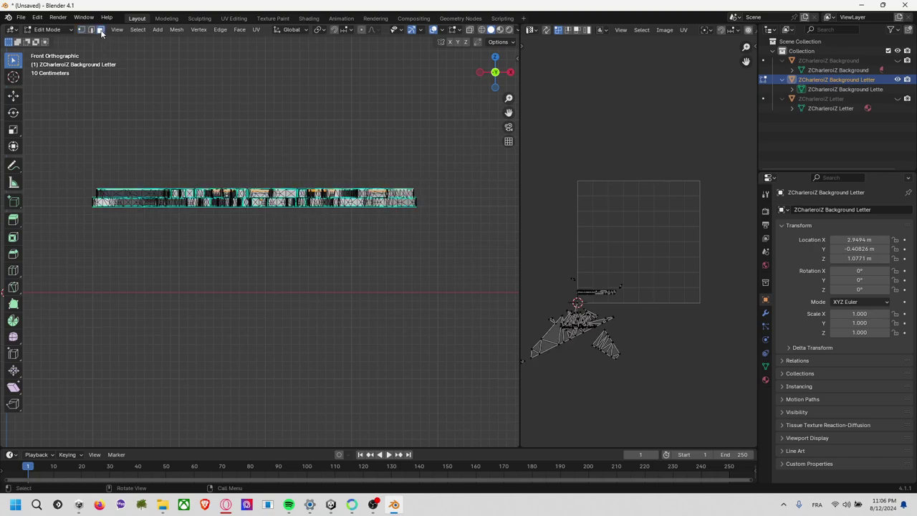
click(83, 31)
click(101, 31)
click(125, 61)
drag(56, 165, 436, 189)
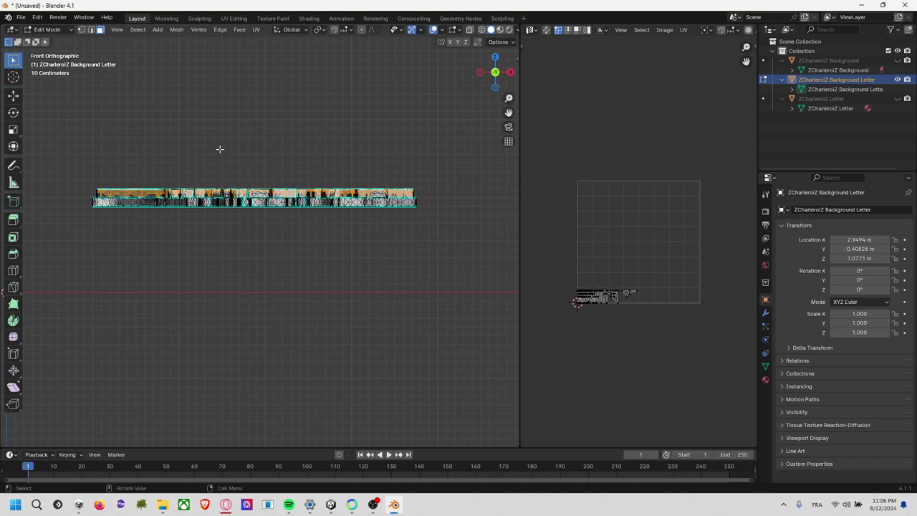
drag(83, 189, 428, 196)
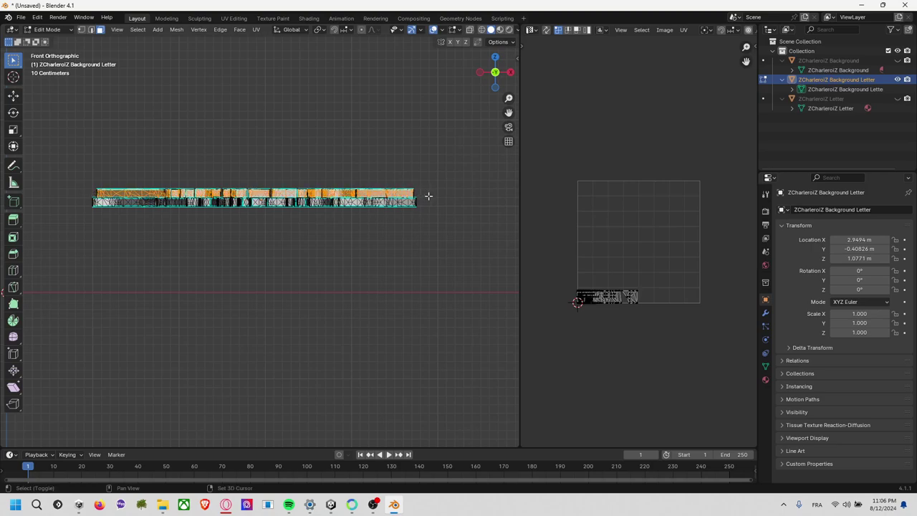
drag(93, 191, 262, 188)
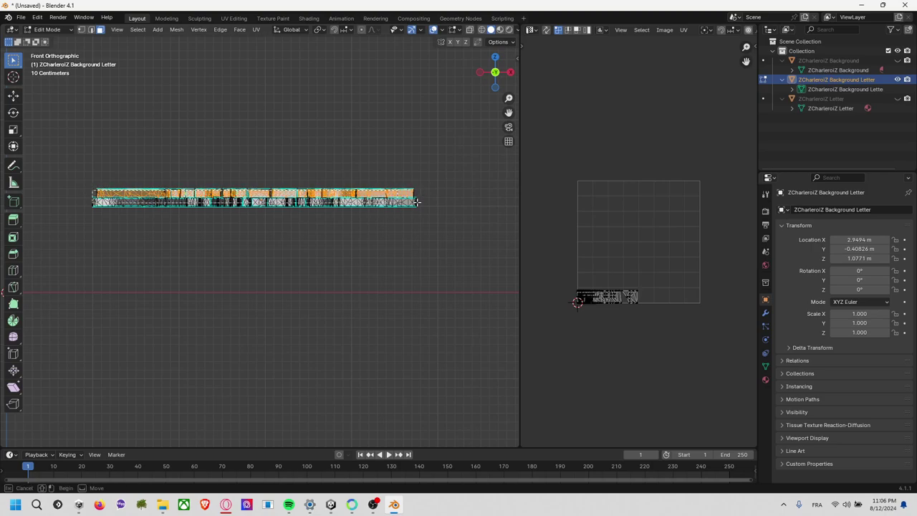
drag(417, 202, 429, 196)
- Reselect the top faces from the front view, trimming unwanted faces and checking by orbiting
mouse_move(286, 158)
middle_down()
mouse_move(264, 161)
mouse_move(242, 208)
mouse_move(251, 204)
middle_up()
click(507, 77)
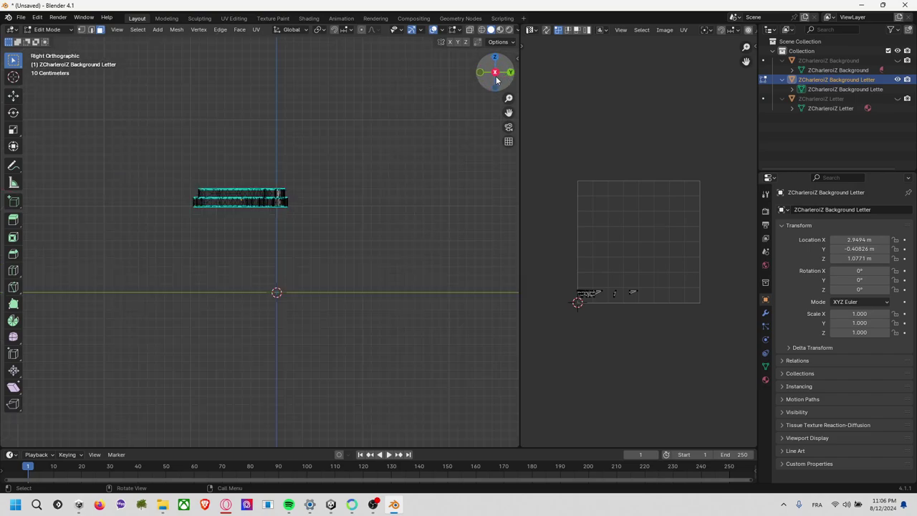
click(480, 74)
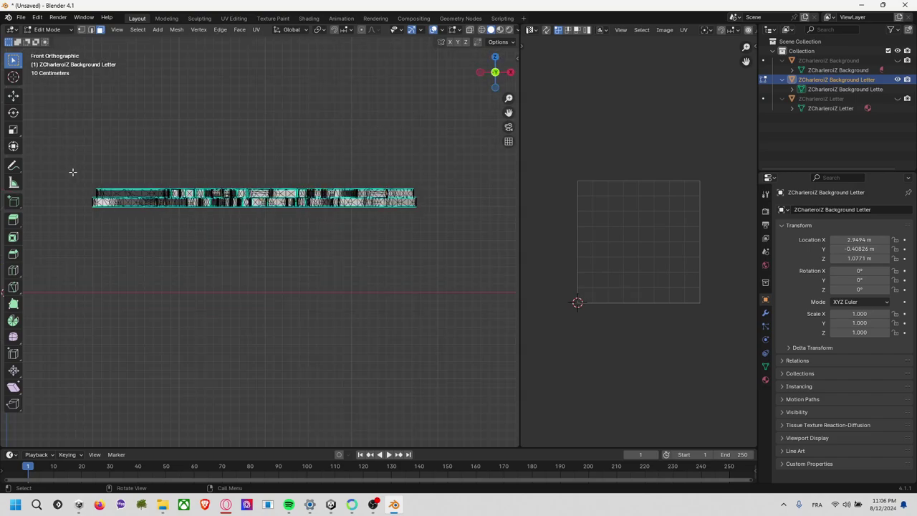
drag(73, 172, 426, 189)
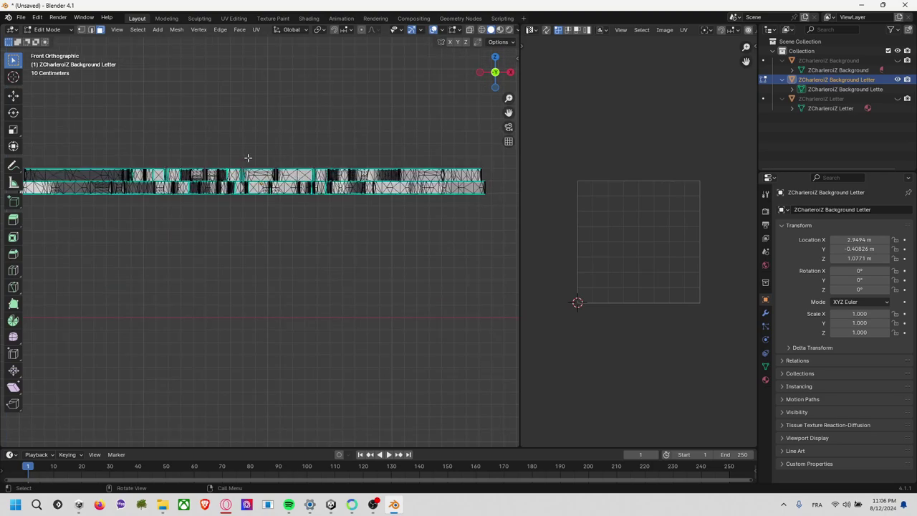
middle_drag(248, 158, 249, 185)
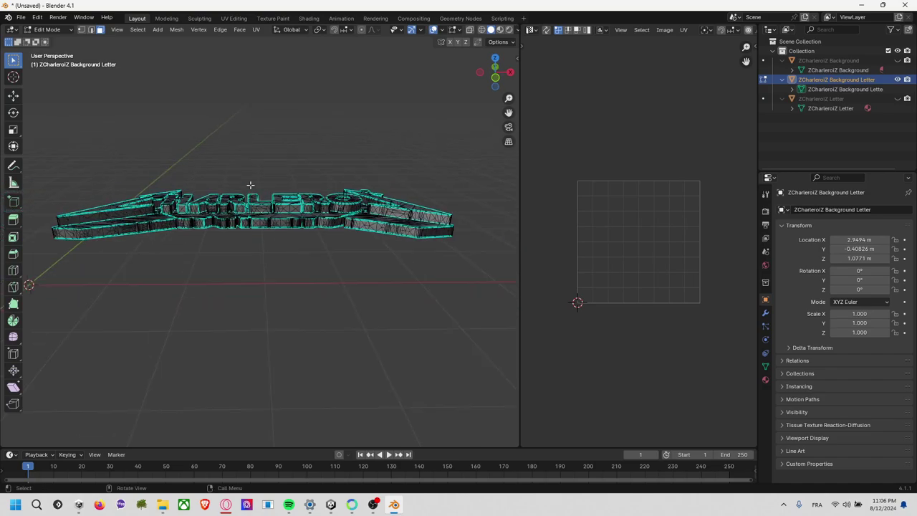
click(495, 78)
drag(64, 176, 438, 198)
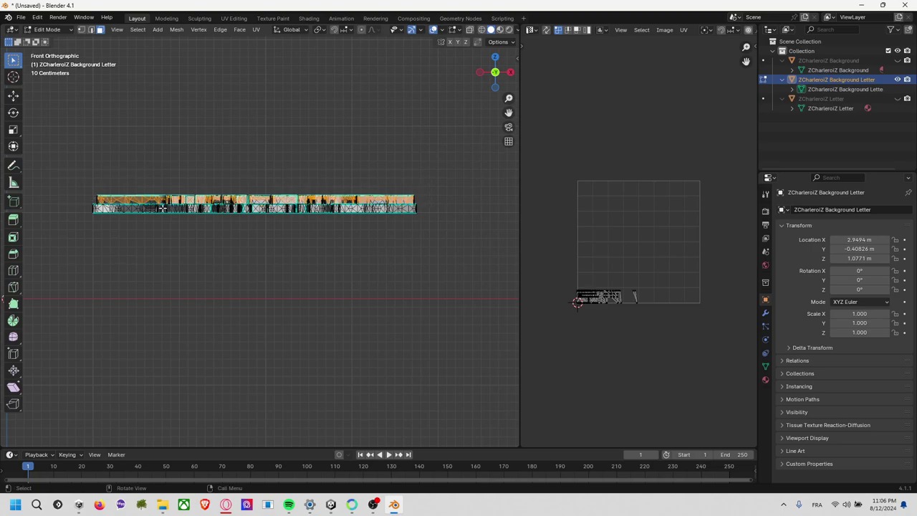
ctrl+drag(85, 199, 434, 205)
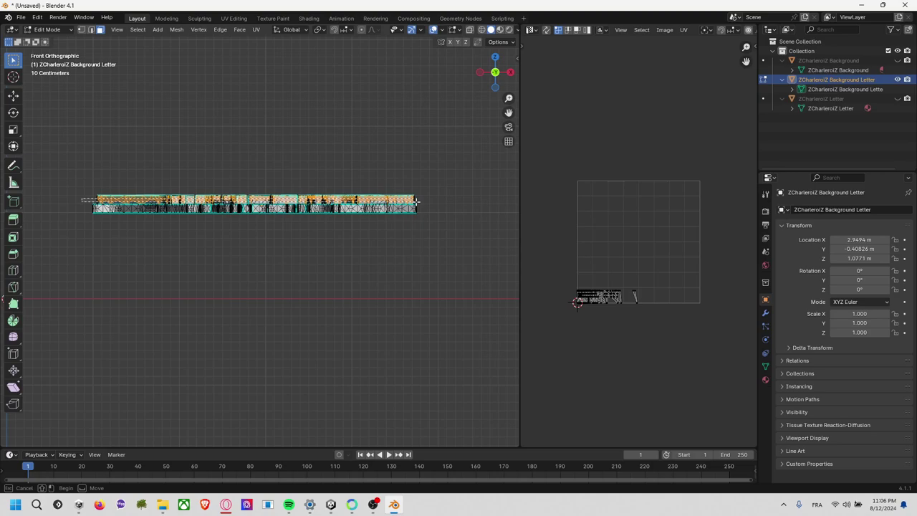
mouse_move(268, 204)
middle_down()
mouse_move(204, 170)
mouse_move(215, 164)
middle_up()
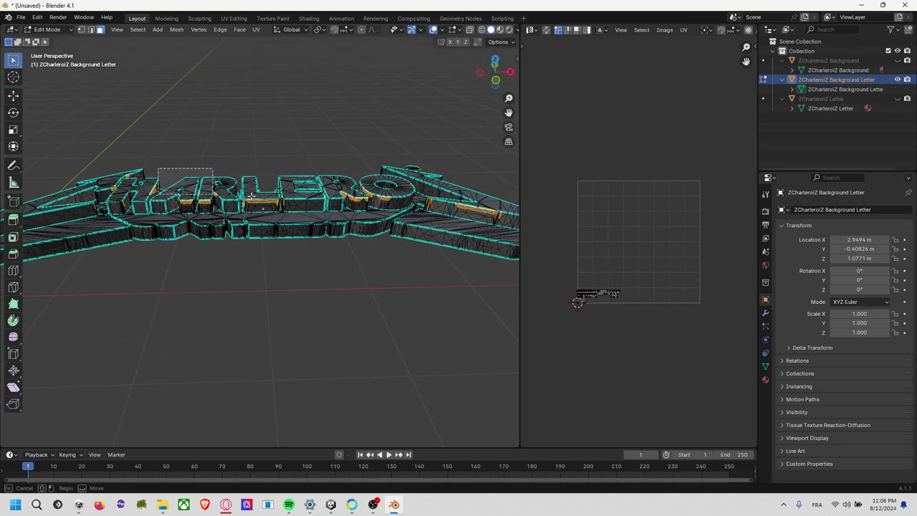
- Deselect everything on the lettering mesh and snap back to front view
click(284, 141)
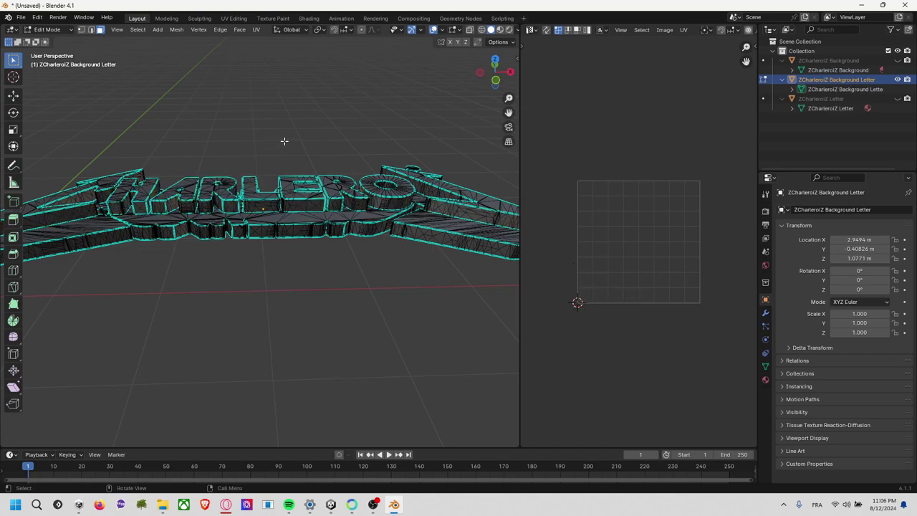
click(495, 80)
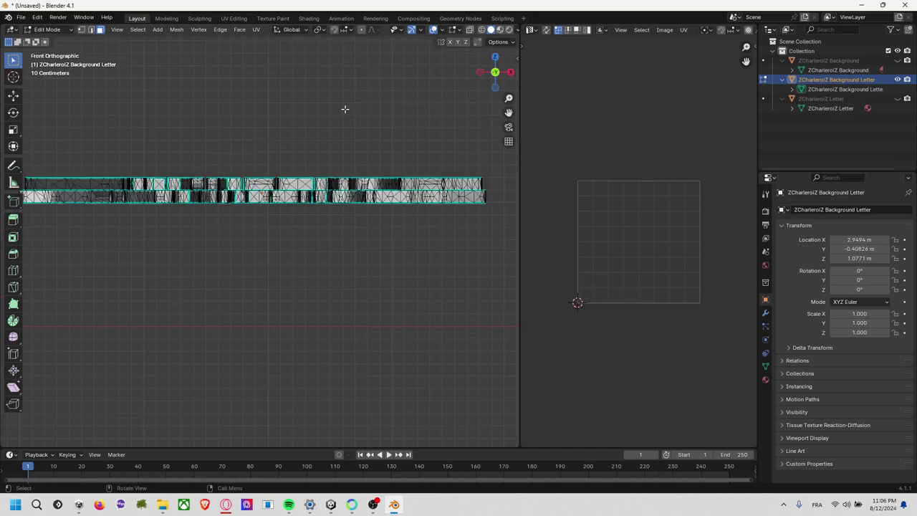
middle_drag(268, 139, 309, 148)
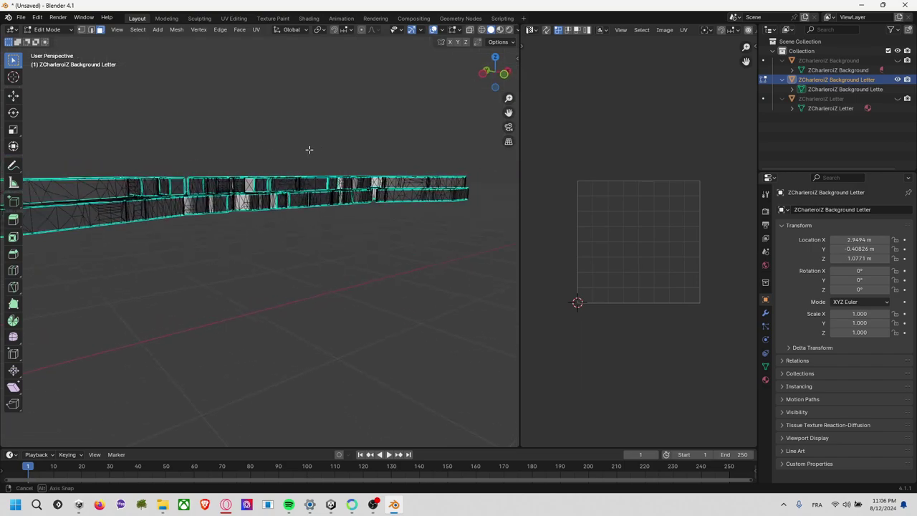
click(495, 78)
scroll(311, 138, down, 2)
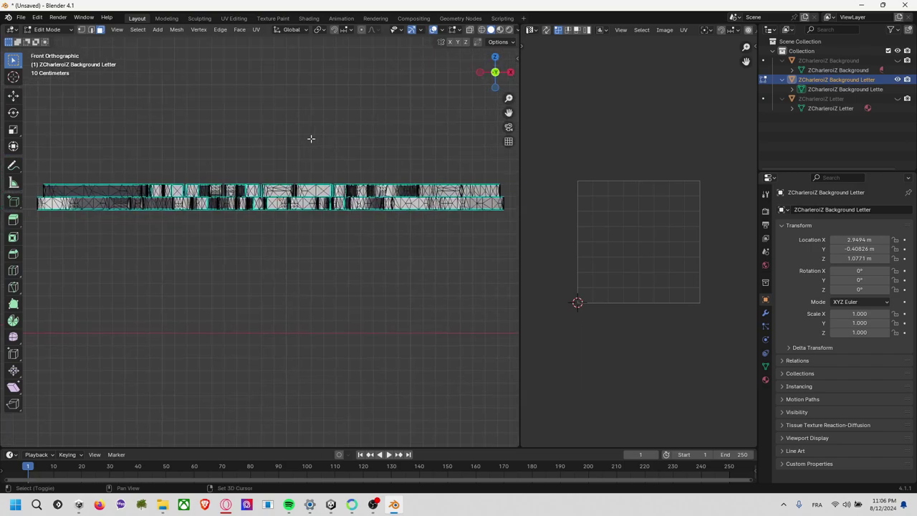
- Switch the viewport shading to Wireframe and return to the front view
key(z)
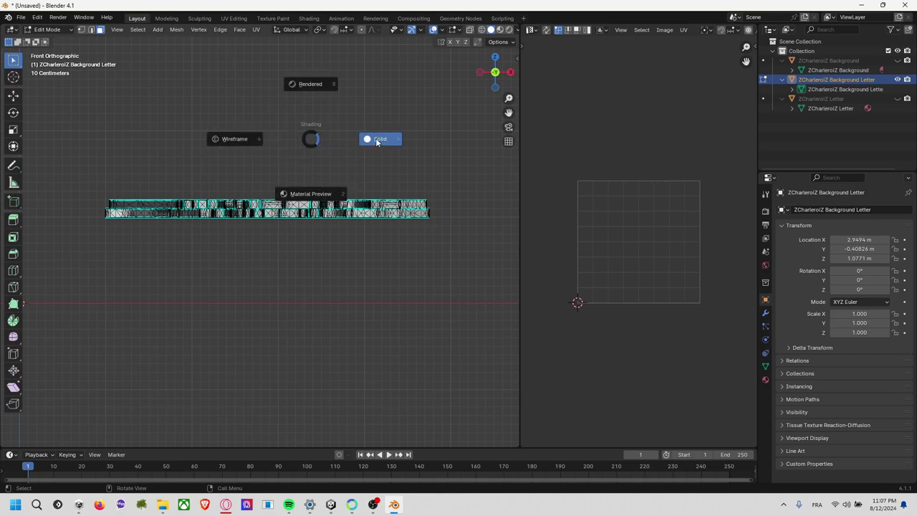
click(377, 139)
key(z)
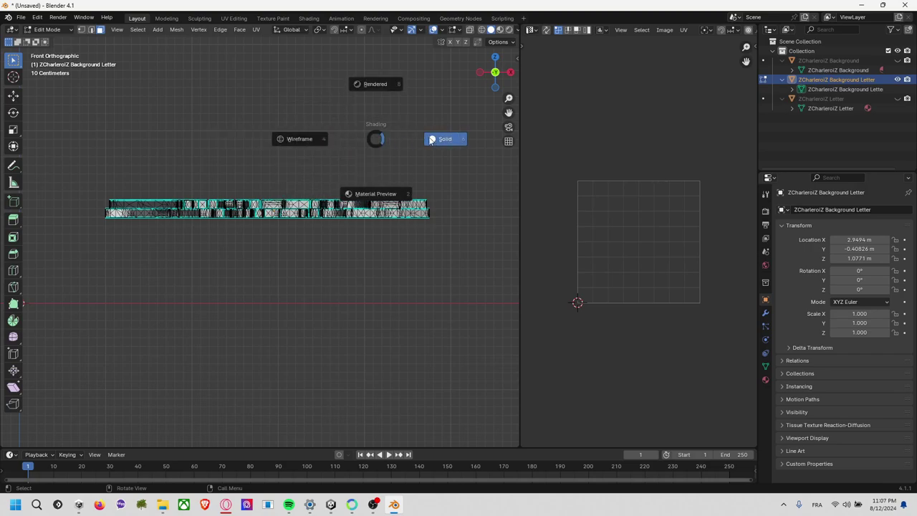
click(298, 140)
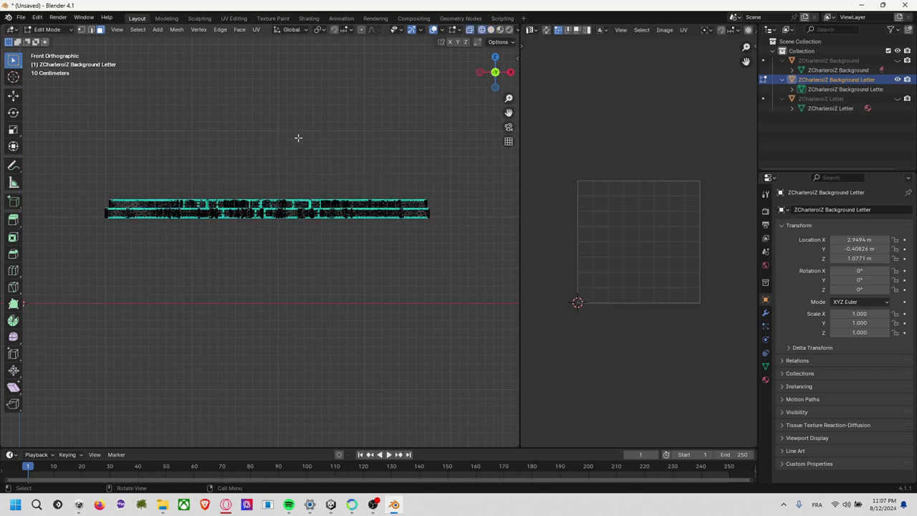
middle_drag(152, 200, 424, 137)
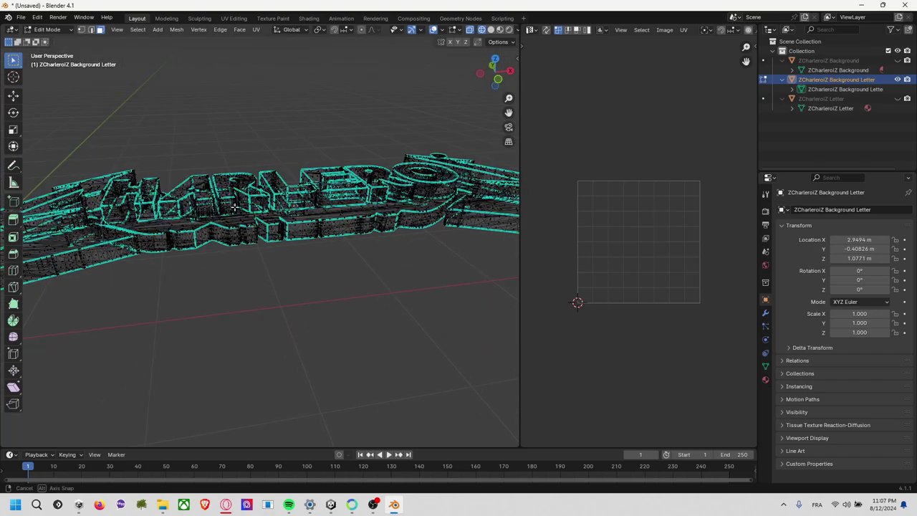
click(492, 85)
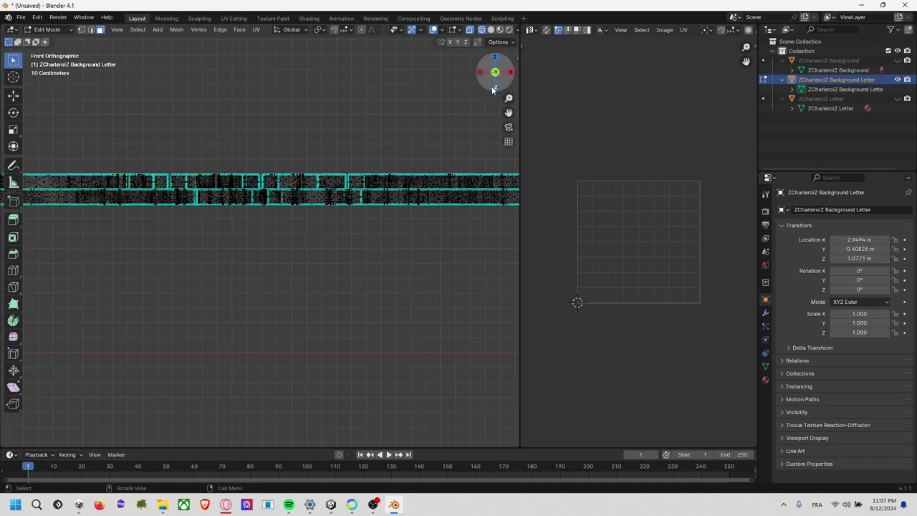
- Box-select the vertices along the strip's upper edge in front orthographic view
scroll(142, 187, up, 2)
drag(95, 175, 445, 202)
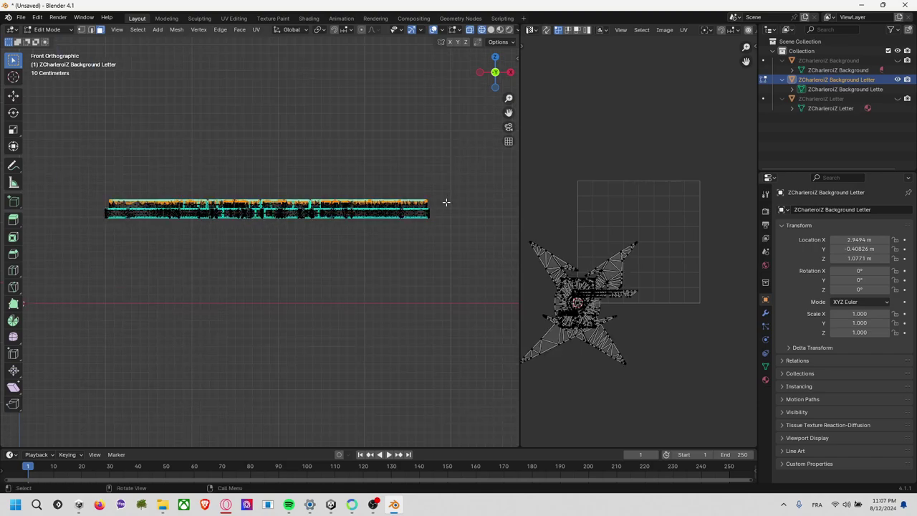
drag(87, 201, 434, 206)
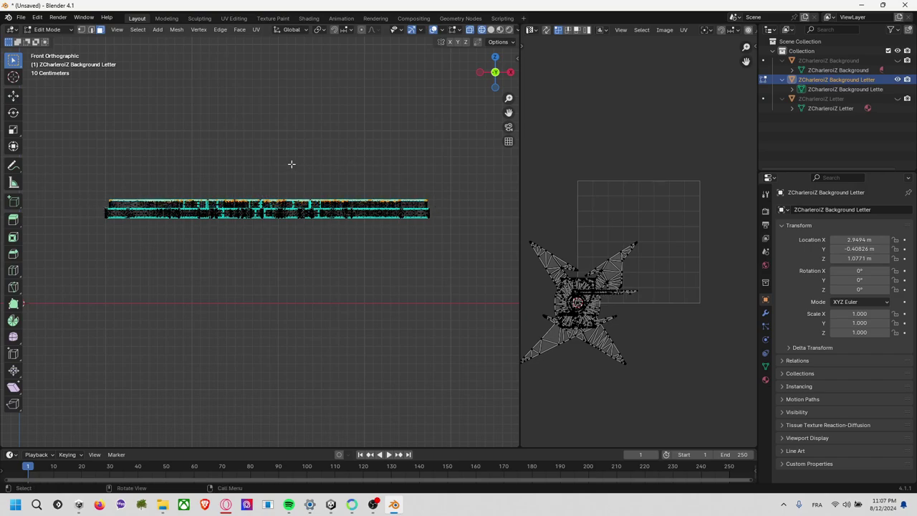
middle_drag(293, 164, 279, 195)
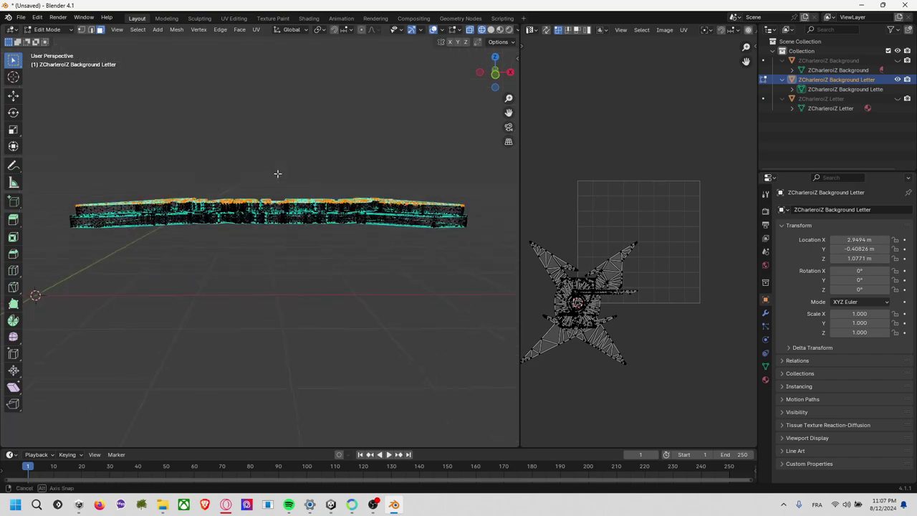
click(496, 84)
scroll(299, 178, down, 1)
scroll(287, 177, down, 1)
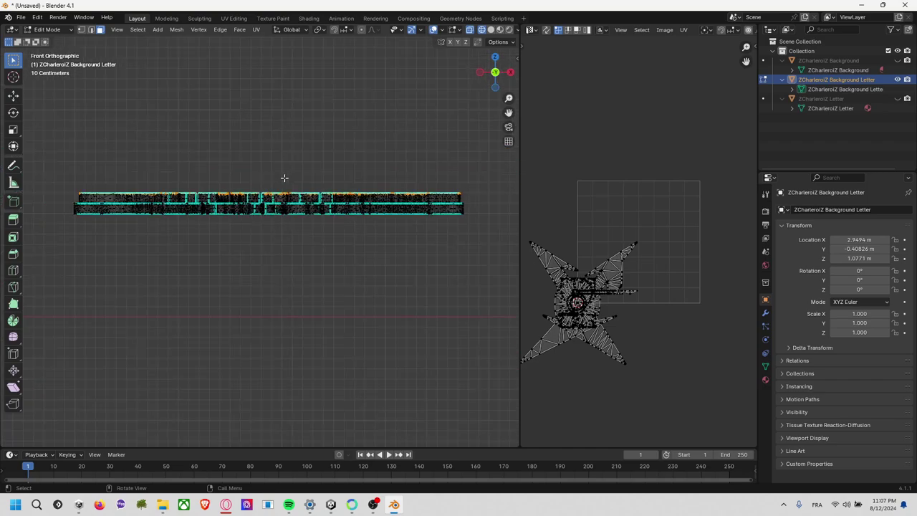
scroll(477, 196, up, 2)
- Widen the 3D viewport over the UV area and box-select across the whole strip
drag(521, 198, 745, 198)
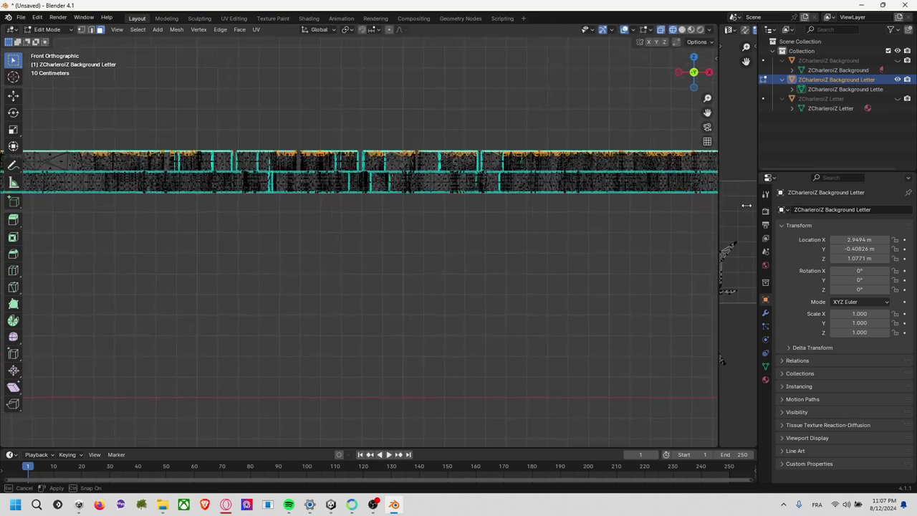
mouse_move(466, 257)
middle_down()
mouse_move(523, 242)
mouse_move(651, 141)
middle_up()
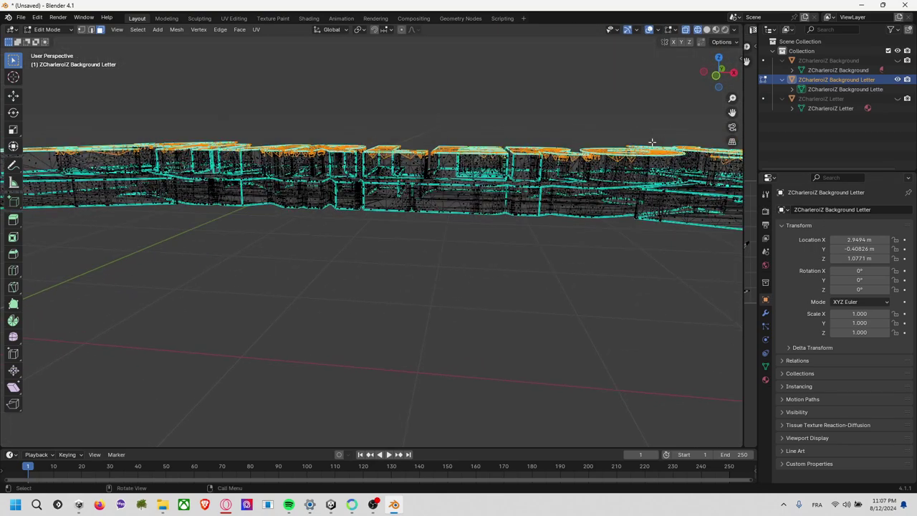
click(716, 81)
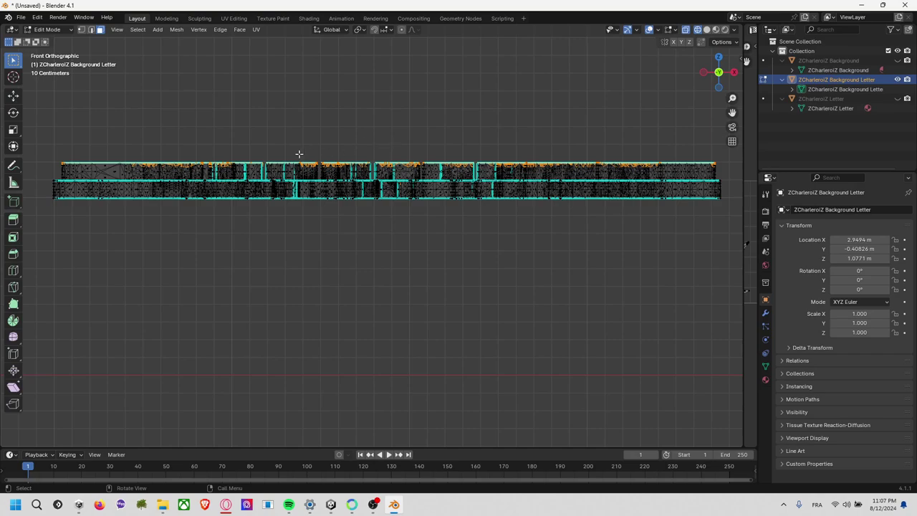
shift+drag(48, 165, 736, 174)
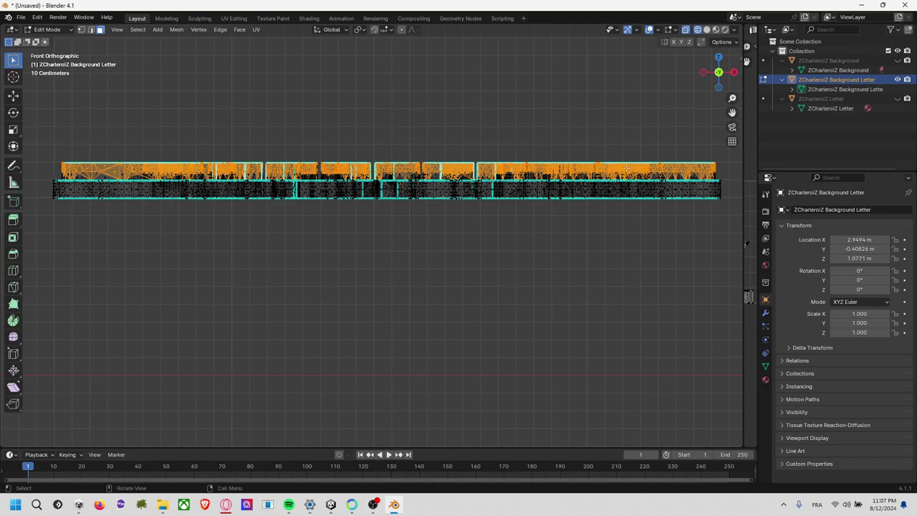
key(ctrl+z)
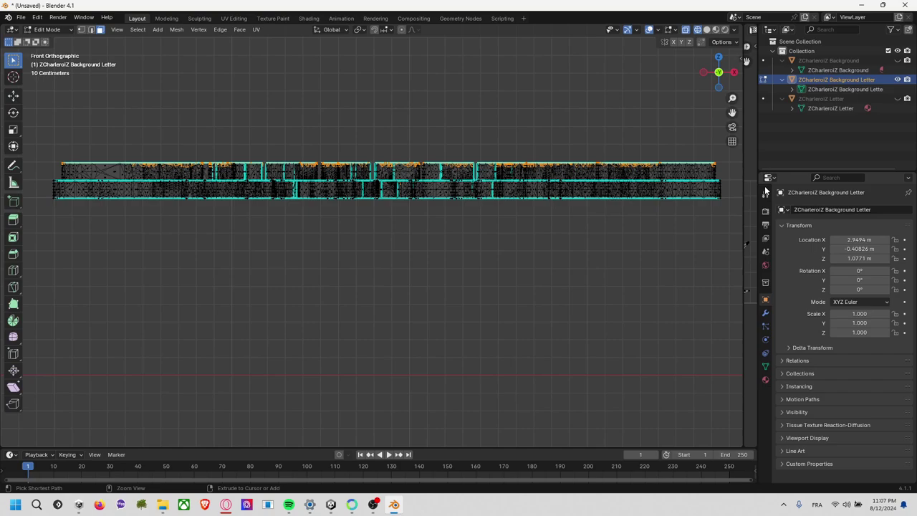
ctrl+drag(44, 193, 629, 165)
ctrl+drag(732, 203, 45, 164)
ctrl+drag(732, 204, 24, 163)
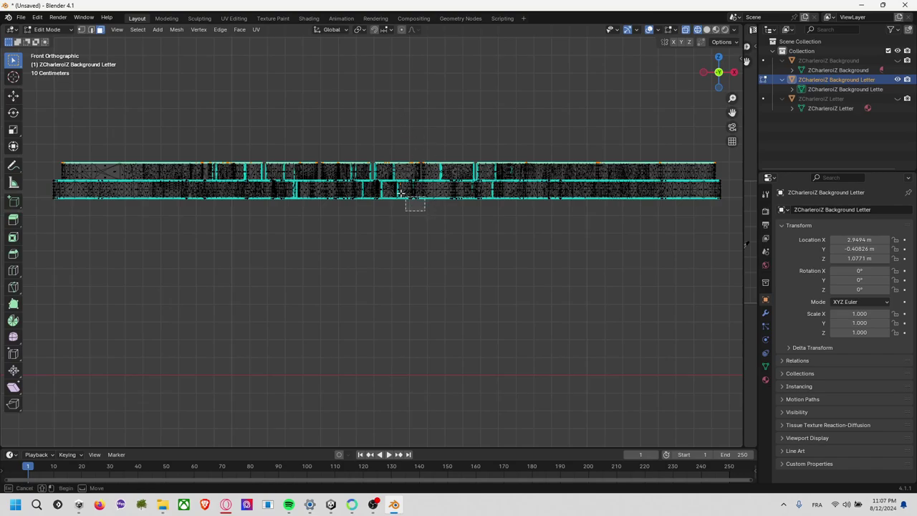
- Select the linked piece and invert the selection to isolate the letter top faces
mouse_move(368, 151)
middle_down()
mouse_move(393, 127)
mouse_move(376, 178)
mouse_move(457, 182)
mouse_move(530, 121)
mouse_move(550, 129)
mouse_move(537, 156)
mouse_move(454, 202)
mouse_move(425, 203)
mouse_move(435, 155)
mouse_move(368, 143)
mouse_move(444, 141)
middle_up()
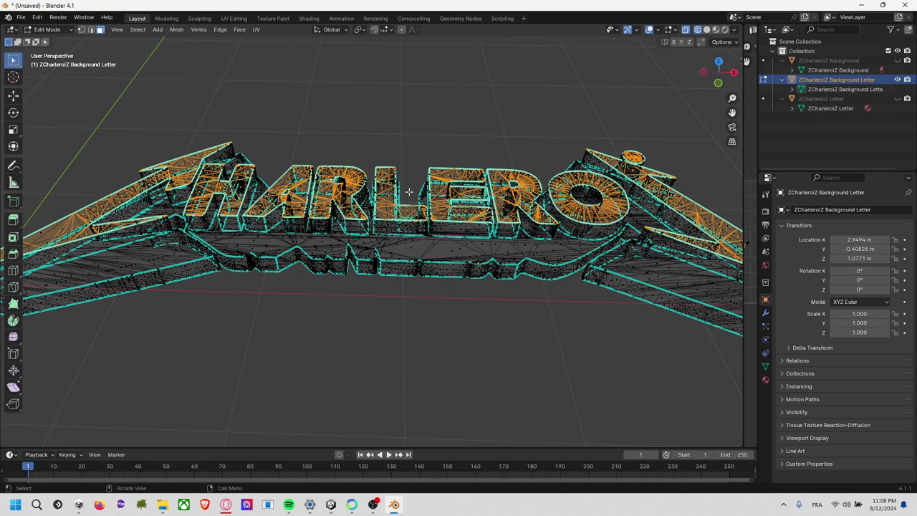
key(l)
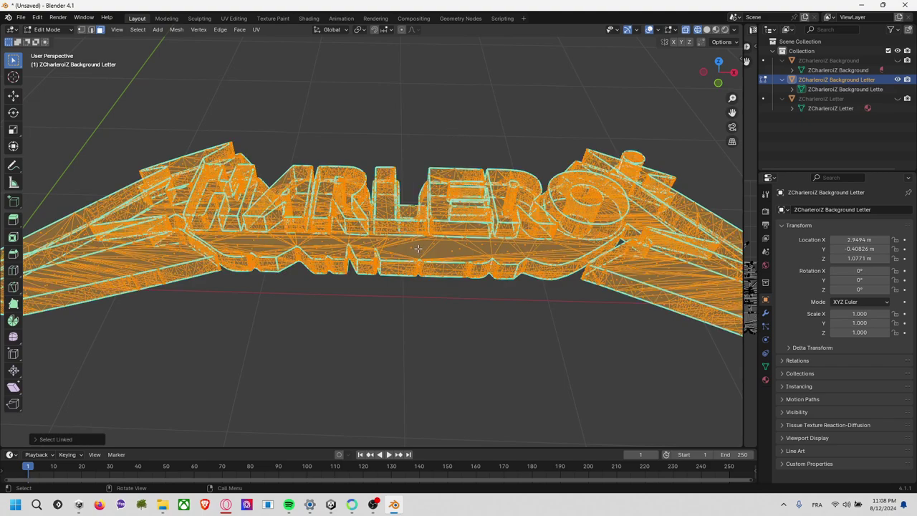
click(409, 139)
key(l)
key(ctrl+i)
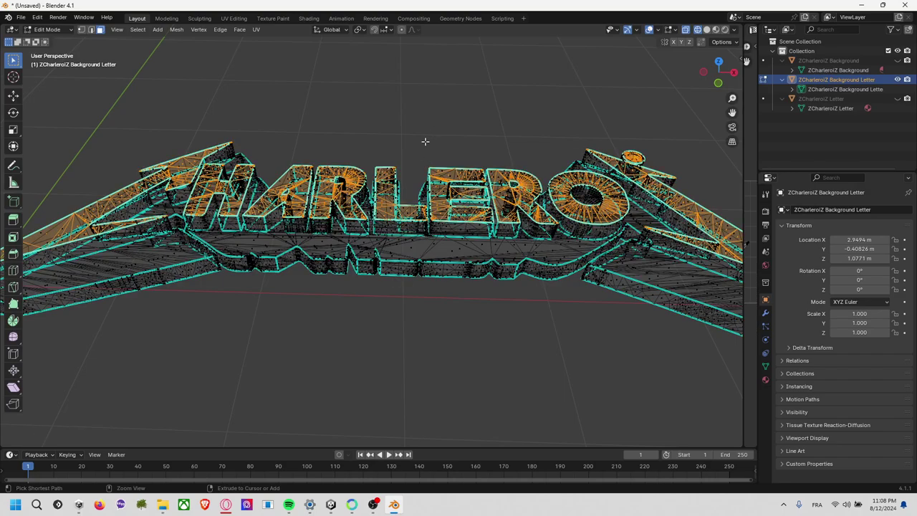
middle_drag(453, 131, 419, 148)
mouse_move(399, 124)
middle_down()
mouse_move(368, 102)
mouse_move(455, 148)
mouse_move(432, 143)
mouse_move(494, 100)
middle_up()
- Switch back to Solid shading and view the logo from the top
key(z)
click(540, 148)
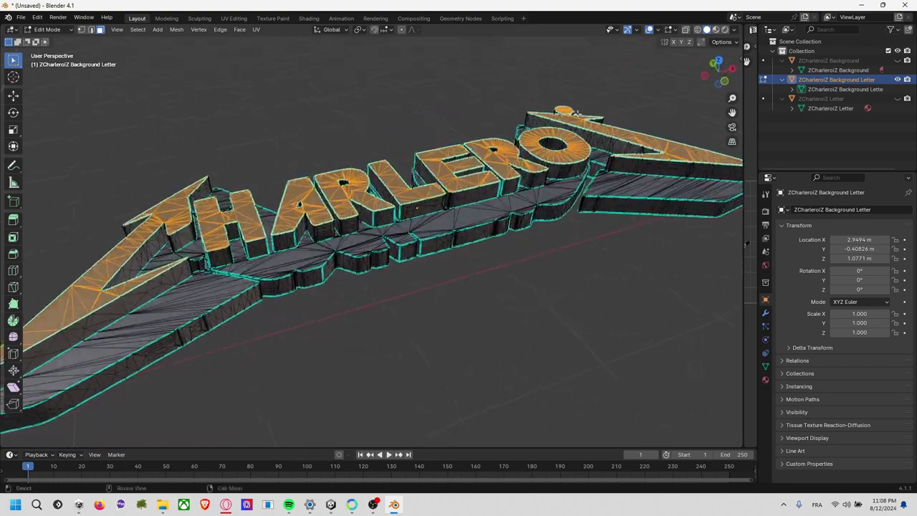
click(715, 65)
scroll(511, 141, down, 2)
scroll(467, 170, up, 1)
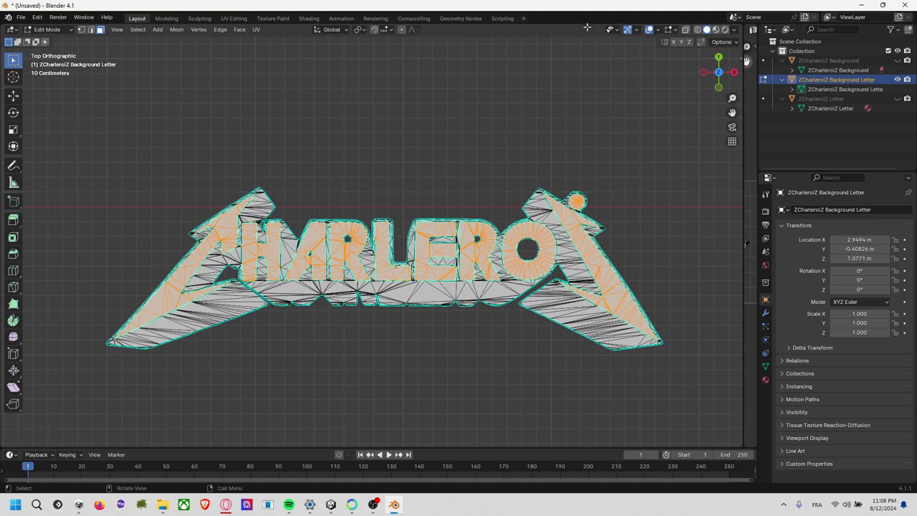
- Restore the UV editor beside the viewport and project the selected top faces from view
drag(749, 61, 516, 161)
key(F3)
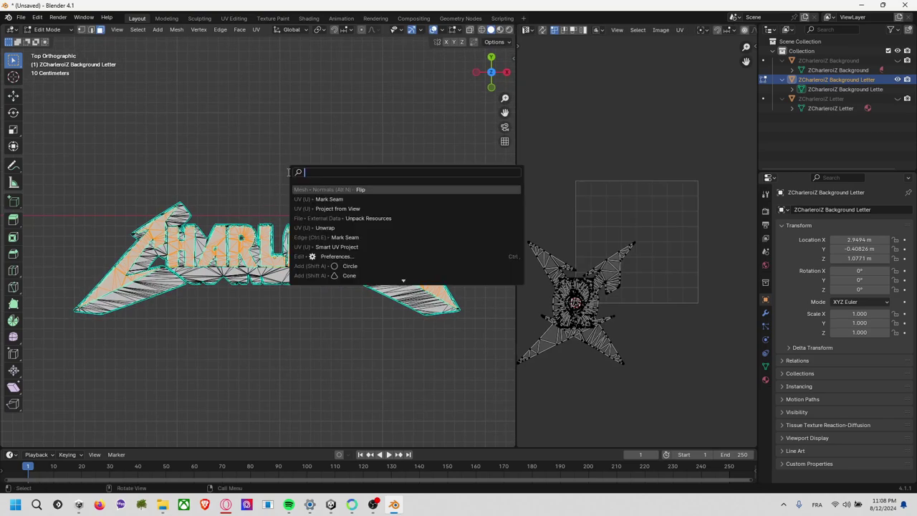
text(un)
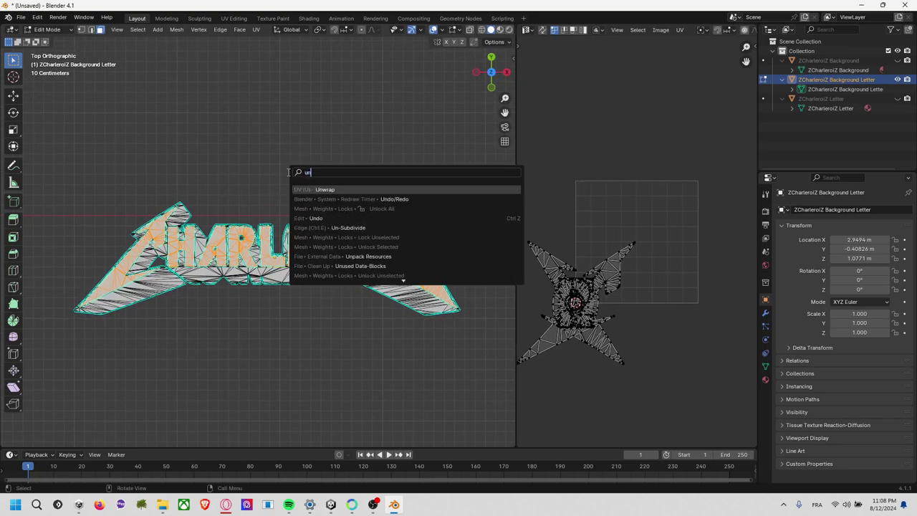
text(war)
key(BackSpace)
key(BackSpace)
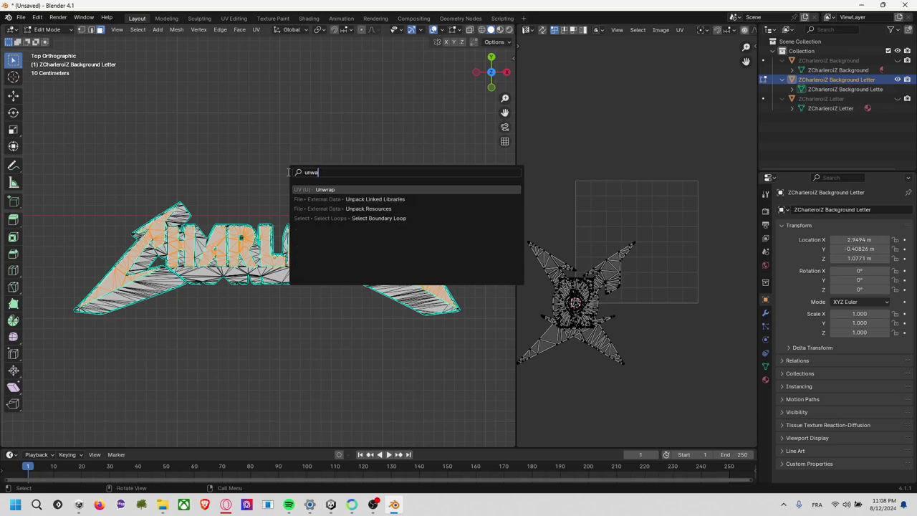
key(BackSpace)
key(BackSpace)
key(BackSpace)
text(uv)
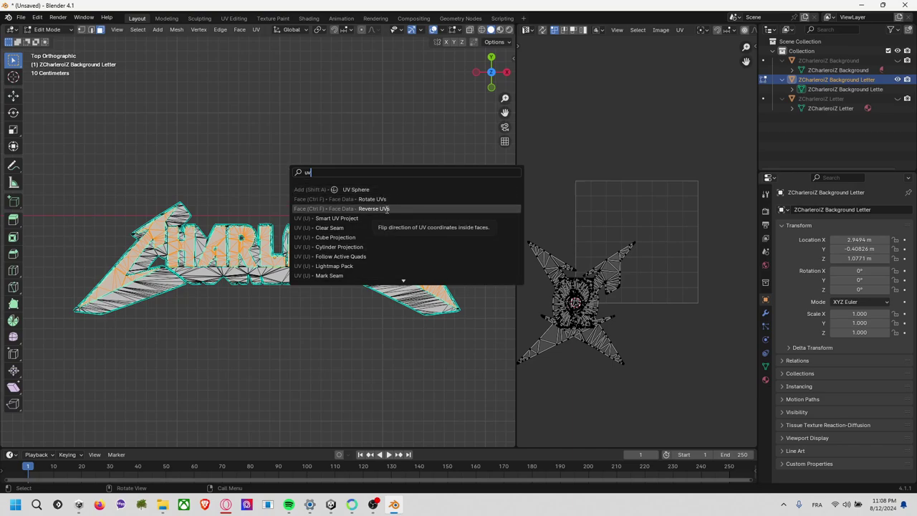
text( projec)
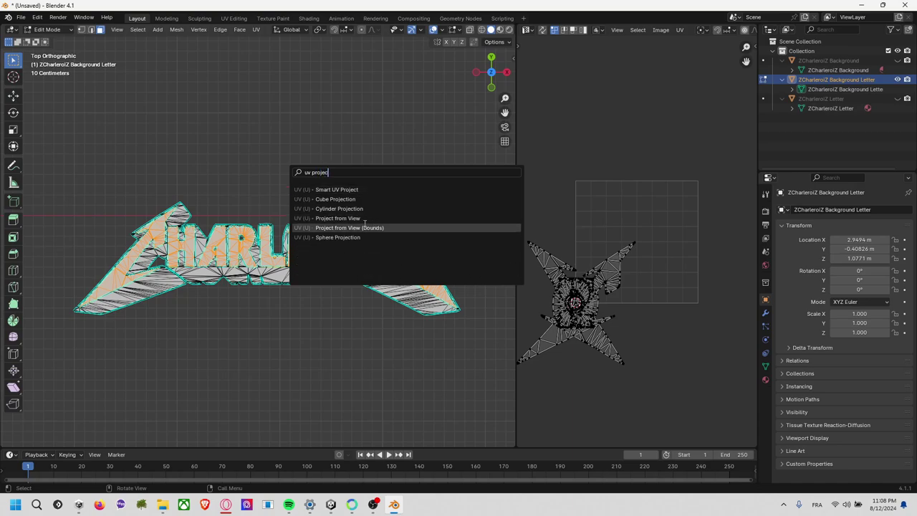
mouse_move(349, 227)
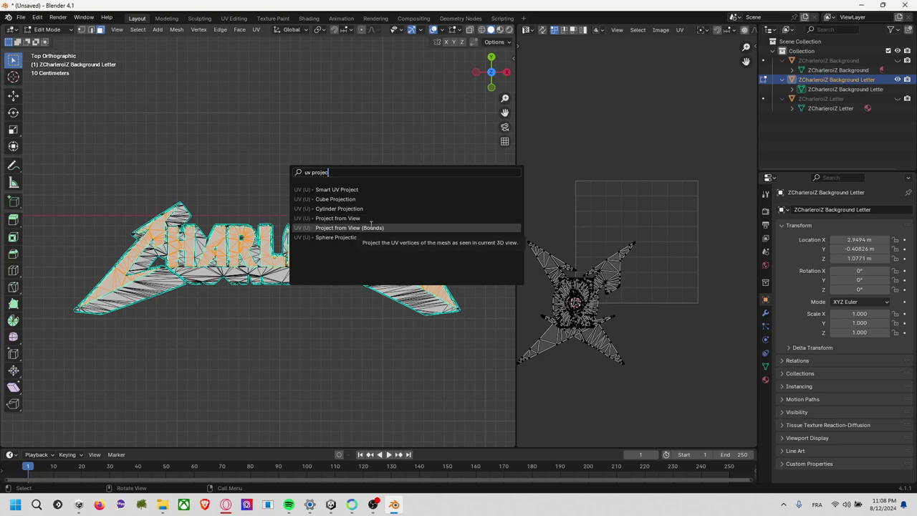
click(370, 224)
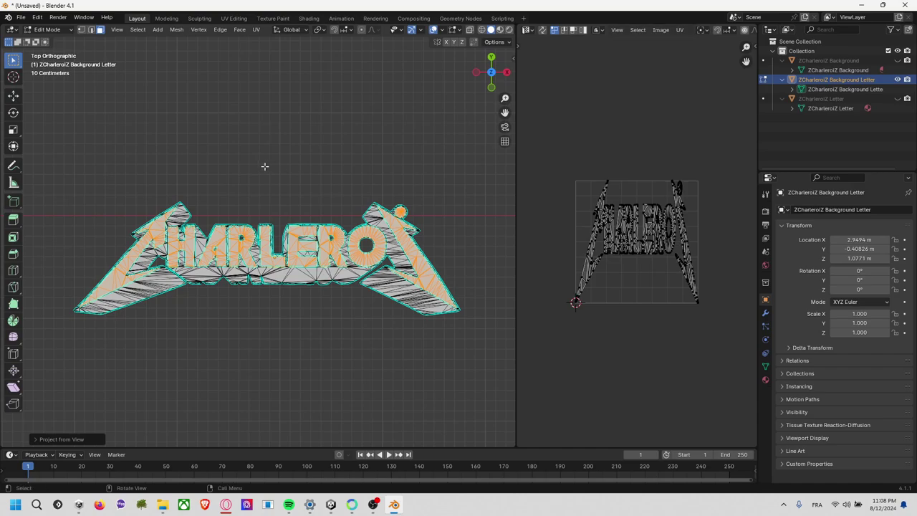
- Run Project from View again on the selected faces via the F3 search
key(F3)
text(pr)
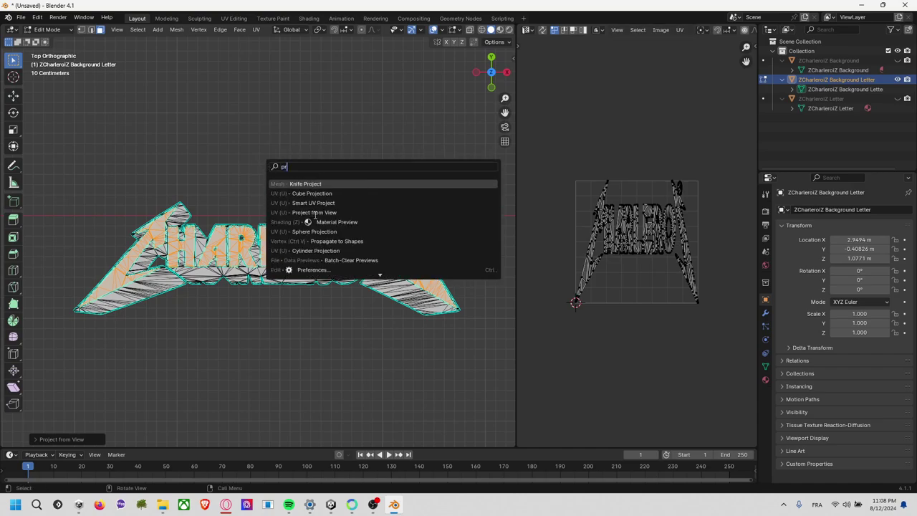
text(o)
key(Down)
key(Down)
key(Down)
key(Down)
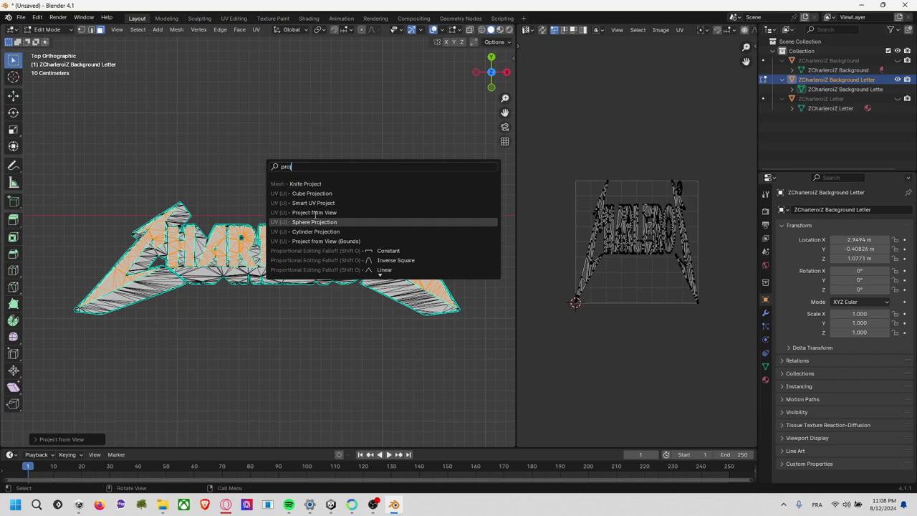
key(Down)
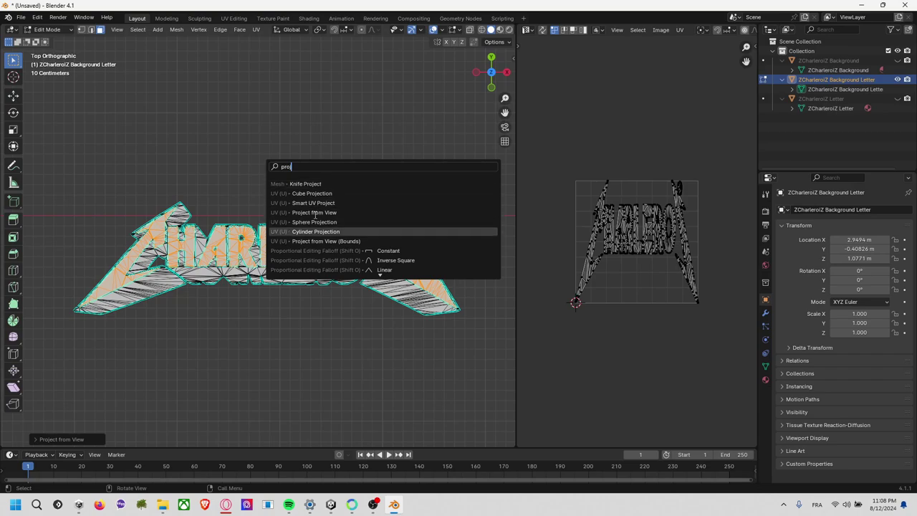
key(Up)
key(Up)
key(Up)
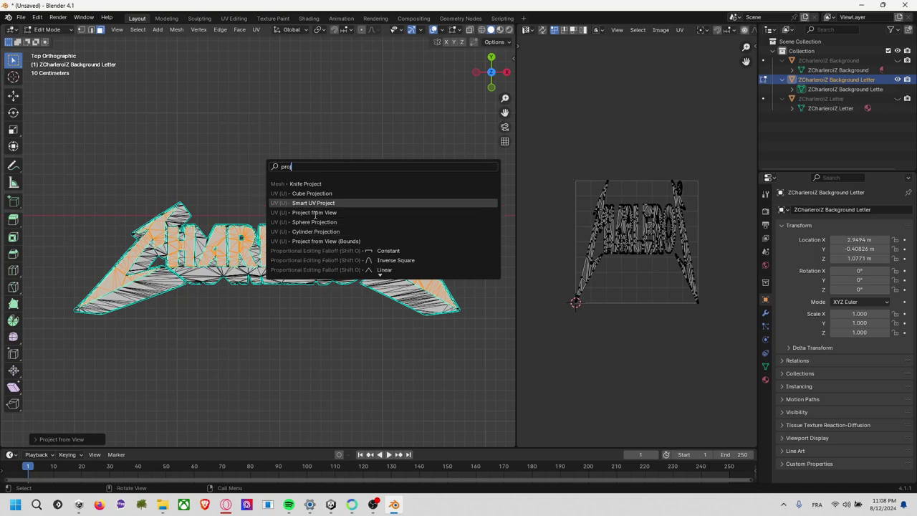
key(Up)
key(Up)
text(jectino)
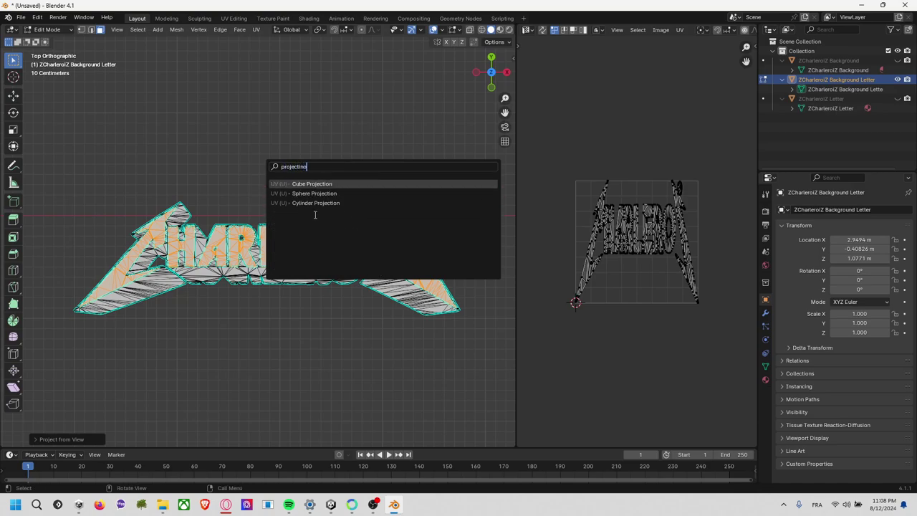
key(Down)
key(ctrl+a)
text(u)
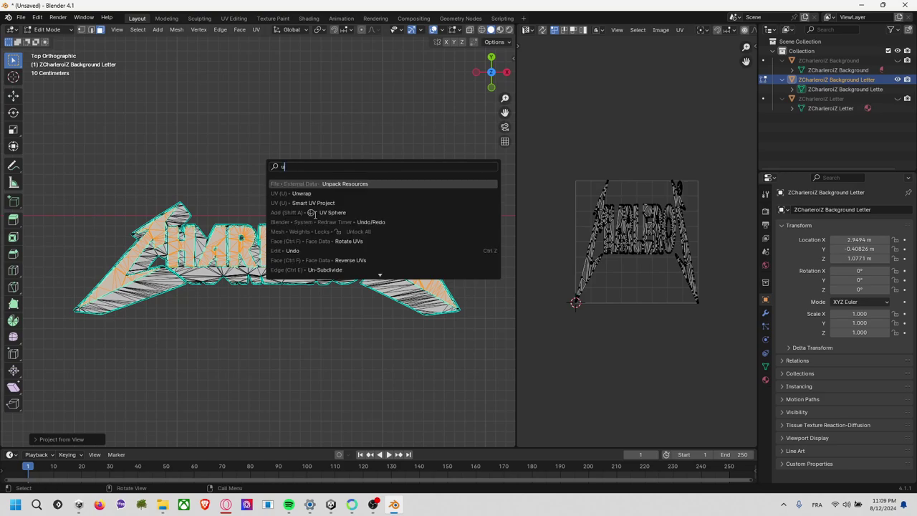
text(v project)
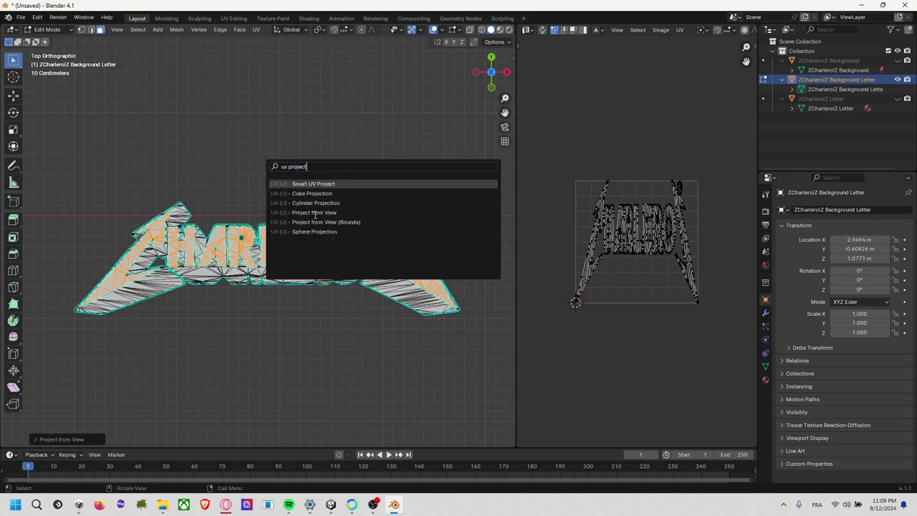
key(Down)
key(Down)
key(Down)
key(Down)
key(Up)
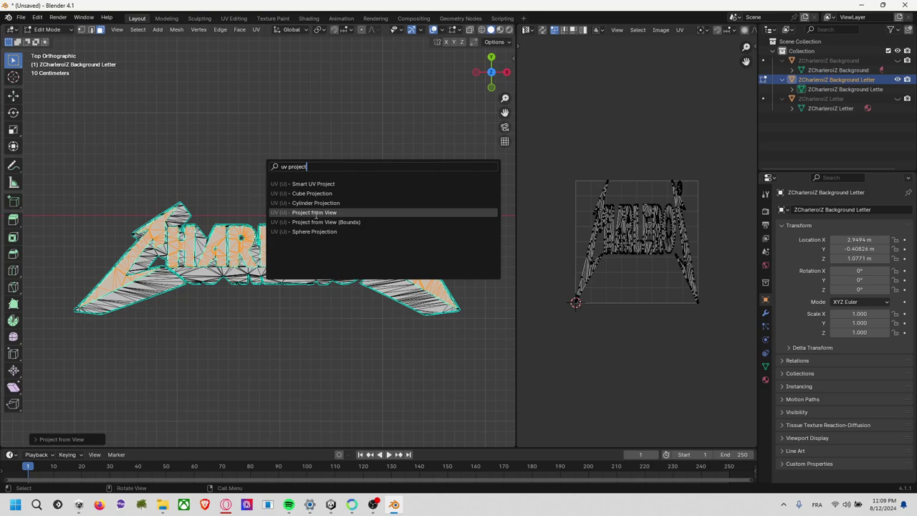
click(346, 211)
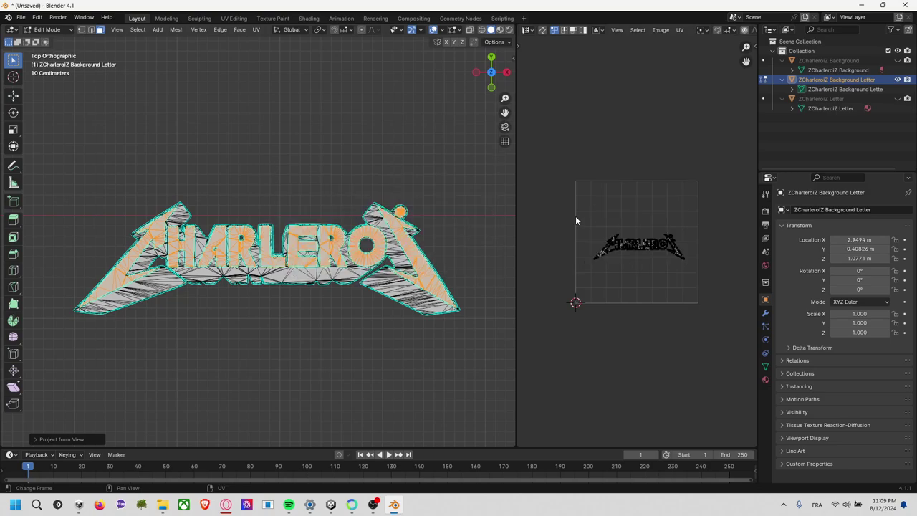
- Move the projected CHARLEROI UV island lower inside the UV square, then deselect it
drag(575, 216, 686, 291)
scroll(688, 293, up, 4)
scroll(683, 295, down, 3)
key(g)
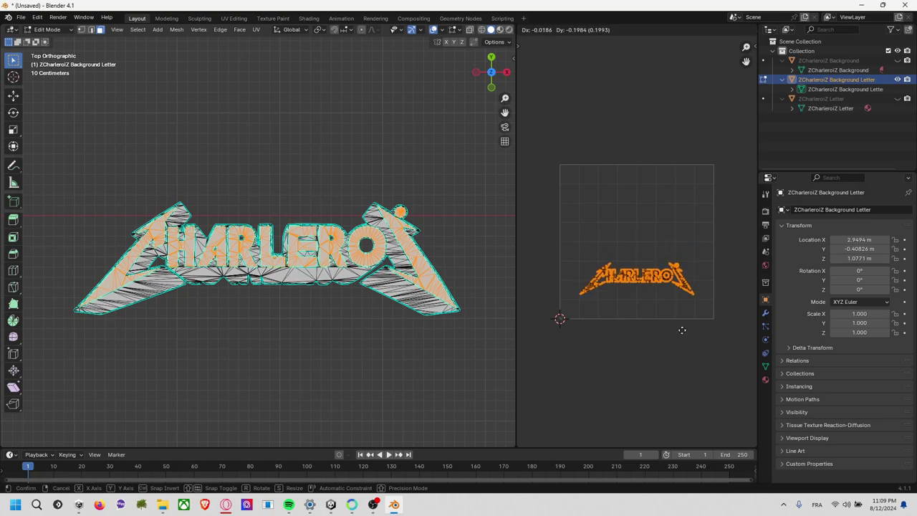
click(692, 308)
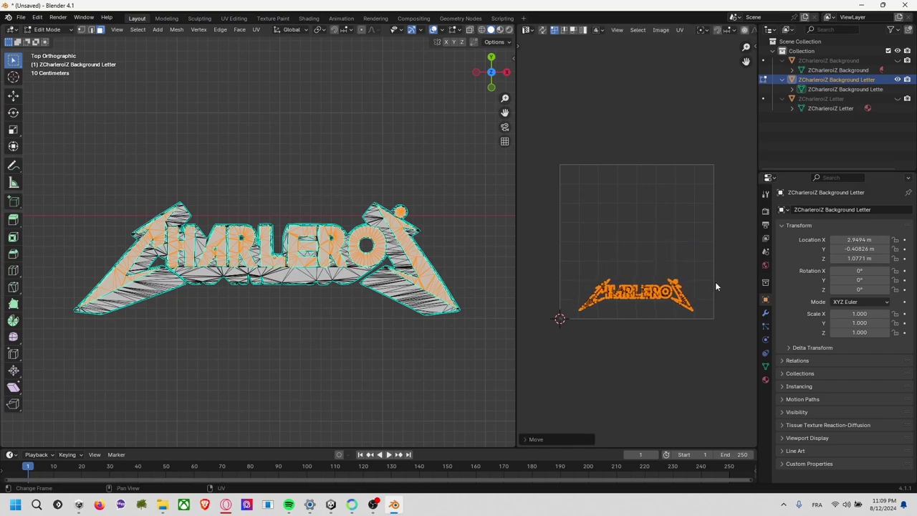
click(637, 323)
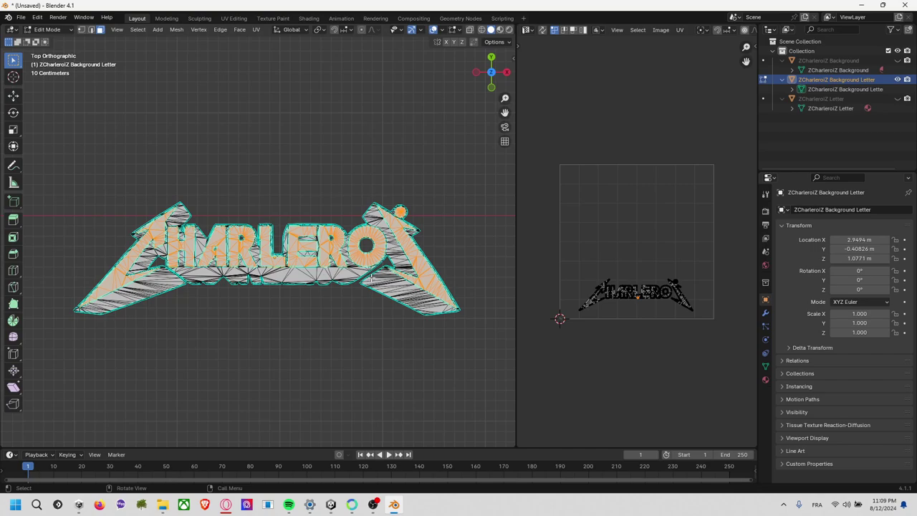
- Switch to Front Orthographic view and widen the 3D viewport
mouse_move(371, 278)
middle_down()
mouse_move(343, 313)
mouse_move(323, 247)
mouse_move(295, 215)
mouse_move(337, 255)
mouse_move(338, 197)
mouse_move(334, 266)
middle_up()
click(490, 74)
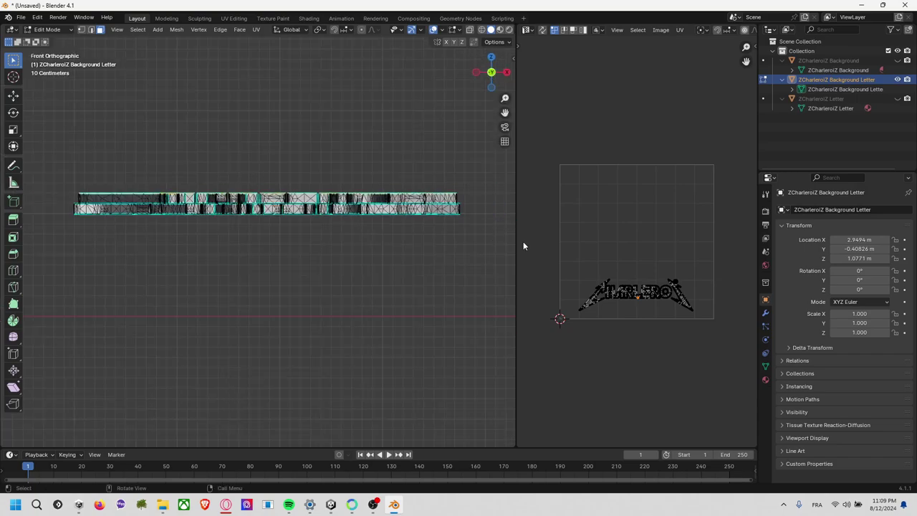
drag(516, 242, 664, 251)
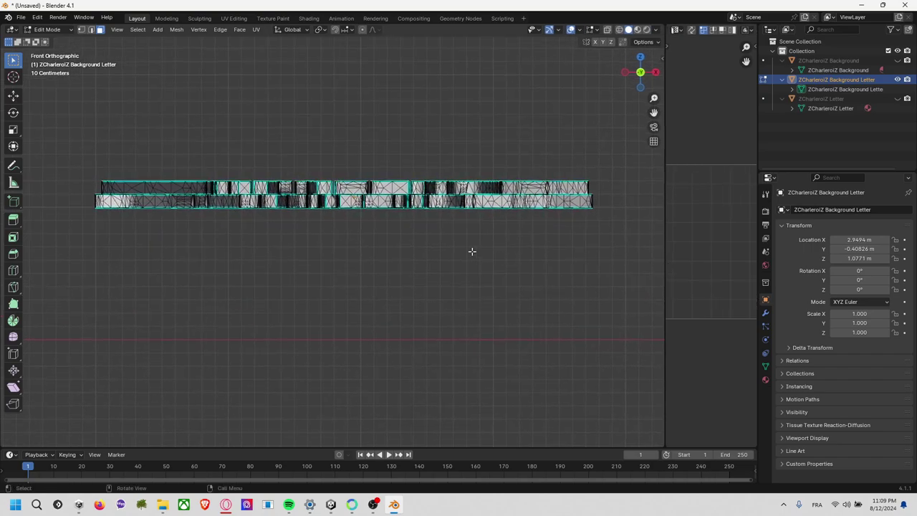
scroll(93, 198, up, 2)
scroll(138, 210, down, 2)
- Set the viewport shading to wireframe so the whole mesh can be selected
drag(90, 192, 603, 196)
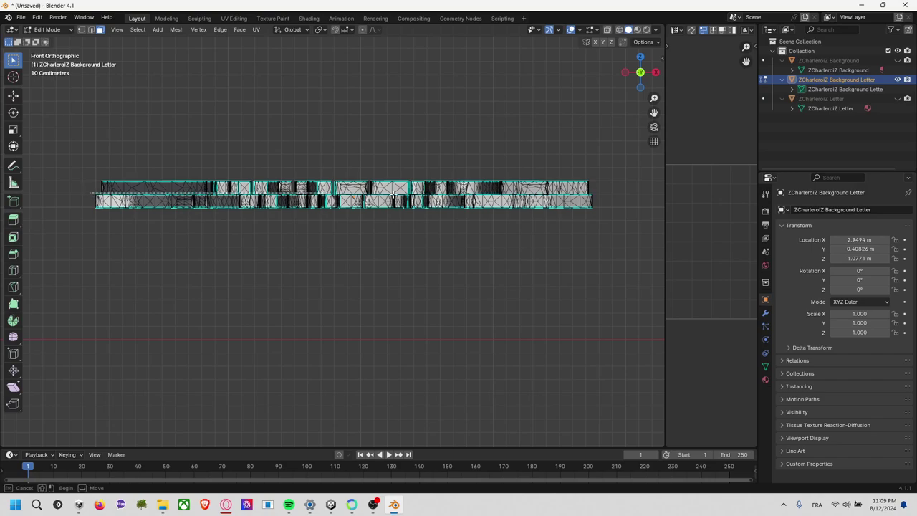
click(603, 196)
key(z)
click(528, 196)
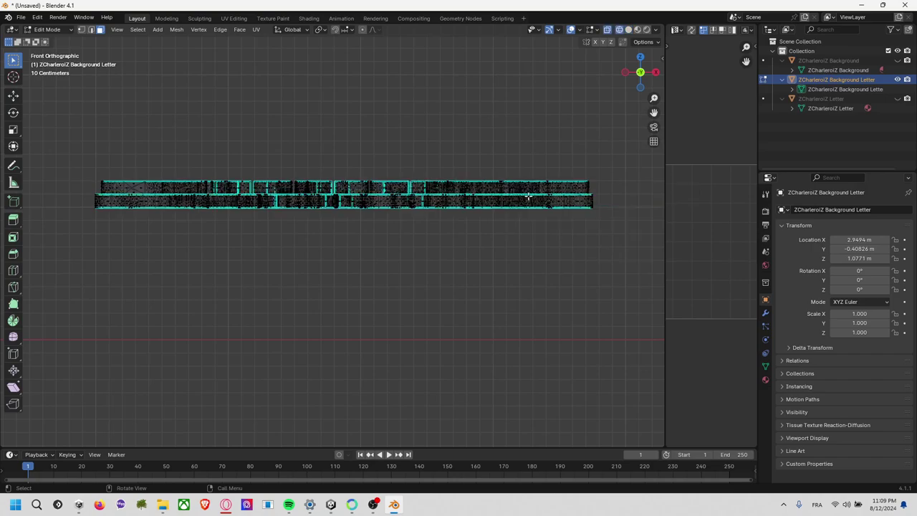
- Box-select the upper strip of the logo mesh, then orbit to check the selection
drag(88, 192, 600, 194)
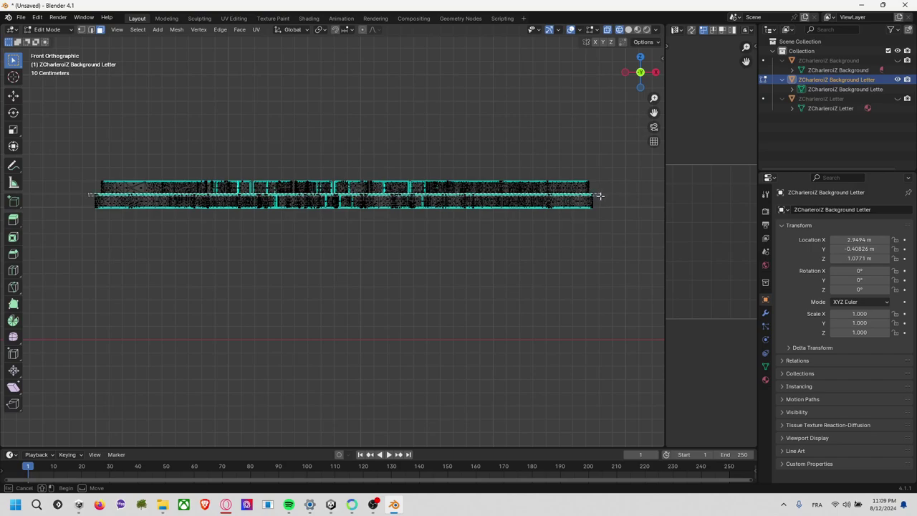
drag(600, 195, 600, 195)
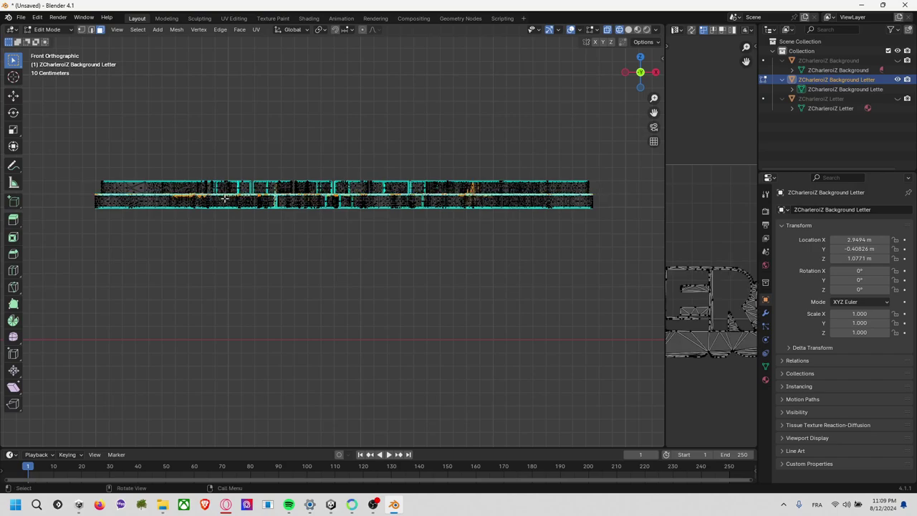
drag(63, 158, 631, 194)
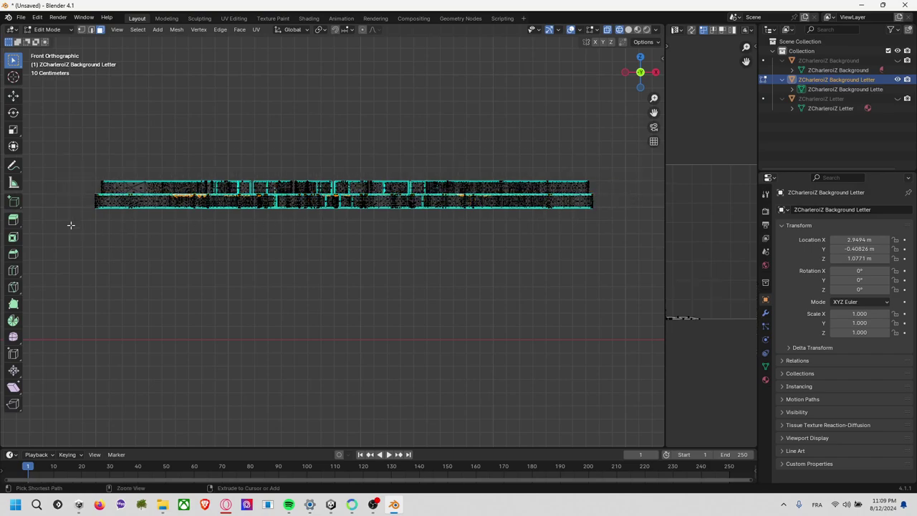
drag(64, 217, 617, 196)
scroll(182, 204, up, 2)
drag(70, 212, 603, 178)
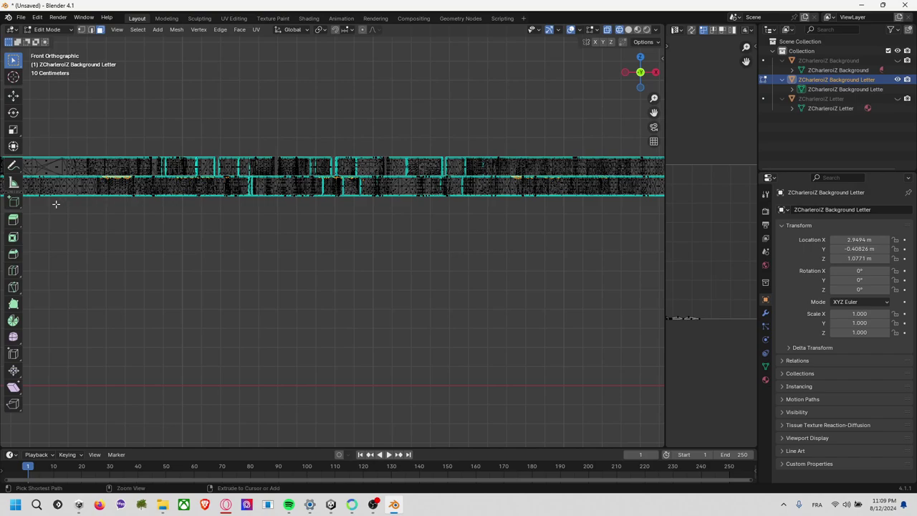
drag(42, 212, 596, 177)
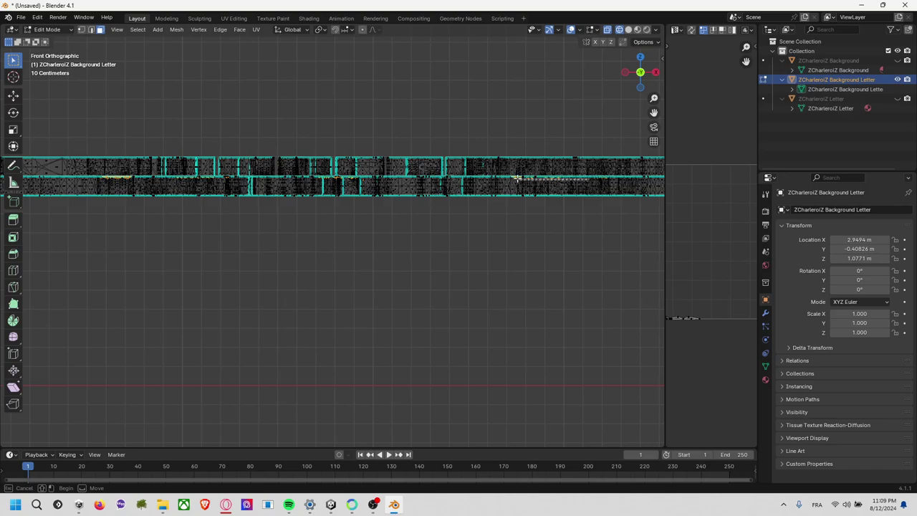
scroll(525, 182, up, 4)
mouse_move(525, 182)
middle_down()
mouse_move(506, 233)
mouse_move(474, 249)
middle_up()
- Switch to Material Preview shading and check the logo from below and the front
scroll(474, 249, down, 3)
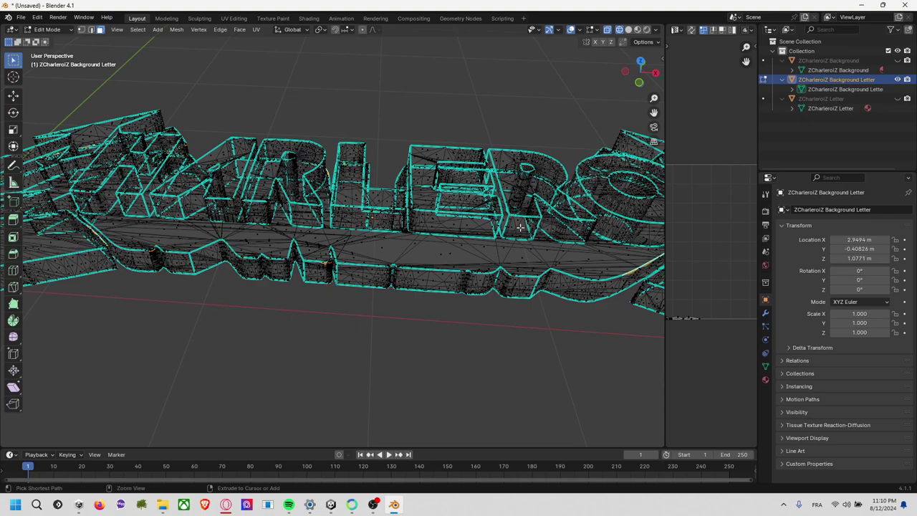
key(z)
click(437, 313)
scroll(399, 300, down, 4)
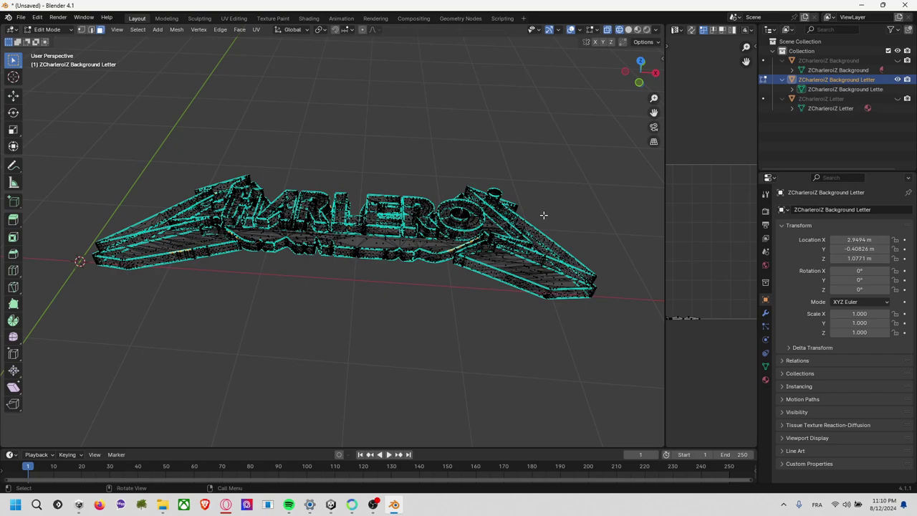
click(643, 87)
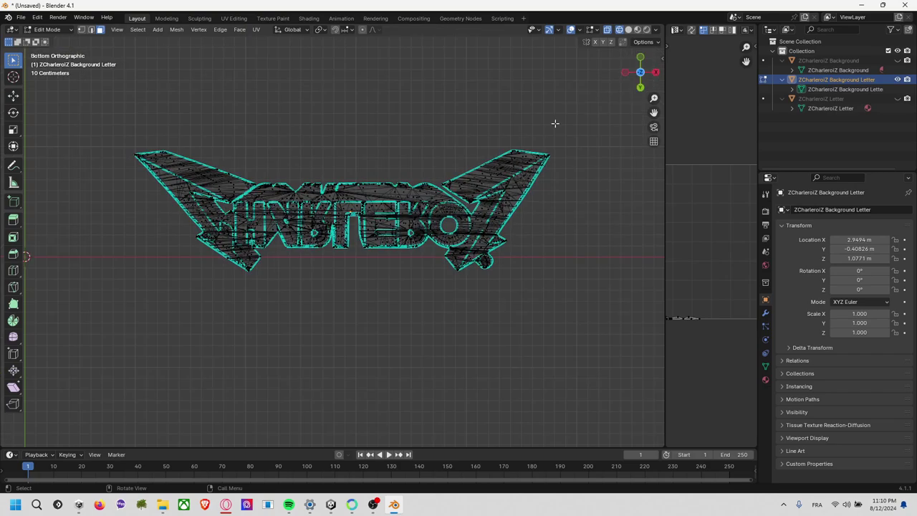
click(641, 59)
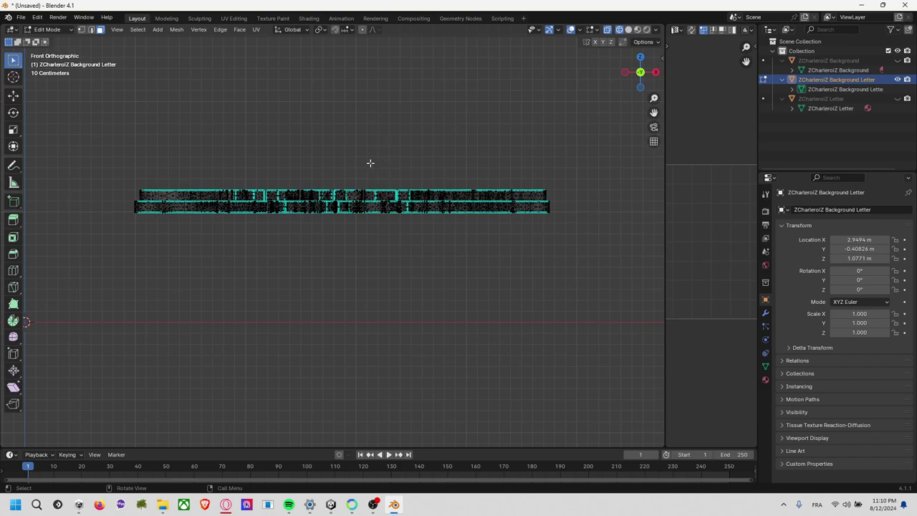
- Box-select the whole logo mesh from the front, then return to Object Mode
scroll(348, 159, up, 1)
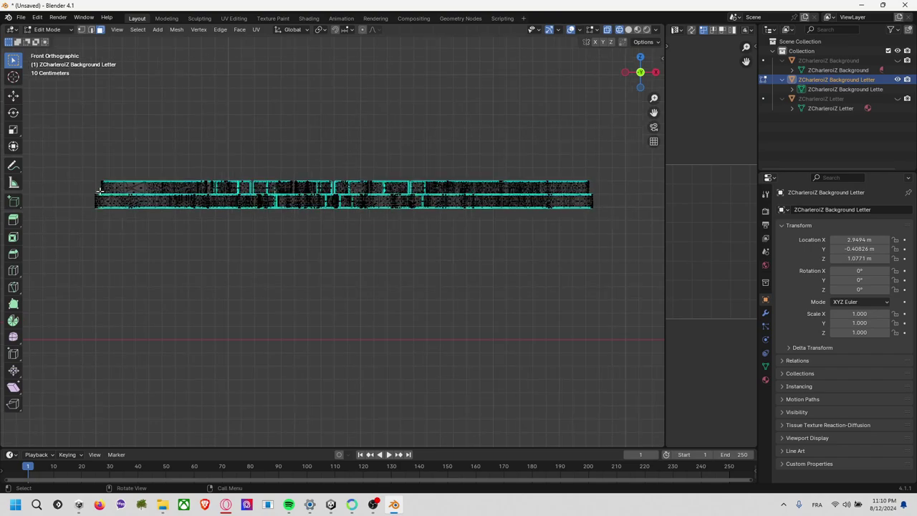
drag(93, 192, 600, 198)
mouse_move(479, 137)
middle_down()
mouse_move(469, 228)
mouse_move(440, 176)
middle_up()
scroll(439, 176, down, 6)
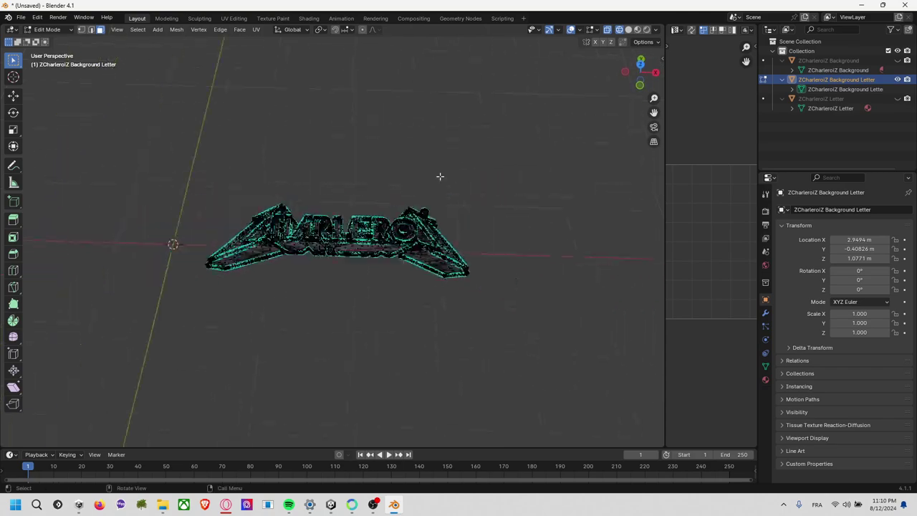
scroll(438, 172, down, 3)
scroll(439, 172, up, 4)
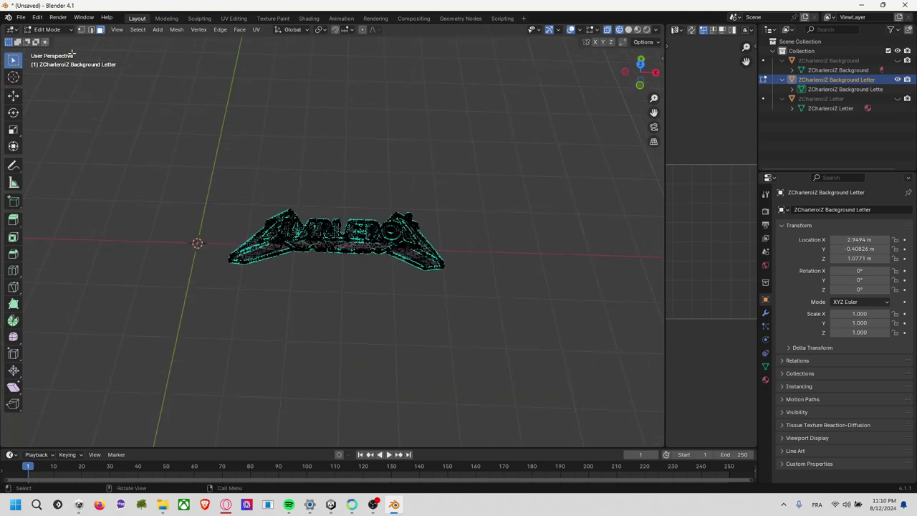
click(46, 29)
click(48, 40)
- Unhide the ZCharleroiZ Background and Letter objects in the Outliner
click(344, 183)
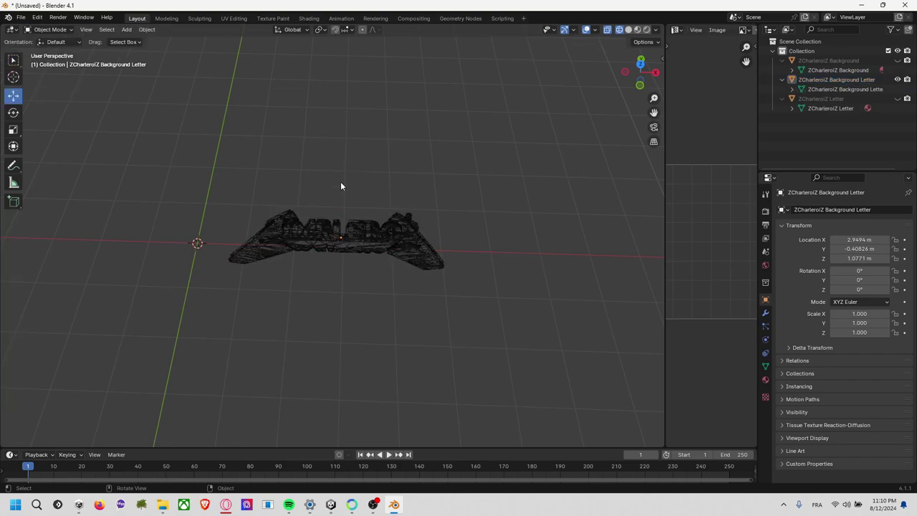
click(898, 80)
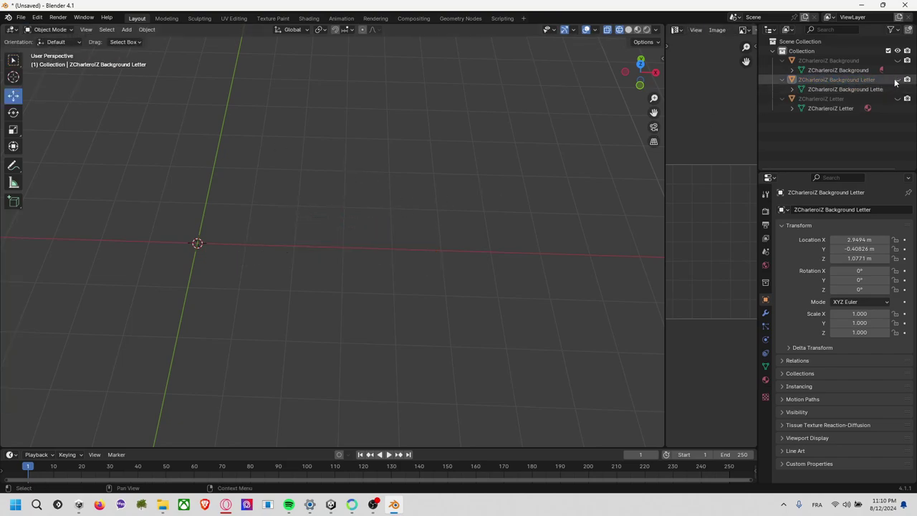
click(897, 60)
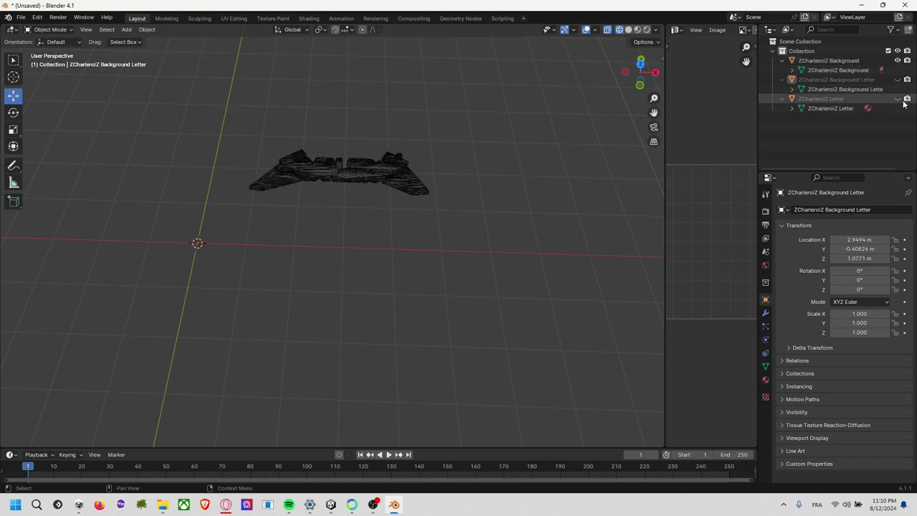
click(897, 98)
- Frame the logo in Top view and select the ZCharleroiZ Letter object
mouse_move(447, 188)
middle_down()
mouse_move(468, 166)
mouse_move(351, 199)
middle_up()
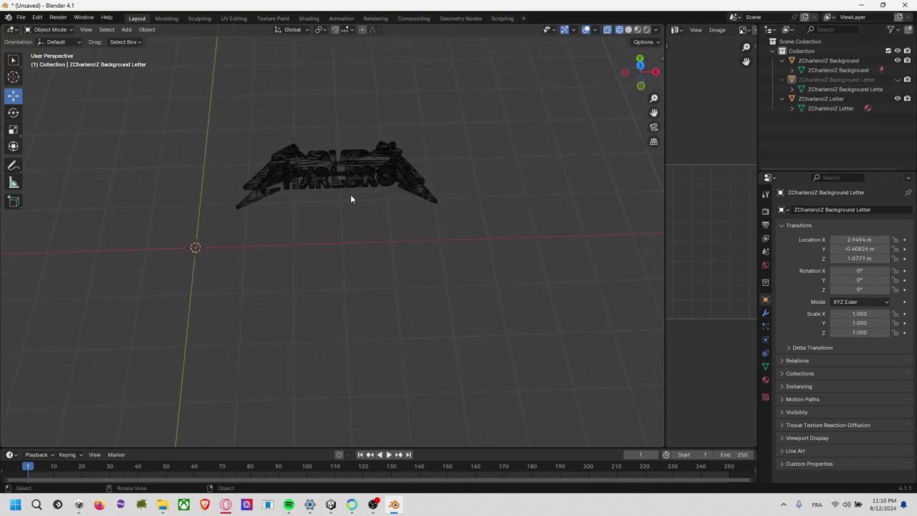
click(641, 66)
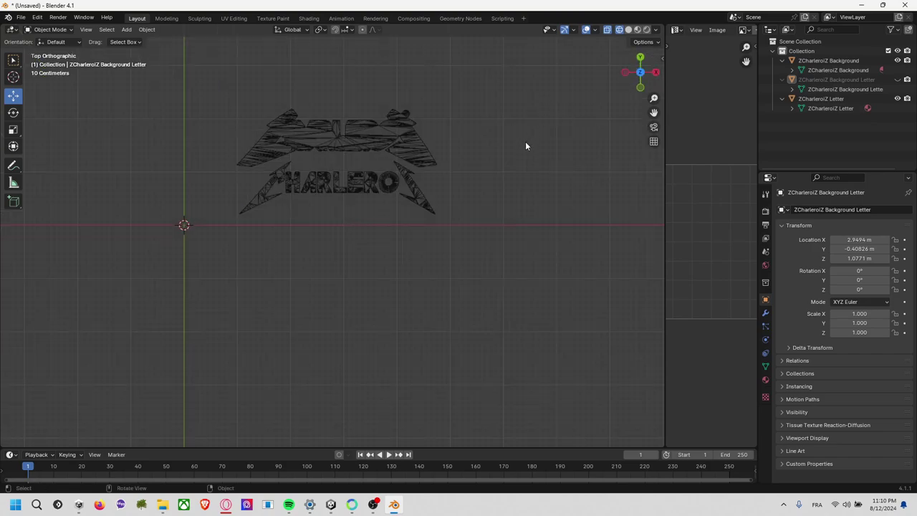
scroll(339, 136, down, 4)
scroll(368, 169, up, 1)
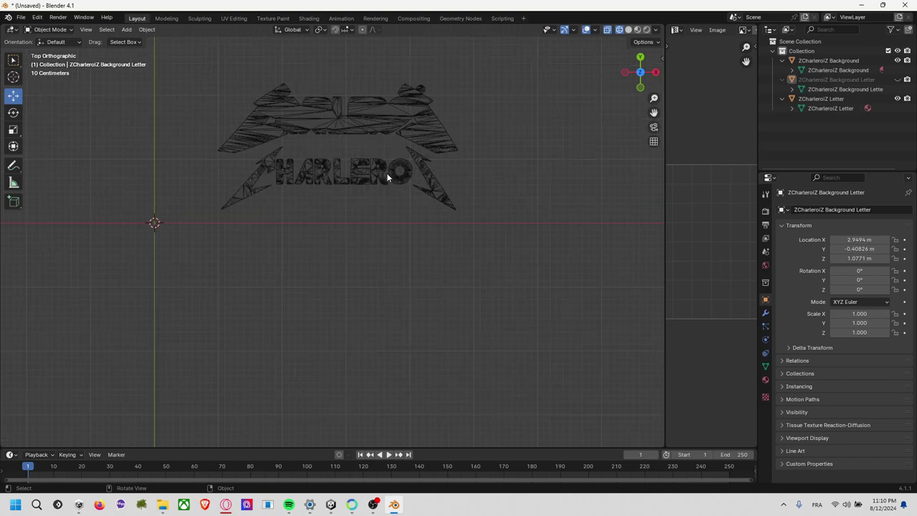
scroll(387, 172, up, 1)
shift+middle_drag(342, 128, 360, 174)
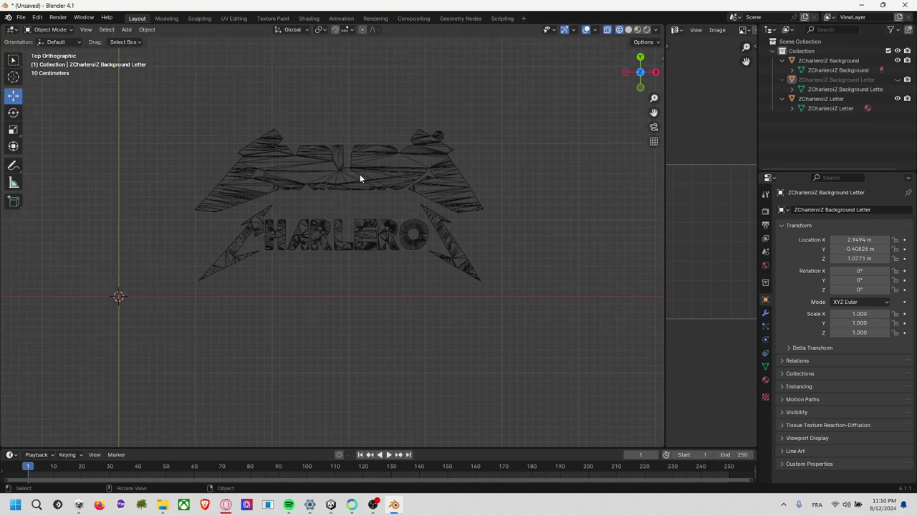
scroll(359, 174, up, 2)
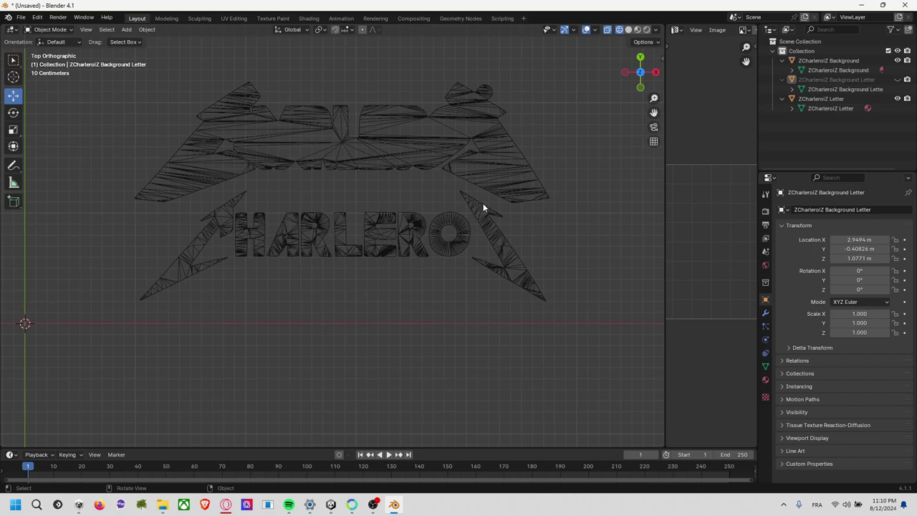
click(494, 228)
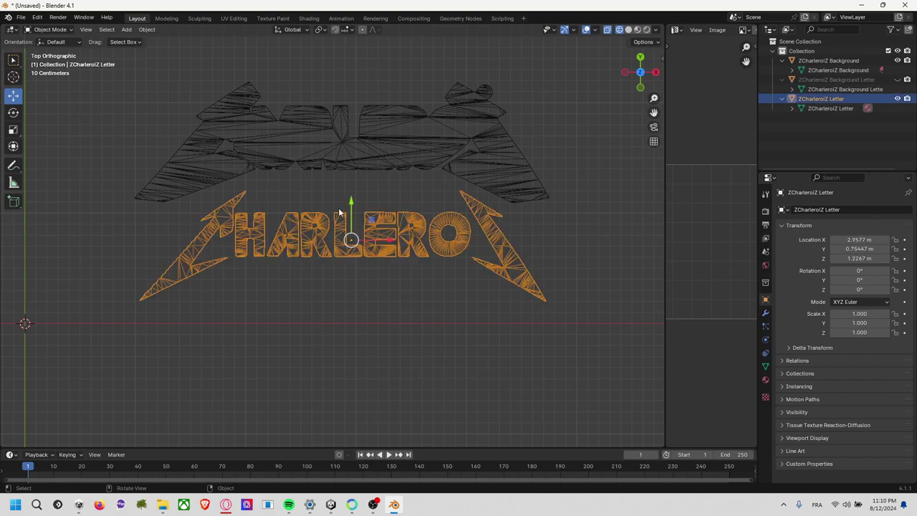
- Enter Edit Mode on the letter mesh, clear the selection and switch to Front view
click(57, 30)
click(61, 52)
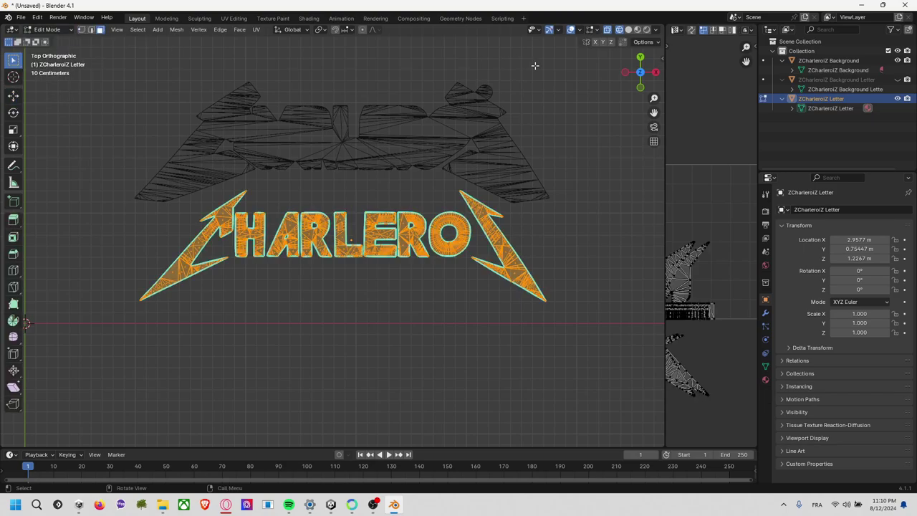
click(616, 161)
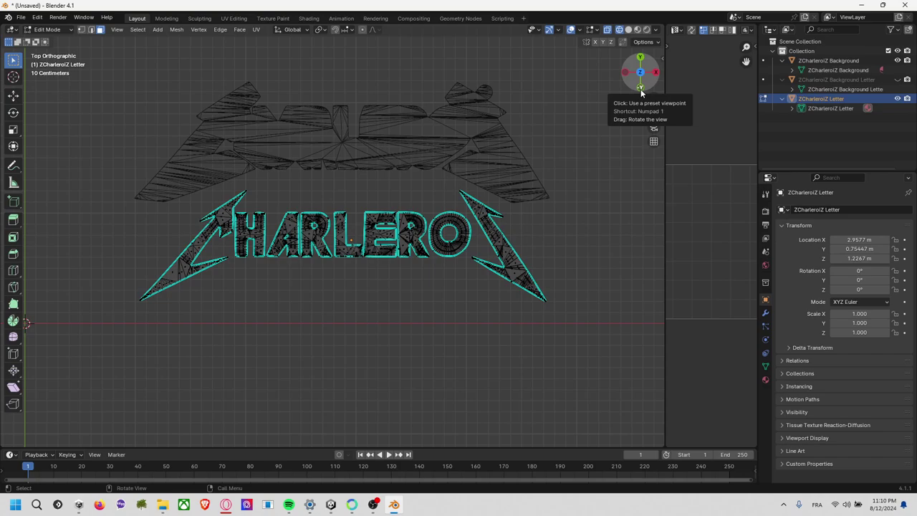
click(641, 87)
- Box-select the top letter strip from the front and orbit to check it
scroll(166, 161, up, 1)
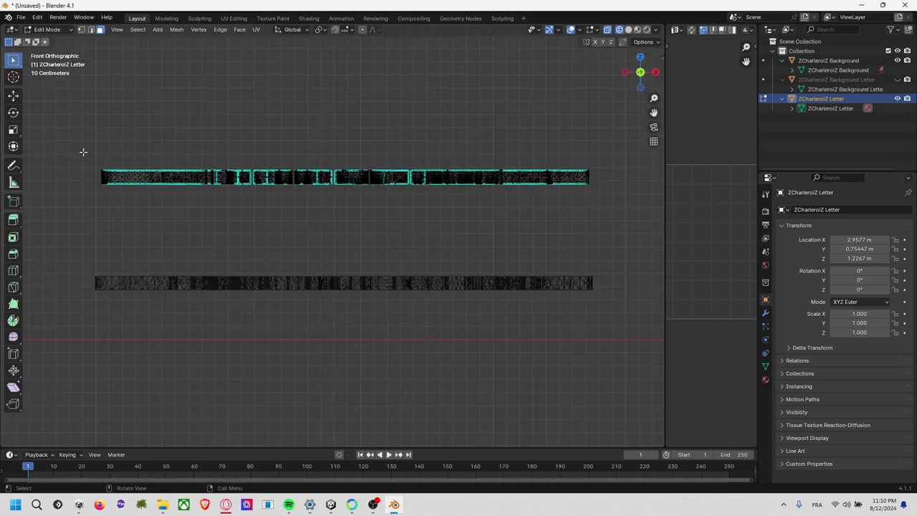
drag(83, 151, 648, 210)
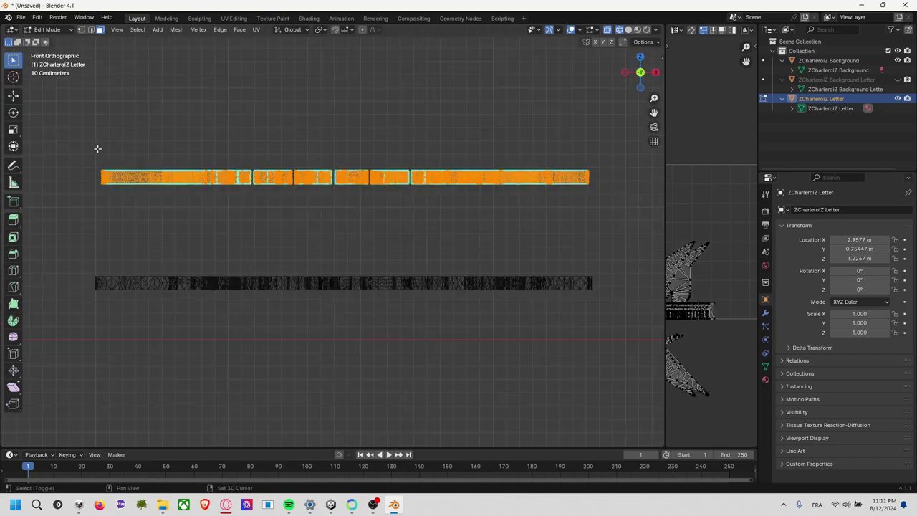
drag(95, 172, 601, 179)
drag(606, 182, 78, 172)
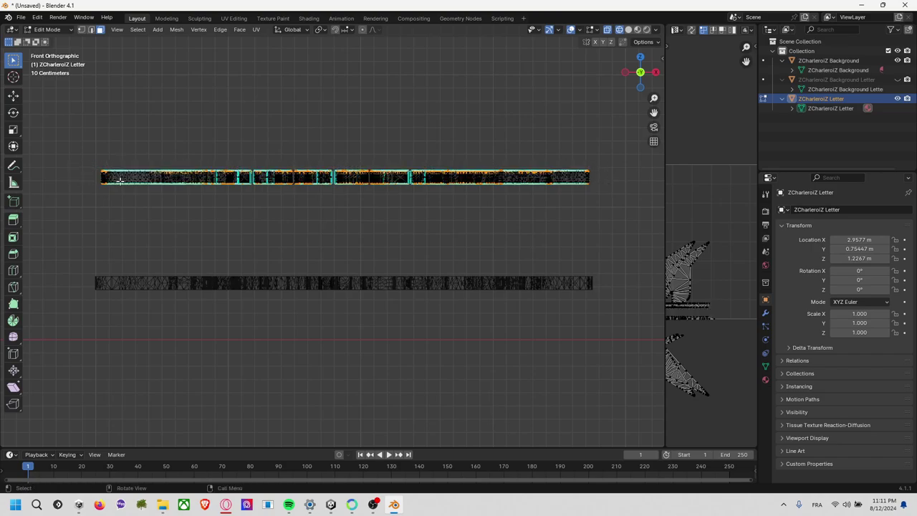
scroll(607, 156, up, 3)
middle_drag(251, 177, 222, 189)
key(space)
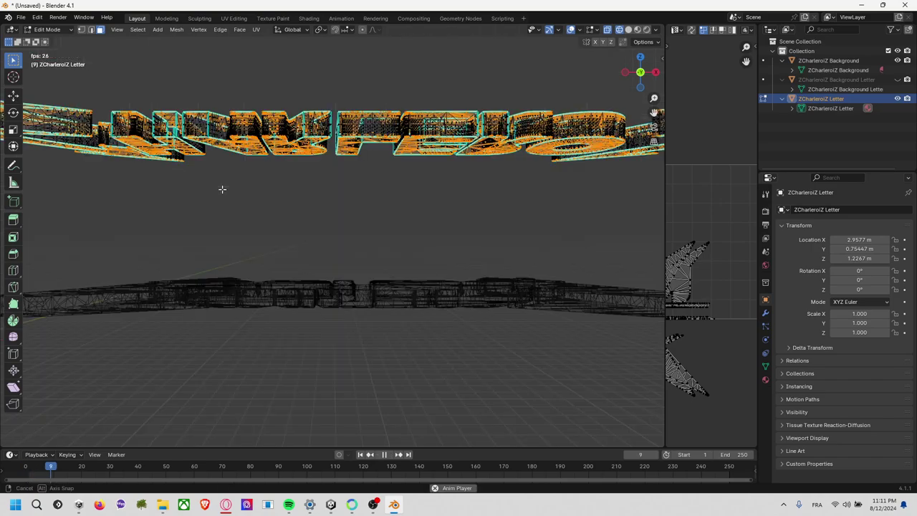
- Reselect the full letter strip from the front, inspect it, and finish in Back view
click(642, 80)
scroll(215, 167, down, 1)
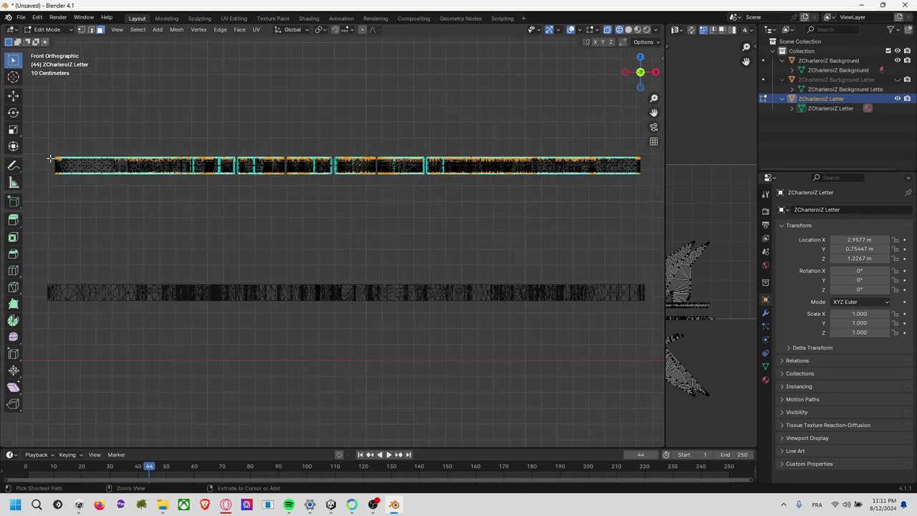
drag(50, 158, 650, 174)
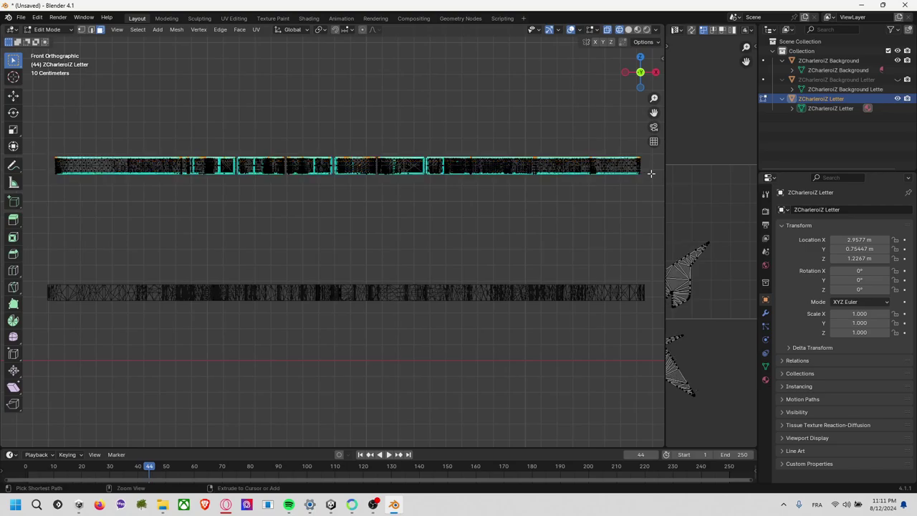
middle_drag(650, 174, 486, 167)
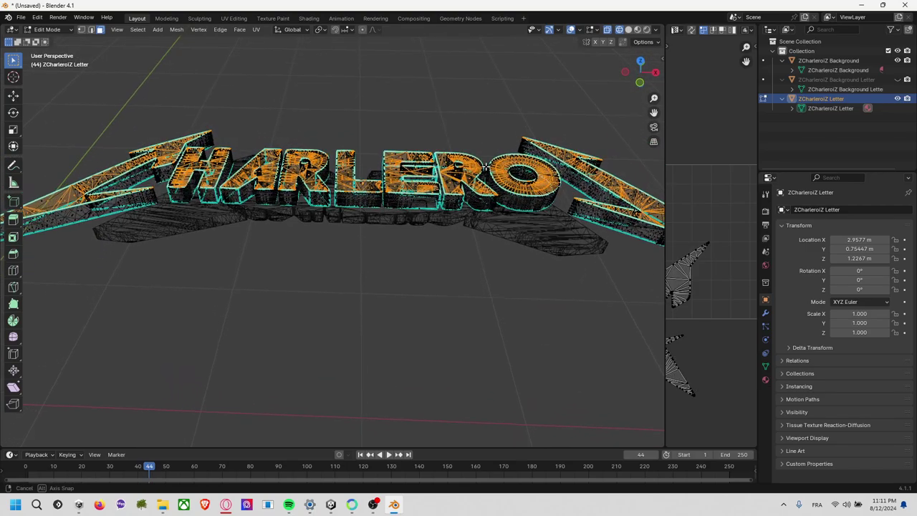
middle_drag(485, 166, 640, 85)
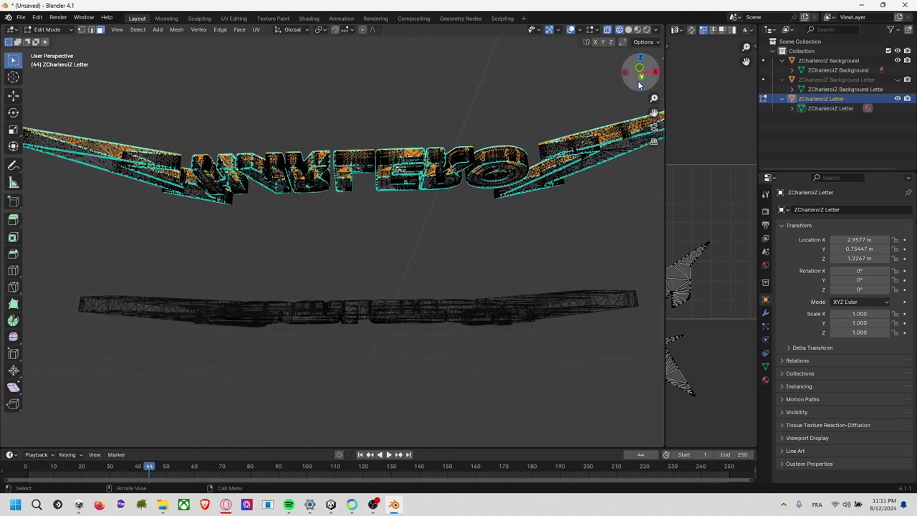
click(639, 69)
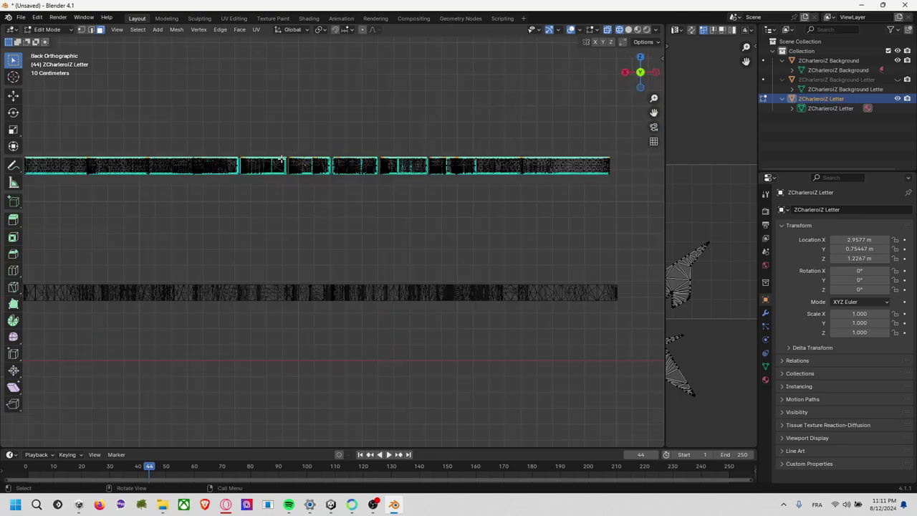
- Box-select the letter strip in Back view, orbiting to verify the selected faces
ctrl+scroll(117, 175, down, 4)
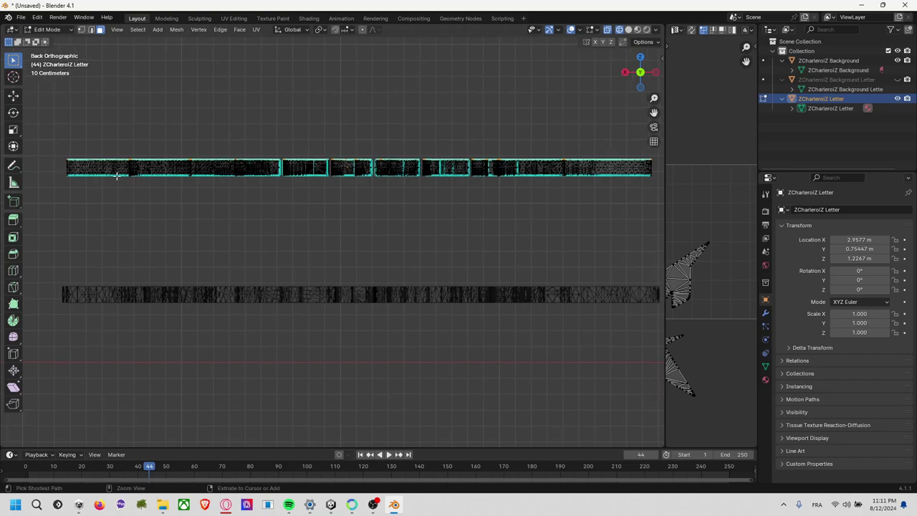
drag(60, 187, 660, 176)
mouse_move(659, 174)
middle_down()
mouse_move(578, 198)
mouse_move(610, 153)
middle_up()
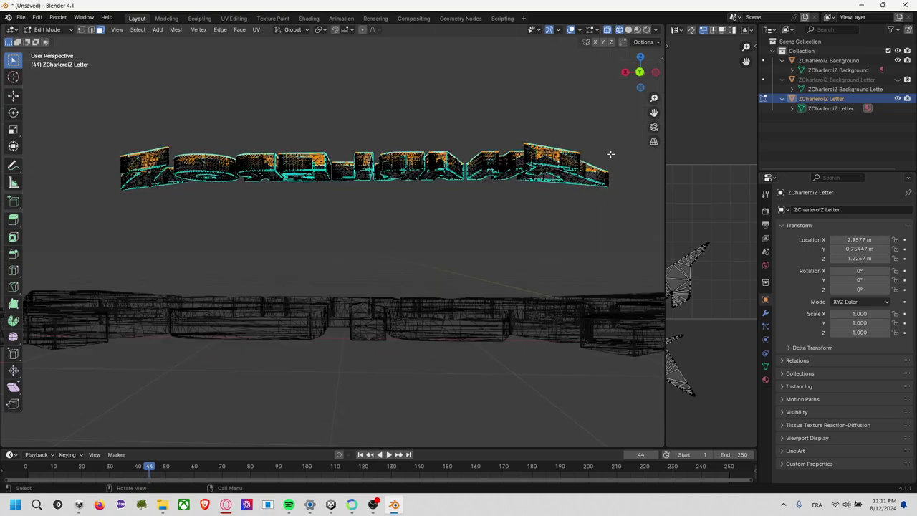
click(640, 72)
drag(89, 184, 662, 173)
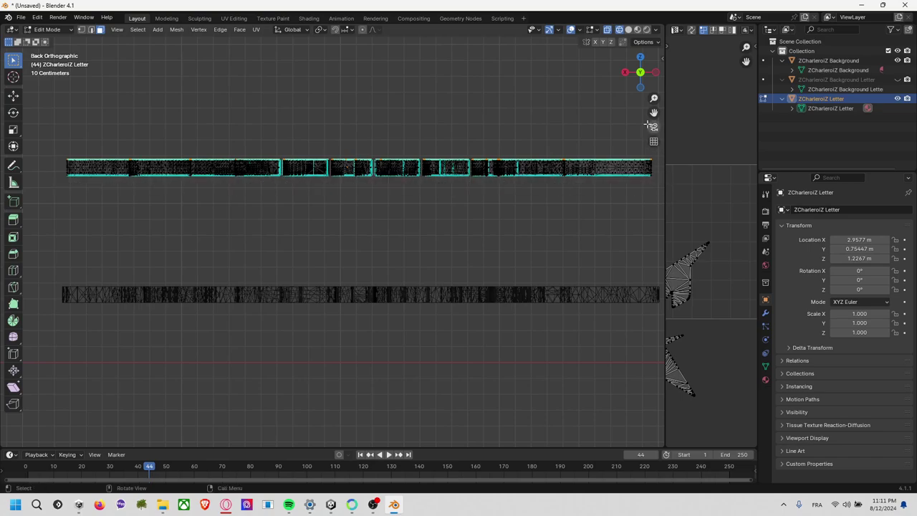
mouse_move(547, 204)
middle_down()
mouse_move(535, 213)
mouse_move(535, 246)
middle_up()
click(637, 80)
drag(62, 177, 664, 175)
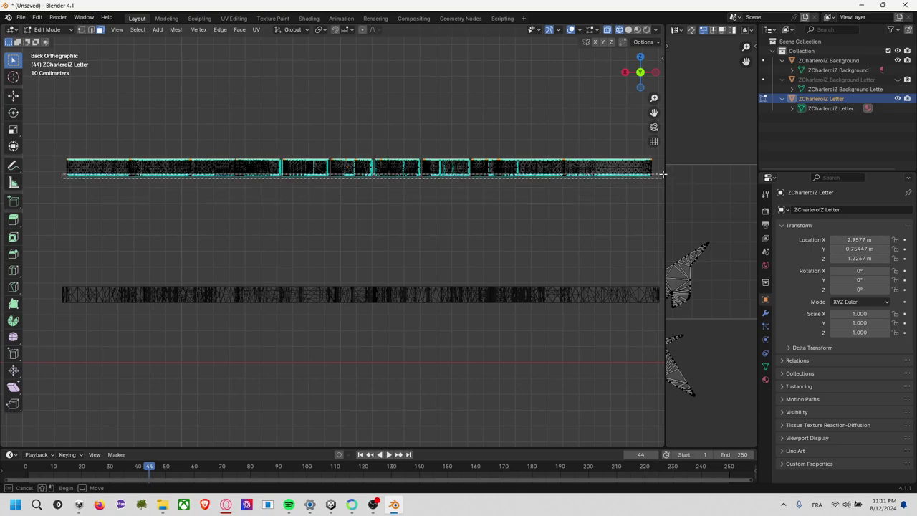
drag(664, 176, 661, 174)
- Extend the letter strip selection from Back view, orbiting between passes
mouse_move(537, 204)
middle_down()
mouse_move(424, 128)
mouse_move(404, 70)
mouse_move(399, 96)
middle_up()
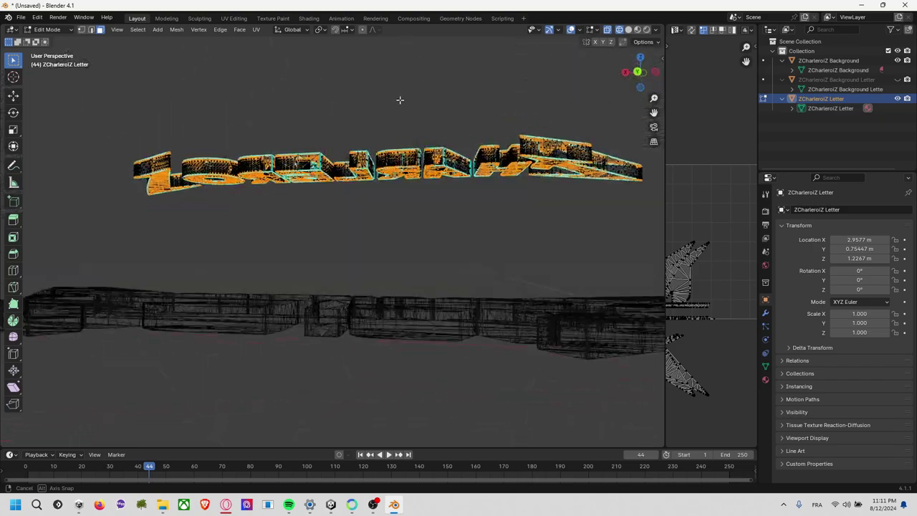
click(638, 73)
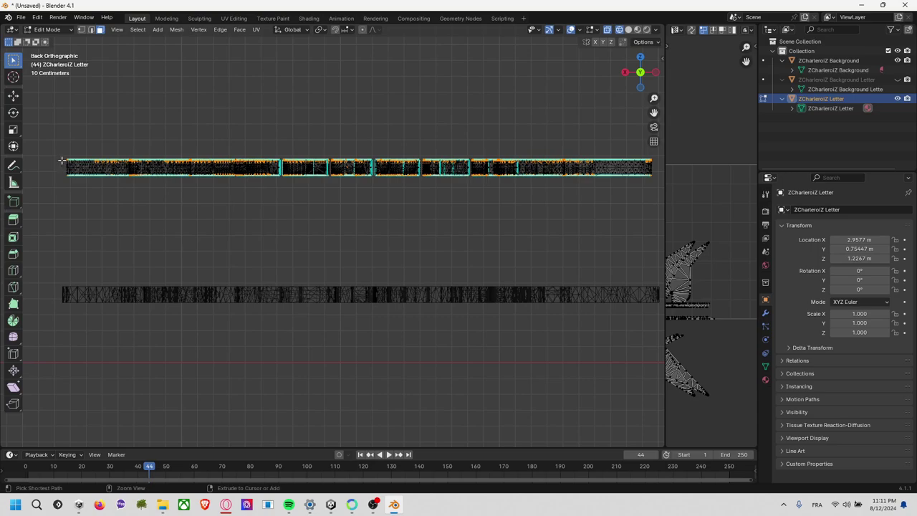
shift+drag(61, 161, 657, 176)
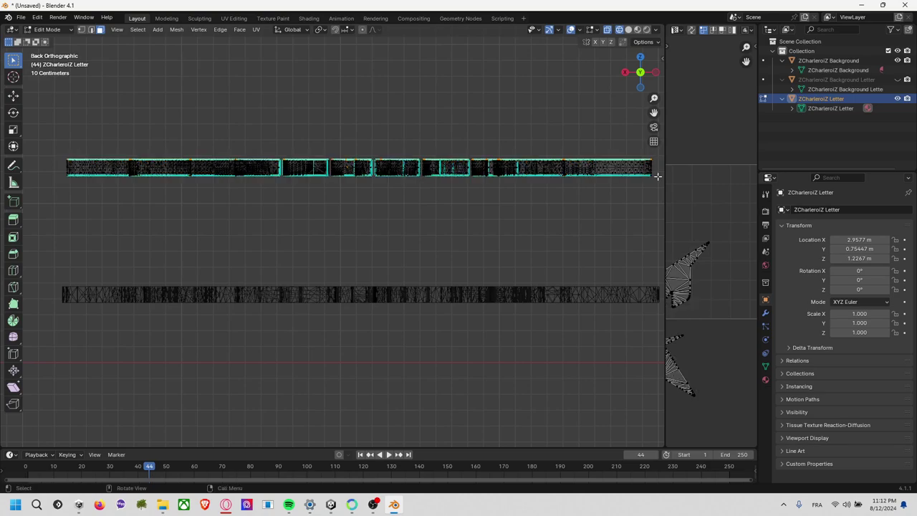
middle_drag(532, 205, 490, 197)
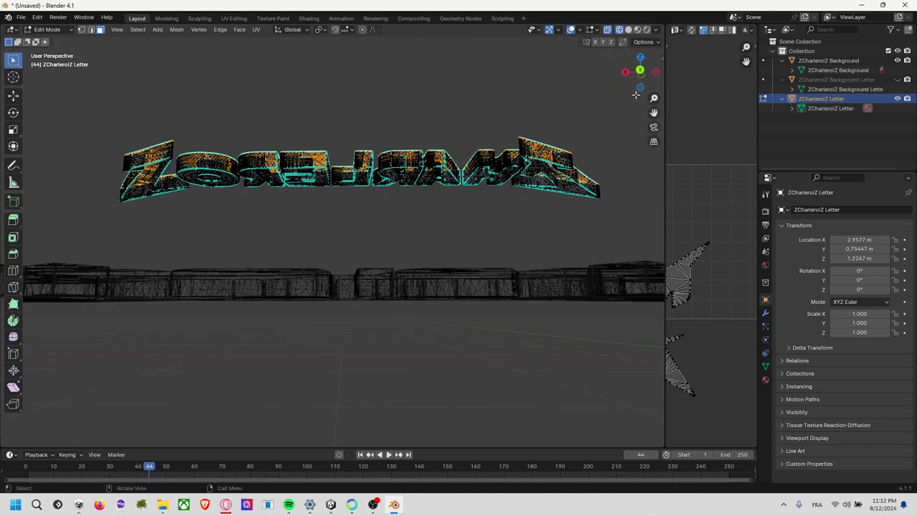
click(638, 70)
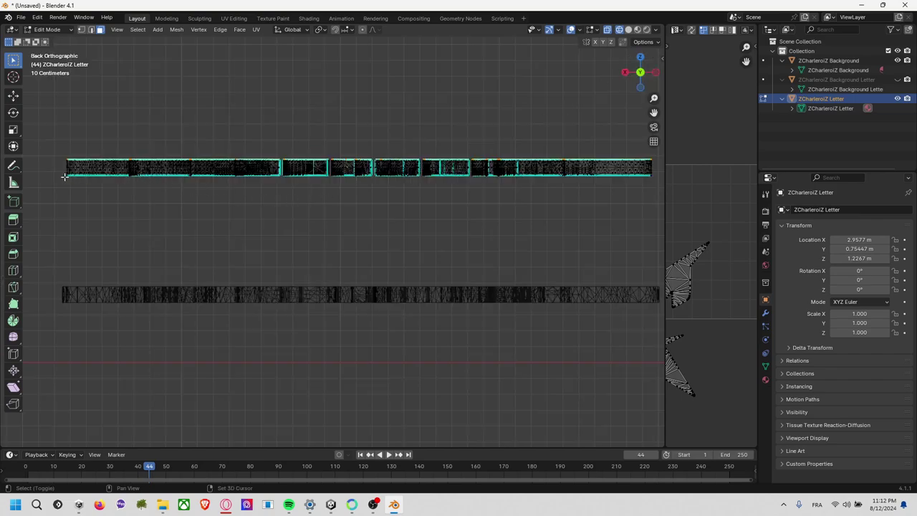
shift+drag(63, 174, 653, 191)
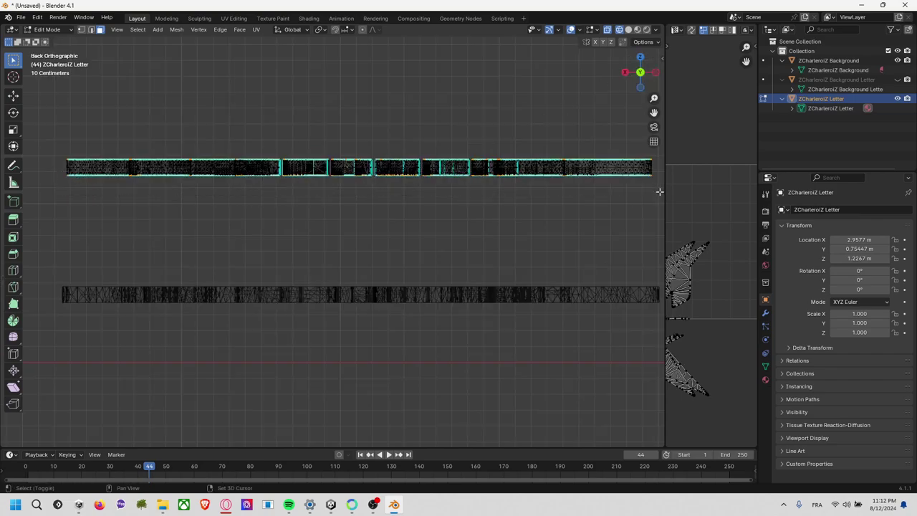
mouse_move(653, 192)
middle_down()
mouse_move(327, 213)
mouse_move(409, 280)
mouse_move(518, 254)
mouse_move(558, 101)
middle_up()
- Orbit around the letters, then return to a centred, zoomed Back view
scroll(291, 164, up, 5)
scroll(268, 143, up, 3)
key(space)
mouse_move(268, 143)
middle_down()
mouse_move(299, 172)
mouse_move(547, 57)
middle_up()
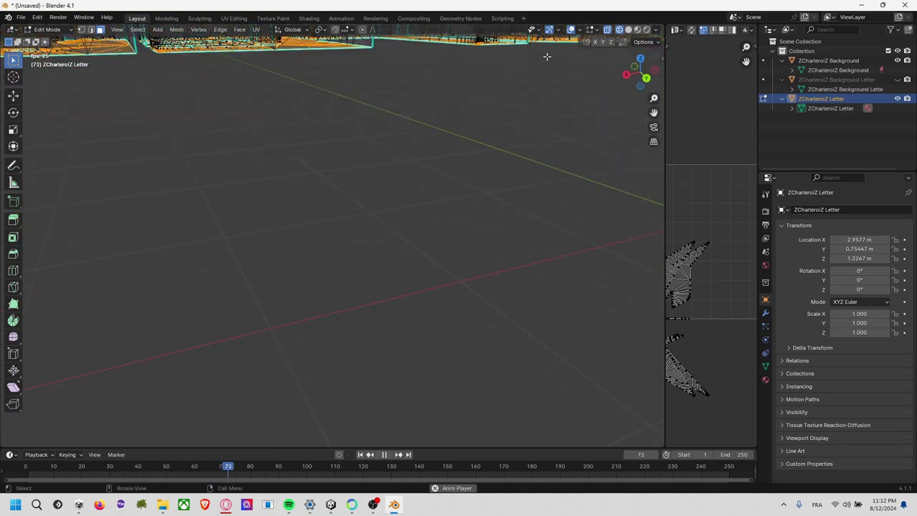
mouse_move(639, 72)
mouse_down()
mouse_move(645, 80)
mouse_move(630, 83)
mouse_up()
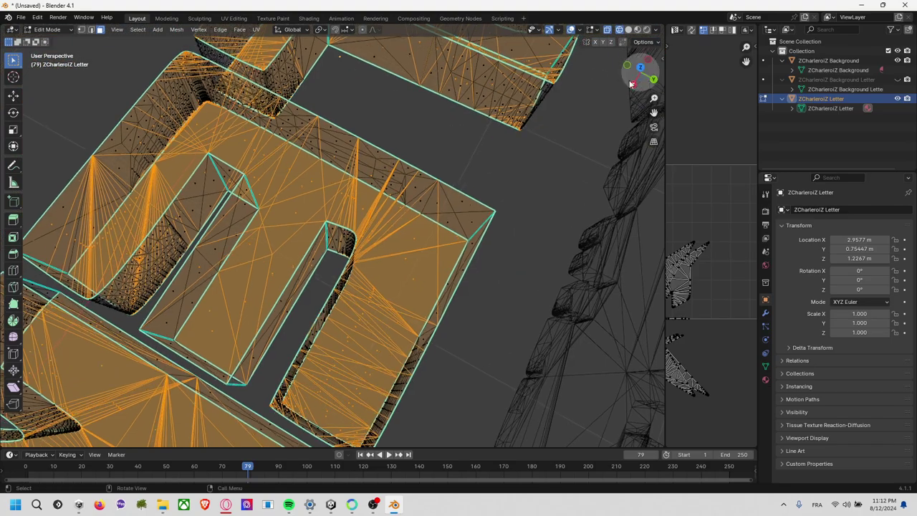
click(651, 75)
mouse_move(426, 118)
shift+middle_down()
mouse_move(335, 211)
mouse_move(508, 232)
shift+middle_up()
scroll(307, 225, up, 2)
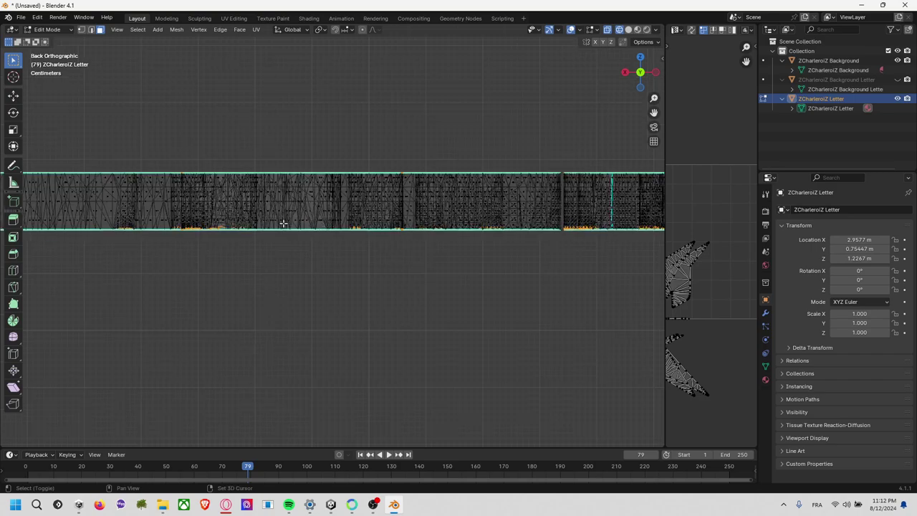
scroll(283, 222, up, 2)
- Move the selected letter geometry vertically, deselect it, and switch to Top view
key(g)
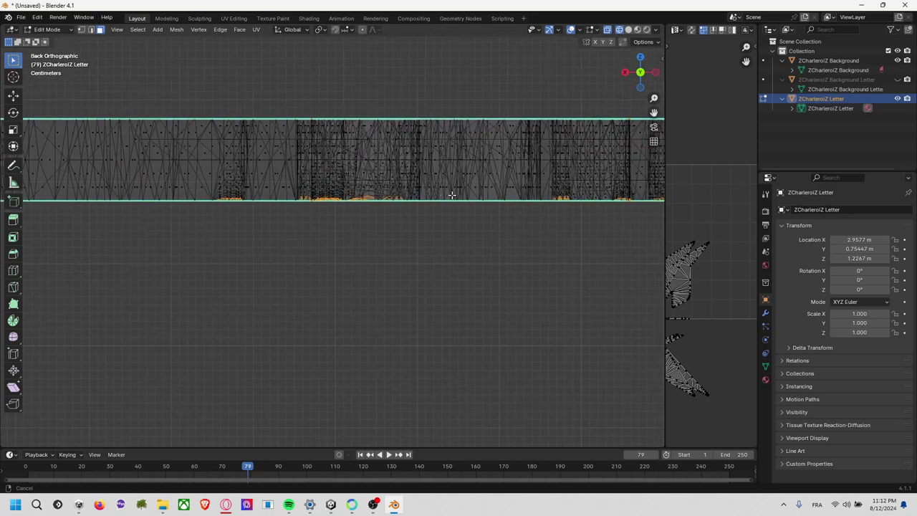
click(339, 203)
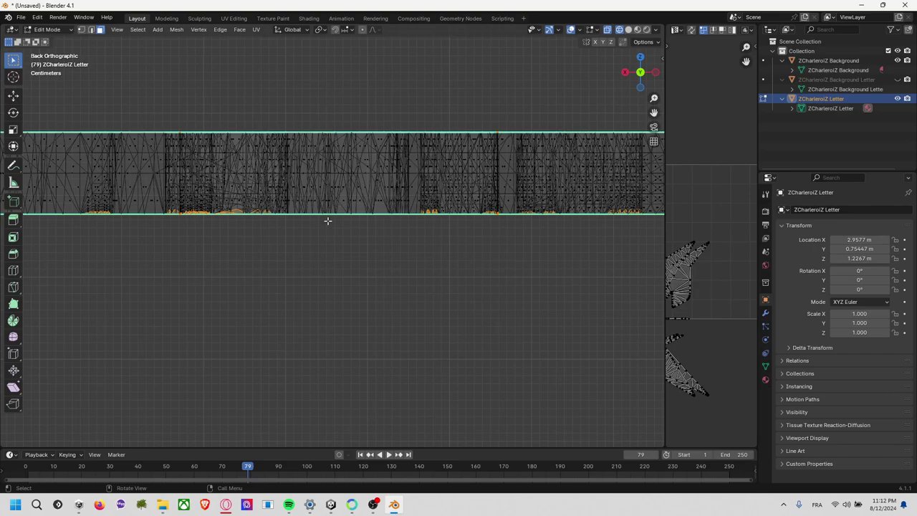
mouse_move(550, 71)
middle_down()
mouse_move(484, 112)
mouse_move(550, 151)
mouse_move(395, 217)
mouse_move(413, 209)
middle_up()
click(550, 151)
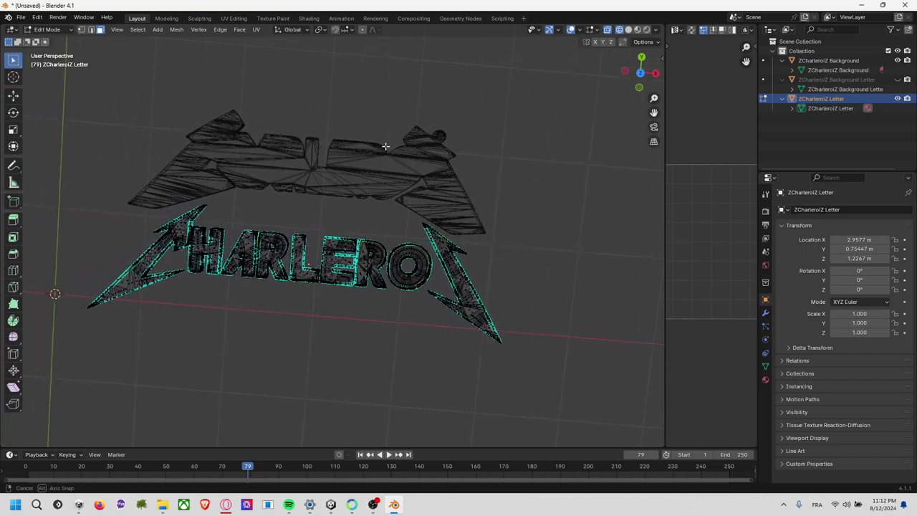
mouse_move(417, 66)
middle_down()
mouse_move(451, 88)
mouse_move(646, 84)
middle_up()
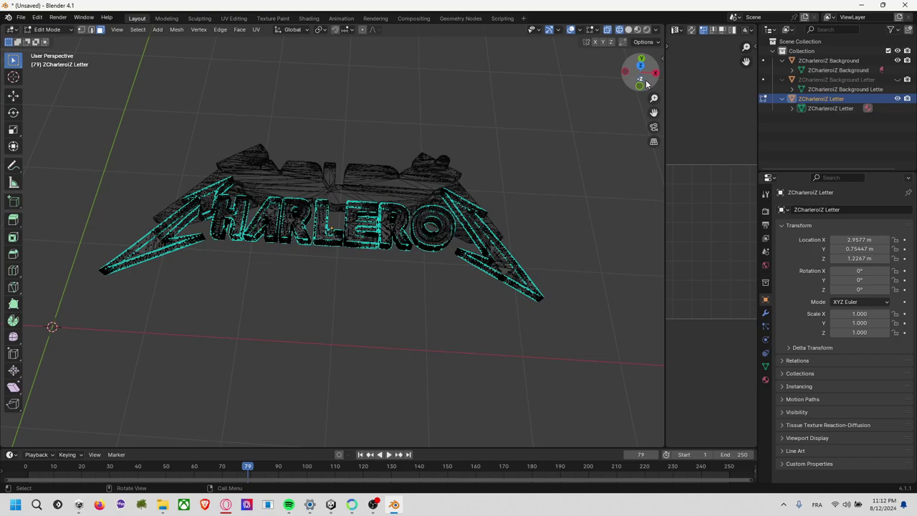
click(641, 66)
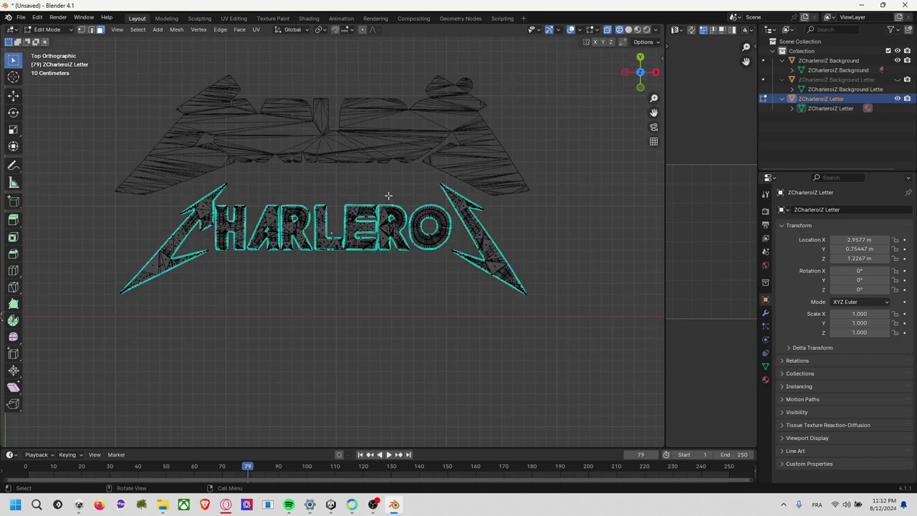
- In Object Mode, join the background mesh into the ZCharleroiZ Letter object with Ctrl+J
click(47, 29)
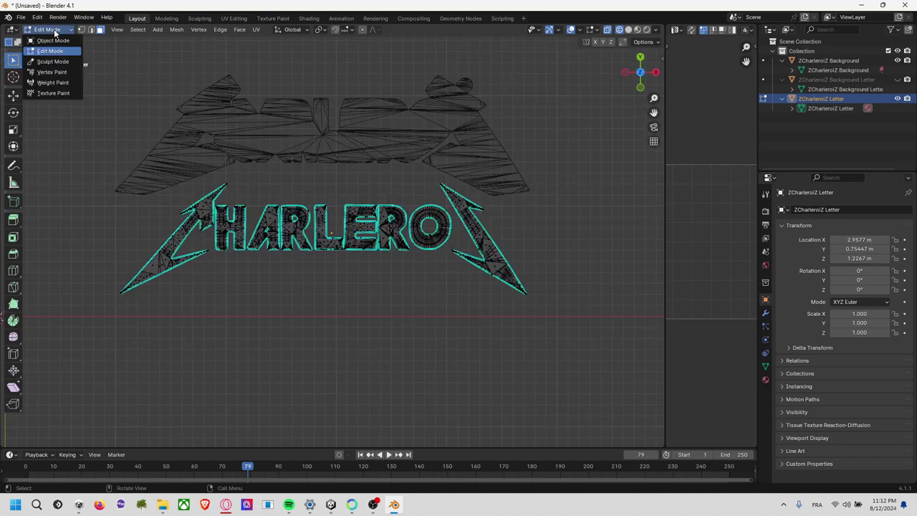
click(53, 41)
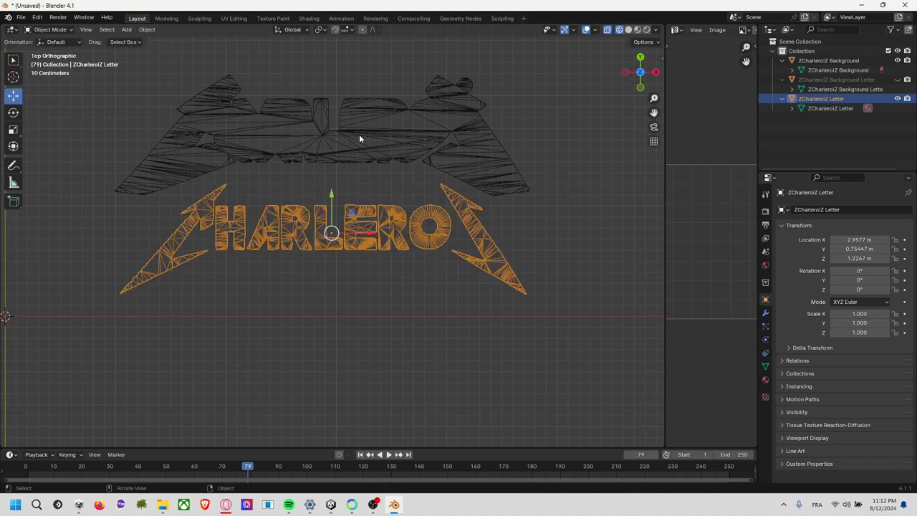
click(399, 188)
click(402, 161)
shift+click(409, 208)
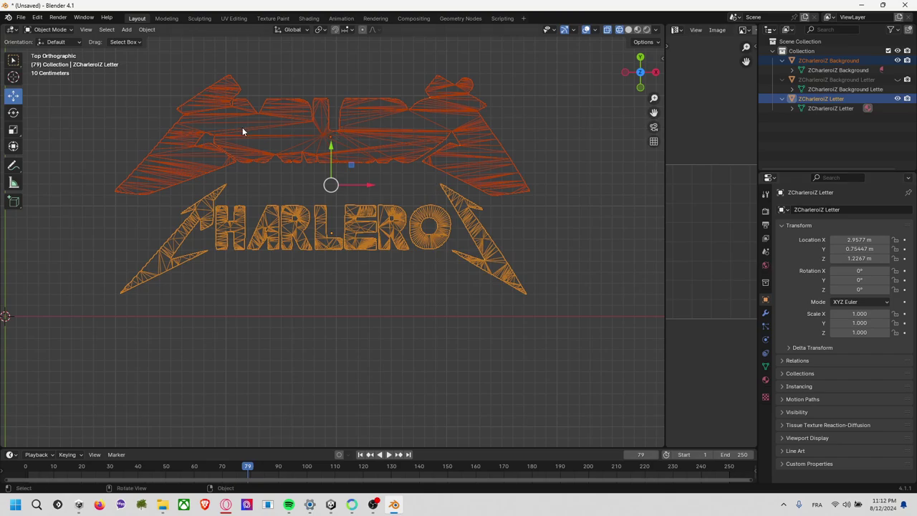
key(ctrl+j)
- Reselect the merged logo object and show its modifier properties
click(566, 178)
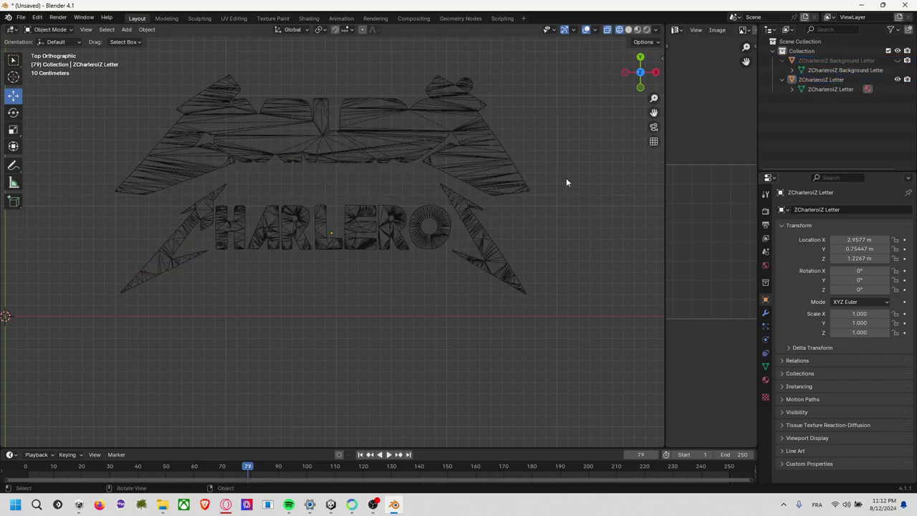
click(486, 170)
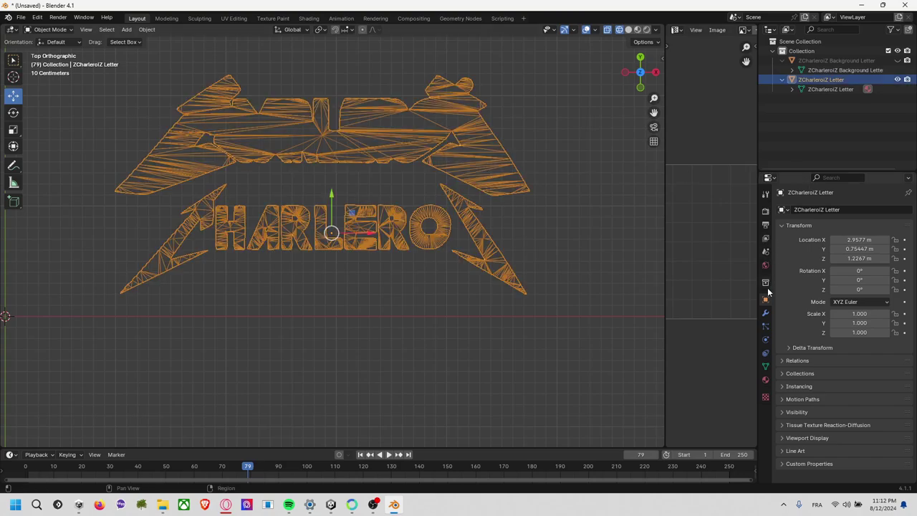
click(765, 312)
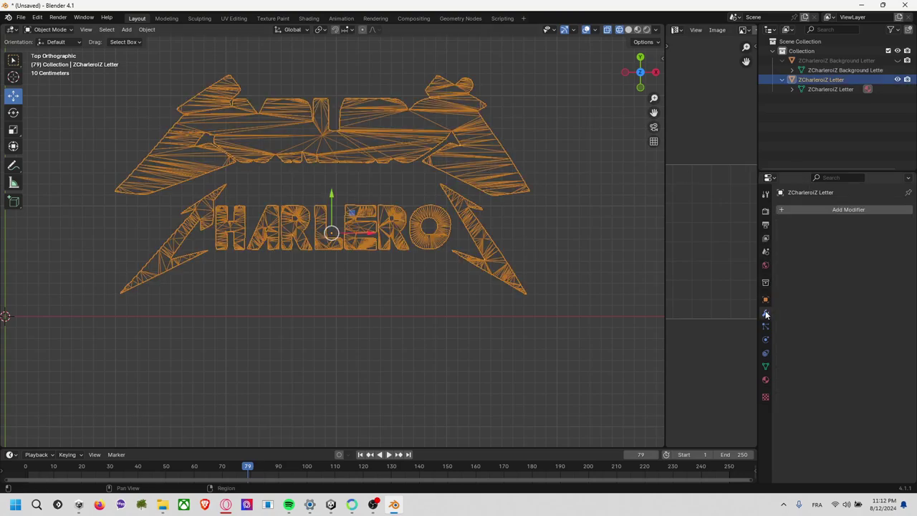
- Add a Decimate modifier to the merged logo object
click(813, 210)
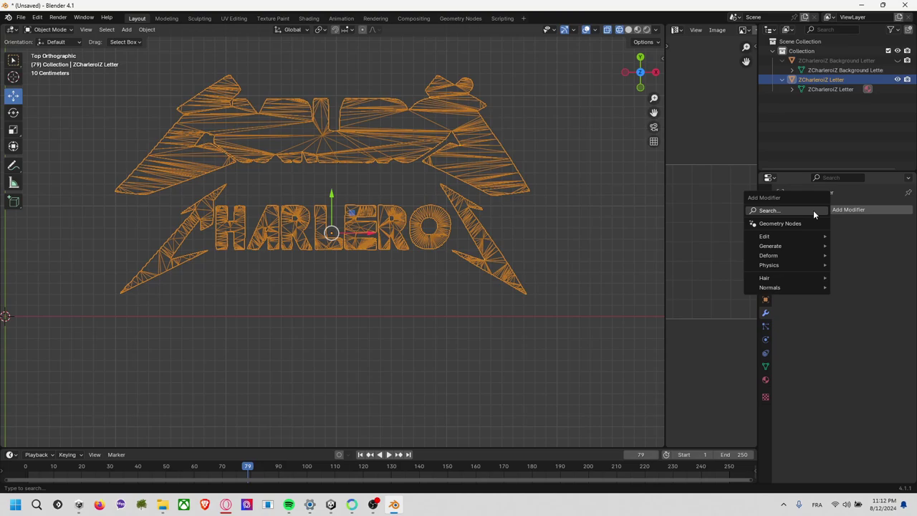
click(863, 209)
click(858, 208)
text(decim)
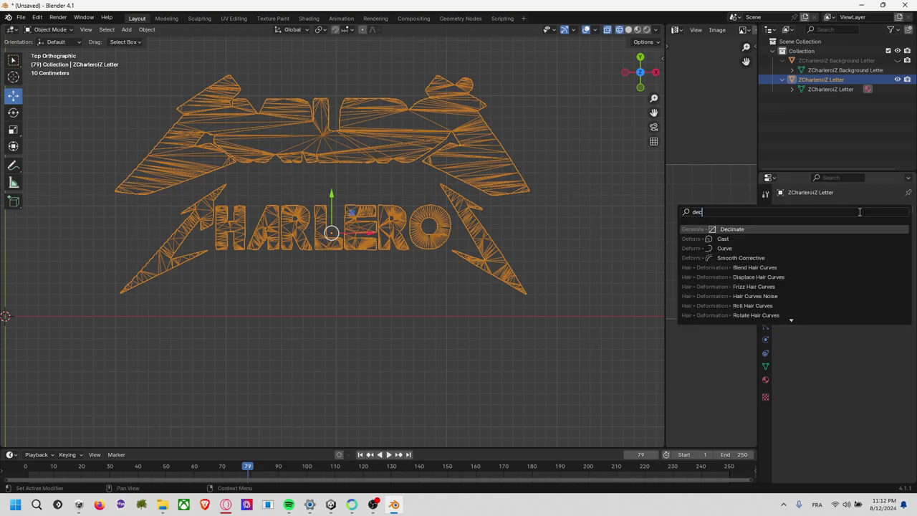
key(Return)
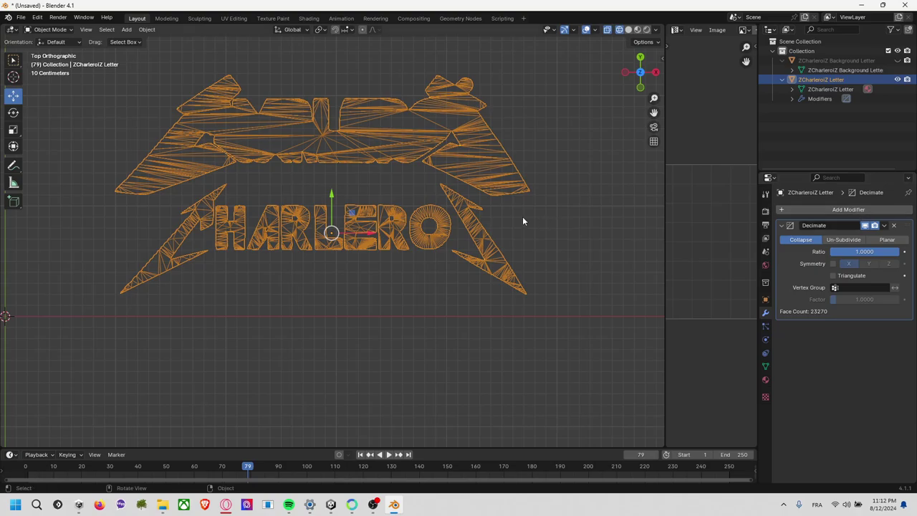
mouse_move(522, 216)
middle_down()
mouse_move(535, 192)
mouse_move(515, 185)
middle_up()
scroll(384, 214, up, 5)
scroll(378, 217, up, 3)
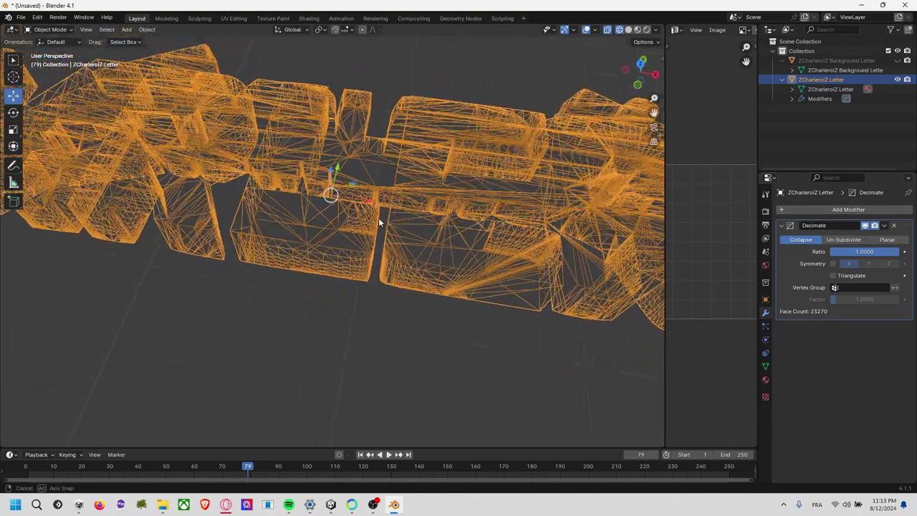
mouse_move(378, 218)
middle_down()
mouse_move(365, 154)
mouse_move(429, 164)
mouse_move(424, 181)
mouse_move(384, 205)
mouse_move(368, 262)
mouse_move(384, 247)
middle_up()
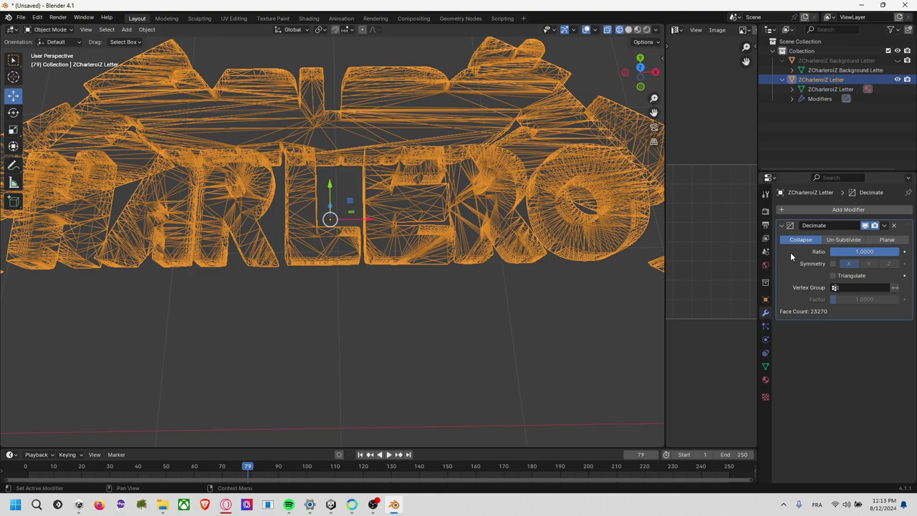
- Switch the Decimate modifier to Planar mode and view the logo in solid shading
click(884, 240)
mouse_move(490, 252)
middle_down()
mouse_move(428, 149)
mouse_move(509, 162)
mouse_move(548, 201)
mouse_move(556, 239)
mouse_move(504, 229)
mouse_move(485, 235)
middle_up()
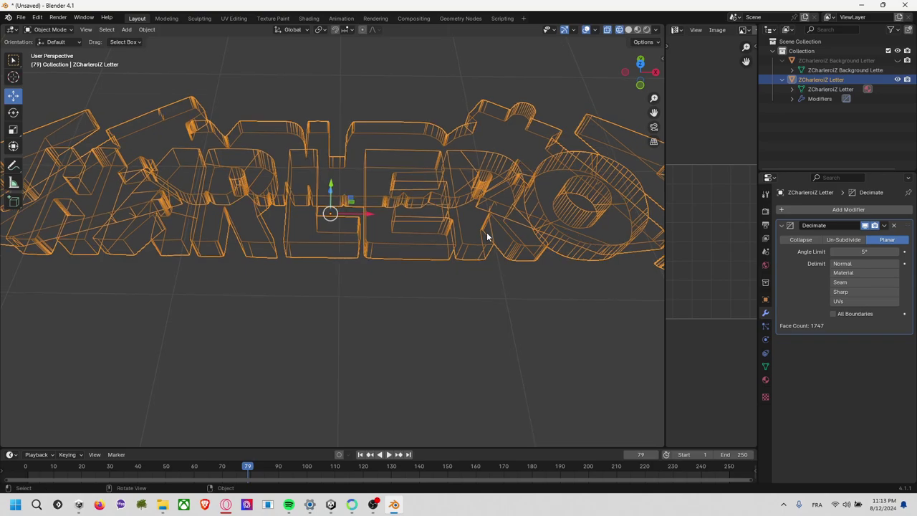
scroll(484, 236, down, 3)
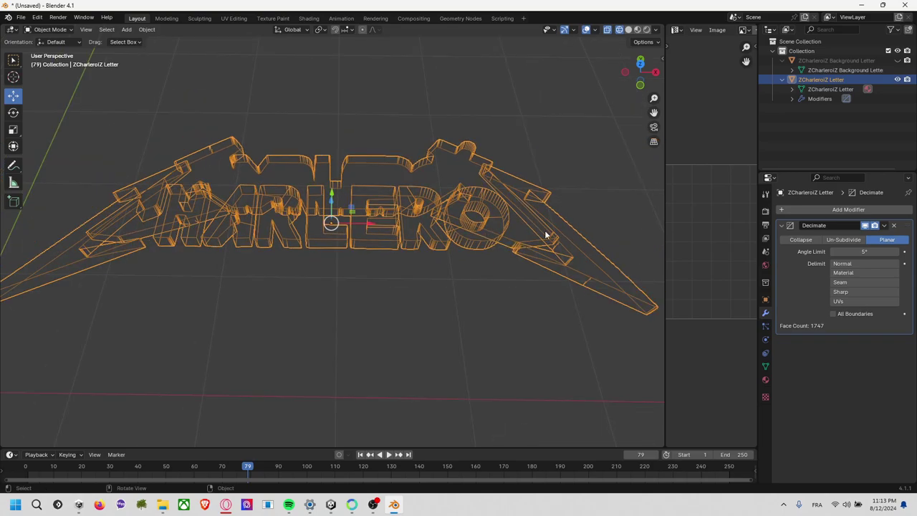
click(419, 107)
middle_drag(419, 107, 429, 111)
key(z)
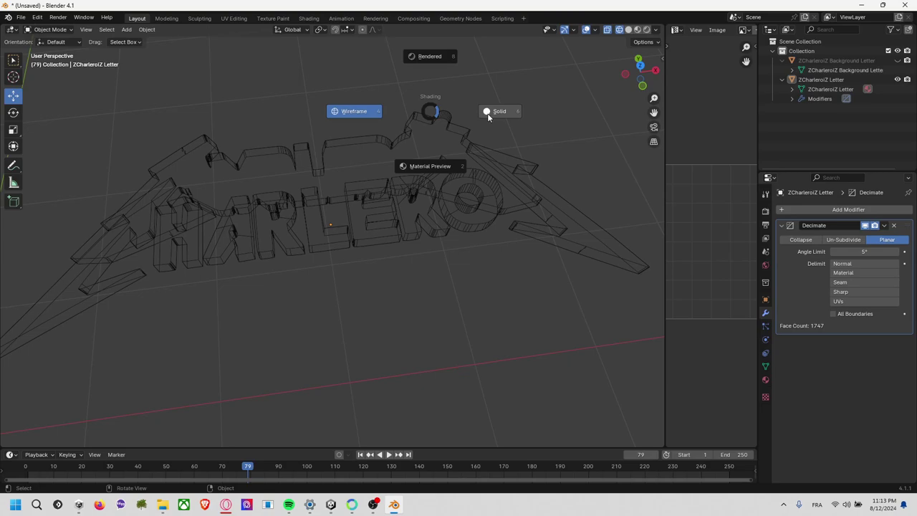
click(487, 117)
mouse_move(533, 140)
middle_down()
mouse_move(512, 168)
mouse_move(516, 207)
mouse_move(530, 178)
mouse_move(523, 381)
mouse_move(556, 375)
mouse_move(577, 68)
mouse_move(511, 164)
mouse_move(551, 162)
mouse_move(525, 116)
mouse_move(528, 86)
mouse_move(528, 97)
middle_up()
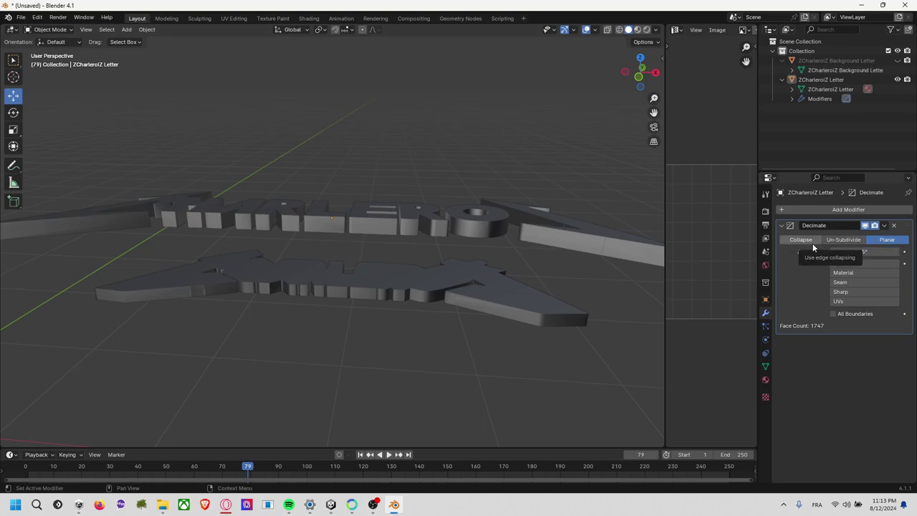
- Set the Angle Limit to 5° and apply the Decimate modifier, leaving 1747 faces
click(869, 251)
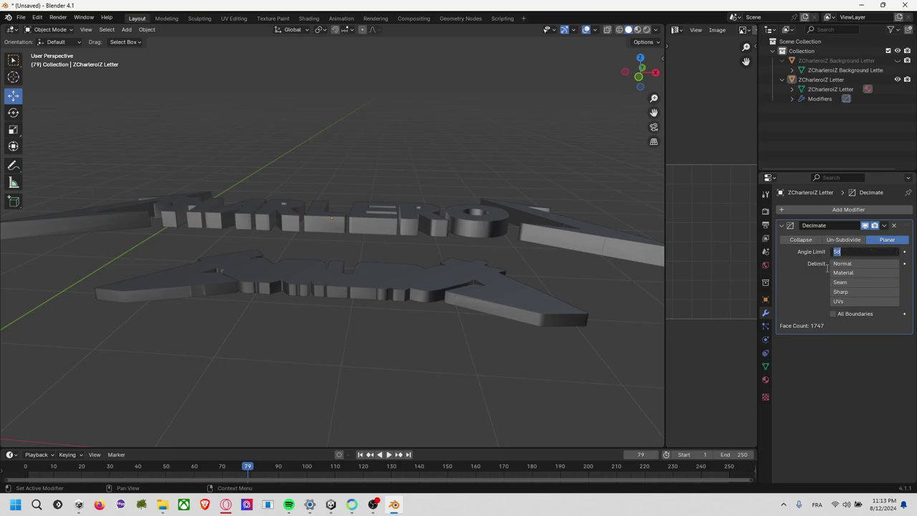
click(832, 365)
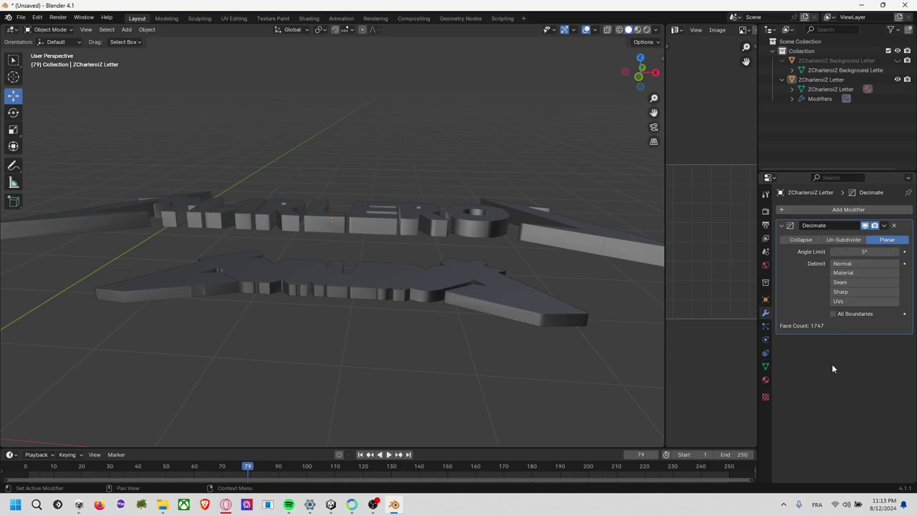
click(885, 226)
click(870, 235)
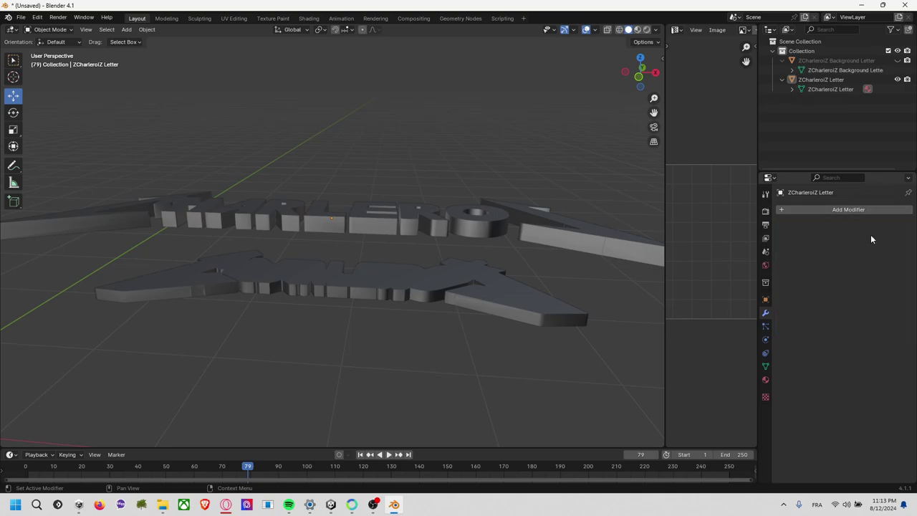
- Display both decimated CharleroiZ logos in wireframe shading
middle_drag(395, 148, 392, 213)
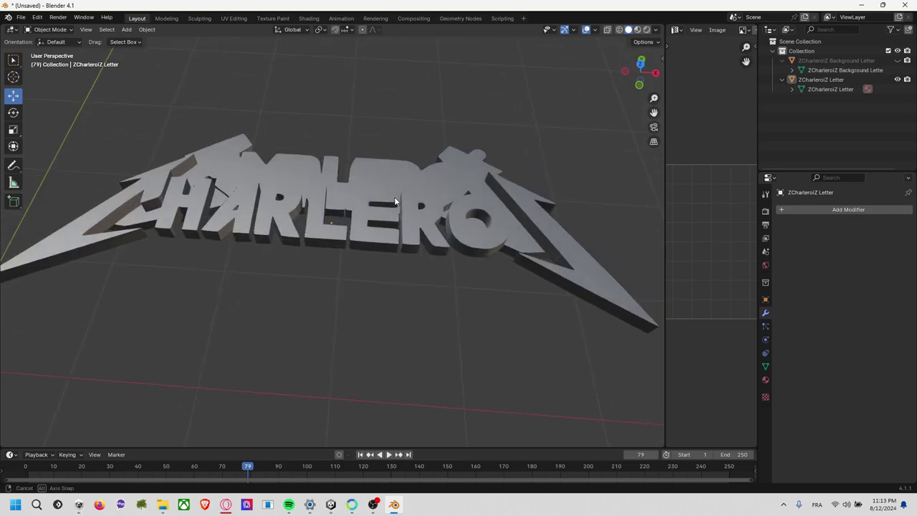
click(391, 212)
click(367, 94)
mouse_move(366, 100)
middle_down()
mouse_move(378, 131)
mouse_move(365, 143)
middle_up()
key(z)
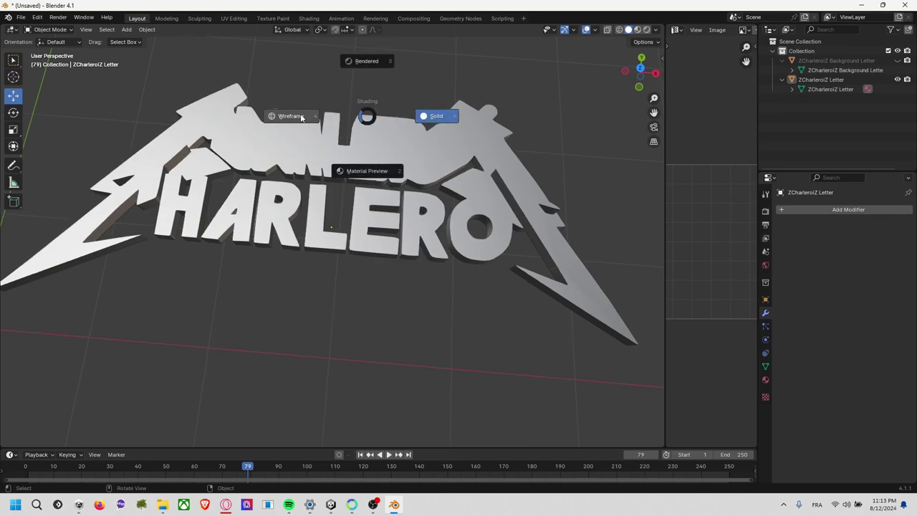
click(301, 123)
mouse_move(412, 336)
middle_down()
mouse_move(523, 284)
mouse_move(411, 297)
middle_up()
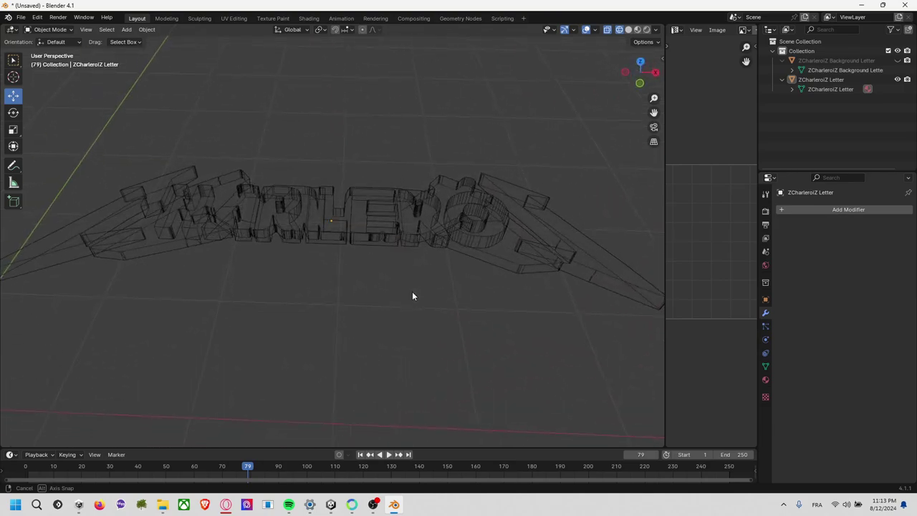
mouse_move(344, 137)
middle_down()
mouse_move(355, 154)
mouse_move(341, 106)
mouse_move(337, 127)
mouse_move(148, 101)
middle_up()
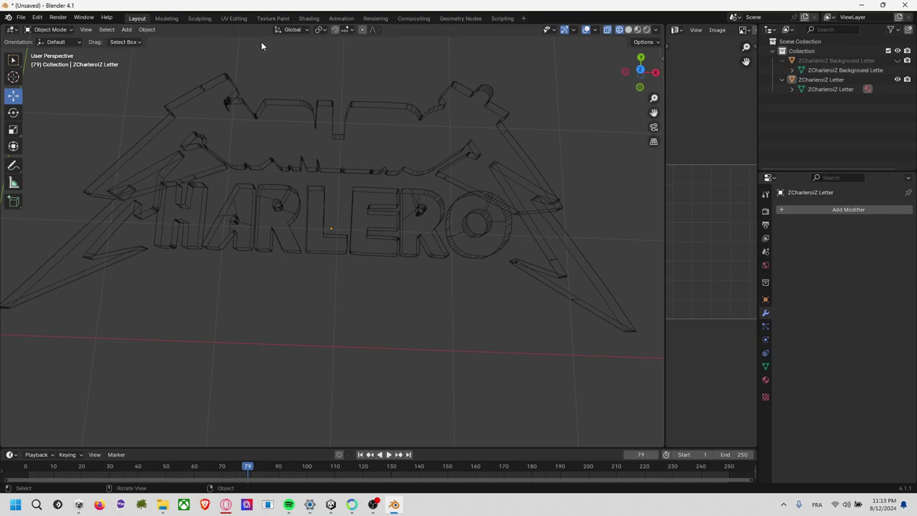
- Enter Edit Mode in top view and fill the logo outlines with faces
click(49, 30)
click(57, 40)
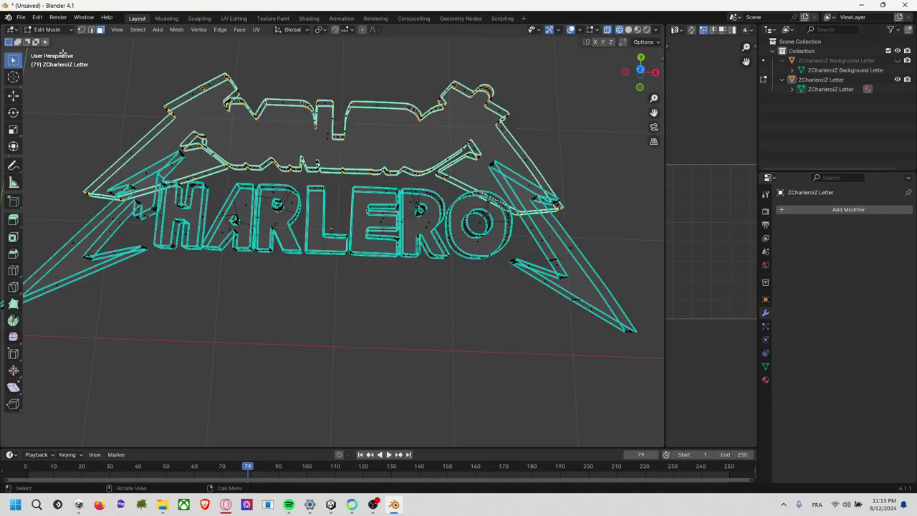
middle_drag(349, 85, 358, 165)
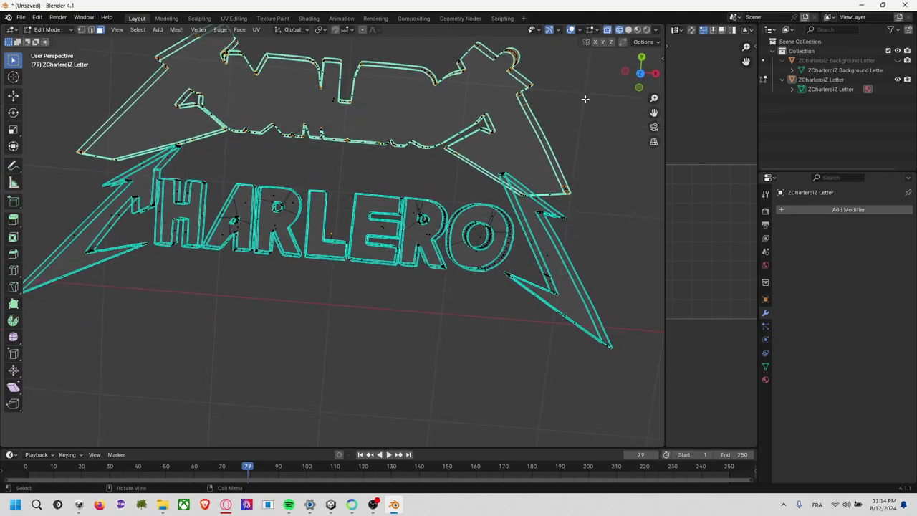
click(639, 72)
scroll(417, 135, down, 2)
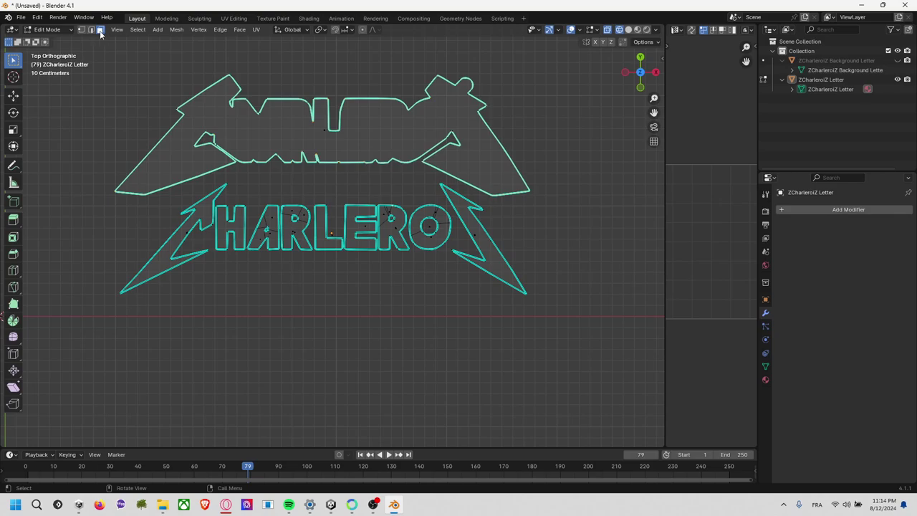
key(f)
click(358, 80)
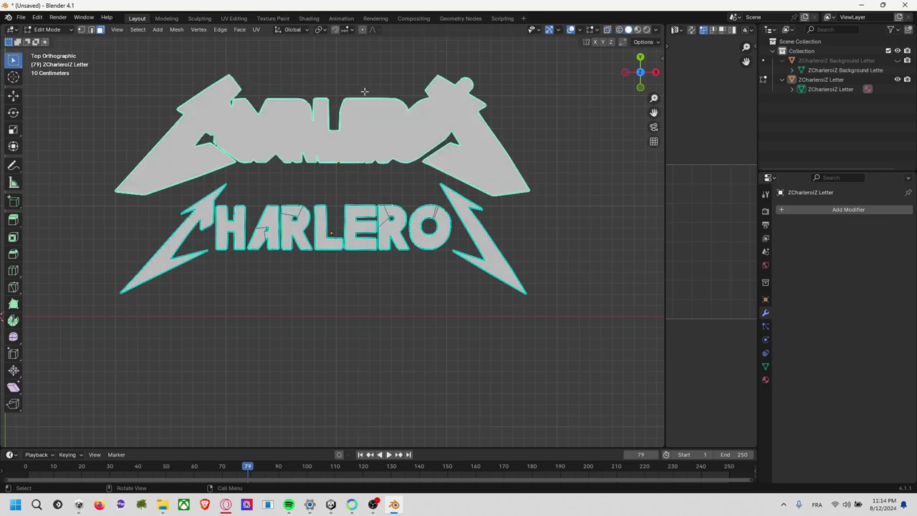
- Select the top faces of the O, E, L, R, A, H letters and lightning pieces
key(l)
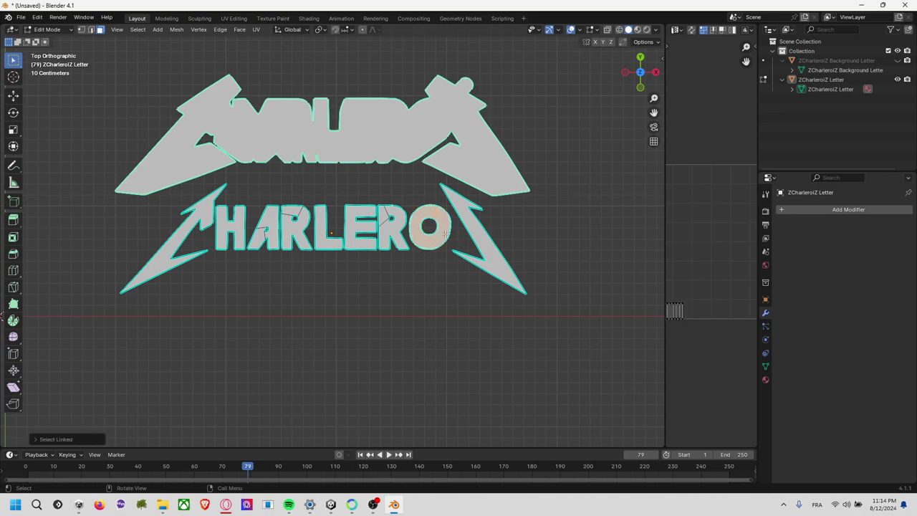
key(l)
middle_drag(394, 224, 393, 222)
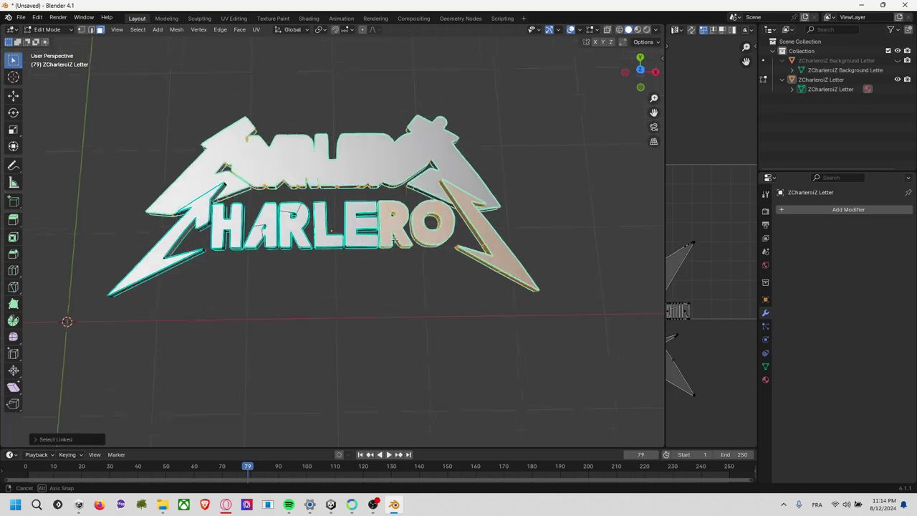
key(alt+a)
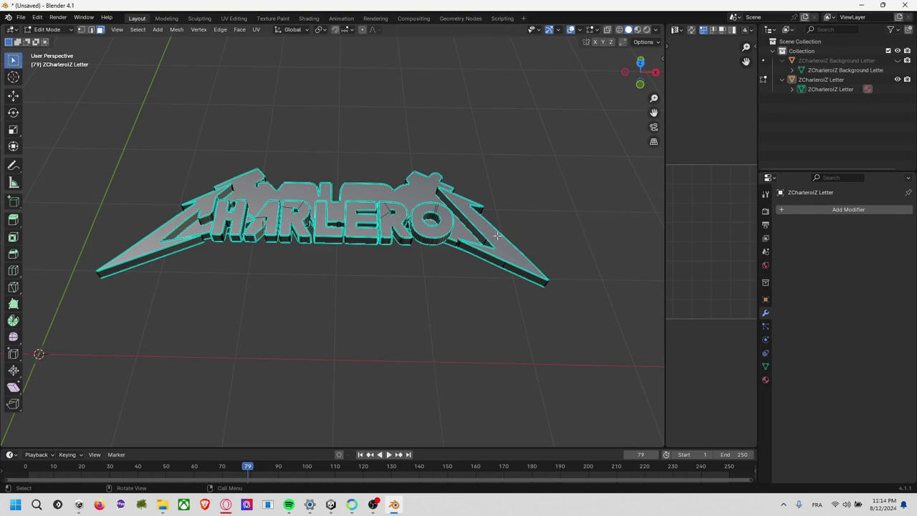
shift+click(423, 222)
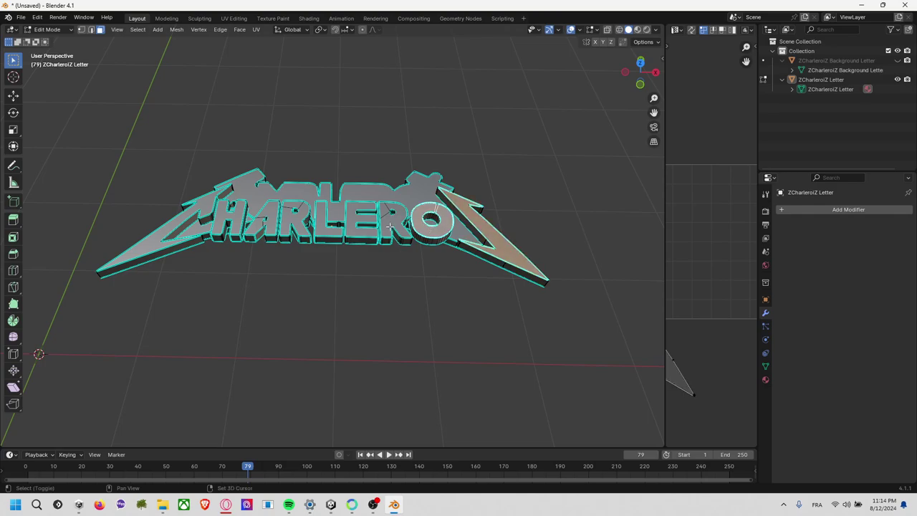
shift+click(390, 226)
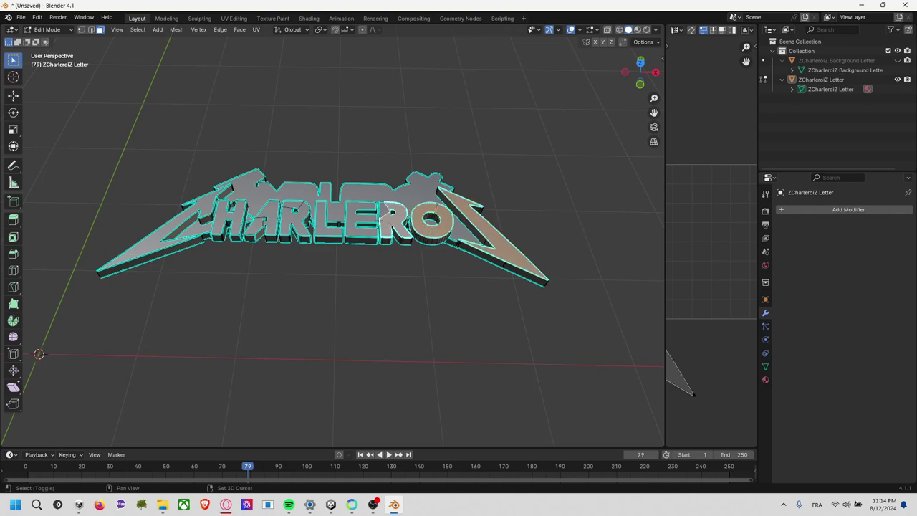
shift+click(321, 225)
shift+click(294, 211)
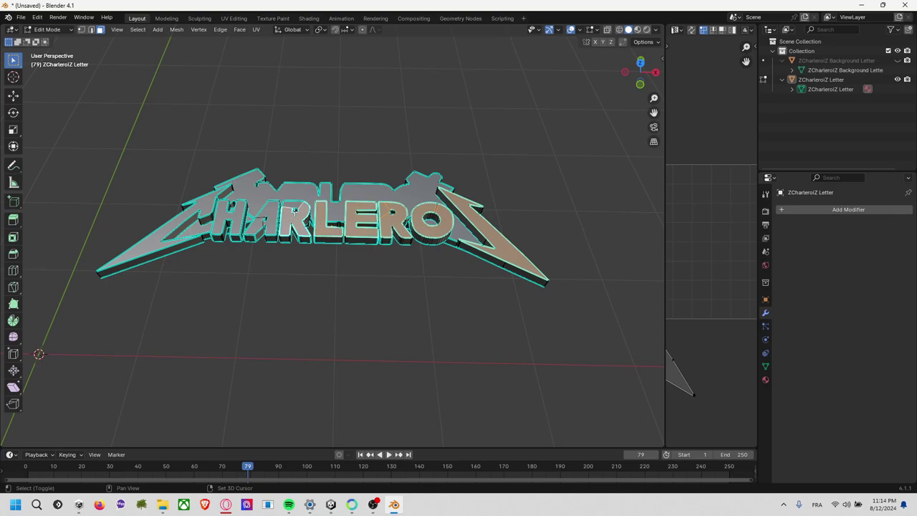
shift+click(266, 222)
shift+click(229, 218)
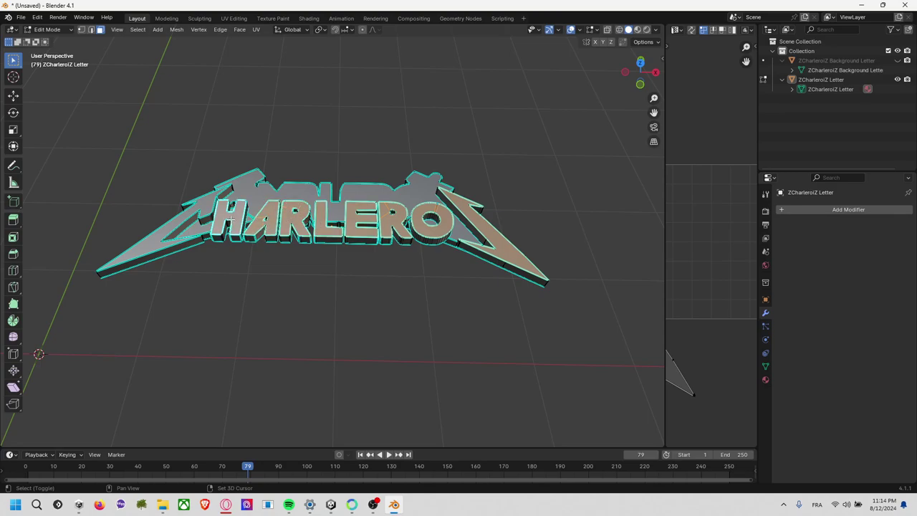
shift+click(179, 222)
scroll(429, 213, up, 2)
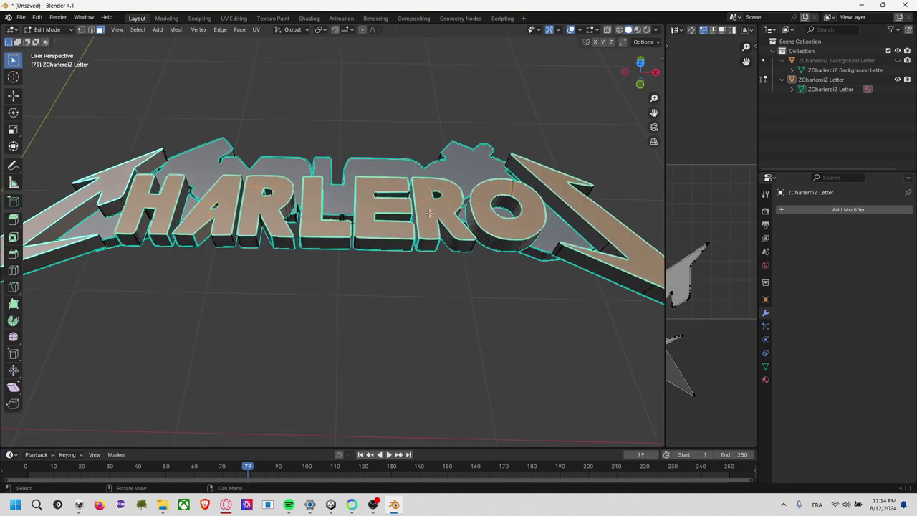
shift+click(511, 185)
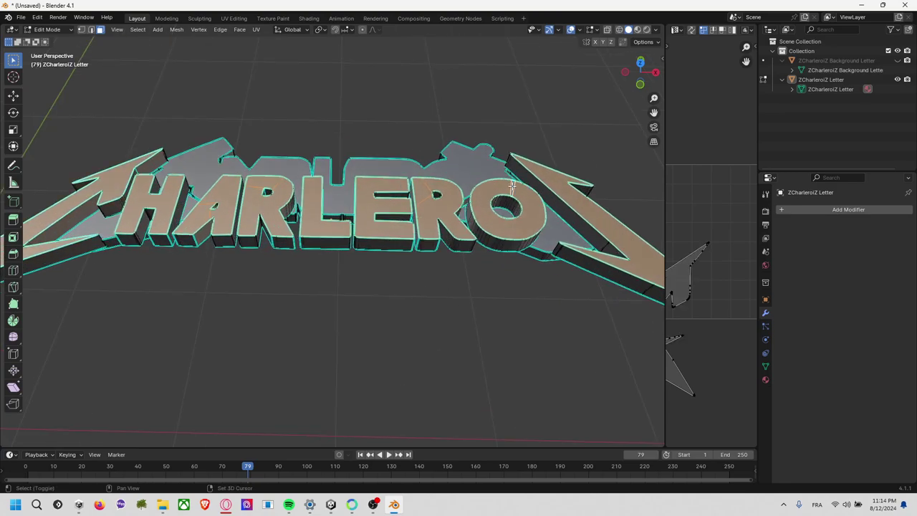
- Widen the UV editor beside the 3D viewport
middle_drag(306, 171, 648, 203)
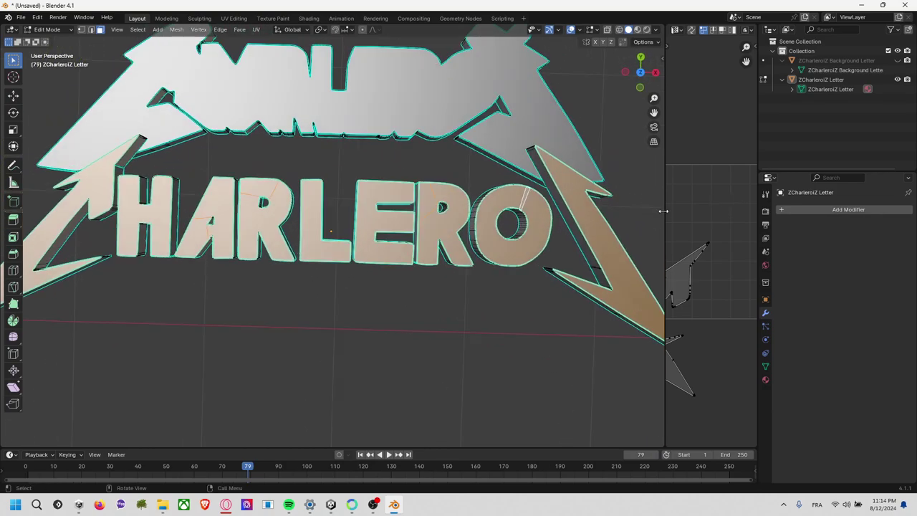
drag(663, 210, 432, 207)
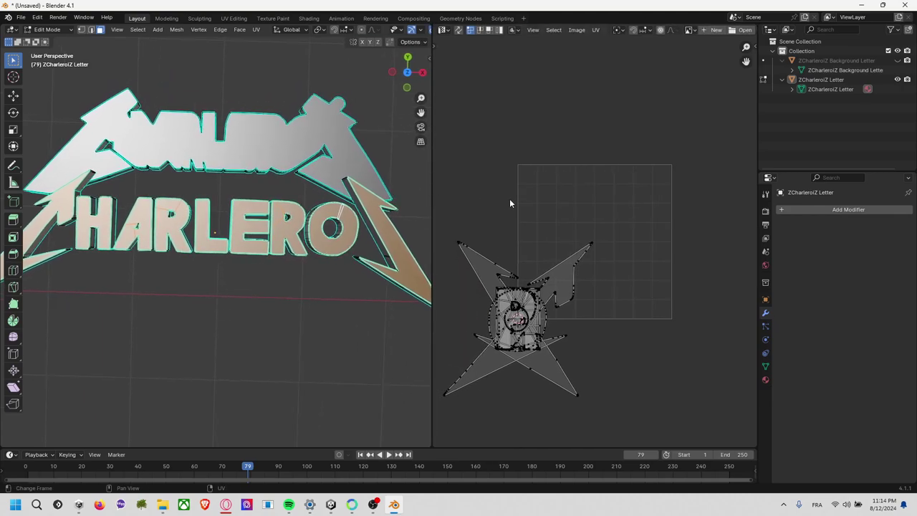
key(F3)
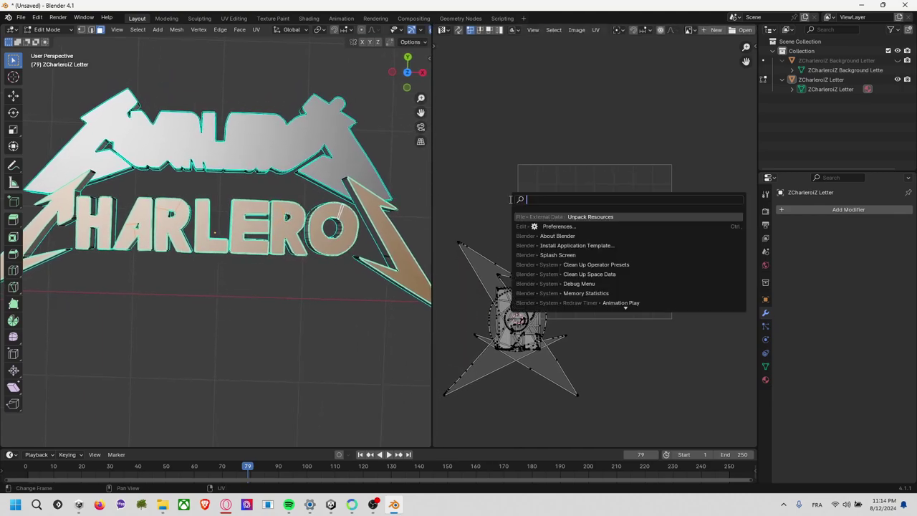
- Apply Cube Projection to the selected top faces
text(project)
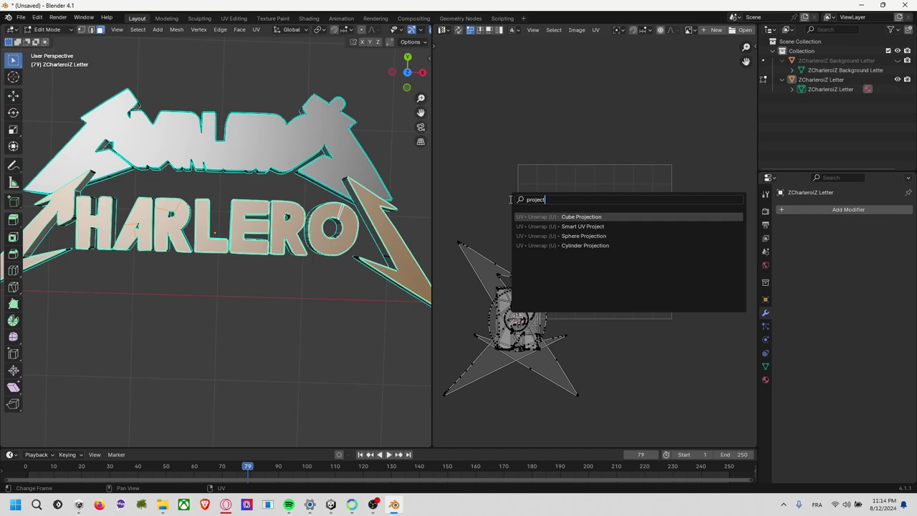
key(ctrl+BackSpace)
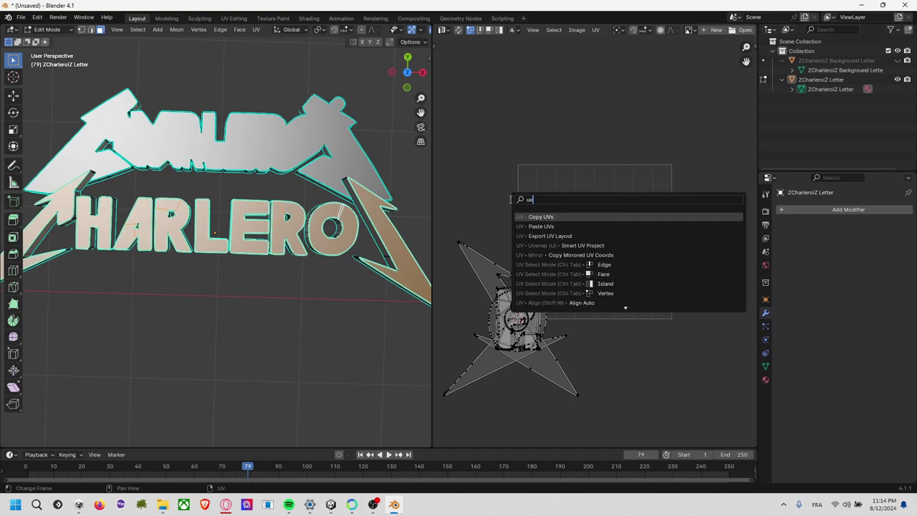
text(uv projec)
key(Down)
key(Down)
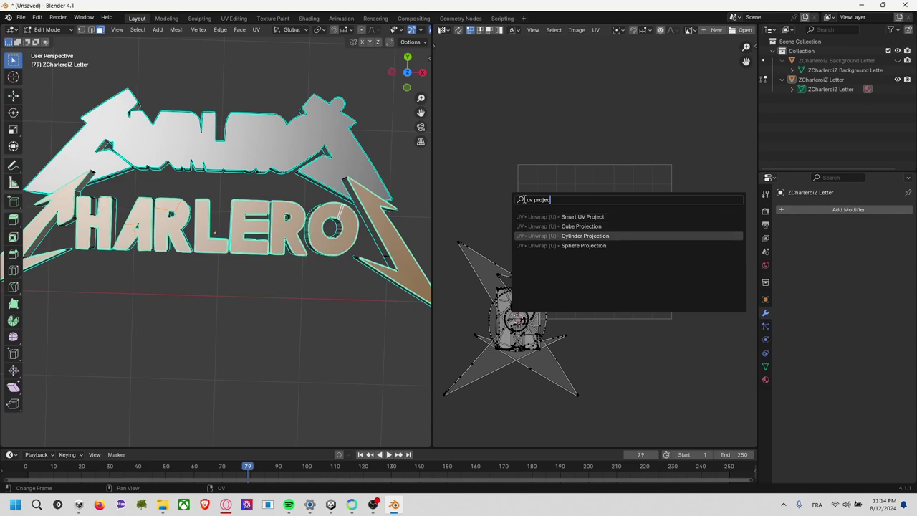
key(BackSpace)
key(BackSpace)
key(BackSpace)
key(BackSpace)
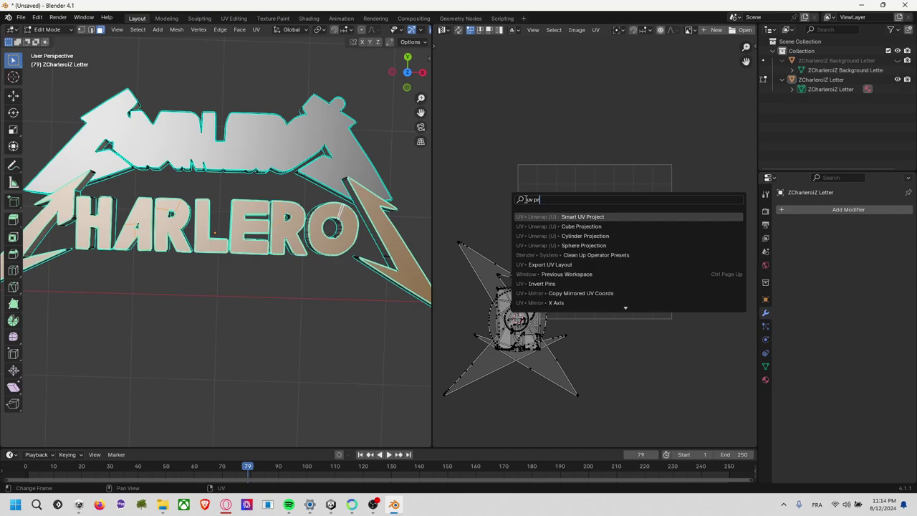
text(o)
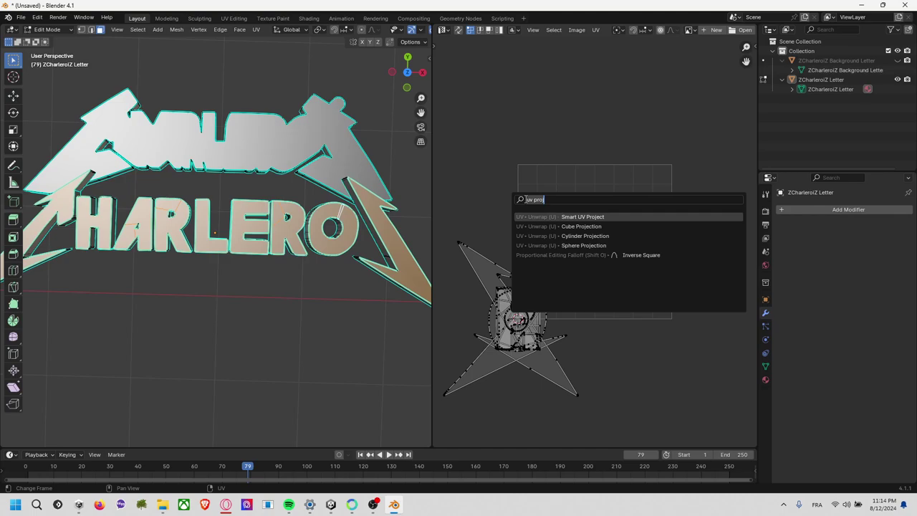
key(ctrl+a)
text(proje)
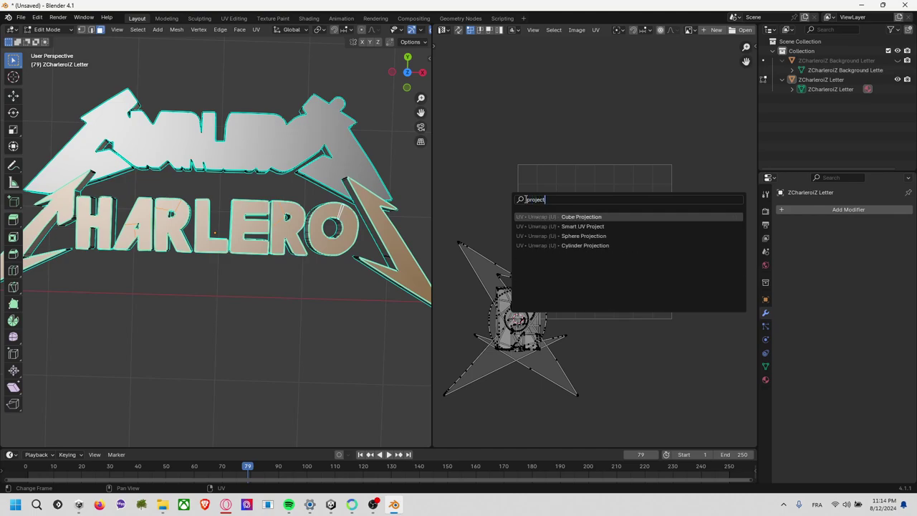
key(Return)
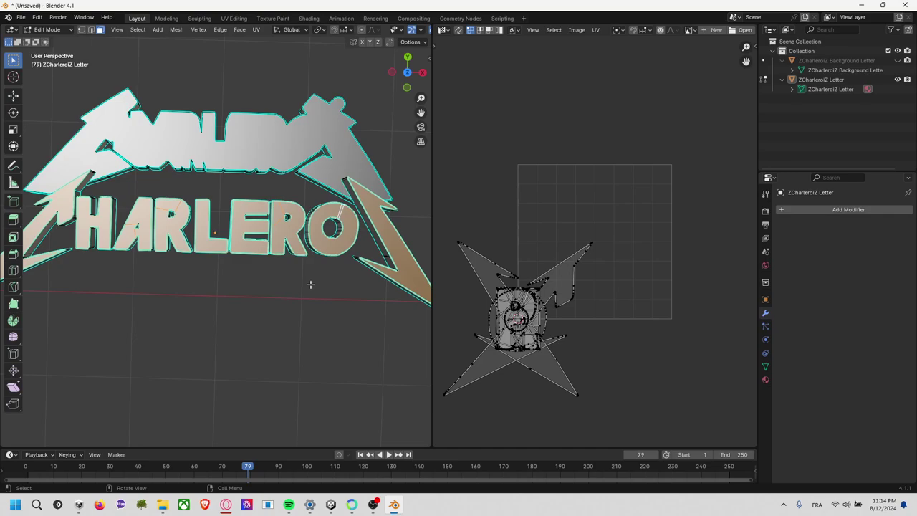
- Re-unwrap the selected faces with UV Project from View instead
key(F3)
text(u)
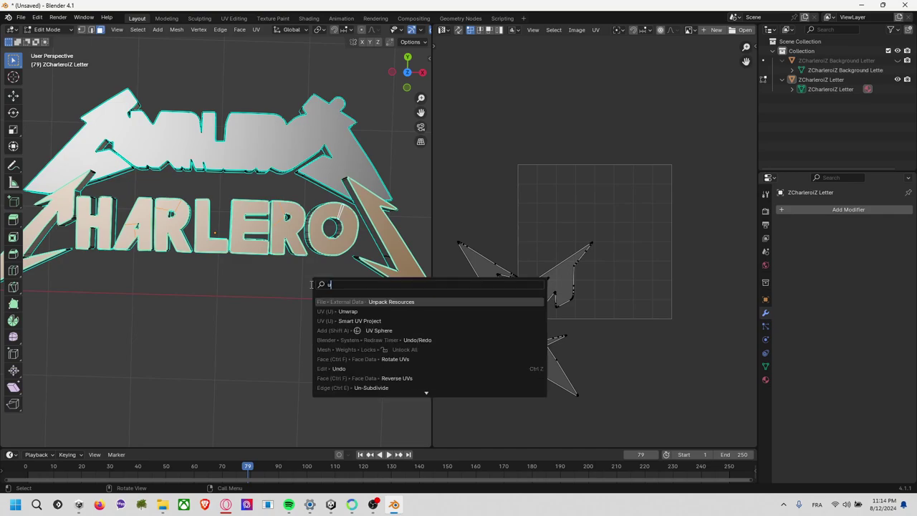
text(v project)
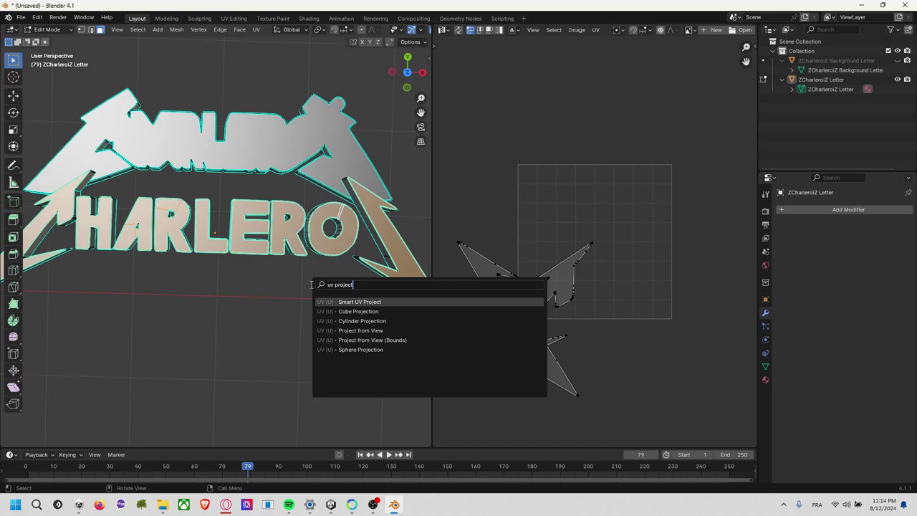
key(Down)
key(Down)
key(Down)
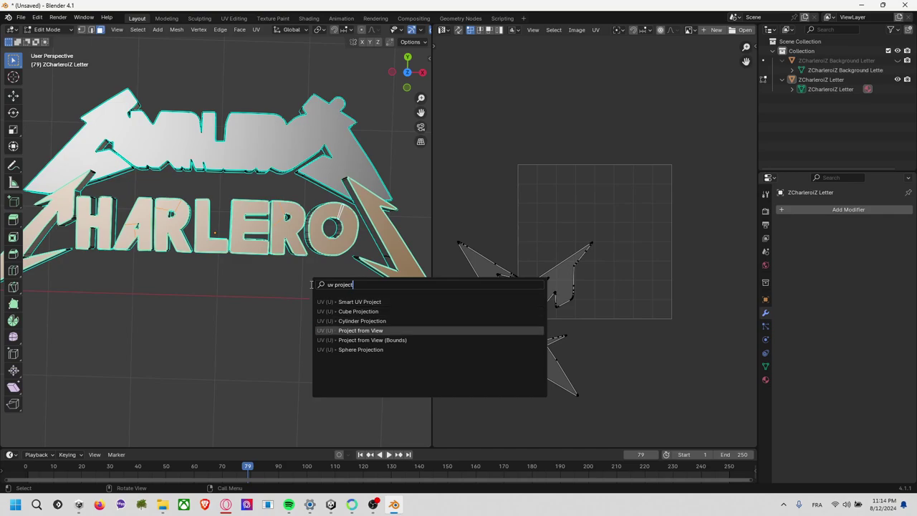
key(Return)
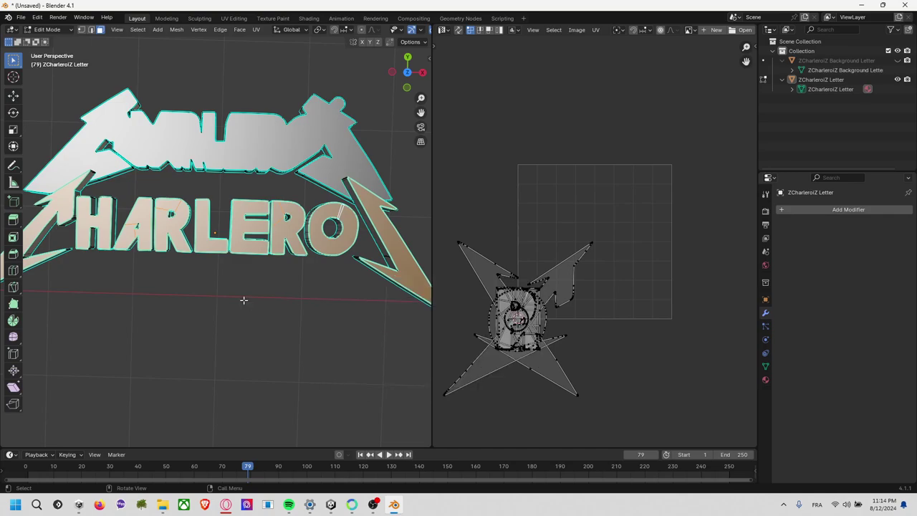
scroll(244, 300, down, 5)
- Snap to the top view, centre the logo and switch to wireframe display
click(407, 73)
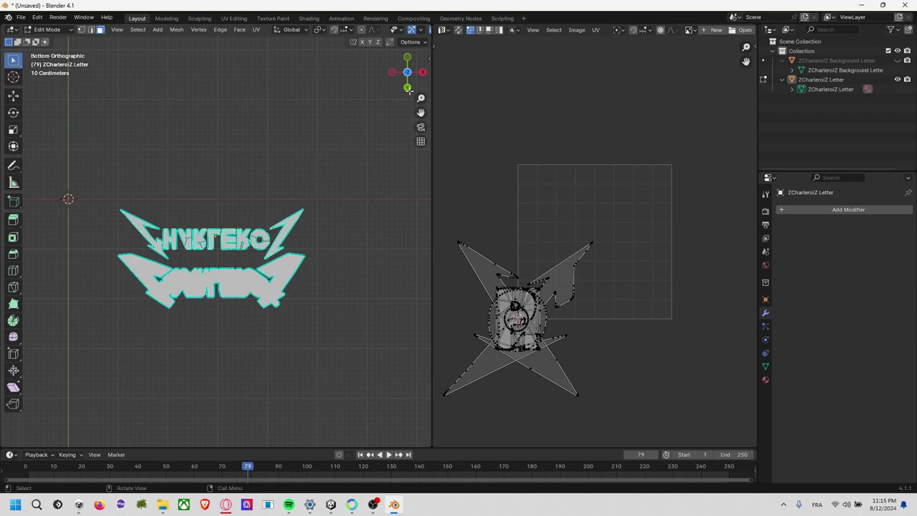
click(408, 89)
drag(413, 64, 406, 66)
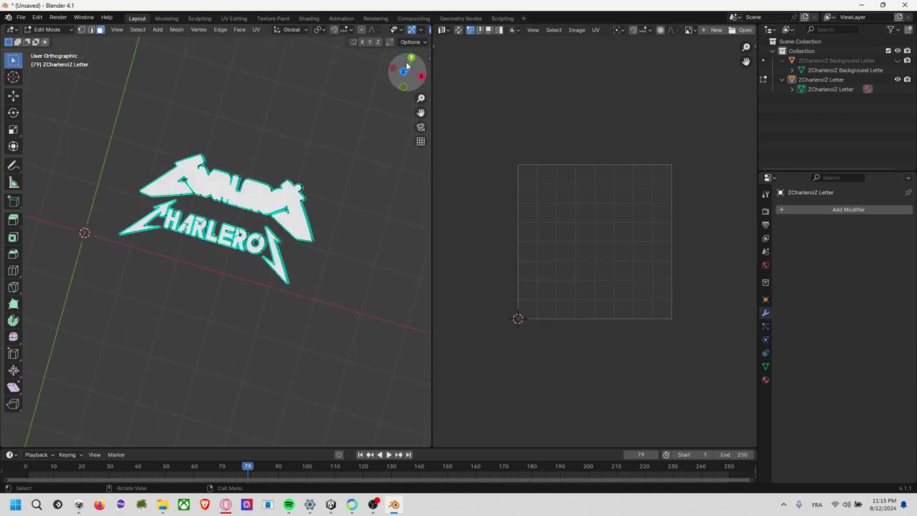
click(404, 69)
scroll(318, 224, up, 3)
shift+middle_drag(269, 239, 292, 242)
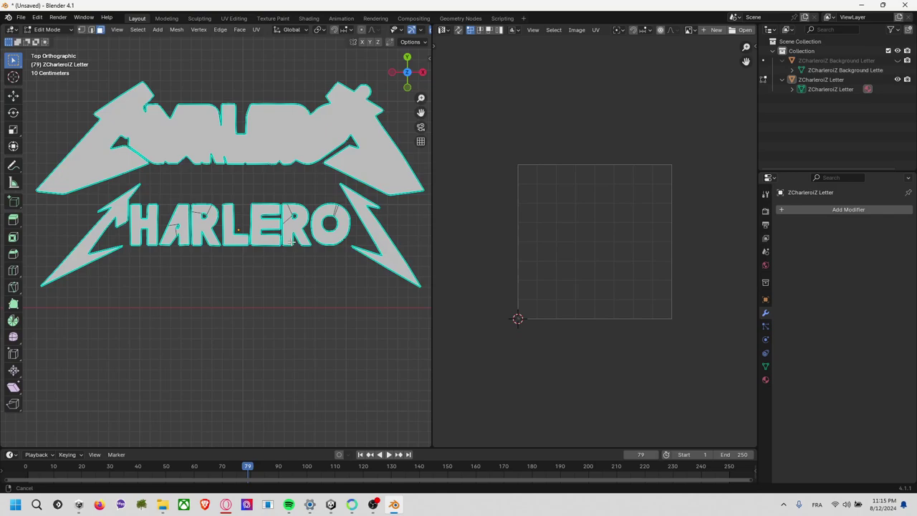
scroll(286, 241, down, 2)
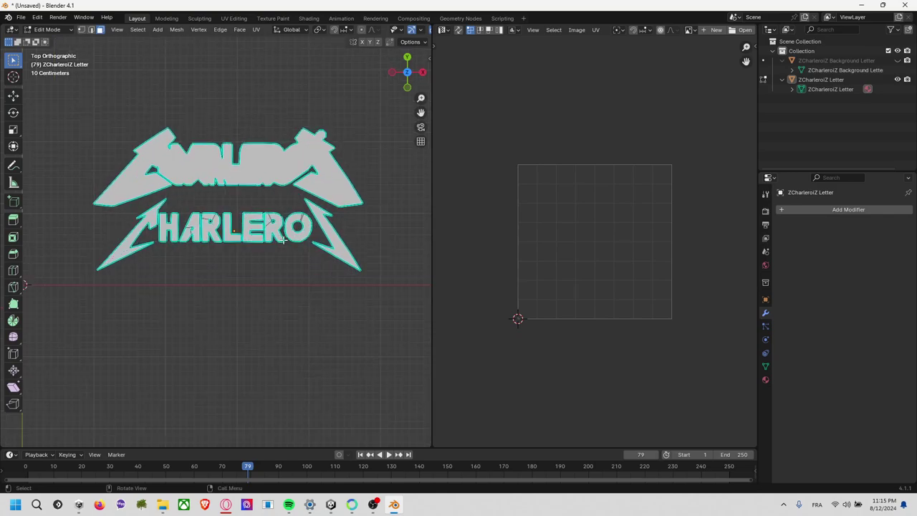
key(z)
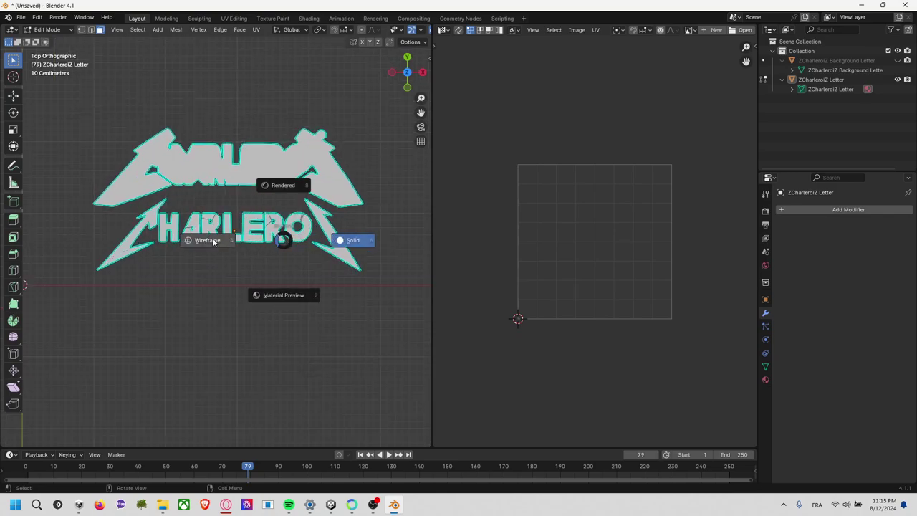
click(235, 233)
mouse_move(239, 231)
middle_down()
mouse_move(248, 148)
mouse_move(402, 91)
middle_up()
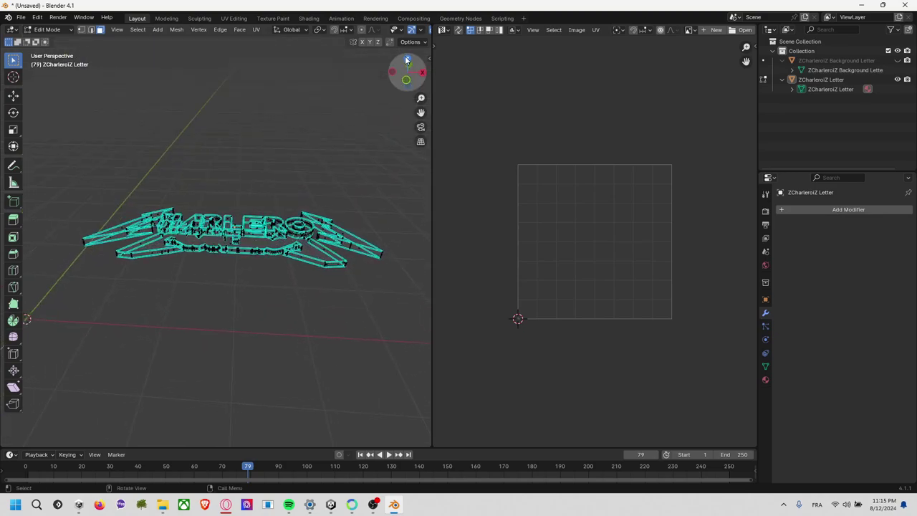
click(405, 58)
scroll(301, 205, up, 2)
scroll(301, 206, down, 2)
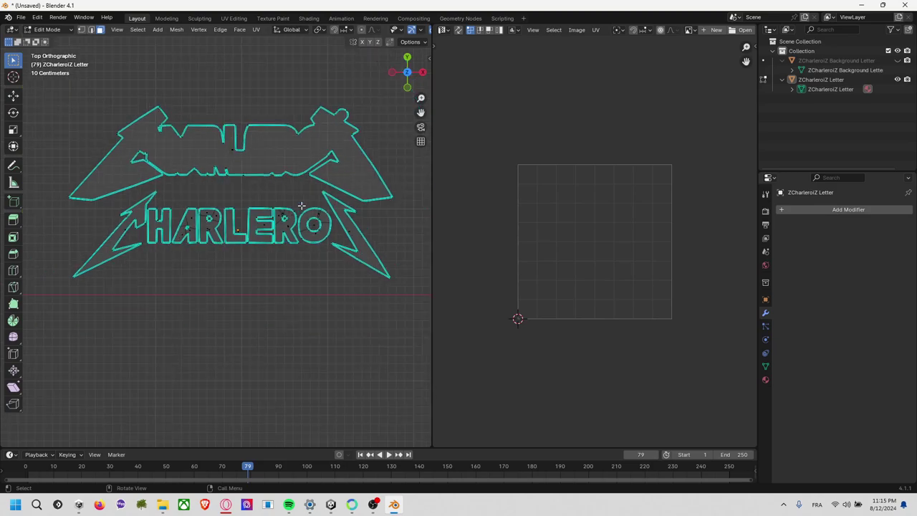
- Select both lightning bolts and the lower O, R, E, L, R, A, H letters
click(352, 227)
key(a)
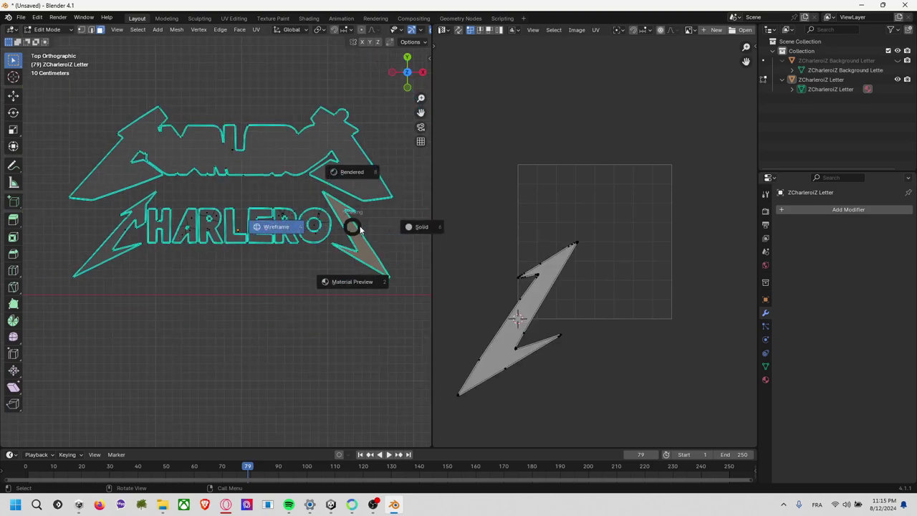
click(353, 231)
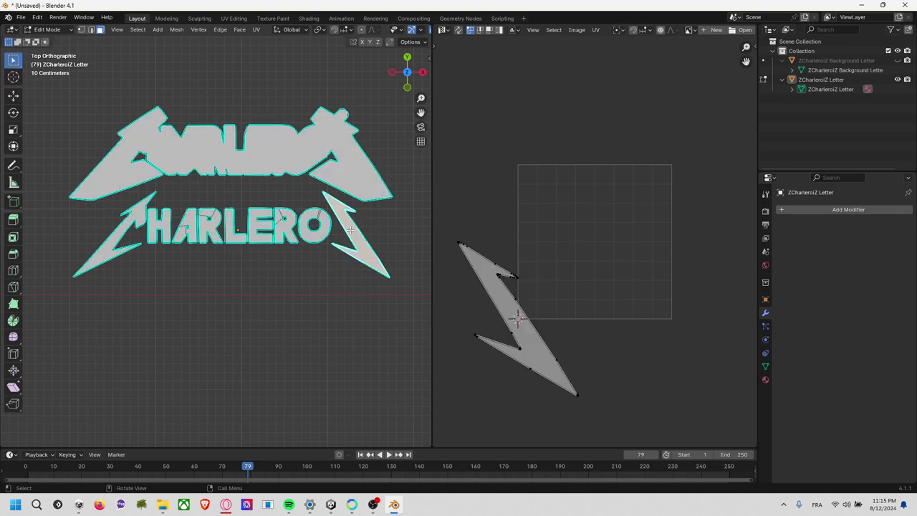
shift+click(321, 227)
shift+click(321, 214)
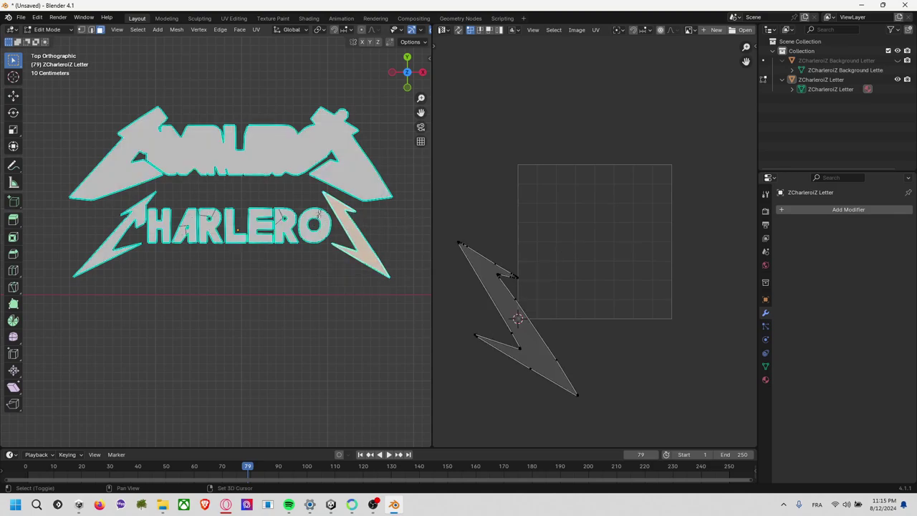
scroll(320, 212, up, 3)
shift+click(394, 198)
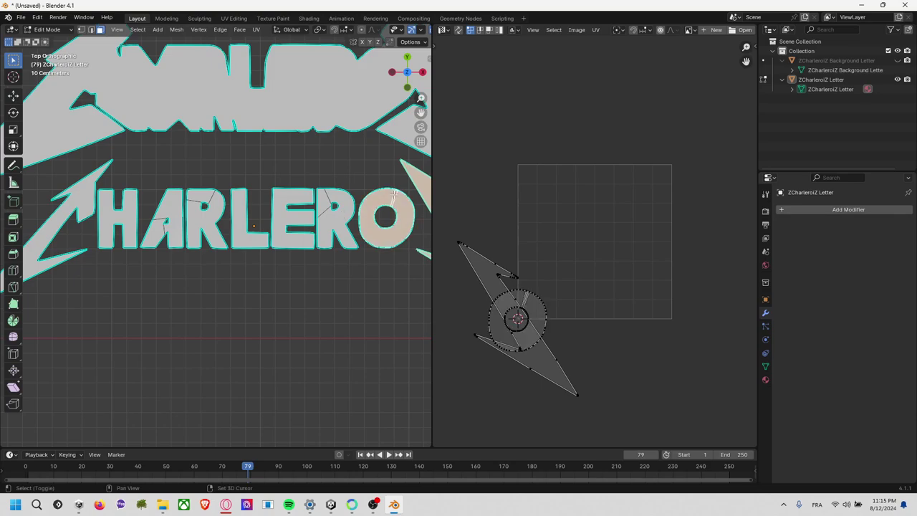
shift+click(348, 198)
shift+click(323, 199)
shift+click(292, 194)
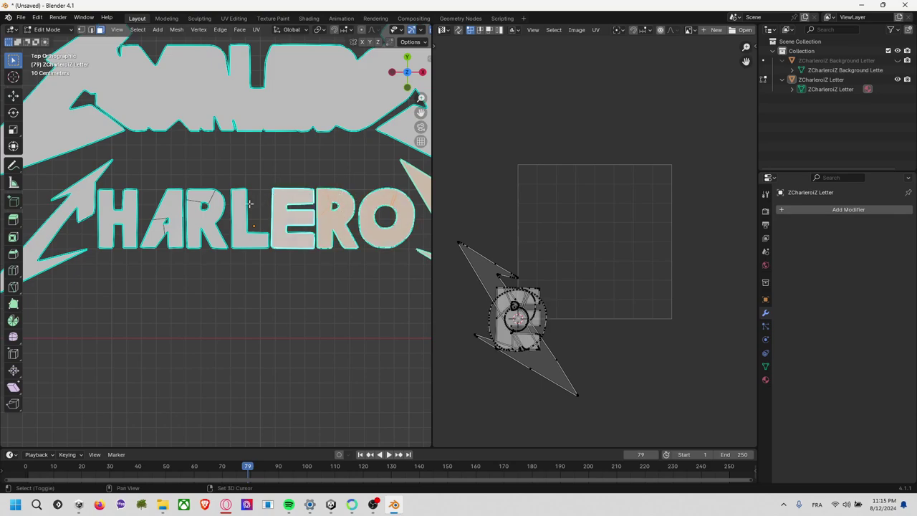
shift+click(240, 205)
shift+click(207, 215)
shift+click(190, 208)
shift+click(169, 219)
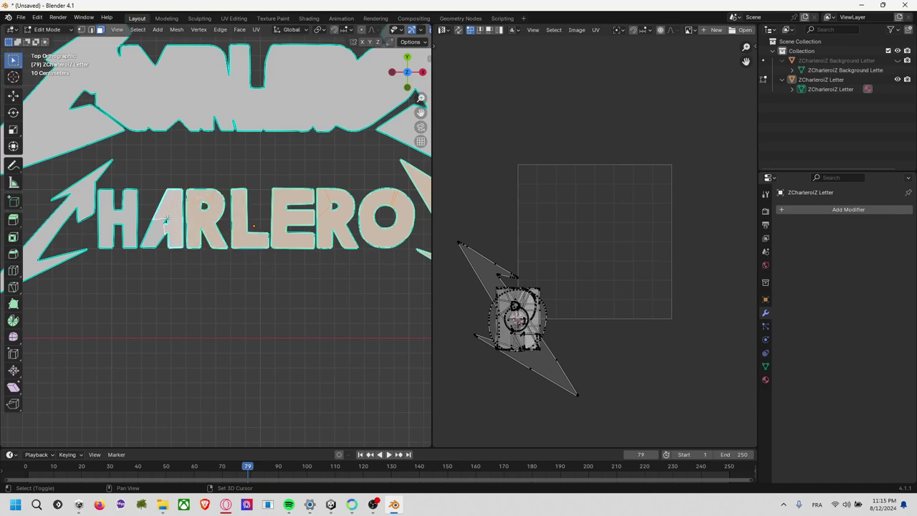
shift+click(152, 230)
shift+click(131, 223)
shift+click(71, 200)
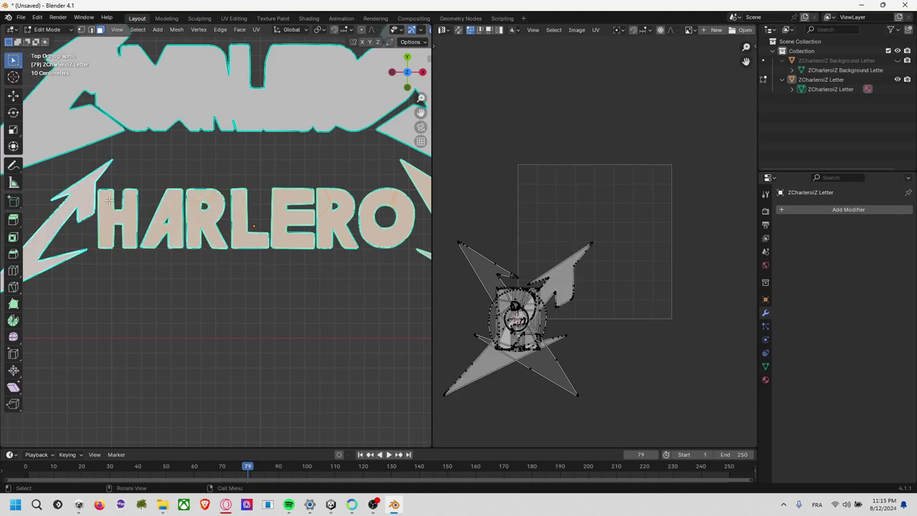
- Zoom out and bring up the operator search
scroll(440, 263, down, 1)
scroll(333, 277, down, 1)
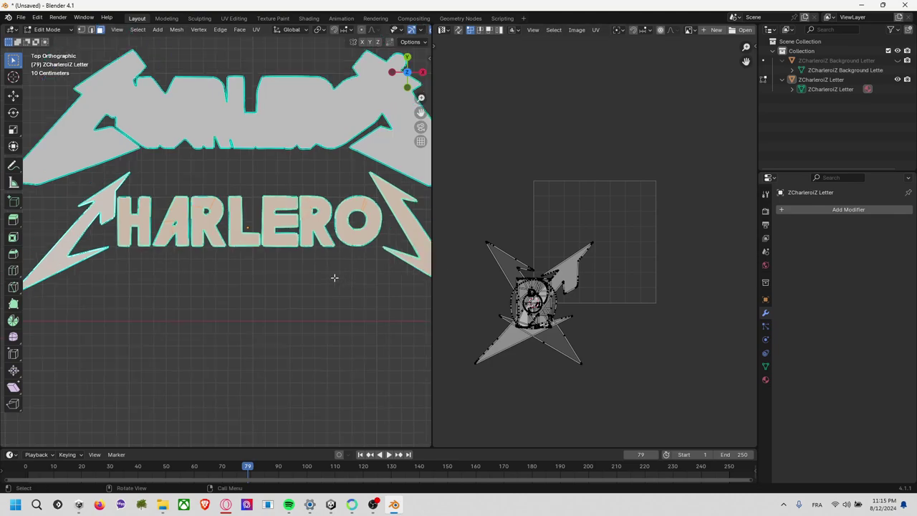
scroll(333, 276, down, 2)
key(F3)
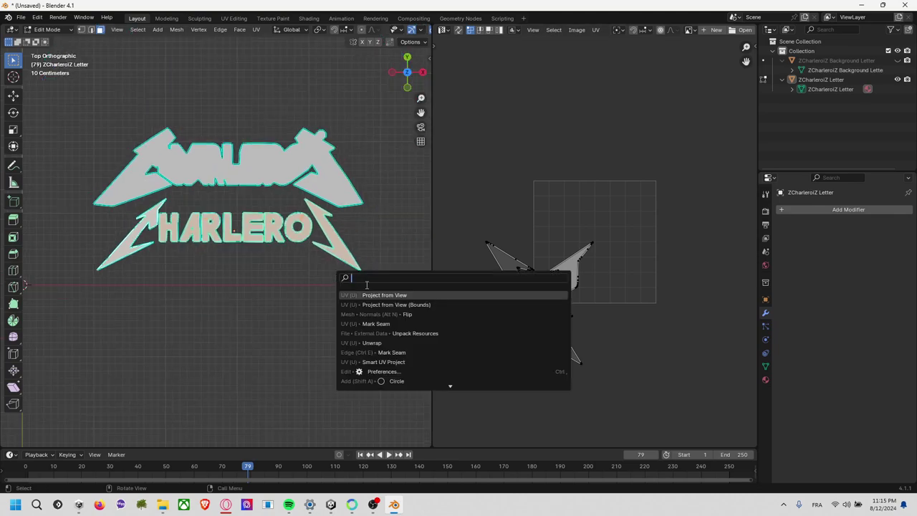
- Project the lower logo's UVs from view and move the islands to the square's lower right
click(383, 296)
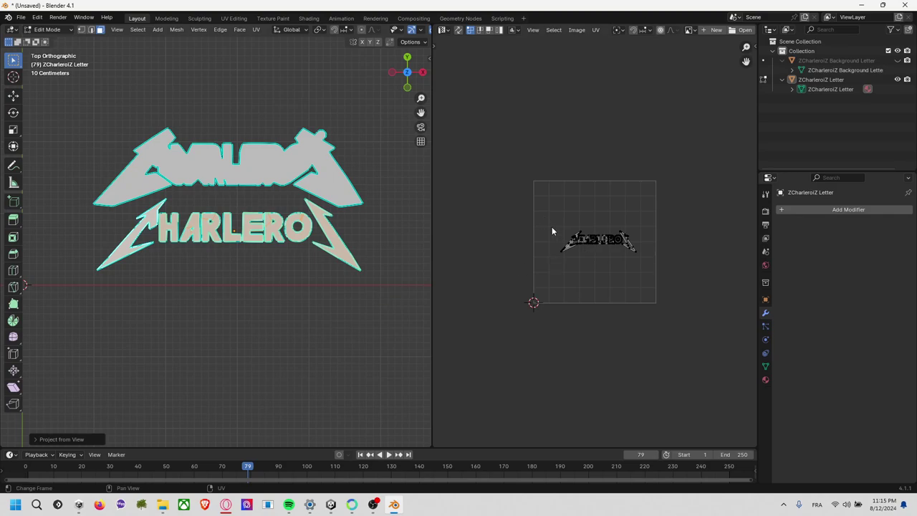
drag(552, 231, 634, 268)
drag(524, 222, 638, 277)
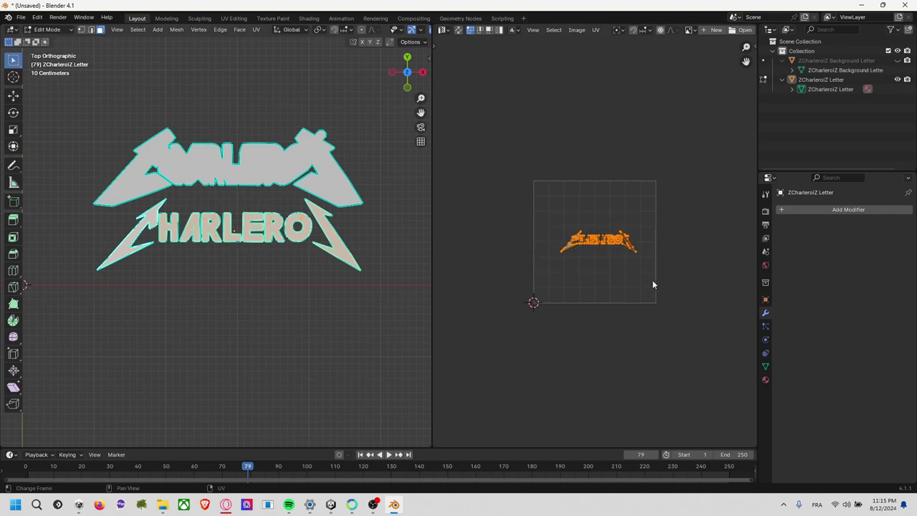
key(g)
click(669, 329)
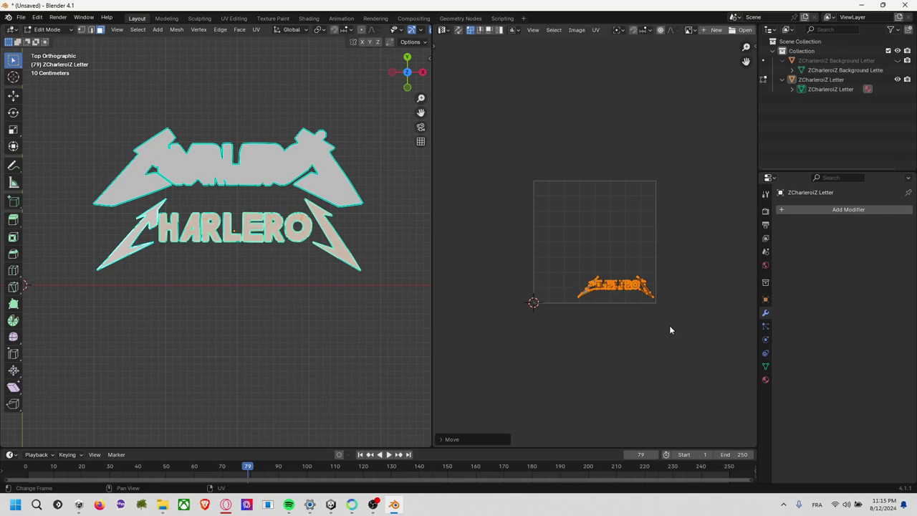
- Select the upper logo piece, shrink its UV island twice and place it in the square's upper part
click(360, 221)
key(l)
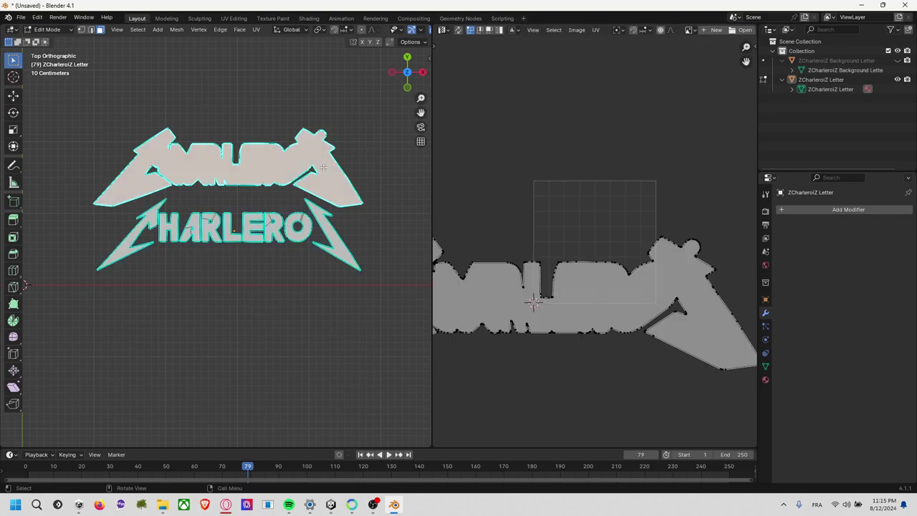
scroll(533, 239, down, 3)
scroll(546, 241, up, 1)
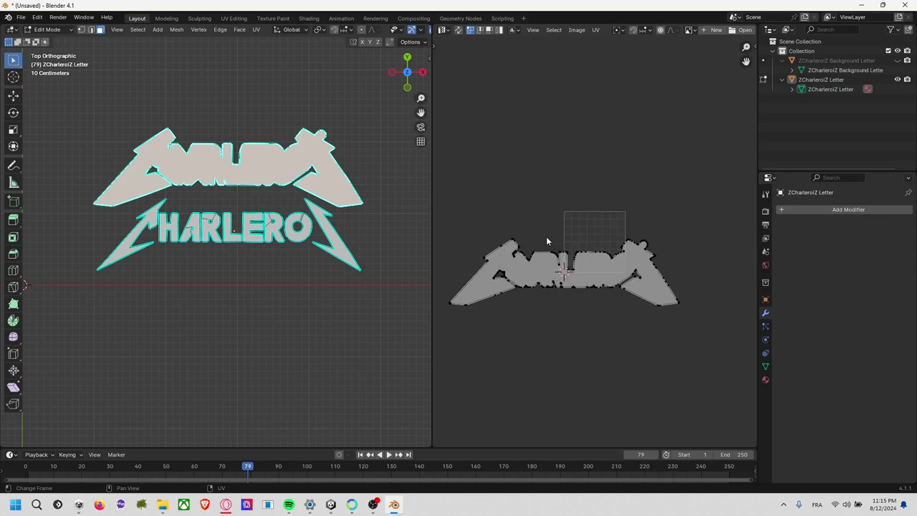
key(a)
key(s)
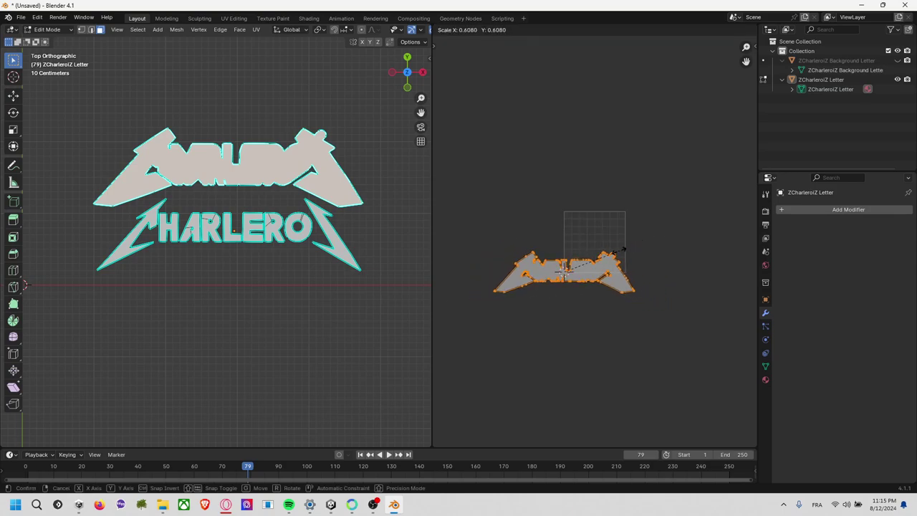
click(650, 198)
key(s)
click(636, 205)
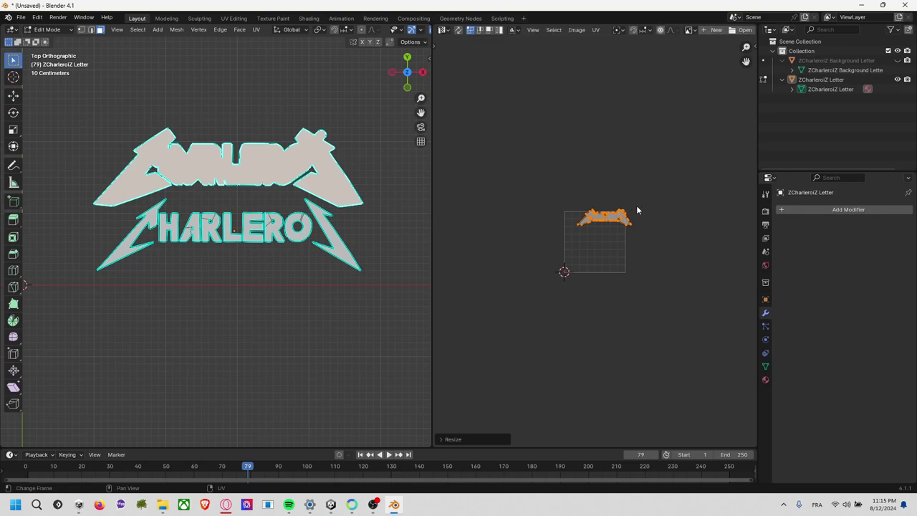
scroll(628, 222, up, 5)
key(g)
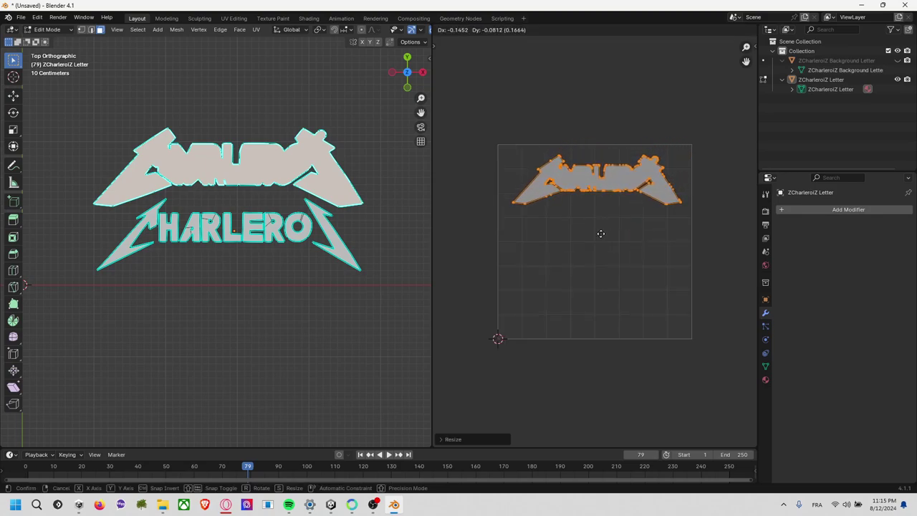
click(601, 237)
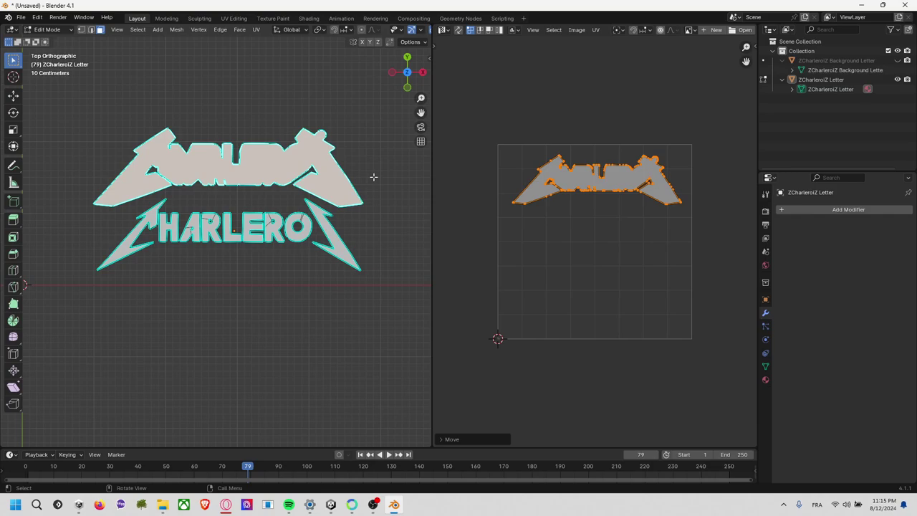
- Reproject the upper logo piece's UVs with Project from View, then deselect all
key(alt+a)
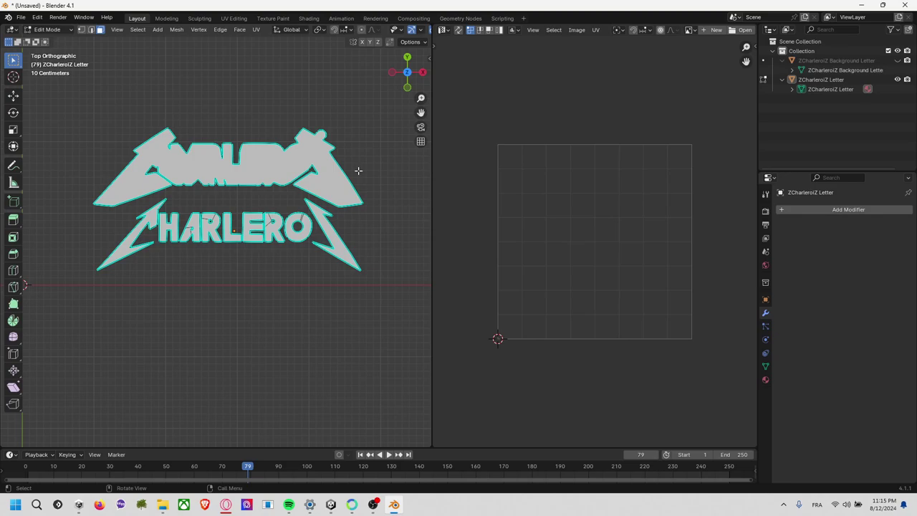
click(330, 170)
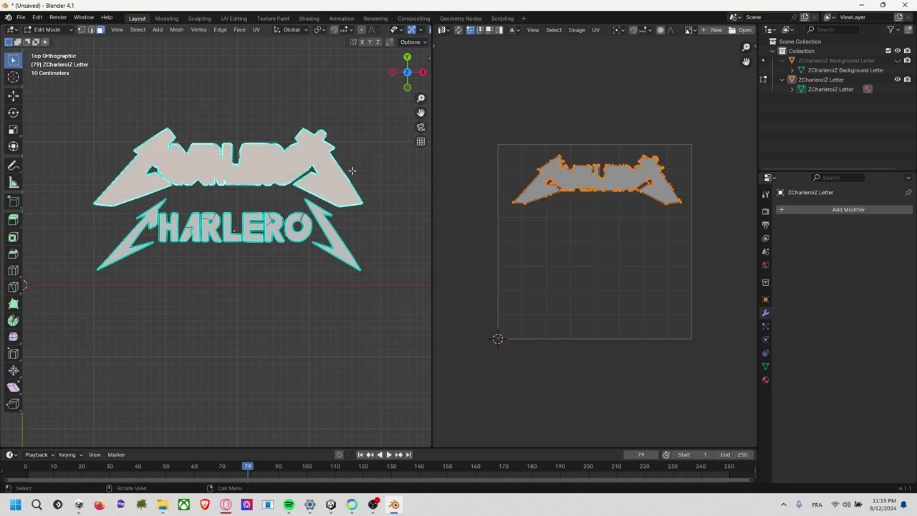
key(F3)
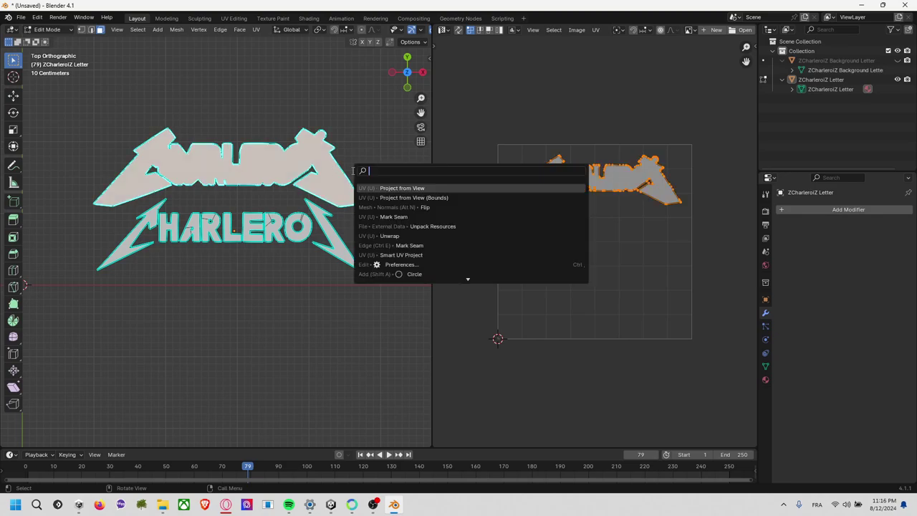
text(project)
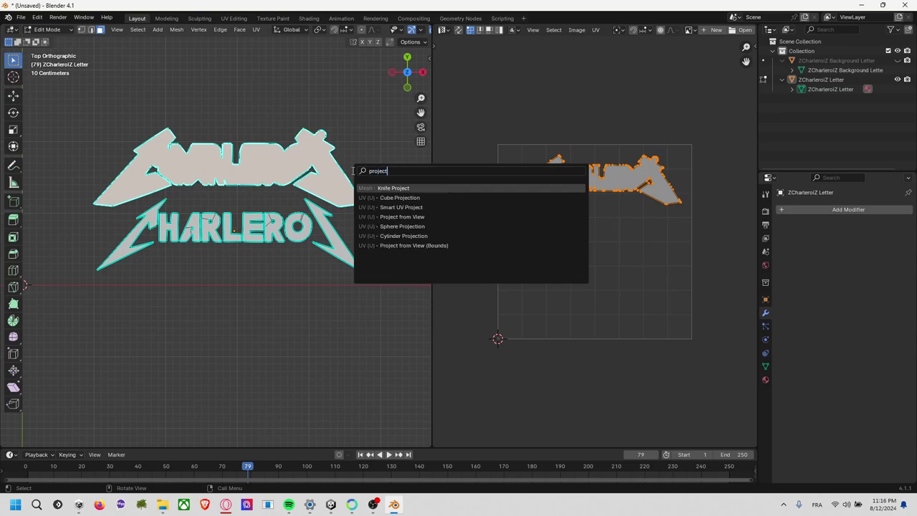
key(Down)
key(Down)
key(Down)
key(Down)
key(Down)
key(Down)
key(Up)
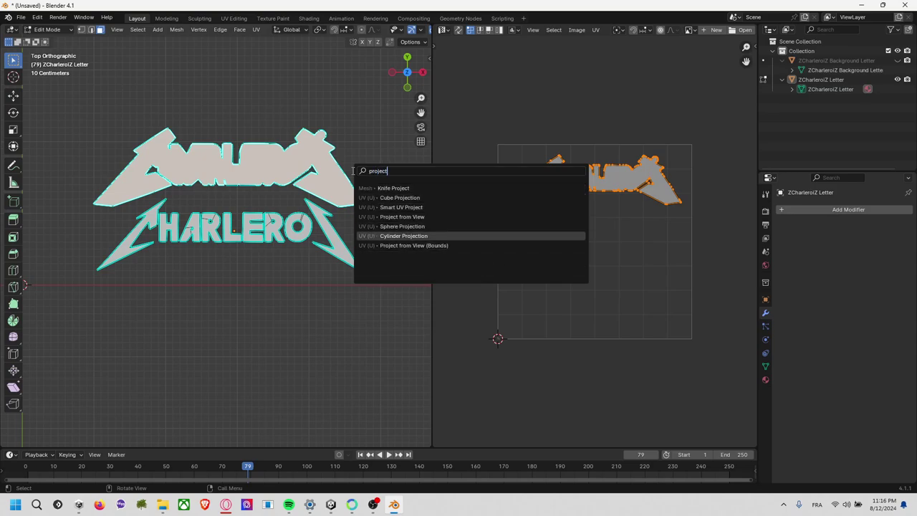
key(Up)
key(Up)
key(Return)
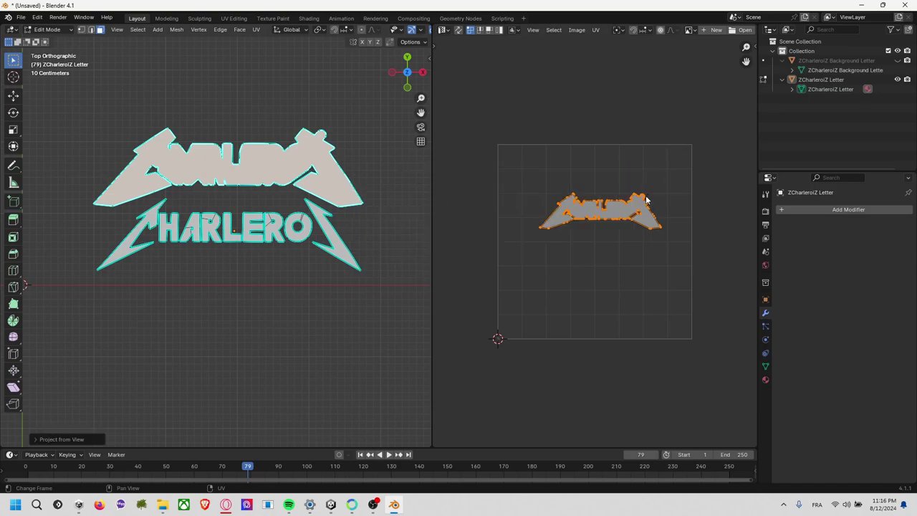
click(399, 169)
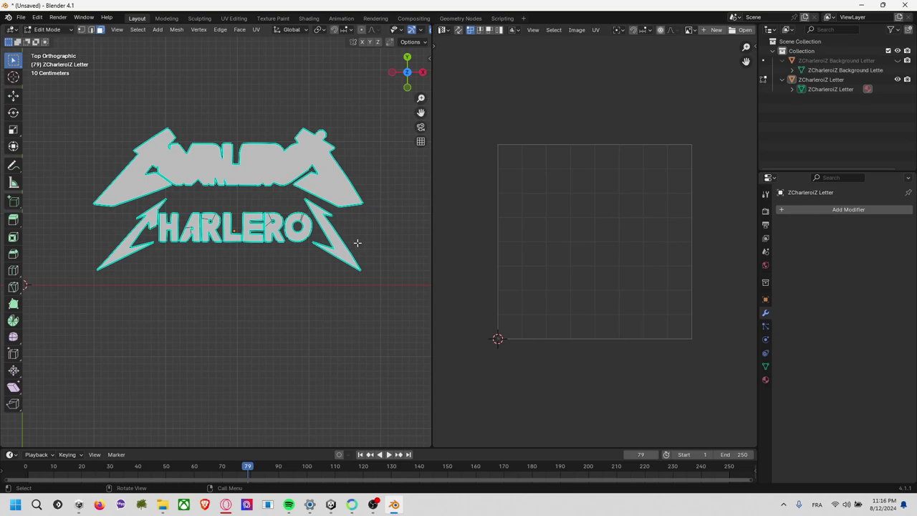
- View the letter mesh from the side and from underneath
click(422, 74)
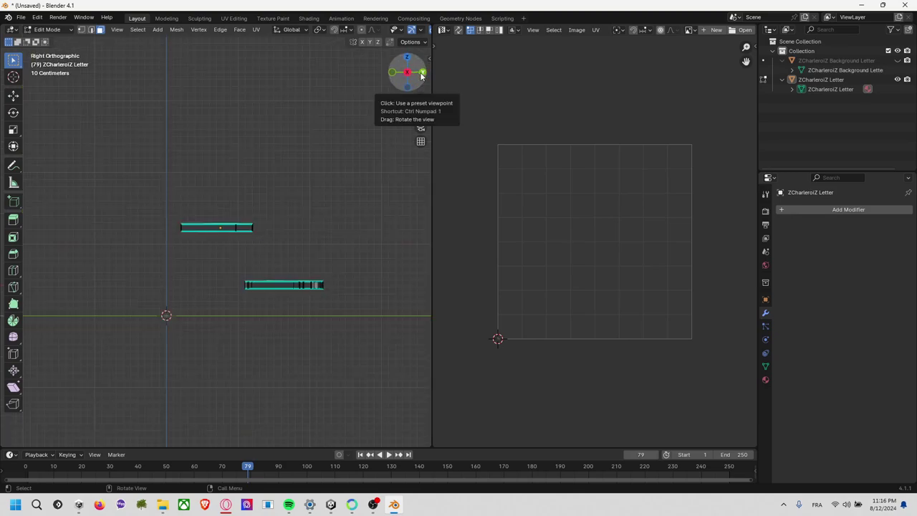
click(422, 74)
click(407, 87)
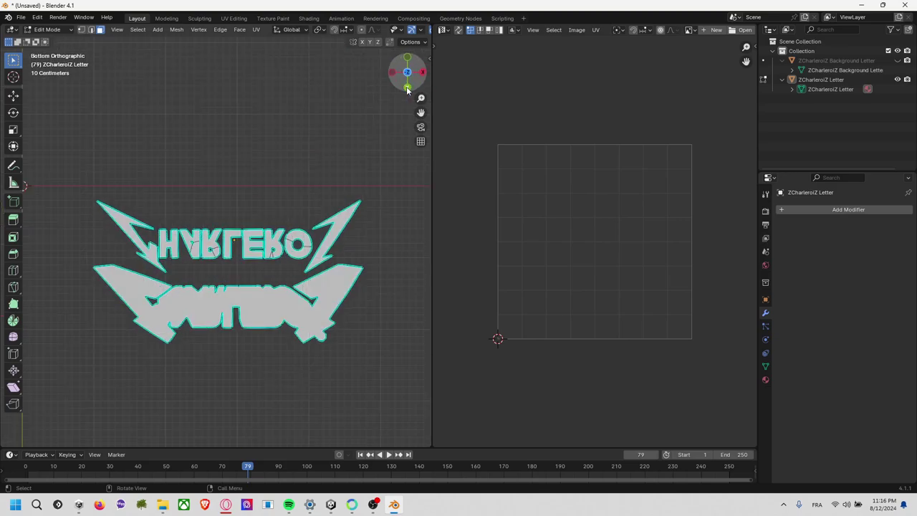
- Select the lightning-bolt face and the whole O ring to inspect their UVs
click(339, 228)
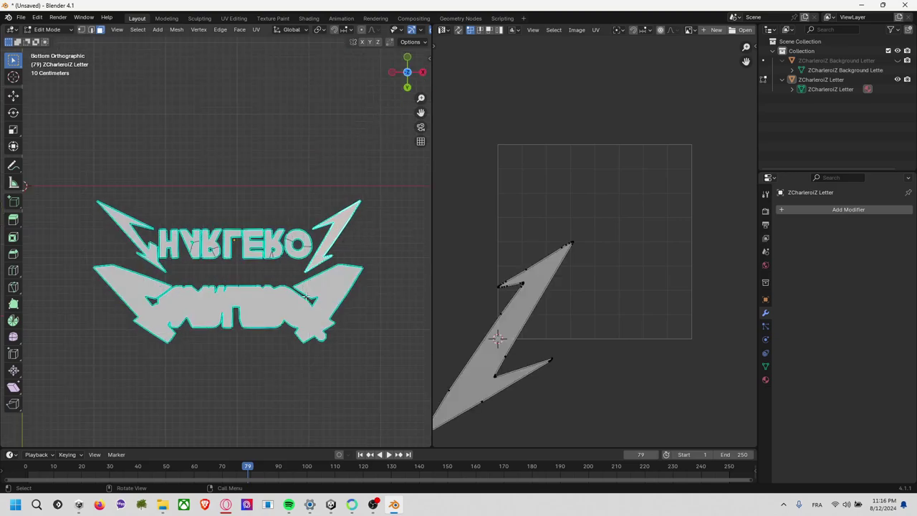
scroll(307, 256, up, 2)
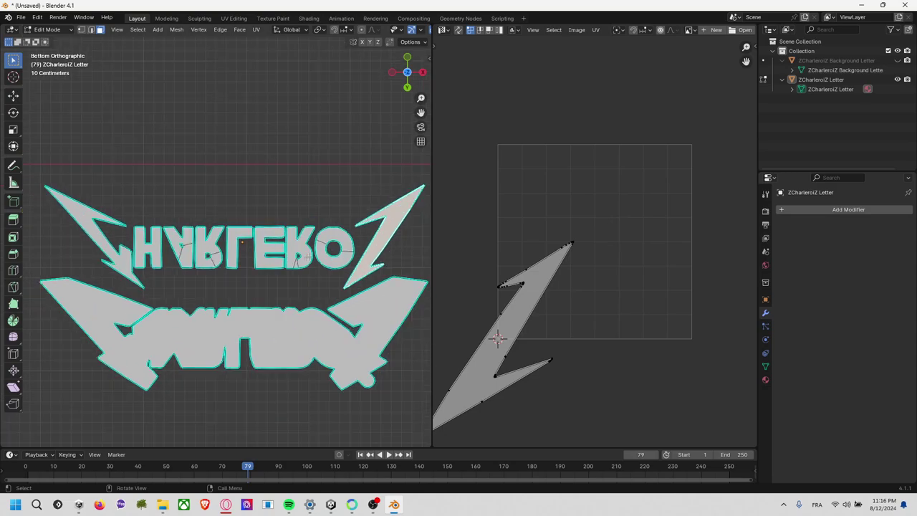
shift+click(342, 254)
shift+click(317, 262)
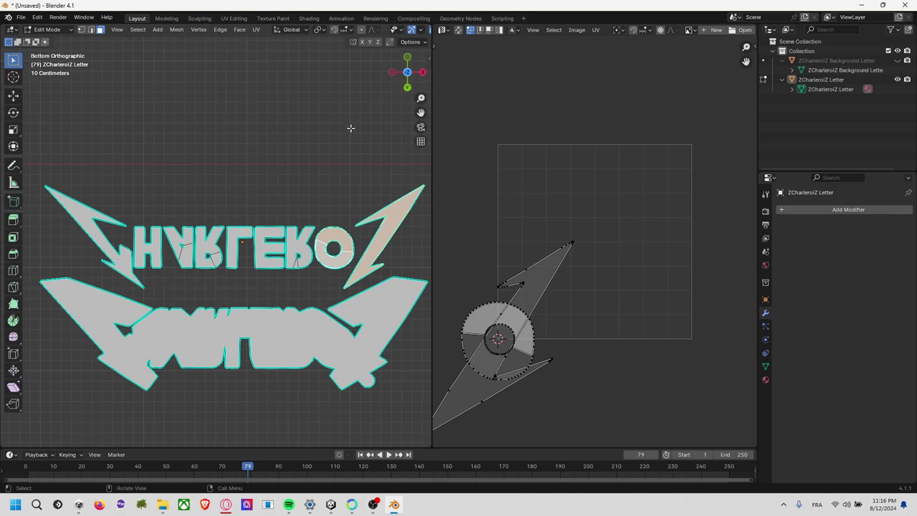
- Switch to top view, roll and orbit into perspective, then select the large upper lettering face
key(KP_7)
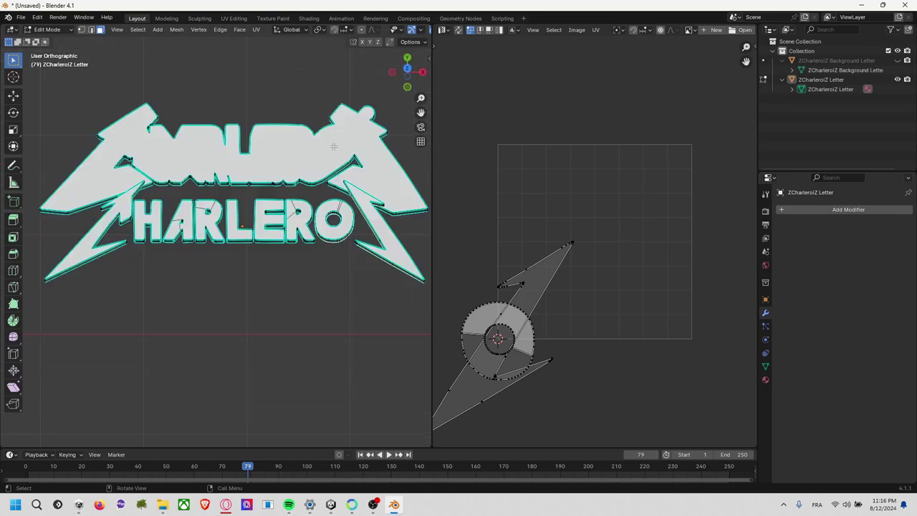
key(shift+KP_4)
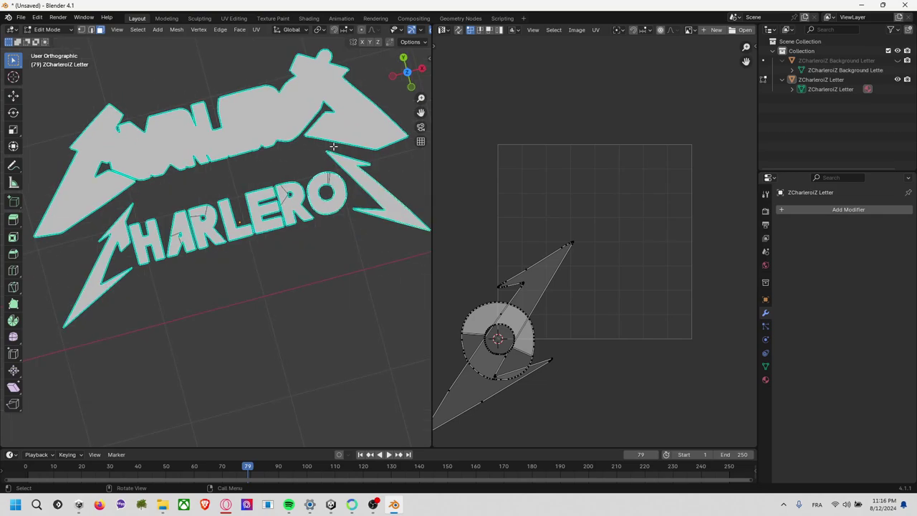
key(shift+KP_4)
key(shift+KP_4)
key(shift+KP_4)
key(shift+KP_4)
key(shift+KP_4)
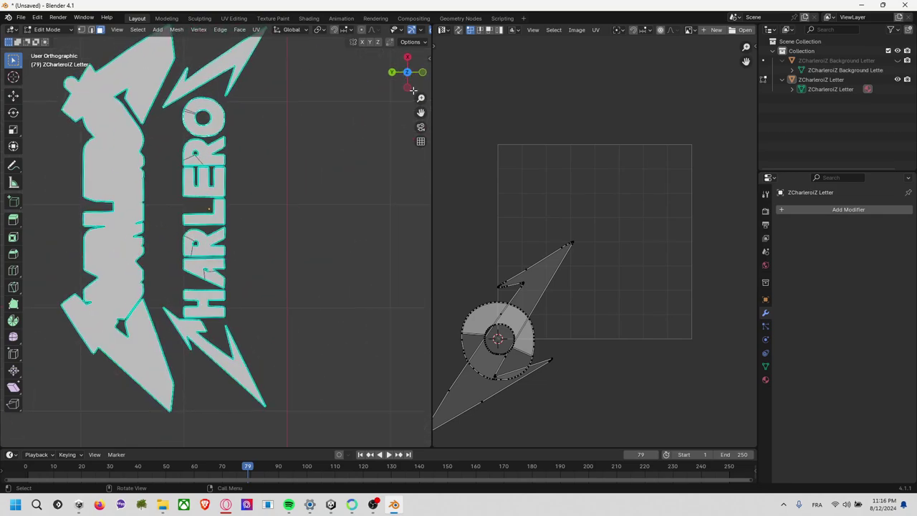
click(408, 87)
middle_drag(368, 113, 331, 138)
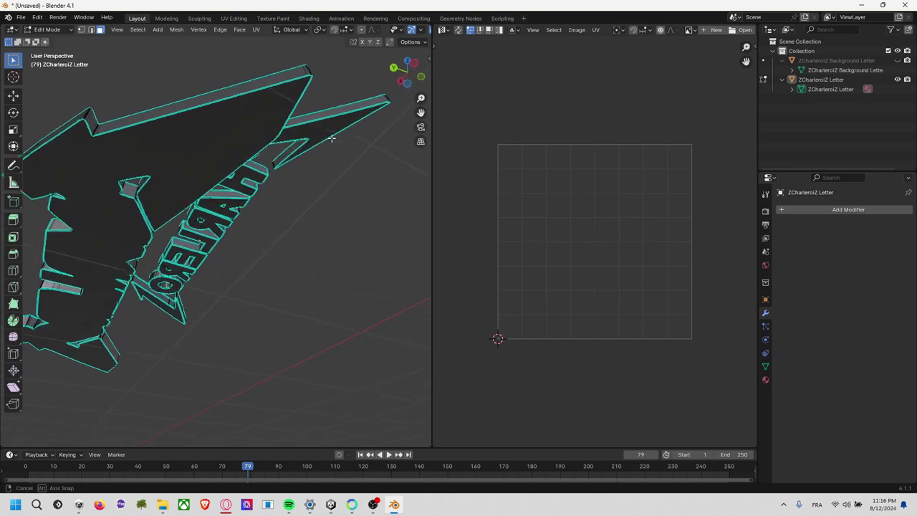
click(192, 152)
- Orbit to view the mirrored lettering from below, levelling and centring the CHARLEROI letters
middle_drag(298, 199, 344, 146)
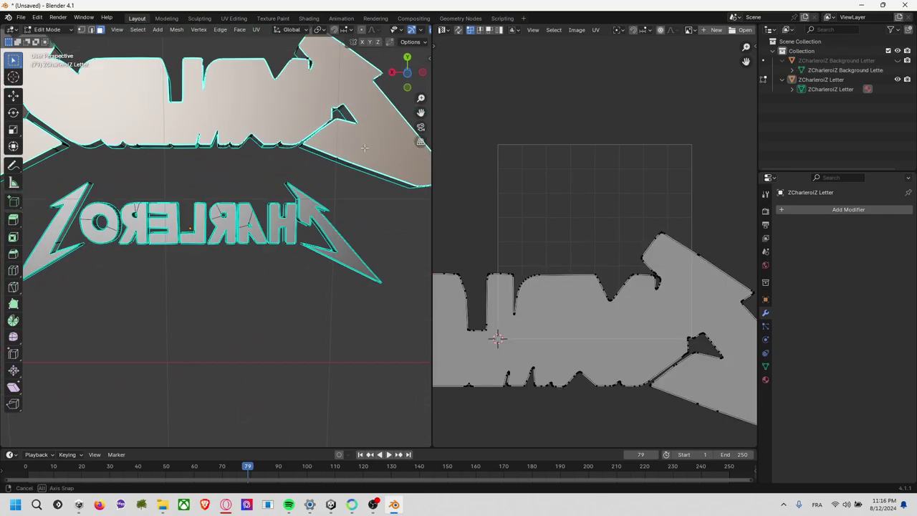
click(409, 86)
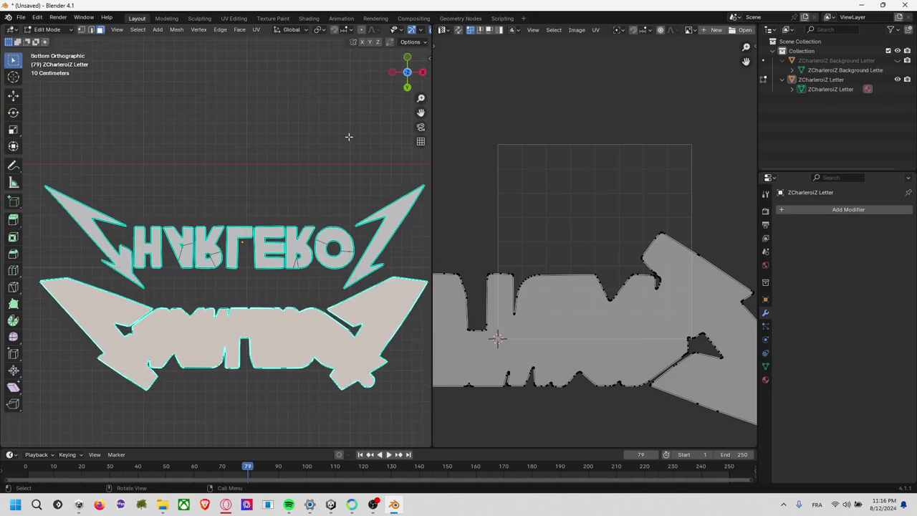
middle_drag(348, 137, 328, 146)
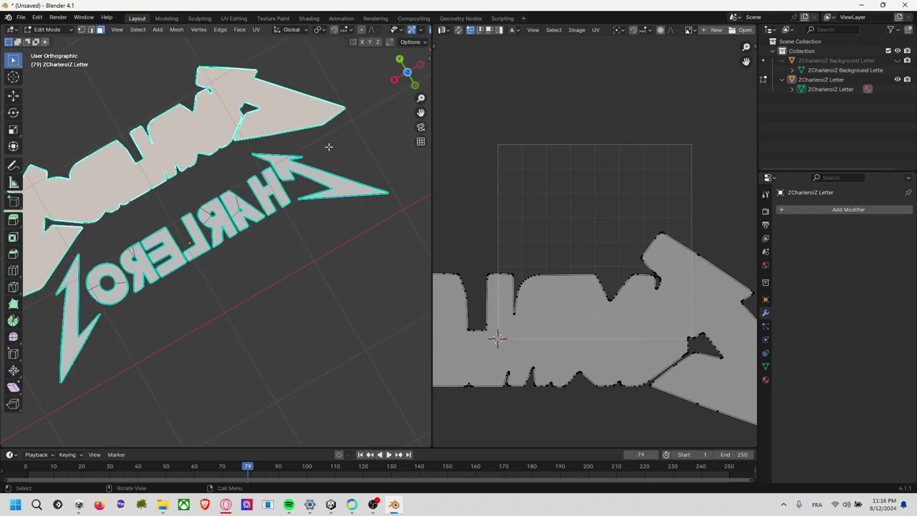
middle_drag(259, 189, 294, 194)
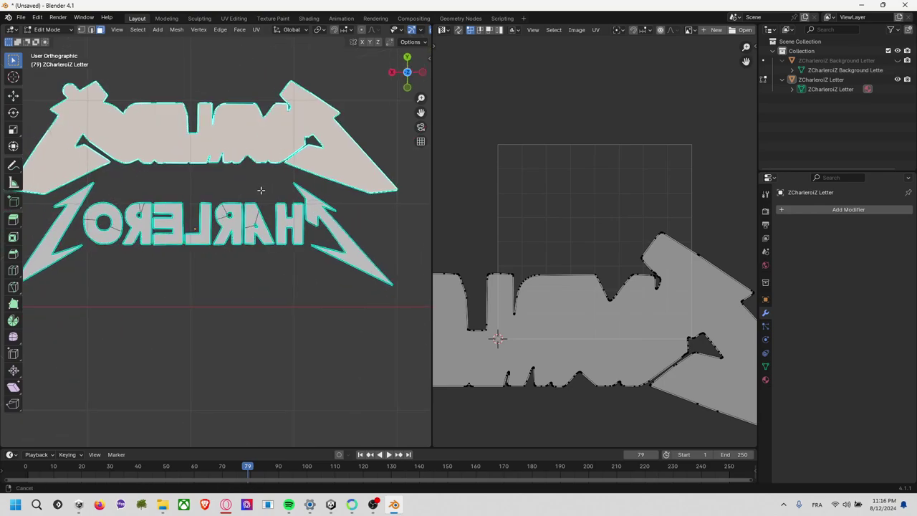
scroll(293, 195, down, 2)
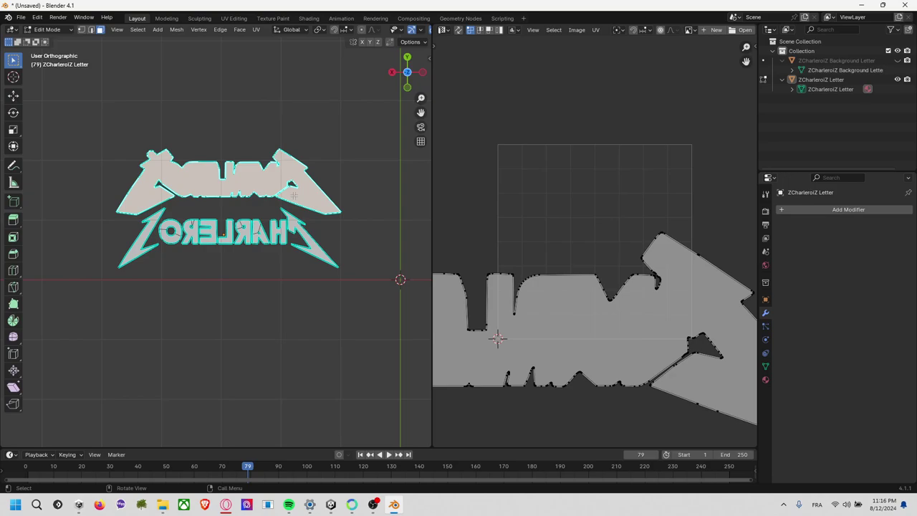
- Project the upper lettering's UVs with Project from View and move the island lower in the UV square
key(F3)
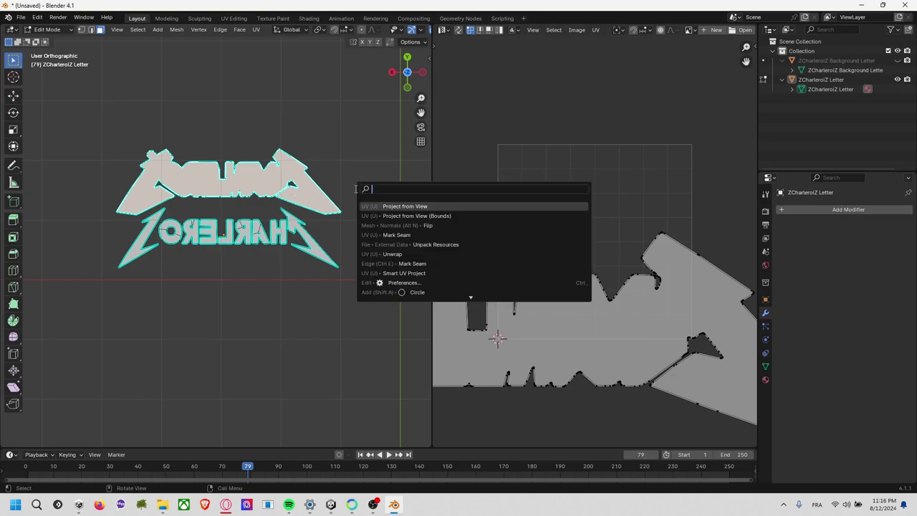
text(pro)
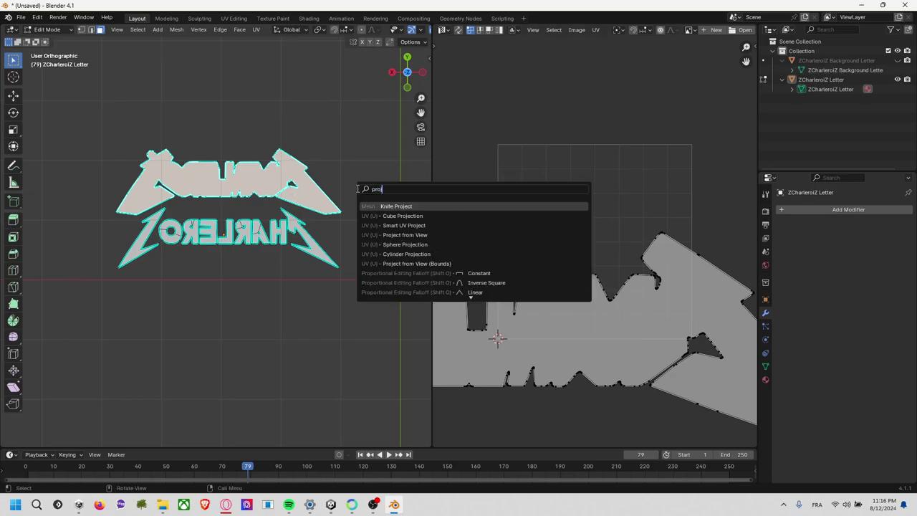
key(Down)
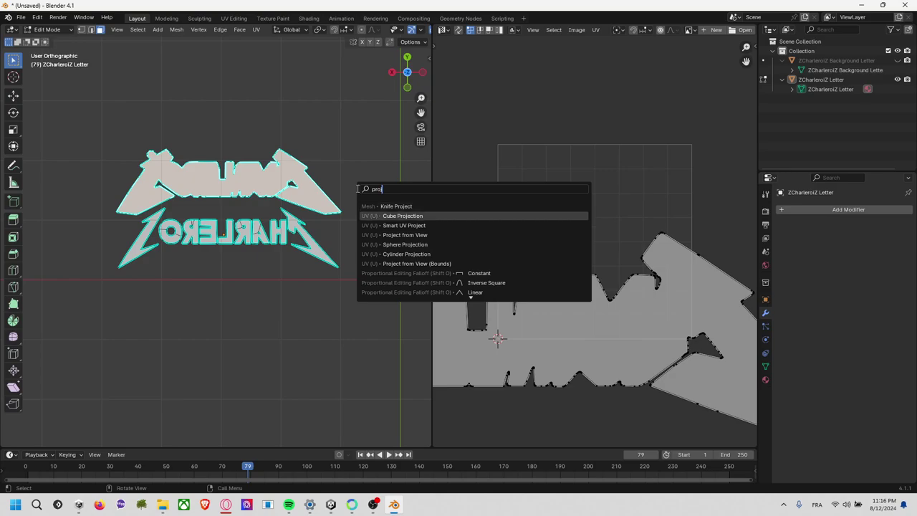
key(Down)
key(Down)
key(Return)
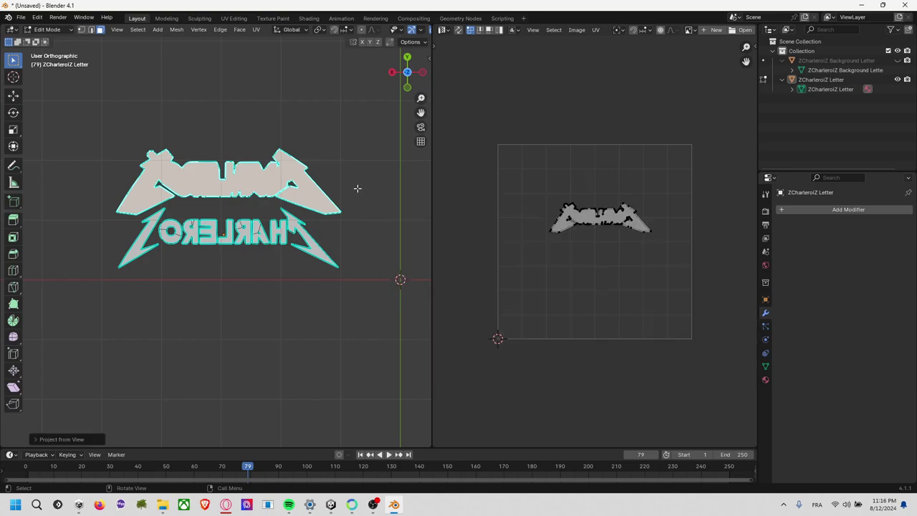
key(a)
key(g)
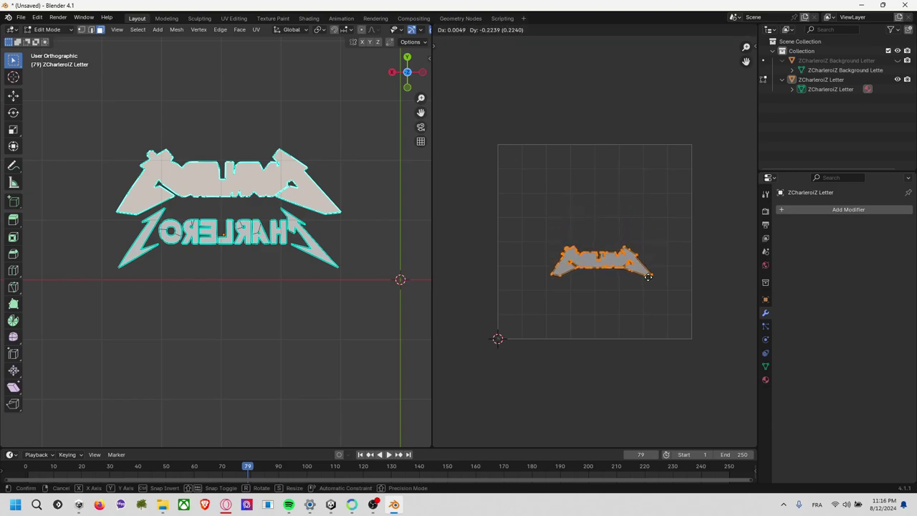
click(648, 277)
- Select the CHARLEROI letter parts, including both lightning bolts, H, A, E and O
click(357, 248)
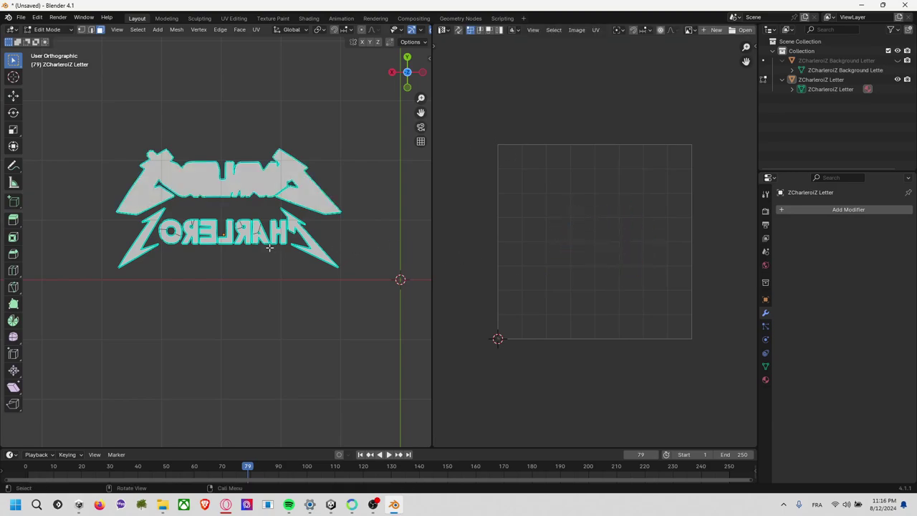
scroll(269, 247, up, 2)
click(326, 217)
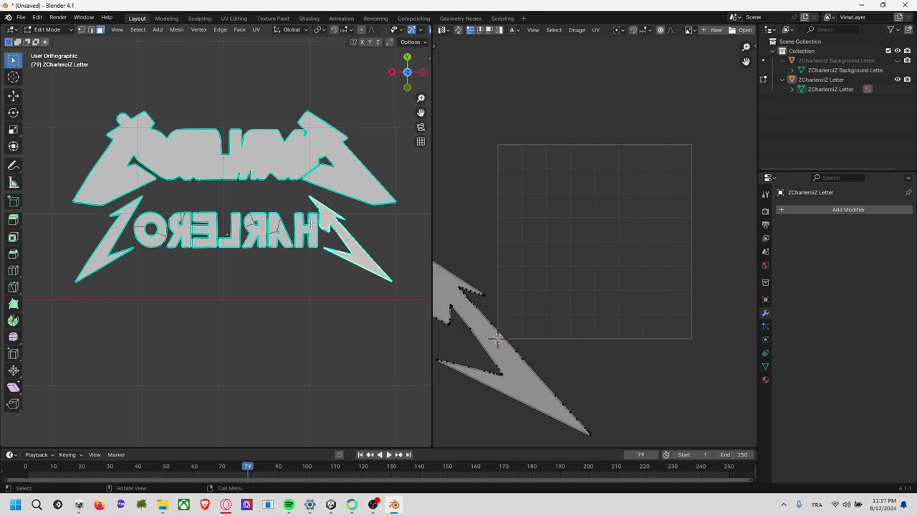
shift+click(309, 226)
shift+click(275, 224)
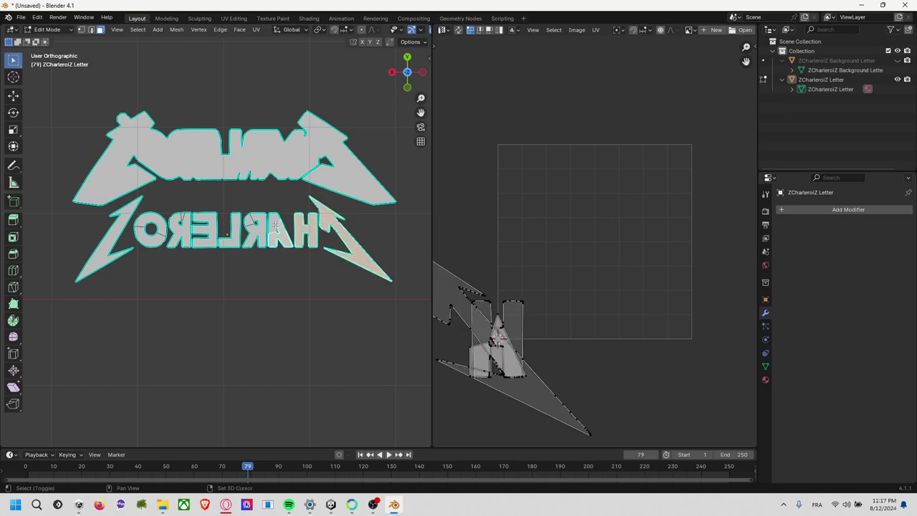
shift+click(275, 220)
shift+click(252, 219)
shift+click(248, 218)
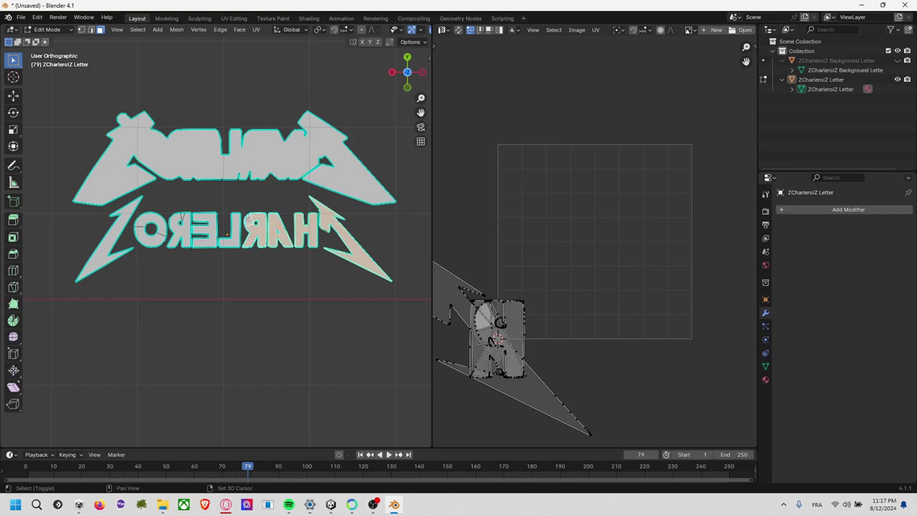
shift+click(234, 225)
shift+click(207, 229)
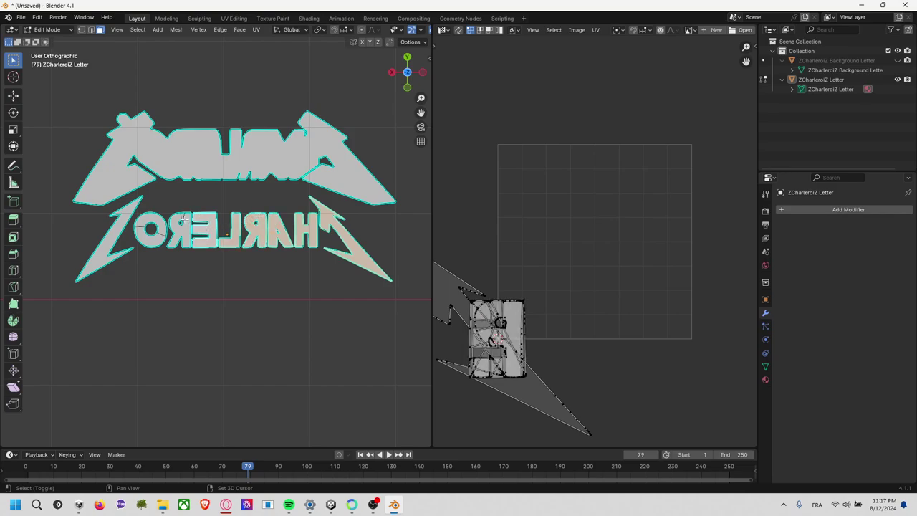
shift+click(181, 217)
shift+click(181, 217)
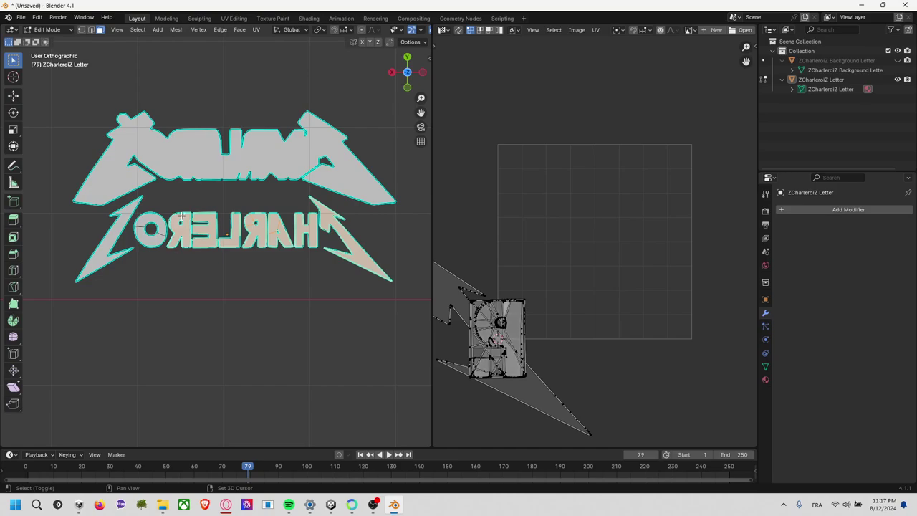
shift+click(152, 238)
shift+click(110, 233)
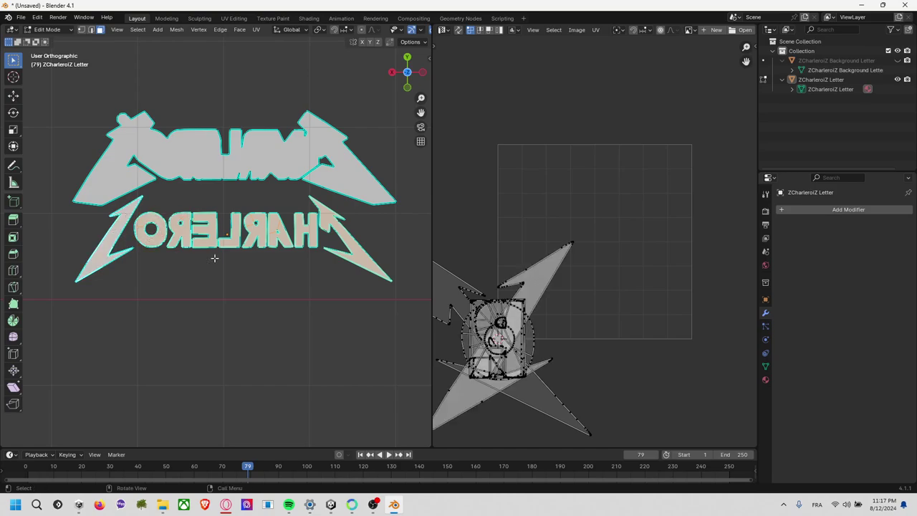
- Project the letter parts' UVs from view, then shrink the islands and move them down-left
key(F3)
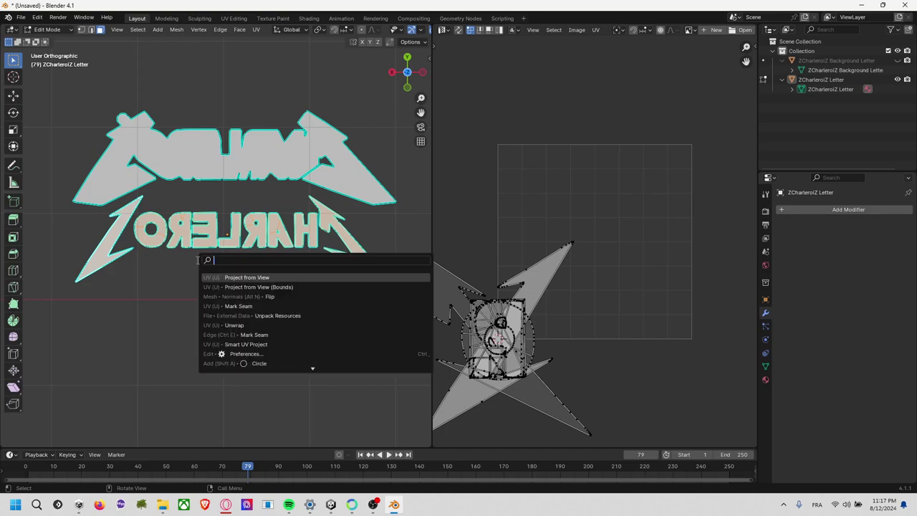
text(projec)
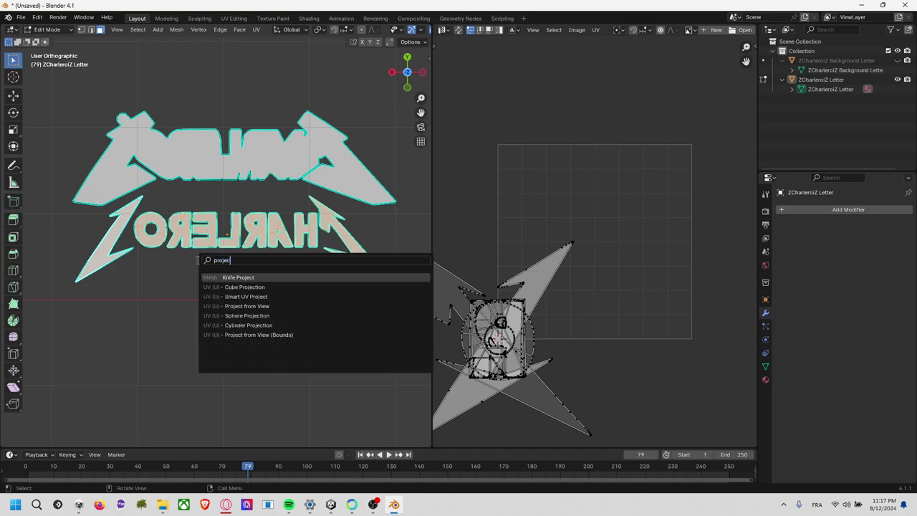
key(Down)
key(Down)
key(Down)
key(Return)
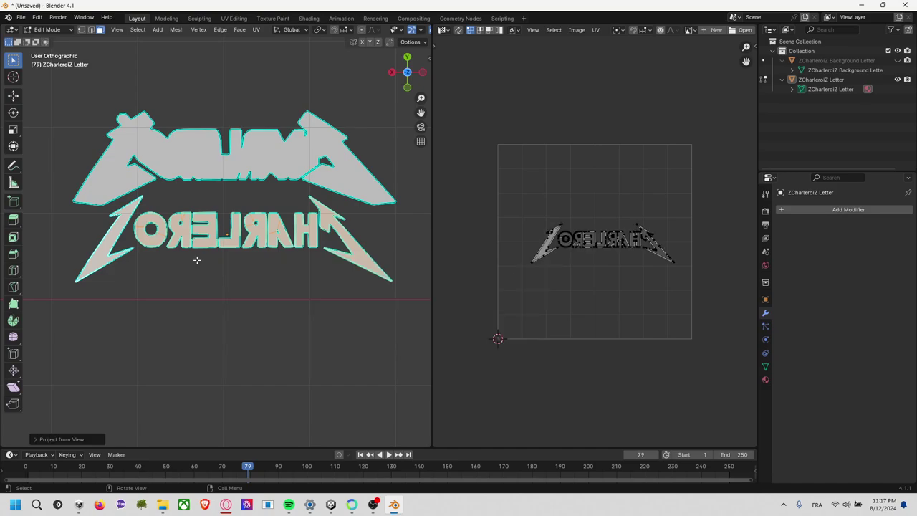
key(a)
key(s)
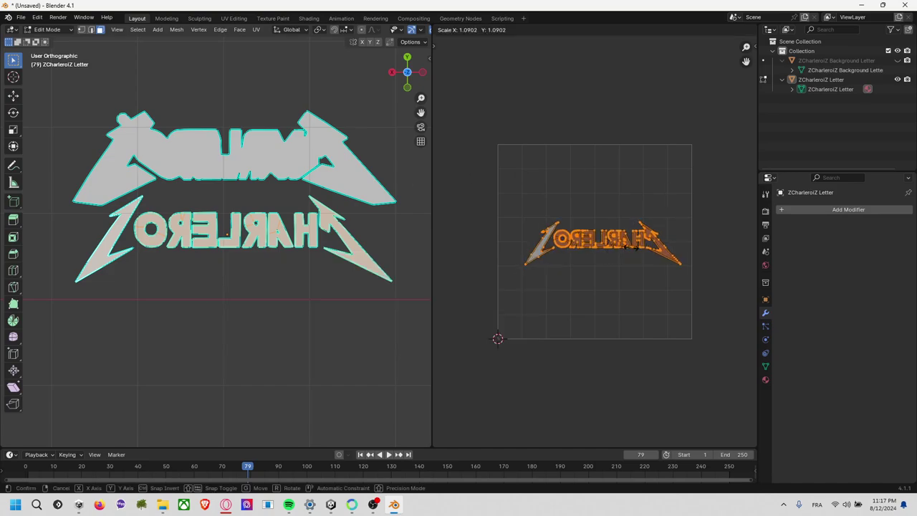
click(573, 247)
key(g)
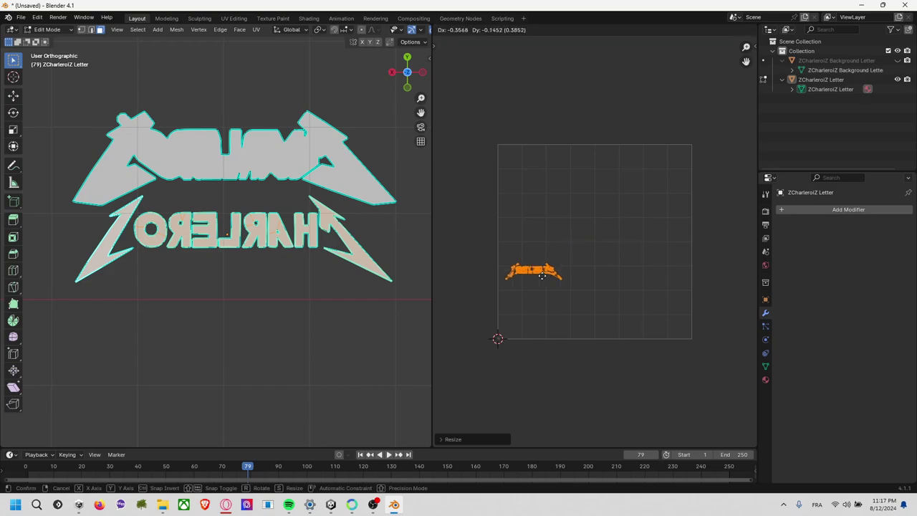
click(542, 275)
- Select the whole mesh to show all UV islands, deselect them and recentre the UV view
key(a)
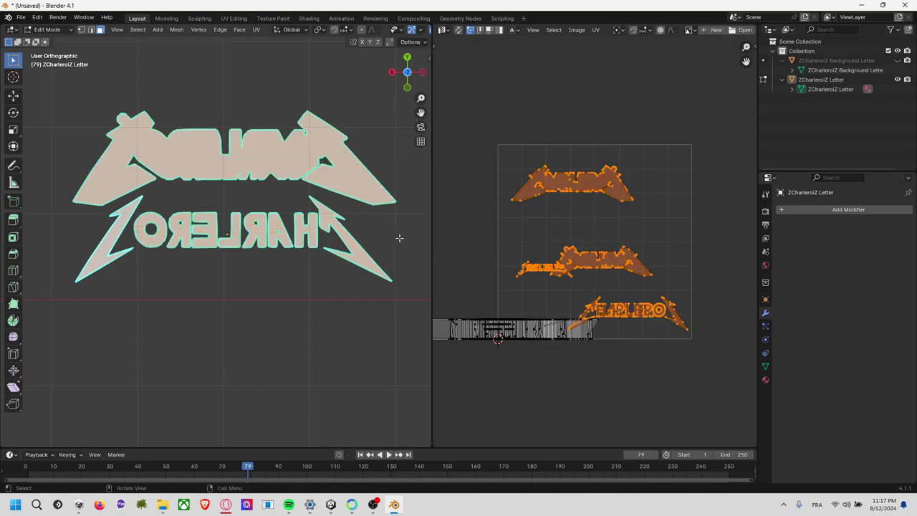
scroll(518, 241, down, 4)
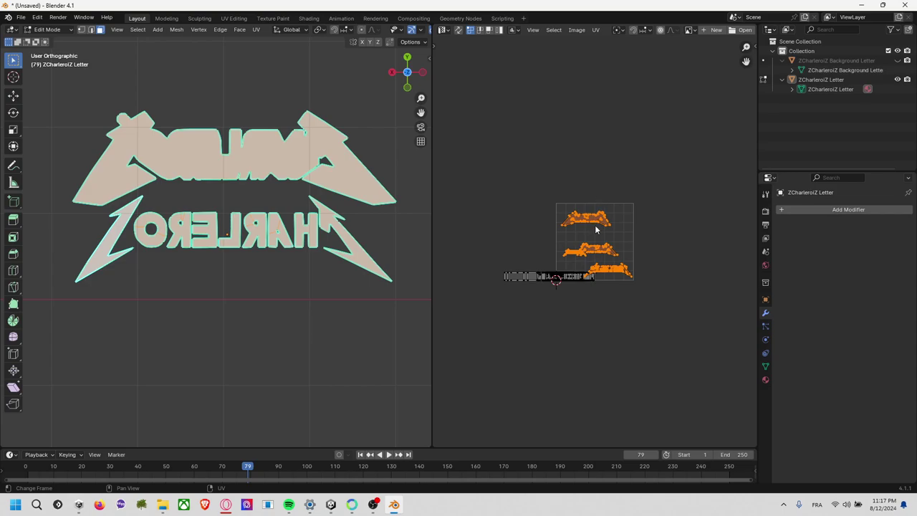
scroll(594, 226, up, 7)
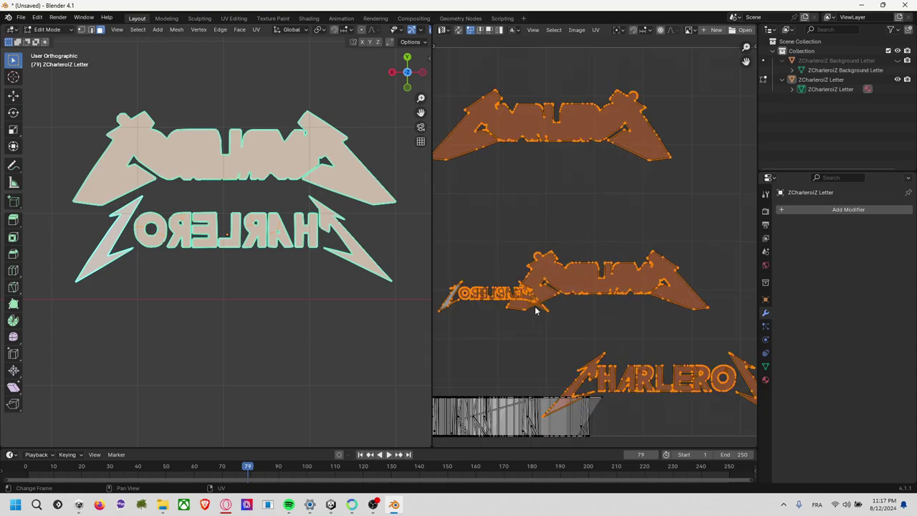
click(507, 411)
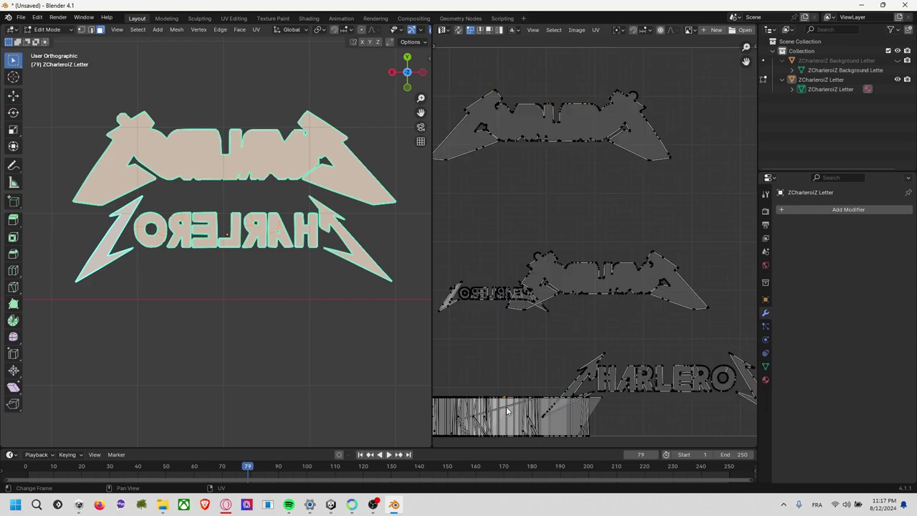
scroll(474, 343, down, 3)
mouse_move(540, 336)
middle_down()
mouse_move(342, 221)
mouse_move(227, 223)
middle_up()
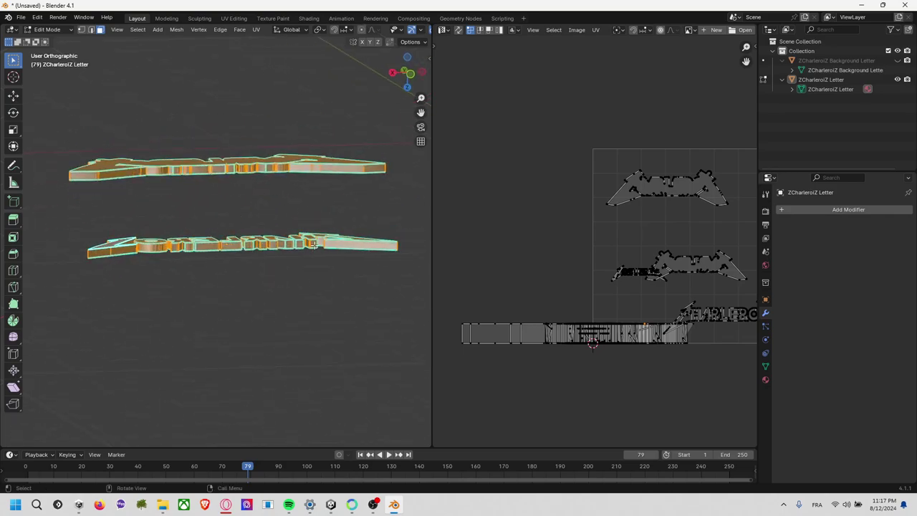
- Deselect the logo and inspect it from front and below views in perspective
click(341, 218)
middle_drag(570, 245, 494, 255)
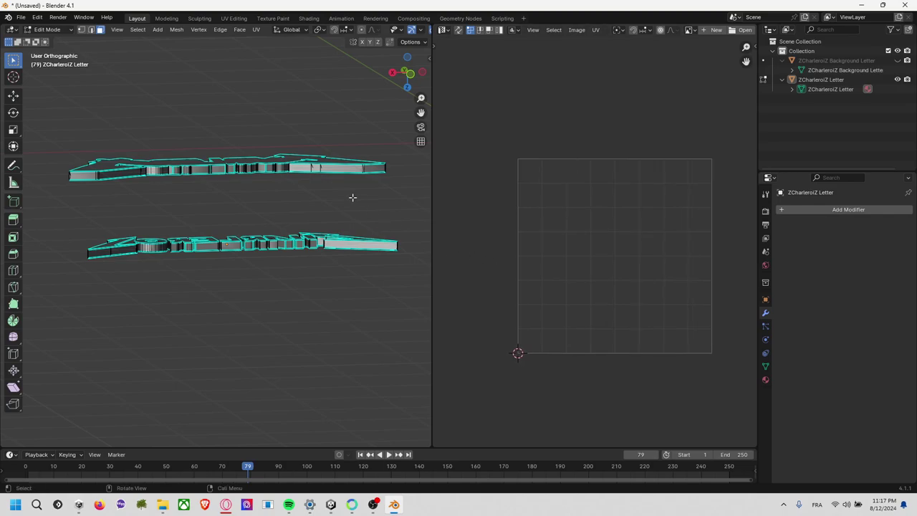
click(408, 74)
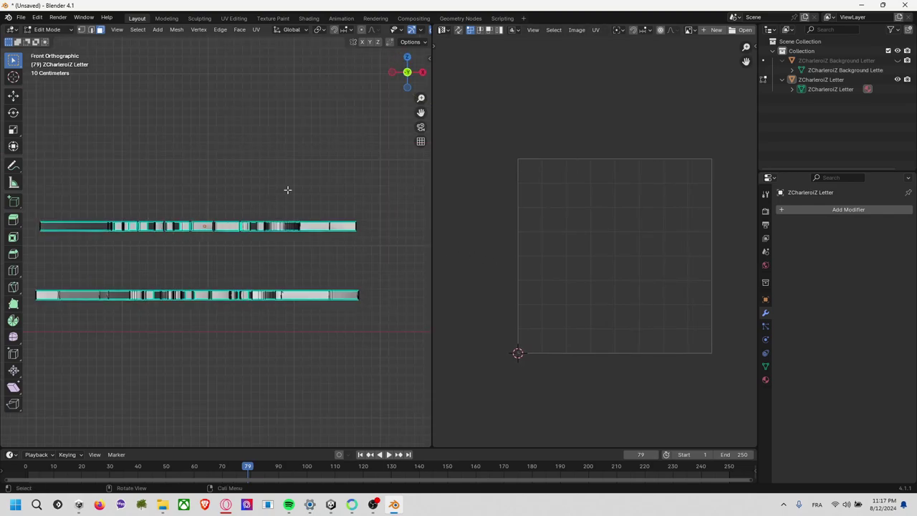
mouse_move(288, 190)
middle_down()
mouse_move(317, 202)
mouse_move(383, 172)
middle_up()
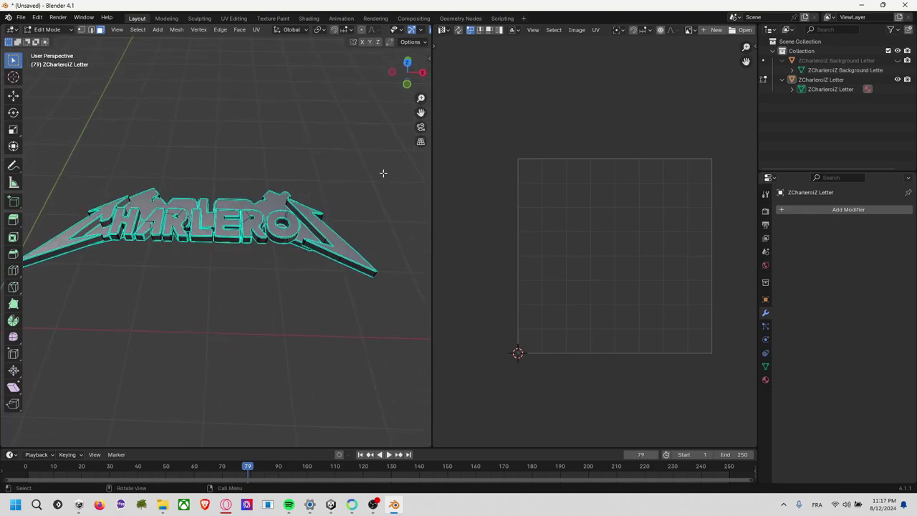
click(406, 84)
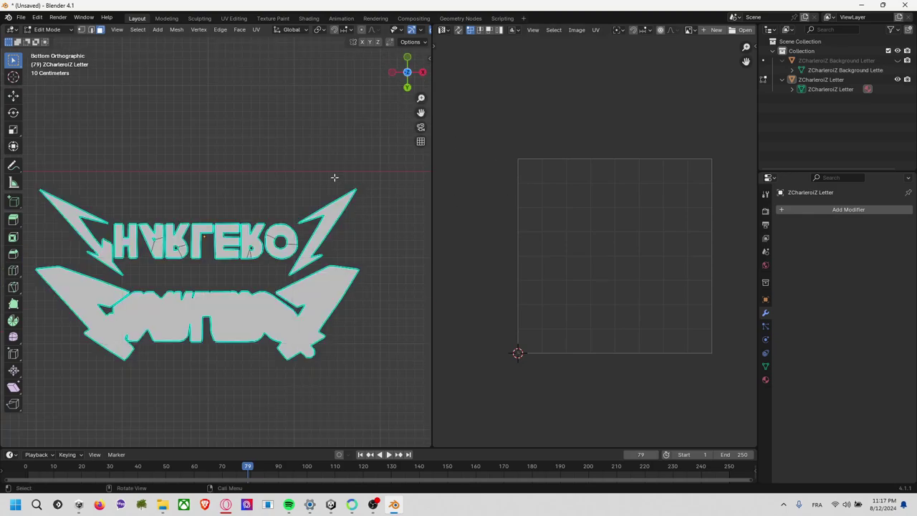
mouse_move(310, 137)
middle_down()
mouse_move(315, 160)
mouse_move(372, 186)
middle_up()
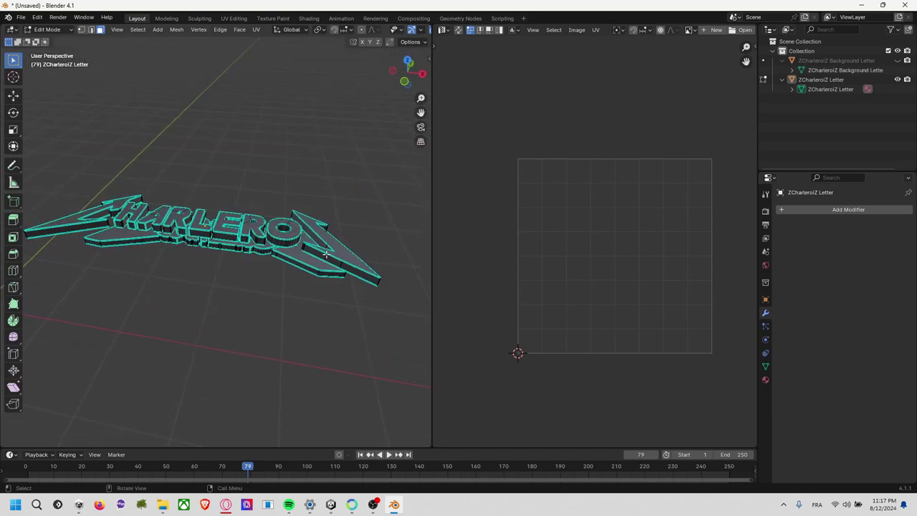
- Select the top UV island and move it up-right in the UV square
key(a)
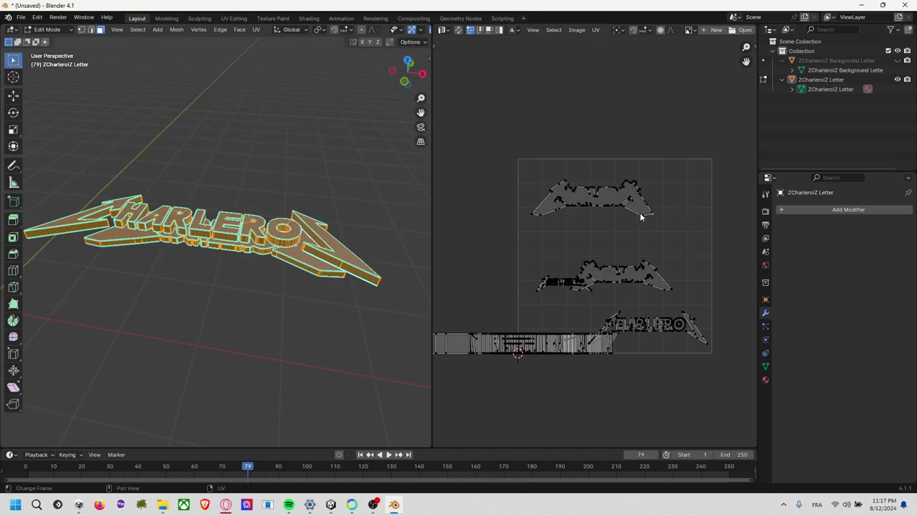
key(l)
key(g)
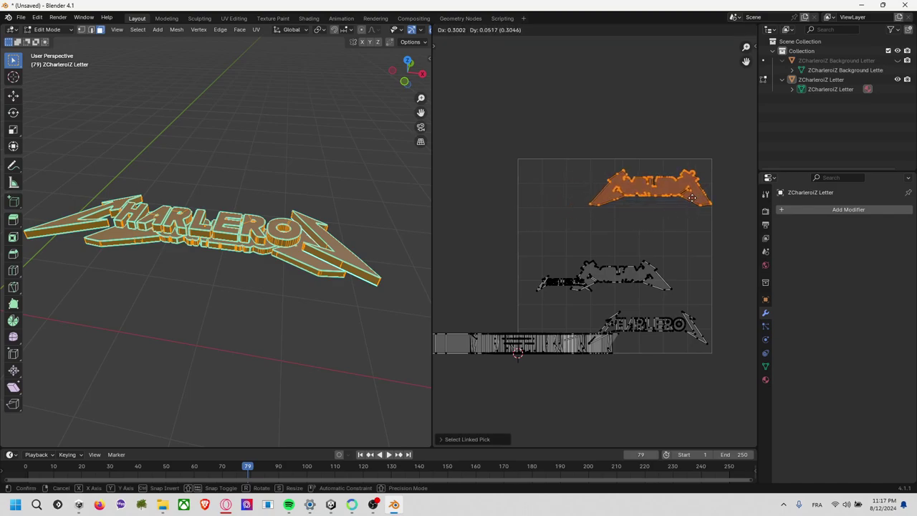
click(691, 192)
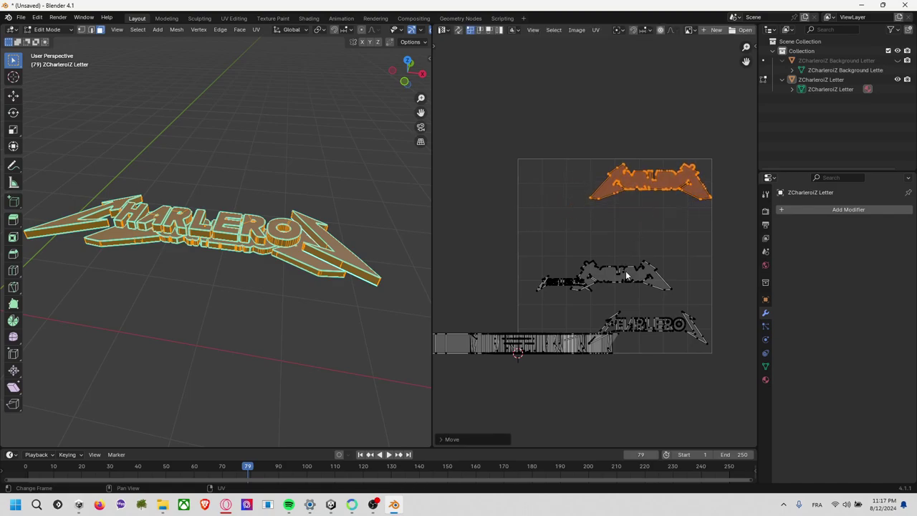
- Move the middle UV island up, enlarge it and place it just below the top island
key(l)
click(643, 220)
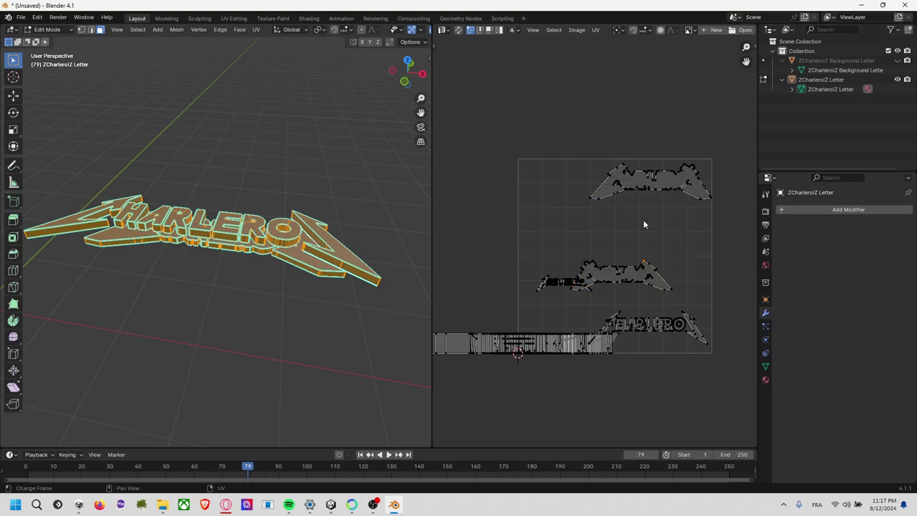
key(l)
key(g)
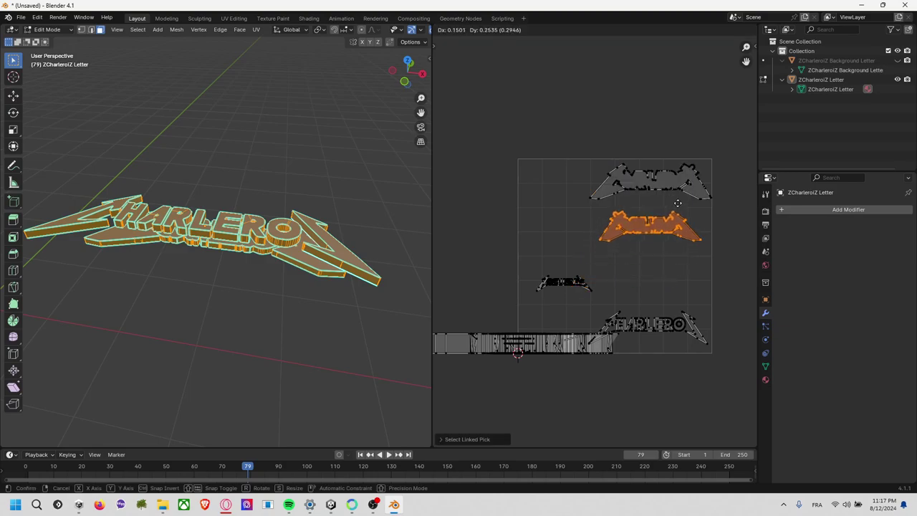
click(671, 199)
key(s)
click(684, 211)
key(g)
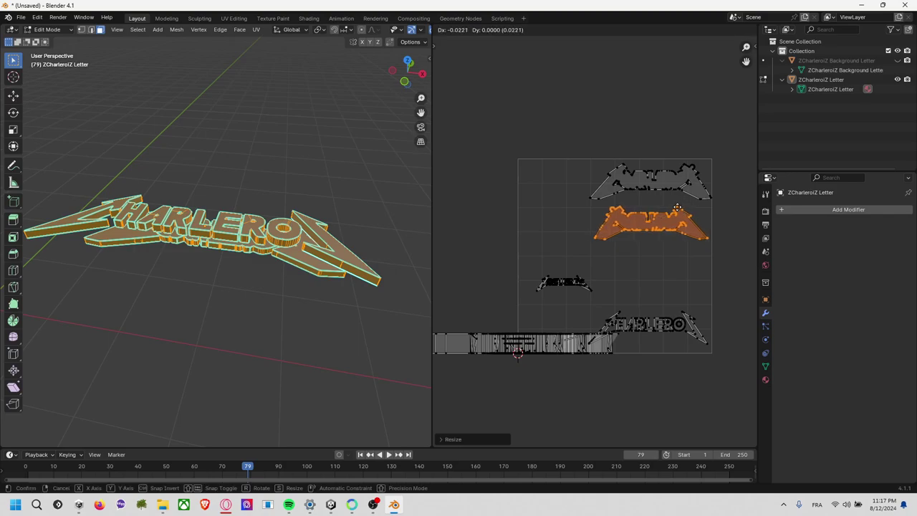
click(678, 209)
key(s)
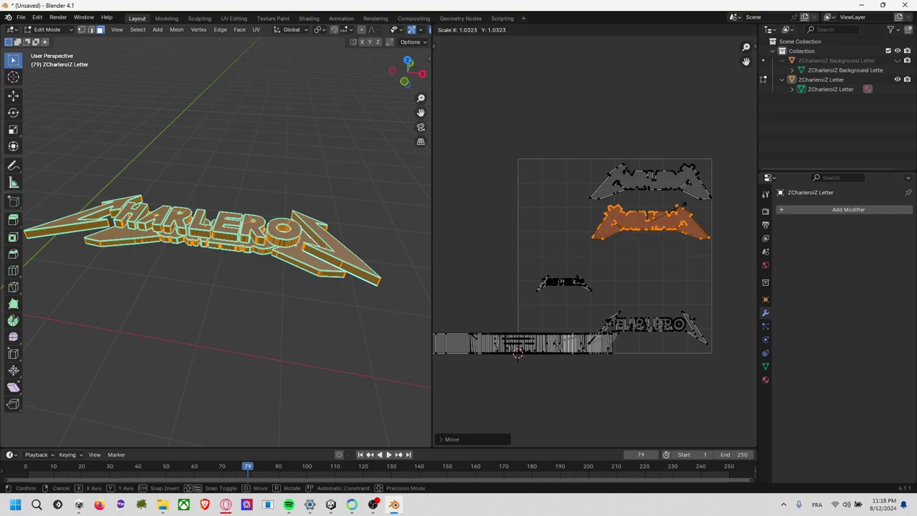
click(682, 204)
key(g)
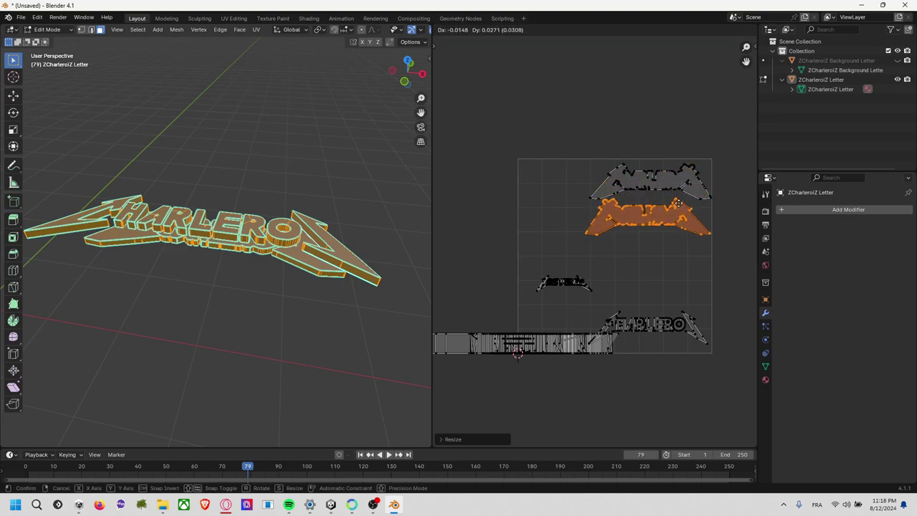
click(679, 208)
click(649, 280)
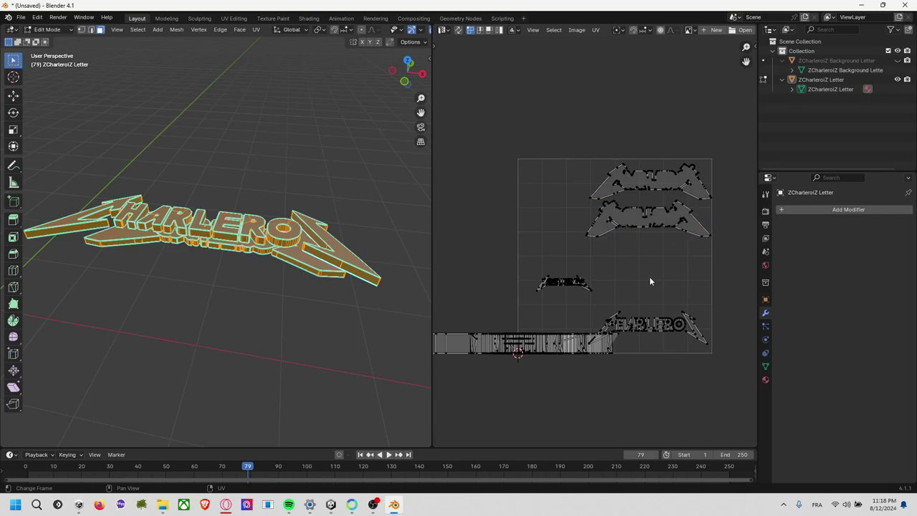
- Select the small UV island, move it right, enlarge and widen it, and position it
click(583, 287)
click(516, 260)
drag(516, 259, 602, 304)
key(h)
key(alt+h)
key(g)
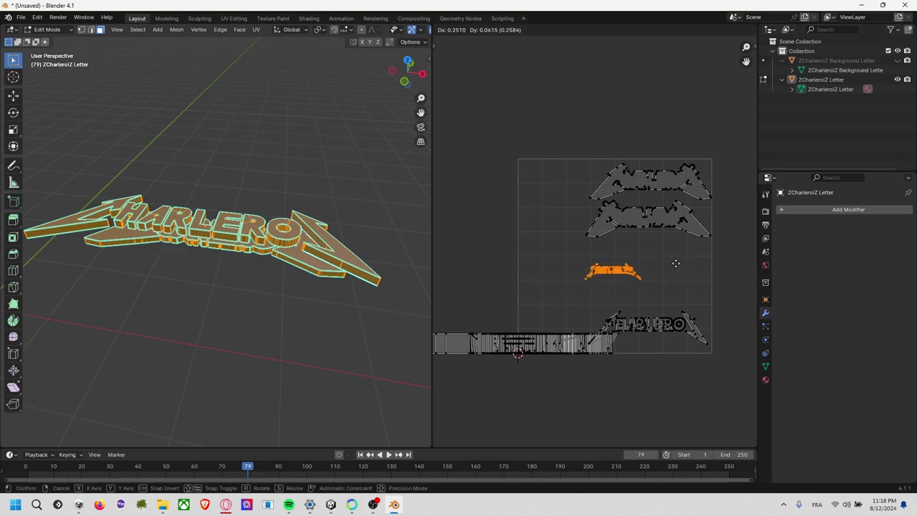
click(697, 263)
key(s)
click(748, 266)
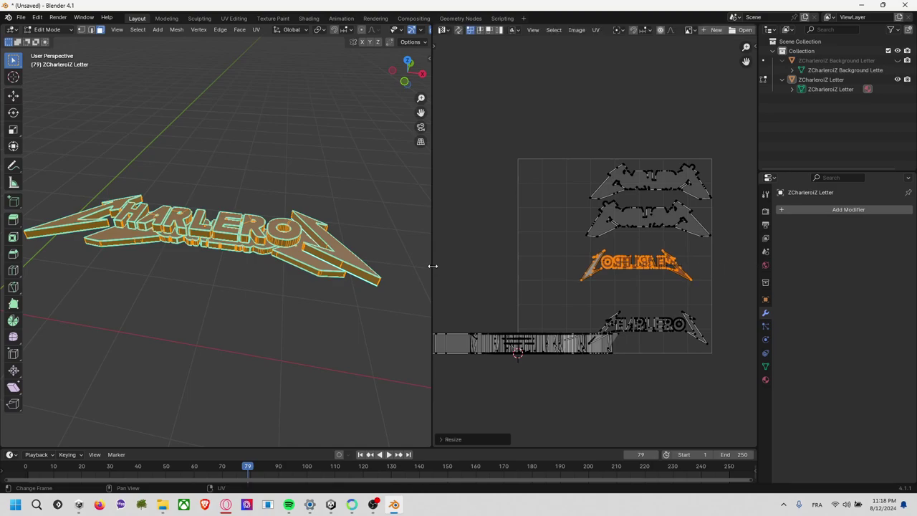
key(s)
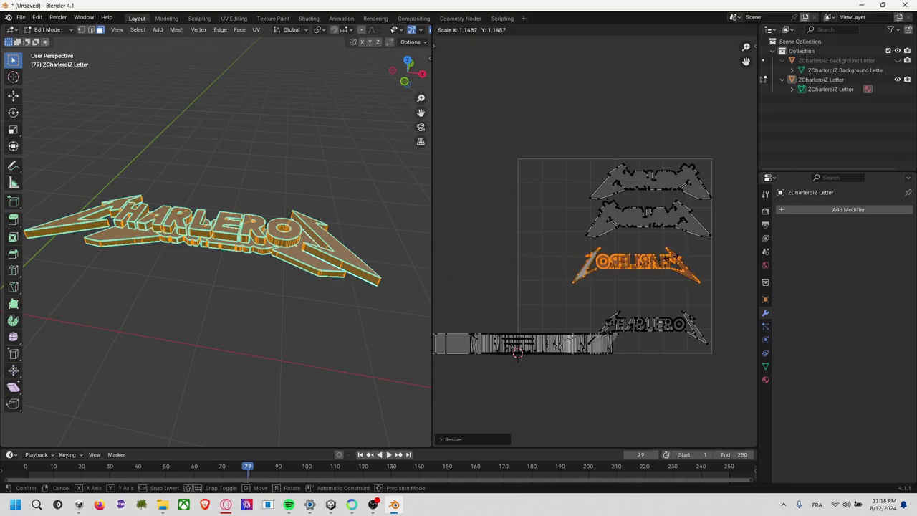
click(675, 256)
key(g)
click(681, 251)
key(s)
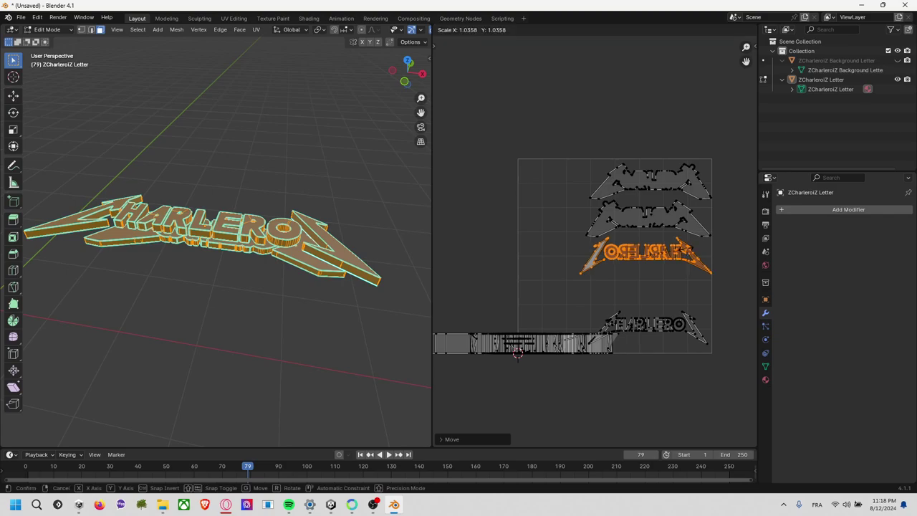
click(680, 249)
key(g)
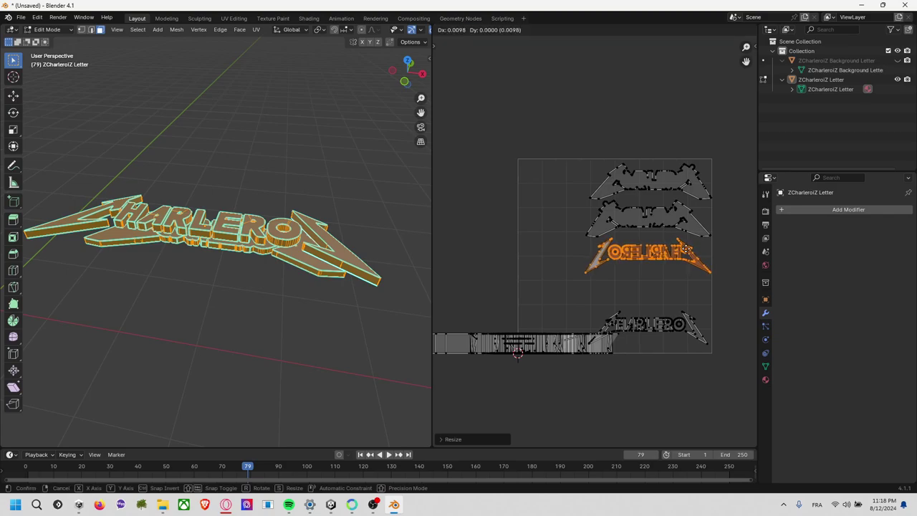
click(686, 251)
- Select the CHARLEROI letter island and move it up, cancelling the attempted resize
click(660, 308)
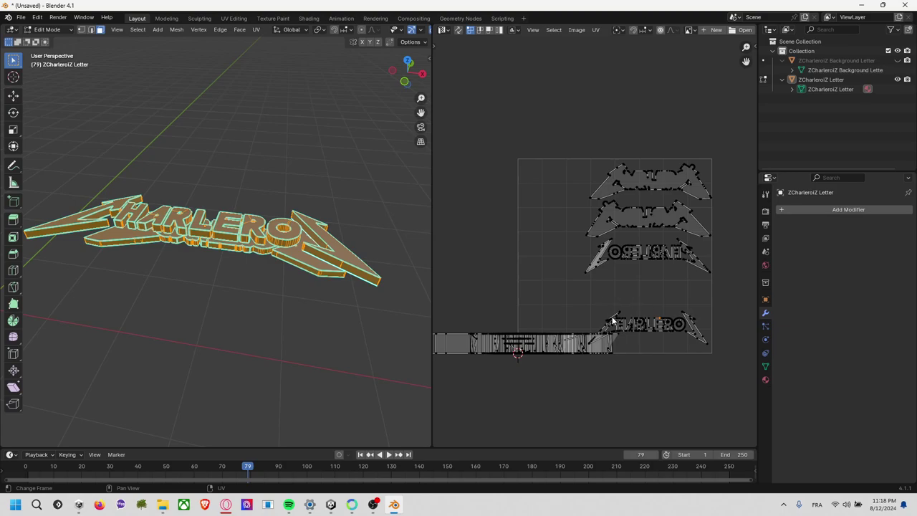
key(l)
key(l)
key(l)
key(l)
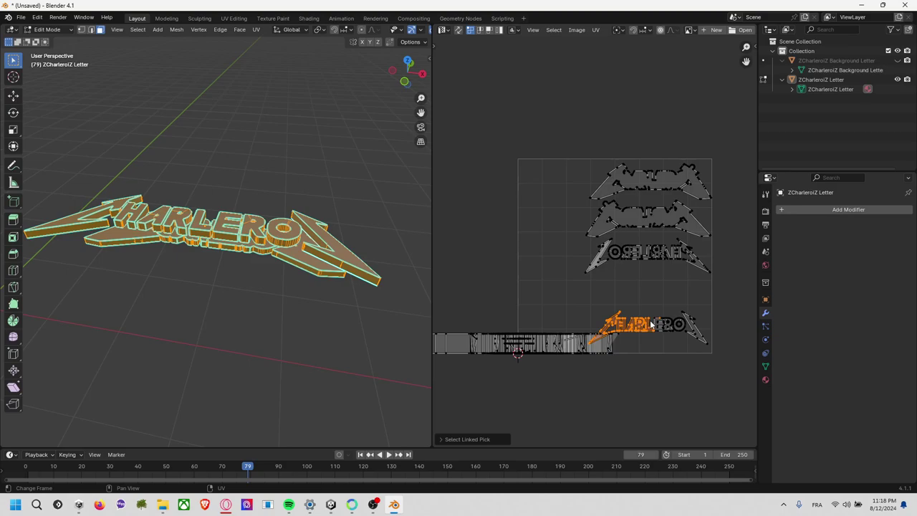
key(l)
key(l)
key(l)
key(l)
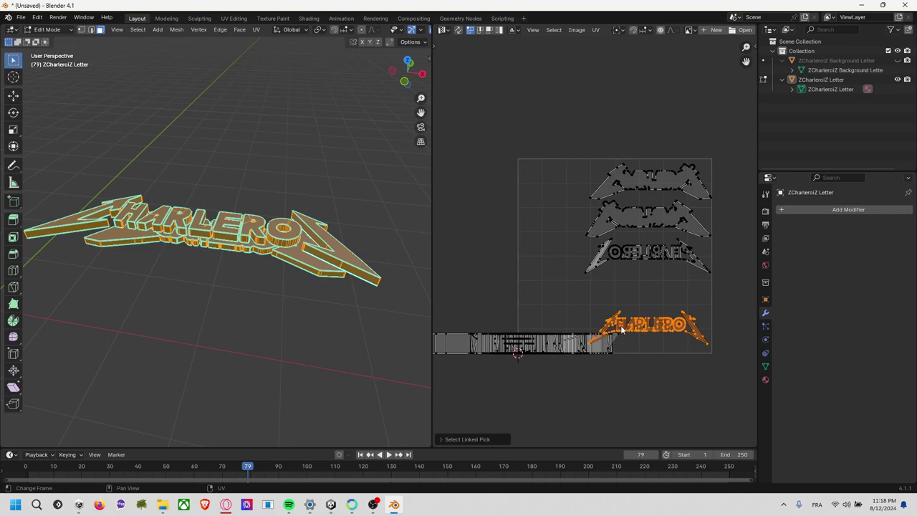
key(g)
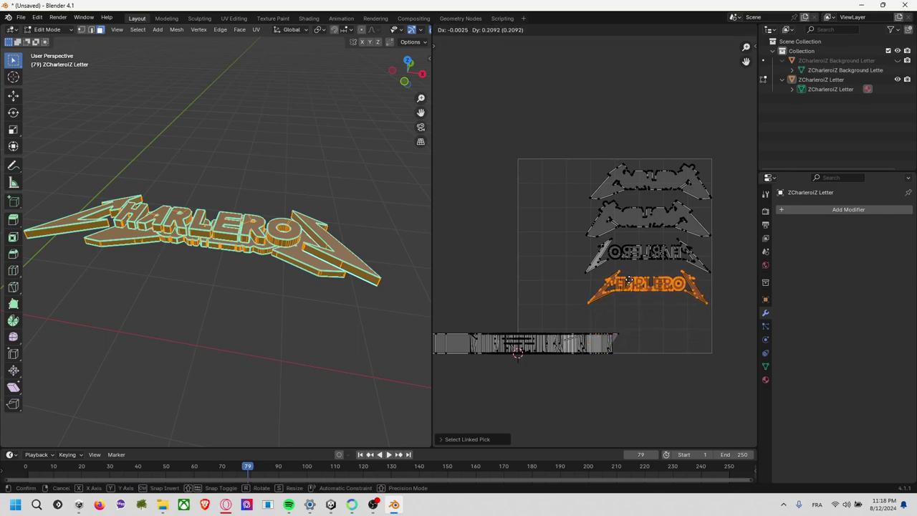
click(627, 283)
key(s)
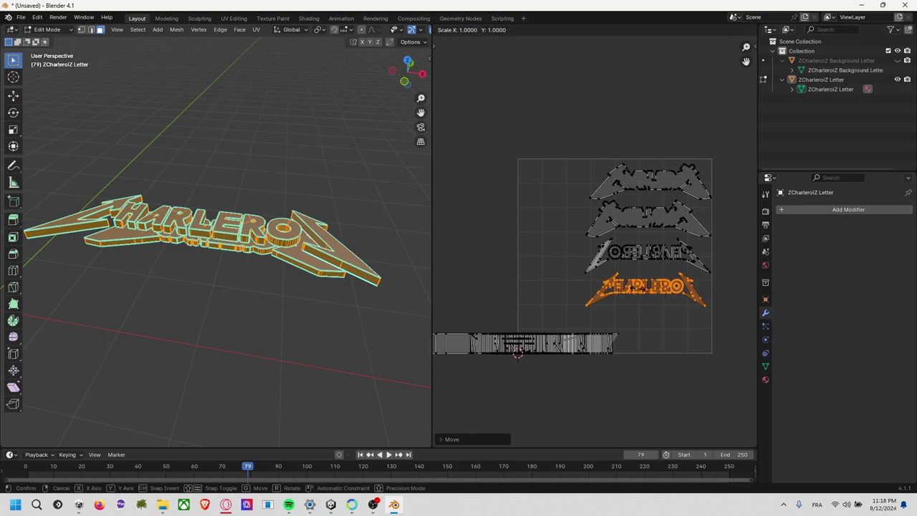
right_click(642, 287)
- Scale the CHARLEROI letter island up slightly and nudge it into line under the lettering
scroll(642, 287, up, 5)
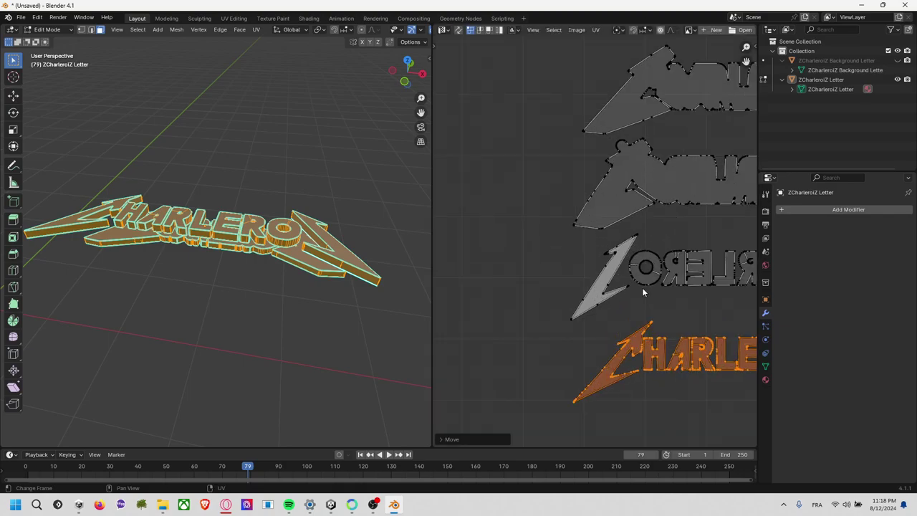
scroll(629, 285, down, 1)
middle_drag(629, 285, 483, 237)
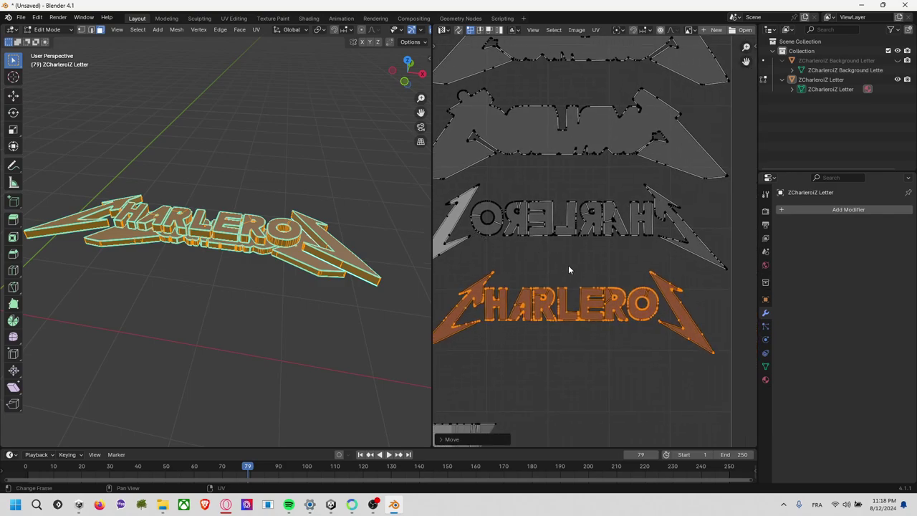
key(g)
key(s)
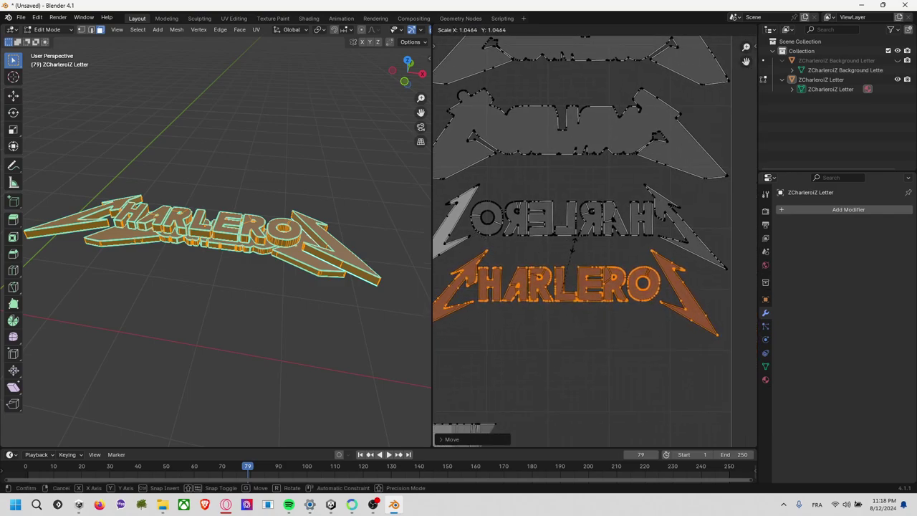
click(573, 244)
key(g)
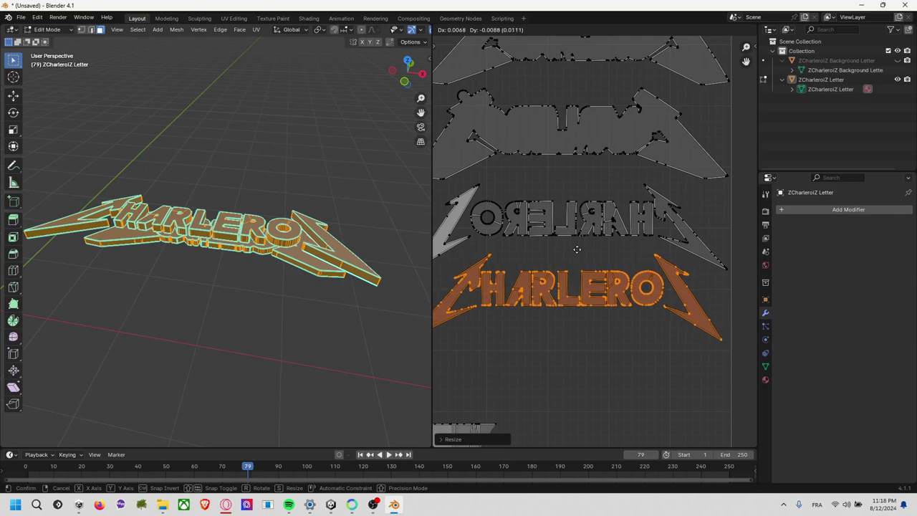
click(577, 249)
click(573, 333)
- Fit the whole UV square in view and turn the model to look from the top
scroll(572, 333, down, 1)
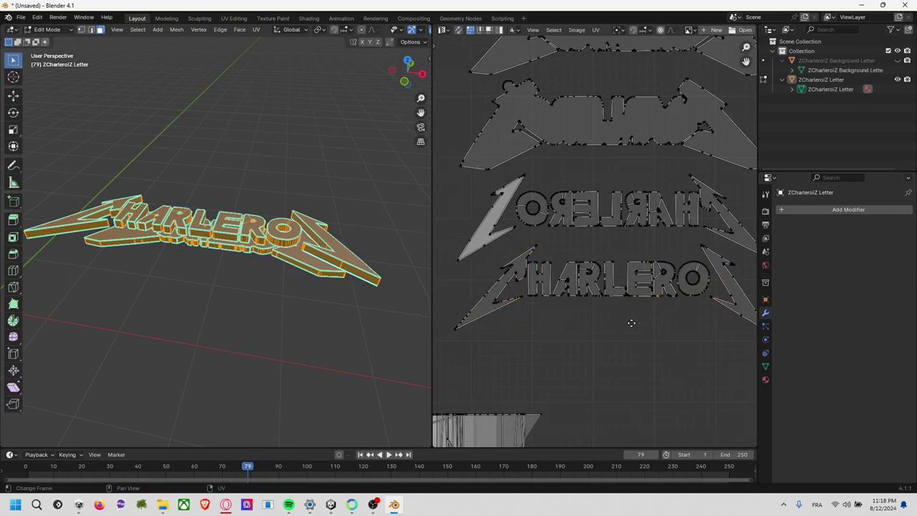
middle_drag(572, 333, 648, 319)
key(Home)
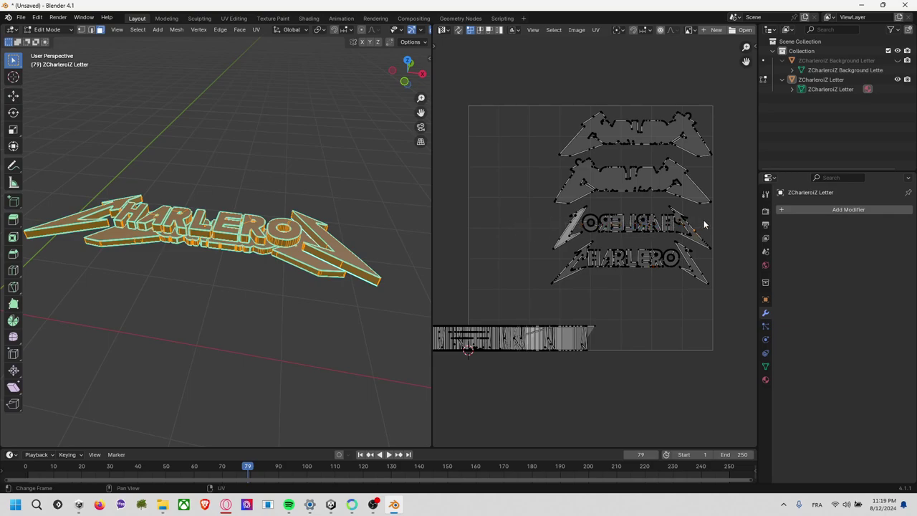
scroll(719, 209, up, 1)
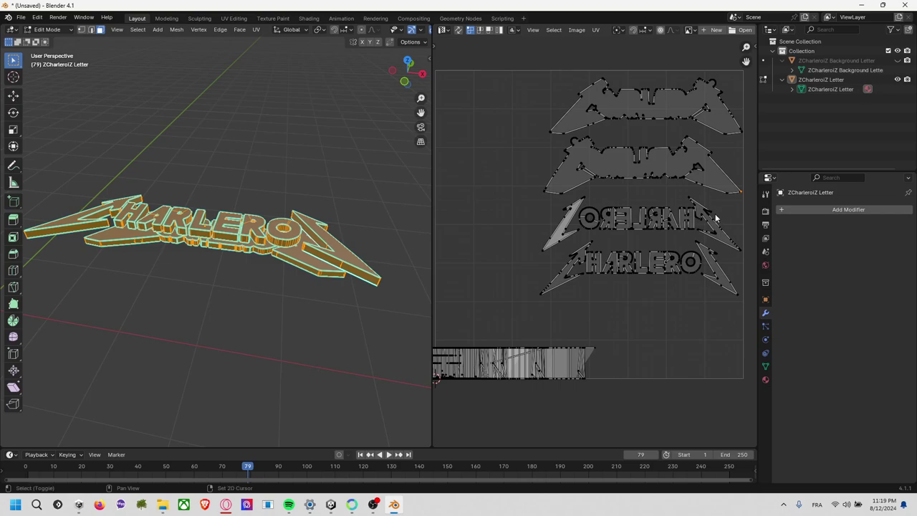
scroll(716, 216, up, 1)
middle_drag(682, 216, 660, 241)
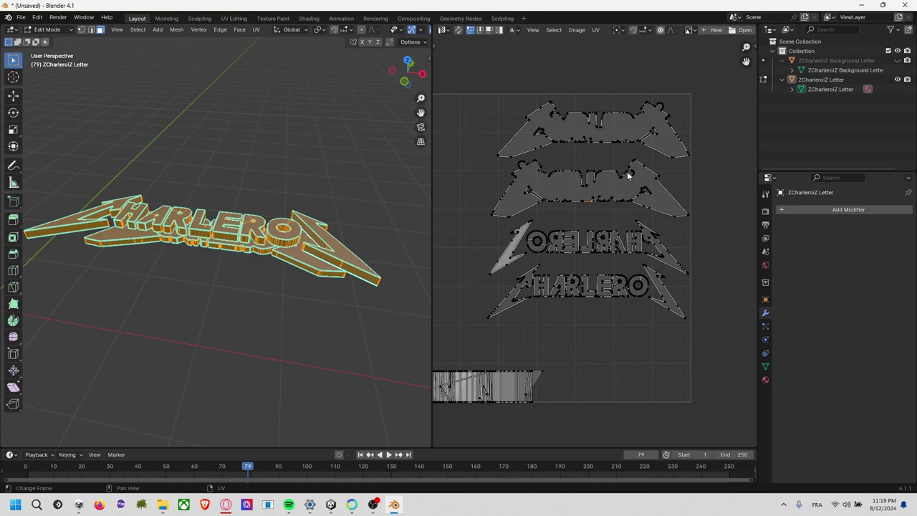
drag(408, 66, 407, 69)
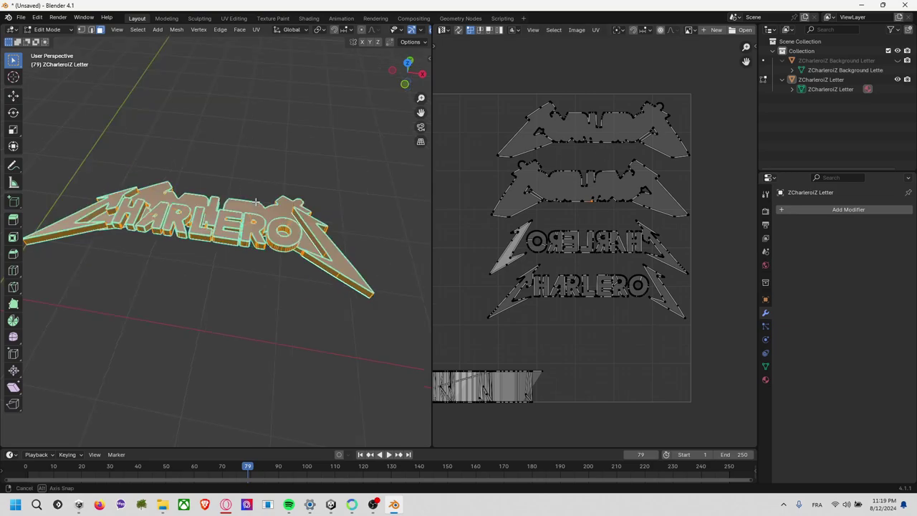
- Select the second background and mirrored lettering islands and mirror them horizontally with scale X -1
click(407, 71)
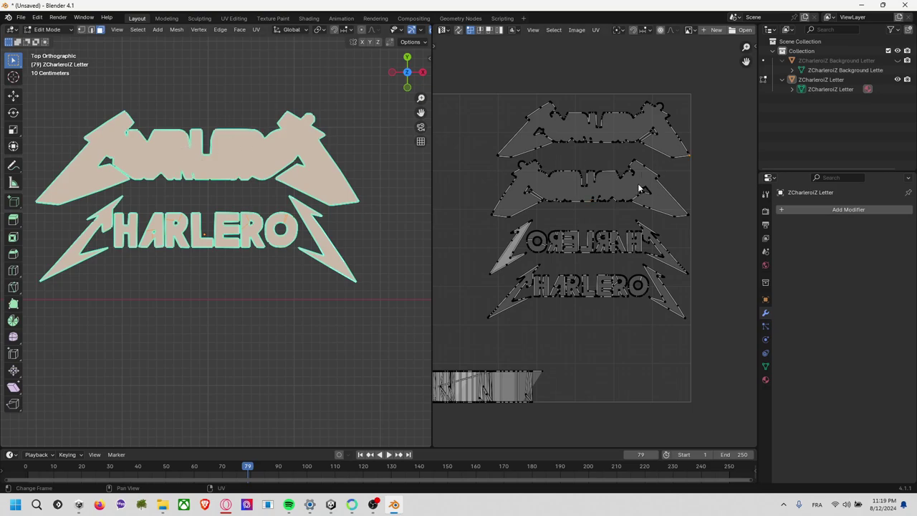
key(l)
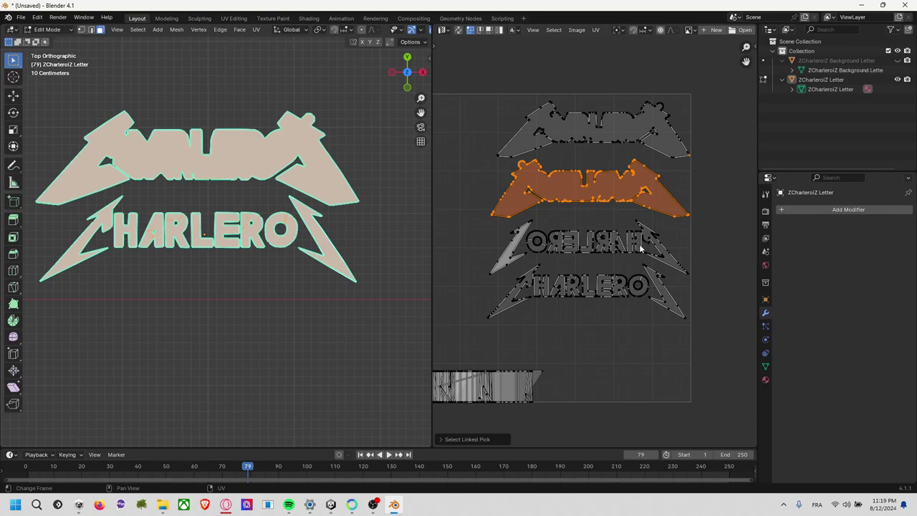
key(l)
key(l)
key(l)
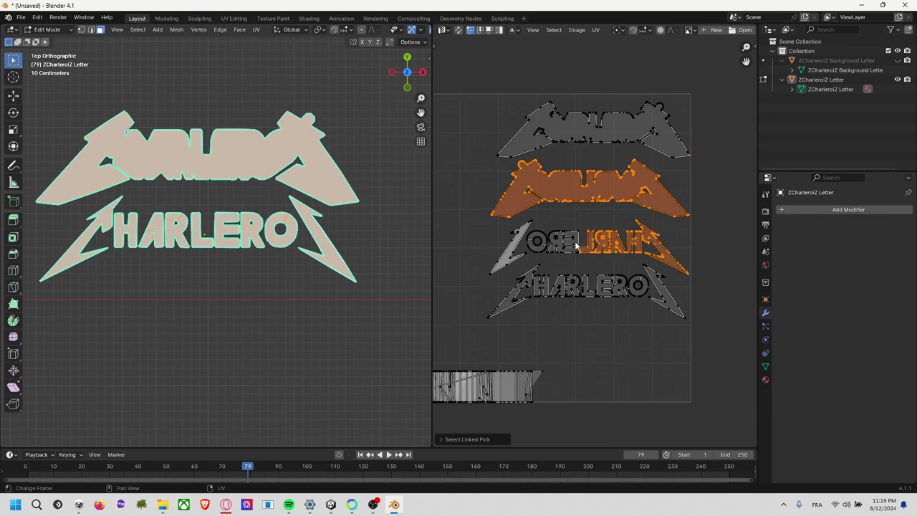
key(l)
key(l)
key(l)
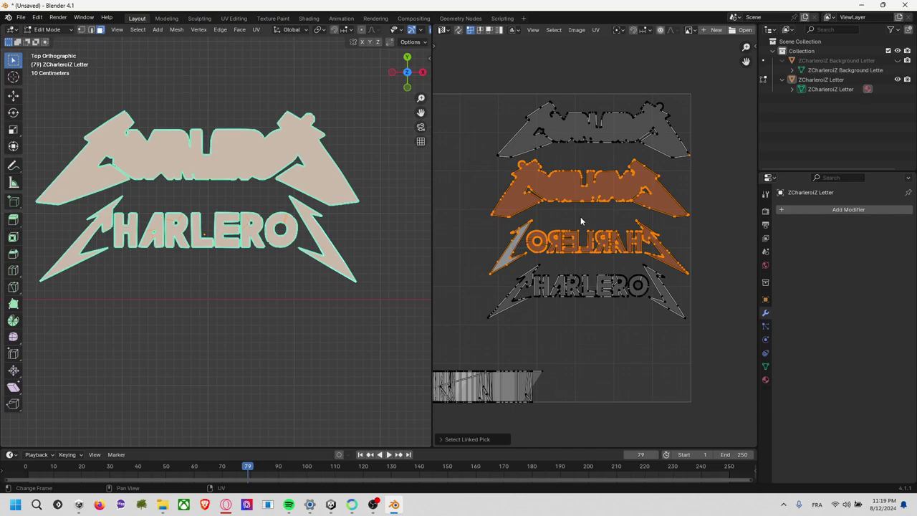
key(s)
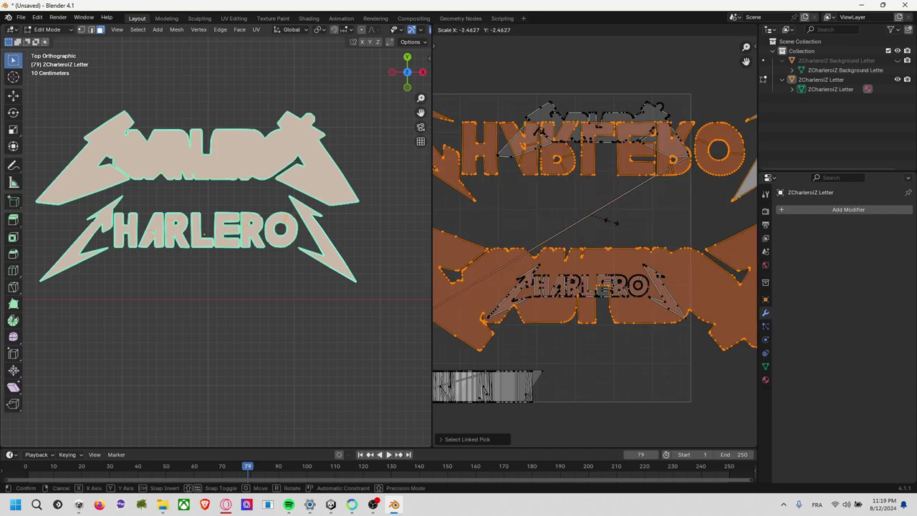
key(Escape)
middle_drag(610, 227, 619, 228)
key(s)
key(x)
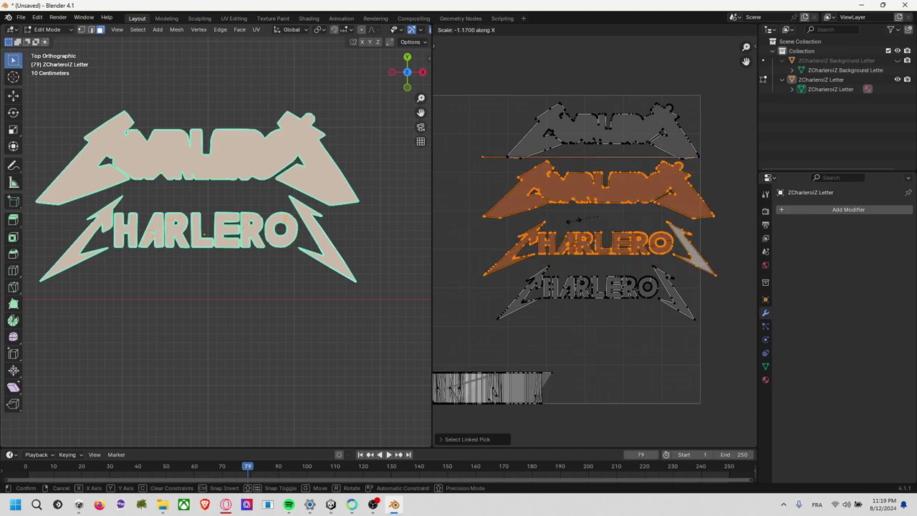
text(-1)
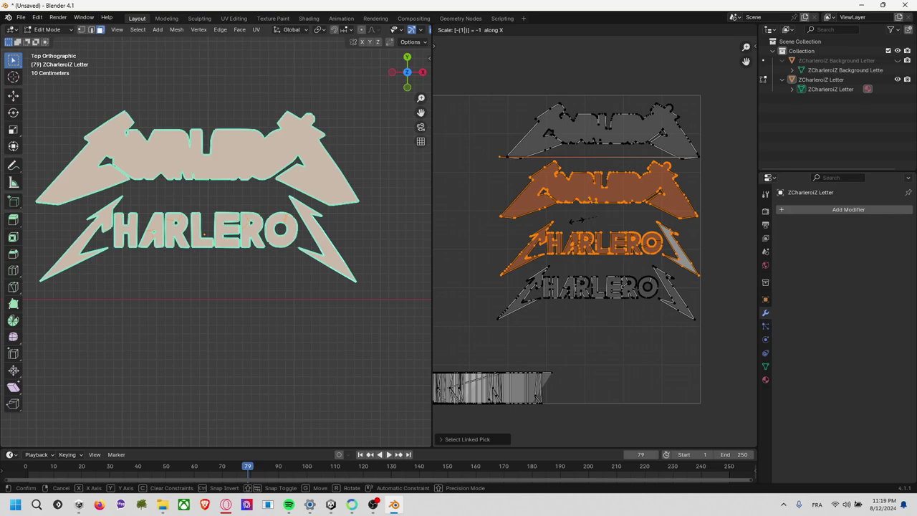
key(Return)
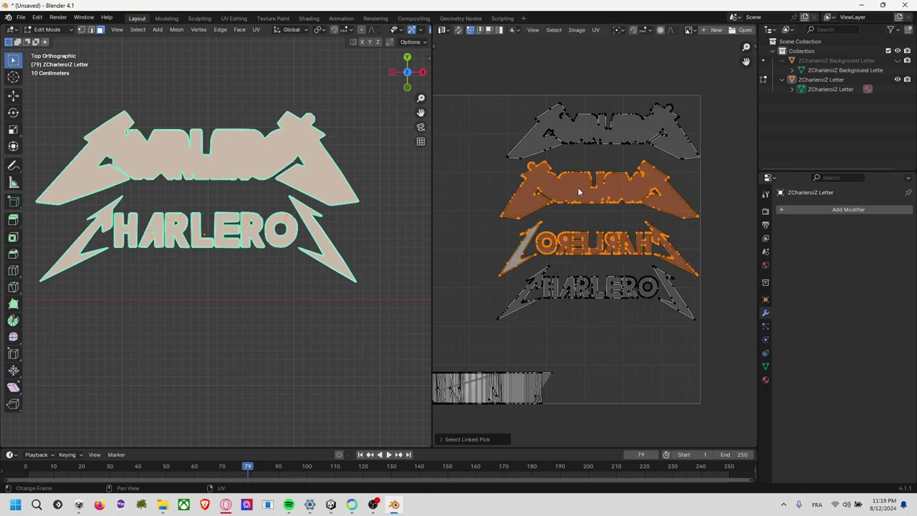
- Flip the linked background and lettering islands back with scale X -1 and shift them lower right
click(690, 222)
key(ctrl+l)
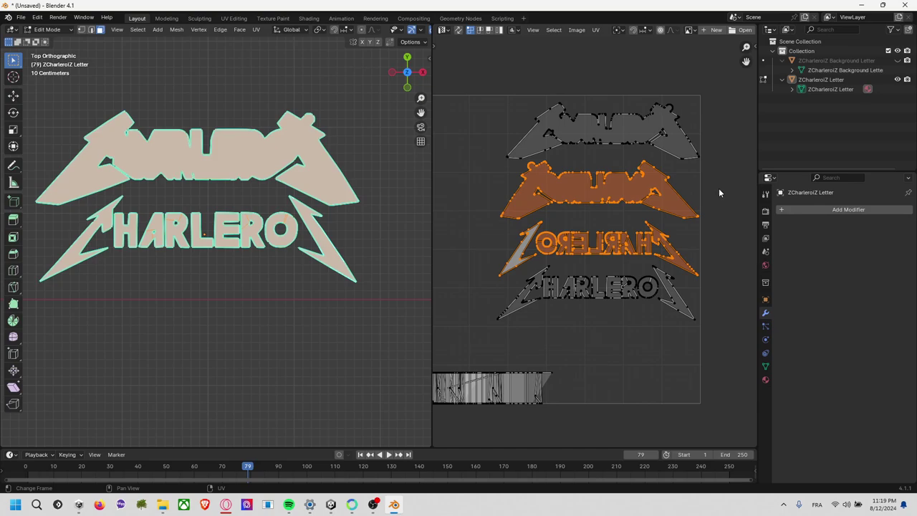
key(s)
text(x)
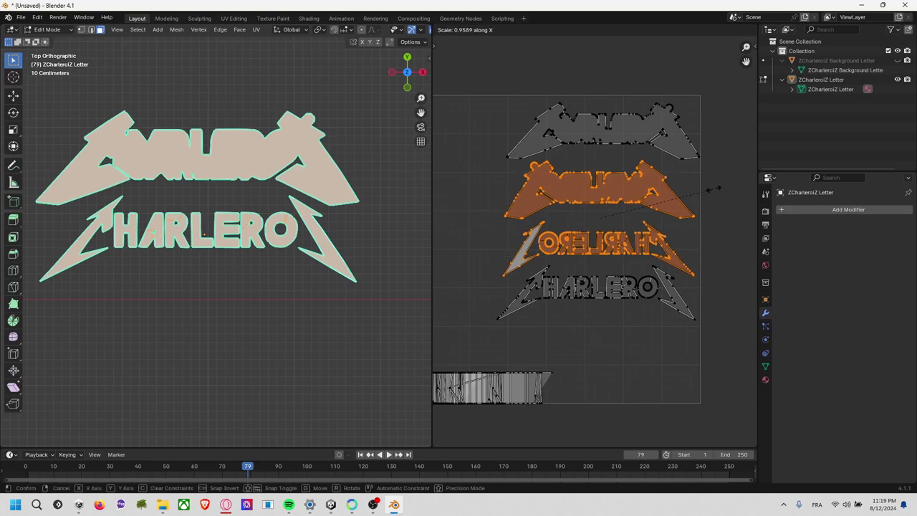
text(-1)
key(Return)
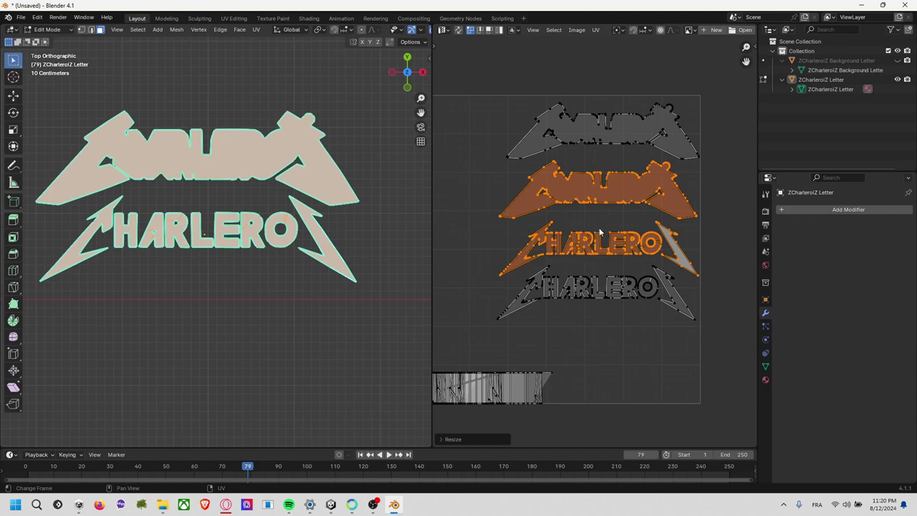
key(g)
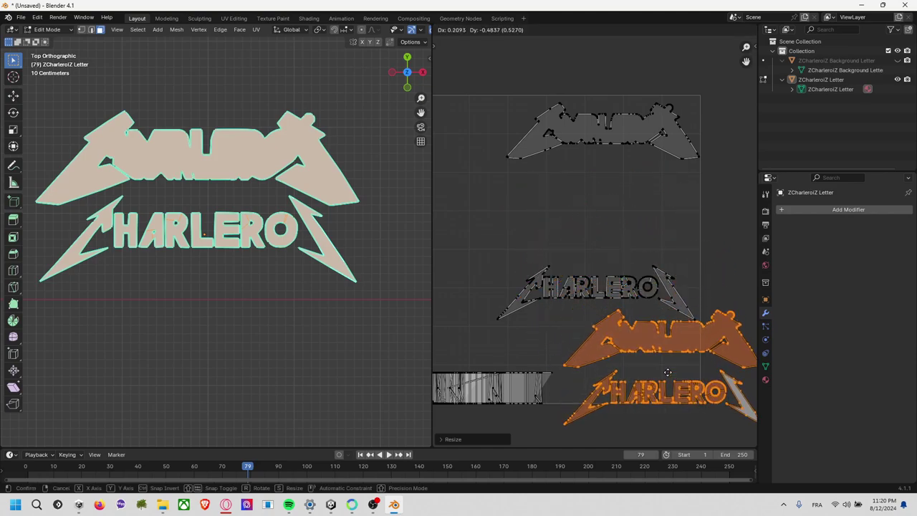
click(669, 369)
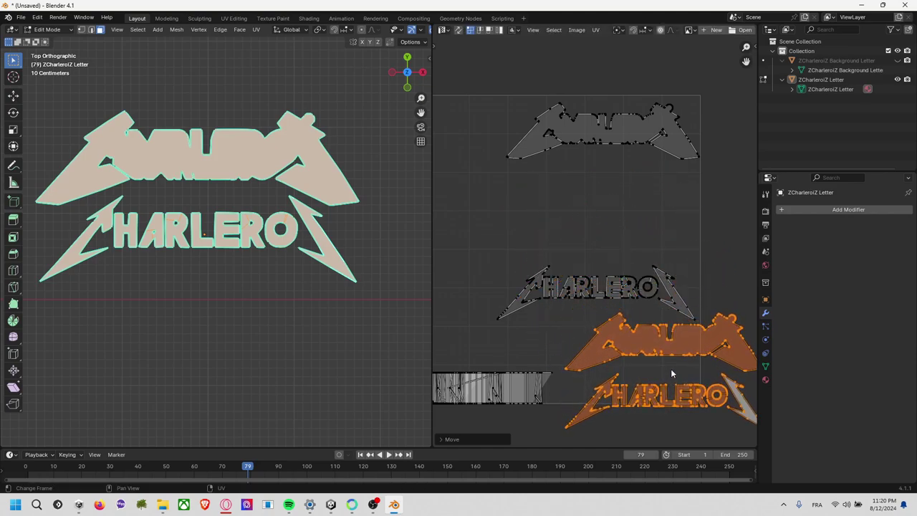
click(712, 264)
- Move the lower CHARLERO lettering island up under the top background island
key(l)
key(l)
key(l)
key(l)
key(l)
key(l)
key(l)
key(l)
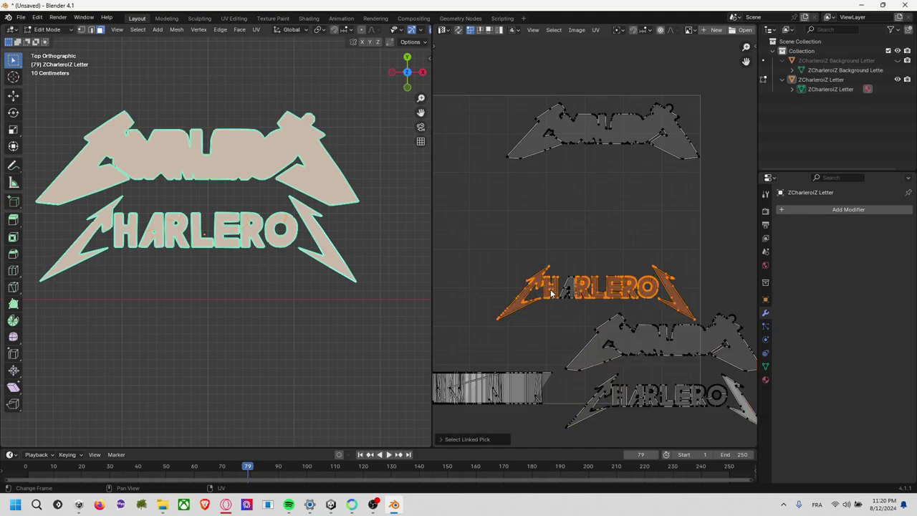
key(g)
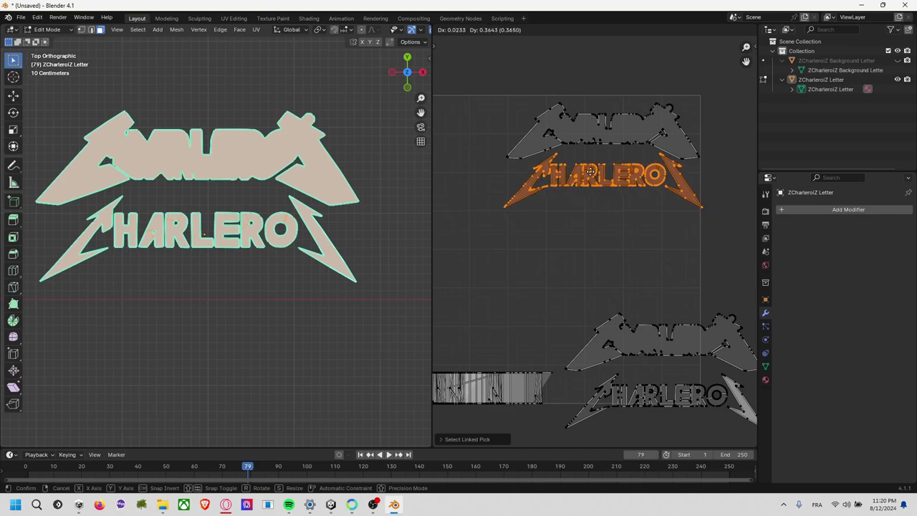
click(586, 169)
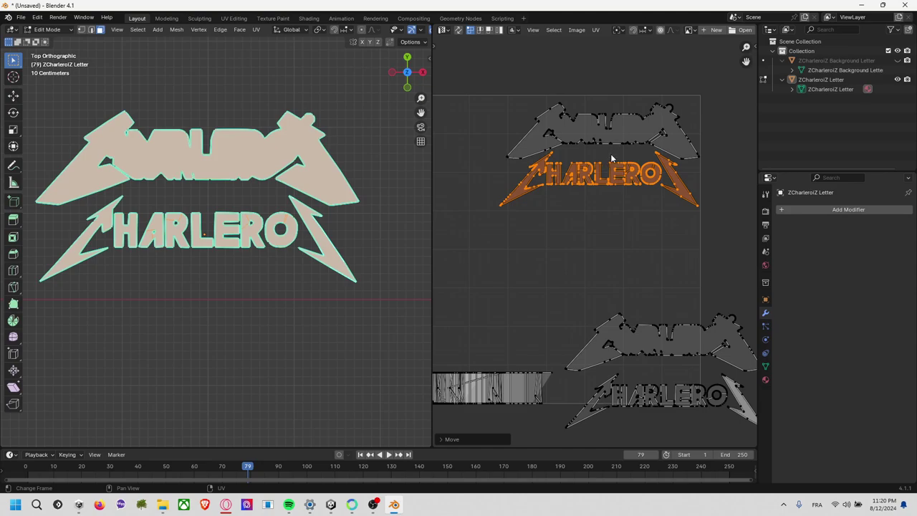
drag(622, 144, 637, 159)
right_click(636, 159)
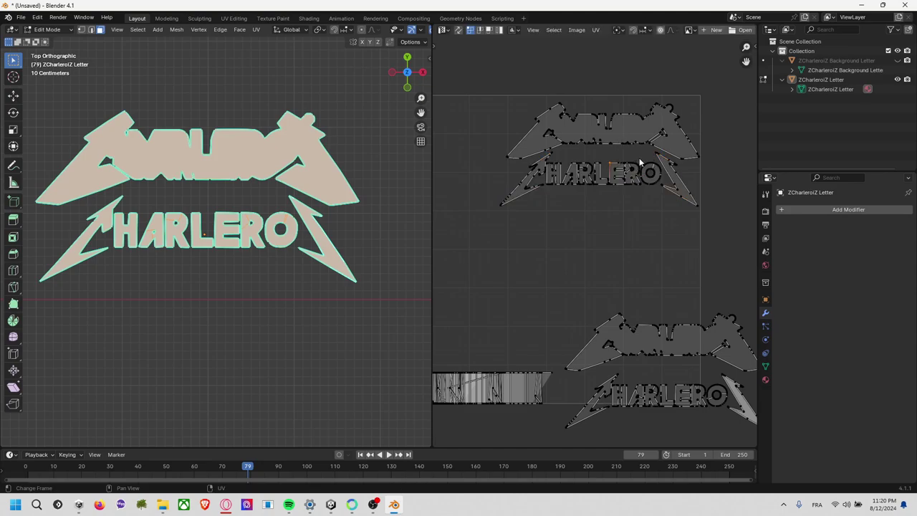
key(l)
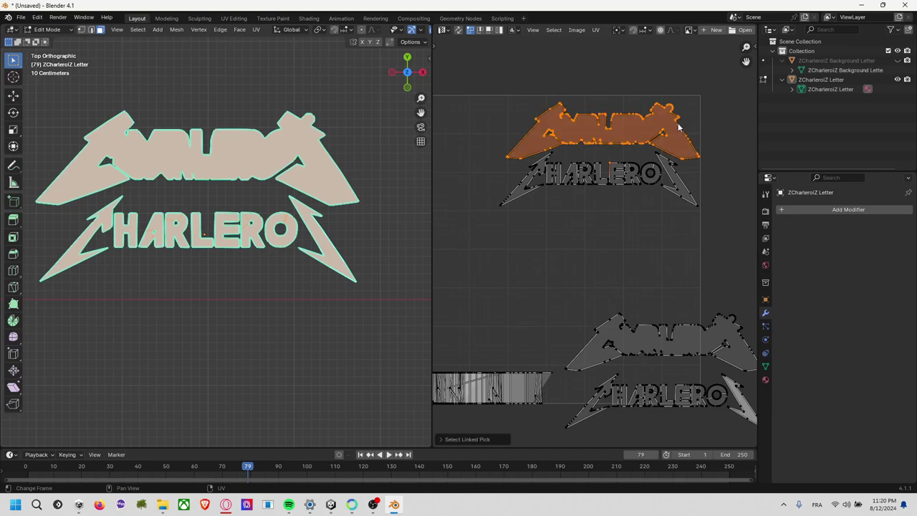
key(g)
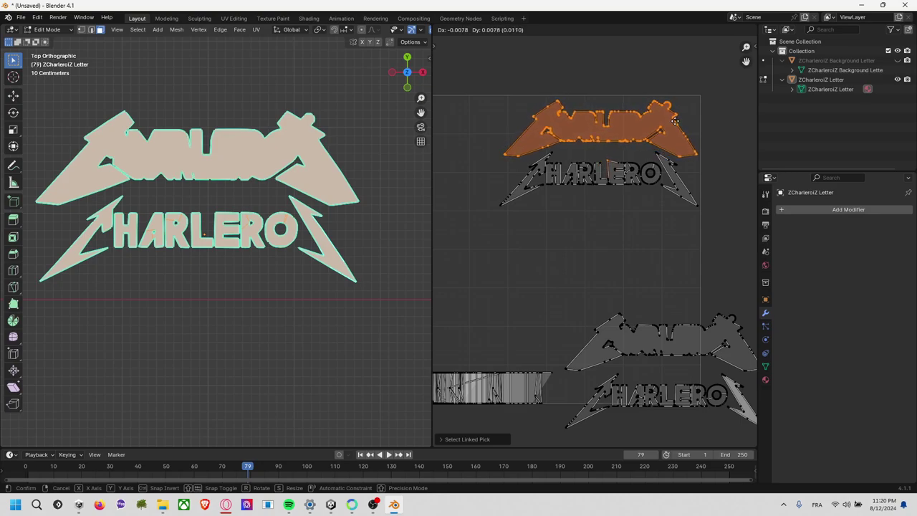
click(677, 143)
click(647, 224)
key(ctrl+z)
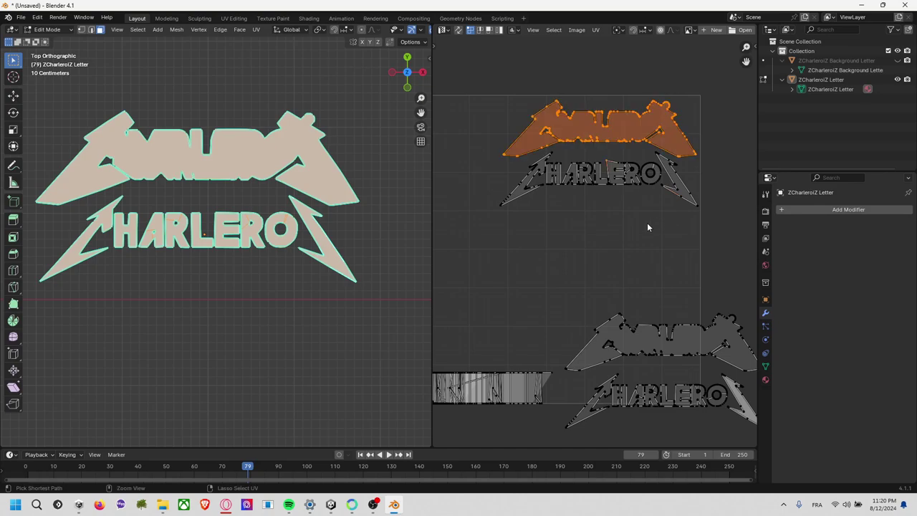
key(ctrl+z)
key(ctrl+z)
- Reposition the upper background island, then raise the lower background island just below the first letters
key(l)
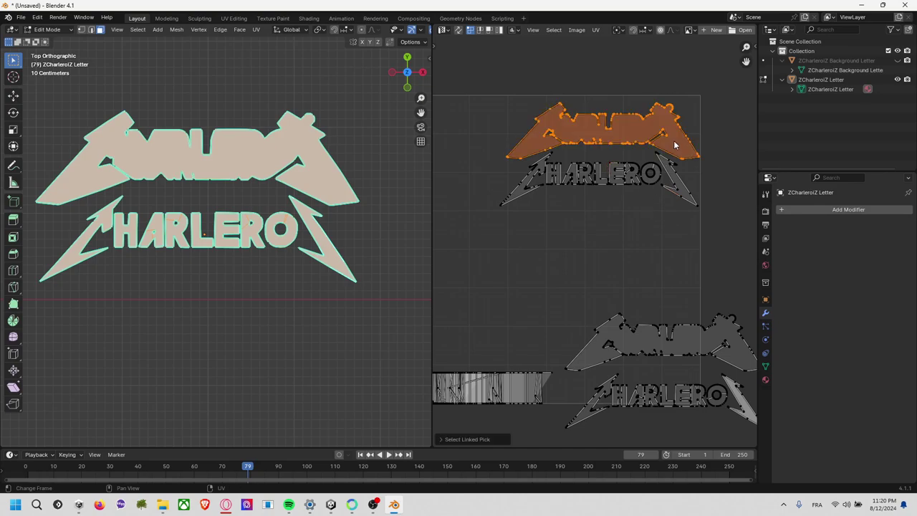
key(g)
click(672, 140)
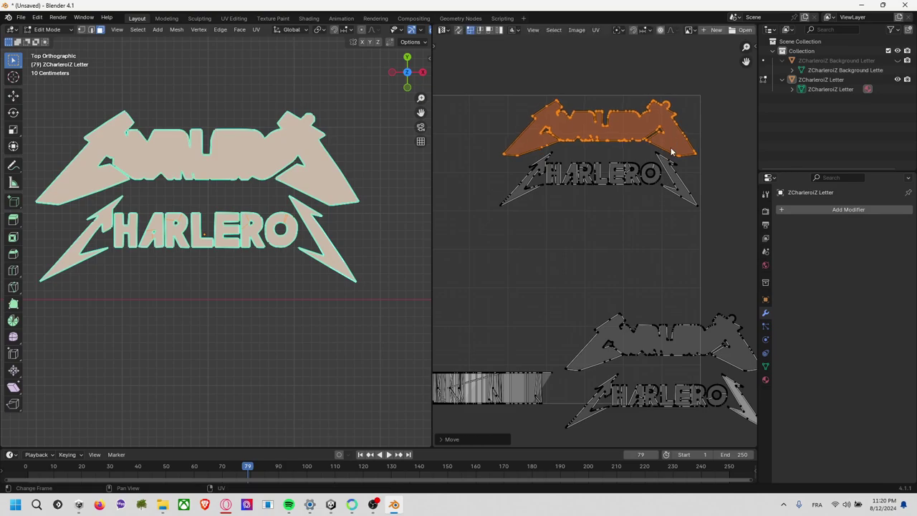
click(688, 357)
key(l)
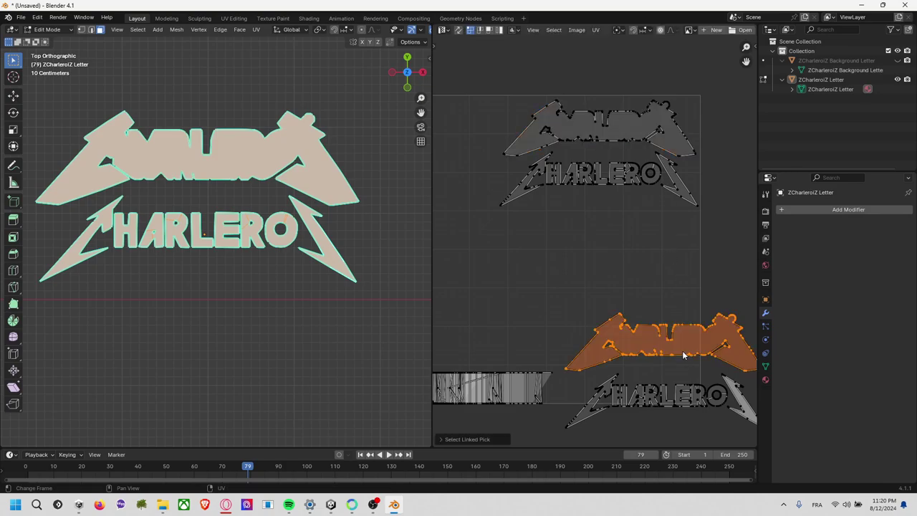
key(g)
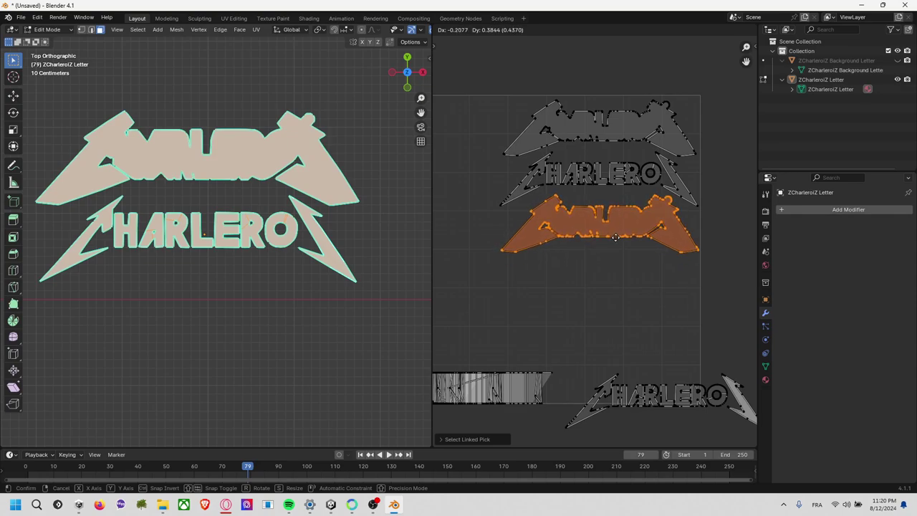
click(615, 236)
click(688, 333)
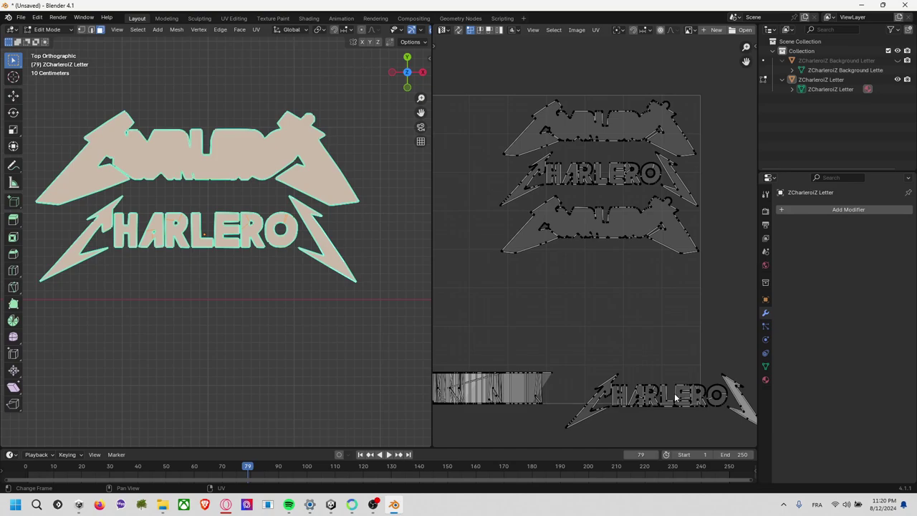
click(674, 397)
click(624, 444)
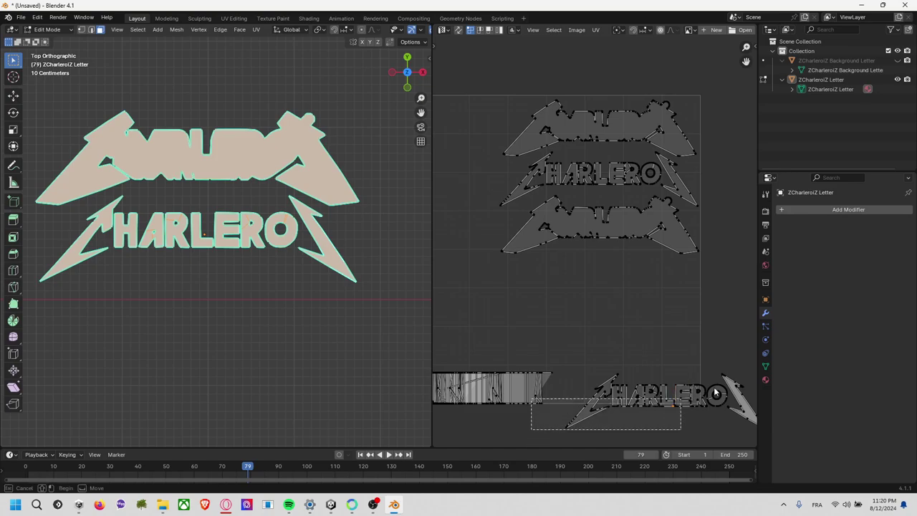
- Box-select the lower CHARLERO letter island and slide it vertically (Y-constrained) beneath the second background island
drag(532, 433, 705, 372)
click(698, 433)
middle_drag(699, 434, 651, 385)
drag(737, 419, 522, 311)
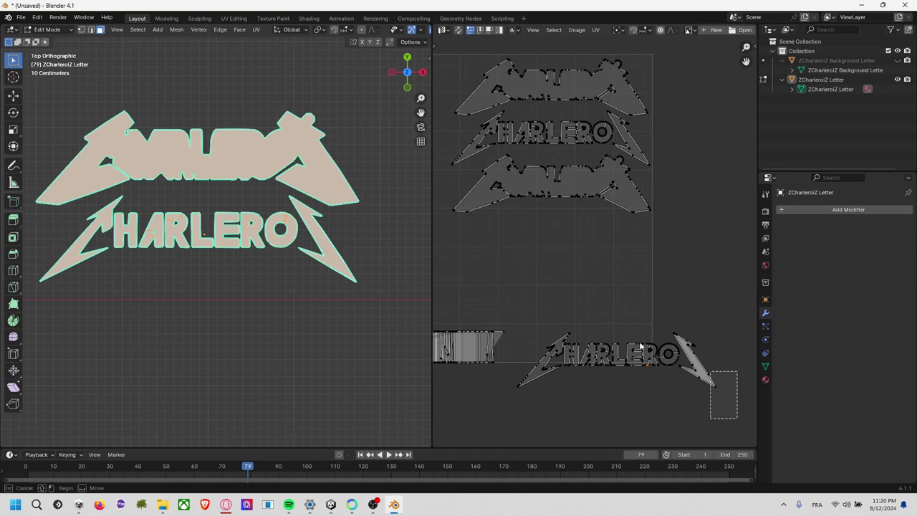
key(g)
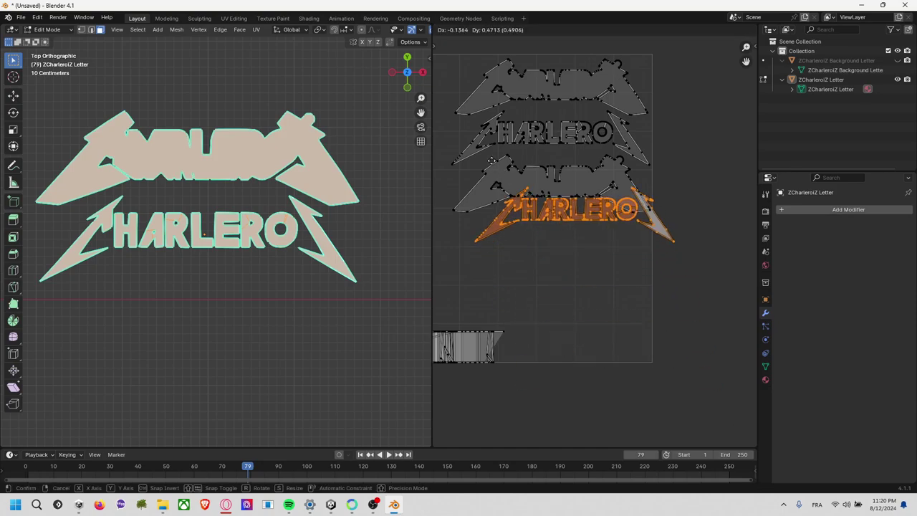
click(478, 98)
key(Up)
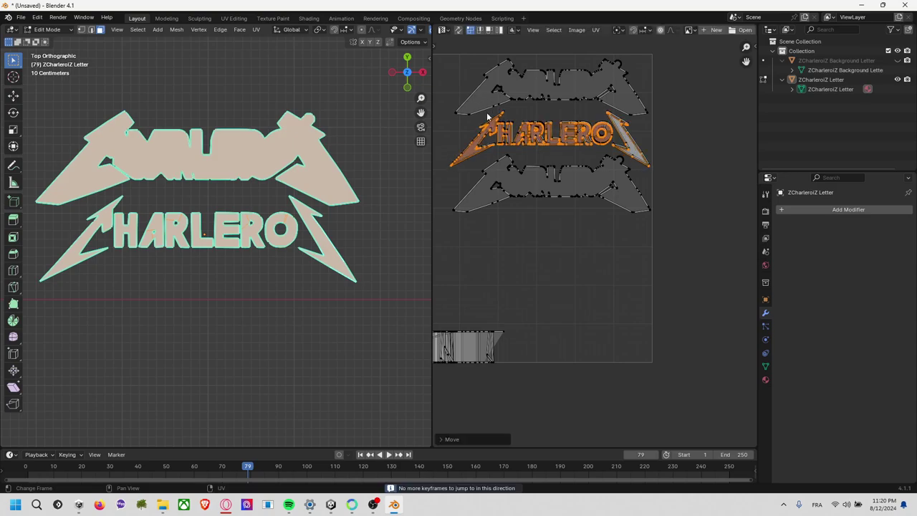
key(g)
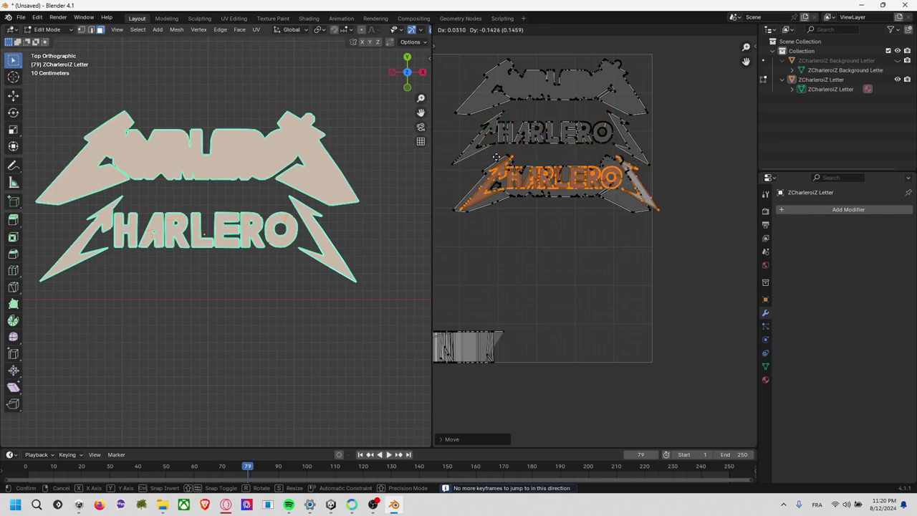
key(y)
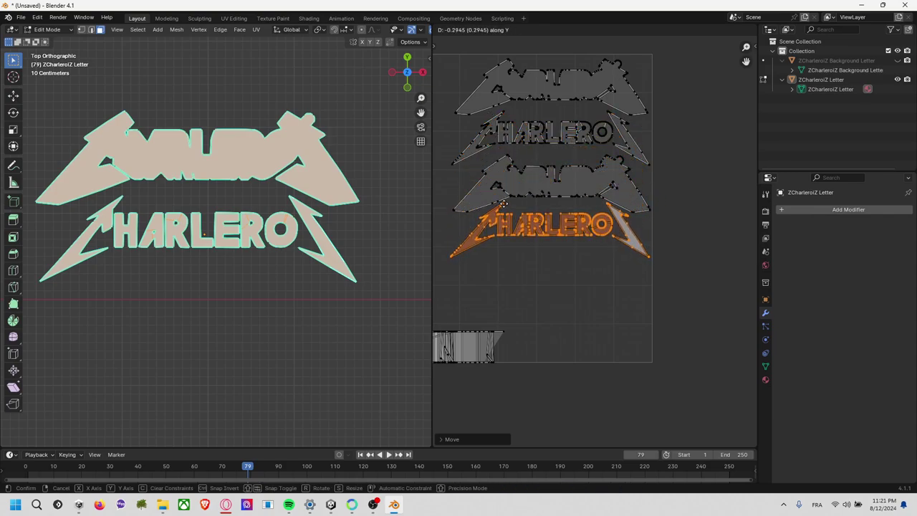
click(503, 204)
middle_drag(540, 291, 673, 291)
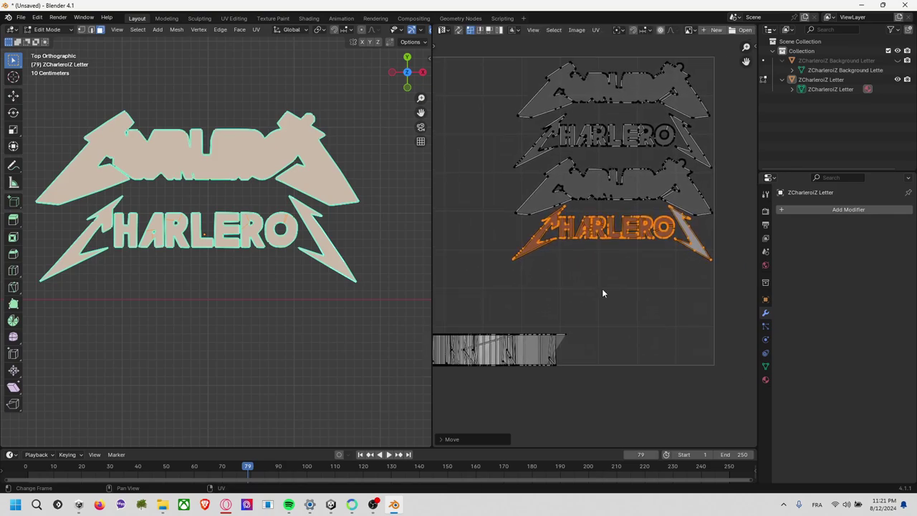
- Select the long strip island, shift it right and narrow it slightly
scroll(671, 289, down, 4)
scroll(648, 302, down, 1)
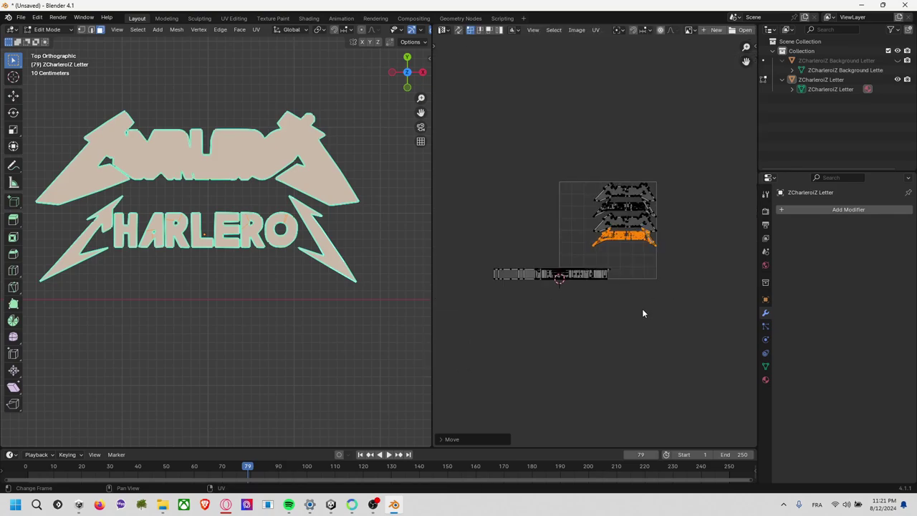
drag(617, 297, 465, 264)
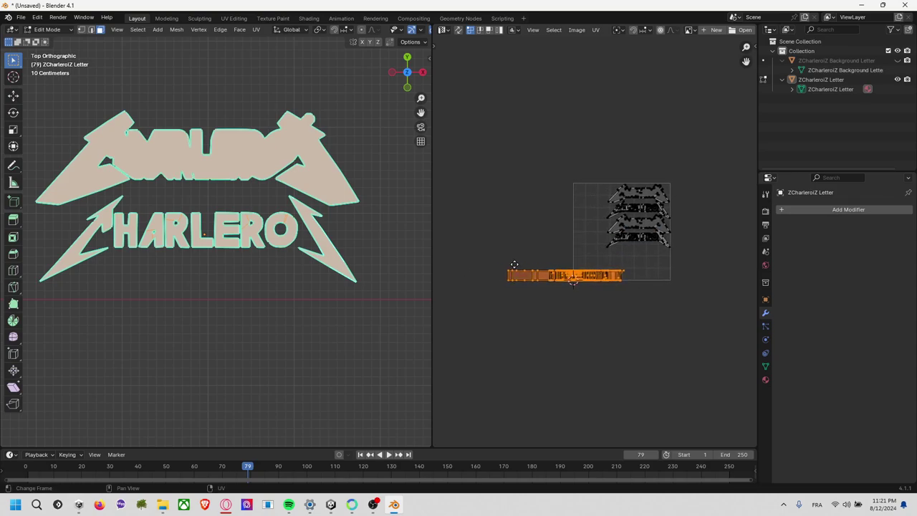
key(g)
click(586, 260)
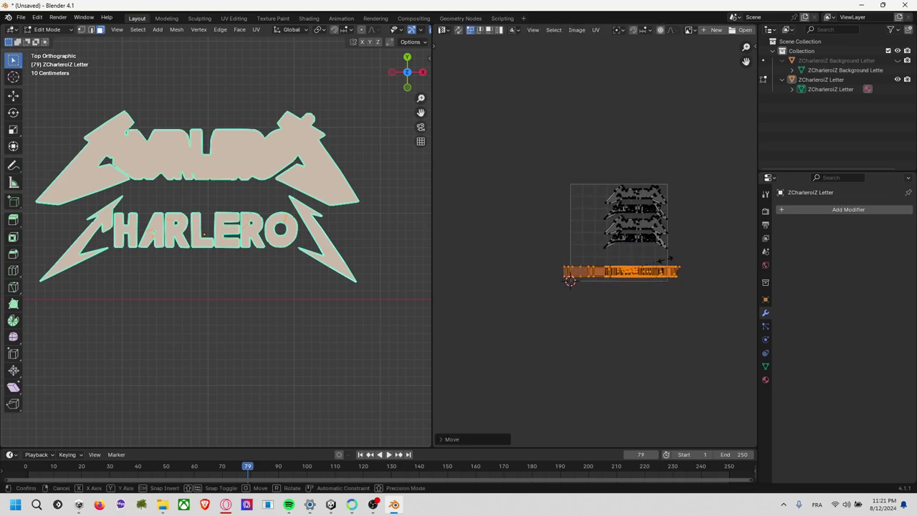
key(s)
click(637, 278)
- Place the long strip beneath the stacked islands and widen it across the grid bottom
scroll(634, 278, up, 4)
middle_drag(635, 281, 594, 262)
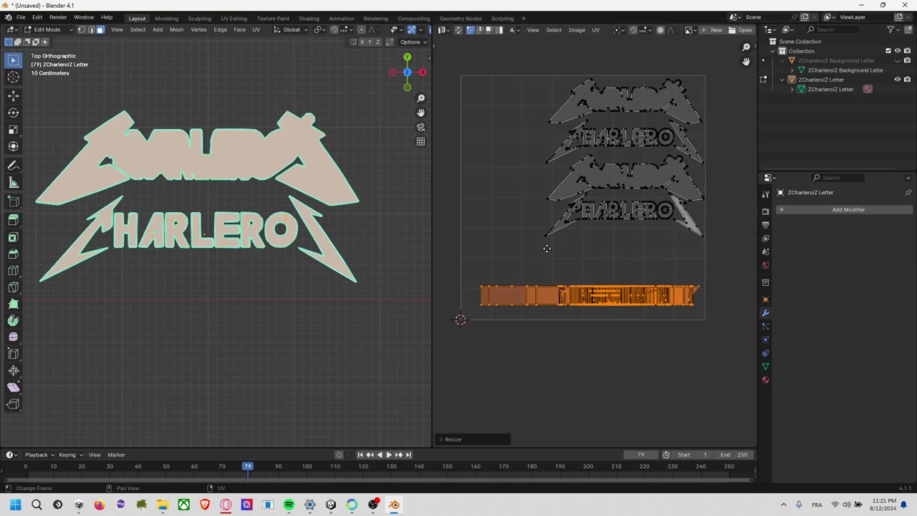
key(g)
click(548, 258)
key(s)
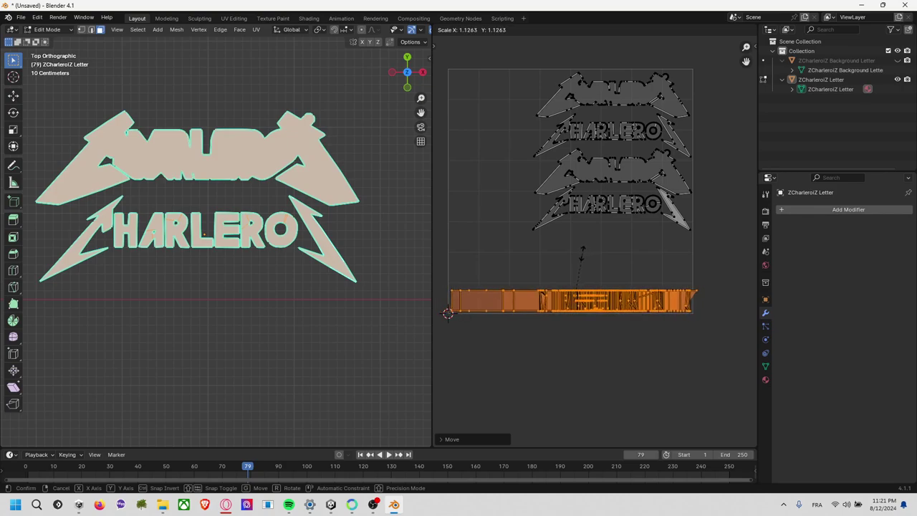
click(582, 252)
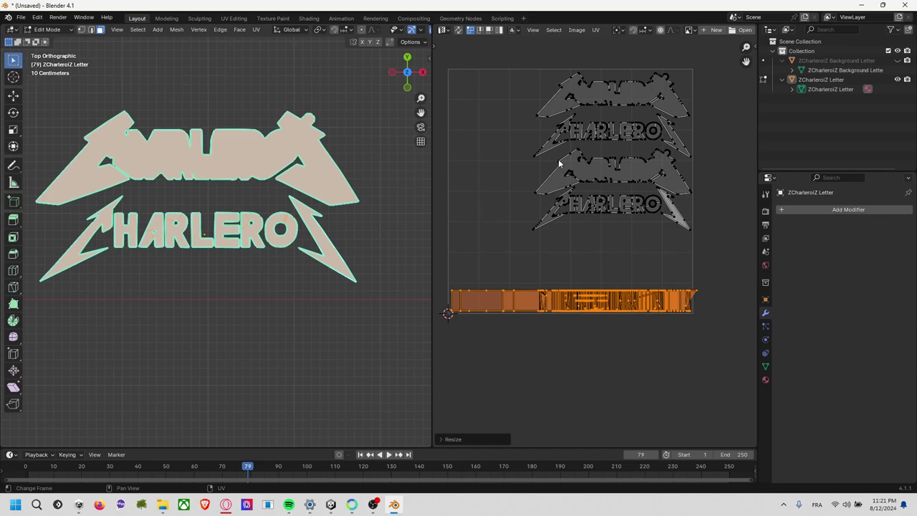
click(556, 224)
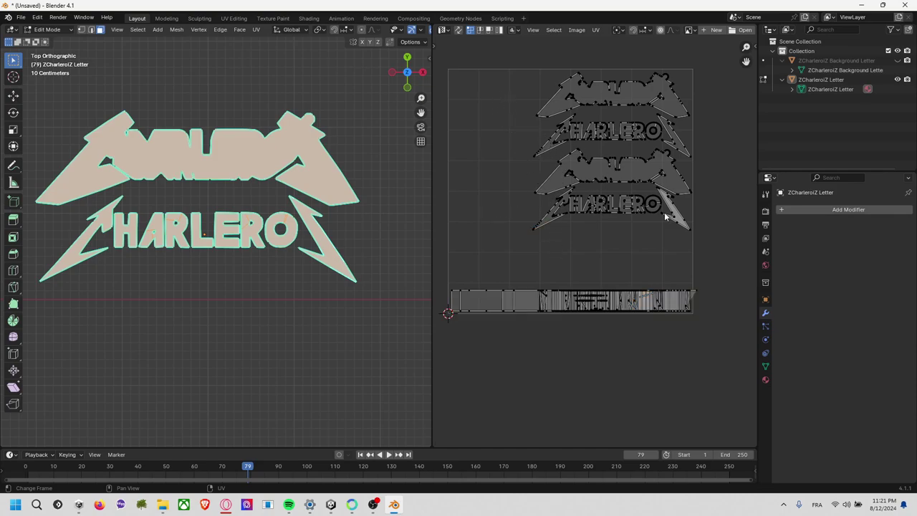
- Move and enlarge the whole UV layout, then shrink the long strip island
drag(708, 260, 508, 61)
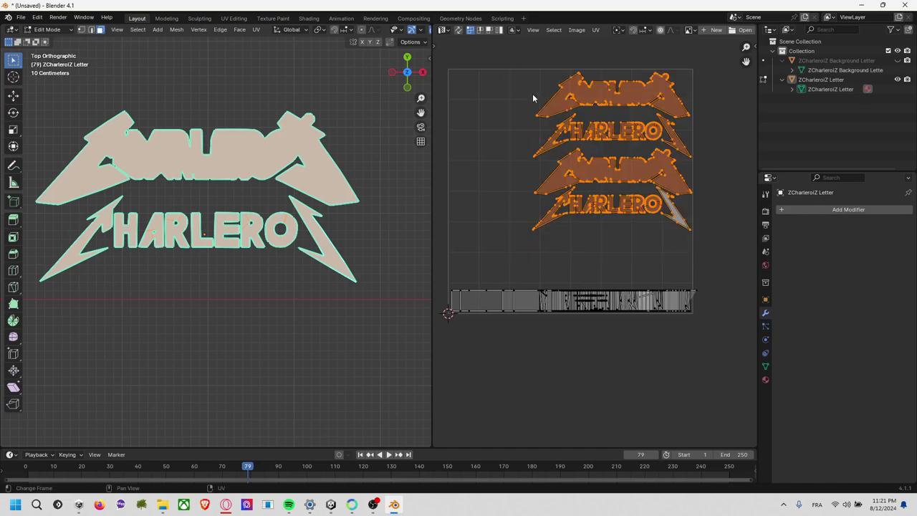
key(g)
click(489, 128)
key(s)
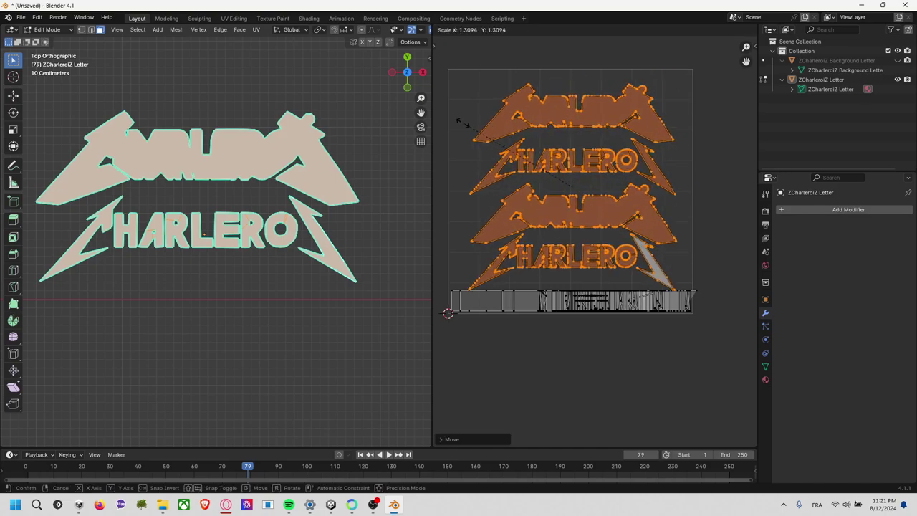
click(466, 112)
key(g)
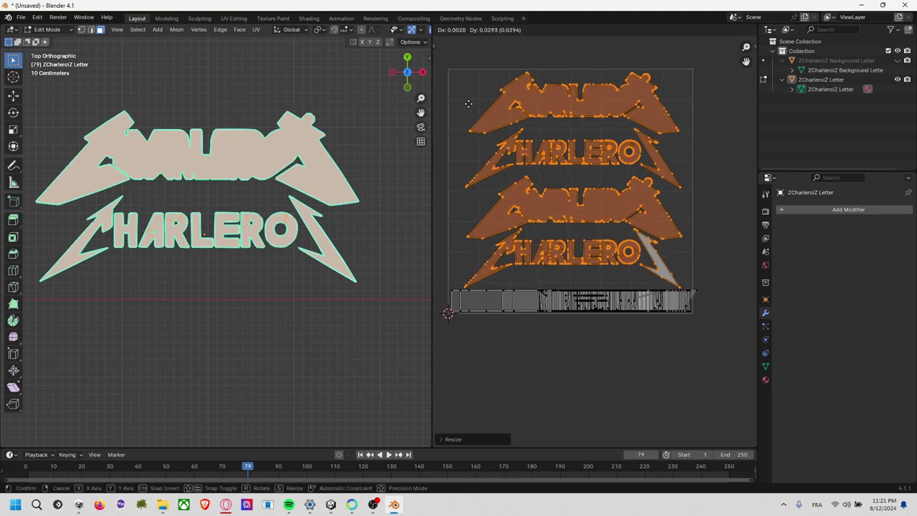
click(468, 104)
key(s)
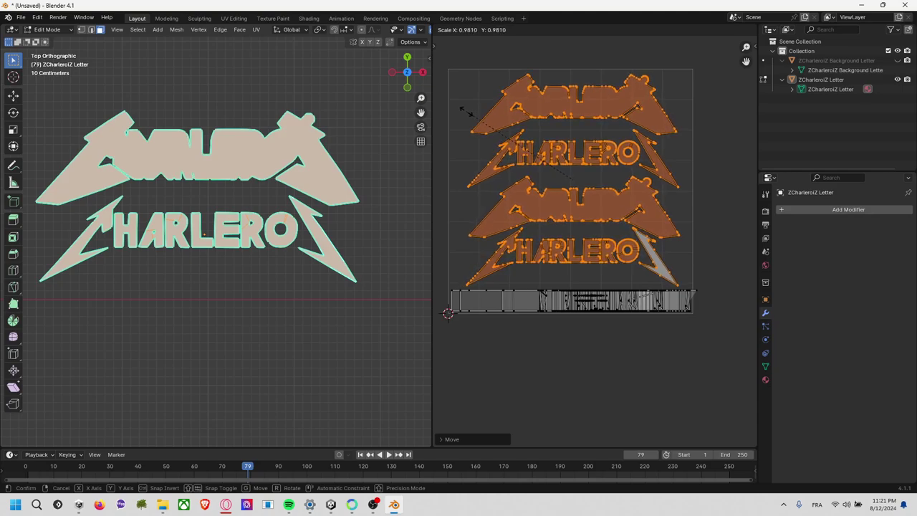
click(466, 116)
click(697, 339)
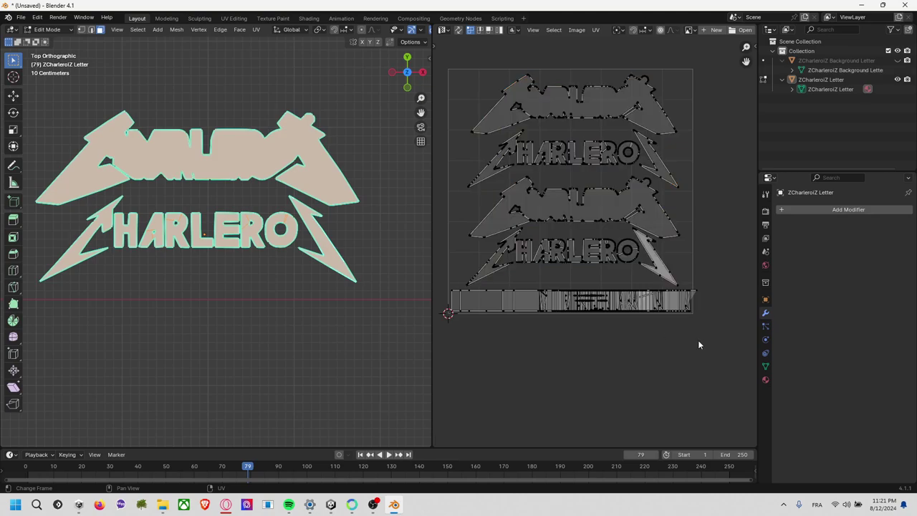
drag(706, 333, 441, 292)
key(s)
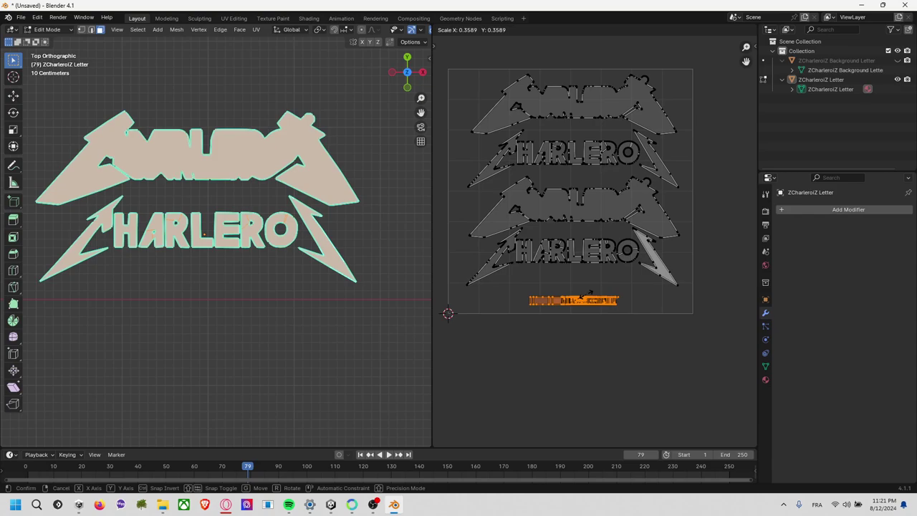
click(587, 296)
- Select all UV islands and fine-tune their scale and position to fill the UV square
key(a)
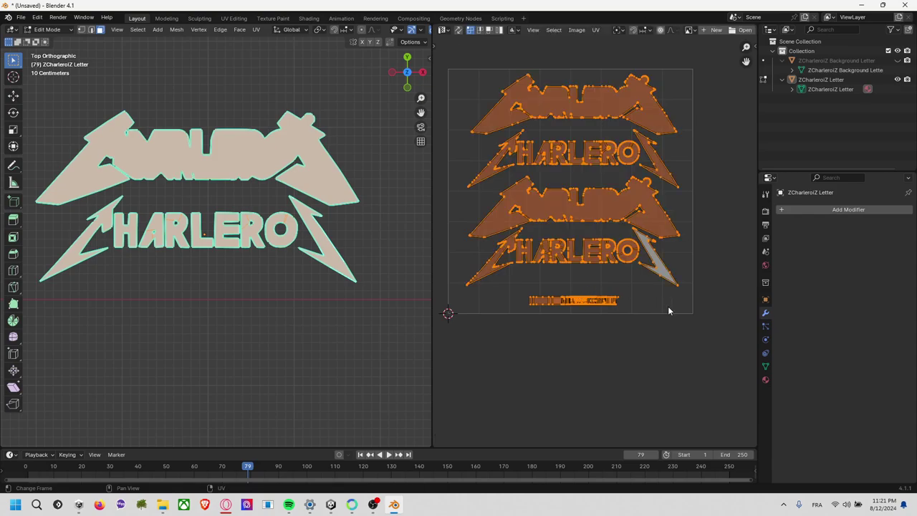
key(s)
click(695, 300)
key(g)
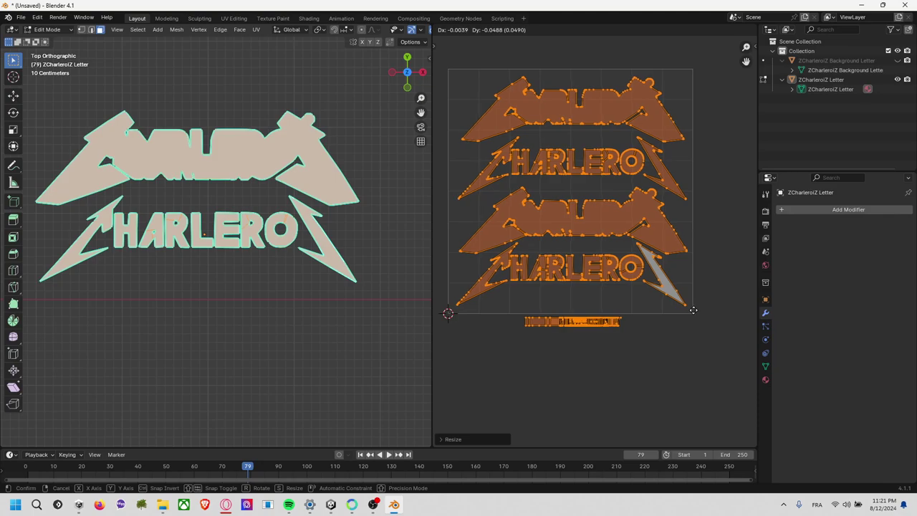
click(692, 309)
key(s)
click(701, 313)
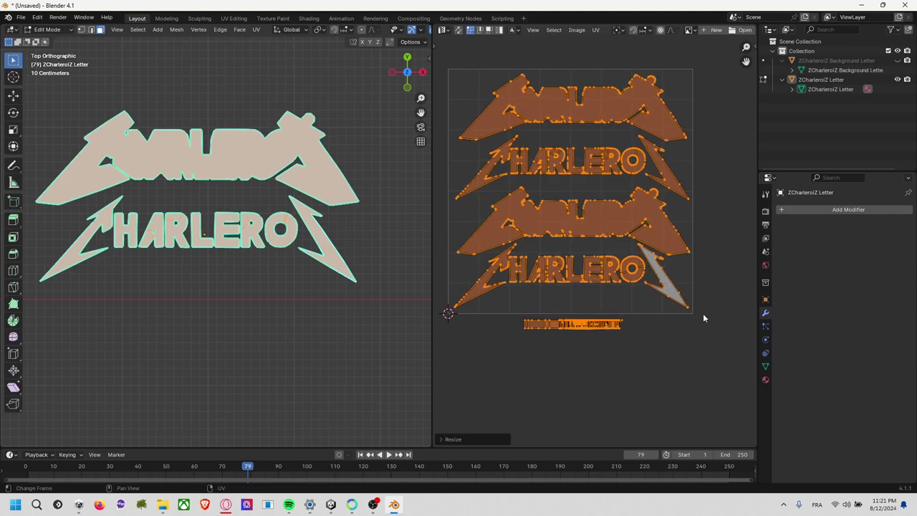
key(s)
click(708, 316)
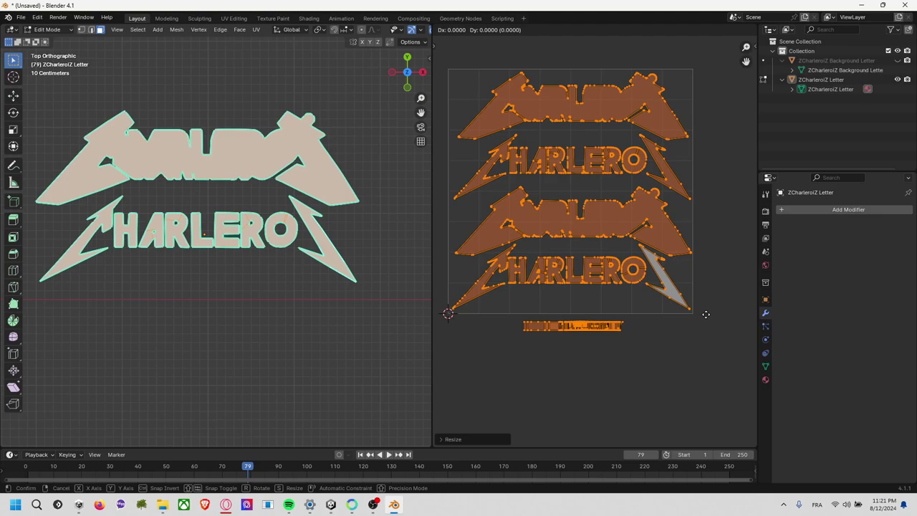
key(g)
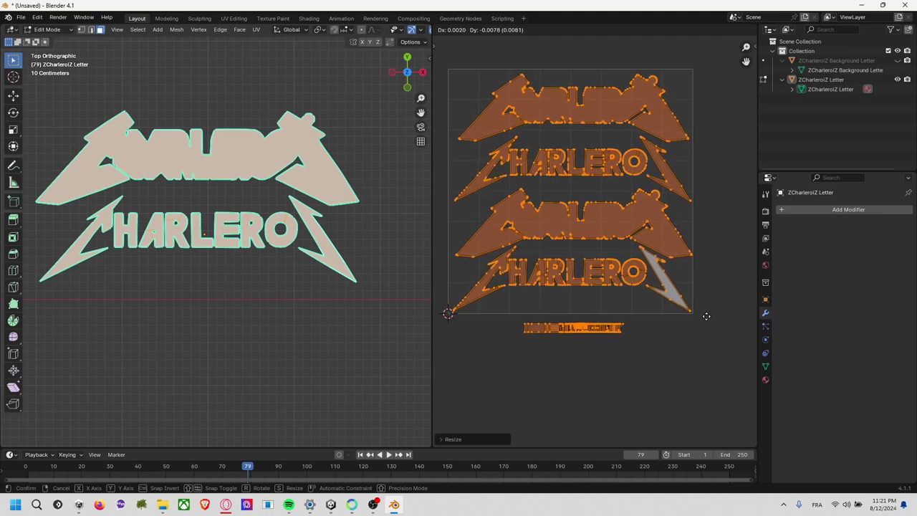
click(706, 316)
- Move and resize the thin strip up into the bottom of the UV square
click(666, 365)
drag(657, 368, 535, 308)
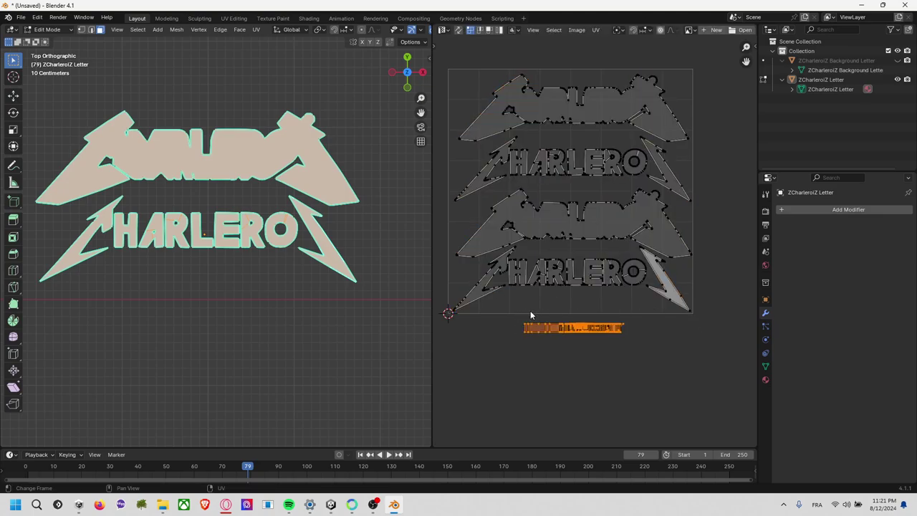
key(g)
click(528, 287)
key(s)
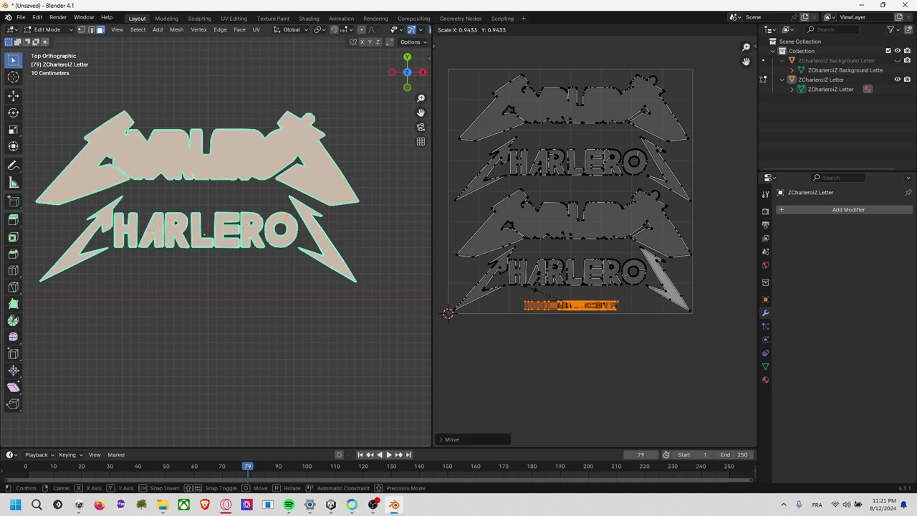
click(511, 286)
key(g)
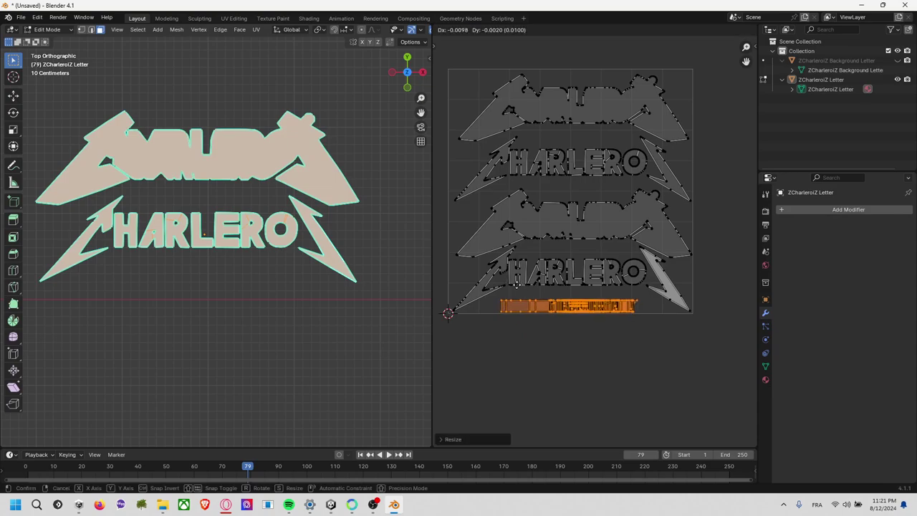
click(521, 286)
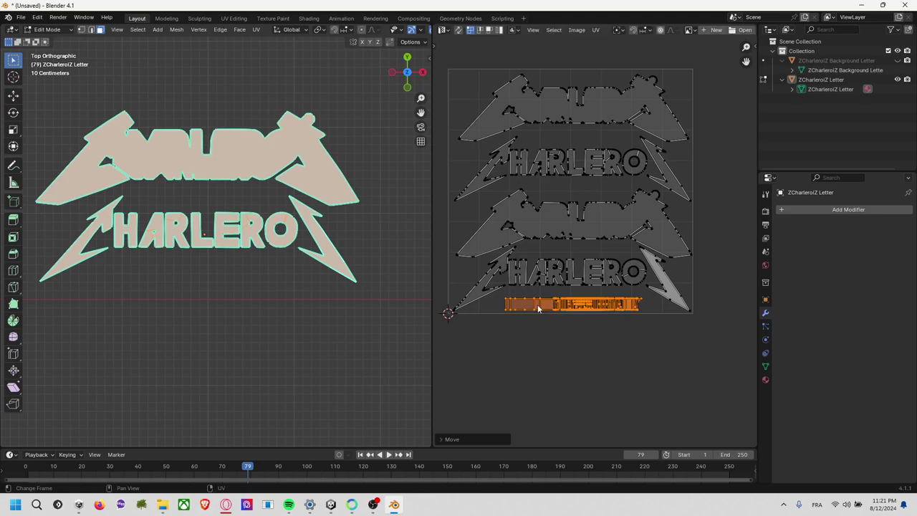
click(564, 314)
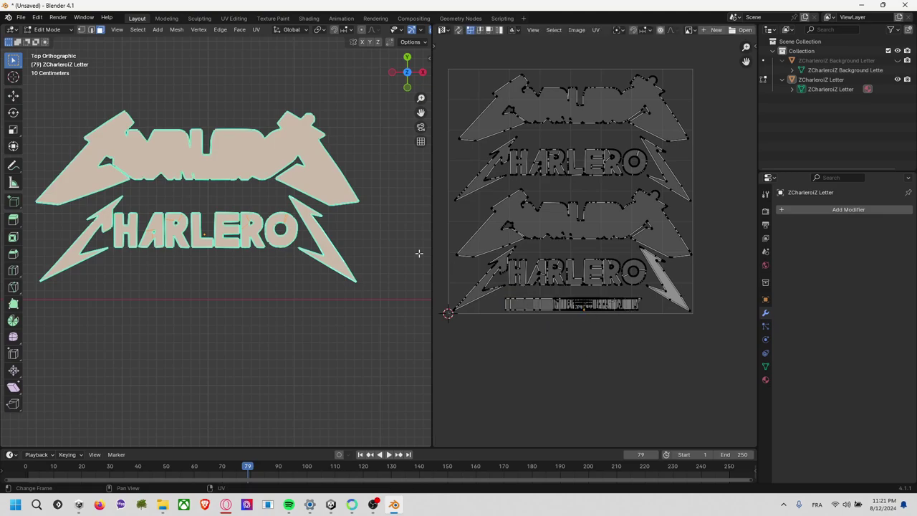
click(407, 87)
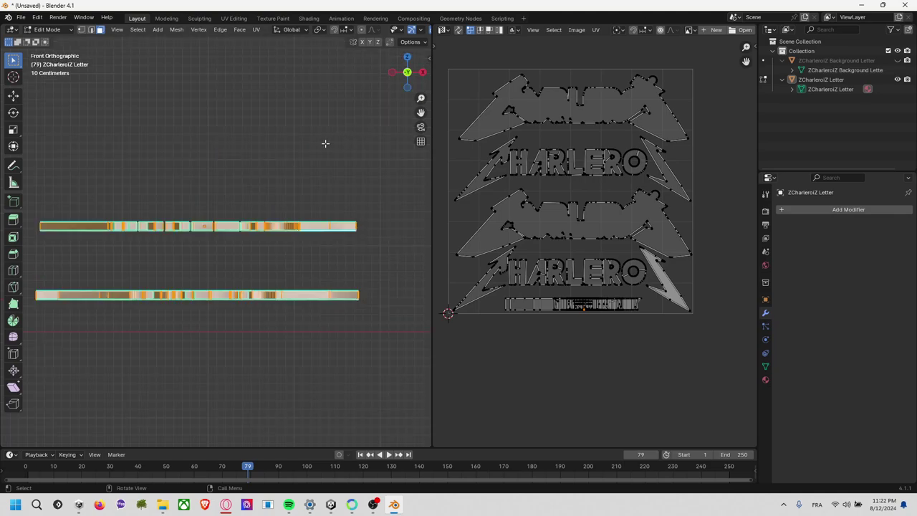
- Orbit the logo into perspective and select the top banner, right lightning bolt and O faces
click(241, 164)
middle_drag(241, 164, 230, 246)
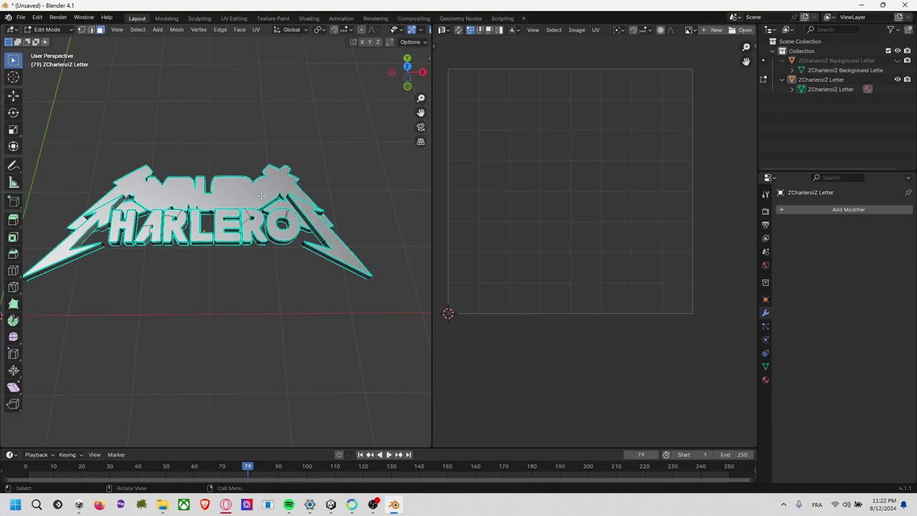
click(262, 195)
shift+click(330, 237)
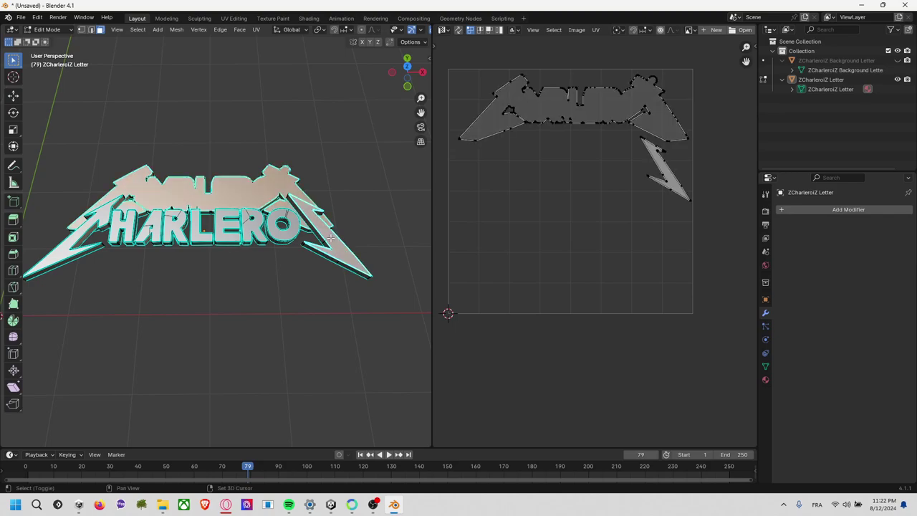
shift+click(291, 229)
scroll(290, 217, up, 3)
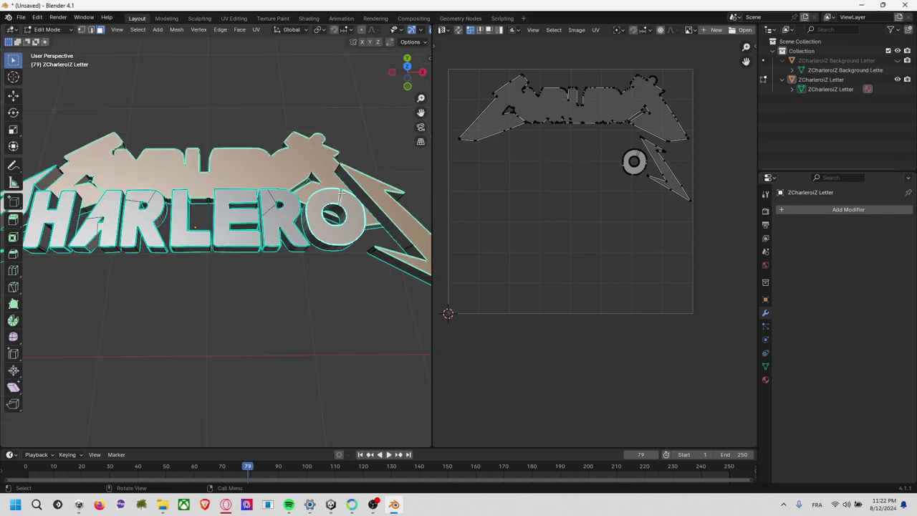
- Switch to top view, deselect all faces and set wireframe shading
click(405, 61)
click(251, 102)
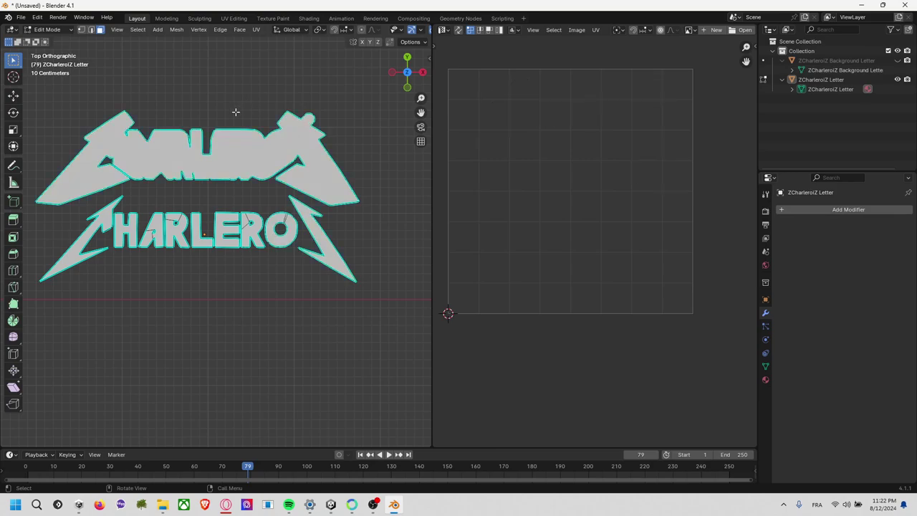
key(z)
click(166, 112)
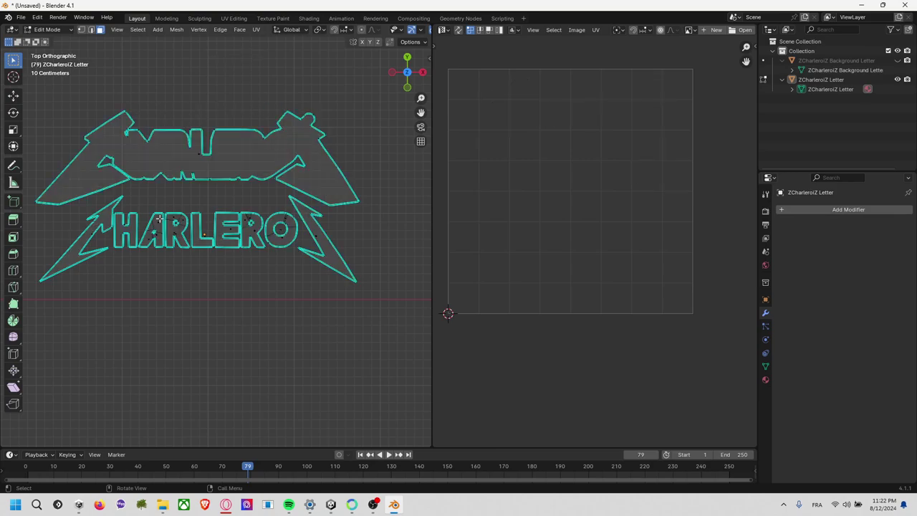
- Select the lightning bolt right of the O and the top banner face
click(319, 239)
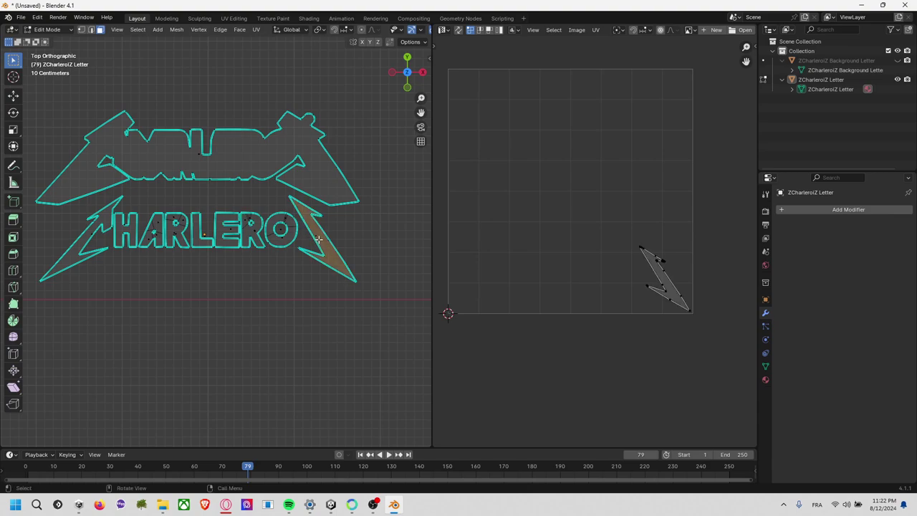
shift+click(319, 239)
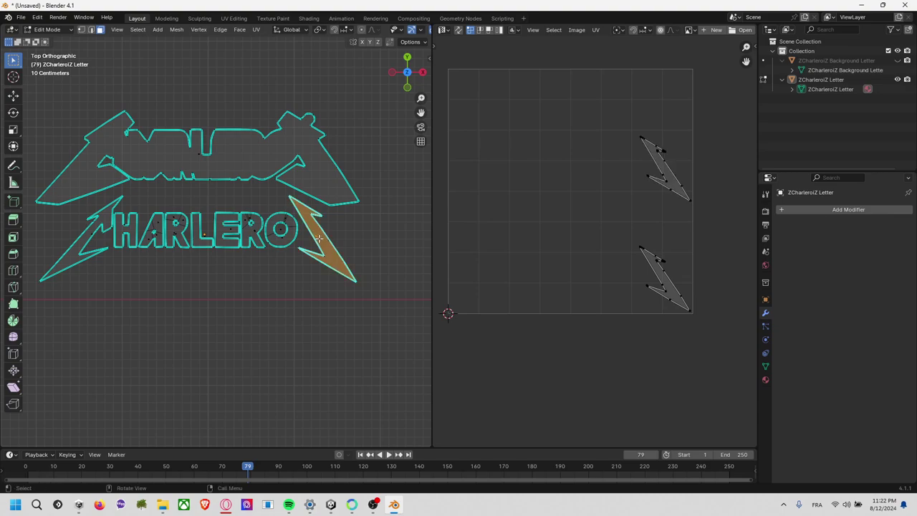
shift+click(197, 155)
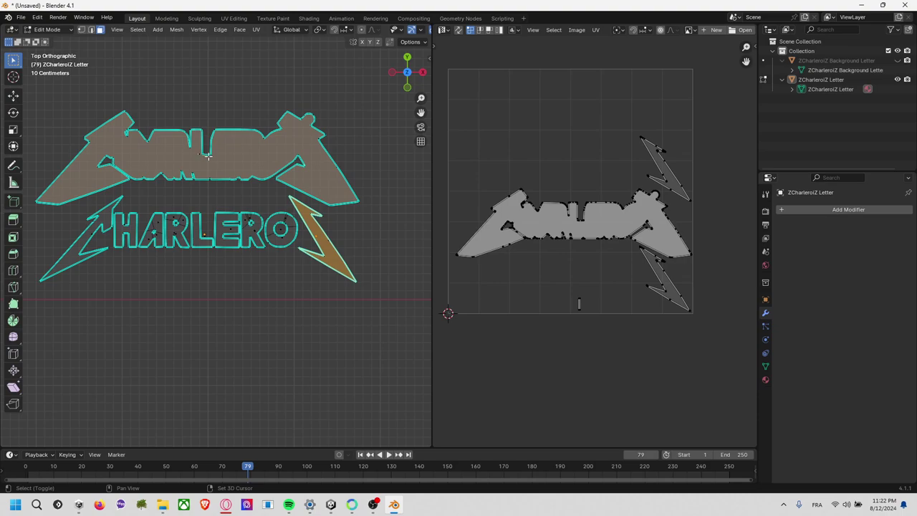
shift+click(201, 158)
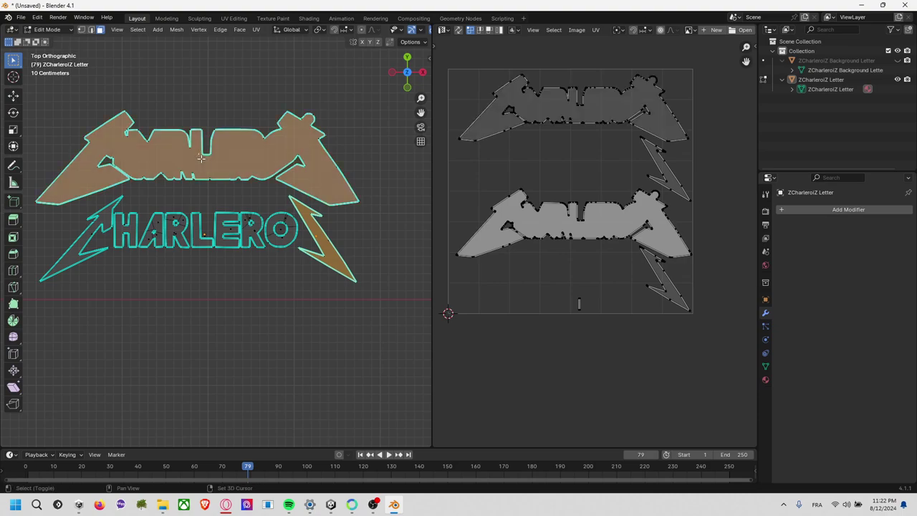
scroll(216, 225, up, 3)
scroll(216, 225, up, 1)
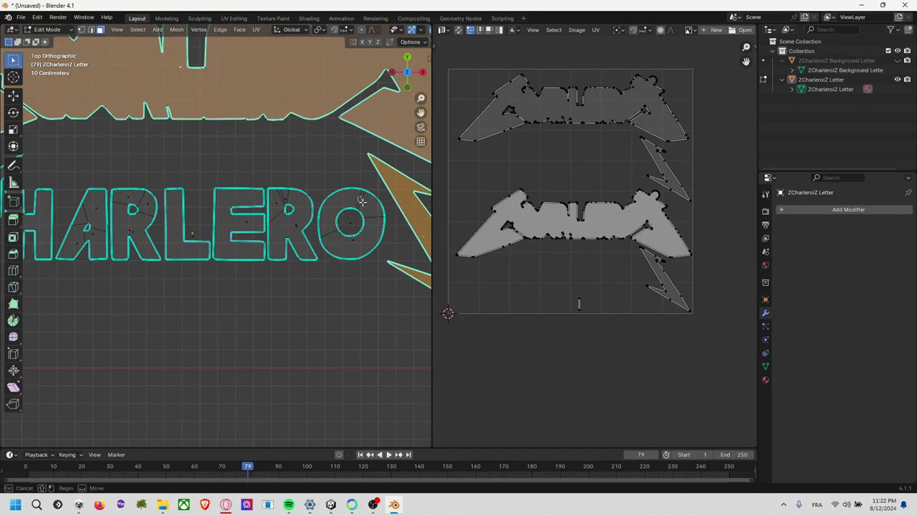
- Add the O, R and E letter faces to the selection
shift+click(362, 202)
shift+click(349, 242)
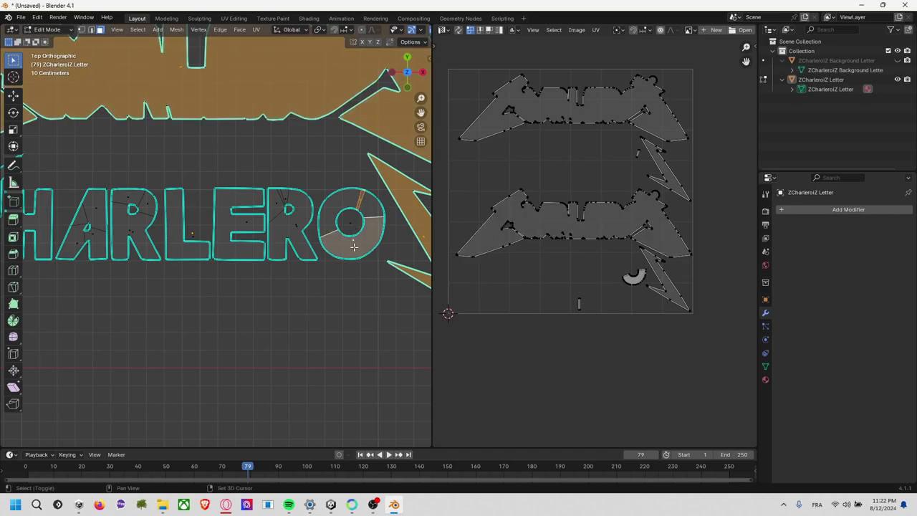
drag(370, 249, 342, 240)
shift+click(288, 209)
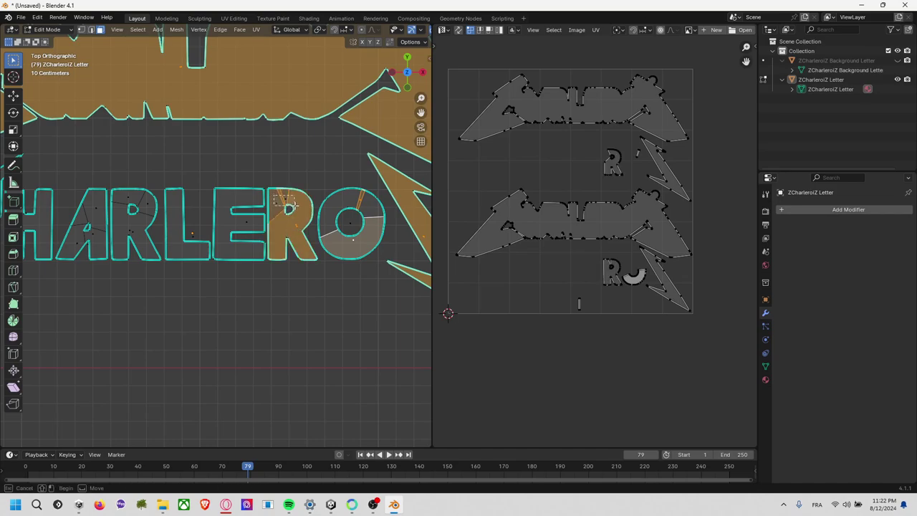
shift+click(295, 202)
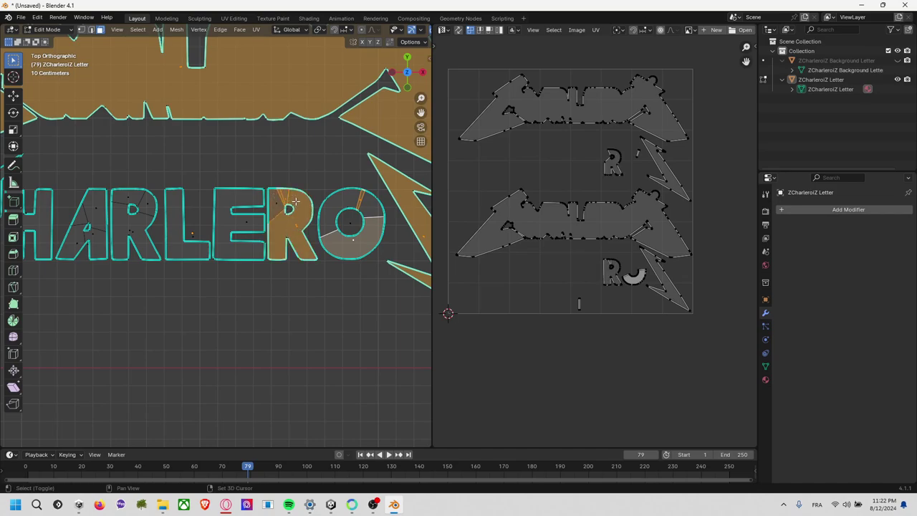
shift+click(243, 220)
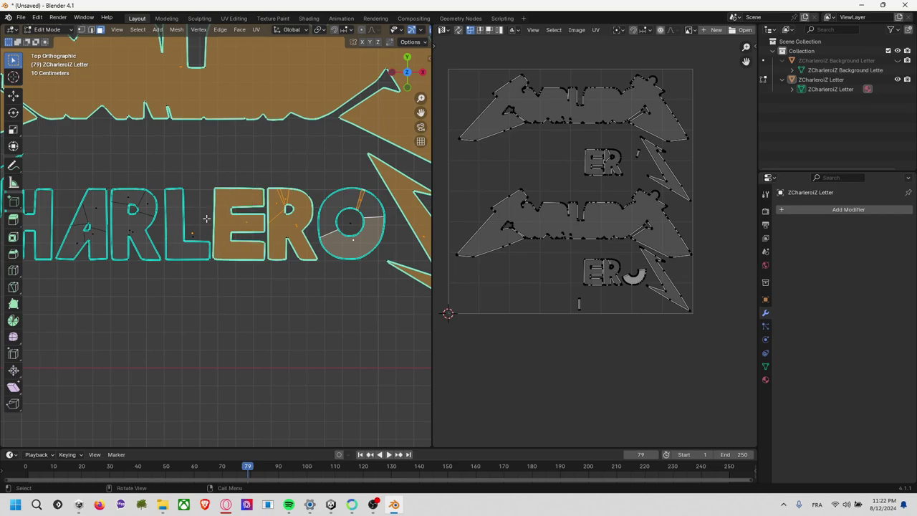
click(180, 244)
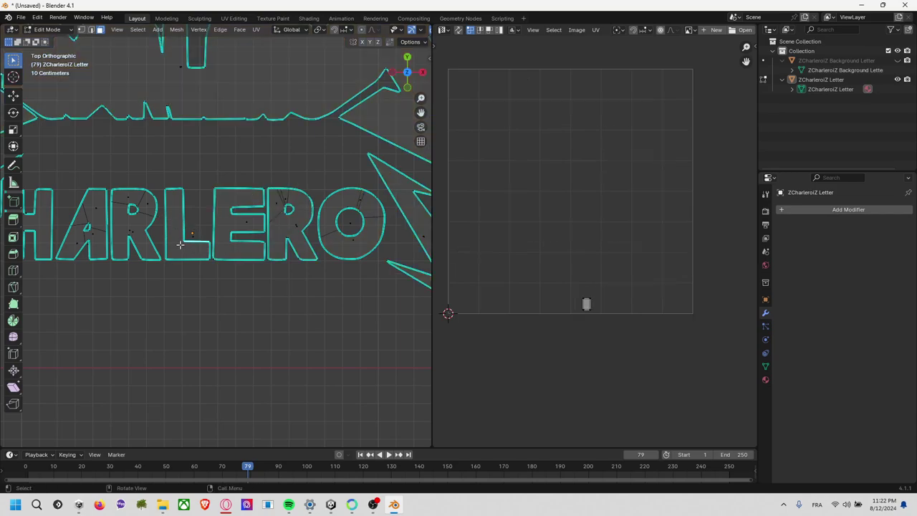
key(ctrl+z)
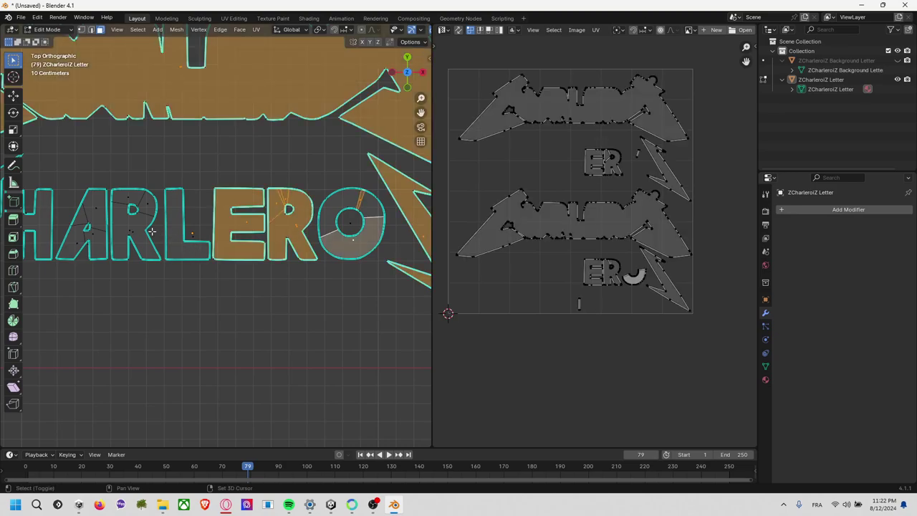
- Add the first R, the A's faces and the left lightning bolt, then orbit to an angle
shift+click(133, 229)
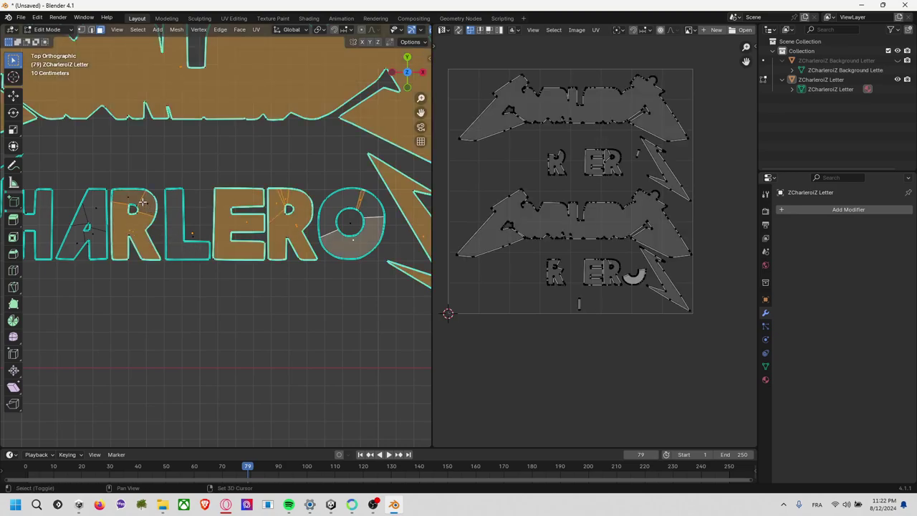
shift+middle_drag(155, 211, 291, 241)
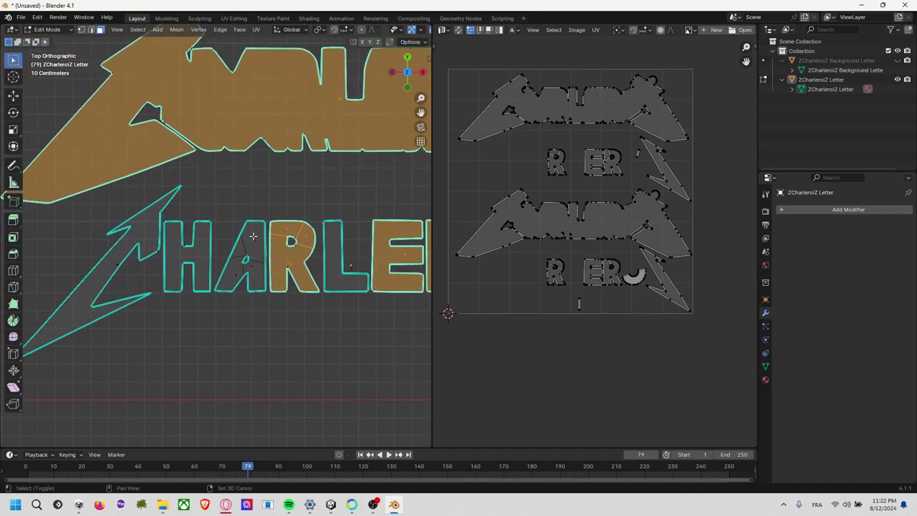
shift+click(260, 256)
shift+click(252, 268)
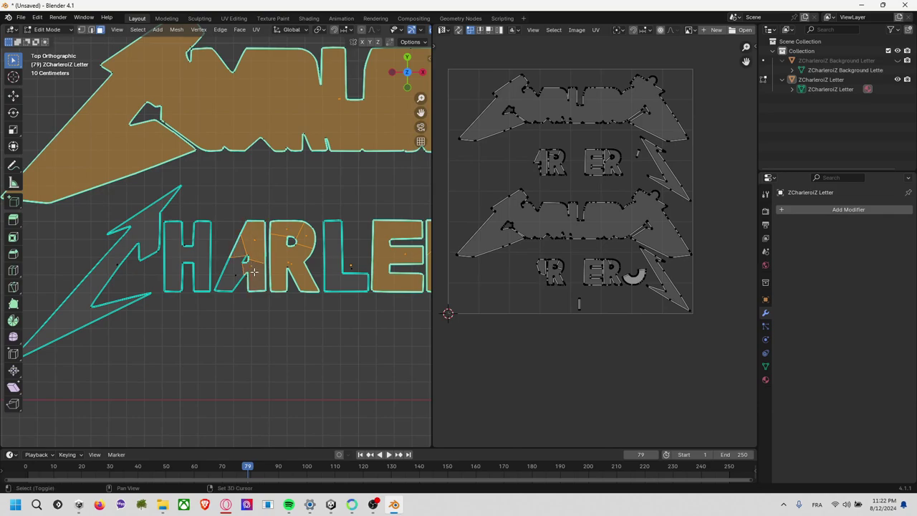
shift+click(235, 275)
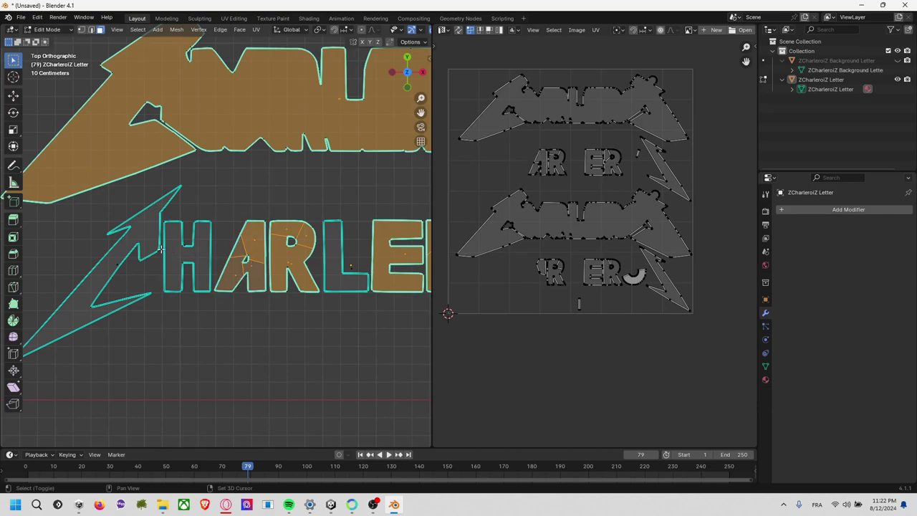
shift+click(114, 265)
shift+click(176, 256)
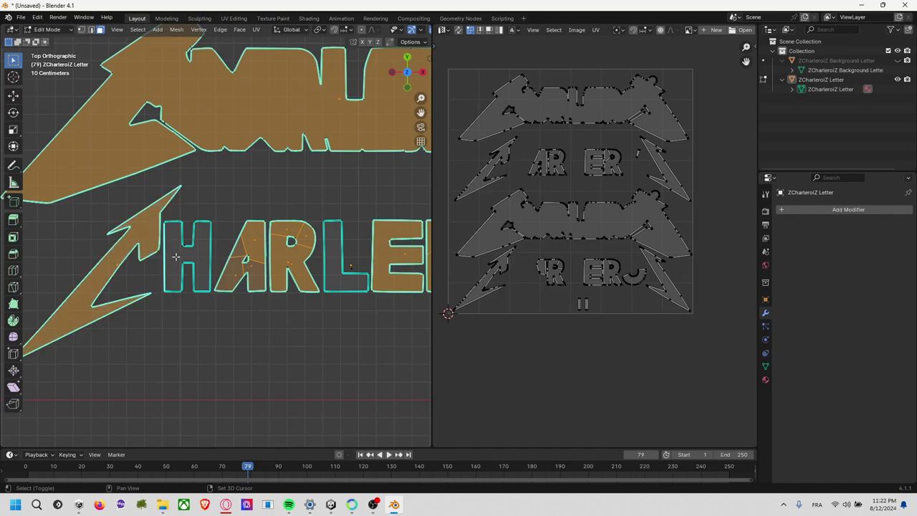
shift+click(176, 257)
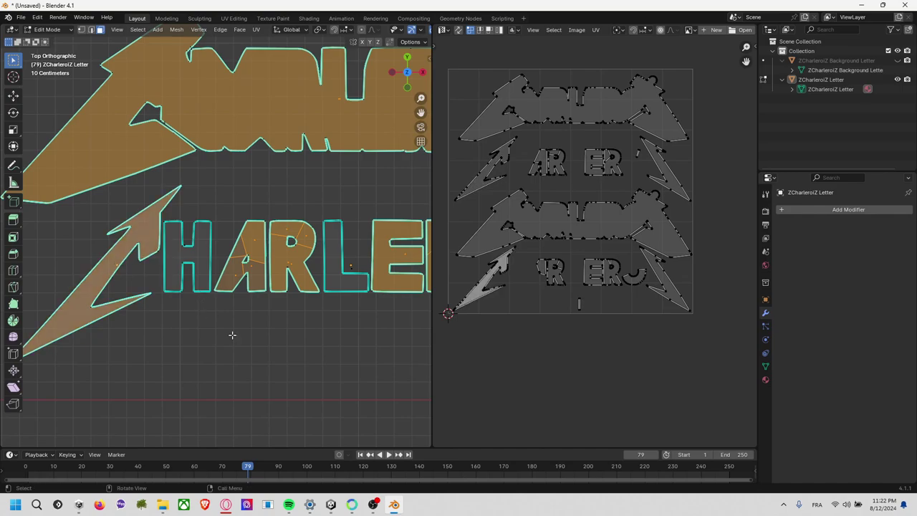
mouse_move(232, 334)
middle_down()
mouse_move(293, 333)
mouse_move(246, 322)
middle_up()
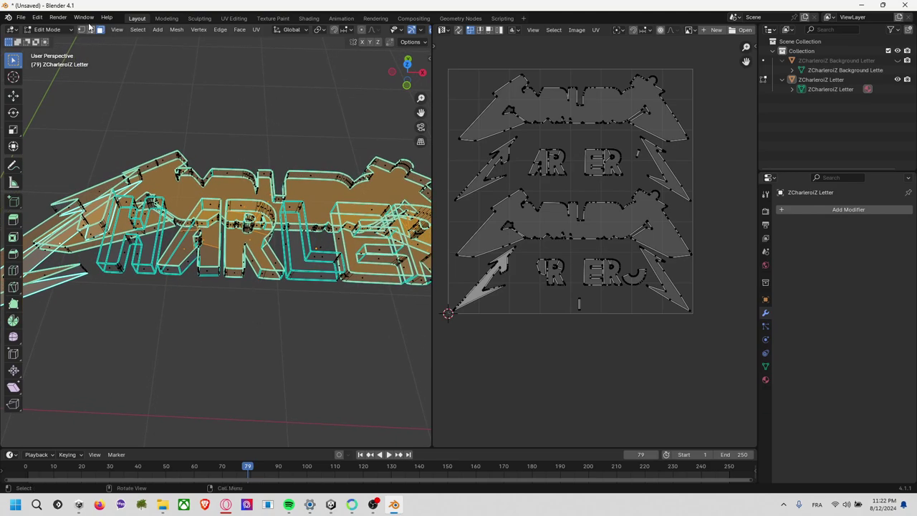
- Add a rectangular face and the lower-left bolt face, then switch the viewport to solid shading
shift+click(154, 238)
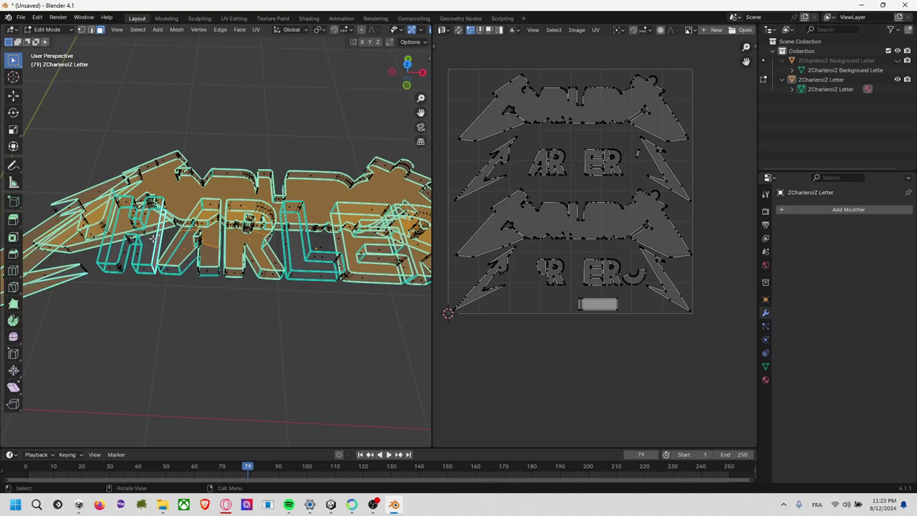
shift+click(201, 216)
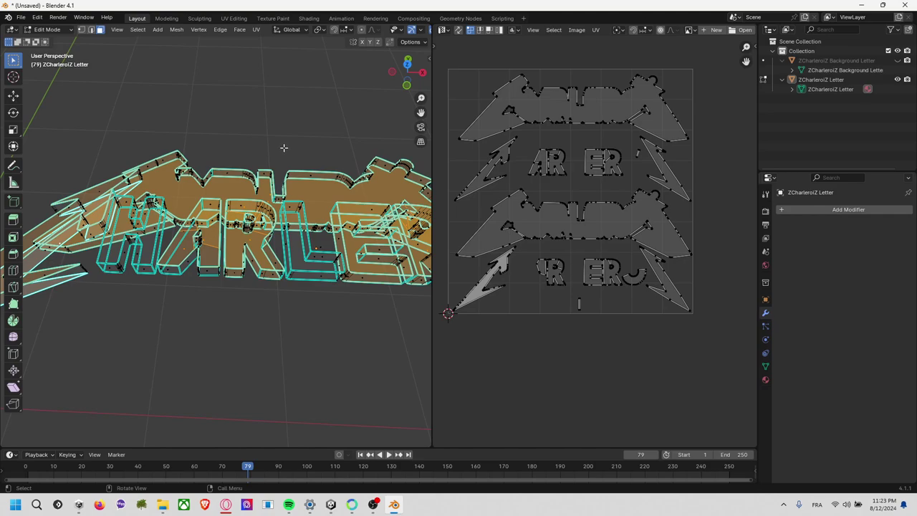
key(z)
click(348, 147)
key(z)
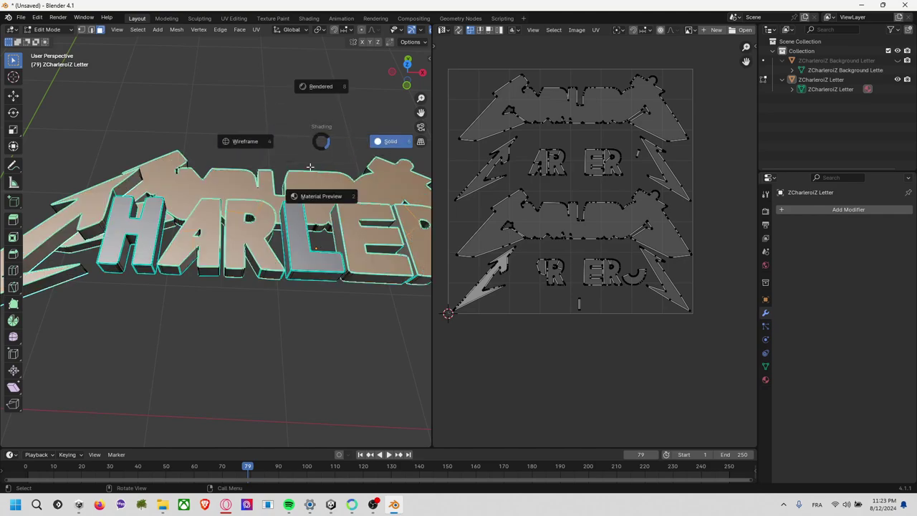
key(Escape)
- Add the H, L, A and O letter faces to the selection from underneath
shift+click(157, 234)
shift+click(300, 257)
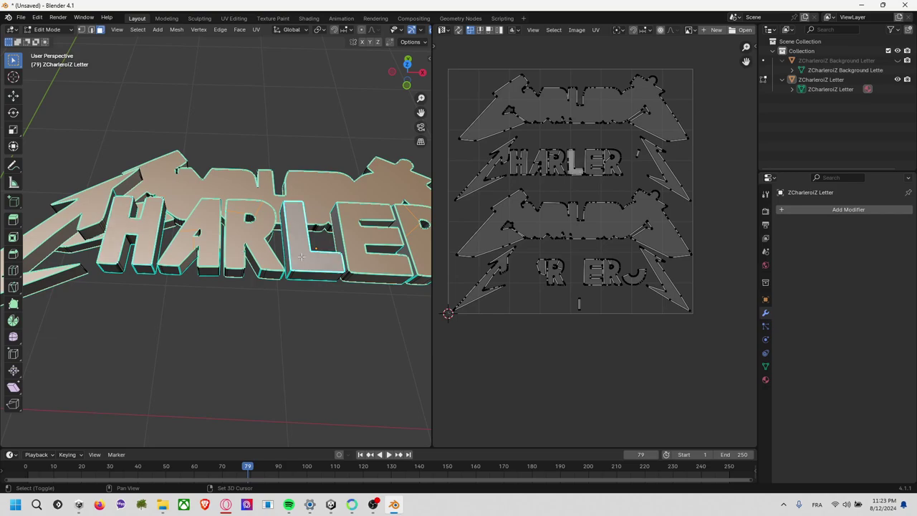
middle_drag(373, 326, 282, 192)
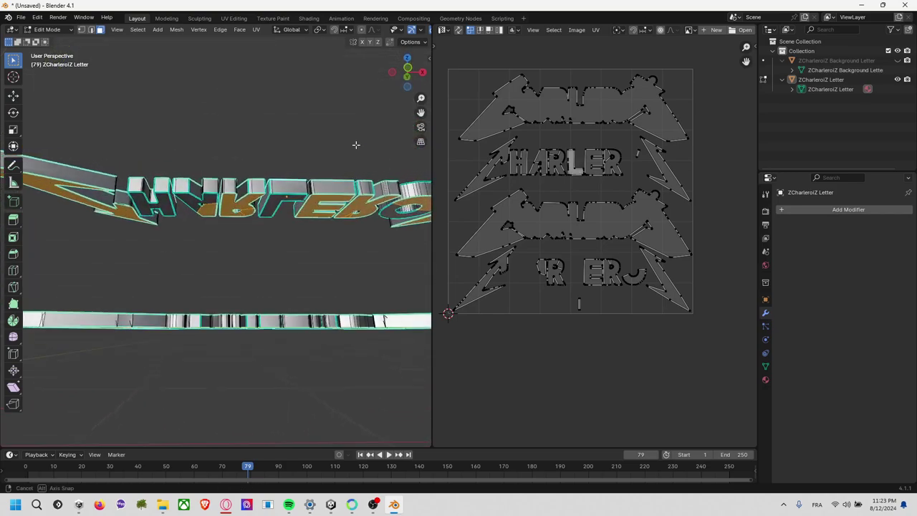
shift+click(186, 234)
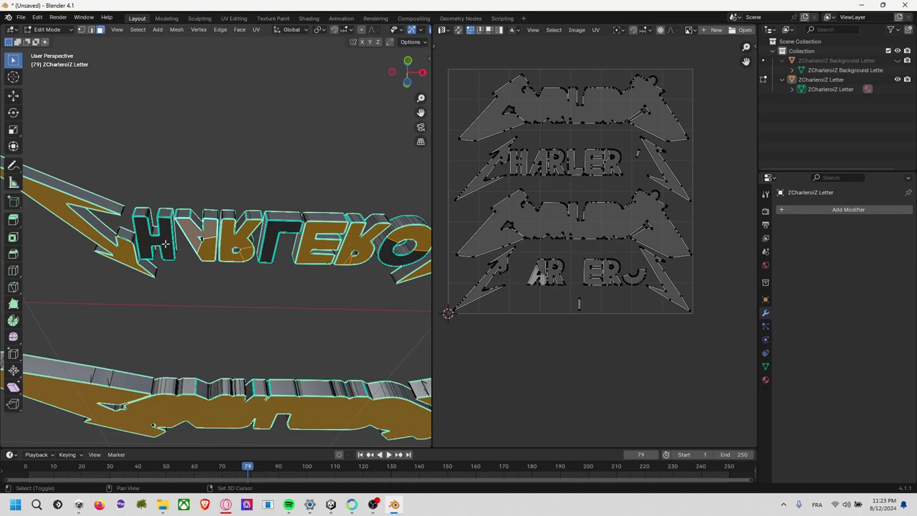
shift+click(165, 244)
shift+click(274, 230)
shift+click(393, 260)
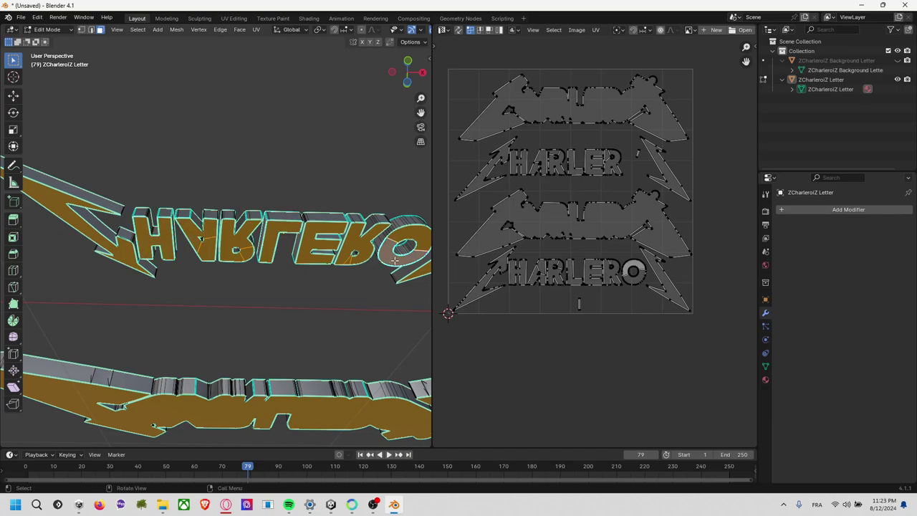
- Bring the Z into view and add the remaining O face to the selection
middle_drag(393, 260, 215, 251)
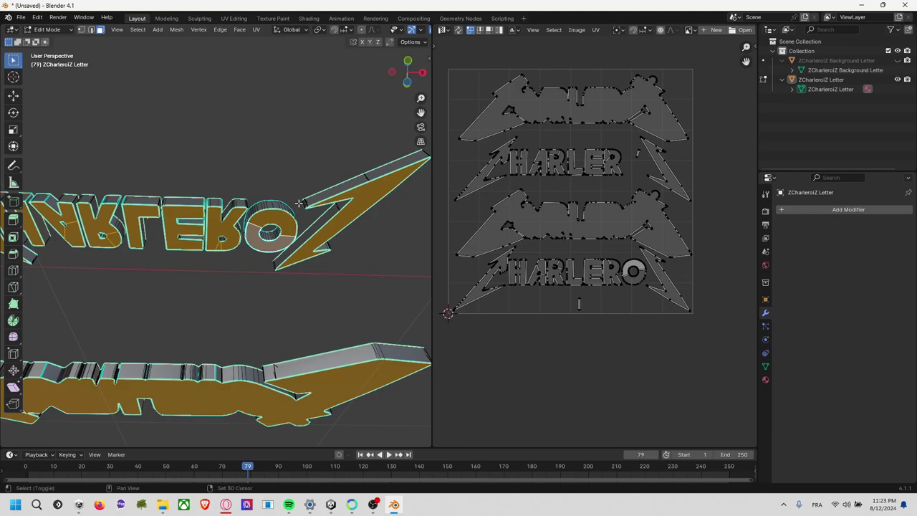
mouse_move(300, 204)
middle_down()
mouse_move(181, 278)
mouse_move(266, 279)
mouse_move(164, 202)
mouse_move(288, 136)
mouse_move(250, 184)
mouse_move(176, 139)
mouse_move(158, 110)
mouse_move(87, 116)
mouse_move(311, 221)
mouse_move(250, 233)
mouse_move(149, 225)
mouse_move(153, 138)
mouse_move(176, 237)
mouse_move(262, 272)
middle_up()
shift+click(266, 279)
scroll(321, 220, up, 3)
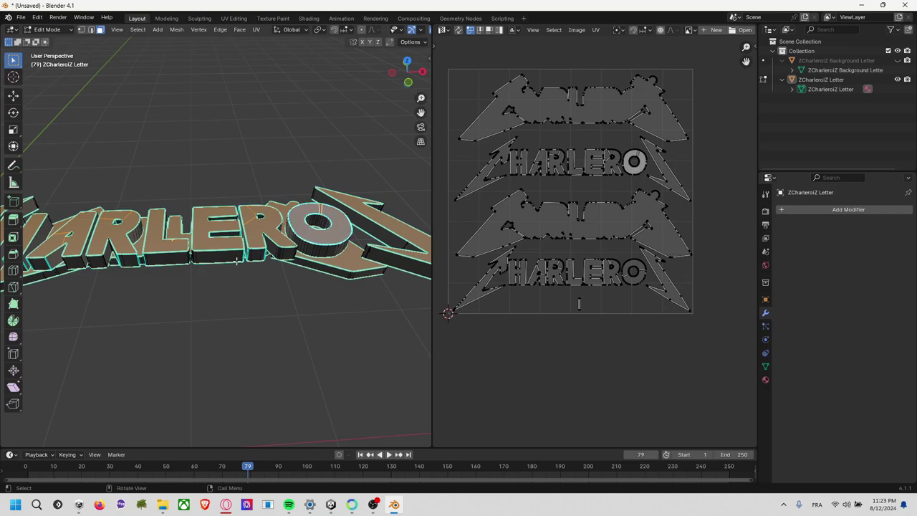
mouse_move(237, 262)
middle_down()
mouse_move(224, 280)
mouse_move(344, 288)
middle_up()
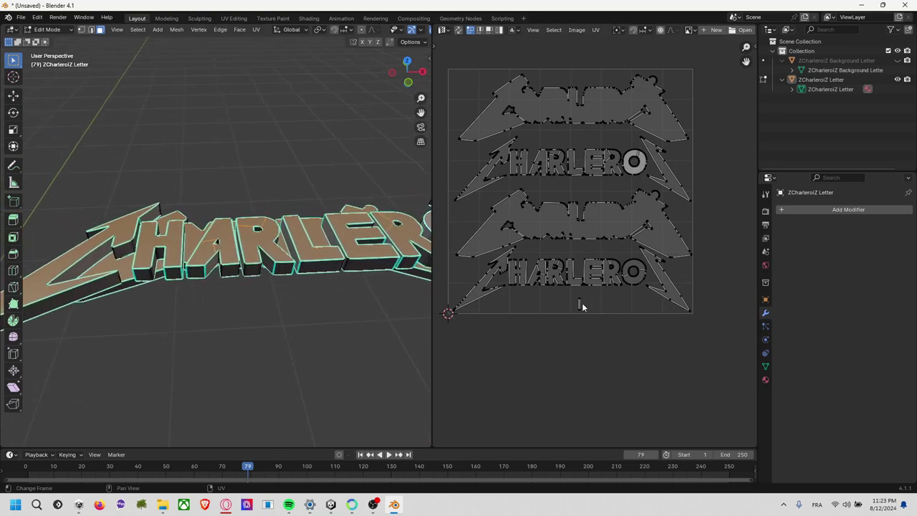
scroll(338, 304, up, 2)
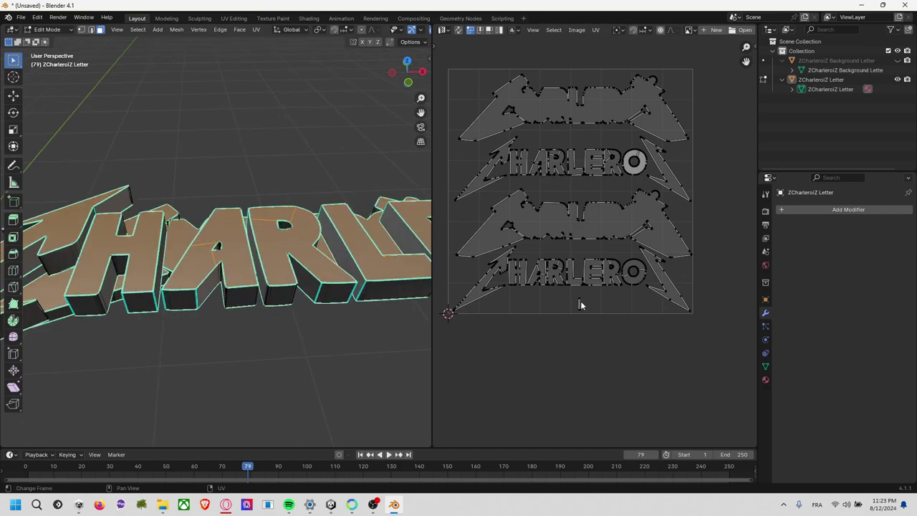
mouse_move(209, 330)
middle_down()
mouse_move(4, 247)
mouse_move(216, 272)
mouse_move(166, 238)
mouse_move(173, 286)
mouse_move(58, 250)
mouse_move(256, 280)
middle_up()
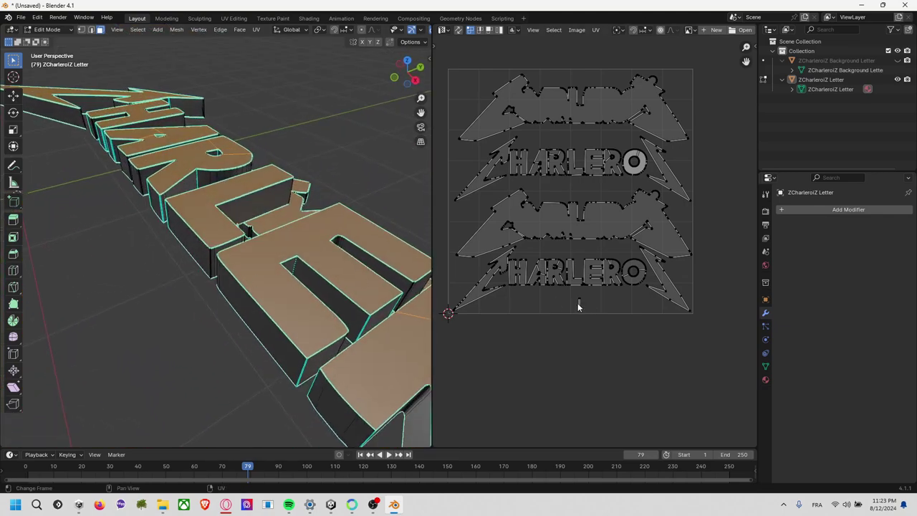
mouse_move(268, 223)
middle_down()
mouse_move(277, 168)
mouse_move(388, 227)
mouse_move(149, 243)
mouse_move(314, 213)
mouse_move(308, 243)
mouse_move(244, 304)
mouse_move(267, 248)
middle_up()
scroll(314, 214, up, 2)
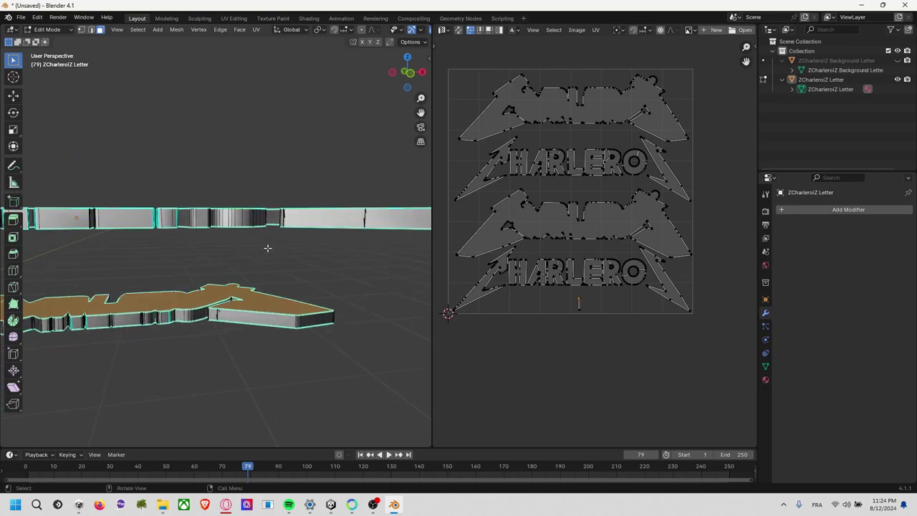
middle_drag(223, 268, 264, 265)
key(z)
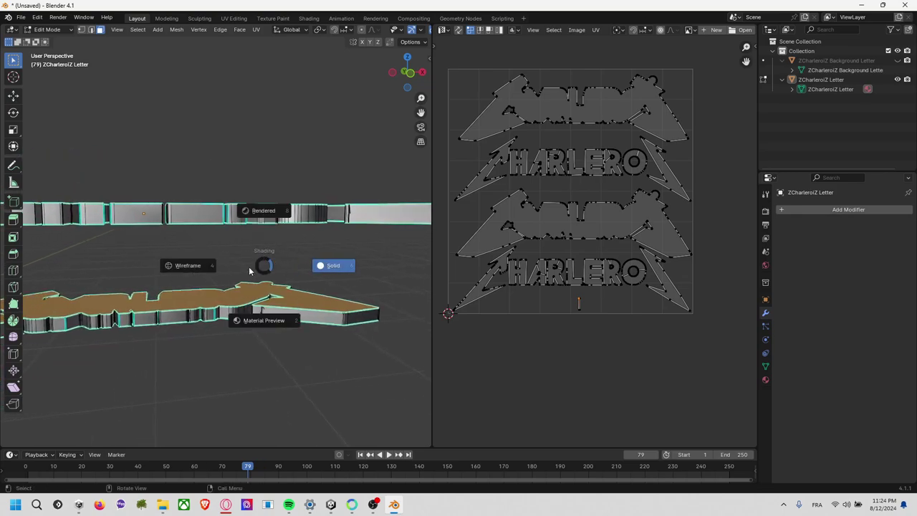
click(192, 265)
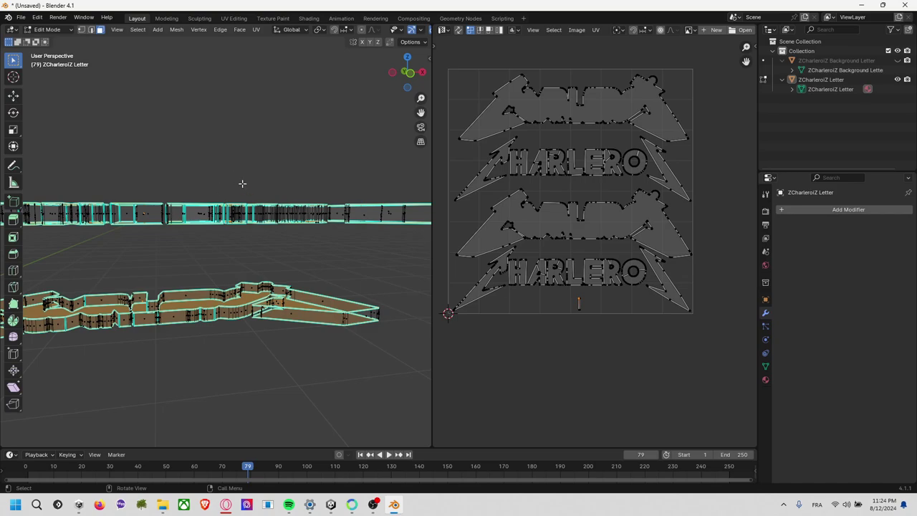
mouse_move(135, 212)
mouse_down()
mouse_move(157, 220)
mouse_move(136, 210)
mouse_up()
click(133, 209)
mouse_move(205, 171)
middle_down()
mouse_move(191, 205)
mouse_move(202, 207)
mouse_move(211, 172)
mouse_move(194, 180)
mouse_move(265, 237)
mouse_move(296, 222)
mouse_move(182, 192)
middle_up()
click(175, 190)
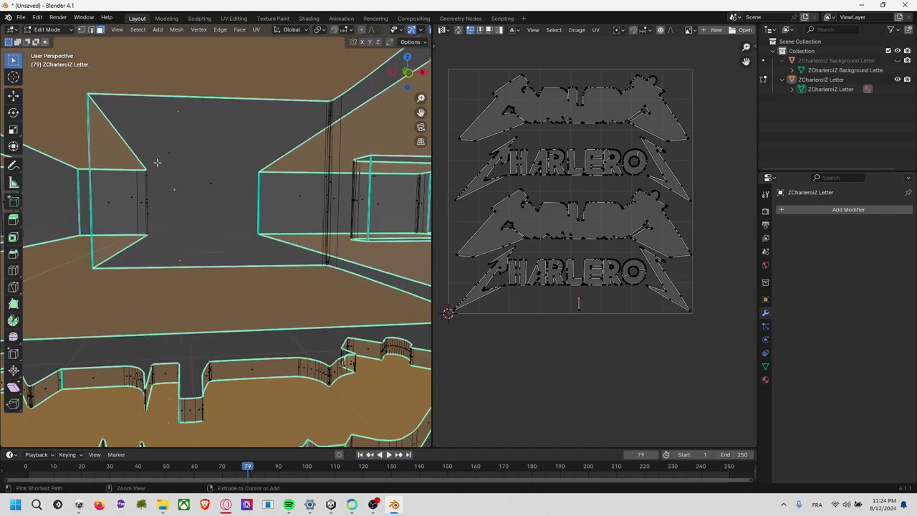
scroll(184, 171, down, 5)
scroll(199, 179, down, 2)
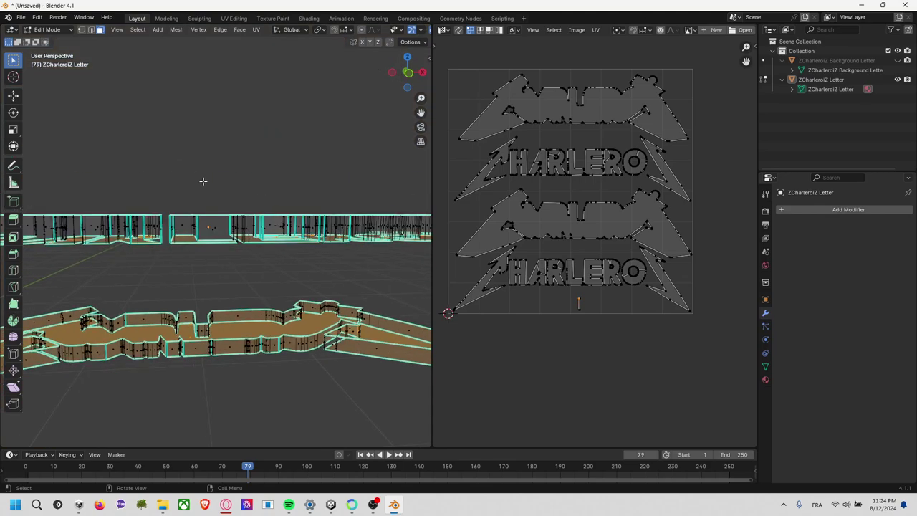
click(407, 73)
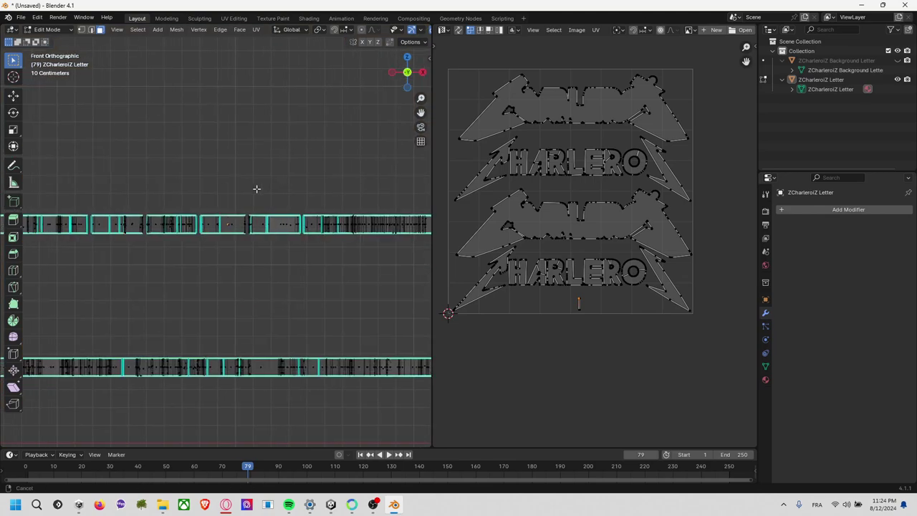
mouse_move(256, 188)
shift+middle_down()
mouse_move(80, 106)
mouse_move(176, 150)
shift+middle_up()
scroll(274, 210, up, 3)
scroll(277, 233, up, 4)
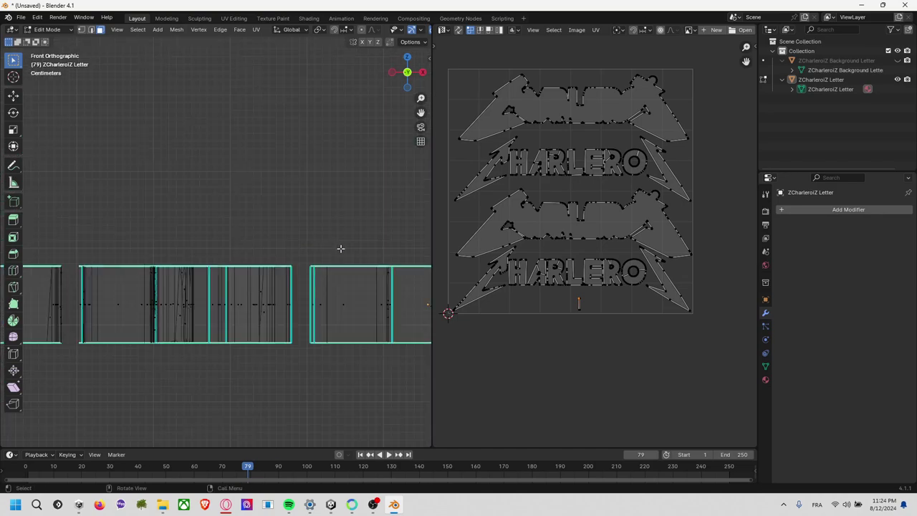
middle_drag(340, 248, 306, 251)
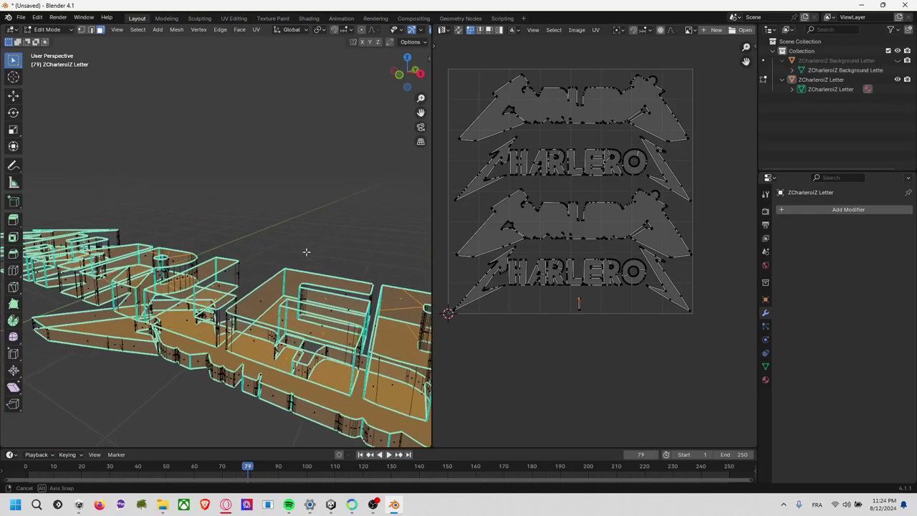
middle_drag(306, 251, 248, 271)
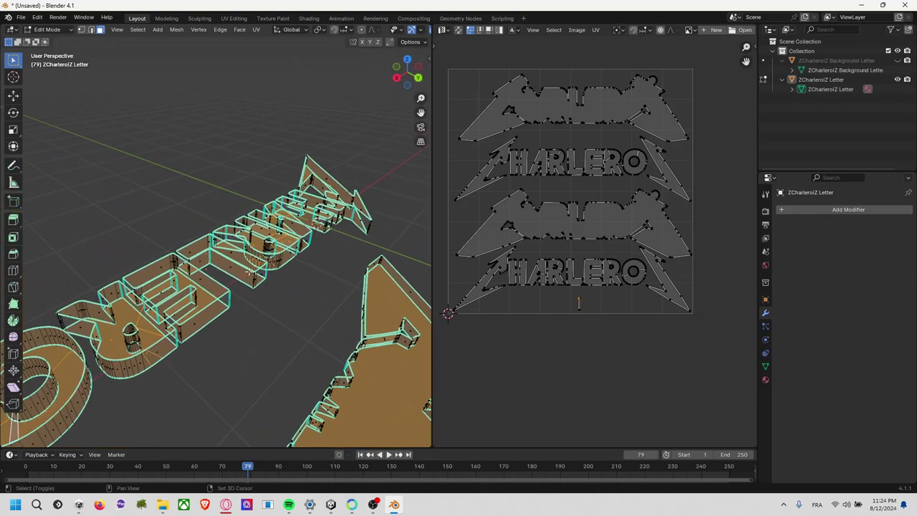
scroll(248, 270, up, 5)
scroll(198, 273, up, 2)
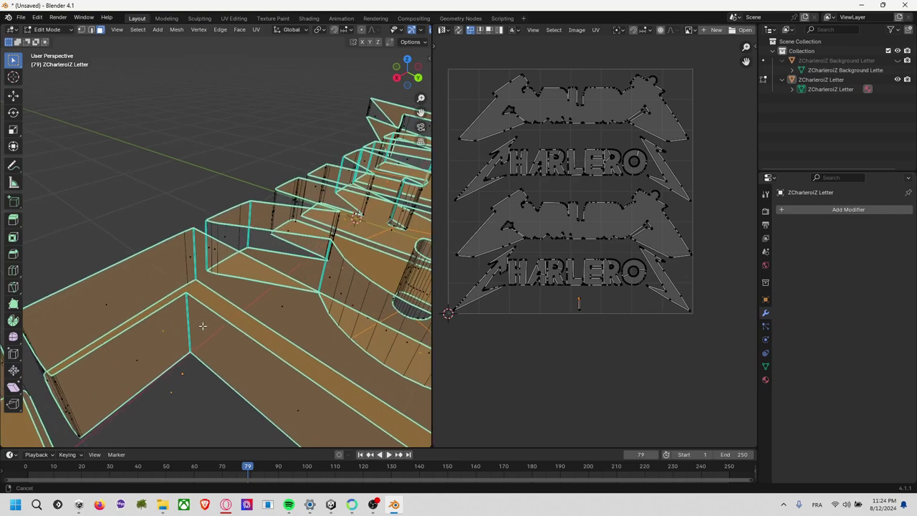
scroll(204, 276, up, 2)
scroll(211, 279, up, 2)
scroll(211, 279, up, 1)
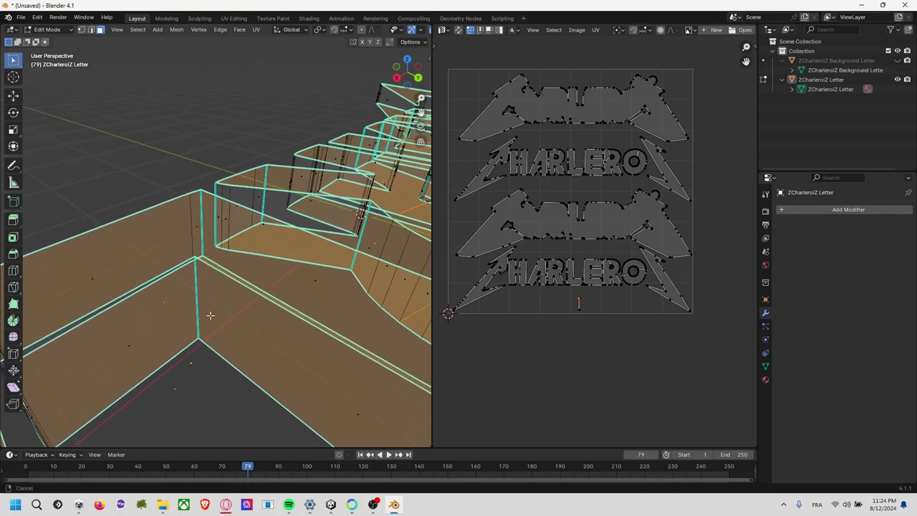
middle_drag(211, 279, 268, 183)
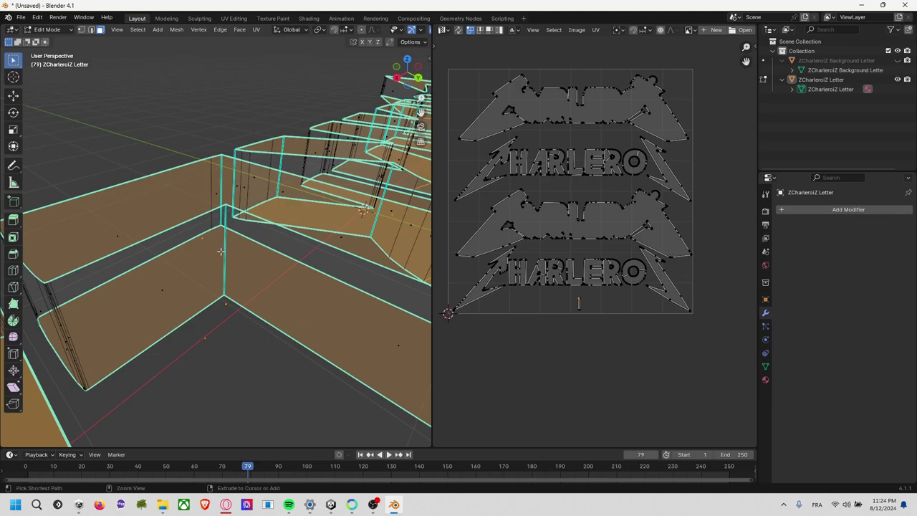
middle_drag(221, 251, 228, 246)
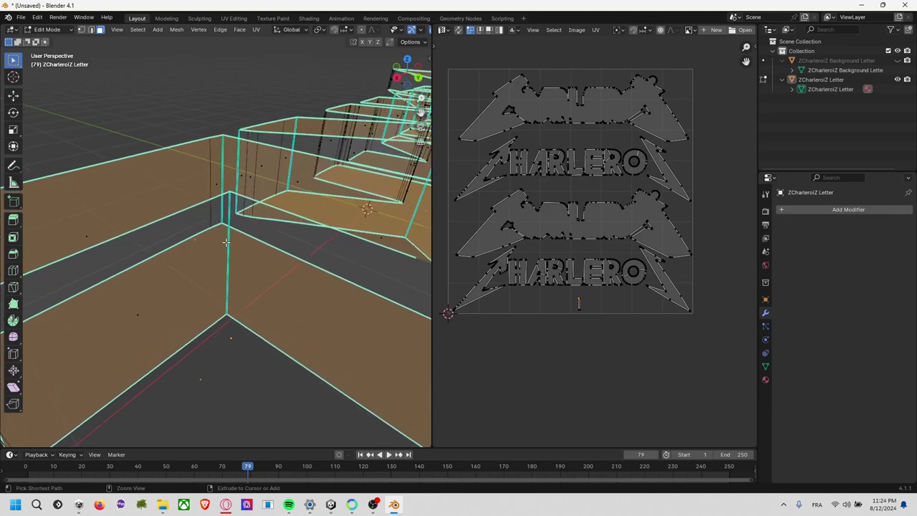
ctrl+click(209, 265)
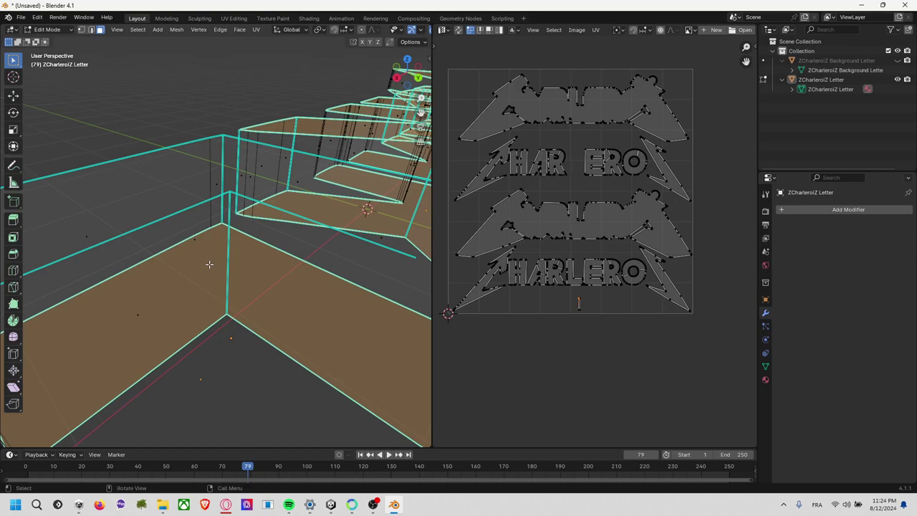
ctrl+click(262, 374)
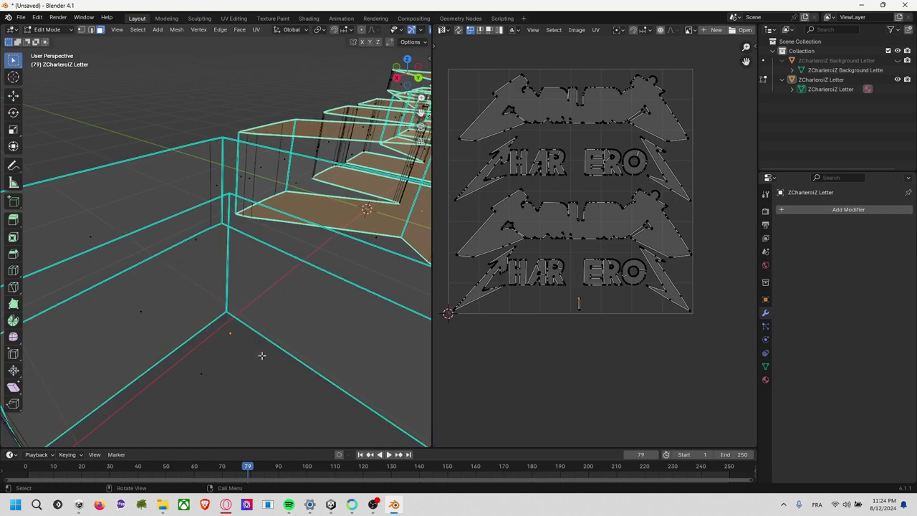
scroll(262, 344, down, 2)
scroll(262, 339, down, 2)
scroll(213, 268, down, 3)
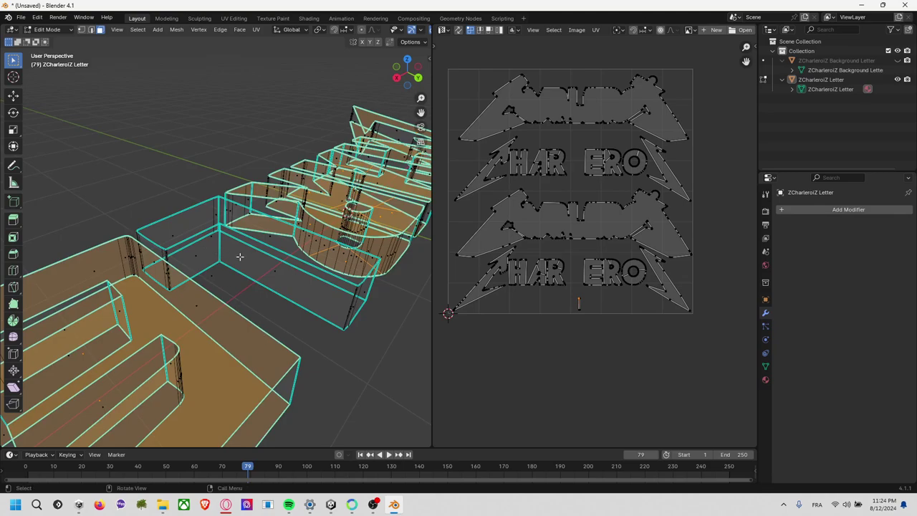
middle_drag(240, 255, 272, 301)
ctrl+click(305, 343)
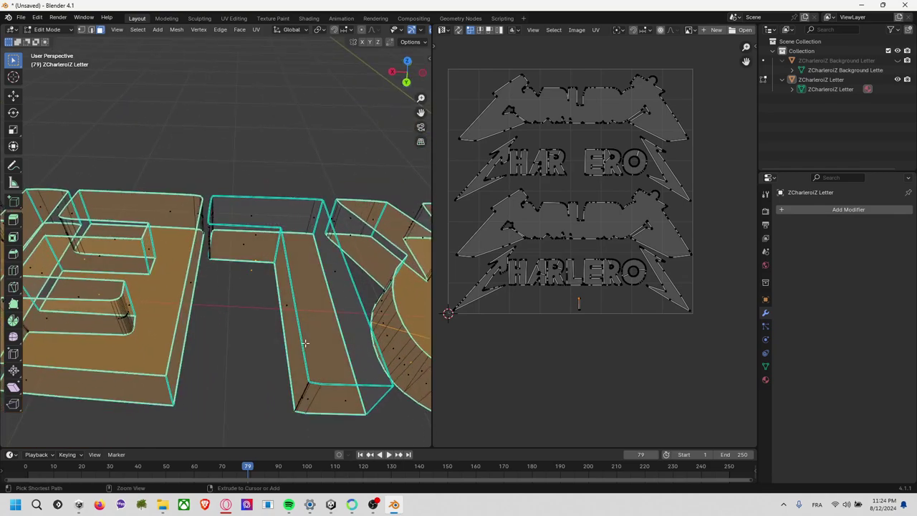
ctrl+click(296, 334)
mouse_move(253, 314)
middle_down()
mouse_move(256, 282)
mouse_move(286, 349)
mouse_move(28, 316)
middle_up()
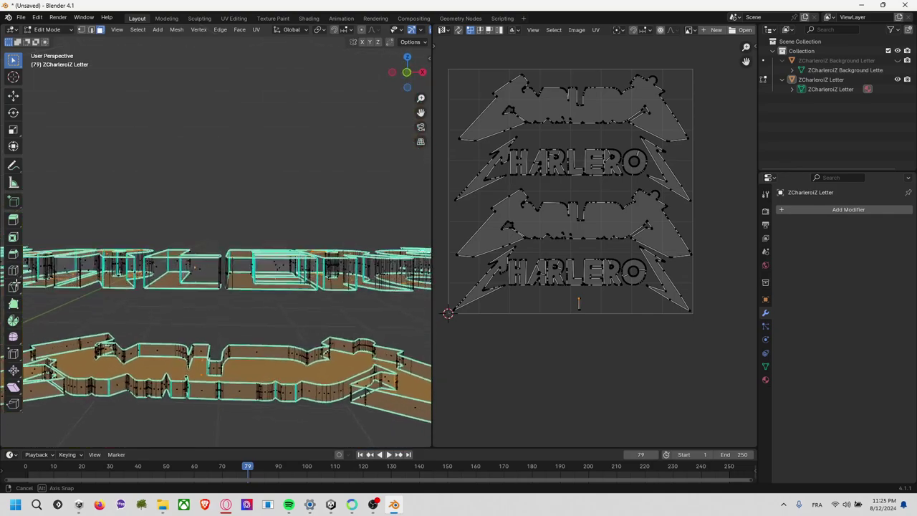
scroll(306, 389, up, 5)
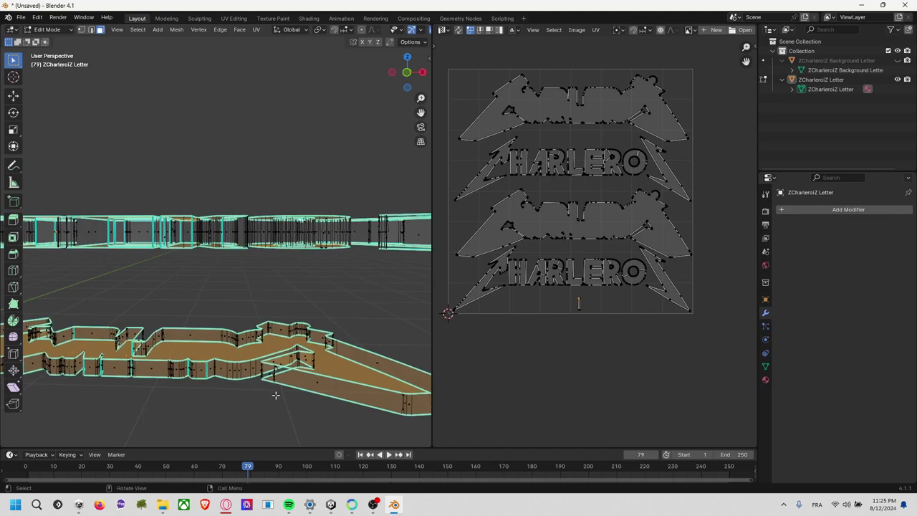
middle_drag(305, 389, 217, 360)
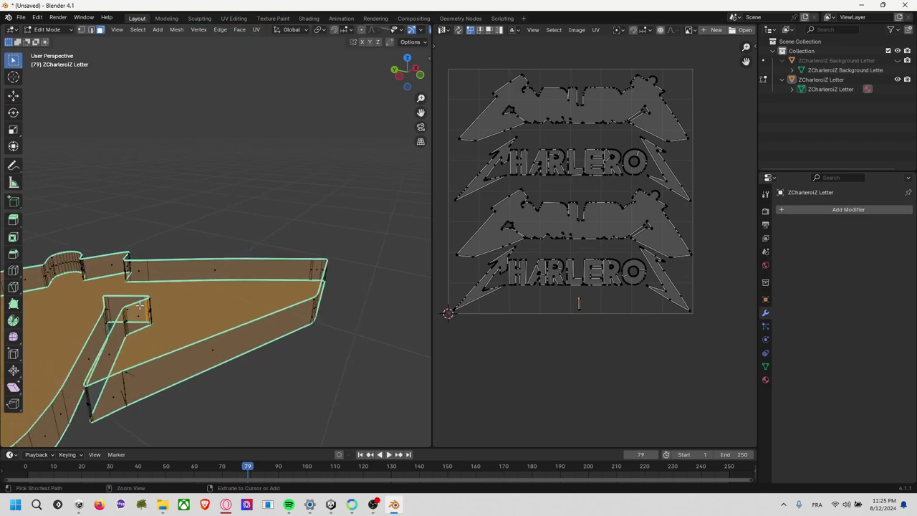
scroll(211, 319, down, 5)
mouse_move(210, 319)
middle_down()
mouse_move(175, 320)
mouse_move(210, 305)
mouse_move(253, 342)
mouse_move(254, 372)
middle_up()
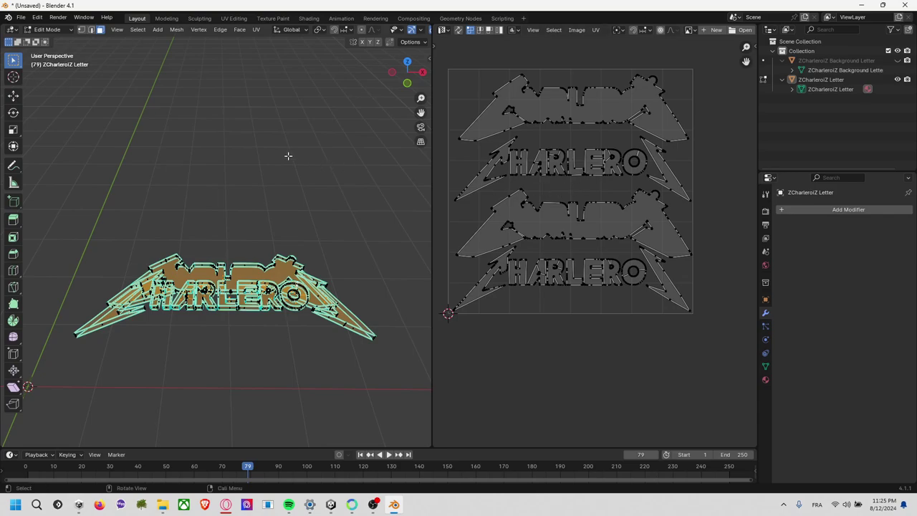
- Select only the letters' side walls and switch to the front orthographic view
key(alt+a)
key(a)
key(ctrl+z)
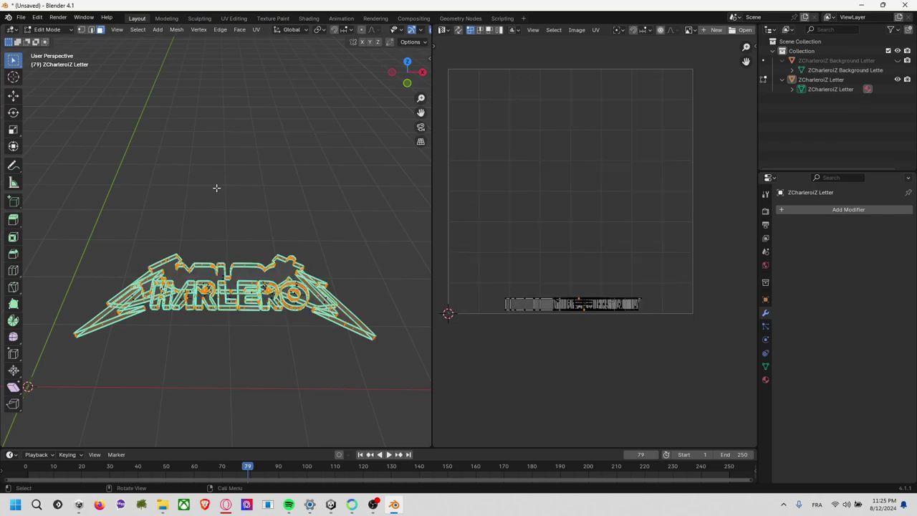
mouse_move(230, 204)
middle_down()
mouse_move(158, 96)
mouse_move(147, 194)
mouse_move(213, 231)
mouse_move(227, 176)
mouse_move(227, 207)
middle_up()
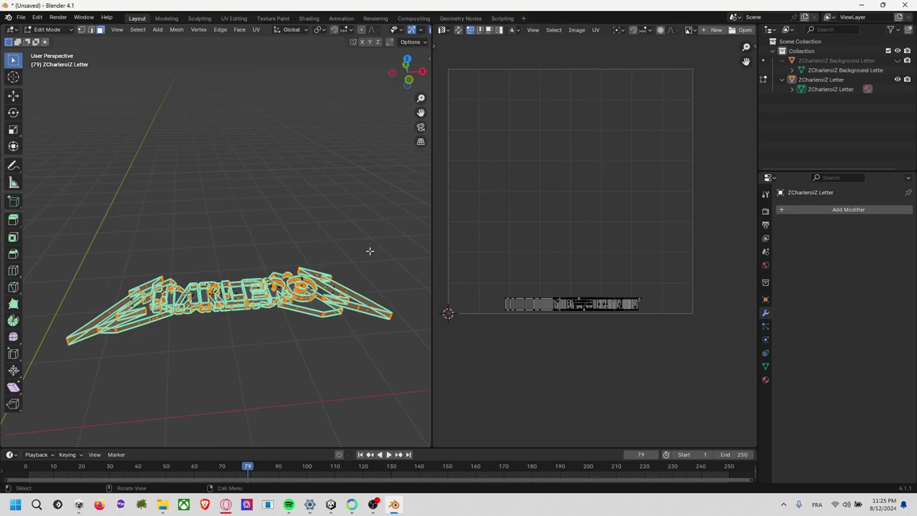
click(409, 82)
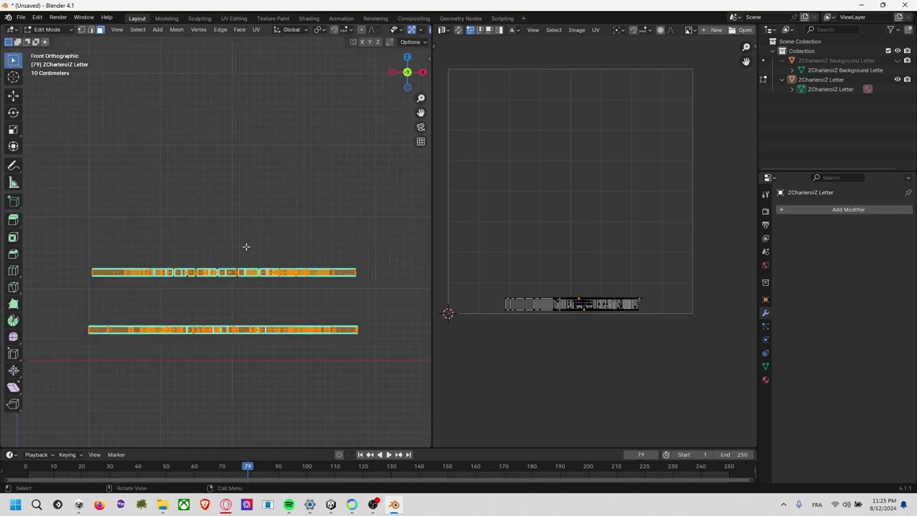
- Run UV Project from View on the side walls through the F3 search
key(F3)
text(p)
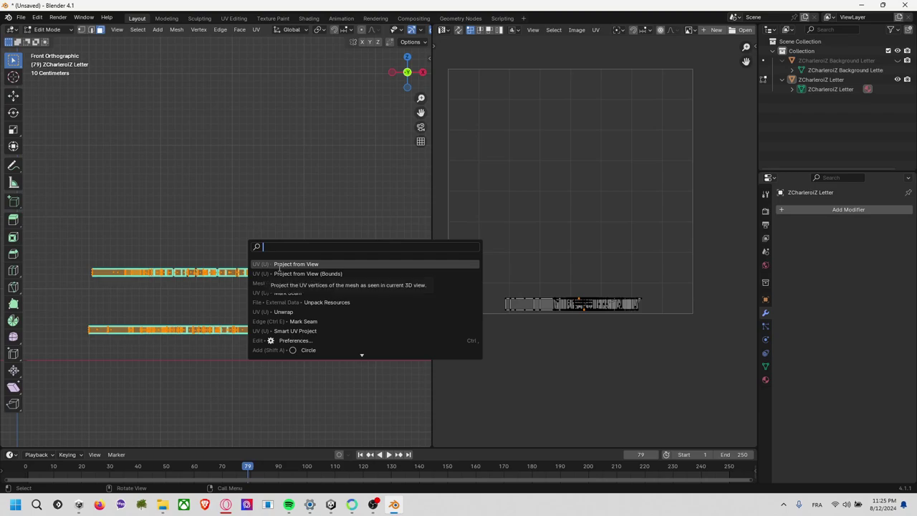
text(ro)
key(BackSpace)
key(BackSpace)
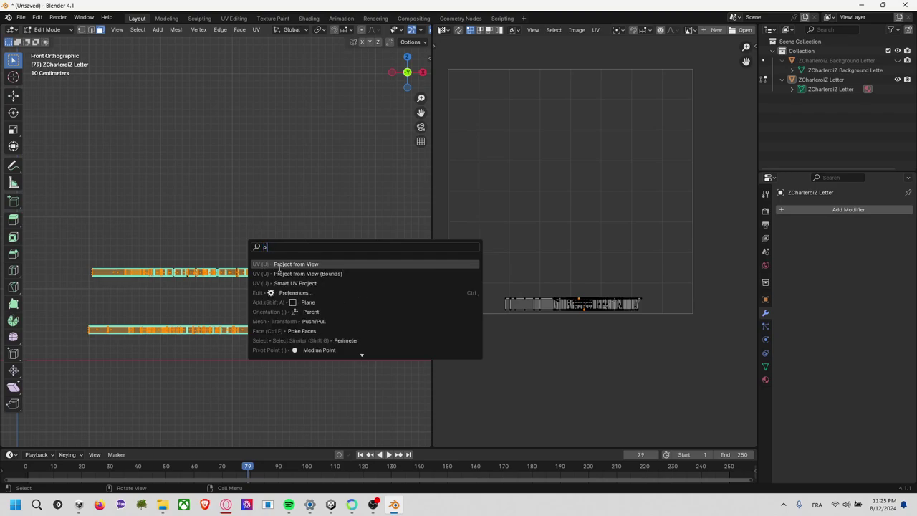
text(roje)
key(Down)
key(Down)
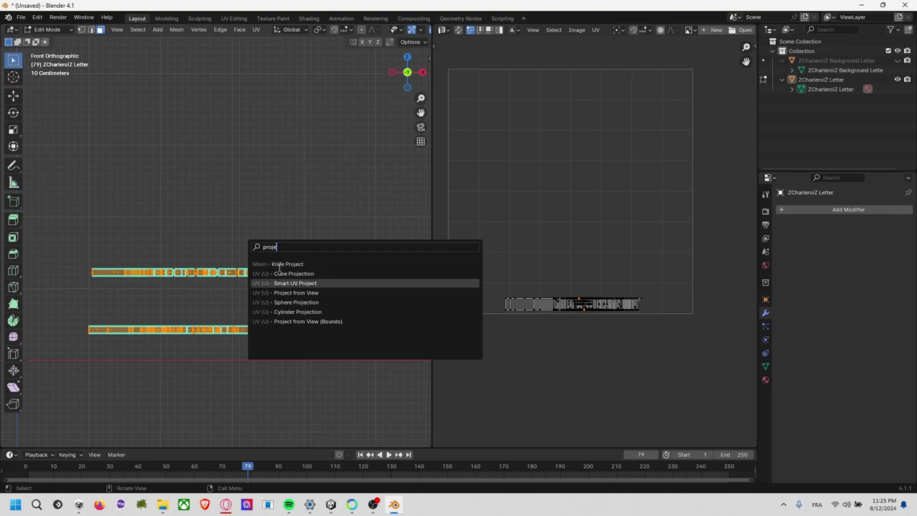
key(Down)
key(Return)
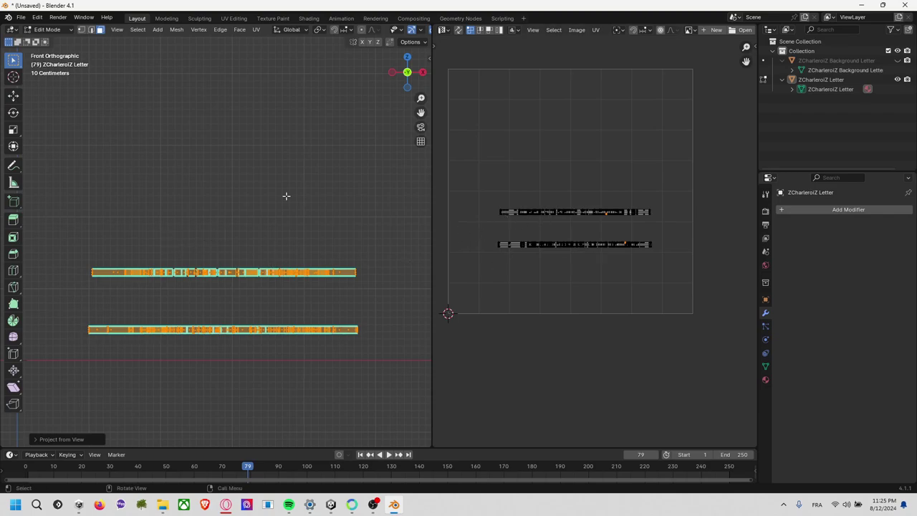
- Stack the upper UV strip onto the lower one, shrink them, and move them near the bottom
middle_drag(287, 197, 323, 263)
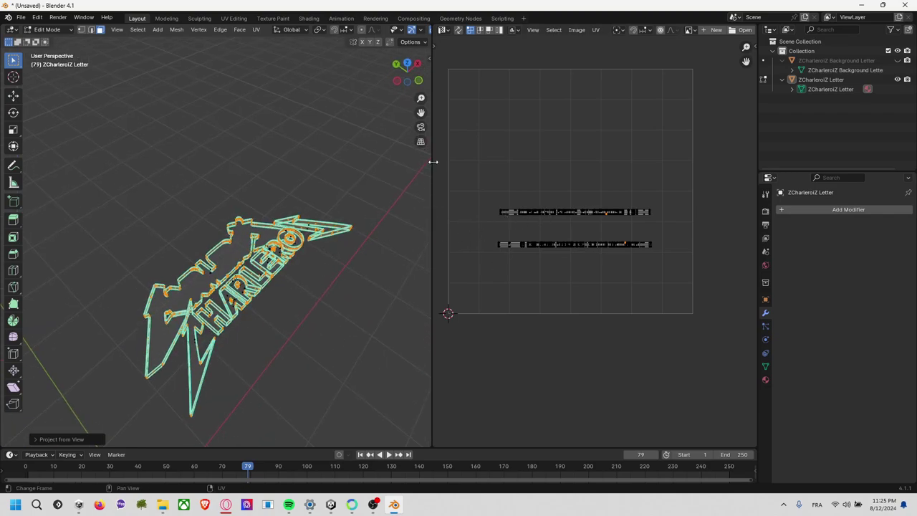
click(419, 82)
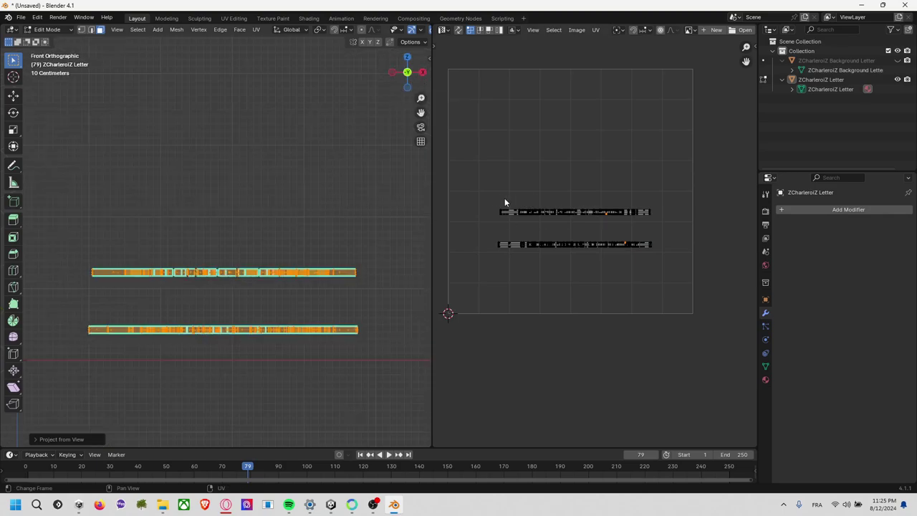
drag(491, 198, 667, 227)
key(s)
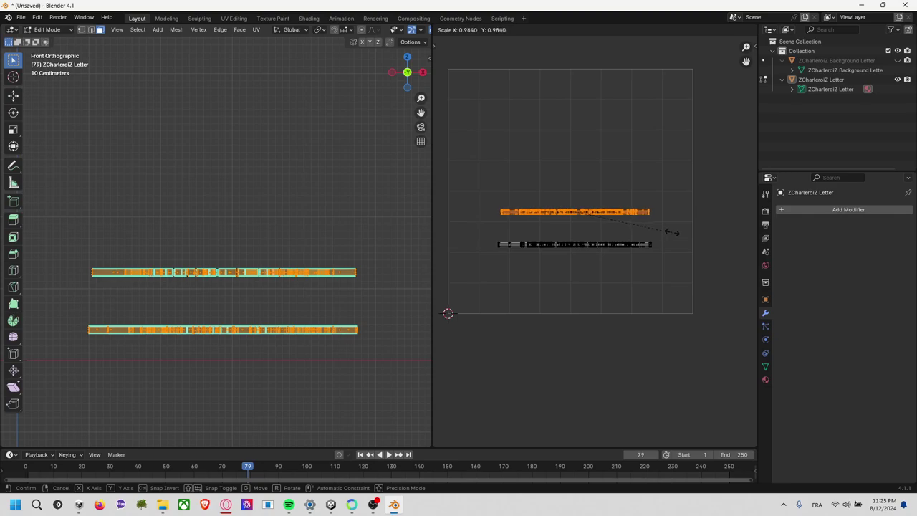
key(g)
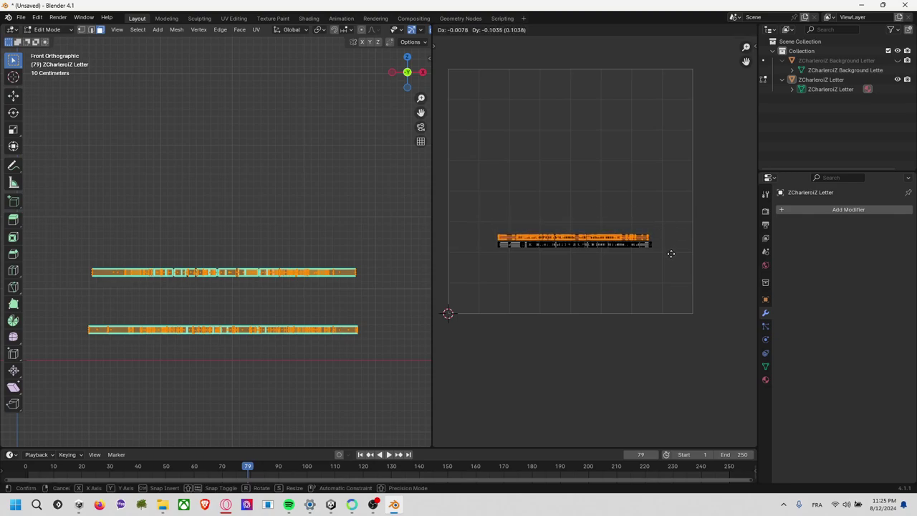
click(673, 252)
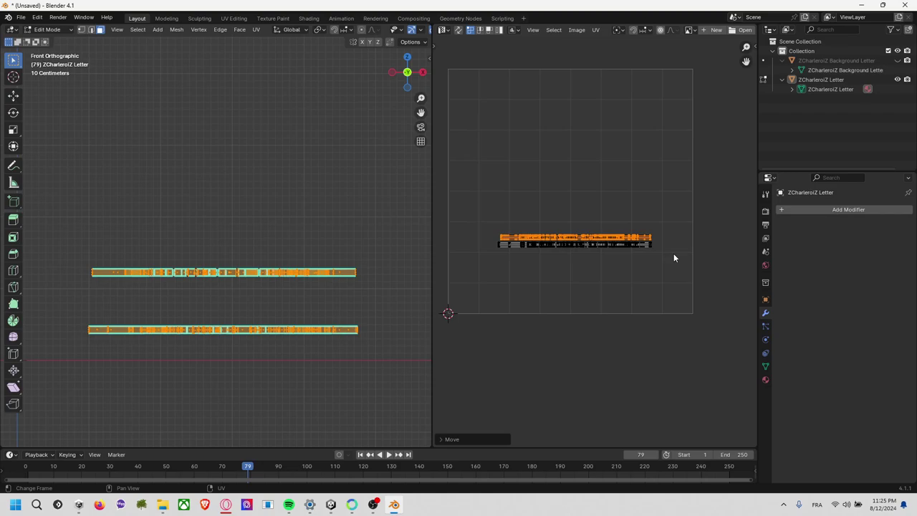
key(s)
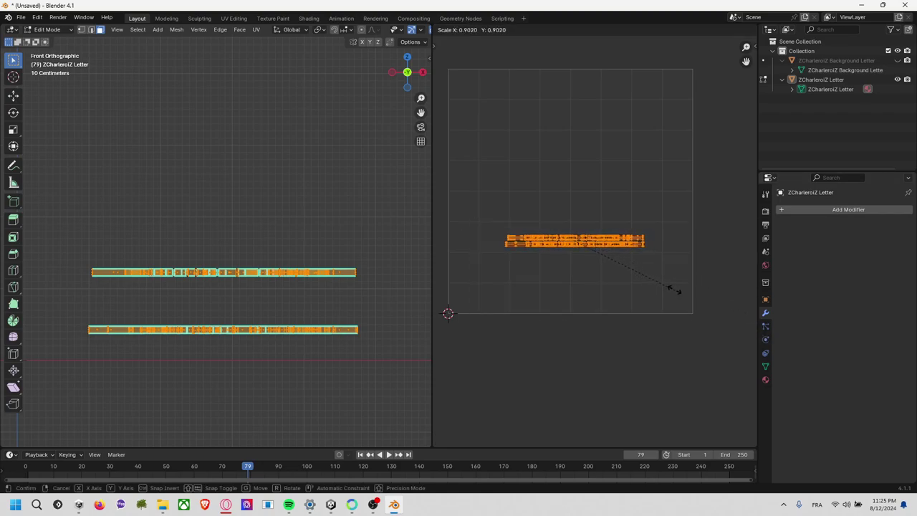
click(608, 258)
key(g)
click(594, 324)
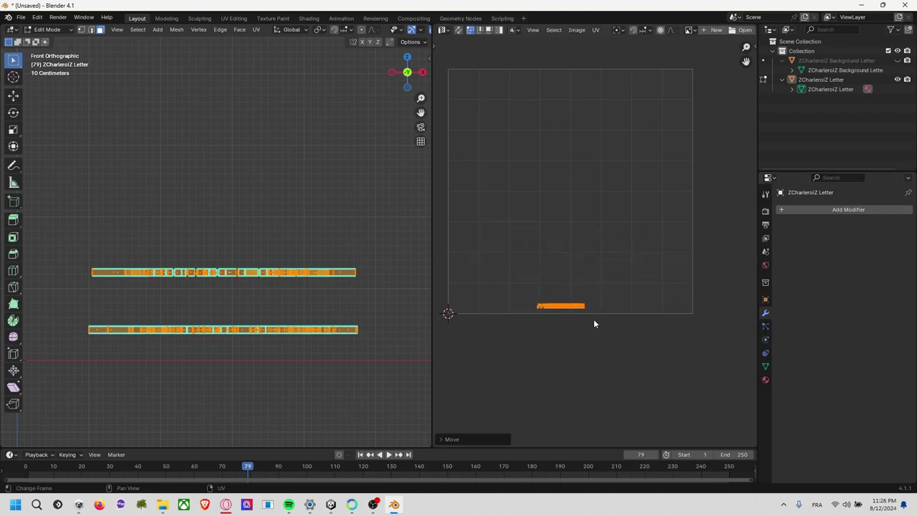
- Reselect the whole mesh and enlarge the bottom UV strip
key(a)
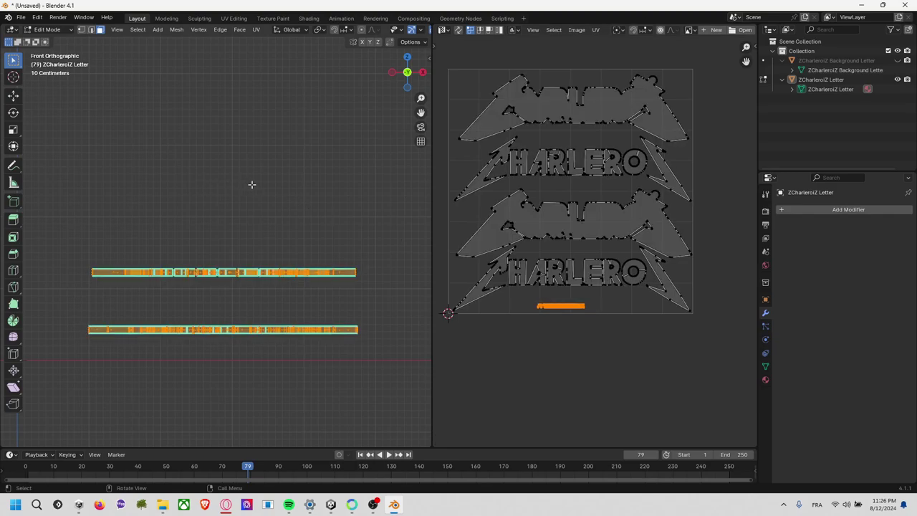
key(alt+a)
middle_drag(291, 171, 285, 217)
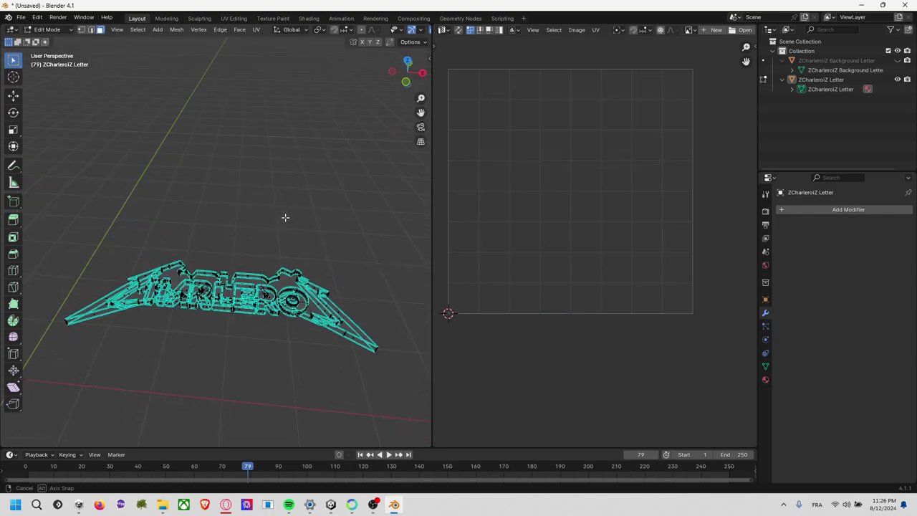
key(a)
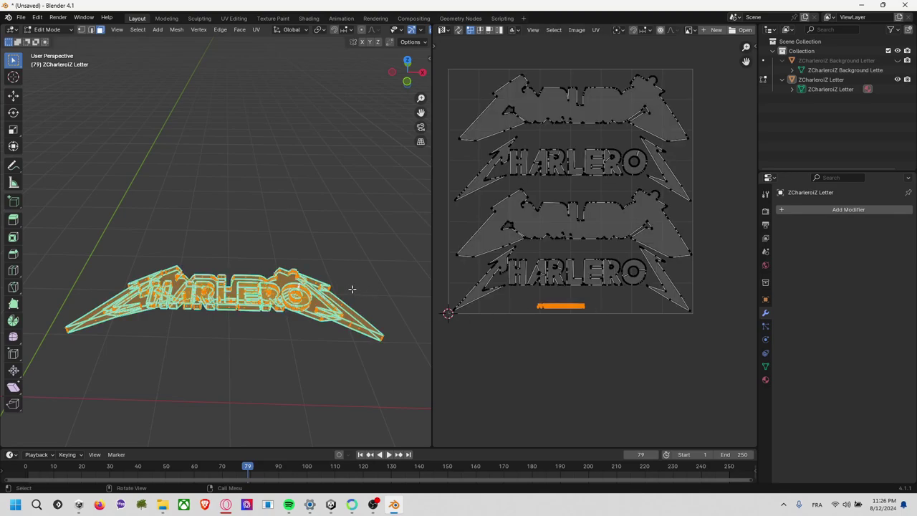
click(553, 298)
drag(526, 302, 612, 327)
key(s)
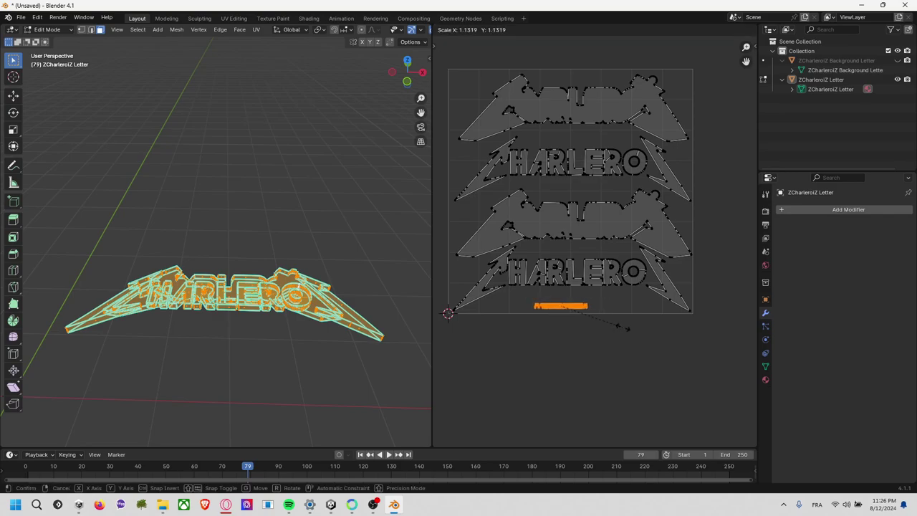
click(665, 326)
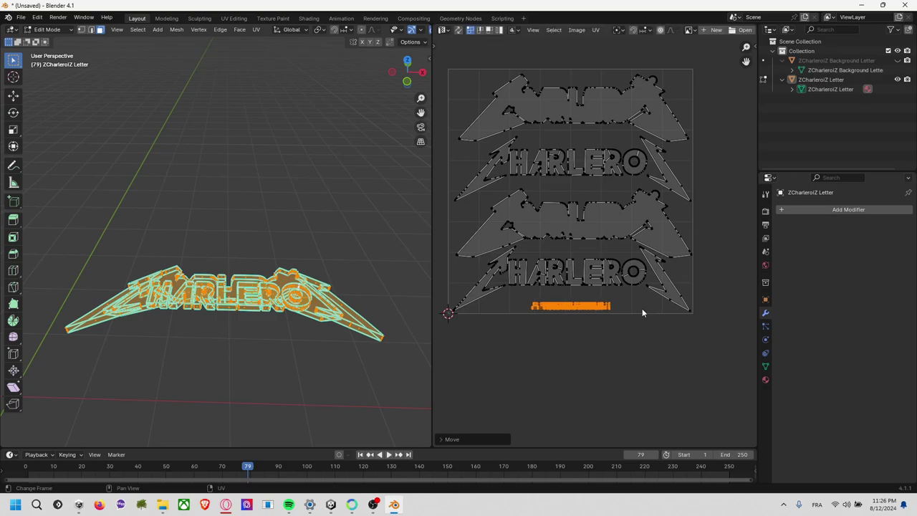
click(641, 307)
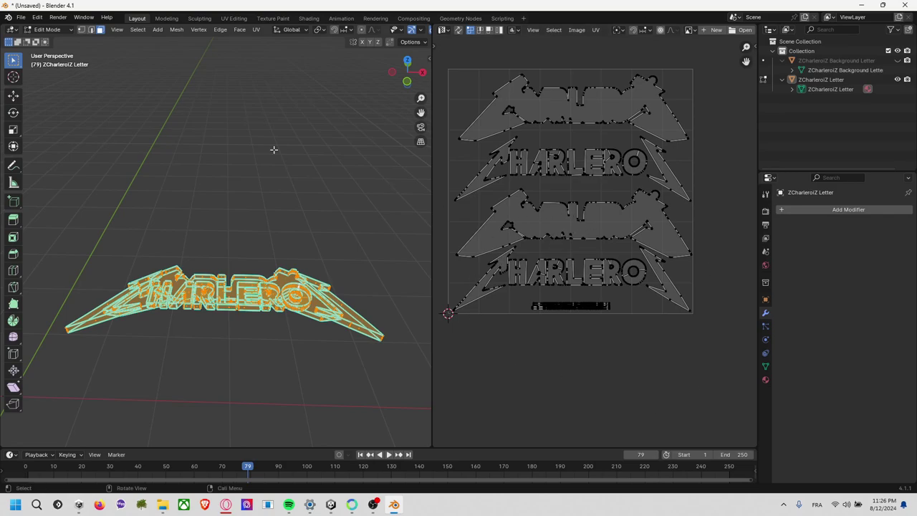
click(230, 123)
click(60, 31)
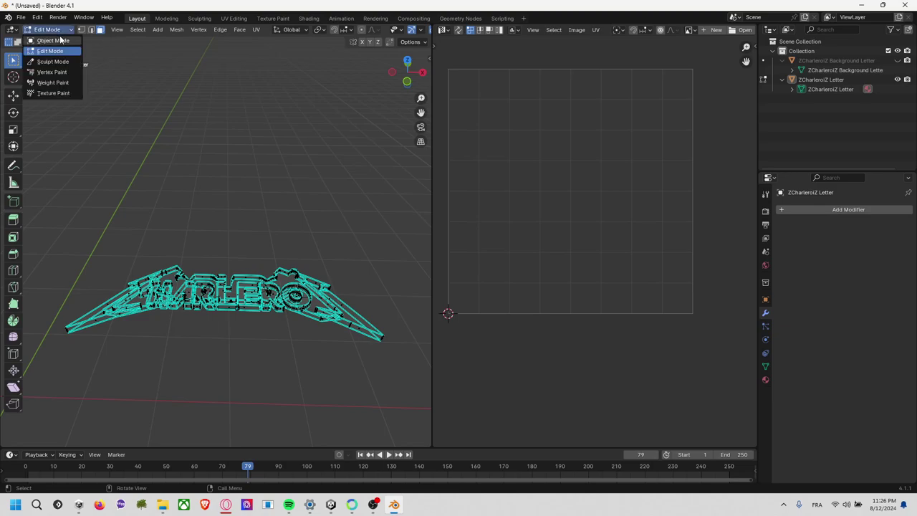
- Select the letter object and in Edit Mode separate its linked outline piece by selection
click(52, 40)
mouse_move(216, 173)
middle_down()
mouse_move(218, 151)
mouse_move(205, 148)
middle_up()
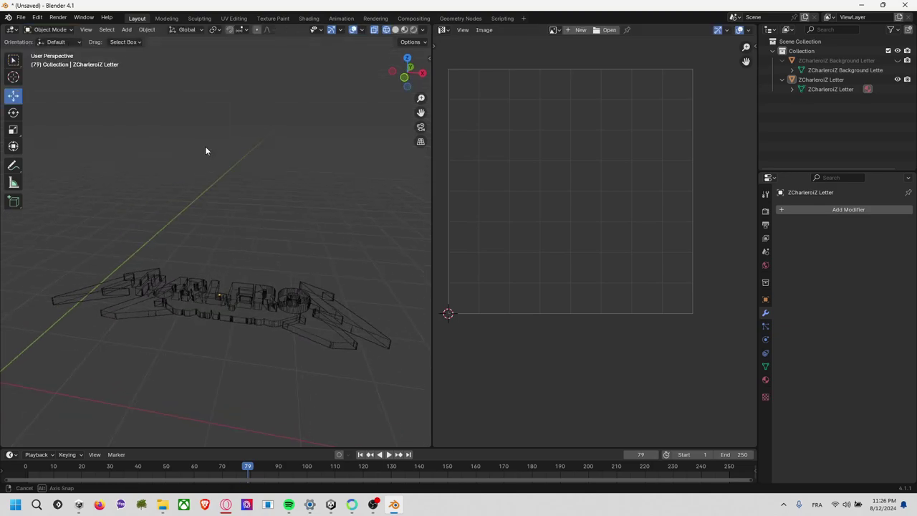
mouse_move(278, 217)
middle_down()
mouse_move(257, 215)
mouse_move(265, 263)
middle_up()
click(266, 265)
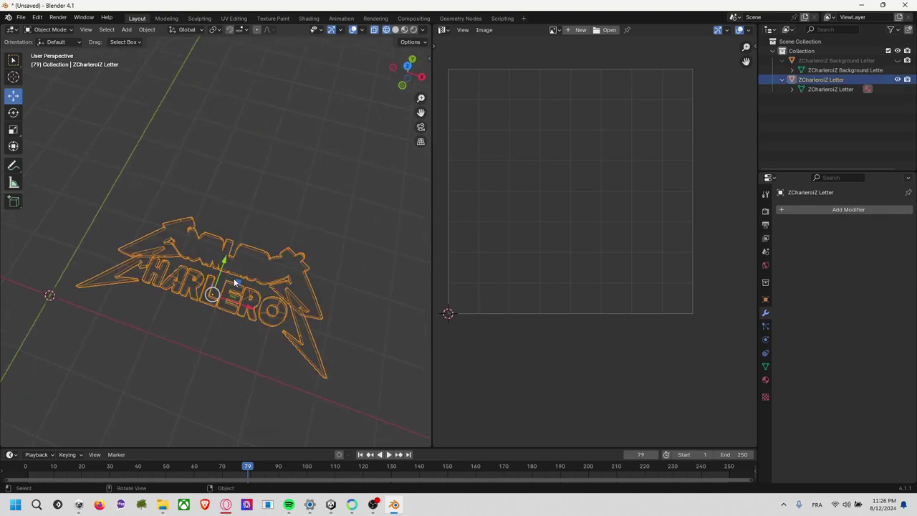
mouse_move(243, 258)
middle_down()
mouse_move(156, 207)
mouse_move(143, 223)
middle_up()
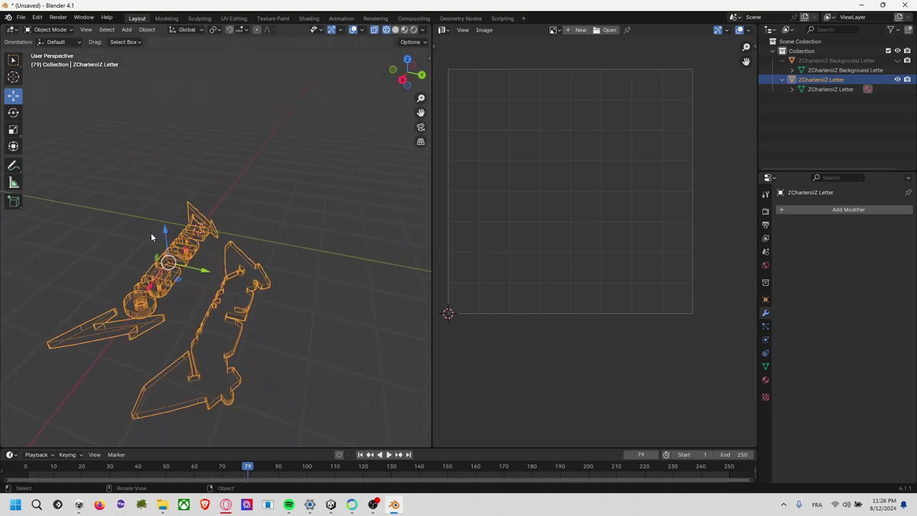
click(65, 32)
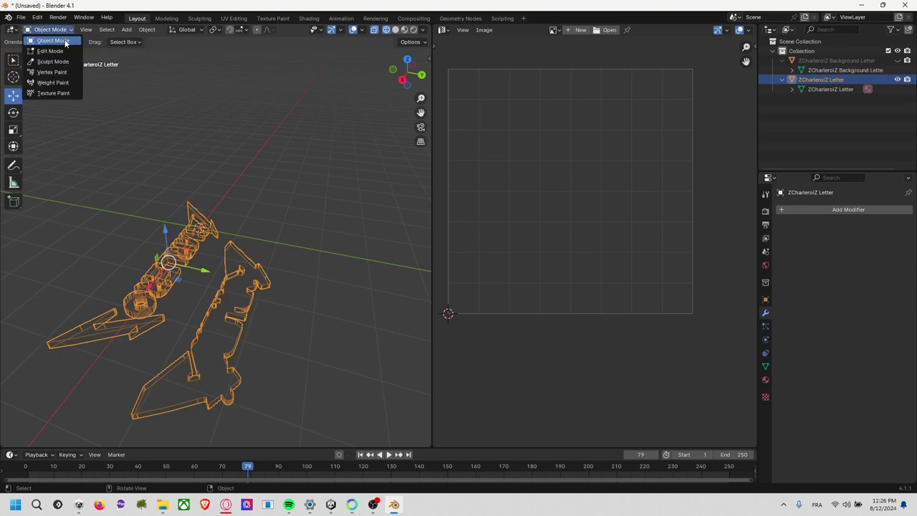
click(51, 51)
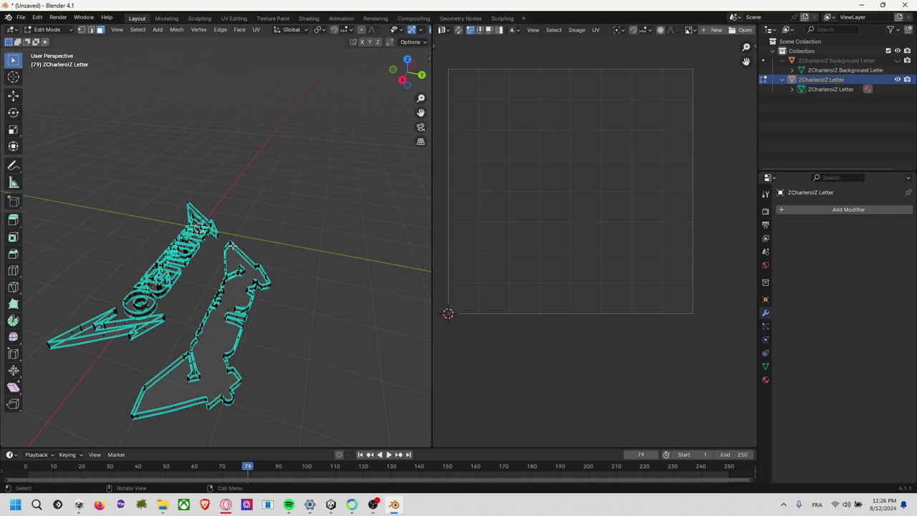
key(ctrl+l)
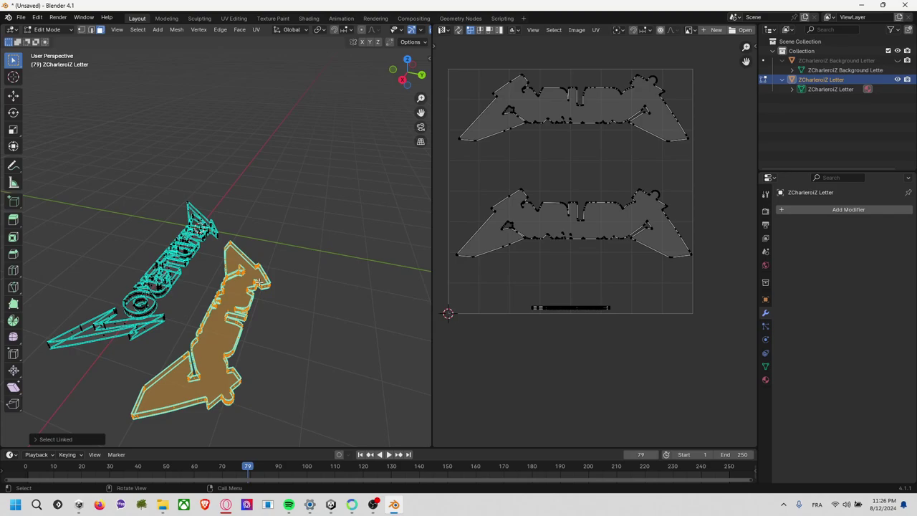
key(p)
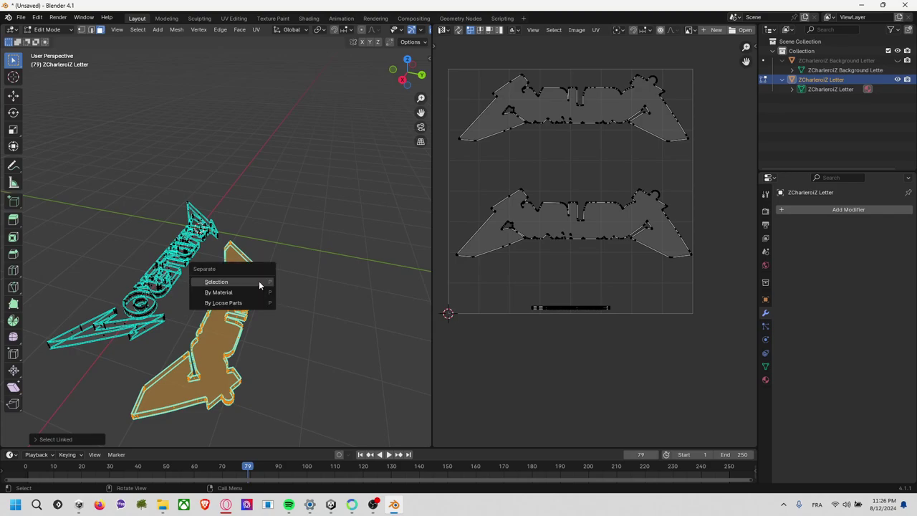
click(251, 281)
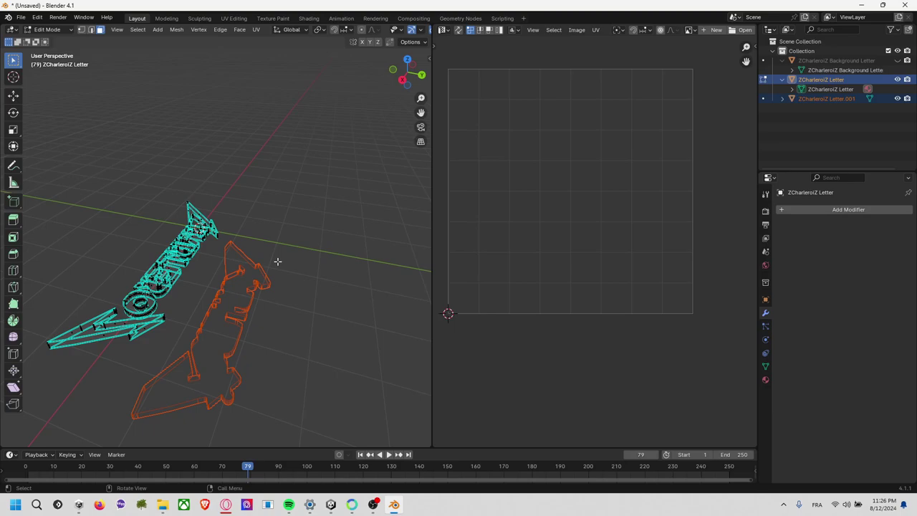
mouse_move(277, 261)
middle_down()
mouse_move(300, 252)
mouse_move(276, 256)
mouse_move(274, 265)
middle_up()
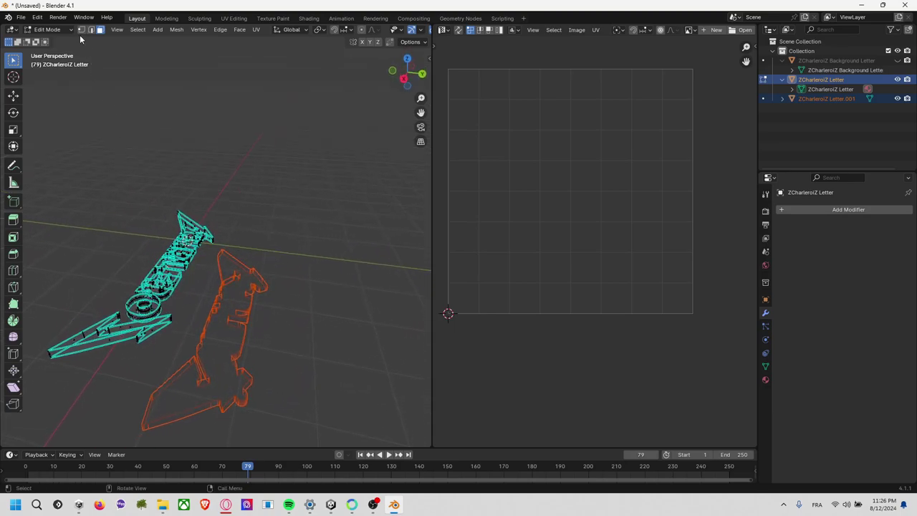
- Back in Object Mode, set Letter.001's origin to its centre of mass (volume)
click(46, 29)
click(54, 41)
click(215, 208)
click(175, 272)
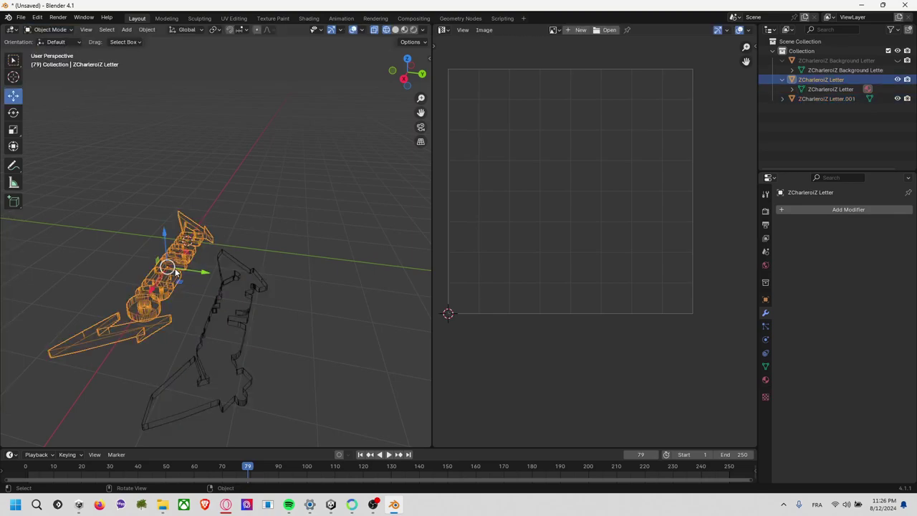
click(250, 312)
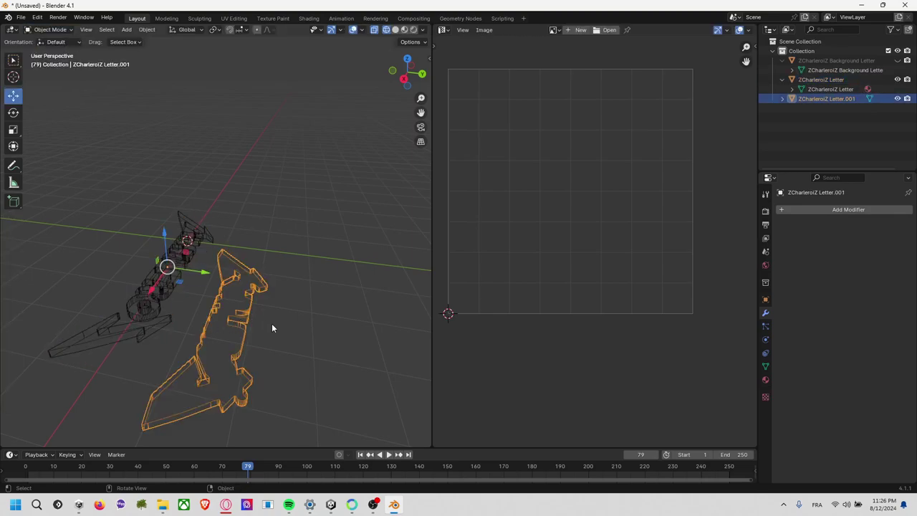
key(F3)
text(ma)
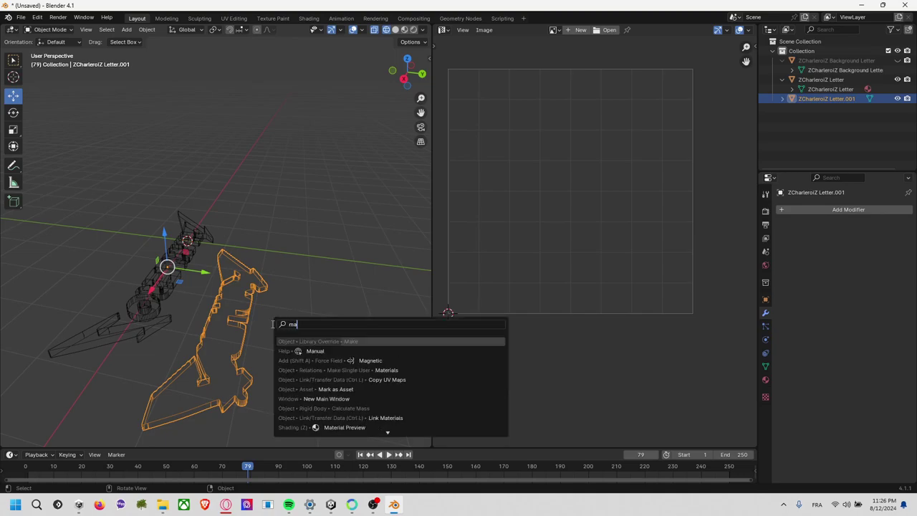
text(ss)
key(Down)
key(Return)
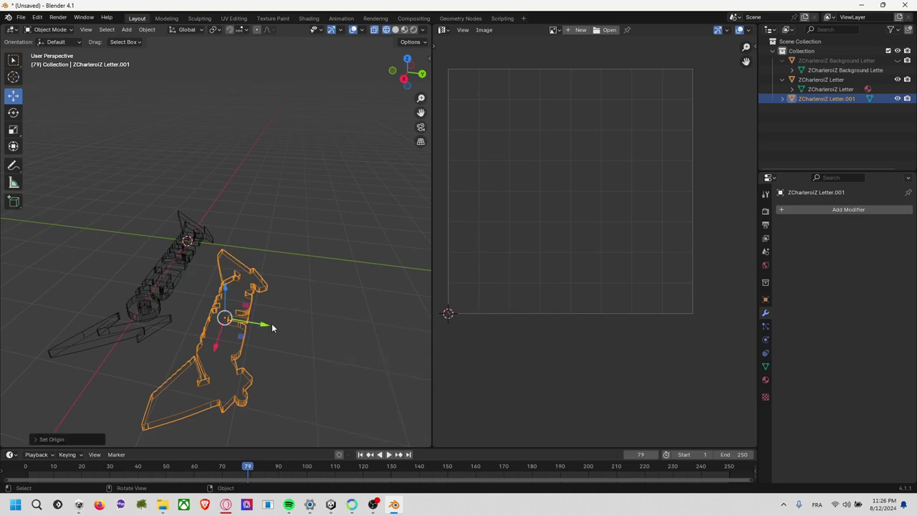
click(230, 282)
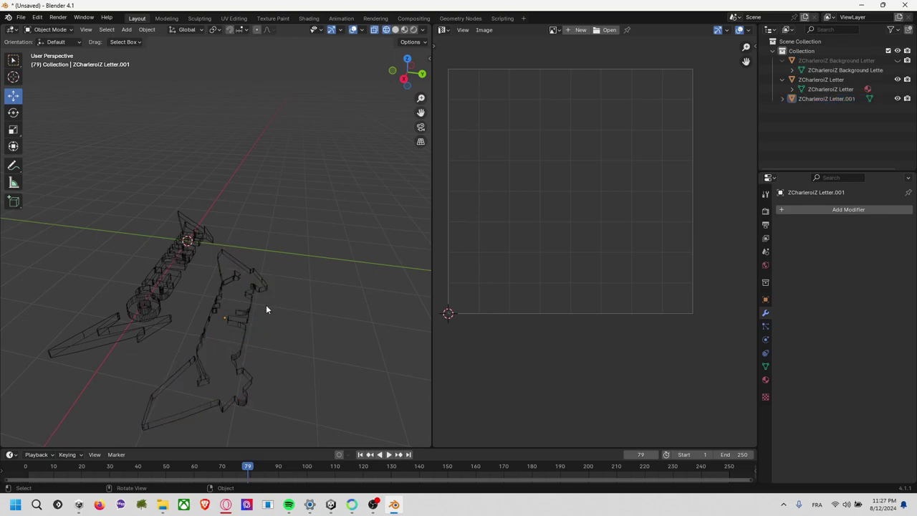
click(156, 260)
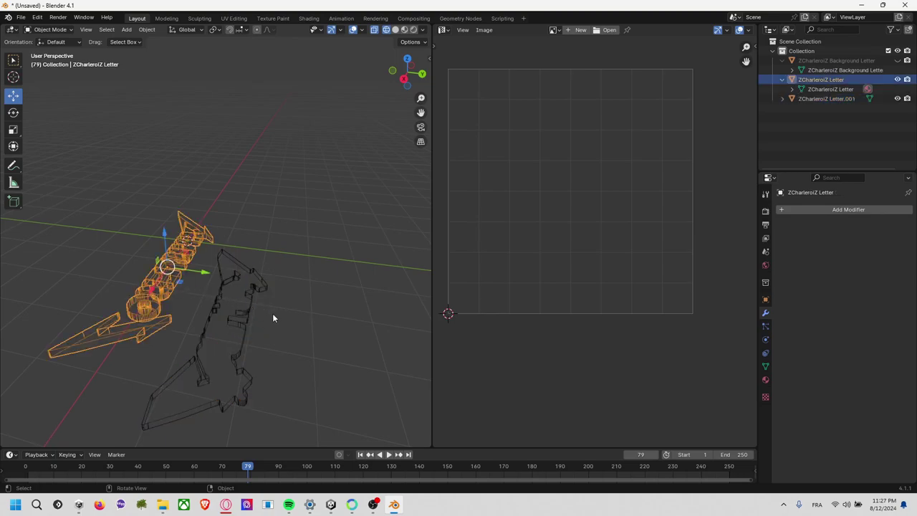
click(225, 301)
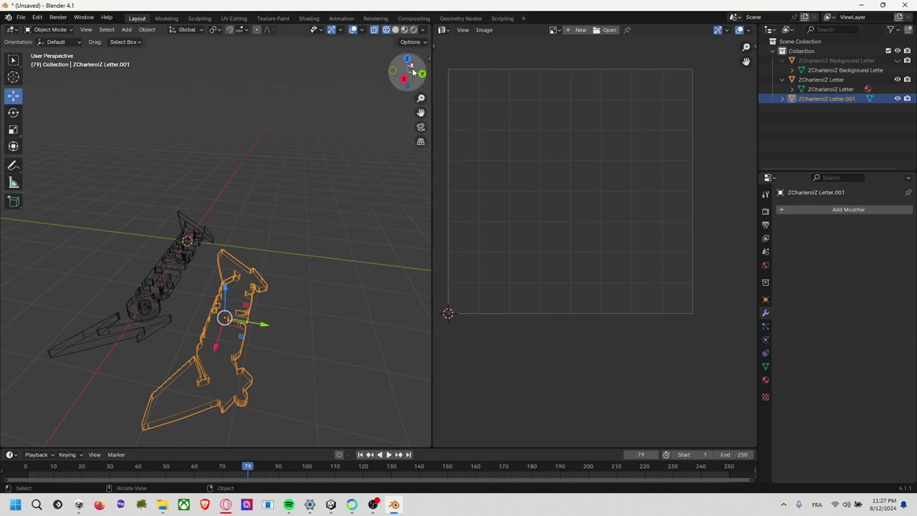
- In right-side view, move the outline down and lower the letters onto it
click(404, 79)
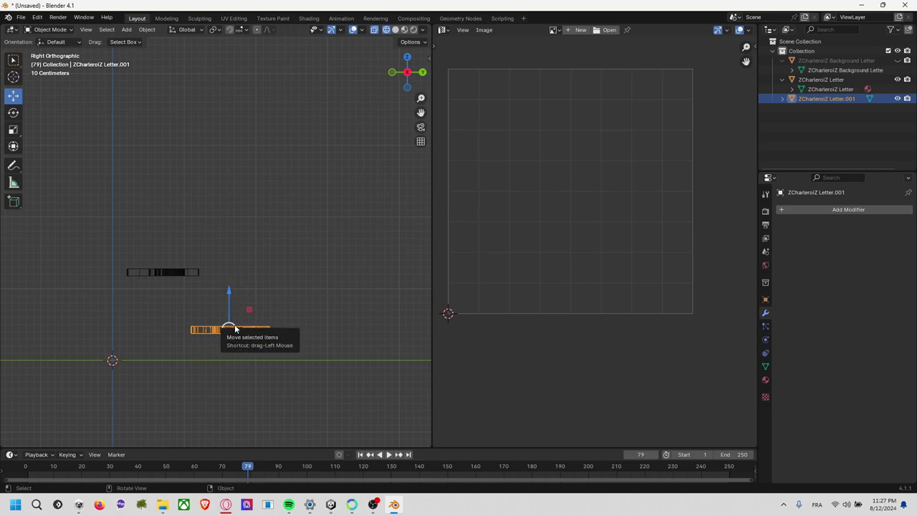
key(g)
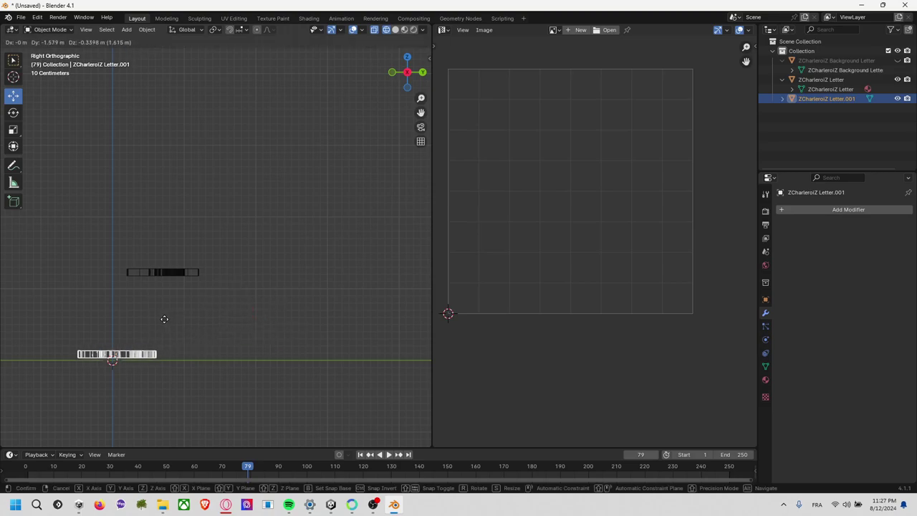
click(163, 324)
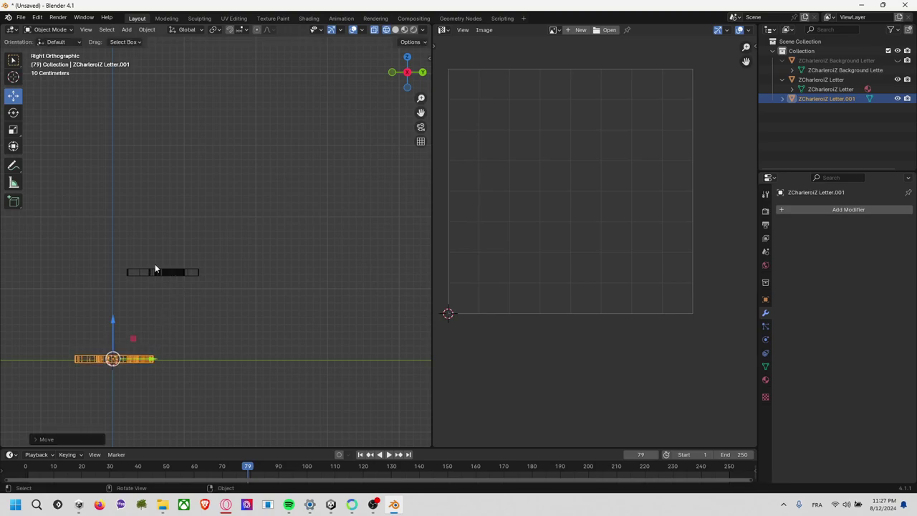
click(153, 270)
key(g)
click(95, 352)
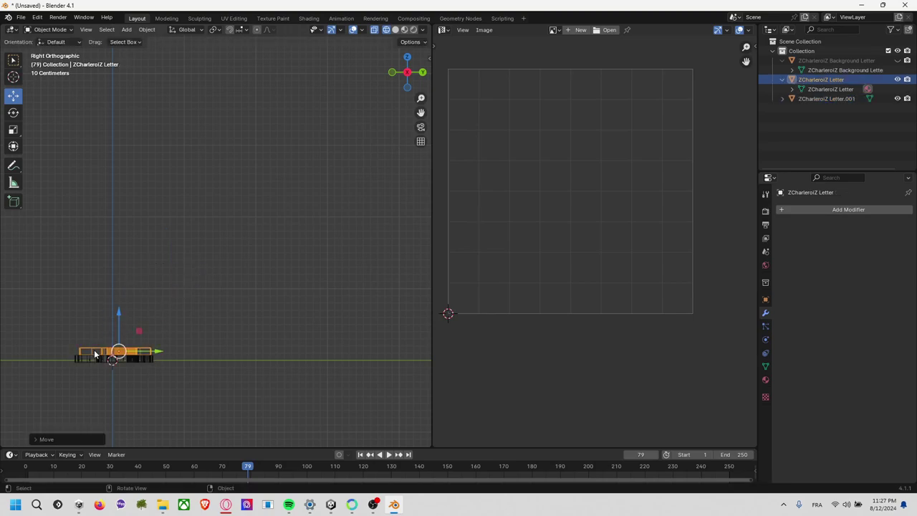
- From the top view, move the letters so they line up with the outline
middle_drag(188, 384, 267, 374)
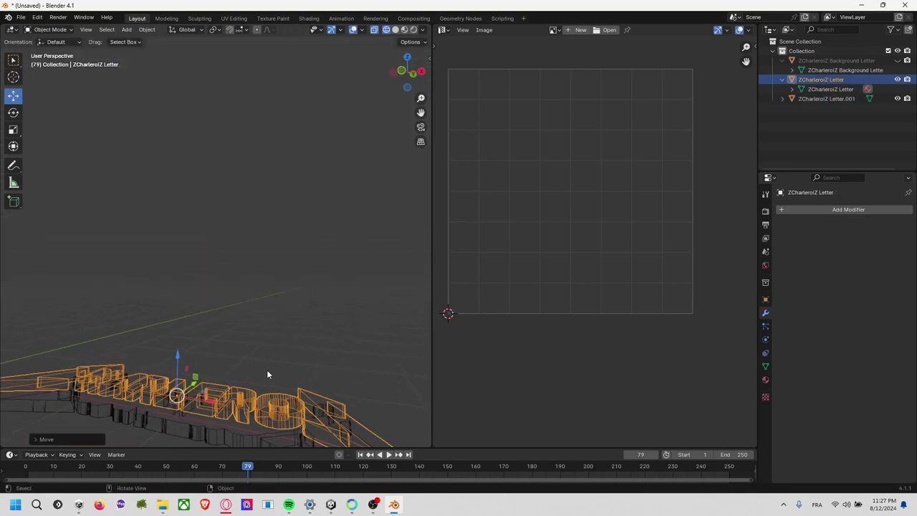
click(406, 54)
scroll(281, 332, up, 2)
mouse_move(286, 383)
shift+middle_down()
mouse_move(286, 251)
mouse_move(258, 177)
shift+middle_up()
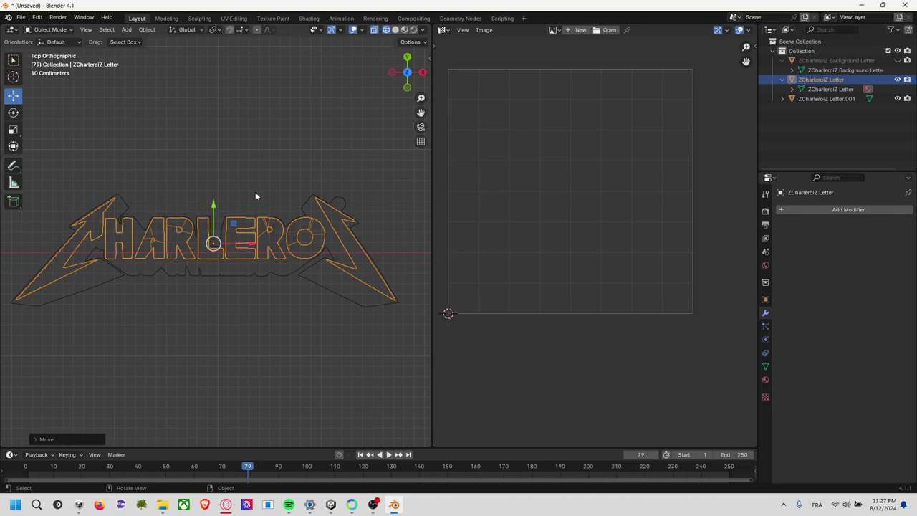
key(g)
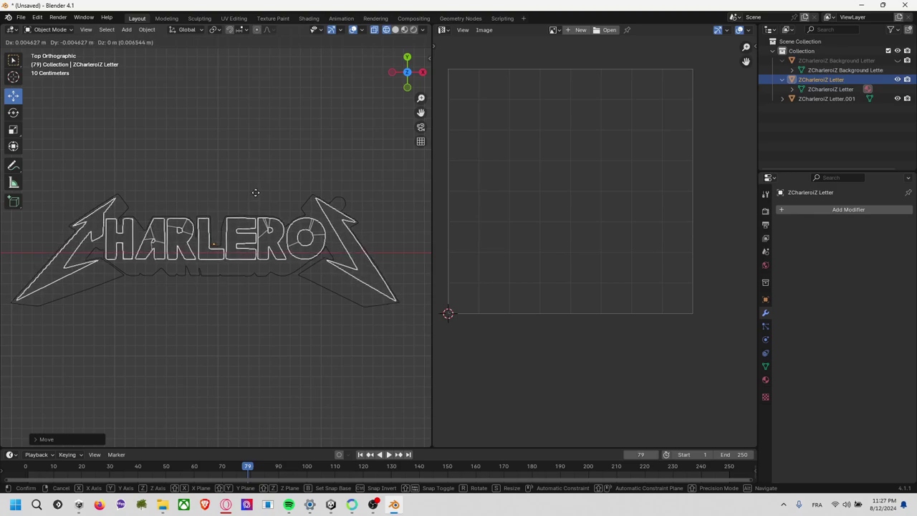
click(254, 192)
click(265, 177)
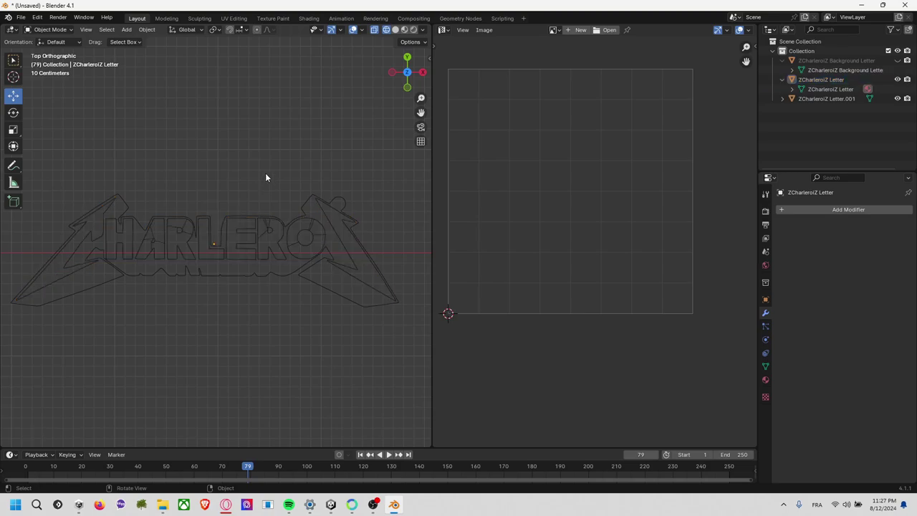
- In a zoomed right-side view, drag the letter object down flush onto the background plate
mouse_move(315, 328)
middle_down()
mouse_move(290, 245)
mouse_move(361, 128)
middle_up()
click(416, 72)
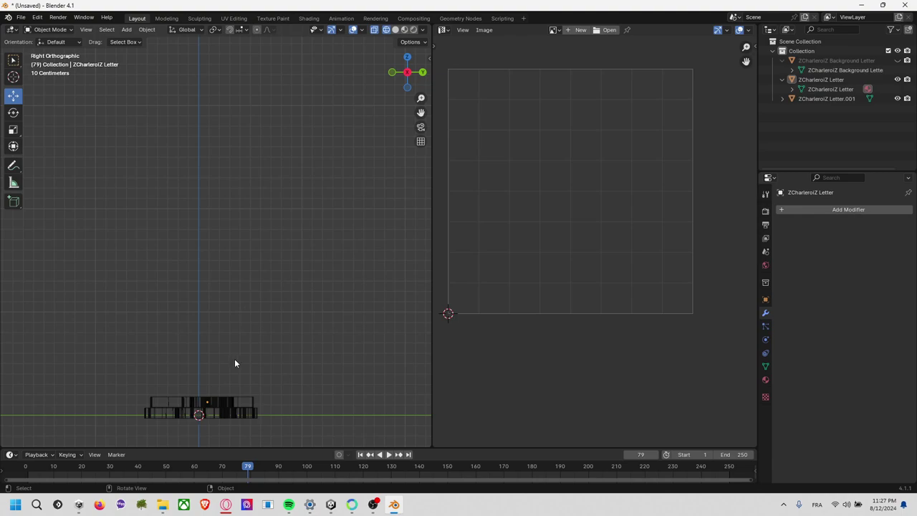
mouse_move(234, 363)
middle_down()
mouse_move(290, 270)
mouse_move(287, 200)
middle_up()
click(405, 61)
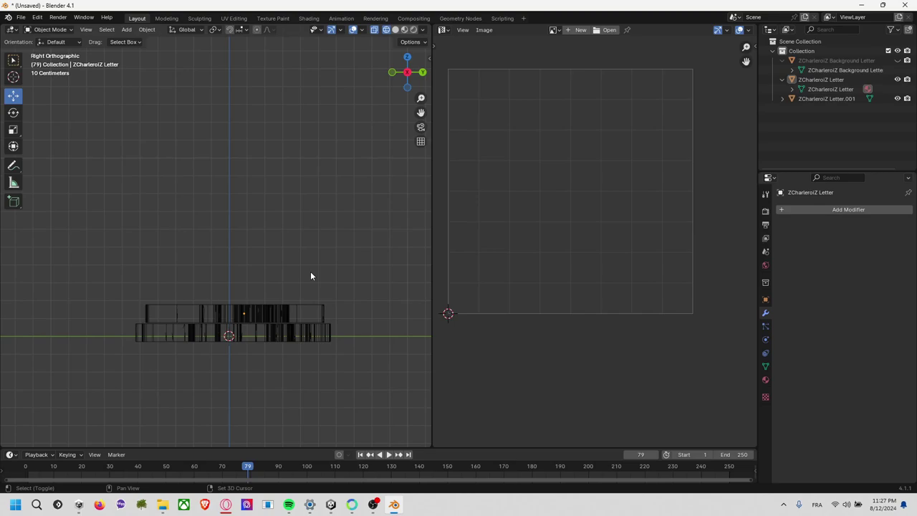
scroll(310, 275, up, 1)
scroll(295, 230, up, 1)
scroll(296, 232, up, 1)
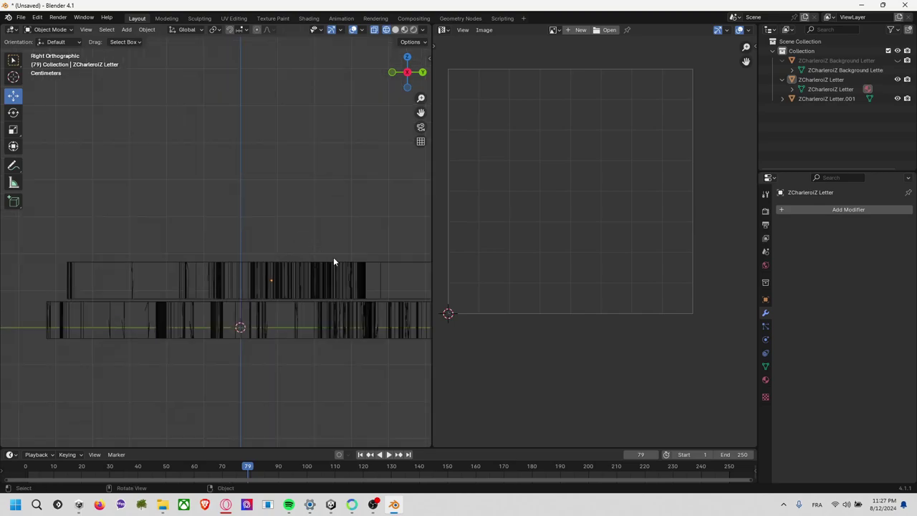
scroll(333, 257, down, 1)
scroll(330, 229, down, 1)
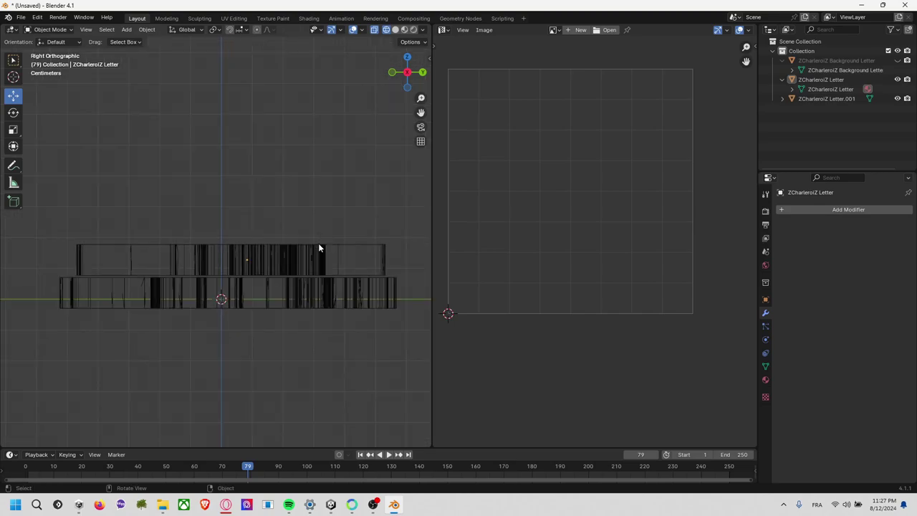
click(315, 257)
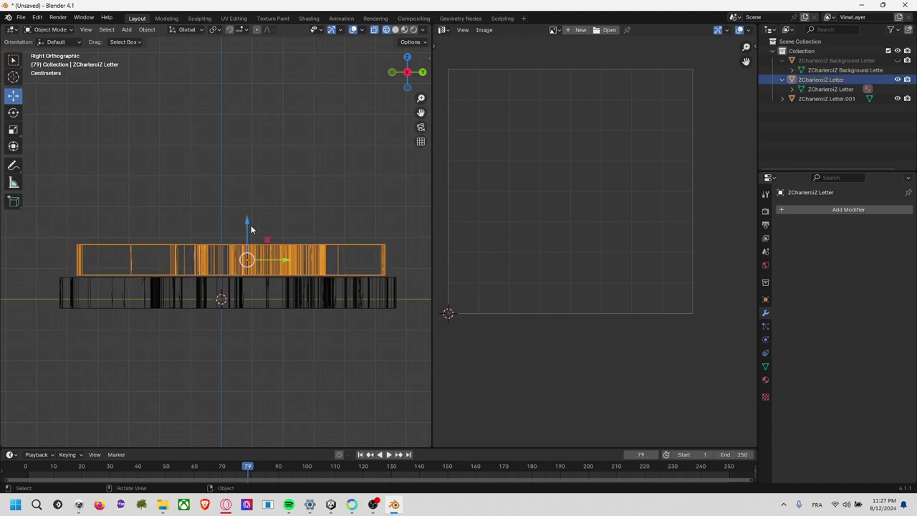
drag(249, 225, 247, 226)
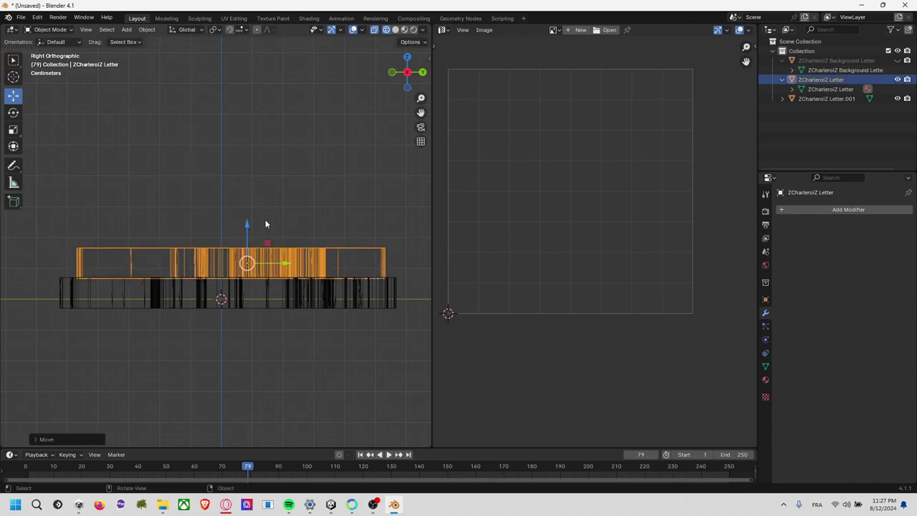
click(256, 168)
mouse_move(256, 167)
middle_down()
mouse_move(269, 204)
mouse_move(301, 200)
mouse_move(251, 210)
middle_up()
key(z)
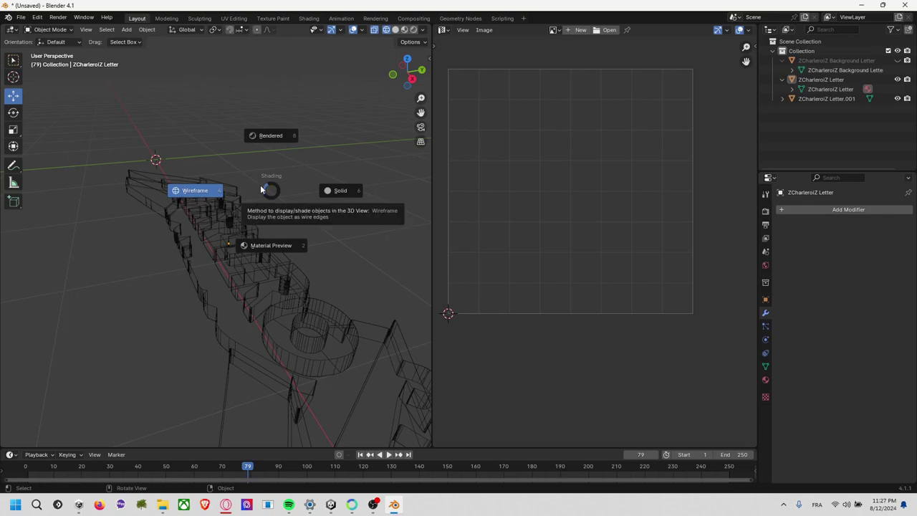
- Switch to solid shading and select both the letter object and Letter.001
click(352, 191)
click(282, 267)
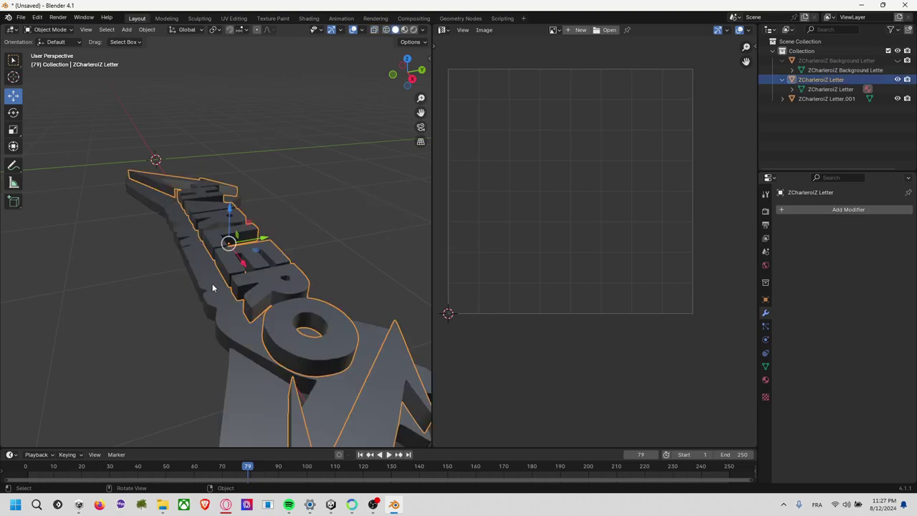
click(212, 287)
mouse_move(321, 272)
middle_down()
mouse_move(308, 255)
mouse_move(332, 272)
mouse_move(319, 286)
mouse_move(317, 278)
middle_up()
click(276, 248)
click(204, 244)
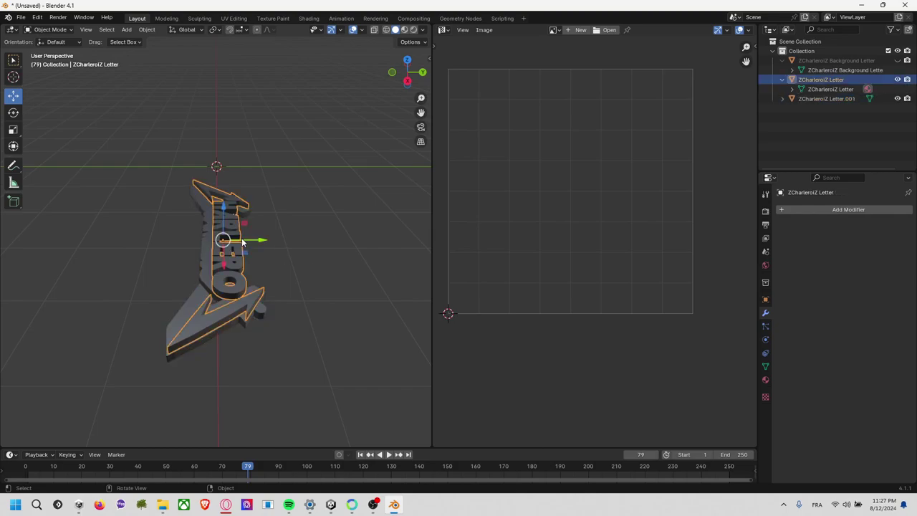
shift+click(205, 244)
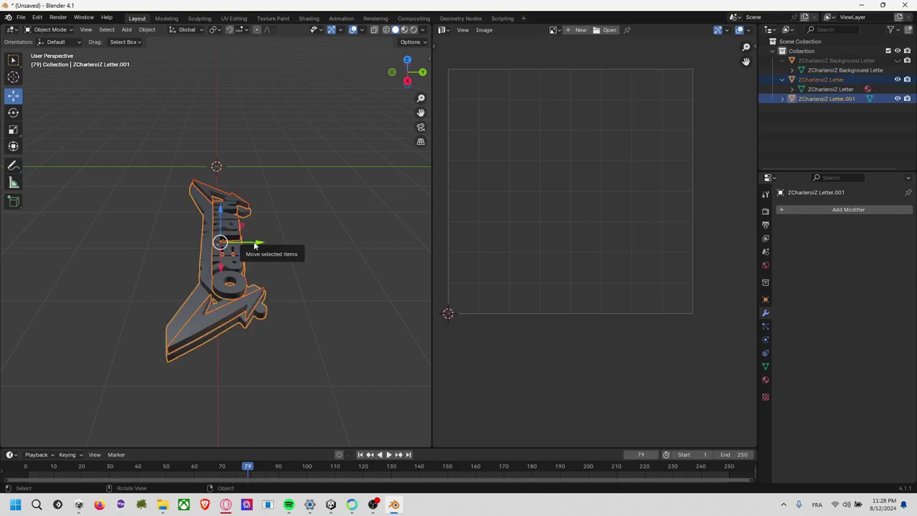
- Duplicate both logo parts and place the copy beside the original along the Y axis
key(shift+d)
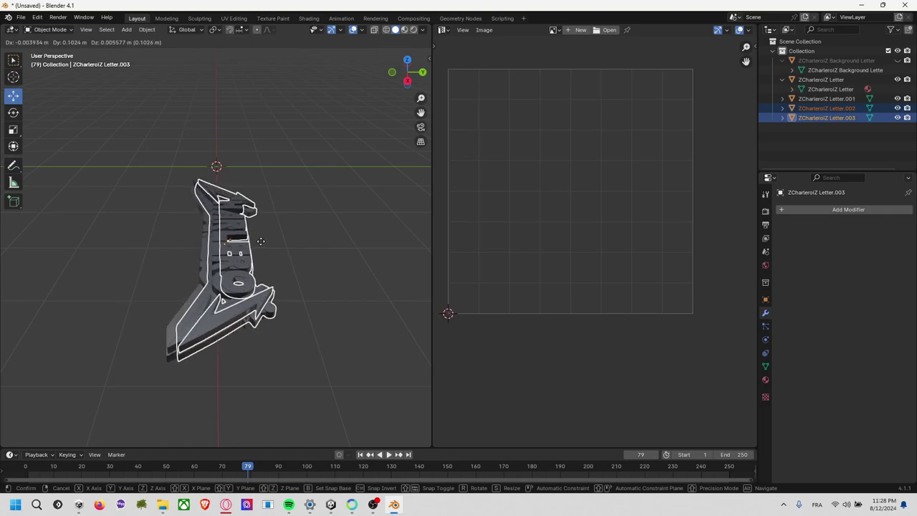
key(x)
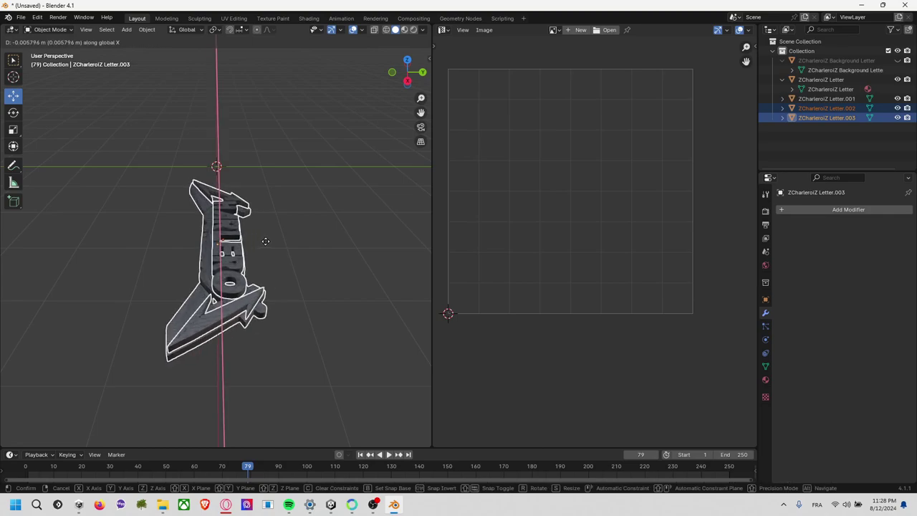
key(y)
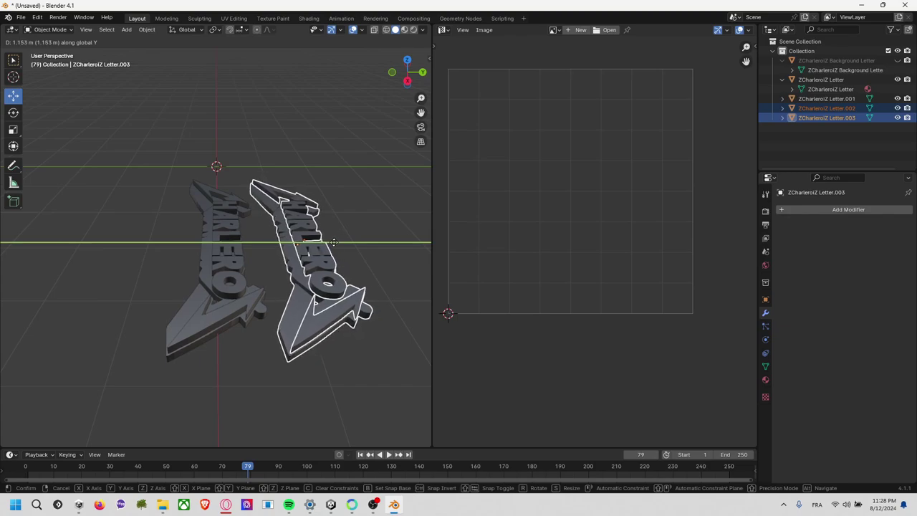
click(333, 242)
- Join the two duplicated parts with Ctrl+J, then reselect the copy and frame both logos
click(376, 241)
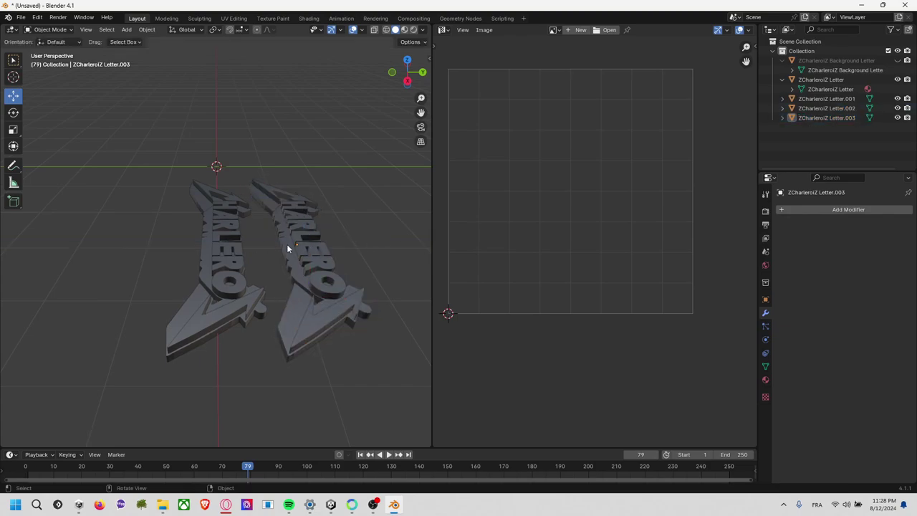
click(286, 243)
shift+click(287, 205)
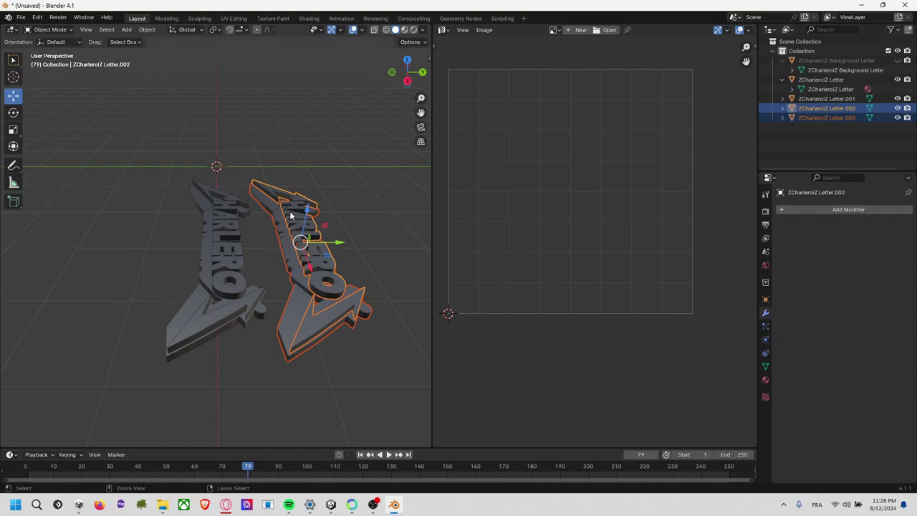
key(ctrl+j)
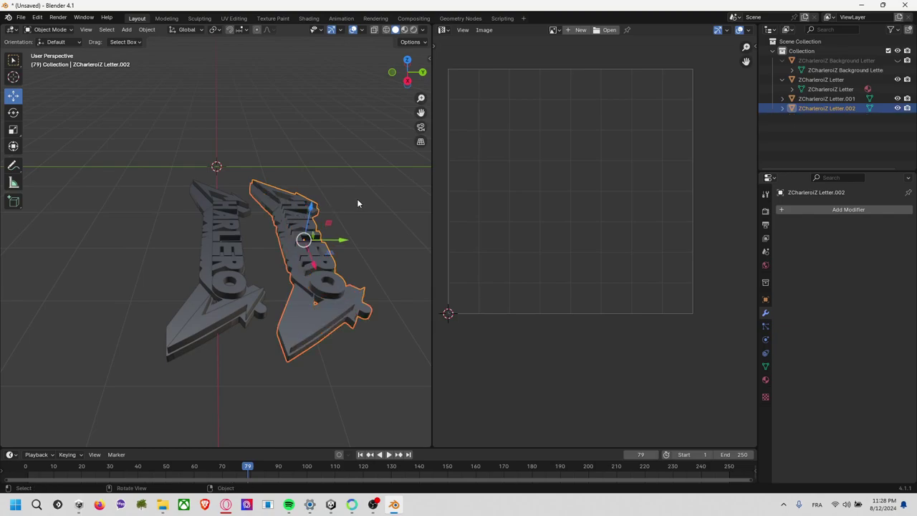
middle_drag(350, 198, 330, 167)
mouse_move(370, 208)
middle_down()
mouse_move(383, 217)
mouse_move(357, 240)
mouse_move(392, 263)
mouse_move(285, 236)
middle_up()
click(383, 218)
scroll(286, 229, up, 3)
mouse_move(317, 207)
middle_down()
mouse_move(264, 145)
mouse_move(323, 192)
mouse_move(359, 172)
mouse_move(303, 217)
middle_up()
click(256, 265)
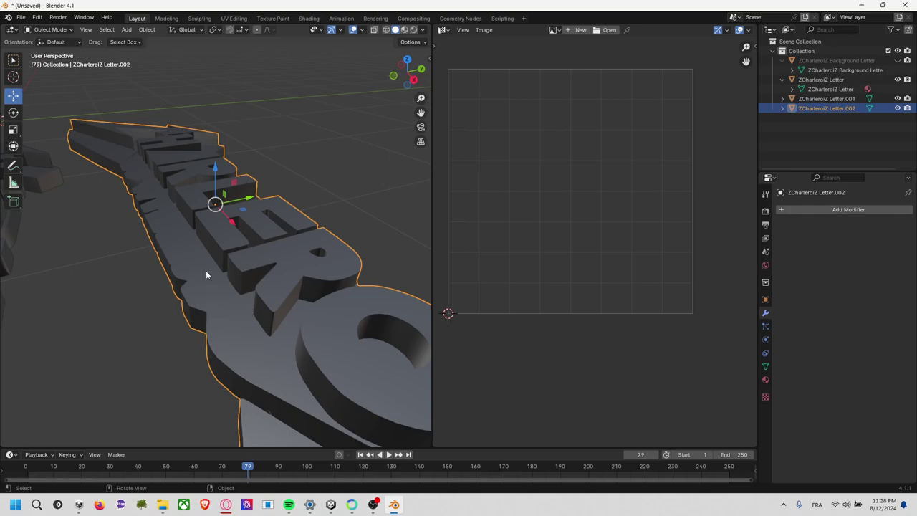
middle_drag(138, 202, 166, 219)
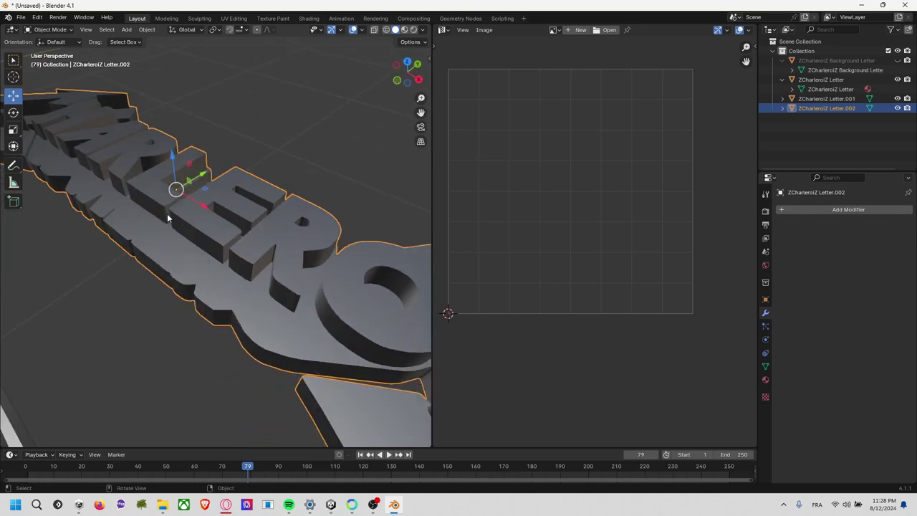
scroll(178, 233, down, 2)
scroll(172, 244, down, 2)
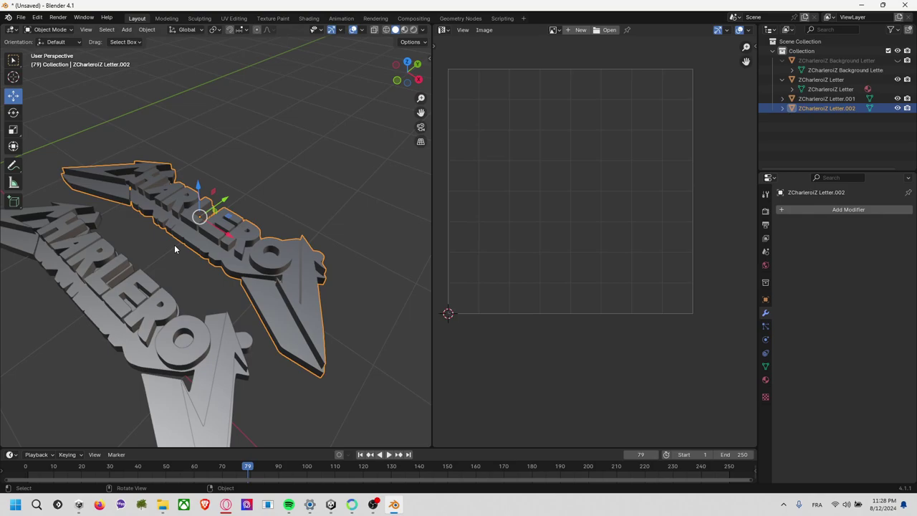
mouse_move(179, 245)
shift+middle_down()
mouse_move(214, 257)
mouse_move(261, 236)
shift+middle_up()
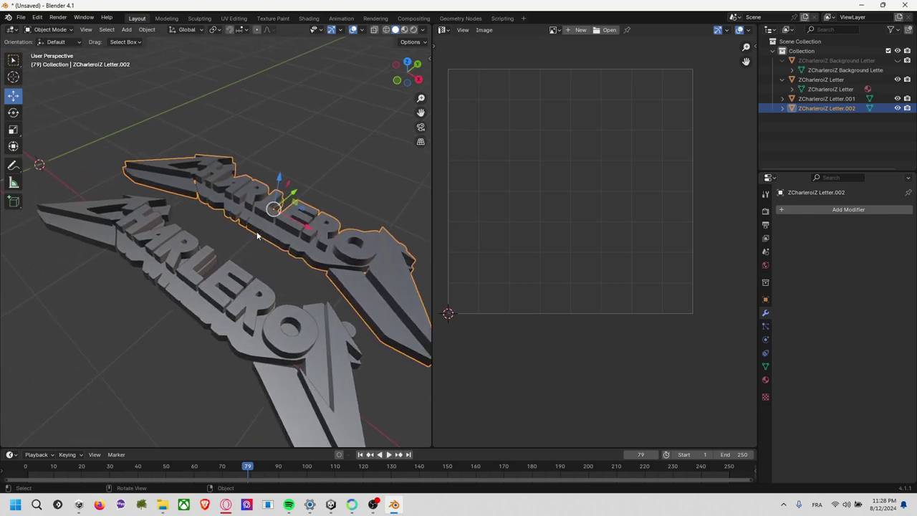
- Add a Boolean modifier to the merged copy via the 'bool' search and try applying it
click(807, 211)
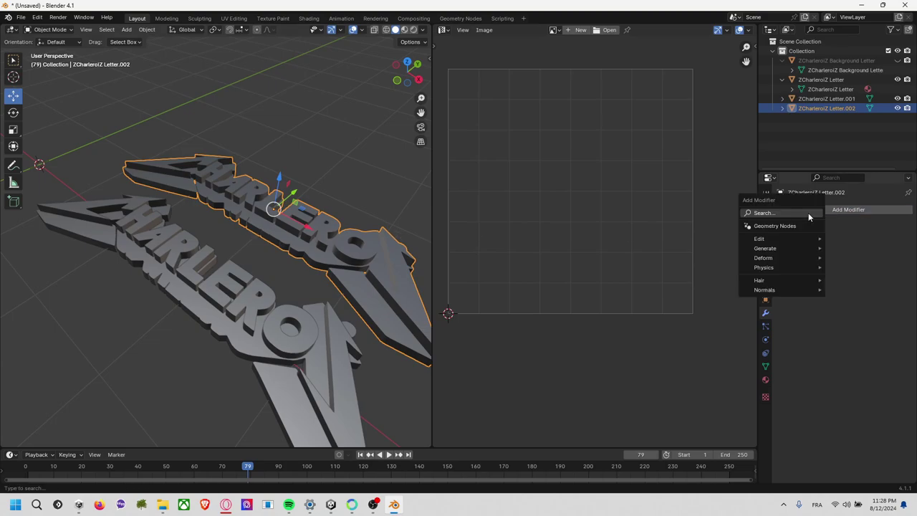
text(bool)
key(Return)
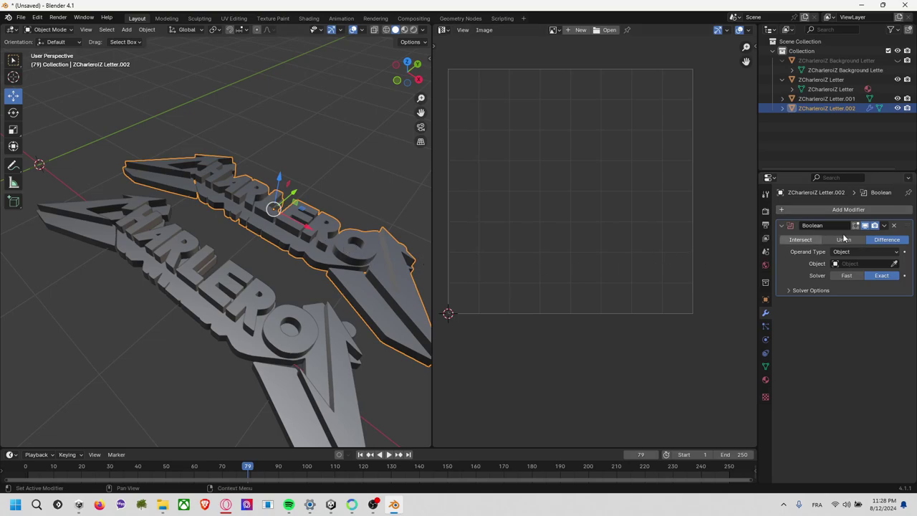
click(884, 225)
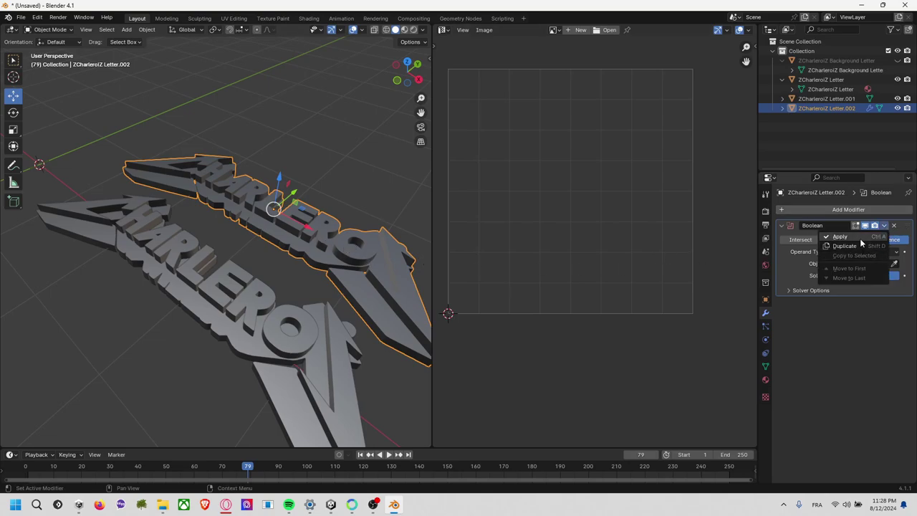
click(860, 236)
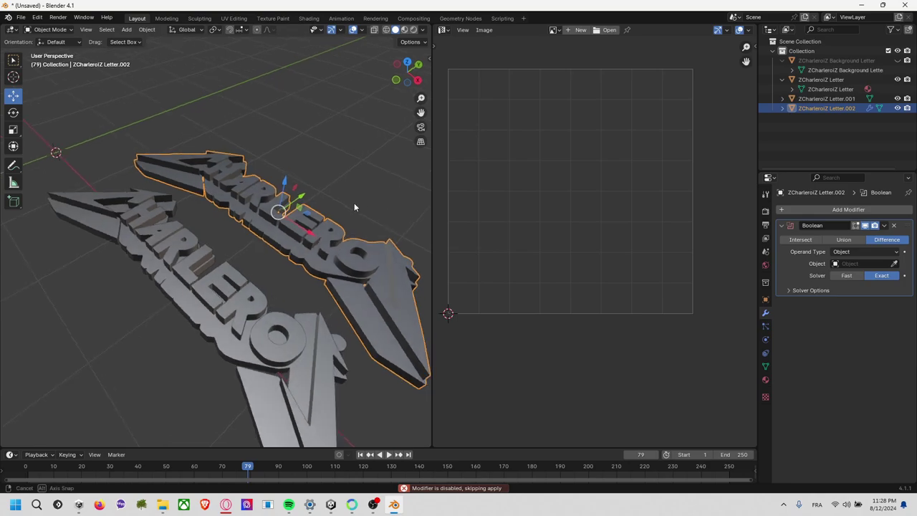
- Switch the viewport to wireframe shading and reselect the joined copy up close
middle_drag(353, 202, 341, 220)
key(z)
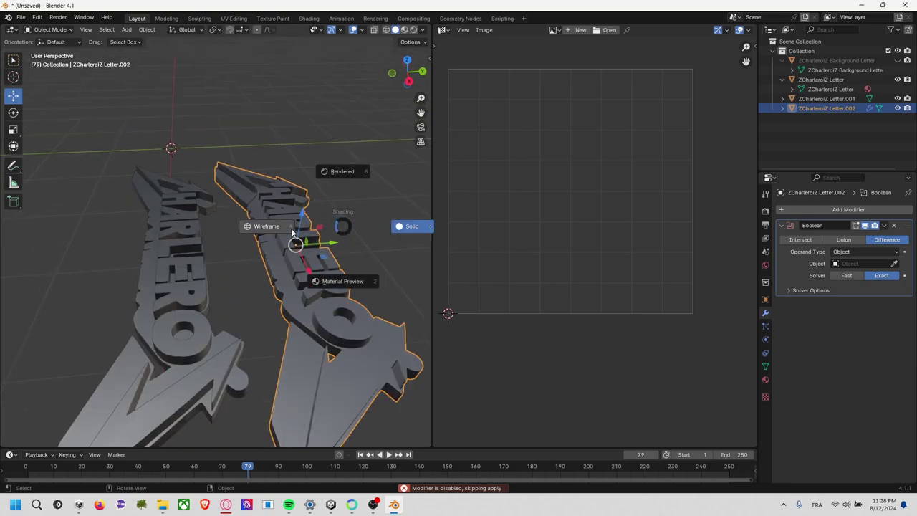
click(276, 231)
click(361, 257)
scroll(368, 260, up, 5)
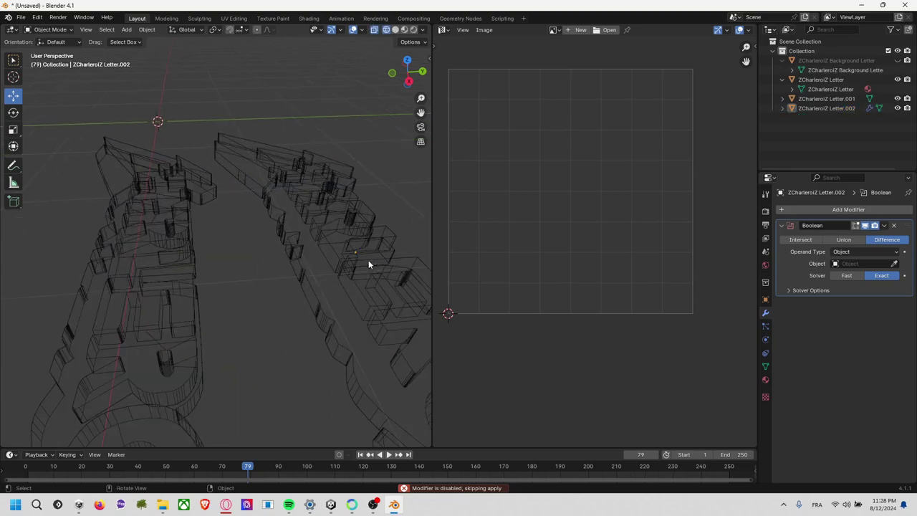
middle_drag(368, 260, 214, 164)
click(367, 264)
- Inspect the copy's geometry in Edit Mode, selecting and deselecting all, then return to Object Mode
click(47, 29)
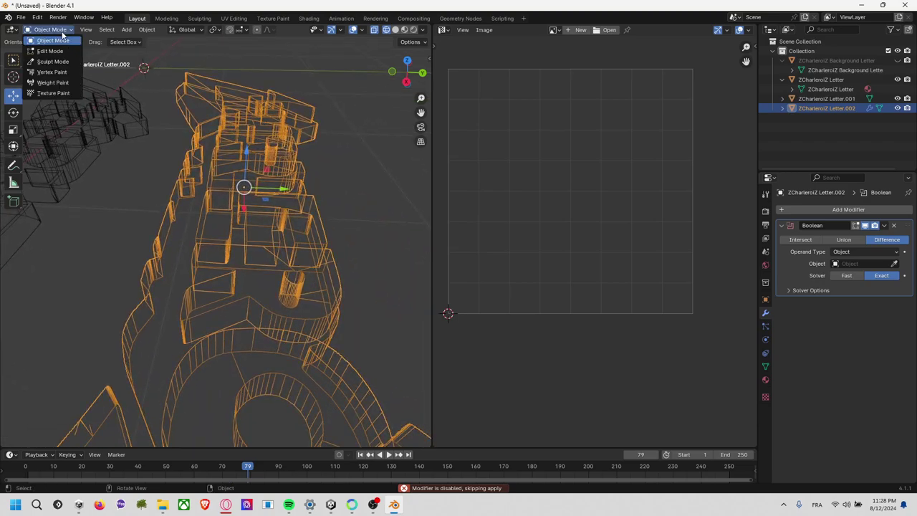
click(54, 51)
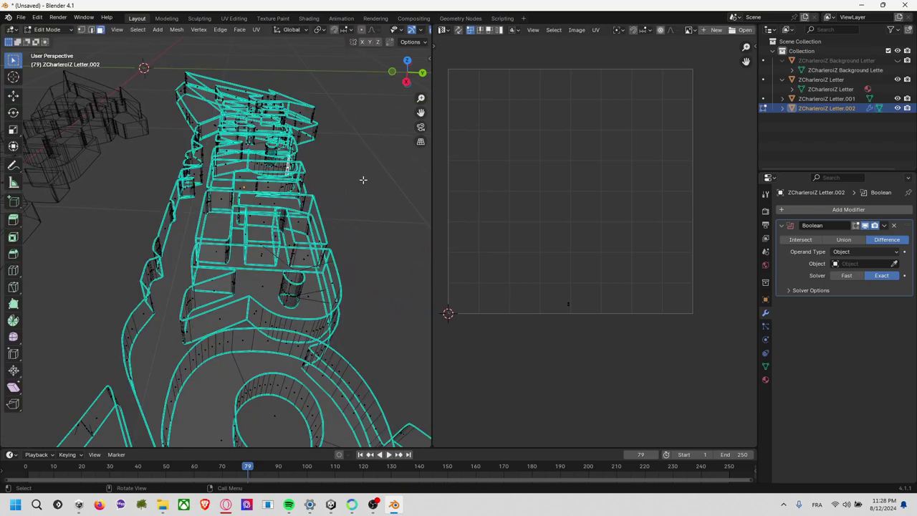
key(a)
key(alt+a)
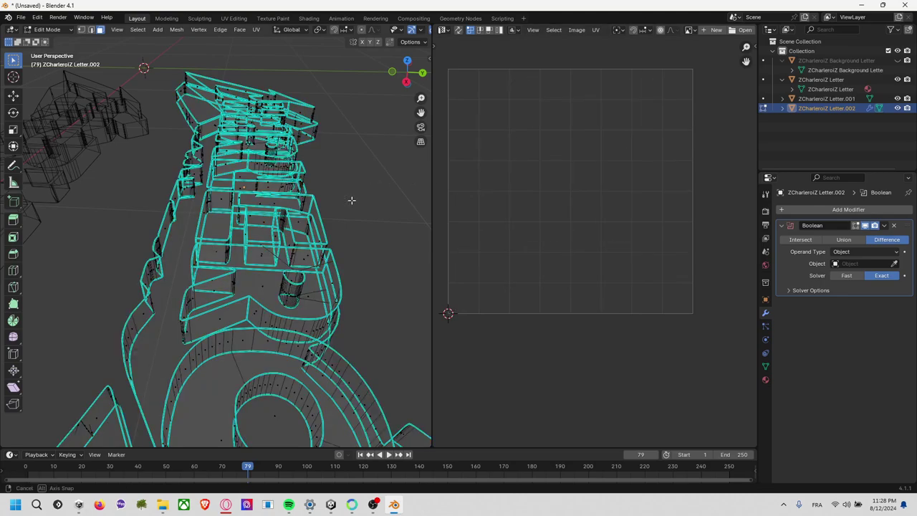
middle_drag(351, 199, 325, 173)
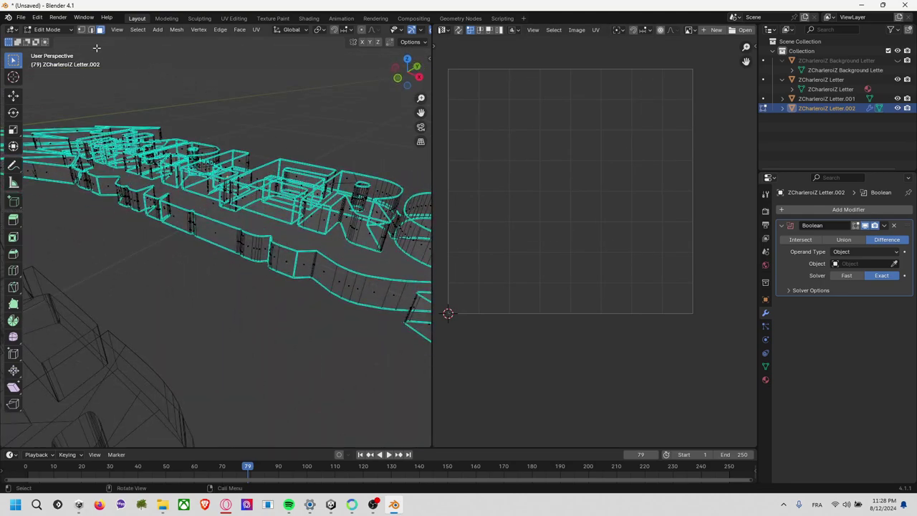
click(47, 29)
click(54, 40)
key(alt+a)
- Return to solid shading, check the original Letter.001, and reselect the Boolean copy Letter.002
mouse_move(204, 134)
middle_down()
mouse_move(305, 131)
mouse_move(268, 182)
middle_up()
click(235, 206)
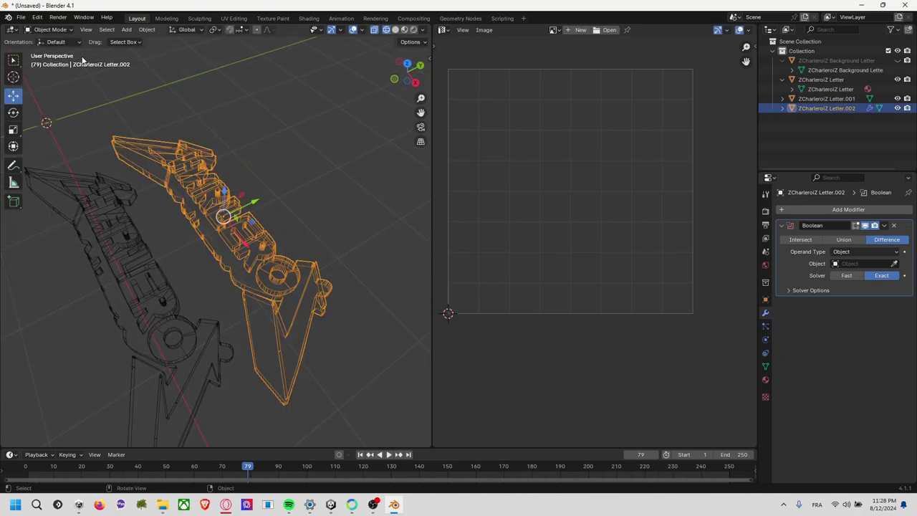
key(z)
click(264, 111)
mouse_move(256, 178)
middle_down()
mouse_move(268, 189)
mouse_move(300, 186)
mouse_move(210, 225)
middle_up()
click(207, 235)
click(184, 249)
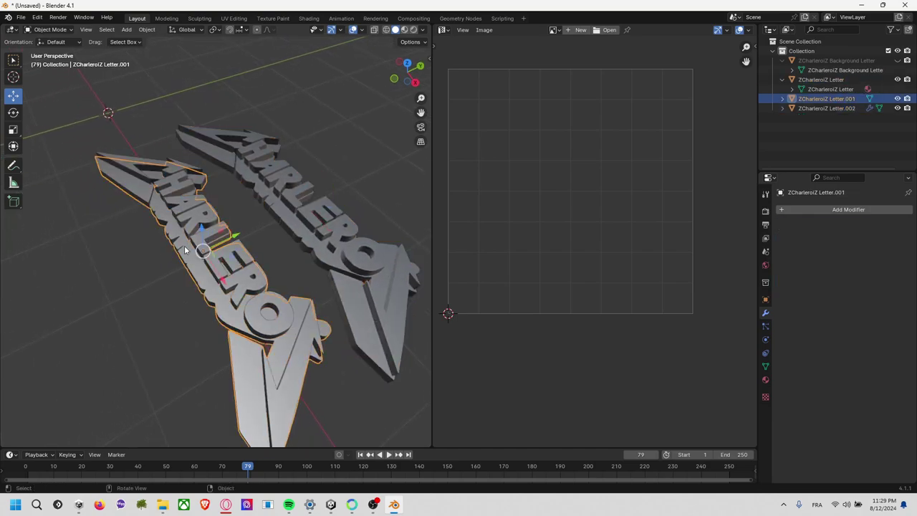
click(300, 191)
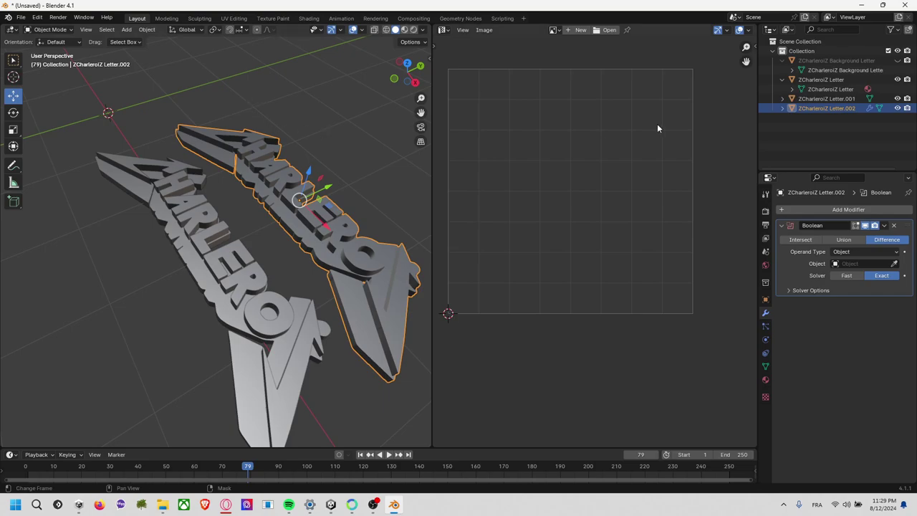
- Rename ZCharleroiZ Letter.002 and its mesh to ZCharleroiZ Full
double_click(825, 108)
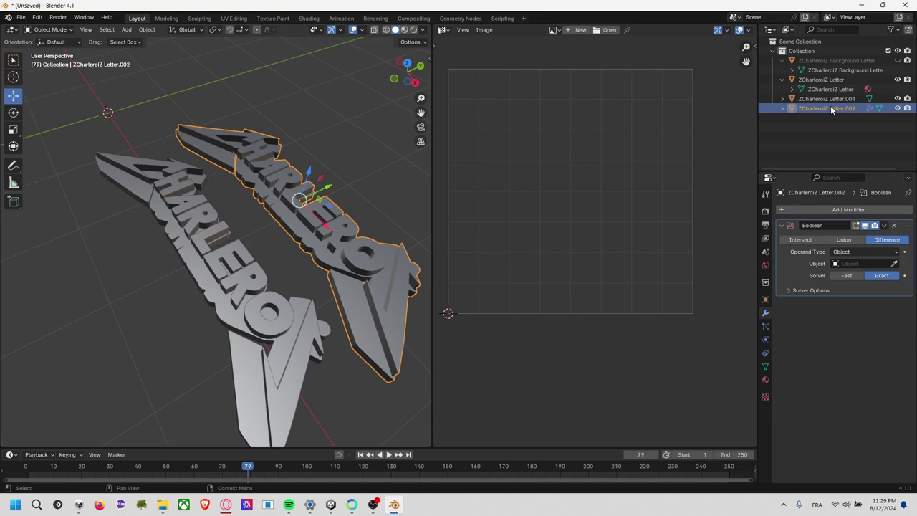
click(783, 108)
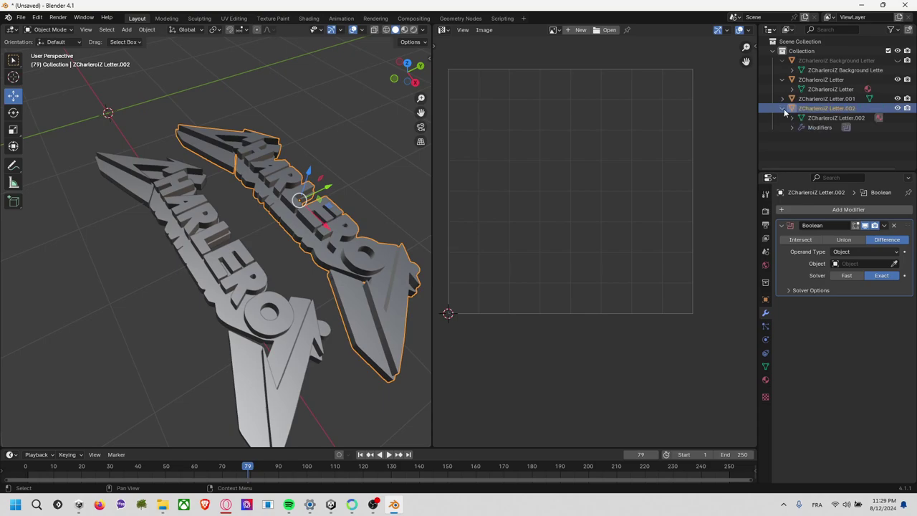
click(829, 107)
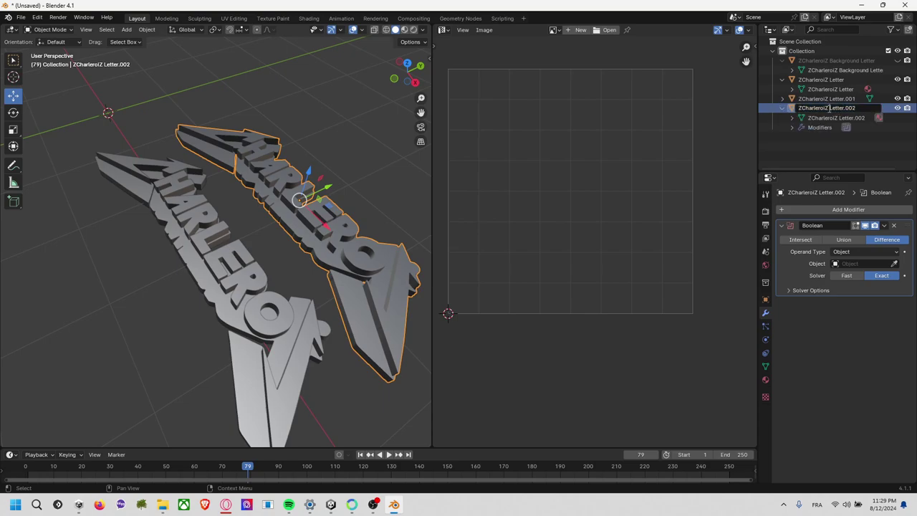
drag(831, 107, 886, 107)
text(Full)
double_click(850, 117)
double_click(831, 88)
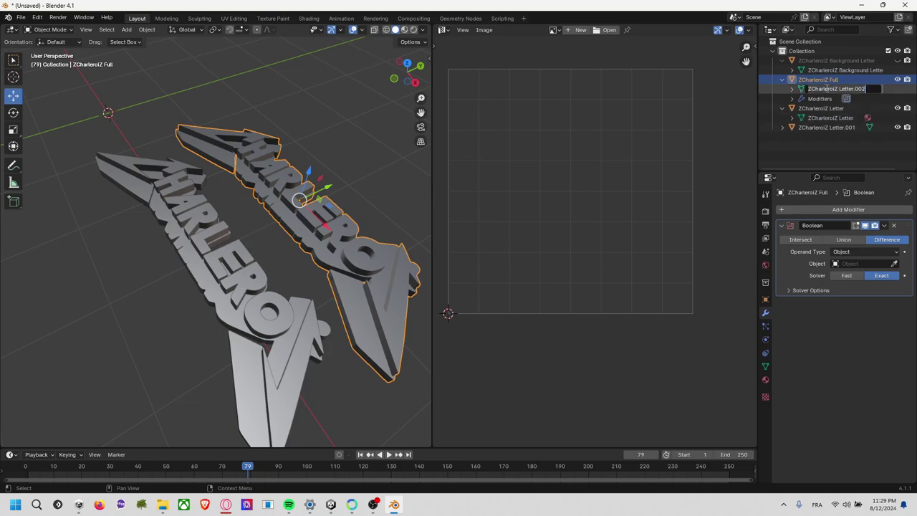
text(ZCharleroiZ Full)
key(Return)
- Rename ZCharleroiZ Letter and its mesh to ZCharleroiZ Front
double_click(851, 109)
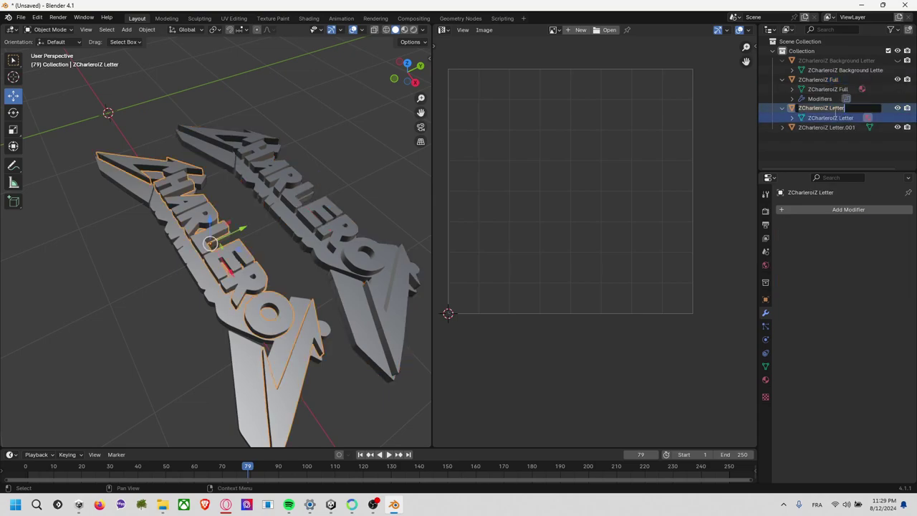
text(ZCharleroiZ Full)
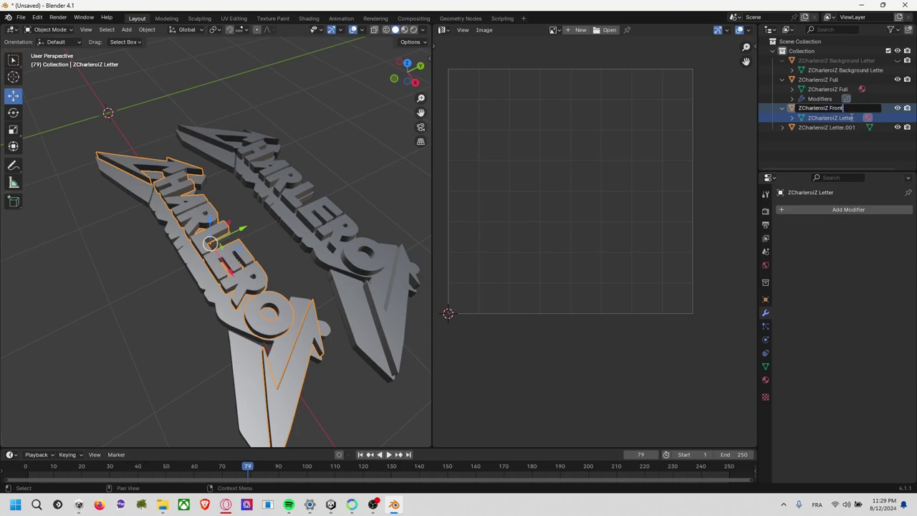
key(Return)
double_click(835, 89)
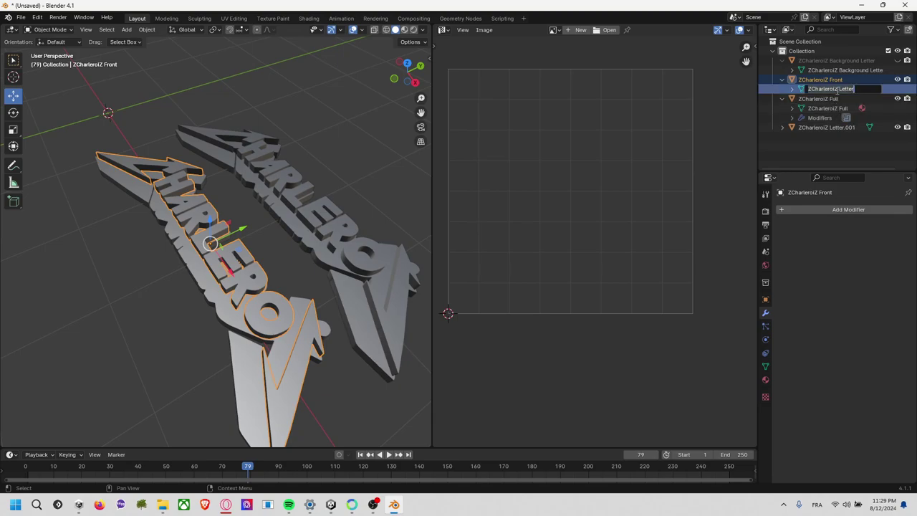
text(ZCharleroiZ Full)
text(t)
key(Return)
- Rename Letter.001 and its mesh to ZCharleroiZ Back, then delete the Background Letter object
double_click(832, 127)
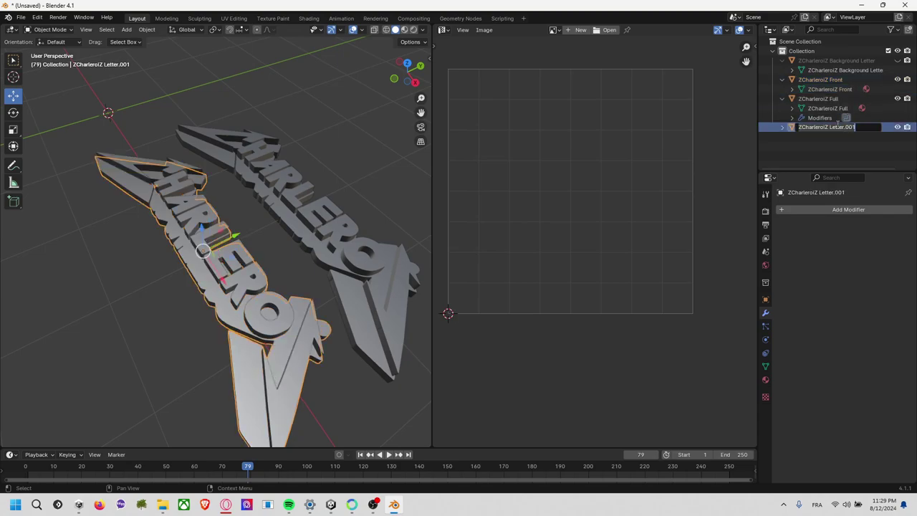
text(ZCharleroiZ Full)
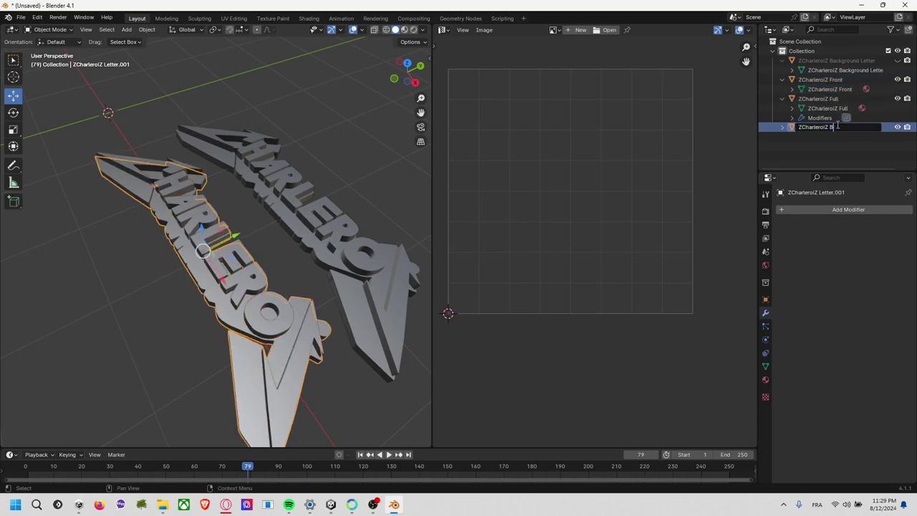
key(Return)
click(782, 60)
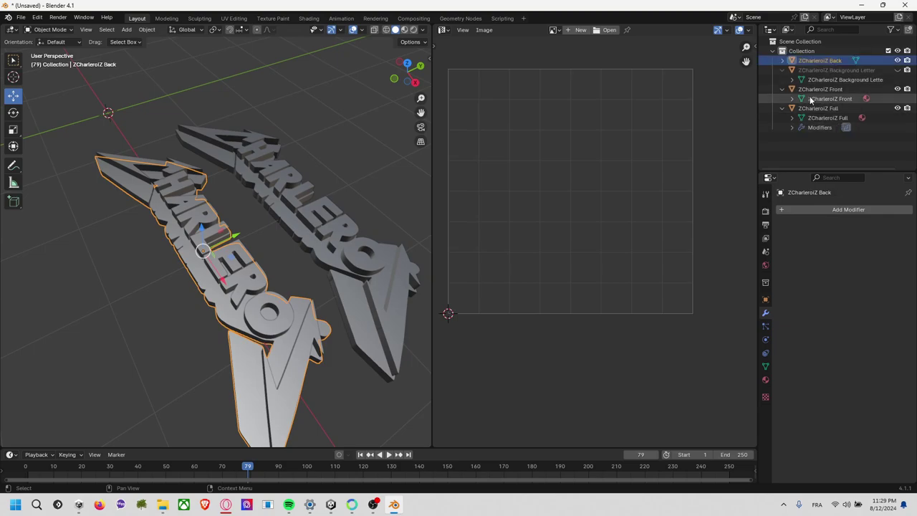
double_click(845, 70)
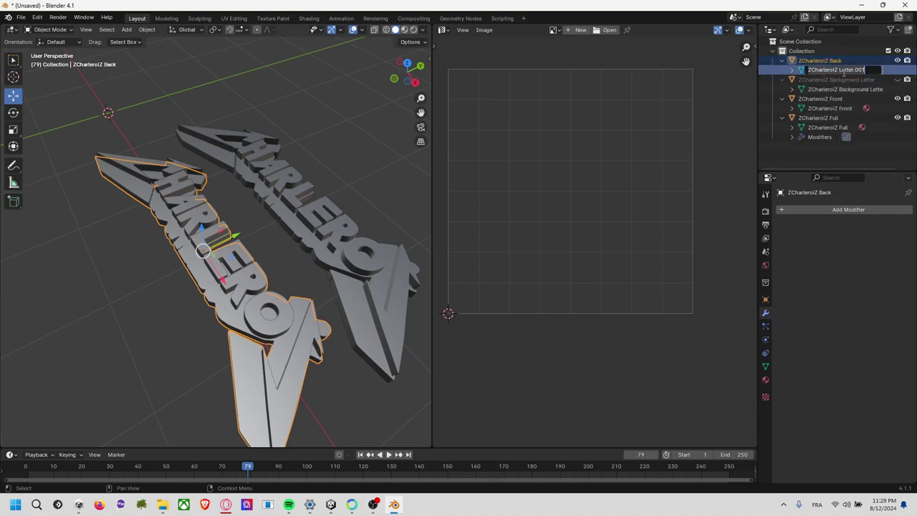
drag(840, 69, 906, 72)
text(ZCharleroiZ Full)
key(ctrl+BackSpace)
key(ctrl+BackSpace)
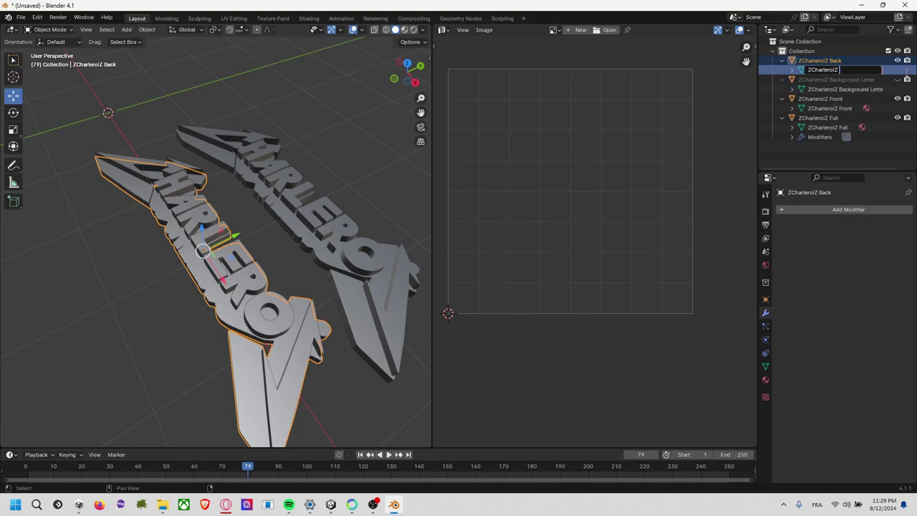
text(Back)
key(Return)
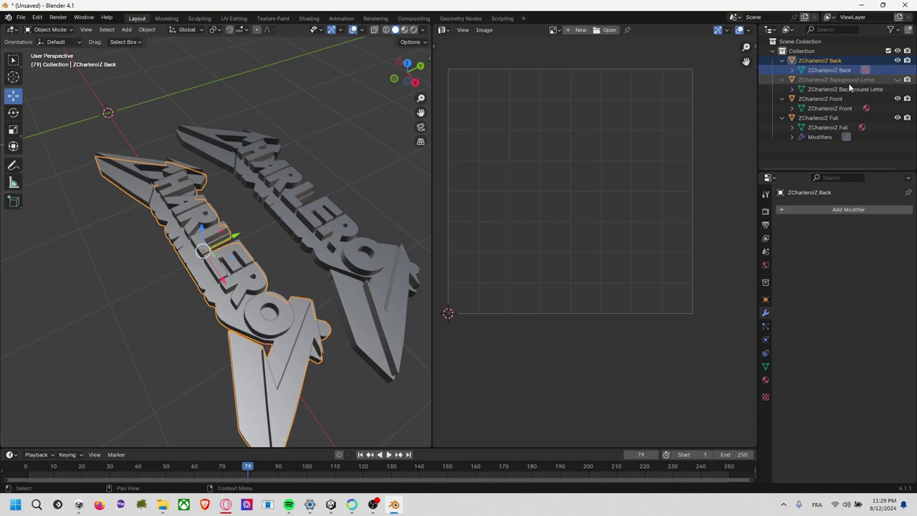
click(848, 81)
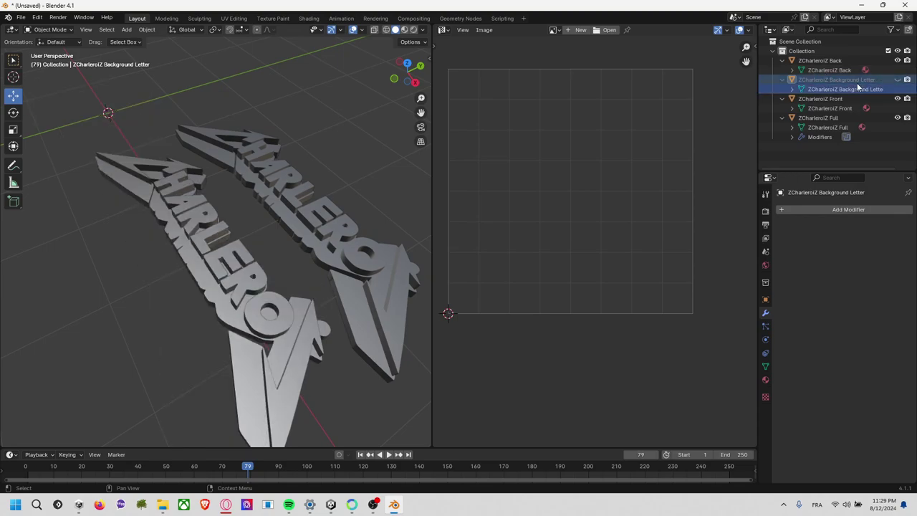
key(Delete)
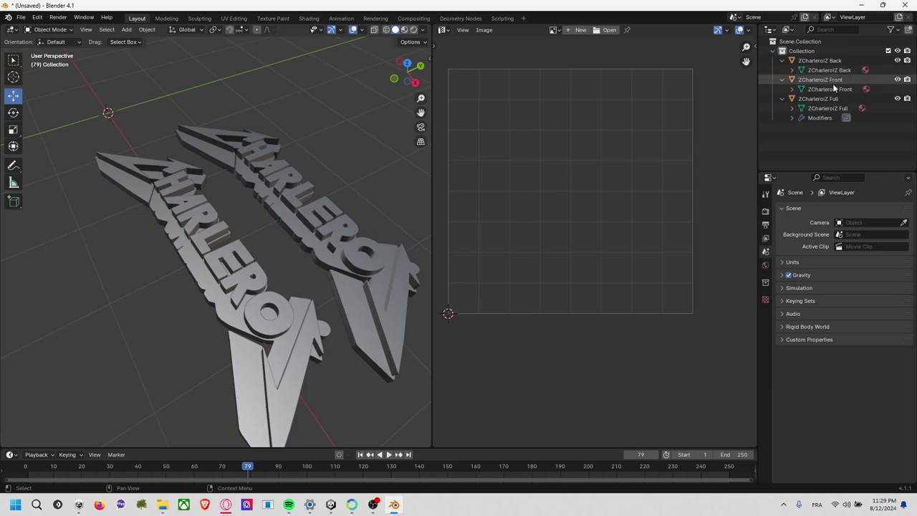
- Select ZCharleroiZ Full and export it as an FBX file
click(837, 95)
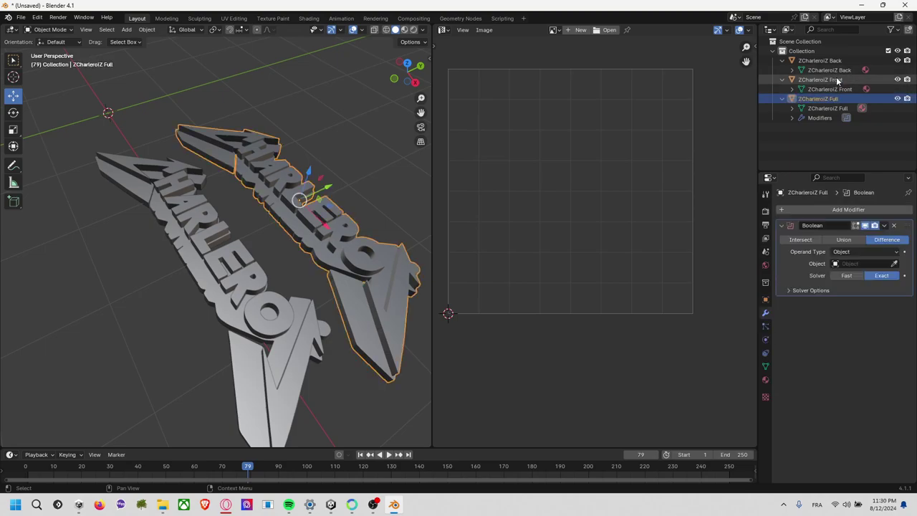
click(836, 76)
click(840, 61)
click(837, 80)
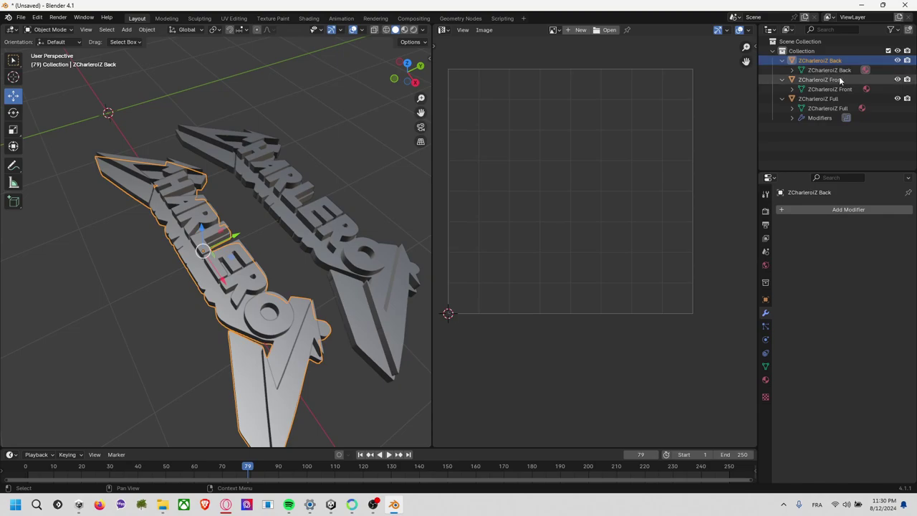
click(831, 98)
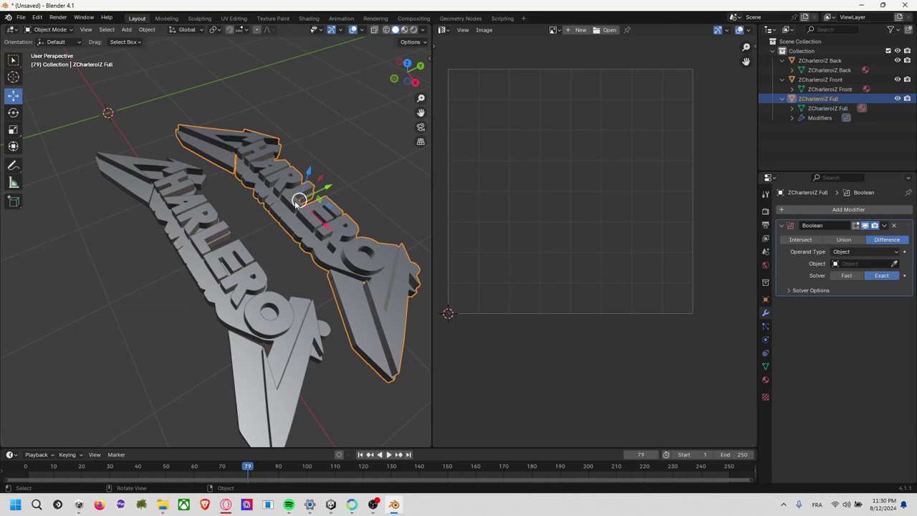
click(20, 17)
mouse_move(38, 162)
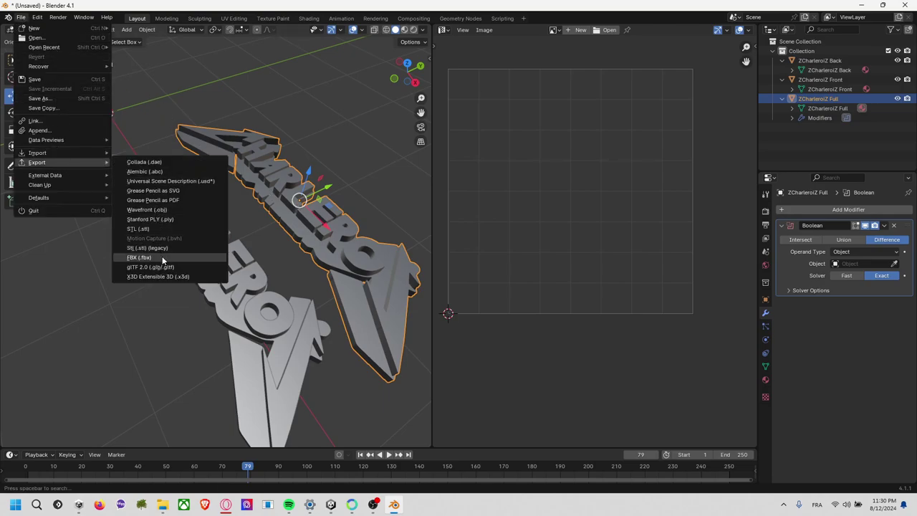
click(162, 257)
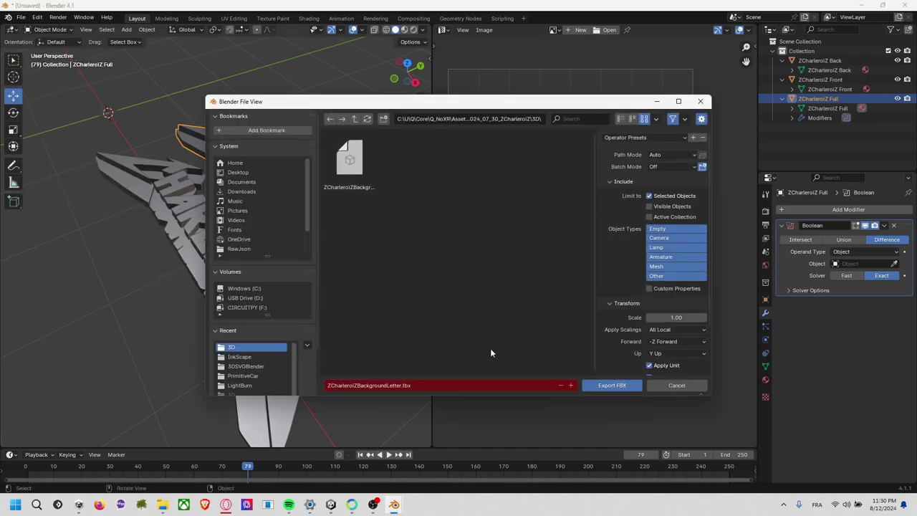
click(626, 386)
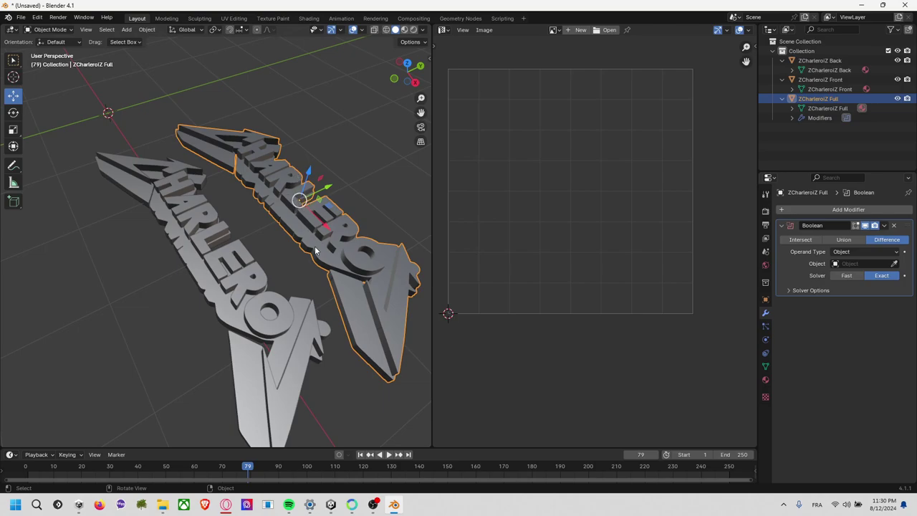
- Export the ZCharleroiZ Front letters as FBX, then select ZCharleroiZ Back for export
click(217, 212)
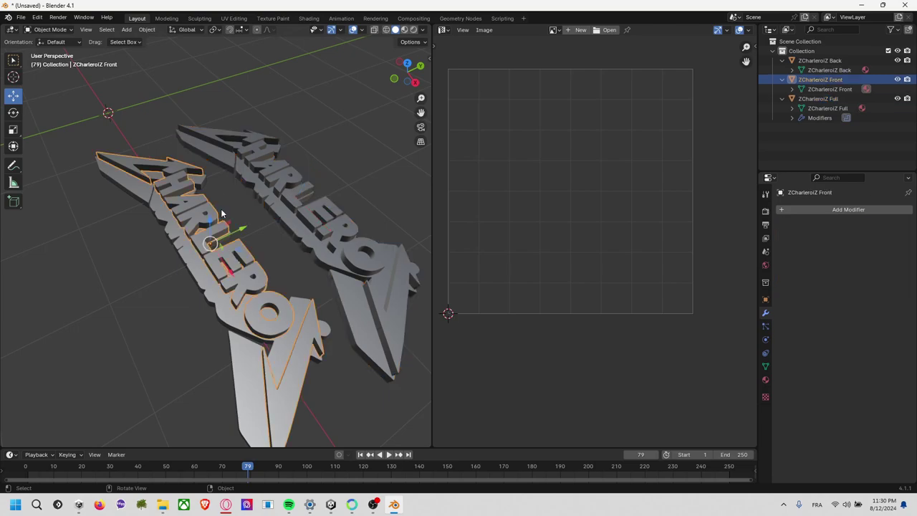
click(52, 30)
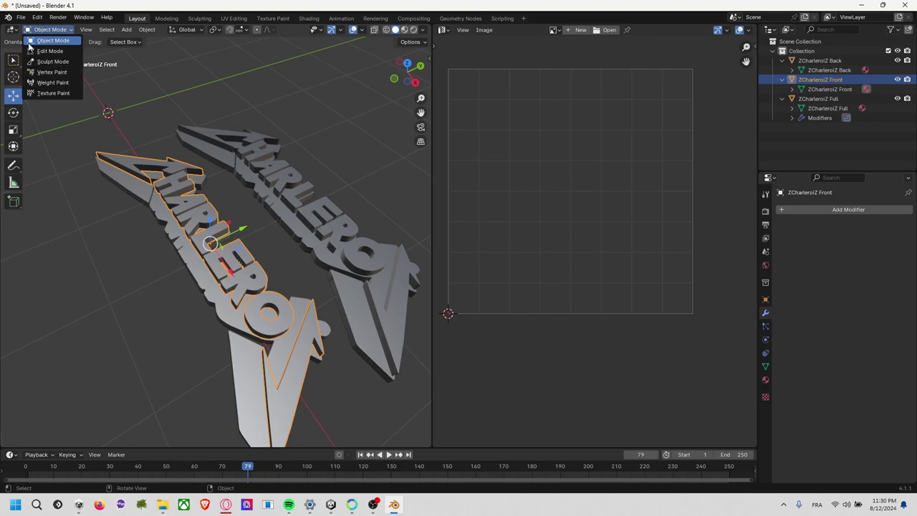
click(20, 25)
click(21, 17)
mouse_move(36, 162)
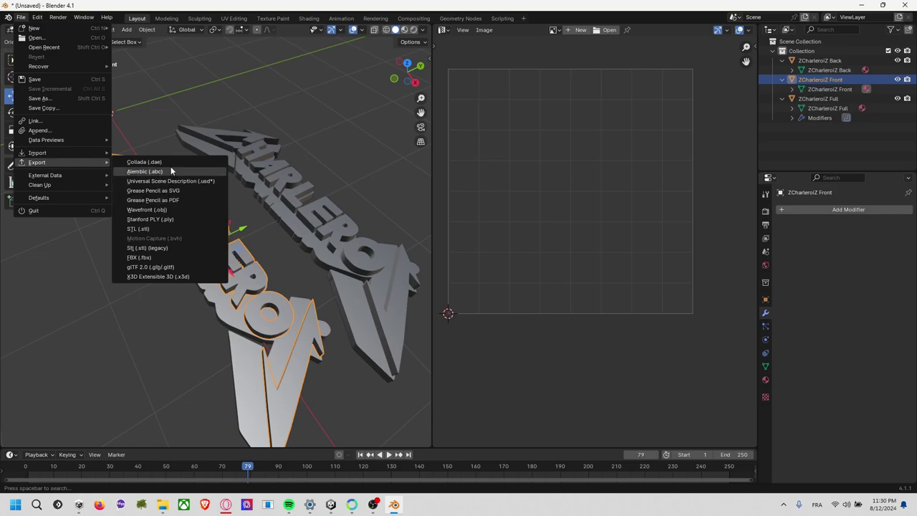
click(168, 257)
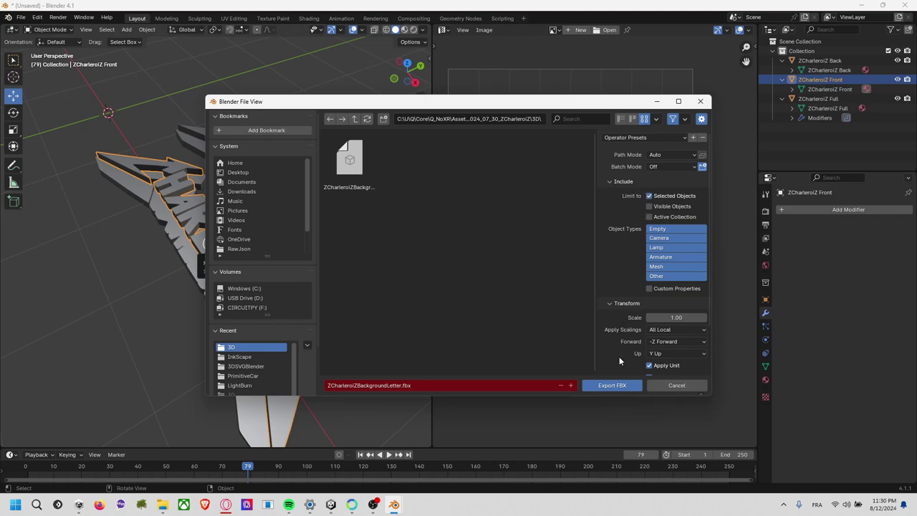
click(607, 385)
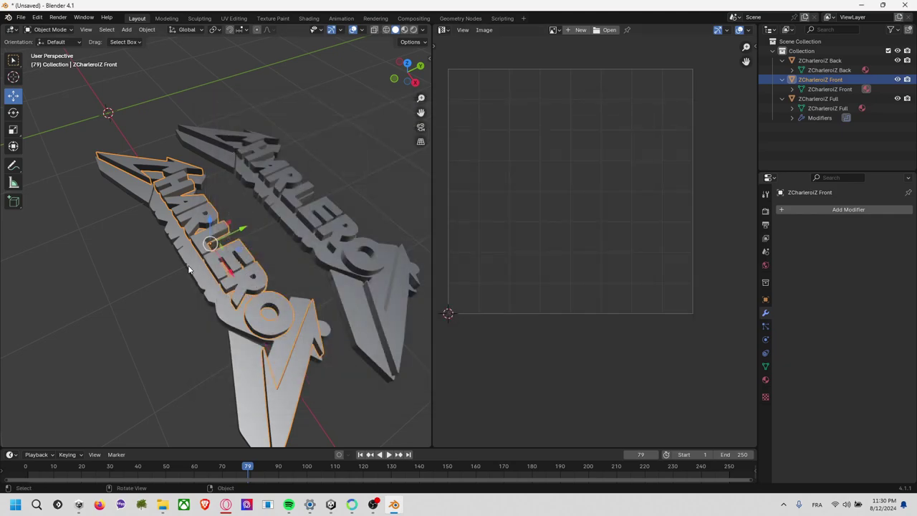
click(190, 269)
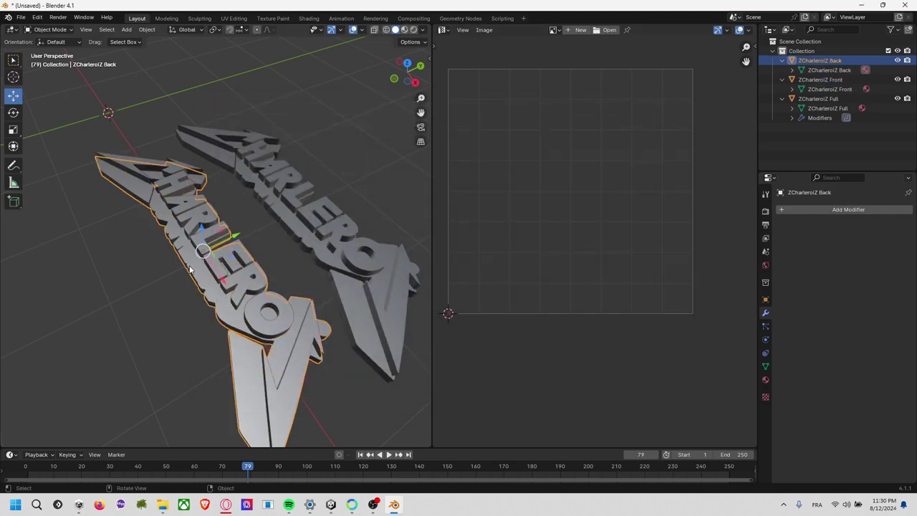
click(22, 19)
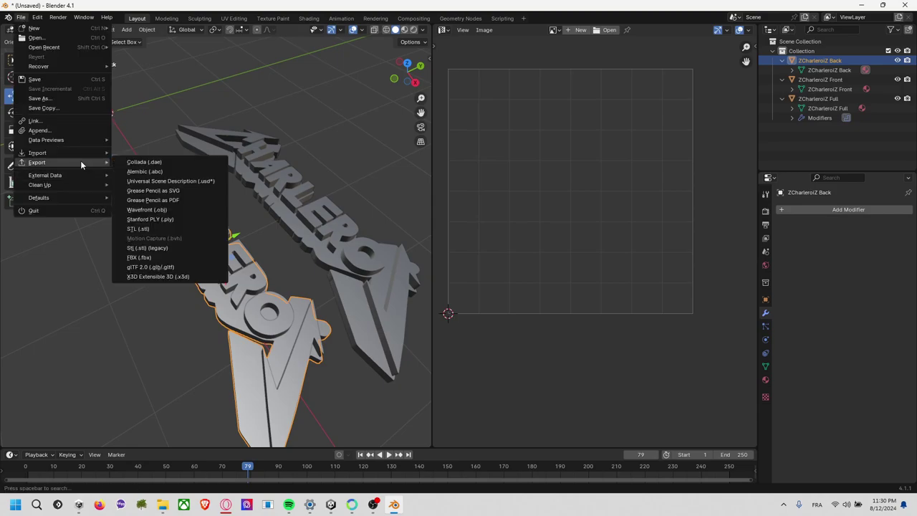
click(297, 136)
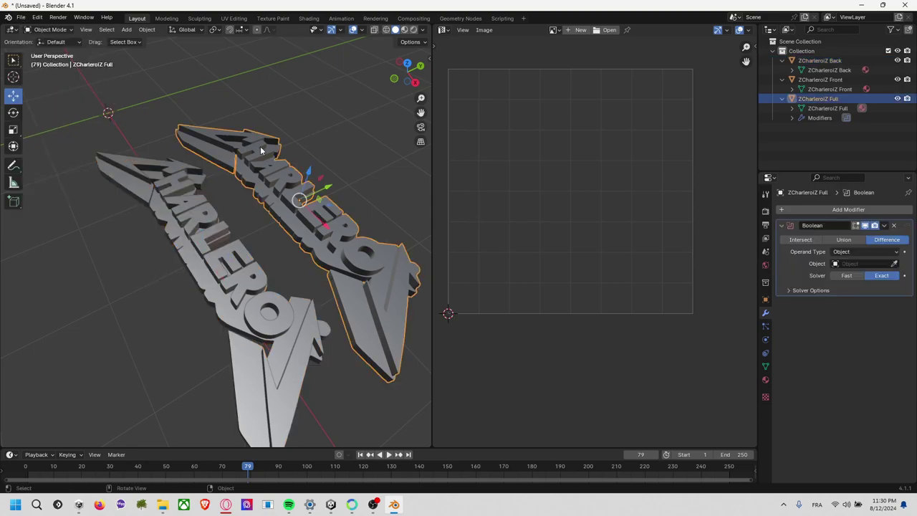
- In the FBX export browser, delete the old ZCharleroiZBackgroundLetter.fbx file
click(21, 17)
mouse_move(37, 161)
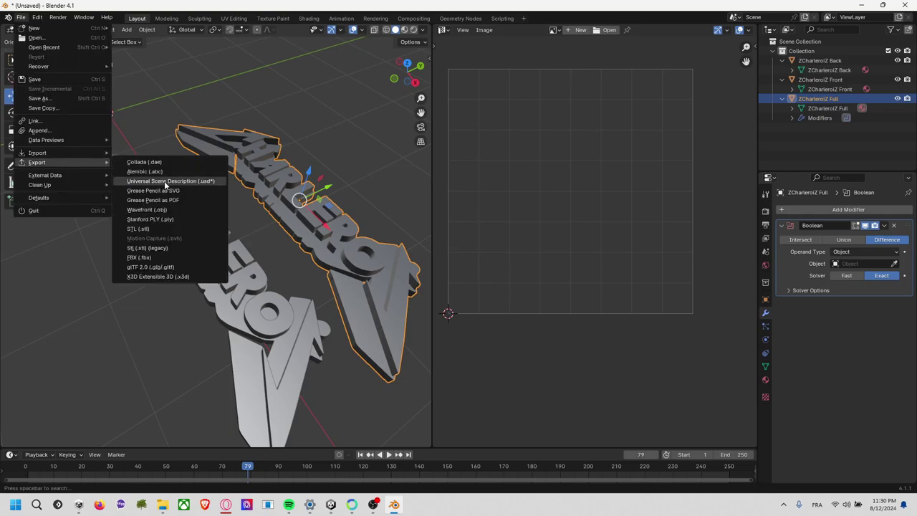
click(178, 256)
click(355, 179)
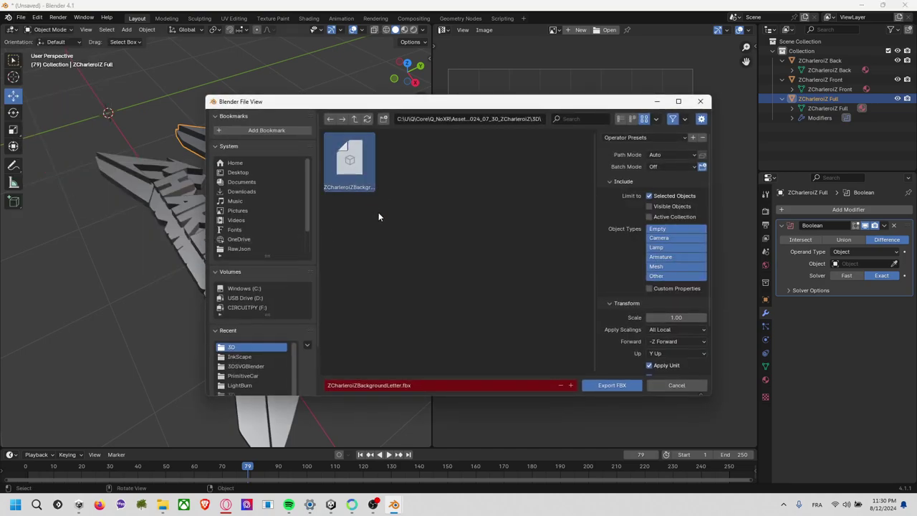
key(Delete)
click(363, 212)
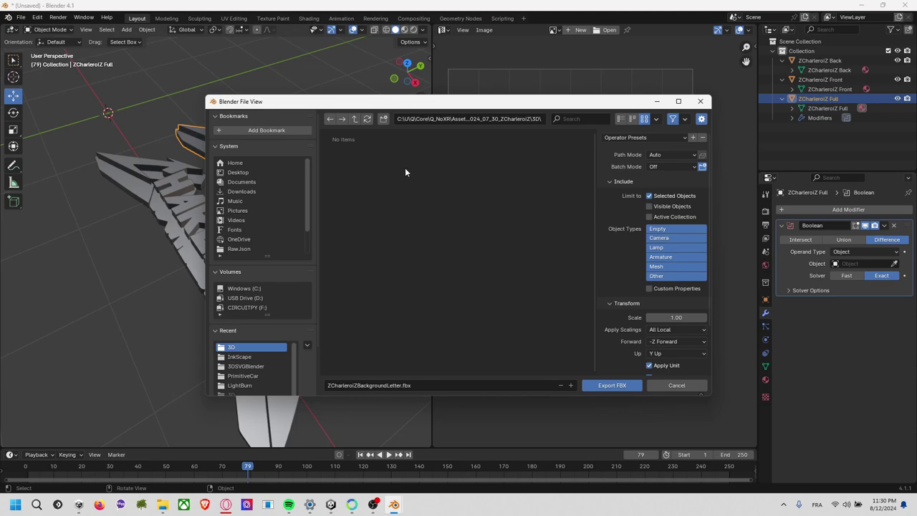
- Name the export ZCharleroiZFull and export the Full lettering
click(452, 386)
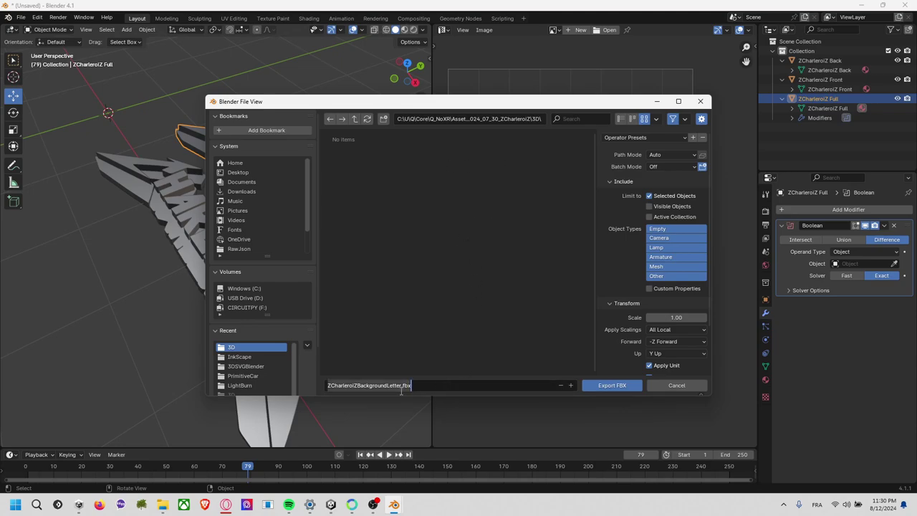
text(ZCharleroiZ Full)
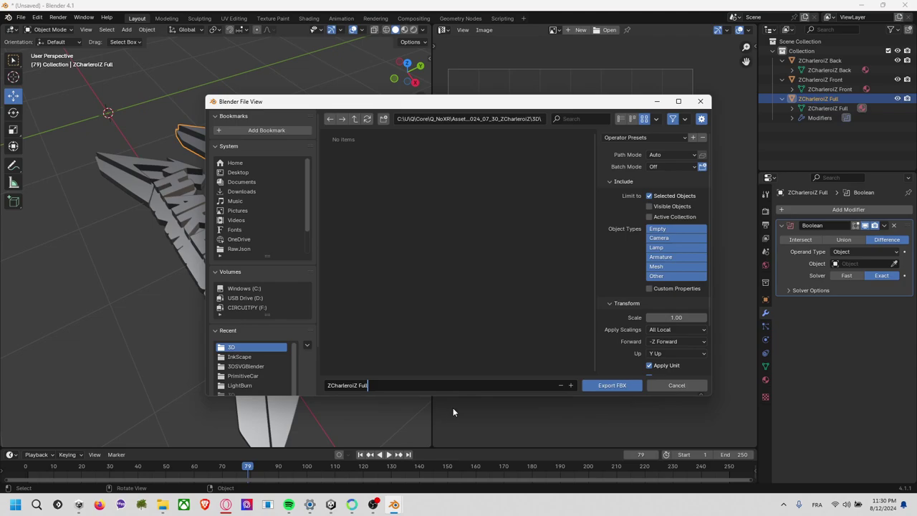
key(Left)
key(Left)
key(Left)
key(BackSpace)
key(Return)
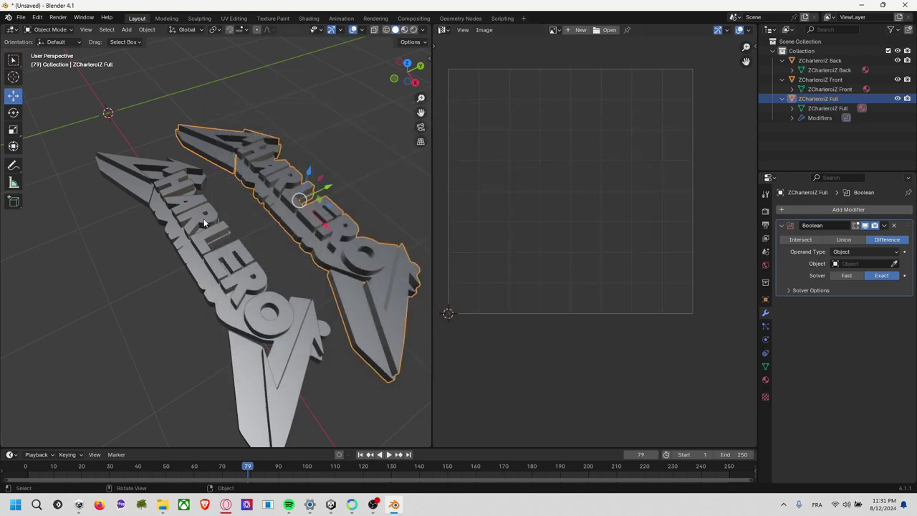
- Export the ZCharleroiZ Front lettering as ZCharleroiZFront.fbx
click(211, 213)
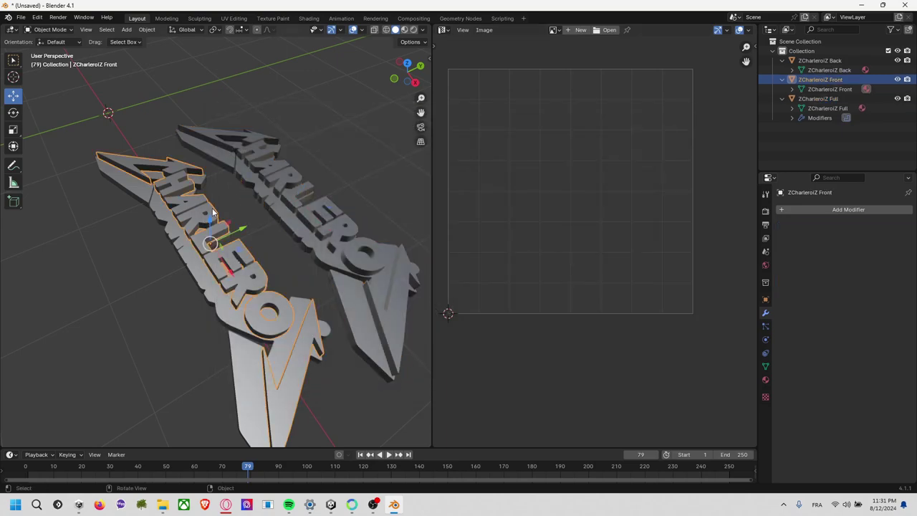
click(258, 170)
click(215, 224)
click(21, 17)
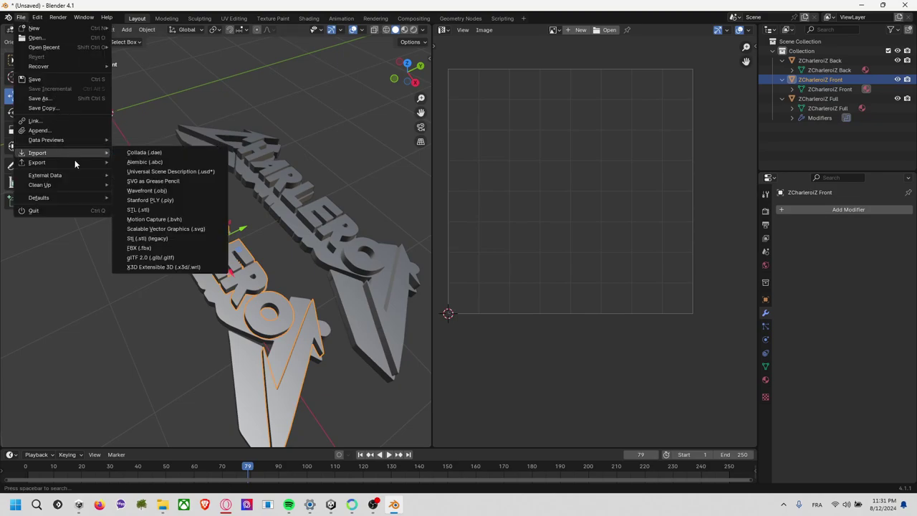
mouse_move(37, 162)
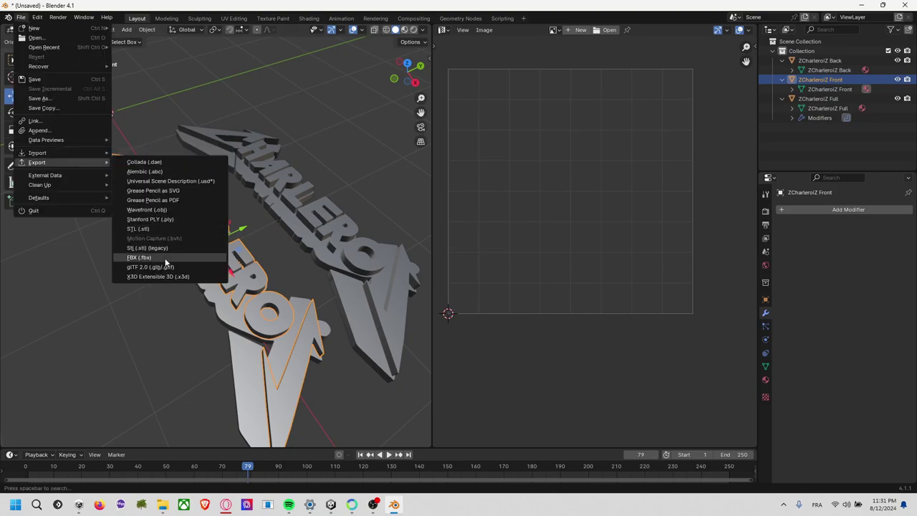
click(164, 257)
click(434, 385)
text(ZCharleroiZ Full)
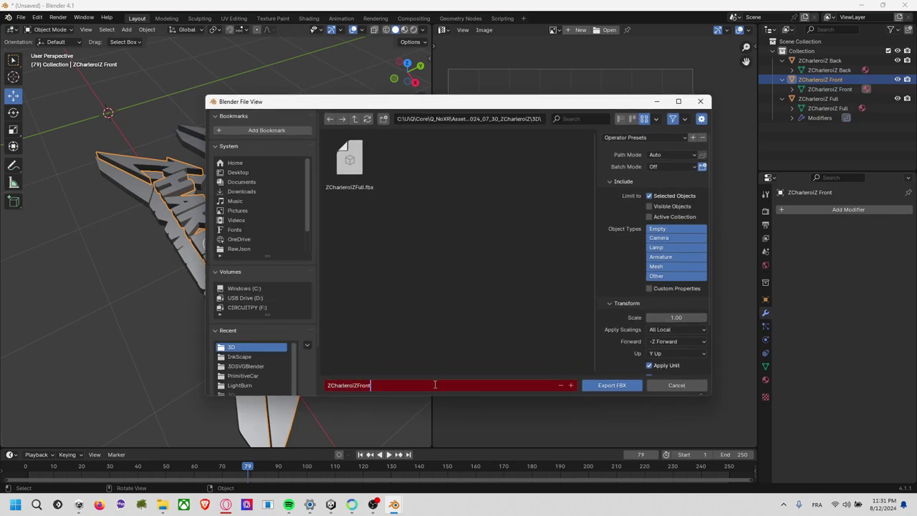
click(583, 384)
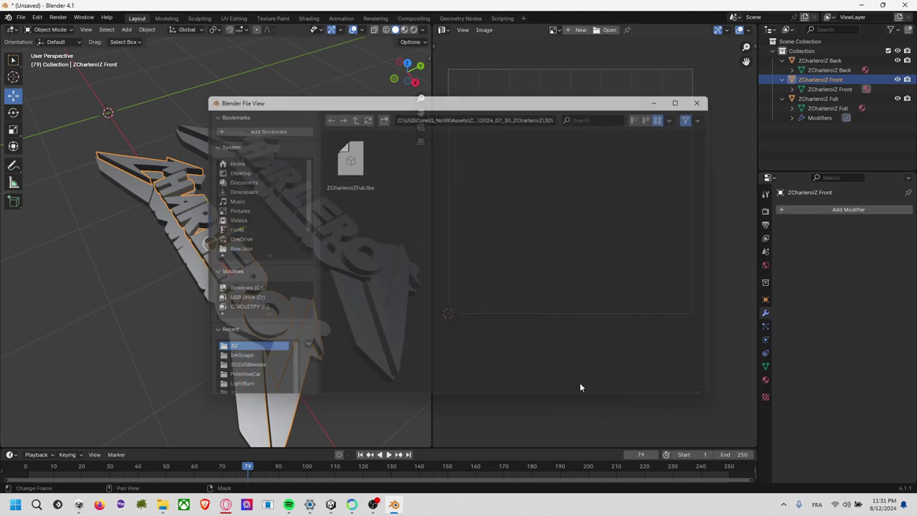
- Export the ZCharleroiZ Back lettering as ZCharleroiZBack.fbx and clear the viewport selection
click(188, 250)
click(20, 16)
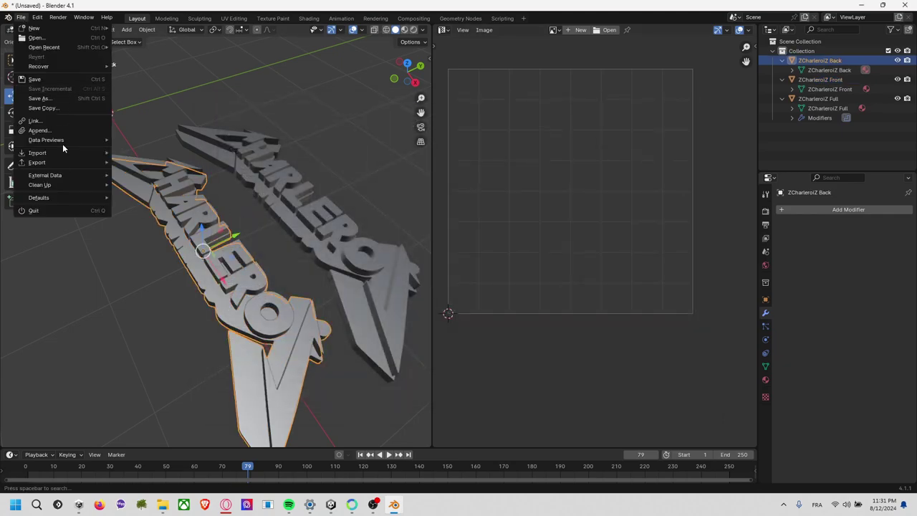
mouse_move(37, 161)
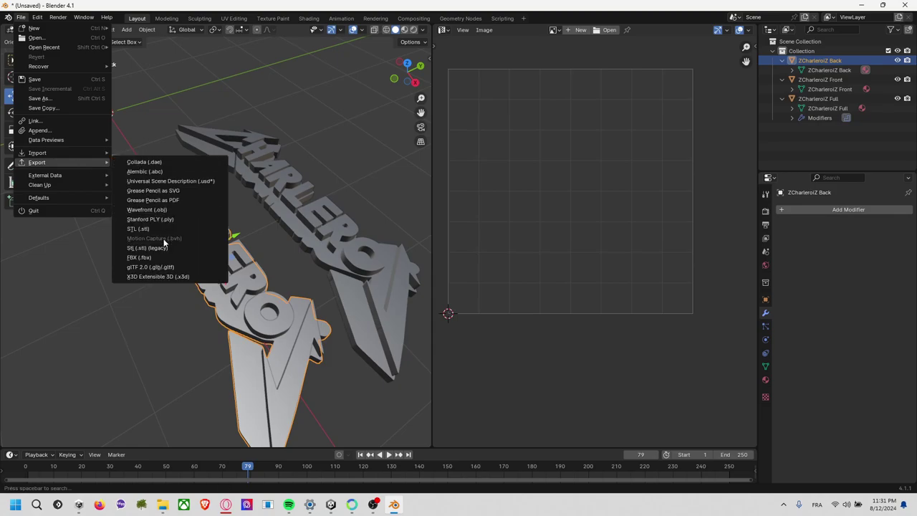
click(170, 259)
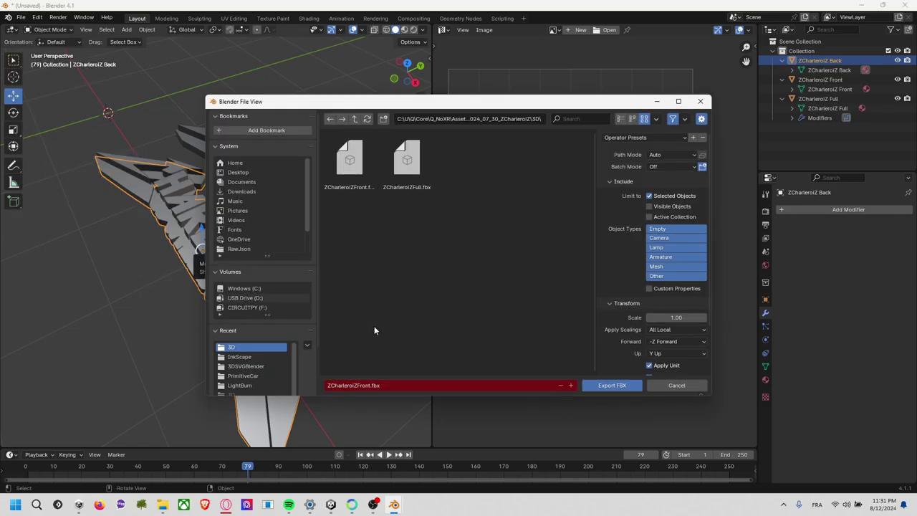
click(404, 385)
text(ZCharleroiZ Full)
click(611, 385)
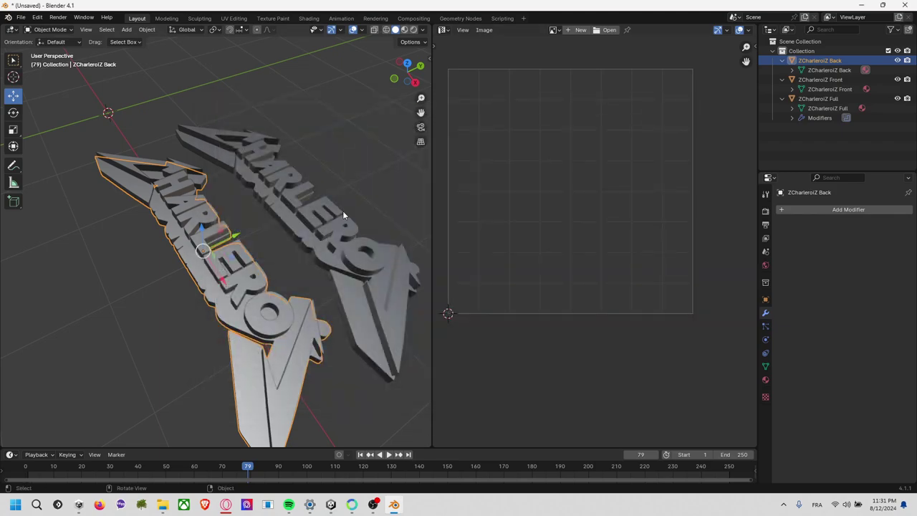
click(308, 208)
click(270, 231)
click(301, 194)
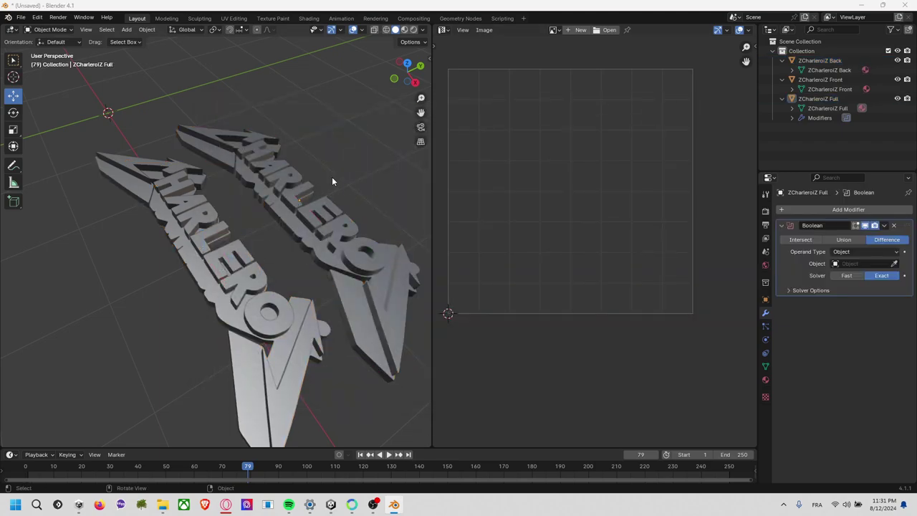
key(alt+Tab)
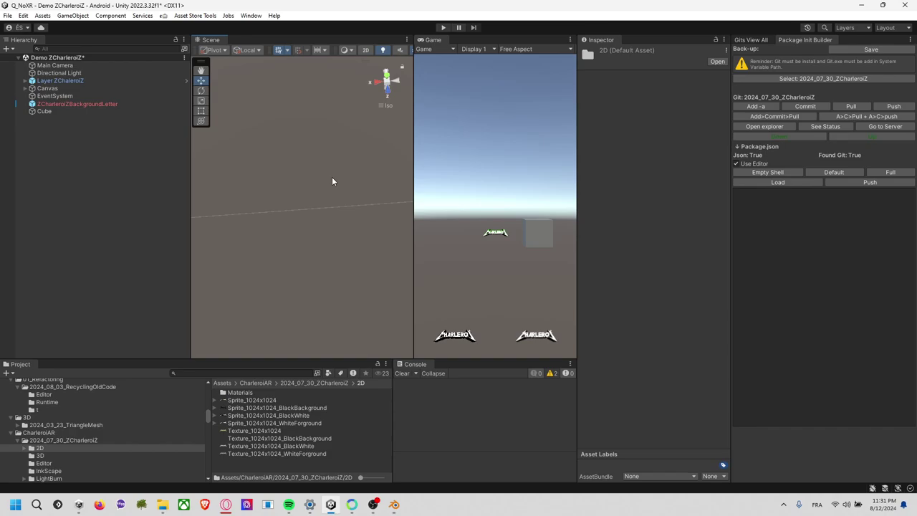
- Delete the old ZCharleroiZBackgroundLetter object from the Unity Hierarchy
click(75, 104)
ctrl+click(77, 105)
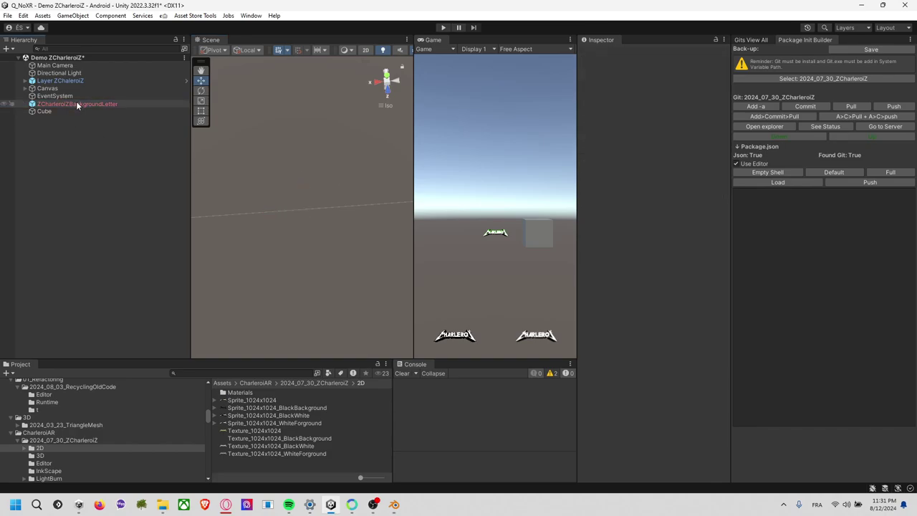
key(Delete)
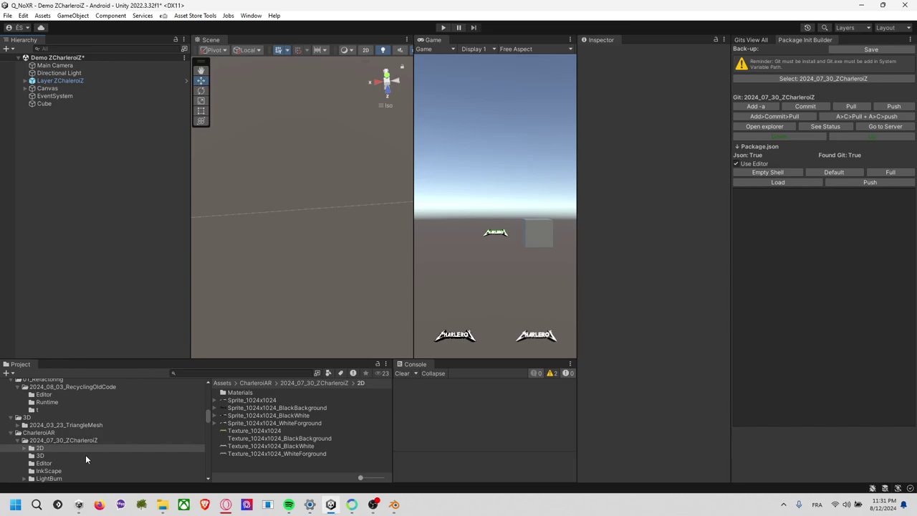
- Drag ZCharleroiZBack, ZCharleroiZFront and ZCharleroiZFull from the 3D folder into the scene
click(85, 457)
click(241, 405)
shift+click(244, 393)
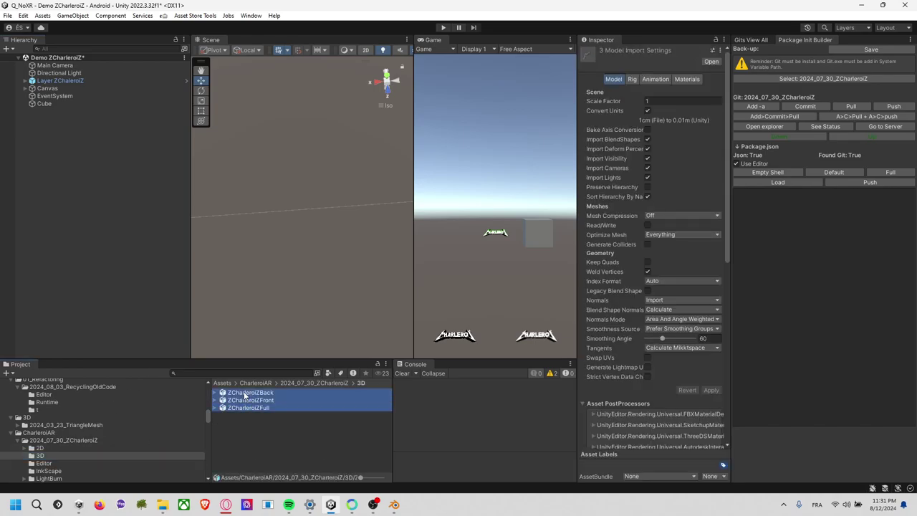
drag(244, 396, 126, 205)
drag(61, 119, 88, 110)
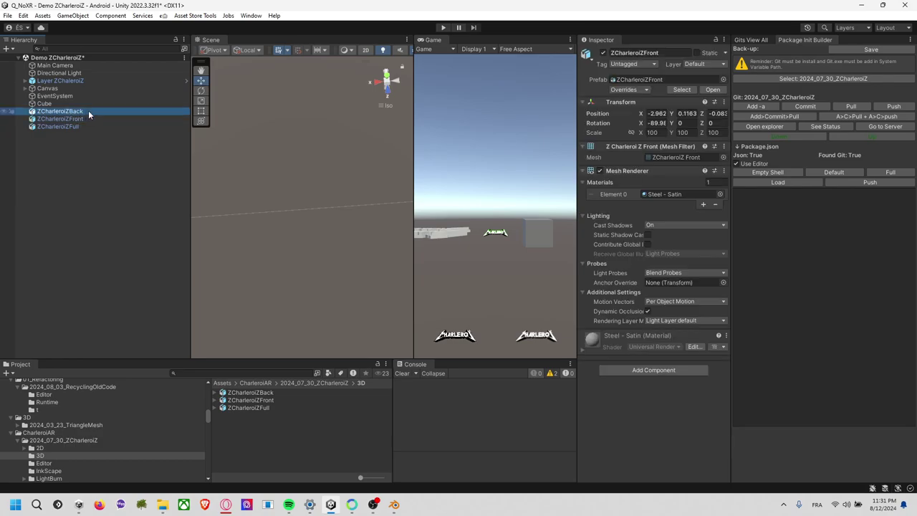
- Frame the logos and move ZCharleroiZFront away from the other two
double_click(88, 111)
click(304, 199)
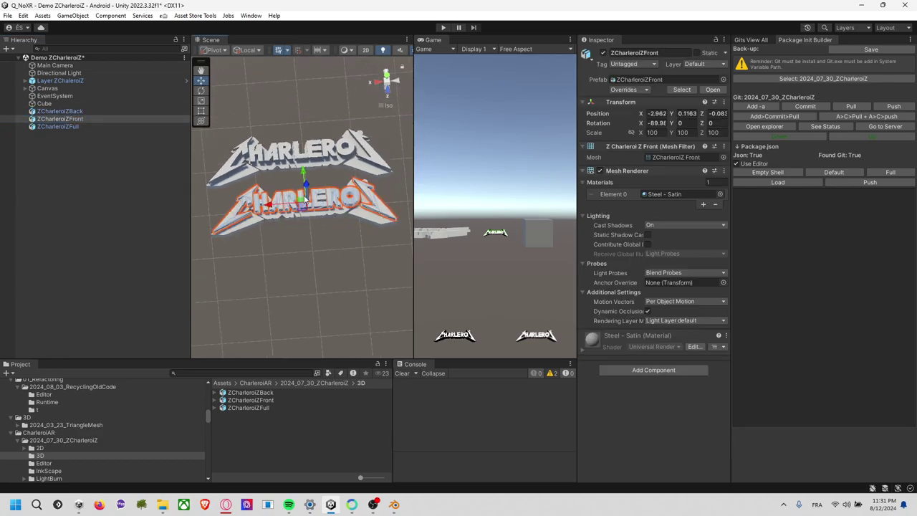
alt+drag(335, 189, 236, 131)
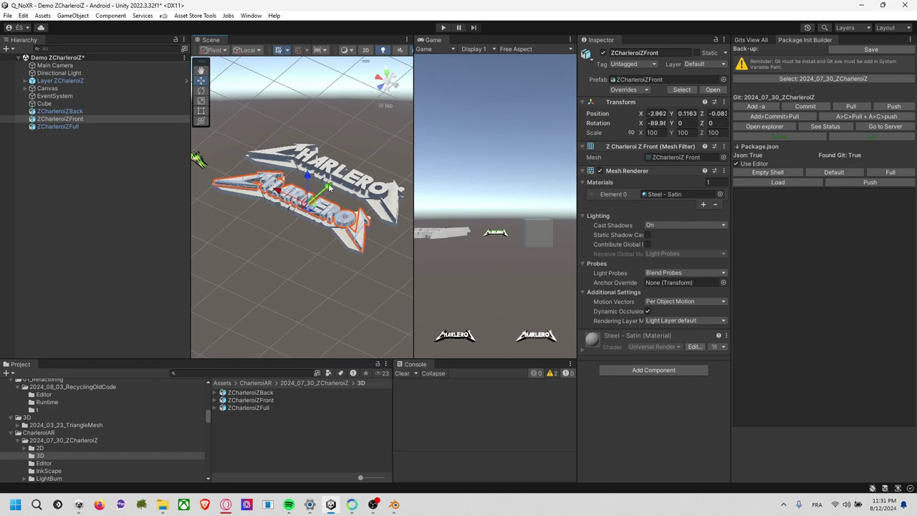
drag(328, 187, 300, 214)
click(322, 215)
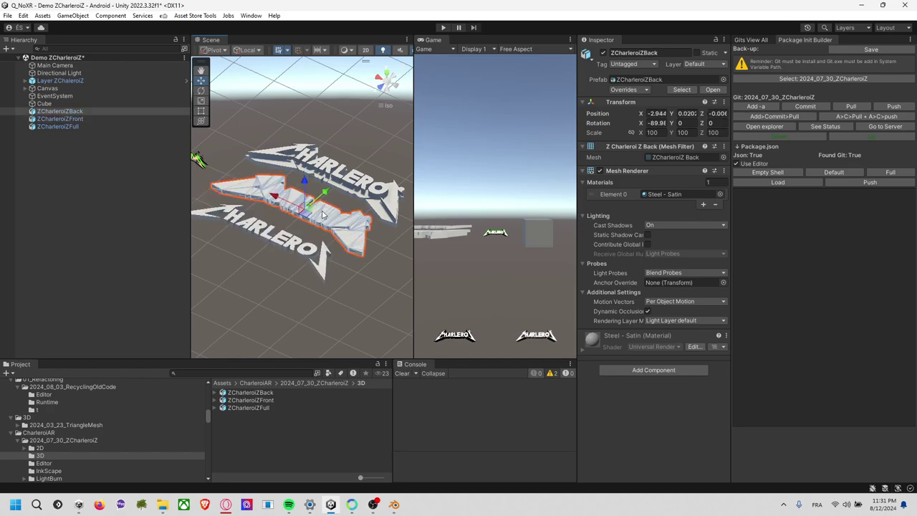
click(356, 186)
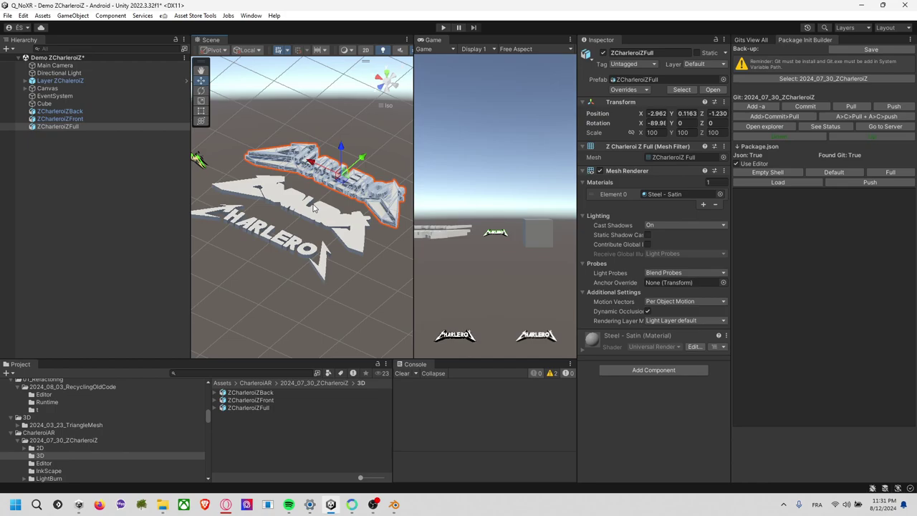
- Create a new material named Mat UV Demo 3D ZCharleroiZ in the 3D folder
right_click(240, 444)
mouse_move(267, 160)
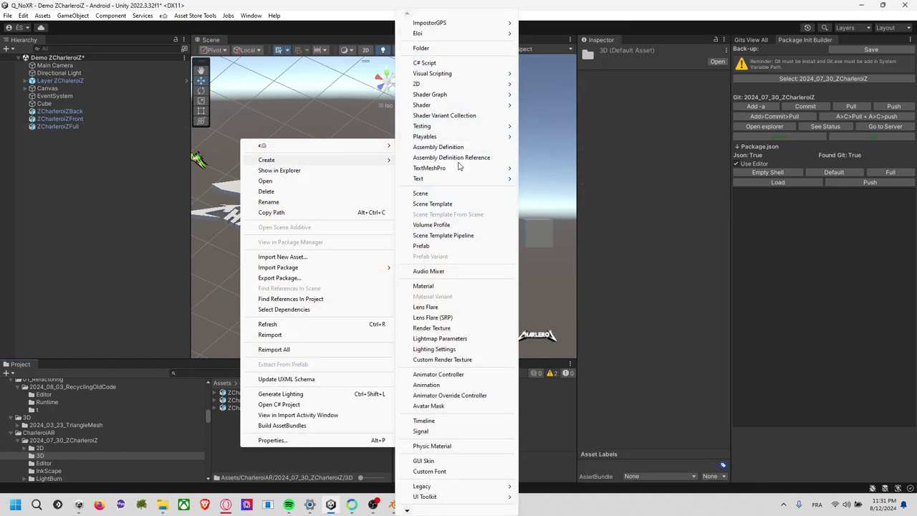
click(433, 286)
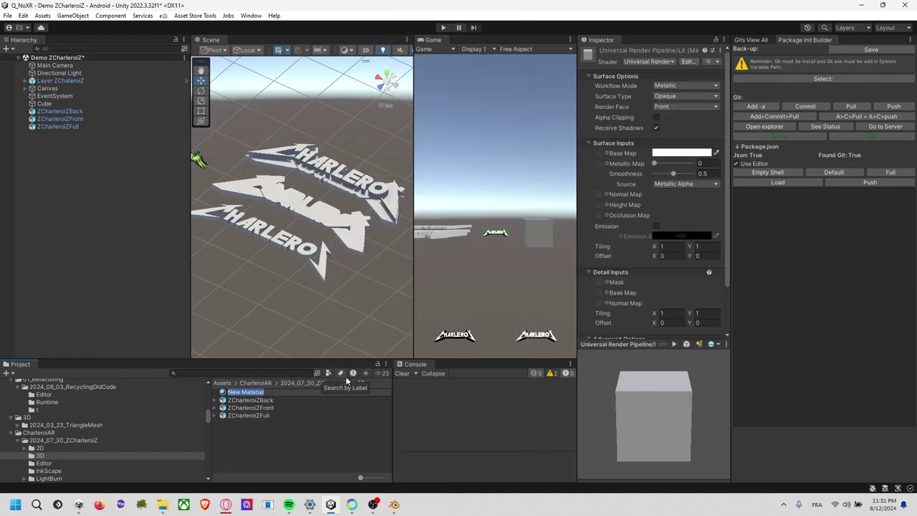
text(UV Demo 3D ZCharleroiZ)
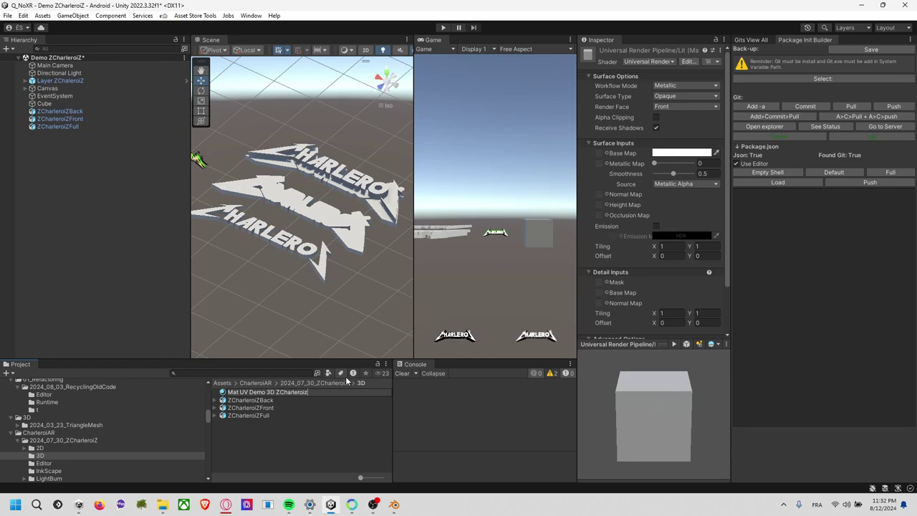
key(Return)
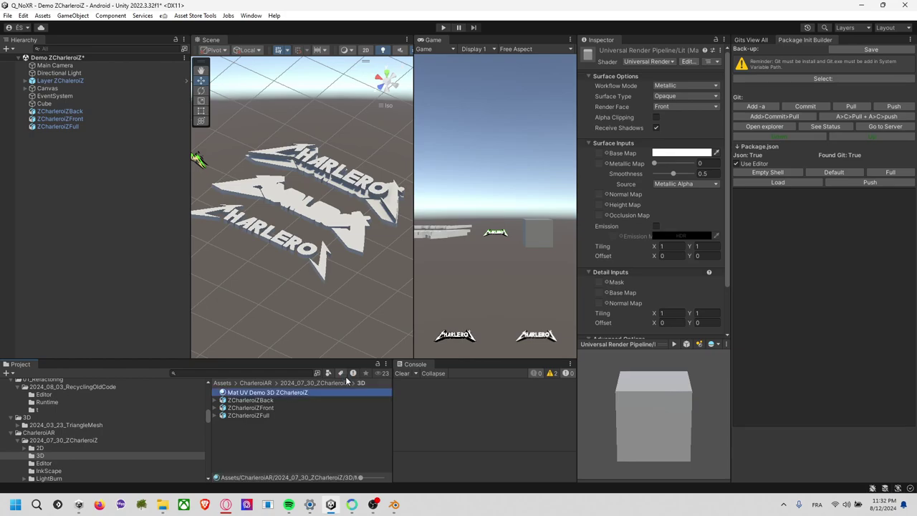
mouse_move(283, 394)
mouse_down()
mouse_move(312, 267)
mouse_move(337, 236)
mouse_move(303, 373)
mouse_move(352, 194)
mouse_up()
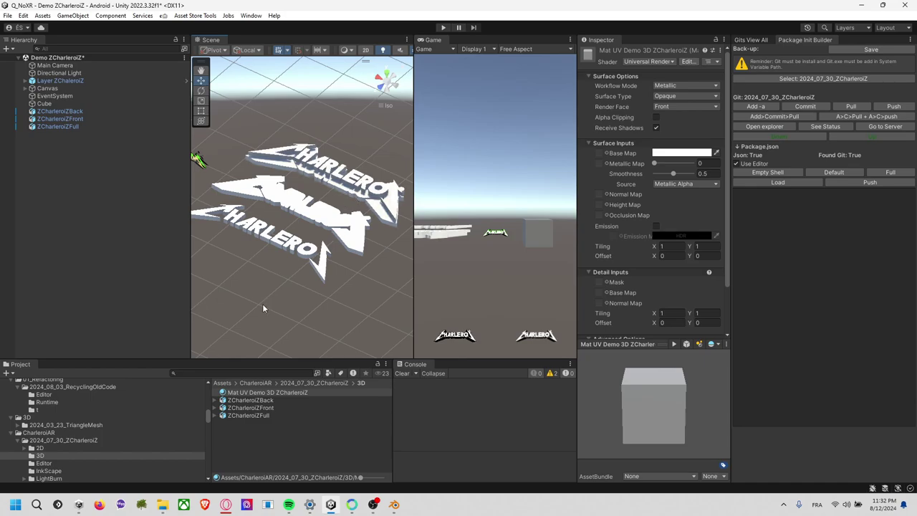
- Select all of ZCharleroiZ Full in Edit Mode and start UV > Export UV Layout
key(alt+Tab)
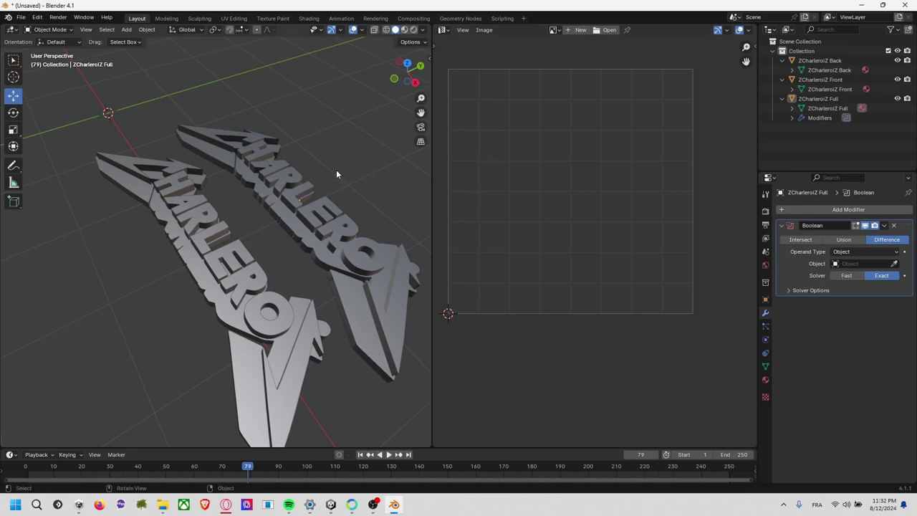
click(339, 188)
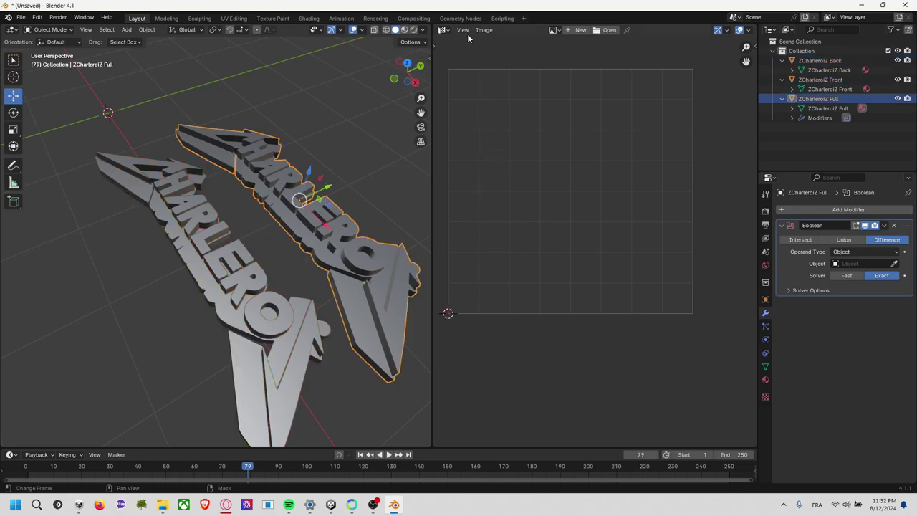
click(56, 31)
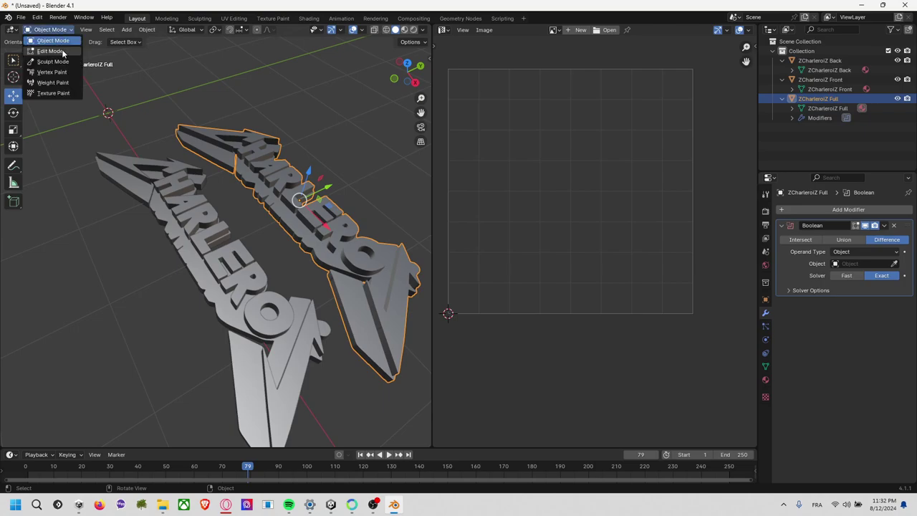
click(63, 56)
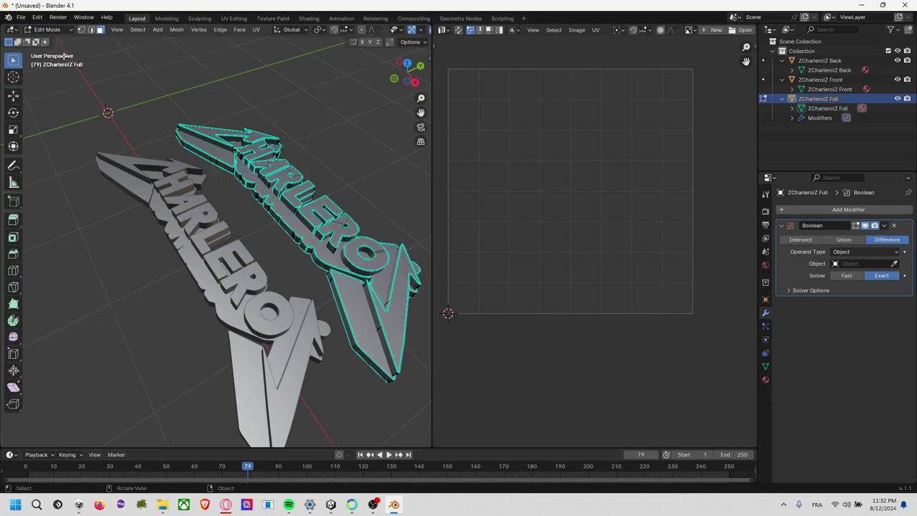
key(a)
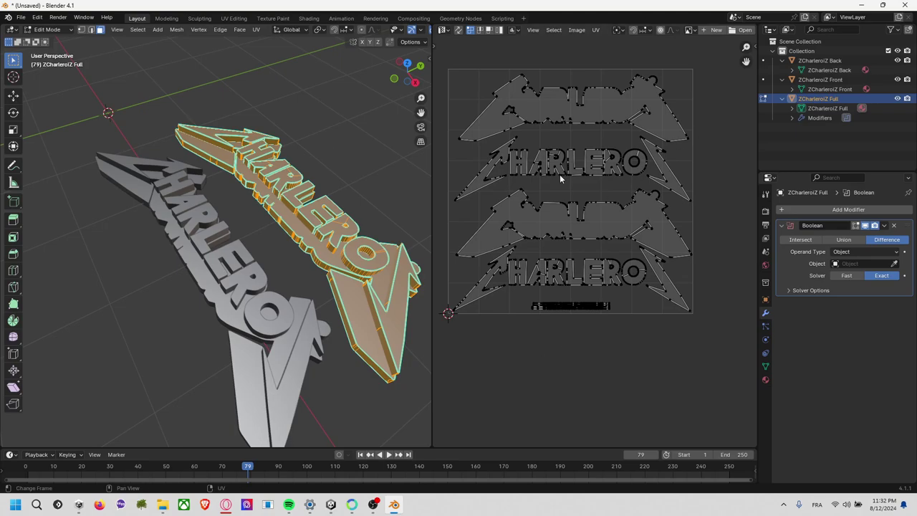
click(576, 30)
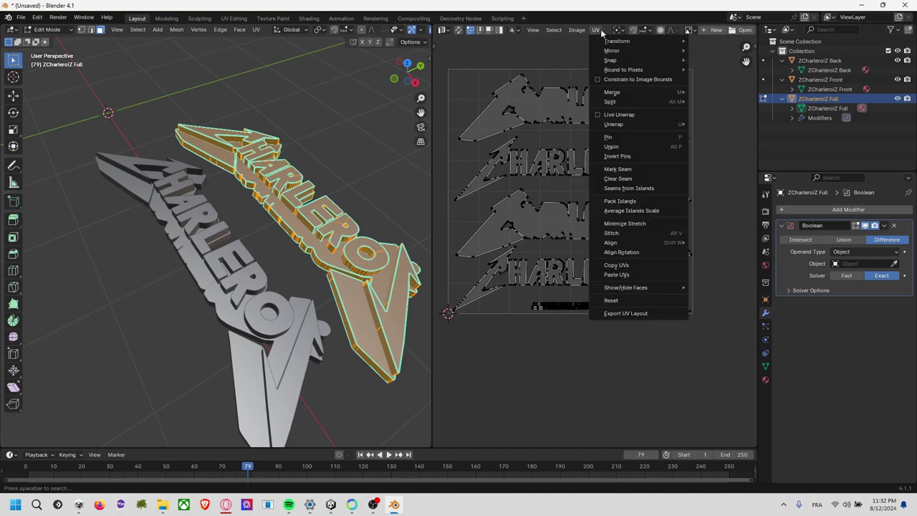
click(625, 313)
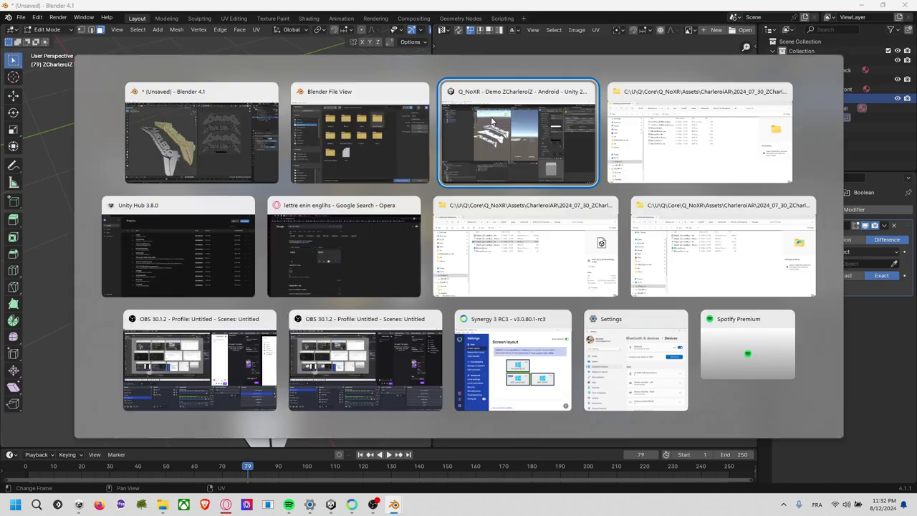
- Reveal Unity's asset folder in File Explorer, open the 3D folder and select its path
key(alt+Tab)
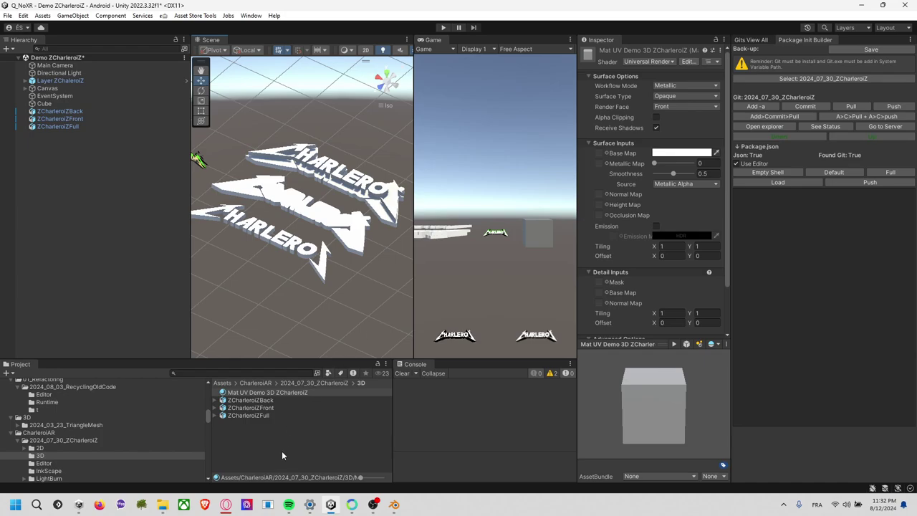
right_click(282, 450)
click(320, 176)
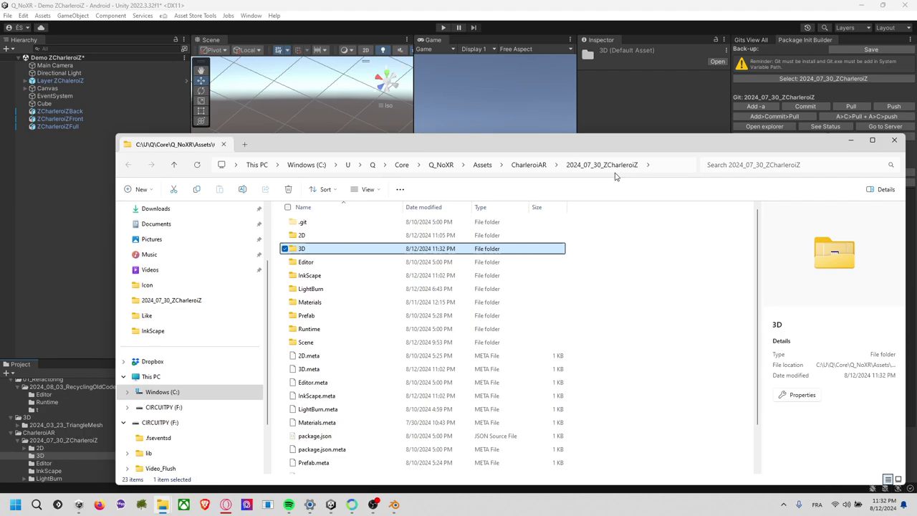
click(659, 164)
key(Escape)
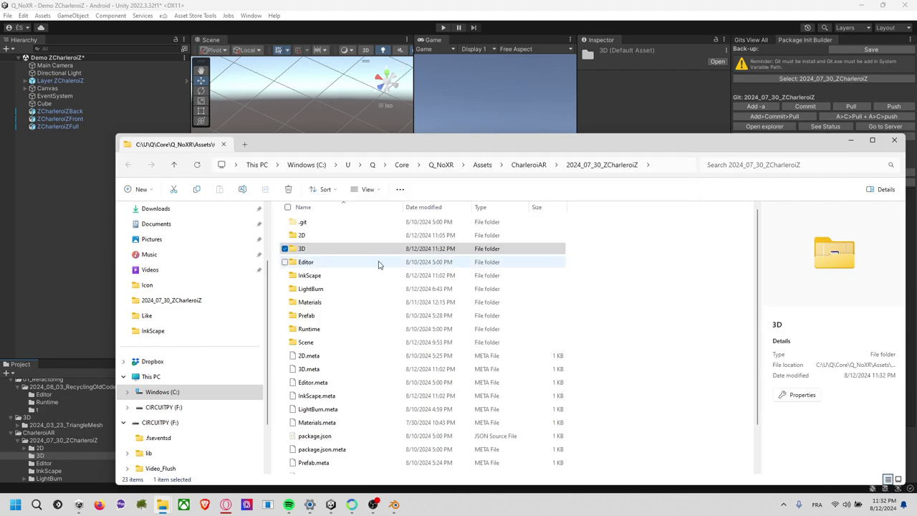
double_click(378, 250)
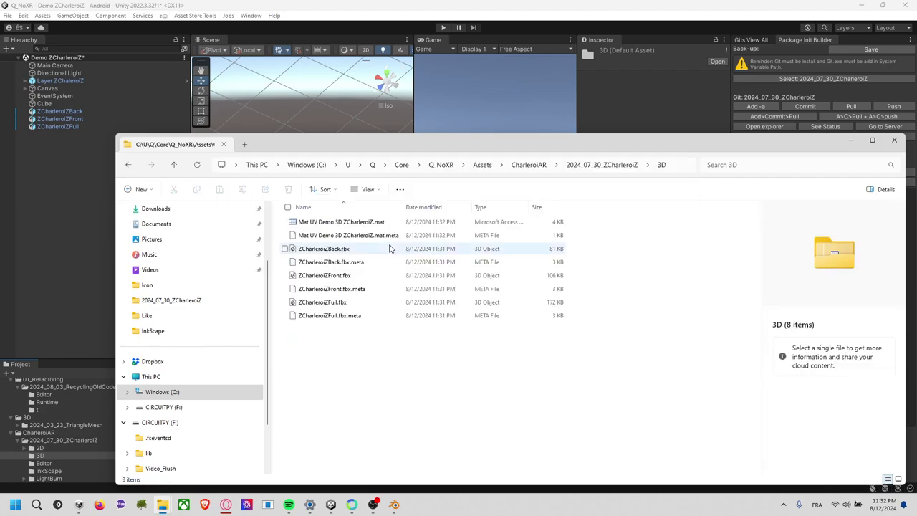
click(680, 165)
click(609, 338)
- Point the Export UV Layout browser at the pasted 3D folder path
key(alt+Tab)
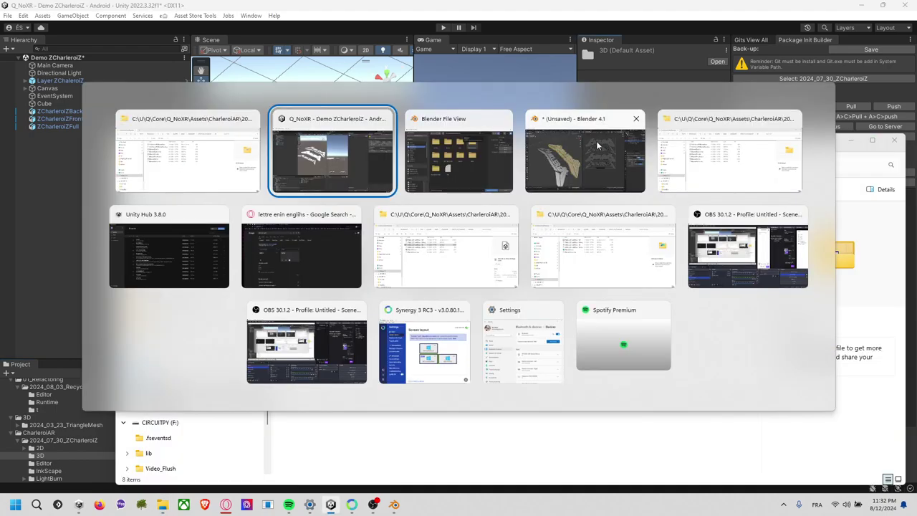
key(alt+Tab)
click(522, 118)
key(ctrl+v)
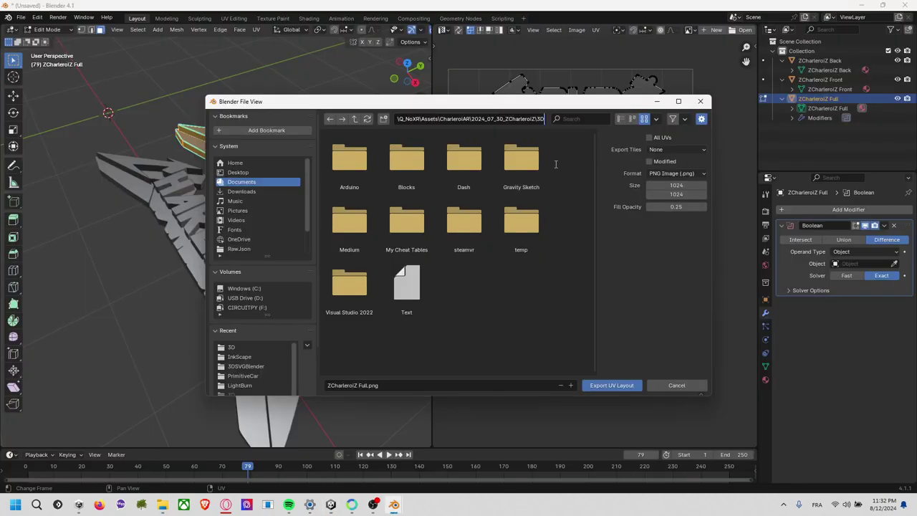
key(Return)
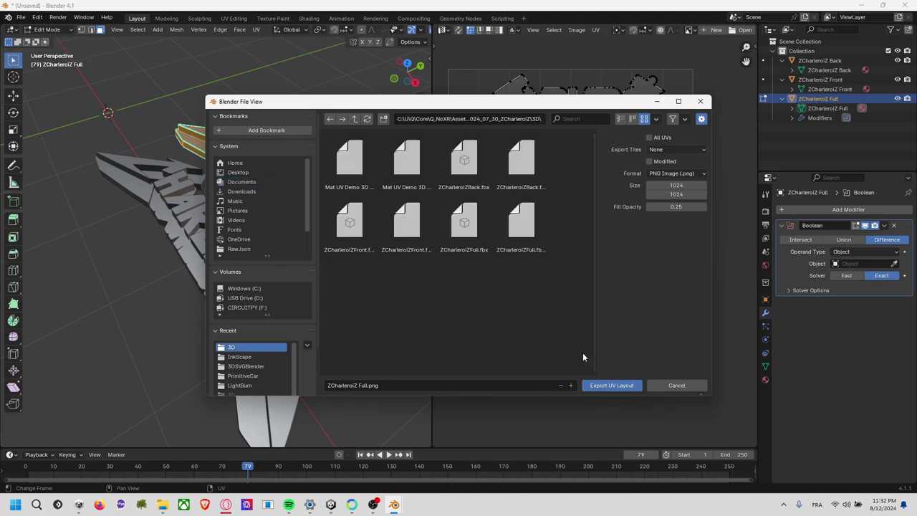
- Set the image size to 2048 × 2048 and export ZCharleroiZ Full.png
click(688, 185)
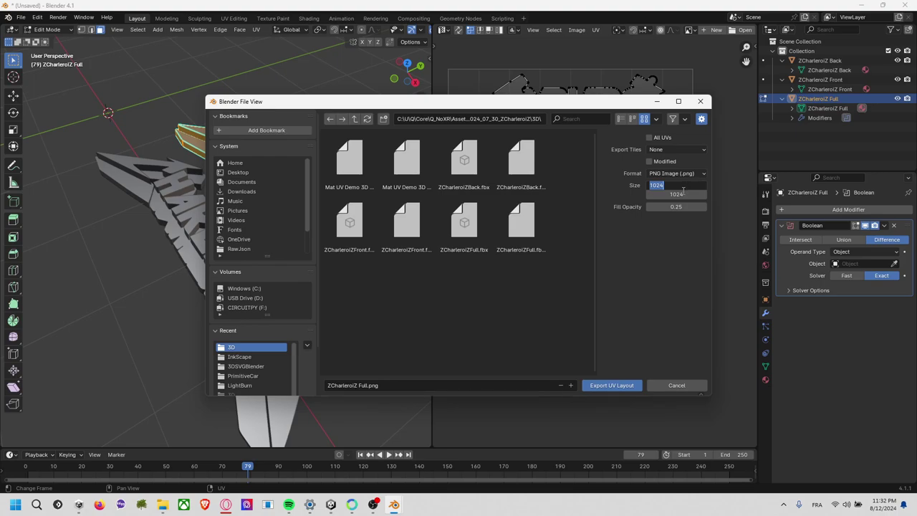
text(4)
text(448)
key(Tab)
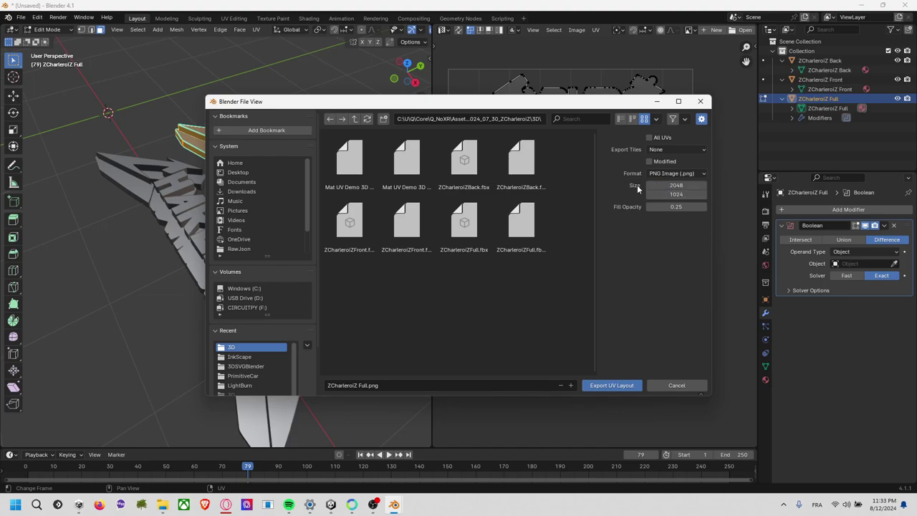
text(20)
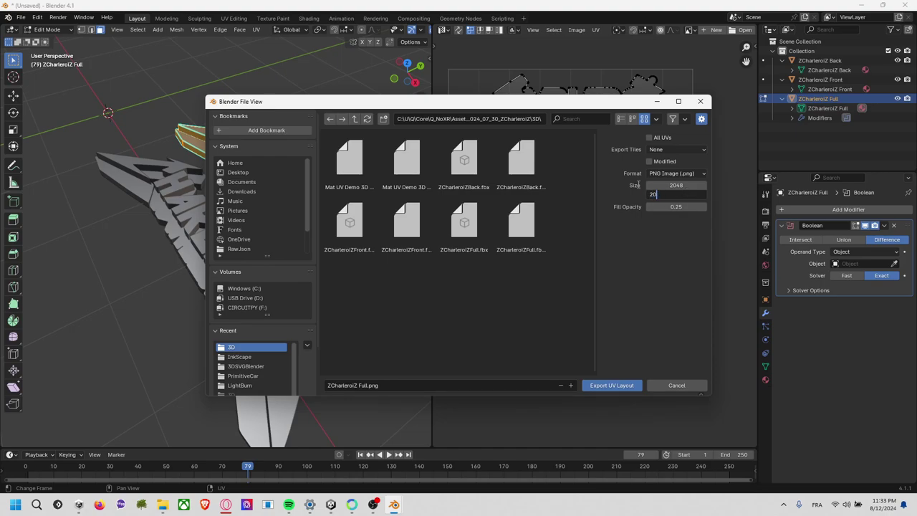
text(48)
click(620, 385)
key(alt+Tab)
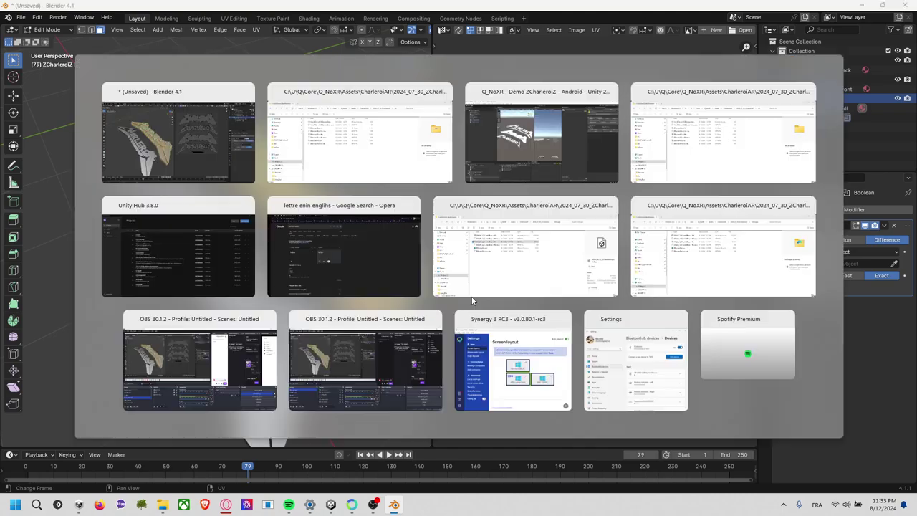
key(alt+Tab)
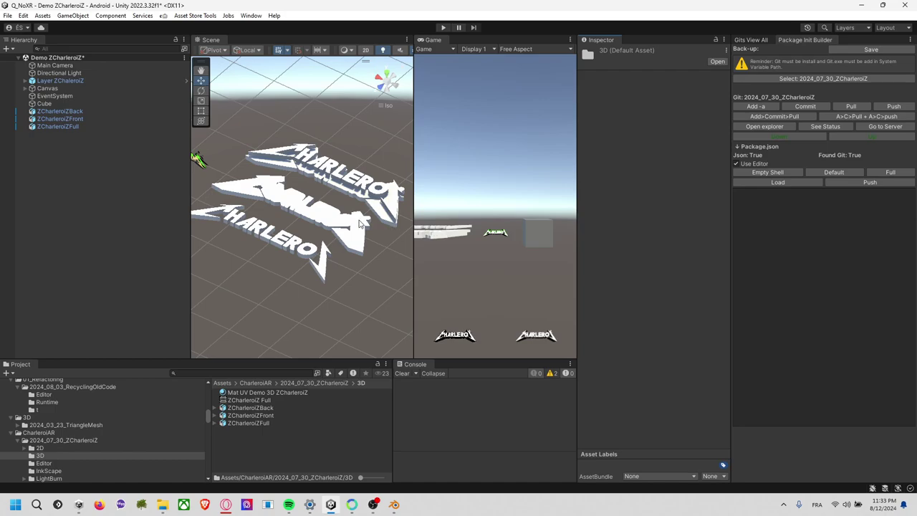
- Apply Mat UV Demo 3D ZCharleroiZ to the three logos and set ZCharleroiZ Full as its Base Map
mouse_move(265, 179)
alt+mouse_down()
mouse_move(296, 176)
mouse_move(300, 201)
alt+mouse_up()
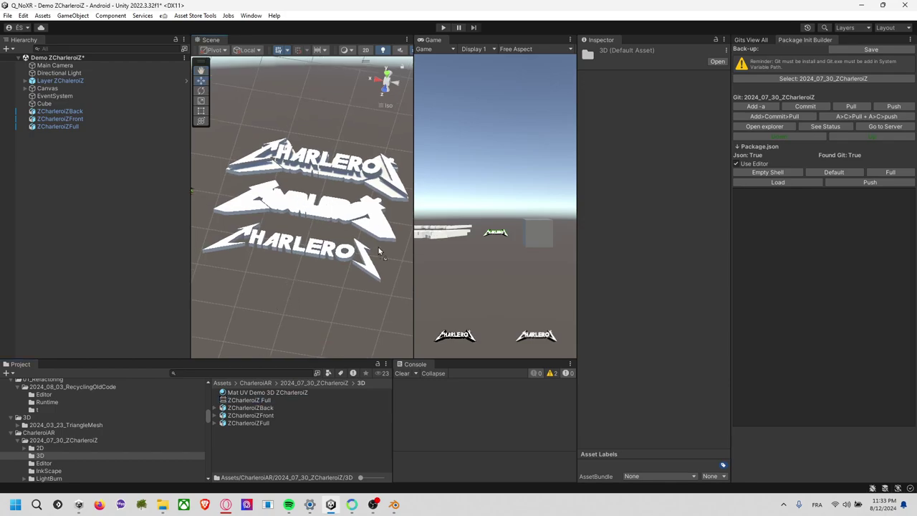
drag(255, 406, 342, 274)
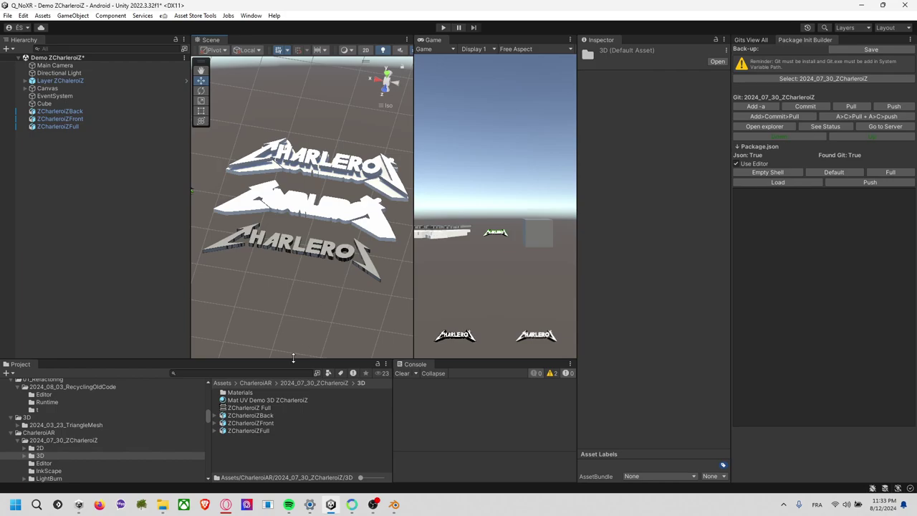
drag(257, 407, 349, 212)
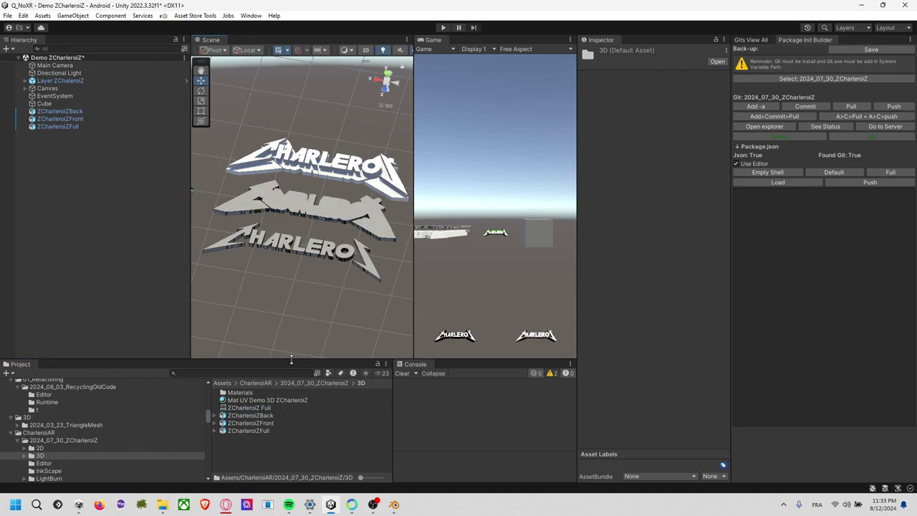
drag(256, 408, 333, 256)
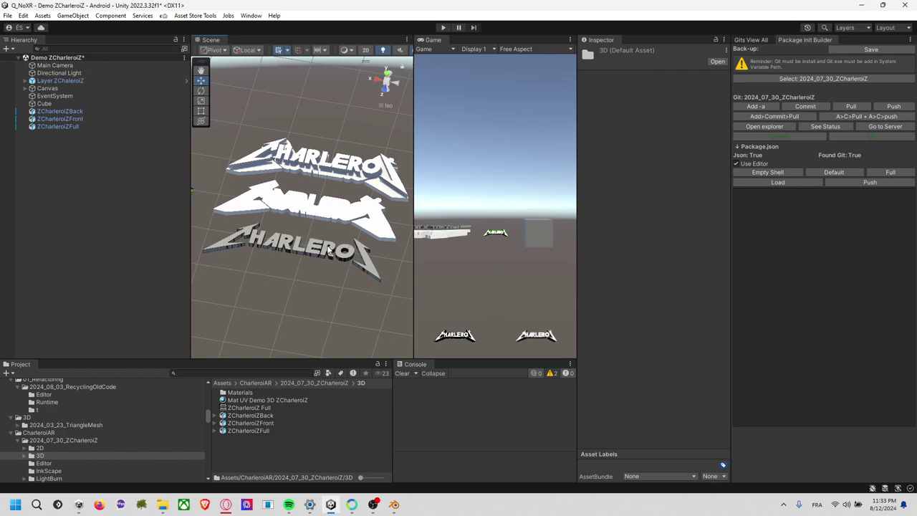
click(255, 400)
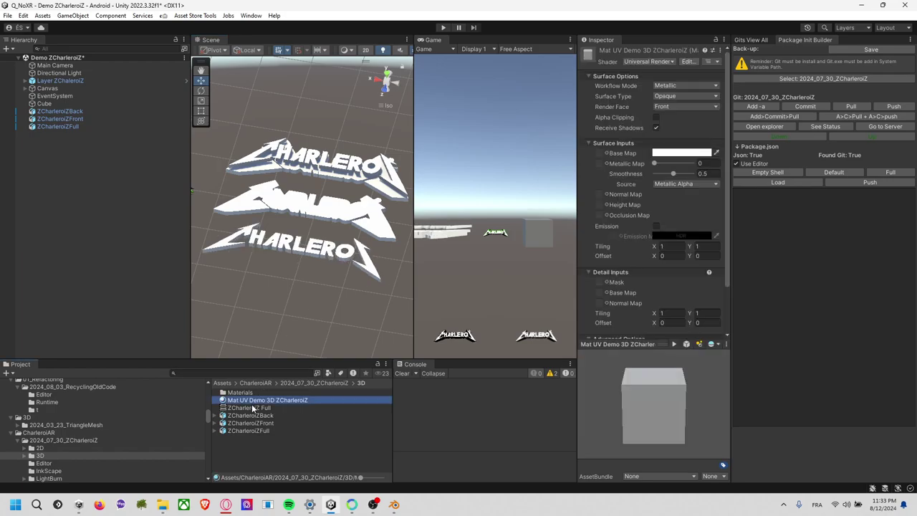
mouse_move(255, 400)
mouse_down()
mouse_move(624, 343)
mouse_move(605, 99)
mouse_up()
- Widen and orbit the Scene view to inspect the textured ZCharleroiZFront letters
click(354, 125)
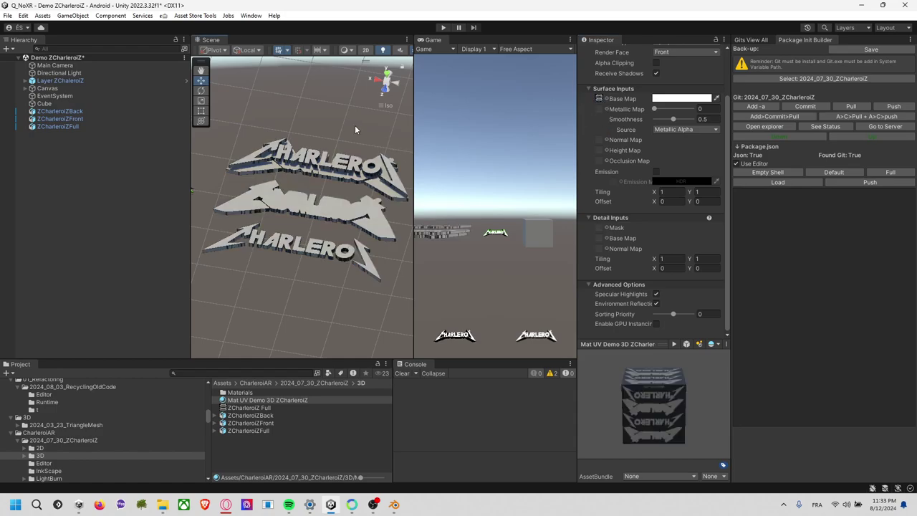
scroll(323, 209, up, 3)
drag(413, 226, 586, 219)
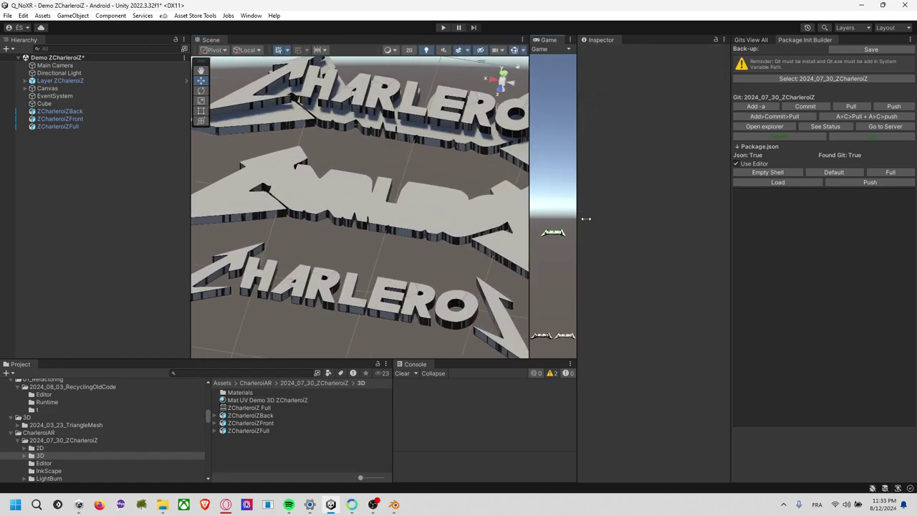
mouse_move(355, 229)
alt+mouse_down()
mouse_move(503, 191)
mouse_move(343, 213)
mouse_move(343, 224)
alt+mouse_up()
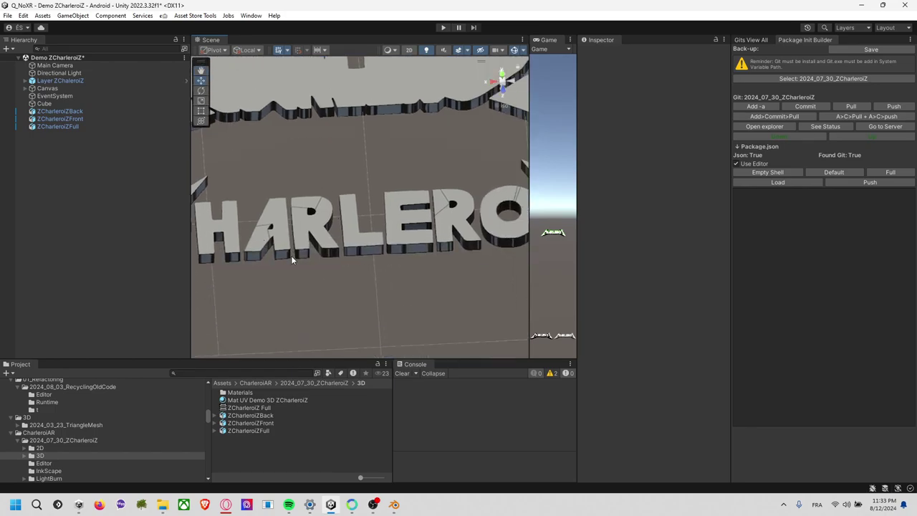
click(430, 220)
mouse_move(376, 179)
alt+mouse_down()
mouse_move(382, 155)
mouse_move(365, 192)
mouse_move(308, 249)
mouse_move(399, 215)
alt+mouse_up()
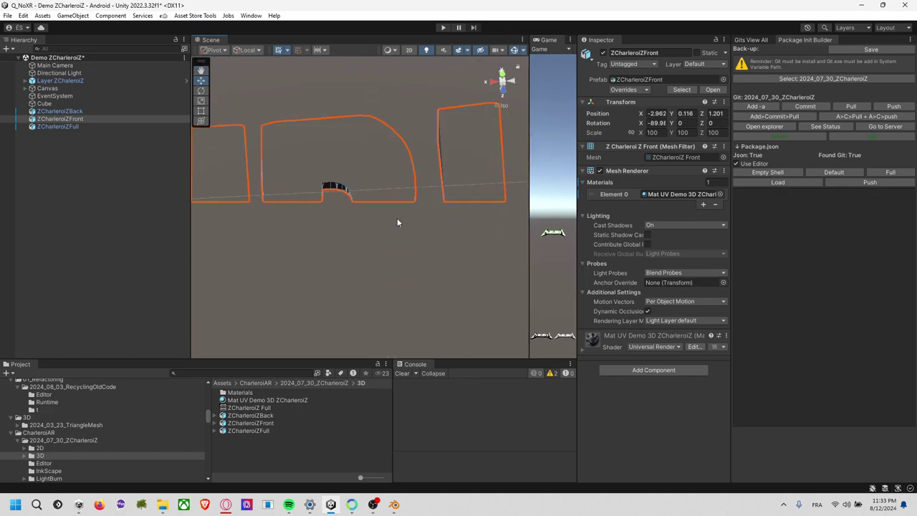
scroll(396, 216, down, 3)
- In Blender, deselect the ZCharleroiZ Full mesh and select only the L letter face, zooming in on its UV island
key(alt+Tab)
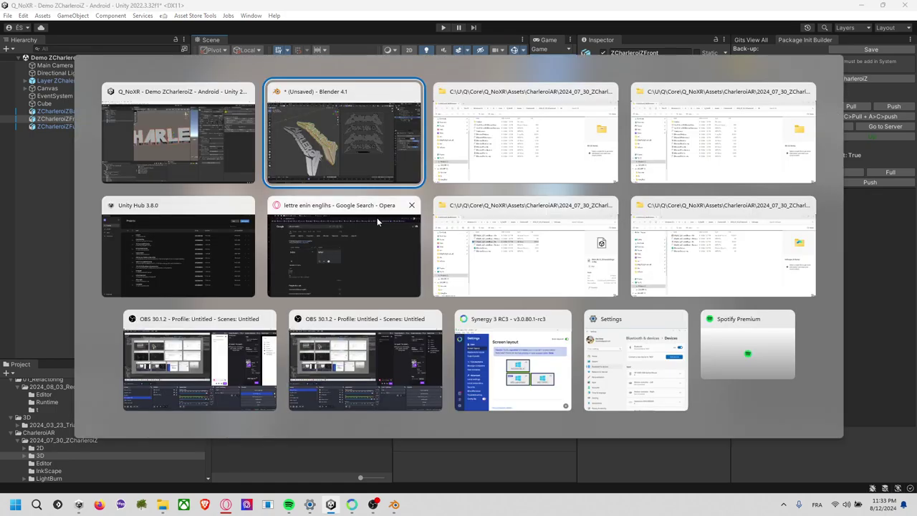
click(363, 199)
click(298, 206)
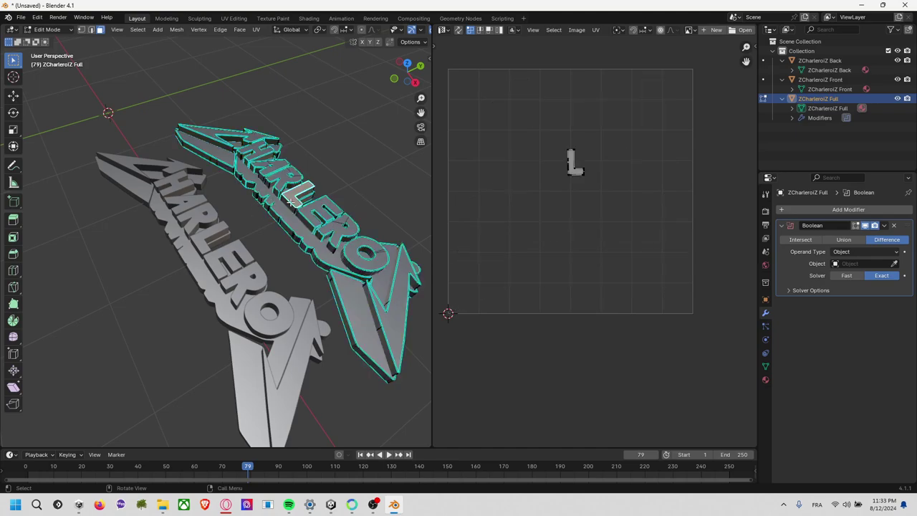
scroll(293, 202, up, 3)
scroll(296, 203, up, 3)
scroll(352, 198, up, 3)
scroll(383, 195, up, 2)
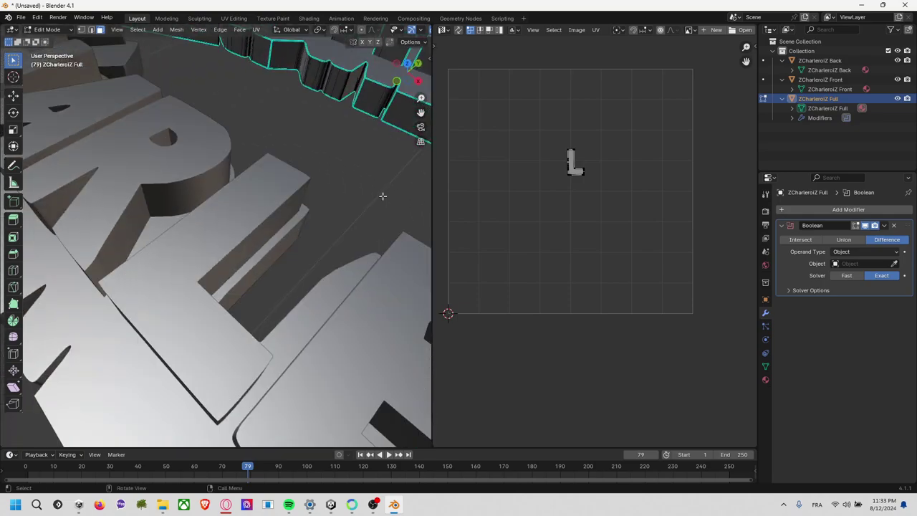
scroll(233, 270, down, 3)
scroll(284, 174, down, 2)
key(alt+Tab)
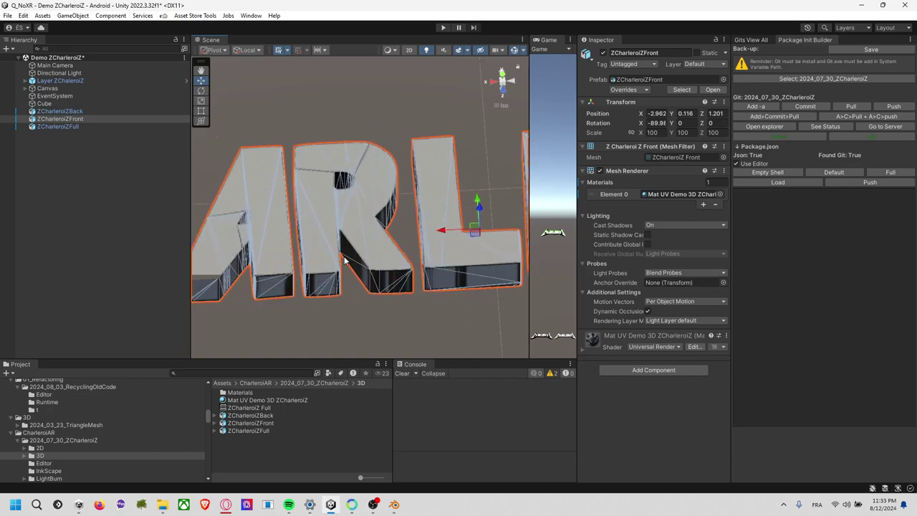
- Zoom out, then closely in on the textured ZCharleroiZFront lettering in the Scene view
scroll(344, 255, down, 3)
scroll(344, 256, down, 3)
scroll(343, 256, down, 3)
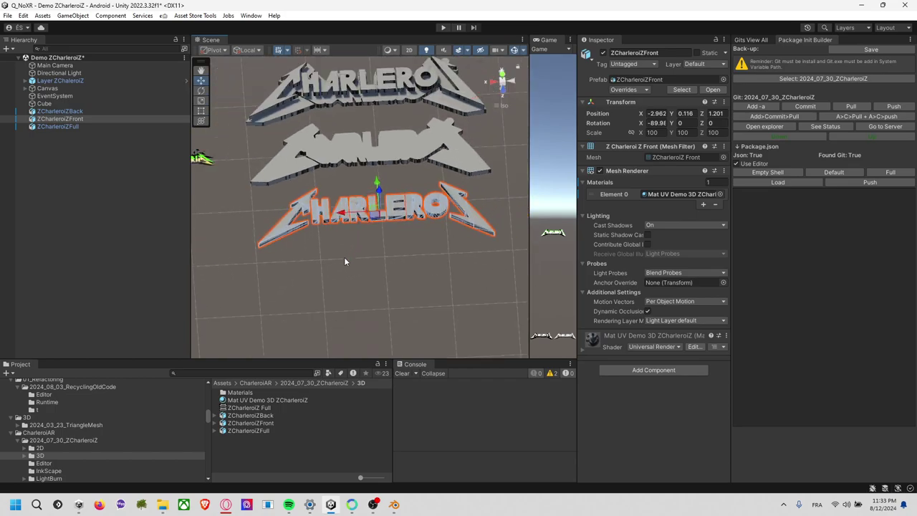
scroll(344, 257, down, 2)
scroll(401, 247, up, 1)
scroll(390, 260, up, 2)
scroll(391, 261, up, 2)
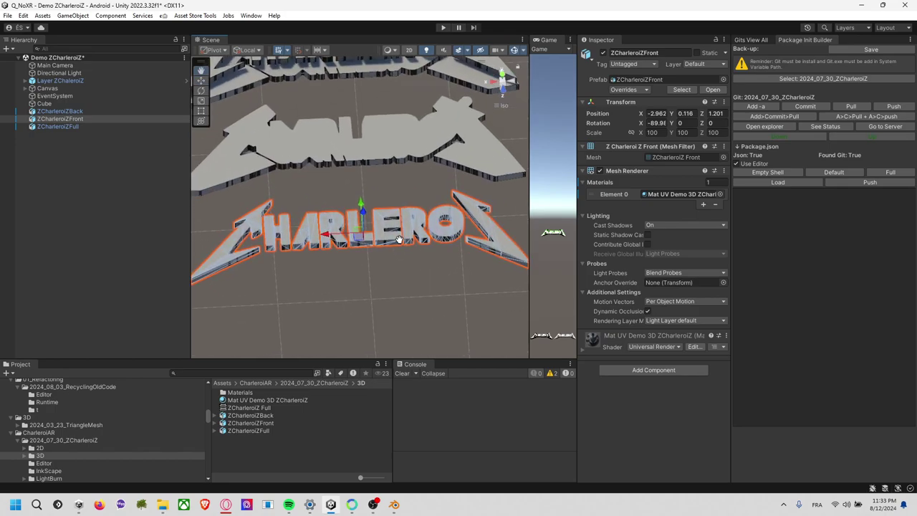
scroll(393, 225, up, 2)
scroll(393, 228, up, 2)
scroll(390, 227, up, 2)
scroll(418, 215, up, 2)
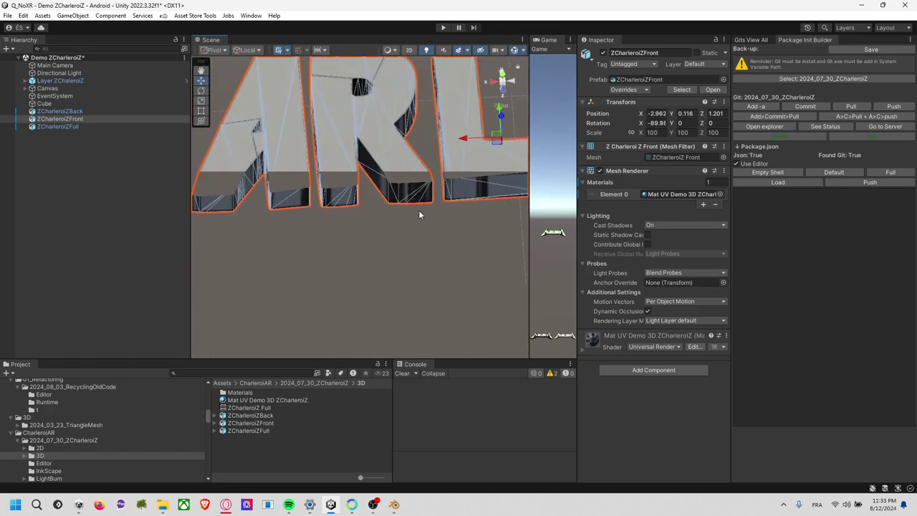
- Zoom back out, orbit to a more top-down view of the logos, and deselect the front logo
scroll(412, 208, down, 2)
scroll(408, 211, down, 2)
scroll(405, 216, down, 2)
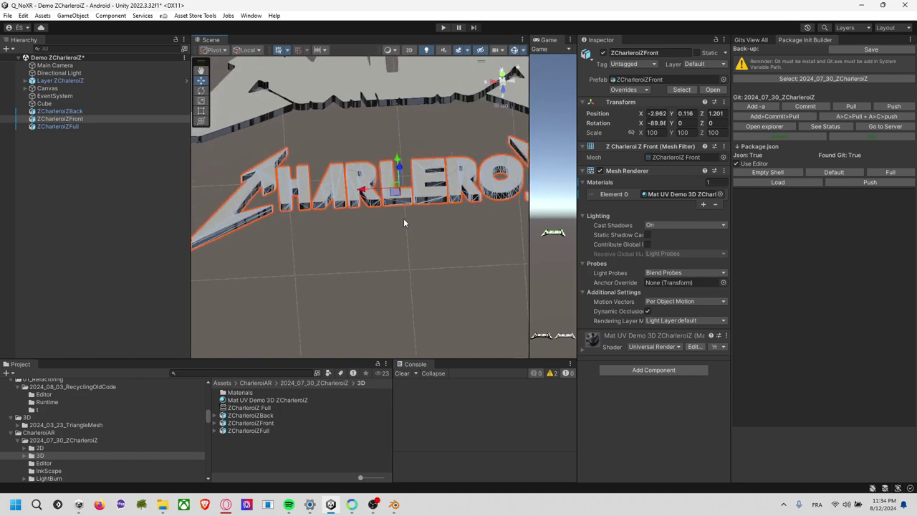
scroll(400, 221, down, 2)
scroll(429, 219, down, 3)
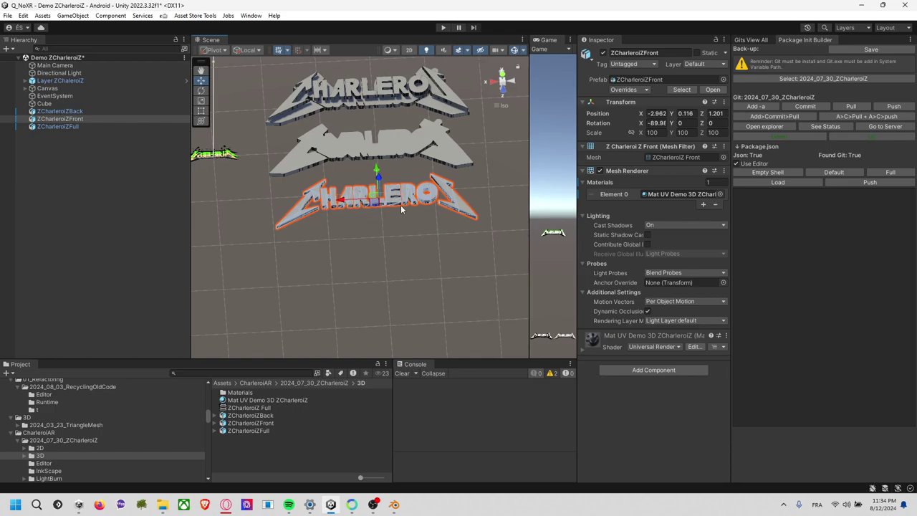
alt+drag(450, 206, 430, 237)
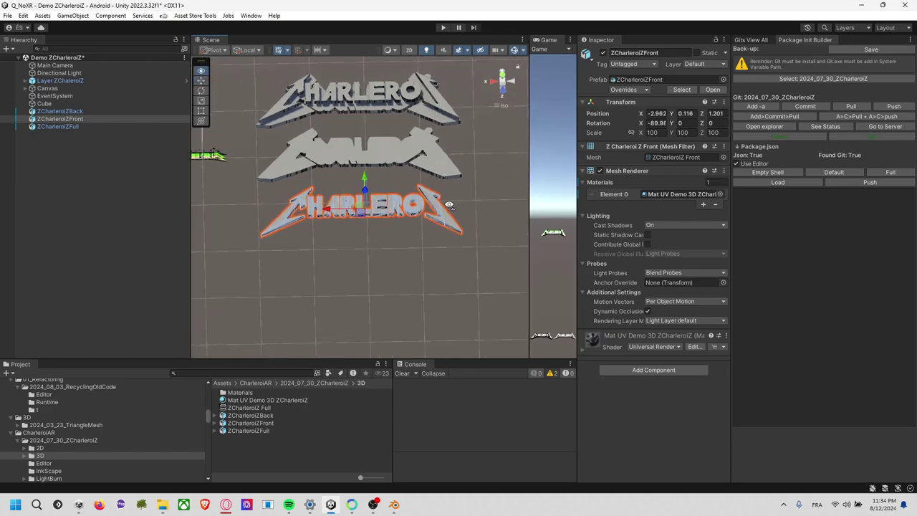
click(426, 240)
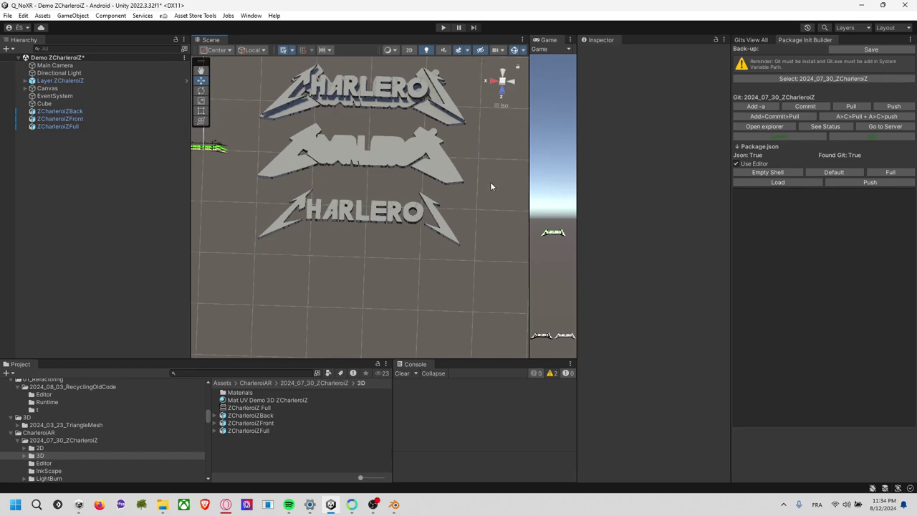
- Switch the Scene view to Wireframe draw mode and pan and zoom to inspect the logo geometry
click(388, 49)
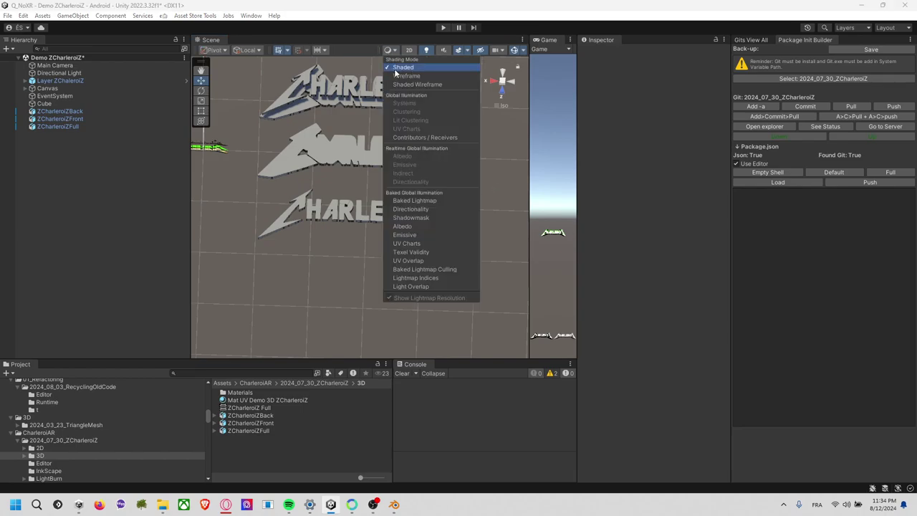
click(405, 75)
click(334, 186)
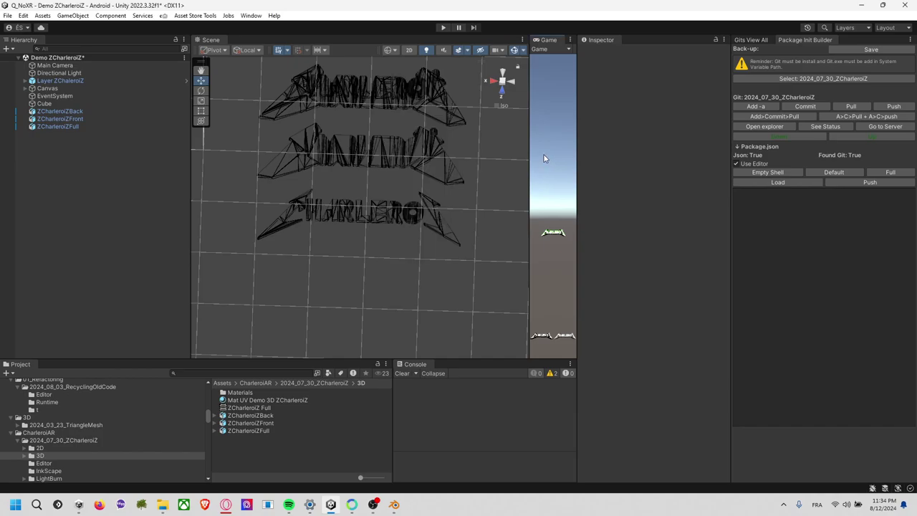
mouse_move(351, 180)
mouse_down()
mouse_move(370, 148)
mouse_move(416, 253)
mouse_up()
scroll(417, 252, up, 3)
scroll(425, 249, up, 2)
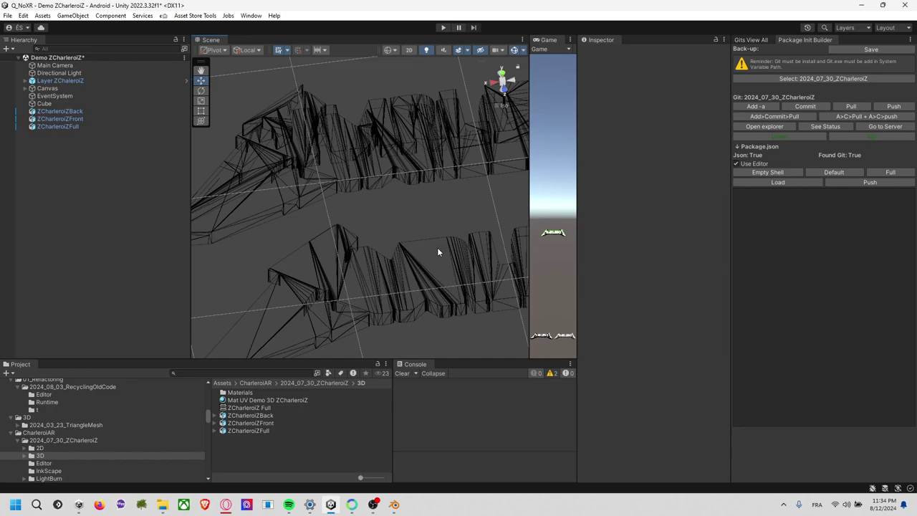
scroll(437, 248, up, 2)
scroll(425, 241, up, 2)
scroll(432, 238, down, 3)
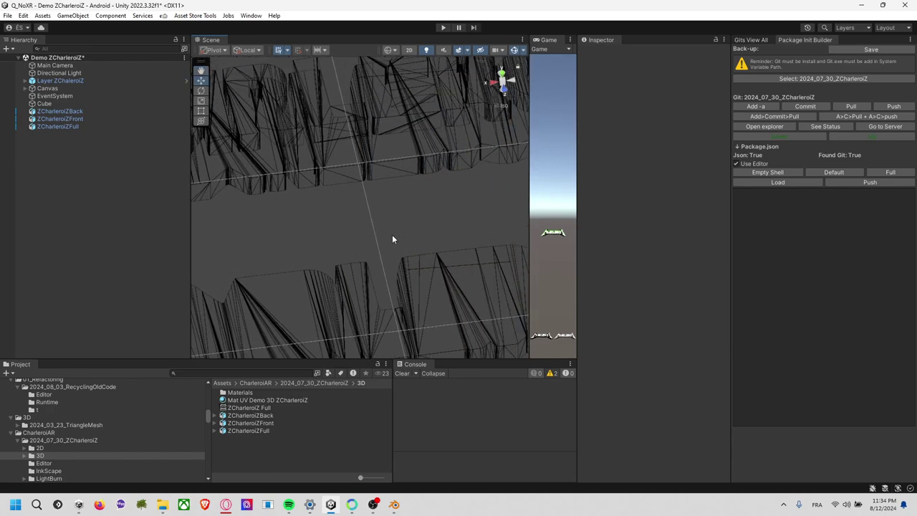
scroll(392, 235, down, 3)
scroll(330, 204, down, 2)
scroll(370, 224, down, 3)
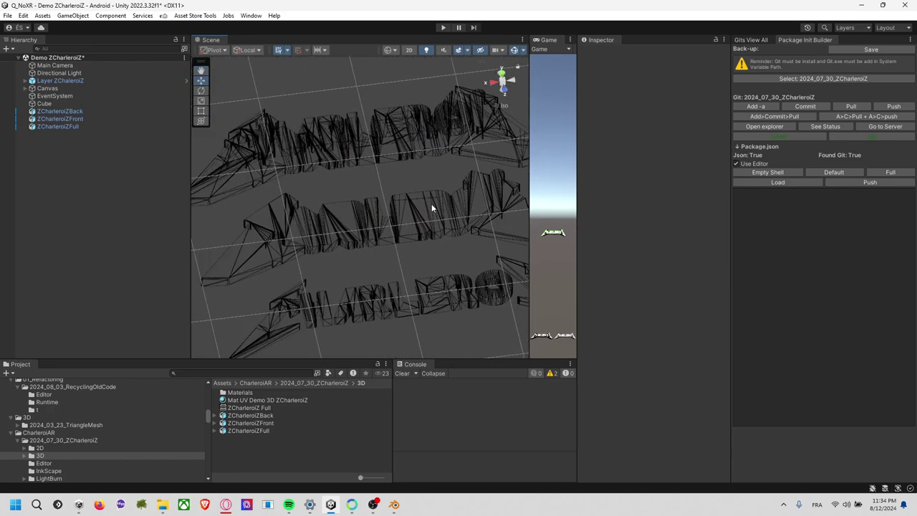
scroll(432, 204, down, 2)
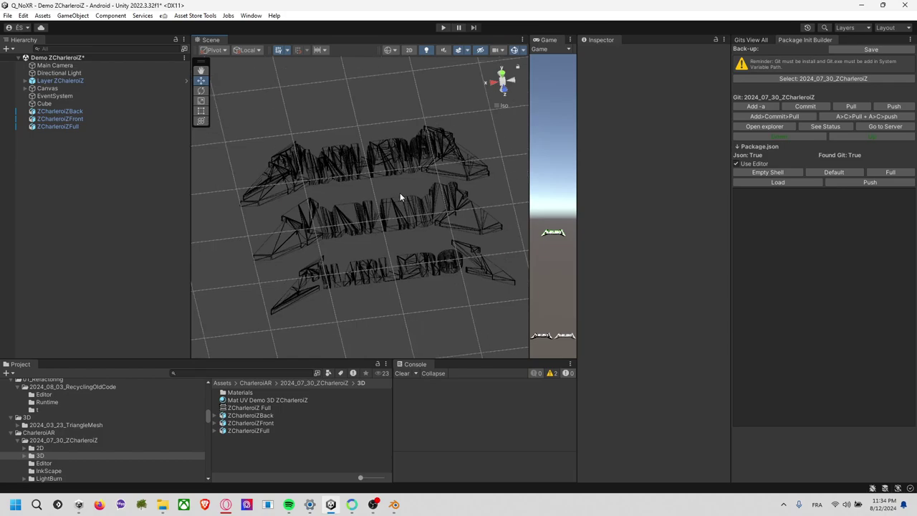
- Return the Scene view to Shaded and select the ZCharleroiZ Full texture in the Project panel
click(390, 50)
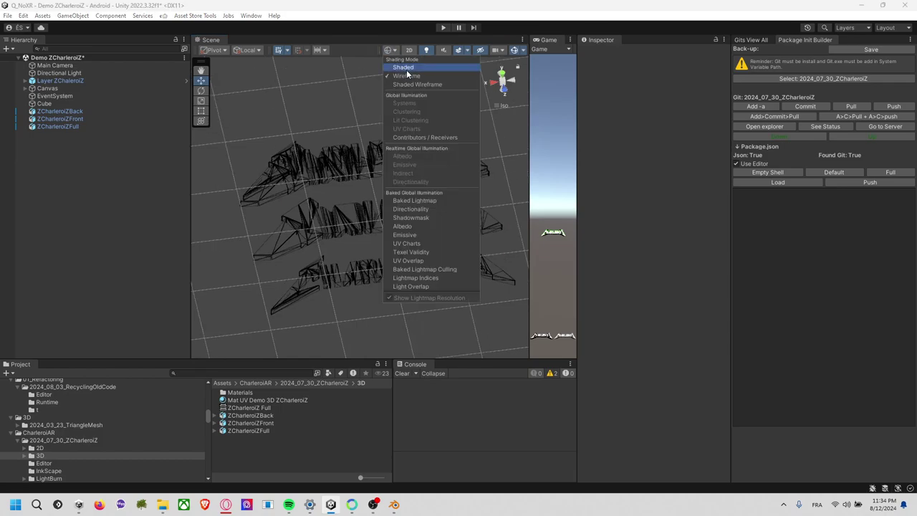
click(405, 68)
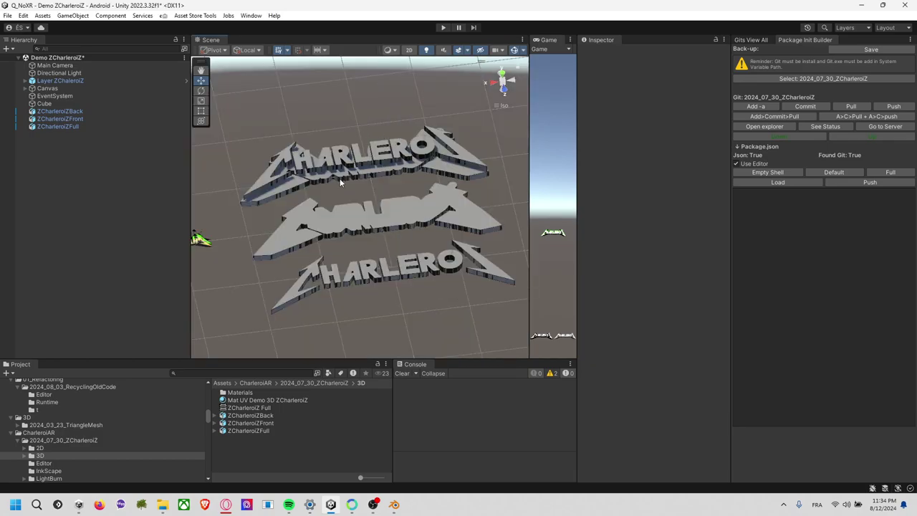
click(305, 407)
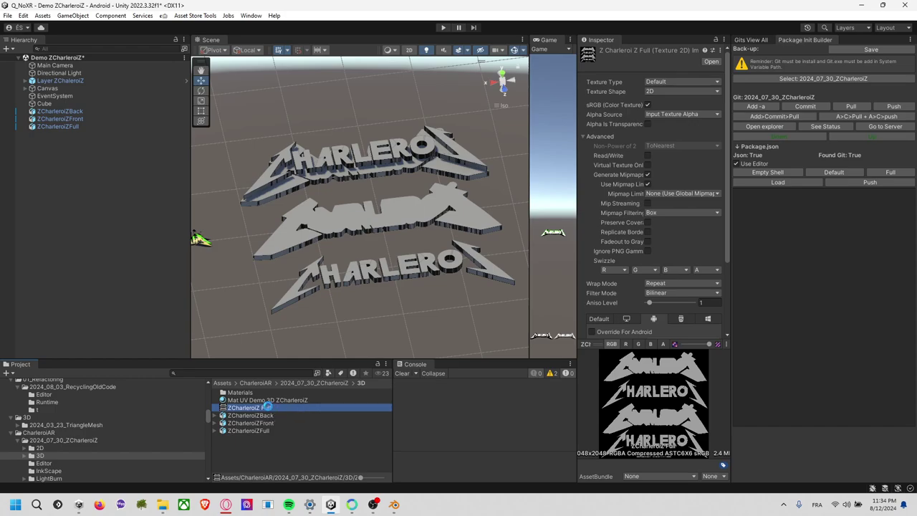
- Duplicate the ZCharleroiZ Full texture and rename the copy ZCharleroiZ Full Color
key(ctrl+d)
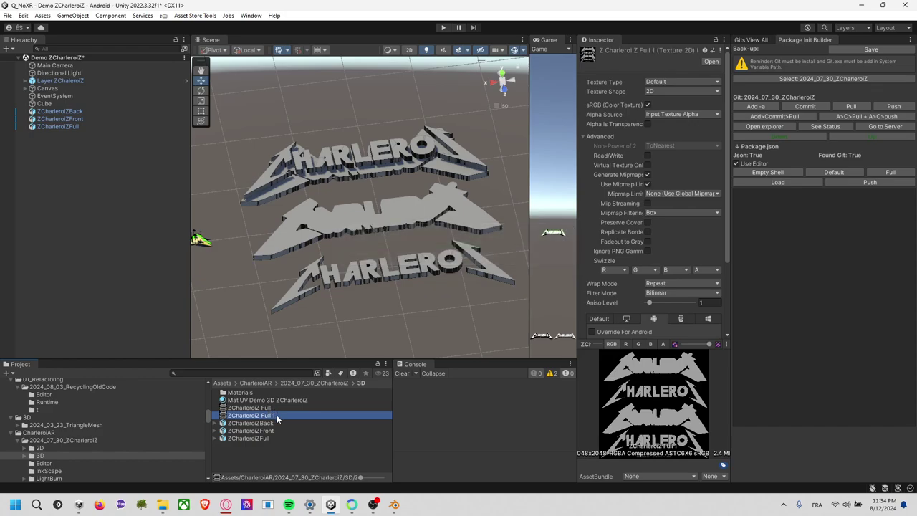
click(277, 415)
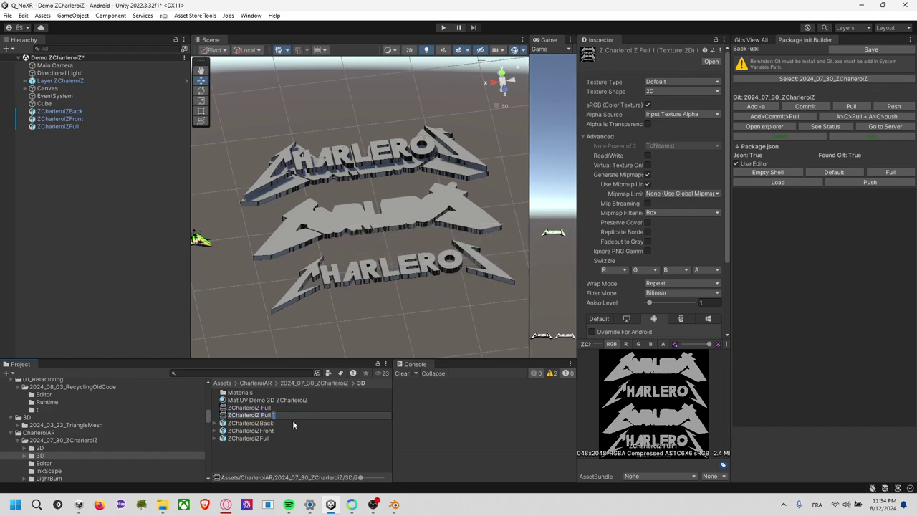
text(Color)
key(Return)
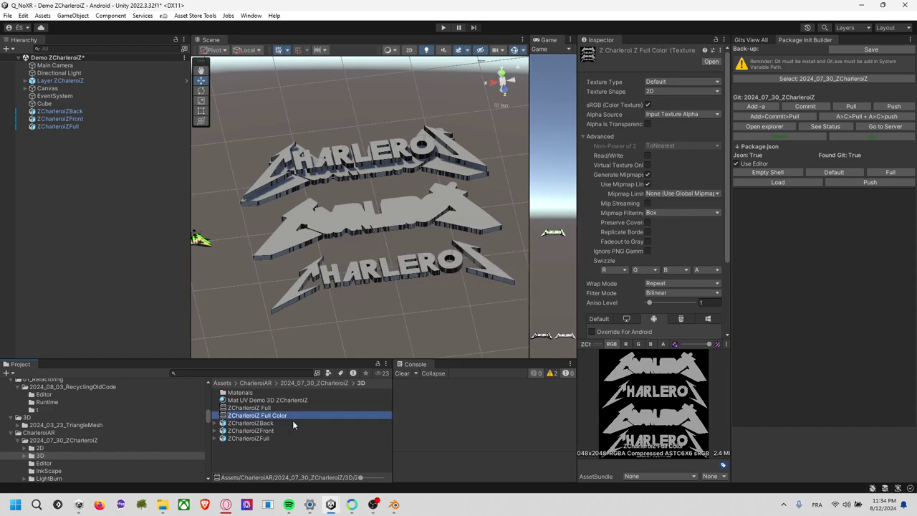
- Show ZCharleroiZ Full Color.png in File Explorer and try opening it from its context menu
right_click(292, 420)
click(332, 141)
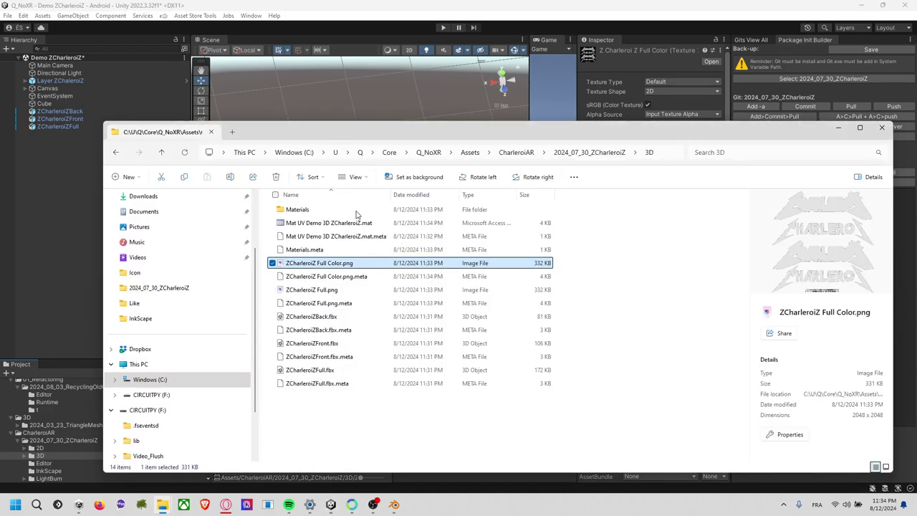
right_click(322, 264)
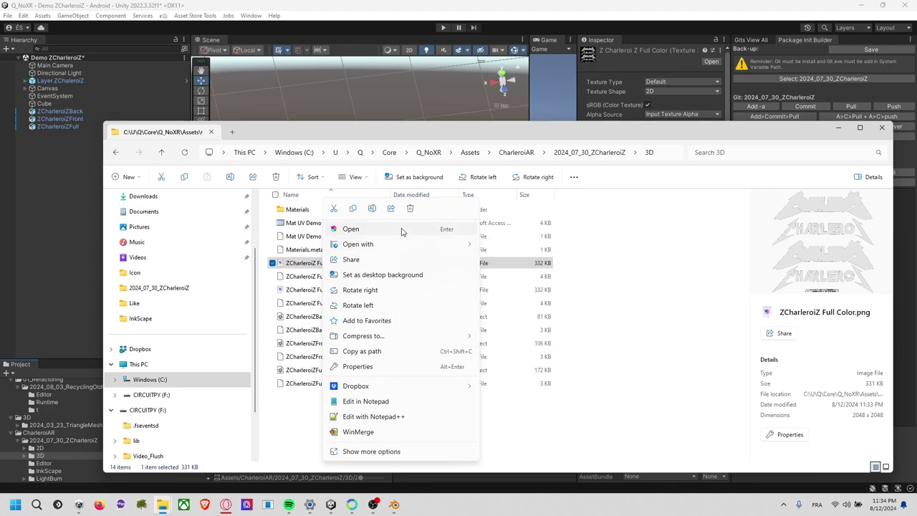
click(401, 231)
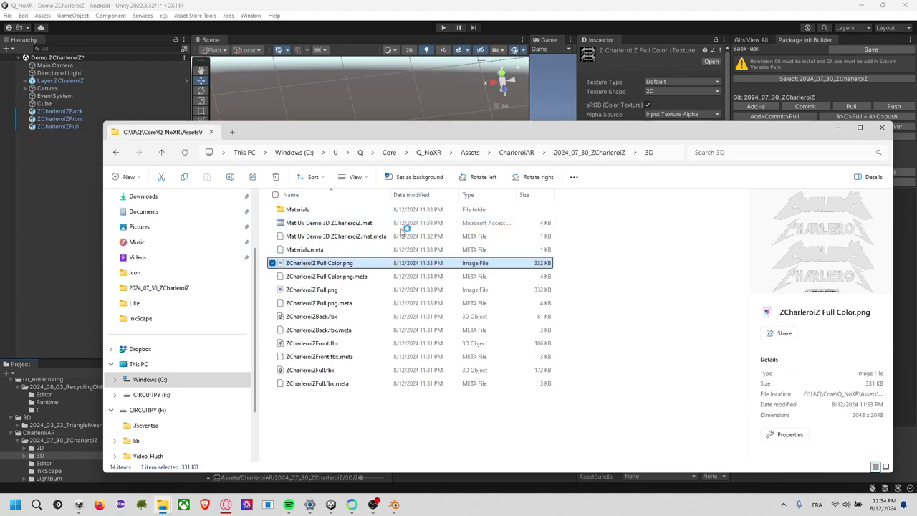
click(224, 506)
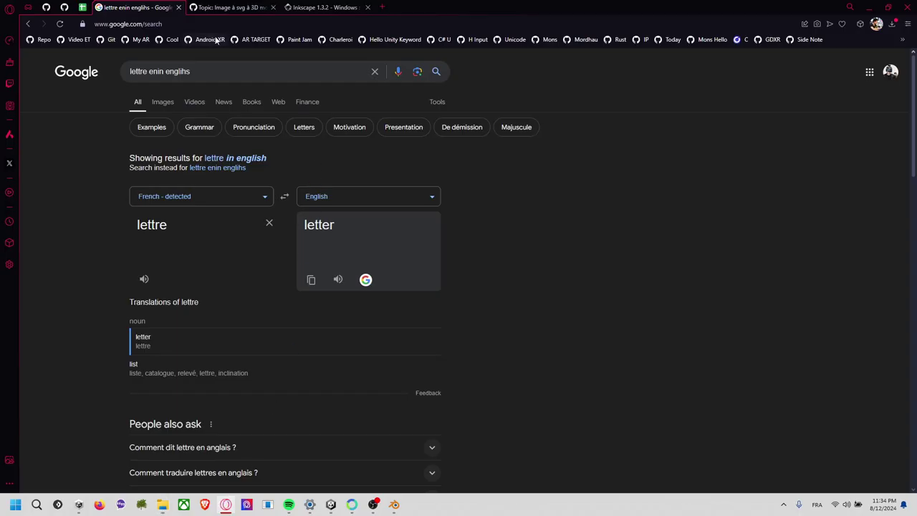
- Search Google for krita, reach the Krita 5.2.3 download page on krita.org, and minimize the browser
click(230, 21)
text(krita)
key(Return)
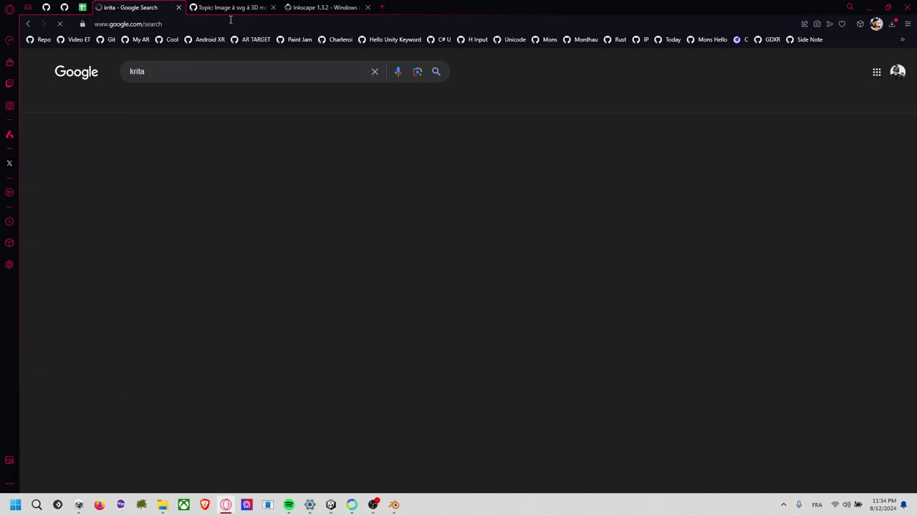
click(142, 154)
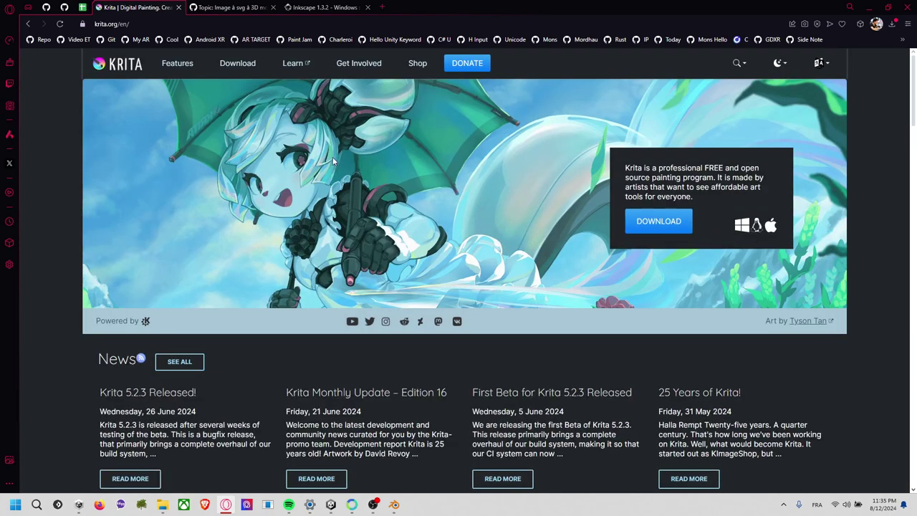
click(647, 226)
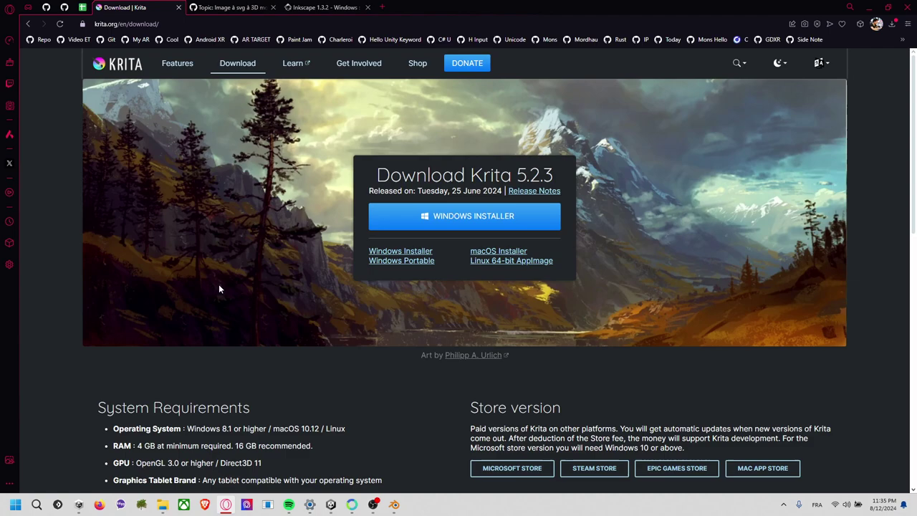
click(868, 7)
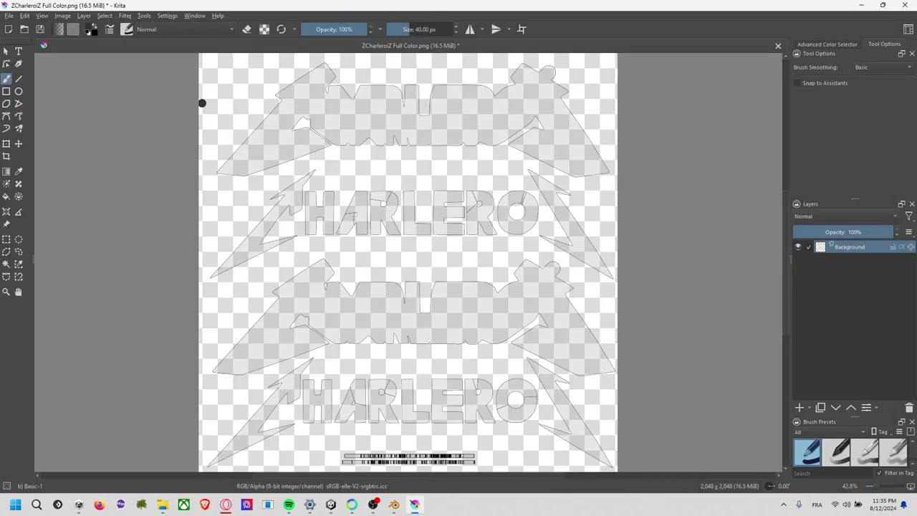
- Add Paint Layer 1 and bucket-fill the canvas with black
click(800, 408)
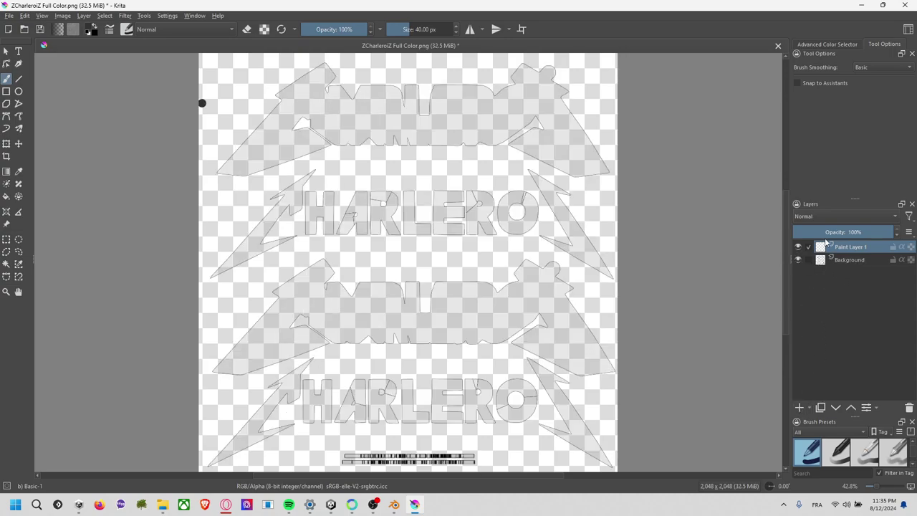
click(7, 197)
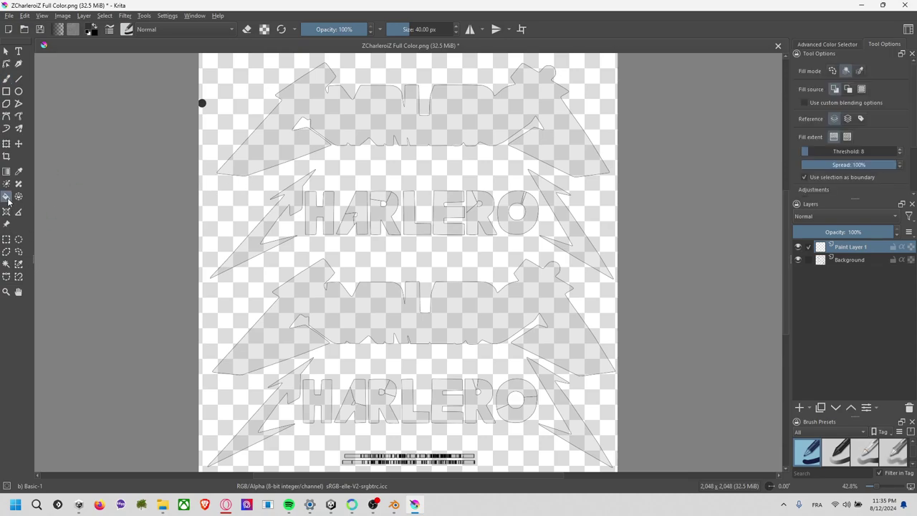
click(89, 30)
mouse_move(380, 188)
mouse_down()
mouse_move(381, 169)
mouse_move(368, 179)
mouse_move(388, 151)
mouse_up()
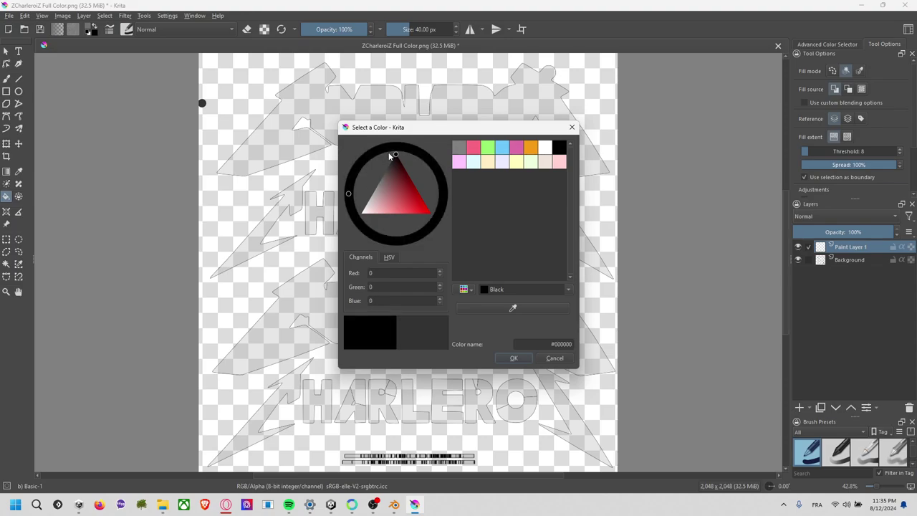
click(513, 358)
click(336, 131)
- Undo the black fill, delete Paint Layer 1, save the file, and add a fresh empty paint layer
key(ctrl+z)
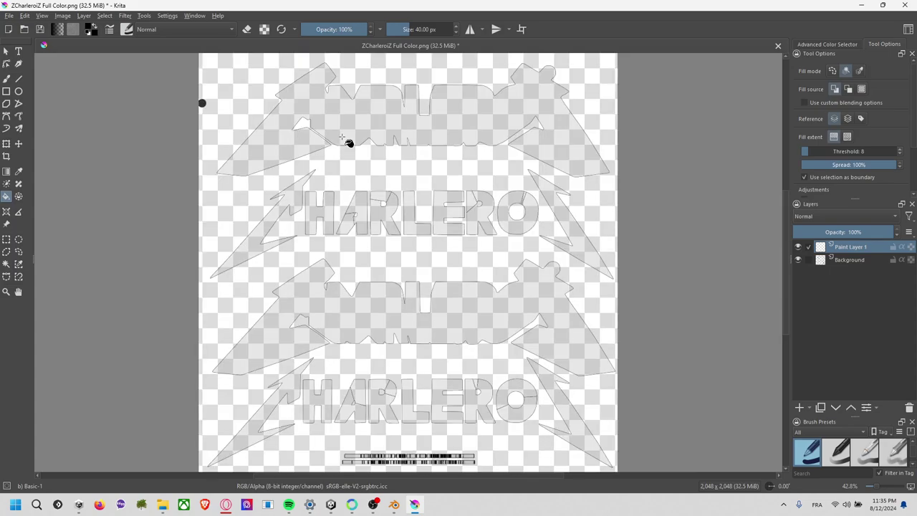
key(shift+Delete)
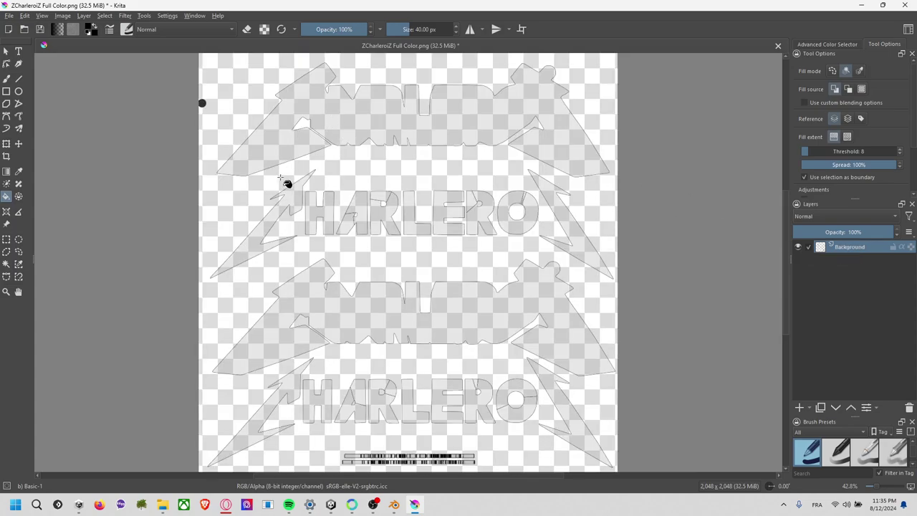
key(ctrl+s)
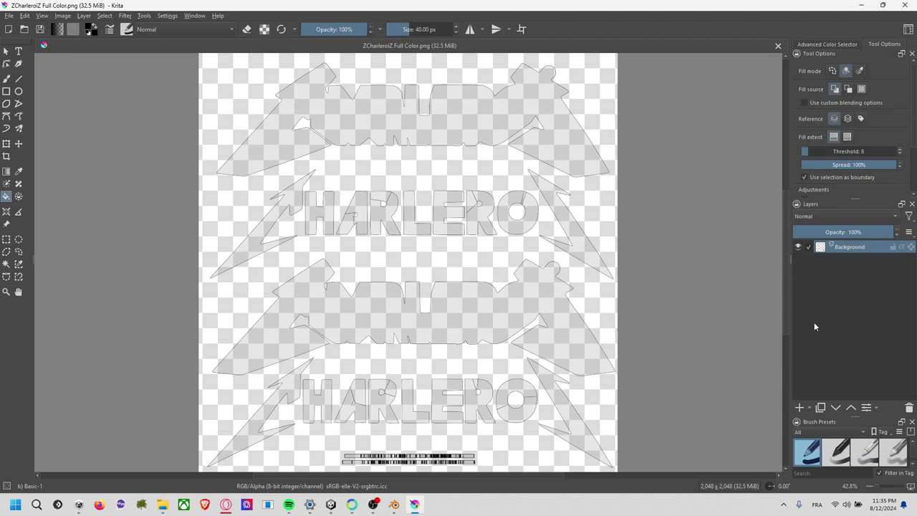
click(800, 407)
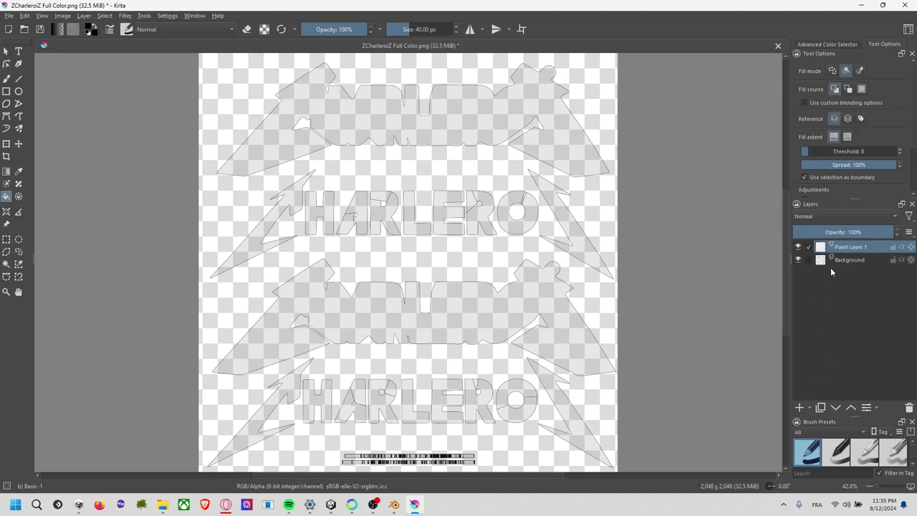
- Select the lower and upper bat-shaped logo outlines on the Background layer with Contiguous Selection
click(7, 264)
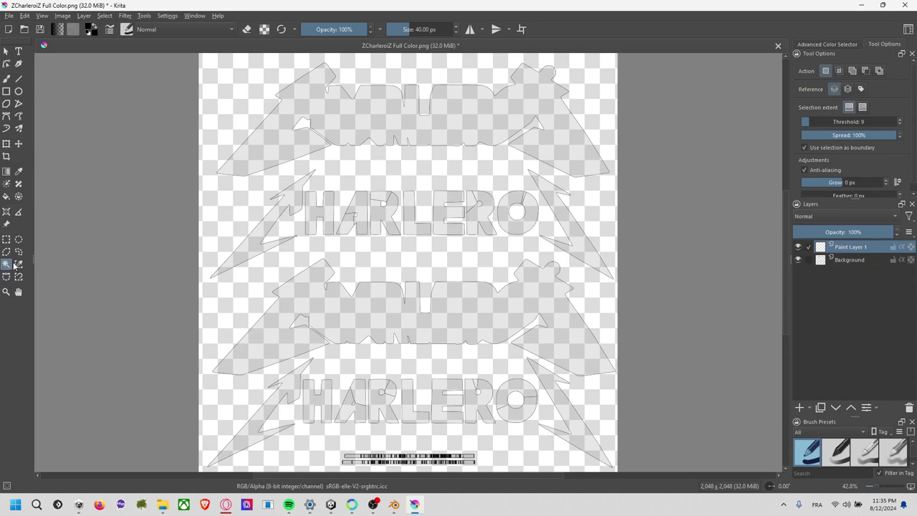
click(379, 313)
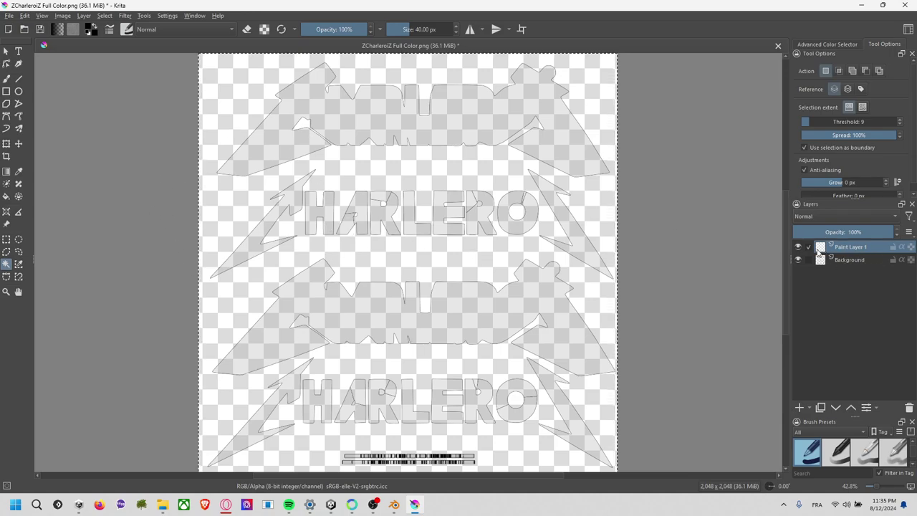
click(857, 259)
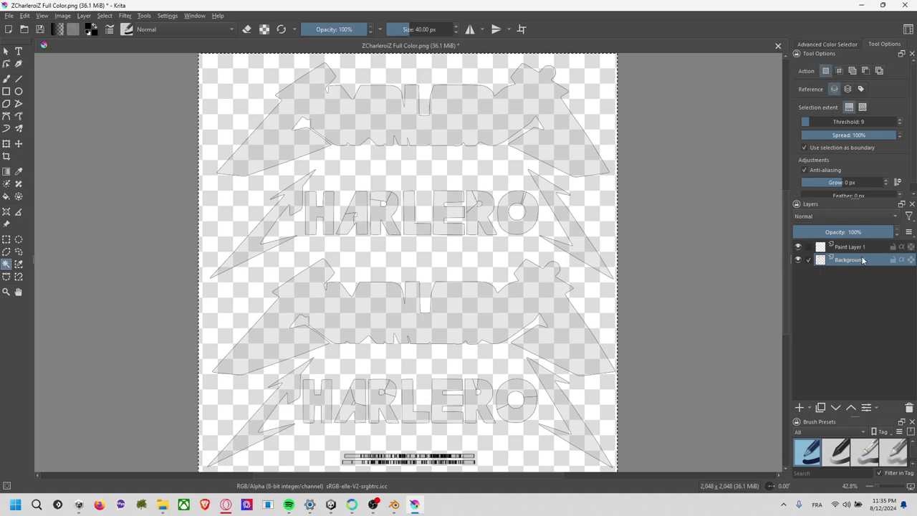
click(493, 315)
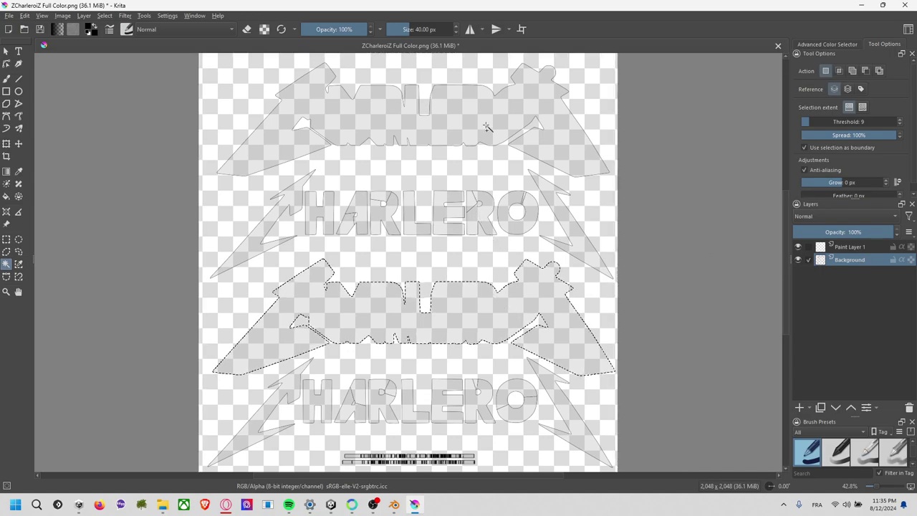
shift+click(392, 132)
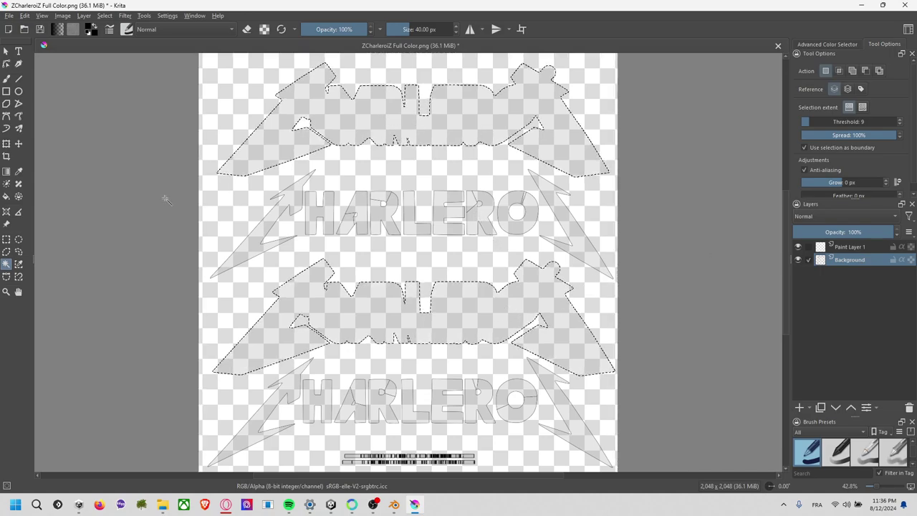
- With the Fill tool active, try red, yellow and orange before settling on black as the fill colour
click(6, 195)
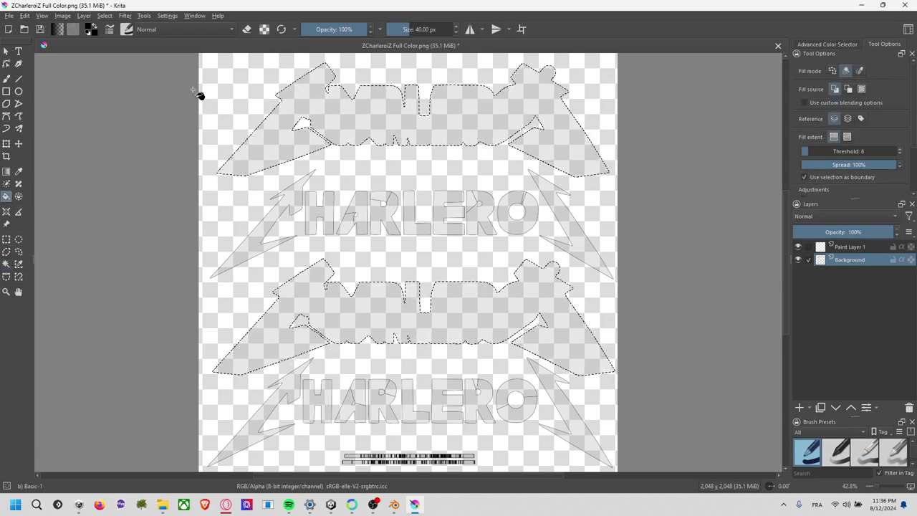
click(91, 29)
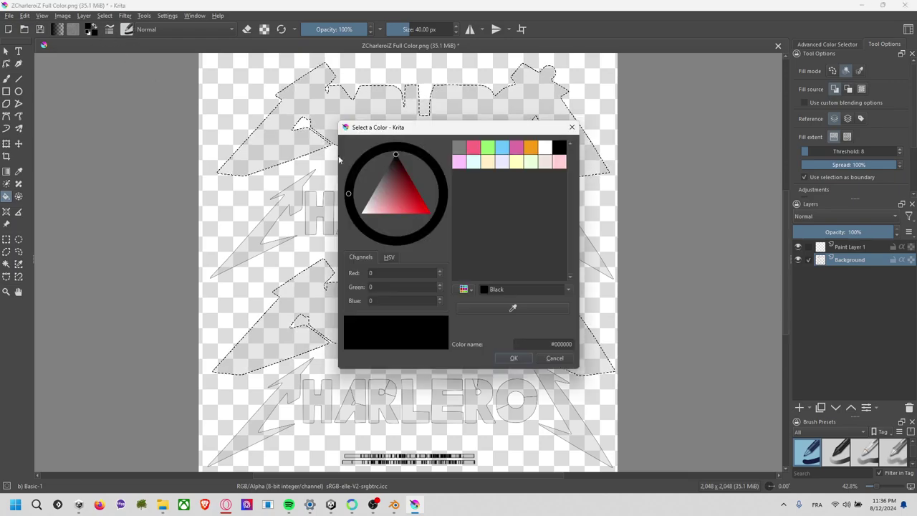
click(429, 212)
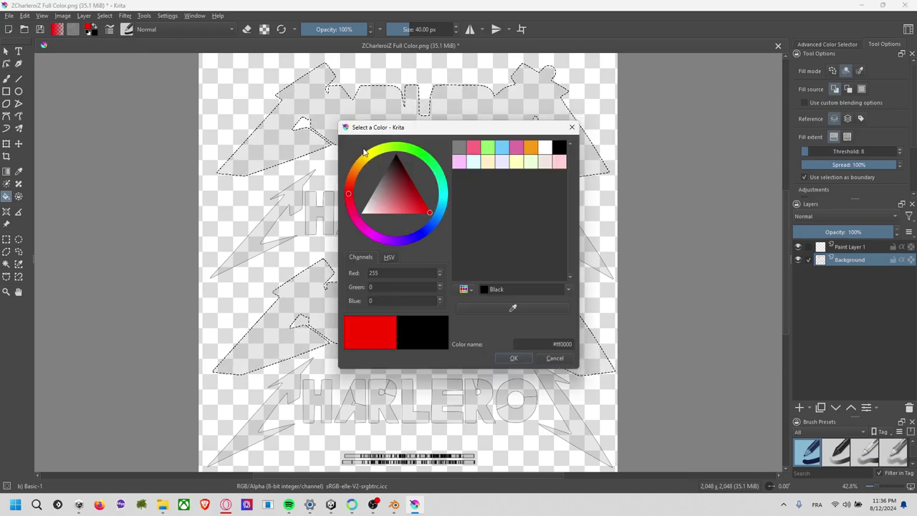
drag(369, 153, 367, 162)
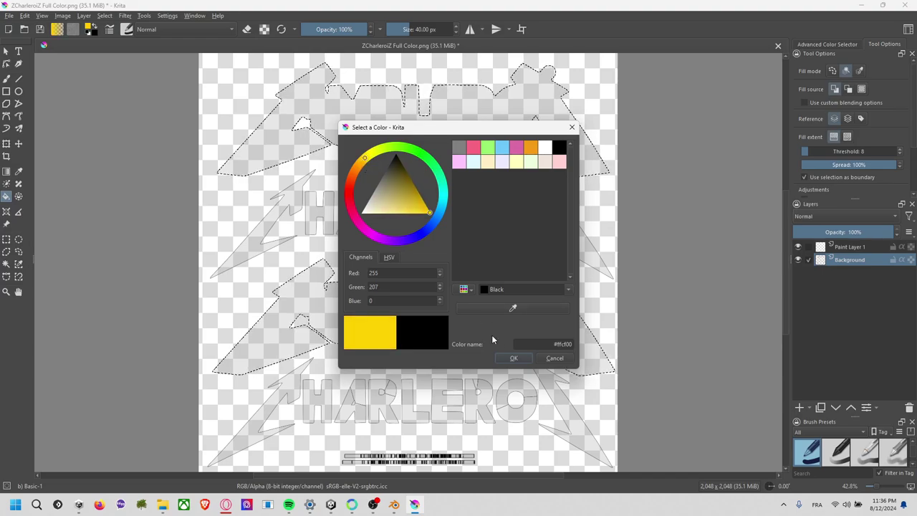
click(371, 156)
mouse_move(371, 156)
mouse_down()
mouse_move(350, 175)
mouse_move(357, 164)
mouse_up()
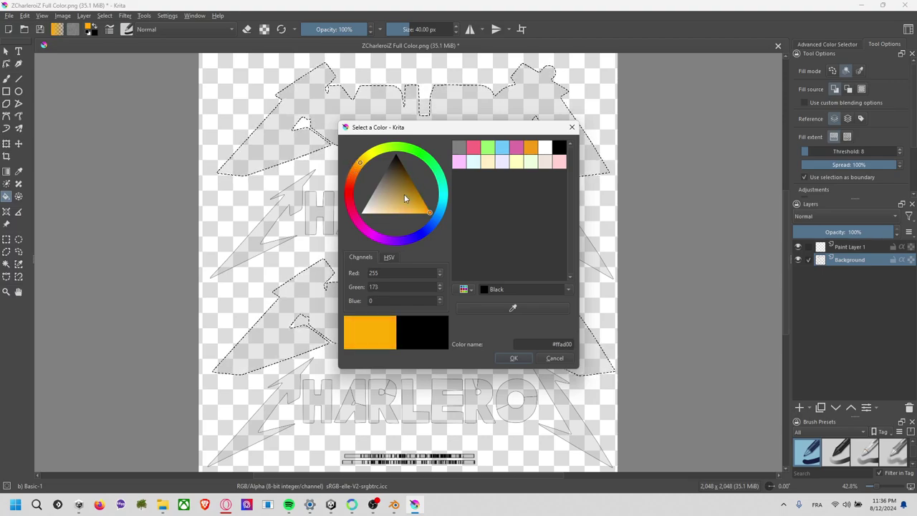
click(395, 155)
click(513, 357)
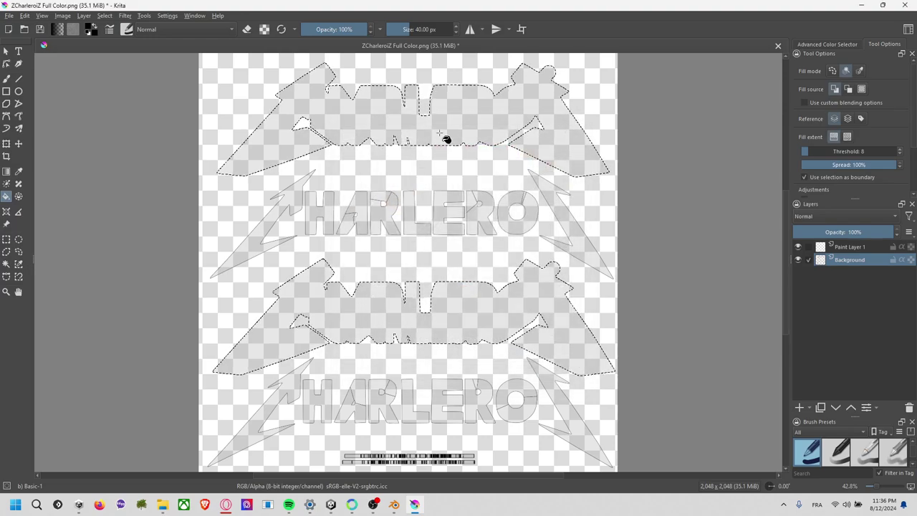
- Fill both bat-shaped logos solid black on Paint Layer 1, undoing an accidental fill on Background
click(448, 138)
click(500, 298)
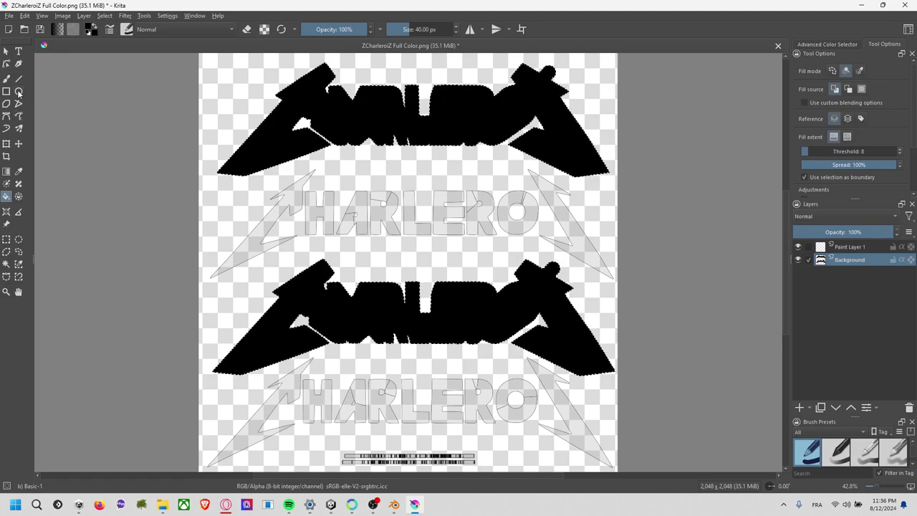
key(ctrl+z)
key(ctrl+z)
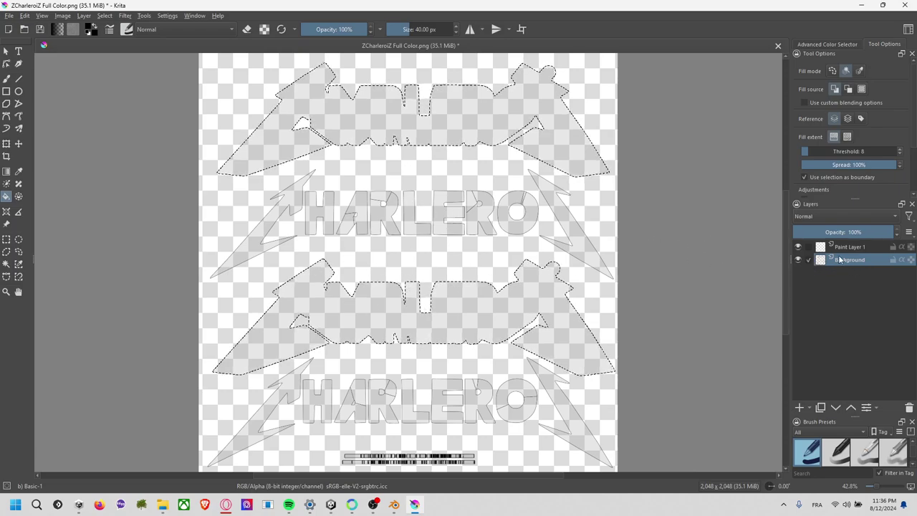
click(843, 248)
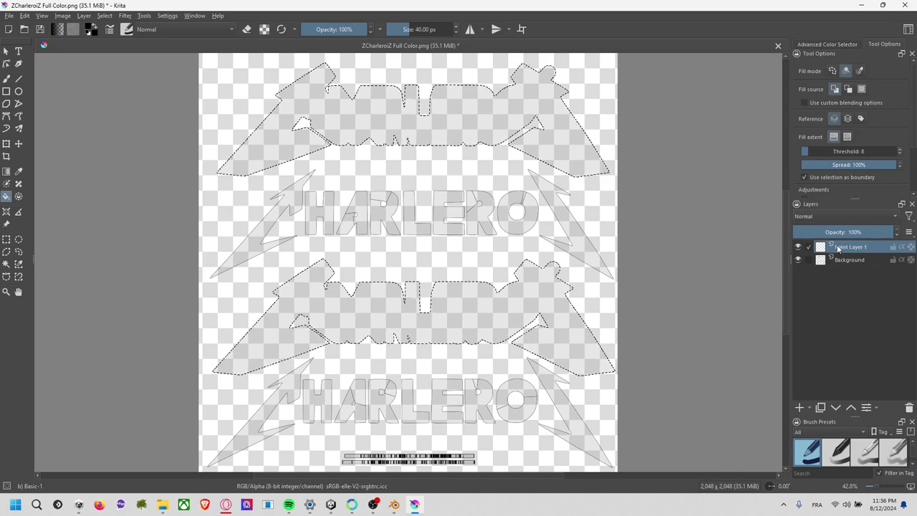
click(460, 126)
click(551, 306)
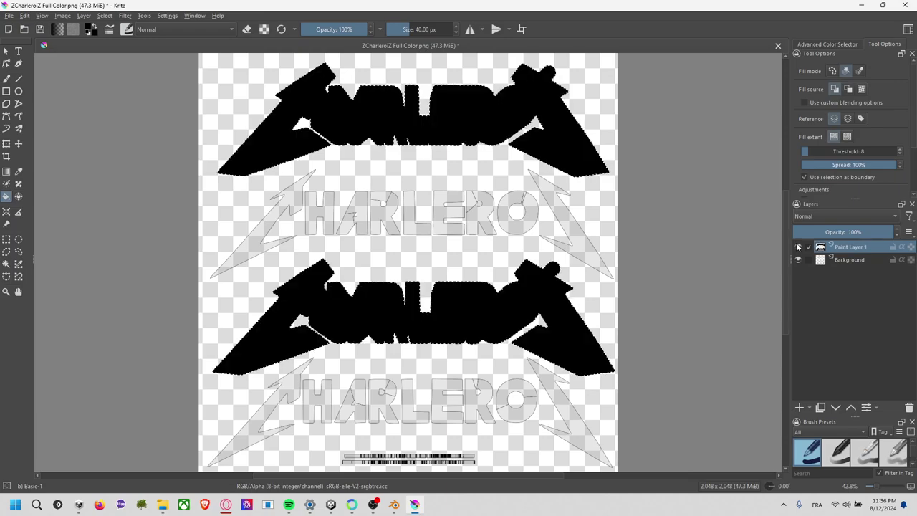
click(797, 246)
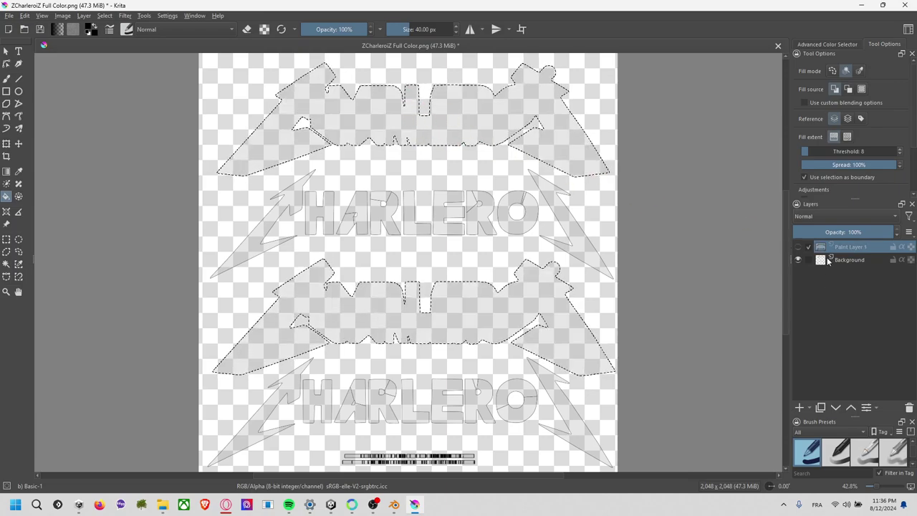
click(798, 247)
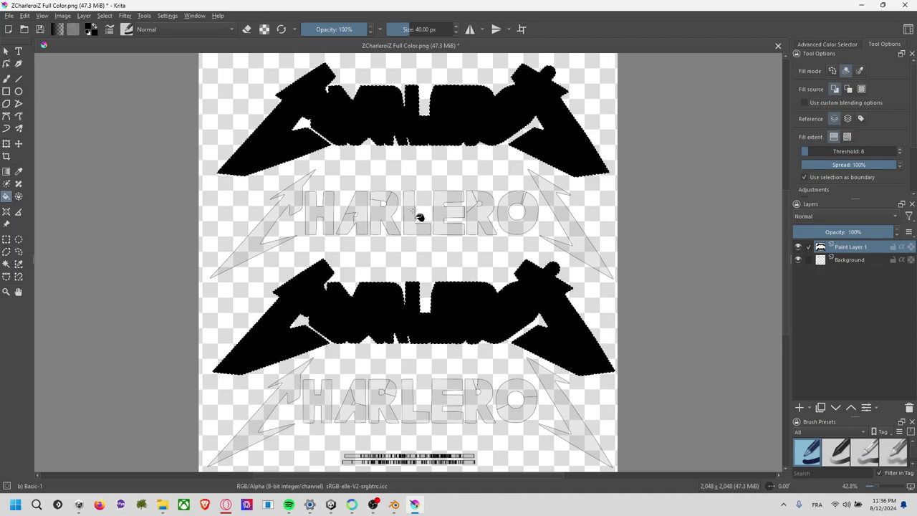
- Draw a rectangular selection around the bottom barcode with the Background layer active
click(6, 239)
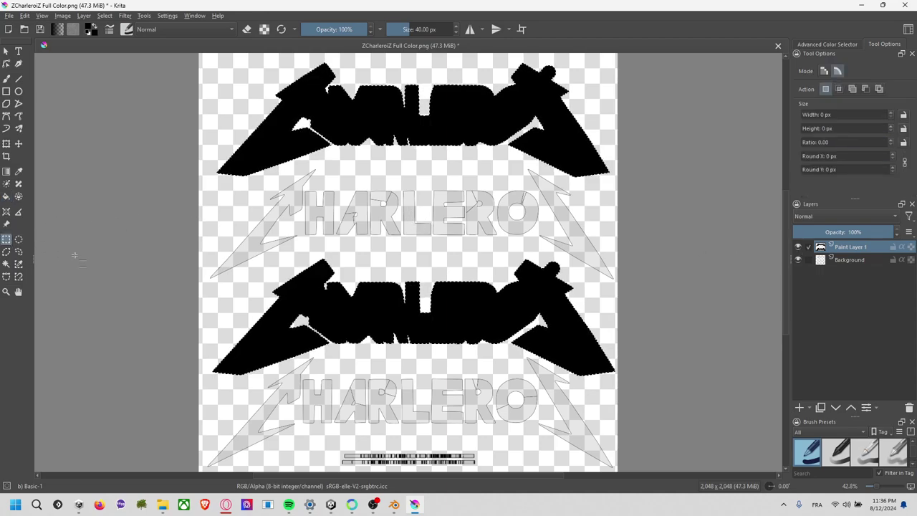
click(6, 264)
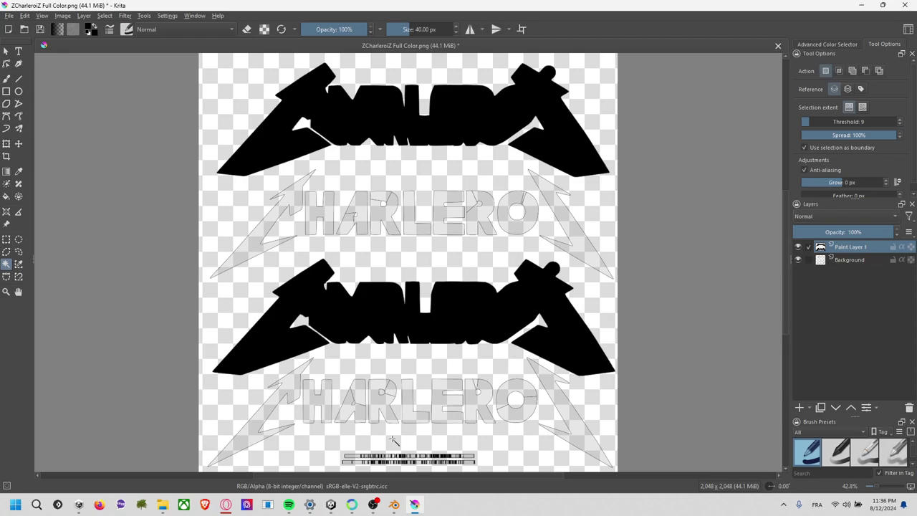
click(6, 240)
click(858, 260)
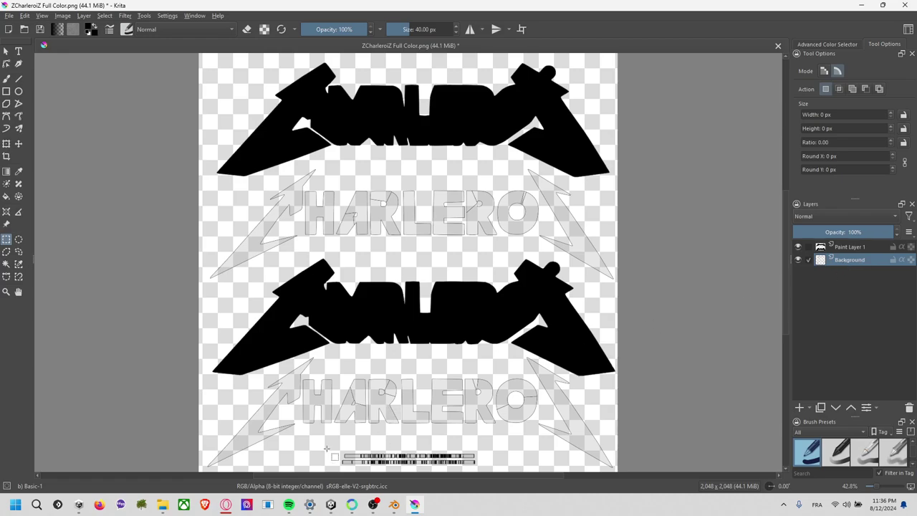
drag(326, 448, 486, 460)
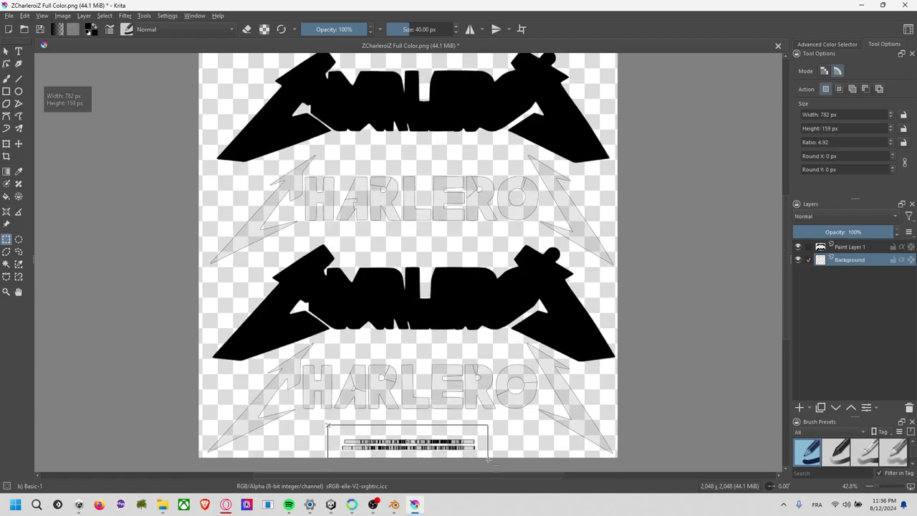
- Fill the barcode rectangle on Paint Layer 1 with dark grey RGB 79,79,79
click(805, 247)
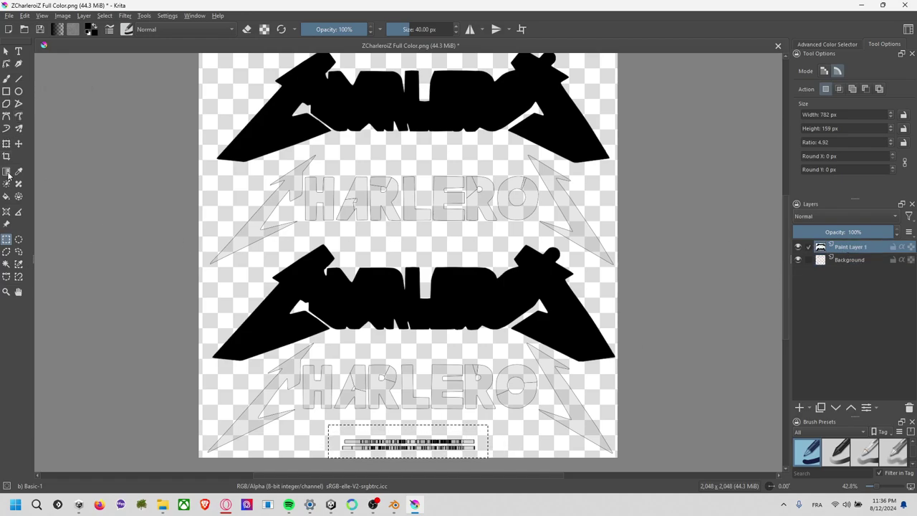
click(6, 198)
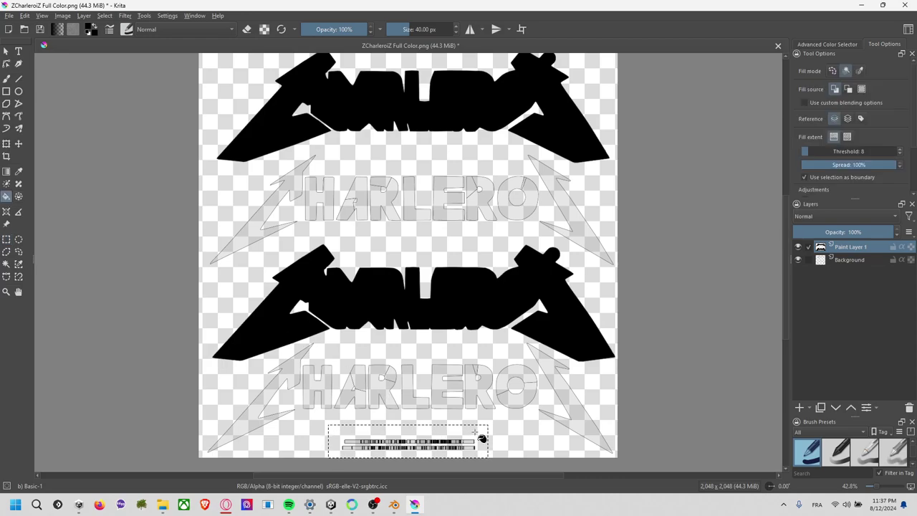
click(89, 28)
drag(391, 184, 376, 172)
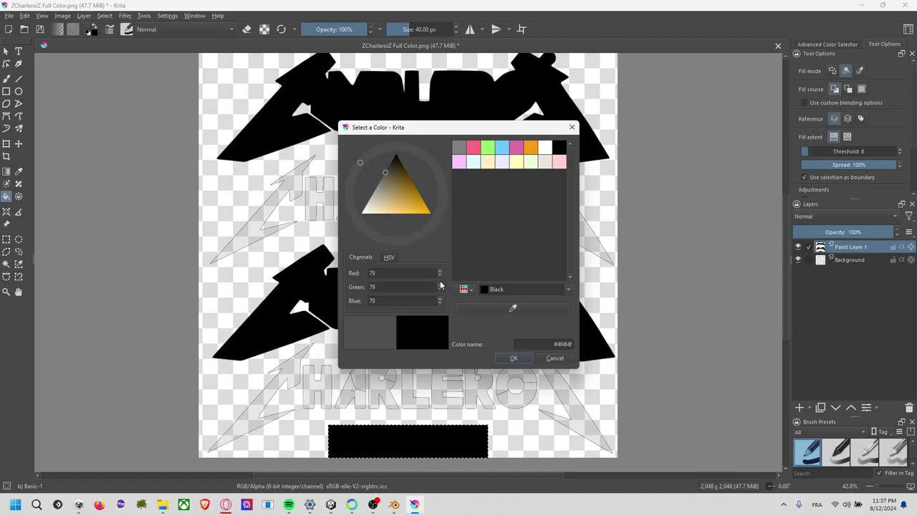
click(511, 358)
click(469, 449)
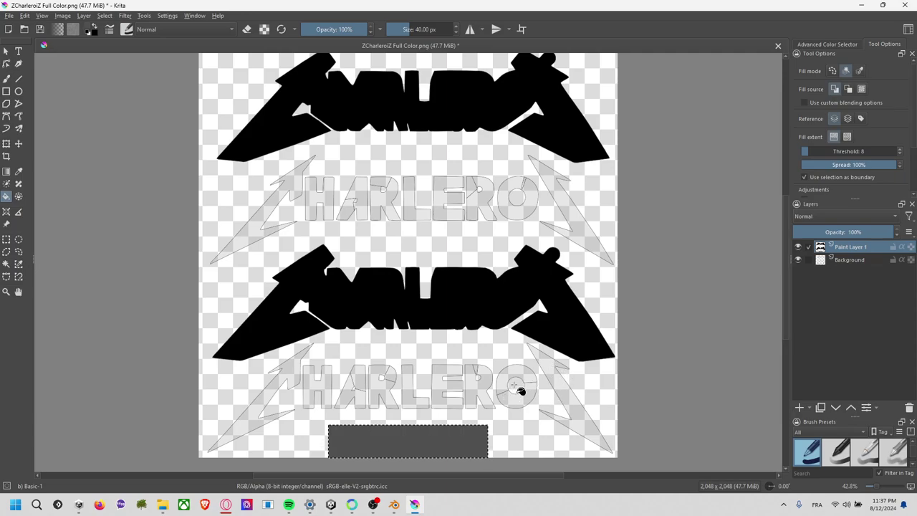
click(7, 263)
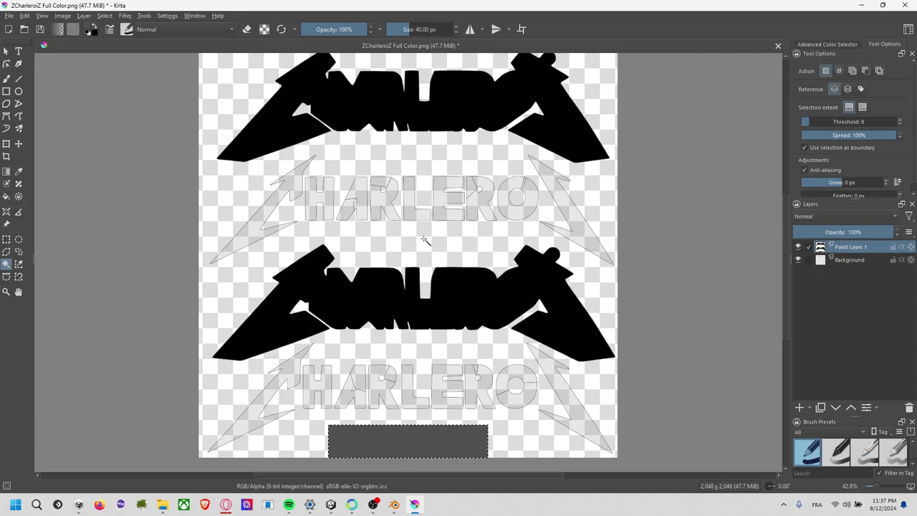
- On the Background layer, select the lower logo's lightning bolts and its R, A and H letters
click(859, 261)
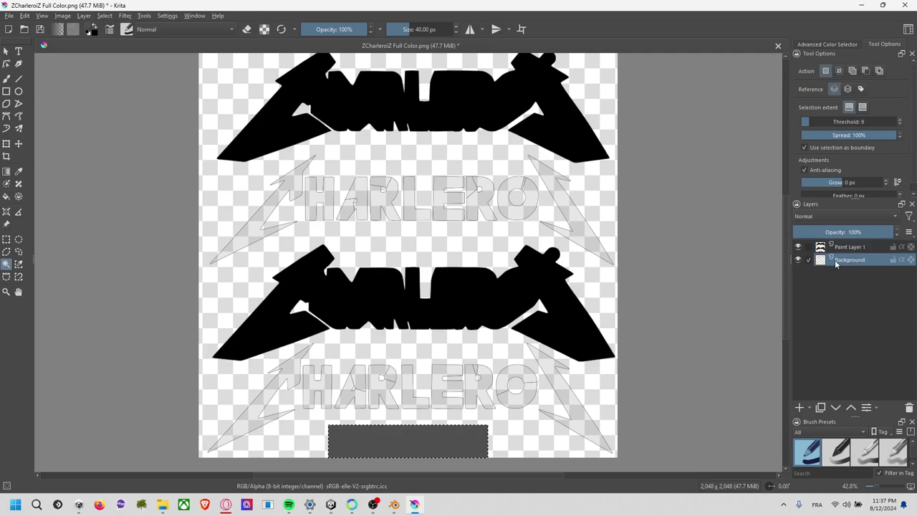
click(561, 389)
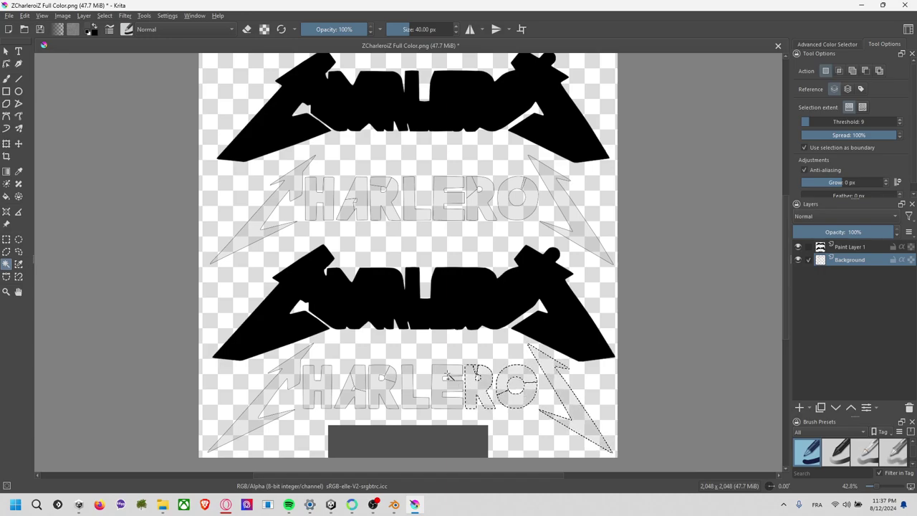
shift+click(382, 373)
shift+click(349, 396)
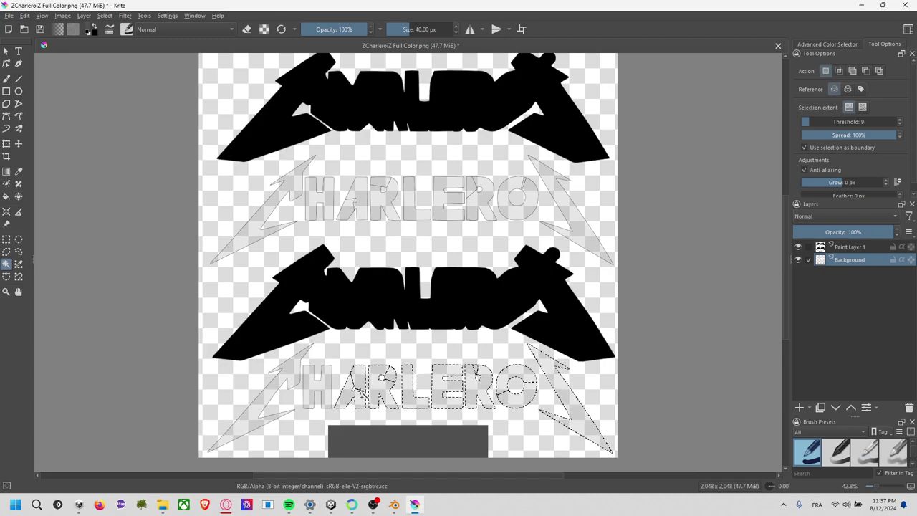
shift+click(322, 383)
shift+click(285, 378)
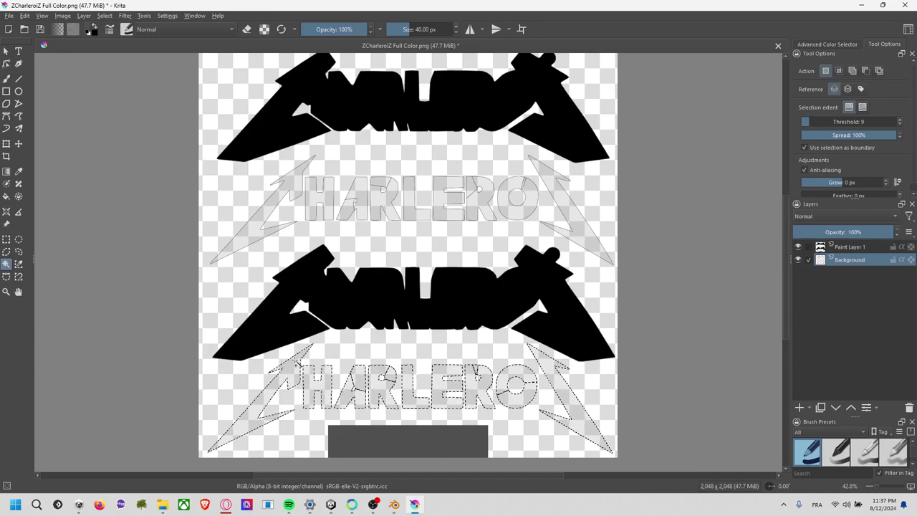
- Add the upper logo's bolts and letters H, R, L, E, R, O to the selection, then zoom in
shift+click(259, 225)
shift+click(316, 200)
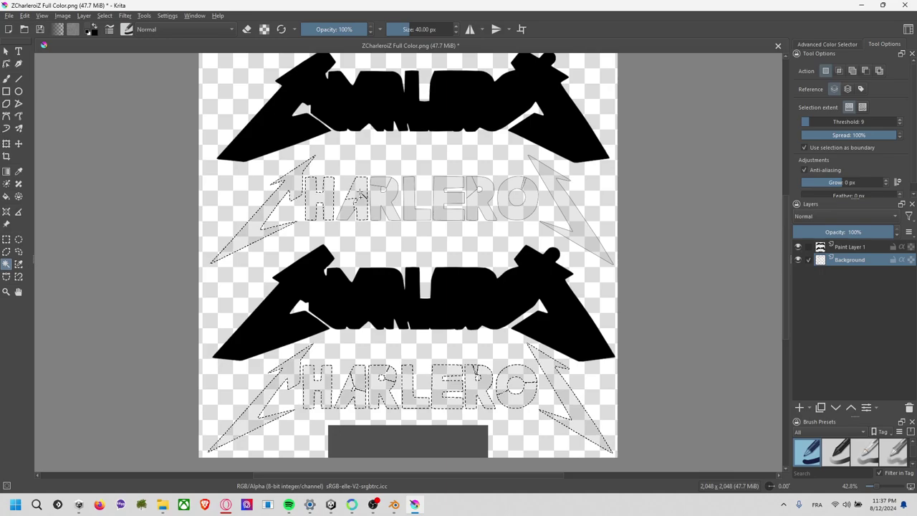
shift+click(386, 200)
shift+click(417, 201)
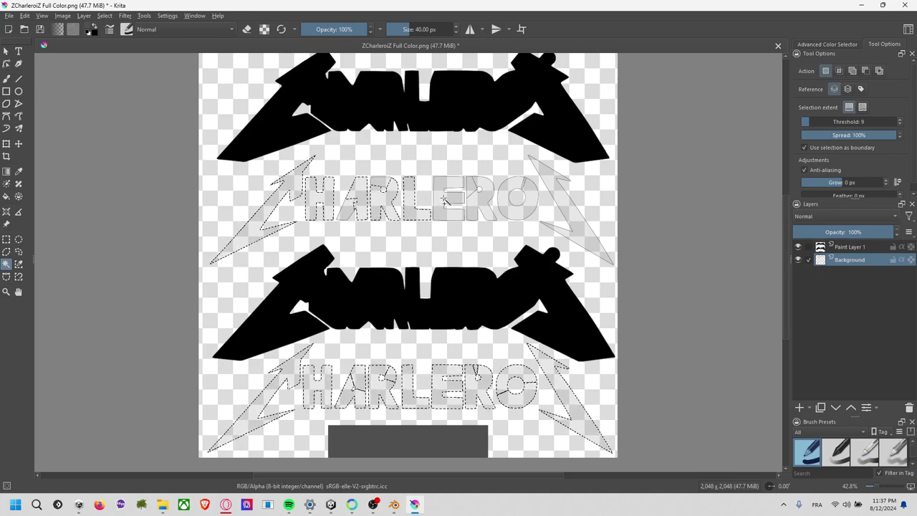
shift+click(444, 200)
shift+click(481, 201)
shift+click(517, 200)
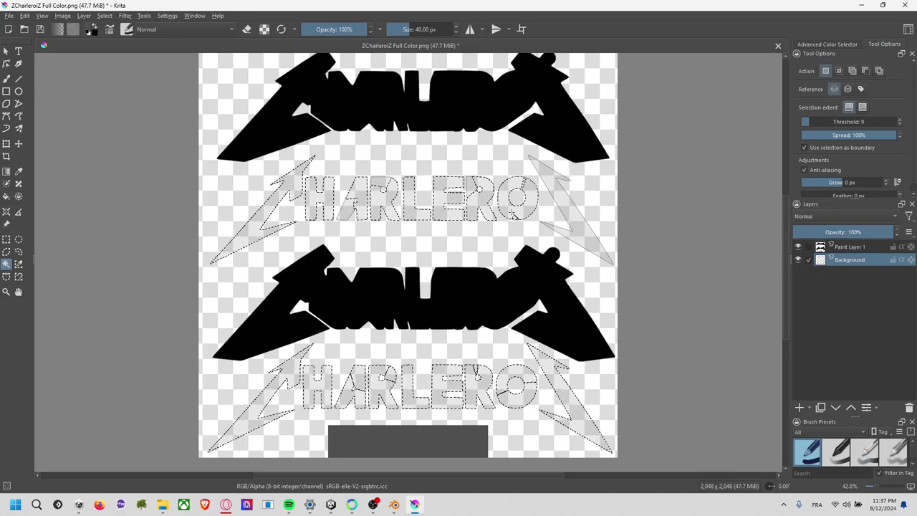
shift+click(544, 204)
ctrl+scroll(523, 183, up, 2)
ctrl+scroll(522, 183, up, 4)
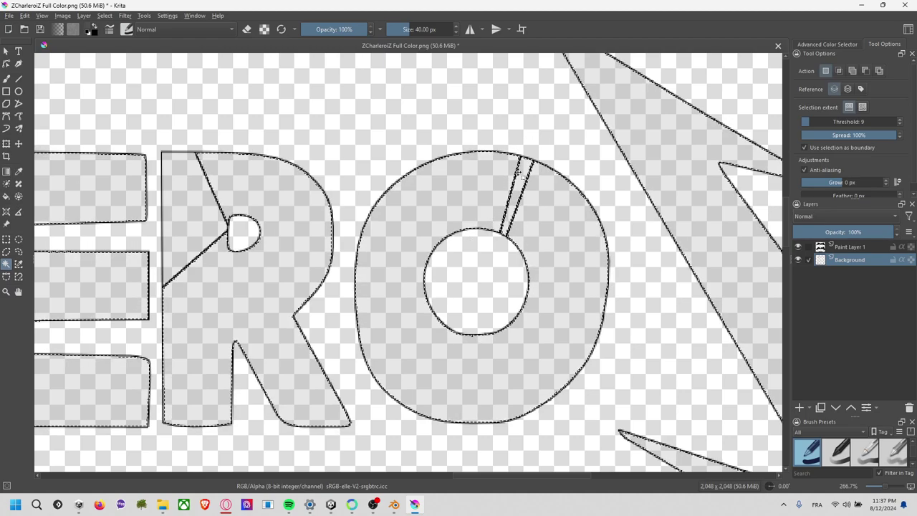
- Rotate the canvas view and restore the selection around all the letters
click(7, 240)
mouse_move(505, 160)
mouse_down()
mouse_move(543, 186)
mouse_move(489, 172)
mouse_move(526, 207)
mouse_up()
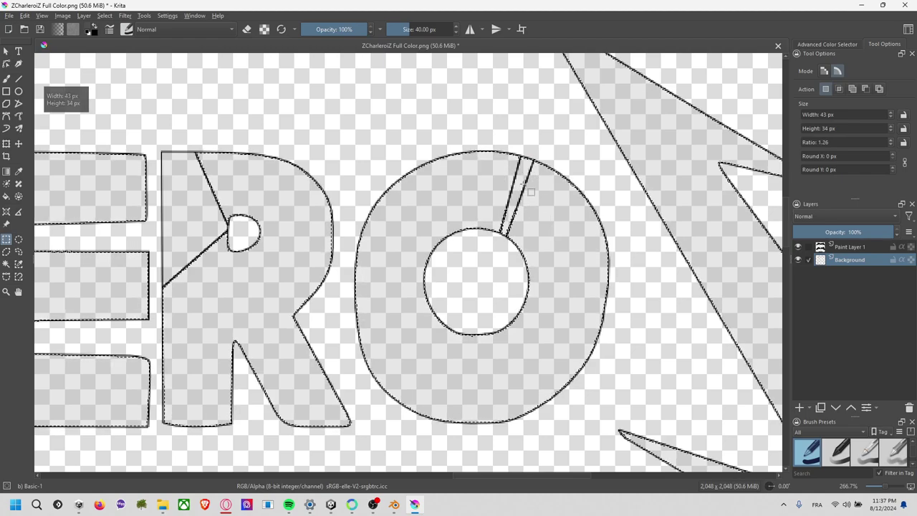
click(20, 252)
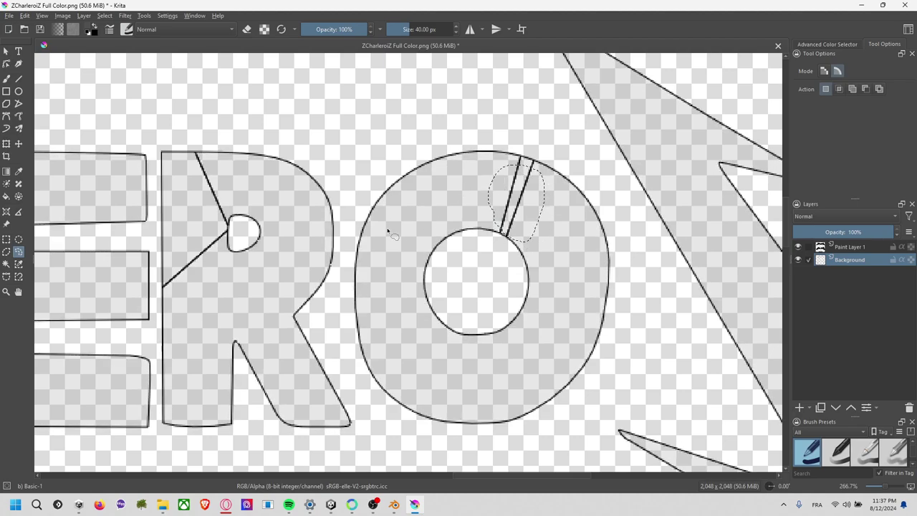
mouse_move(387, 232)
shift+middle_down()
mouse_move(506, 164)
mouse_move(491, 180)
mouse_move(618, 266)
shift+middle_up()
click(770, 488)
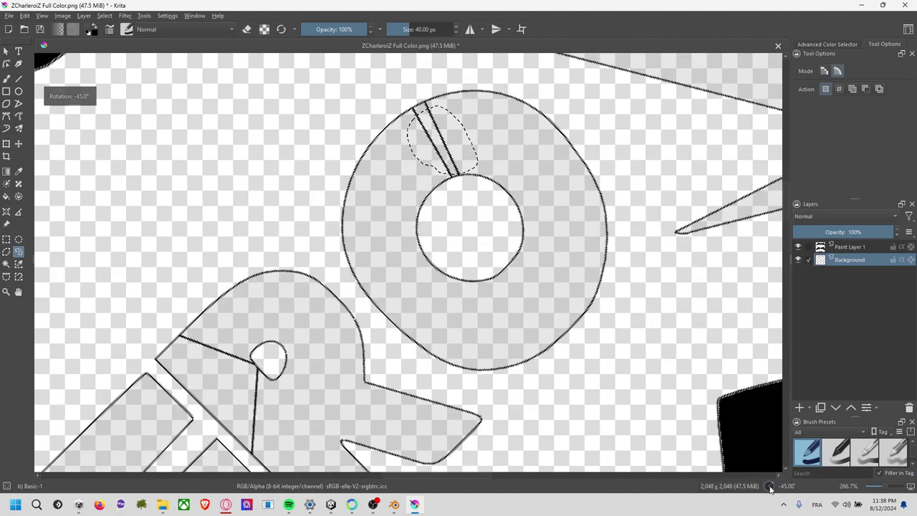
click(775, 489)
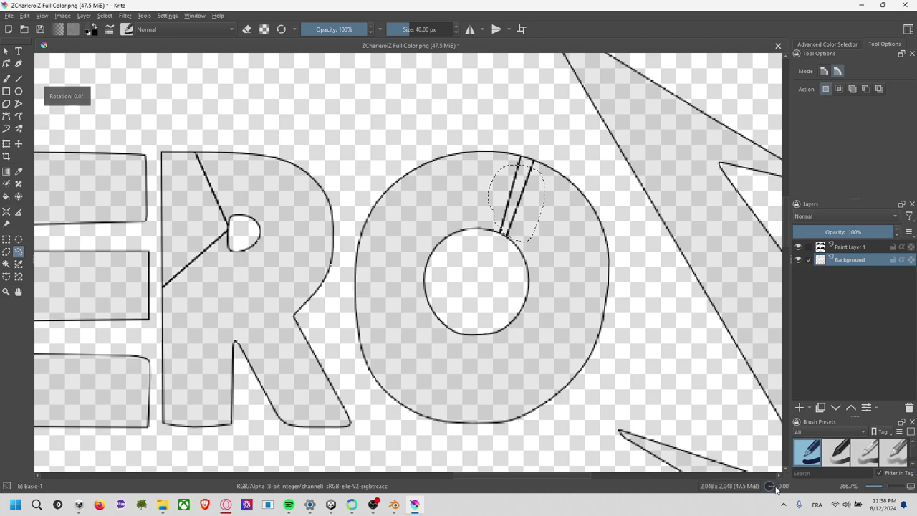
shift+middle_drag(430, 280, 431, 280)
click(437, 285)
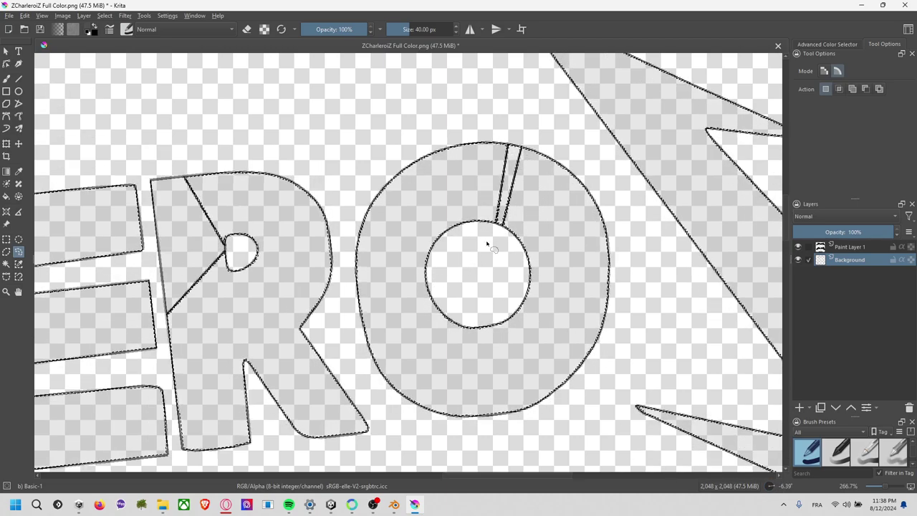
- Lasso the slit at the top of the O into the selection, then reset the canvas rotation to 0°
drag(483, 172, 545, 239)
drag(516, 213, 495, 187)
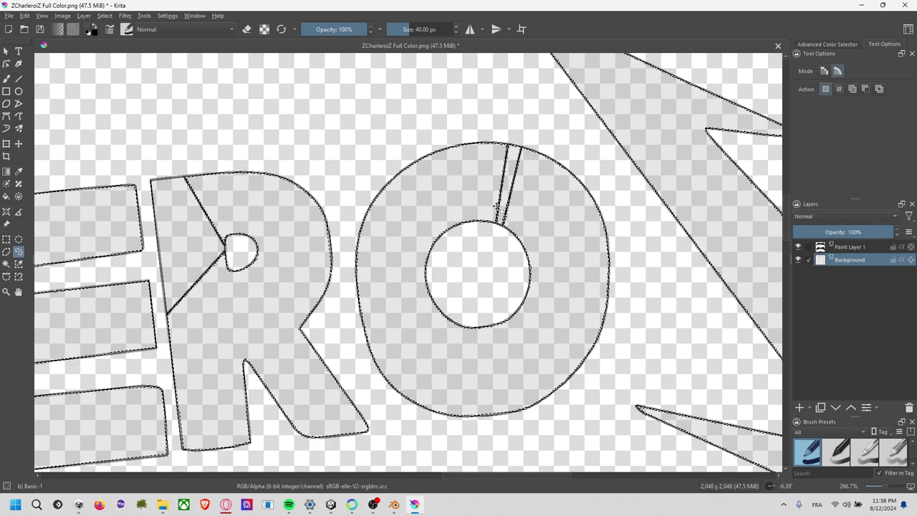
scroll(422, 215, down, 3)
scroll(423, 215, down, 3)
scroll(418, 219, up, 1)
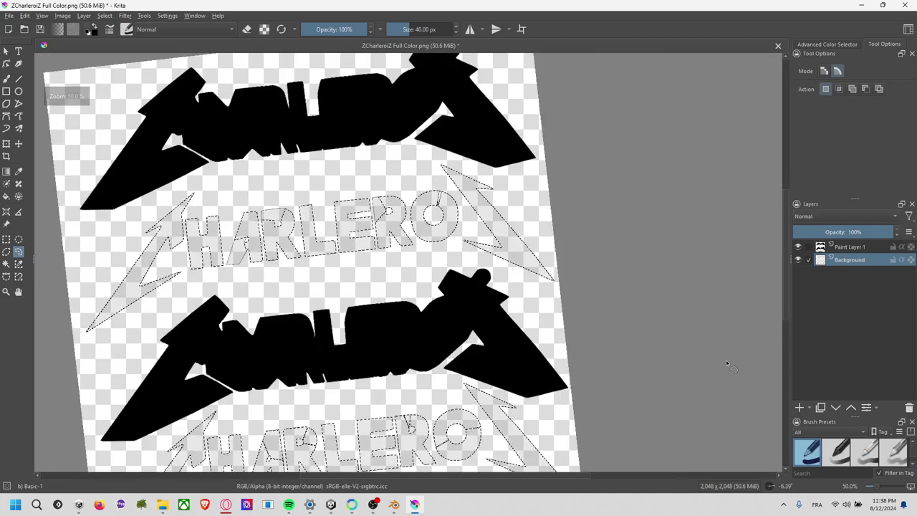
click(770, 485)
click(769, 486)
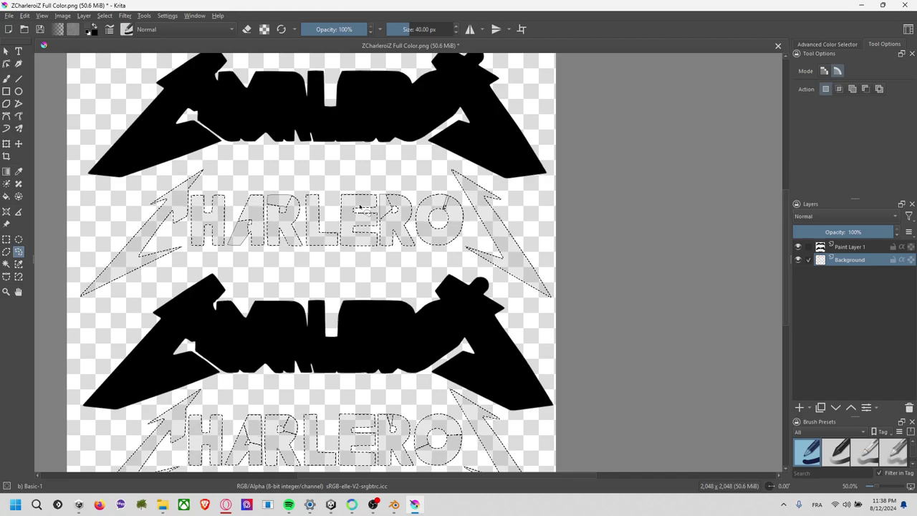
scroll(441, 216, up, 4)
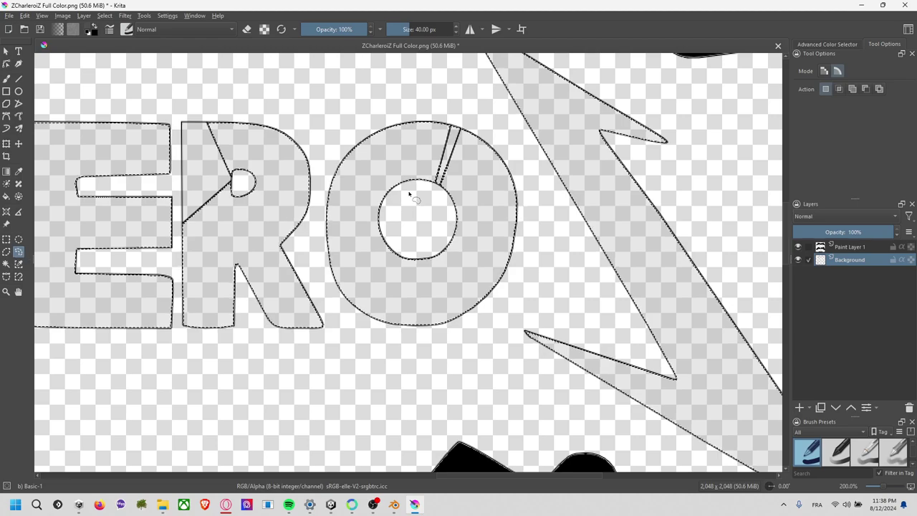
- Refine the freehand selection around the O's slit and along the R's left edge
drag(454, 192, 446, 175)
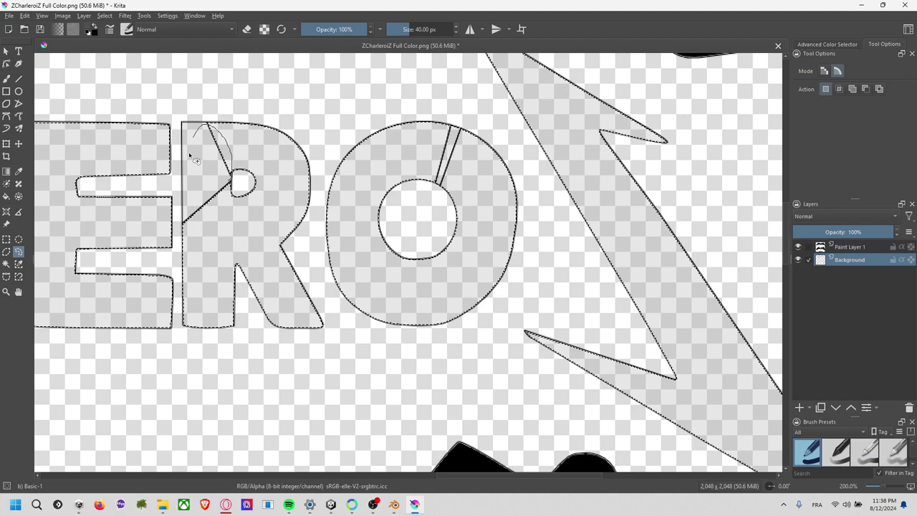
mouse_move(189, 154)
mouse_down()
mouse_move(189, 205)
mouse_move(239, 192)
mouse_up()
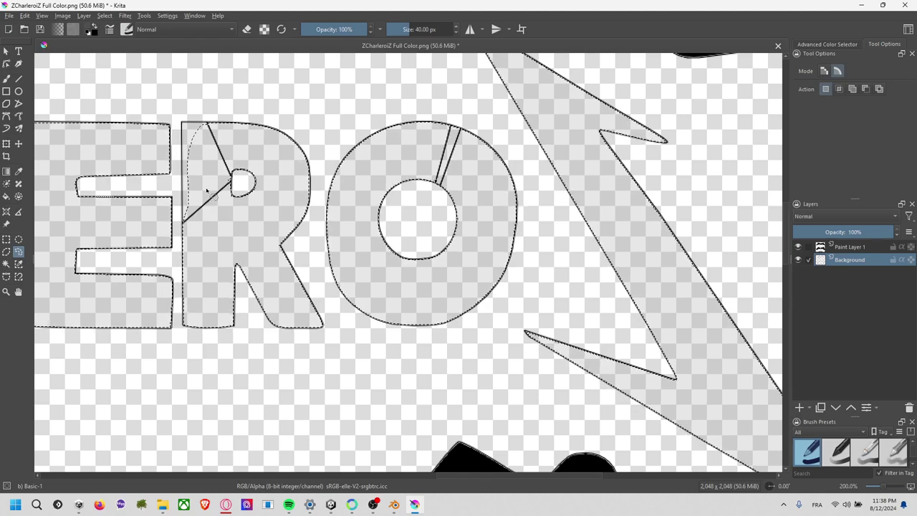
click(18, 264)
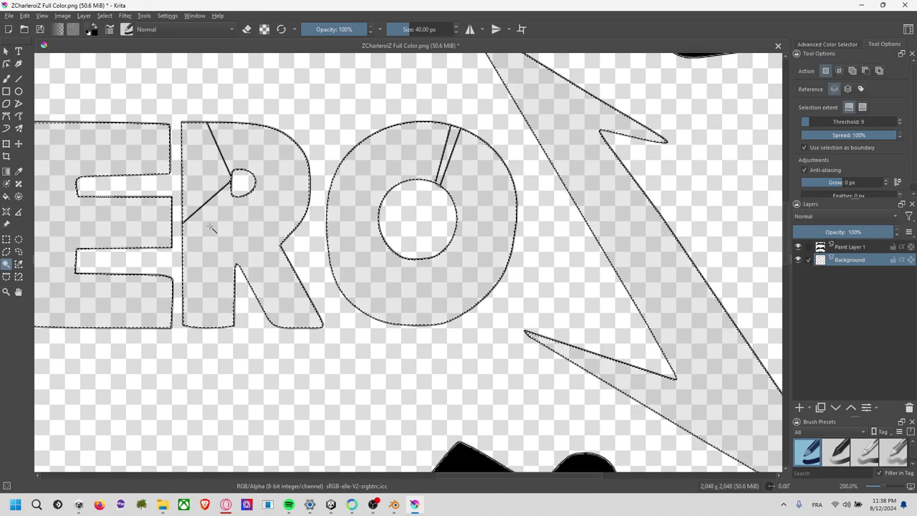
middle_drag(250, 228, 447, 241)
middle_drag(210, 253, 468, 301)
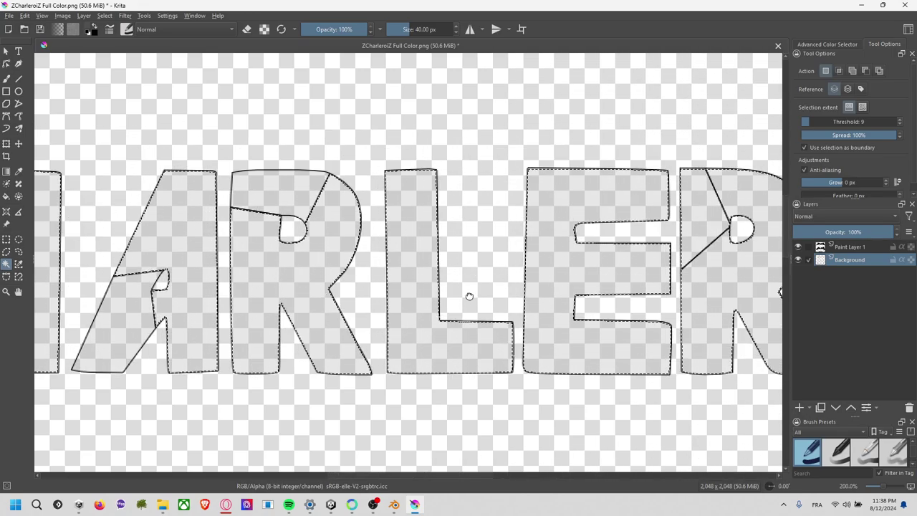
- Lasso the notch and top edge of the R into the selection
click(7, 252)
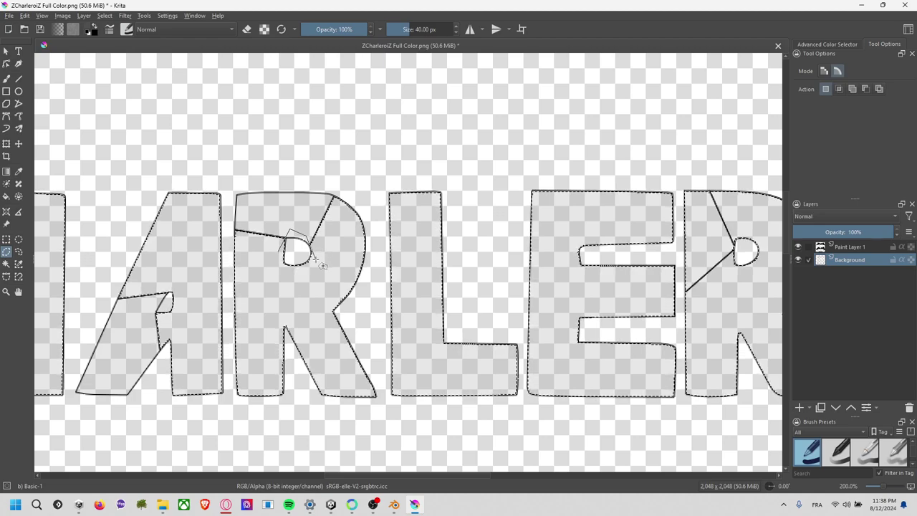
drag(327, 244, 332, 207)
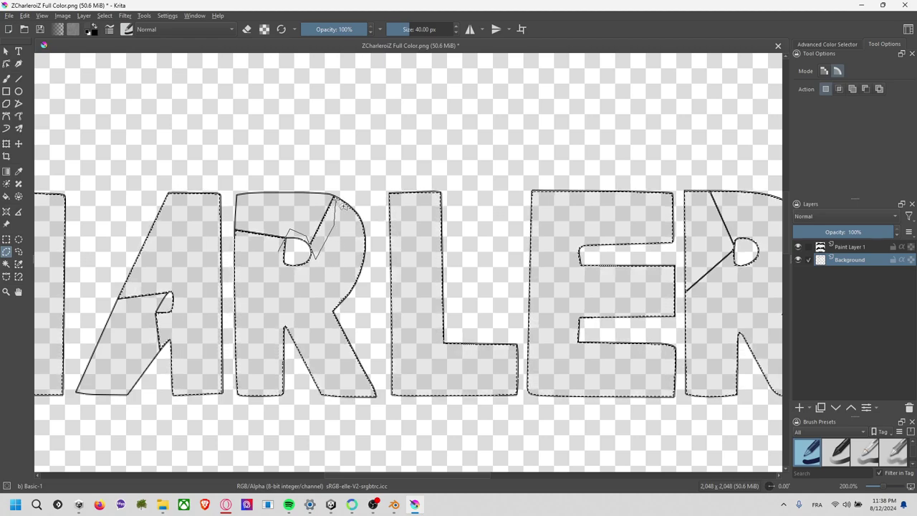
drag(270, 209, 236, 219)
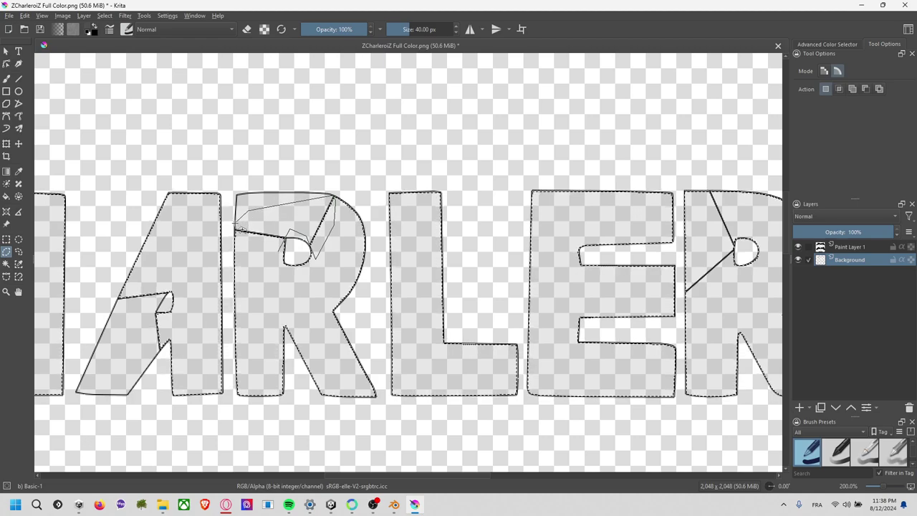
drag(272, 261, 273, 255)
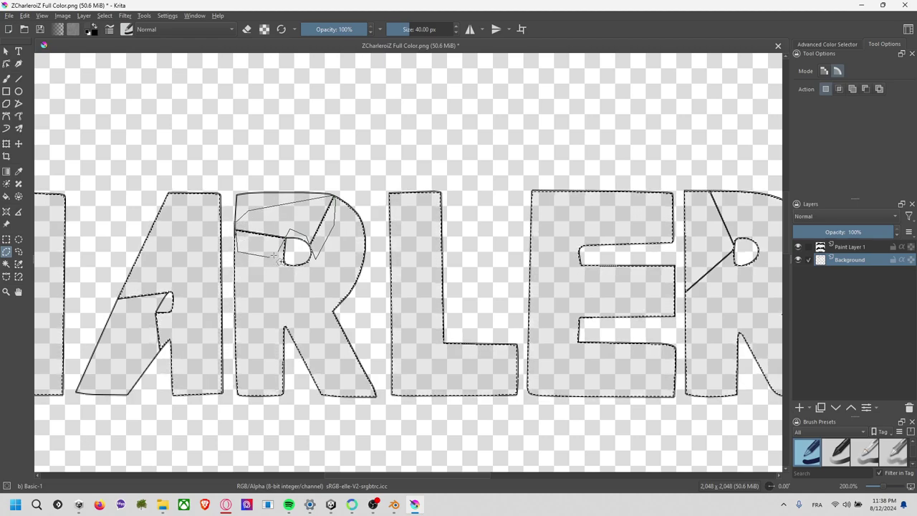
click(8, 263)
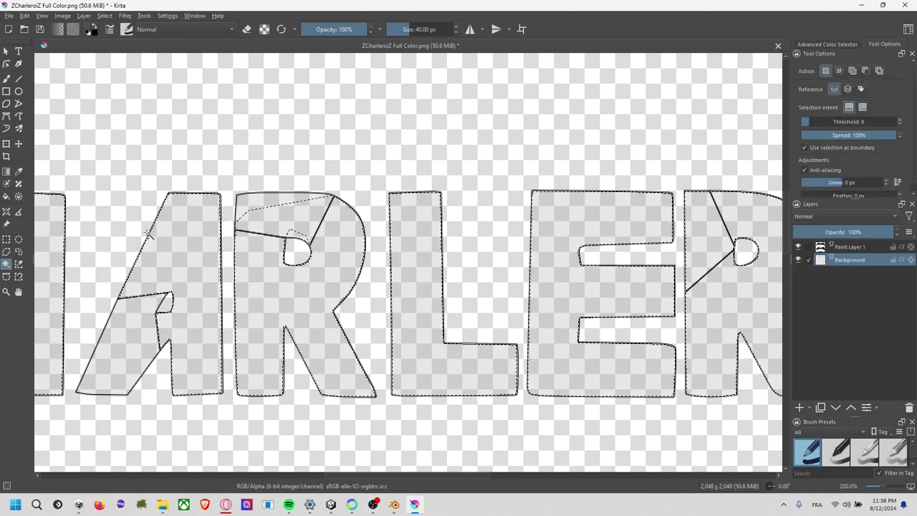
click(256, 206)
- Pan and zoom out to 33.3% so both logo copies and the whole texture are visible
shift+middle_drag(247, 277, 274, 272)
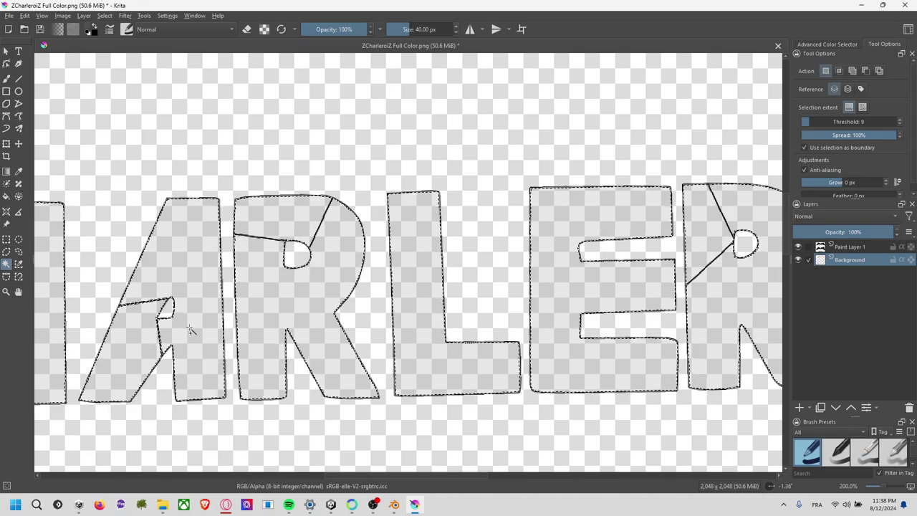
middle_drag(256, 323, 418, 307)
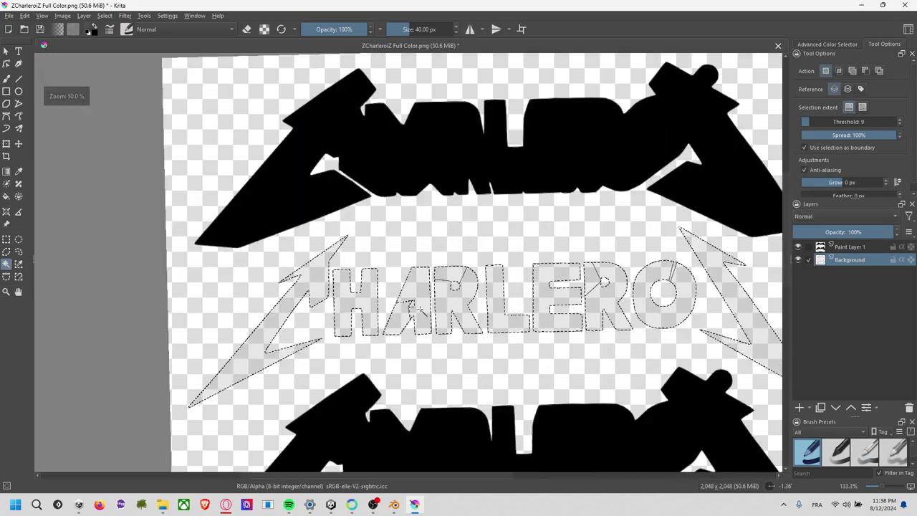
scroll(465, 332, down, 5)
middle_drag(465, 332, 316, 145)
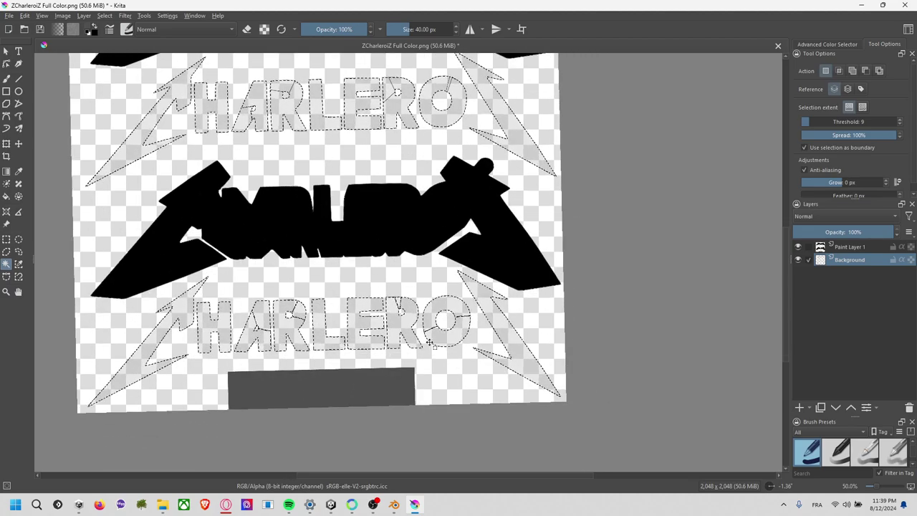
scroll(401, 306, up, 3)
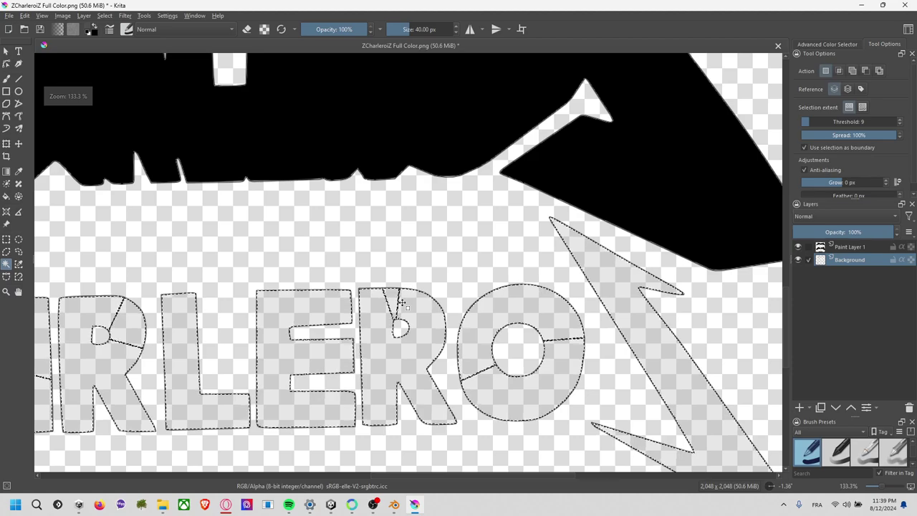
scroll(346, 166, down, 5)
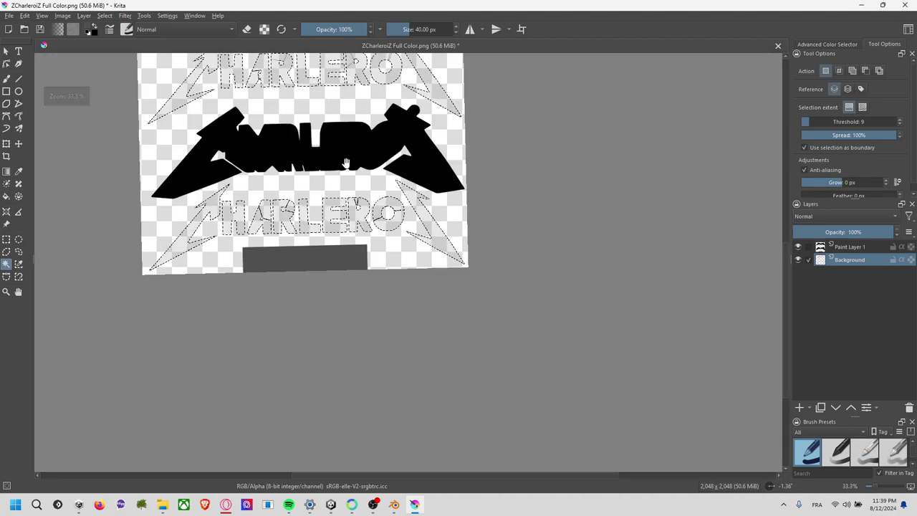
middle_drag(373, 191, 383, 258)
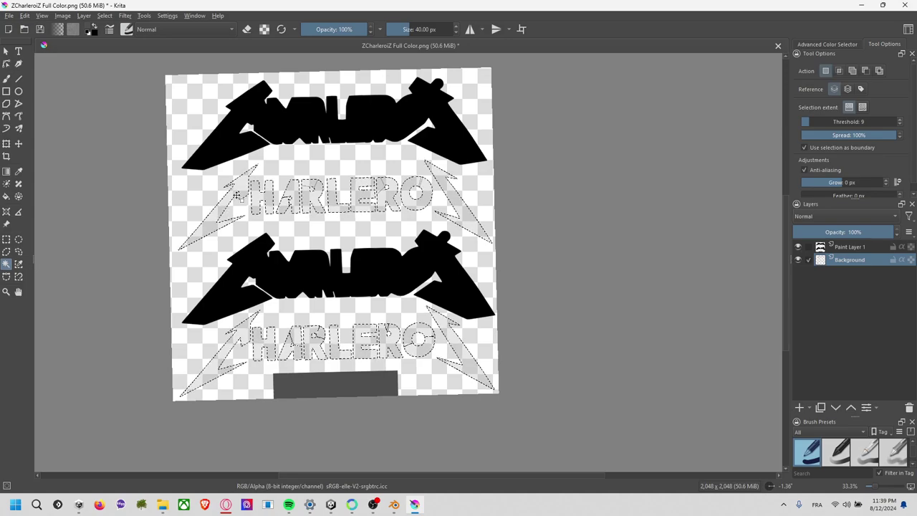
- On a new layer, paint both CHARLERO letterings and bolts dark grey with a ~290 px brush, then add Paint Layer 3
click(799, 408)
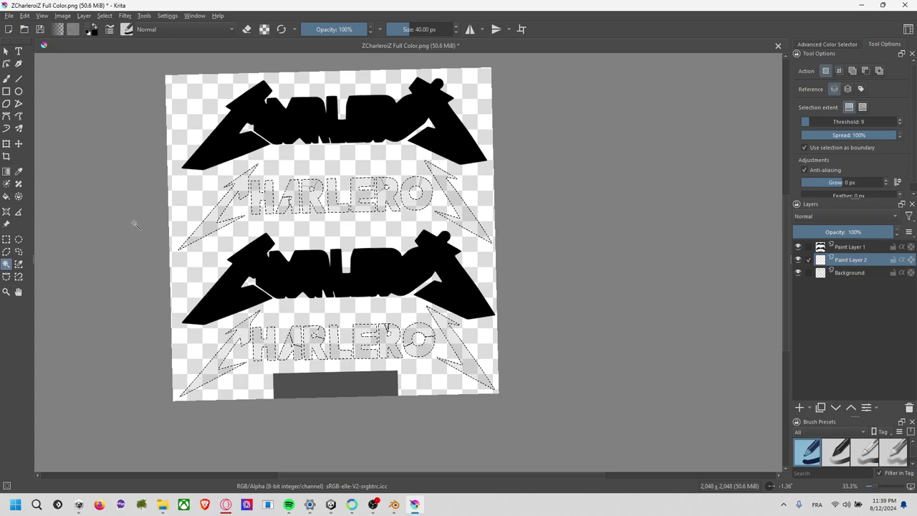
click(6, 79)
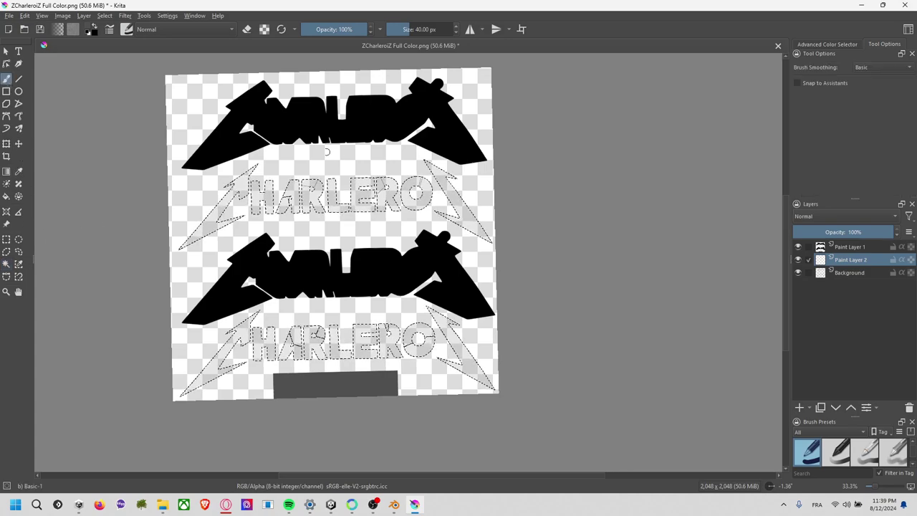
mouse_move(430, 28)
mouse_down()
mouse_move(420, 30)
mouse_move(439, 29)
mouse_up()
drag(372, 193, 215, 207)
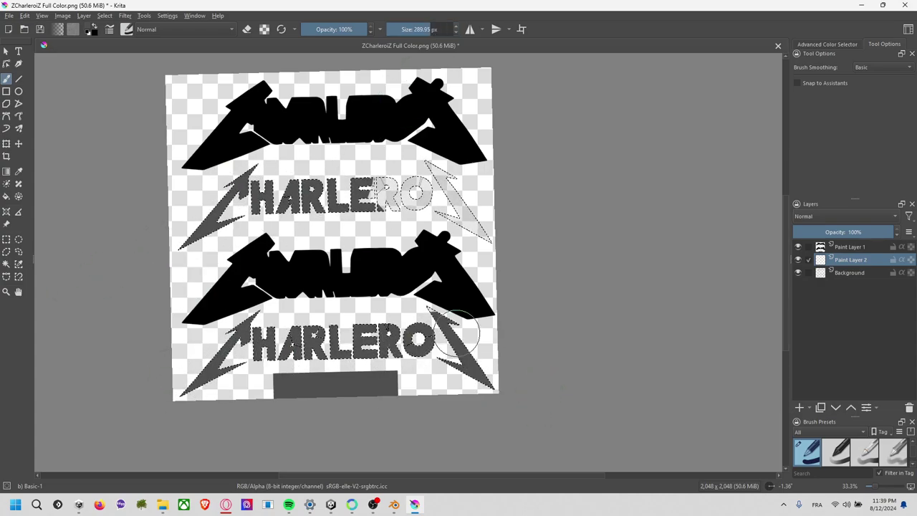
drag(473, 229, 390, 180)
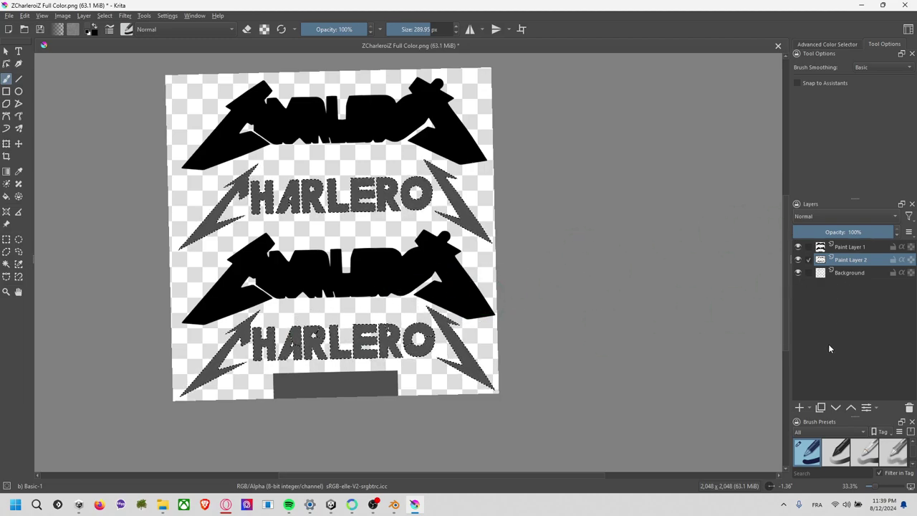
click(799, 407)
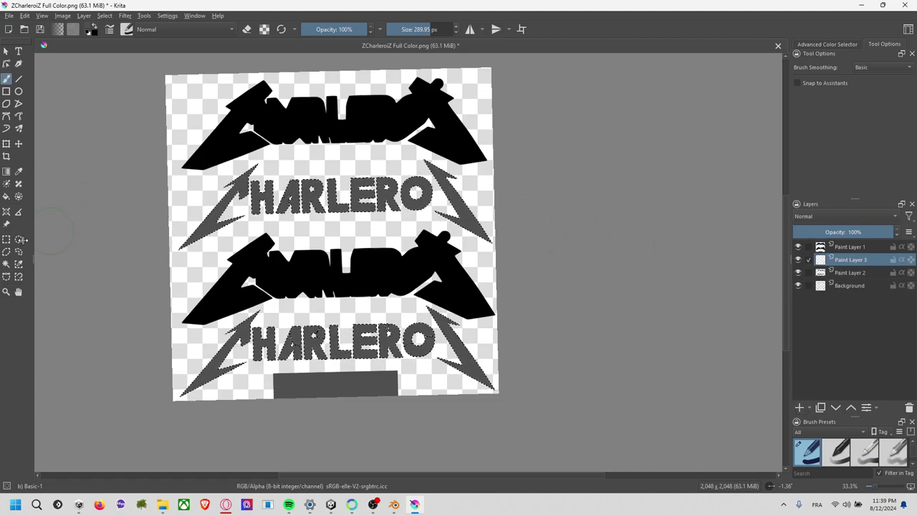
- Reset the canvas rotation to 0° and centre the whole texture in the view
click(7, 252)
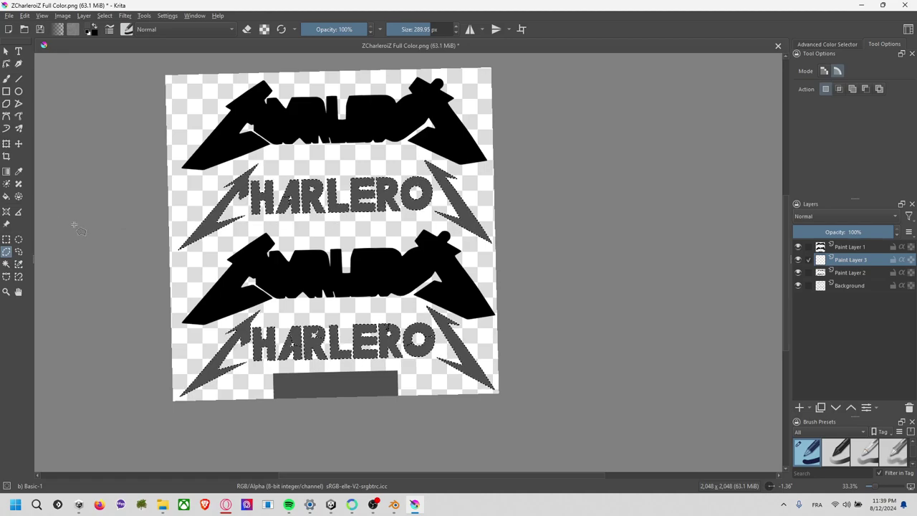
click(7, 240)
ctrl+scroll(391, 244, up, 2)
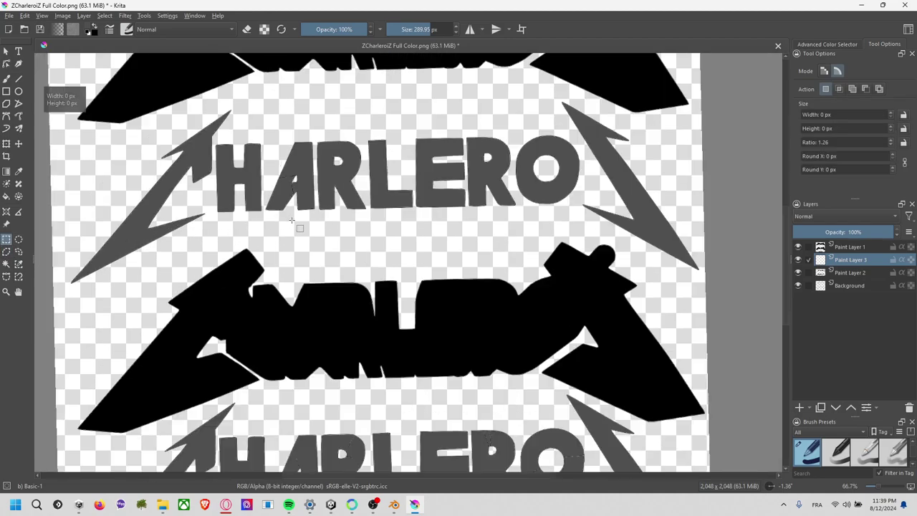
mouse_move(391, 244)
shift+mouse_down()
mouse_move(379, 241)
mouse_move(391, 241)
shift+mouse_up()
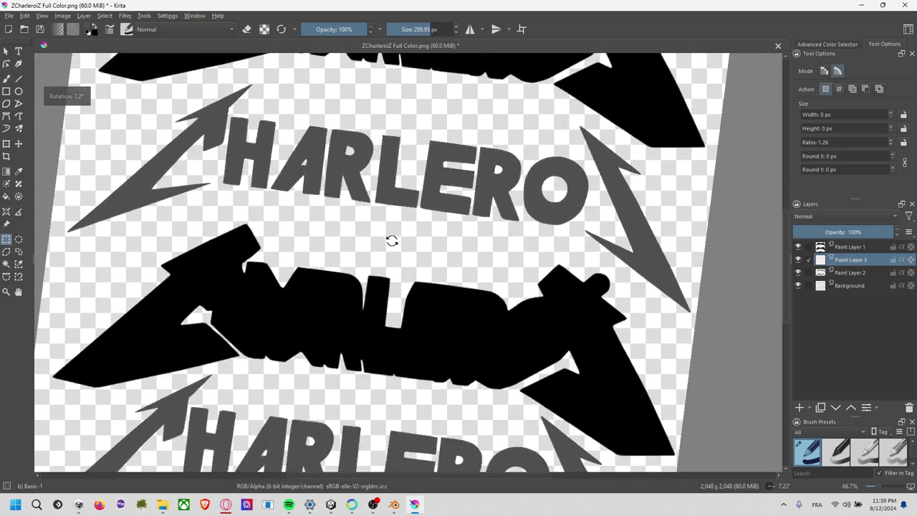
ctrl+scroll(704, 188, down, 6)
shift+drag(705, 188, 502, 197)
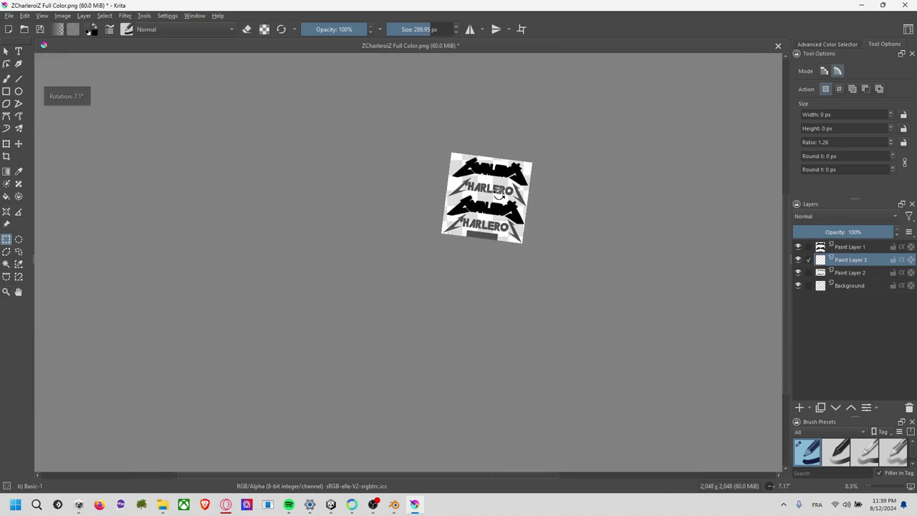
key(5)
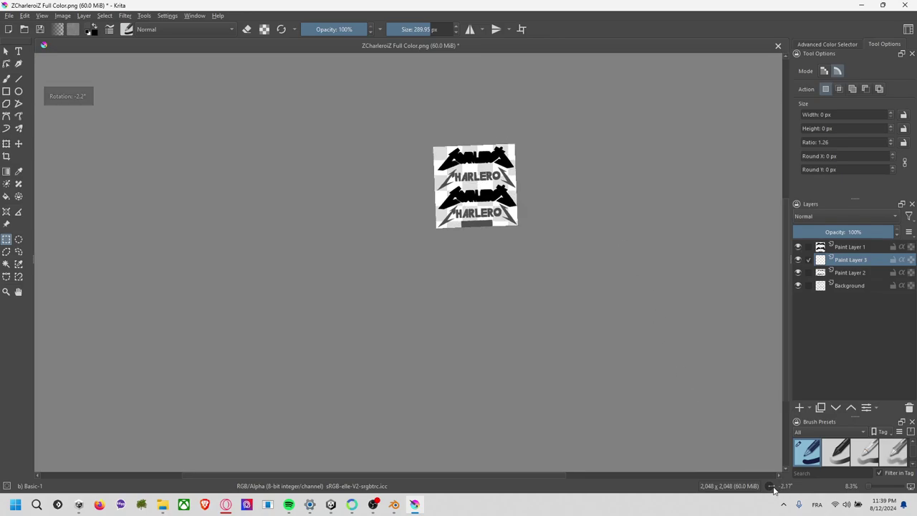
click(774, 488)
key(5)
scroll(595, 260, up, 4)
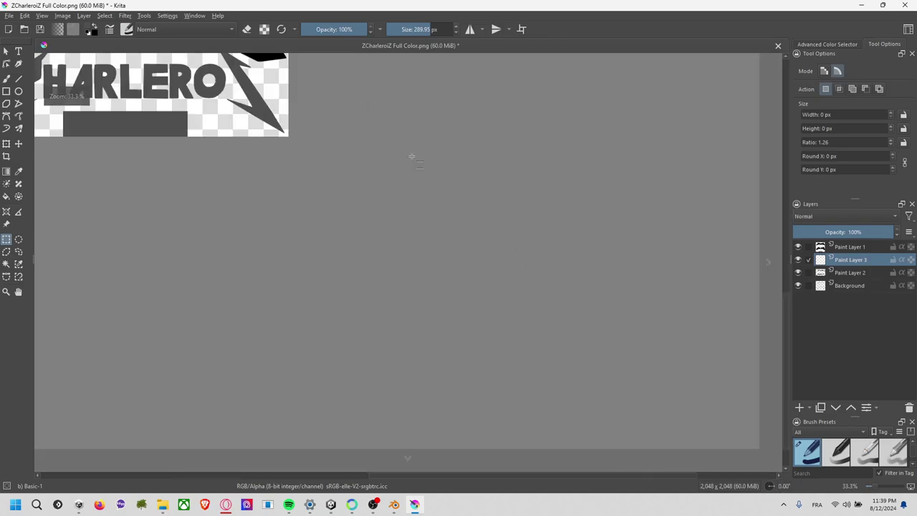
mouse_move(405, 157)
middle_down()
mouse_move(651, 362)
mouse_move(540, 251)
middle_up()
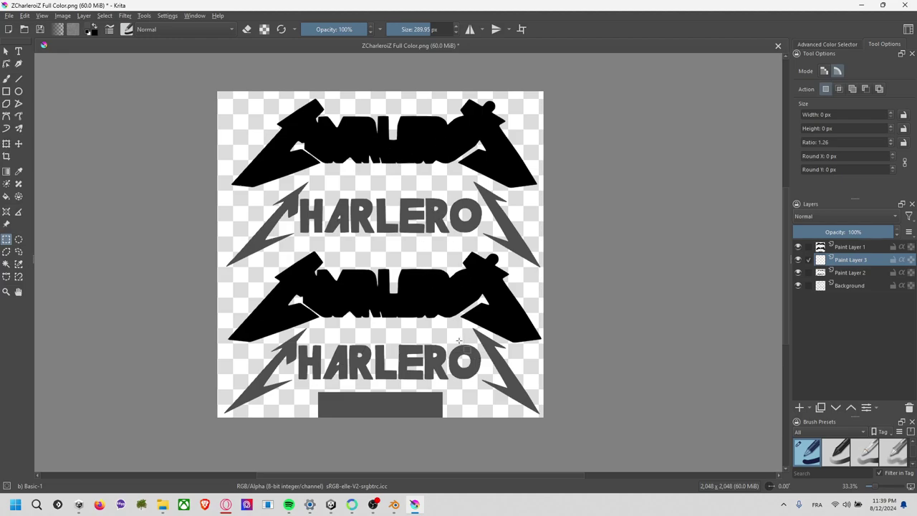
- Save the texture as ZCharleroiZ Full Color.png, accepting the PNG options, and switch windows
key(ctrl+s)
click(508, 359)
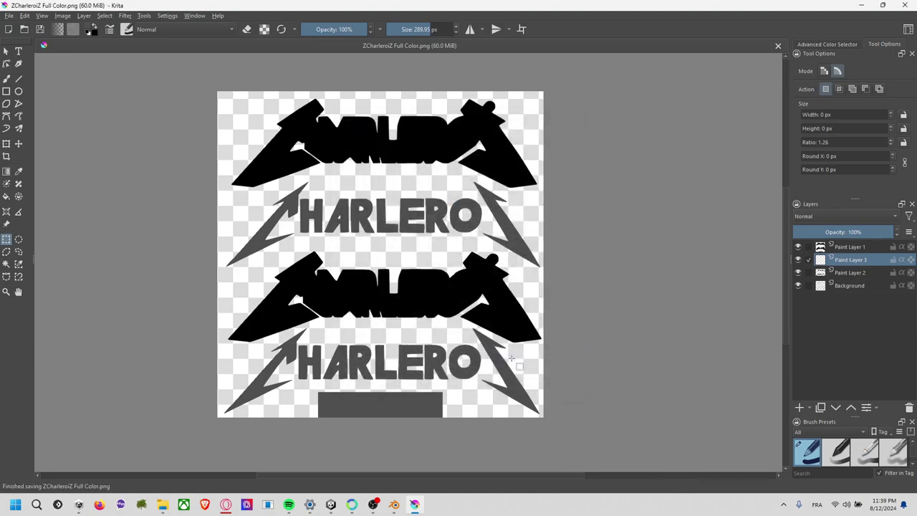
key(alt+Tab)
- Assign ZCharleroiZ Full Color as the Base Map of Mat UV Demo 3D ZCharleroiZ and orbit to view the logos
key(alt+Tab)
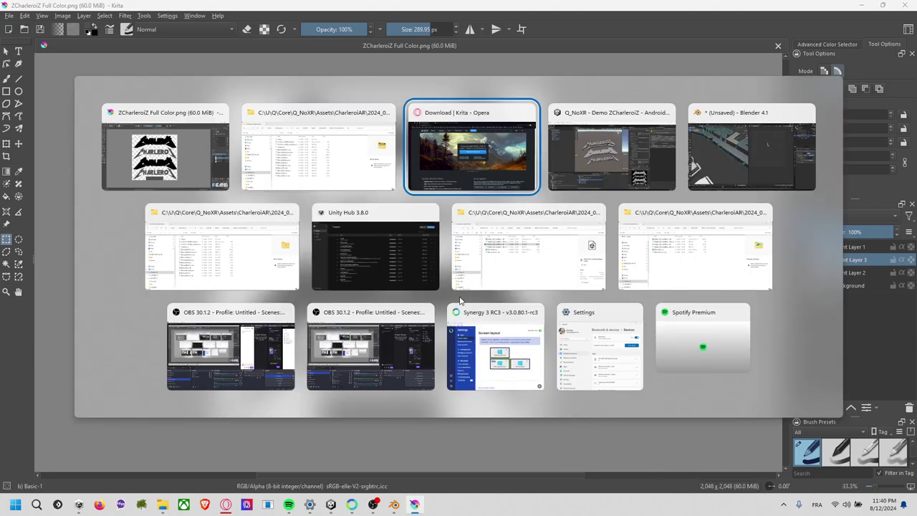
key(alt+Tab)
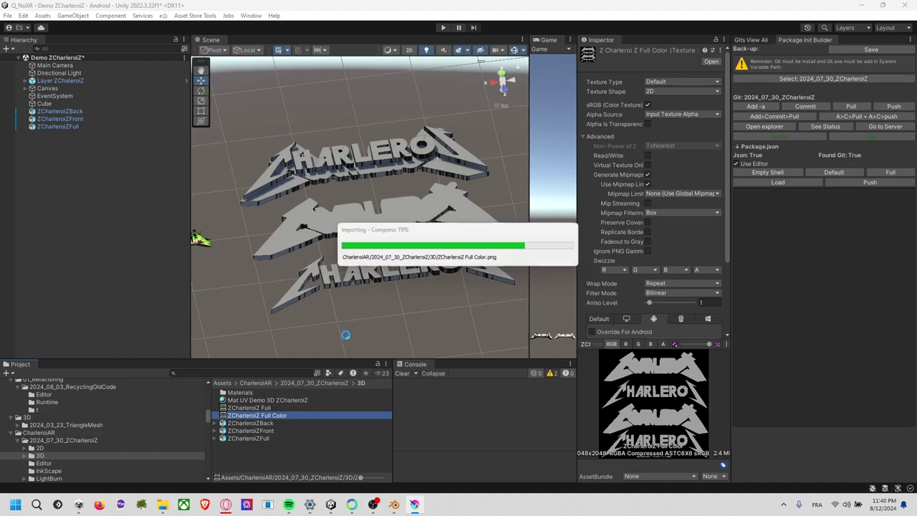
click(271, 399)
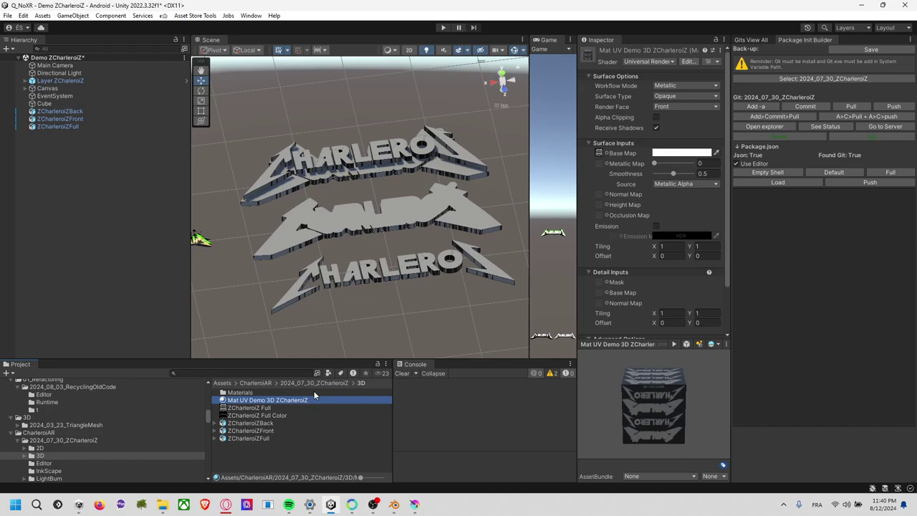
drag(258, 415, 599, 153)
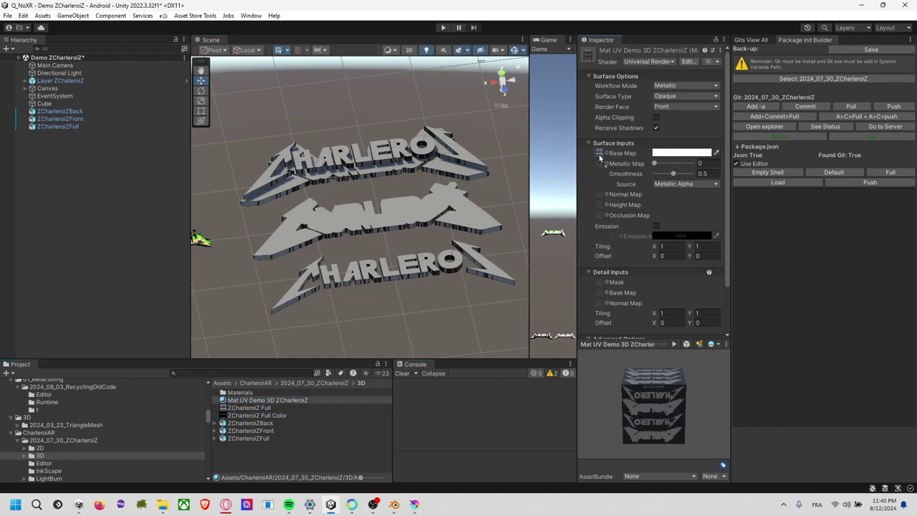
mouse_move(380, 212)
alt+mouse_down()
mouse_move(487, 140)
mouse_move(337, 263)
alt+mouse_up()
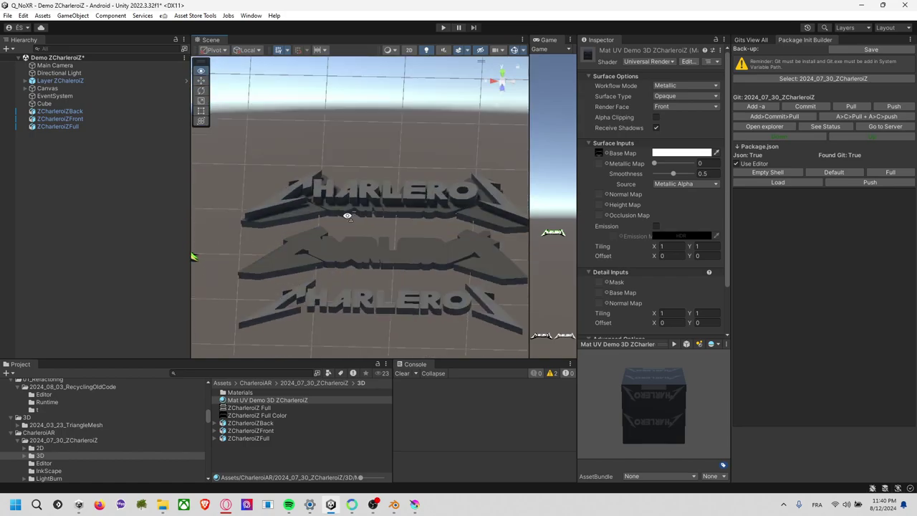
mouse_move(414, 269)
alt+mouse_down()
mouse_move(399, 228)
mouse_move(423, 235)
mouse_move(423, 182)
mouse_move(406, 250)
mouse_move(423, 198)
mouse_move(421, 211)
alt+mouse_up()
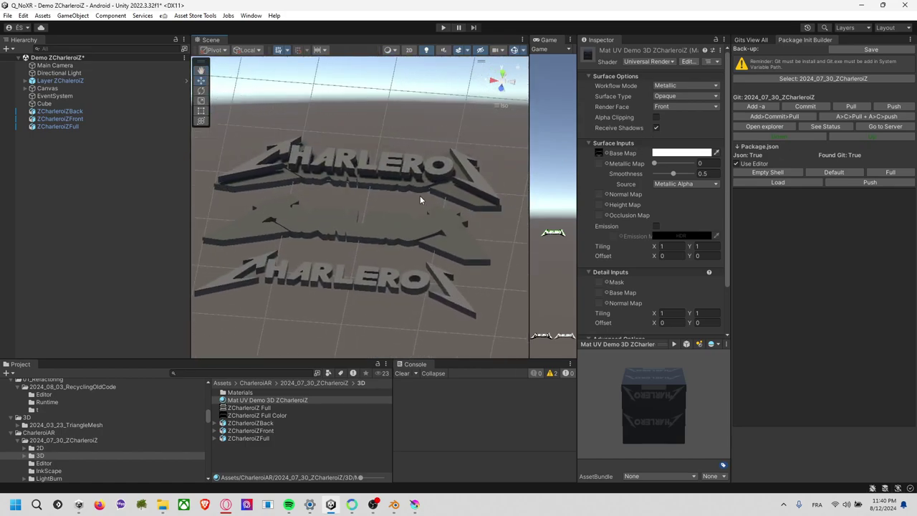
- Switch the material's shader to Universal Render Pipeline > Unlit
click(664, 62)
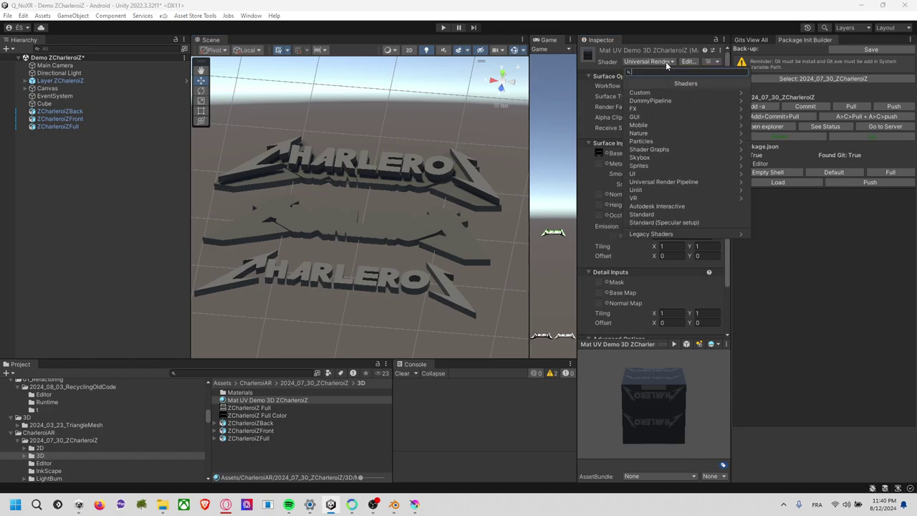
click(666, 183)
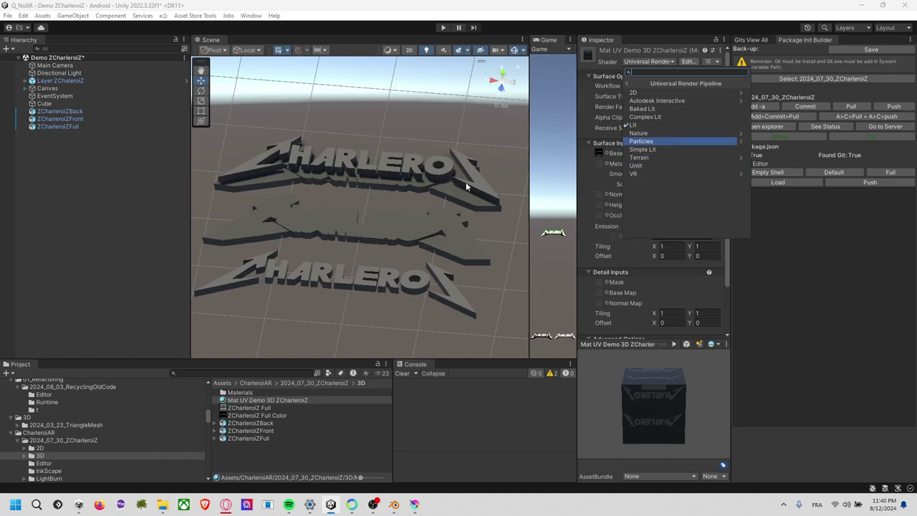
click(647, 166)
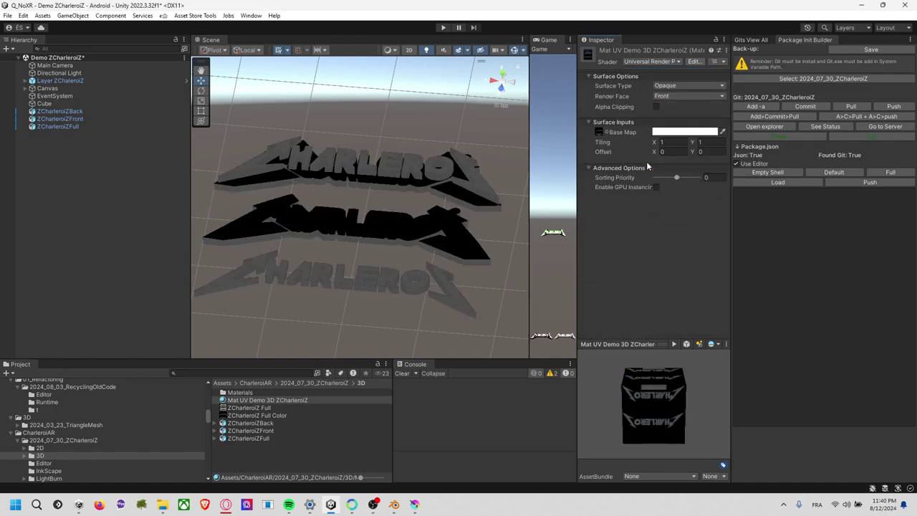
- Keep the surface Opaque, set Render Face to Back, and enable Alpha Clipping at threshold 0.39
click(673, 85)
click(672, 108)
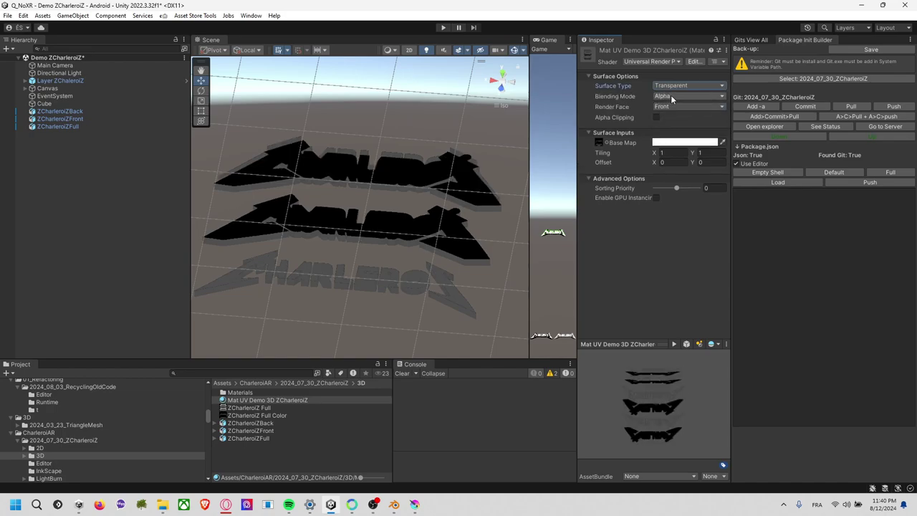
click(674, 89)
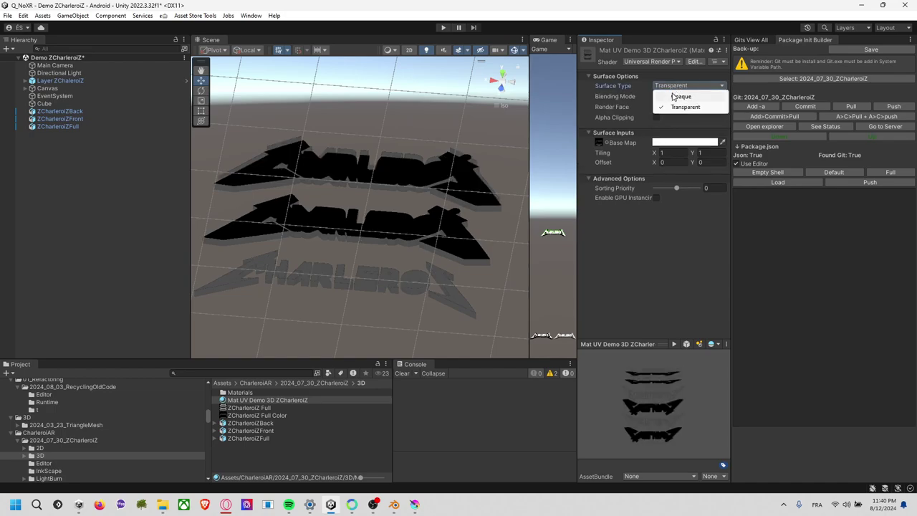
click(673, 93)
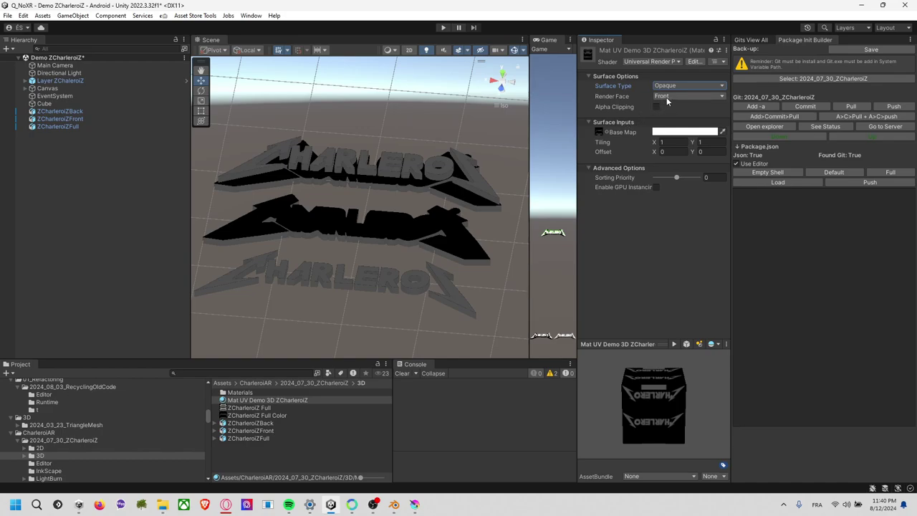
click(666, 97)
click(673, 116)
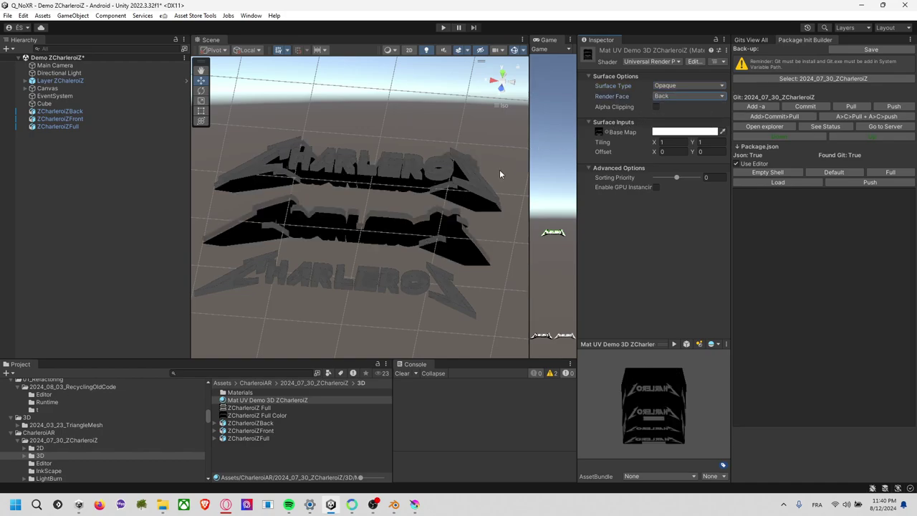
click(656, 106)
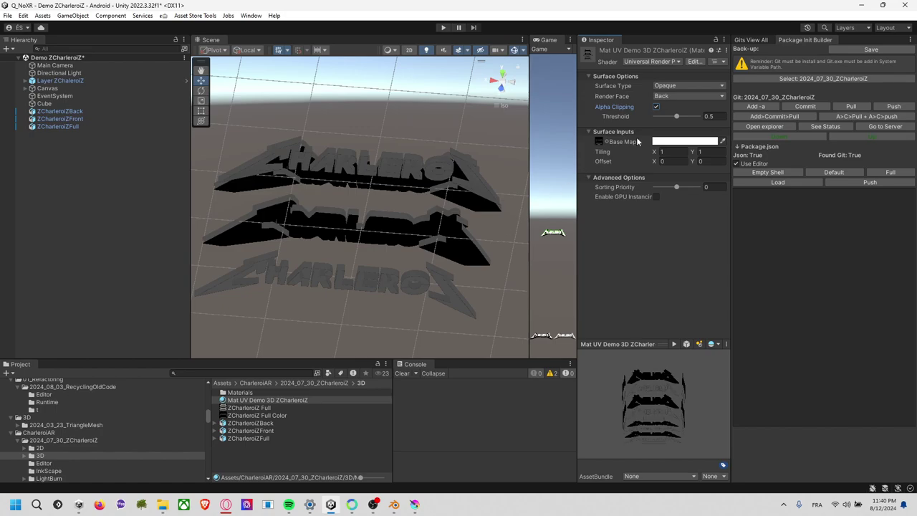
drag(674, 116, 672, 123)
click(496, 232)
mouse_move(488, 229)
alt+mouse_down()
mouse_move(408, 248)
mouse_move(435, 244)
mouse_move(419, 198)
mouse_move(409, 210)
alt+mouse_up()
scroll(435, 244, up, 3)
scroll(435, 244, up, 3)
scroll(436, 244, up, 2)
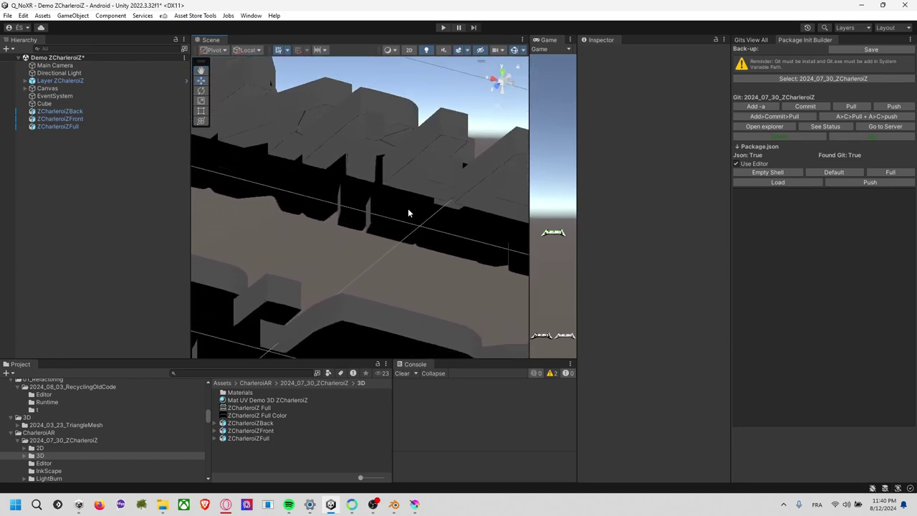
middle_drag(409, 211, 350, 235)
mouse_move(350, 235)
alt+mouse_down()
mouse_move(440, 265)
mouse_move(332, 250)
mouse_move(351, 242)
mouse_move(439, 243)
mouse_move(436, 227)
mouse_move(408, 252)
mouse_move(477, 219)
mouse_move(423, 262)
mouse_move(367, 274)
alt+mouse_up()
mouse_move(367, 274)
right_down()
mouse_move(357, 202)
mouse_move(377, 239)
mouse_move(403, 149)
mouse_move(503, 172)
mouse_move(389, 202)
mouse_move(372, 186)
mouse_move(409, 114)
mouse_move(360, 144)
mouse_move(339, 195)
mouse_move(389, 200)
mouse_move(444, 224)
mouse_move(250, 229)
mouse_move(440, 248)
mouse_move(453, 279)
mouse_move(374, 118)
mouse_move(381, 181)
mouse_move(363, 207)
mouse_move(479, 162)
mouse_move(494, 67)
mouse_move(436, 123)
mouse_move(391, 229)
mouse_move(393, 176)
mouse_move(420, 117)
mouse_move(376, 278)
right_up()
scroll(377, 279, up, 5)
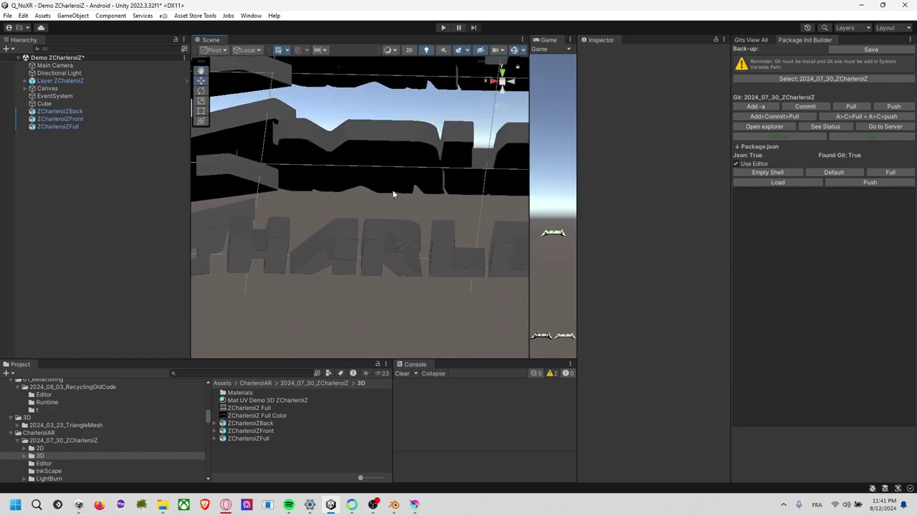
scroll(388, 214, down, 3)
scroll(389, 212, down, 3)
scroll(373, 210, down, 3)
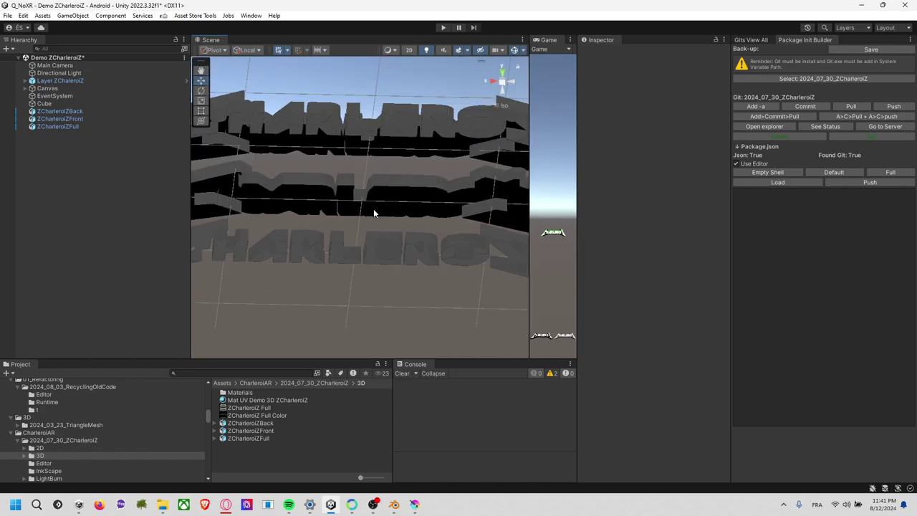
scroll(391, 211, down, 2)
scroll(390, 210, down, 2)
scroll(389, 209, down, 2)
key(z)
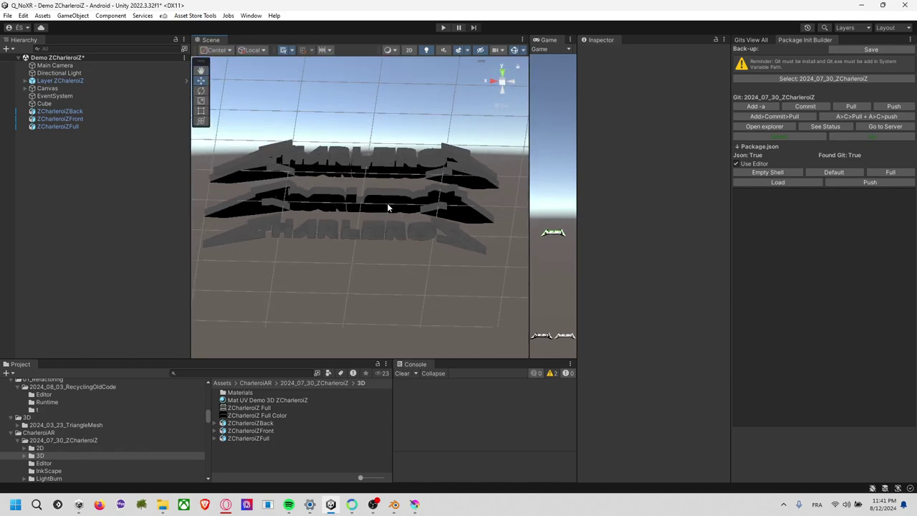
mouse_move(343, 206)
right_down()
mouse_move(373, 197)
mouse_move(343, 202)
right_up()
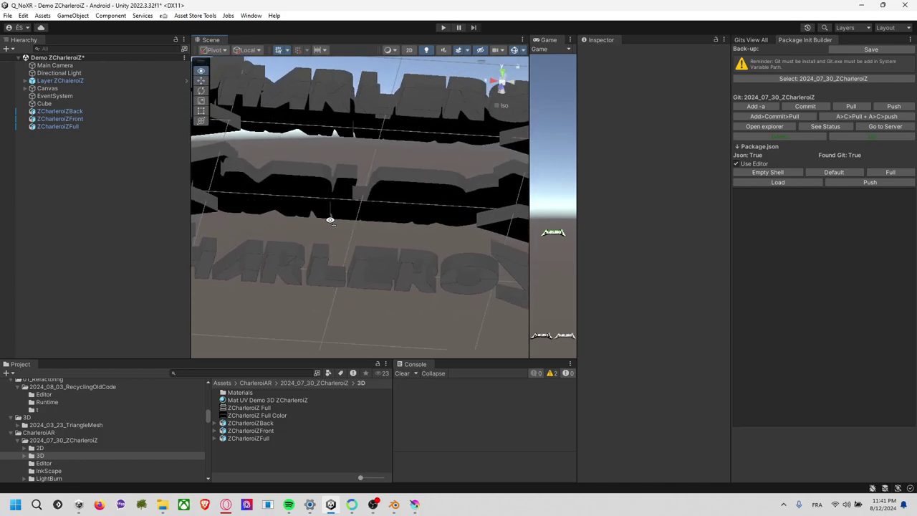
- In Blender, deselect the logo's face, zoom and orbit around both CHARLEROI objects, then return to Unity
key(alt+Tab)
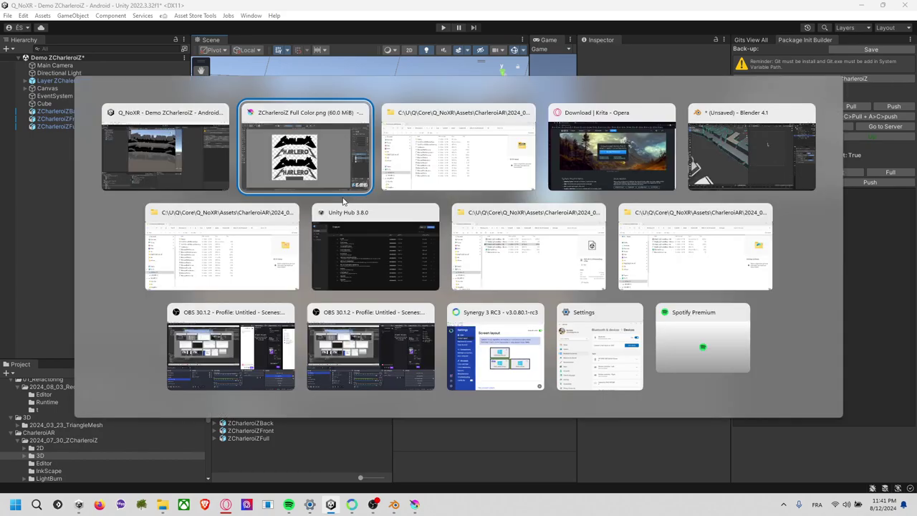
key(alt+Tab)
key(alt+Tab)
key(alt+Tab)
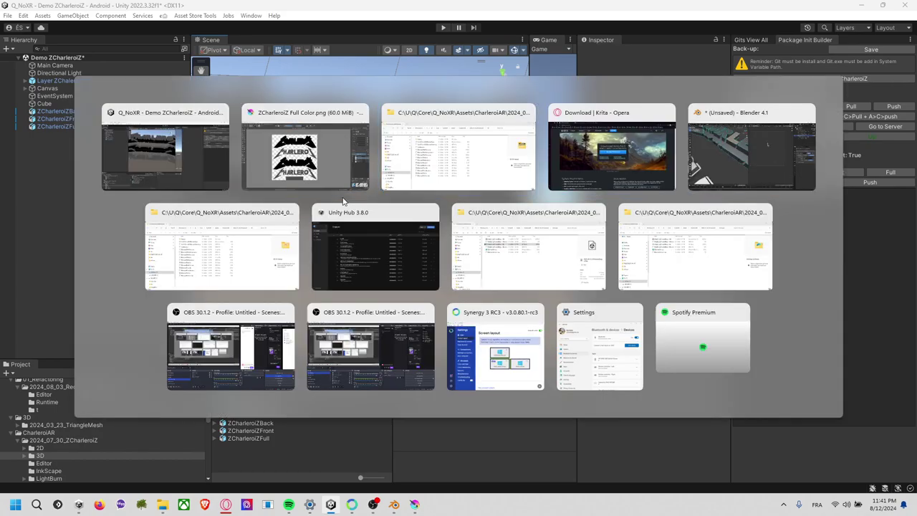
click(250, 232)
scroll(270, 222, up, 2)
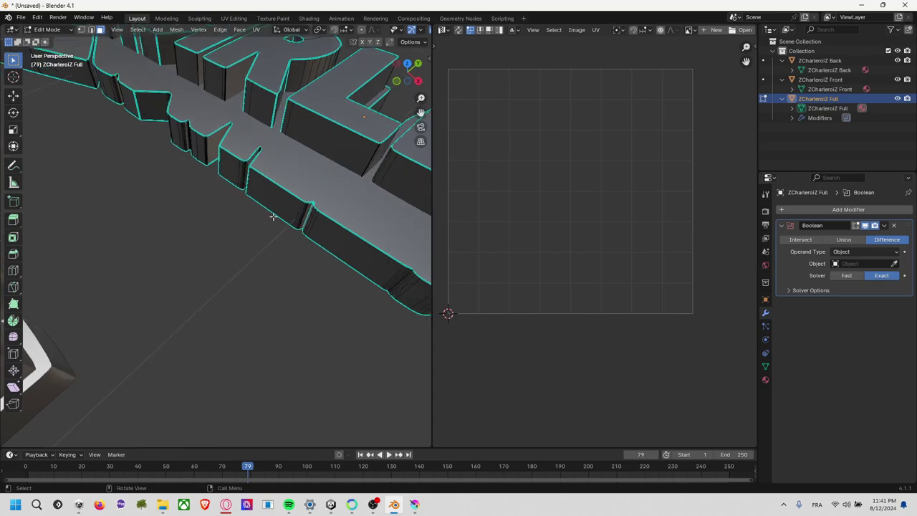
scroll(307, 146, up, 1)
scroll(321, 140, down, 2)
scroll(305, 153, down, 3)
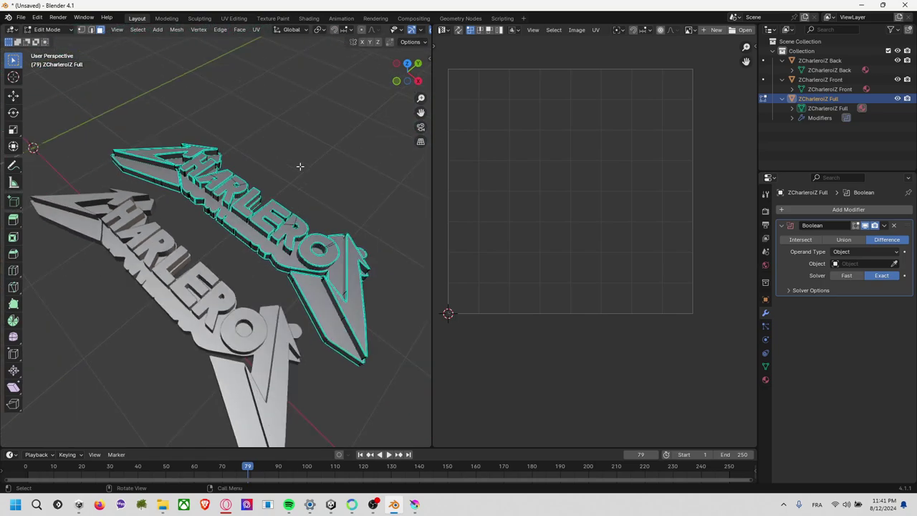
scroll(298, 167, down, 2)
mouse_move(204, 260)
middle_down()
mouse_move(192, 254)
mouse_move(245, 219)
middle_up()
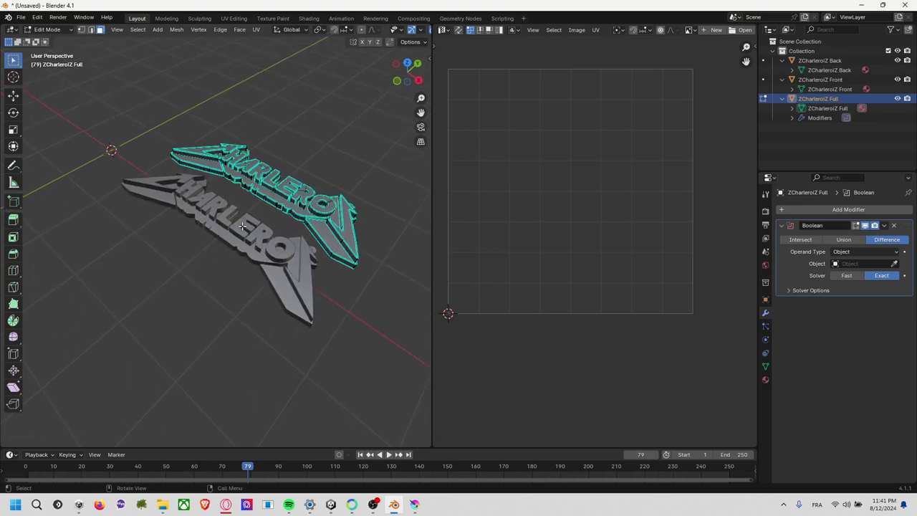
scroll(245, 219, up, 3)
scroll(245, 219, up, 2)
key(alt+Tab)
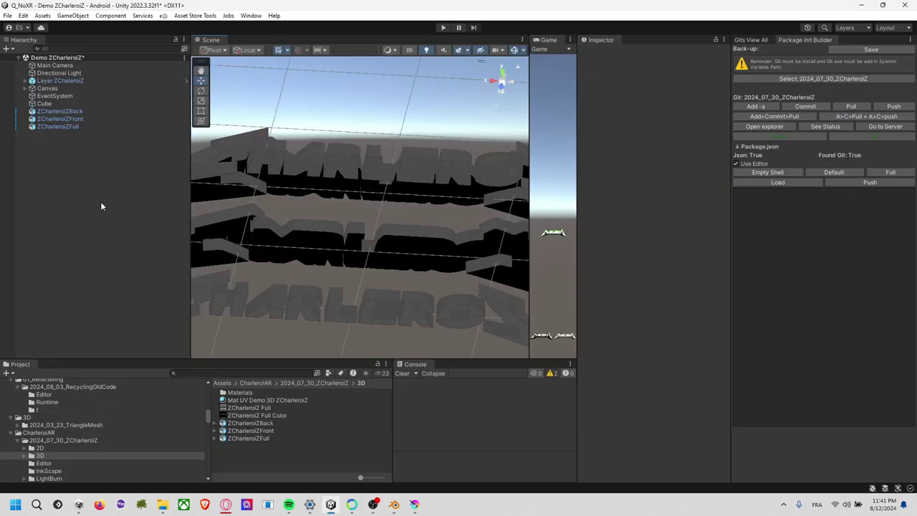
- Add a 3D Quad object to the scene from the Hierarchy
right_click(46, 206)
mouse_move(76, 359)
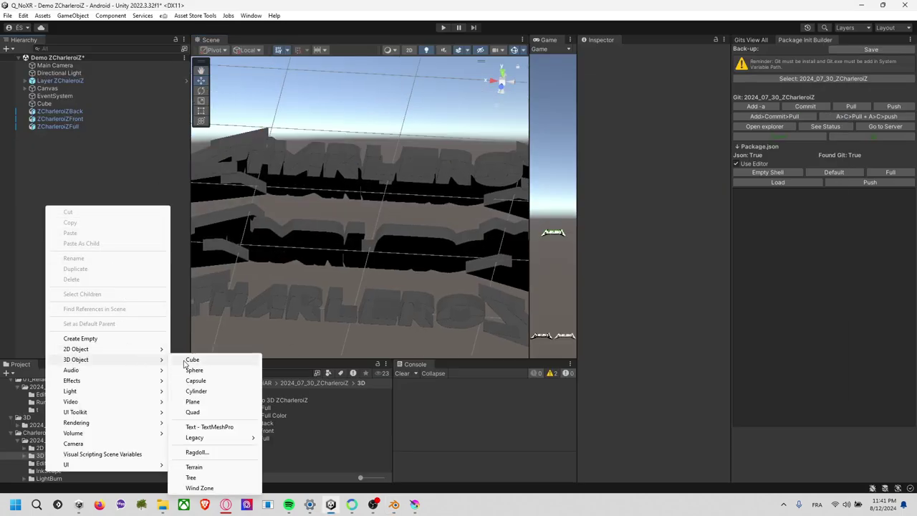
click(208, 412)
click(452, 125)
mouse_move(447, 126)
alt+mouse_down()
mouse_move(62, 156)
mouse_move(326, 168)
mouse_move(128, 172)
mouse_move(201, 174)
alt+mouse_up()
- Rotate the Quad 180° around the Y axis
click(344, 176)
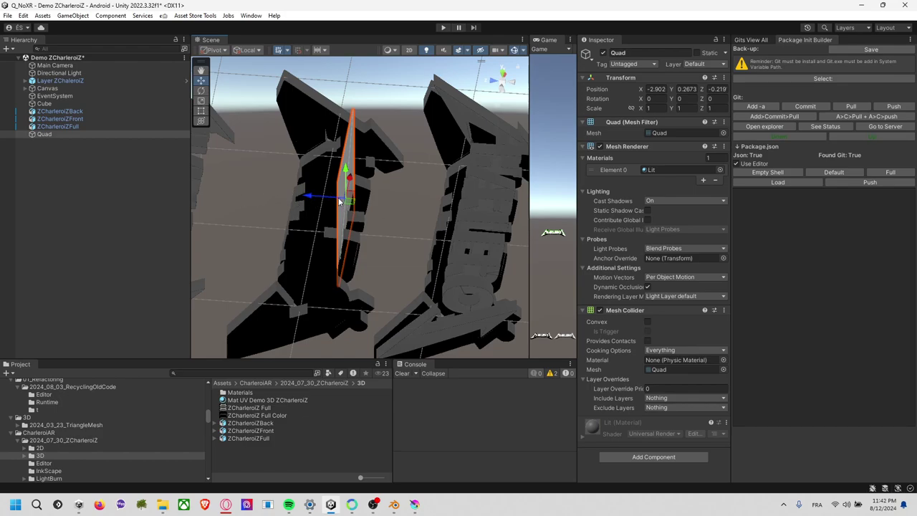
key(e)
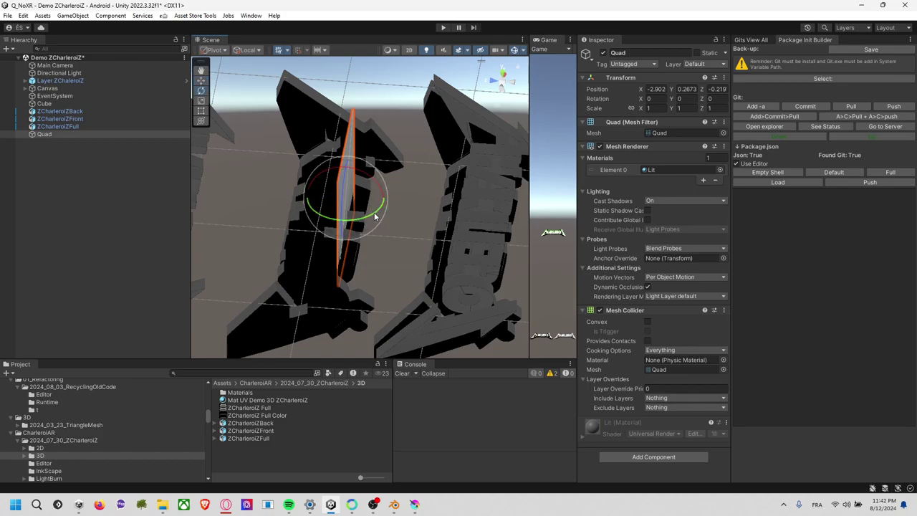
mouse_move(374, 216)
mouse_down()
mouse_move(164, 218)
mouse_move(481, 200)
mouse_move(451, 190)
mouse_up()
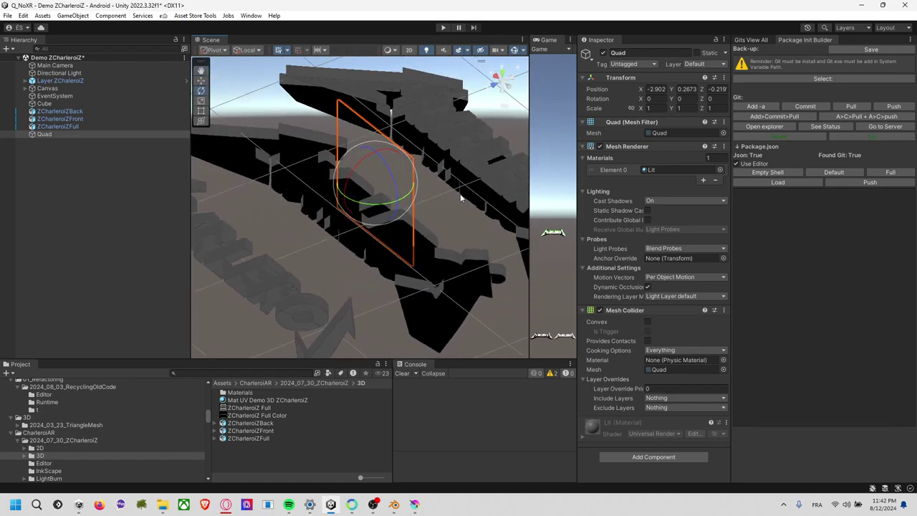
key(alt+Tab)
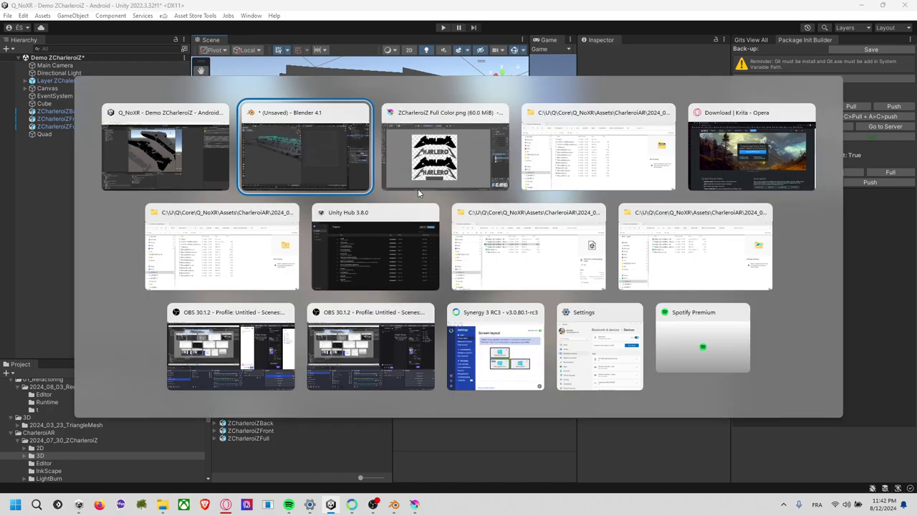
- In Blender, select all three logo objects and every face of their meshes in Edit Mode
click(349, 192)
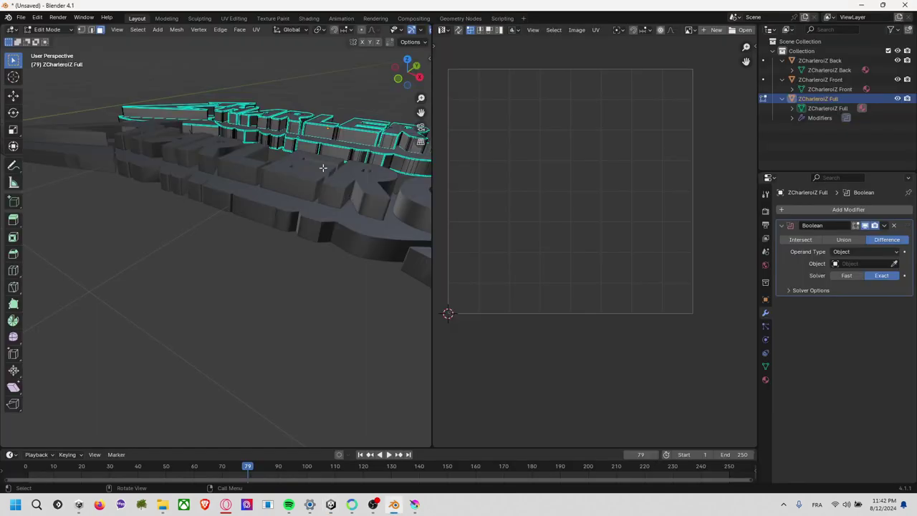
key(alt+Tab)
key(alt+Tab)
mouse_move(322, 167)
middle_down()
mouse_move(327, 191)
mouse_move(287, 171)
mouse_move(248, 205)
middle_up()
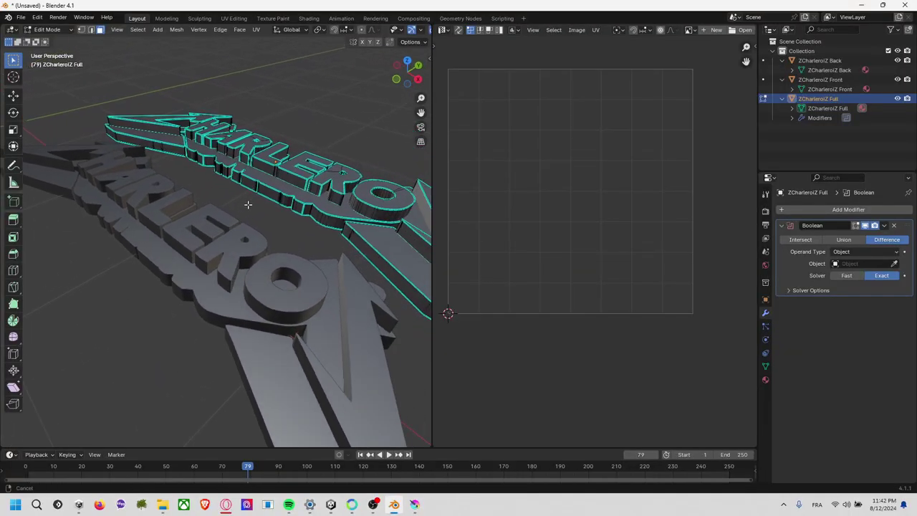
scroll(248, 205, down, 4)
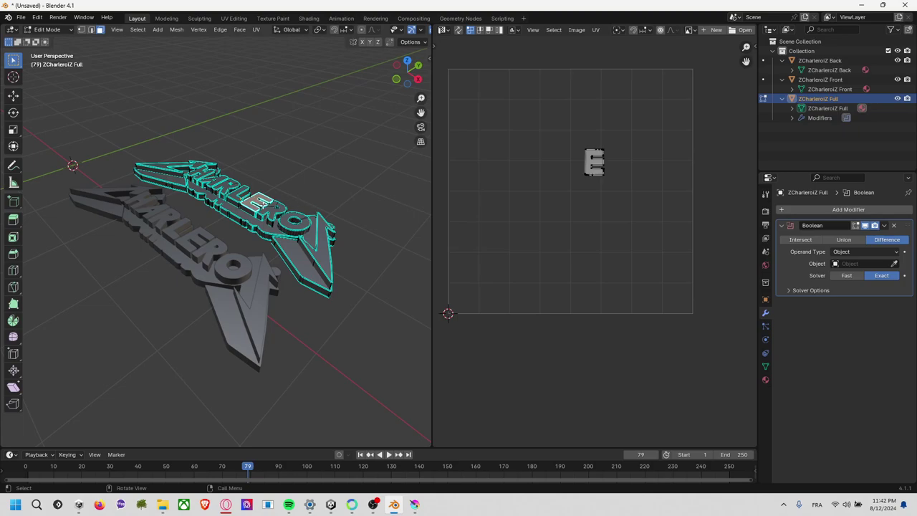
key(a)
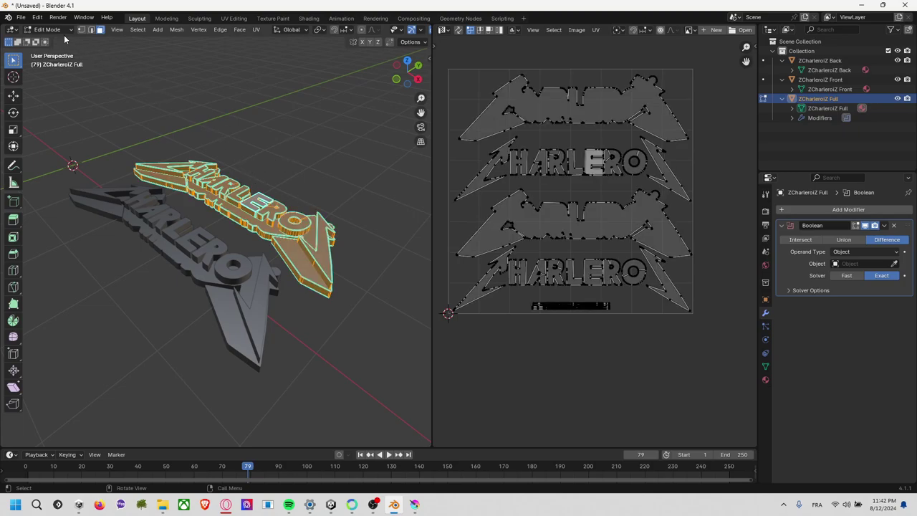
click(61, 30)
click(65, 34)
key(a)
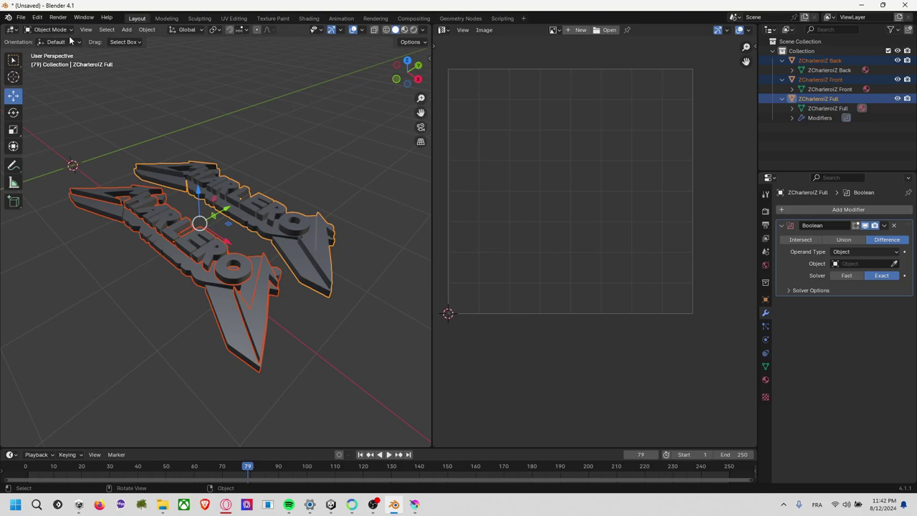
click(68, 34)
click(69, 50)
key(alt+a)
key(a)
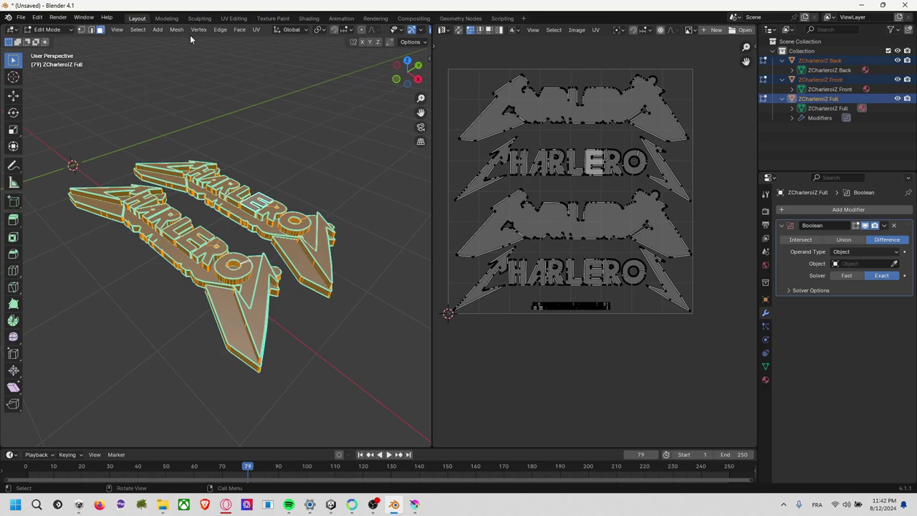
- Flip the normals of all selected faces via the 'flip' search, then save the .blend file
key(F3)
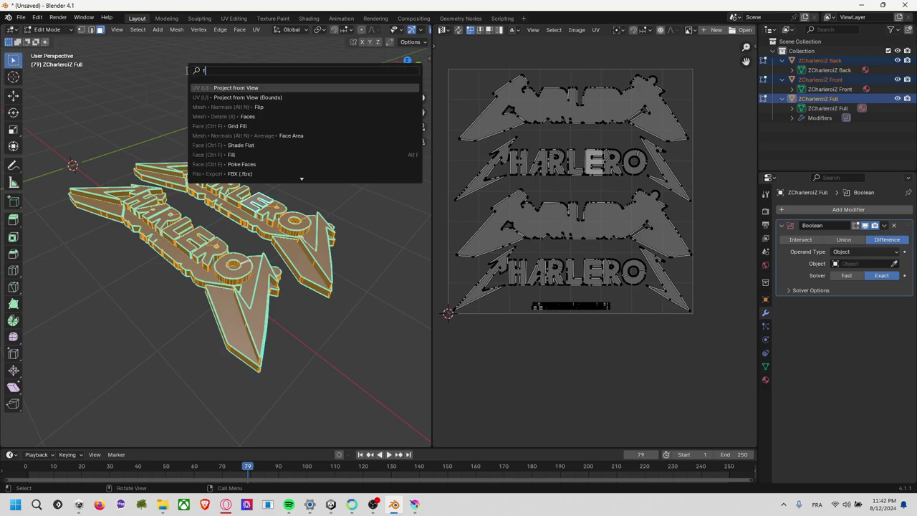
text(flip)
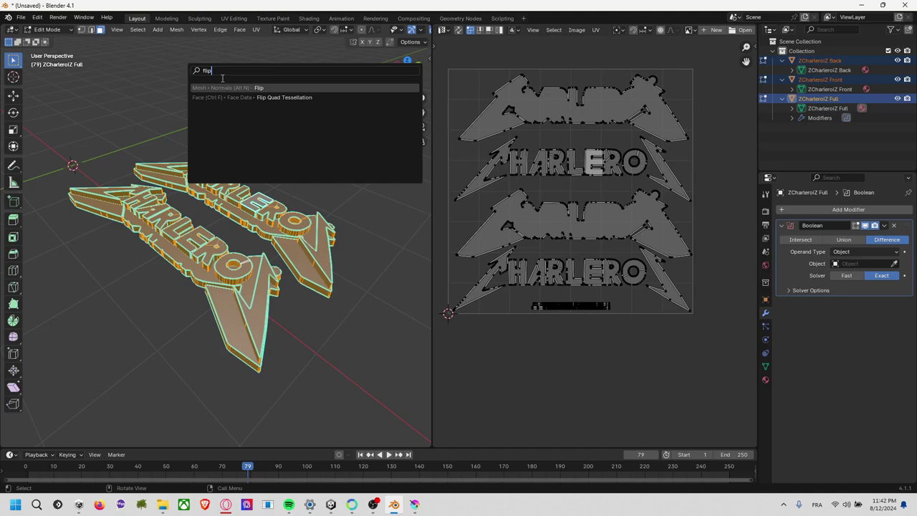
click(227, 87)
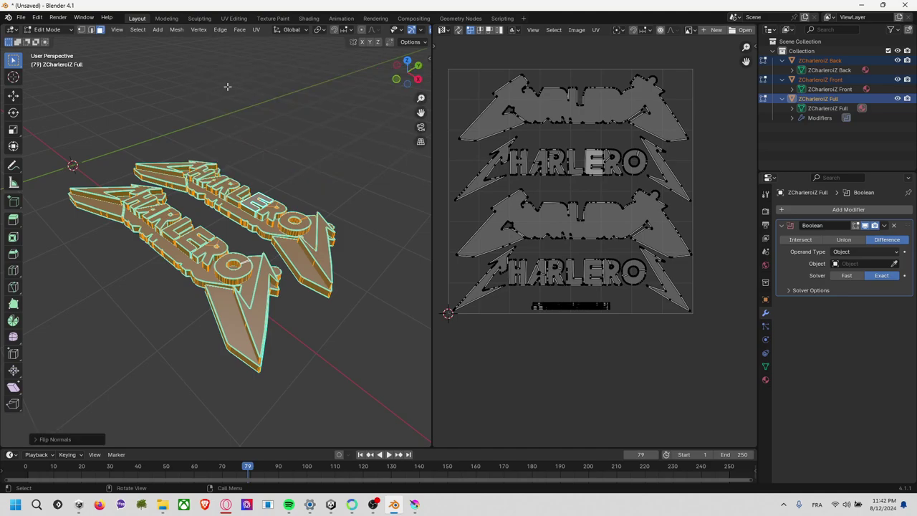
key(ctrl+s)
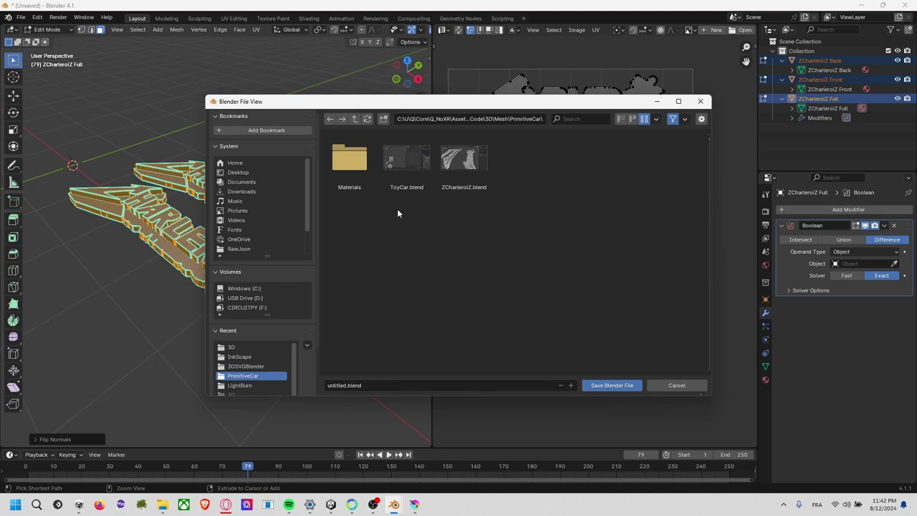
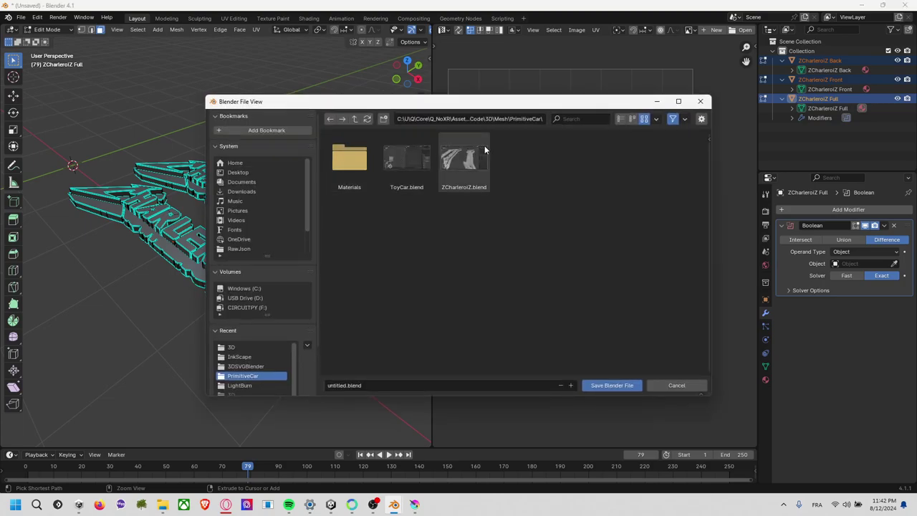
- Dismiss the save dialog, return to Object Mode and select the ZCharleroiZ Full object
click(676, 384)
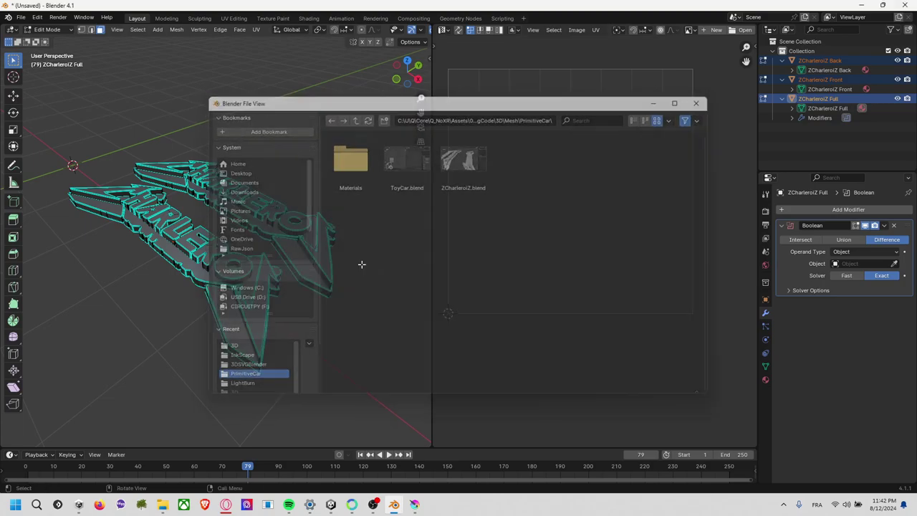
middle_drag(256, 173, 147, 119)
click(47, 29)
click(41, 32)
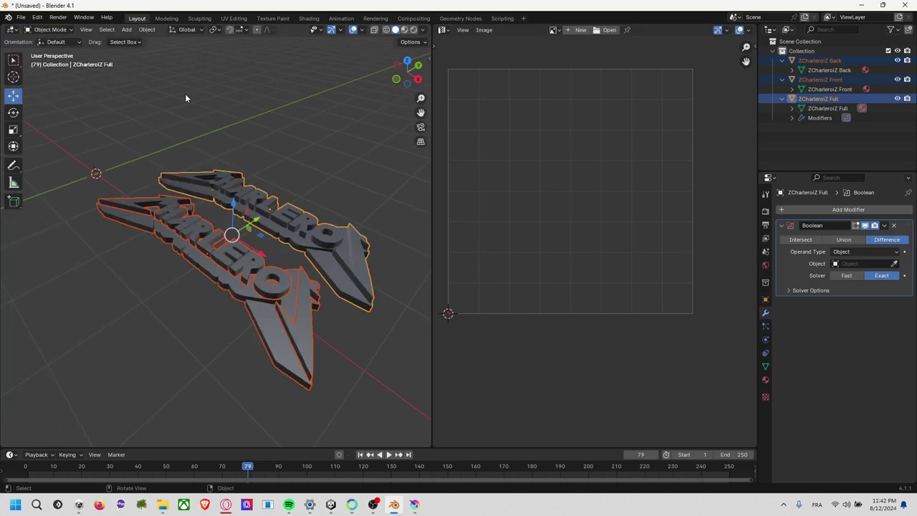
click(185, 93)
click(246, 198)
- Export it as FBX over the existing ZCharleroiZFull.fbx file
click(20, 16)
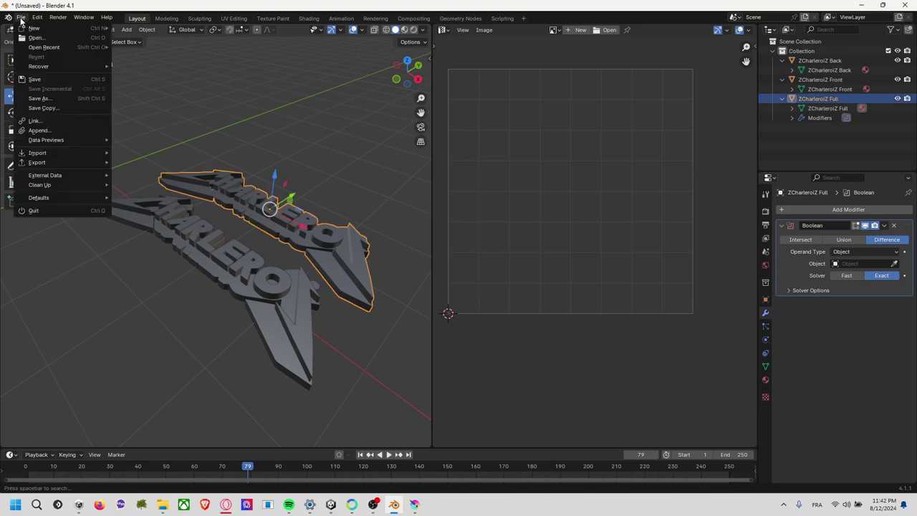
mouse_move(38, 161)
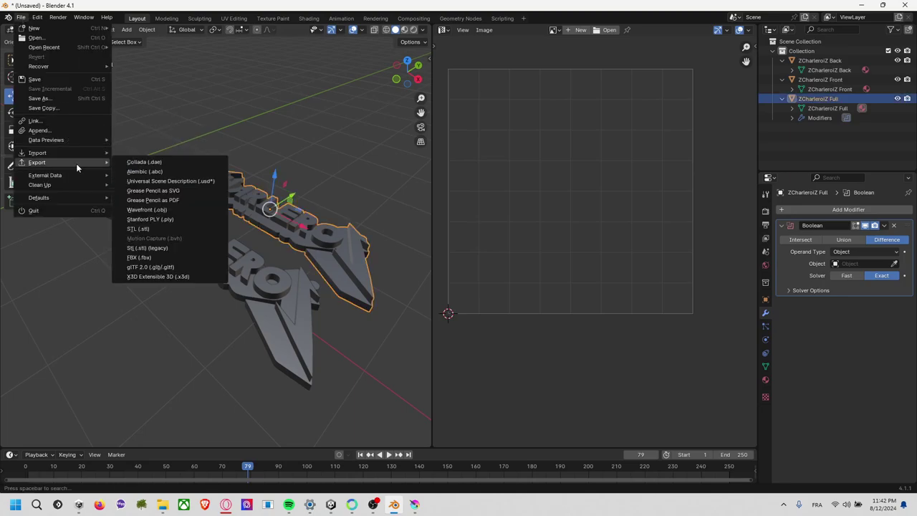
click(172, 256)
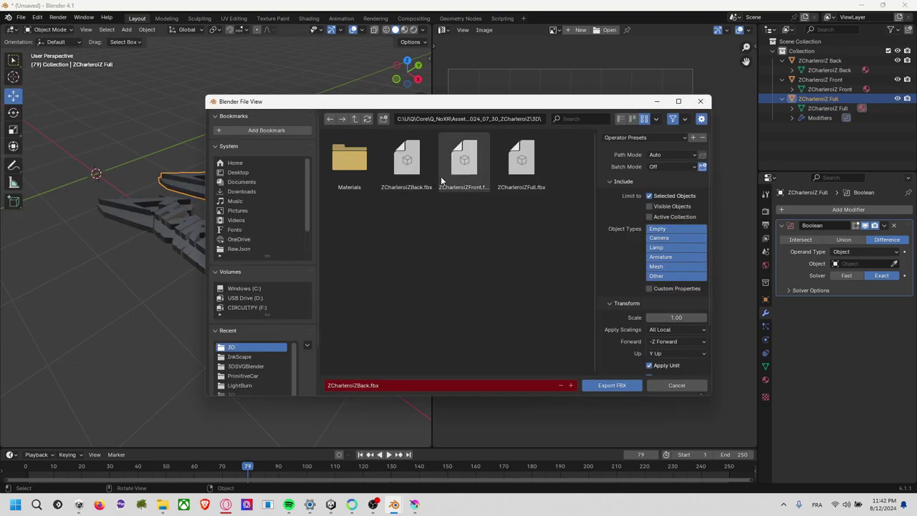
click(522, 161)
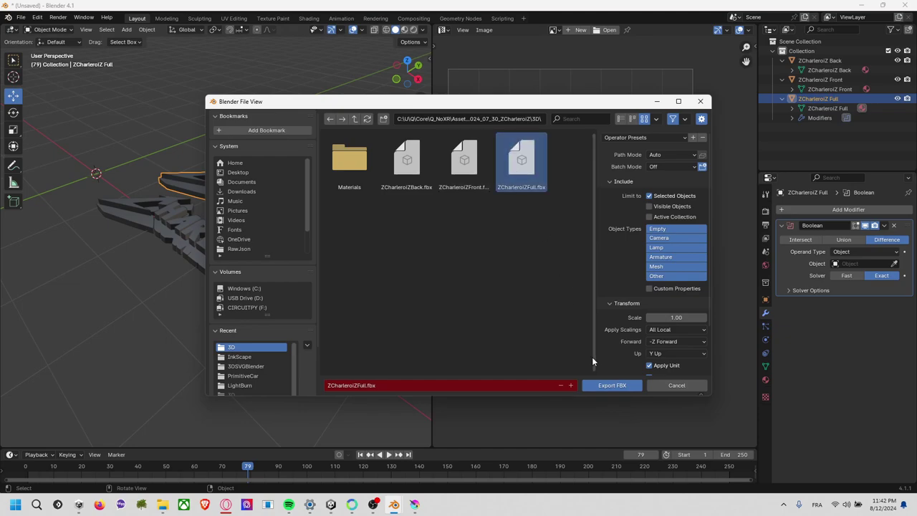
click(610, 384)
- Orbit Unity's Scene view around the imported logo meshes to see them edge-on, then return to Blender
key(alt+Tab)
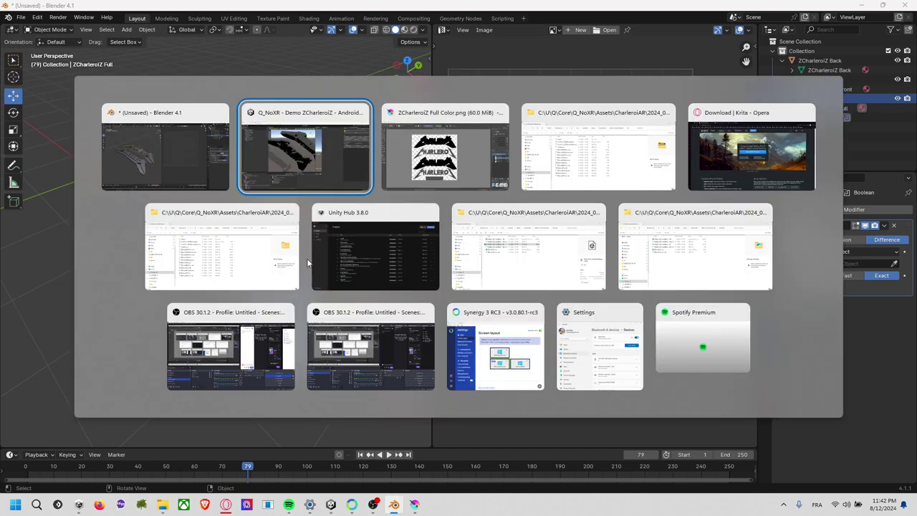
mouse_move(424, 205)
alt+mouse_down()
mouse_move(430, 194)
mouse_move(328, 221)
mouse_move(267, 169)
mouse_move(322, 218)
alt+mouse_up()
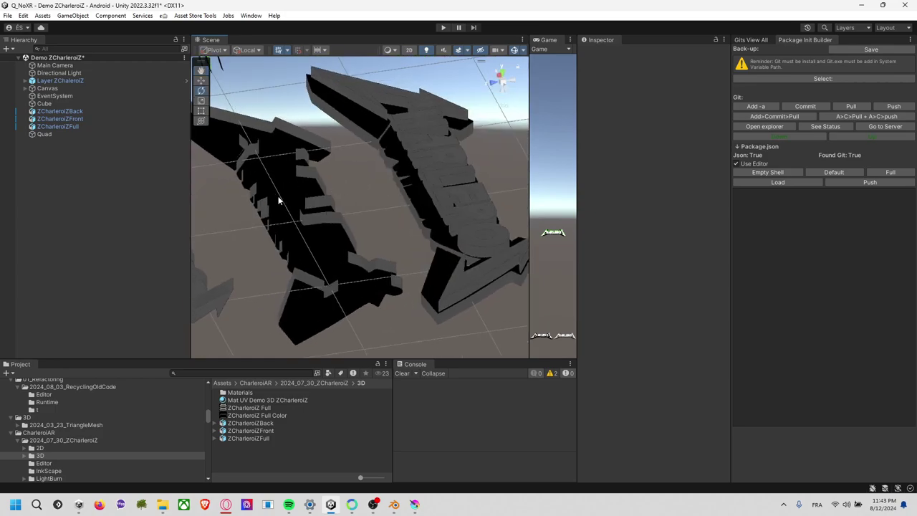
mouse_move(459, 187)
alt+mouse_down()
mouse_move(403, 150)
mouse_move(293, 170)
mouse_move(487, 63)
mouse_move(375, 139)
mouse_move(454, 148)
mouse_move(463, 157)
alt+mouse_up()
key(alt+Tab)
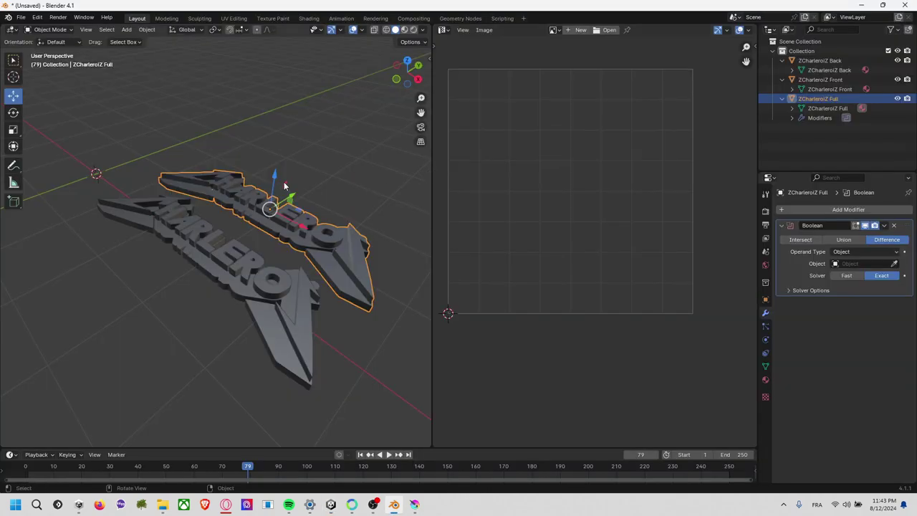
- Select ZCharleroiZ Front and export it as FBX over ZCharleroiZFront.fbx
click(211, 256)
click(20, 16)
mouse_move(36, 161)
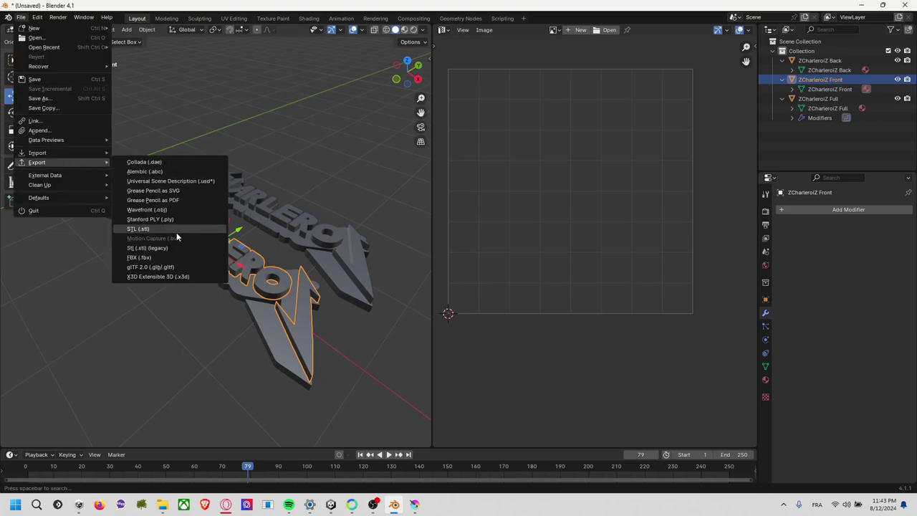
click(172, 256)
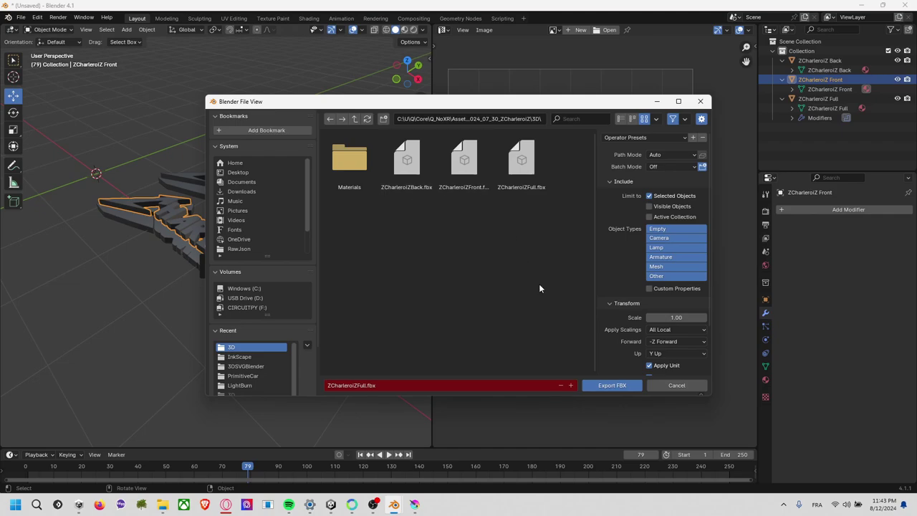
click(464, 164)
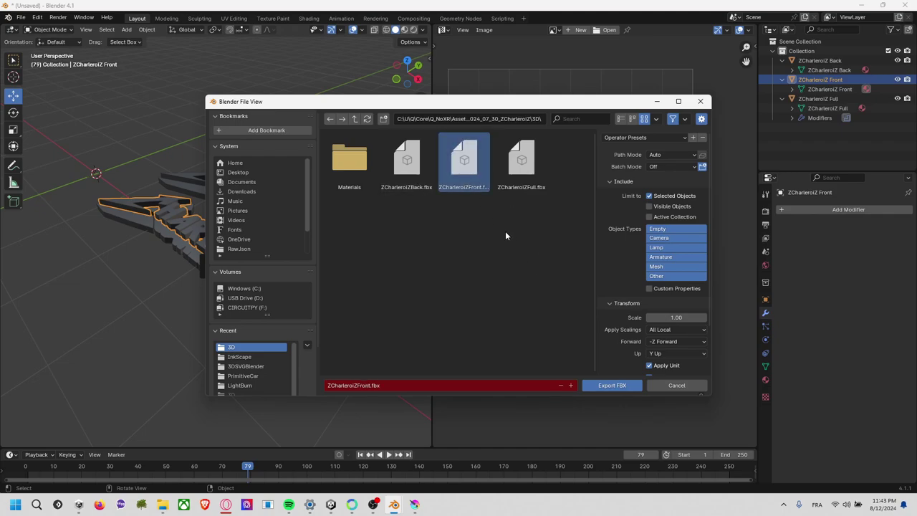
click(611, 387)
- Select ZCharleroiZ Back, export it over ZCharleroiZBack.fbx, then clear the selection
click(172, 245)
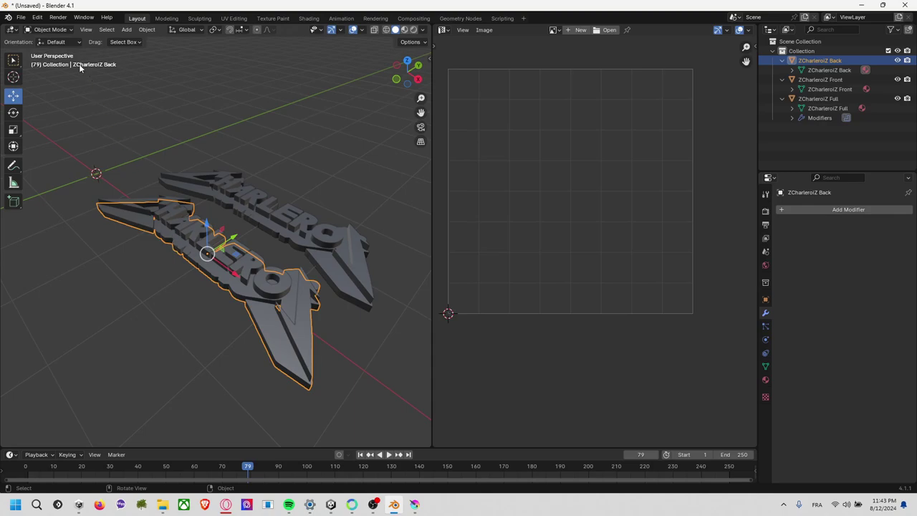
click(22, 18)
mouse_move(37, 162)
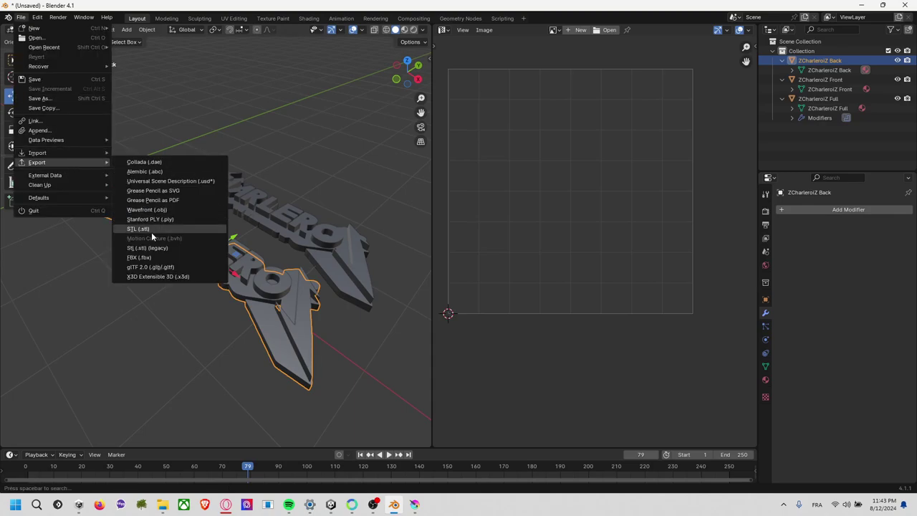
click(154, 257)
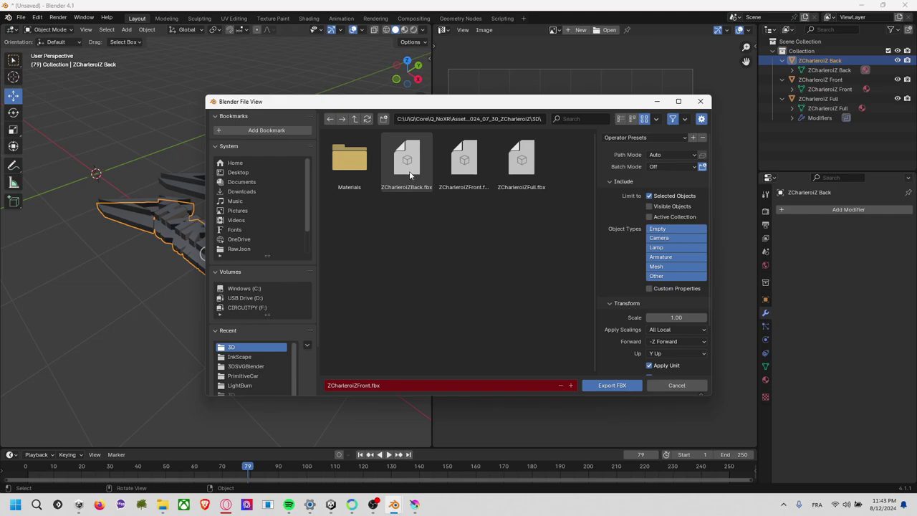
click(407, 162)
click(611, 386)
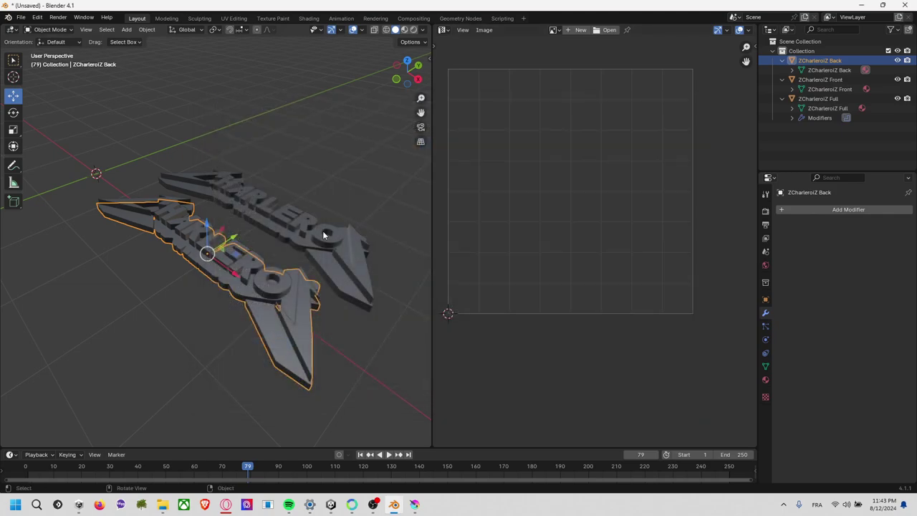
click(332, 191)
- Orbit Unity's Scene view around the updated logo meshes, then bring up ZCharleroiZ Full Color.png in Krita
key(alt+Tab)
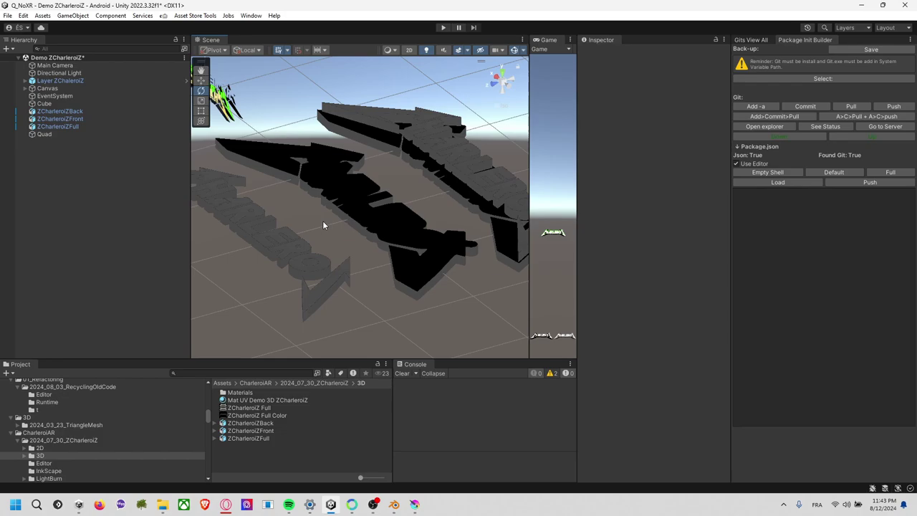
mouse_move(322, 224)
alt+mouse_down()
mouse_move(415, 232)
mouse_move(191, 195)
mouse_move(358, 263)
mouse_move(428, 264)
mouse_move(381, 259)
mouse_move(388, 241)
alt+mouse_up()
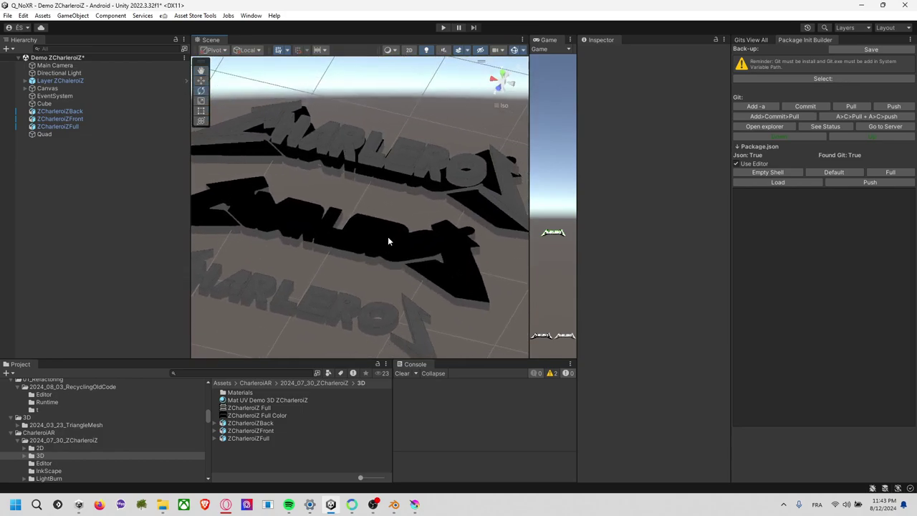
key(alt+Tab)
key(Tab)
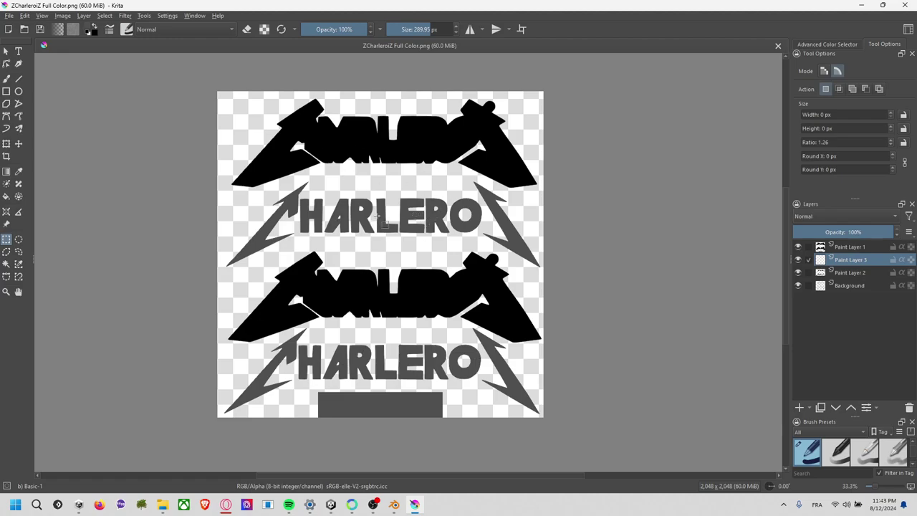
- Add a new Paint Layer 4 and move it above Paint Layer 1 at the top of the stack
click(803, 408)
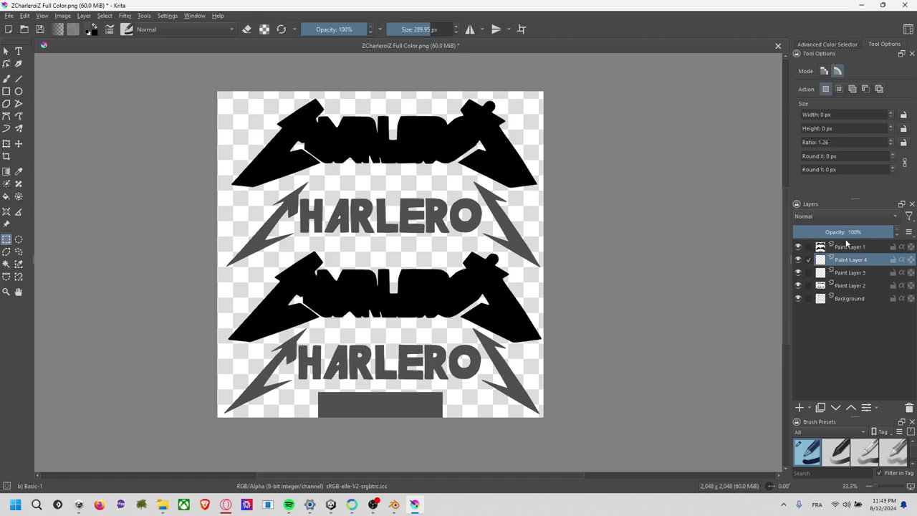
drag(843, 264, 845, 247)
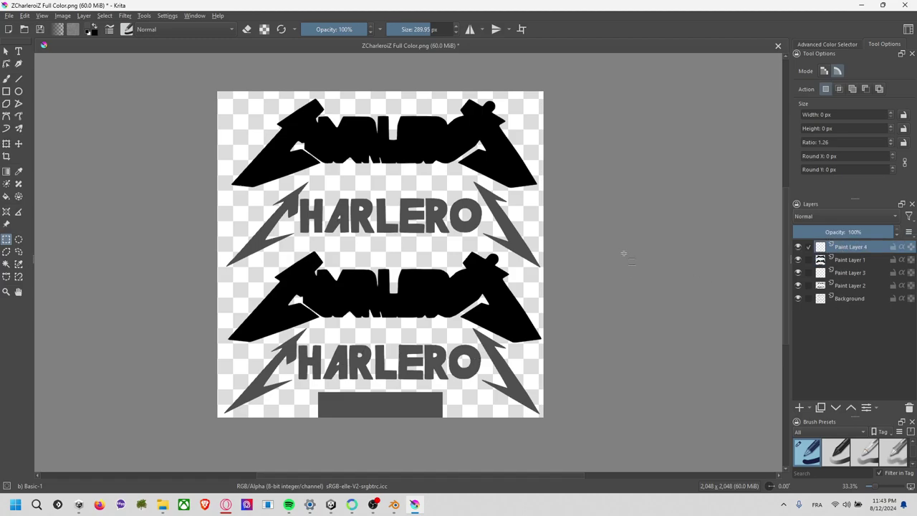
key(alt+Tab)
key(alt+Tab)
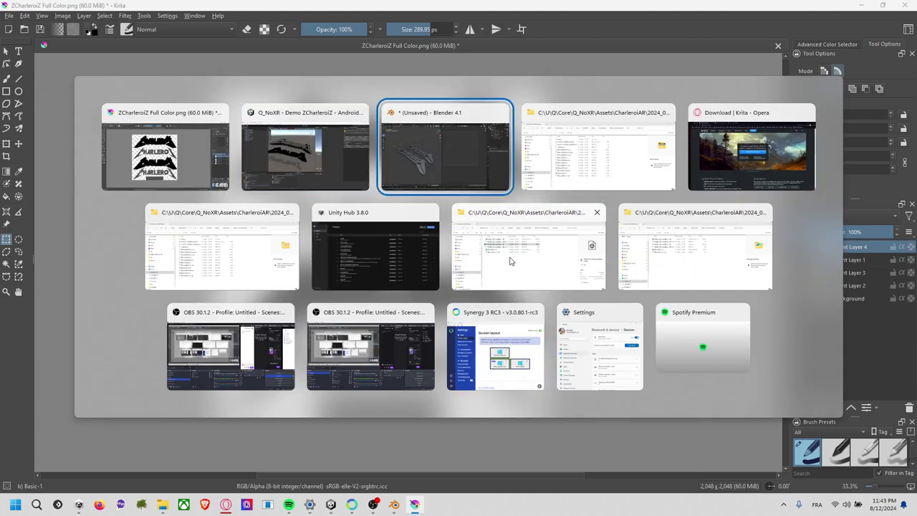
key(alt+Tab)
key(alt+Tab)
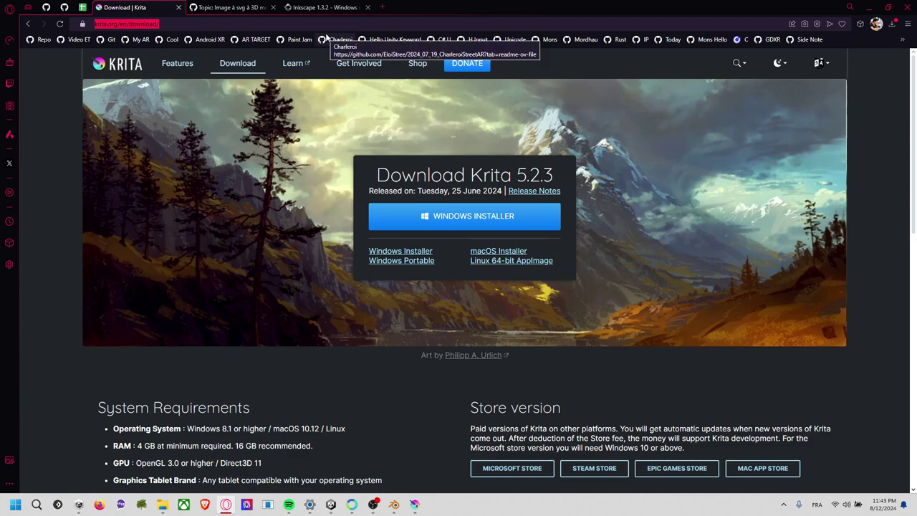
- Search Google Images for 'chat space image'
text(cha)
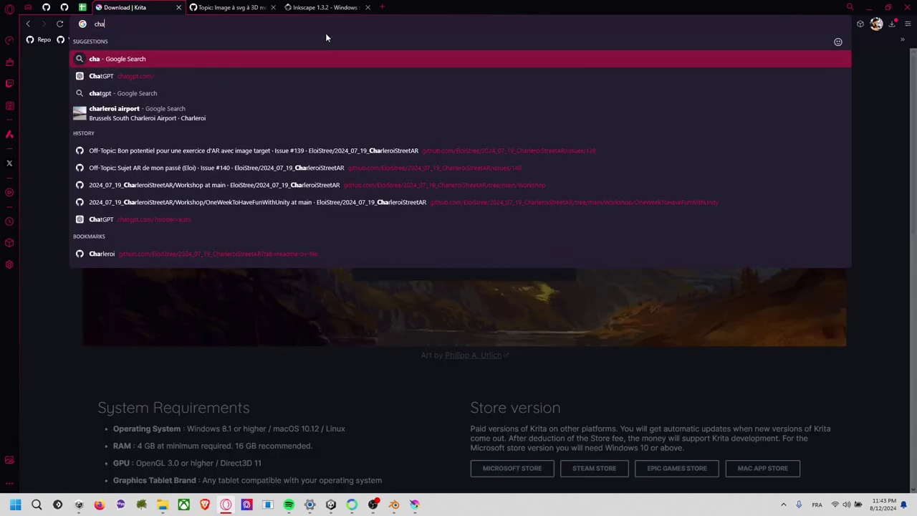
text(t space)
key(Return)
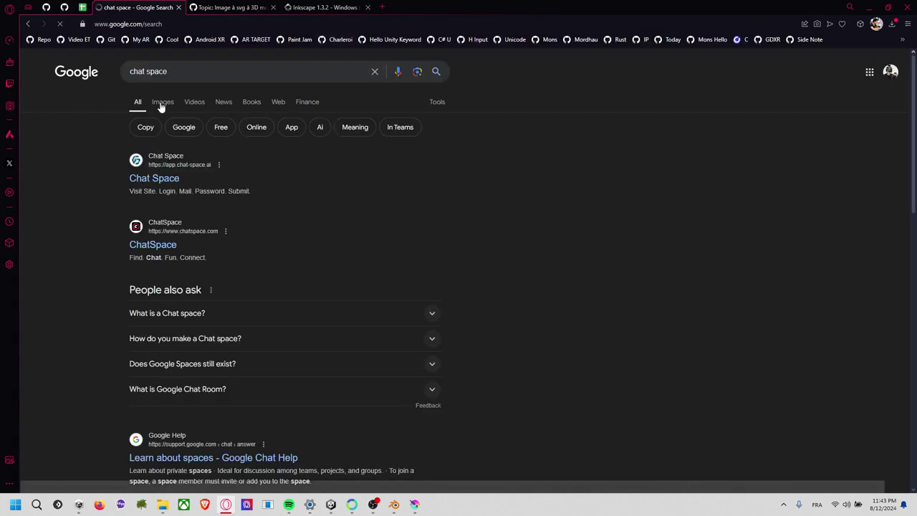
click(163, 101)
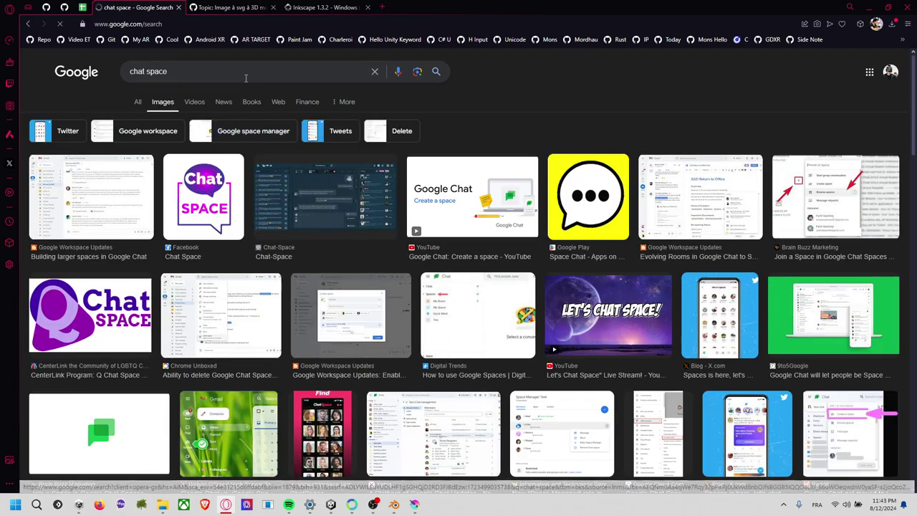
click(249, 68)
text(image)
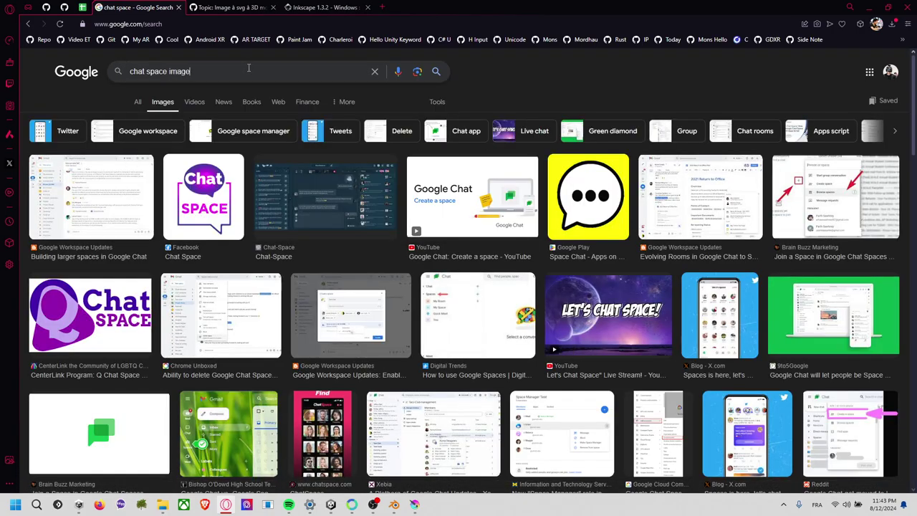
key(Return)
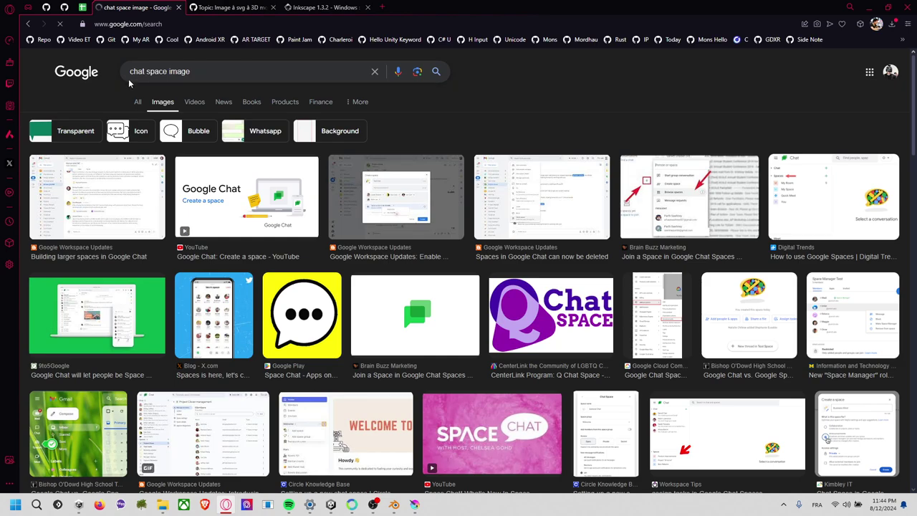
- Change the query to 'cat space image' and copy the first space-cat picture from its preview
double_click(133, 73)
text(cat)
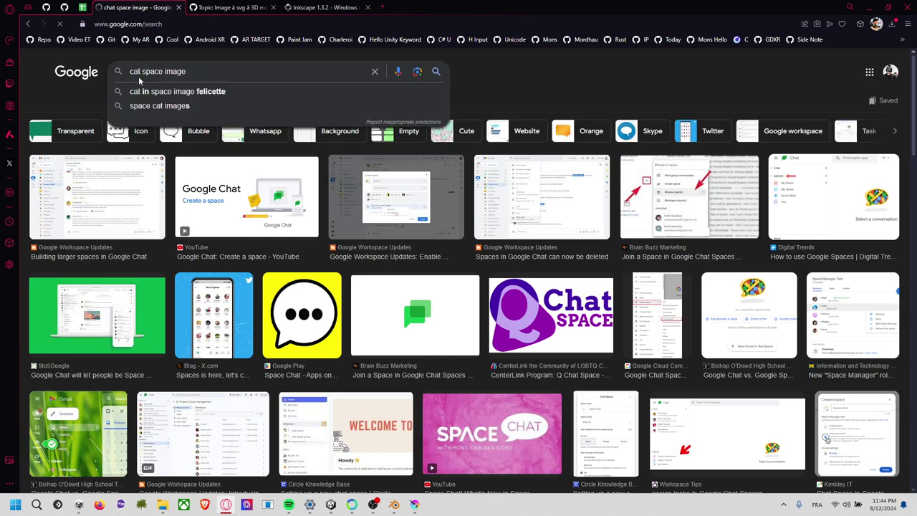
key(Return)
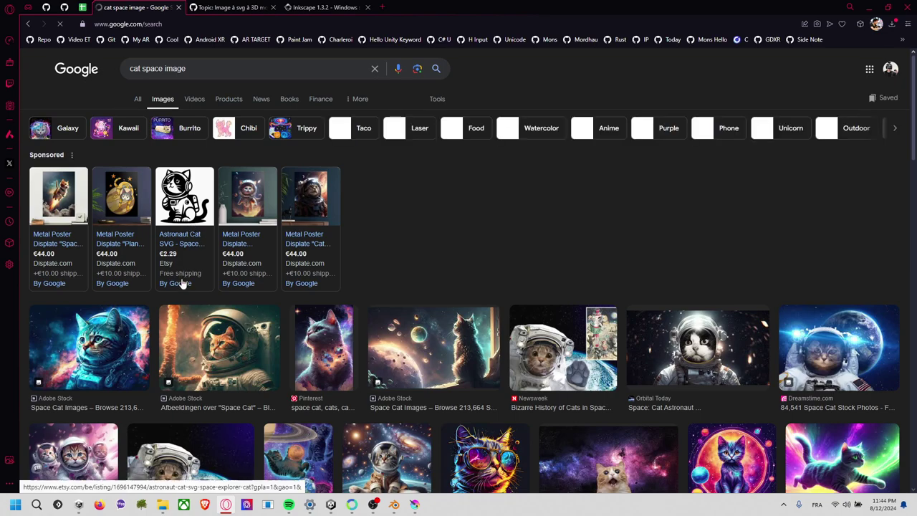
scroll(181, 283, down, 3)
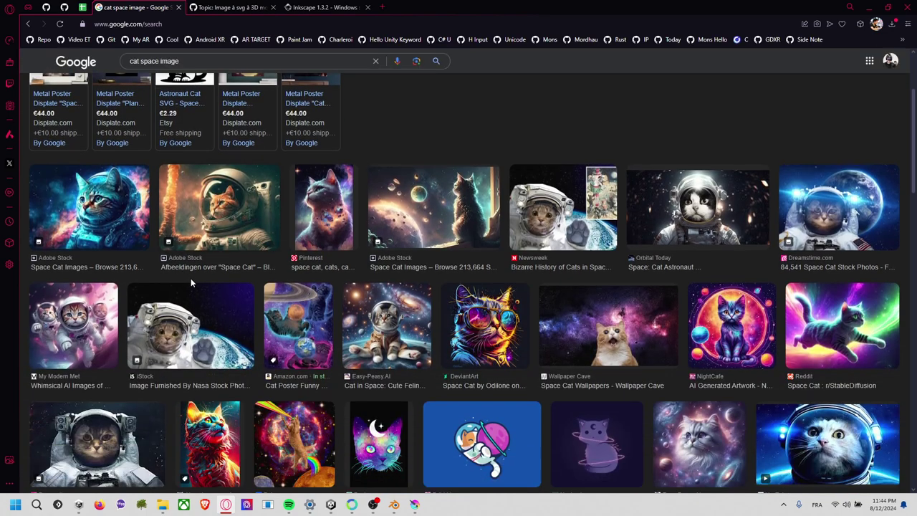
click(116, 228)
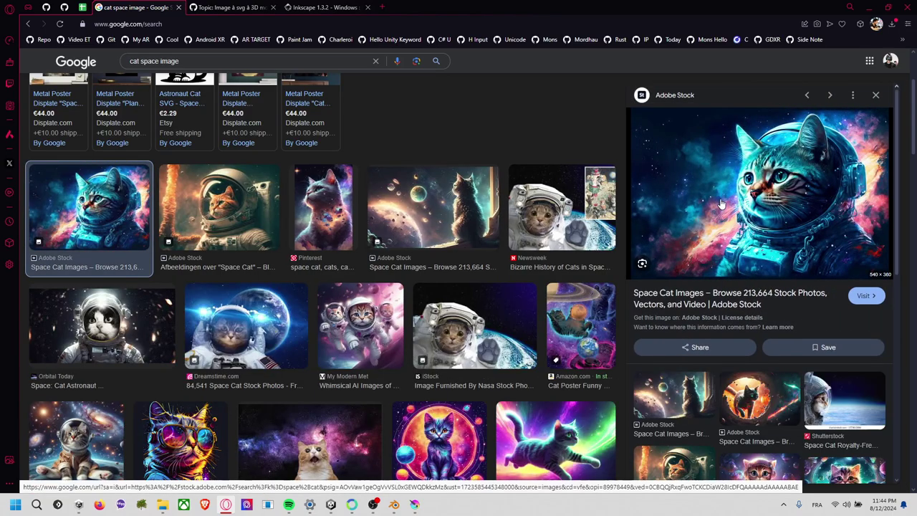
right_click(721, 204)
click(757, 310)
key(alt+Tab)
- Paste the copied space-cat image into Krita, allowing the download from its remote source
key(ctrl+v)
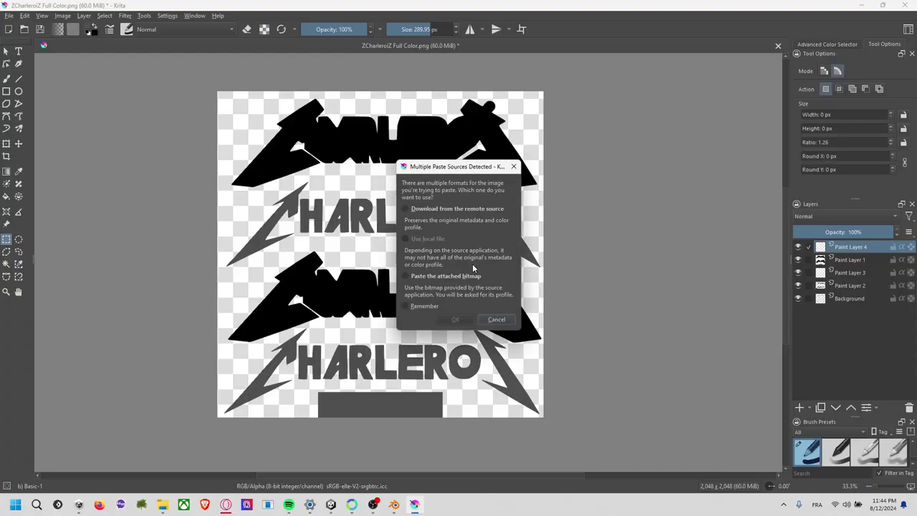
click(460, 209)
click(455, 319)
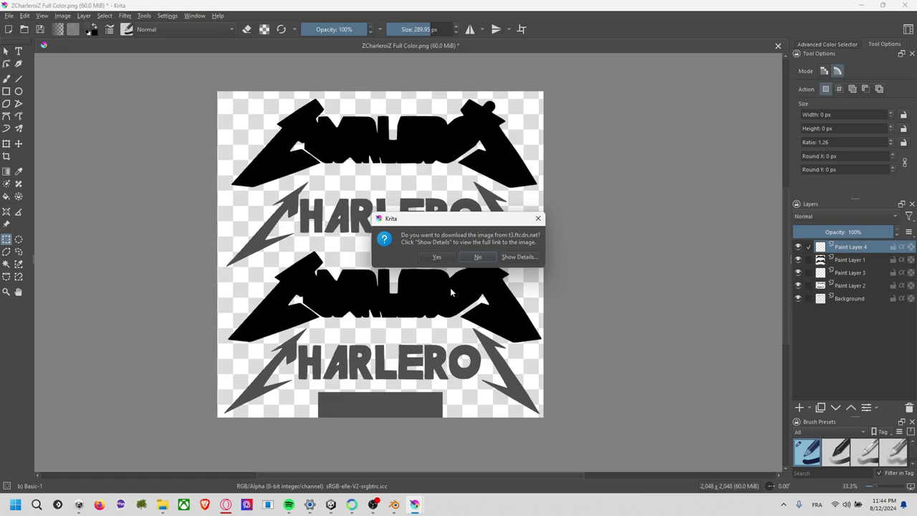
click(467, 258)
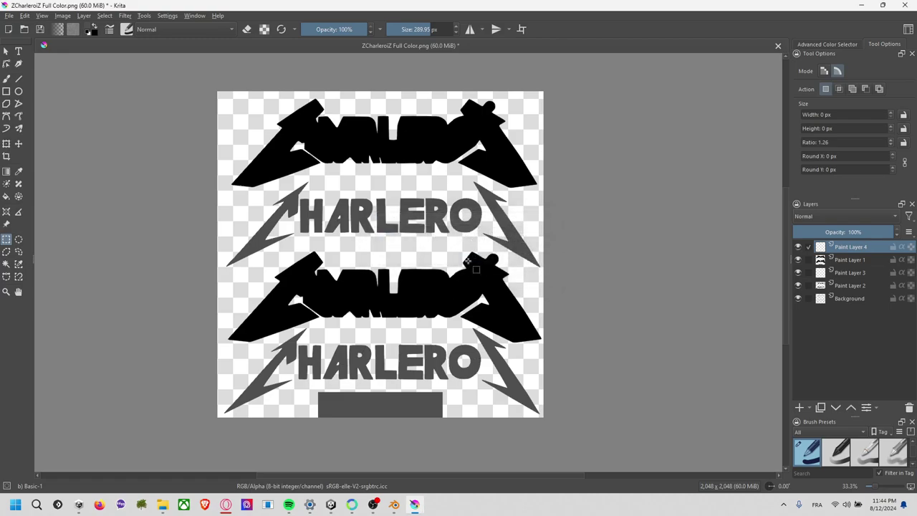
key(ctrl+v)
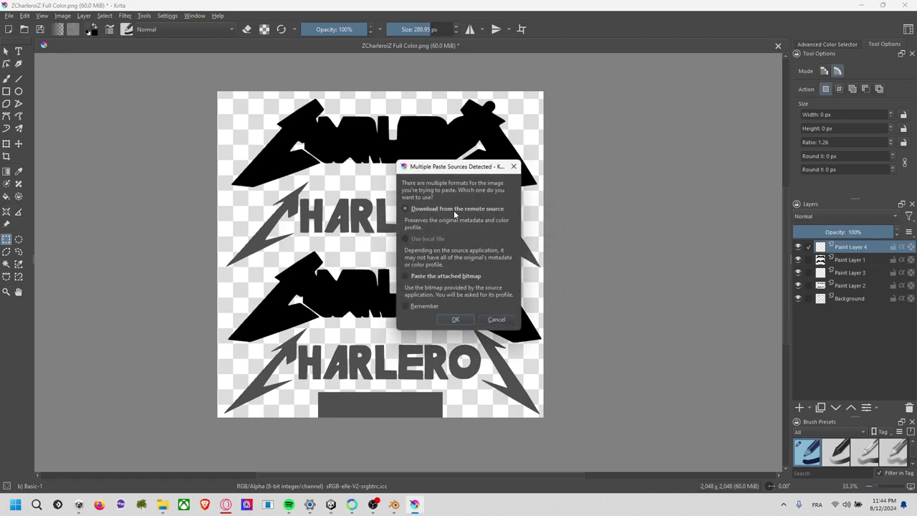
click(464, 319)
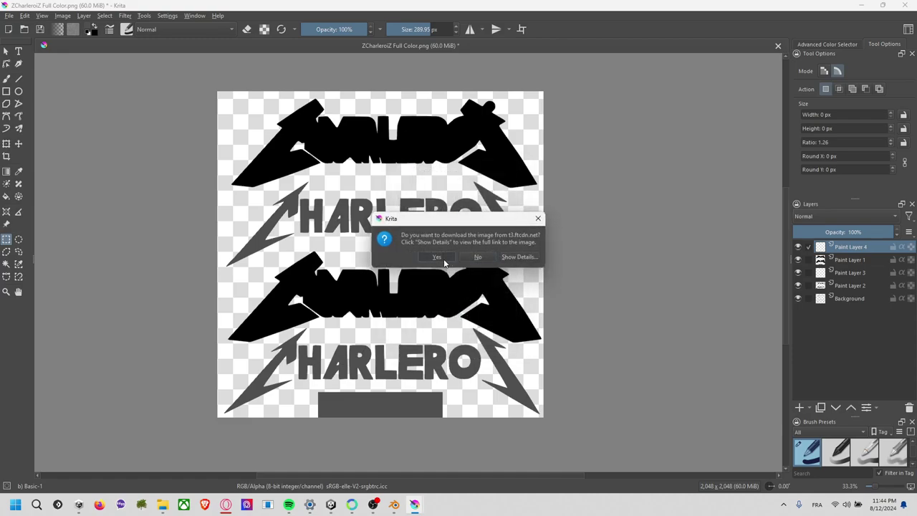
click(442, 260)
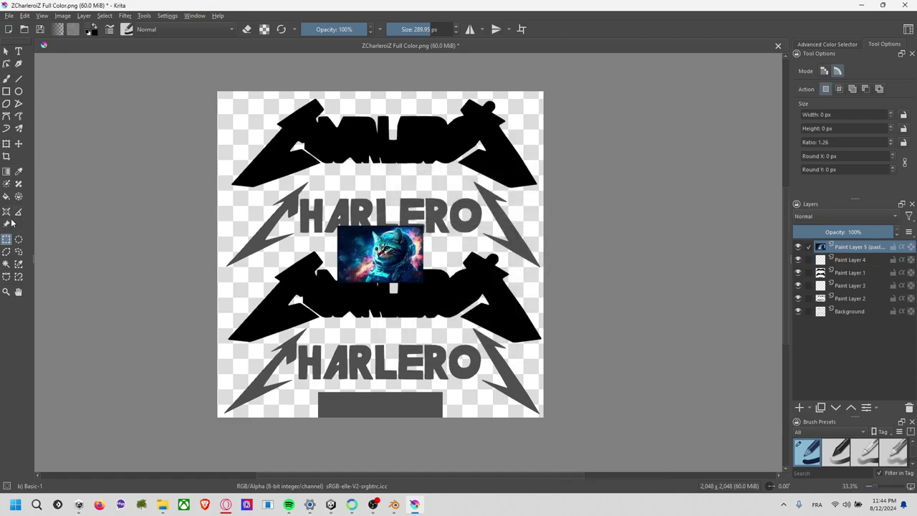
- Undo the pasted cat layer and go back to the browser's image results
ctrl+scroll(386, 265, up, 3)
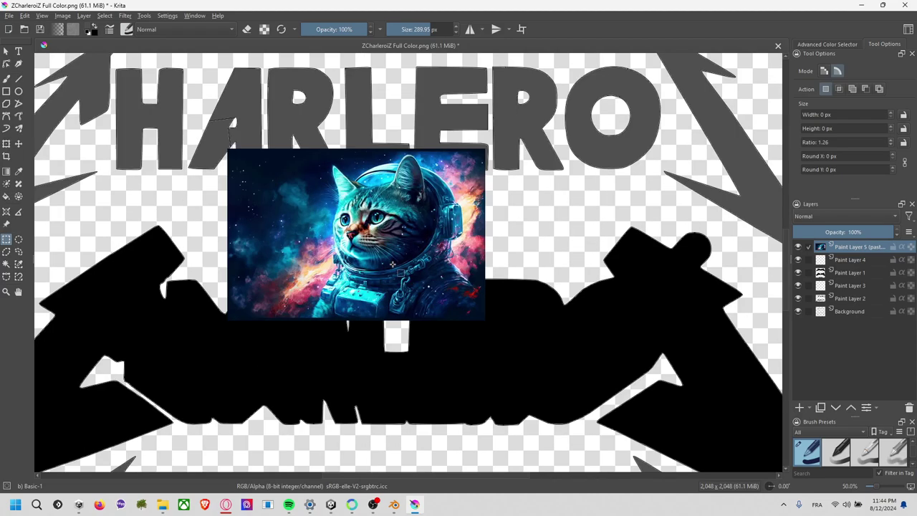
ctrl+scroll(392, 265, up, 4)
ctrl+scroll(393, 265, down, 4)
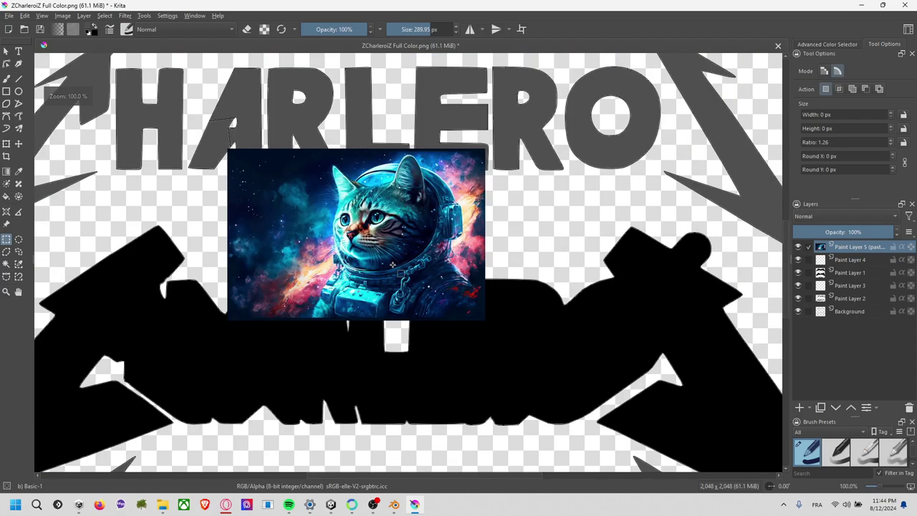
key(ctrl+z)
ctrl+scroll(392, 265, down, 4)
key(alt+Tab)
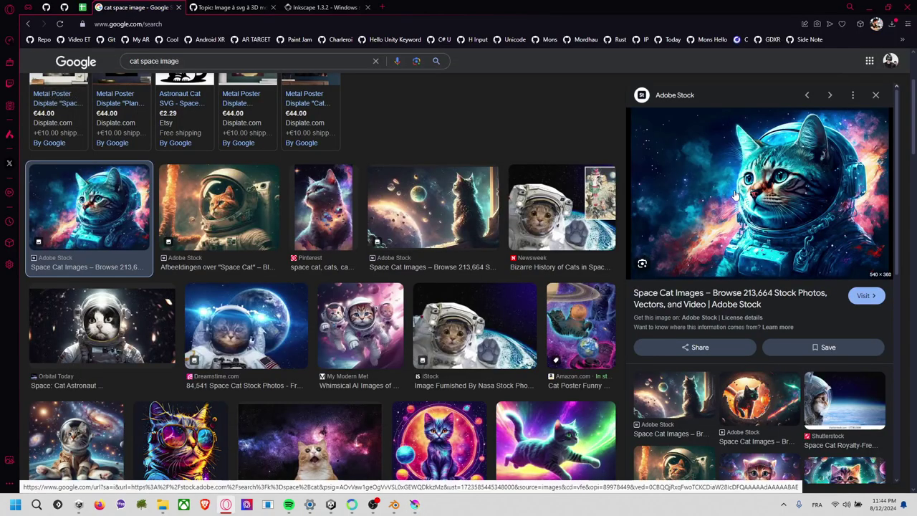
- Open the space-cat image's Adobe Stock page in a new tab, then return to the results
click(734, 194)
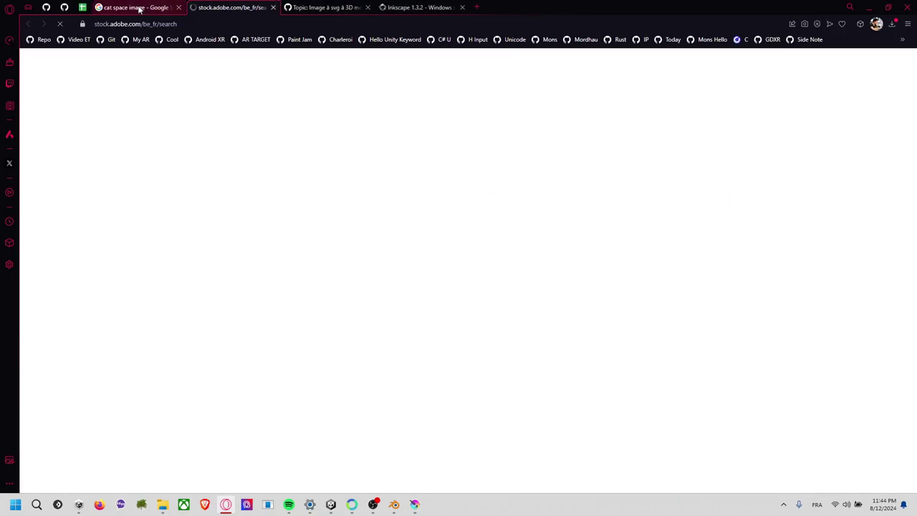
key(ctrl+shift+Tab)
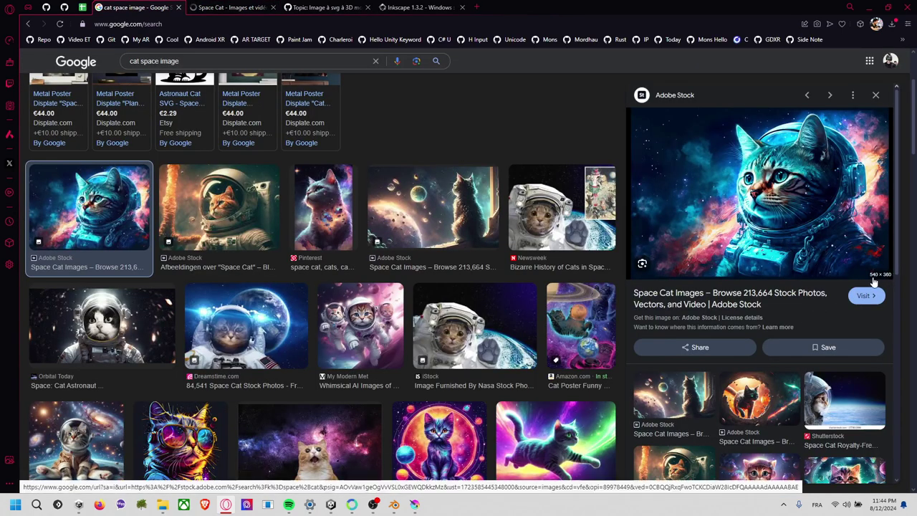
scroll(241, 228, down, 2)
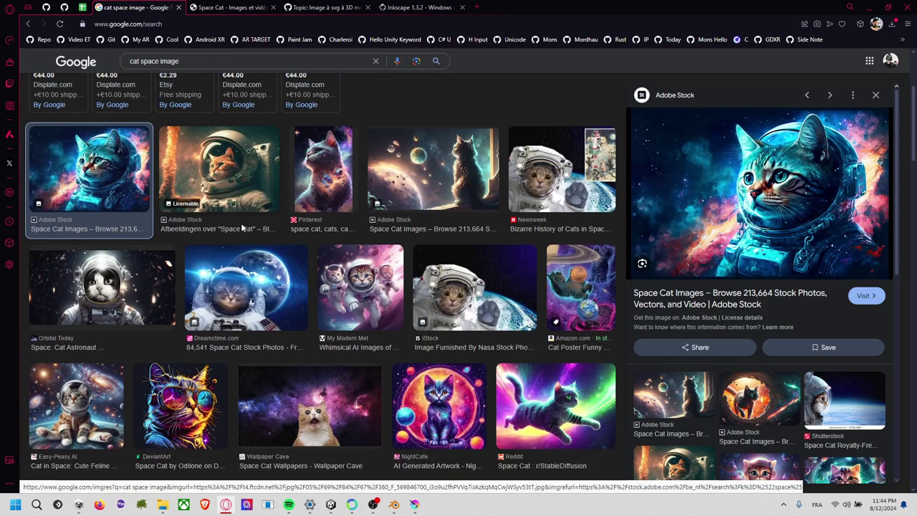
scroll(245, 229, down, 2)
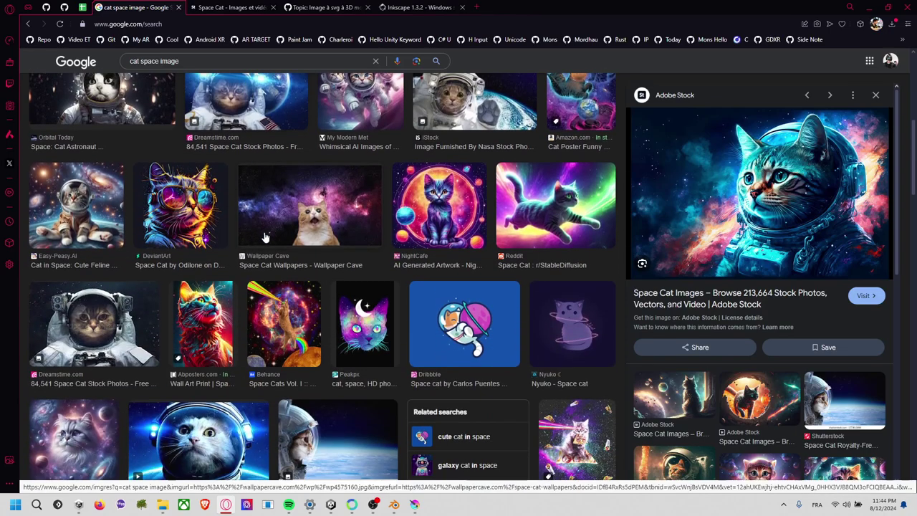
scroll(278, 237, down, 2)
scroll(278, 237, down, 2)
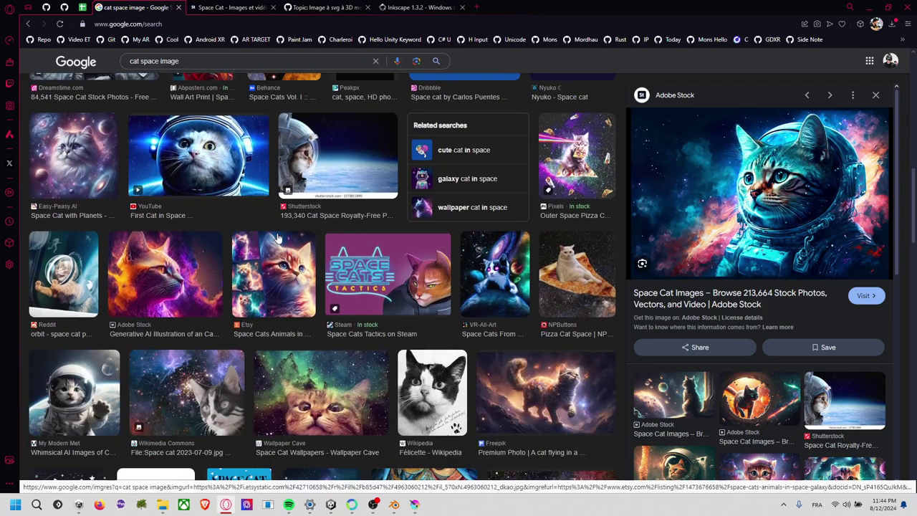
scroll(278, 237, down, 1)
scroll(278, 237, down, 3)
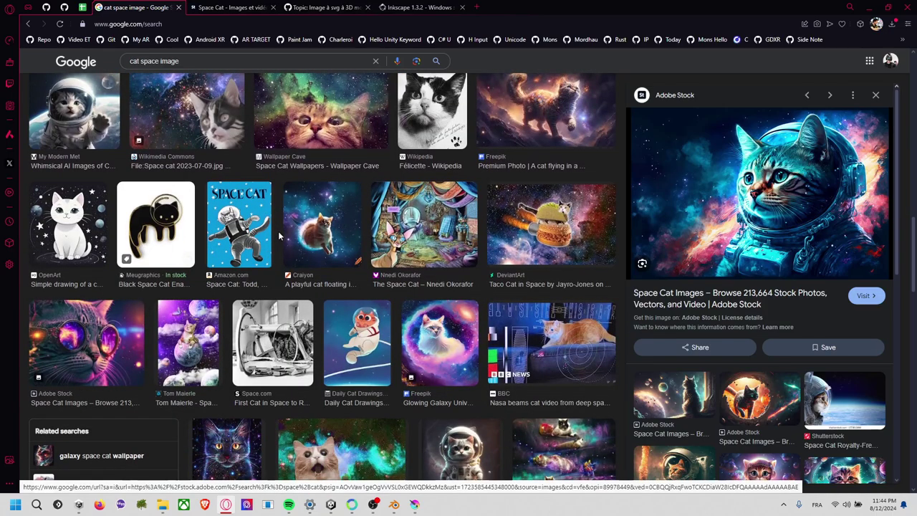
- Preview the related image of a cat watching planets through a window
scroll(280, 236, down, 3)
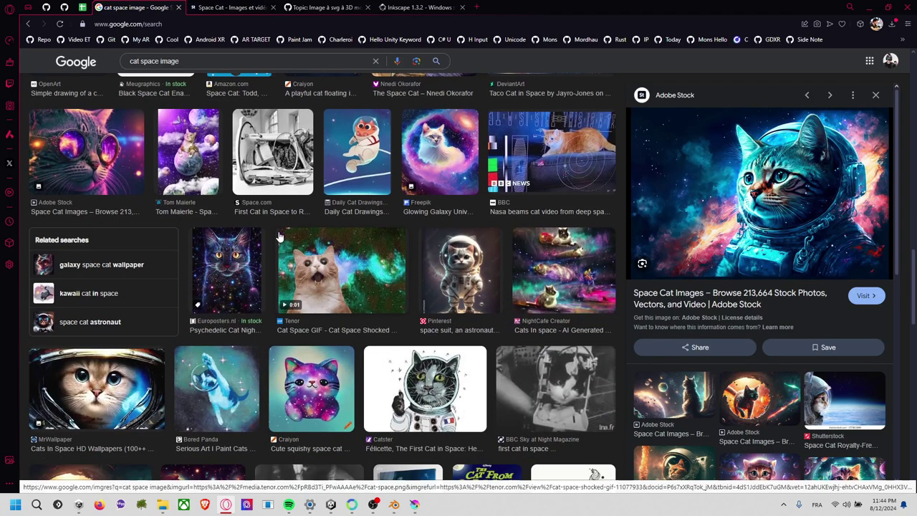
scroll(280, 237, down, 1)
scroll(278, 233, down, 3)
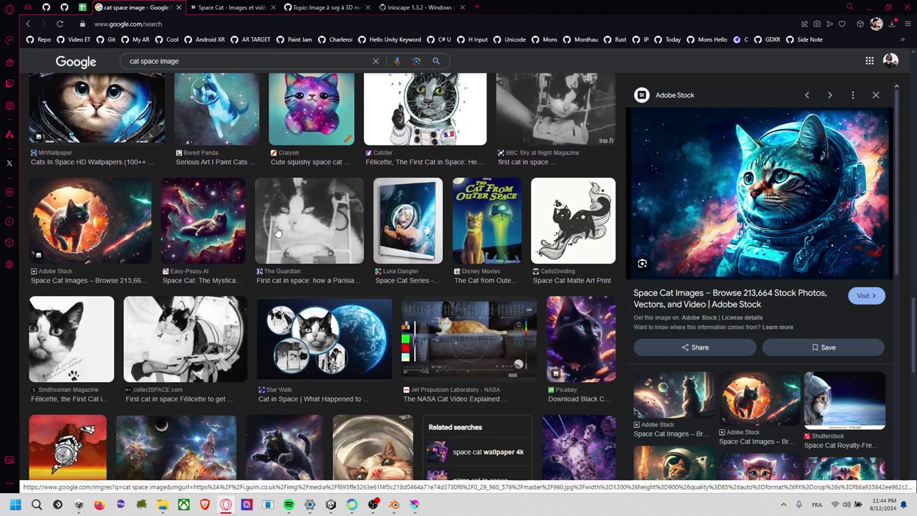
scroll(278, 233, down, 1)
scroll(279, 240, down, 2)
scroll(280, 244, down, 2)
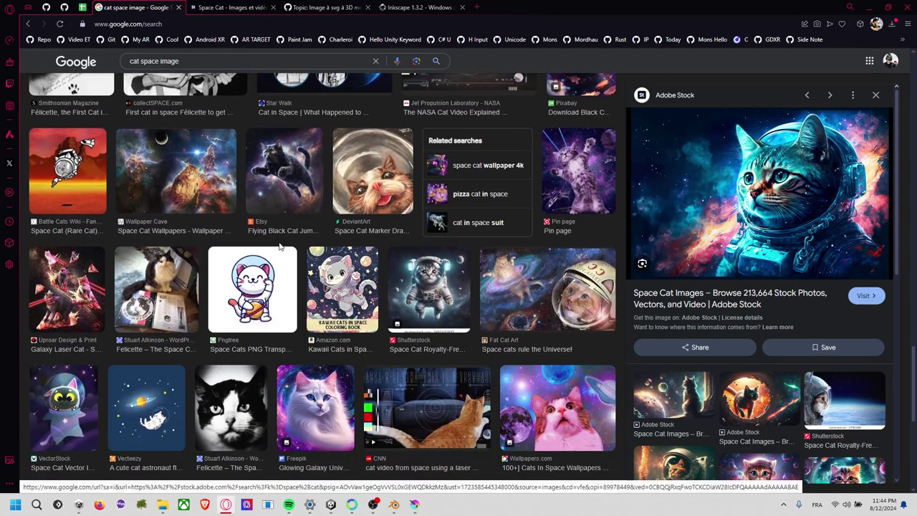
scroll(279, 247, up, 3)
scroll(279, 247, down, 3)
scroll(280, 248, up, 3)
scroll(721, 335, down, 1)
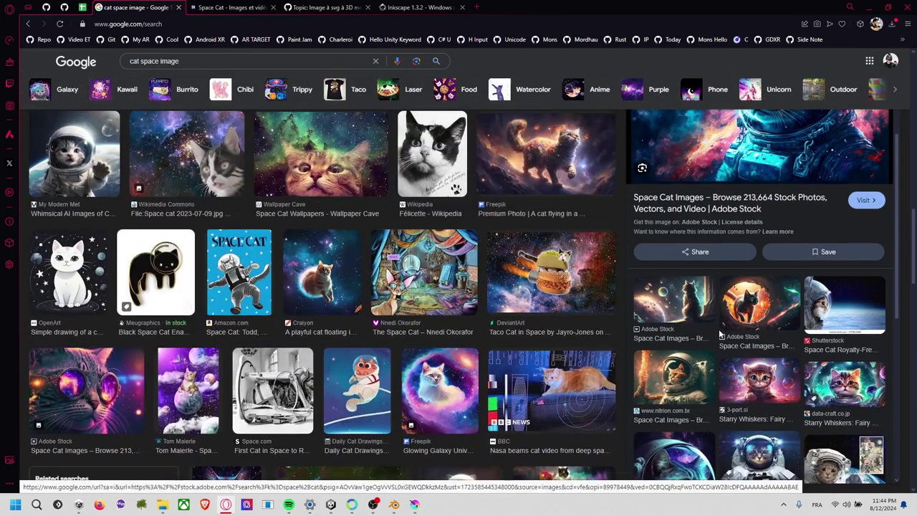
scroll(721, 336, down, 1)
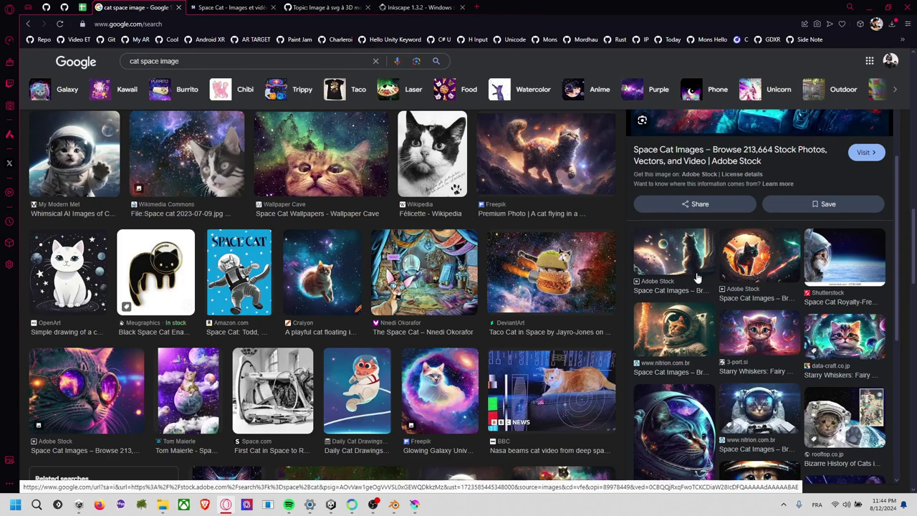
click(676, 265)
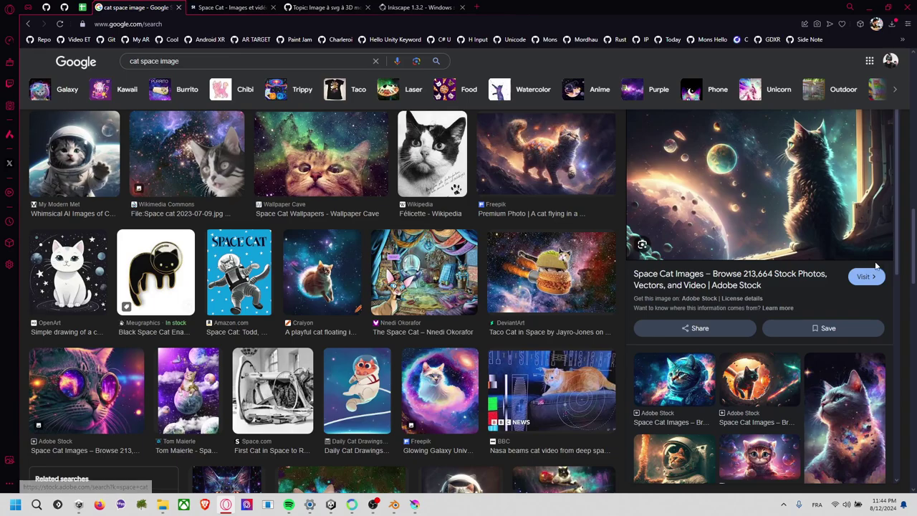
scroll(429, 179, up, 5)
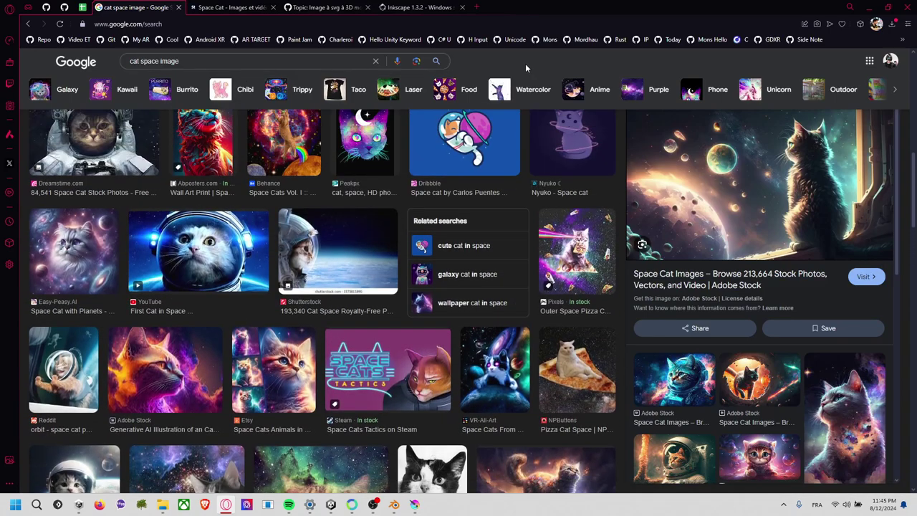
- Filter the 'cat space image' results to Large images using Tools > Size
click(432, 61)
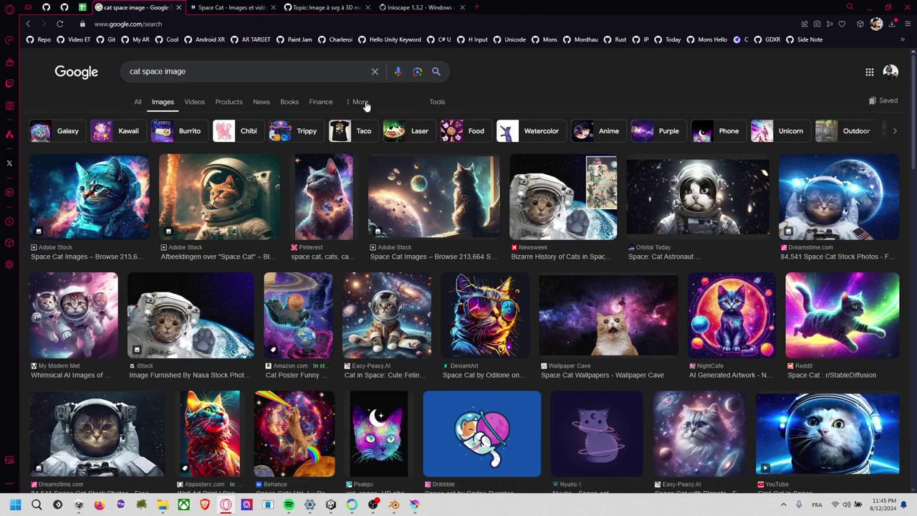
click(359, 103)
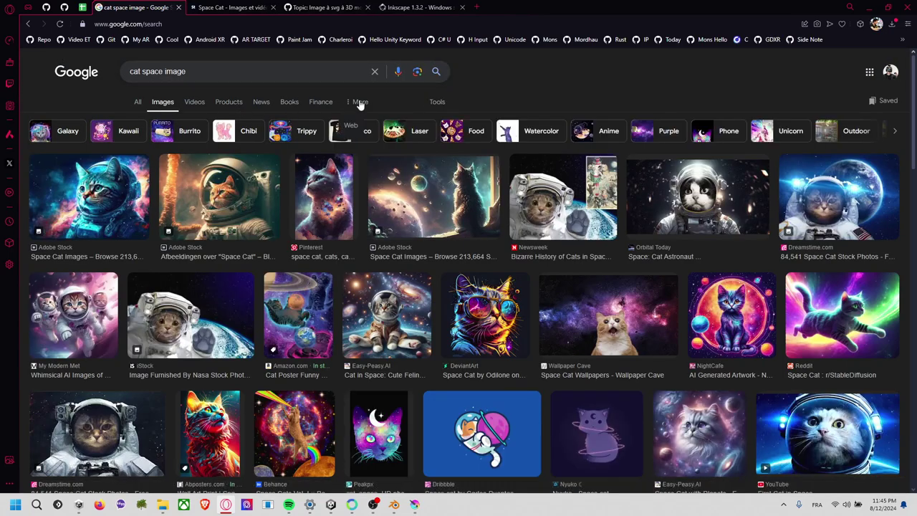
click(438, 103)
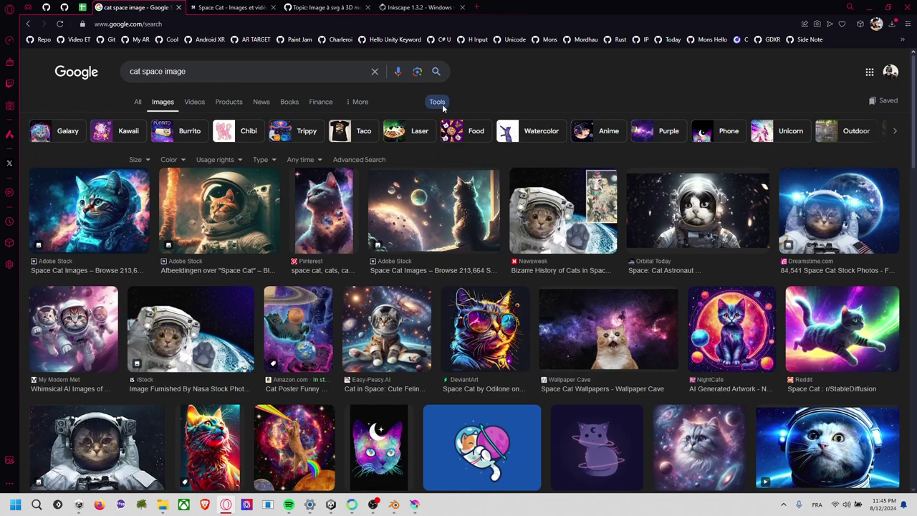
click(137, 158)
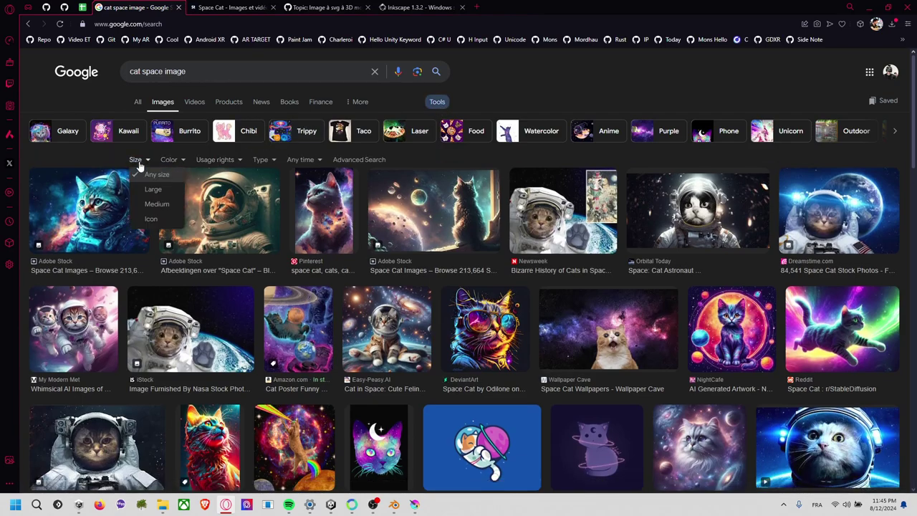
click(162, 190)
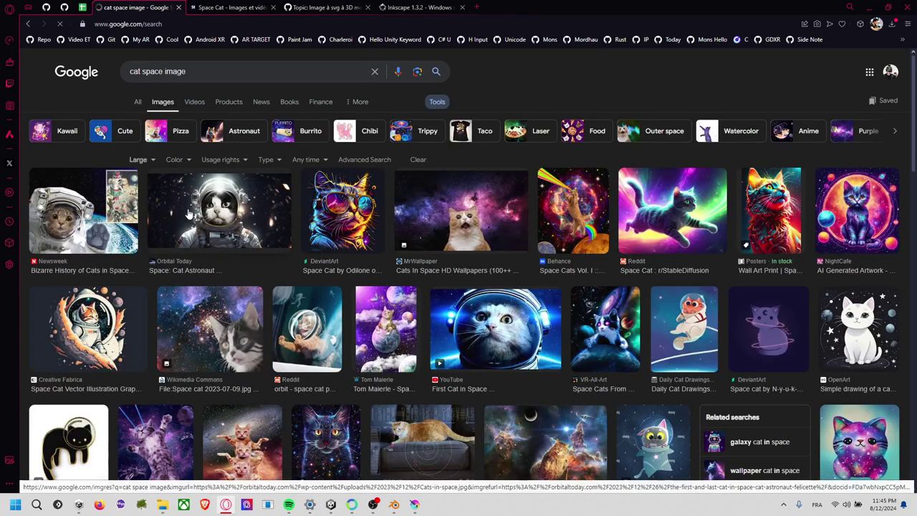
scroll(305, 228, down, 2)
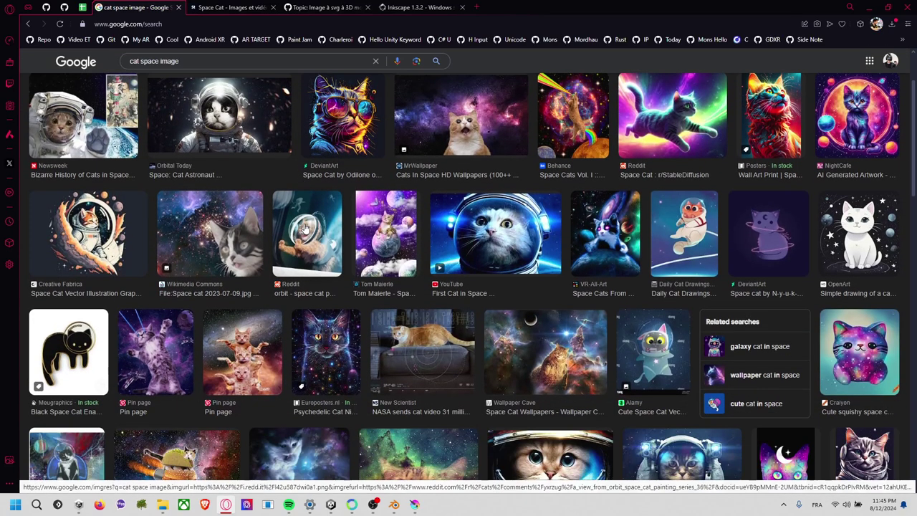
scroll(305, 228, down, 2)
scroll(305, 228, down, 2)
scroll(305, 228, down, 2)
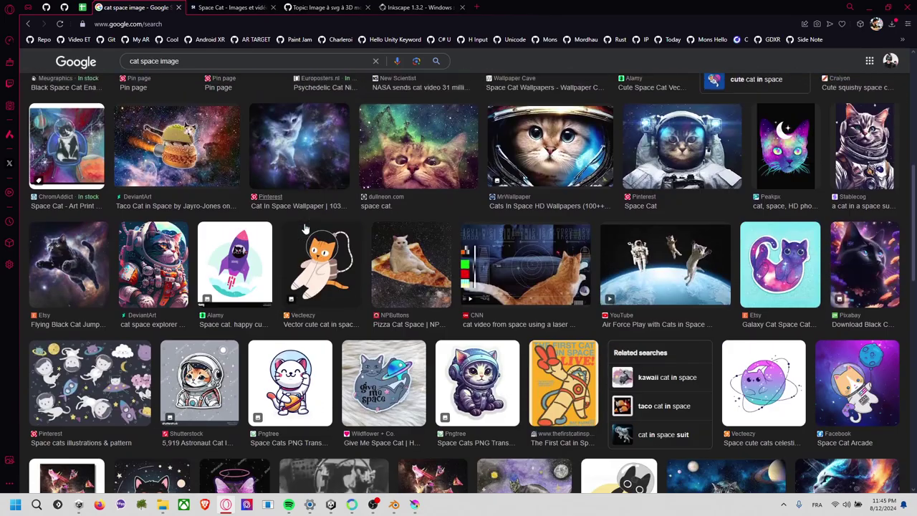
scroll(305, 228, down, 2)
scroll(305, 229, down, 3)
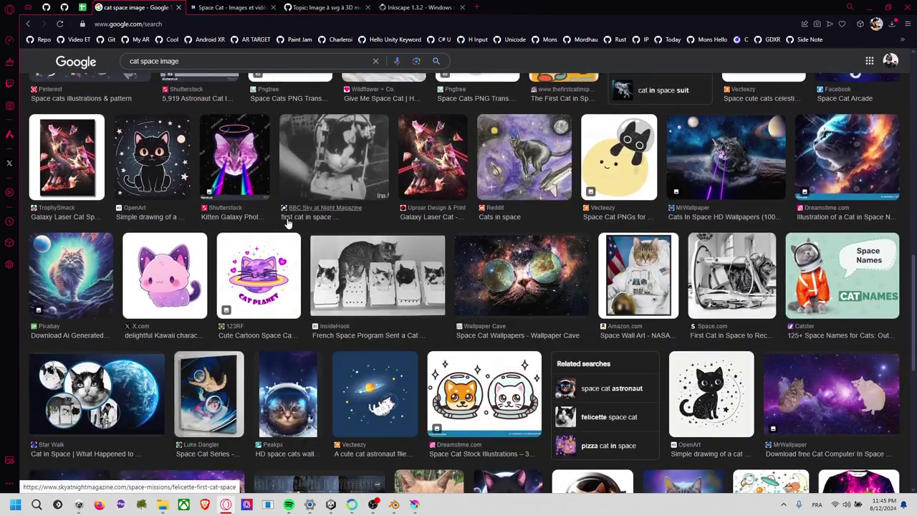
scroll(305, 229, down, 2)
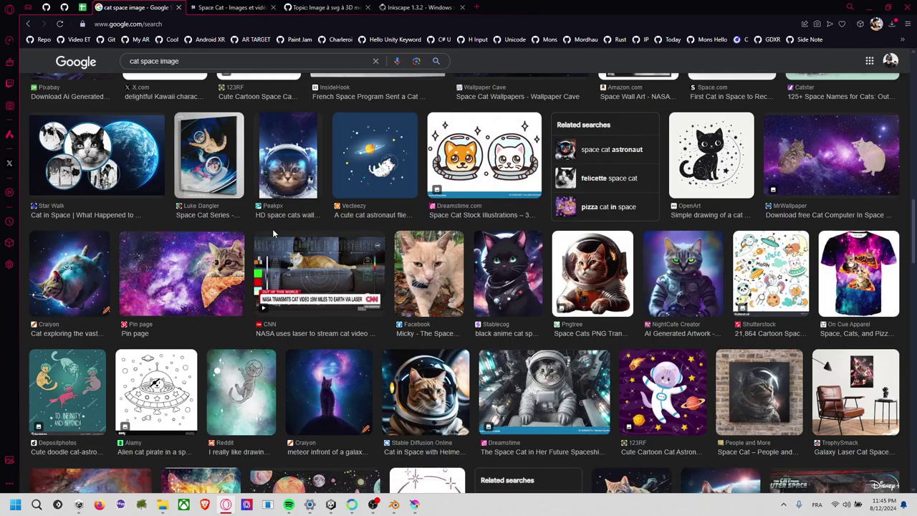
scroll(274, 229, up, 2)
scroll(236, 144, up, 3)
click(201, 63)
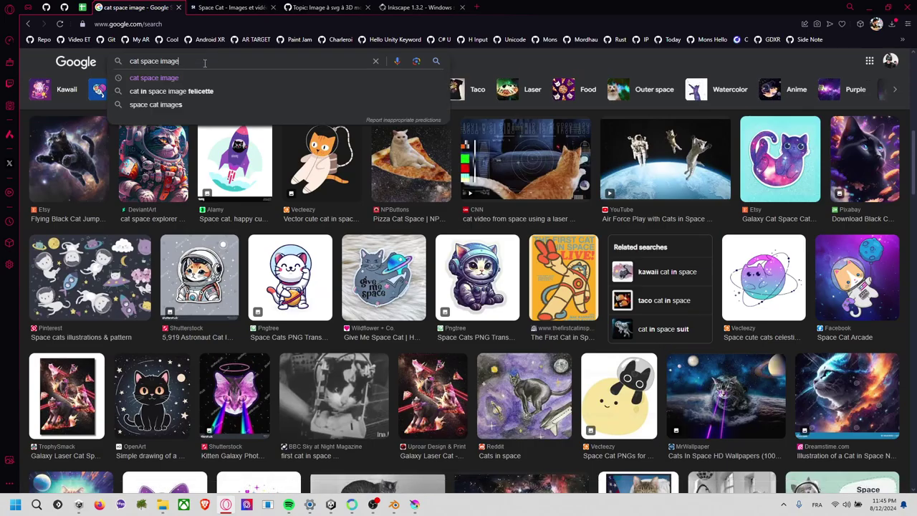
- Search for 'cat space image galaxy' and preview the blue astronaut-cat picture
text( galaxy)
key(Return)
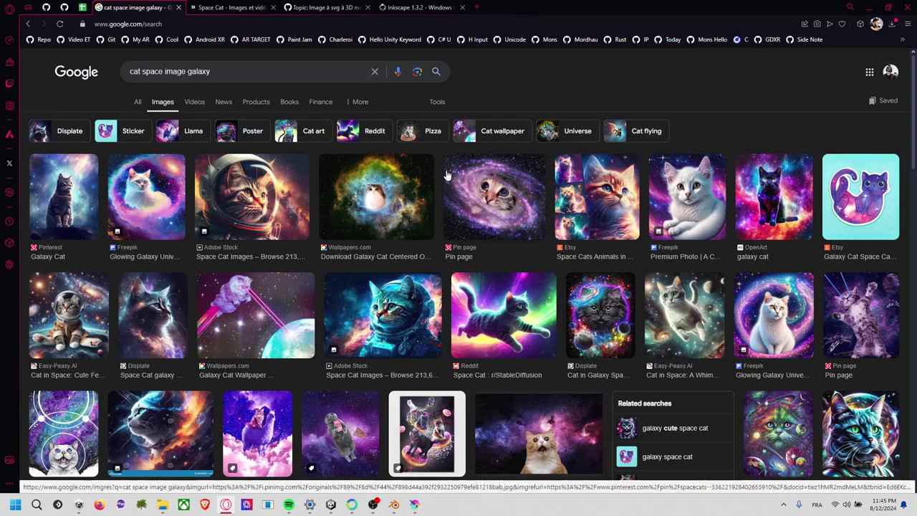
scroll(387, 243, down, 1)
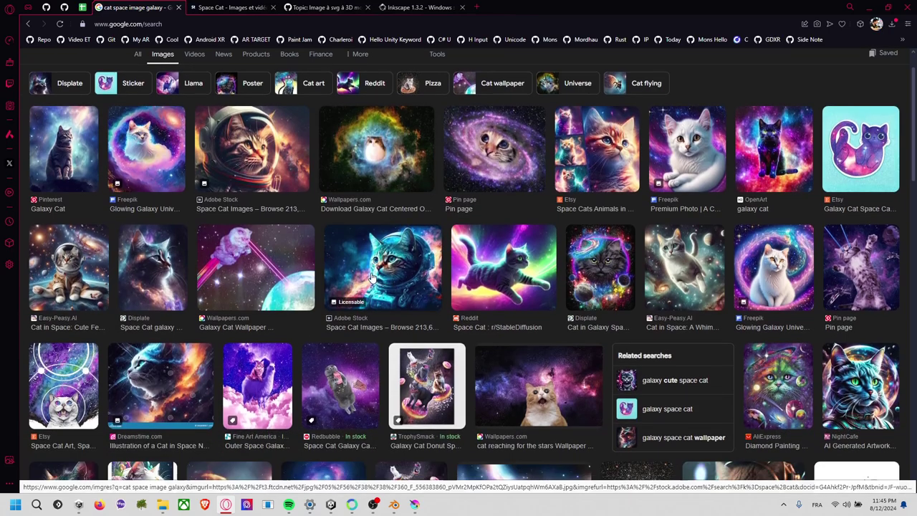
click(370, 278)
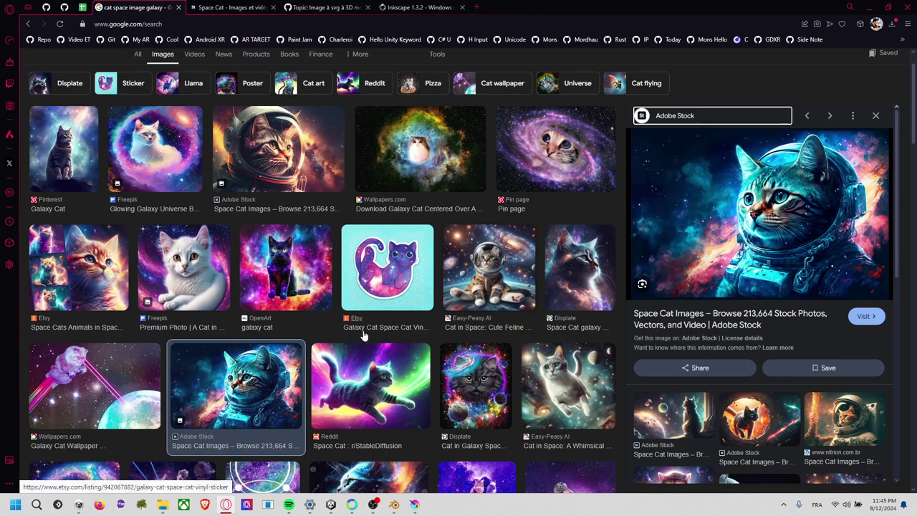
scroll(309, 275, down, 3)
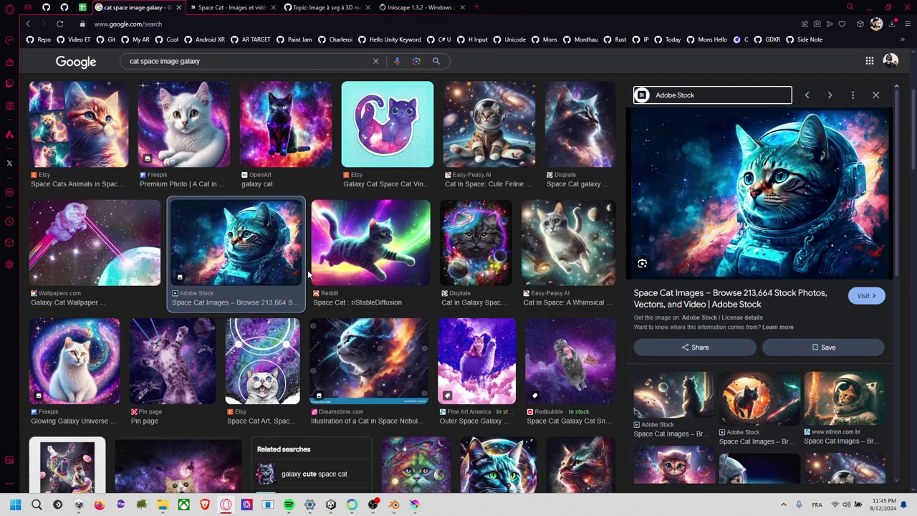
scroll(312, 274, down, 2)
scroll(313, 276, down, 2)
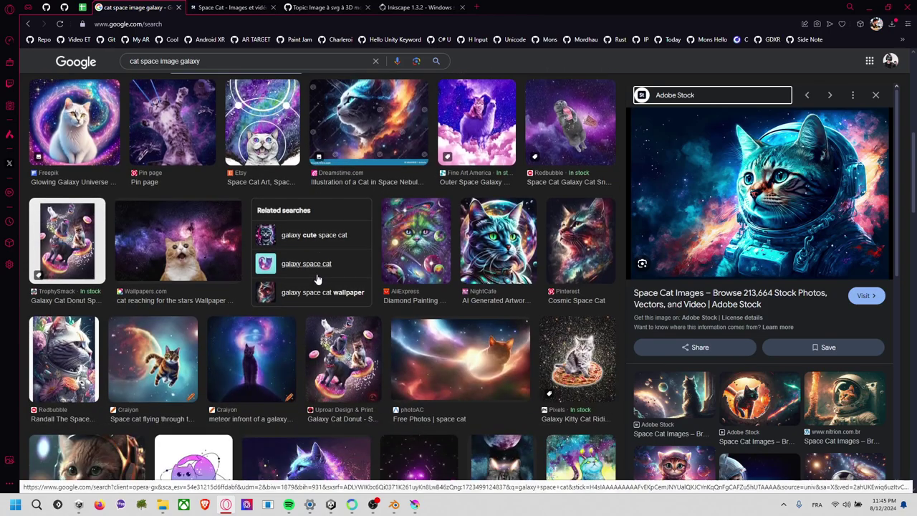
scroll(317, 279, down, 2)
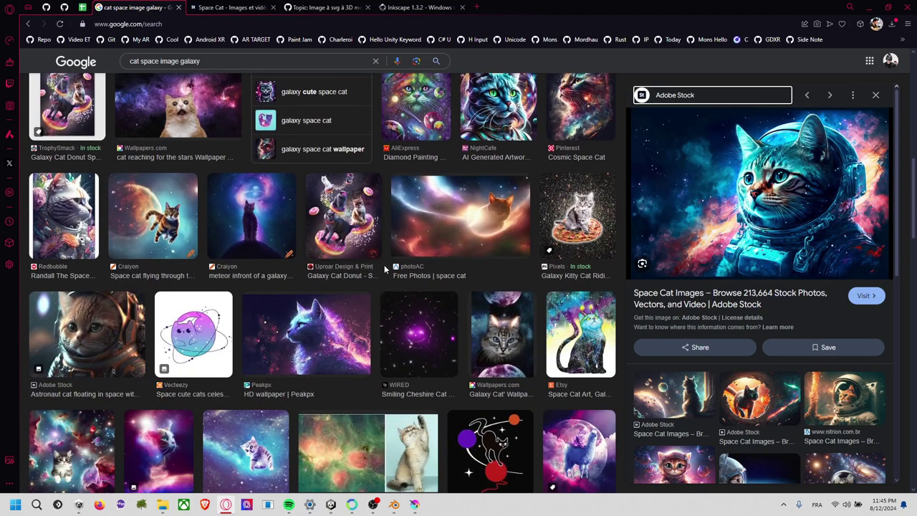
scroll(384, 265, down, 2)
scroll(336, 276, down, 2)
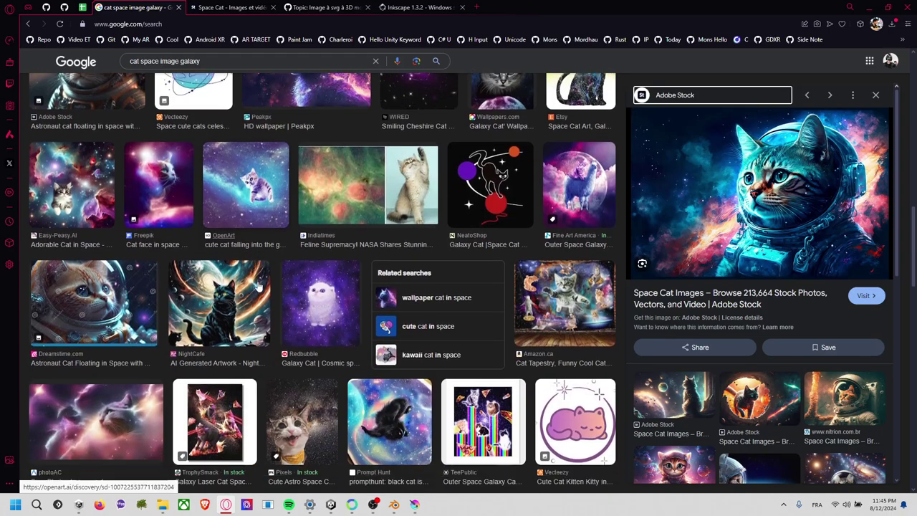
scroll(286, 287, down, 2)
scroll(213, 306, down, 2)
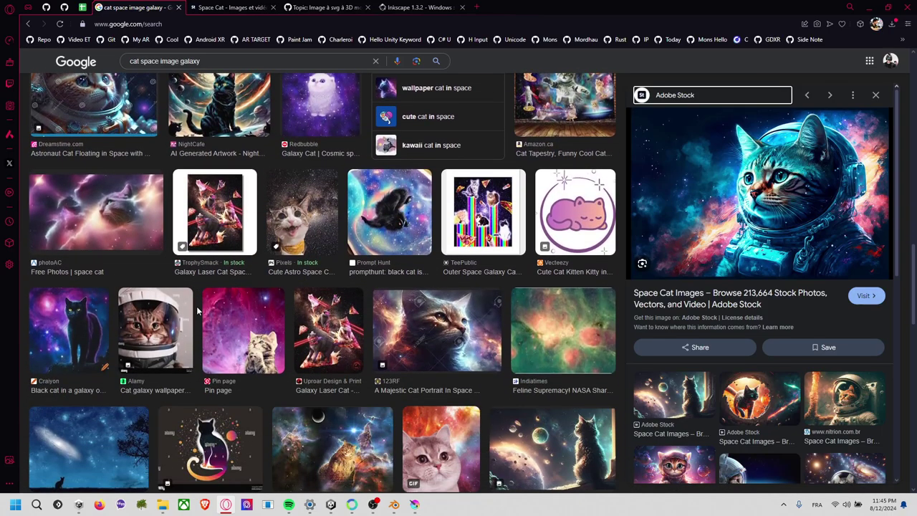
scroll(107, 286, down, 3)
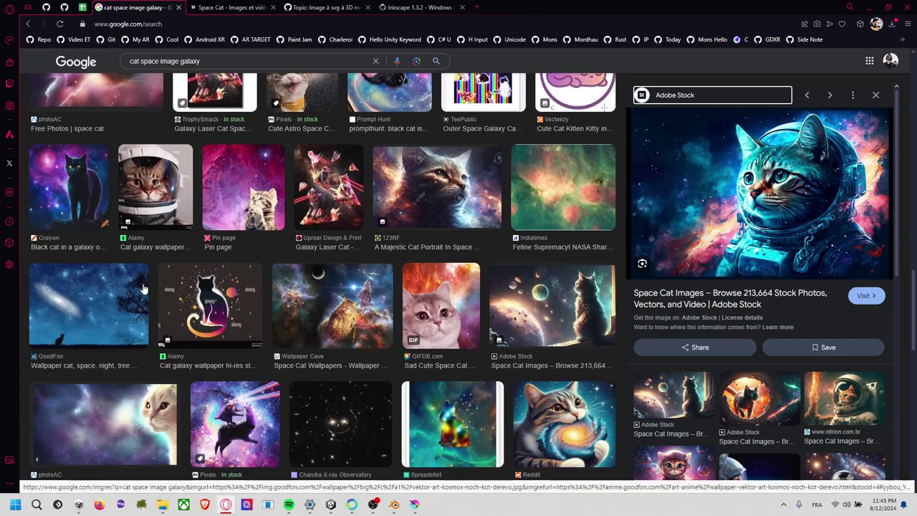
scroll(105, 307, down, 3)
scroll(106, 307, up, 3)
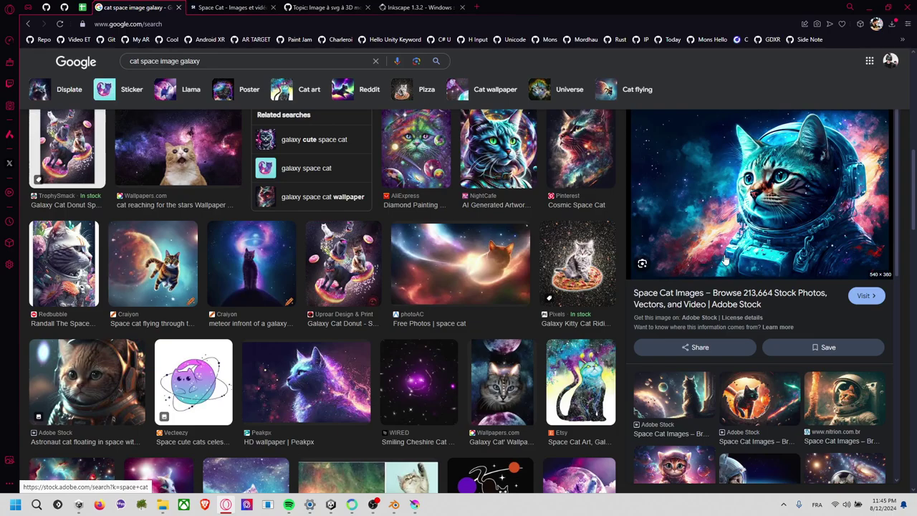
scroll(423, 212, up, 3)
scroll(423, 212, up, 3)
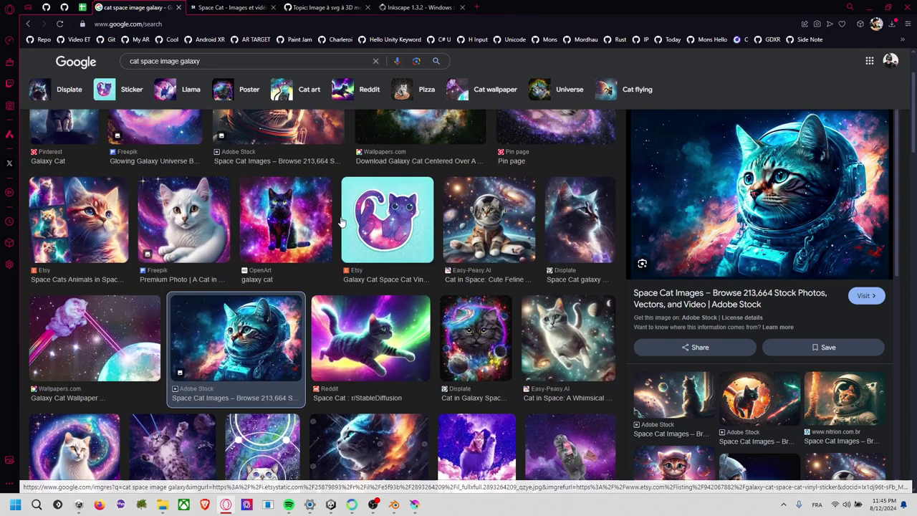
- Copy the astronaut-cat image, open its Adobe Stock page, and return to Krita
right_click(661, 275)
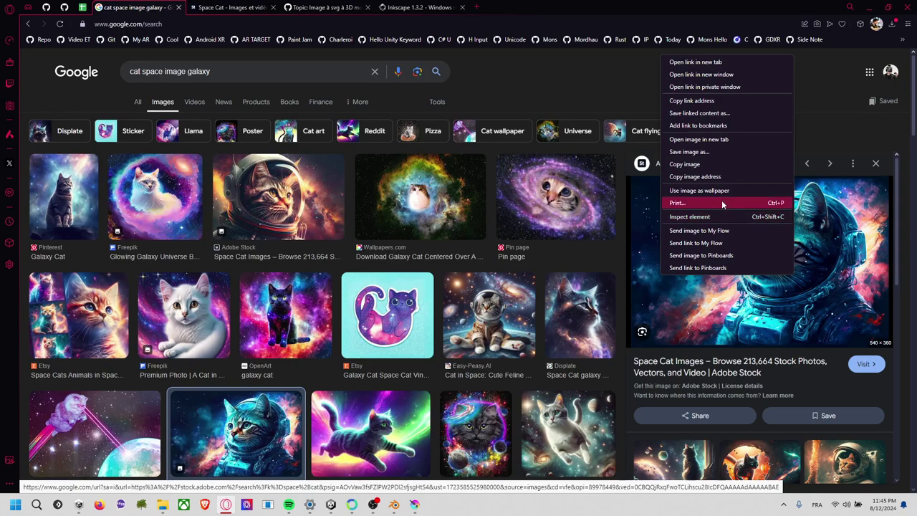
click(688, 164)
click(779, 288)
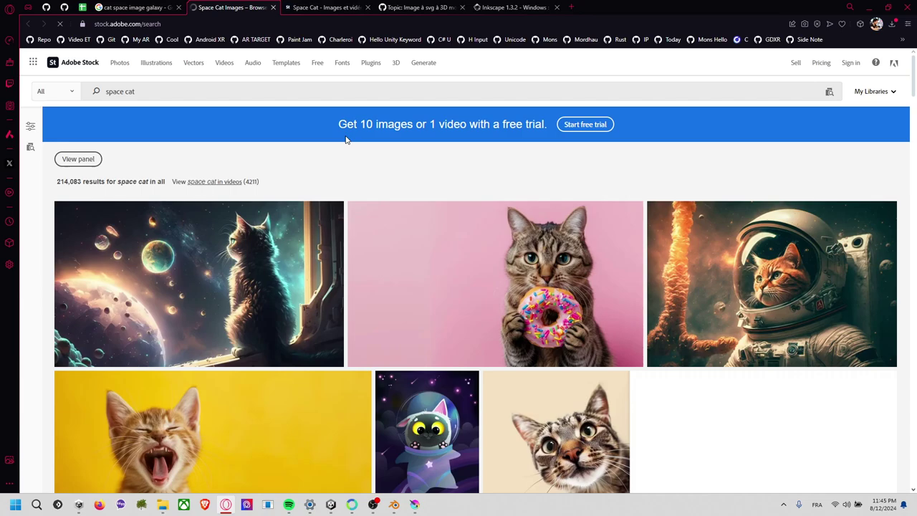
scroll(342, 142, down, 2)
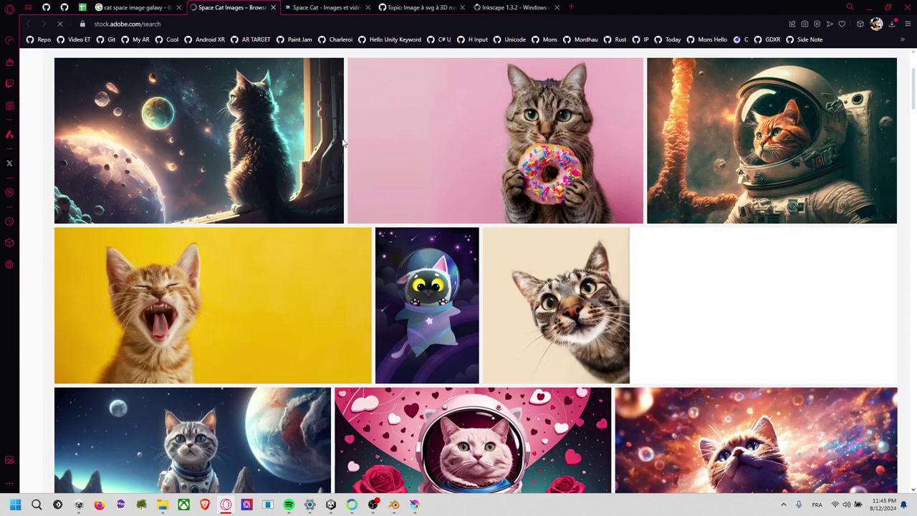
key(alt+Tab)
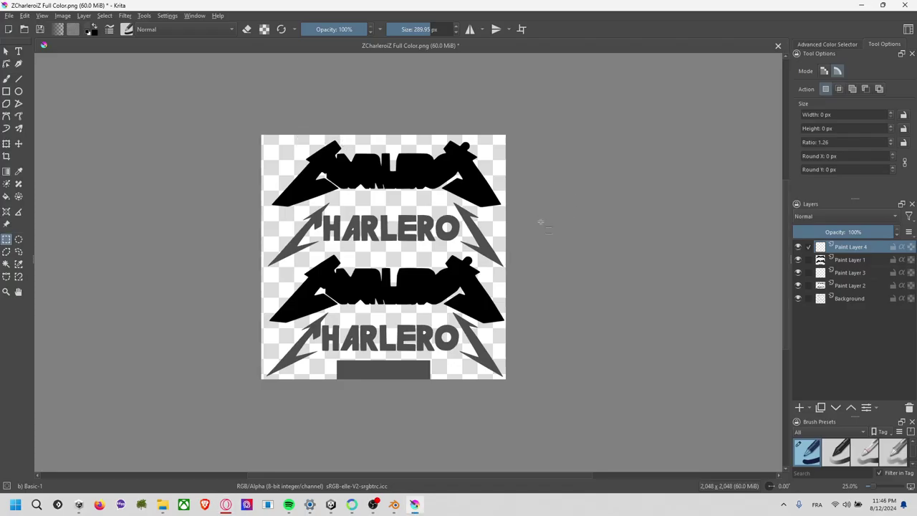
- Paste the astronaut cat image, downloaded from its remote source, as new layer Paint Layer 5
key(ctrl+v)
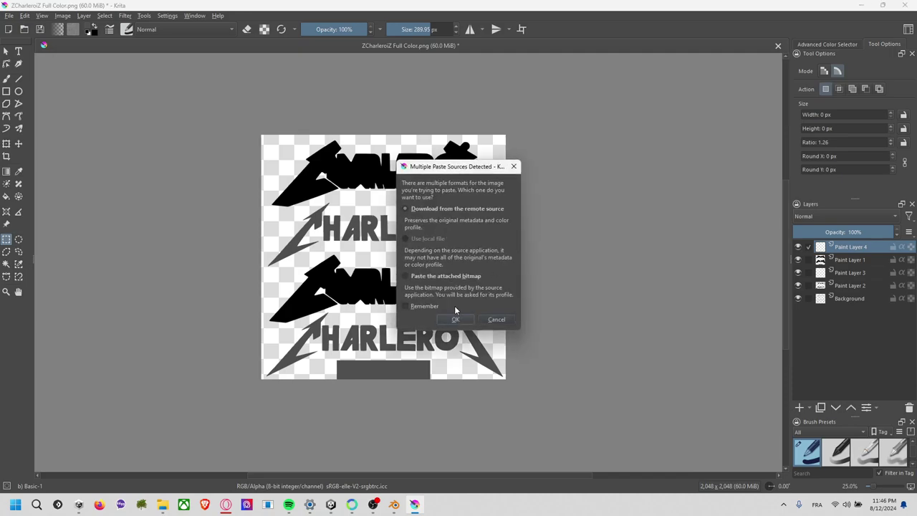
click(455, 319)
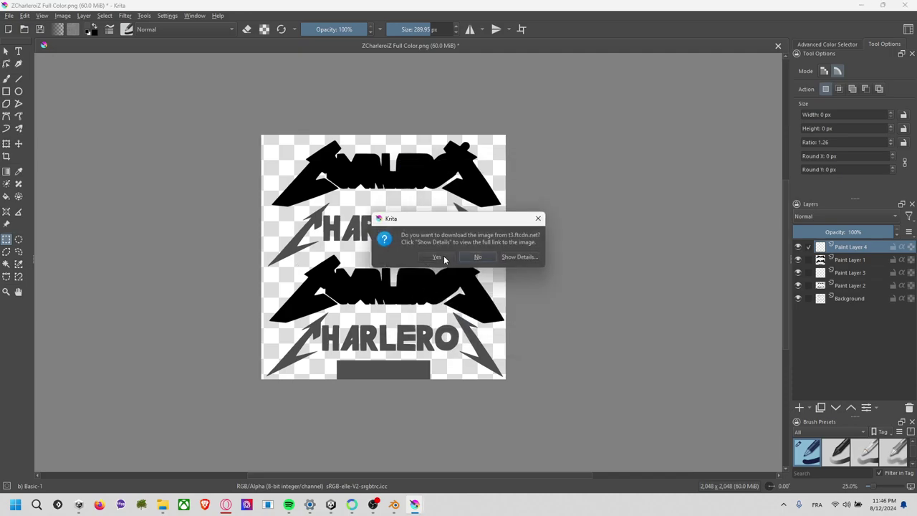
click(438, 256)
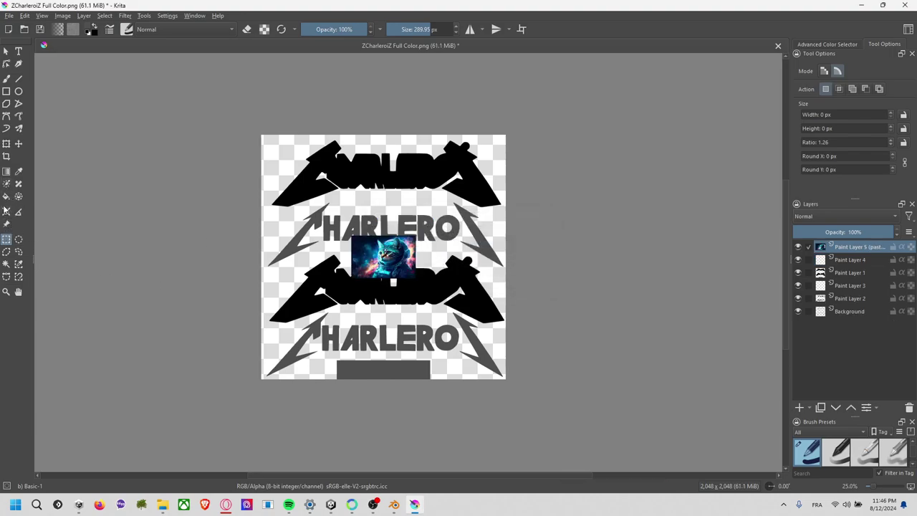
click(7, 144)
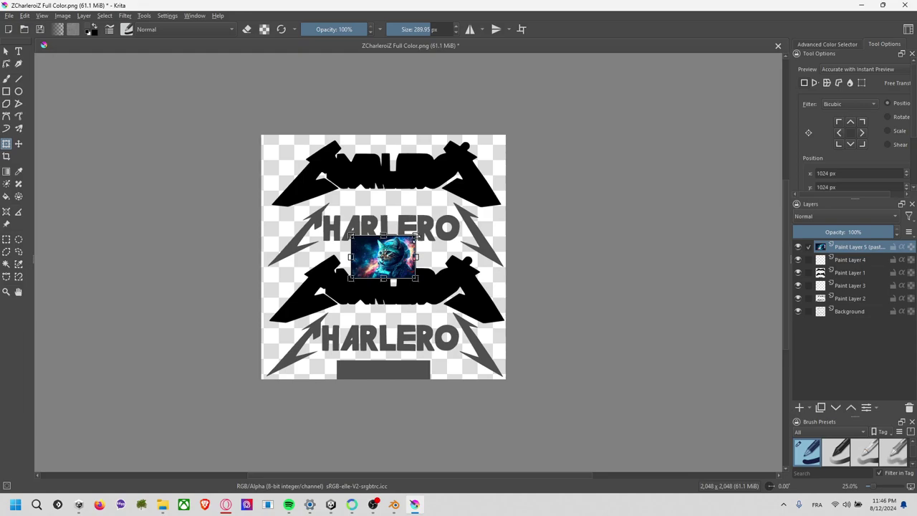
- Scale the cat image up over the canvas middle, undoing and restoring the enlargement
mouse_move(416, 237)
mouse_down()
mouse_move(512, 186)
mouse_move(503, 185)
mouse_up()
key(g)
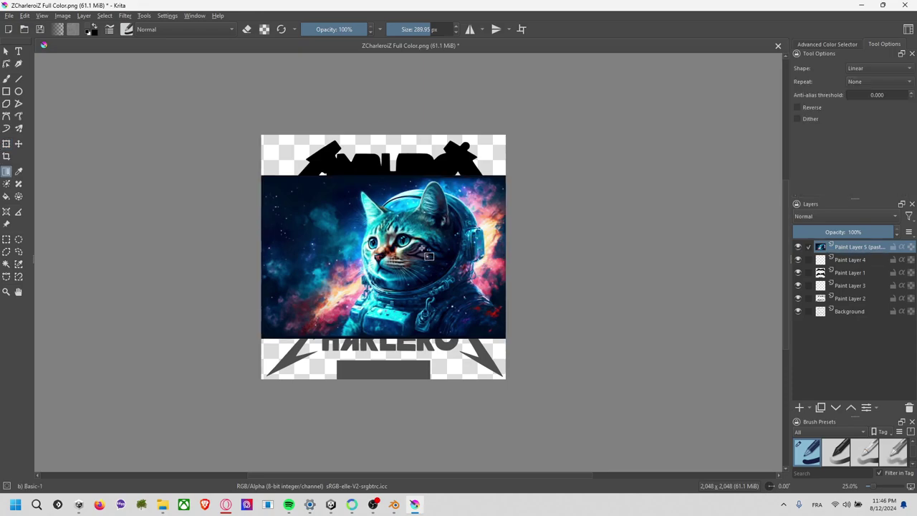
key(ctrl+z)
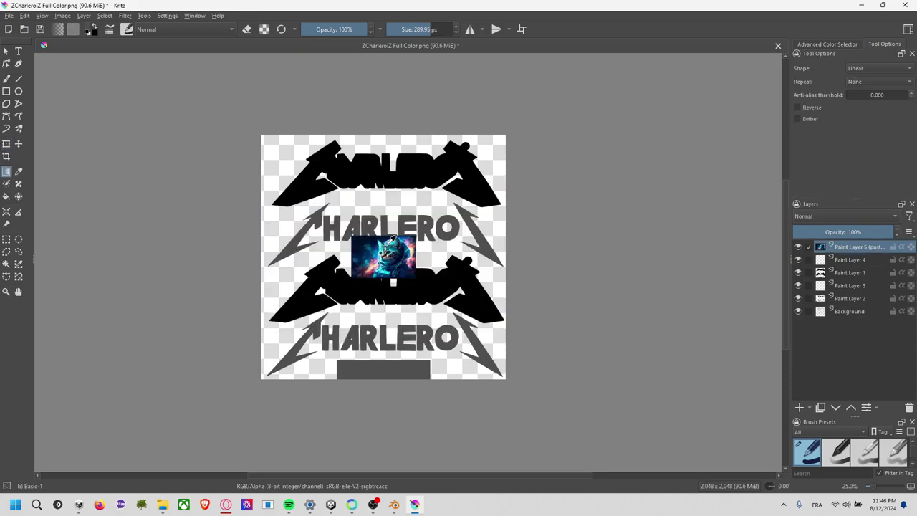
key(ctrl+z)
key(ctrl+y)
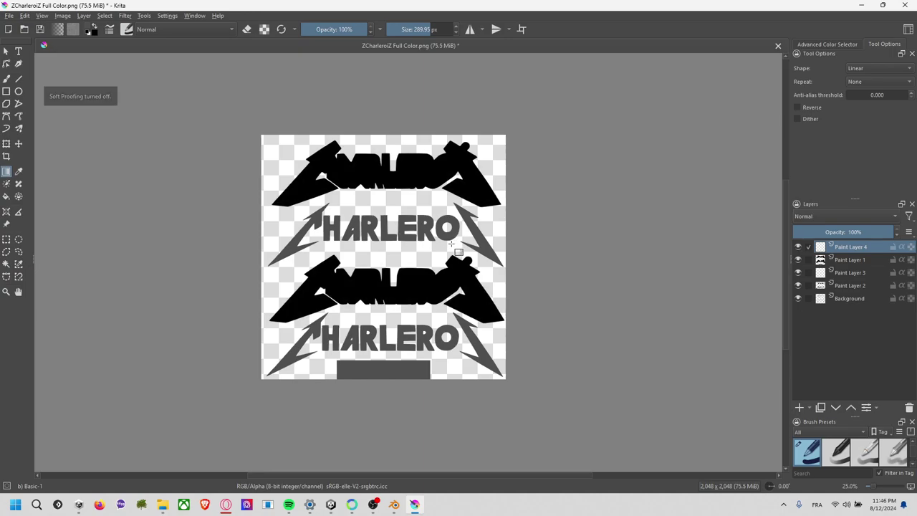
key(ctrl+shift+z)
key(ctrl+shift+z)
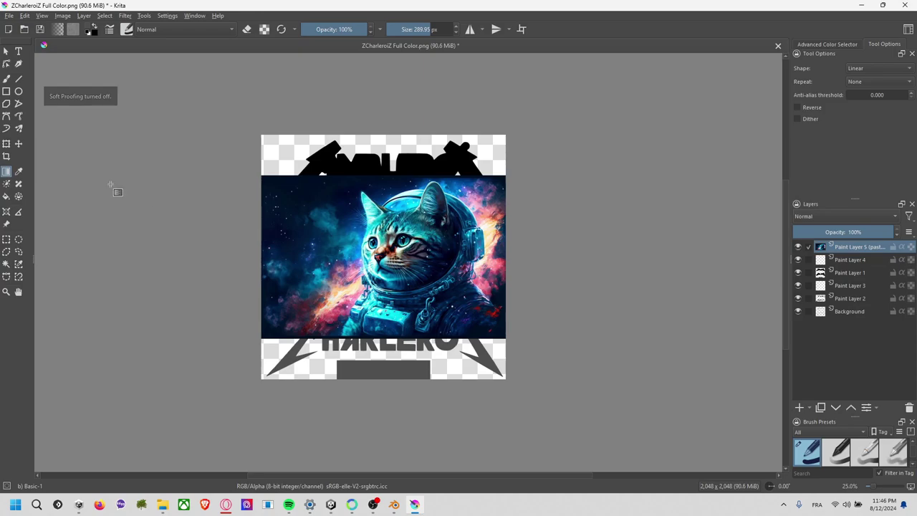
- Set the cat layer to 64% opacity, shift it up over the top logos, and apply
click(7, 51)
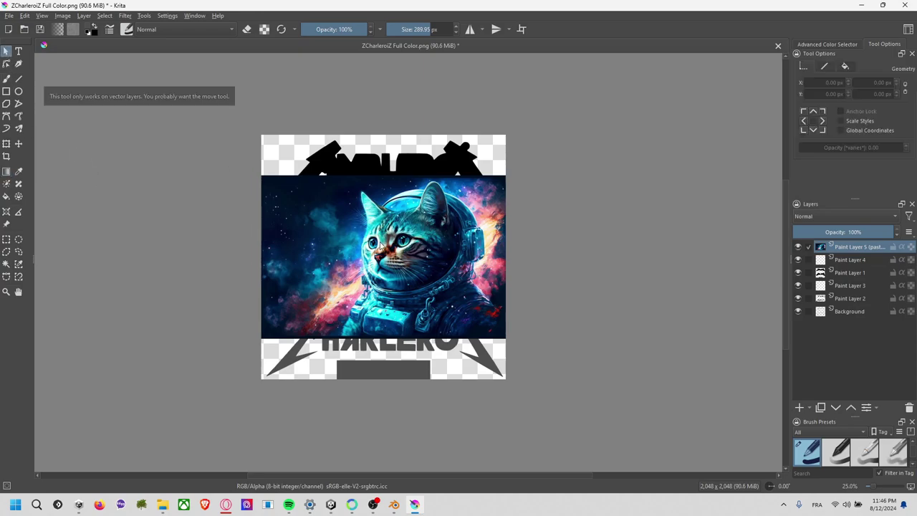
click(8, 147)
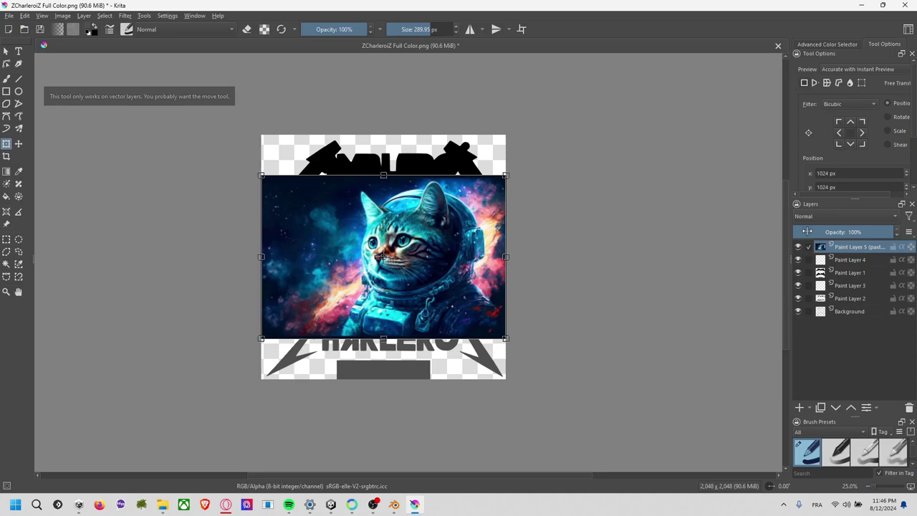
drag(883, 232, 856, 234)
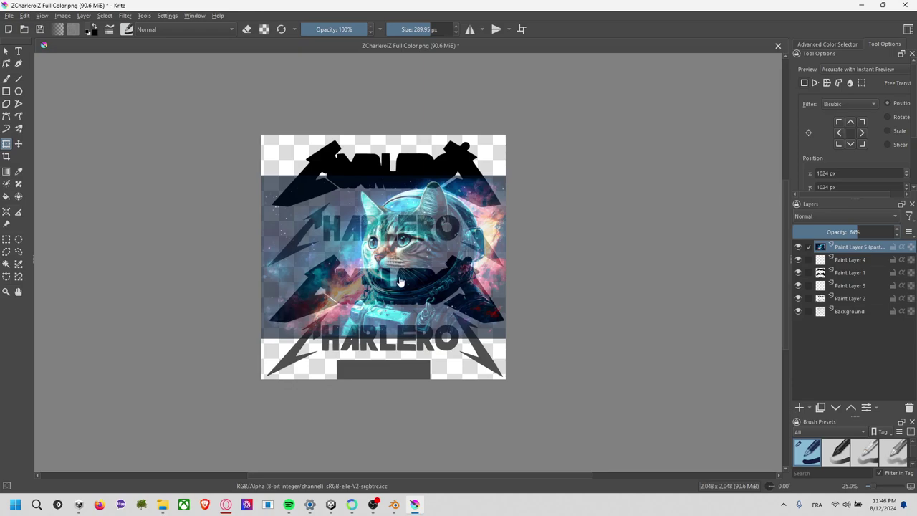
mouse_move(398, 281)
mouse_down()
mouse_move(394, 247)
mouse_move(392, 259)
mouse_up()
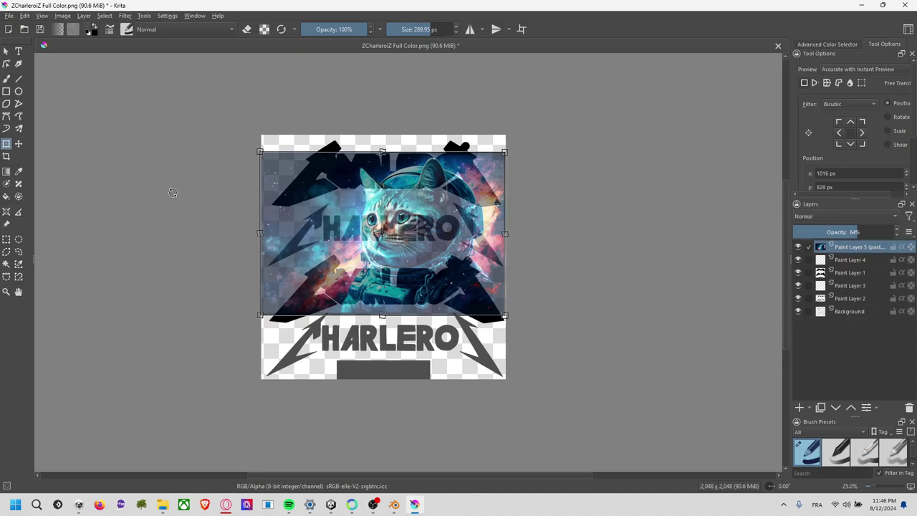
key(Return)
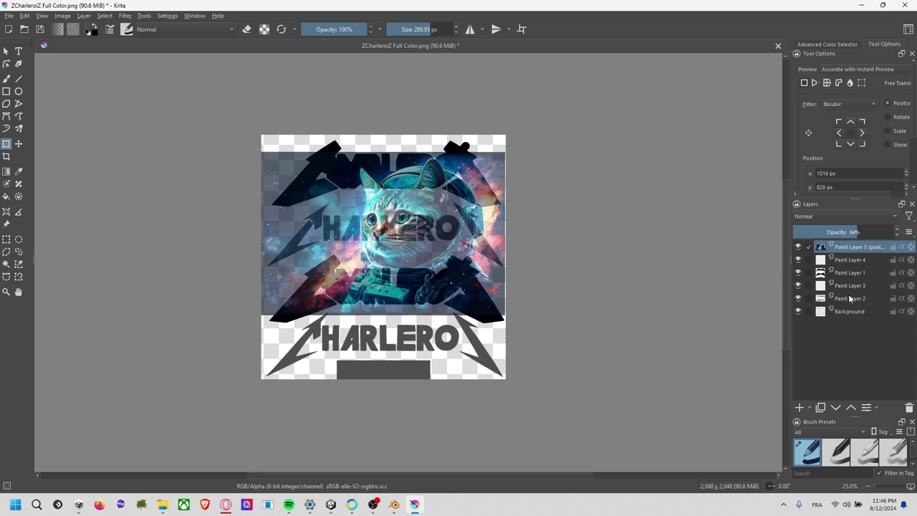
- Select the CHARLEROI letters by colour on Paint Layer 2 and clear the cat image around them
click(845, 300)
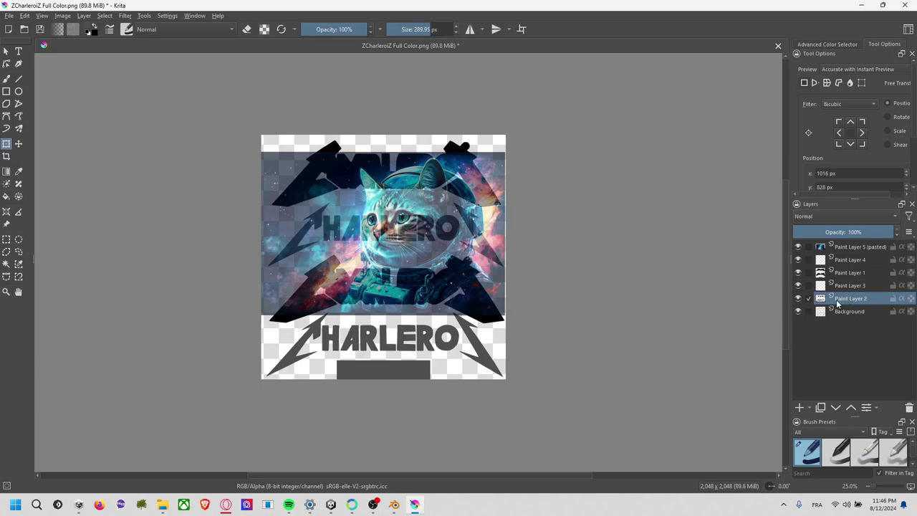
click(8, 264)
click(275, 229)
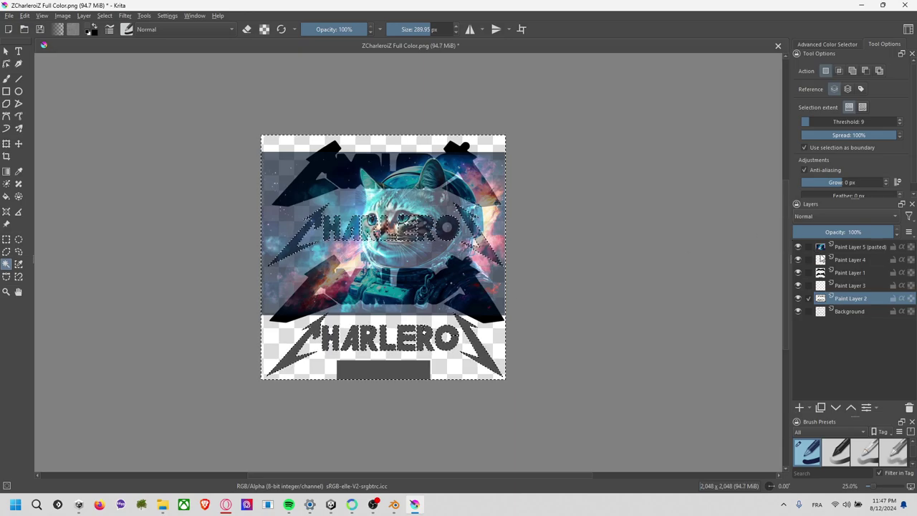
click(845, 249)
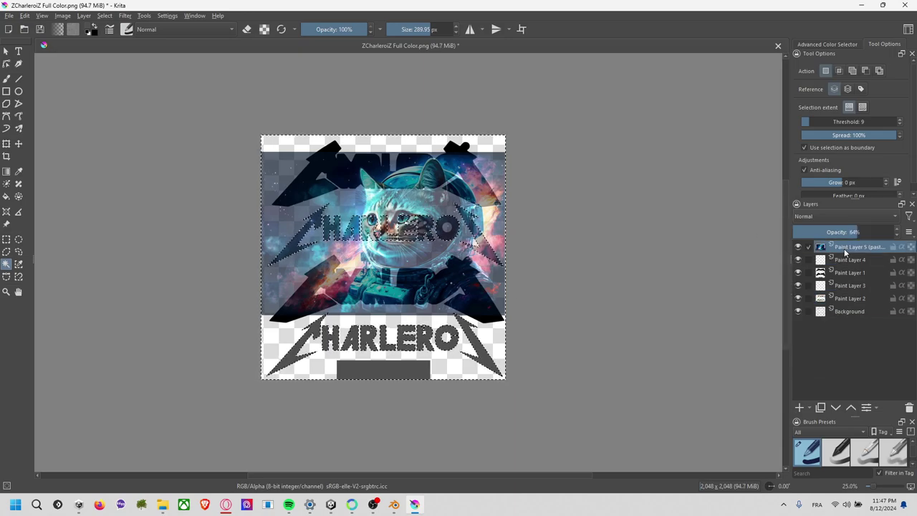
key(Delete)
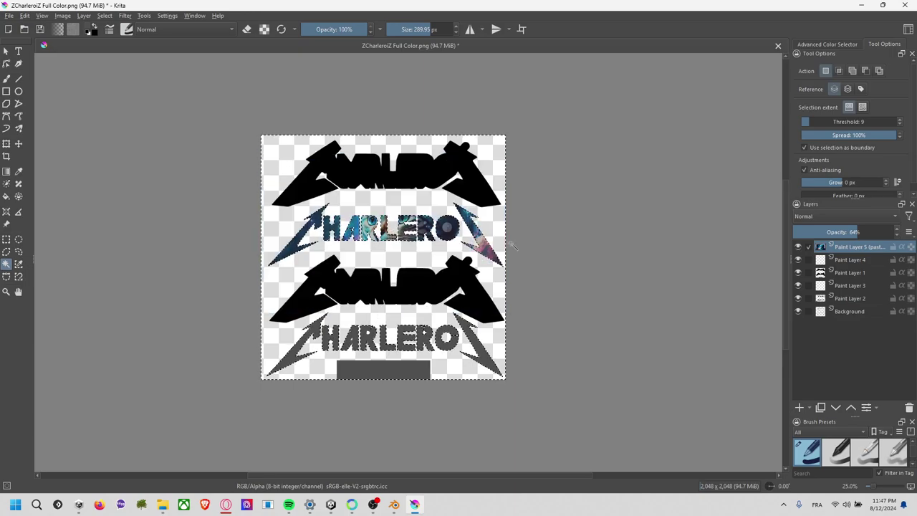
ctrl+scroll(485, 244, up, 2)
ctrl+scroll(484, 245, up, 1)
ctrl+scroll(485, 244, down, 3)
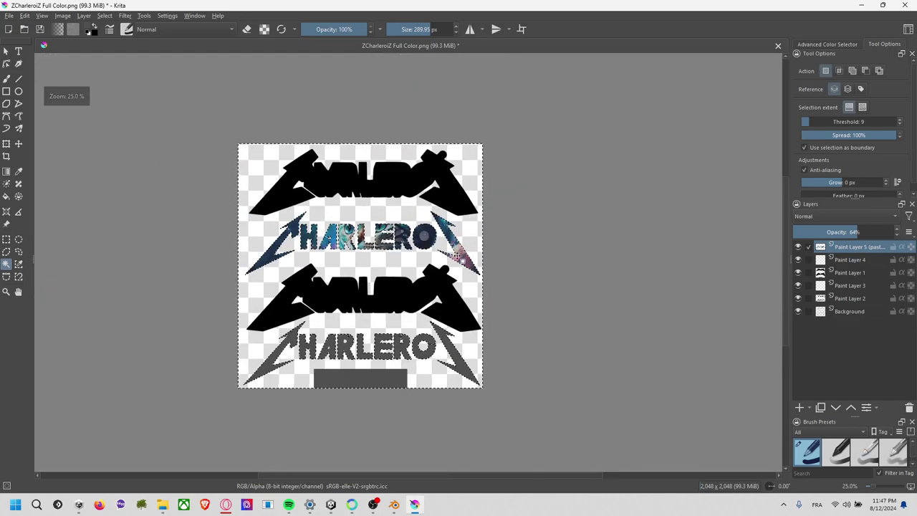
shift+middle_drag(556, 236, 519, 245)
key(ctrl+z)
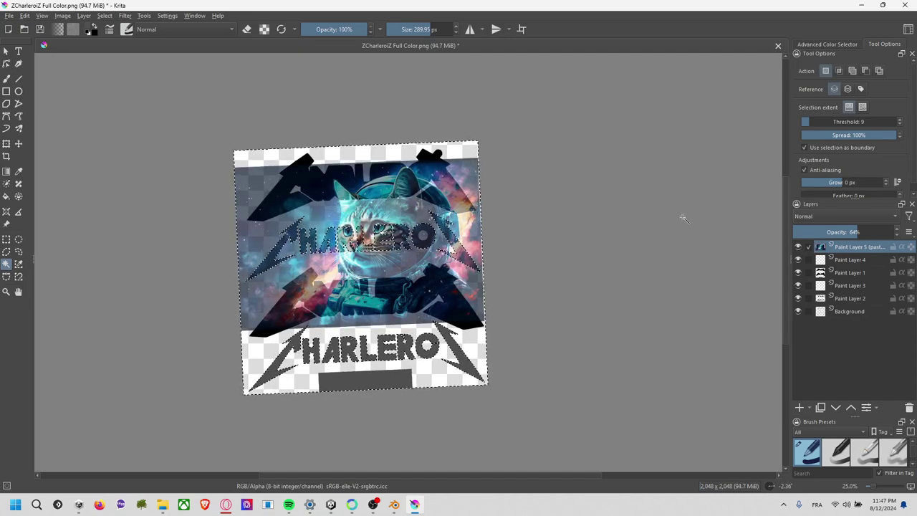
key(Delete)
- Save ZCharleroiZ Full Color.png with the default PNG options
ctrl+scroll(566, 243, up, 2)
ctrl+scroll(554, 254, down, 1)
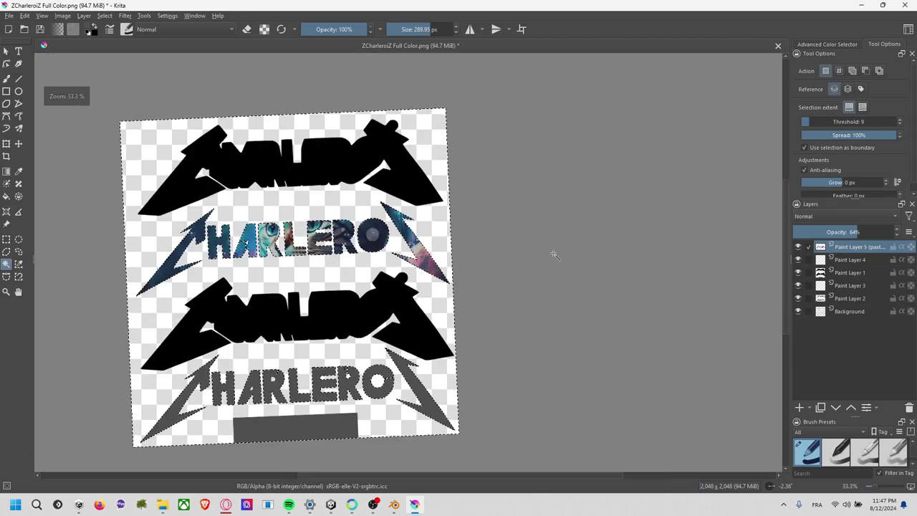
key(ctrl+s)
click(508, 359)
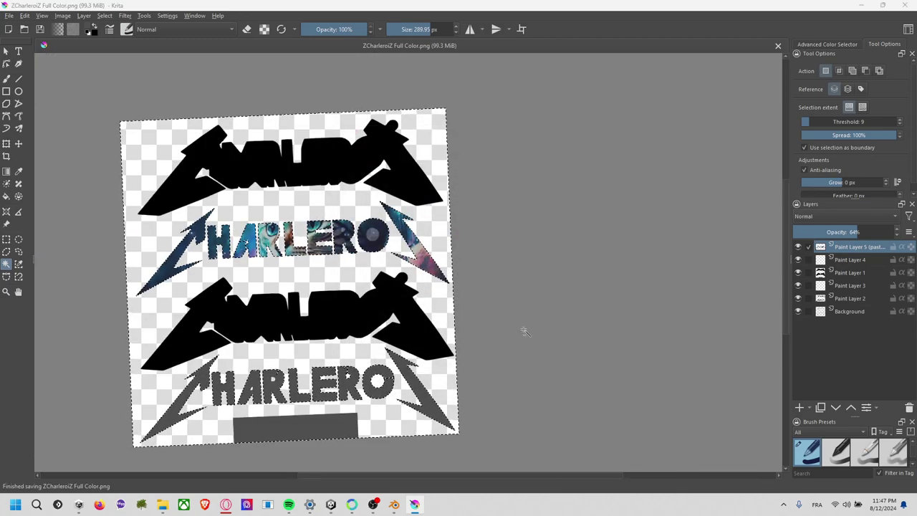
key(alt+Tab)
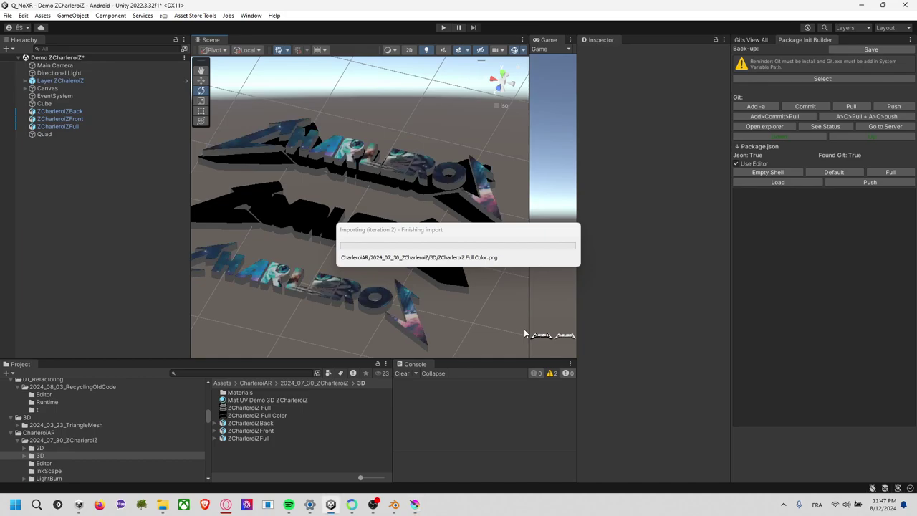
- Orbit Unity's Scene view to check the cat texture on the 3D CHARLEROI letters
mouse_move(377, 244)
alt+mouse_down()
mouse_move(421, 252)
mouse_move(440, 199)
mouse_move(444, 215)
alt+mouse_up()
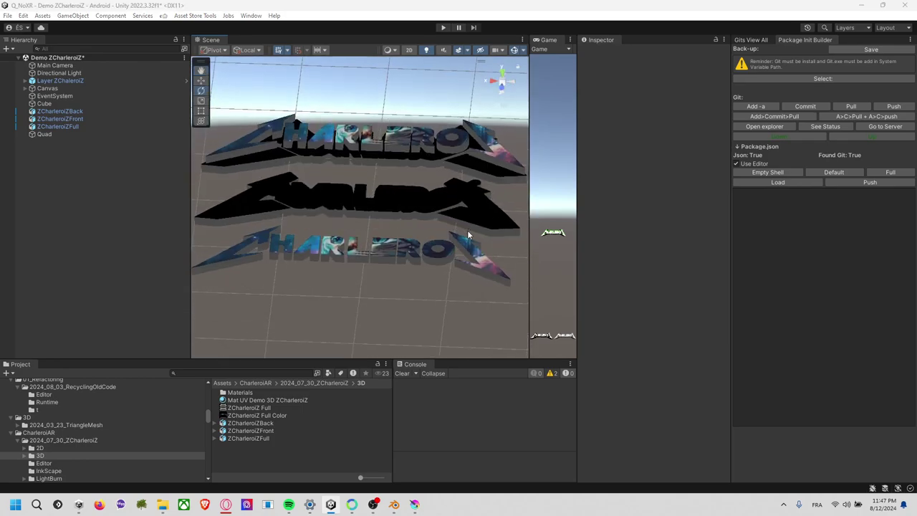
key(alt+Tab)
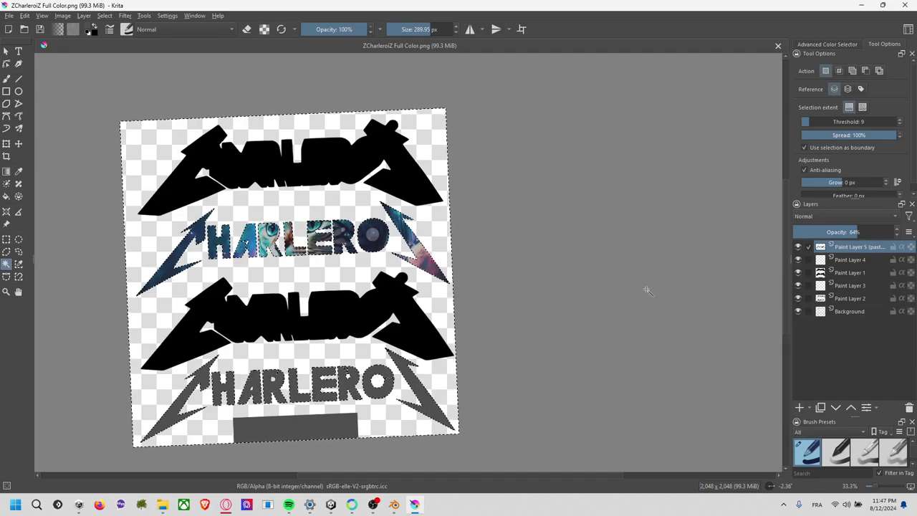
- Paste the space-cat image from its remote source and reset the canvas view upright
key(ctrl+v)
click(435, 209)
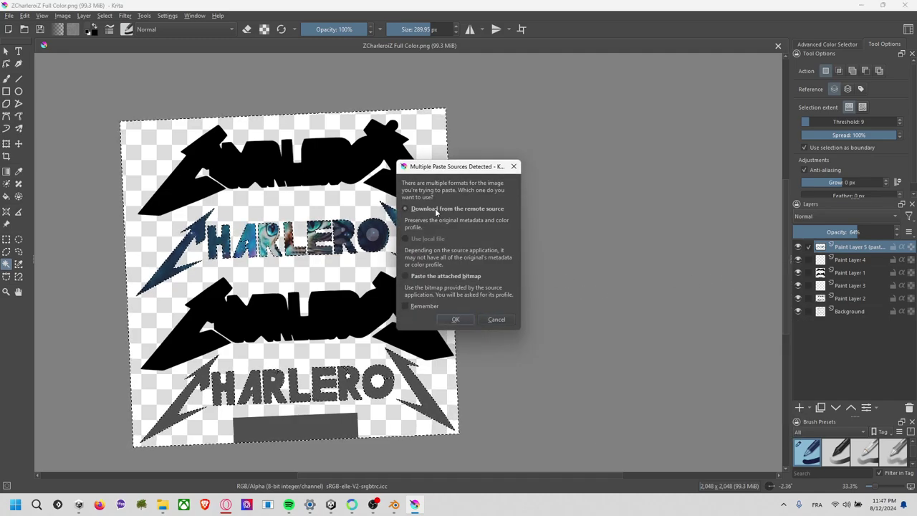
click(455, 319)
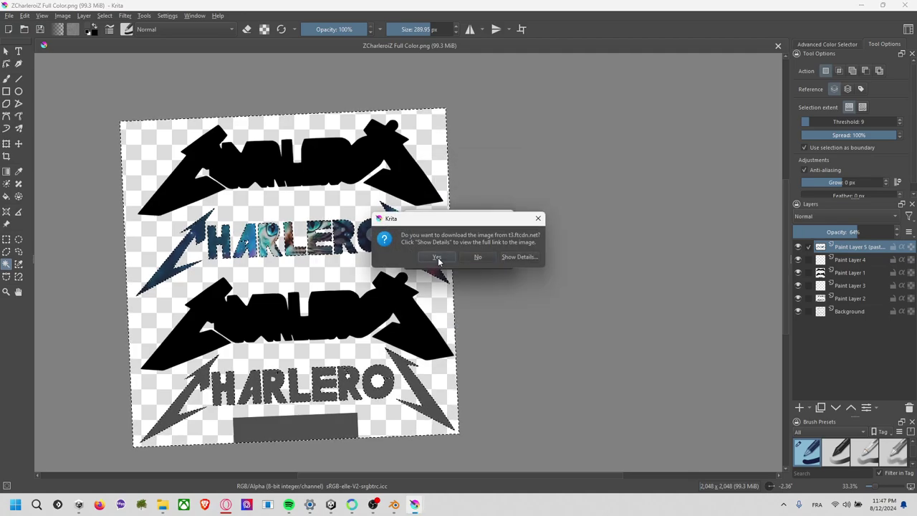
click(475, 256)
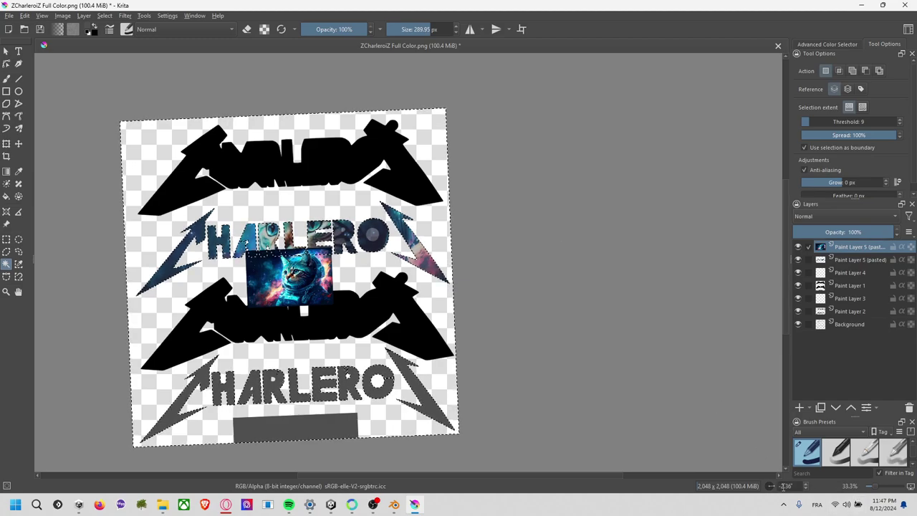
click(771, 488)
click(770, 487)
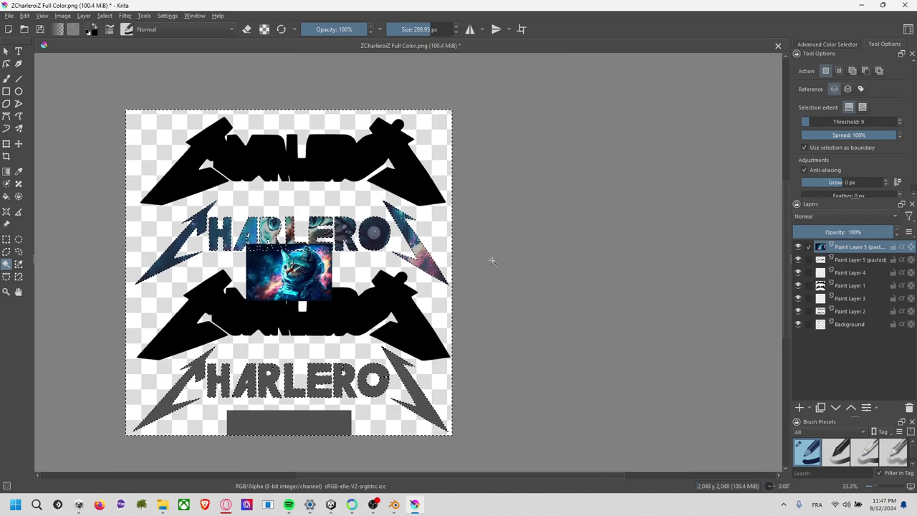
- Move the new cat layer down and scale it up over the lower CHARLERO lettering
key(ctrl+t)
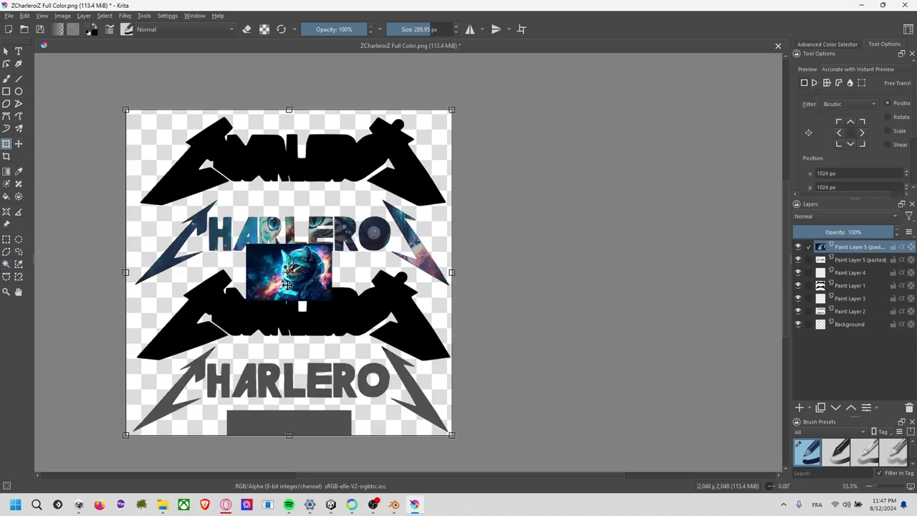
drag(312, 277, 319, 393)
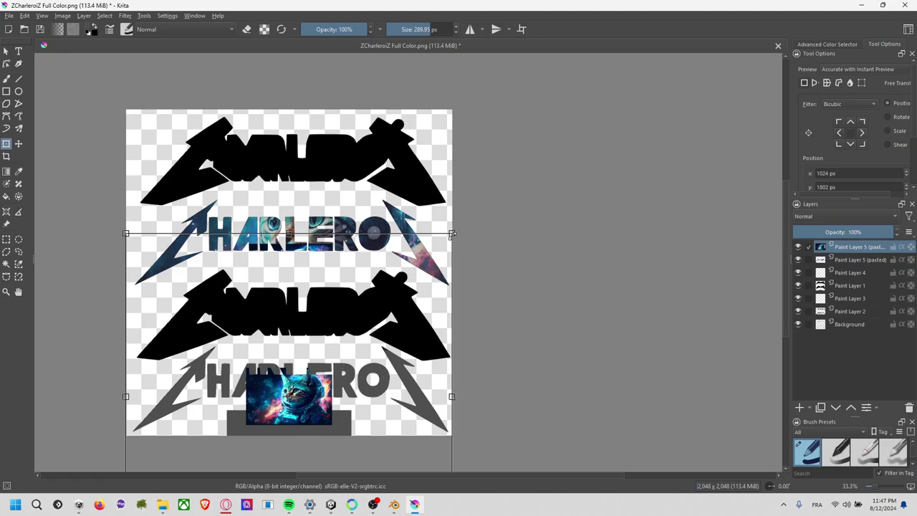
mouse_move(290, 395)
mouse_down()
mouse_move(354, 357)
mouse_move(371, 317)
mouse_up()
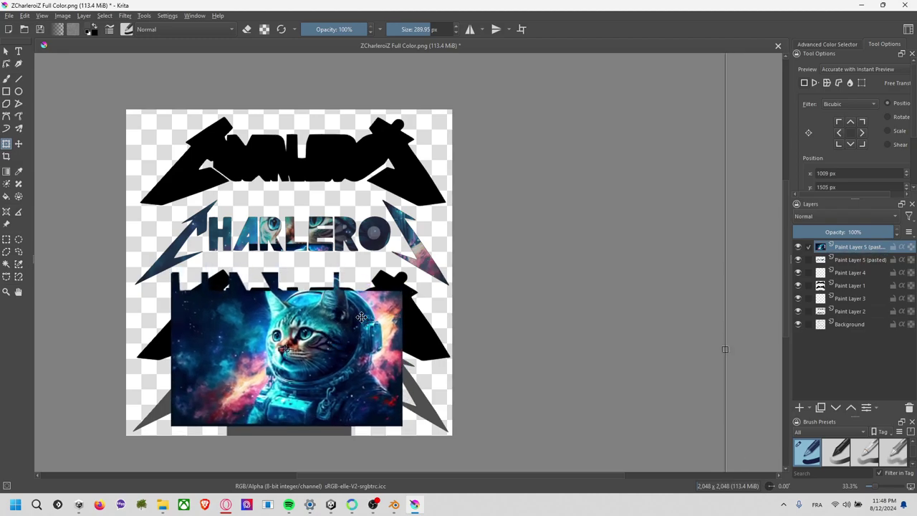
ctrl+scroll(358, 323, down, 3)
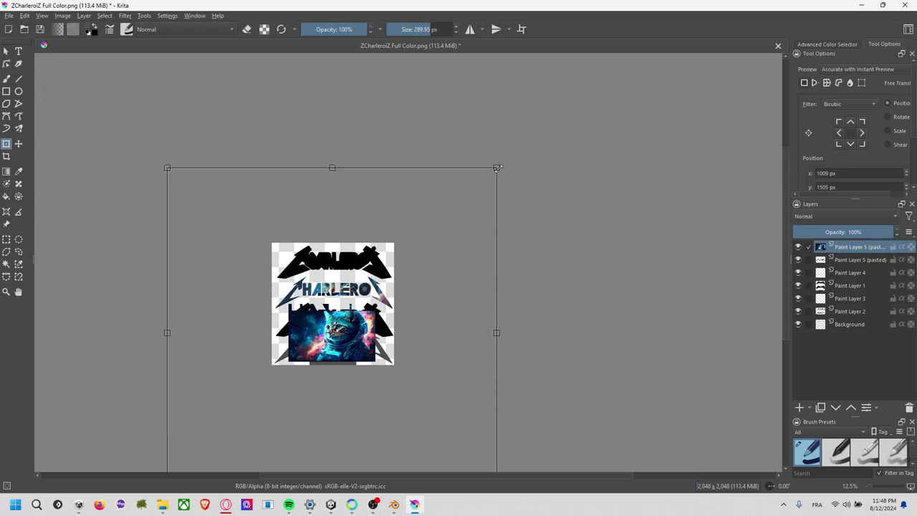
drag(495, 167, 578, 139)
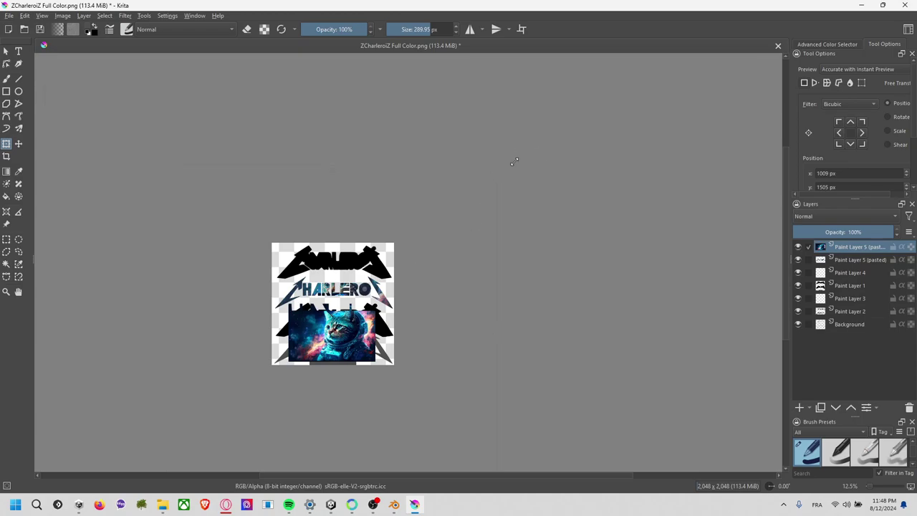
drag(393, 317, 380, 359)
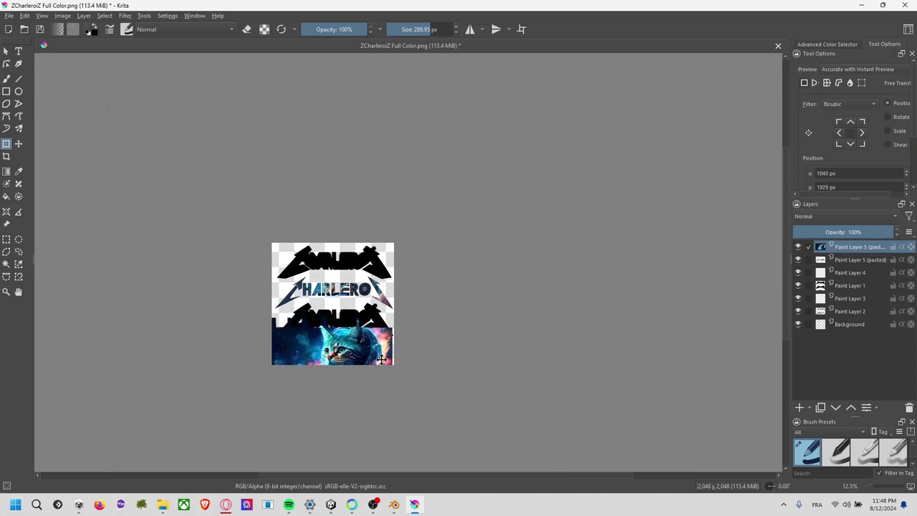
- Lower the cat layer's opacity to 36% and nudge it up behind the lower lettering
ctrl+scroll(344, 360, up, 3)
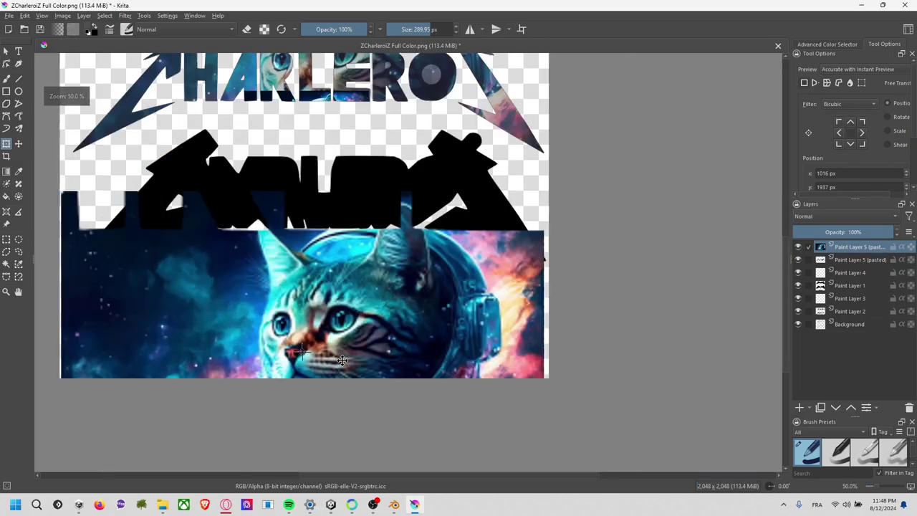
ctrl+scroll(344, 361, up, 2)
ctrl+scroll(561, 297, down, 3)
ctrl+scroll(561, 298, up, 1)
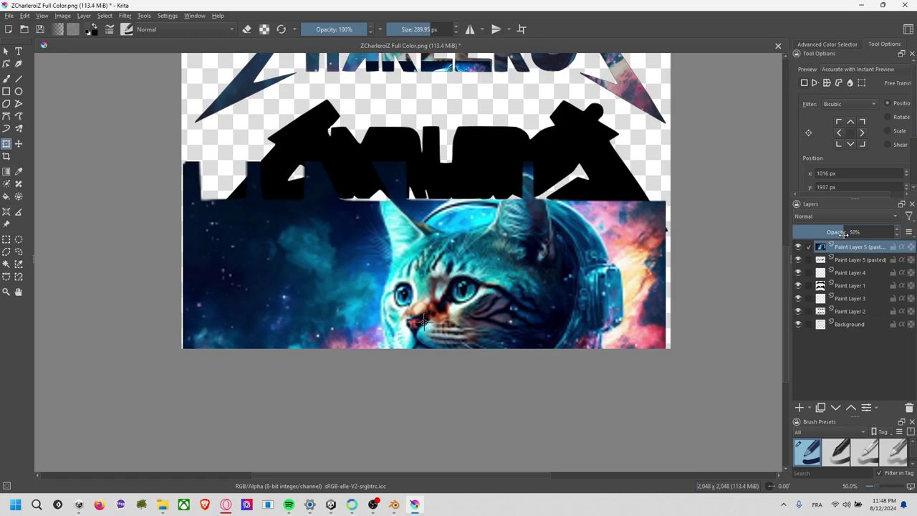
drag(843, 234, 829, 233)
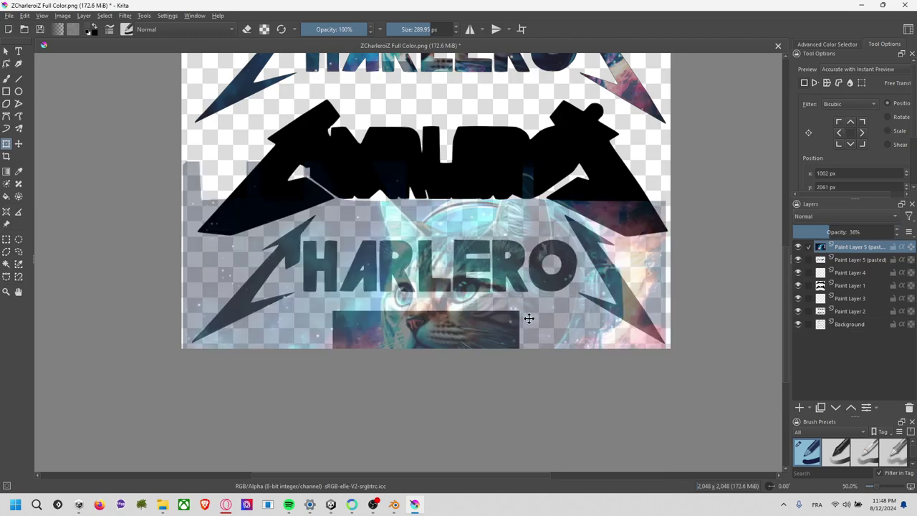
mouse_move(516, 300)
mouse_down()
mouse_move(508, 252)
mouse_move(516, 248)
mouse_up()
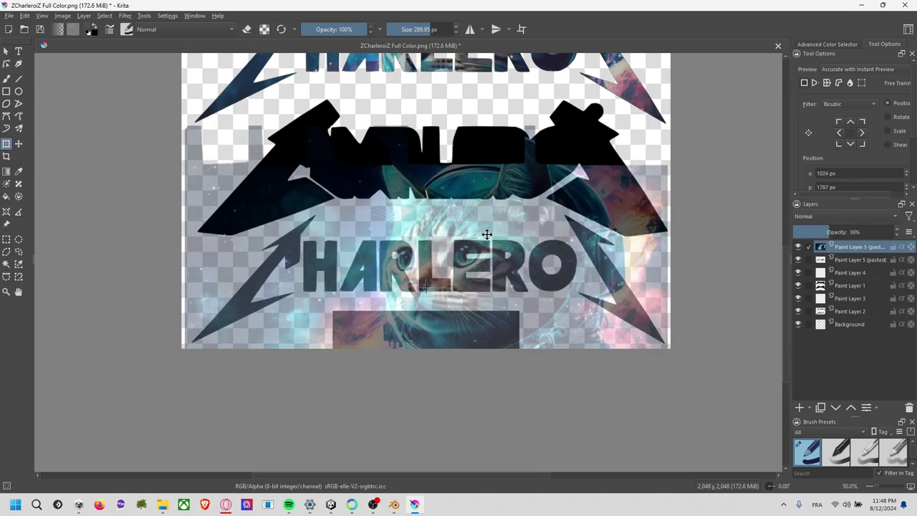
- Select the lower CHARLERO letter shapes by colour on Paint Layer 2
click(845, 313)
click(6, 263)
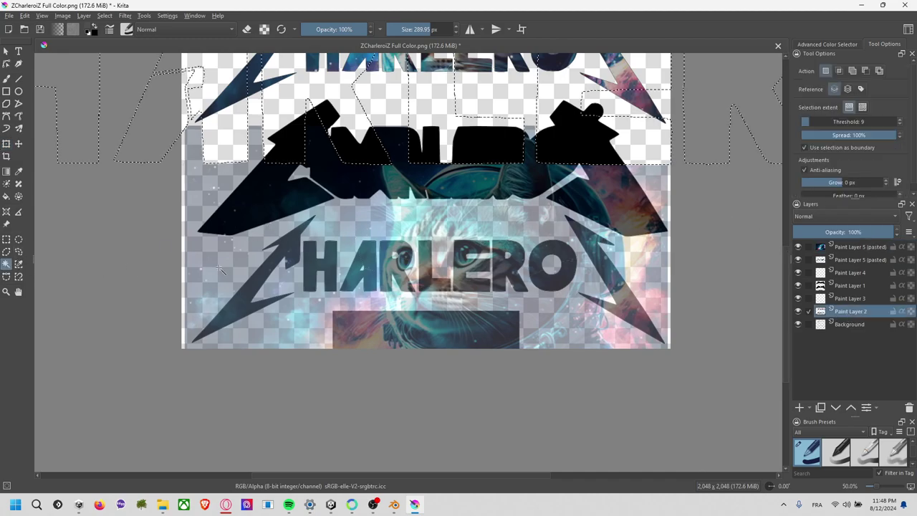
click(192, 78)
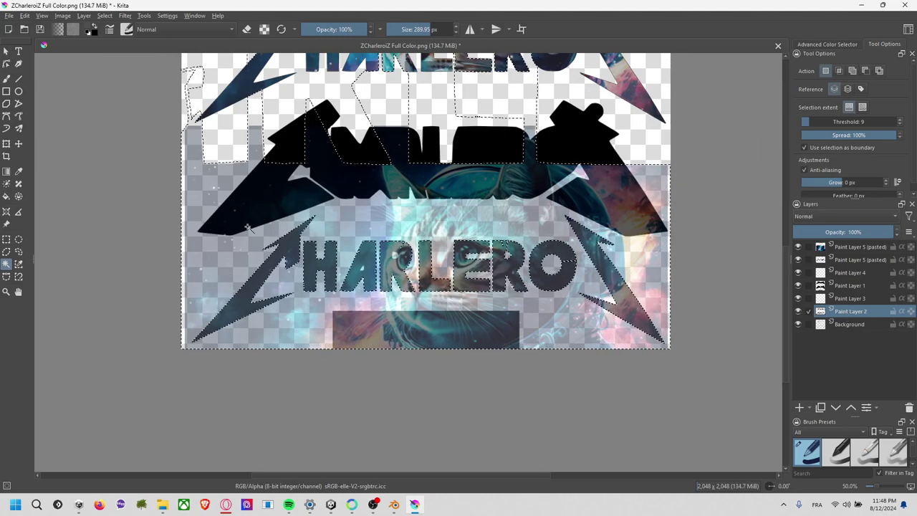
scroll(254, 226, down, 2)
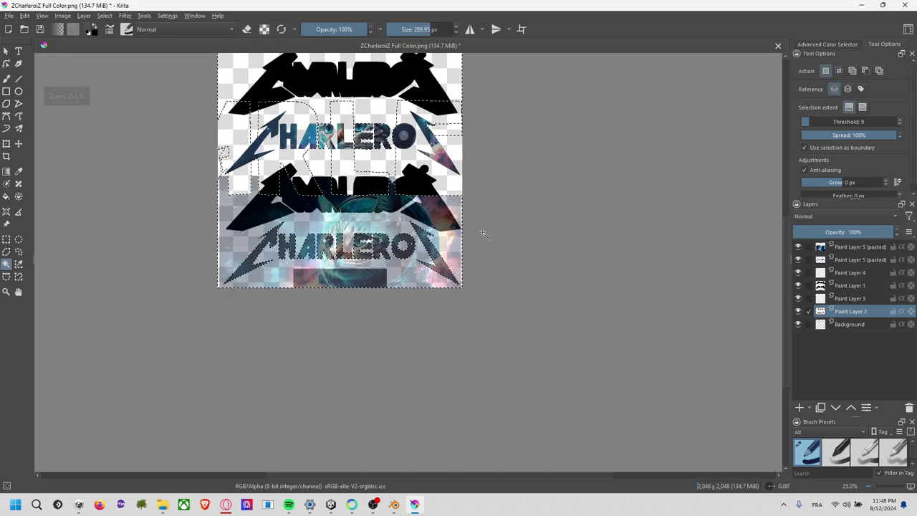
click(361, 228)
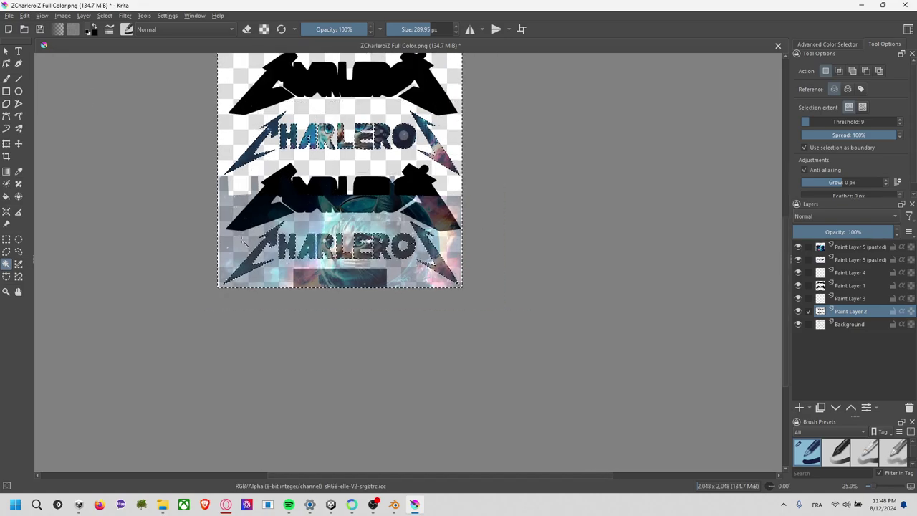
scroll(307, 200, down, 2)
scroll(311, 215, up, 4)
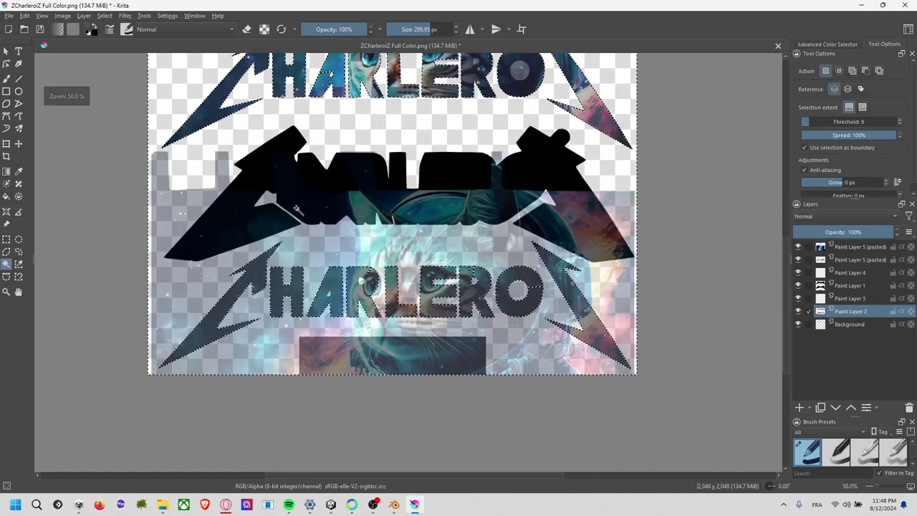
scroll(312, 218, down, 1)
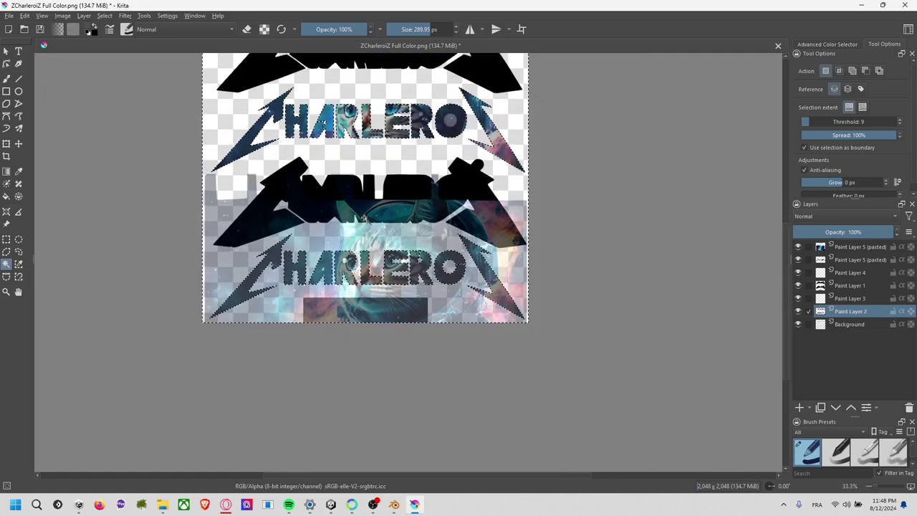
- Clip the second cat layer to those letters and clear the selection
click(856, 246)
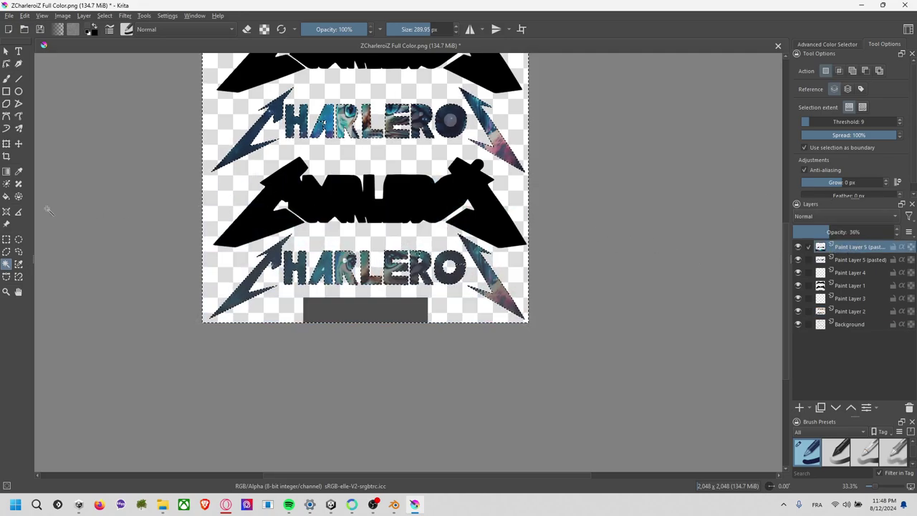
click(6, 240)
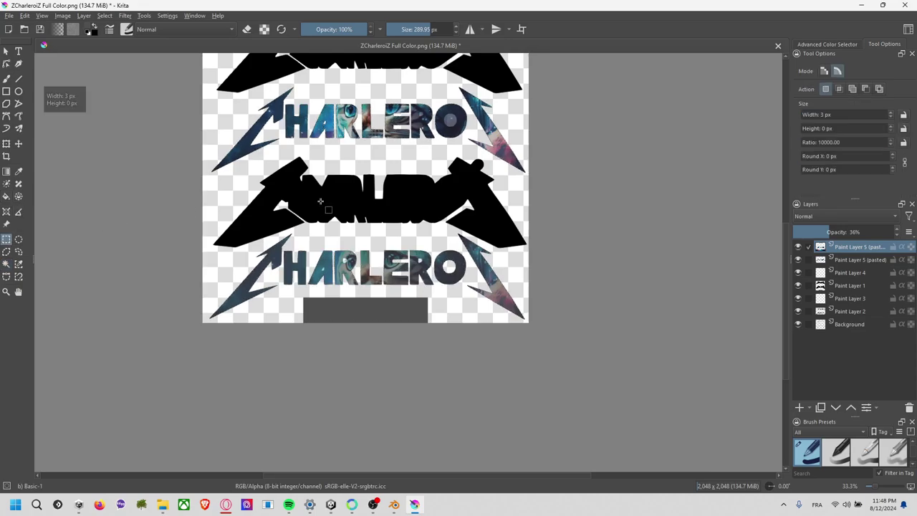
click(584, 208)
mouse_move(583, 204)
middle_down()
mouse_move(589, 220)
mouse_move(571, 298)
middle_up()
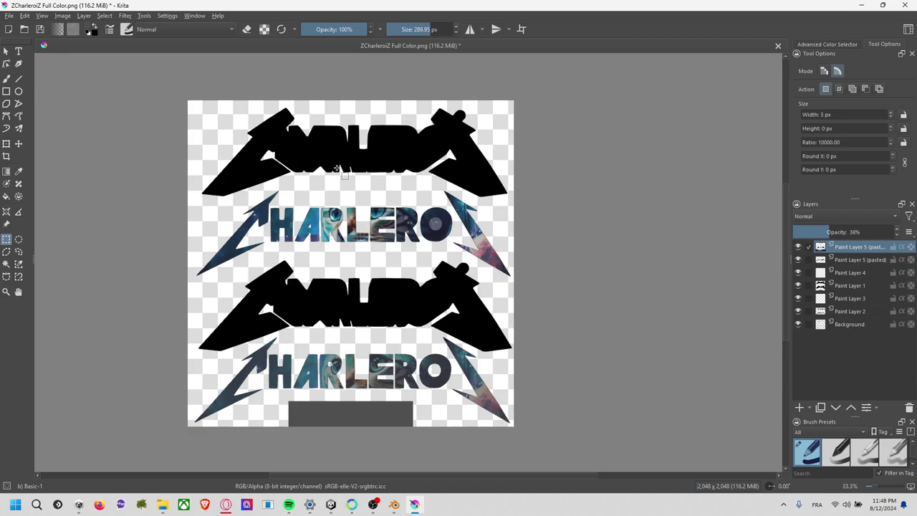
- Search Google Images for 'fire background galaxy'
key(alt+Tab)
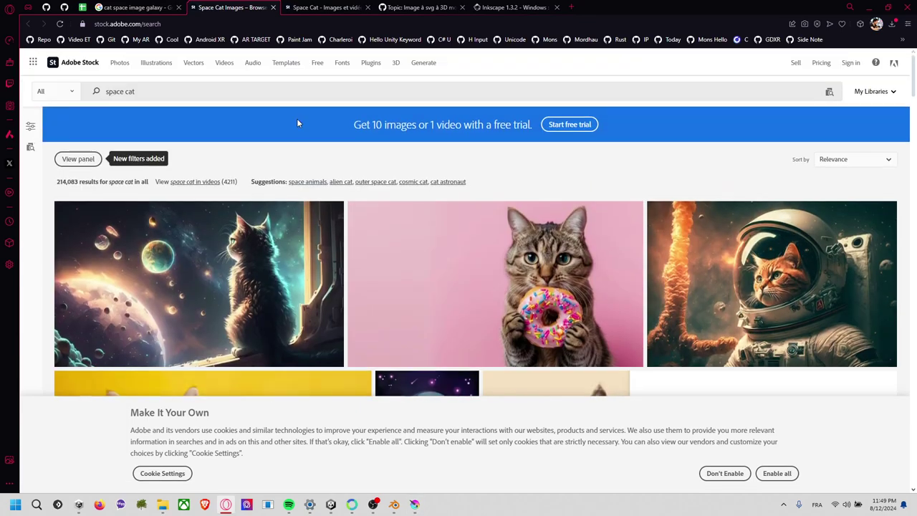
click(136, 7)
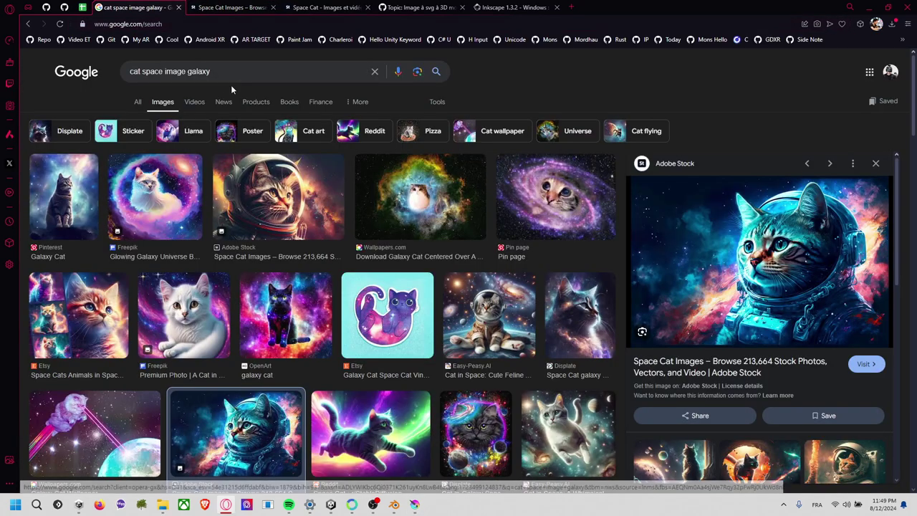
text(fire)
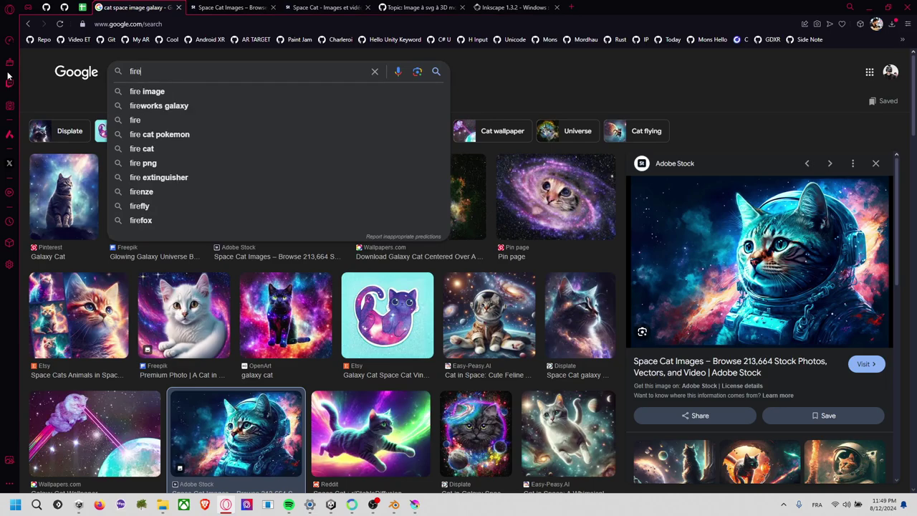
key(Return)
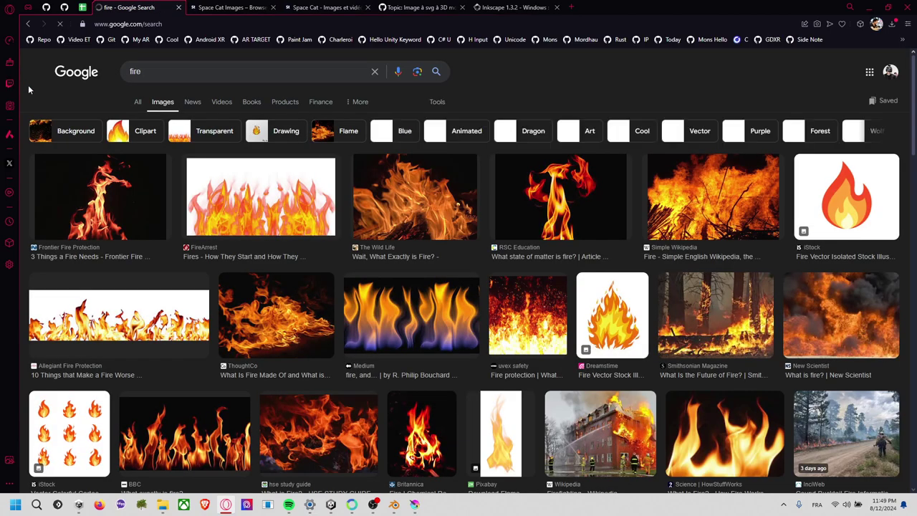
click(280, 78)
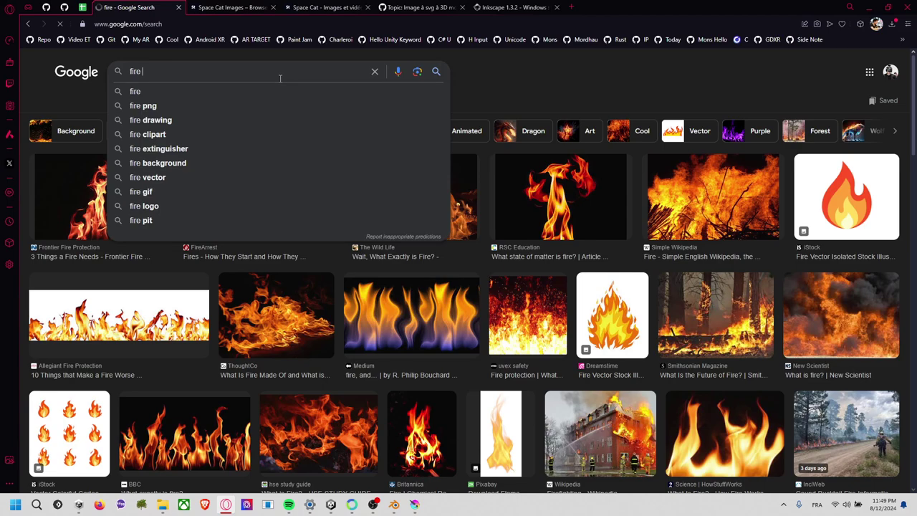
text(background galaz)
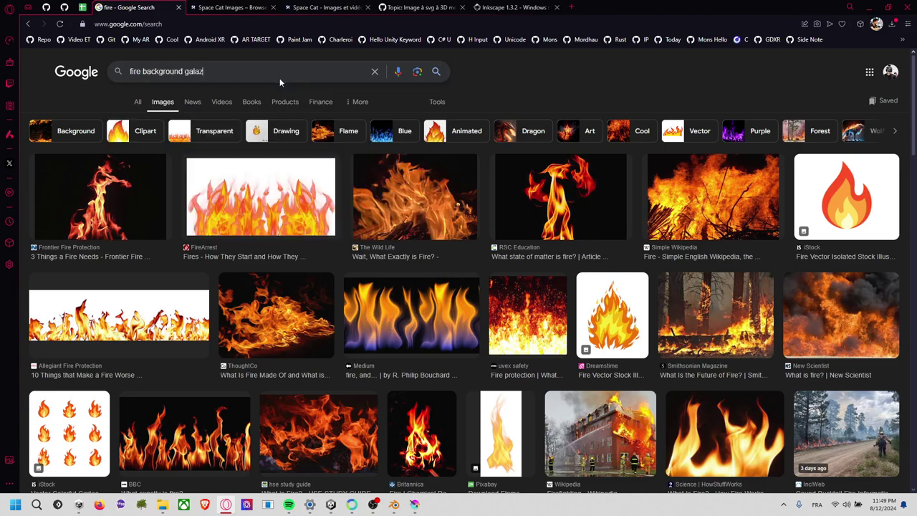
key(BackSpace)
text(axy)
key(Return)
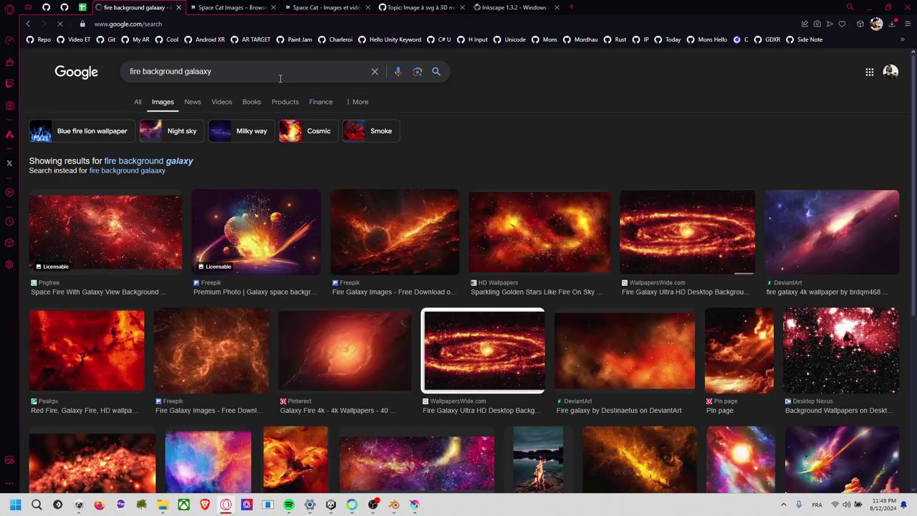
- Copy the first red nebula result from its preview
click(134, 225)
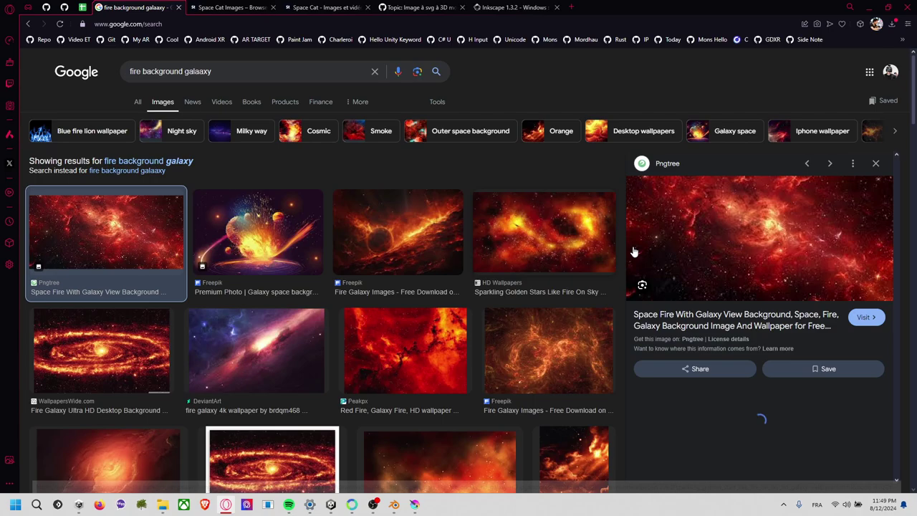
right_click(723, 242)
click(745, 349)
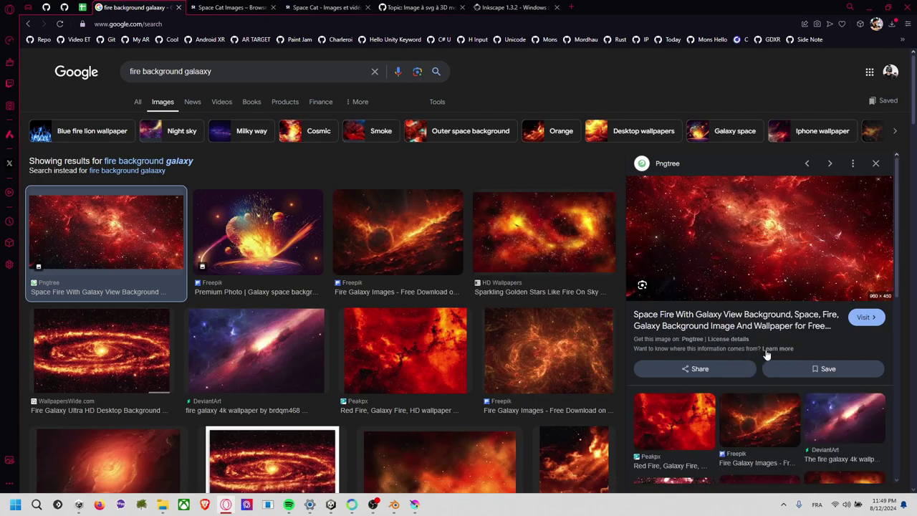
key(alt+Tab)
- Paste the galaxy image into Krita, downloading it from the remote source
key(ctrl+v)
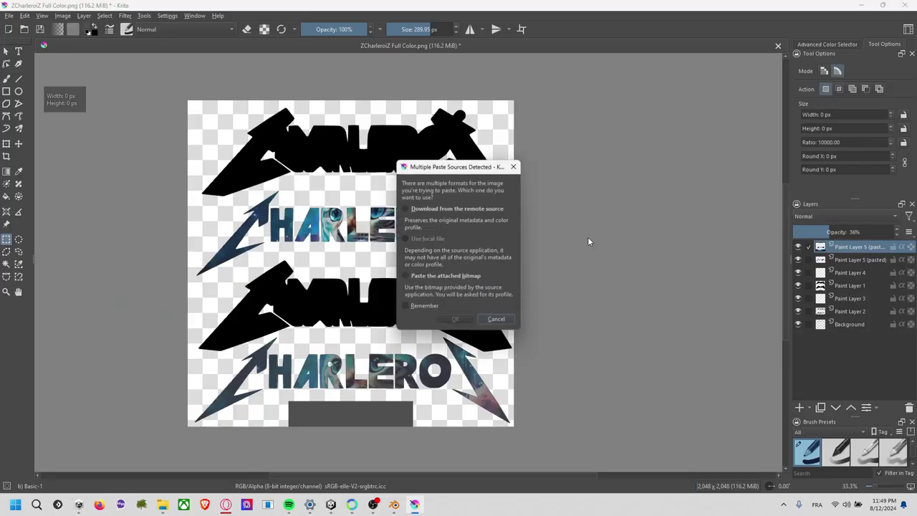
click(465, 320)
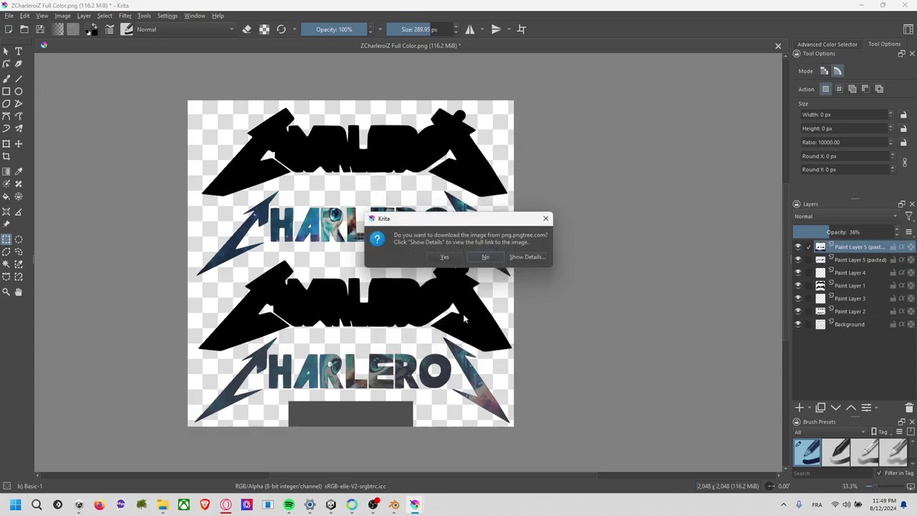
key(Return)
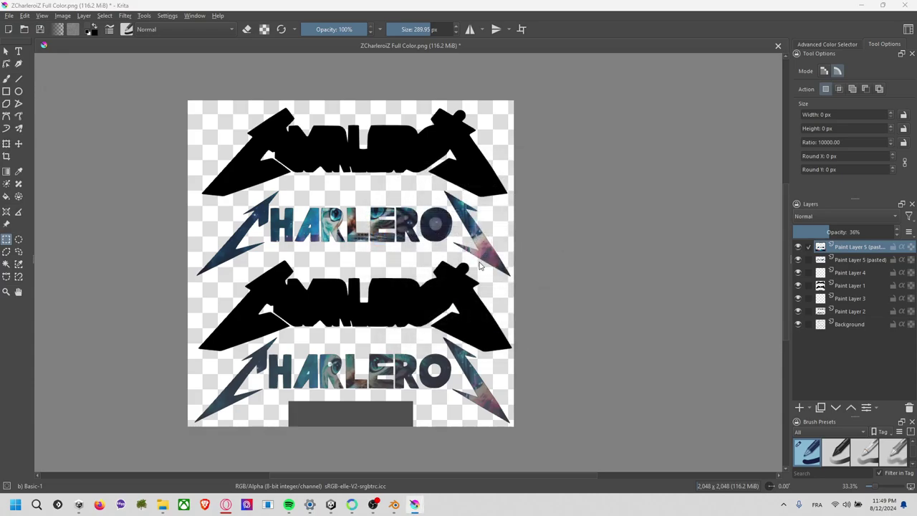
key(ctrl+v)
click(444, 212)
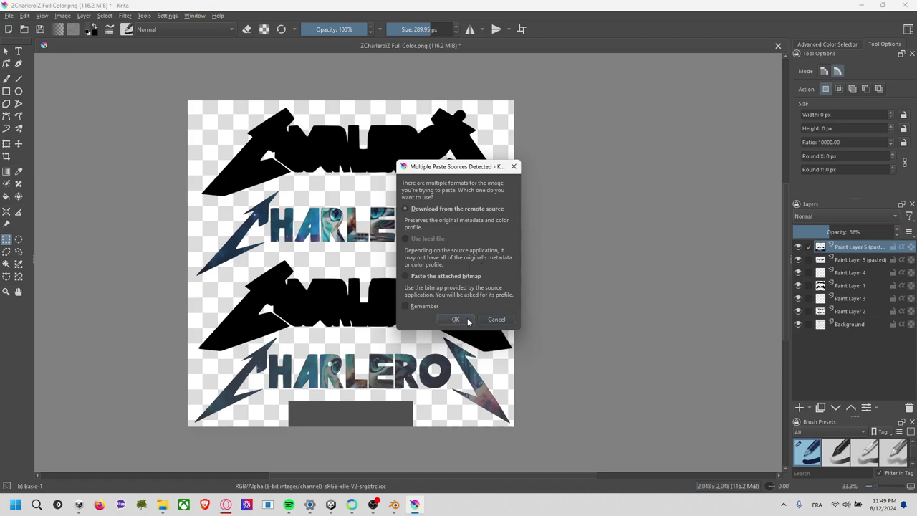
click(466, 319)
click(440, 256)
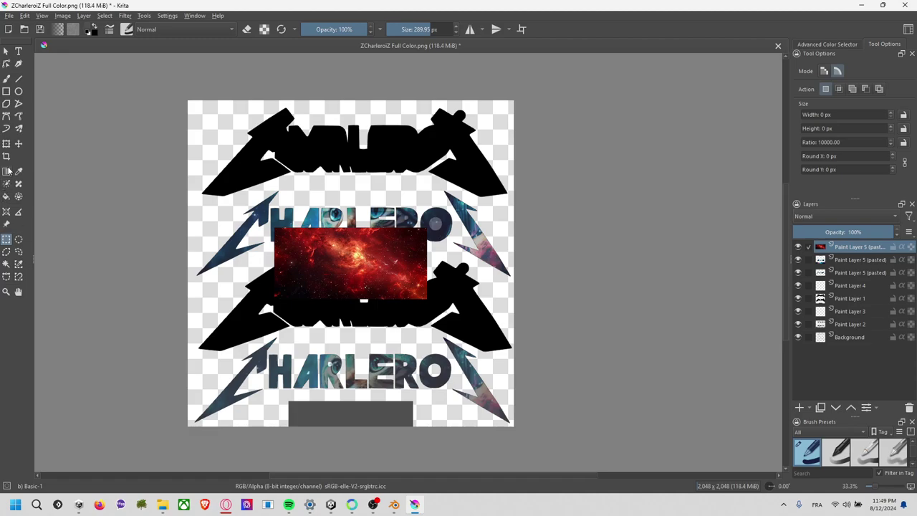
- Scale the pasted galaxy layer to cover the whole logo canvas and apply
click(7, 144)
scroll(277, 288, down, 1)
scroll(277, 289, down, 1)
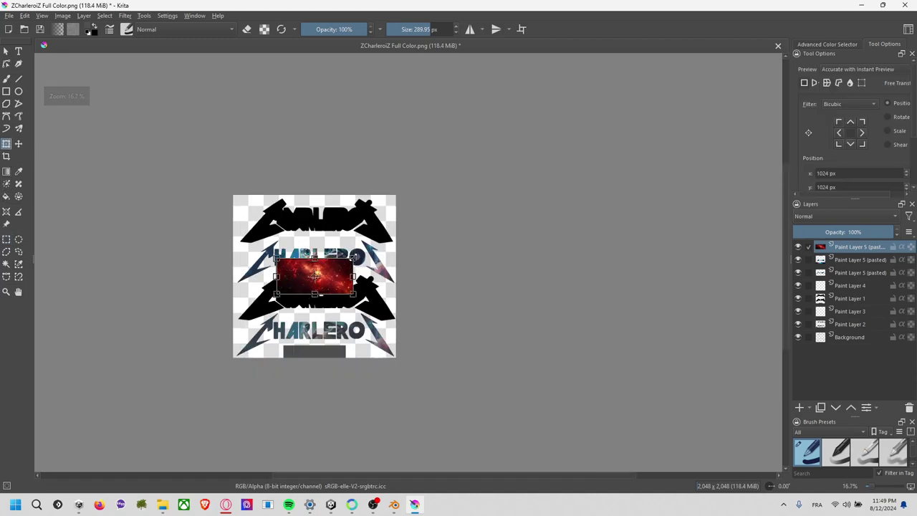
mouse_move(353, 257)
mouse_down()
mouse_move(533, 154)
mouse_move(492, 205)
mouse_up()
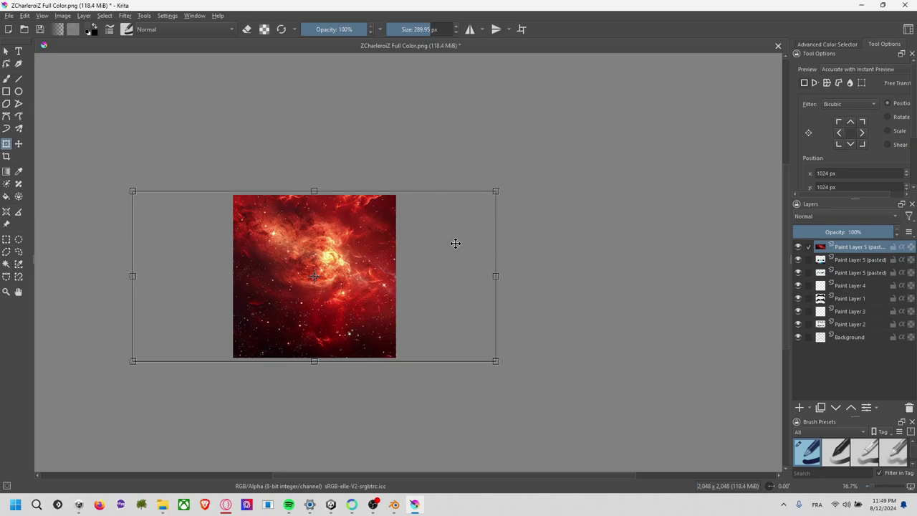
key(Return)
mouse_move(444, 265)
shift+middle_down()
mouse_move(489, 258)
mouse_move(482, 269)
shift+middle_up()
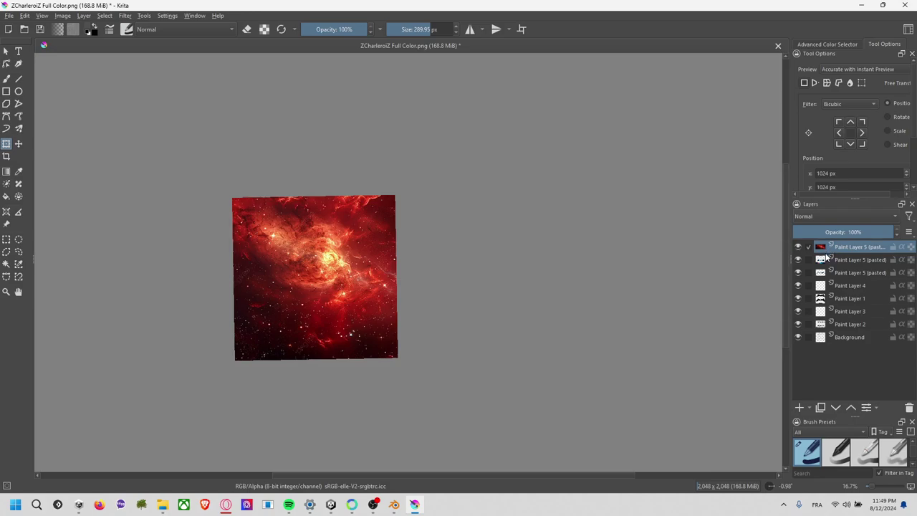
- Select the letter shapes on Paint Layer 1 and delete the nebula outside them
click(842, 300)
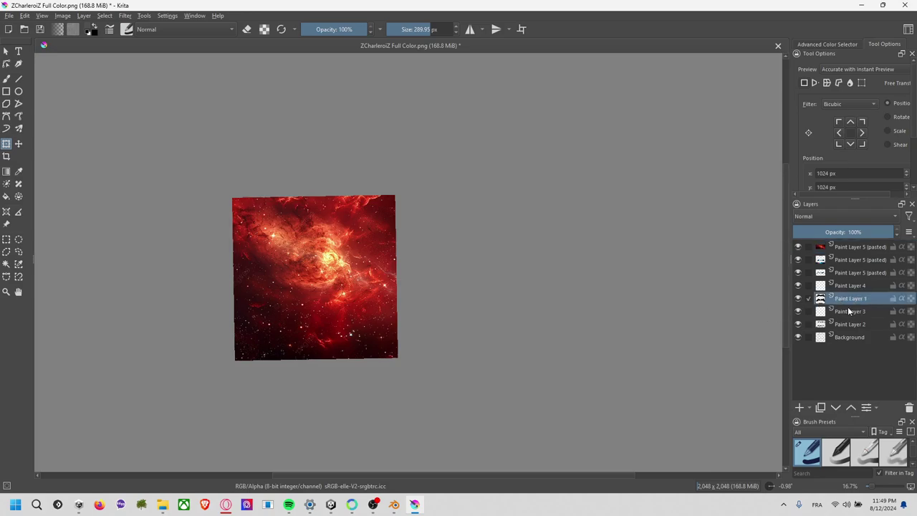
click(6, 264)
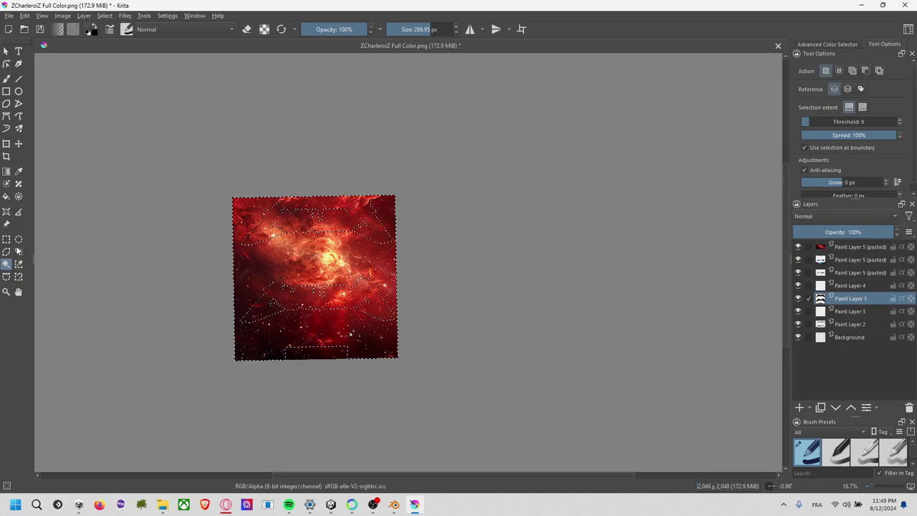
key(ctrl+r)
drag(272, 340, 360, 387)
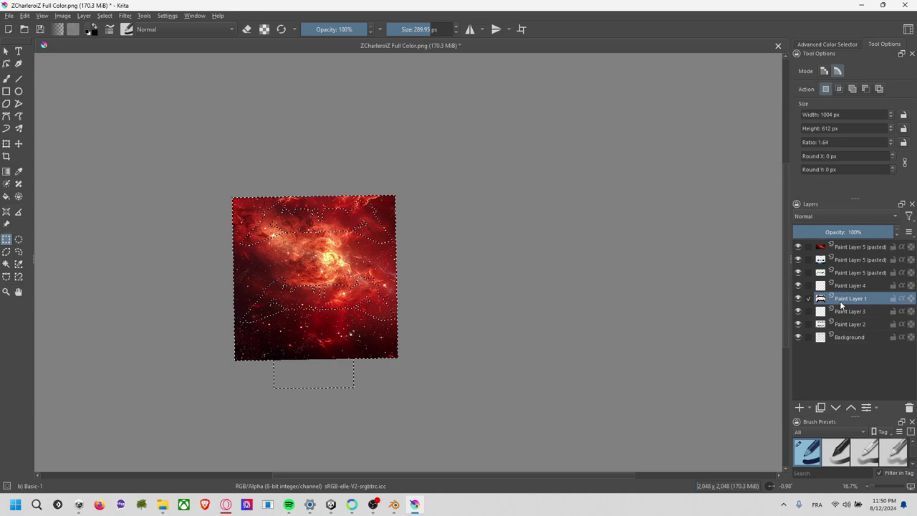
click(846, 248)
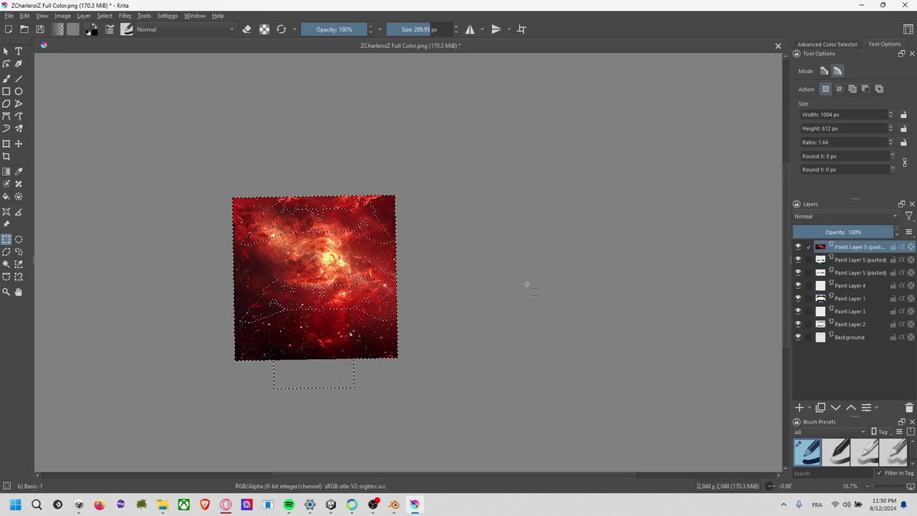
key(Delete)
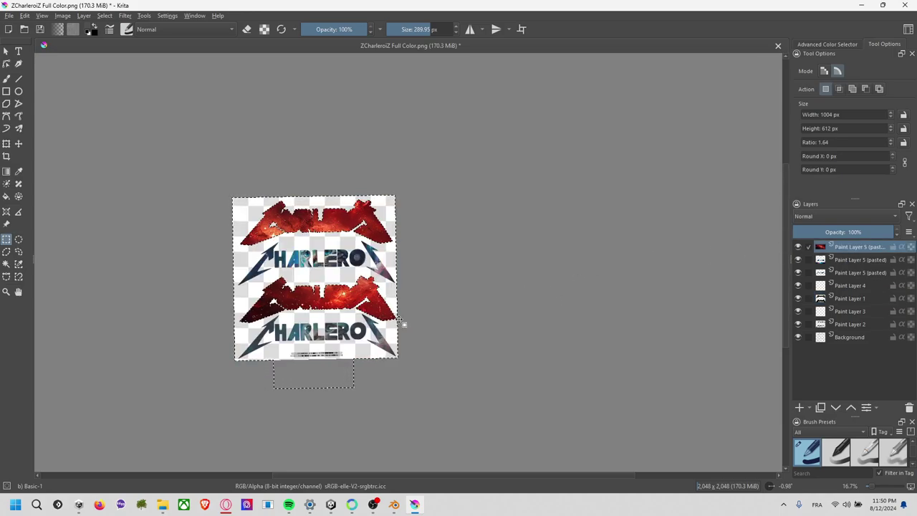
scroll(403, 323, up, 3)
mouse_move(403, 323)
shift+middle_down()
mouse_move(336, 288)
mouse_move(373, 287)
shift+middle_up()
scroll(272, 290, down, 2)
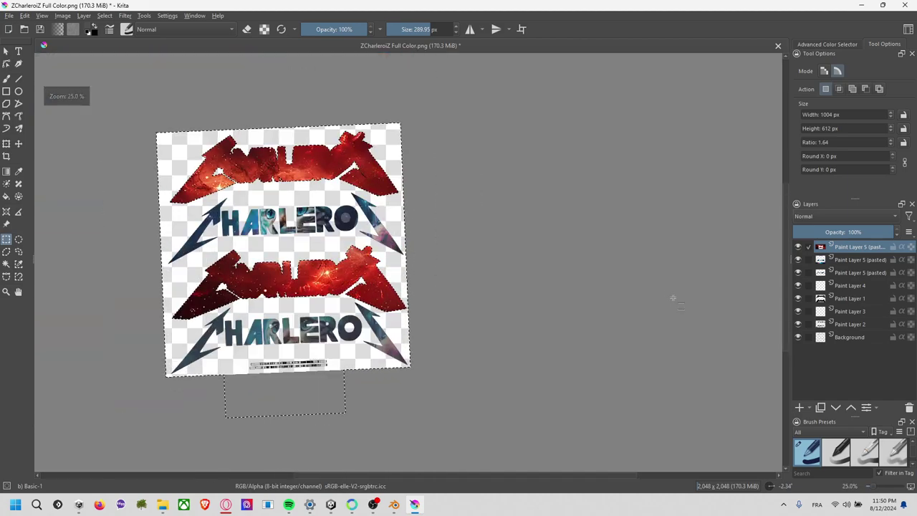
- Add a new layer and rectangle-select the barcode strip below the logos
click(801, 406)
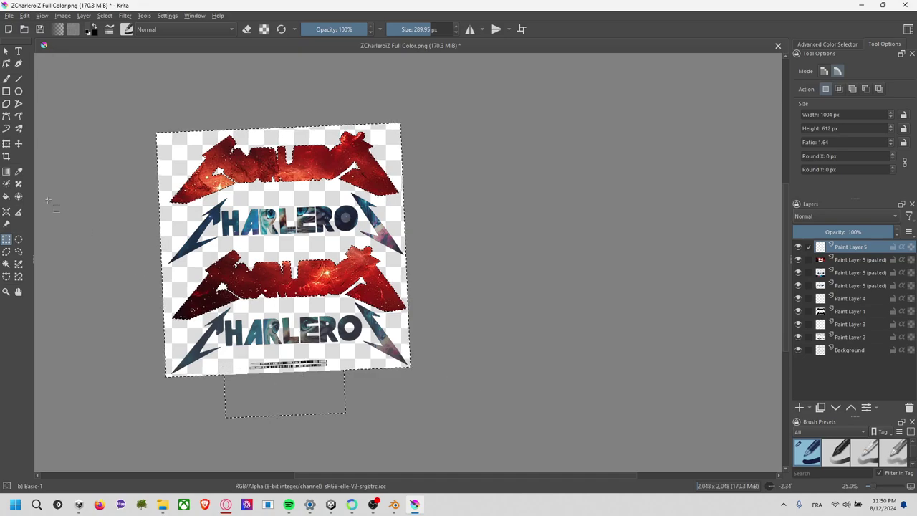
click(79, 260)
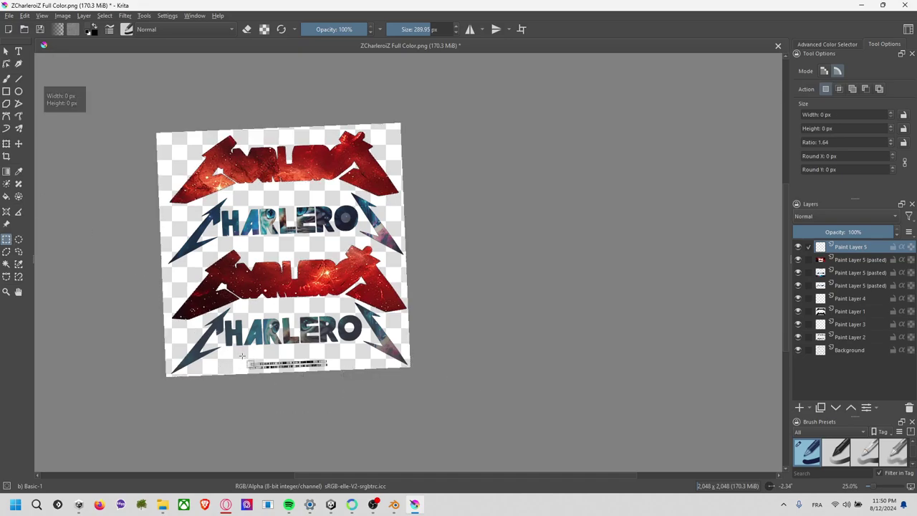
drag(241, 356, 342, 387)
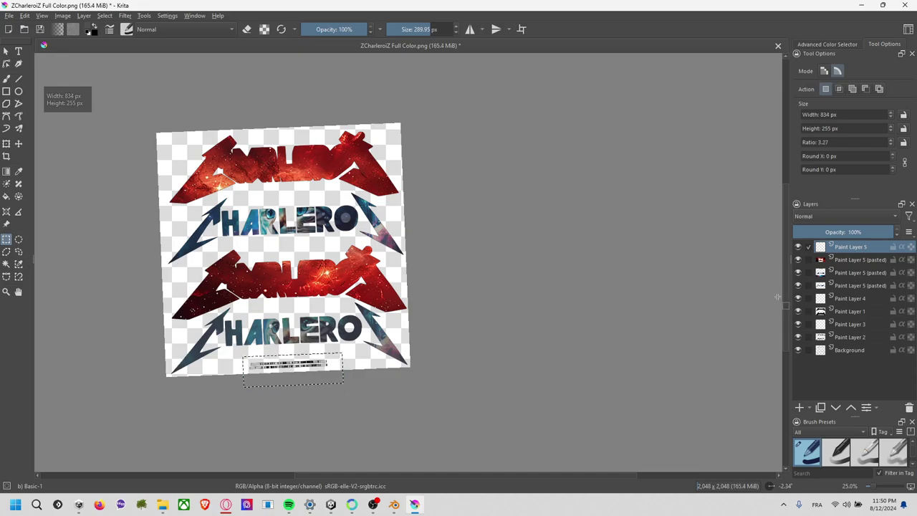
ctrl+scroll(257, 356, up, 3)
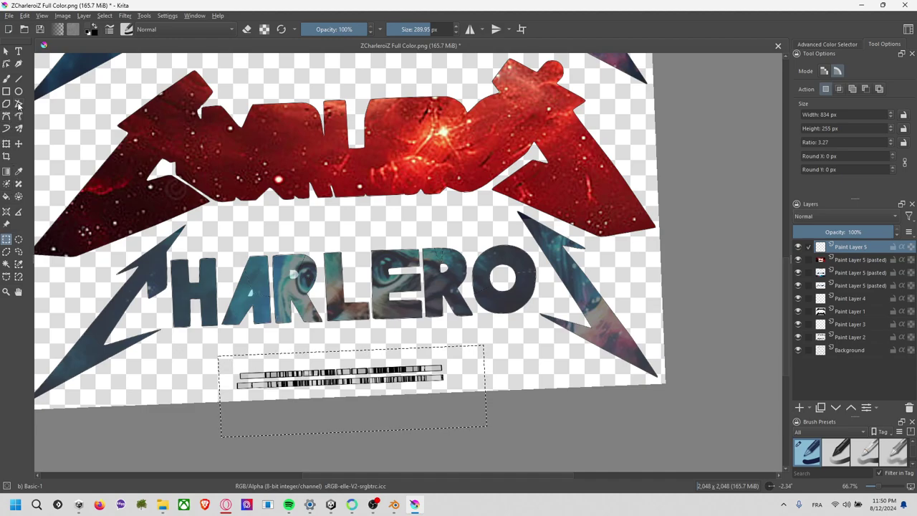
- Paint the selected barcode strip solid black with the freehand brush
click(6, 81)
drag(240, 376, 494, 362)
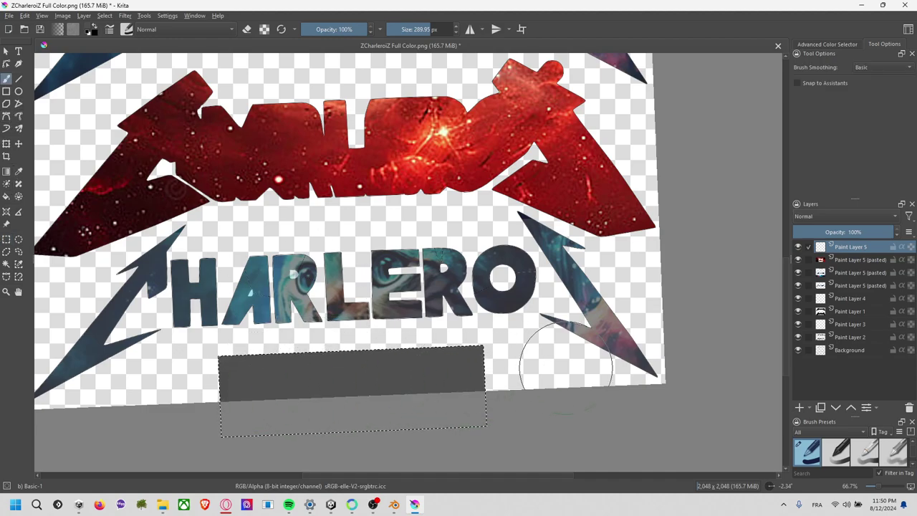
ctrl+scroll(520, 340, down, 3)
ctrl+scroll(245, 179, up, 2)
ctrl+scroll(245, 179, down, 1)
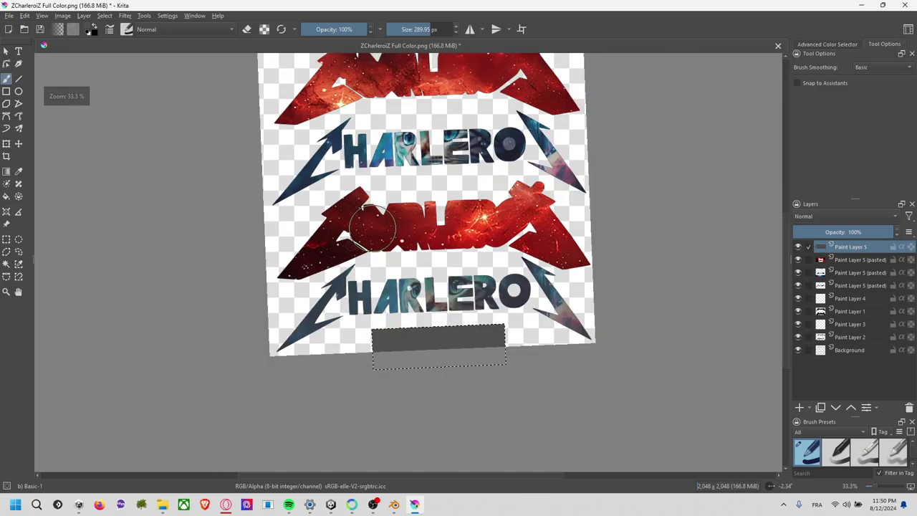
click(91, 26)
mouse_move(414, 326)
mouse_down()
mouse_move(348, 333)
mouse_move(521, 326)
mouse_up()
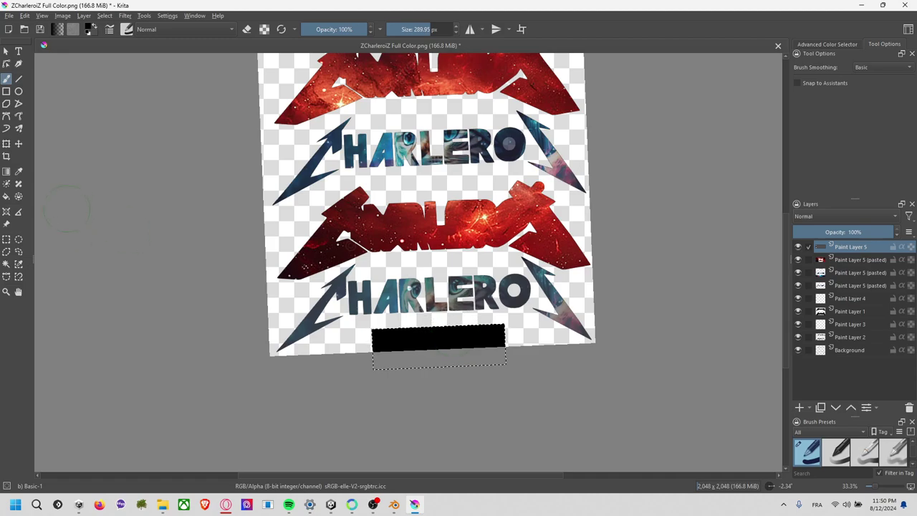
- Deselect and save ZCharleroiZ Full Color.png with the default PNG options
click(7, 240)
key(ctrl+shift+a)
key(ctrl+s)
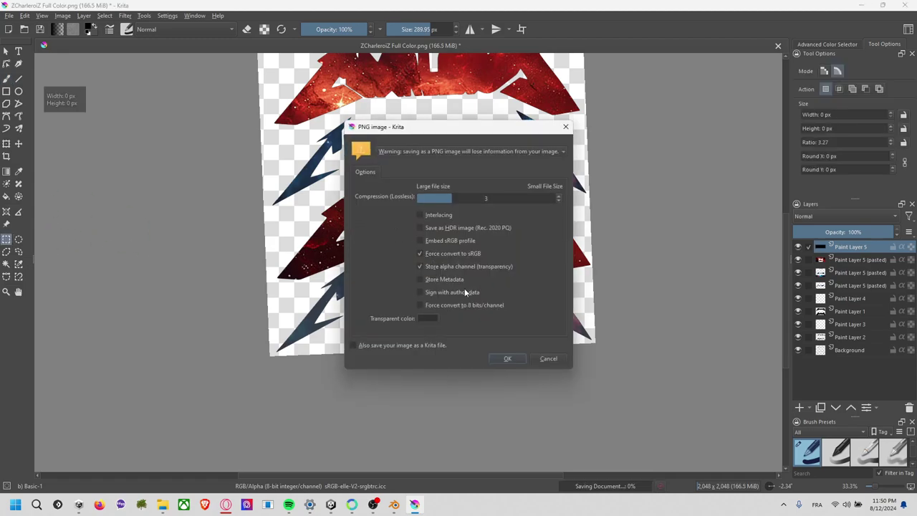
click(508, 357)
- Switch to Unity and orbit the Scene view around the ZCharleroiZFull logo
key(alt+Tab)
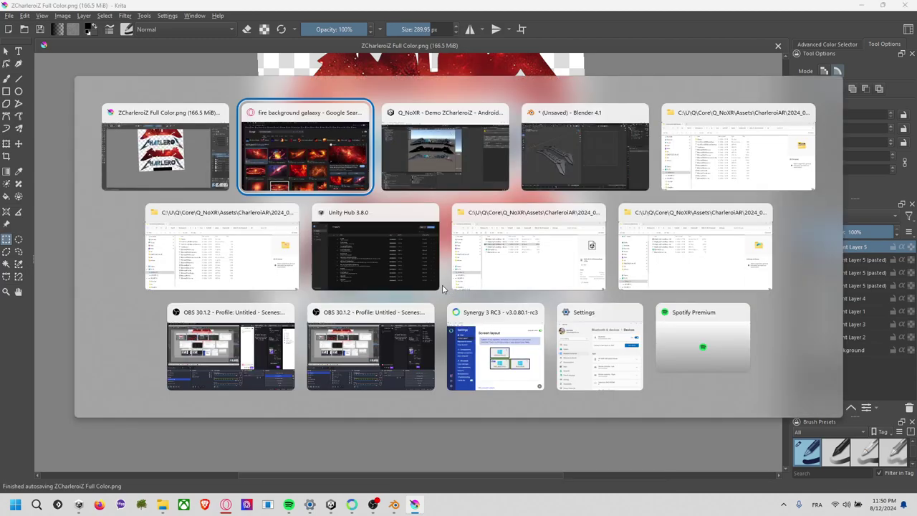
key(alt+Tab)
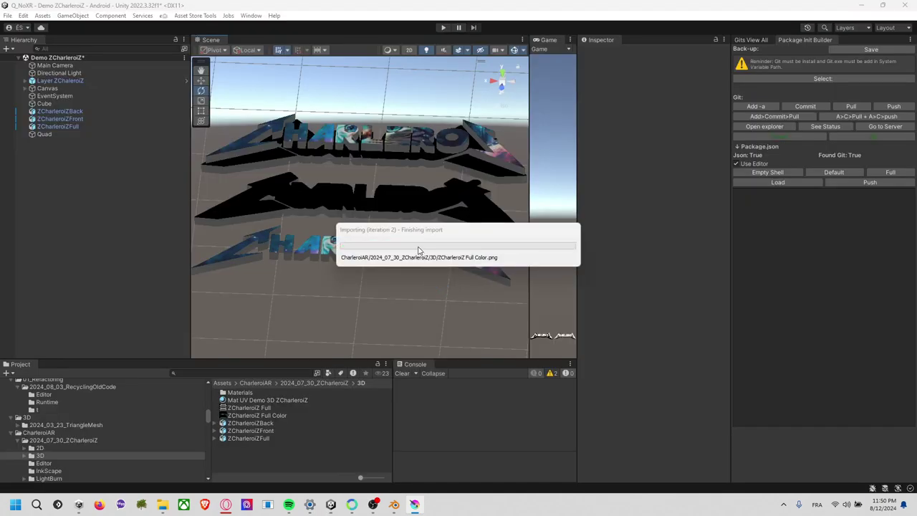
mouse_move(408, 201)
alt+mouse_down()
mouse_move(337, 157)
mouse_move(430, 181)
mouse_move(235, 192)
mouse_move(341, 193)
alt+mouse_up()
click(430, 181)
click(340, 193)
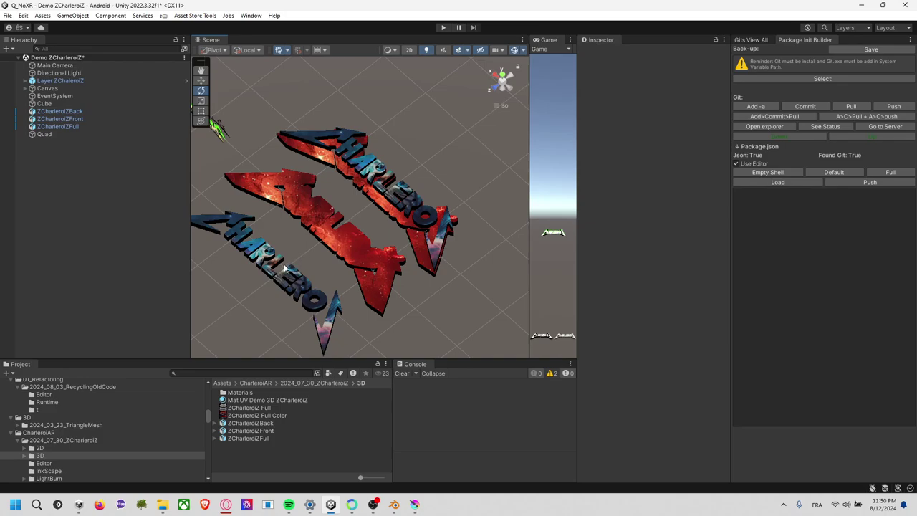
- Drag the ZCharleroiZFront mesh onto ZCharleroiZFull with the Move tool
click(279, 266)
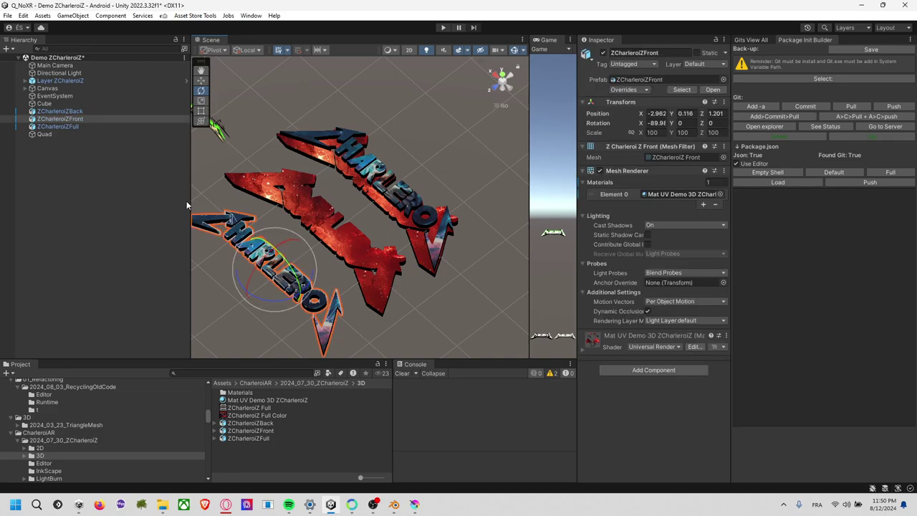
click(201, 80)
click(313, 254)
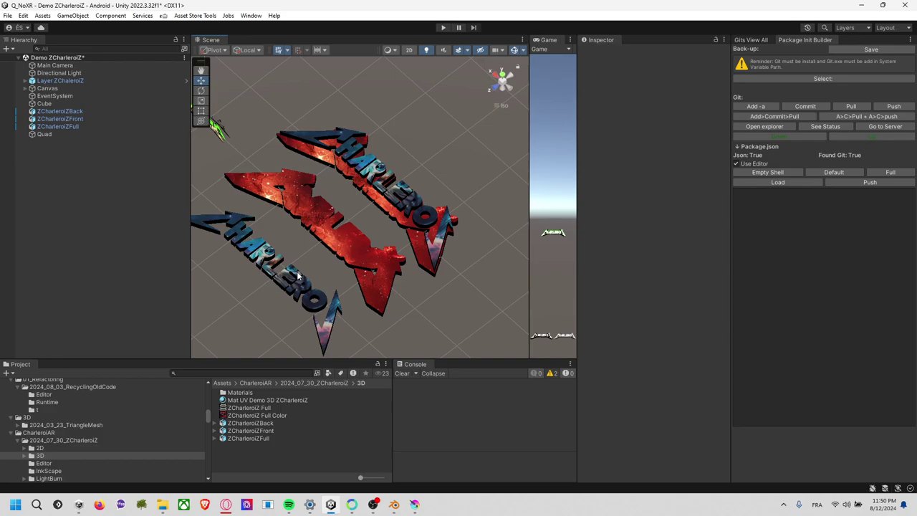
click(298, 277)
drag(302, 251, 376, 220)
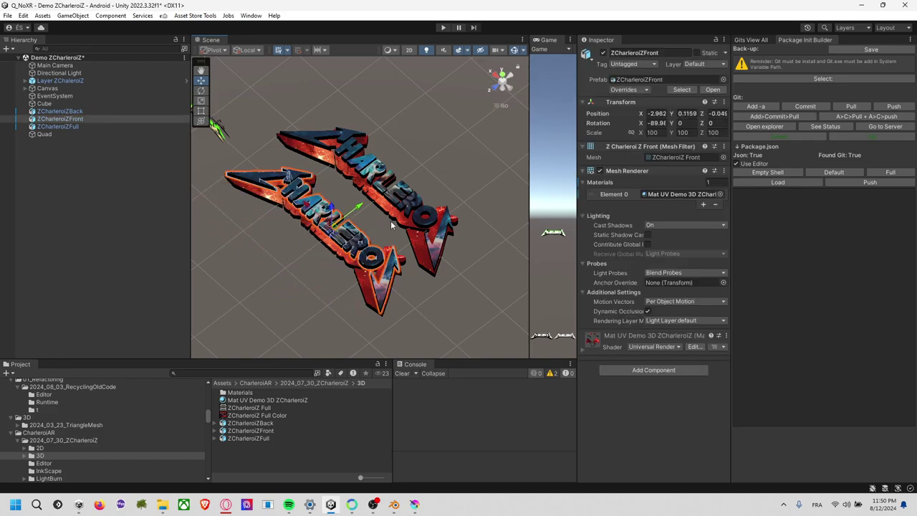
click(448, 331)
- From a side perspective view, shift ZCharleroiZFront along Y against the other meshes
middle_drag(449, 330, 439, 289)
alt+drag(439, 289, 366, 138)
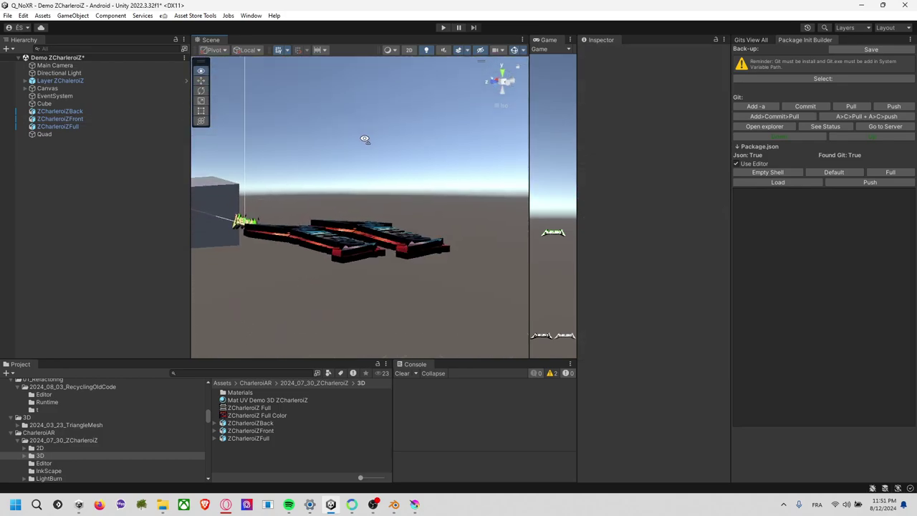
click(343, 212)
mouse_move(342, 236)
alt+mouse_down()
mouse_move(325, 209)
mouse_move(341, 205)
mouse_move(340, 195)
mouse_move(405, 272)
mouse_move(347, 291)
alt+mouse_up()
click(324, 218)
click(340, 194)
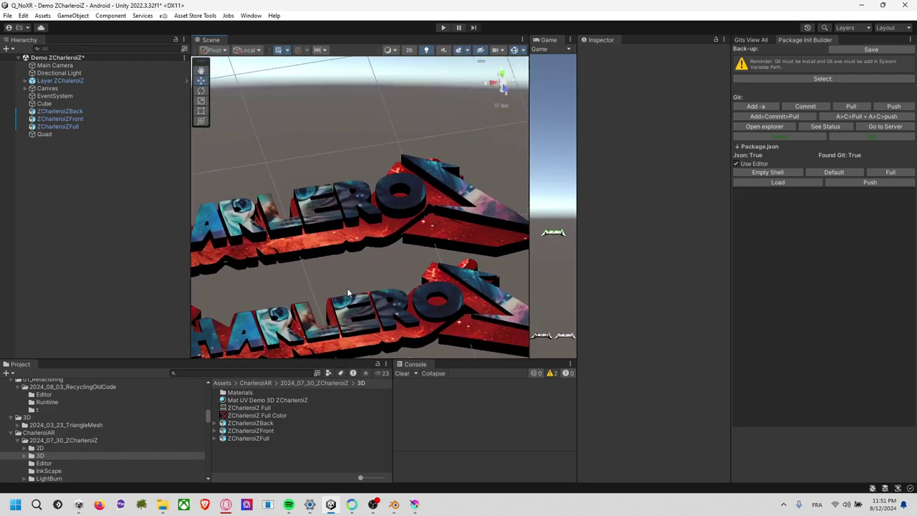
- Review the ZCharleroiZ Full Color texture on both CHARLEROI meshes, then return to Krita
scroll(347, 291, up, 3)
scroll(316, 288, up, 3)
scroll(323, 283, up, 3)
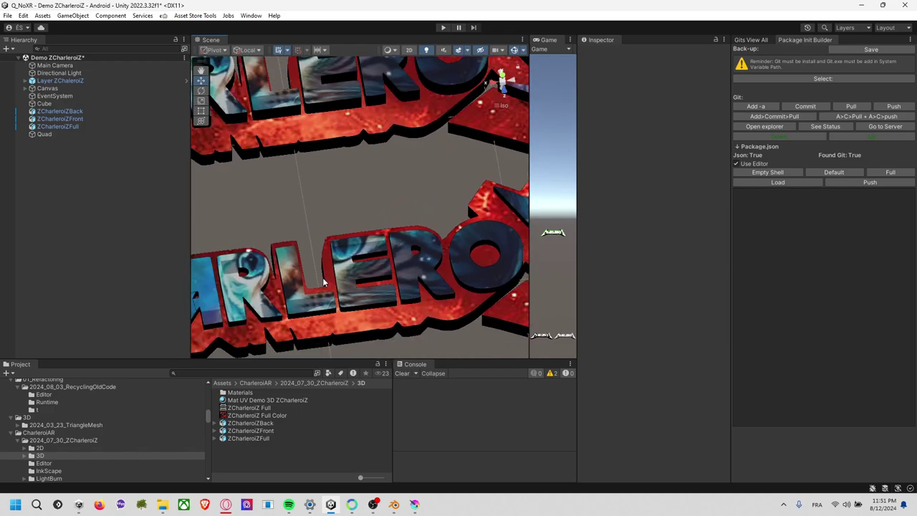
scroll(323, 283, down, 3)
scroll(334, 270, down, 3)
scroll(351, 243, down, 2)
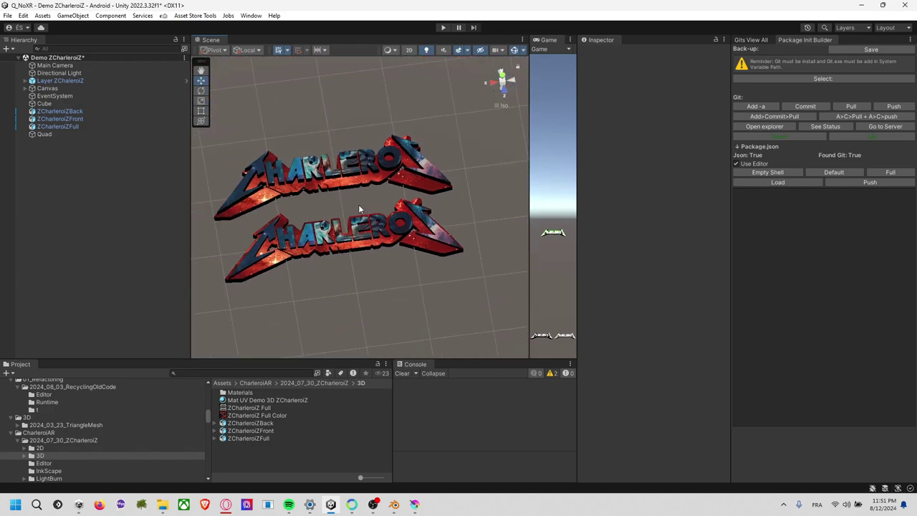
mouse_move(360, 208)
alt+mouse_down()
mouse_move(358, 186)
mouse_move(355, 219)
alt+mouse_up()
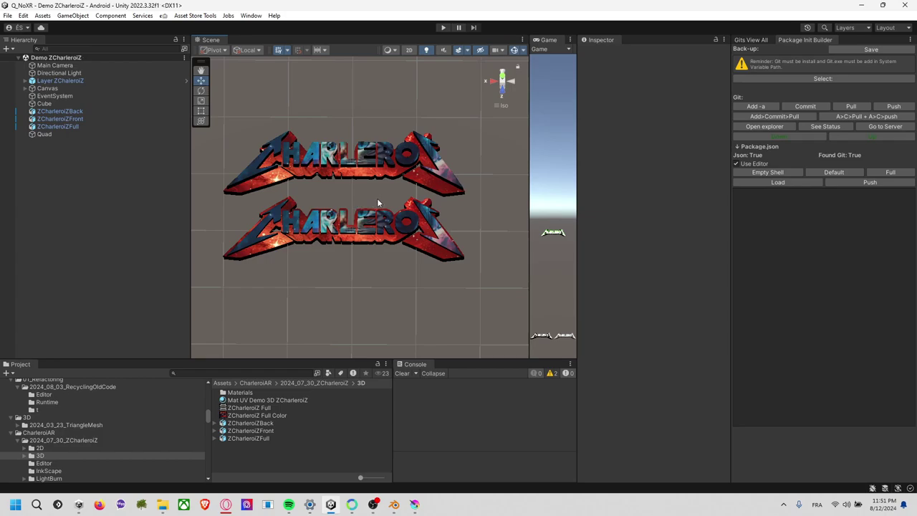
click(252, 415)
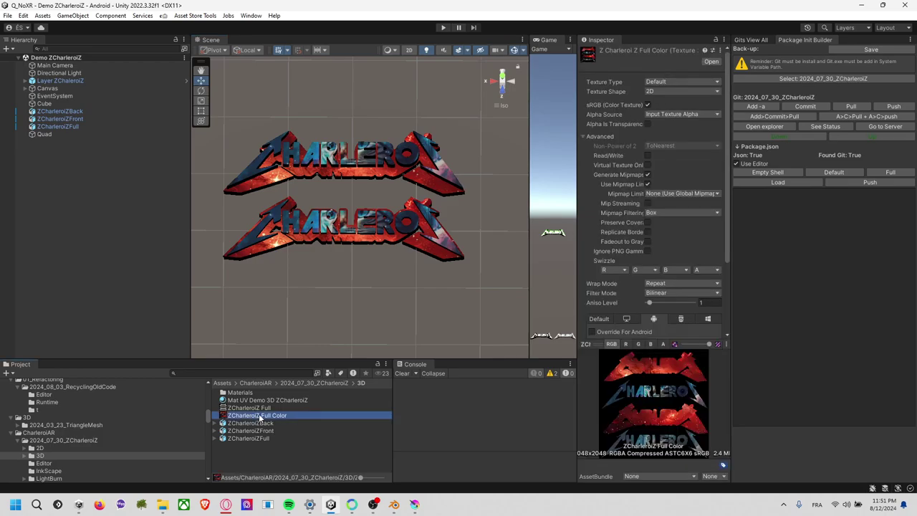
key(alt+Tab)
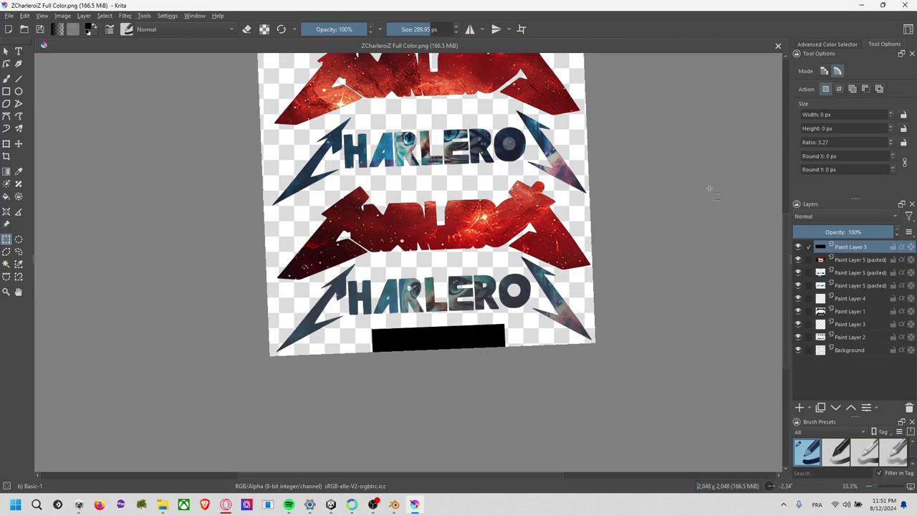
- Save the Full Color texture as PNG, confirming the PNG options
mouse_move(690, 200)
shift+middle_down()
mouse_move(657, 199)
mouse_move(635, 179)
mouse_move(705, 216)
mouse_move(702, 204)
shift+middle_up()
middle_drag(683, 190, 658, 269)
key(ctrl+s)
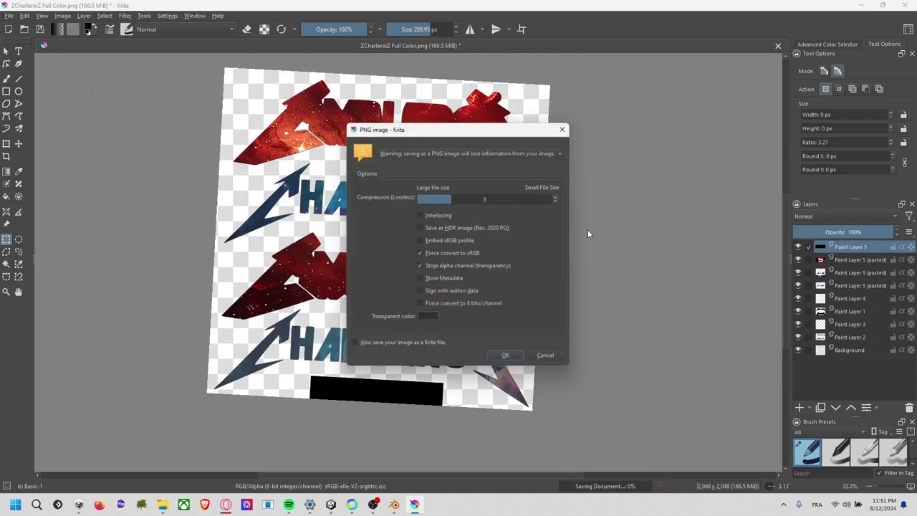
click(507, 358)
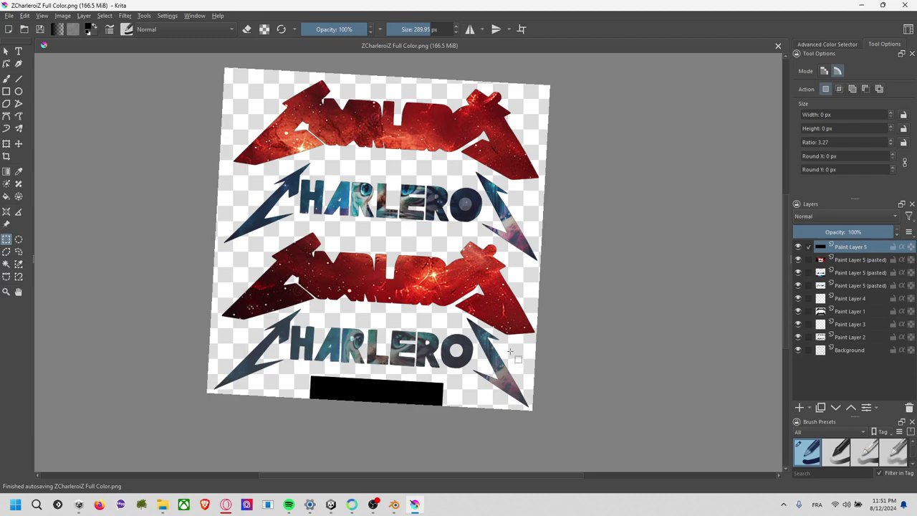
- Save the image as a .krz file in Krita Archival Image Format
click(6, 15)
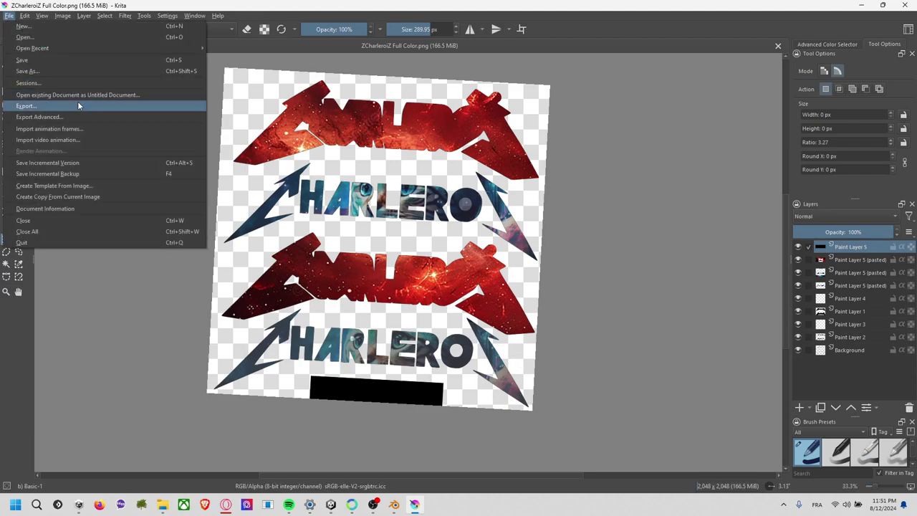
click(91, 71)
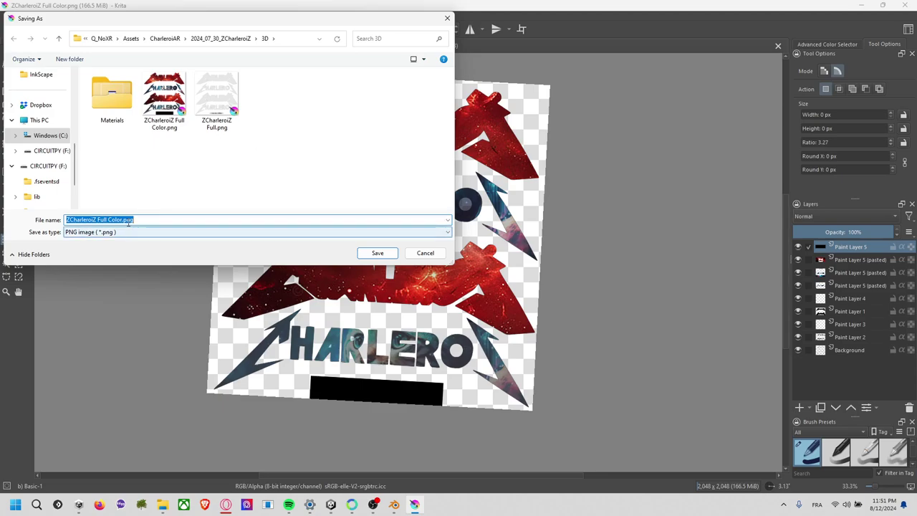
click(164, 232)
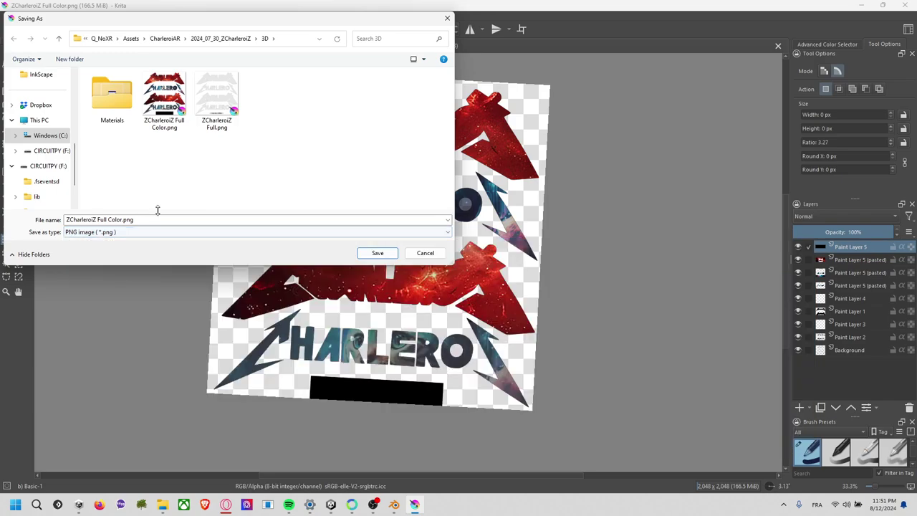
click(159, 213)
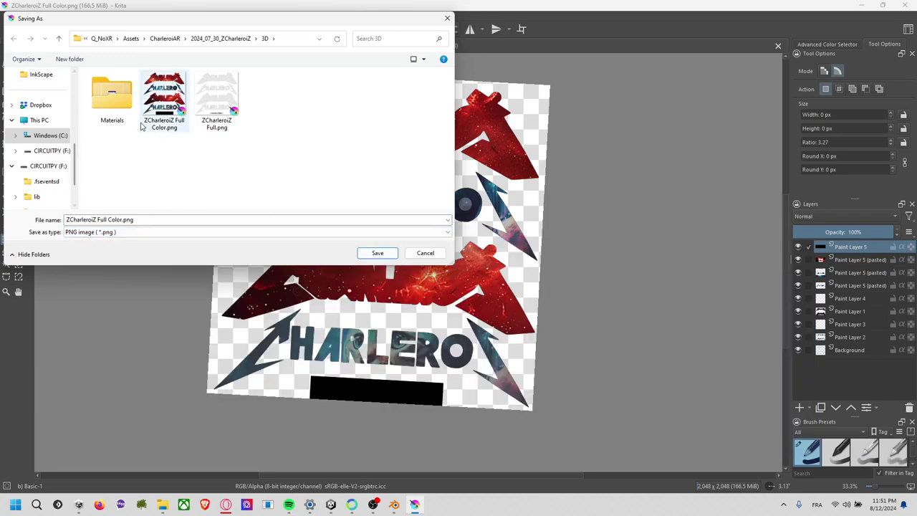
click(351, 231)
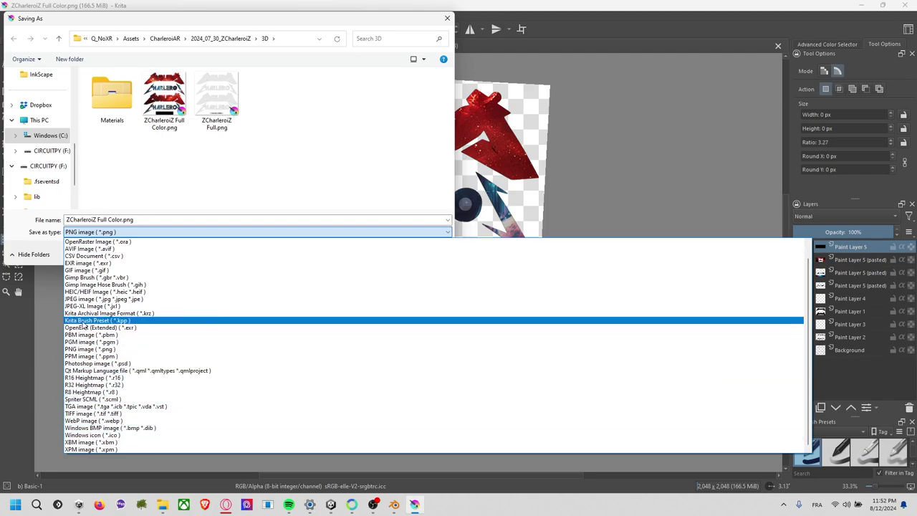
click(104, 313)
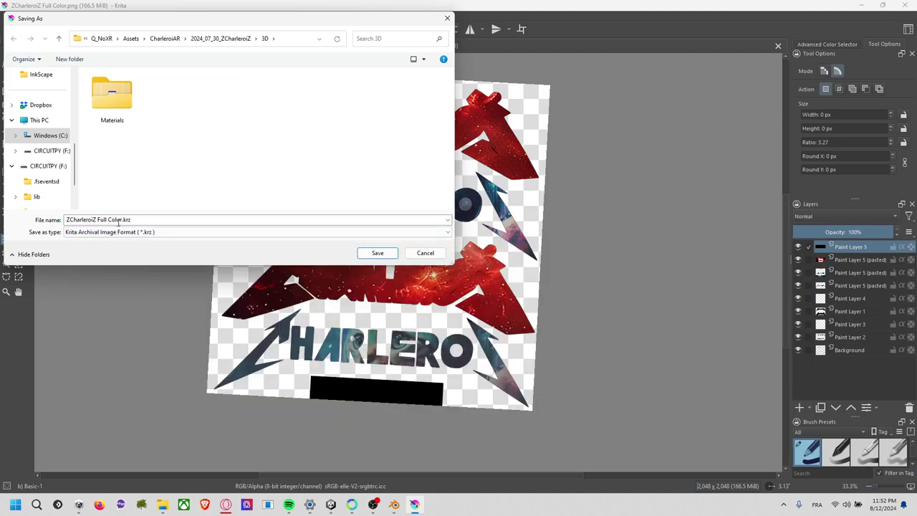
click(376, 253)
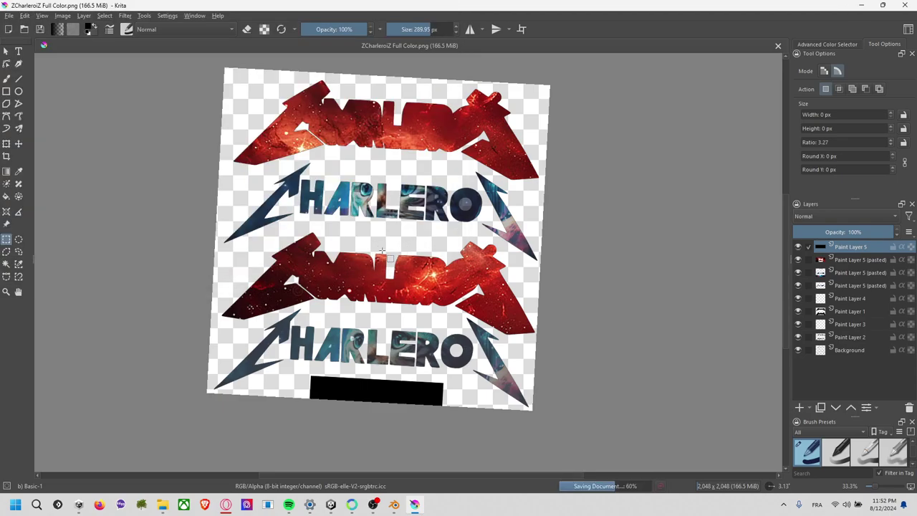
- Pan the canvas and straighten its rotation back to 0°
mouse_move(381, 251)
middle_down()
mouse_move(380, 238)
mouse_move(397, 232)
middle_up()
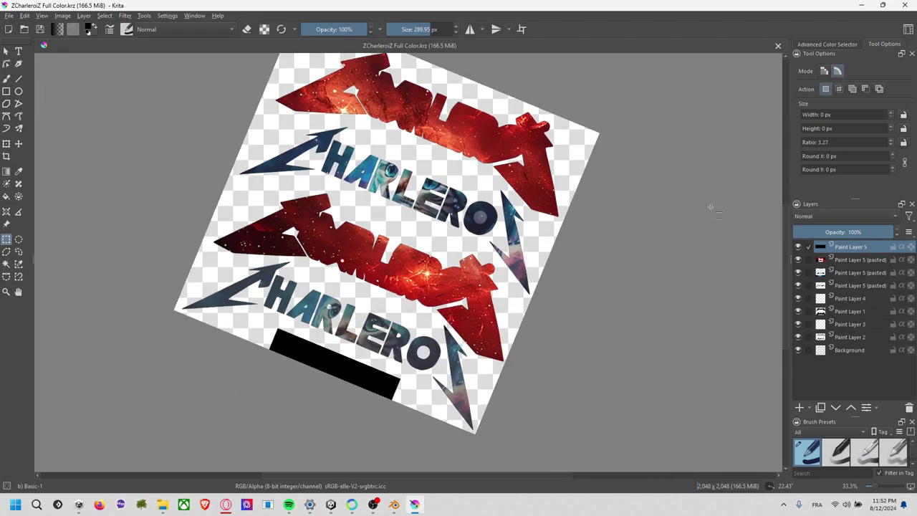
scroll(685, 210, down, 1)
click(726, 232)
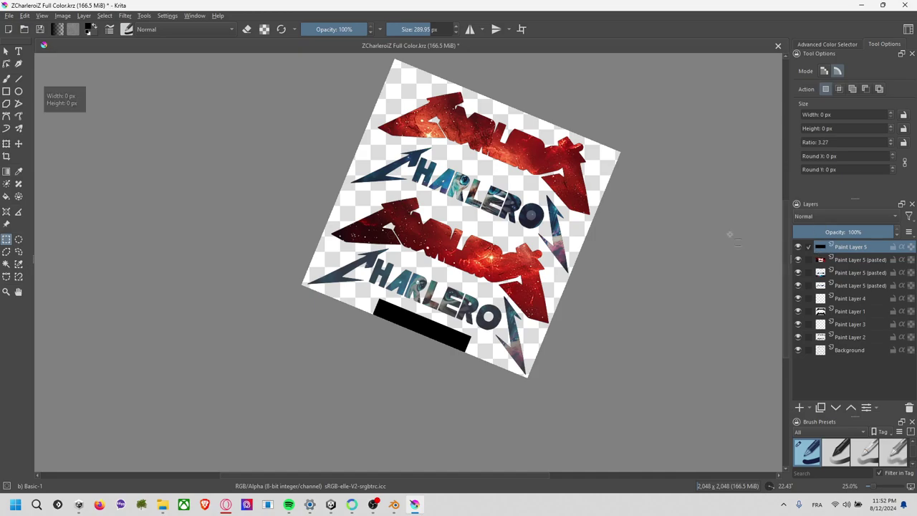
middle_drag(706, 230, 655, 214)
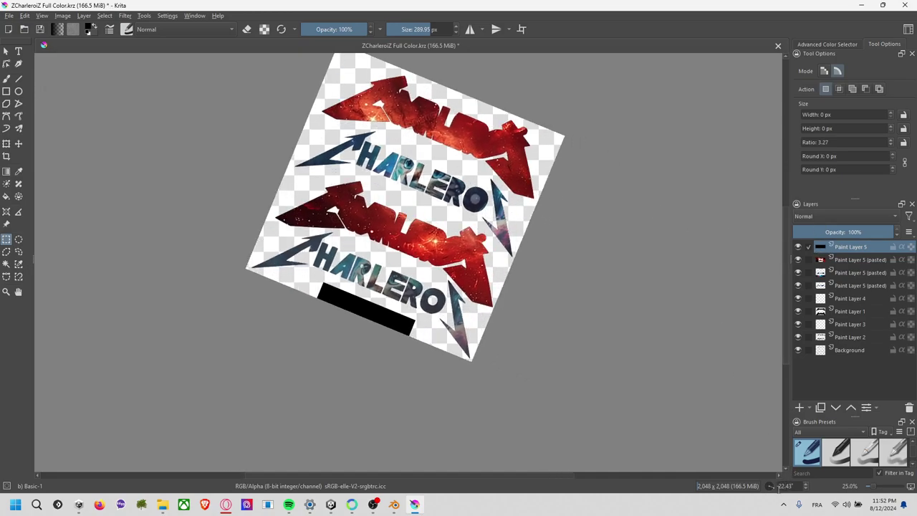
scroll(778, 487, up, 1)
click(773, 487)
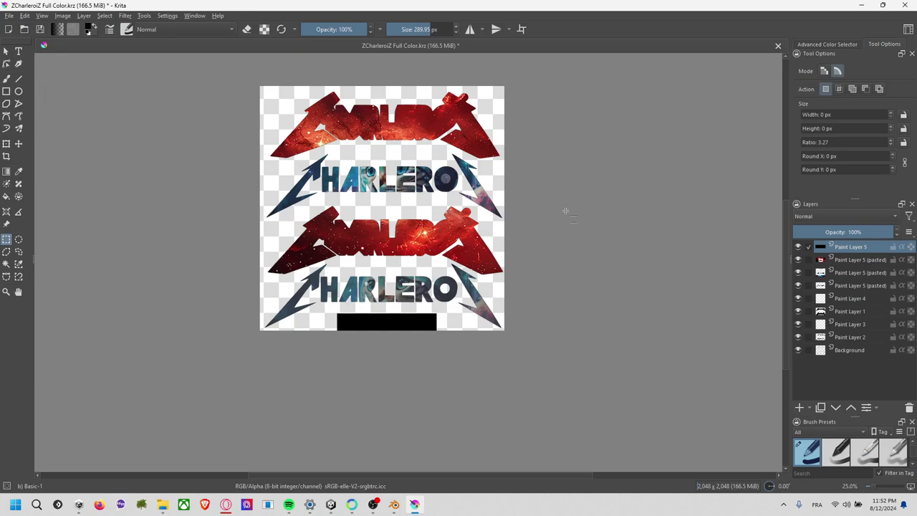
shift+middle_drag(567, 207, 564, 228)
click(774, 487)
- Select all layers and save a copy as 'ZCharleroiZ Full Drawing Border.krz'
shift+click(848, 351)
click(9, 15)
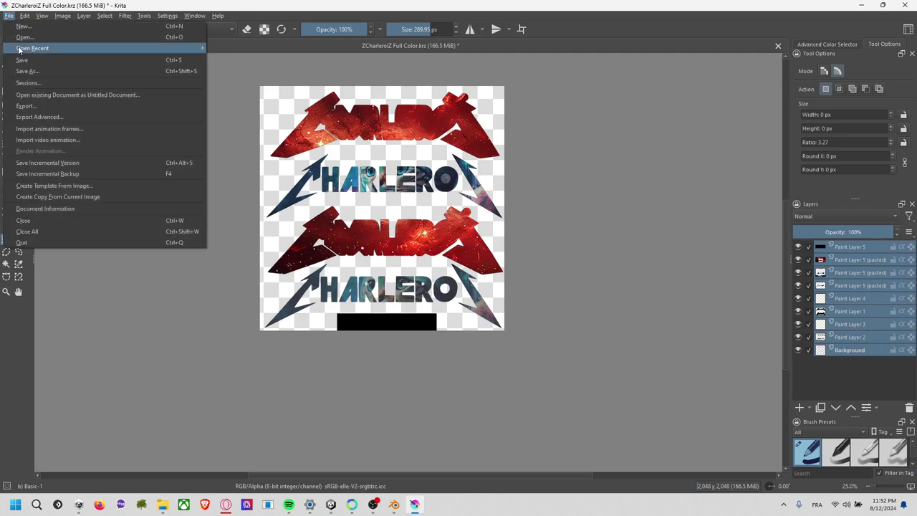
click(56, 68)
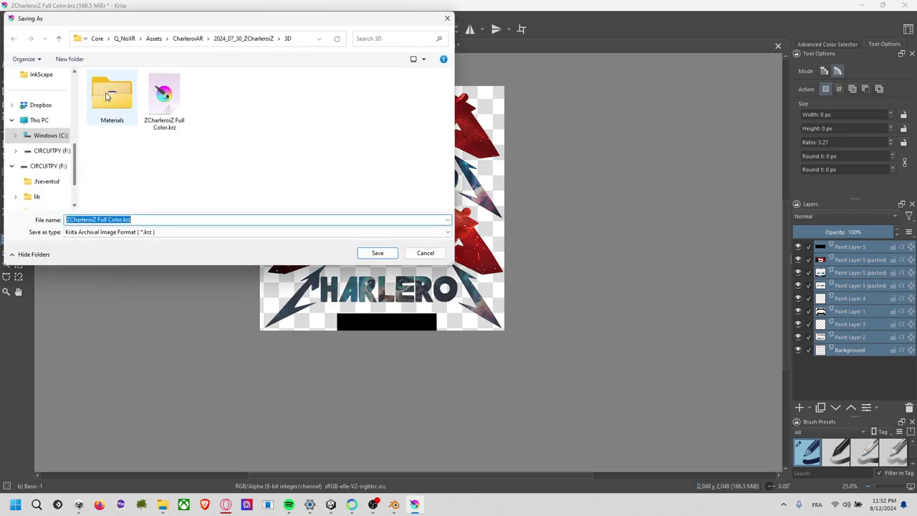
click(144, 219)
click(123, 219)
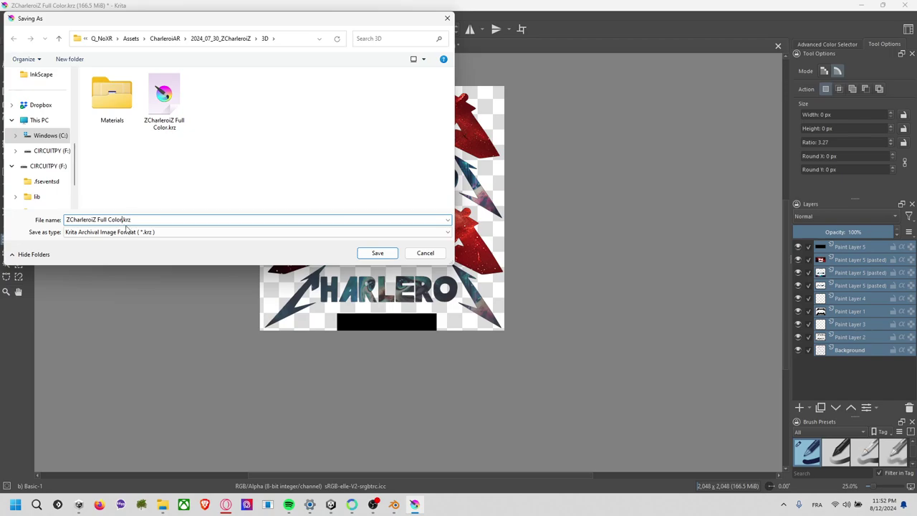
key(BackSpace)
key(BackSpace)
key(BackSpace)
key(BackSpace)
key(BackSpace)
text(Drawing)
text( Borde)
click(383, 254)
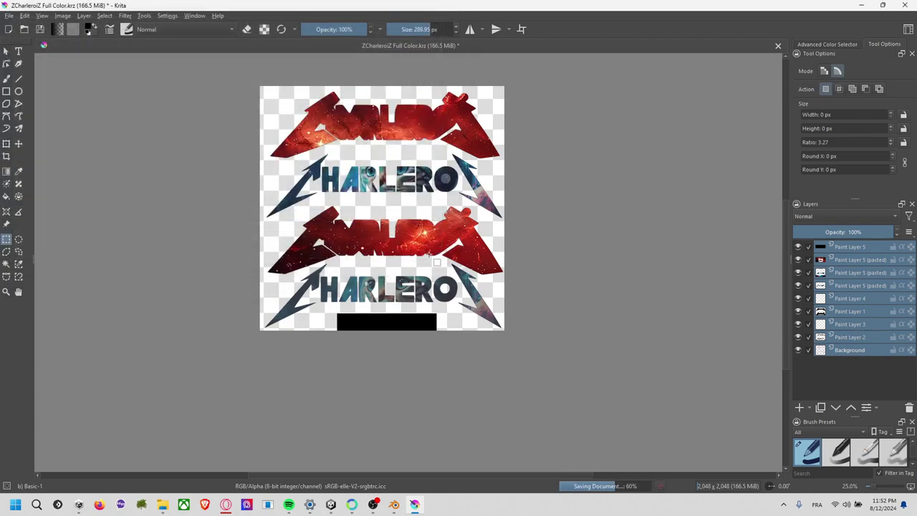
- Merge Paint Layer 5 through Background into one Background Merged layer and reset rotation to 0°
right_click(854, 250)
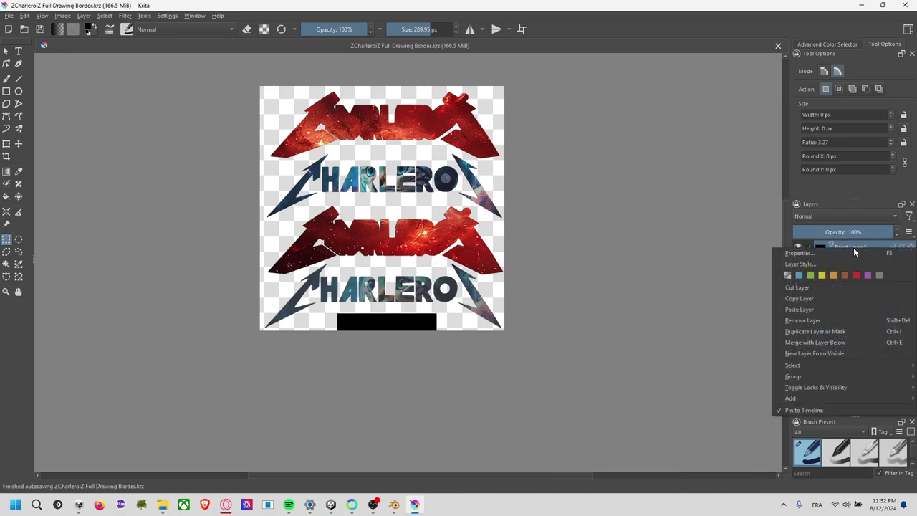
mouse_move(792, 365)
click(825, 342)
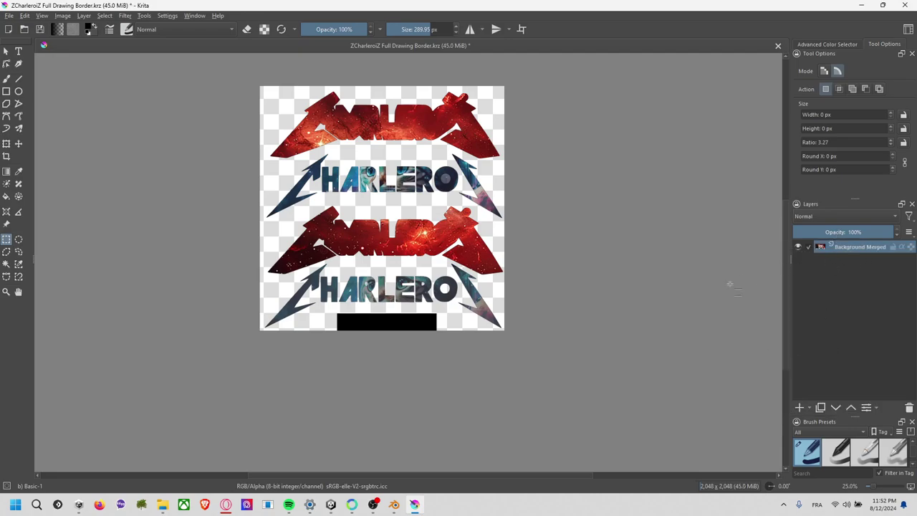
scroll(405, 264, up, 2)
scroll(404, 264, down, 1)
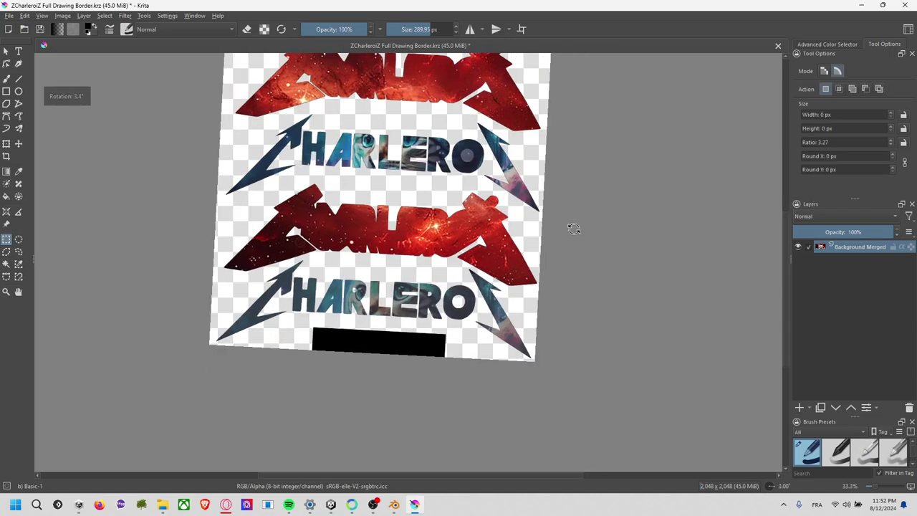
shift+middle_drag(533, 234, 652, 176)
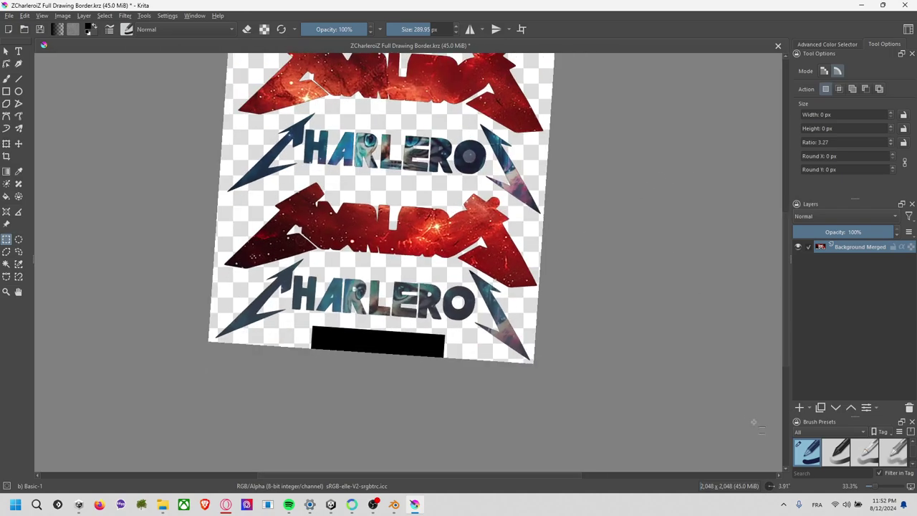
click(771, 487)
middle_drag(550, 204, 551, 263)
right_click(845, 245)
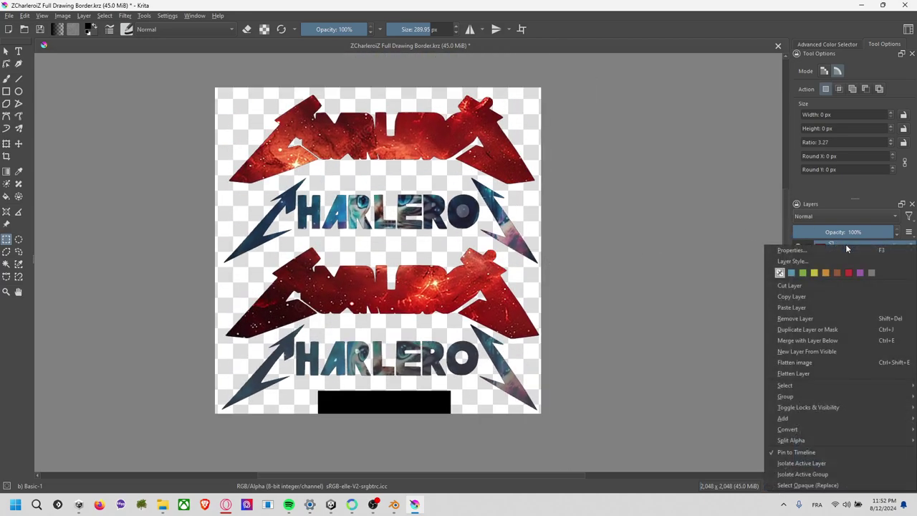
- Give the merged layer a black Stroke style of about 10 px outside, at 100% opacity
click(803, 262)
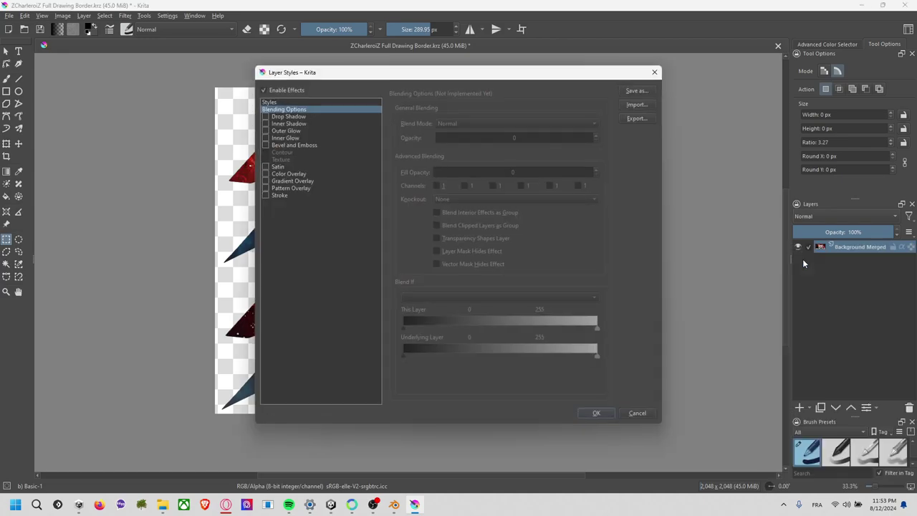
drag(470, 78, 741, 111)
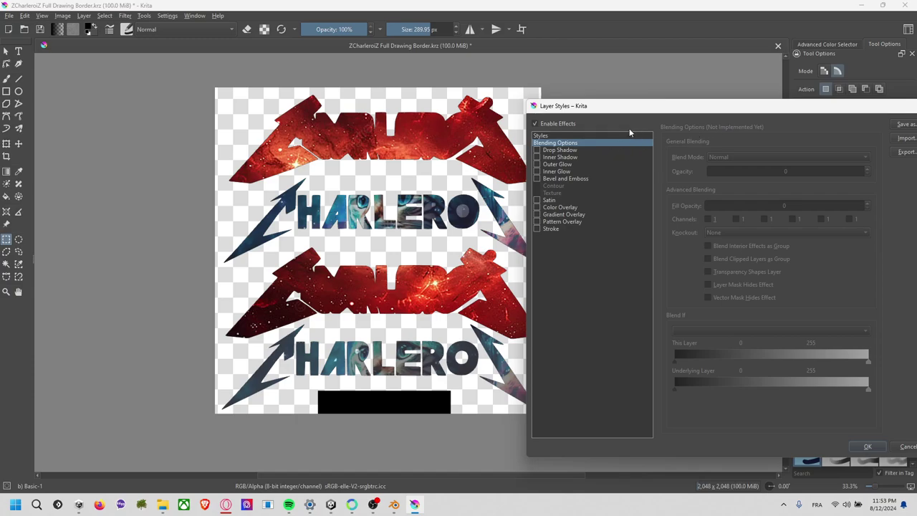
drag(626, 112, 662, 106)
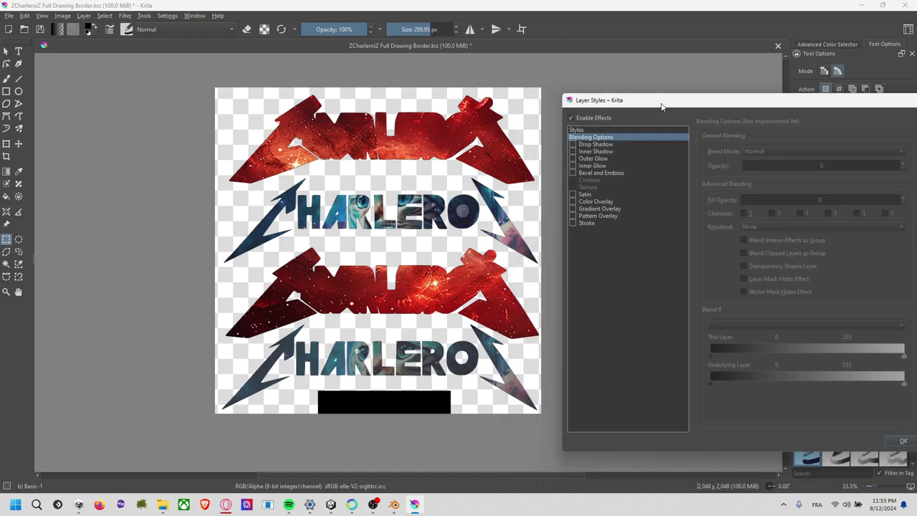
click(587, 222)
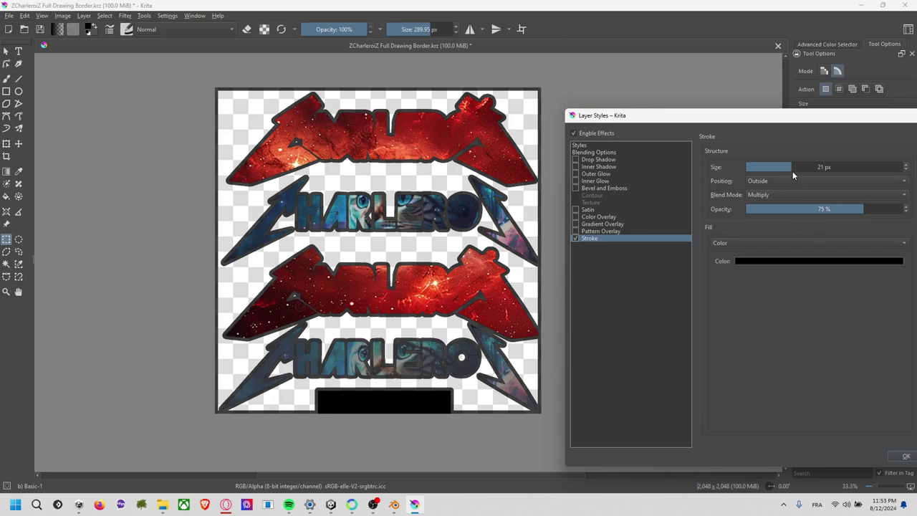
drag(792, 168, 780, 169)
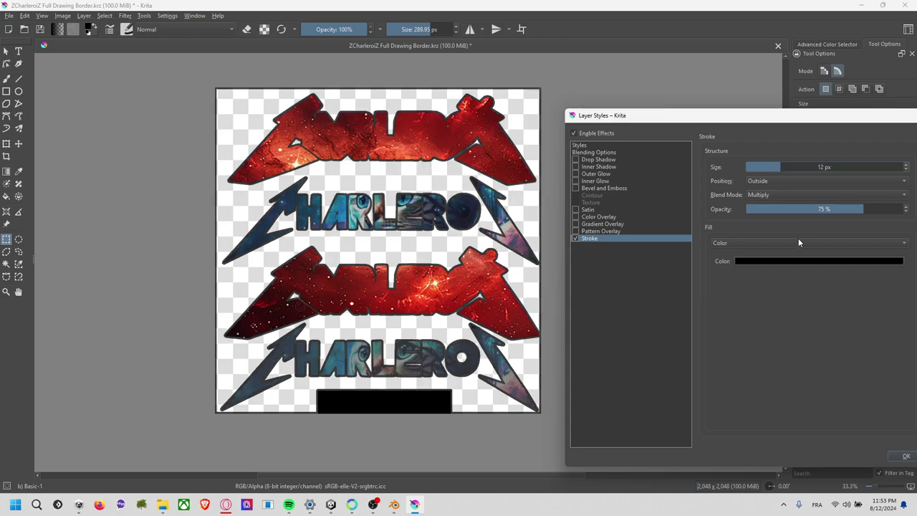
click(799, 263)
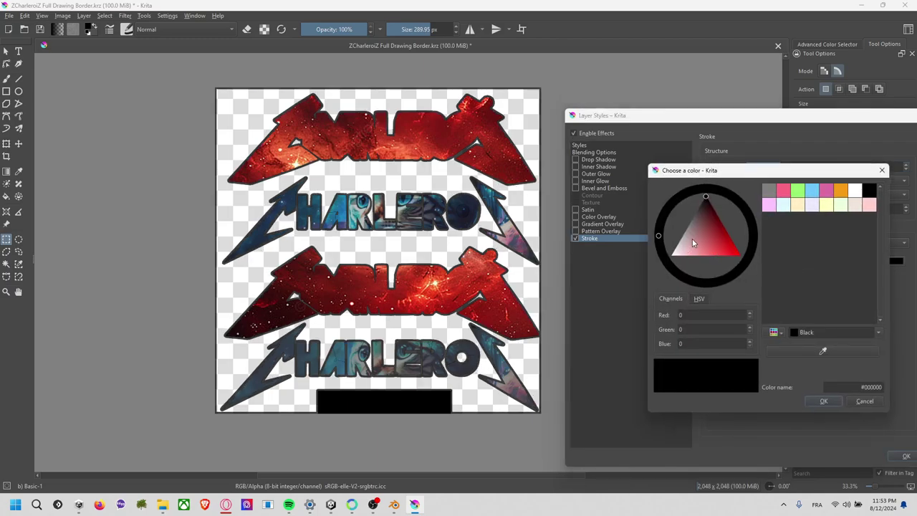
drag(708, 255, 710, 183)
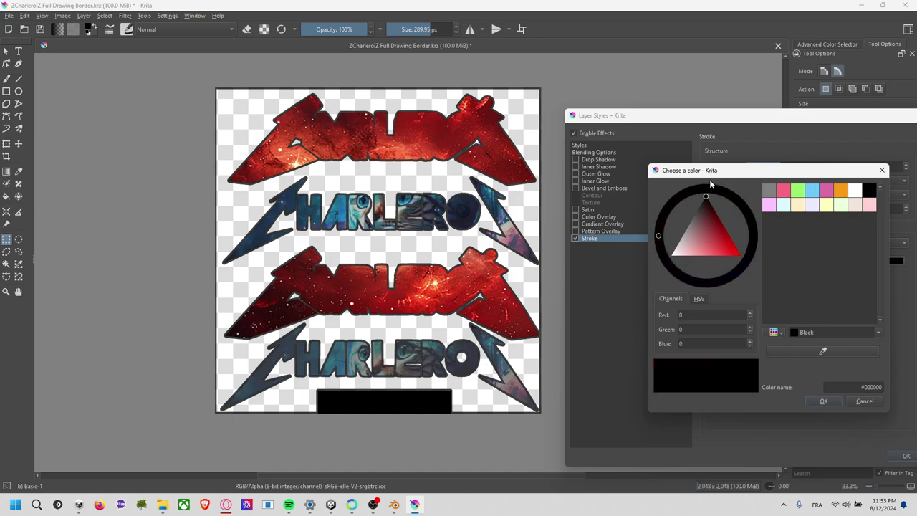
click(822, 402)
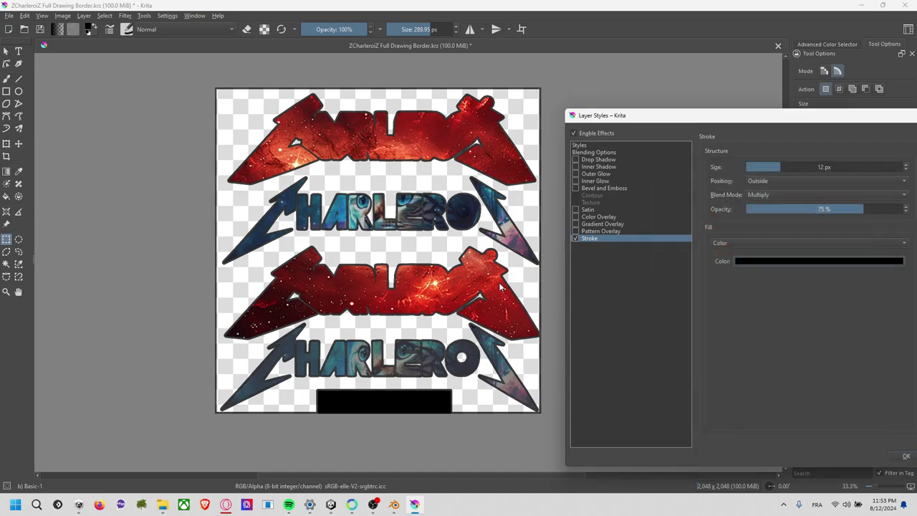
drag(835, 209, 912, 213)
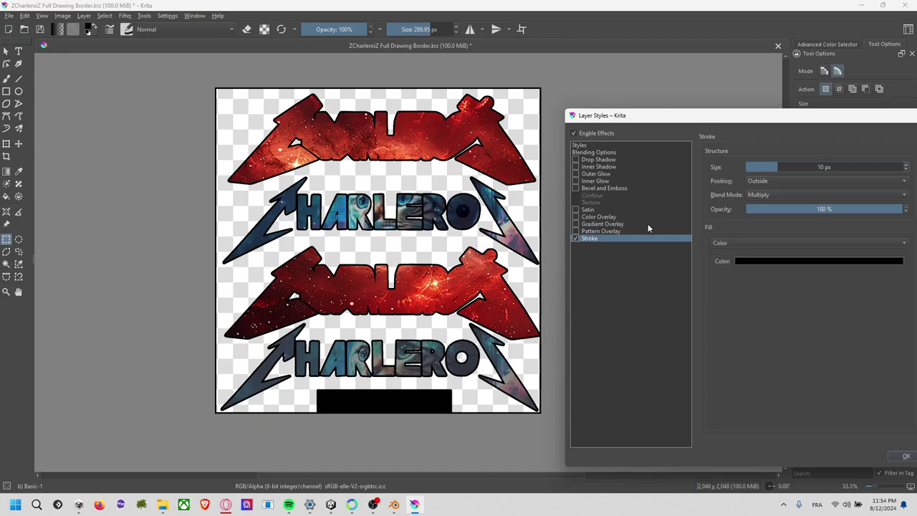
- Try a Satin effect in Multiply blend mode, then turn Satin off
click(612, 231)
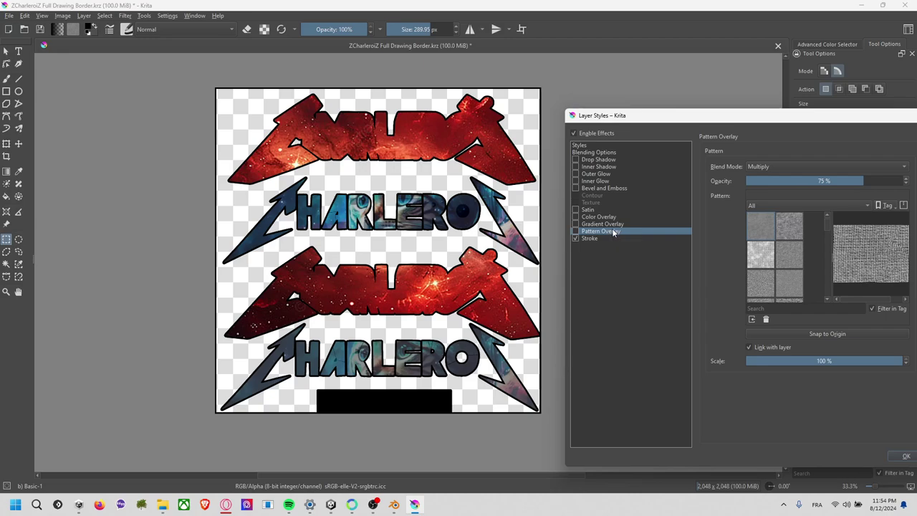
click(608, 225)
click(601, 217)
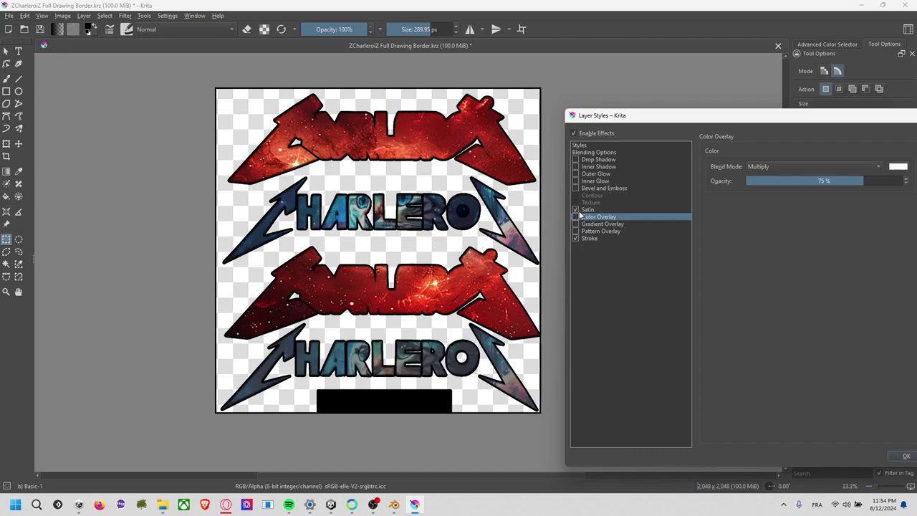
click(587, 210)
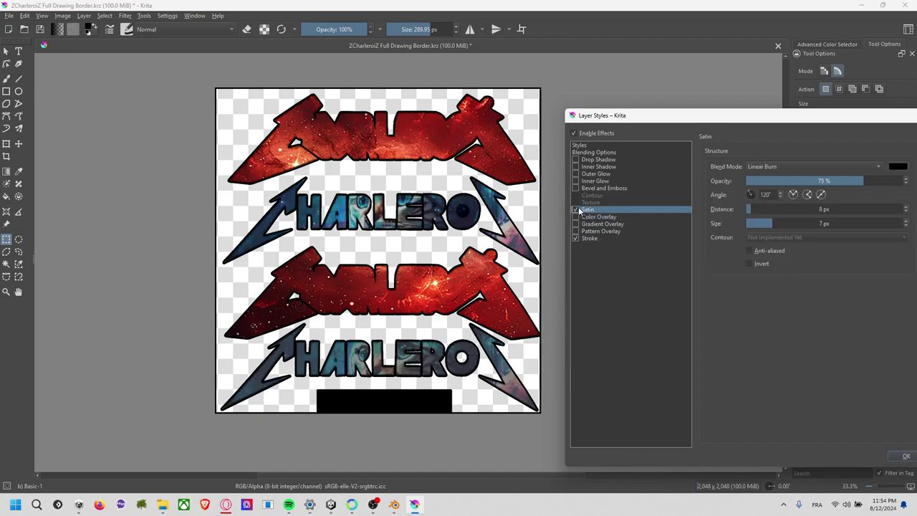
click(782, 166)
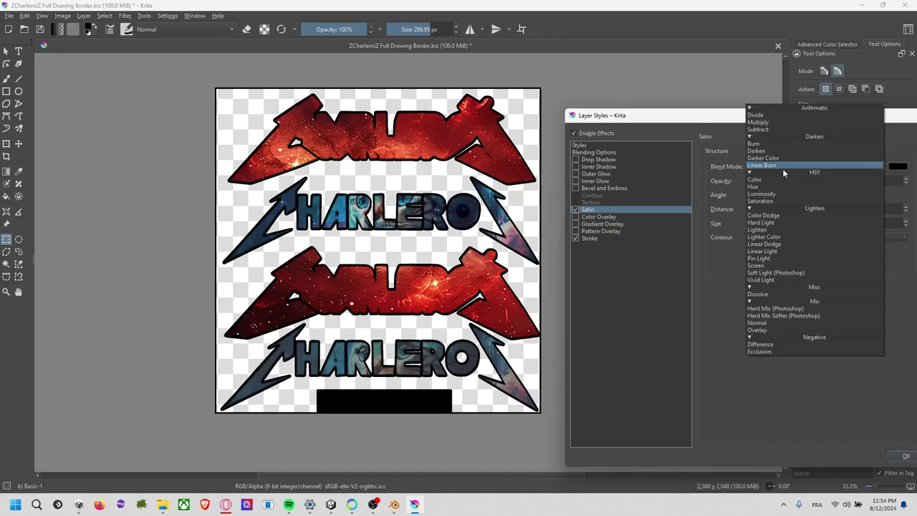
click(769, 123)
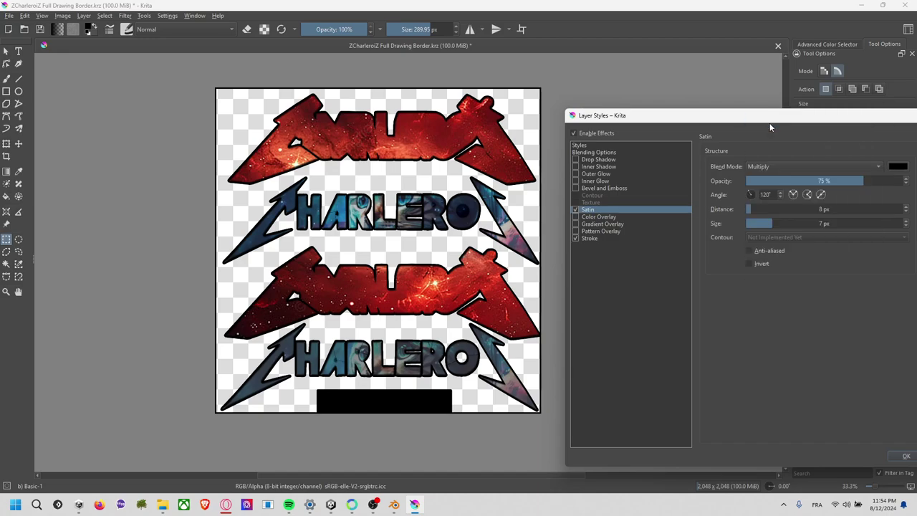
click(574, 209)
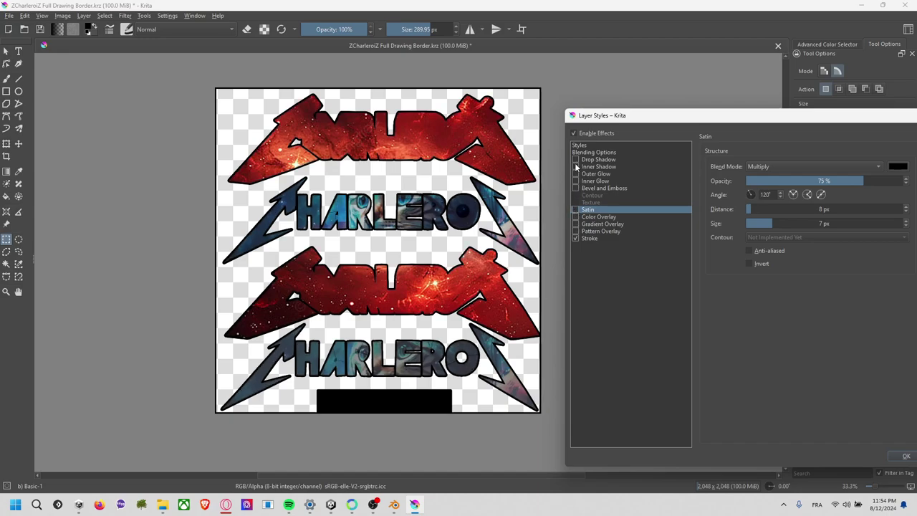
- Try a Pattern Overlay kept on Multiply, then switch to a Gradient Overlay
click(575, 230)
click(771, 169)
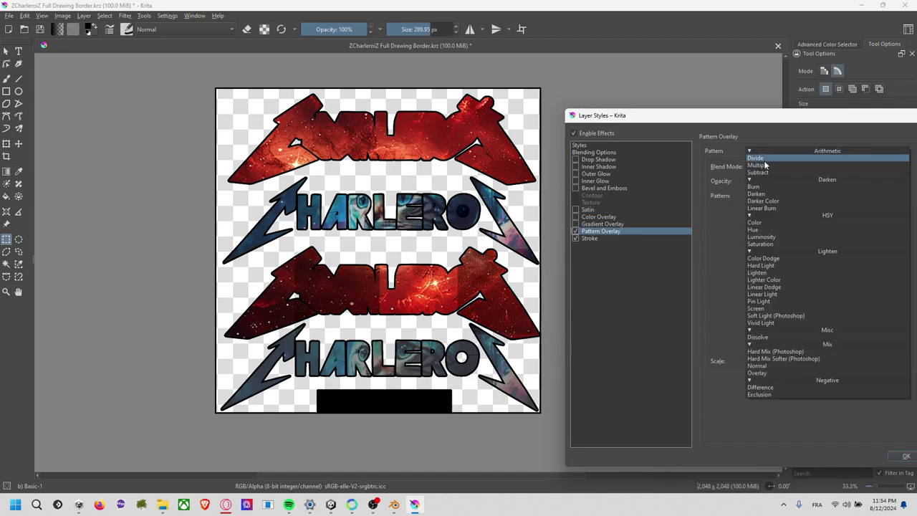
click(758, 165)
click(766, 169)
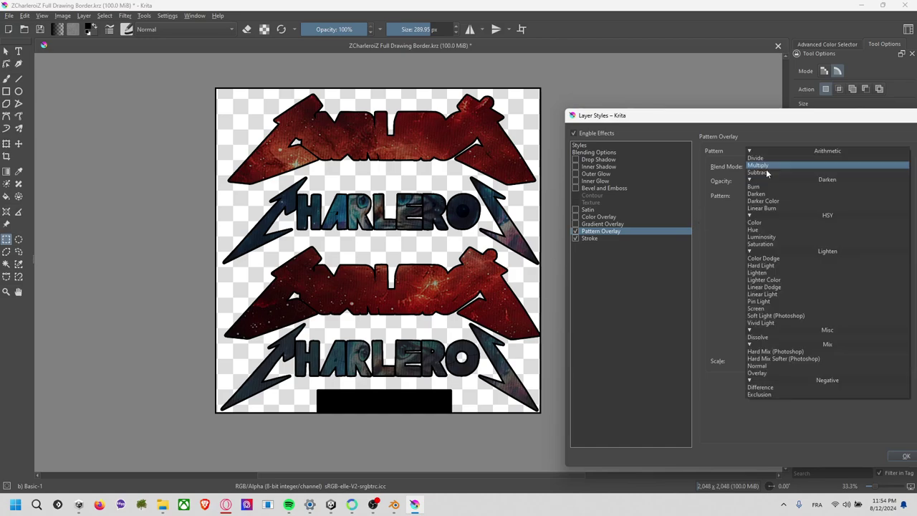
click(732, 188)
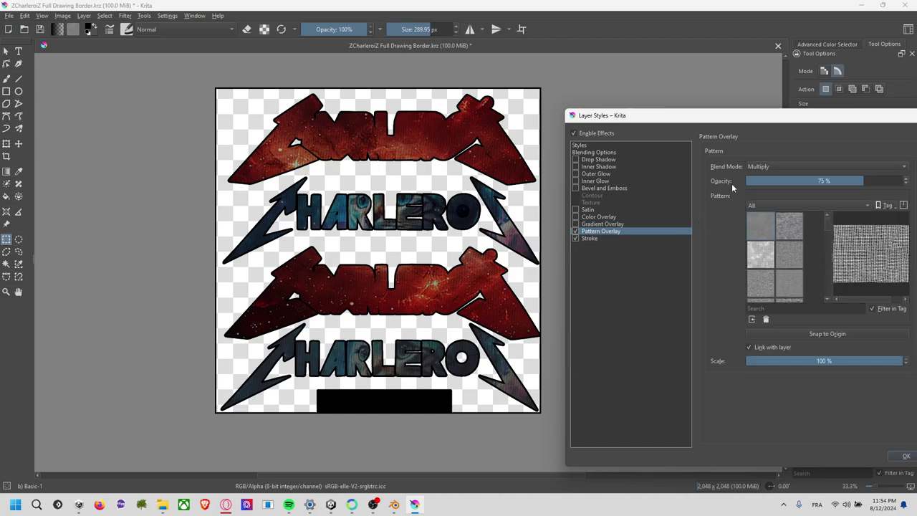
click(575, 224)
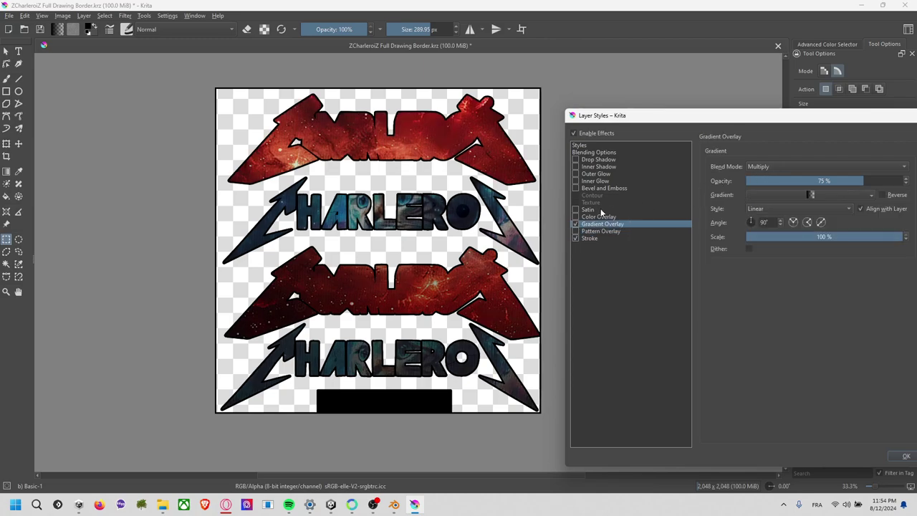
- Enable Color Overlay with white at 100% opacity
click(577, 217)
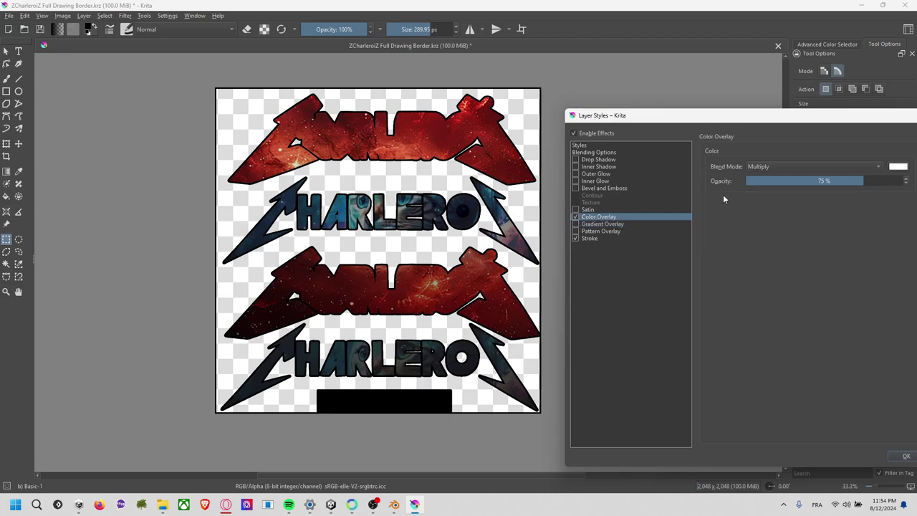
click(897, 167)
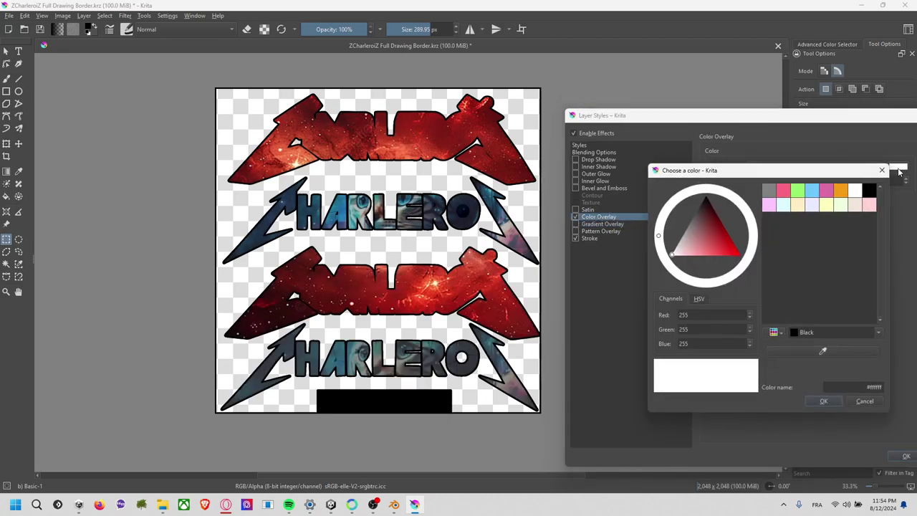
click(839, 403)
drag(855, 181, 906, 182)
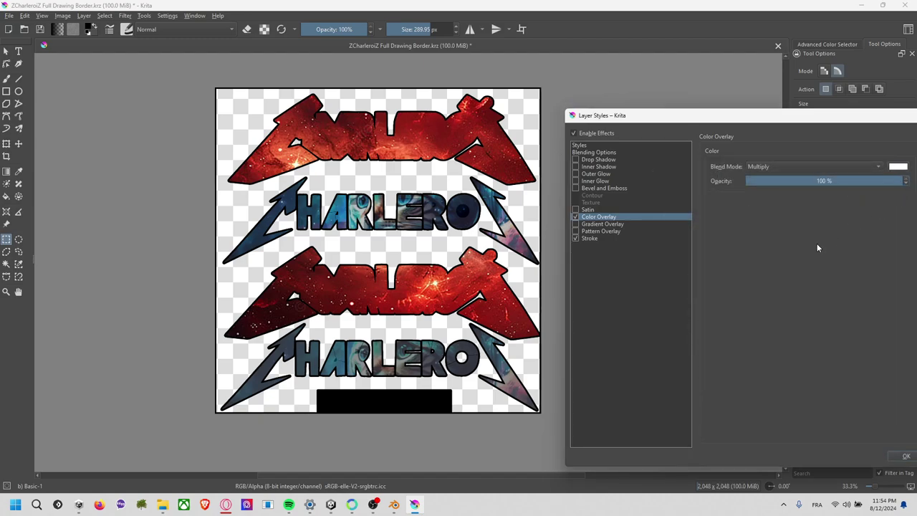
- Test Subtract, Burn and Color as the Color Overlay blend mode
click(804, 167)
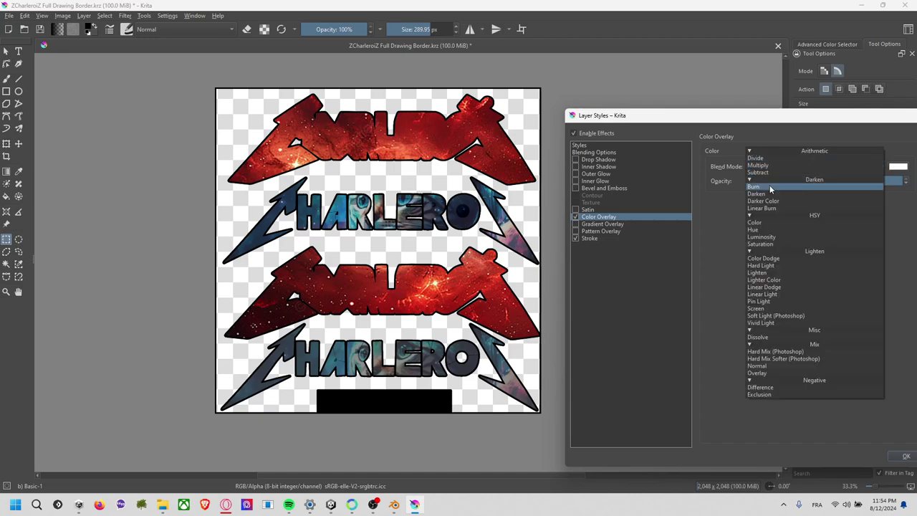
click(767, 166)
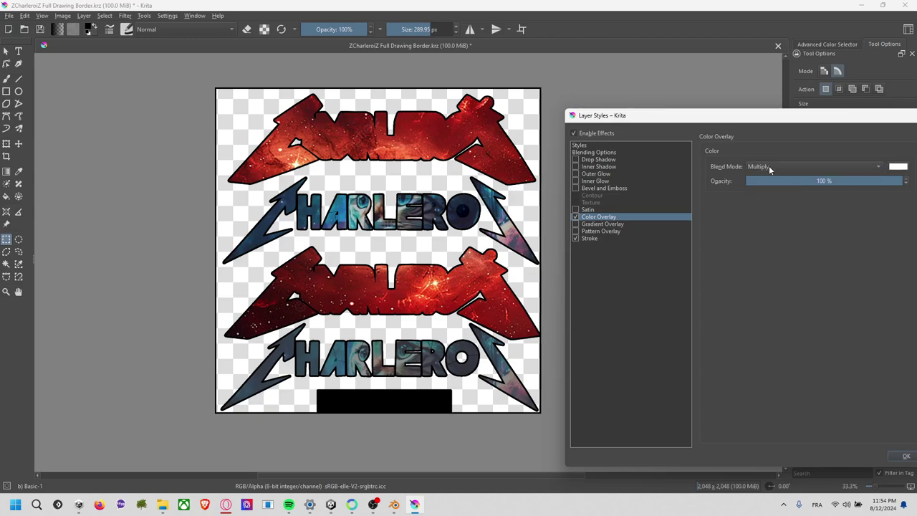
click(768, 166)
click(771, 171)
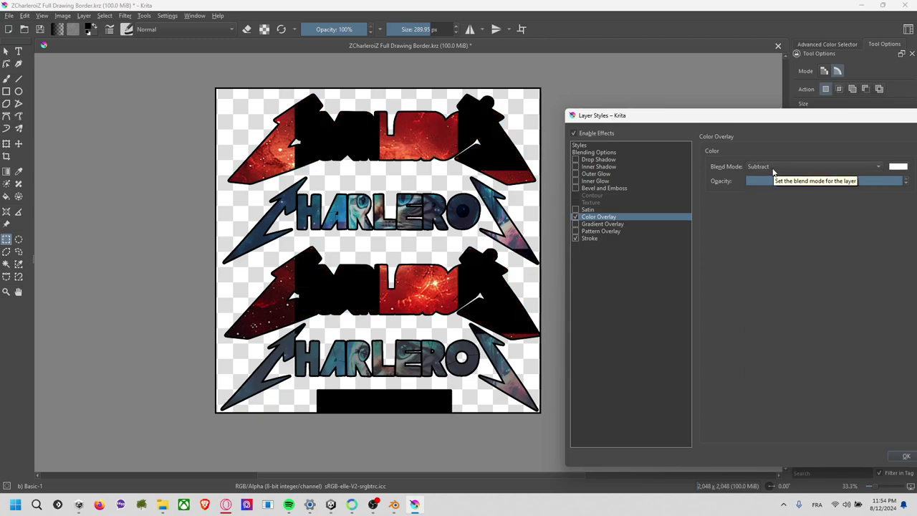
click(771, 168)
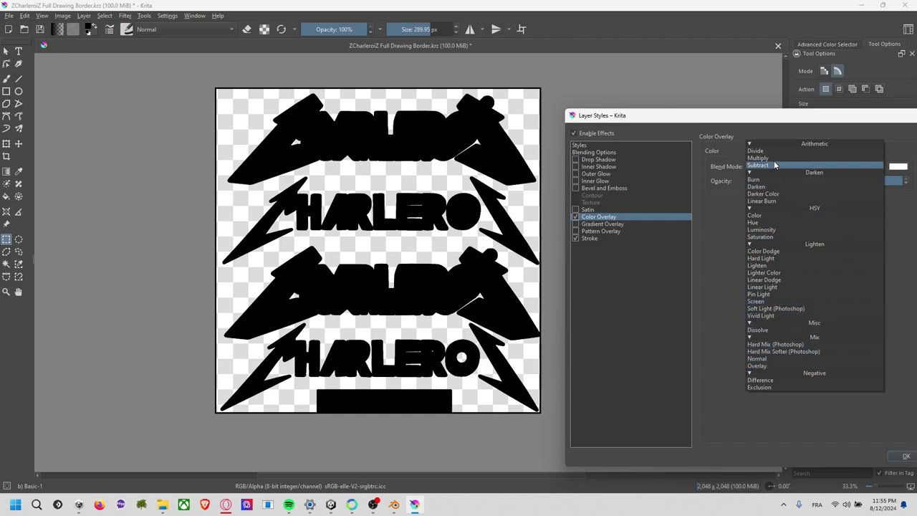
click(767, 184)
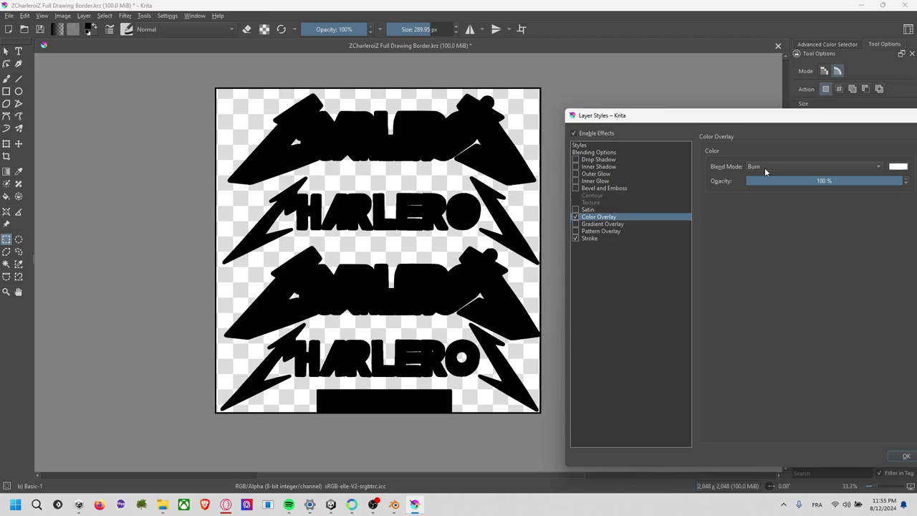
click(766, 171)
click(766, 198)
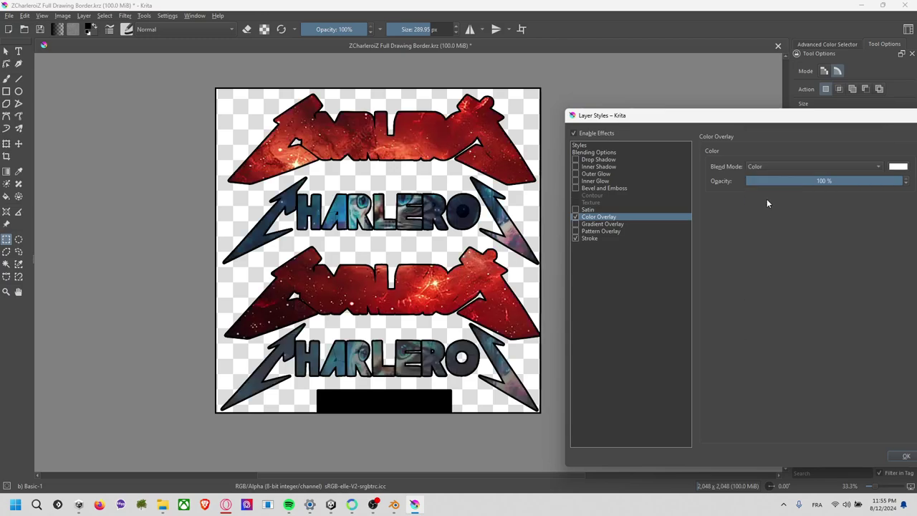
- Compare Multiply, Hard Light and Lighten, settle on Hard Light, and toggle the black stroke
click(761, 166)
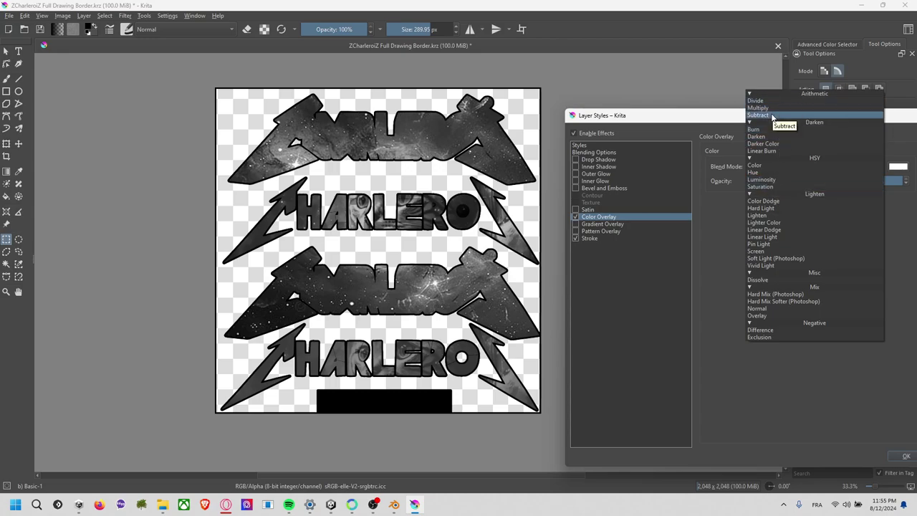
click(765, 108)
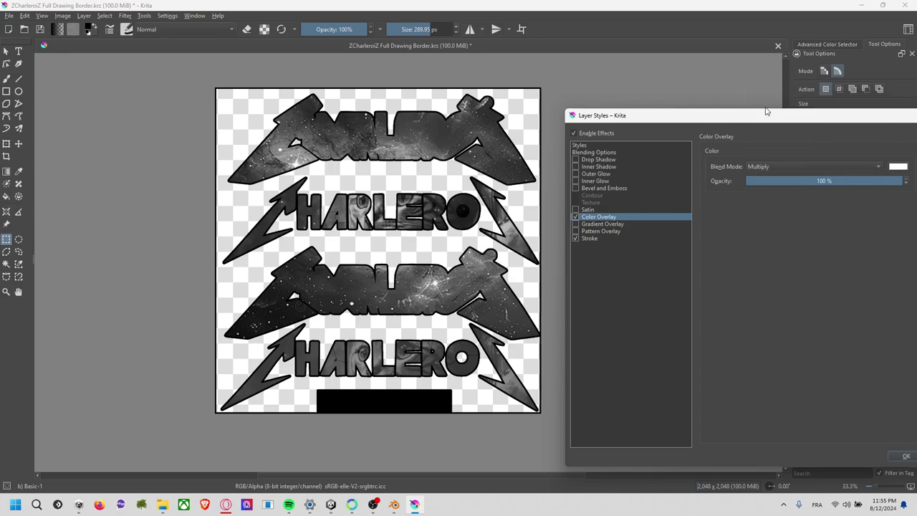
click(776, 167)
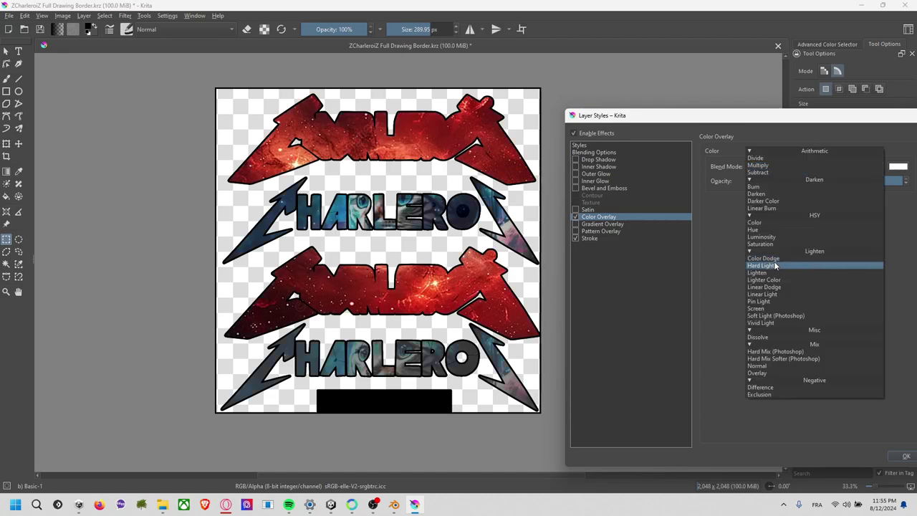
click(776, 265)
click(769, 167)
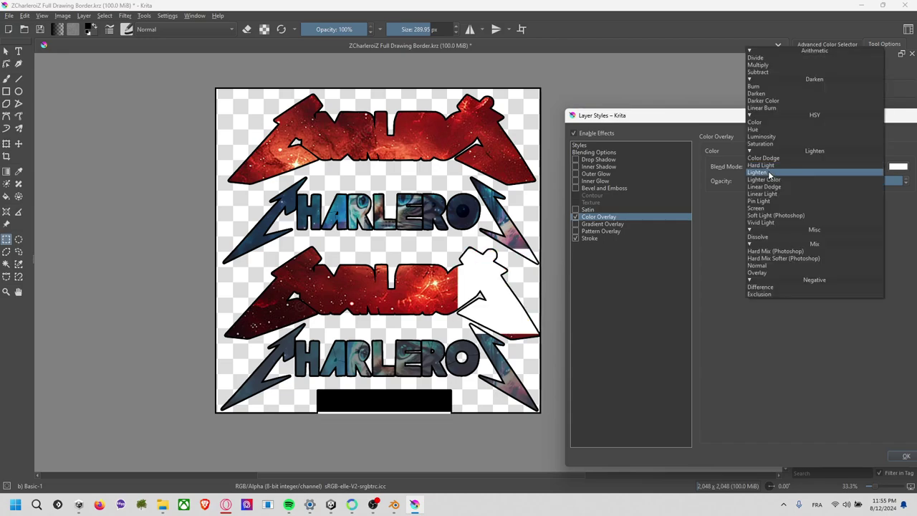
click(768, 170)
click(772, 168)
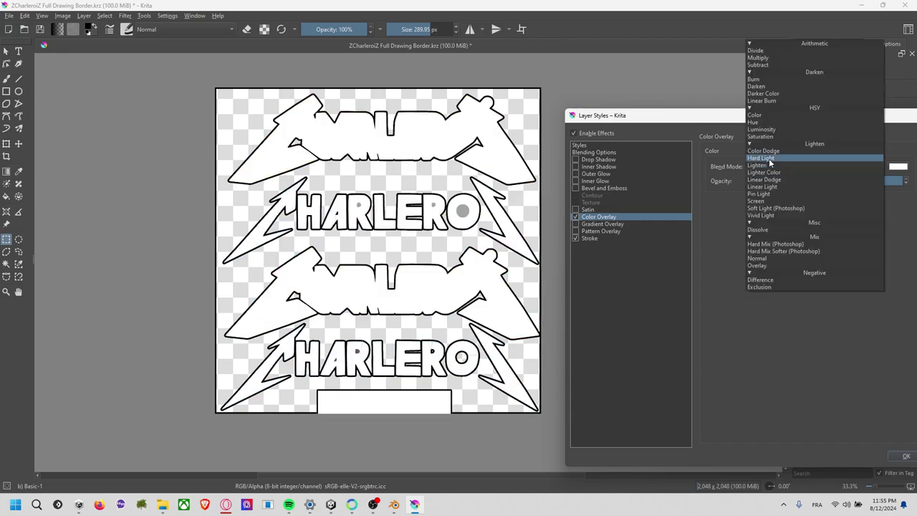
click(768, 158)
click(575, 238)
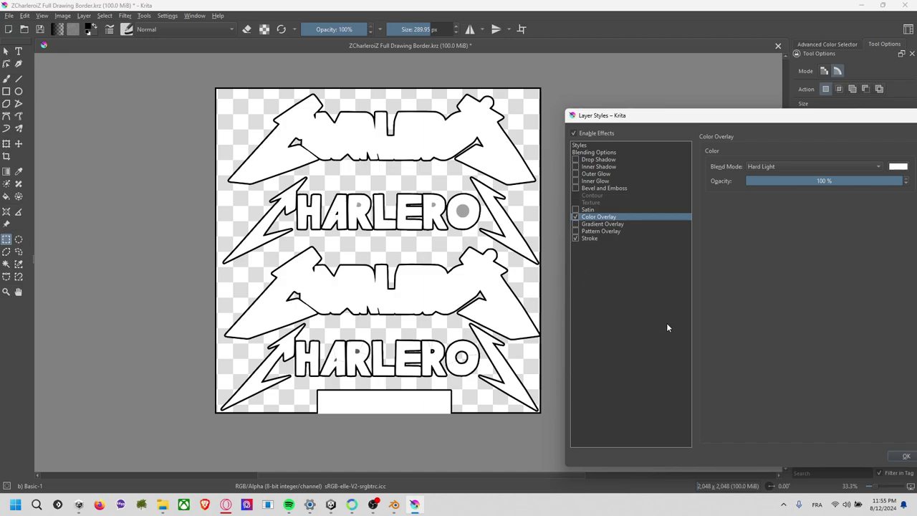
- Close Layer Styles, turn the logo layer's effects off to show white outlines, and convert the layer
click(904, 456)
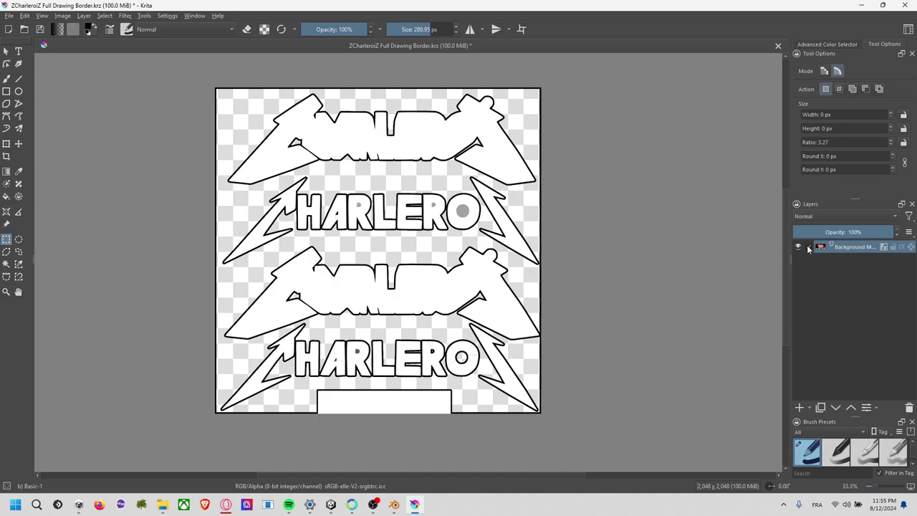
click(885, 247)
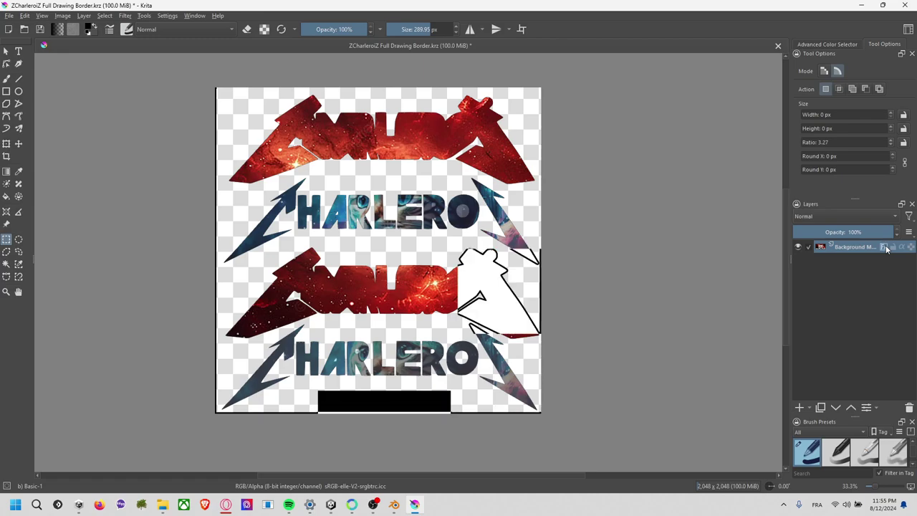
click(885, 247)
click(885, 247)
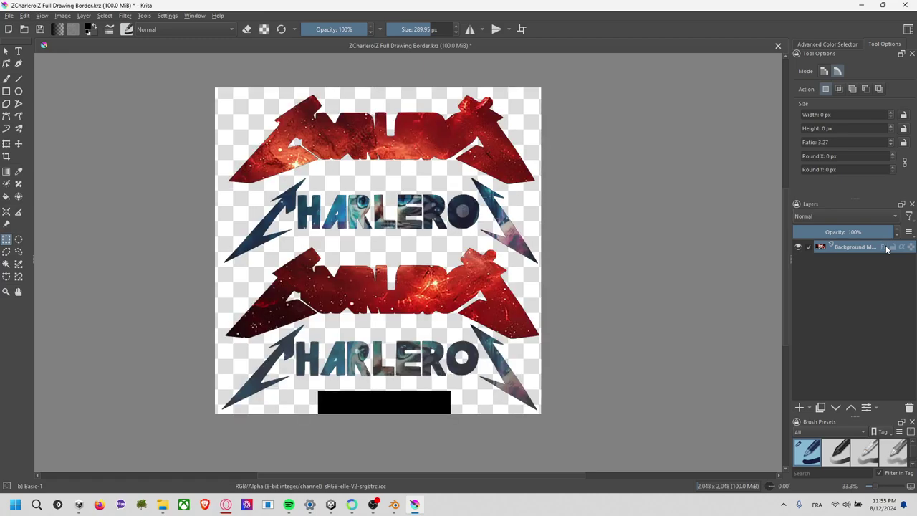
click(885, 247)
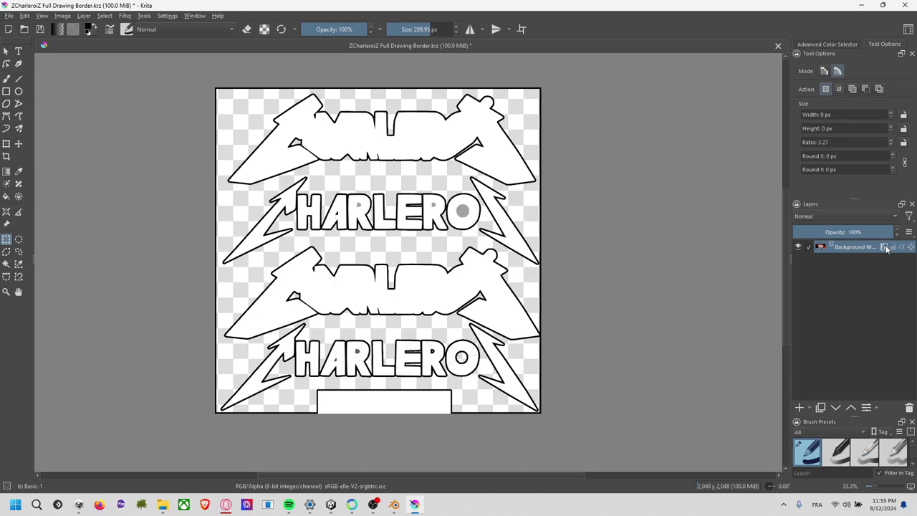
right_click(852, 251)
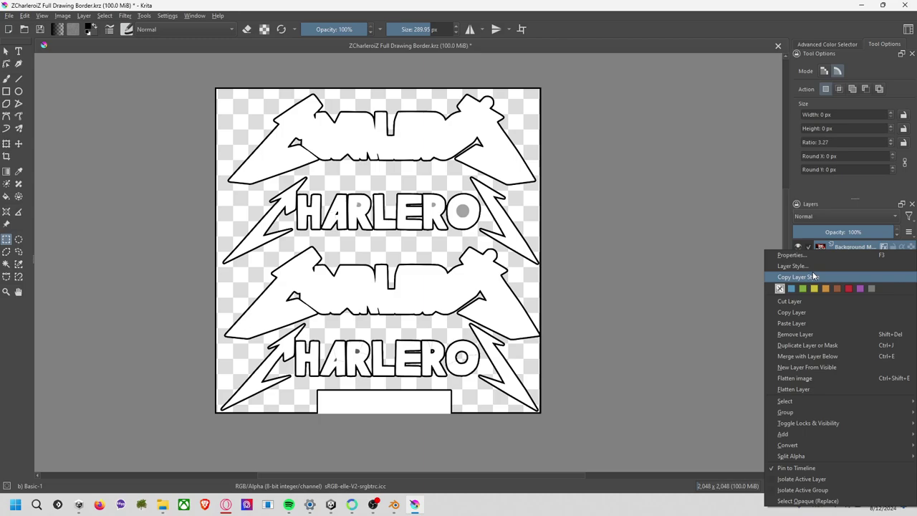
mouse_move(788, 445)
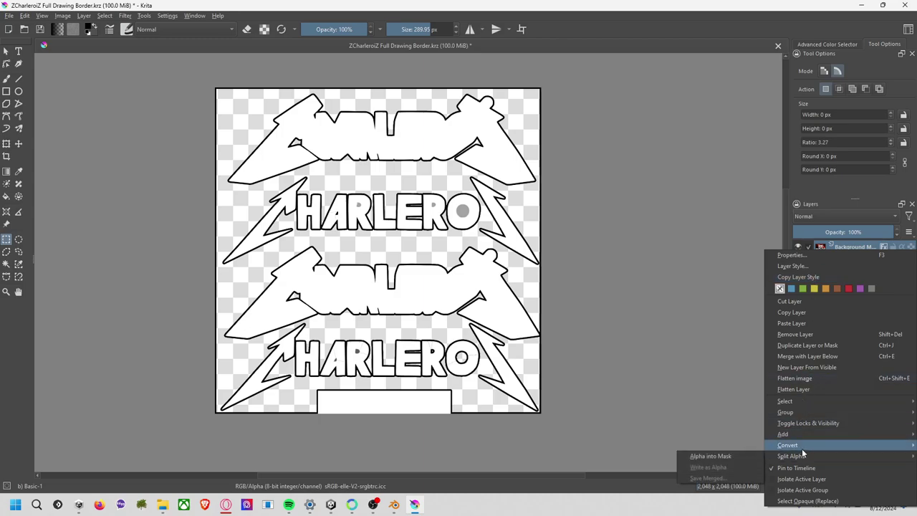
click(806, 377)
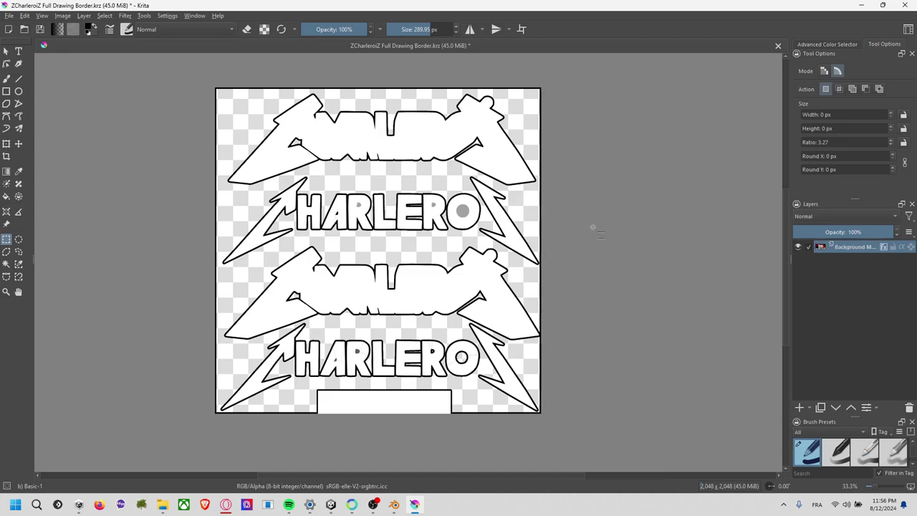
- Re-enable the layer effects and contiguous-select the O's light circle plus the R's eye highlight
click(882, 246)
scroll(456, 229, up, 4)
middle_drag(408, 196, 541, 262)
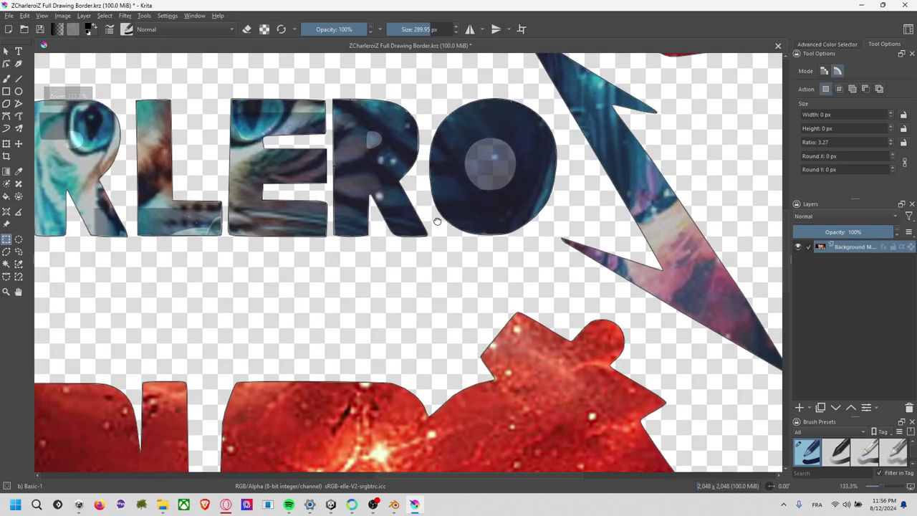
click(7, 264)
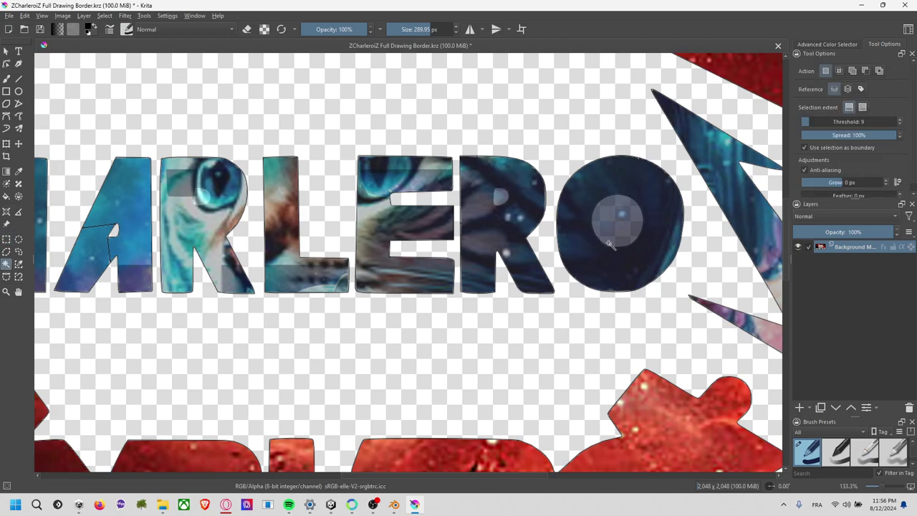
click(614, 230)
shift+click(203, 197)
- Refine the eye-highlight selection with a freehand outline around it
ctrl+scroll(203, 198, up, 5)
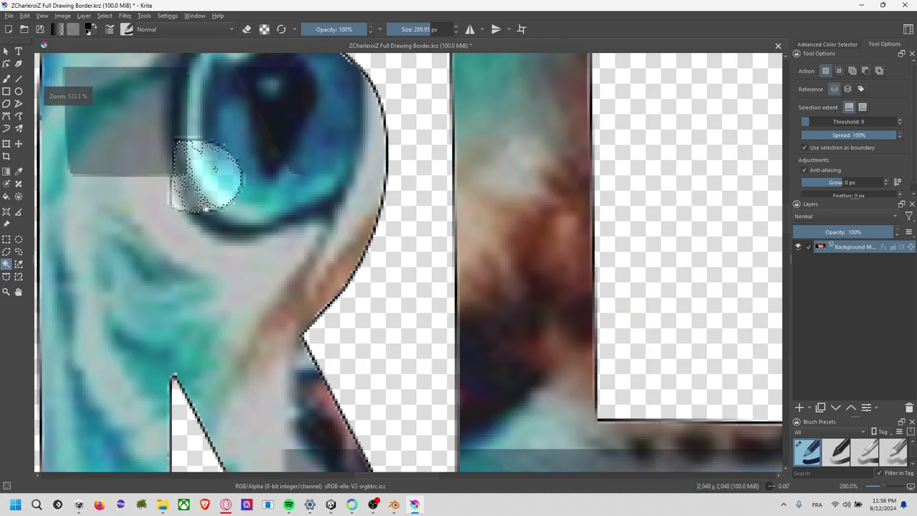
ctrl+scroll(205, 196, up, 4)
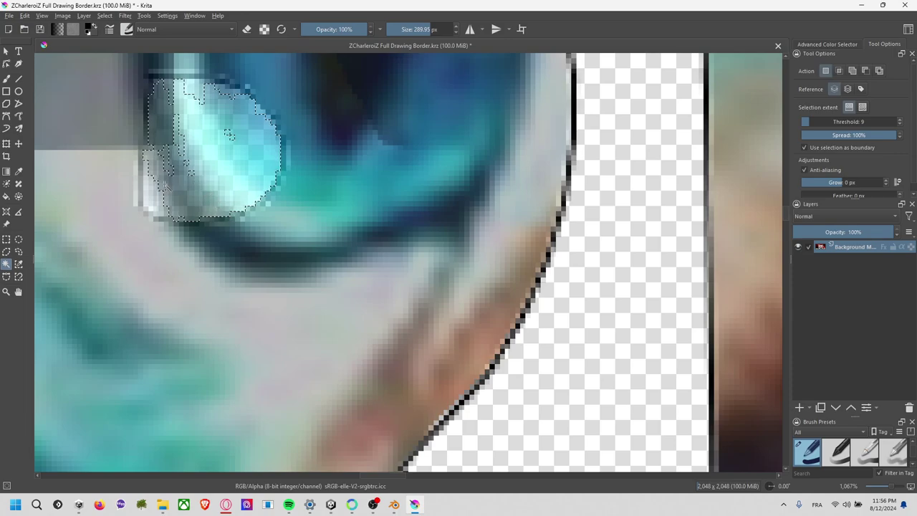
shift+click(153, 202)
middle_drag(213, 162, 321, 267)
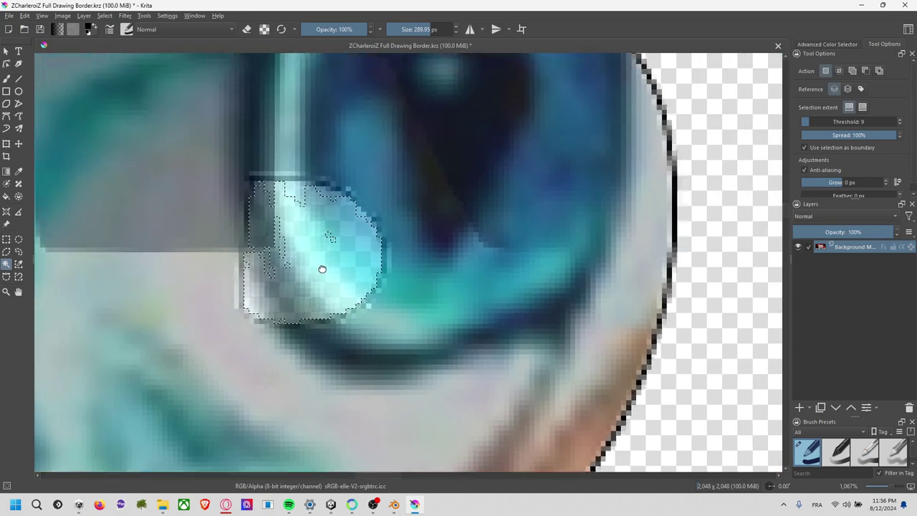
click(21, 251)
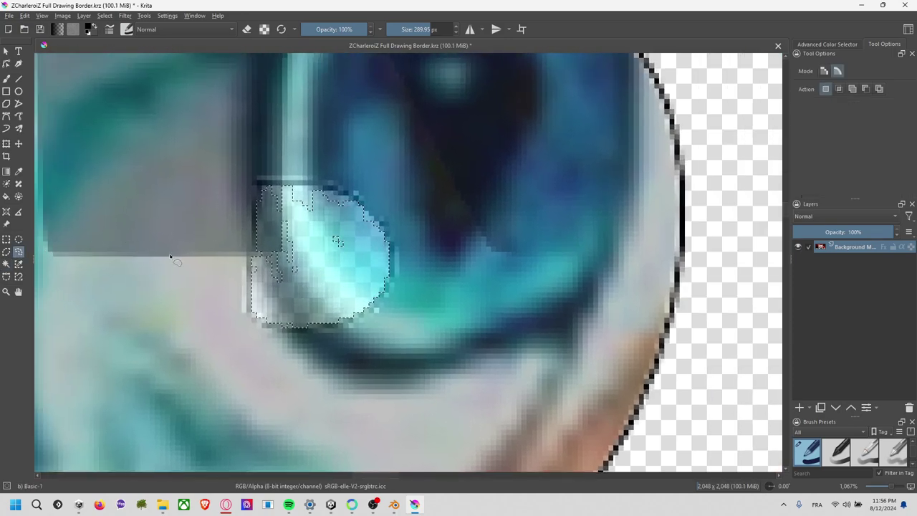
drag(265, 297, 280, 192)
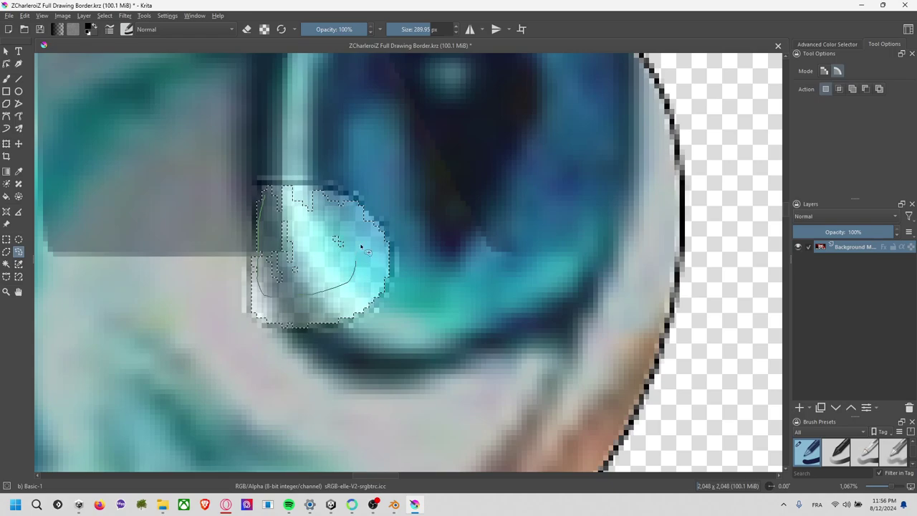
drag(336, 241, 265, 207)
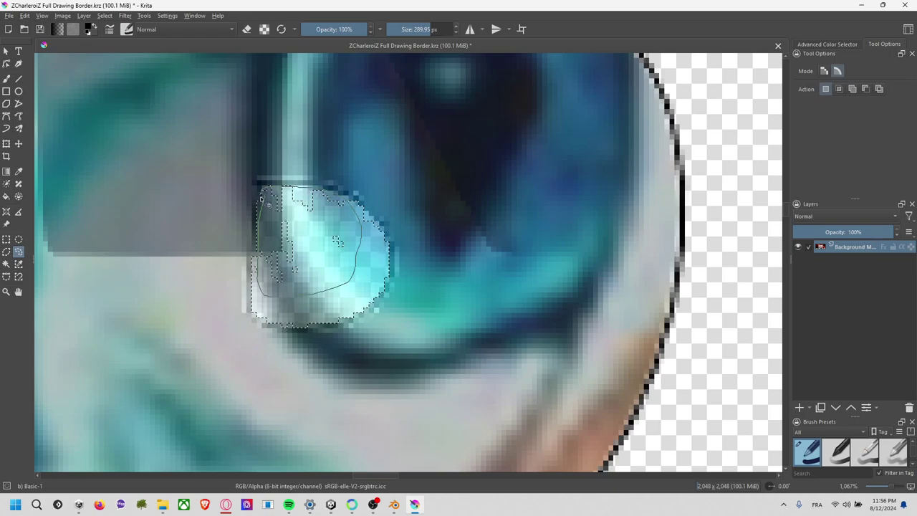
scroll(306, 223, down, 5)
- Add the R's transparent hole, including its lower-left part, to the selection
scroll(358, 246, down, 2)
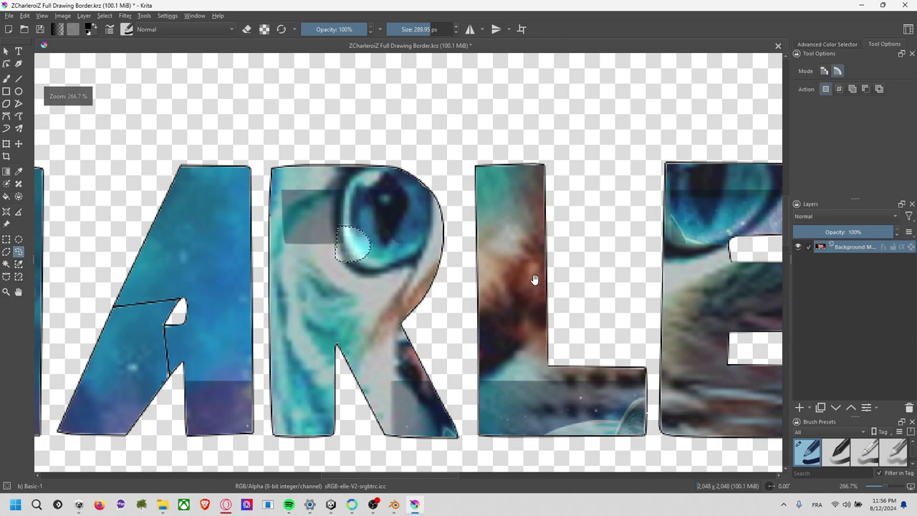
scroll(430, 243, up, 2)
scroll(521, 247, down, 1)
scroll(458, 236, up, 2)
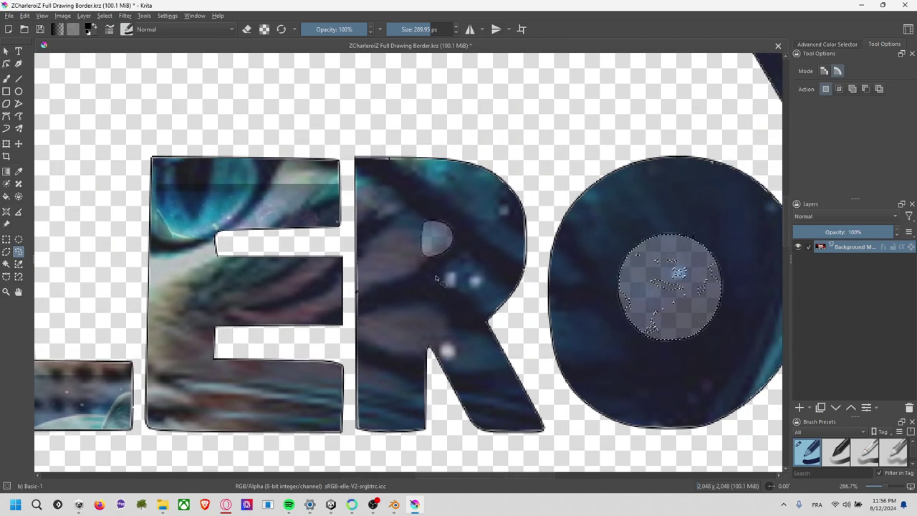
scroll(466, 222, up, 3)
middle_drag(471, 218, 283, 293)
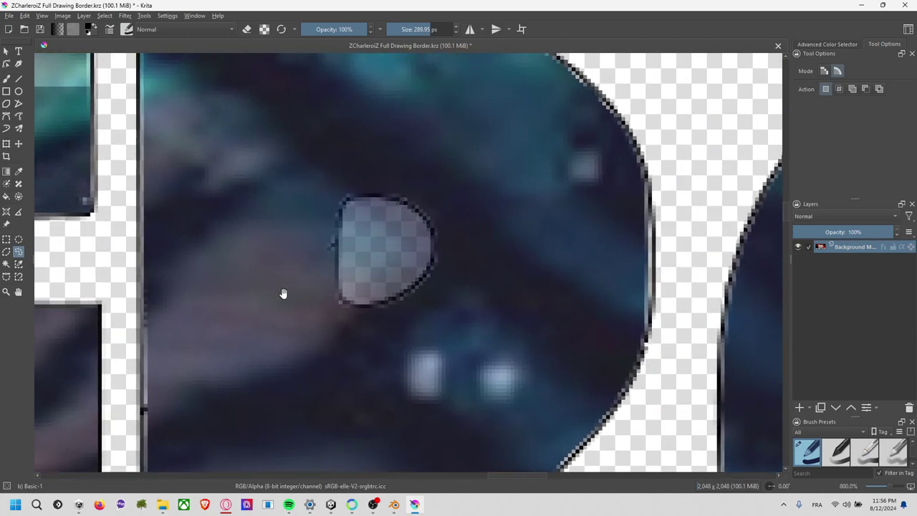
click(5, 263)
click(408, 255)
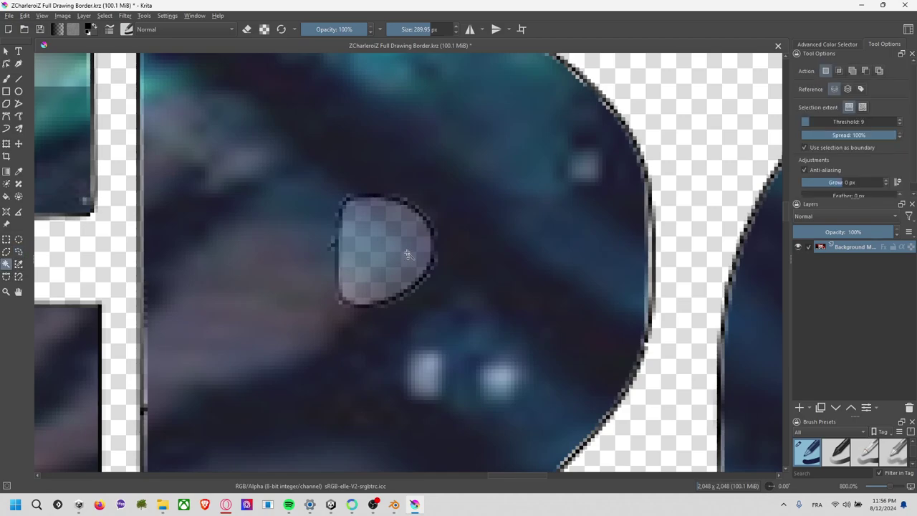
shift+click(362, 288)
scroll(393, 293, right, 1)
scroll(647, 333, right, 5)
scroll(300, 233, right, 5)
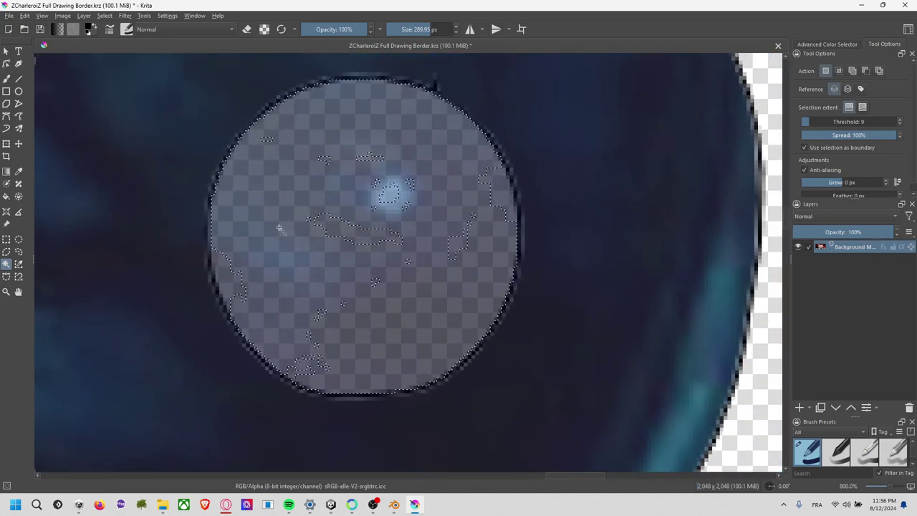
- Trace freehand additions along the O circle's right and left edges for a smooth outline
click(18, 252)
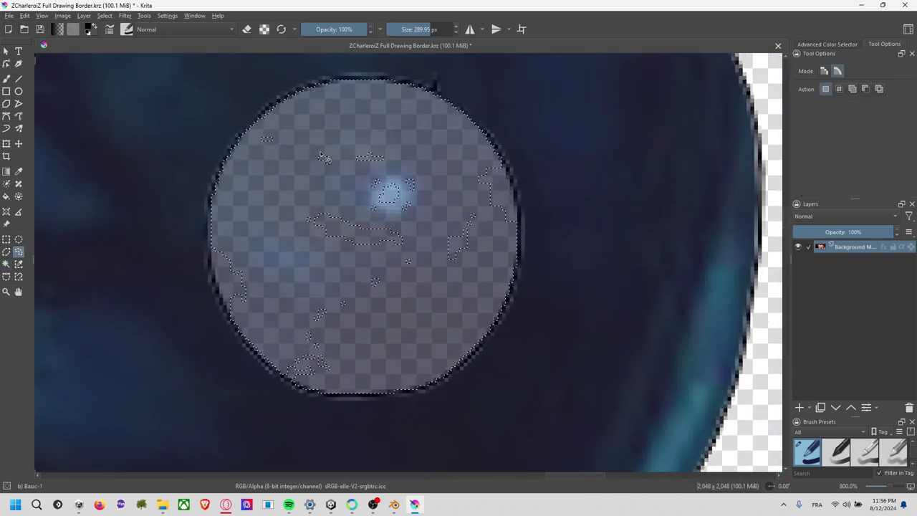
mouse_move(266, 136)
mouse_down()
mouse_move(313, 383)
mouse_move(287, 122)
mouse_up()
drag(476, 156, 512, 191)
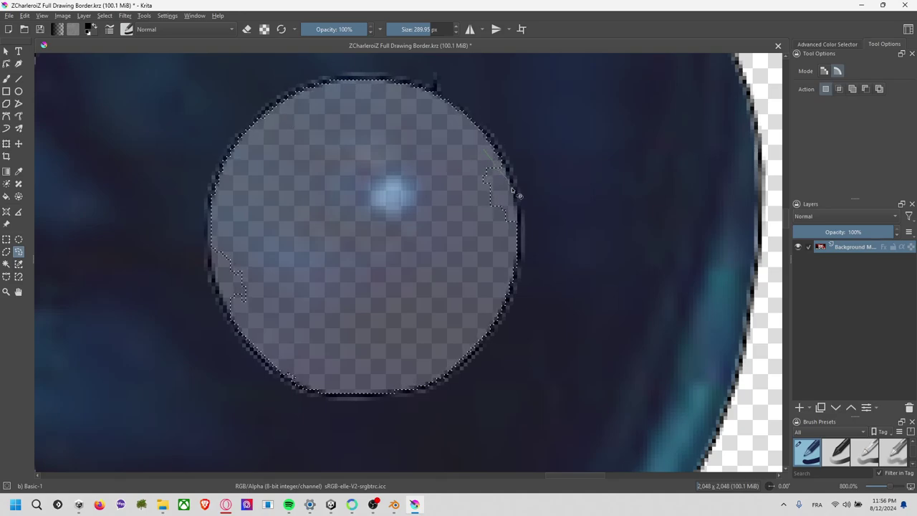
mouse_move(525, 245)
mouse_down()
mouse_move(487, 152)
mouse_move(483, 216)
mouse_up()
drag(497, 164, 510, 208)
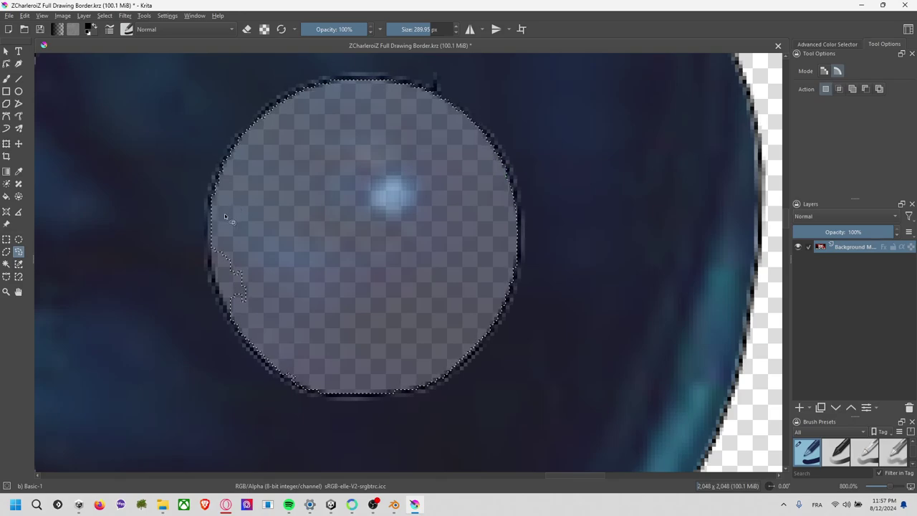
drag(224, 215, 222, 308)
mouse_move(212, 275)
mouse_down()
mouse_move(204, 239)
mouse_move(219, 199)
mouse_up()
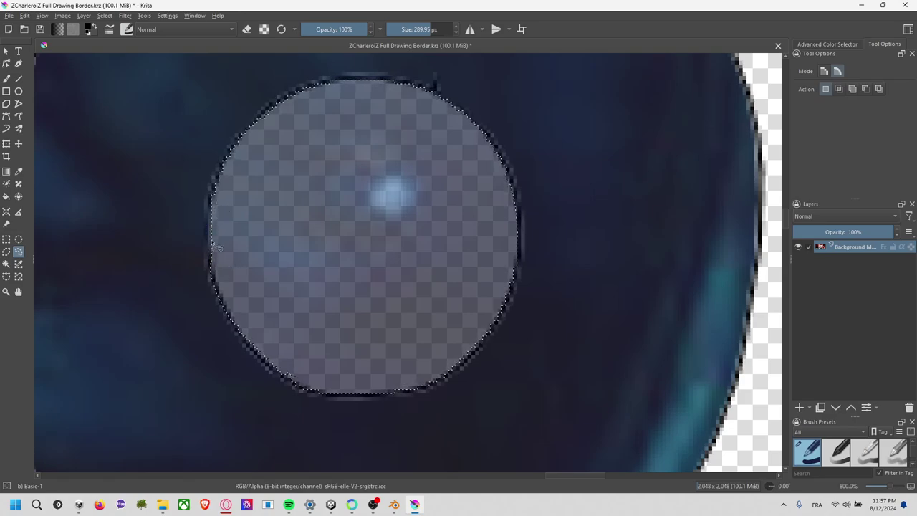
drag(212, 243, 210, 271)
scroll(301, 256, down, 4)
- Delete the selected circle and spots, then turn layer effects off to check outlines
scroll(300, 256, down, 3)
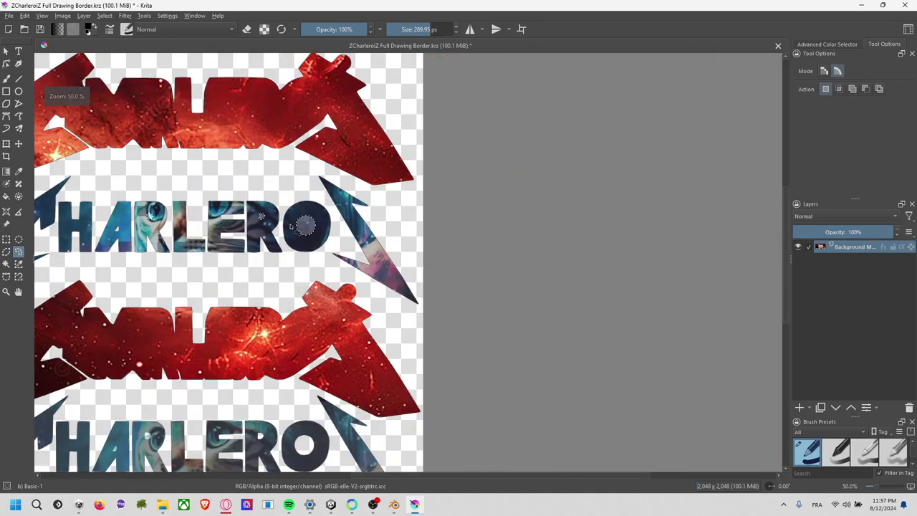
middle_drag(218, 256, 381, 271)
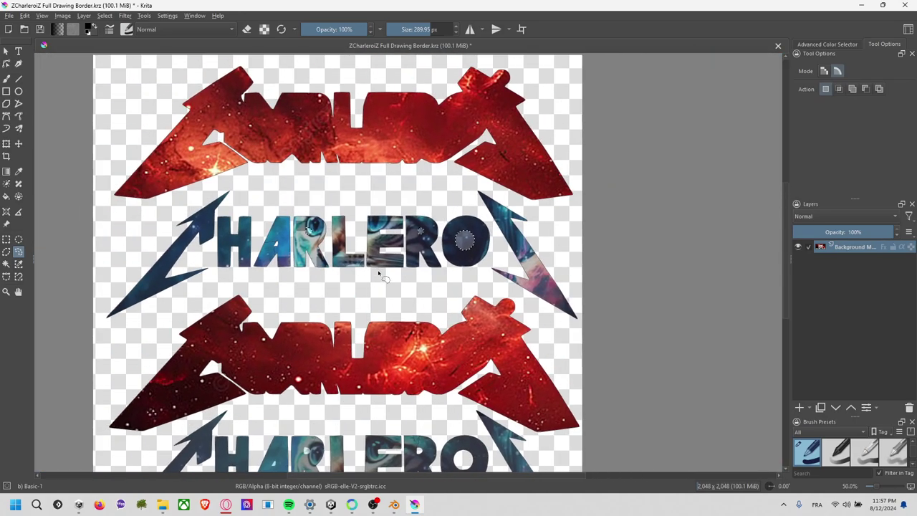
key(Delete)
click(883, 247)
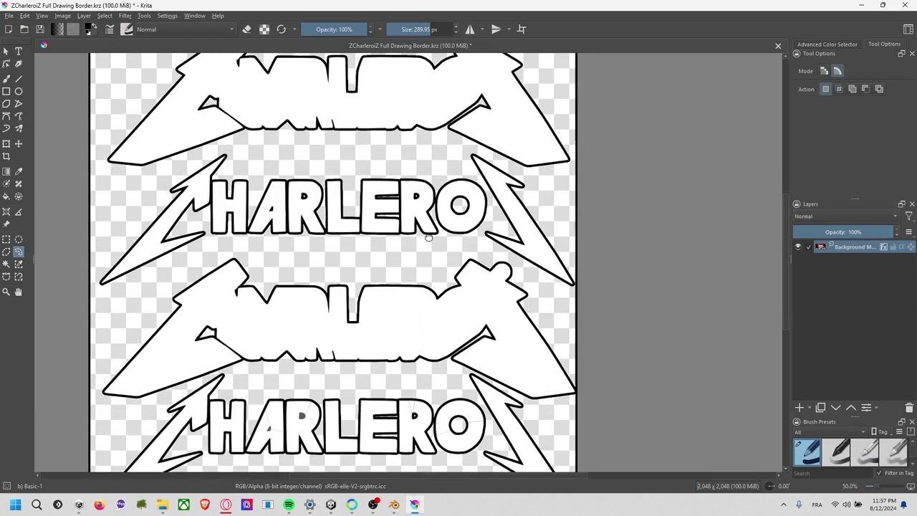
middle_drag(462, 341, 440, 164)
scroll(316, 281, up, 4)
scroll(316, 280, up, 2)
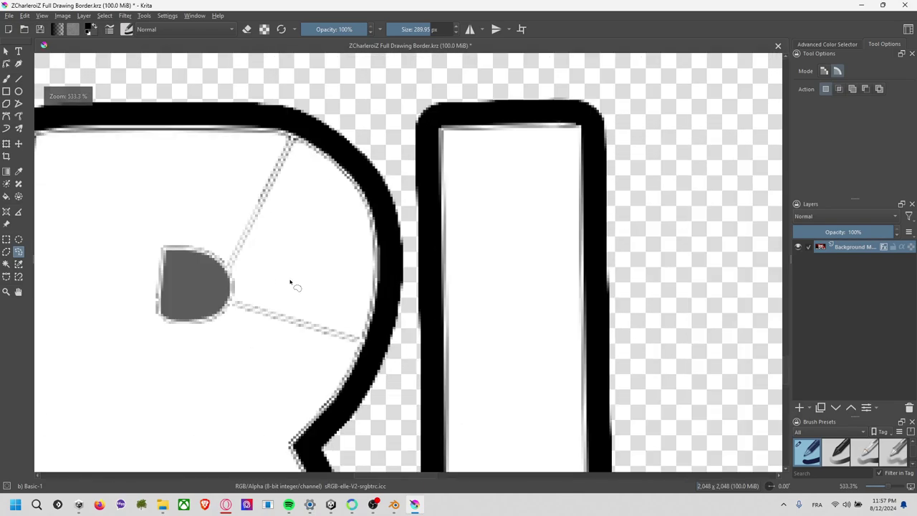
scroll(293, 285, down, 2)
scroll(276, 276, down, 2)
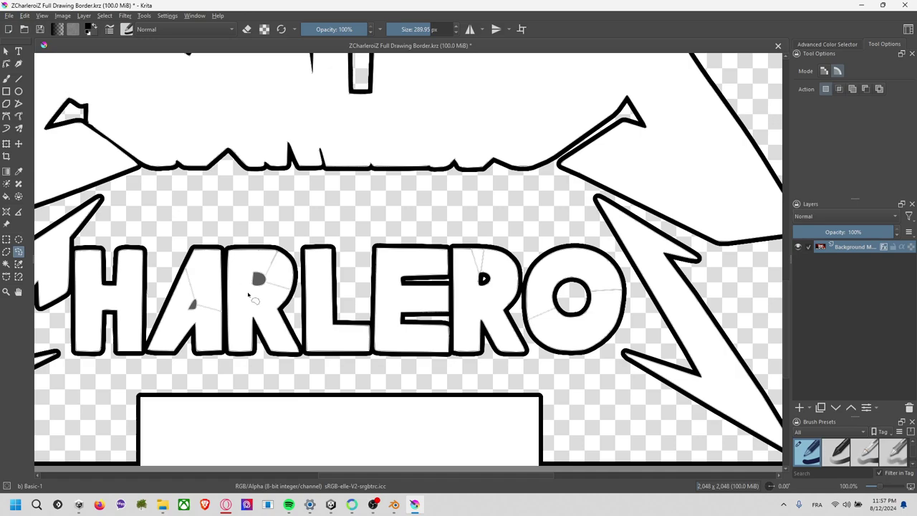
scroll(236, 287, up, 1)
scroll(391, 280, up, 1)
scroll(383, 286, up, 2)
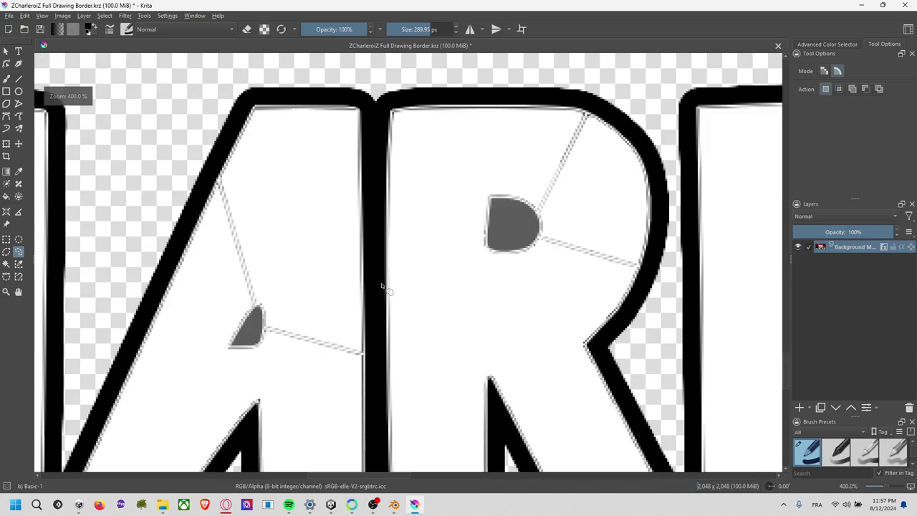
scroll(383, 287, down, 2)
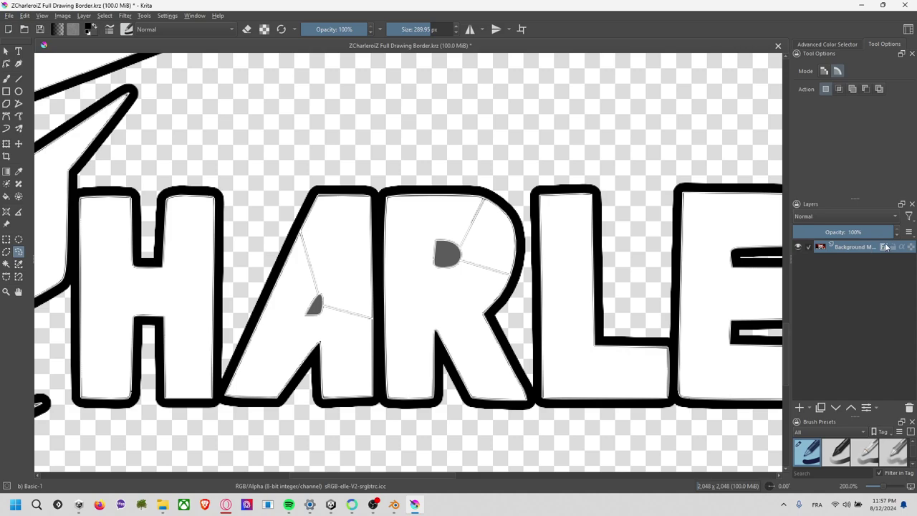
- Show the artwork again and contiguous-select the transparent eye-white area in the R
click(883, 248)
scroll(413, 296, up, 3)
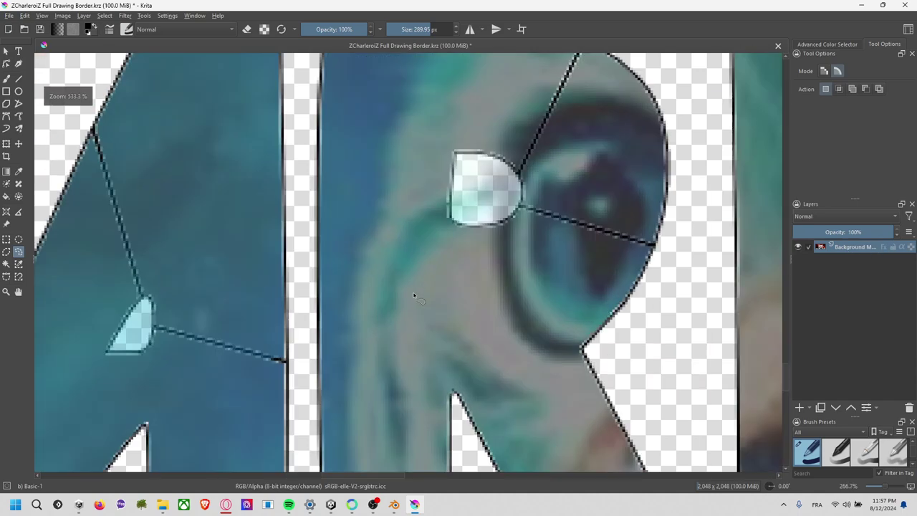
click(8, 264)
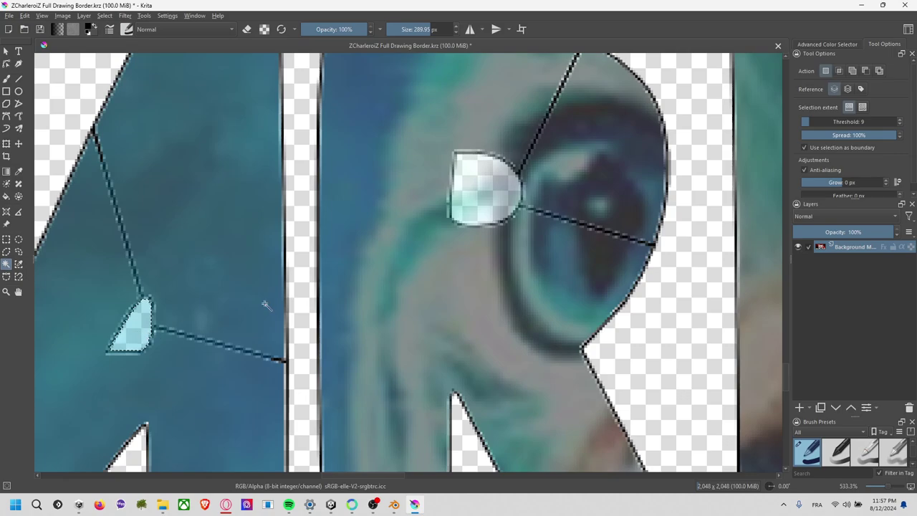
click(464, 202)
click(497, 180)
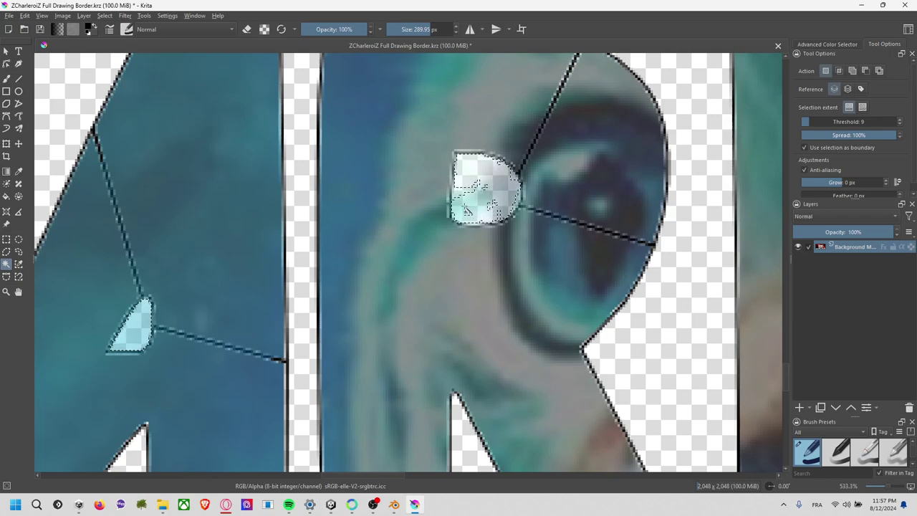
click(469, 199)
- Lasso one clean freehand outline around the R's eye-white gap
click(18, 251)
scroll(494, 187, up, 3)
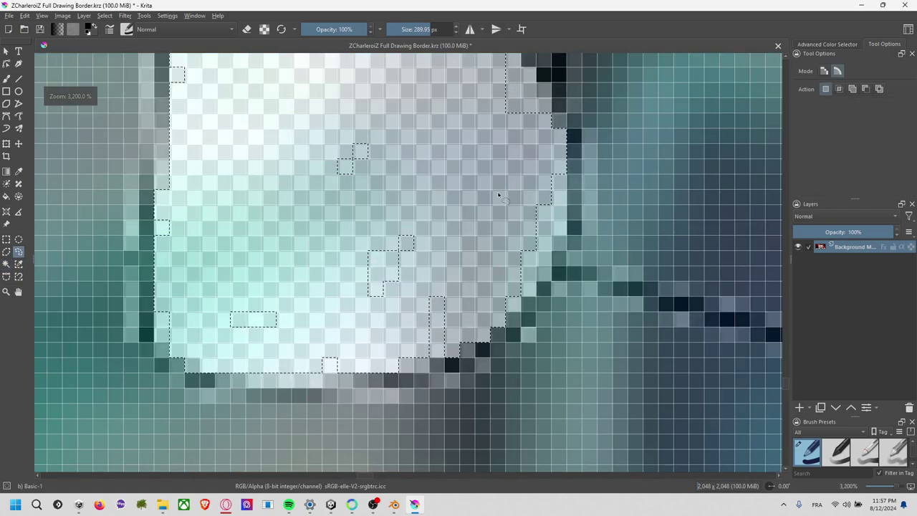
scroll(494, 187, down, 2)
middle_drag(494, 186, 509, 237)
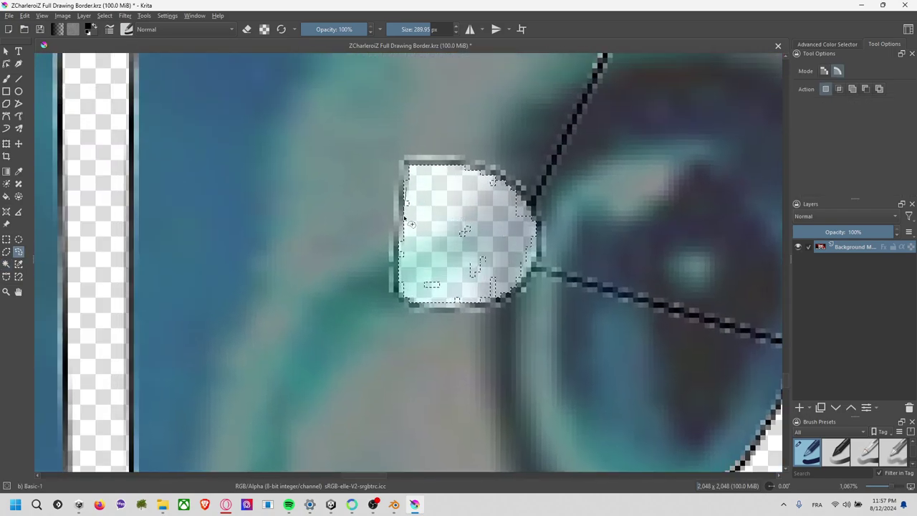
mouse_move(409, 259)
mouse_down()
mouse_move(501, 300)
mouse_move(522, 273)
mouse_move(527, 208)
mouse_up()
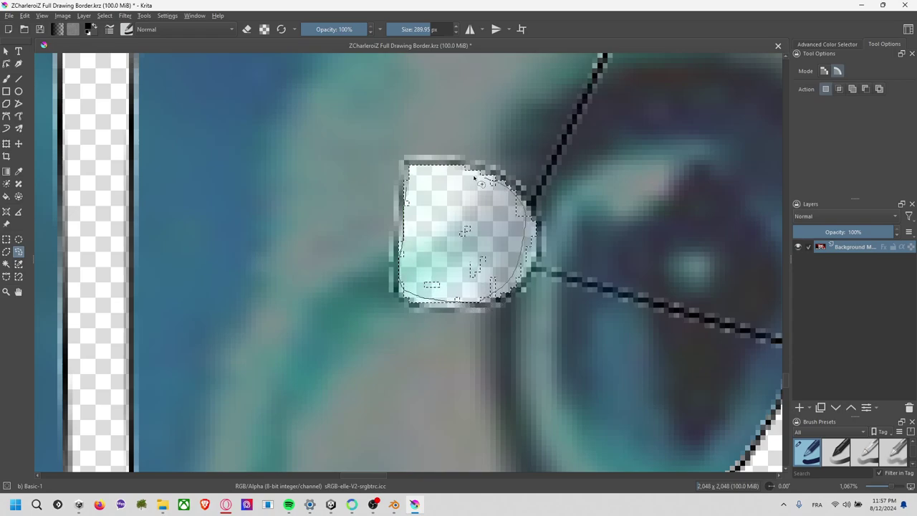
mouse_move(474, 177)
mouse_down()
mouse_move(449, 238)
mouse_move(439, 233)
mouse_up()
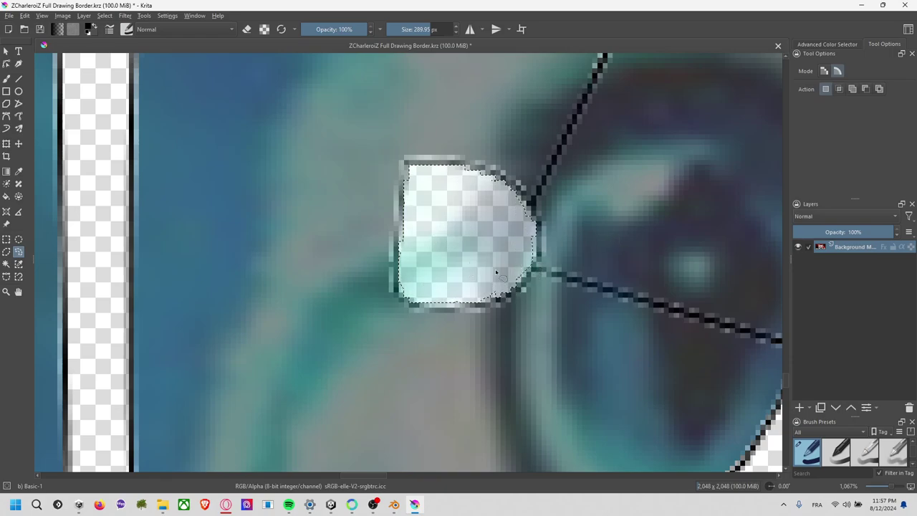
scroll(495, 272, down, 2)
scroll(495, 269, down, 2)
scroll(494, 265, down, 2)
scroll(493, 262, down, 1)
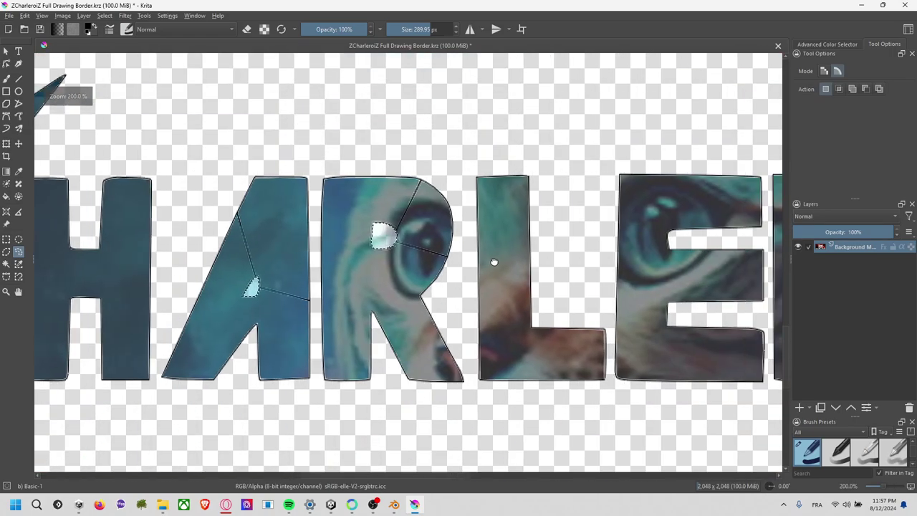
scroll(493, 262, down, 1)
scroll(397, 251, down, 1)
scroll(366, 248, down, 2)
scroll(362, 245, up, 2)
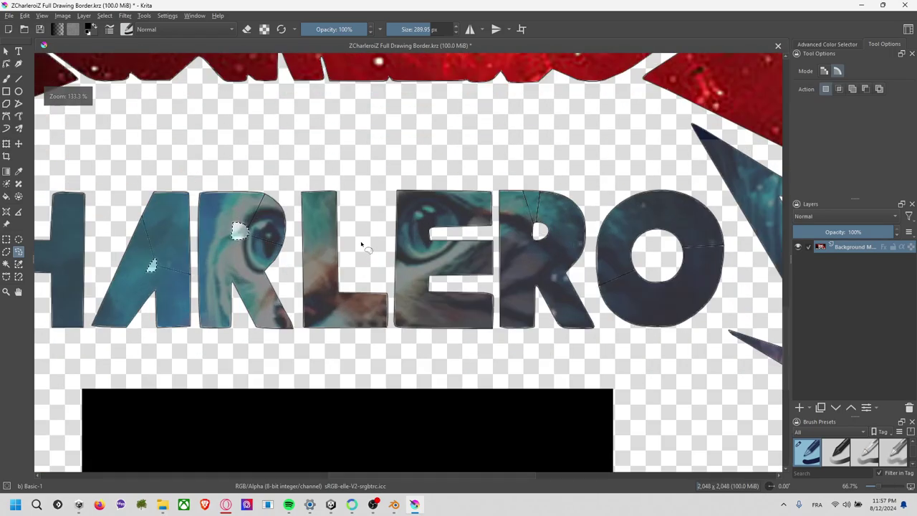
scroll(430, 240, down, 1)
scroll(432, 242, down, 1)
scroll(433, 242, down, 1)
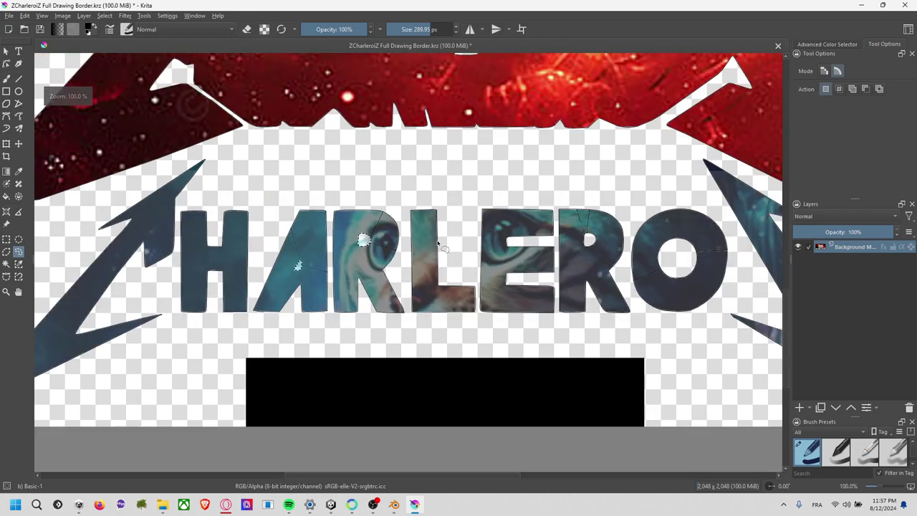
scroll(437, 244, down, 1)
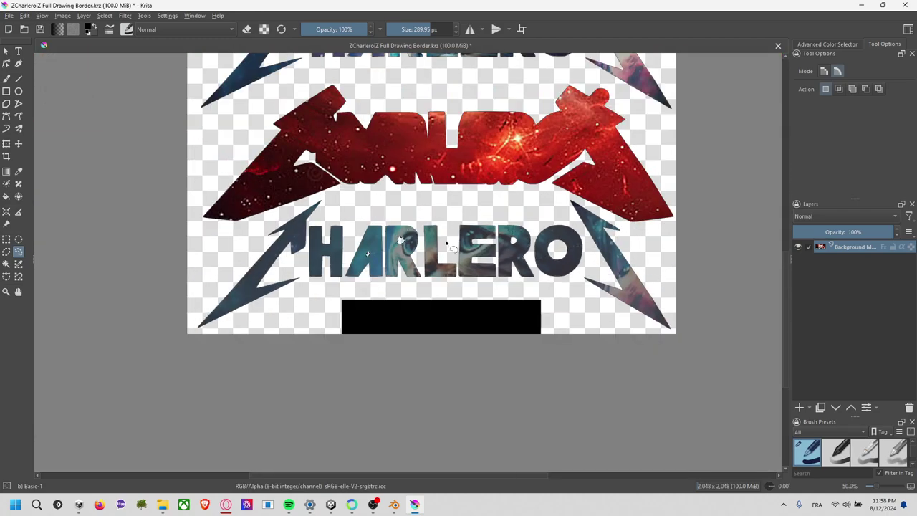
- Preview the logo as white shapes with black outlines and look along the HARL letters
click(882, 247)
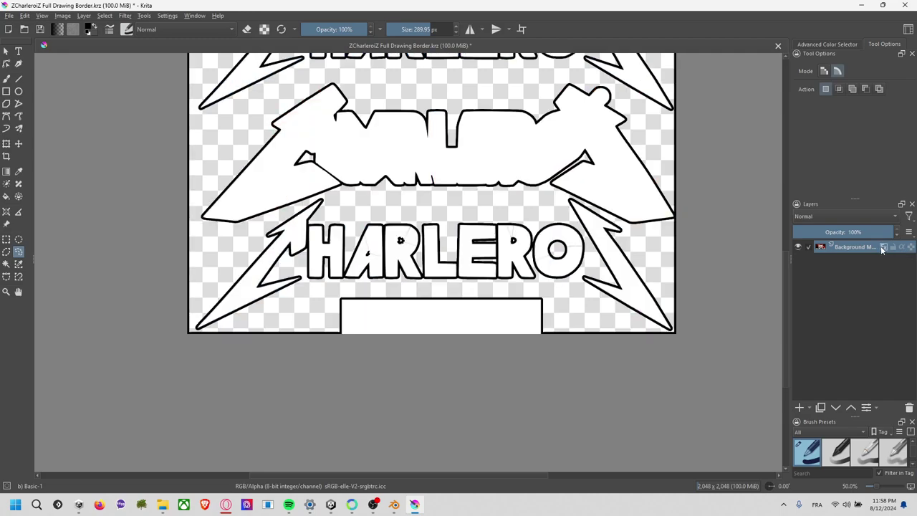
scroll(432, 261, up, 5)
scroll(401, 248, up, 2)
scroll(388, 237, down, 2)
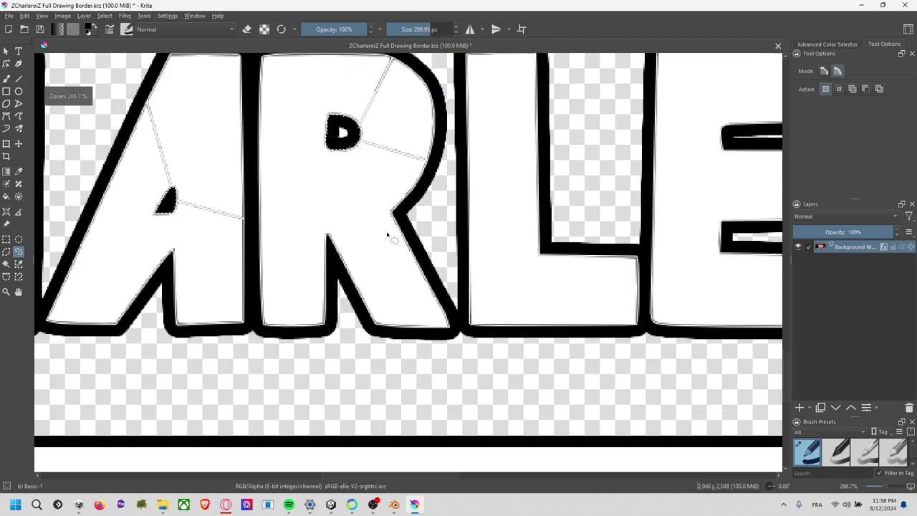
scroll(484, 198, down, 2)
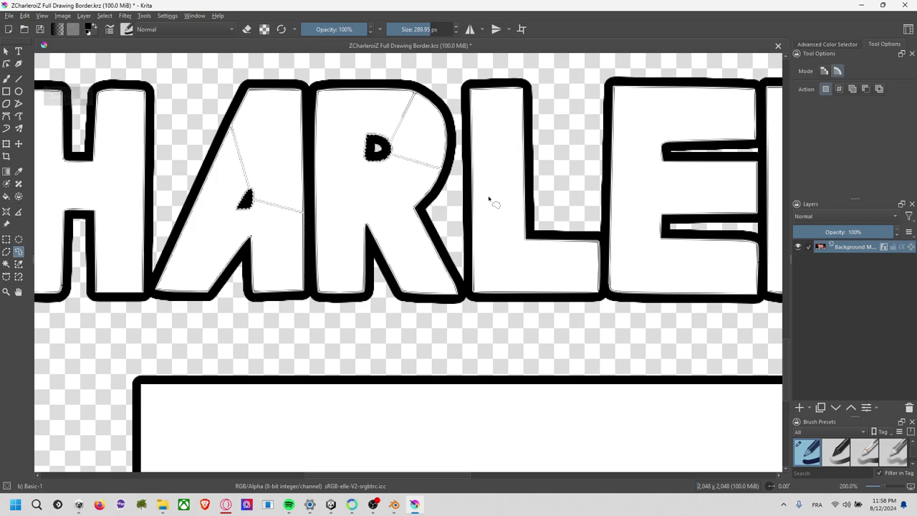
scroll(485, 198, down, 2)
scroll(491, 199, down, 2)
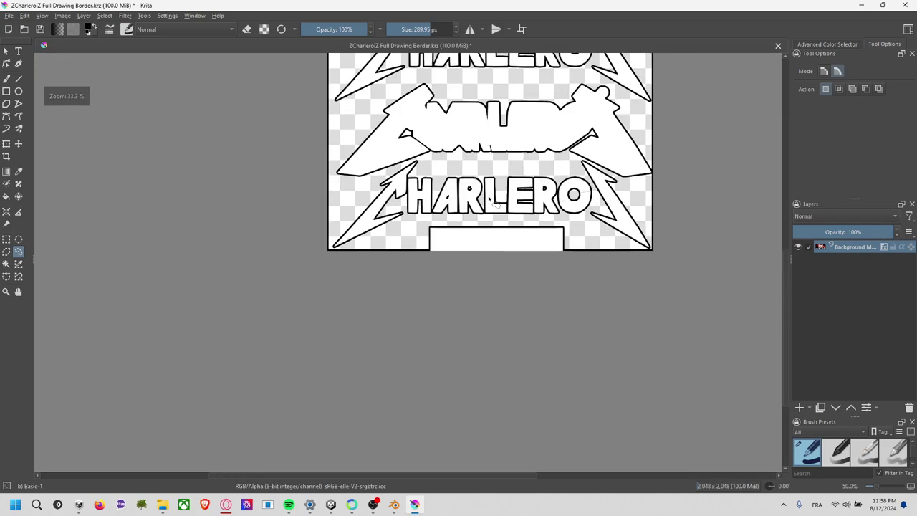
mouse_move(514, 156)
middle_down()
mouse_move(473, 236)
mouse_move(464, 173)
middle_up()
scroll(419, 256, up, 6)
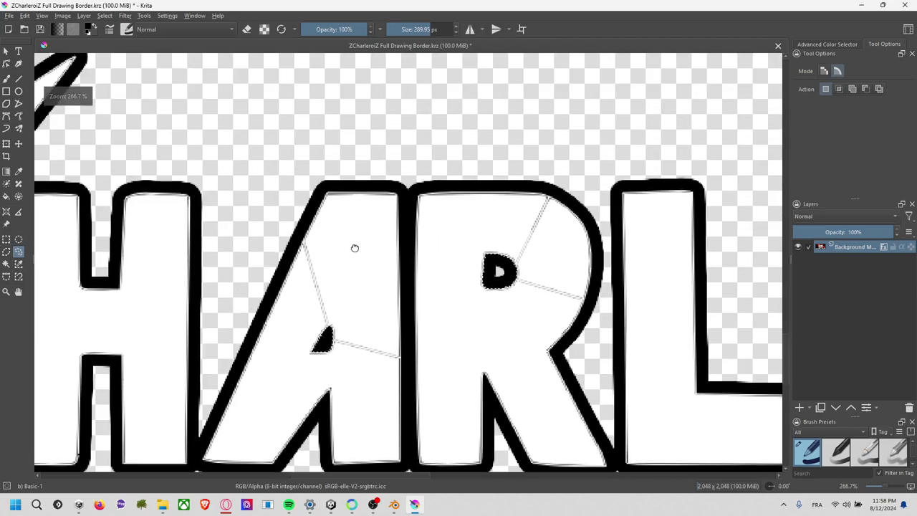
middle_drag(411, 248, 497, 177)
ctrl+drag(494, 175, 371, 169)
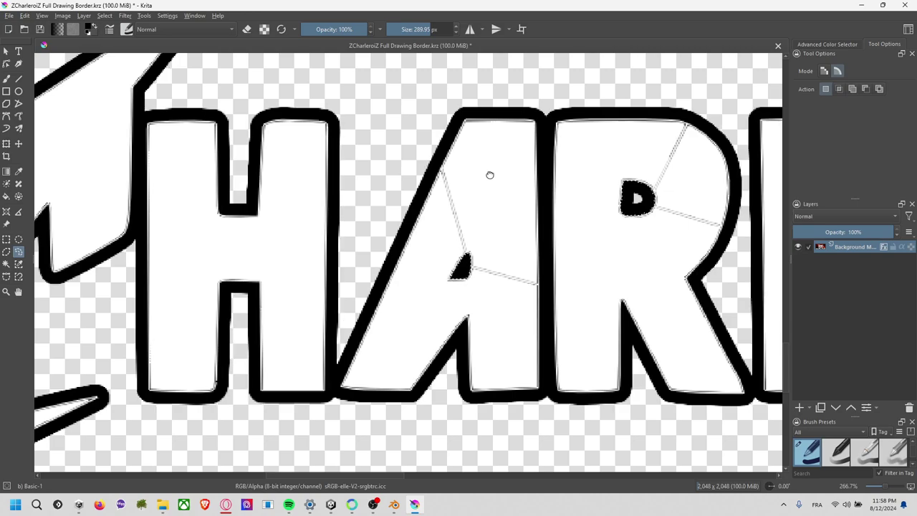
- Zoom into the A and set up the Smart Patch tool with a brush around 24 px
key(2)
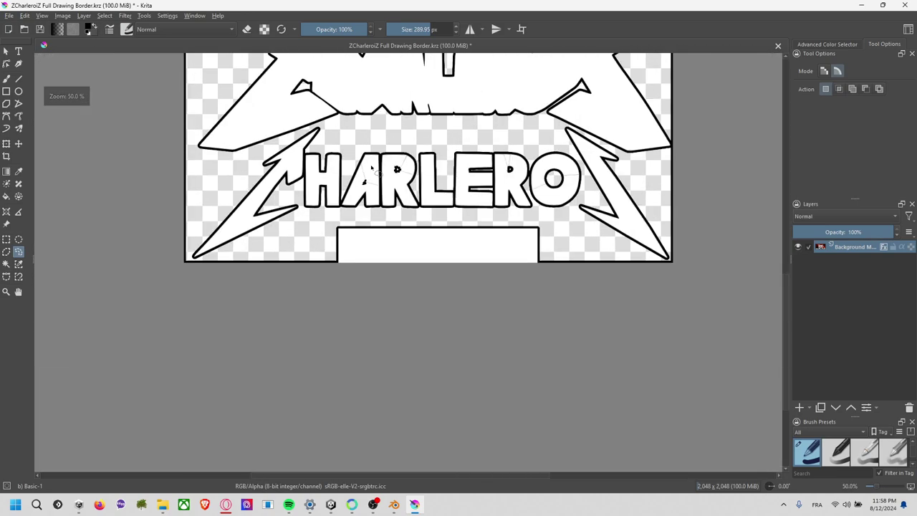
key(1)
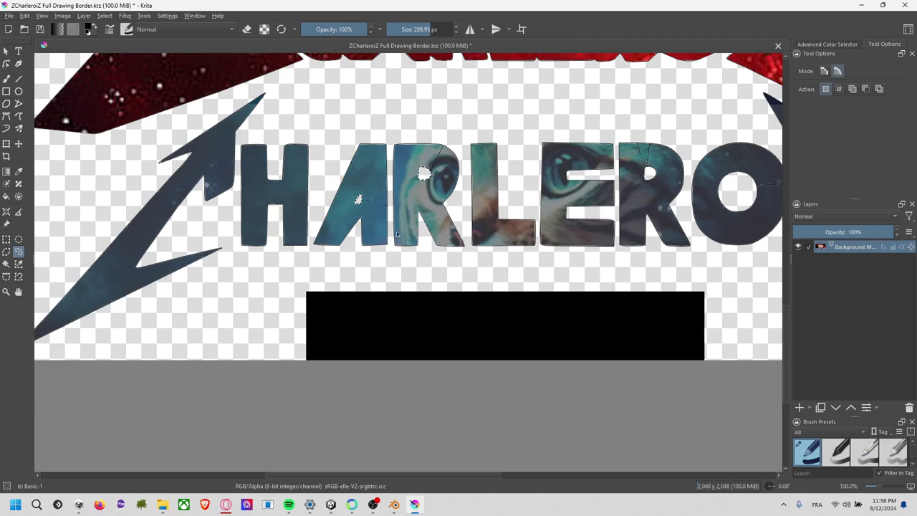
scroll(365, 201, up, 3)
middle_drag(425, 223, 433, 247)
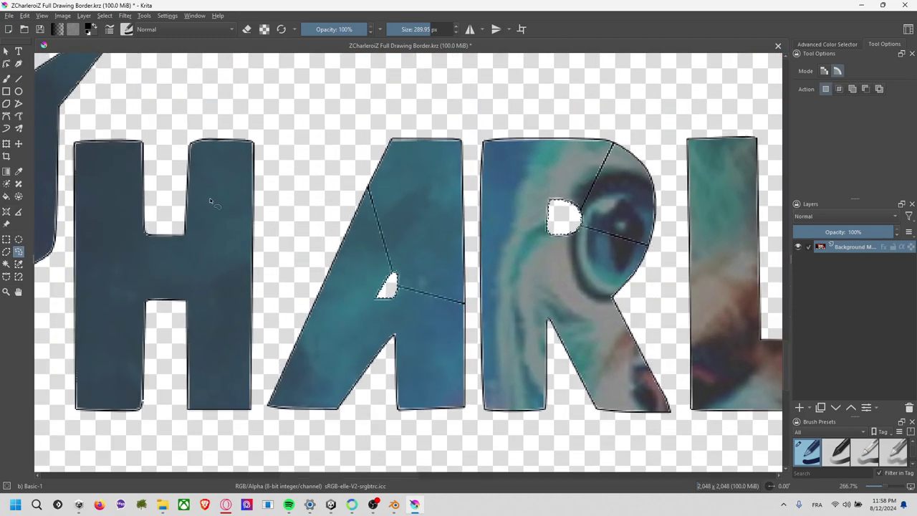
scroll(420, 244, up, 2)
scroll(320, 216, down, 4)
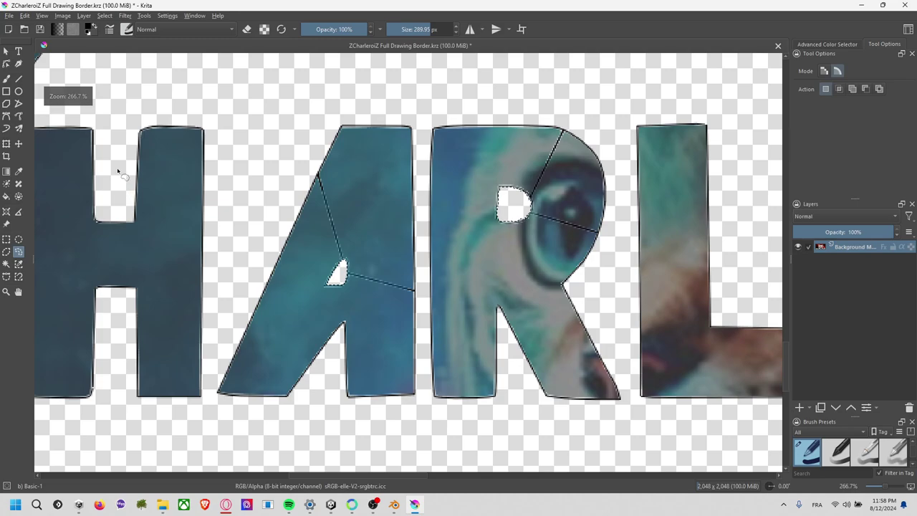
scroll(250, 199, up, 4)
click(19, 184)
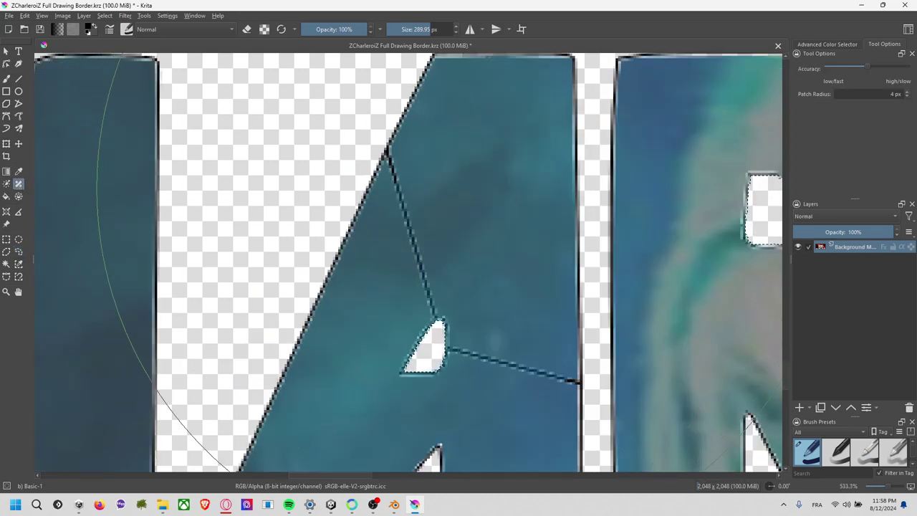
mouse_move(419, 24)
mouse_down()
mouse_move(393, 31)
mouse_move(417, 29)
mouse_up()
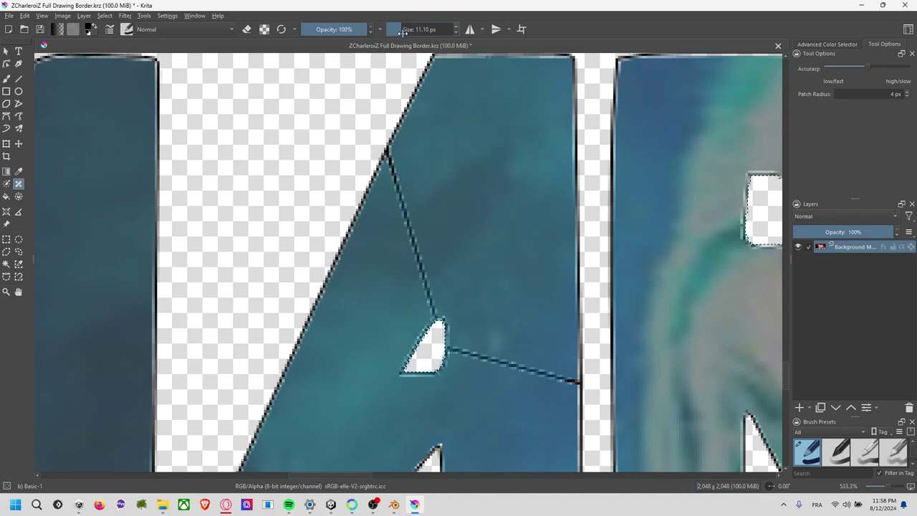
- Patch the seam lines inside the A, undoing one failed patch
mouse_move(411, 172)
mouse_down()
mouse_move(406, 255)
mouse_move(423, 292)
mouse_up()
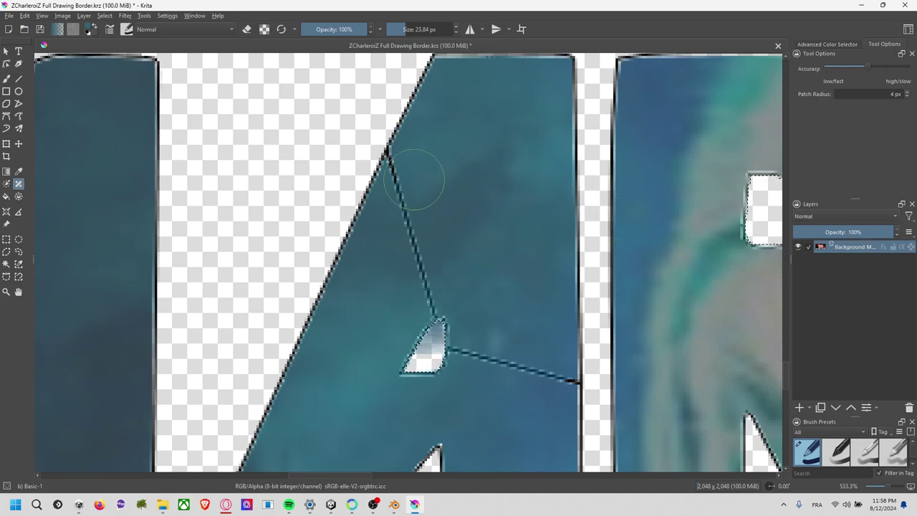
drag(414, 179, 421, 283)
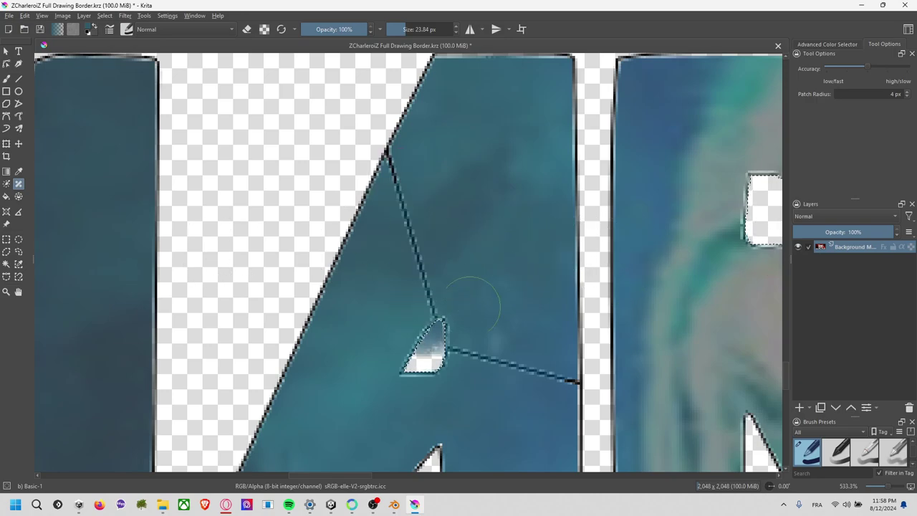
click(7, 241)
click(186, 230)
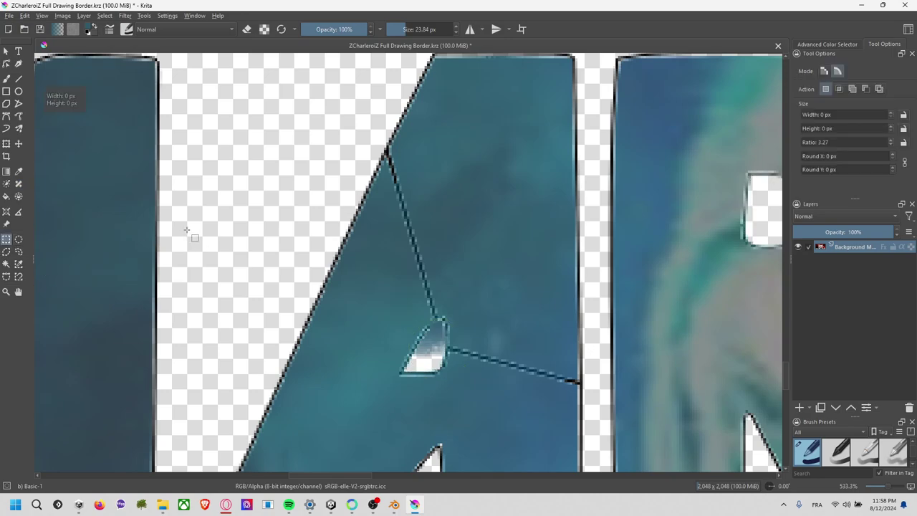
click(18, 184)
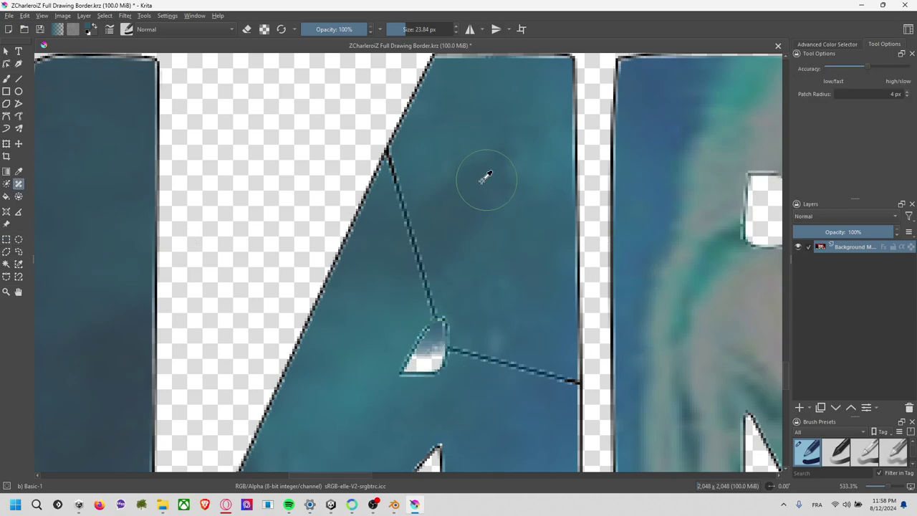
drag(420, 173, 418, 288)
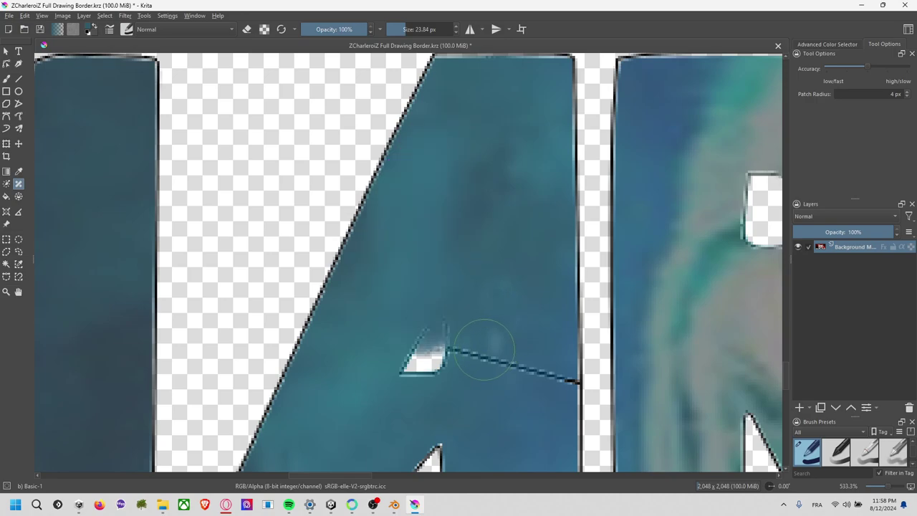
key(ctrl+z)
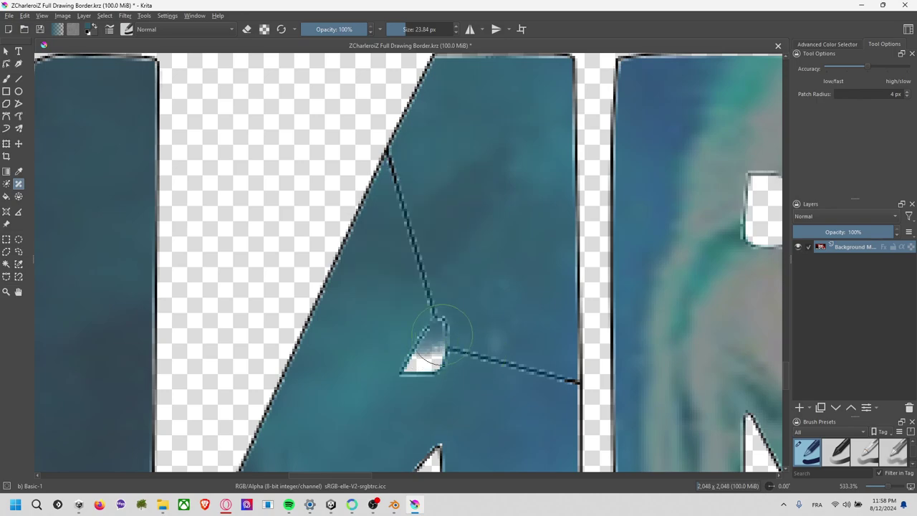
middle_drag(528, 306, 429, 233)
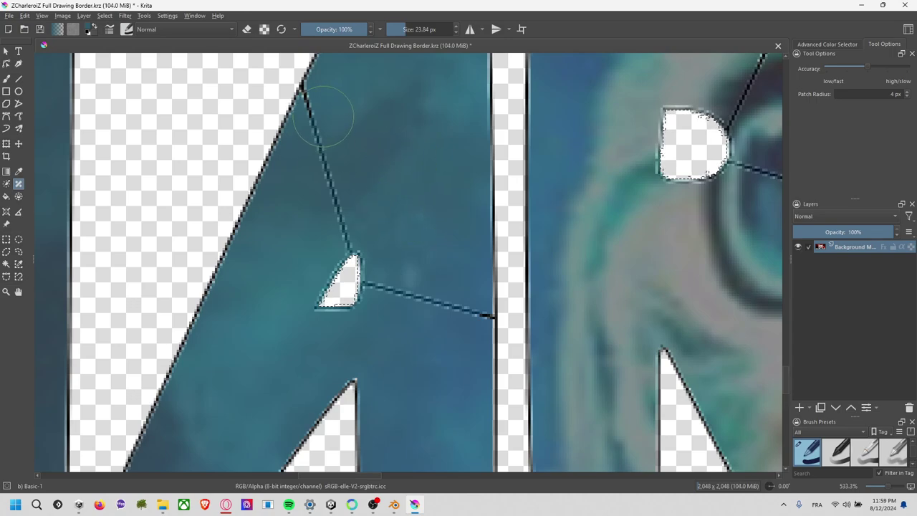
- Patch away the A's seam lines and fill its white sliver with texture
drag(323, 116, 455, 304)
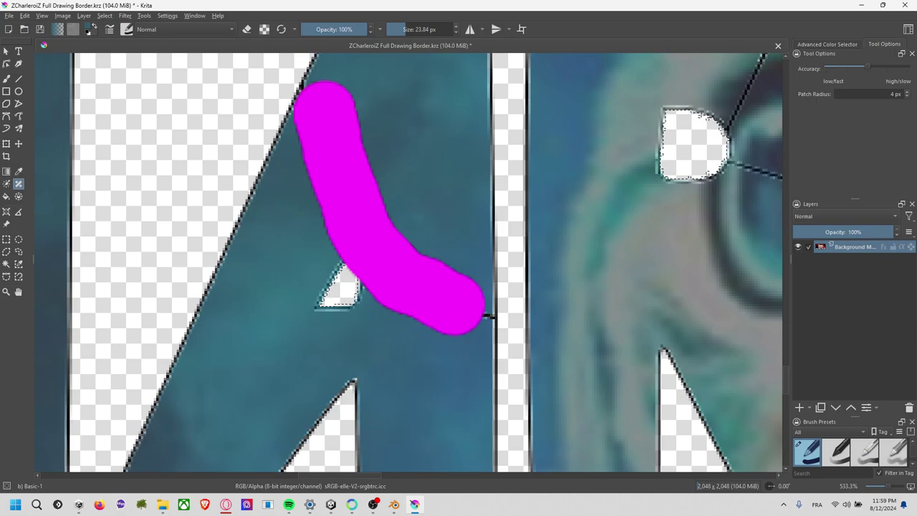
click(383, 217)
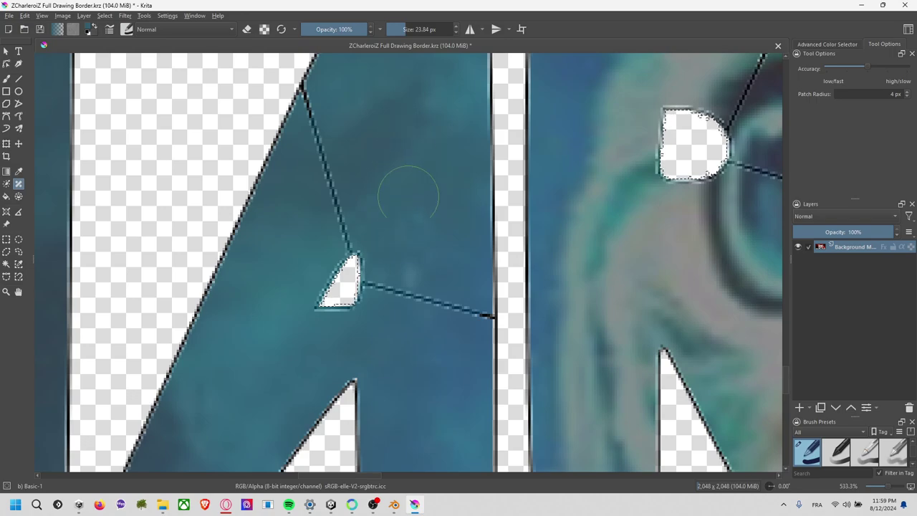
drag(394, 284, 462, 308)
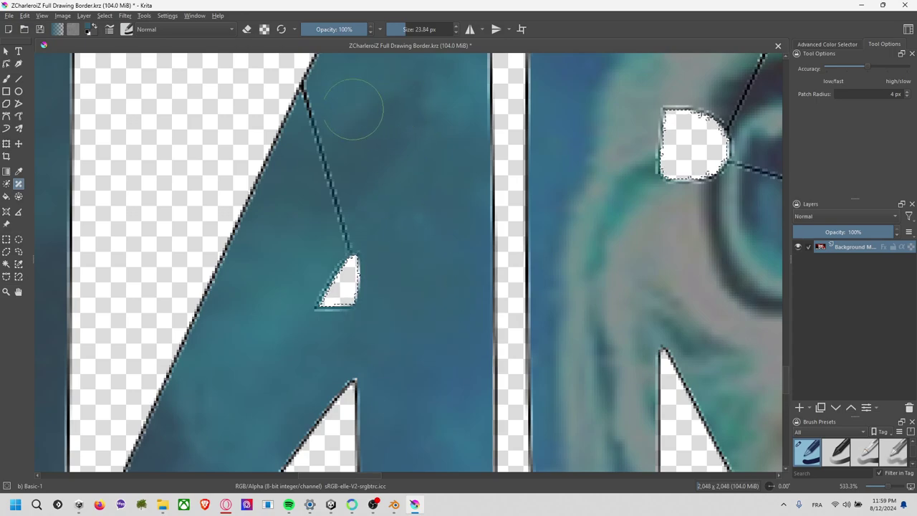
drag(323, 113, 351, 236)
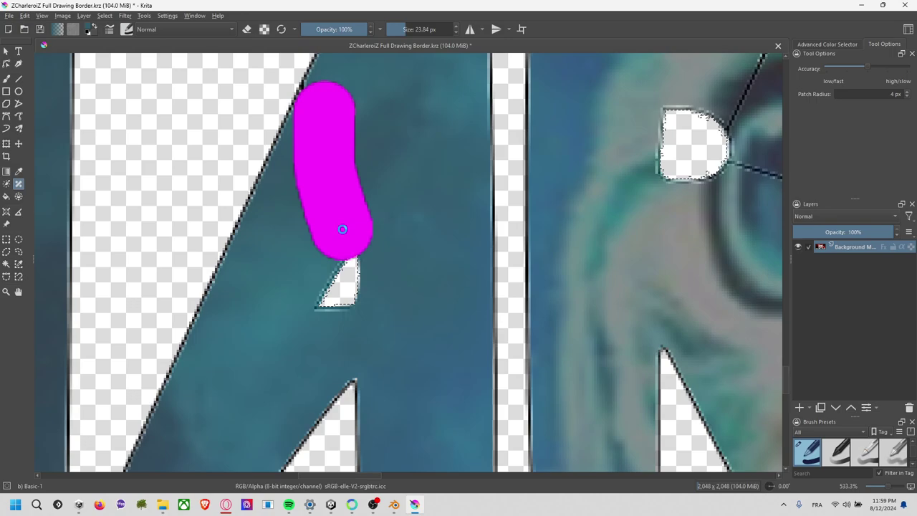
- Patch out the dark seam lines across the R's eye, undoing a patch that damaged its top
mouse_move(458, 215)
middle_down()
mouse_move(442, 237)
mouse_move(307, 305)
middle_up()
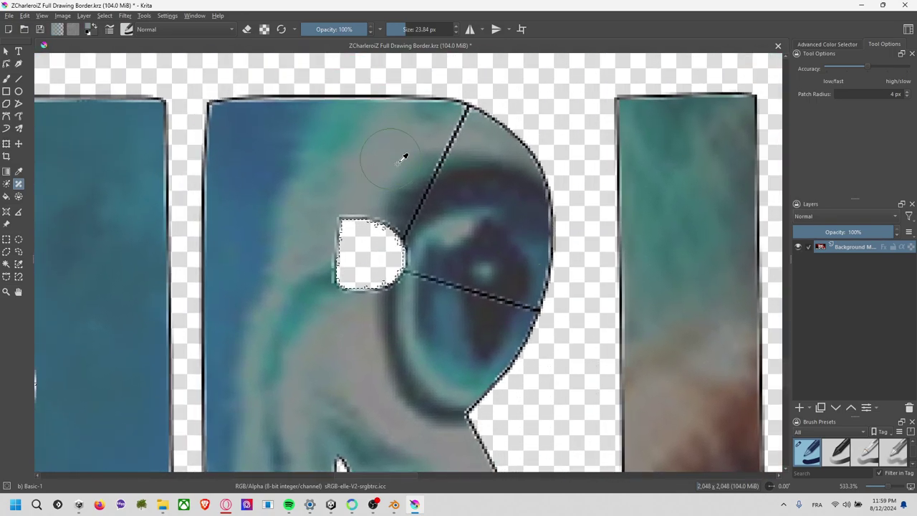
drag(418, 209, 451, 132)
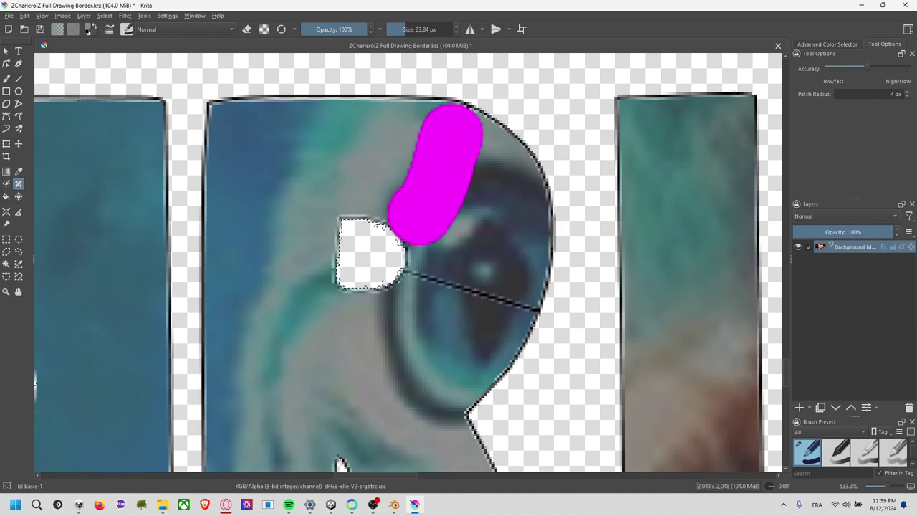
key(ctrl+z)
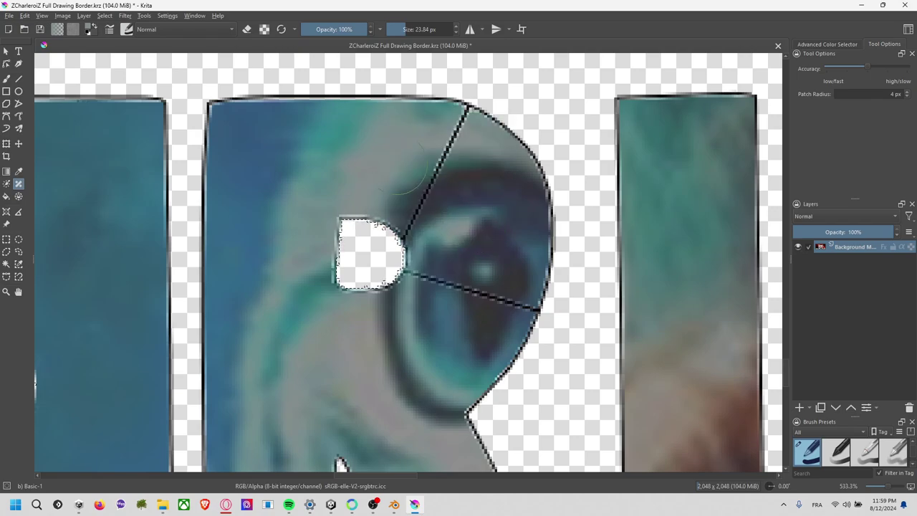
click(454, 136)
click(438, 174)
click(422, 215)
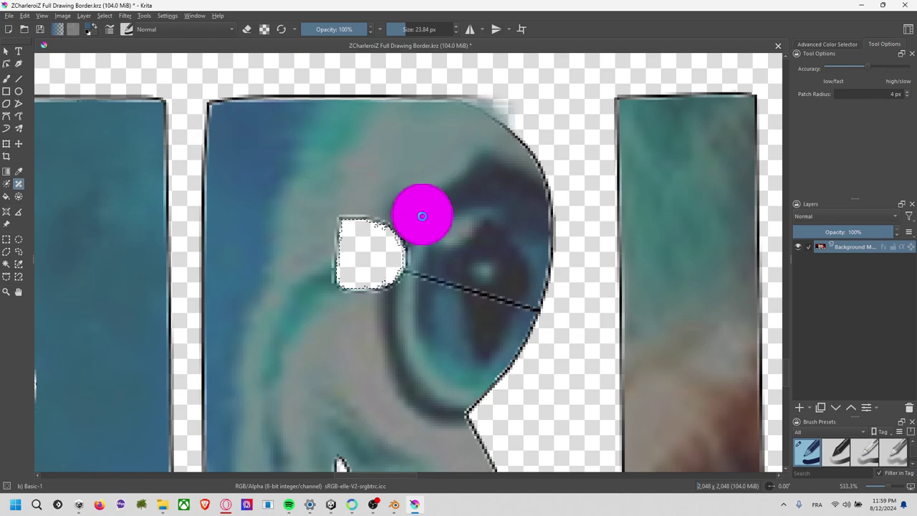
click(430, 283)
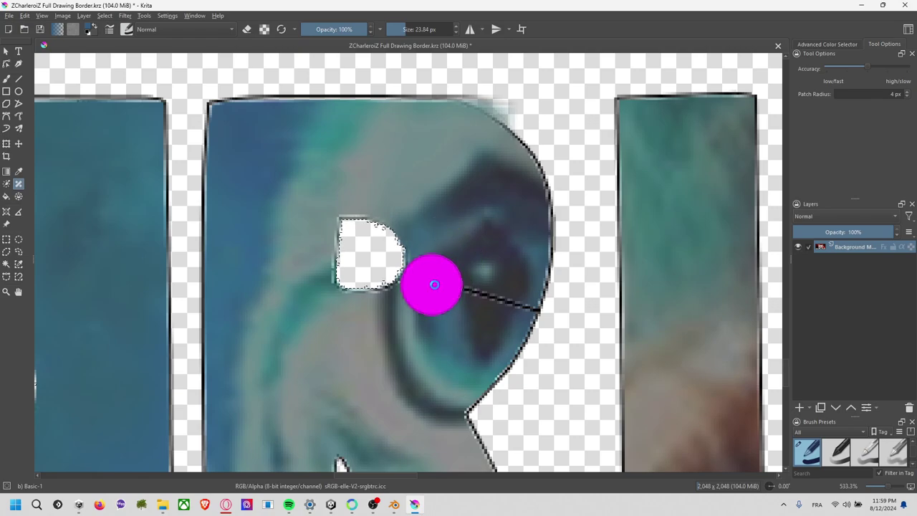
click(467, 294)
click(509, 299)
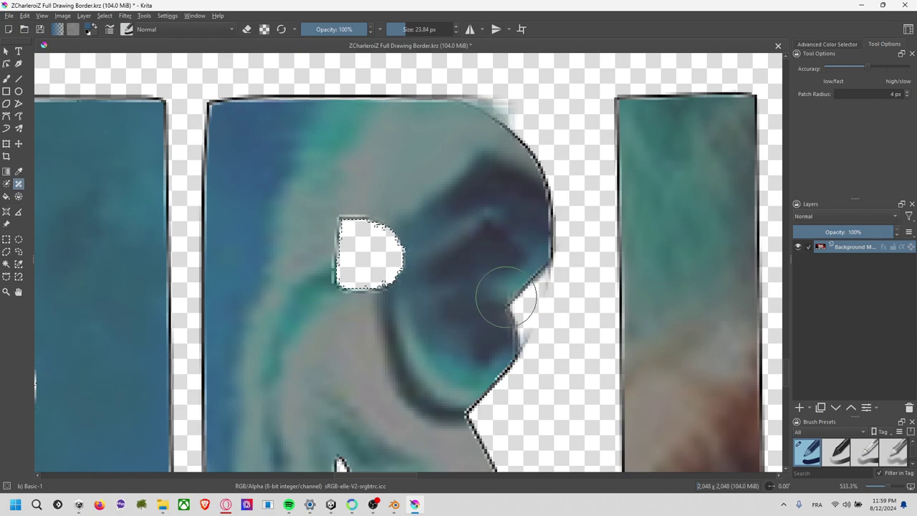
click(504, 294)
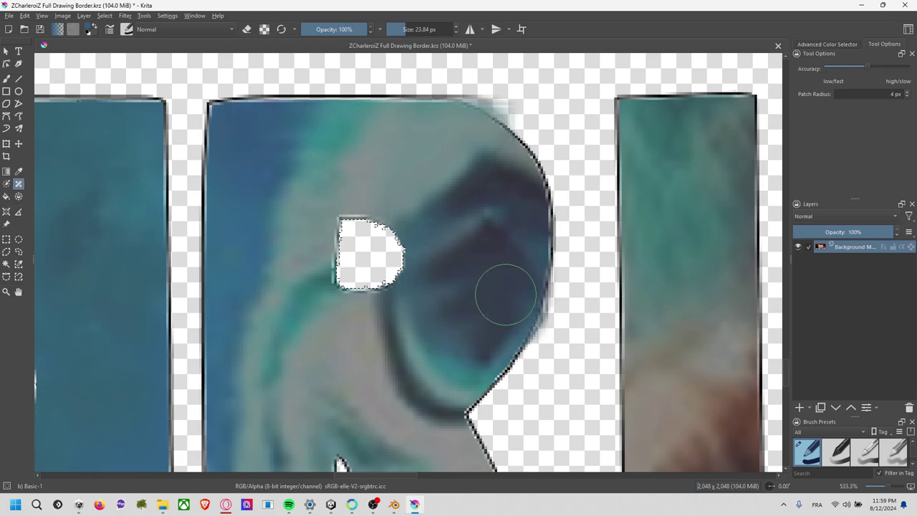
scroll(507, 294, down, 3)
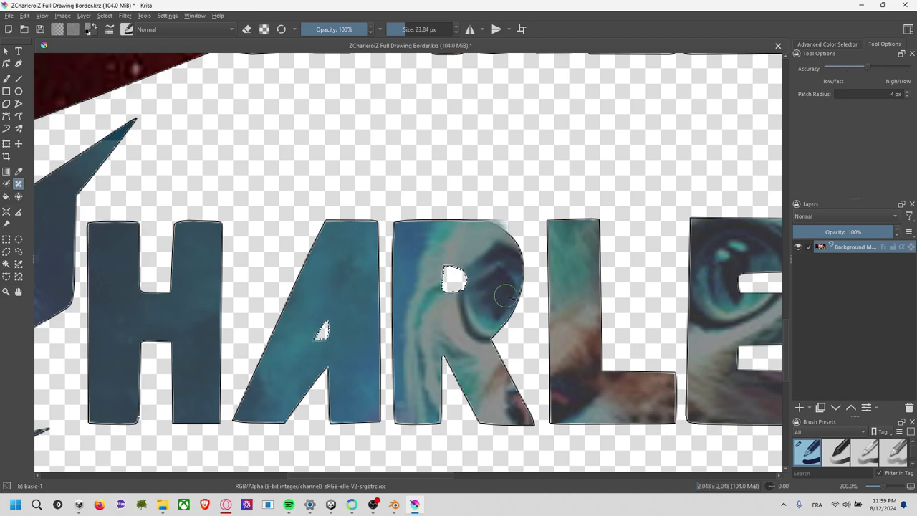
- Smart Patch the R's edge and the seam lines above its hole and along its top
click(506, 296)
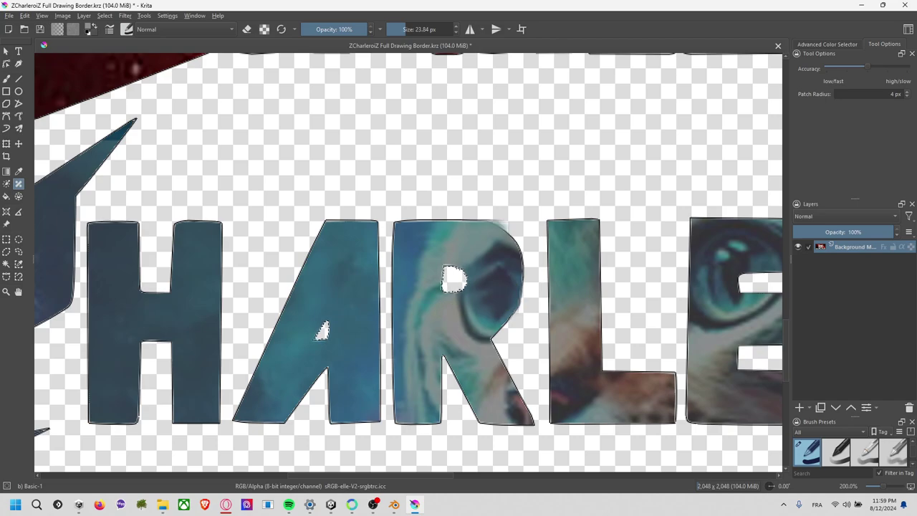
click(505, 297)
scroll(537, 297, down, 3)
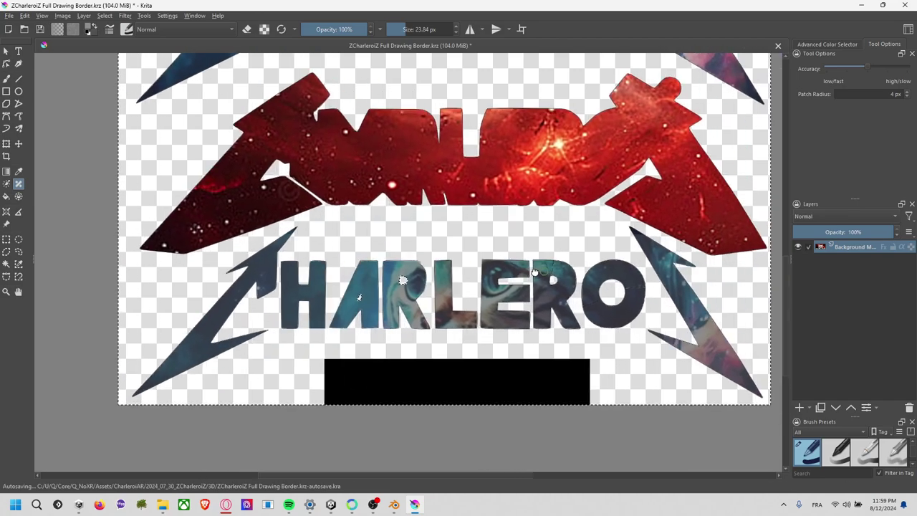
scroll(555, 284, up, 6)
middle_drag(555, 284, 469, 270)
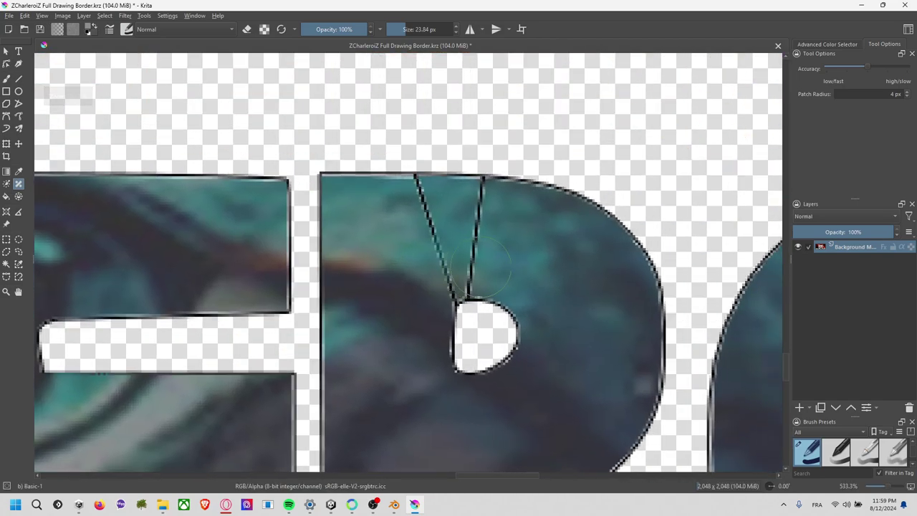
drag(454, 266, 449, 214)
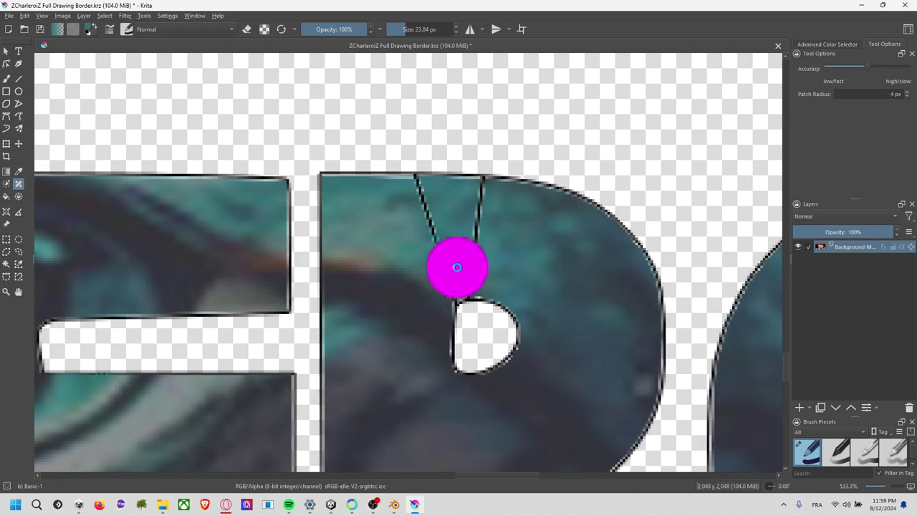
click(421, 206)
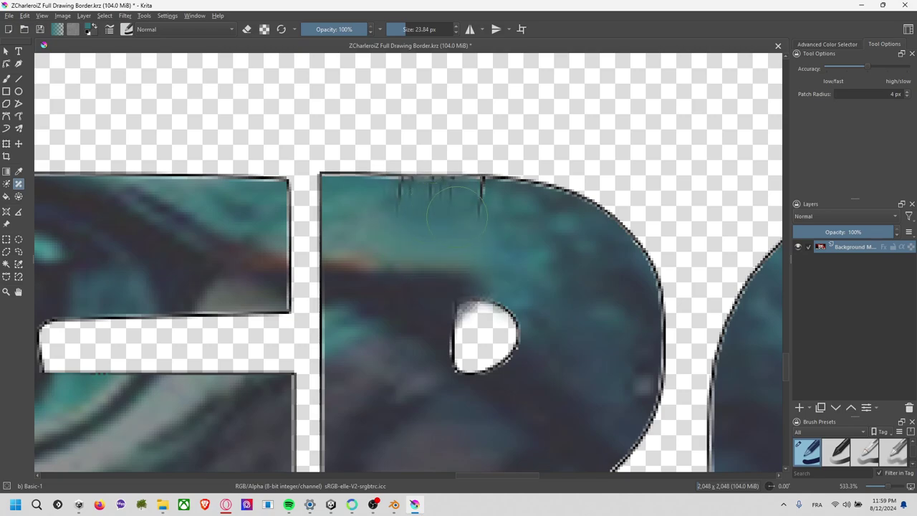
drag(474, 227, 448, 239)
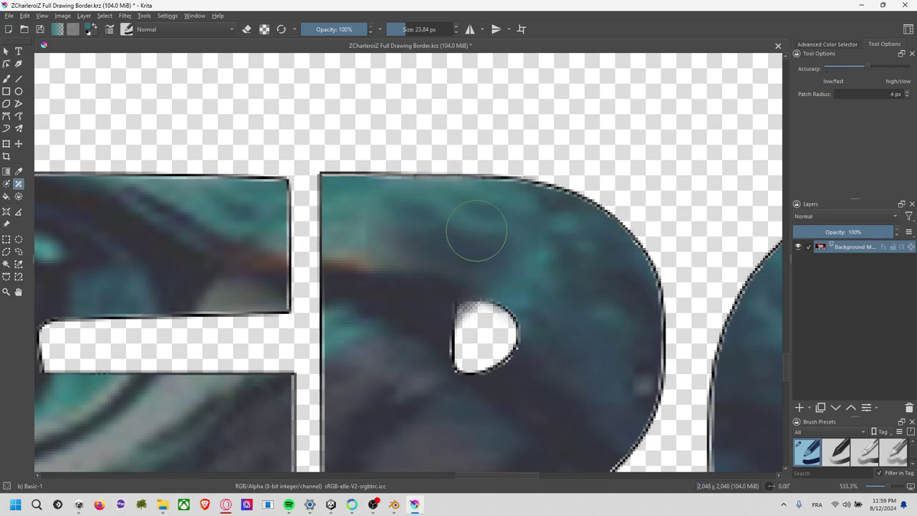
- Patch the seam lines across the O's right side, undoing the patch that damaged its edge
scroll(472, 233, down, 1)
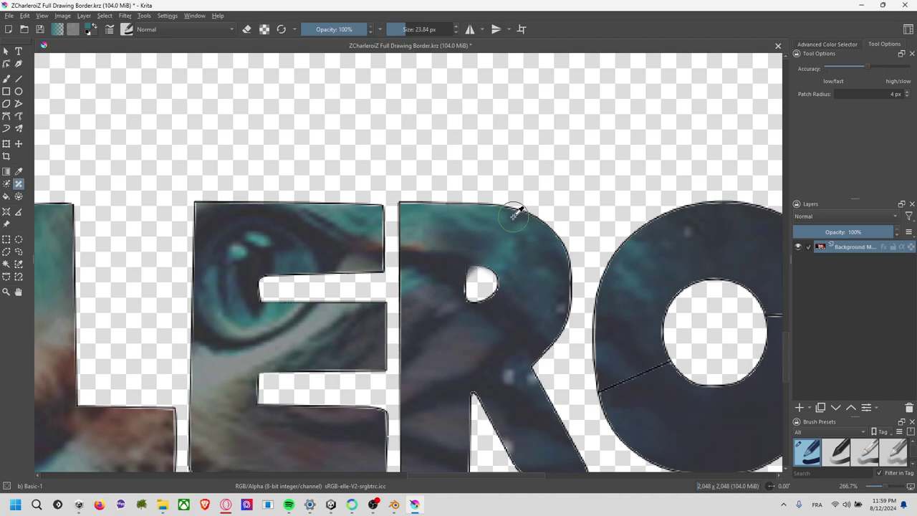
middle_drag(626, 312, 540, 290)
scroll(511, 322, up, 2)
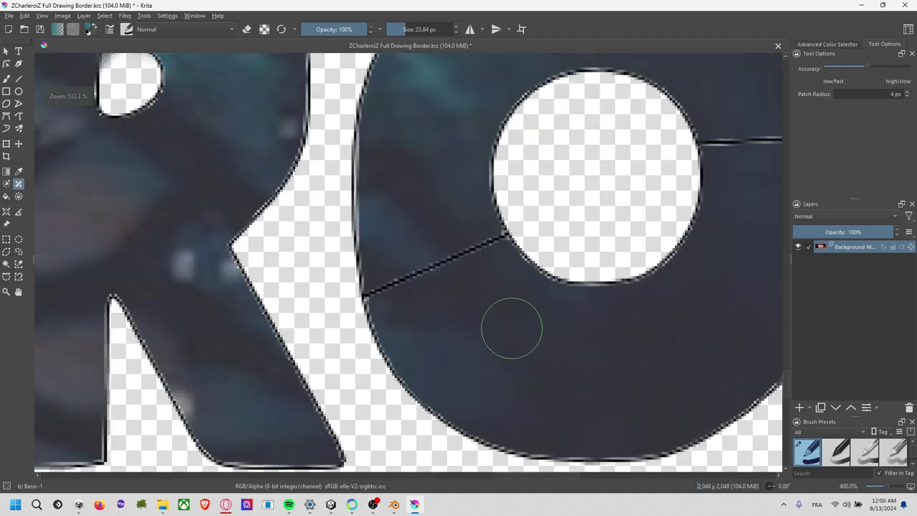
drag(475, 250, 390, 281)
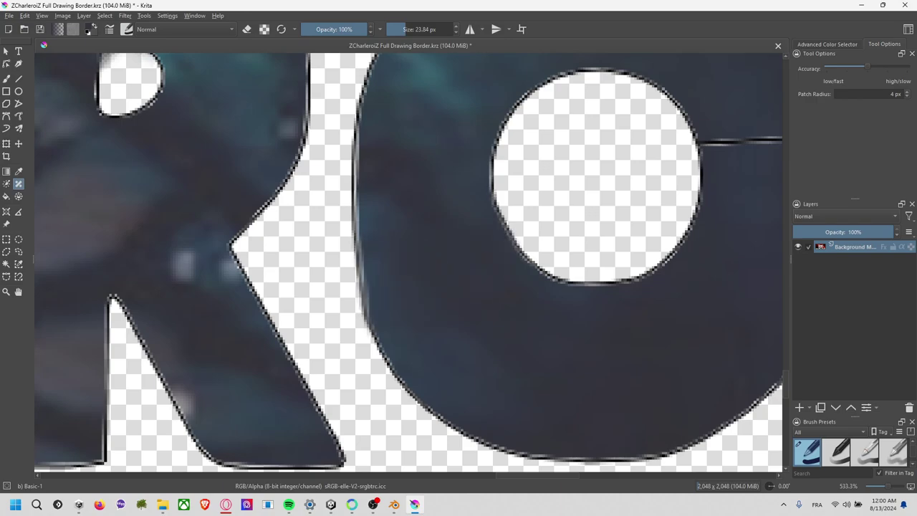
middle_drag(693, 246, 523, 346)
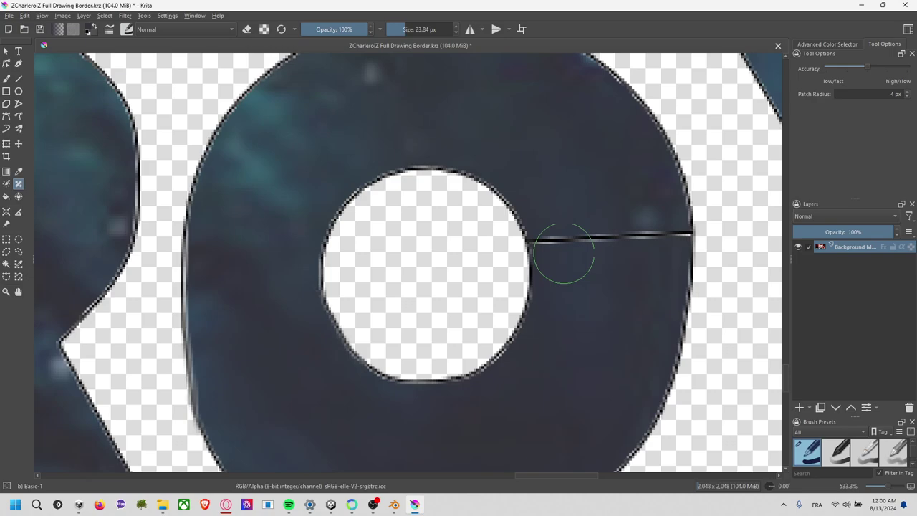
drag(553, 234, 630, 237)
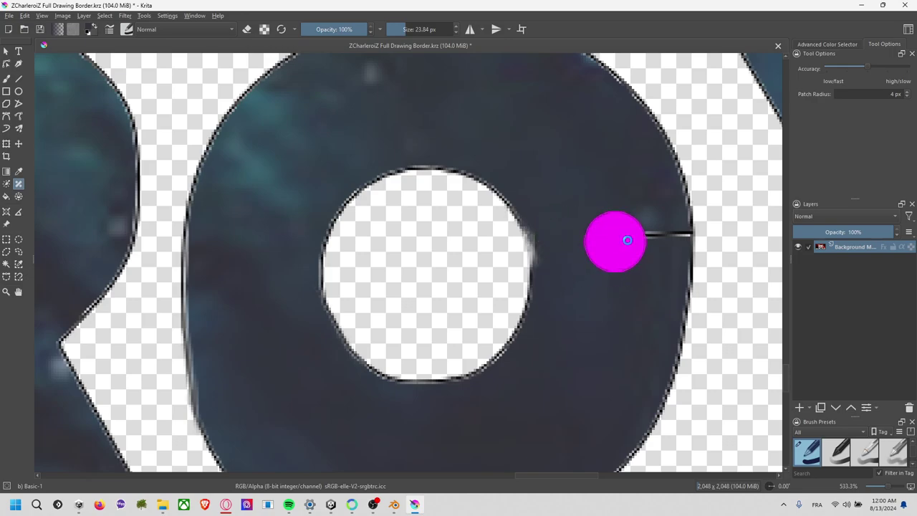
click(660, 235)
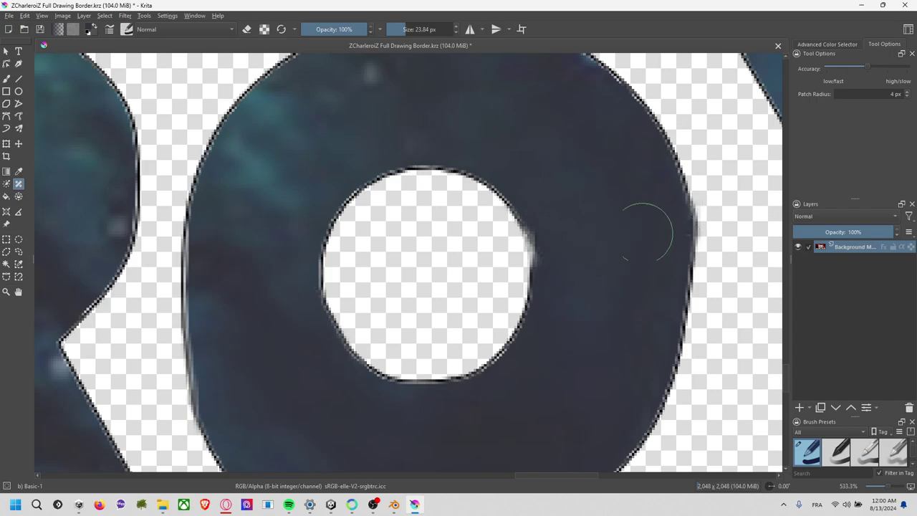
click(675, 215)
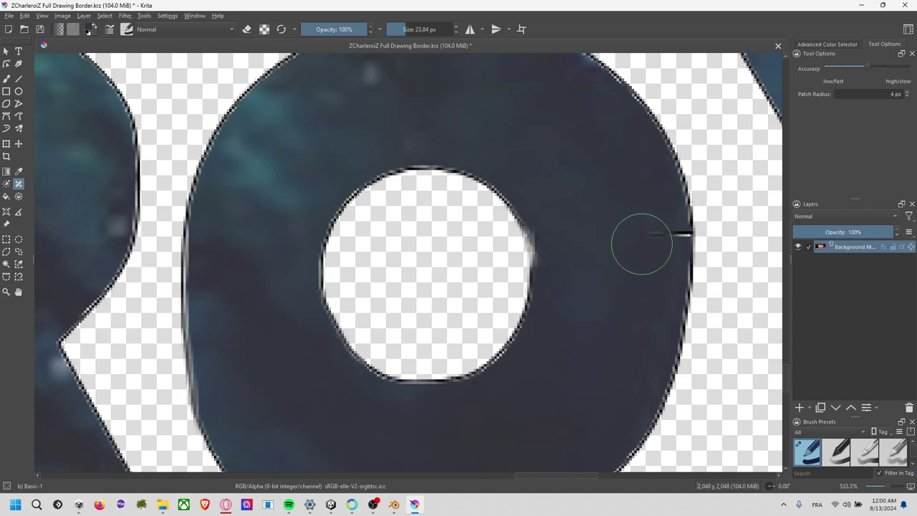
drag(639, 241, 648, 243)
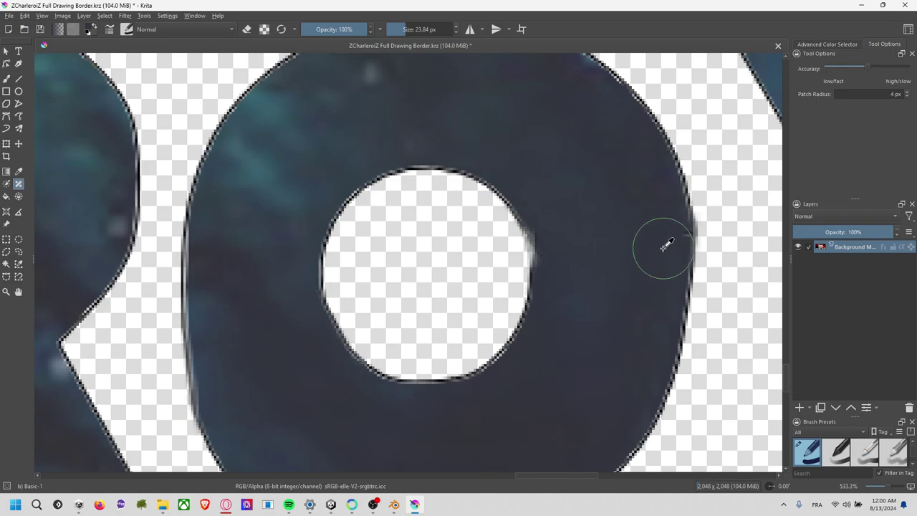
key(ctrl+z)
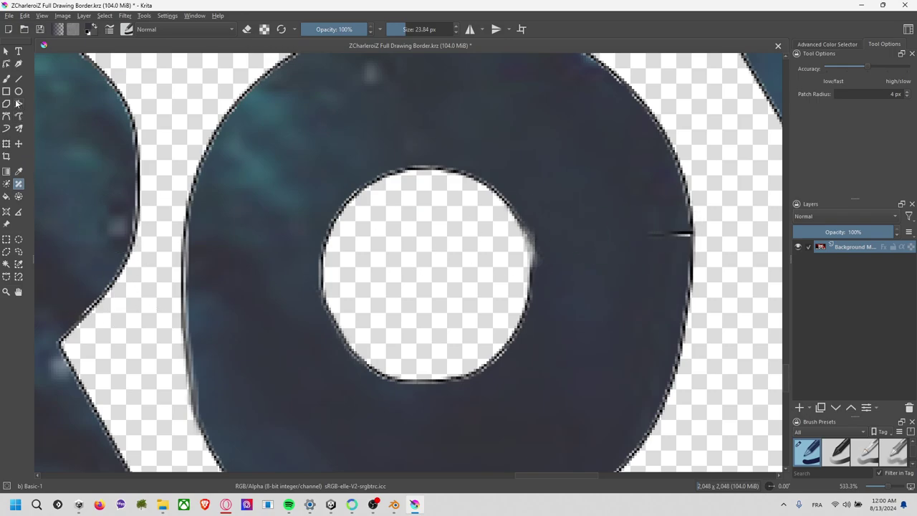
- Cover the last black stub on the O with the Freehand Brush, then zoom out to the whole artwork
click(6, 79)
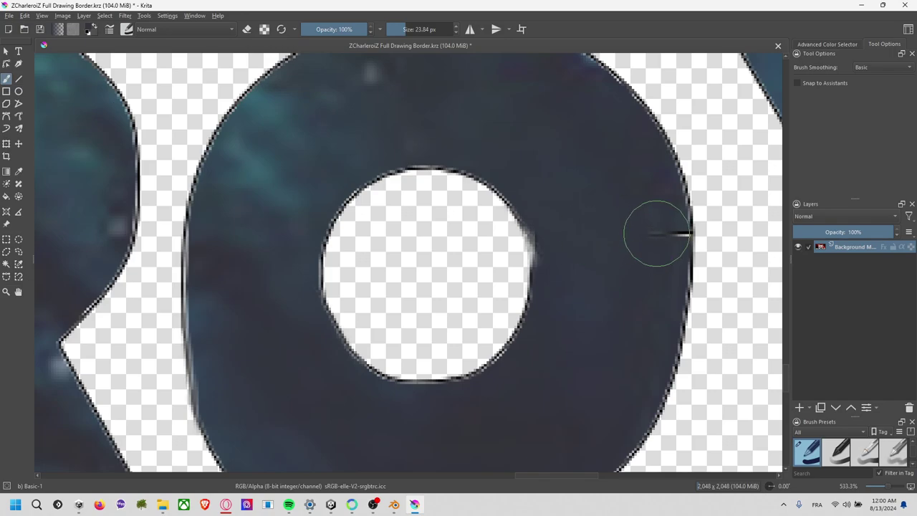
drag(657, 234, 657, 236)
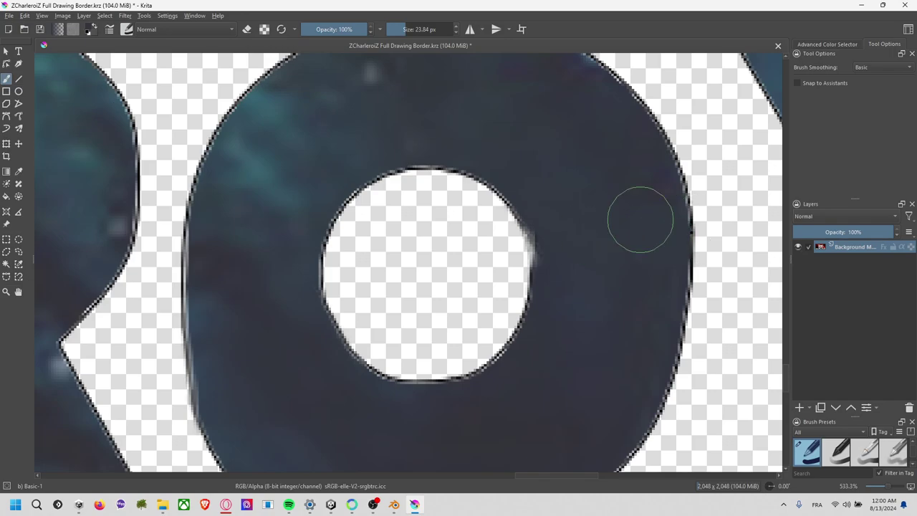
ctrl+scroll(640, 220, down, 5)
ctrl+scroll(695, 229, down, 1)
middle_drag(696, 229, 457, 194)
ctrl+scroll(480, 285, up, 1)
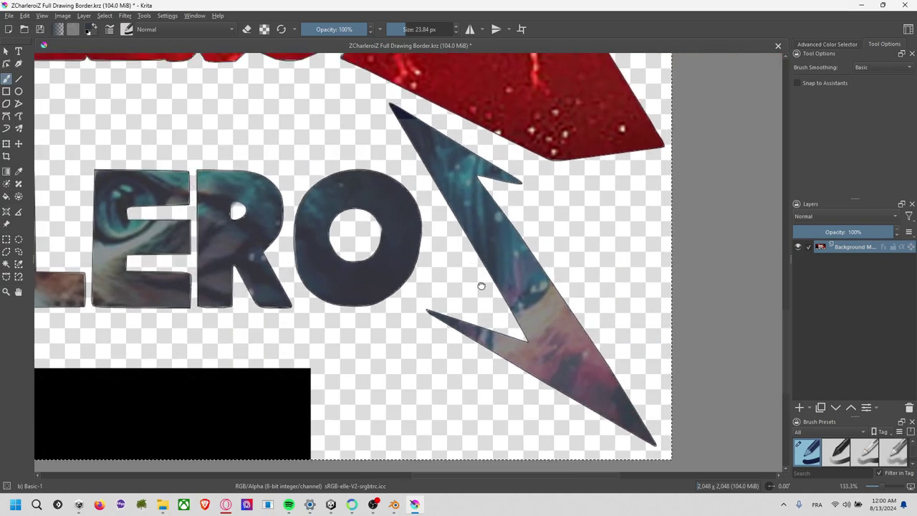
ctrl+scroll(480, 286, down, 1)
middle_drag(502, 287, 598, 364)
ctrl+scroll(513, 255, down, 3)
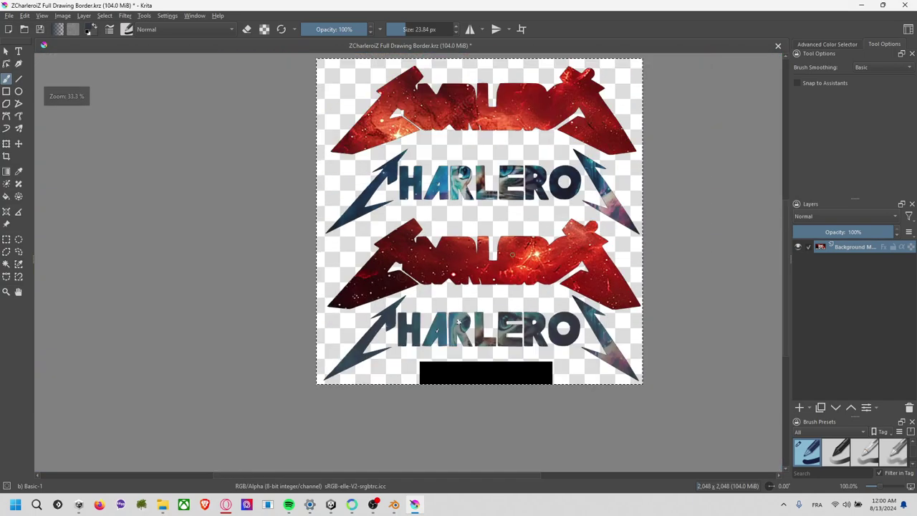
middle_drag(520, 217, 518, 251)
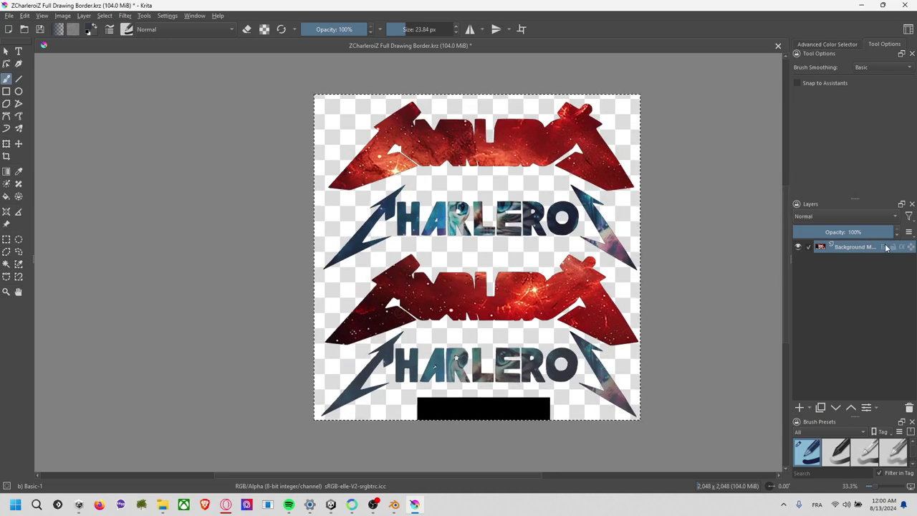
- Show the outline-only artwork, zoom in on HARLERO and clear the selection
click(884, 246)
ctrl+scroll(422, 331, up, 2)
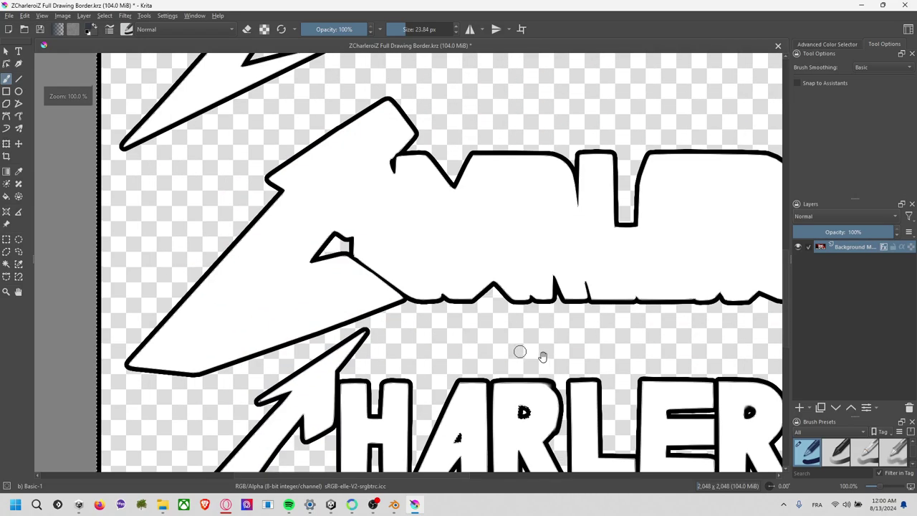
middle_drag(519, 351, 474, 226)
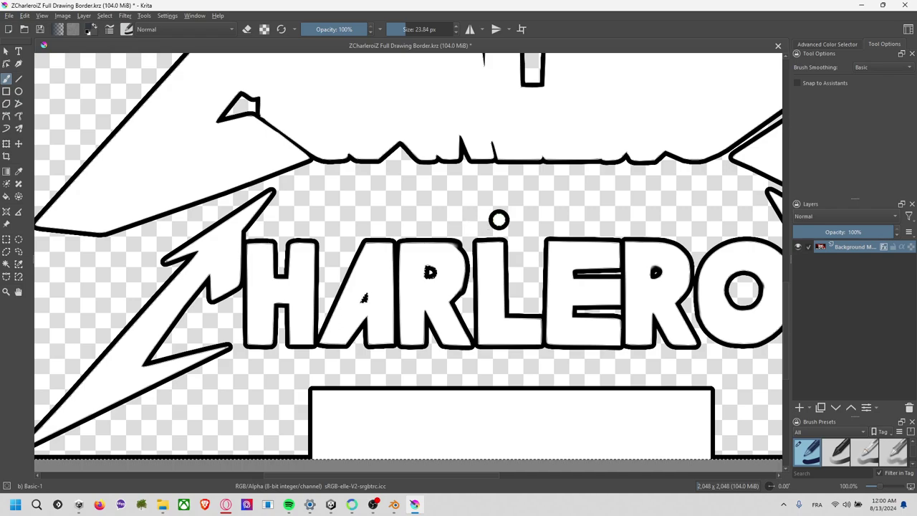
click(6, 239)
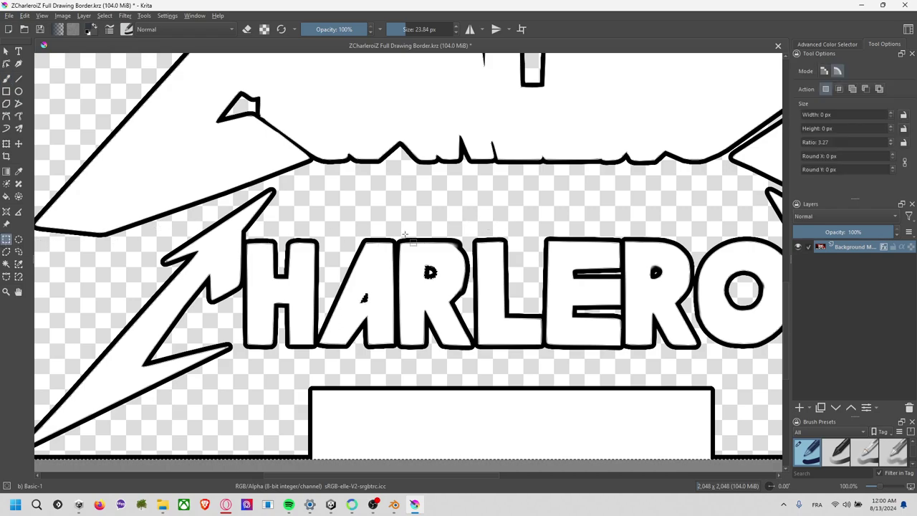
click(509, 226)
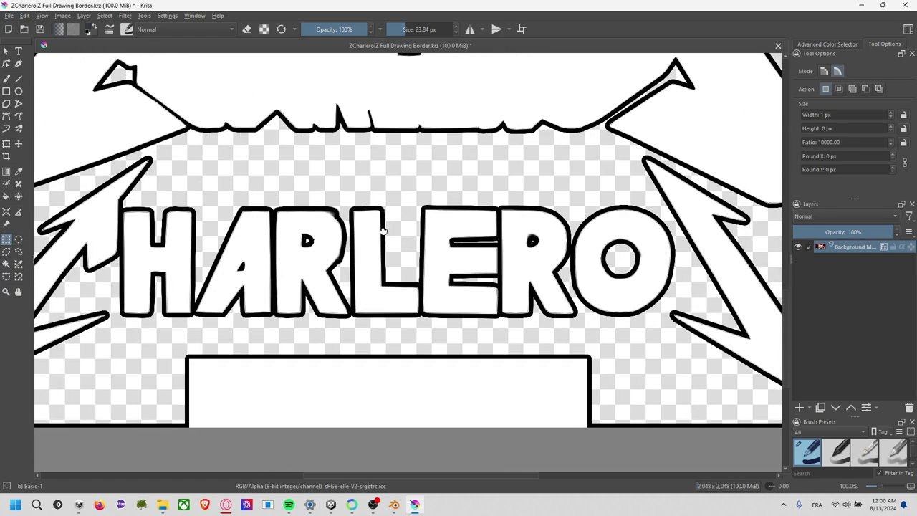
scroll(392, 244, up, 4)
scroll(393, 244, up, 1)
scroll(470, 293, up, 1)
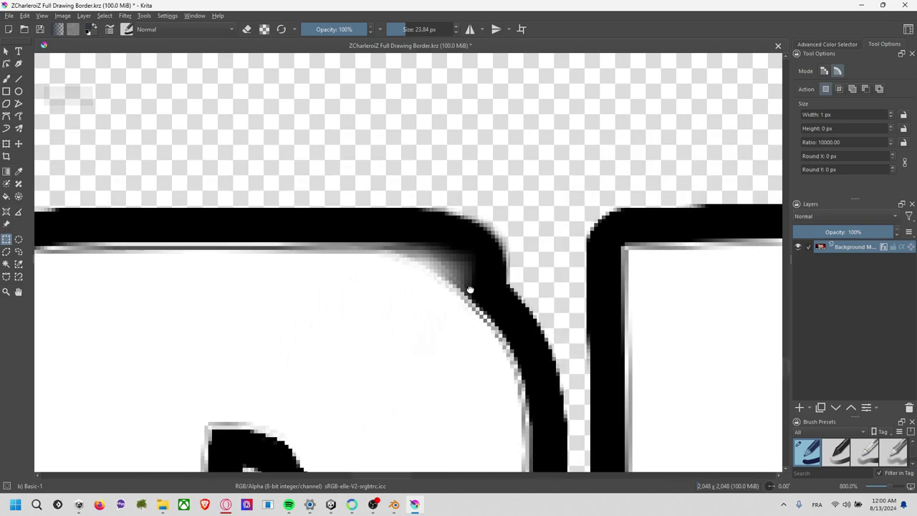
- With the layer style off, erase the smudge at the R's rounded top corner, then restore the style
click(883, 246)
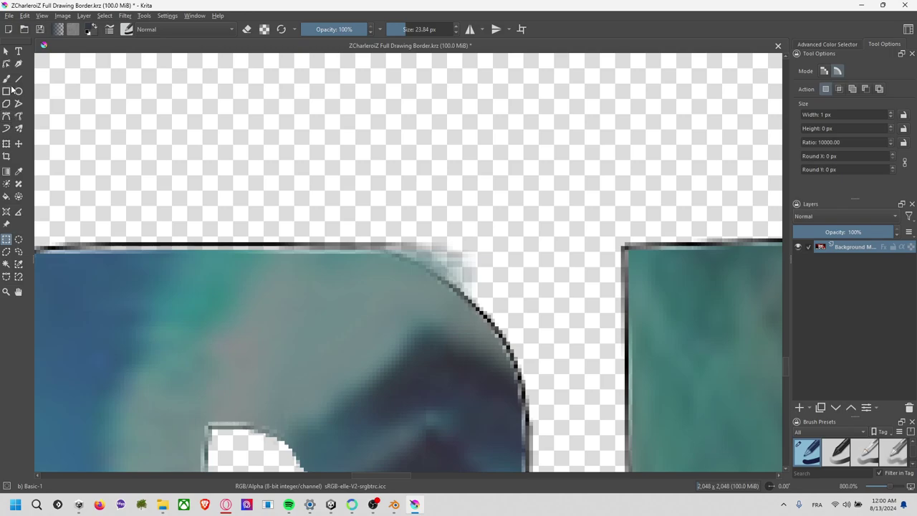
click(8, 81)
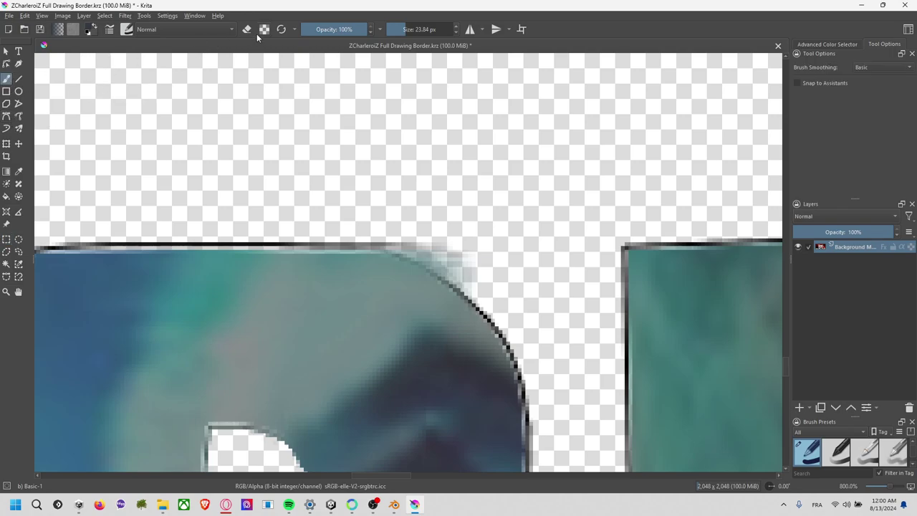
click(220, 28)
click(250, 29)
click(250, 29)
drag(449, 202, 507, 242)
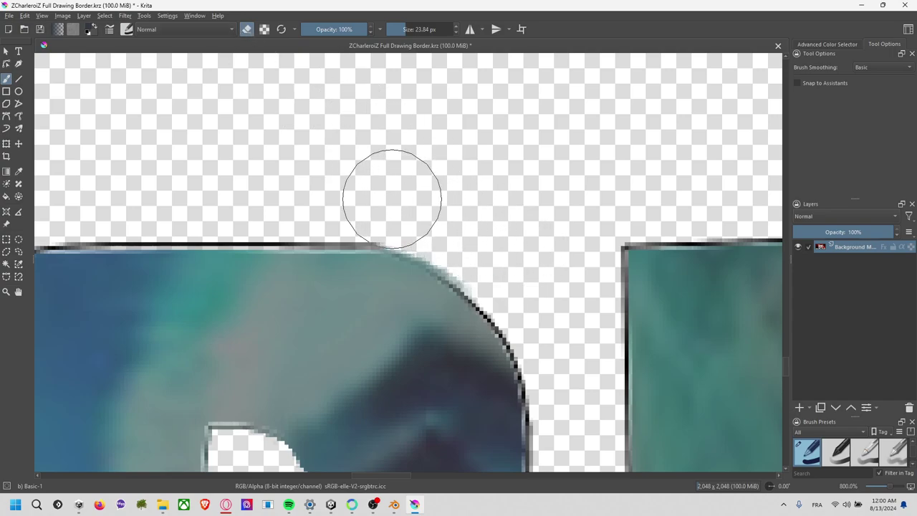
key(ctrl+z)
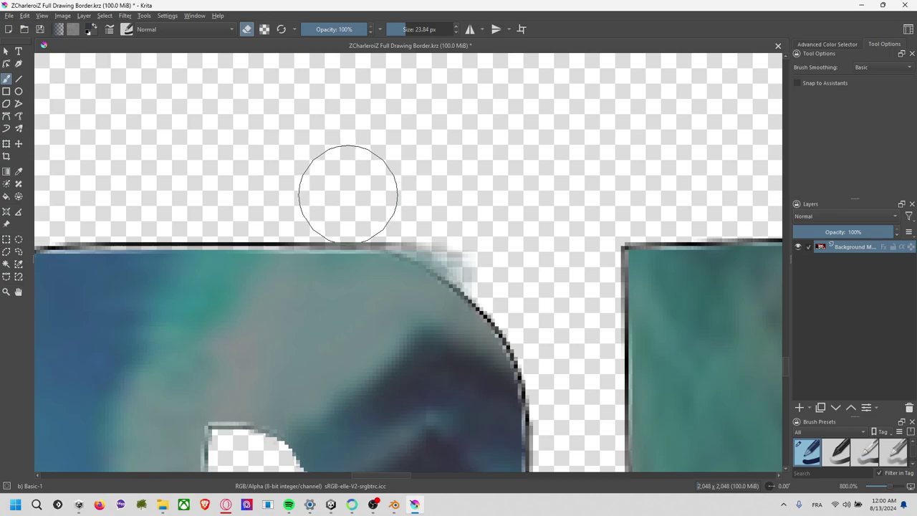
drag(412, 204, 480, 231)
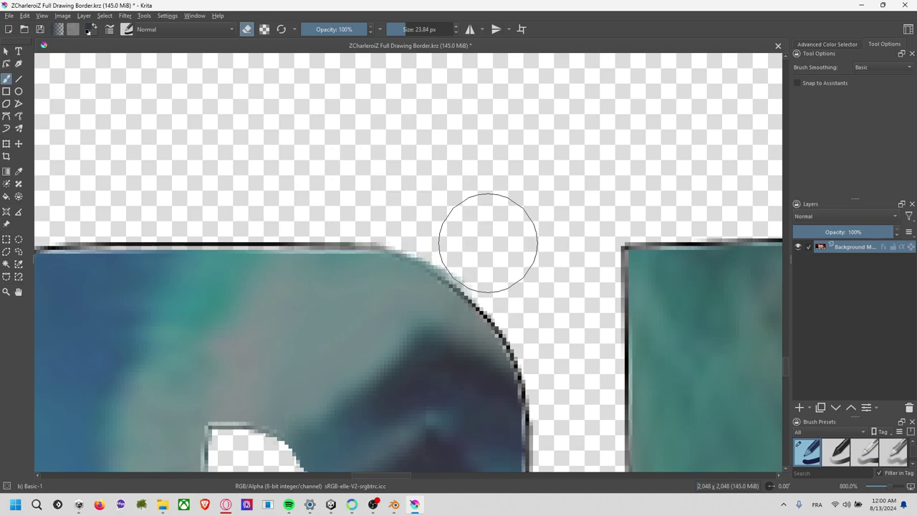
scroll(452, 215, down, 3)
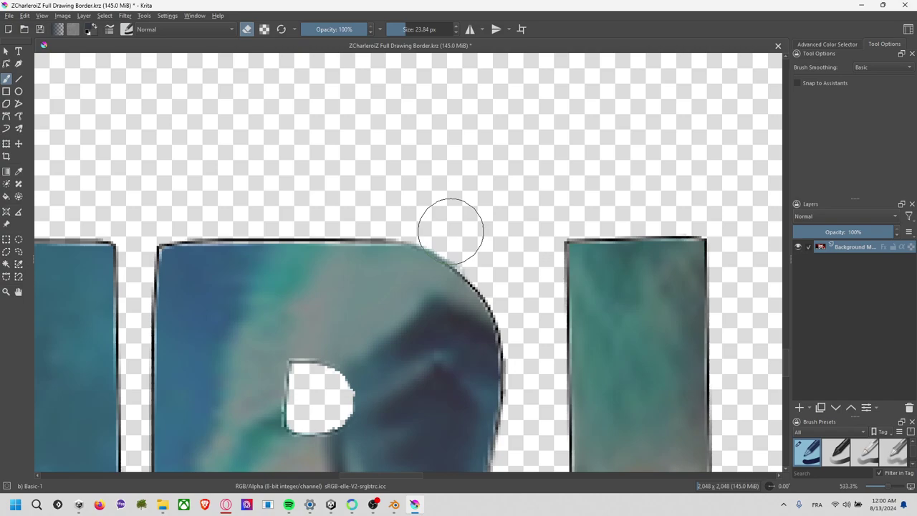
click(883, 247)
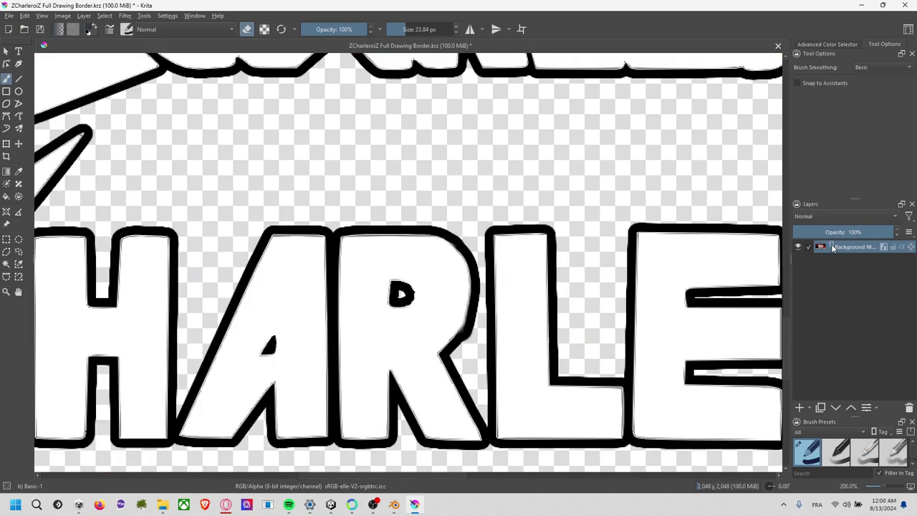
- Zoom in on the A of HARLERO and turn off the layer style
scroll(475, 192, down, 1)
scroll(473, 191, down, 1)
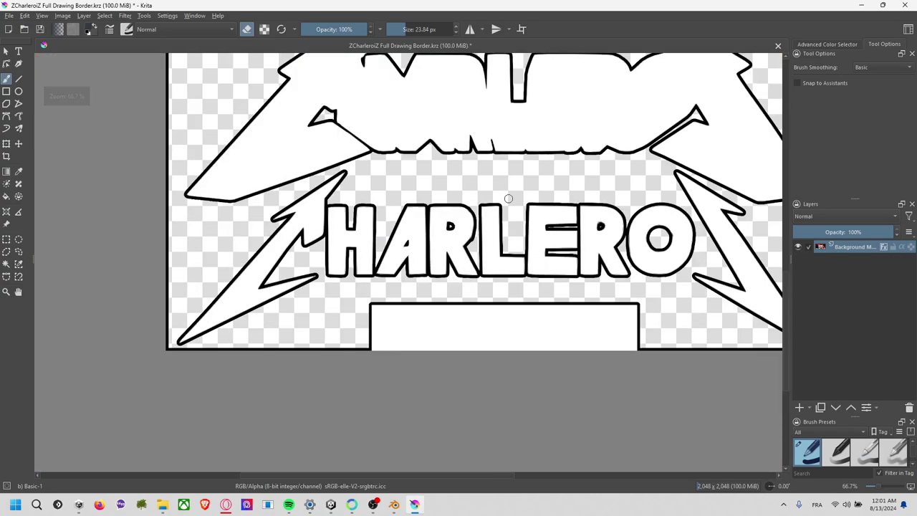
mouse_move(473, 196)
middle_down()
mouse_move(504, 236)
mouse_move(418, 286)
middle_up()
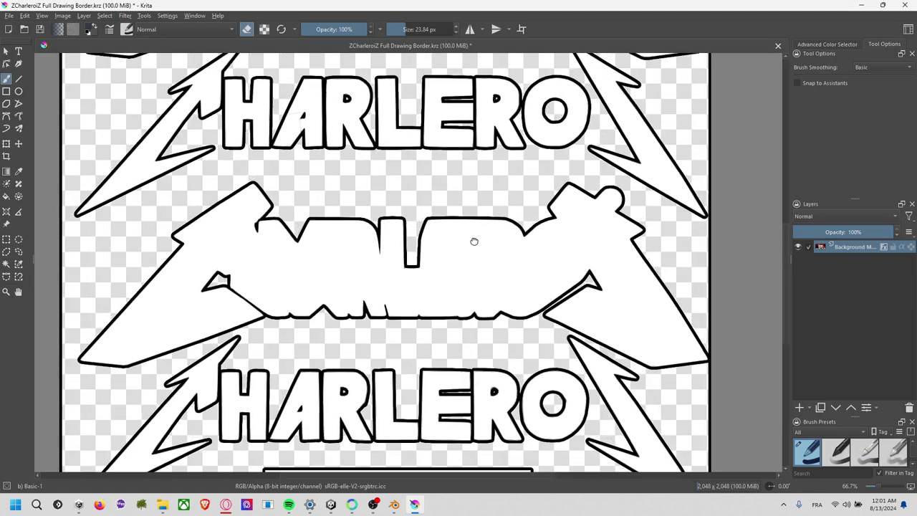
scroll(479, 263, up, 2)
scroll(493, 241, up, 3)
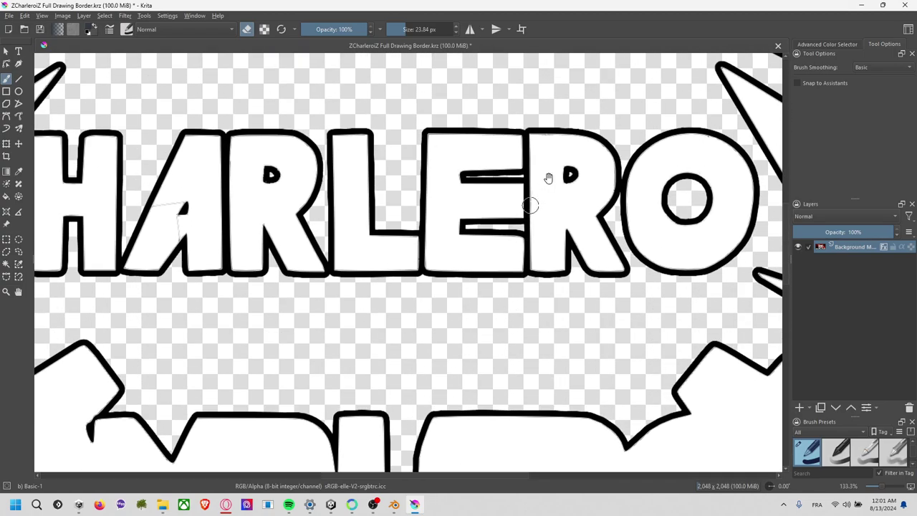
scroll(546, 178, up, 2)
scroll(492, 265, up, 1)
scroll(492, 247, down, 3)
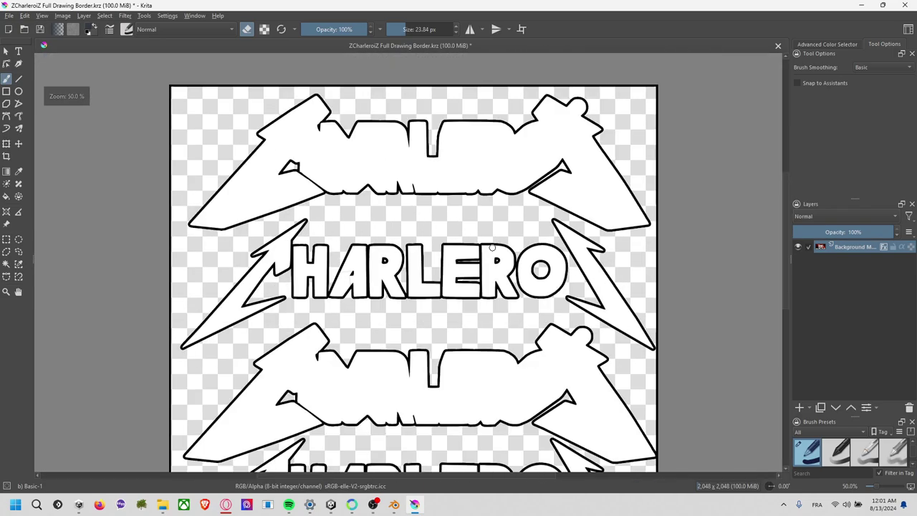
mouse_move(501, 236)
middle_down()
mouse_move(536, 268)
mouse_move(516, 176)
middle_up()
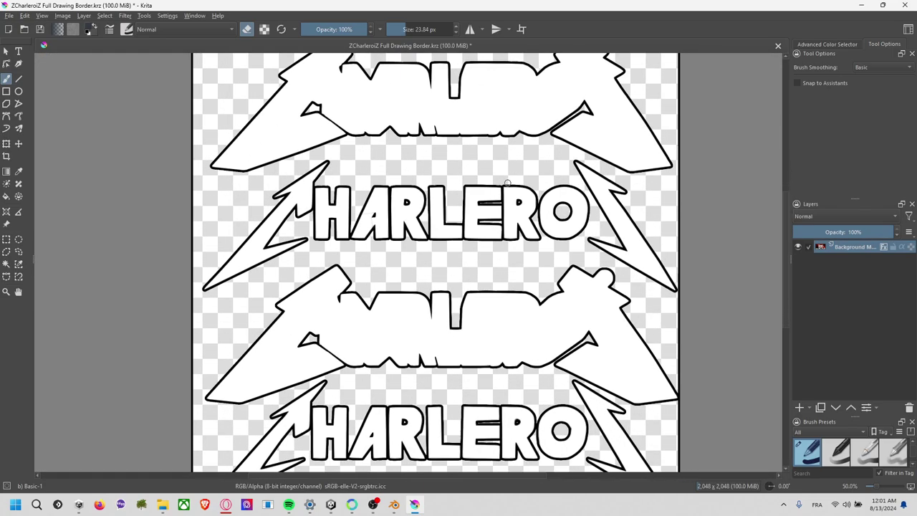
scroll(357, 227, up, 3)
mouse_move(502, 227)
middle_down()
mouse_move(292, 205)
mouse_move(575, 295)
mouse_move(662, 296)
middle_up()
mouse_move(534, 175)
middle_down()
mouse_move(688, 246)
mouse_move(570, 423)
mouse_move(485, 374)
mouse_move(491, 309)
middle_up()
scroll(491, 309, up, 2)
scroll(491, 258, down, 1)
scroll(475, 219, down, 1)
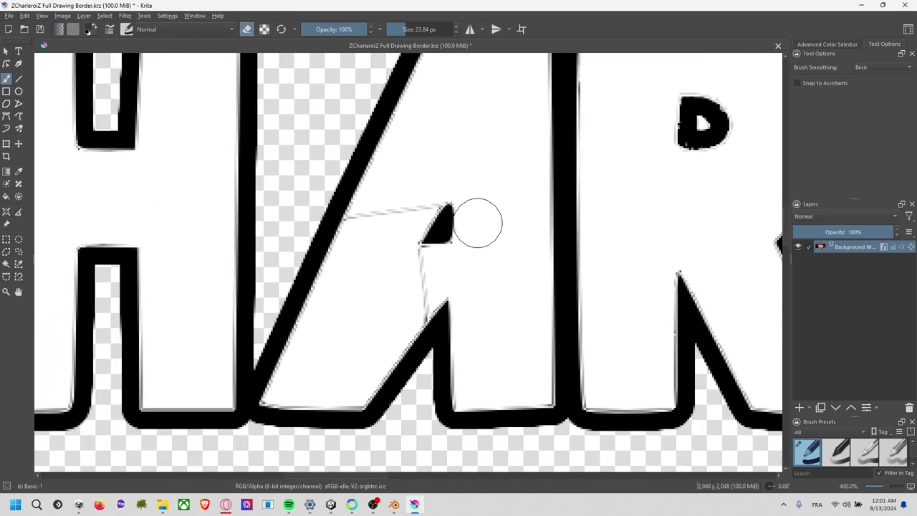
scroll(390, 265, up, 5)
scroll(404, 258, down, 2)
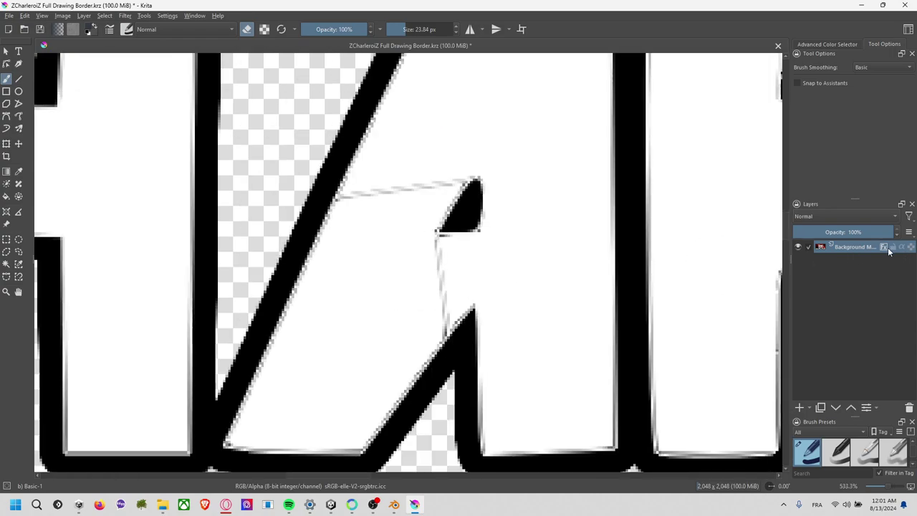
click(887, 247)
- Paint over the stray vertical and horizontal lines in the A, then turn the layer style back on
scroll(415, 279, up, 1)
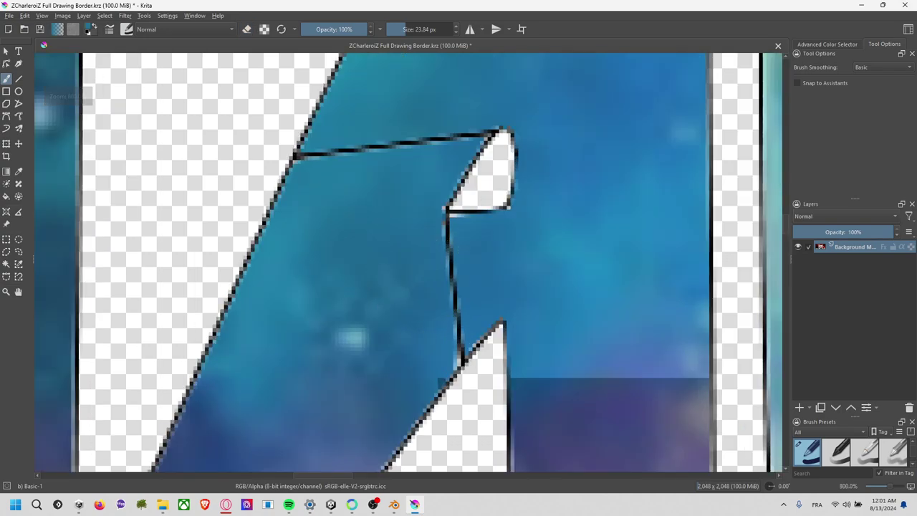
drag(420, 266, 429, 310)
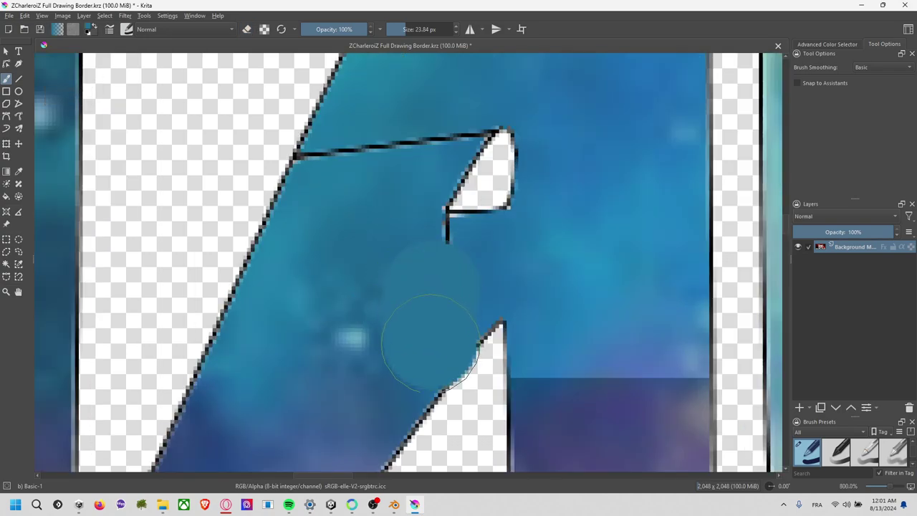
drag(446, 214, 458, 359)
drag(413, 332, 430, 254)
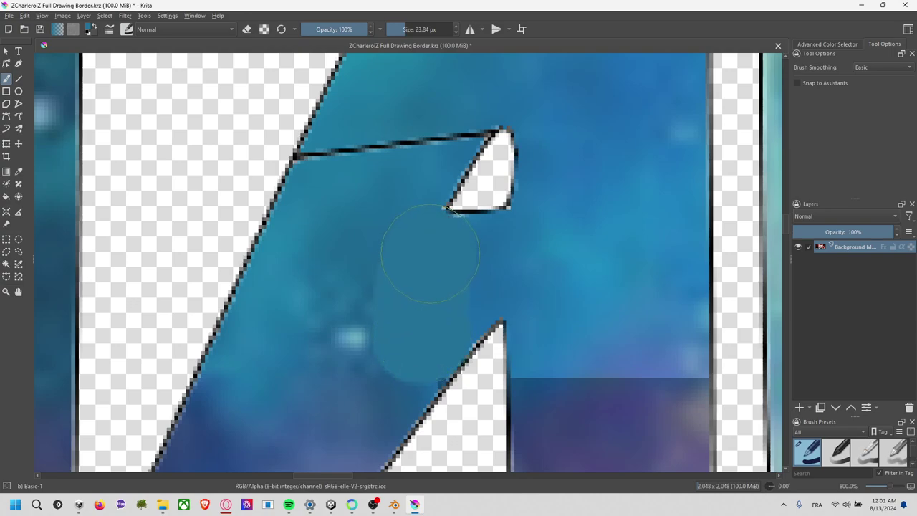
drag(338, 166, 350, 169)
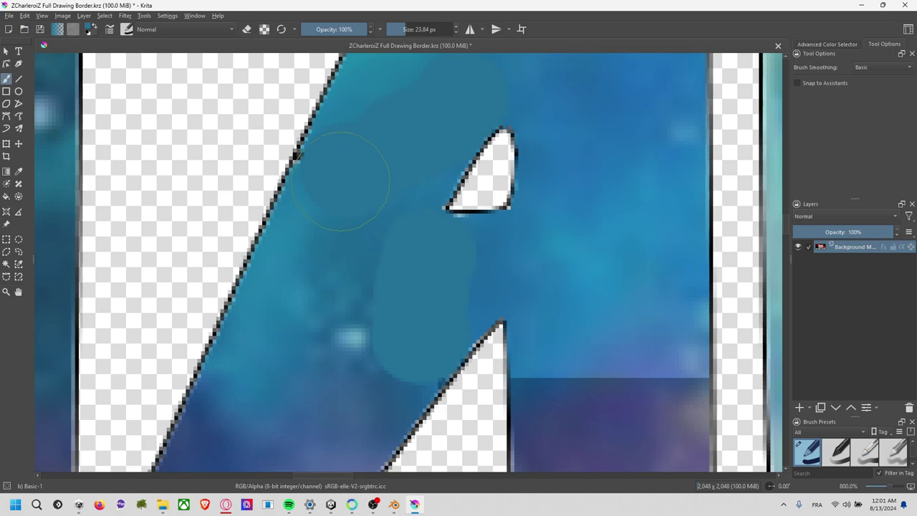
scroll(344, 181, down, 3)
scroll(343, 182, down, 2)
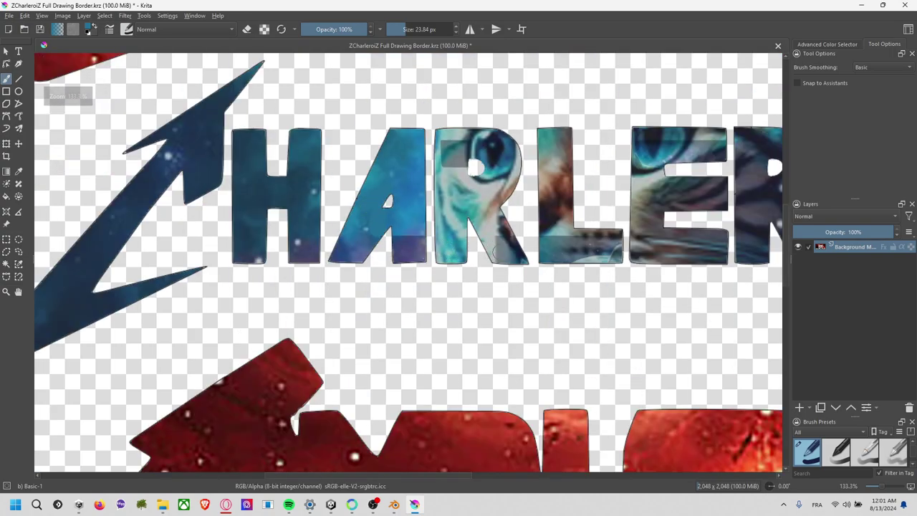
click(883, 247)
scroll(505, 292, down, 5)
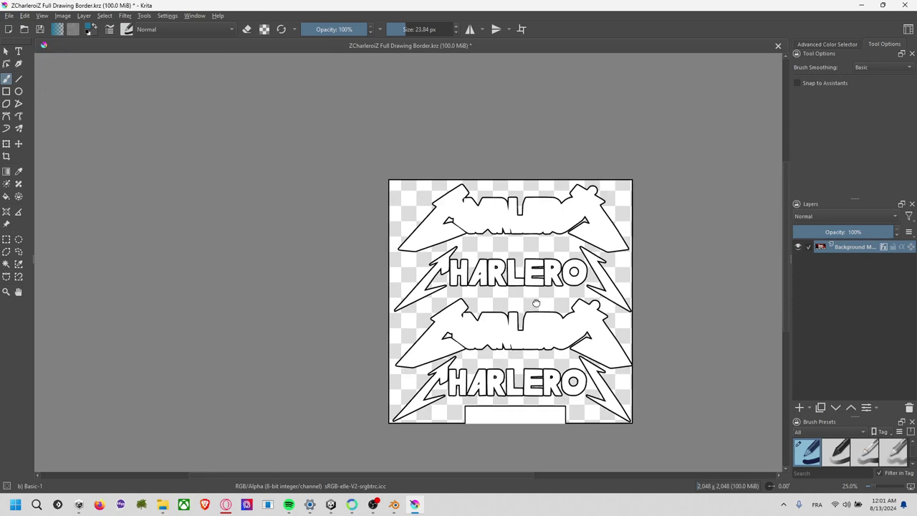
- Save the document and export it as ZCharleroiZ Full Drawing Border.png
mouse_move(536, 303)
middle_down()
mouse_move(479, 267)
mouse_move(458, 286)
middle_up()
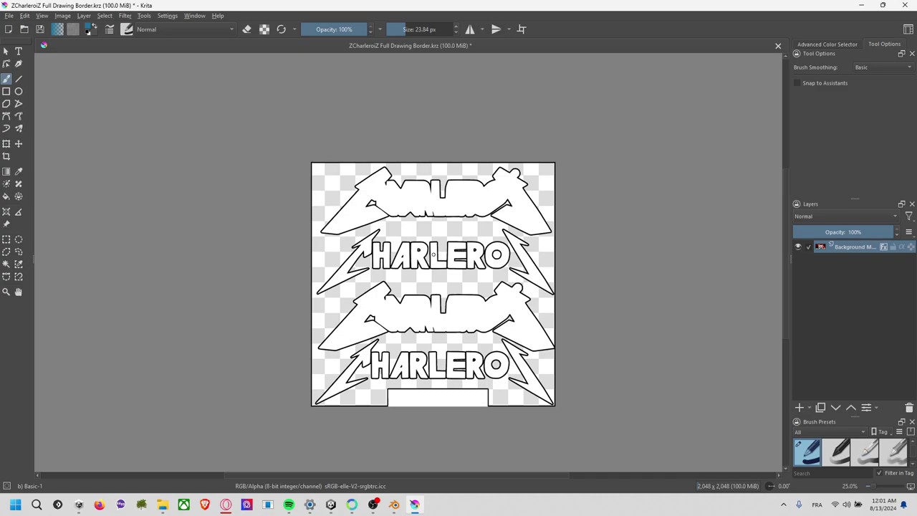
key(ctrl+s)
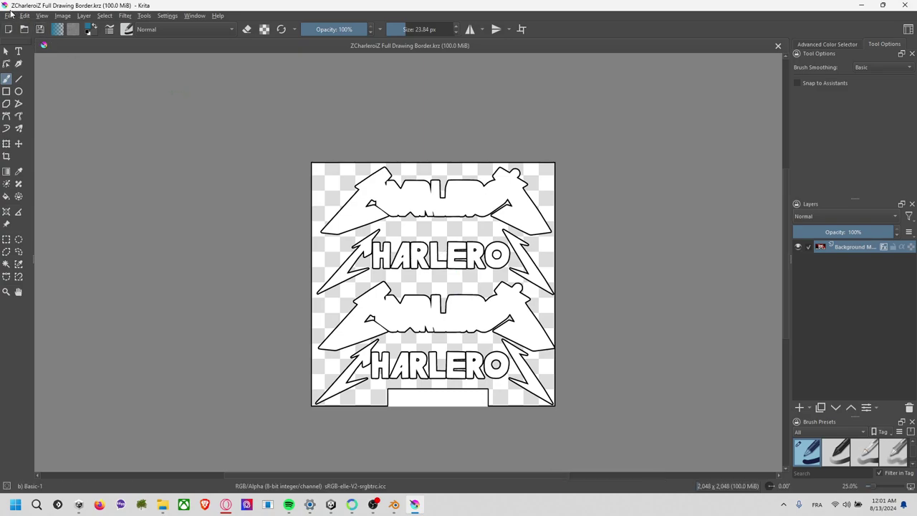
click(10, 15)
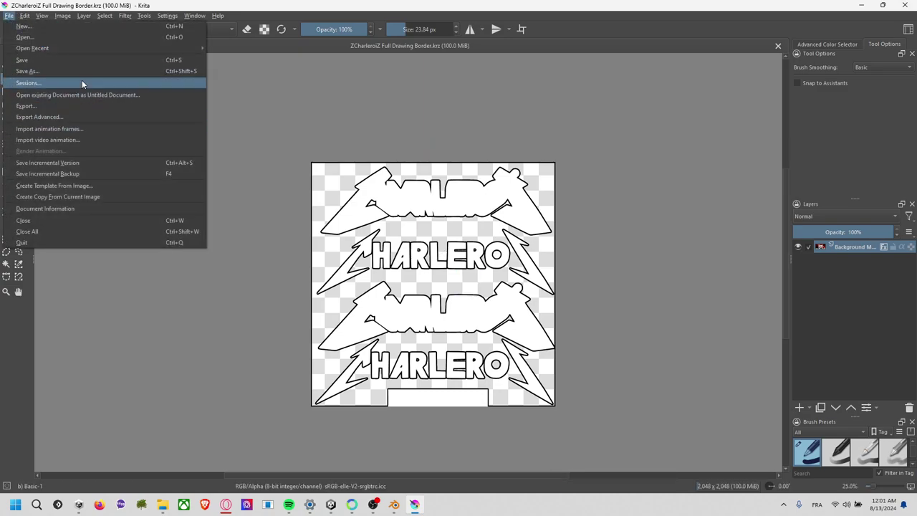
click(76, 102)
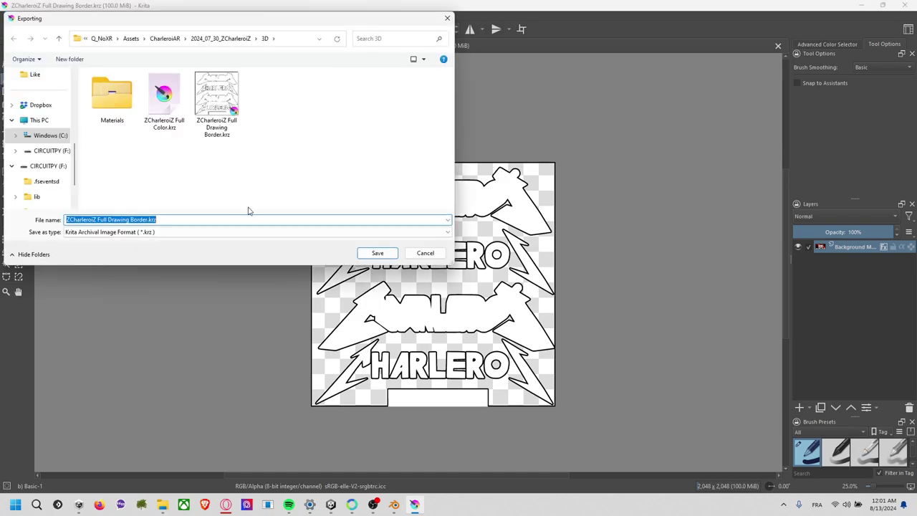
click(301, 232)
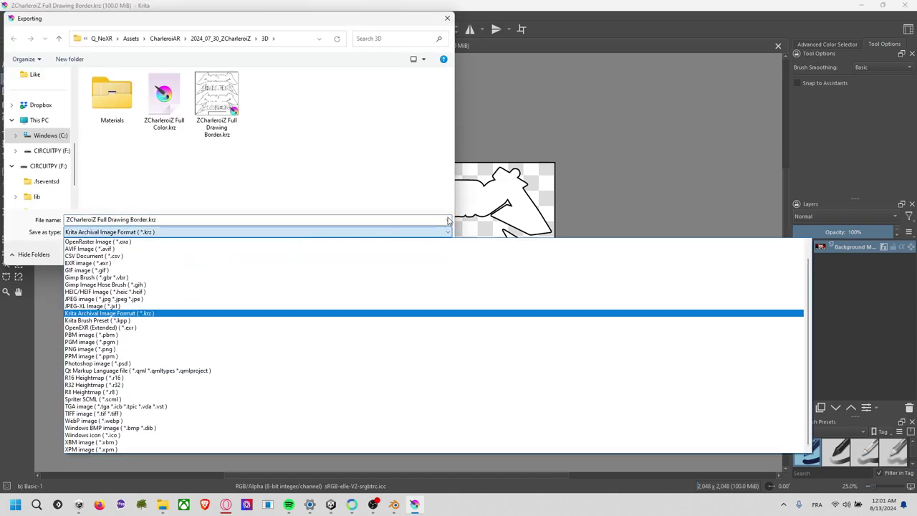
click(303, 232)
click(329, 232)
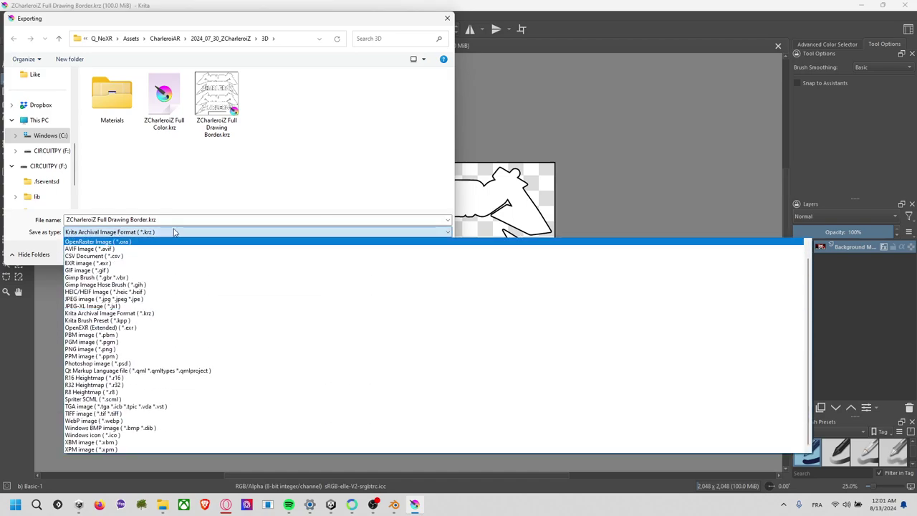
click(89, 351)
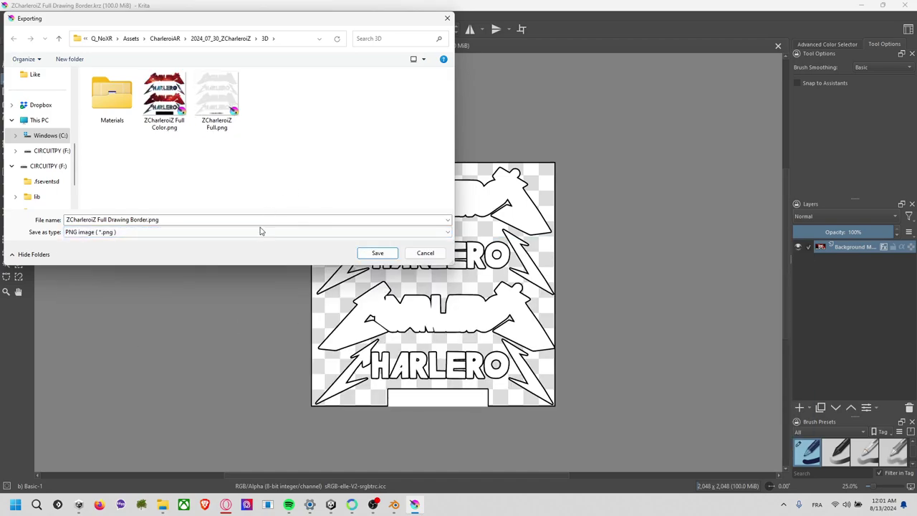
click(378, 252)
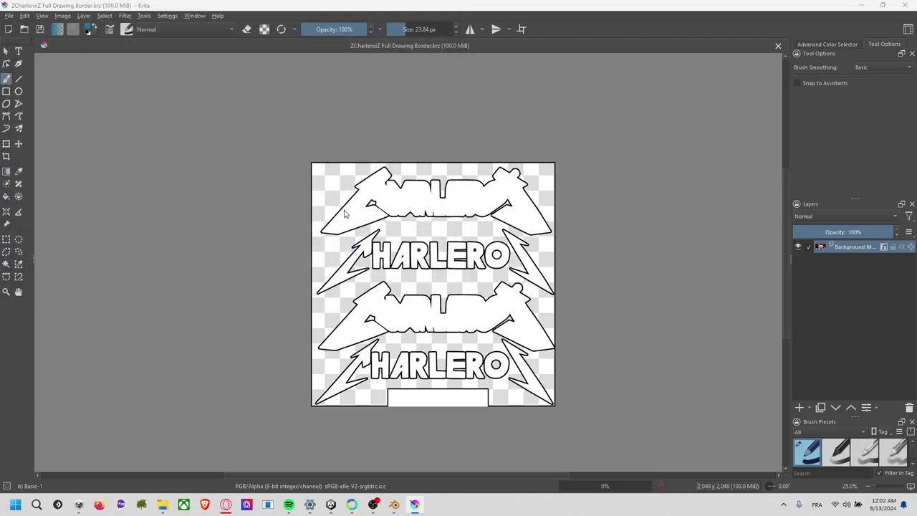
- Switch to the Unity project window with Alt+Tab
key(alt+Tab)
key(alt+Tab)
key(alt+Tab)
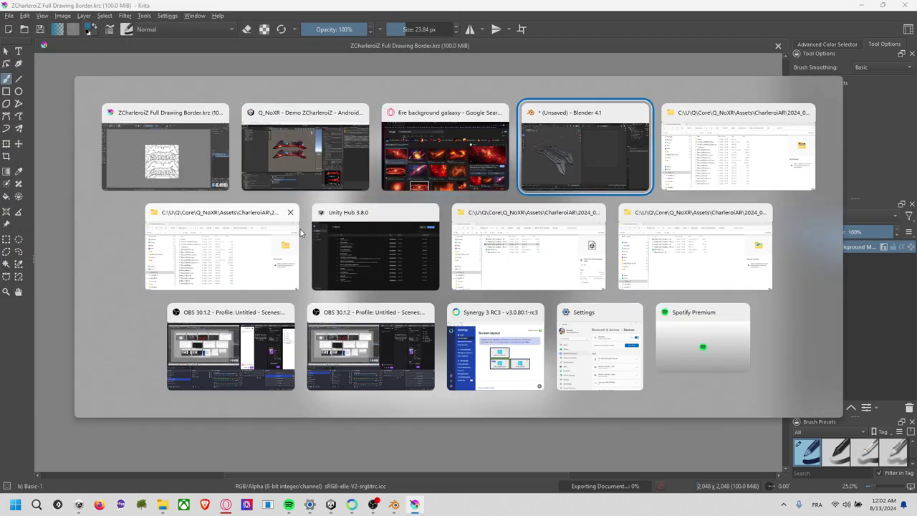
key(alt+Tab)
key(alt+Tab)
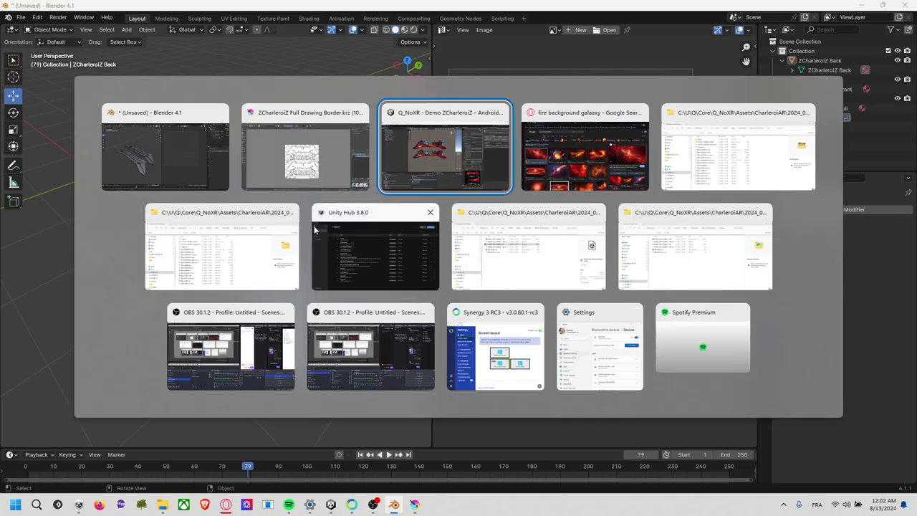
click(423, 158)
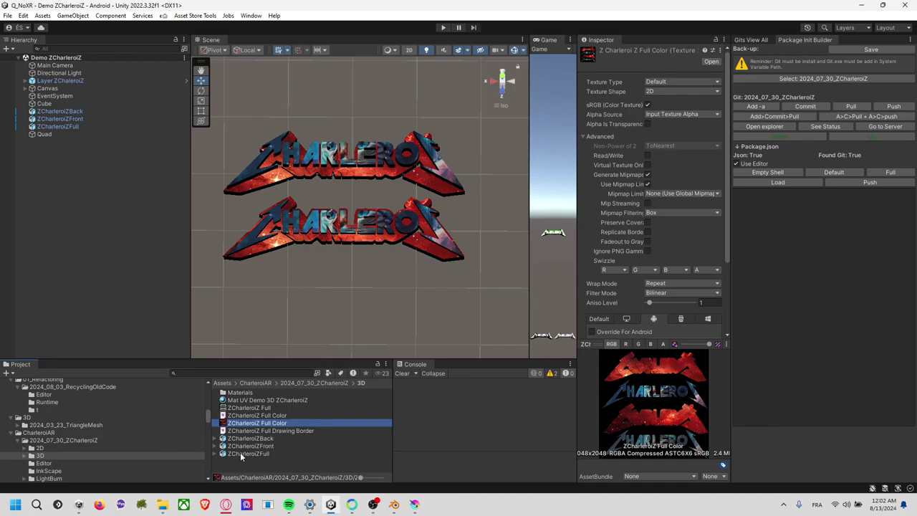
- Check the texture assets in Unity, then confirm the PNG export in Krita and return
click(290, 438)
click(296, 430)
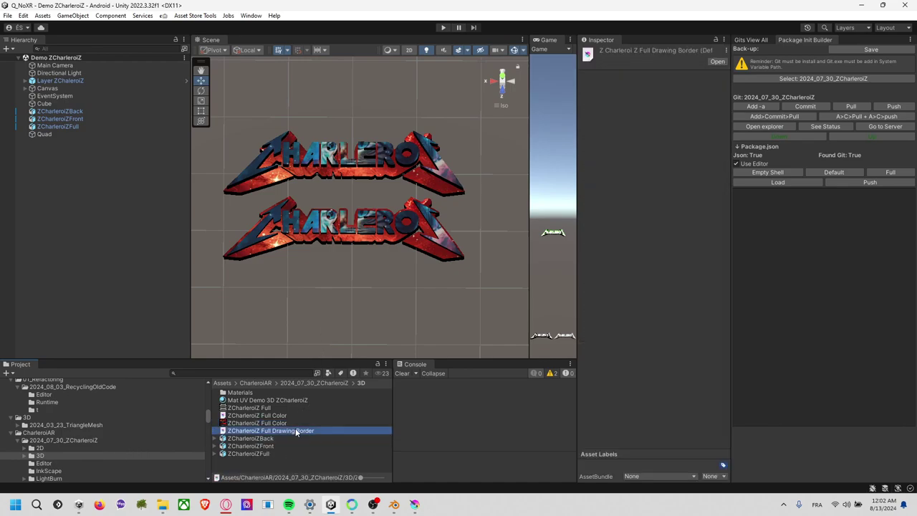
click(277, 416)
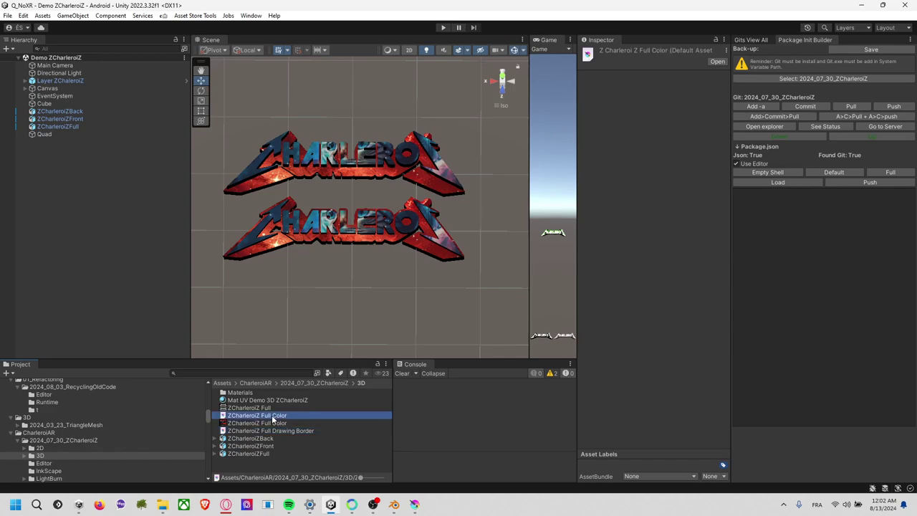
key(Up)
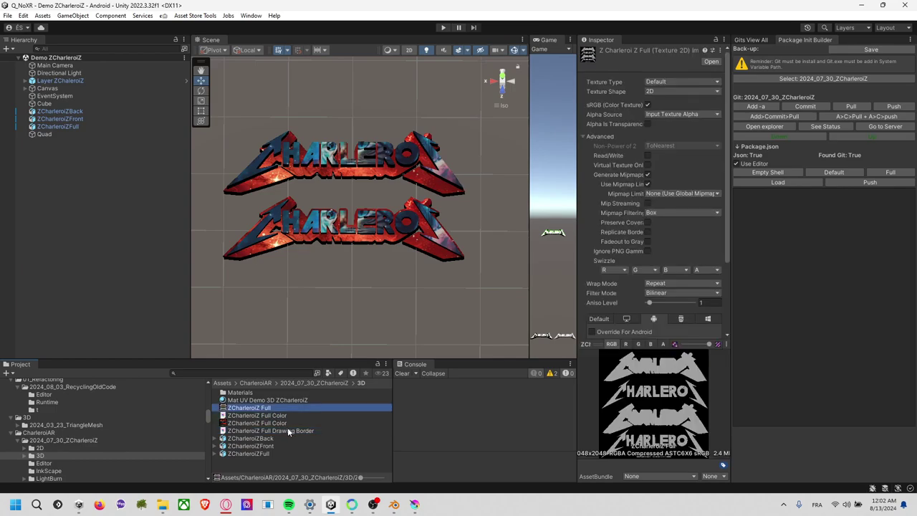
key(alt+Tab)
key(alt+Tab)
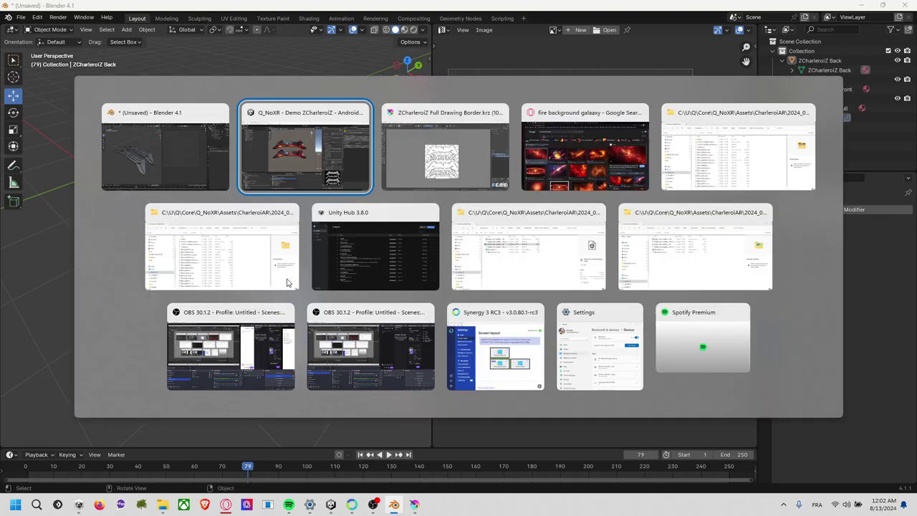
key(alt+Tab)
click(512, 342)
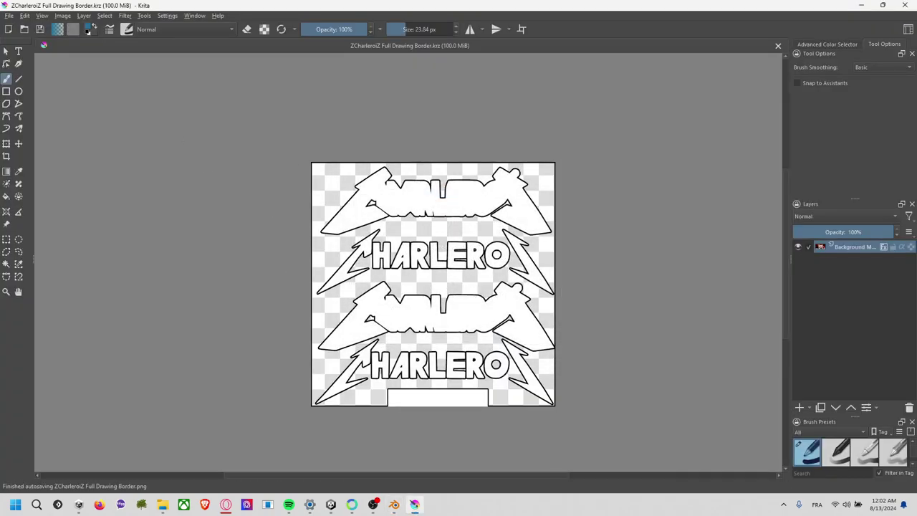
key(alt+Tab)
key(alt+Tab)
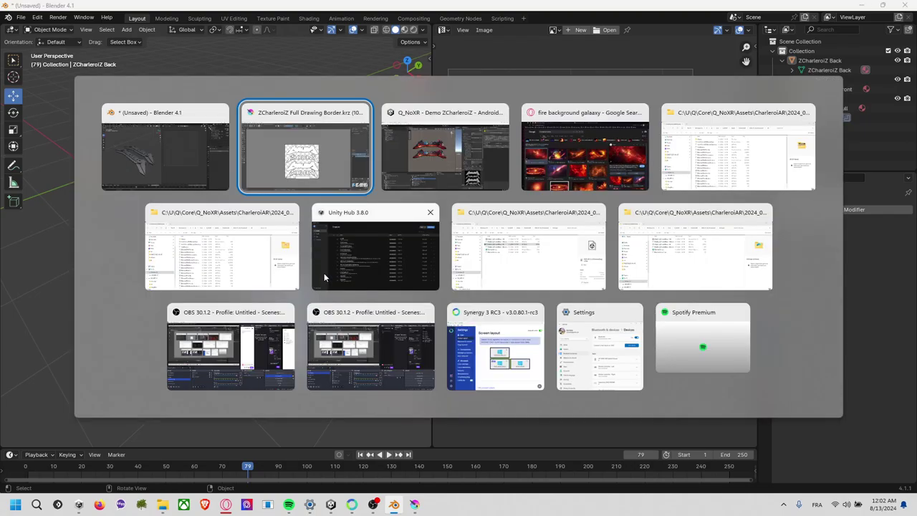
key(alt+Tab)
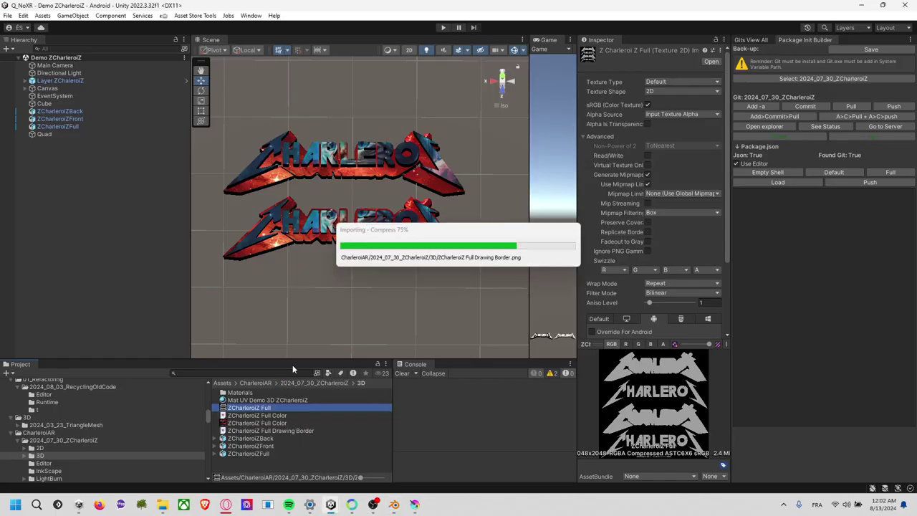
- Enable Alpha Is Transparency on the ZCharleroiZ Full Drawing Border texture and apply it
click(292, 437)
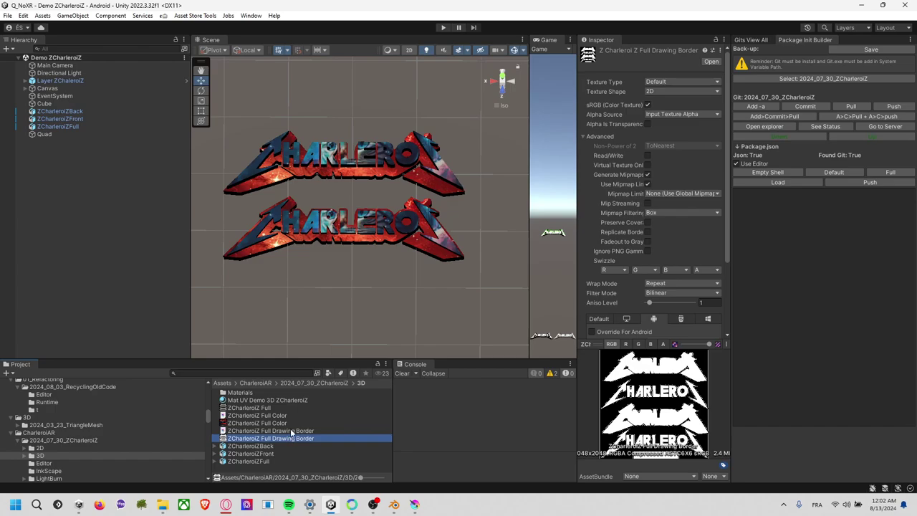
click(288, 431)
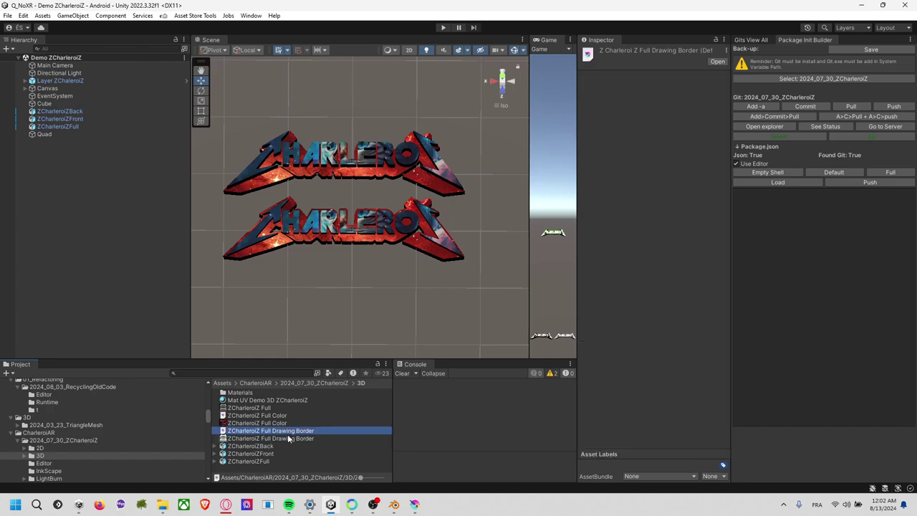
click(289, 438)
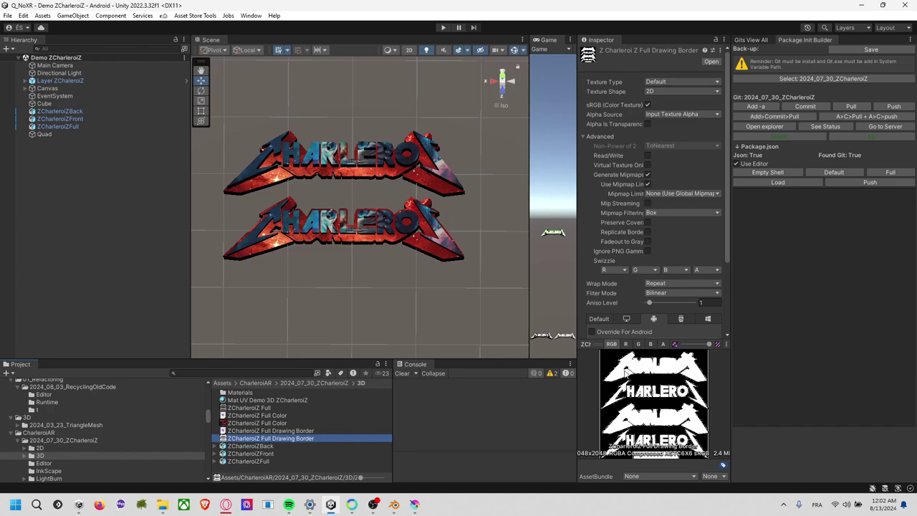
click(647, 125)
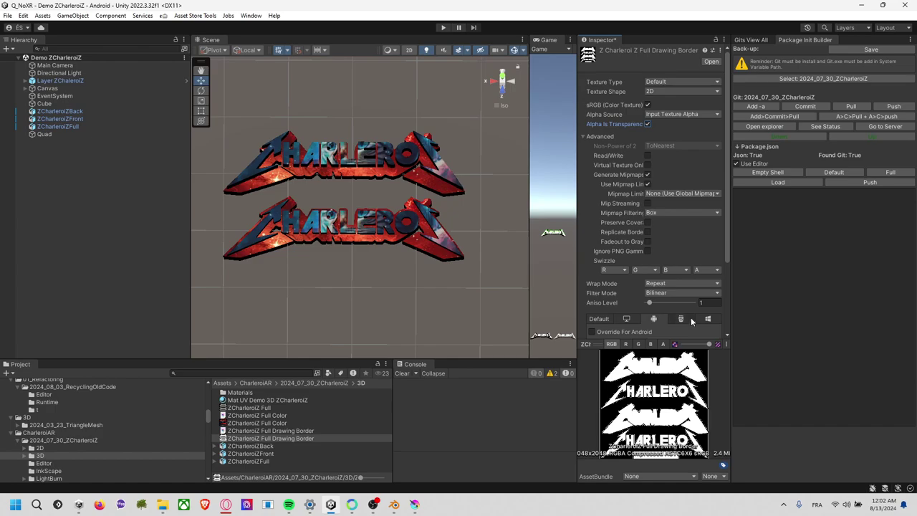
scroll(685, 284, down, 1)
scroll(688, 290, down, 2)
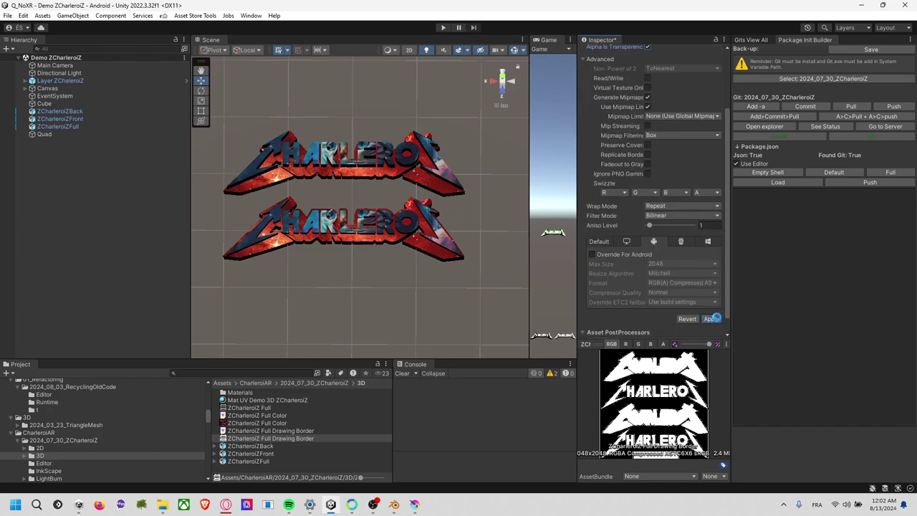
click(711, 318)
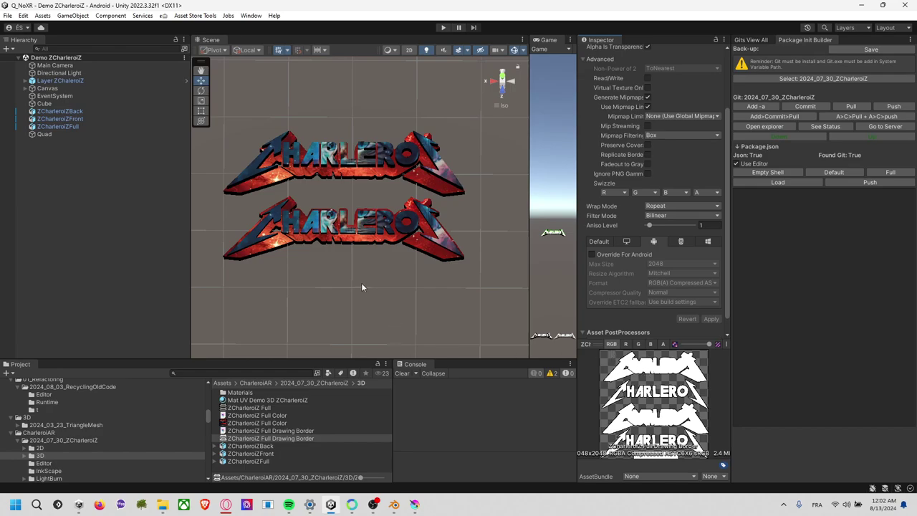
scroll(362, 284, down, 1)
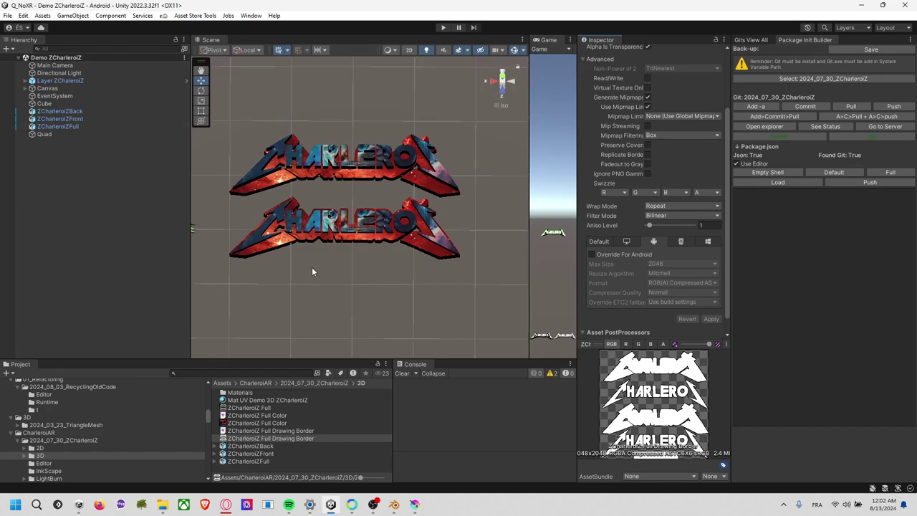
- Duplicate ZCharleroiZFull, move the copy above the original and drop the Drawing Border texture on it
click(382, 180)
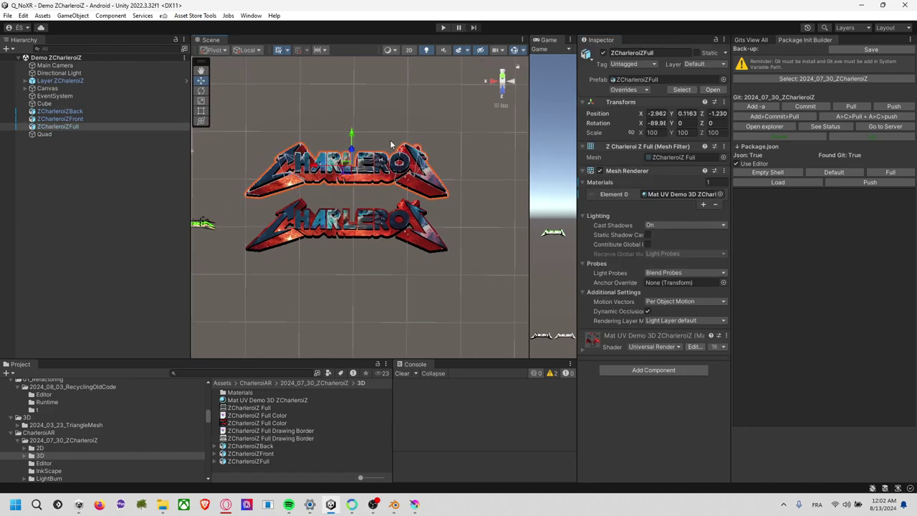
middle_drag(390, 145, 395, 206)
key(ctrl+d)
drag(362, 215, 371, 165)
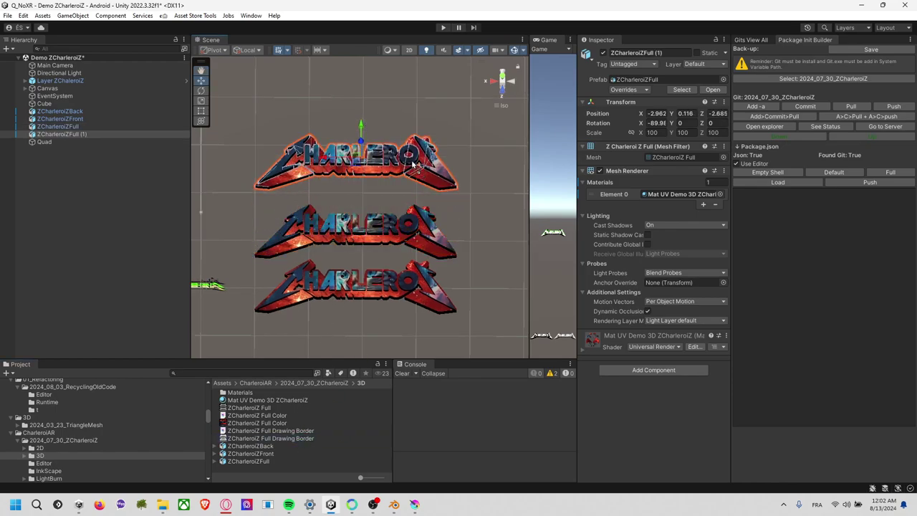
drag(407, 157, 409, 164)
click(390, 191)
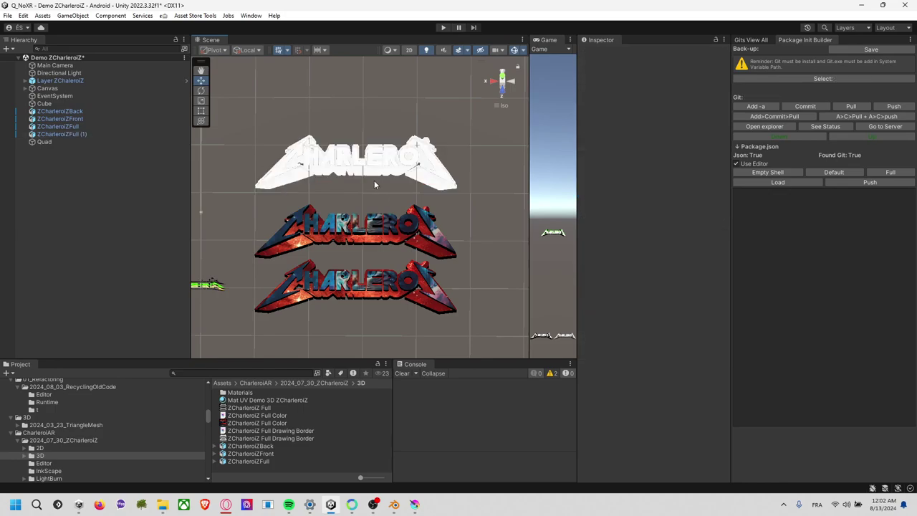
- Orbit the Scene view to inspect the white logo copy above the red original
scroll(400, 188, up, 5)
middle_drag(401, 189, 412, 239)
mouse_move(412, 239)
alt+mouse_down()
mouse_move(435, 270)
mouse_move(359, 173)
mouse_move(452, 194)
mouse_move(368, 174)
mouse_move(337, 143)
mouse_move(313, 153)
mouse_move(409, 232)
mouse_move(397, 204)
mouse_move(410, 212)
alt+mouse_up()
scroll(409, 234, up, 2)
scroll(410, 215, down, 2)
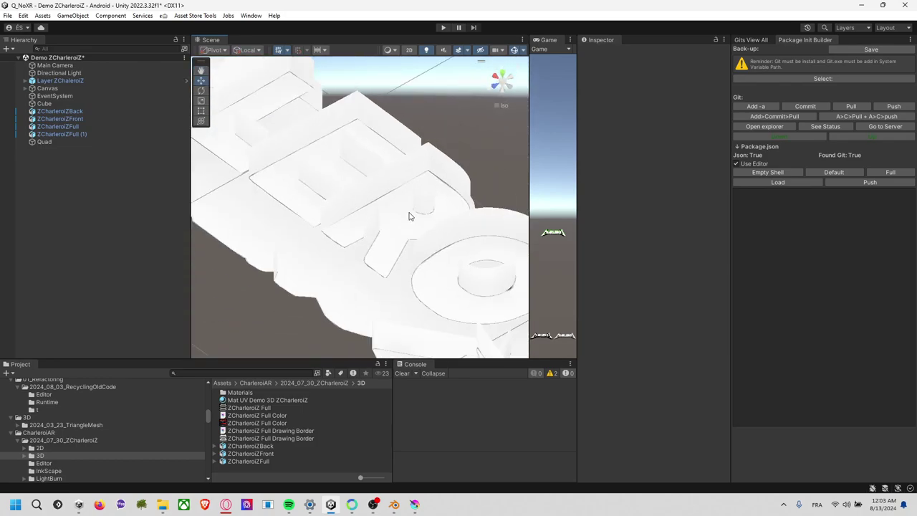
scroll(409, 215, down, 2)
scroll(406, 224, down, 2)
mouse_move(342, 239)
alt+mouse_down()
mouse_move(372, 233)
mouse_move(395, 188)
mouse_move(368, 144)
mouse_move(394, 236)
mouse_move(414, 264)
mouse_move(473, 266)
mouse_move(450, 206)
alt+mouse_up()
click(302, 308)
click(384, 267)
click(450, 205)
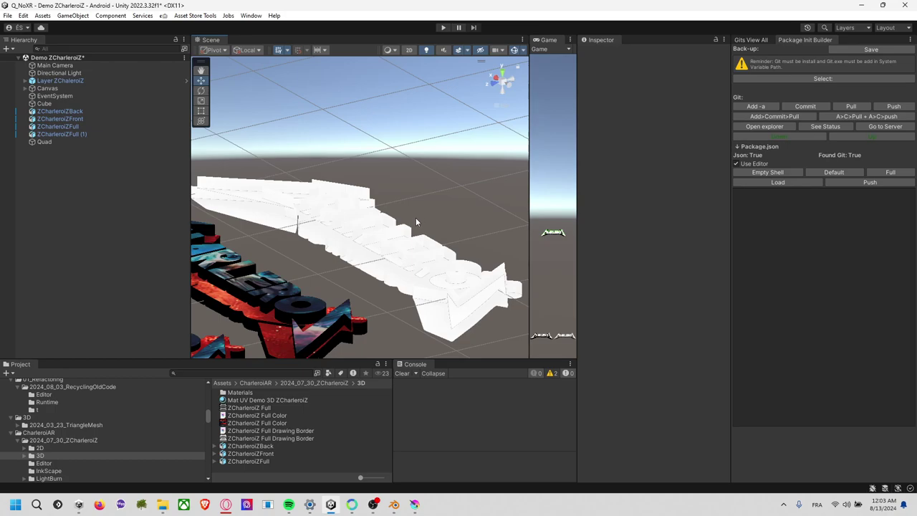
click(421, 248)
click(464, 237)
mouse_move(464, 237)
alt+mouse_down()
mouse_move(439, 236)
mouse_move(447, 228)
mouse_move(442, 237)
alt+mouse_up()
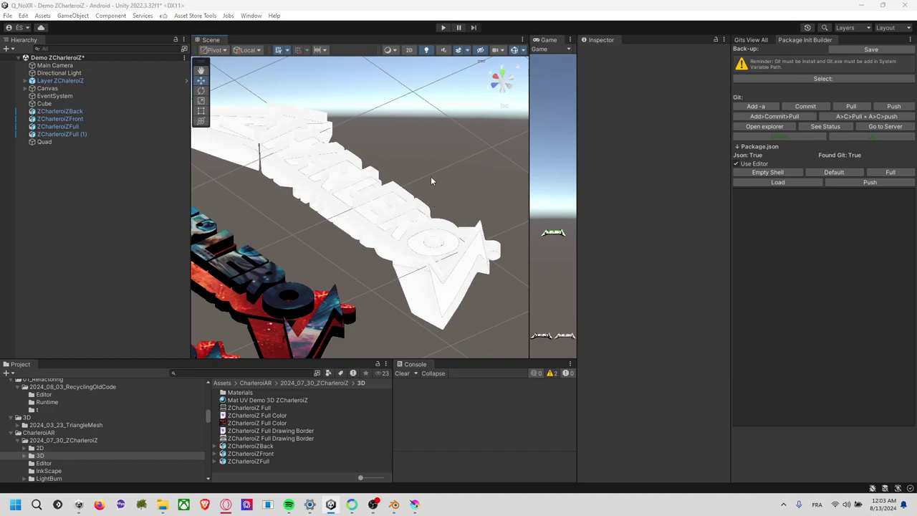
key(alt+Tab)
key(alt+Tab)
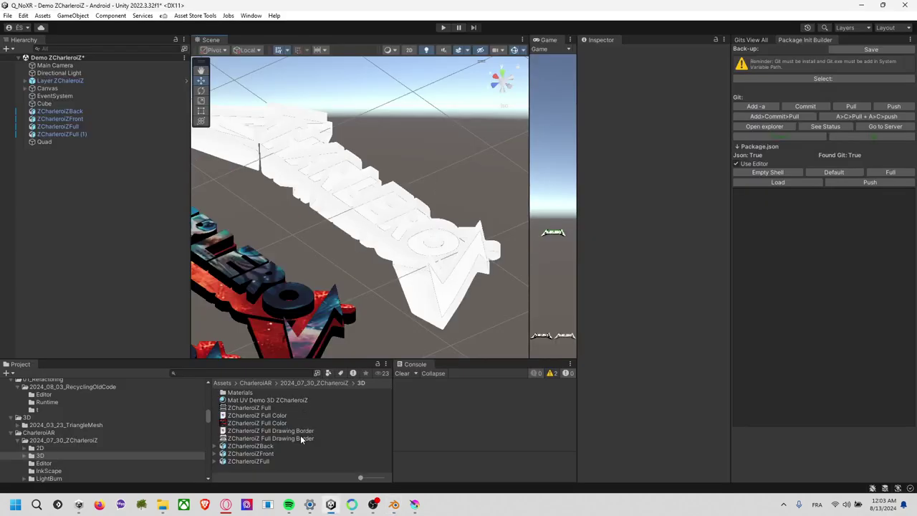
- Show the Drawing Border PNG in Explorer and paste a duplicate into the 3D folder
click(301, 438)
right_click(298, 437)
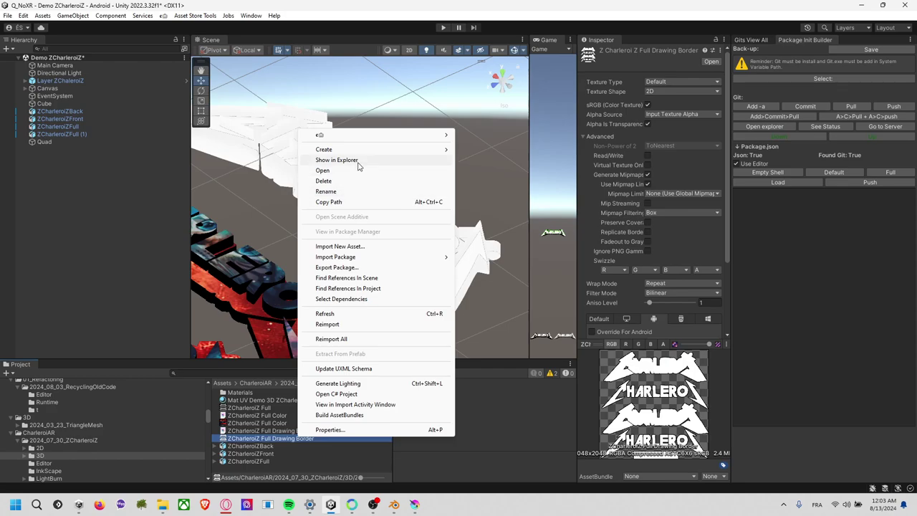
click(337, 159)
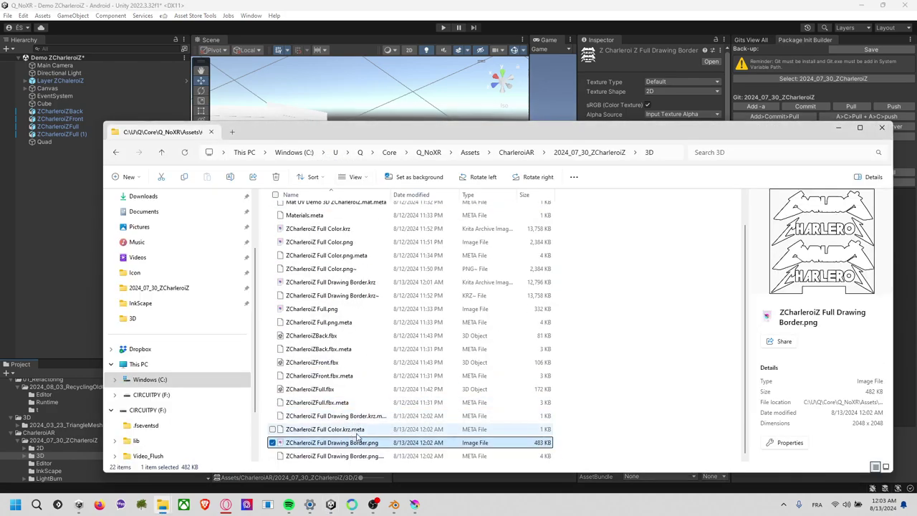
click(358, 430)
click(364, 442)
key(ctrl+c)
key(ctrl+v)
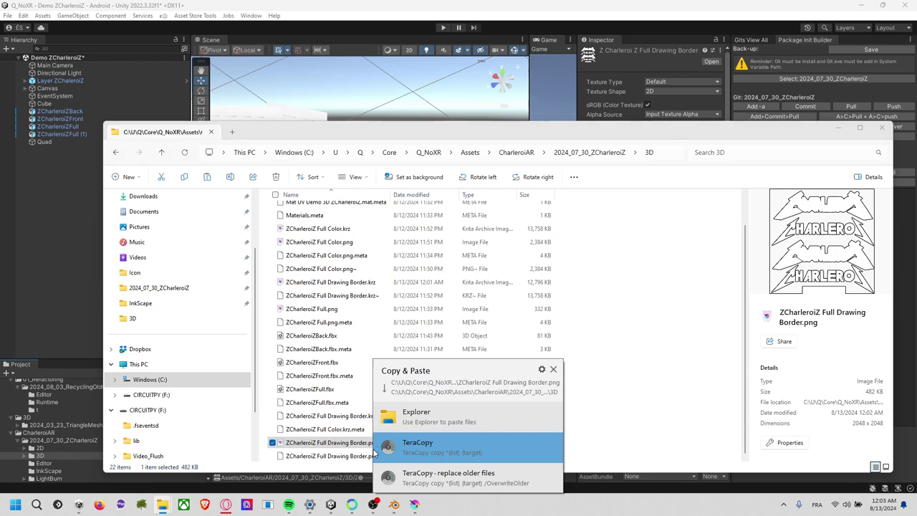
click(418, 445)
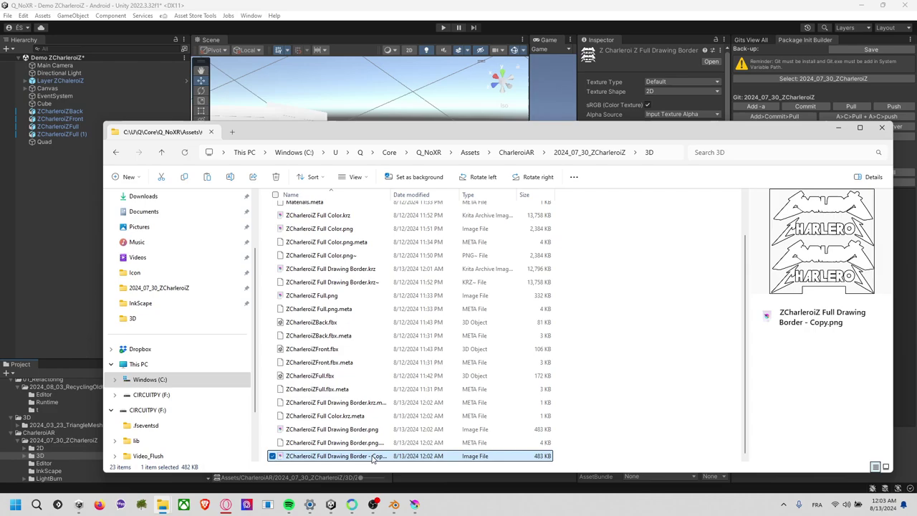
- Rename the copy to 'ZCharleroiZ Full Drawing Border Ex .png' and open it in Paint
click(370, 461)
drag(397, 458, 368, 459)
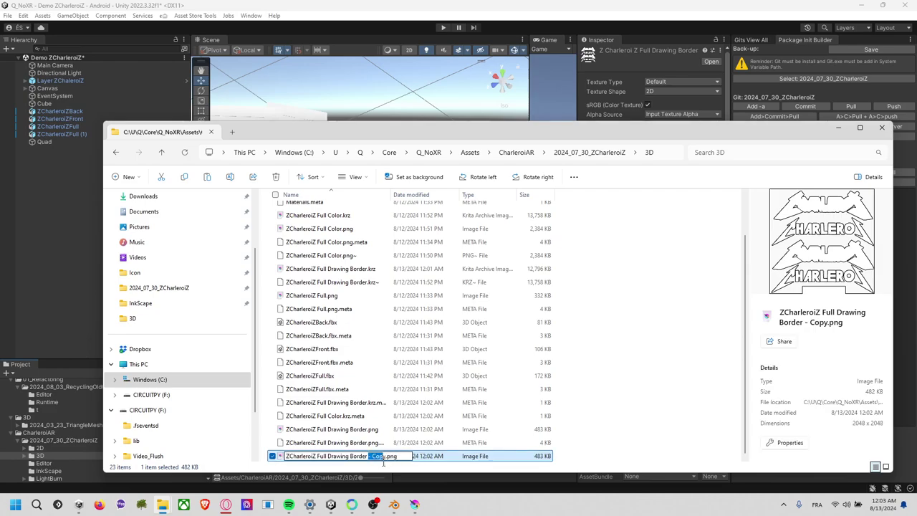
text(Ex)
key(Return)
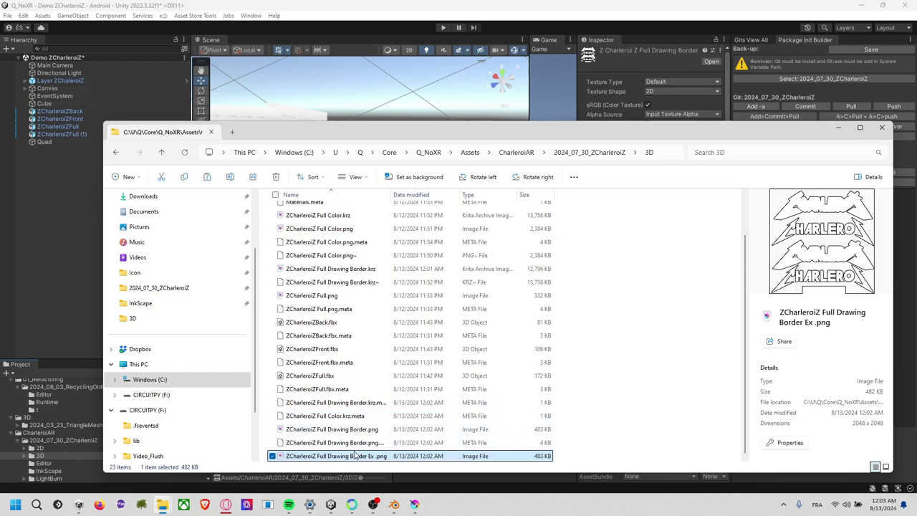
right_click(354, 454)
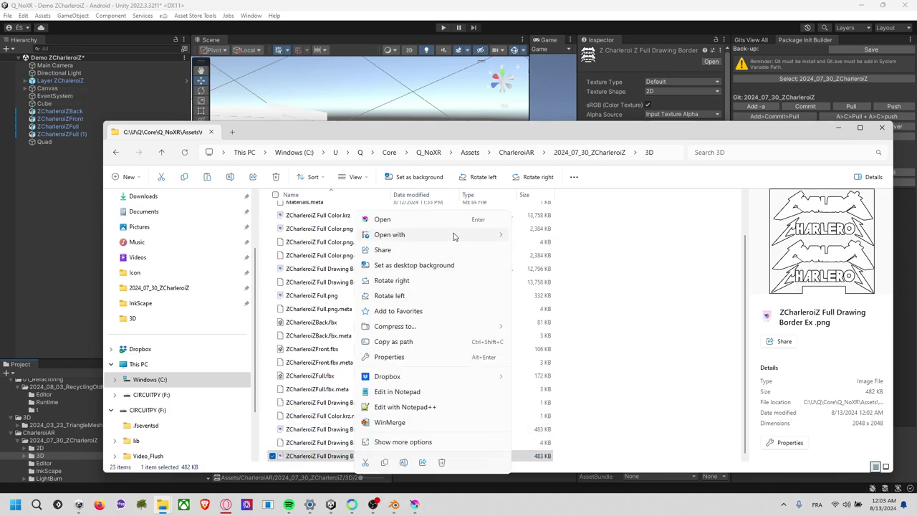
mouse_move(401, 234)
click(558, 267)
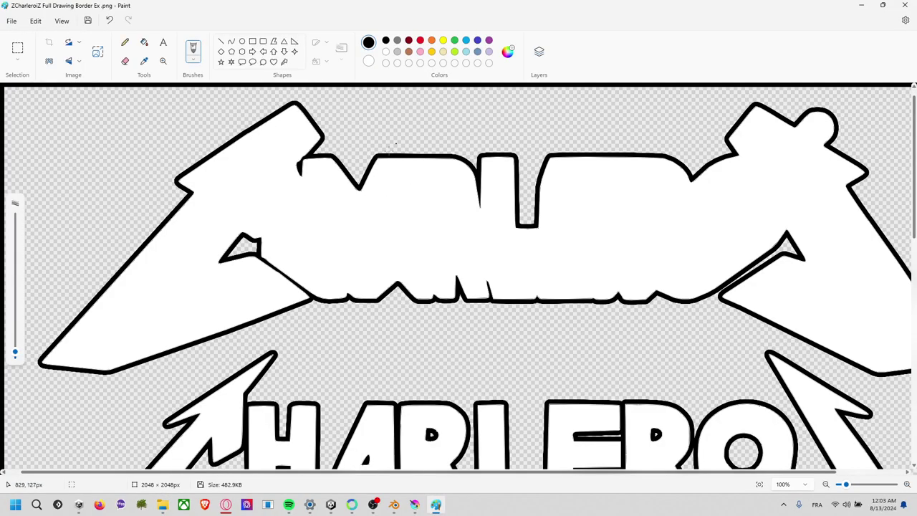
- Try a red brush stroke over the top logo, undo it, and keep the plain brush type
scroll(458, 280, down, 5)
ctrl+scroll(458, 279, down, 2)
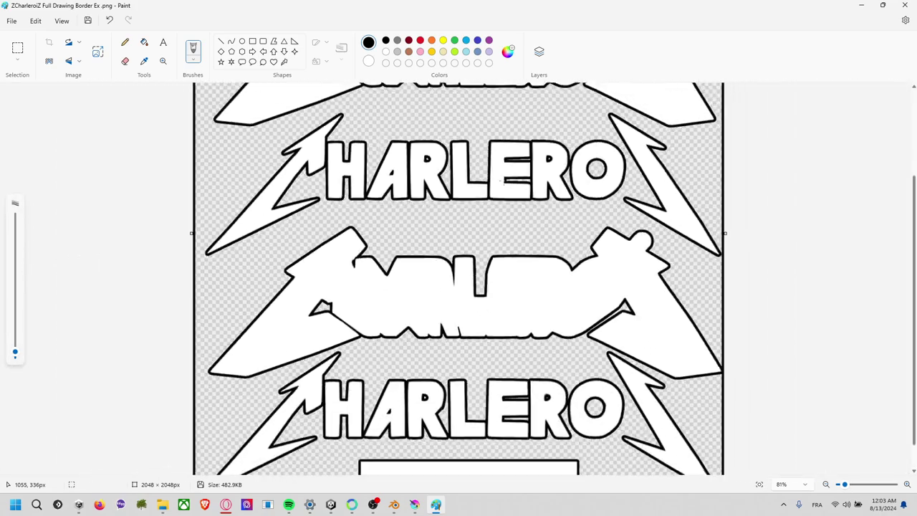
ctrl+scroll(458, 279, down, 2)
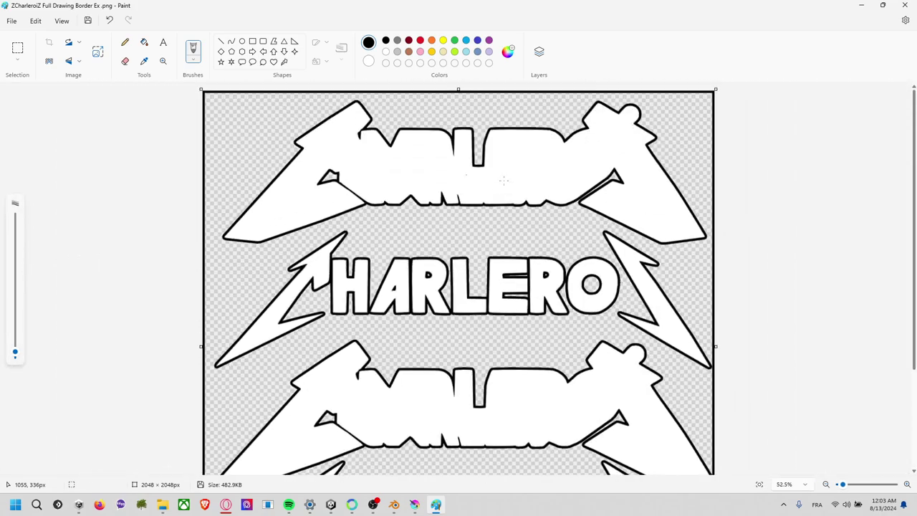
click(192, 48)
click(420, 40)
drag(285, 186, 417, 171)
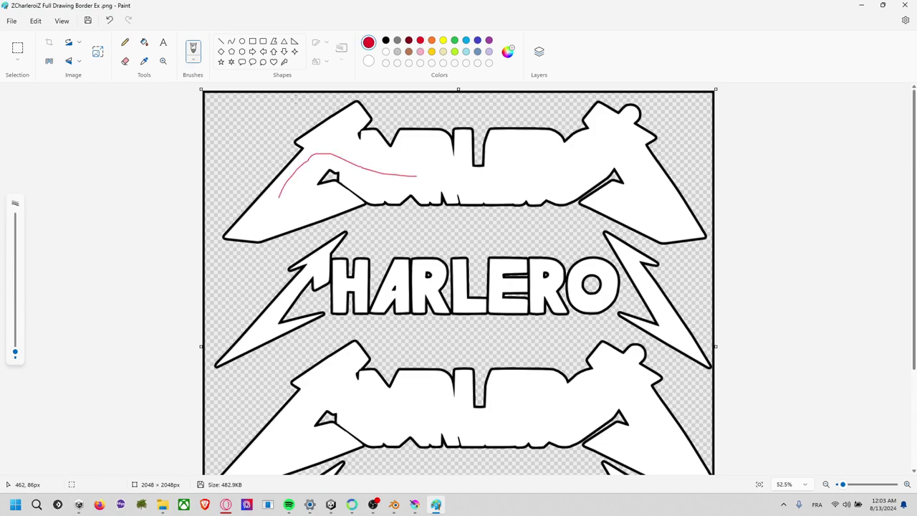
key(ctrl+z)
click(194, 62)
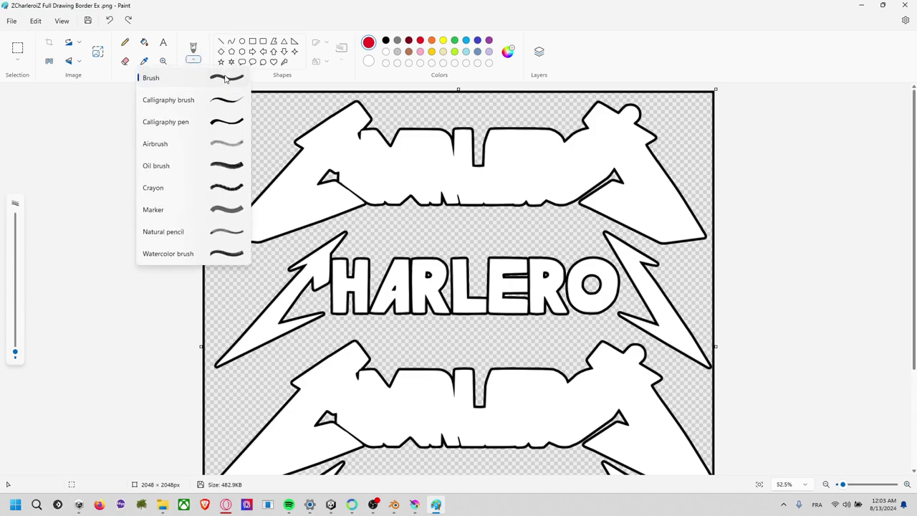
click(225, 79)
click(194, 61)
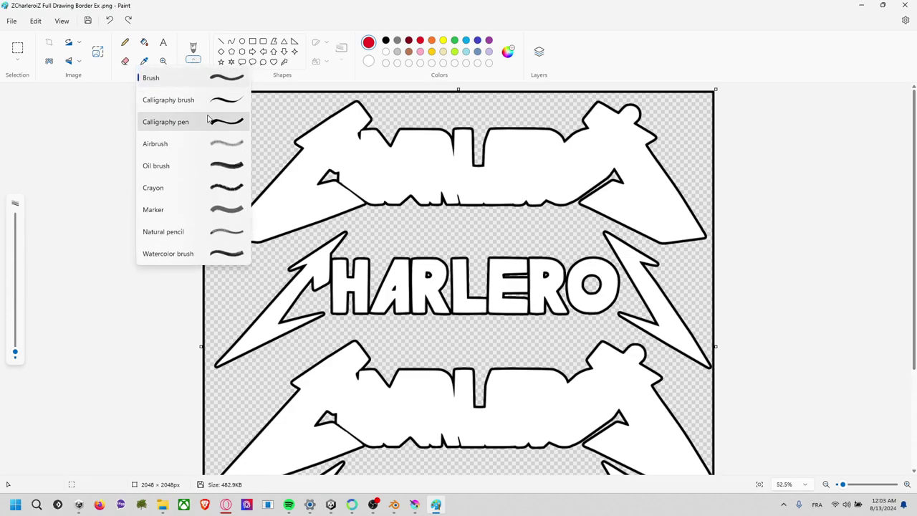
click(222, 81)
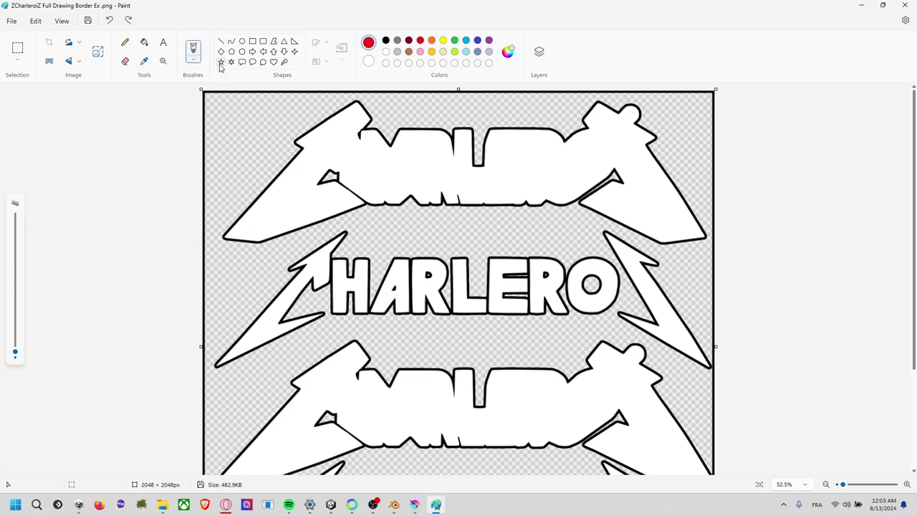
- Fill the top logo red, the second banner orange and the left lightning bolt yellow
click(144, 42)
click(380, 164)
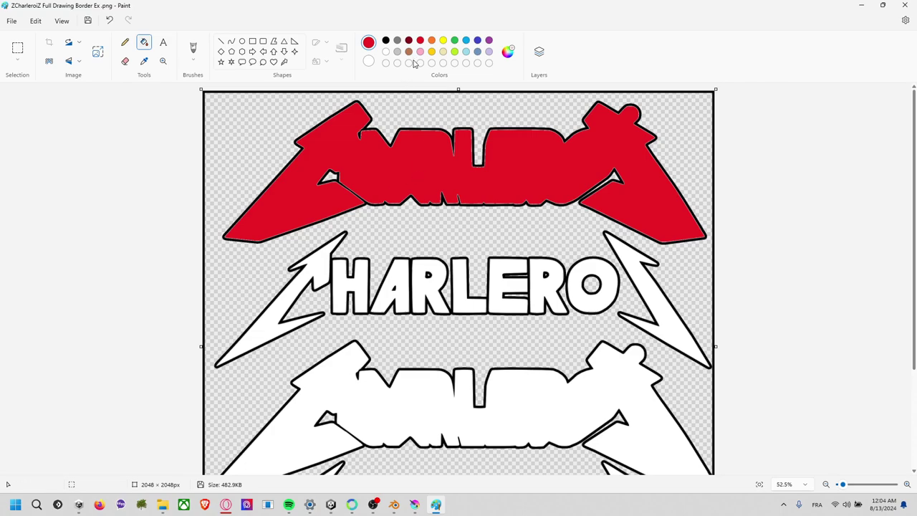
click(431, 41)
click(422, 400)
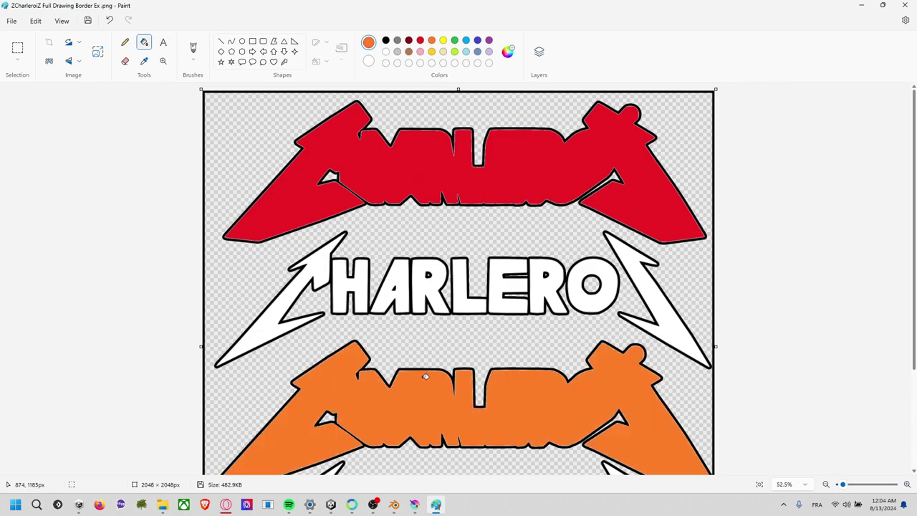
click(442, 40)
click(324, 268)
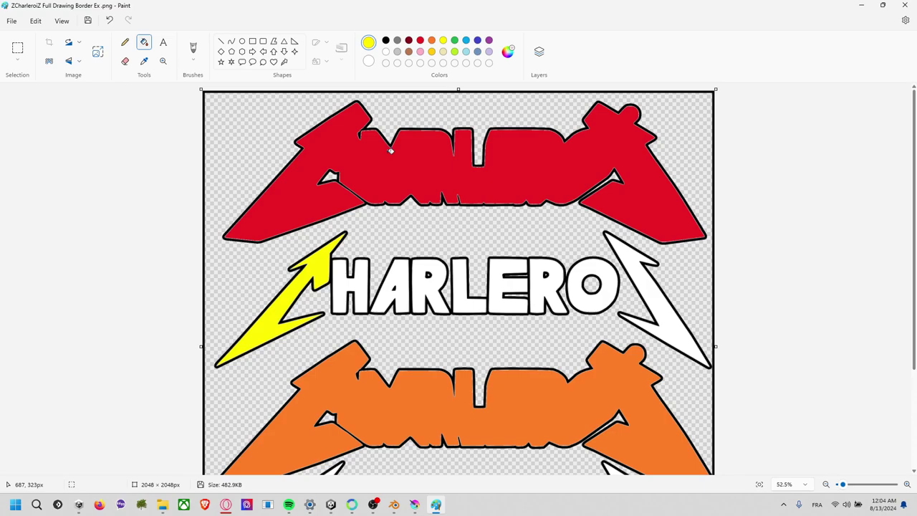
- Fill the upper letters H green, A blue, R indigo and L purple
click(454, 40)
click(361, 280)
click(466, 40)
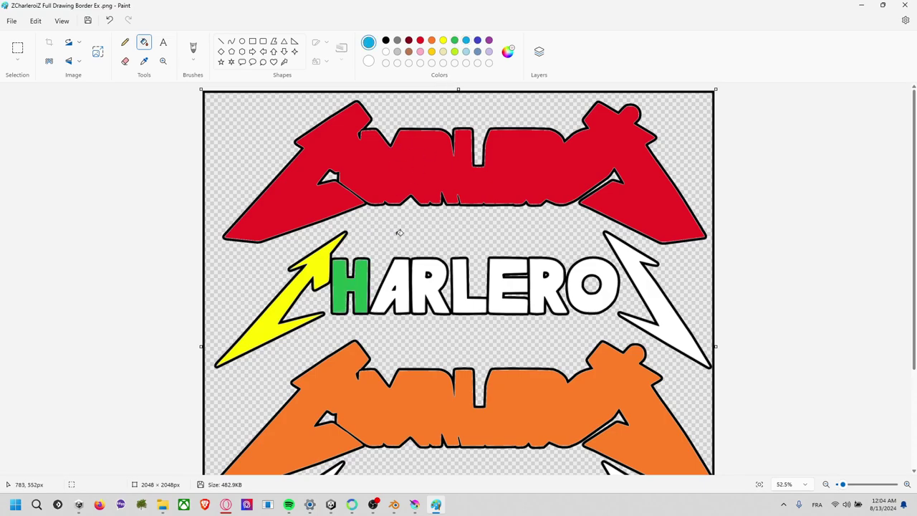
click(401, 271)
click(477, 42)
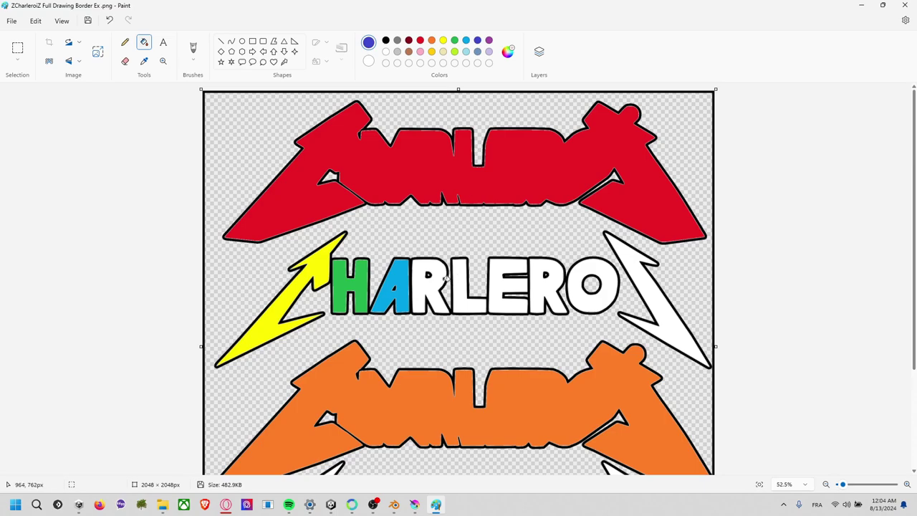
click(443, 272)
click(488, 41)
click(464, 297)
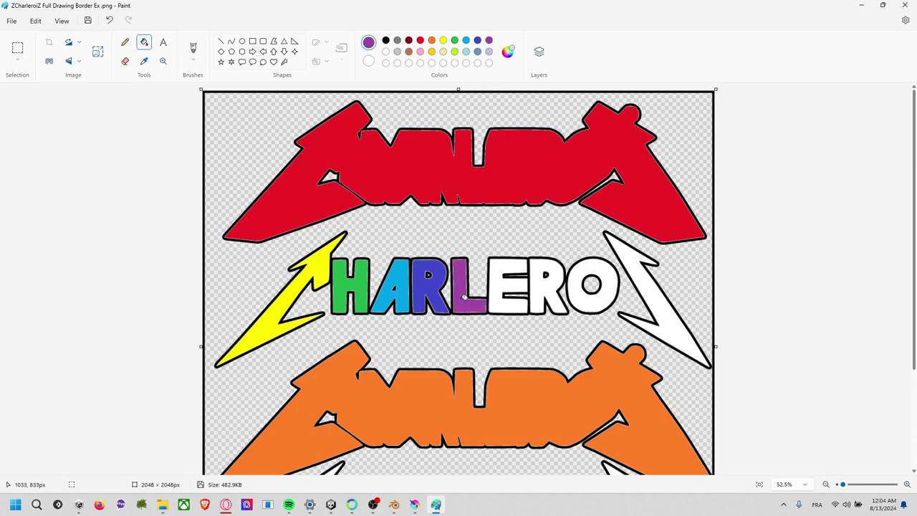
- Fill the upper letters E lavender, the second R lime green and O pale yellow
click(489, 51)
click(500, 276)
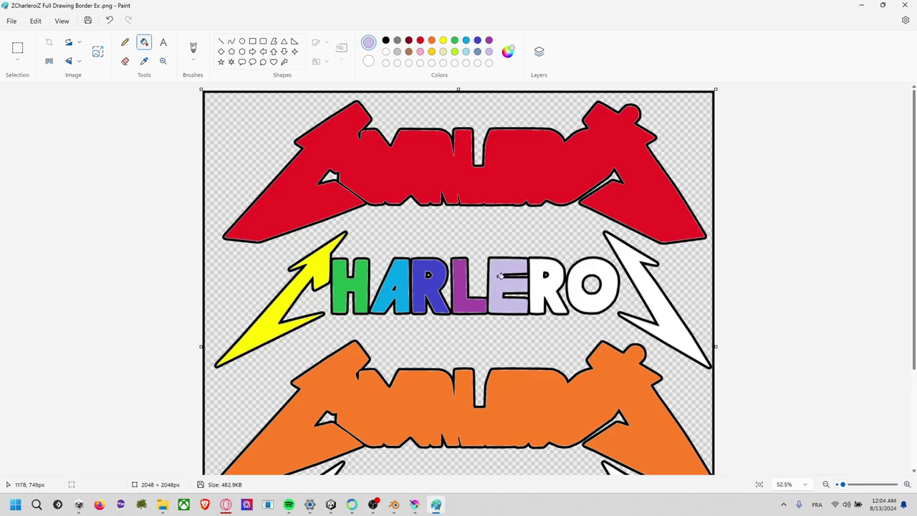
click(454, 52)
click(550, 281)
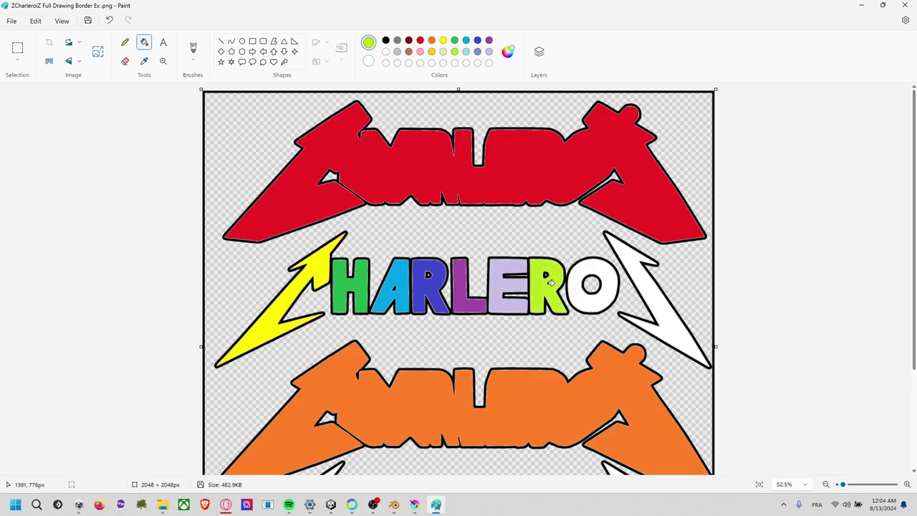
click(443, 51)
click(594, 267)
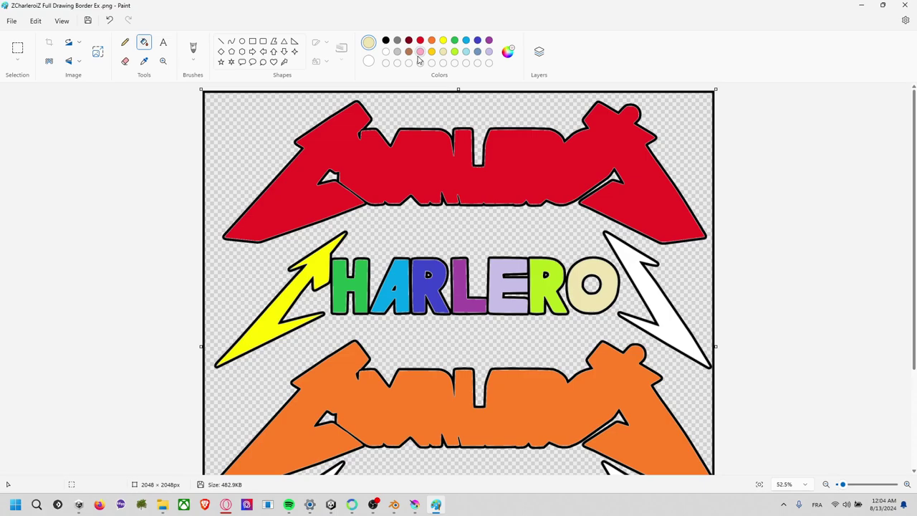
- Make the right lightning bolt yellow, undoing an accidental yellow background fill
click(420, 52)
click(640, 306)
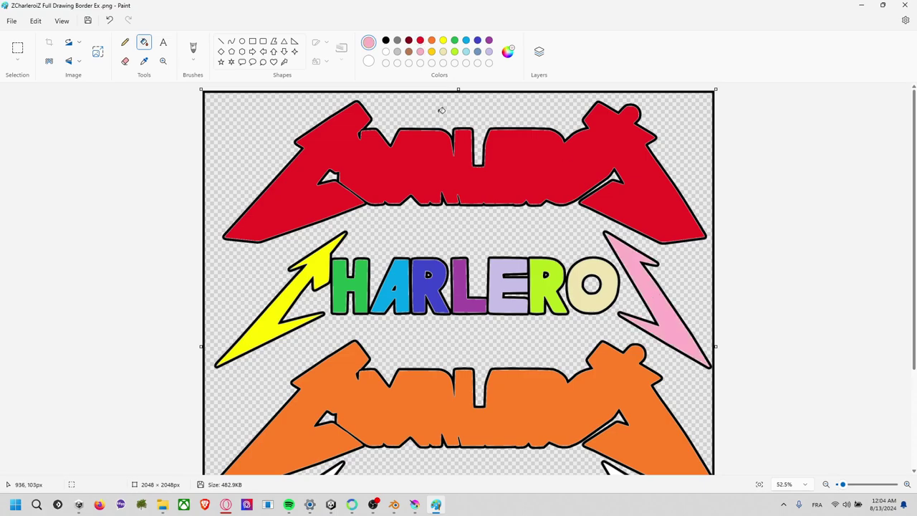
click(443, 40)
click(661, 312)
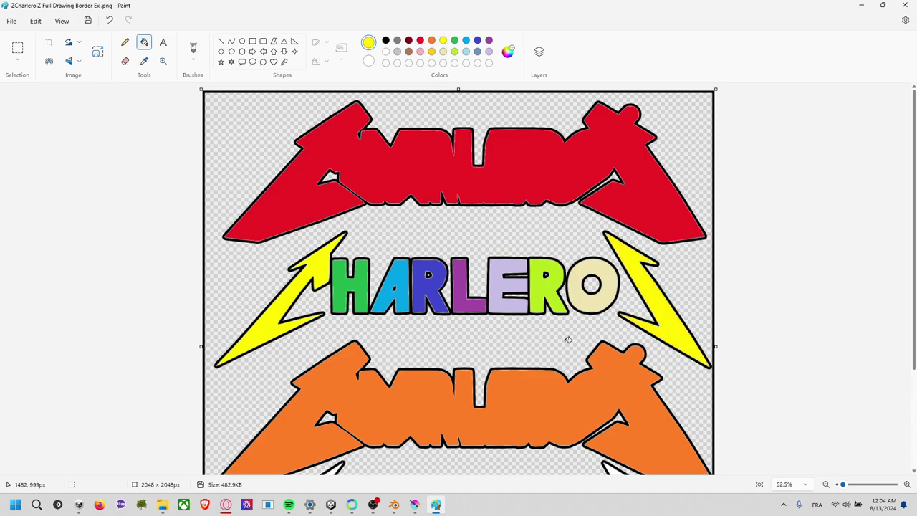
click(515, 339)
scroll(556, 333, down, 1)
scroll(584, 328, down, 3)
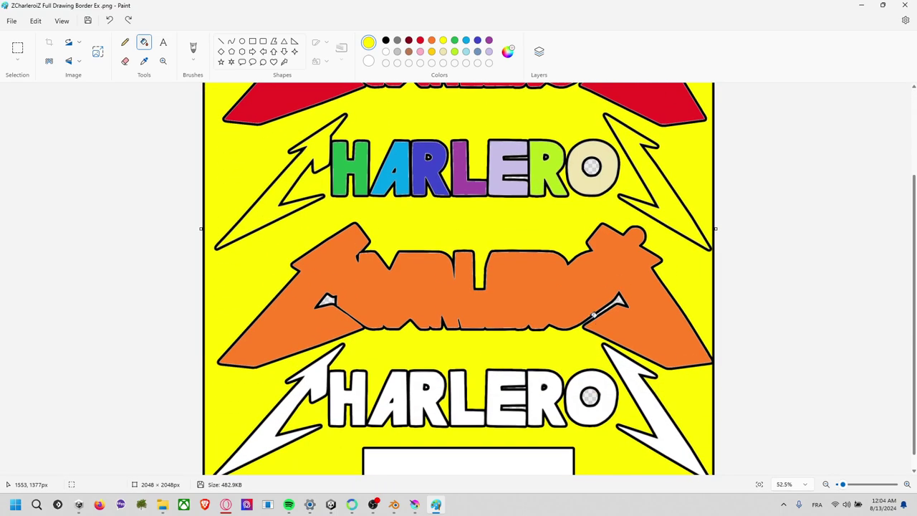
key(ctrl+z)
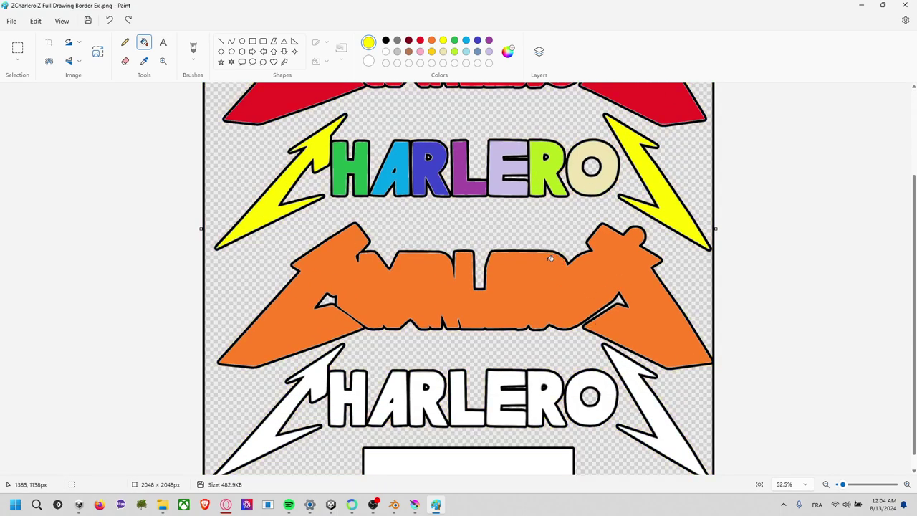
scroll(548, 272, down, 1)
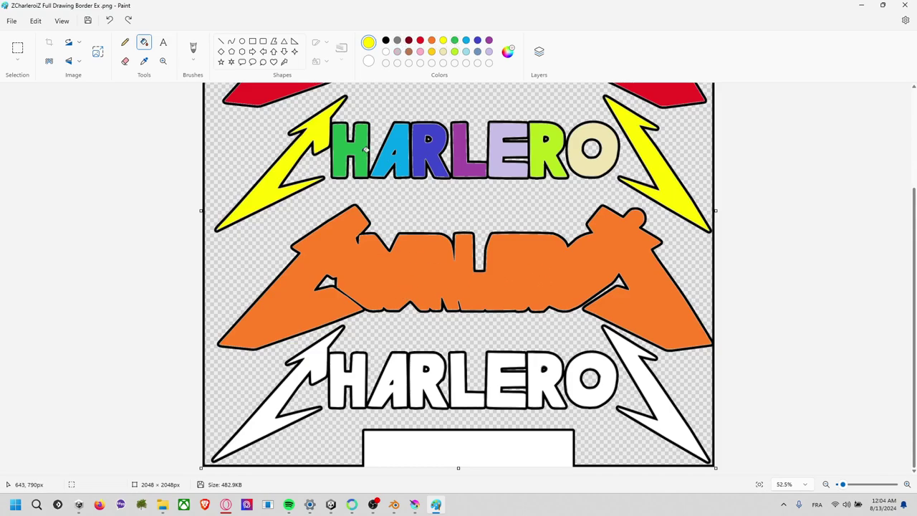
- Sample the upper letter colours to fill the lower H green, A blue and R indigo
click(144, 61)
click(361, 147)
click(367, 384)
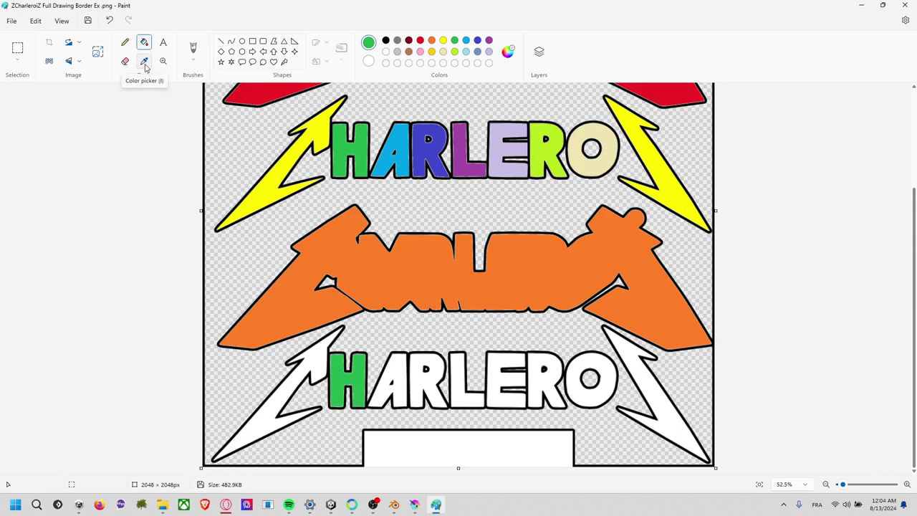
click(145, 64)
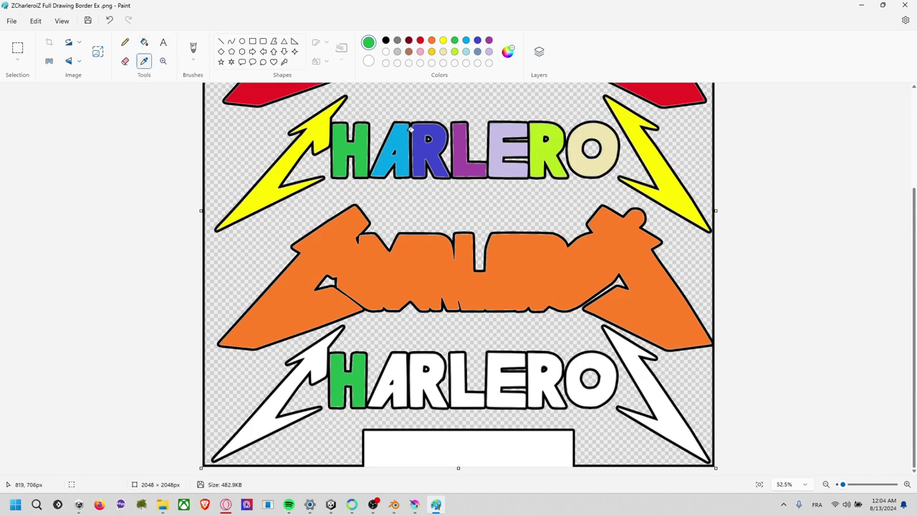
click(407, 140)
click(408, 351)
key(i)
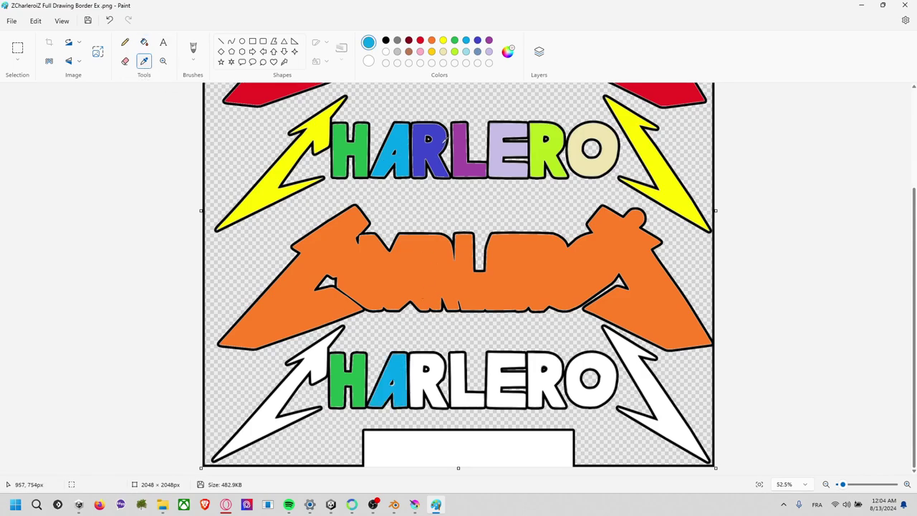
click(444, 156)
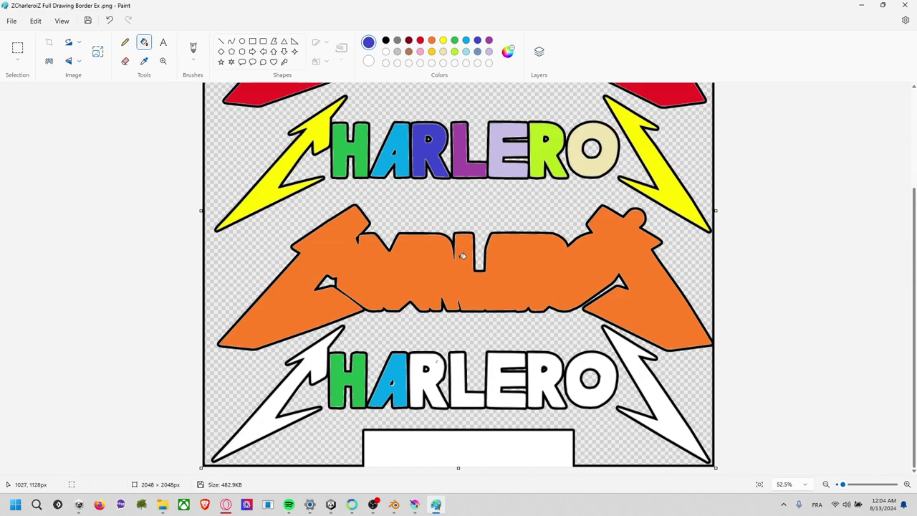
click(435, 377)
- Match the lower L purple, E lavender, R lime green and O beige to the upper letters
key(i)
click(465, 156)
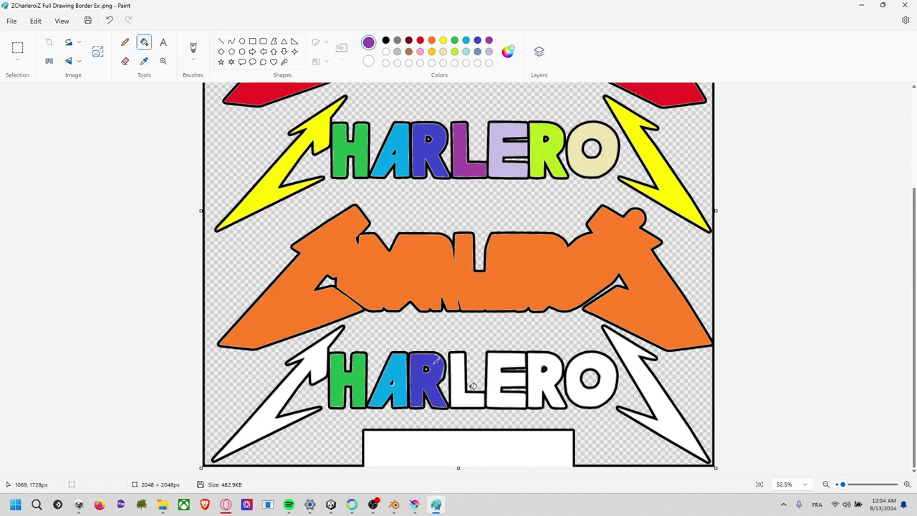
click(466, 393)
key(i)
click(501, 153)
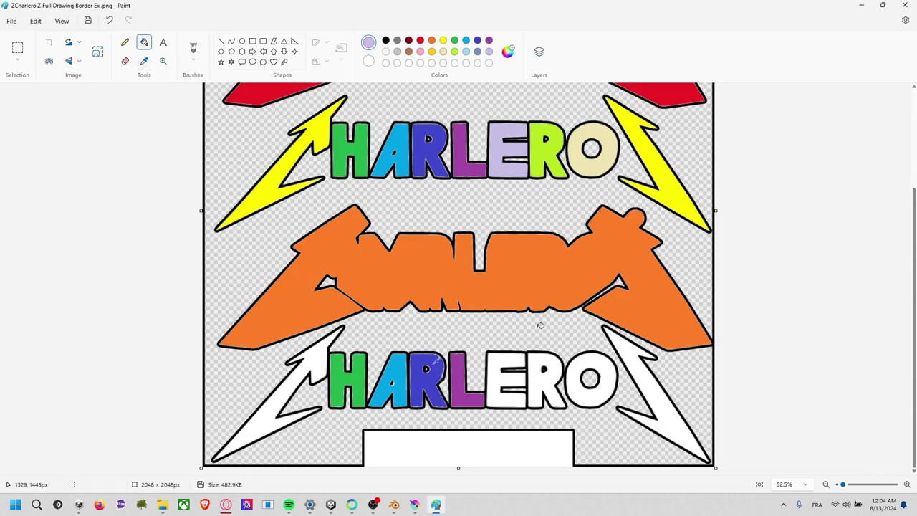
click(502, 366)
key(i)
click(550, 155)
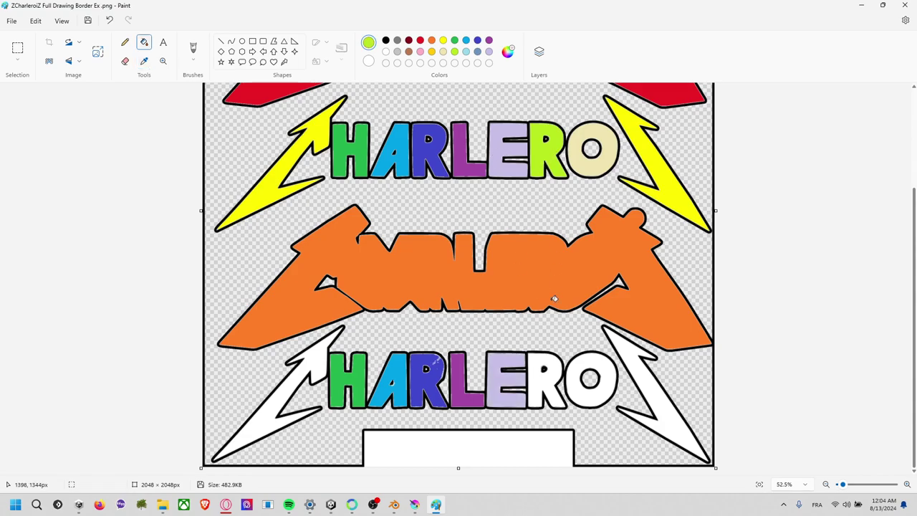
click(541, 371)
key(i)
click(583, 132)
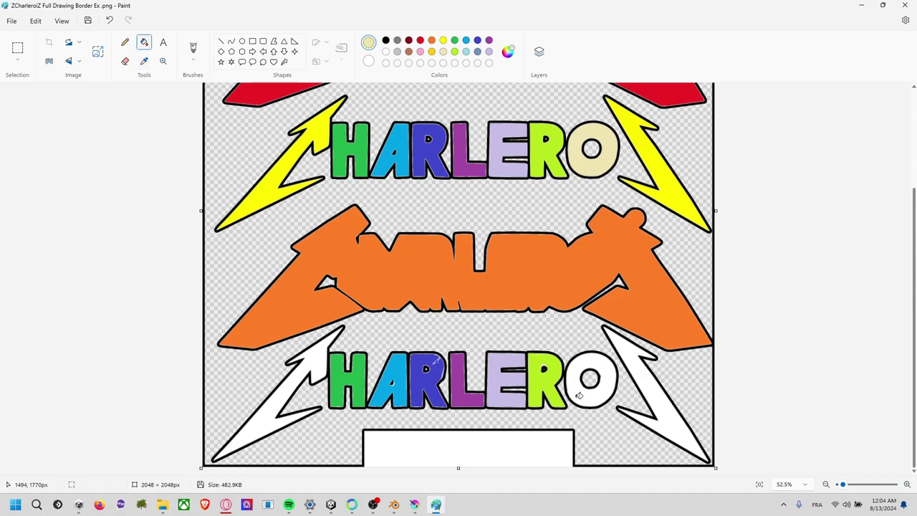
click(579, 396)
- Make both lower lightning bolts yellow and fill the bottom rectangle dark red
key(i)
click(641, 147)
click(663, 403)
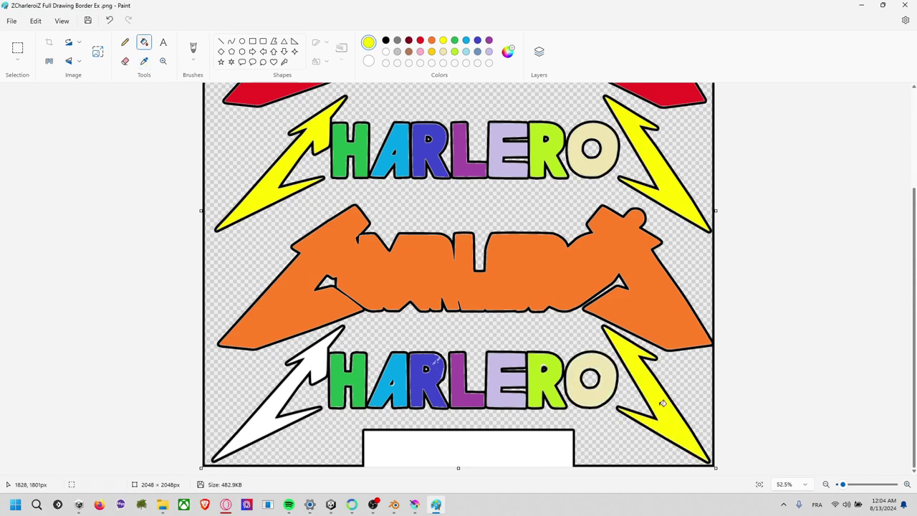
key(i)
click(282, 407)
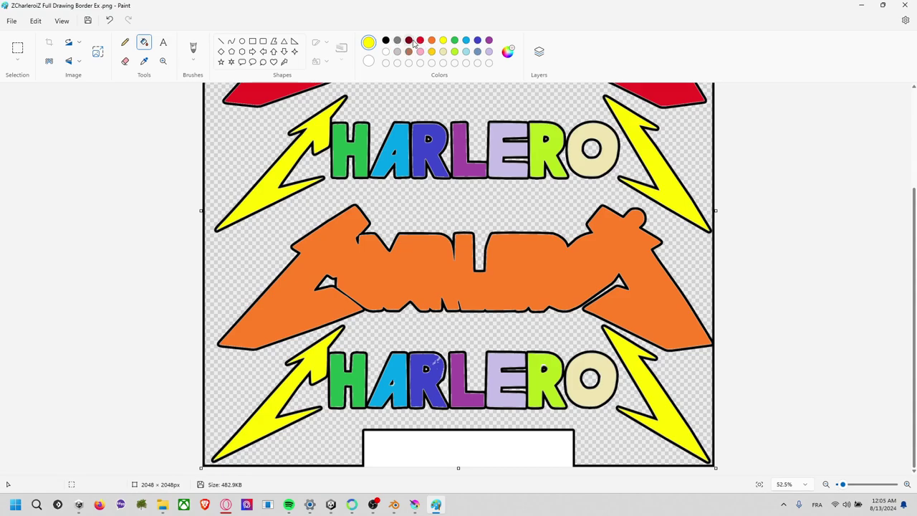
click(409, 41)
click(505, 445)
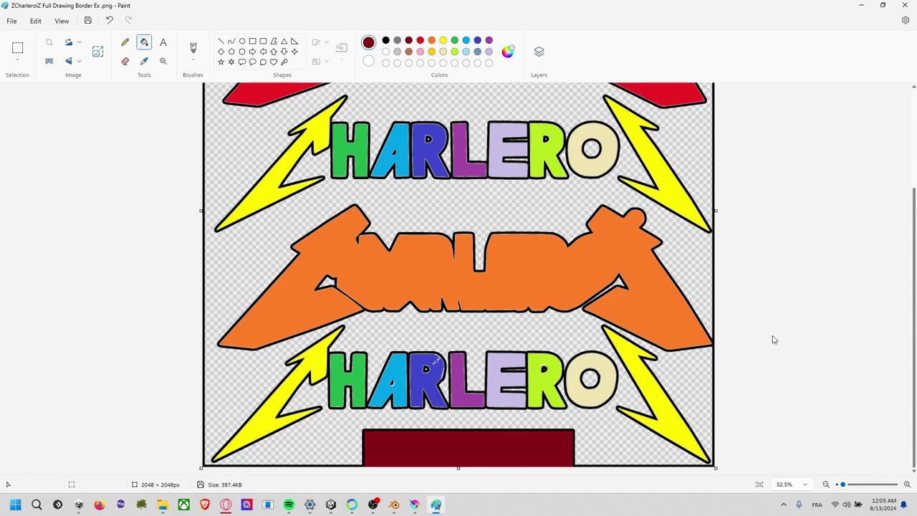
key(alt+Tab)
key(alt+Tab)
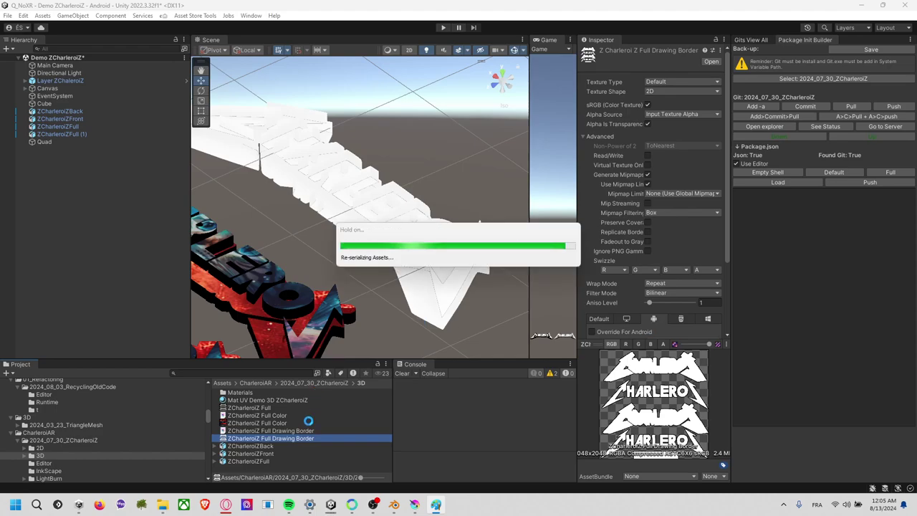
- Duplicate ZCharleroiZFull (1), slide the copy along Z and apply the Drawing Border Ex material
click(289, 445)
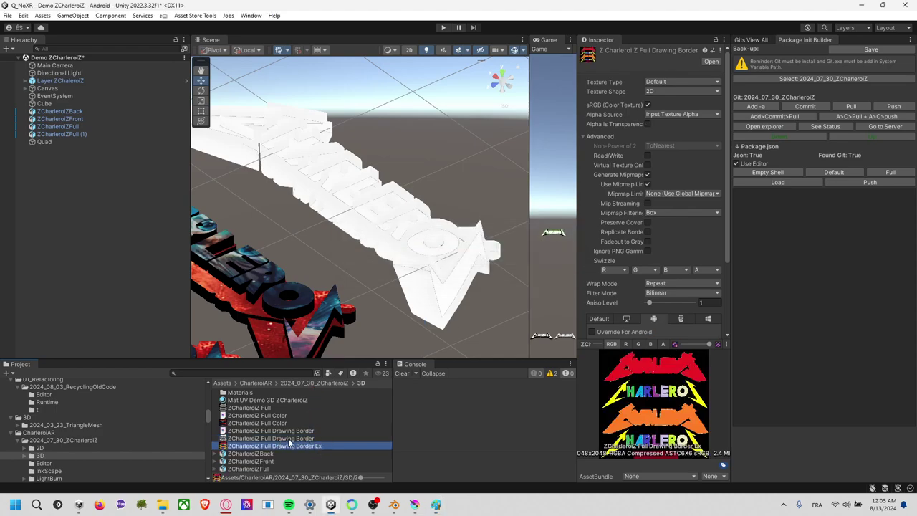
click(449, 272)
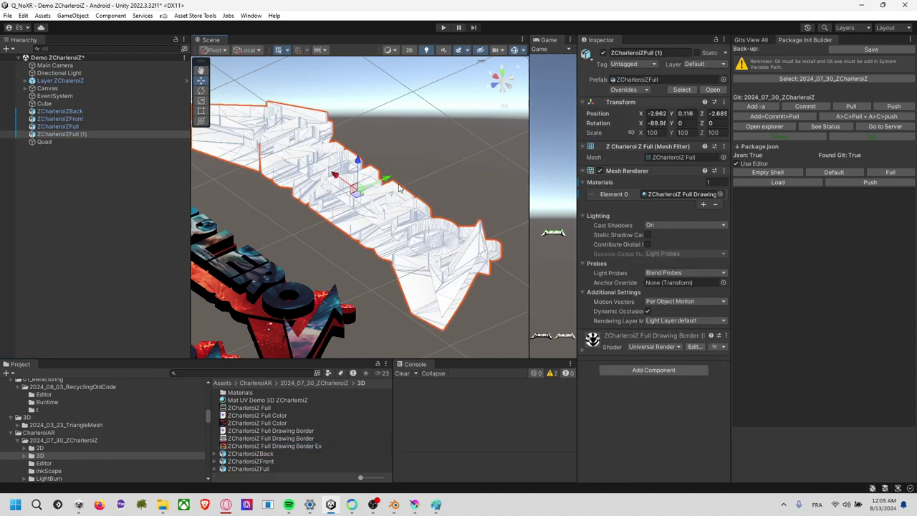
key(ctrl+d)
drag(385, 184, 474, 144)
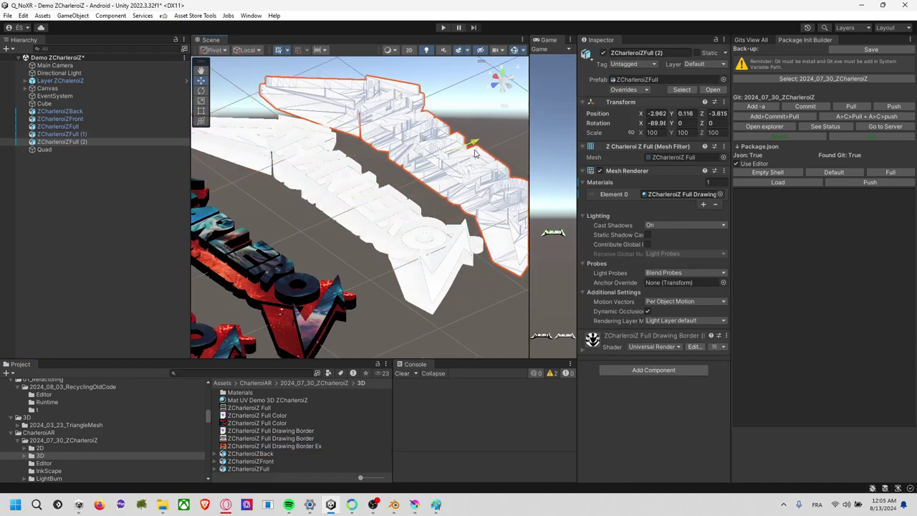
drag(297, 446, 478, 192)
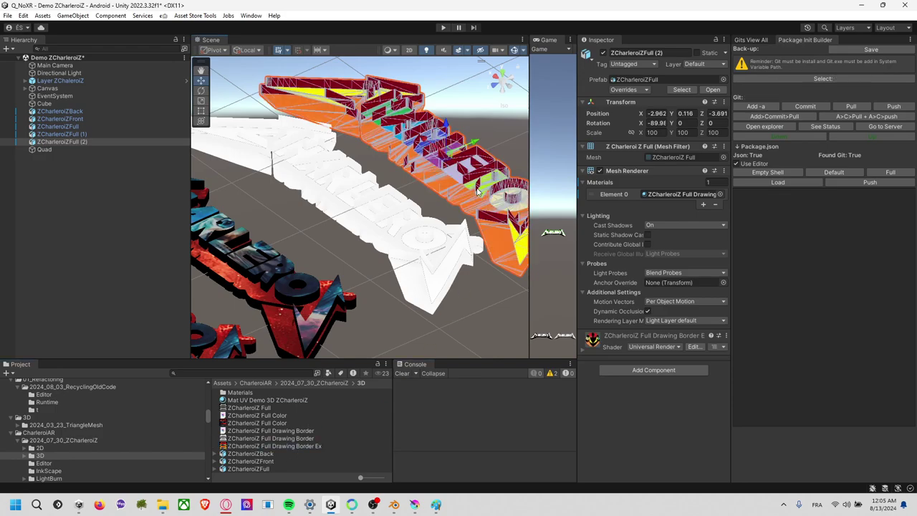
- Inspect the coloured ZCharleroiZFull (2) copy from above, then select the materials in the Materials folder
click(422, 193)
mouse_move(480, 149)
alt+mouse_down()
mouse_move(423, 253)
mouse_move(426, 290)
alt+mouse_up()
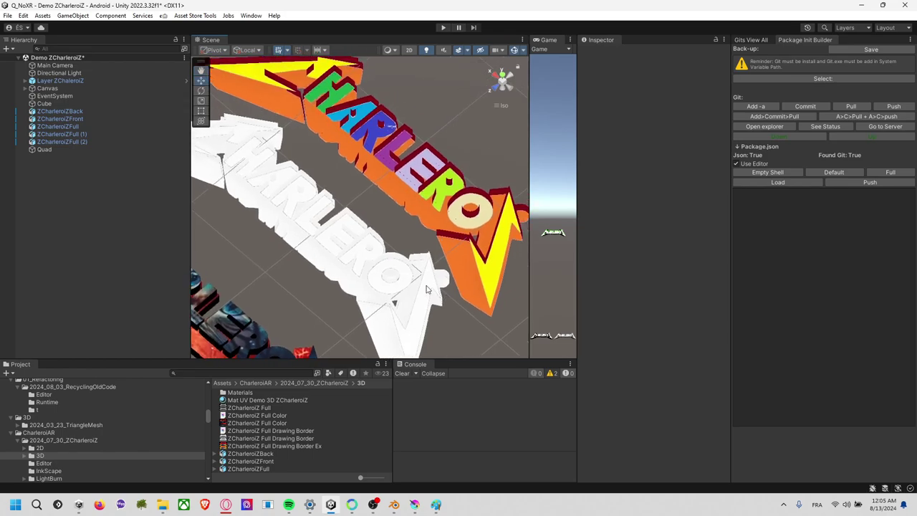
click(113, 142)
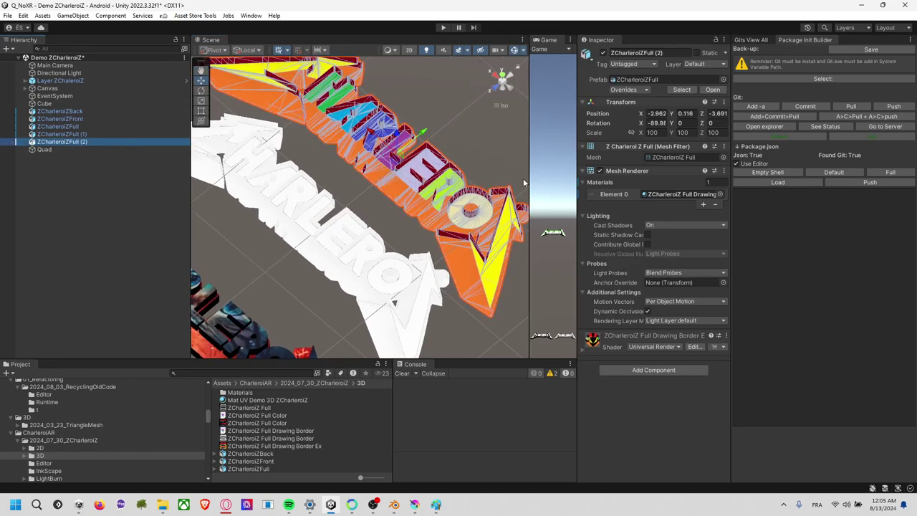
mouse_move(410, 206)
alt+mouse_down()
mouse_move(377, 209)
mouse_move(386, 195)
mouse_move(393, 206)
alt+mouse_up()
click(397, 189)
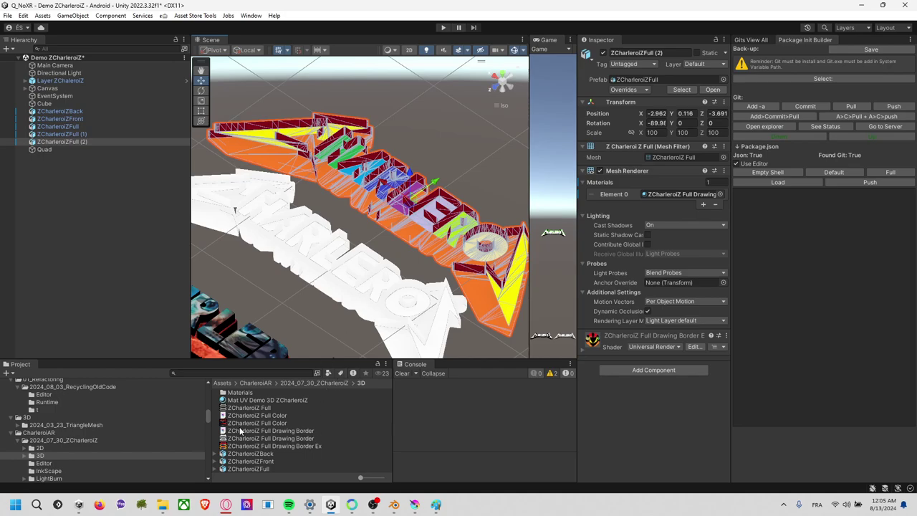
double_click(244, 393)
click(249, 393)
- Set Render Face to Both on the Drawing Border and Drawing Border Ex materials
shift+click(271, 408)
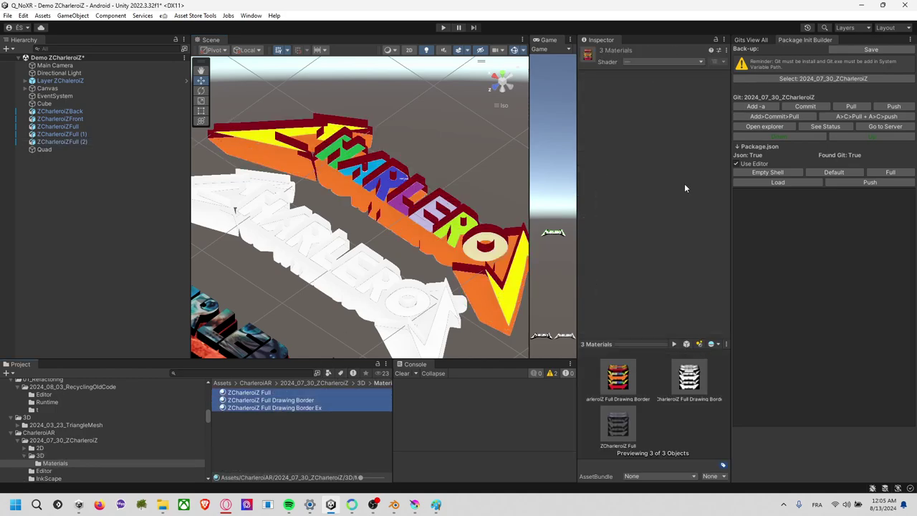
click(321, 408)
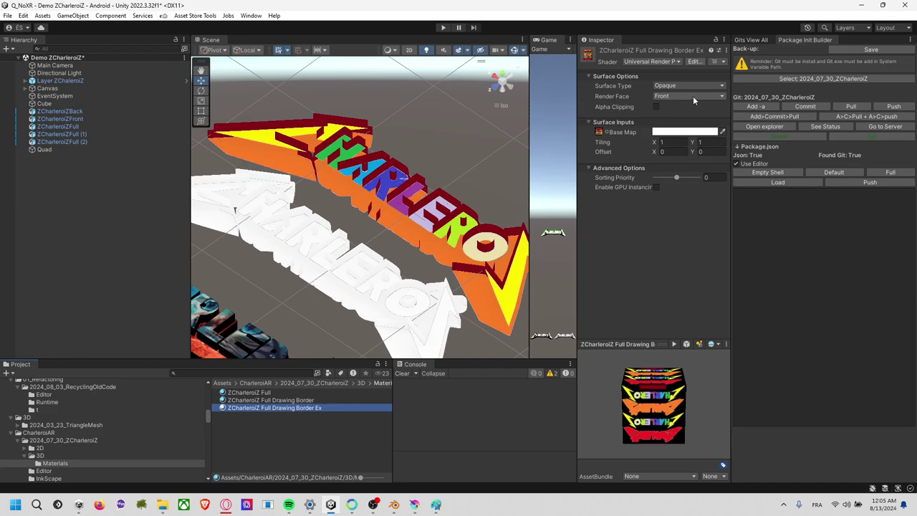
ctrl+click(308, 400)
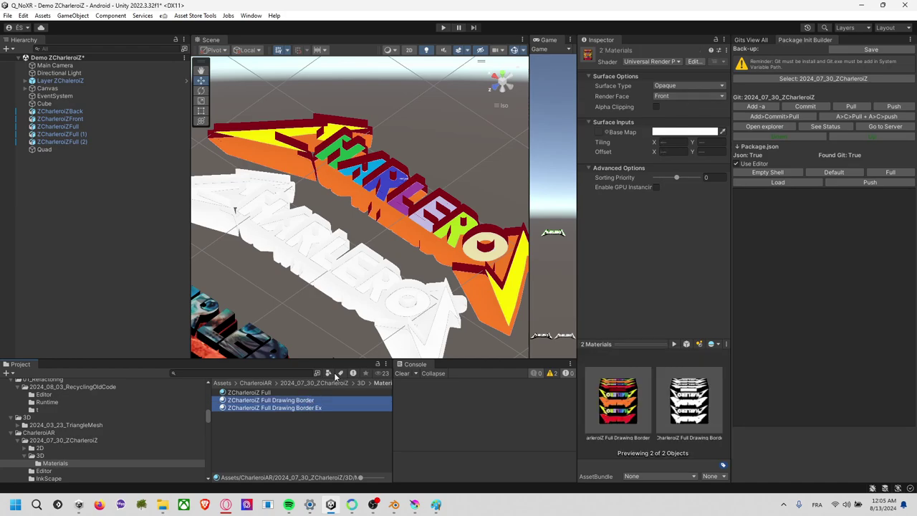
click(679, 98)
click(679, 104)
click(425, 248)
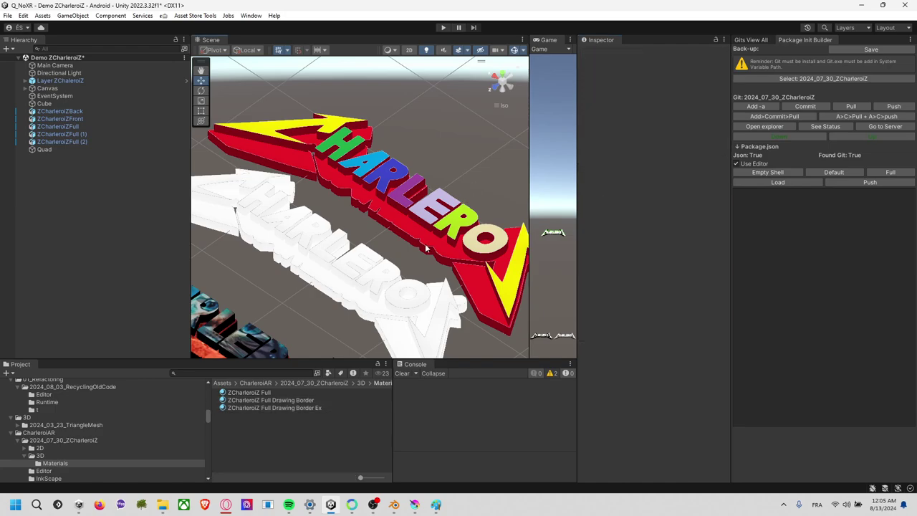
- Orbit around the coloured ZCharleroiZ Full (2) copy to inspect its solid letters
mouse_move(406, 258)
alt+mouse_down()
mouse_move(445, 207)
mouse_move(367, 241)
alt+mouse_up()
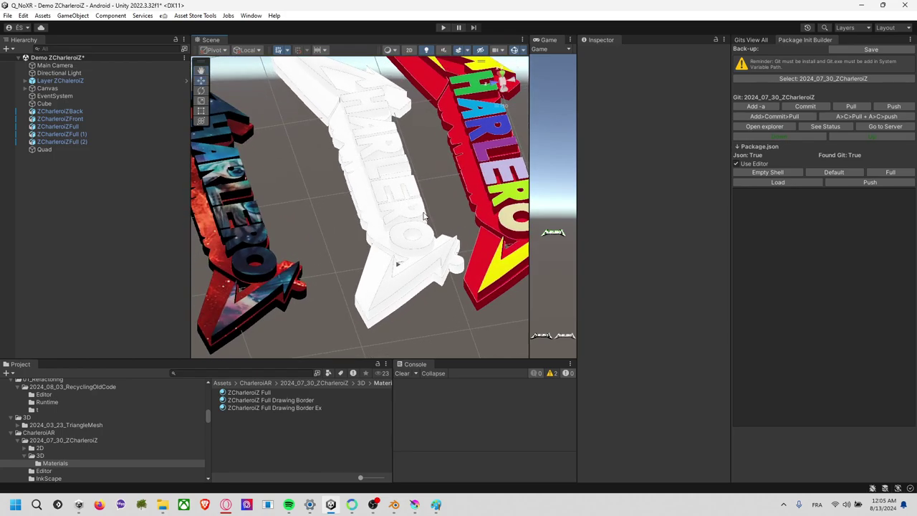
alt+drag(427, 215, 414, 199)
middle_drag(407, 200, 345, 216)
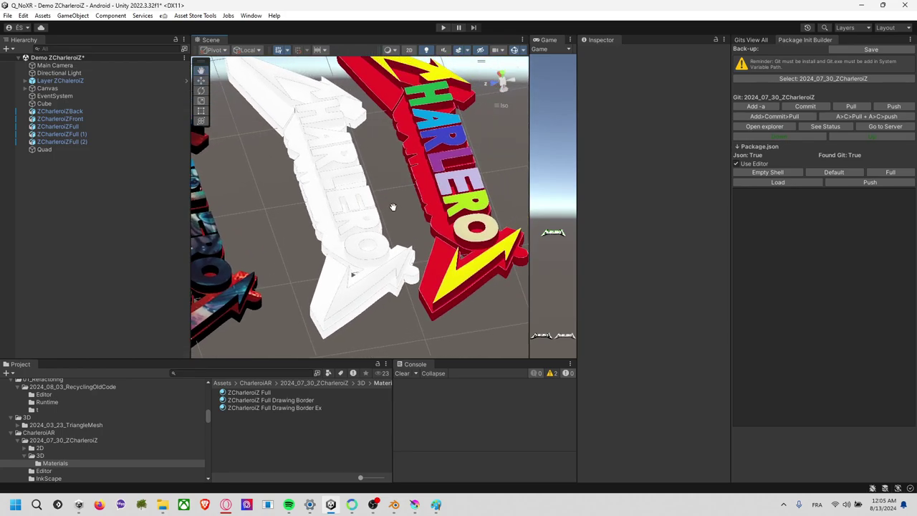
mouse_move(345, 216)
alt+mouse_down()
mouse_move(440, 309)
mouse_move(356, 200)
mouse_move(416, 198)
alt+mouse_up()
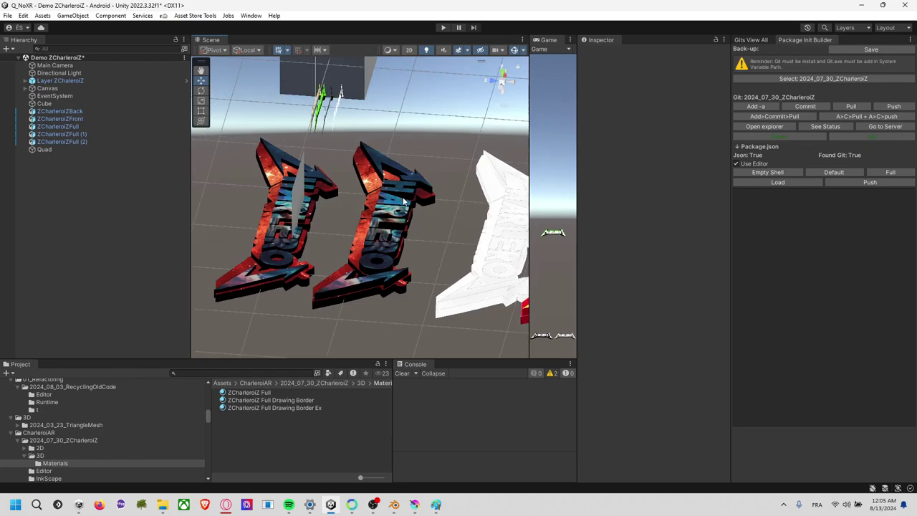
click(413, 197)
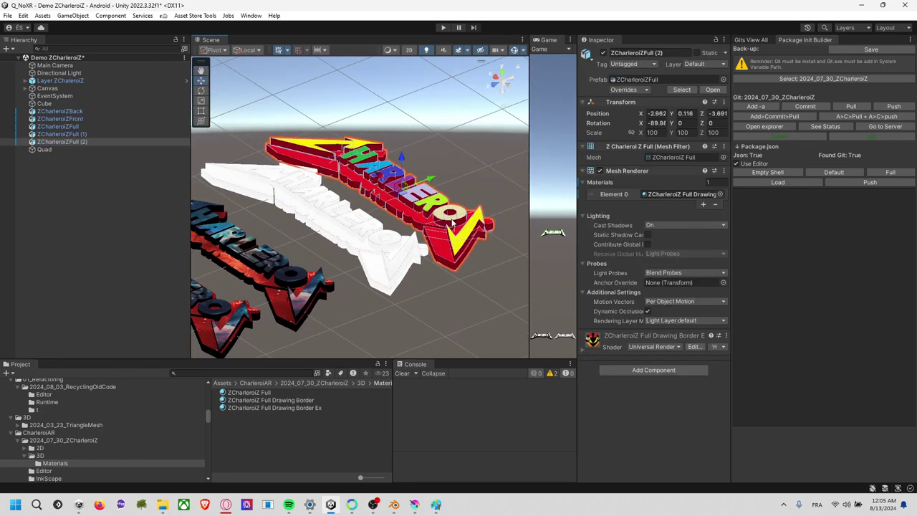
scroll(426, 150, up, 6)
alt+drag(425, 150, 392, 220)
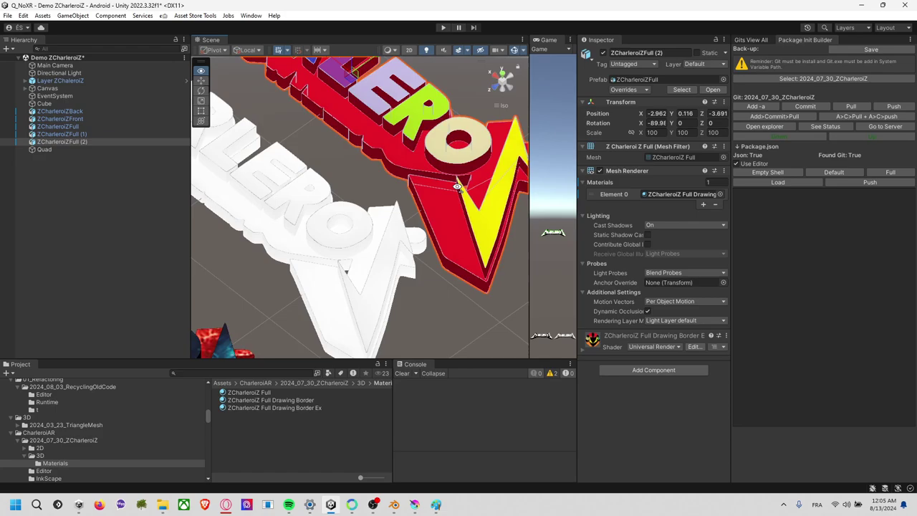
- View the whole Drawing Border Ex texture at 29.5% in Paint, comparing it against the Unity model
key(alt+Tab)
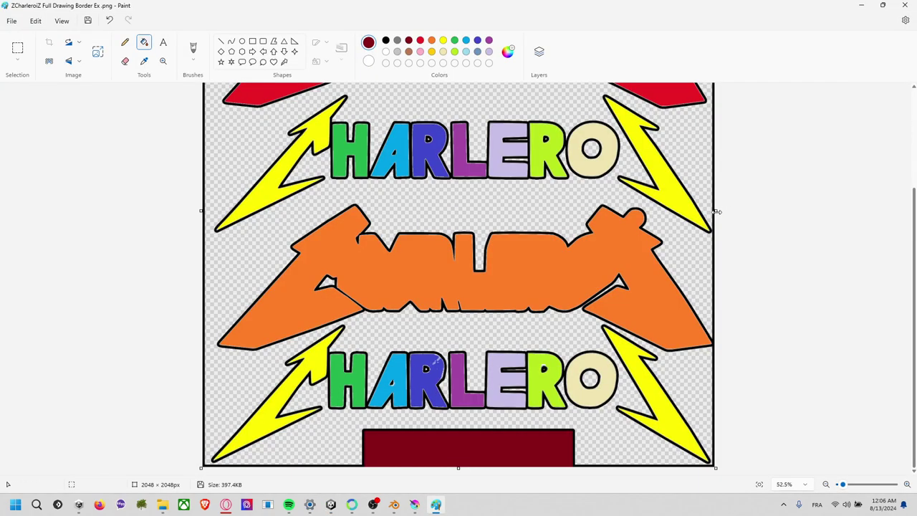
ctrl+scroll(716, 210, down, 2)
ctrl+scroll(709, 212, down, 1)
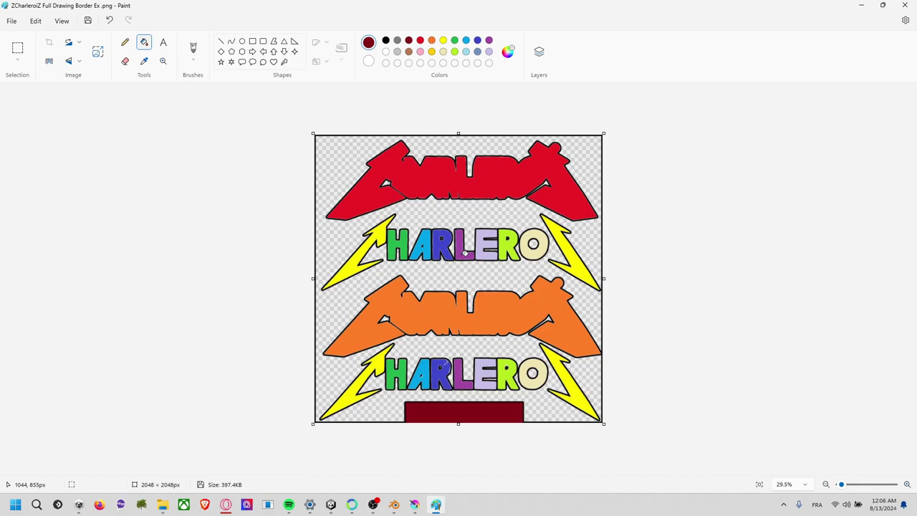
key(alt+Tab)
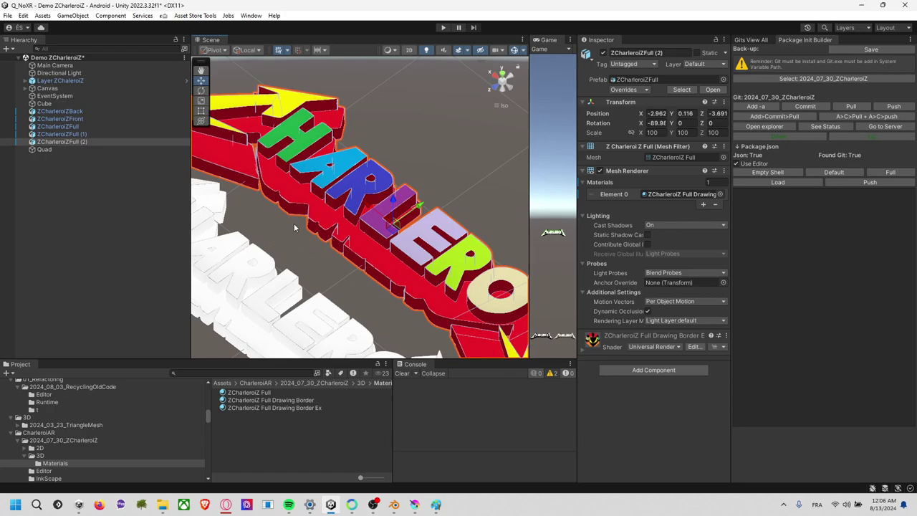
key(alt+Tab)
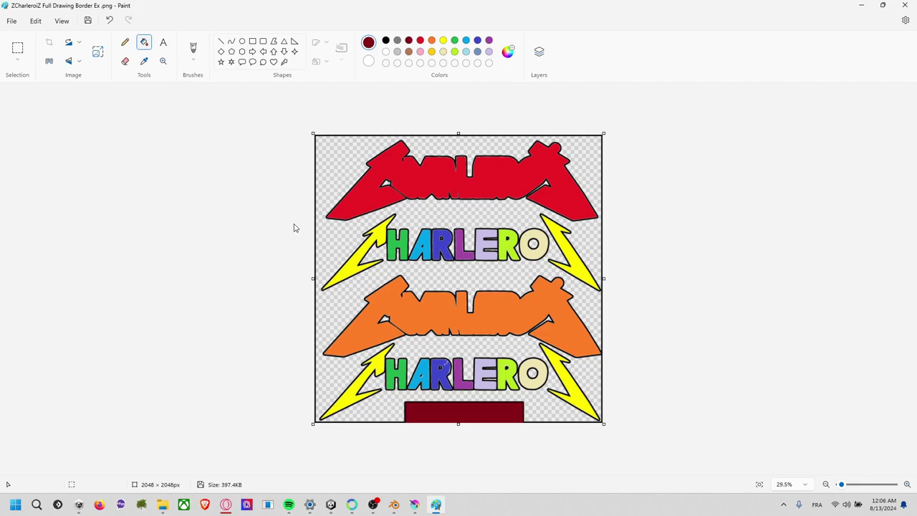
- In Krita, add Paint Layer 1 to the Ex .png and move it below Background
key(alt+Tab)
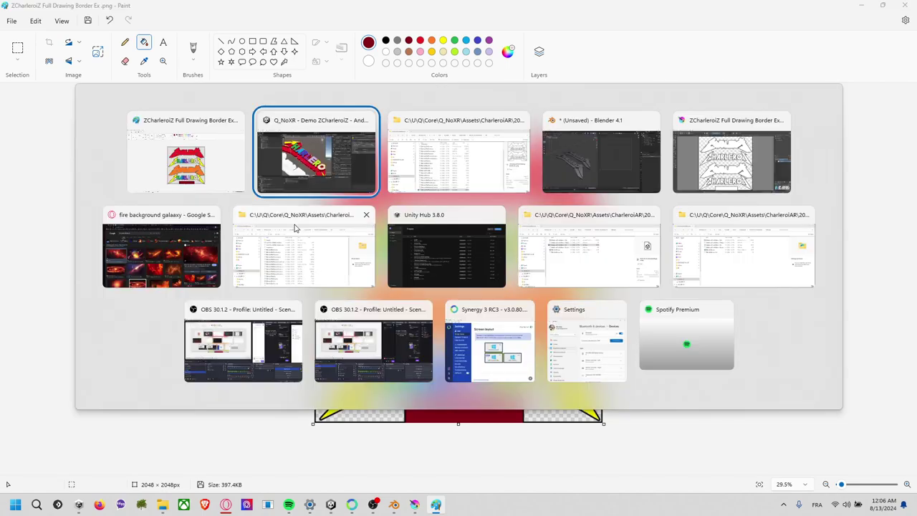
key(alt+Tab)
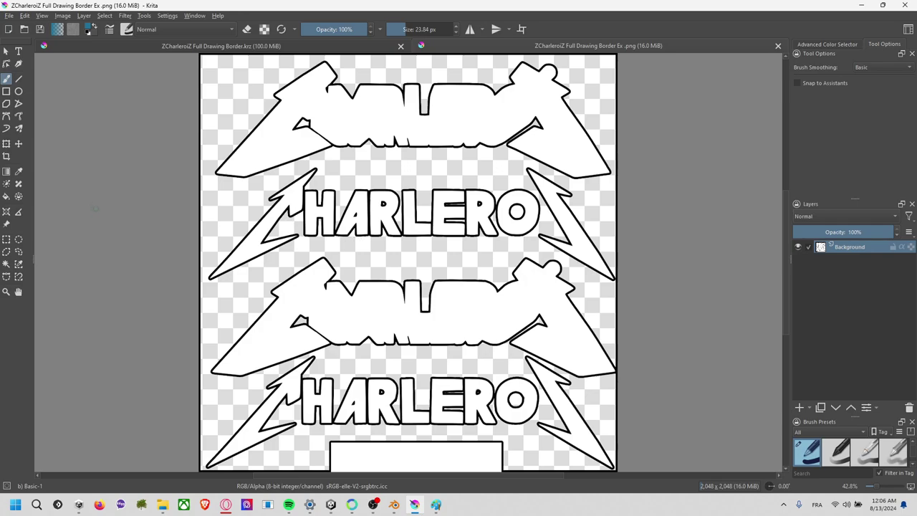
click(799, 407)
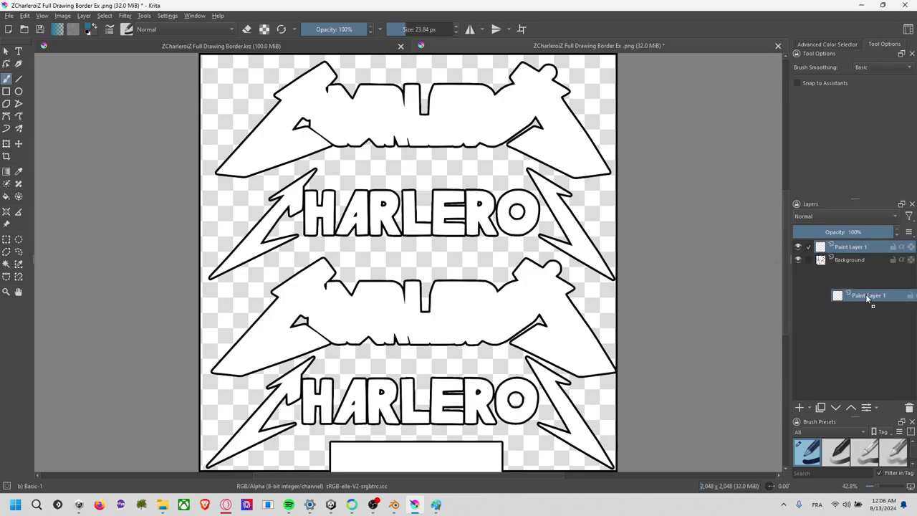
drag(825, 250, 865, 299)
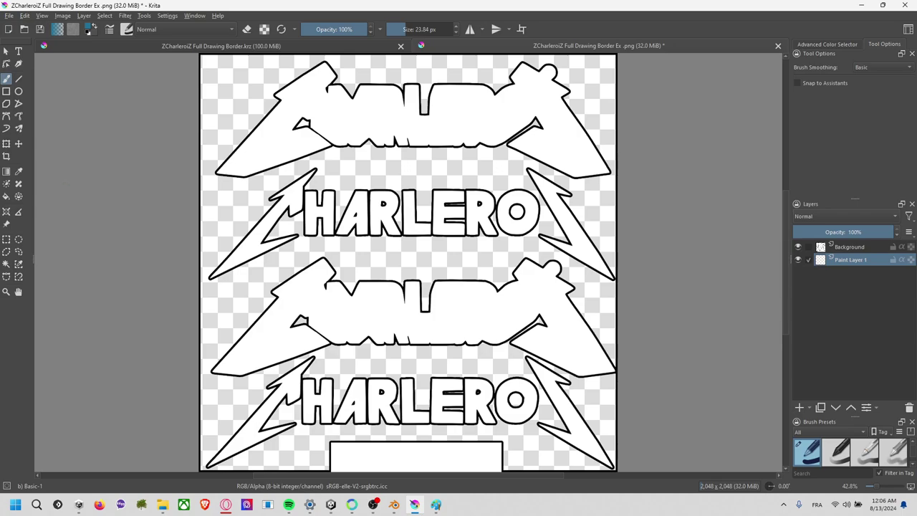
click(7, 252)
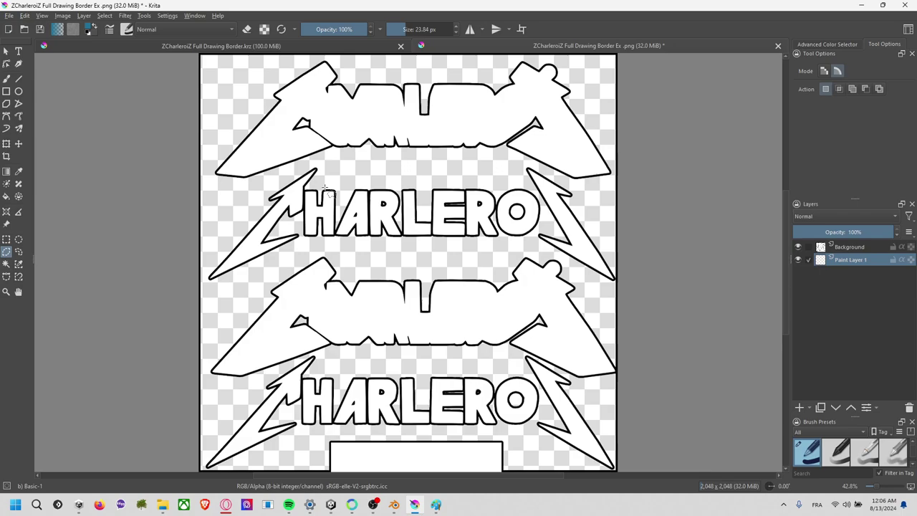
- Start a polygonal selection outline near the canvas top-left with four points
click(200, 92)
click(232, 109)
click(253, 69)
click(273, 74)
- Close the ZCharleroiZ Full Drawing Border.krz document, discarding its changes
click(310, 51)
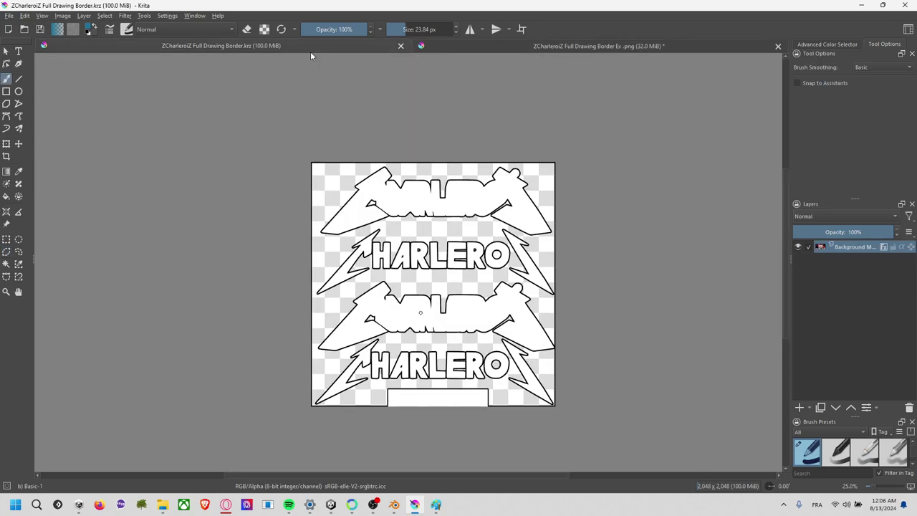
ctrl+scroll(425, 169, up, 2)
ctrl+scroll(422, 167, down, 1)
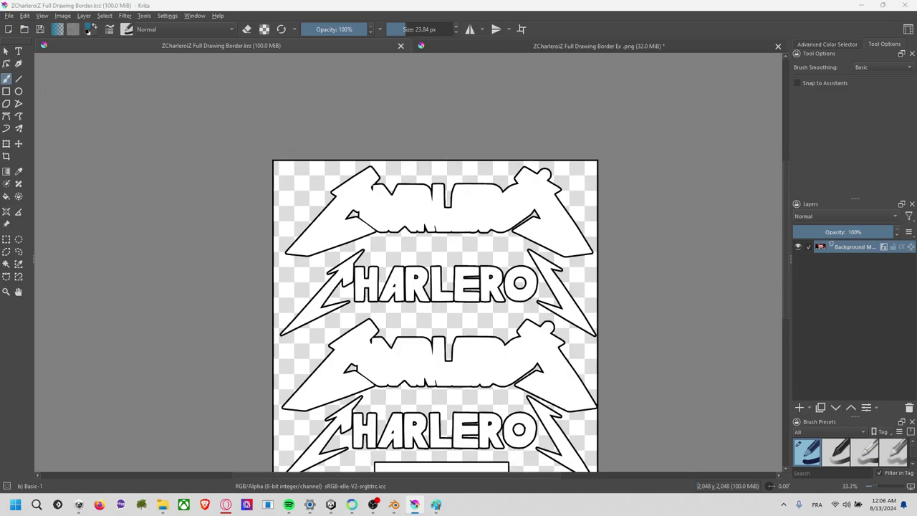
key(alt+Tab)
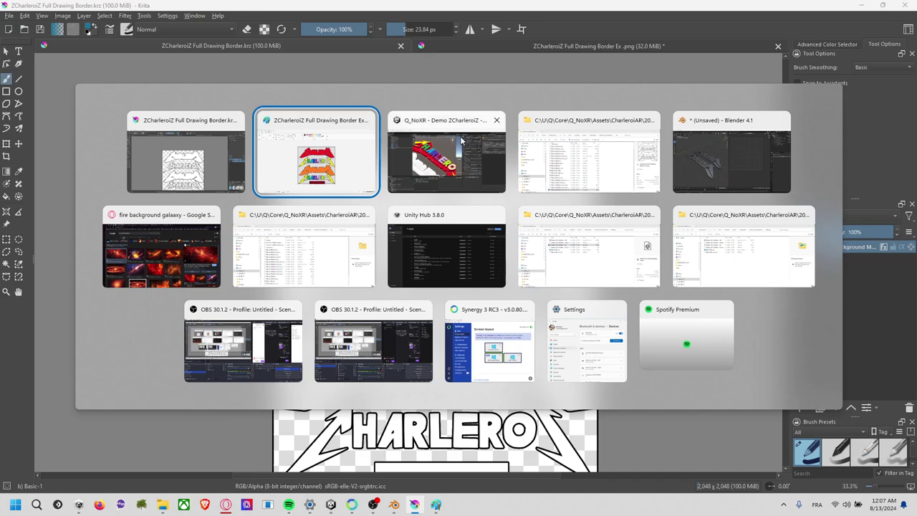
key(alt+Tab)
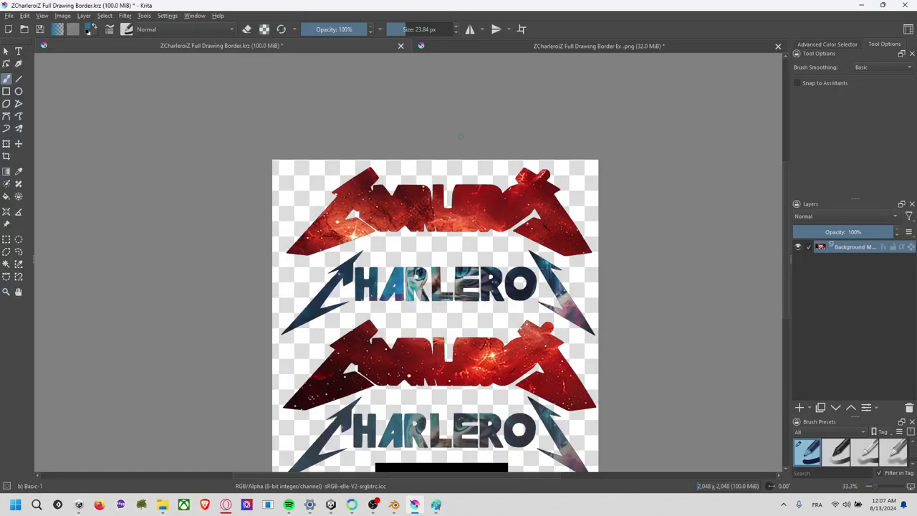
key(ctrl+y)
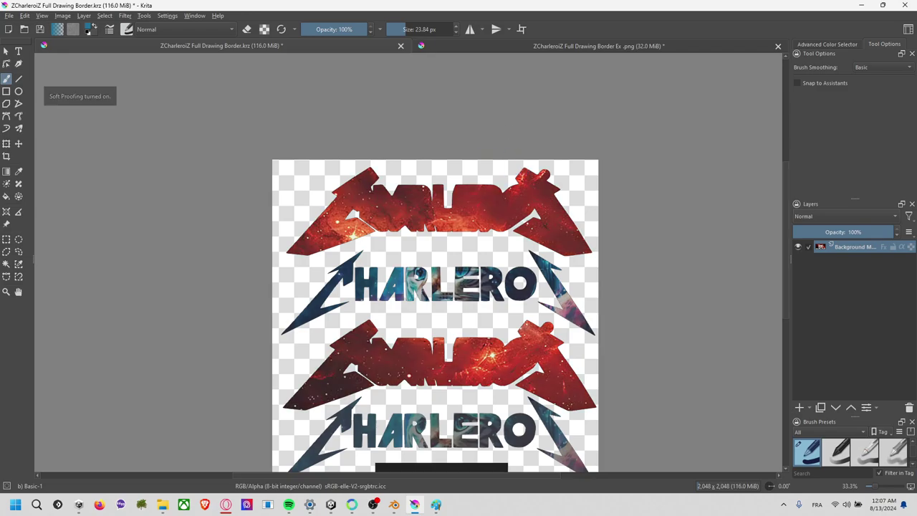
click(400, 46)
click(504, 265)
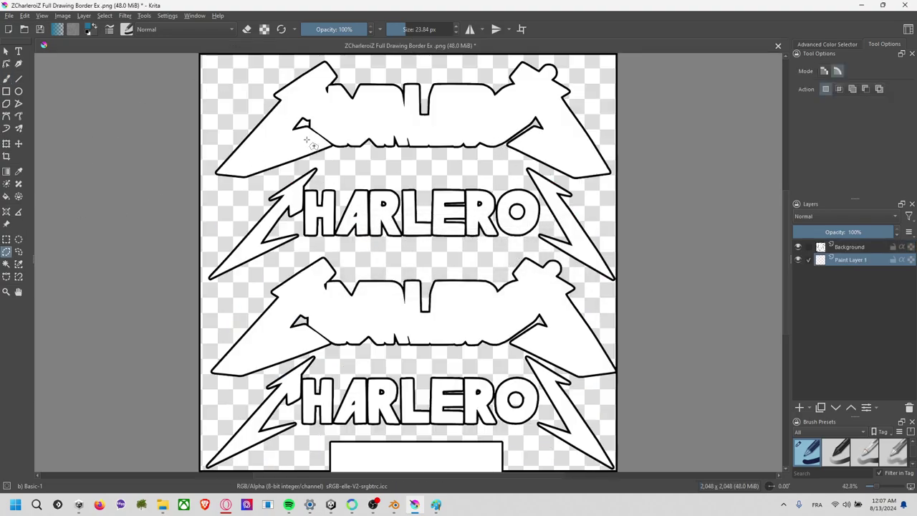
- Zoom out and place spiky polygon selection points along the top edge to the top-right corner
key(minus)
key(minus)
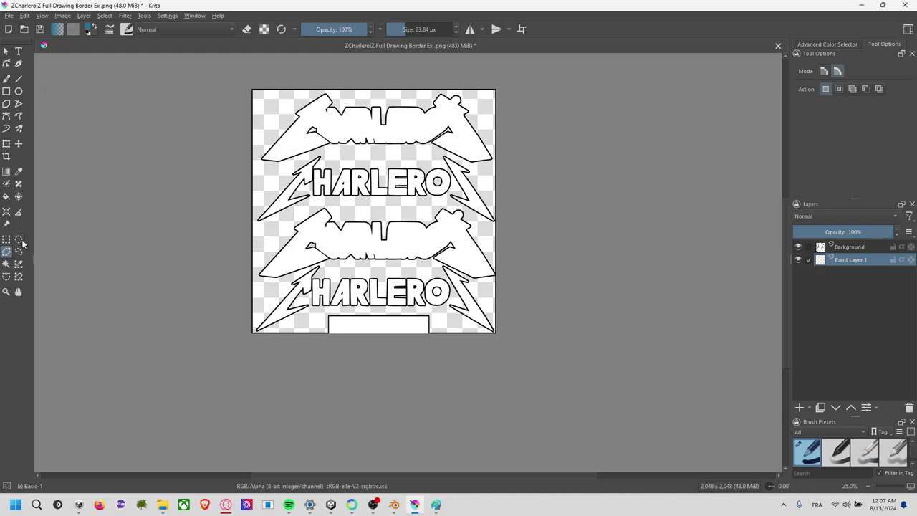
click(240, 114)
click(265, 120)
click(290, 98)
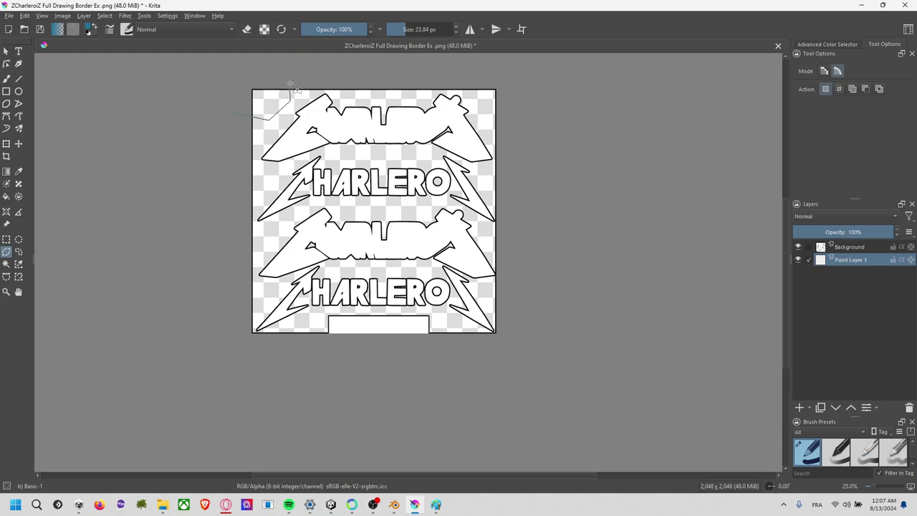
click(351, 90)
click(352, 98)
click(387, 98)
click(407, 100)
click(433, 93)
click(459, 70)
click(481, 88)
click(470, 105)
click(482, 112)
click(487, 124)
- Continue the jagged outline down the right side, dipping into the gap, to the lower-right corner
click(510, 156)
click(479, 166)
click(478, 185)
click(494, 192)
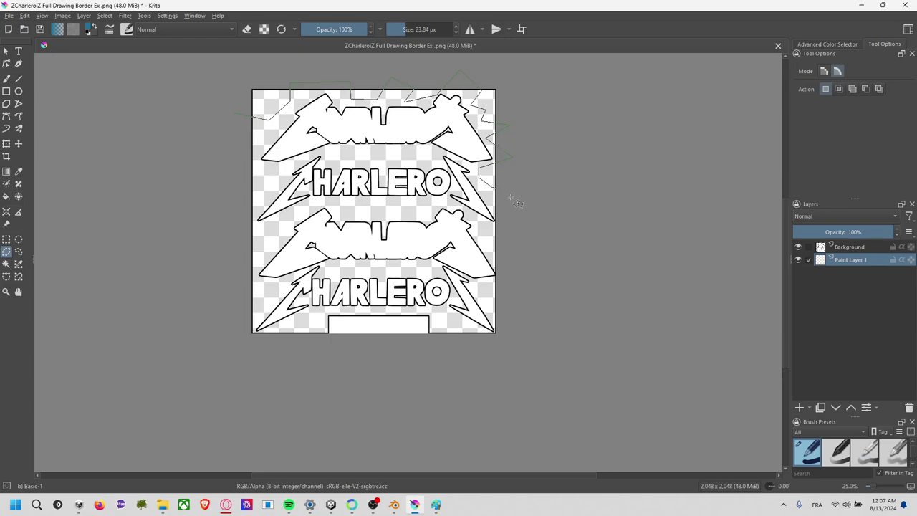
click(508, 196)
click(503, 243)
click(482, 230)
click(494, 240)
click(498, 252)
click(521, 285)
click(490, 286)
click(477, 287)
click(494, 304)
click(509, 325)
click(514, 362)
click(467, 356)
- Finish the spiky outline along the bottom and left sides and close the polygon selection
click(466, 329)
click(451, 323)
click(437, 320)
click(305, 321)
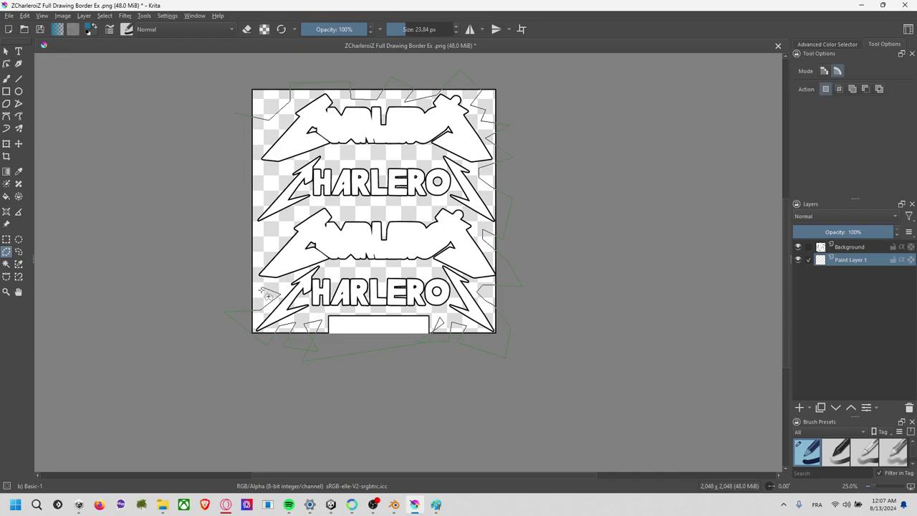
click(219, 263)
click(264, 239)
click(226, 166)
click(237, 114)
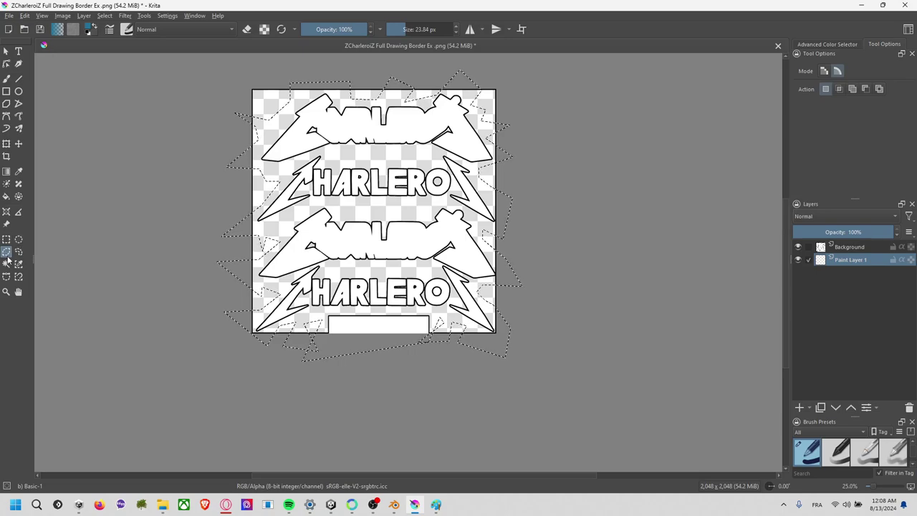
- Paint the selected border spikes solid black with a brush of about 745 px
click(6, 79)
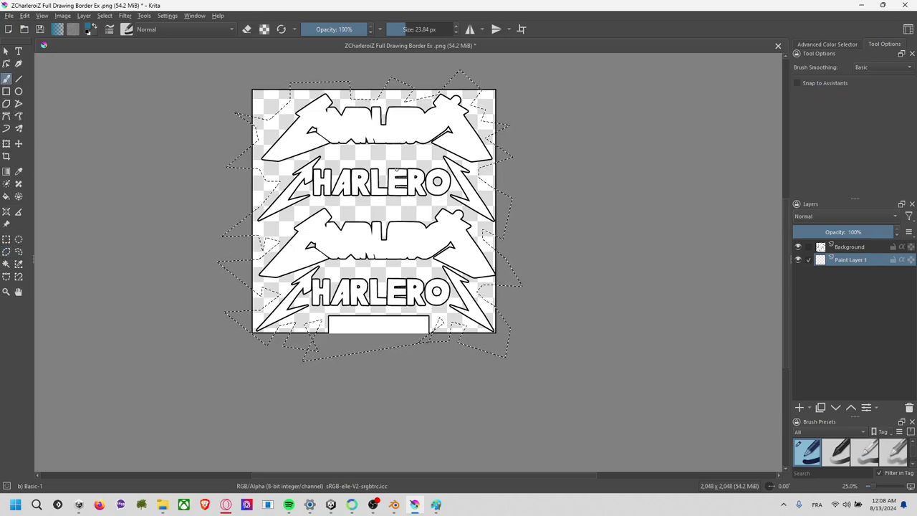
right_click(385, 218)
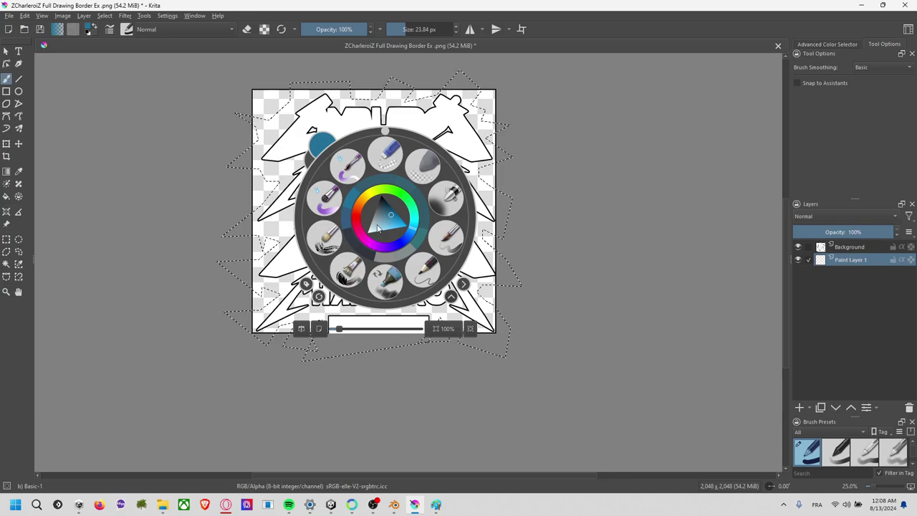
click(375, 186)
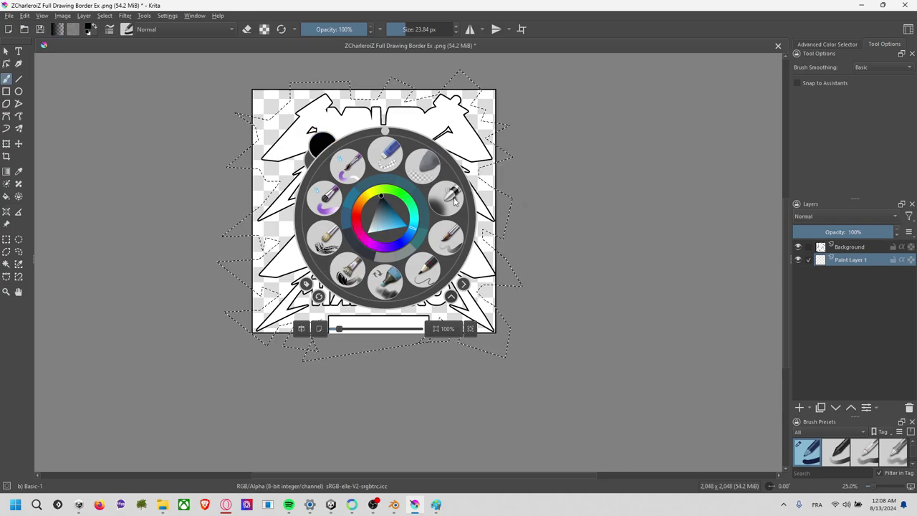
drag(418, 31, 449, 31)
click(466, 144)
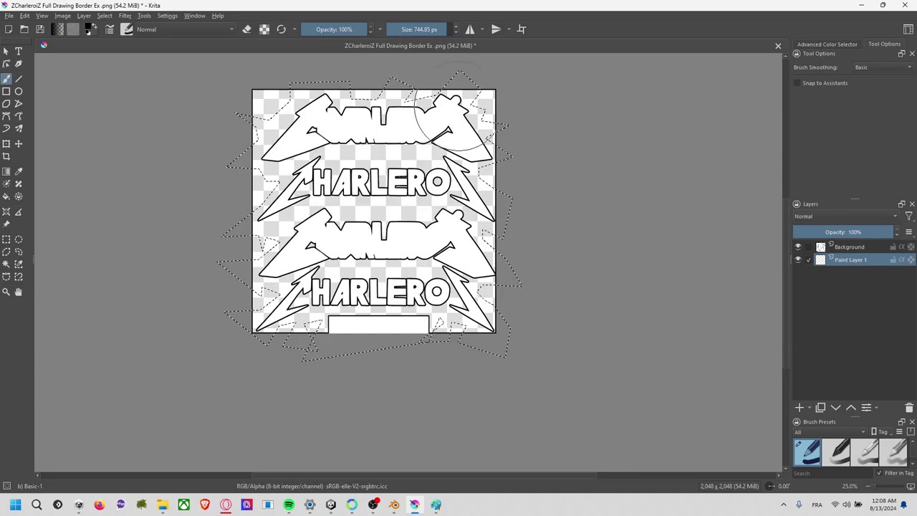
mouse_move(458, 136)
mouse_down()
mouse_move(401, 144)
mouse_move(456, 125)
mouse_up()
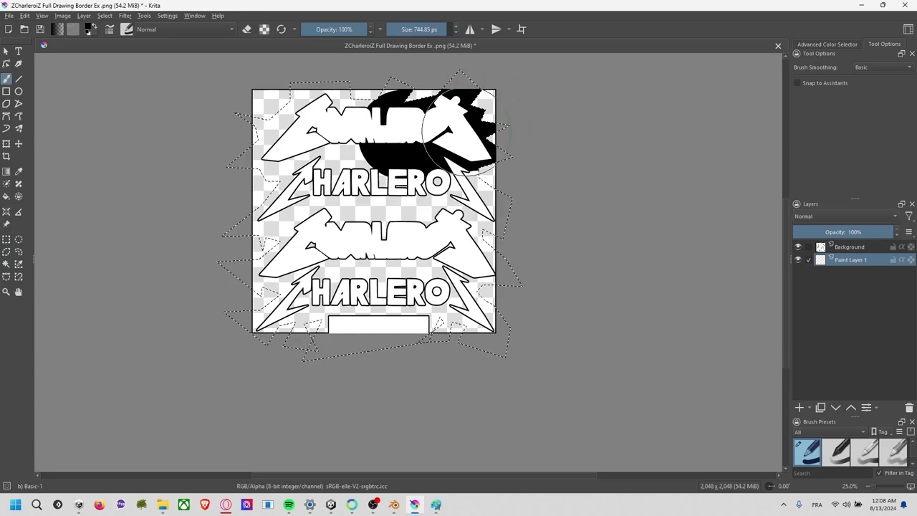
key(ctrl+z)
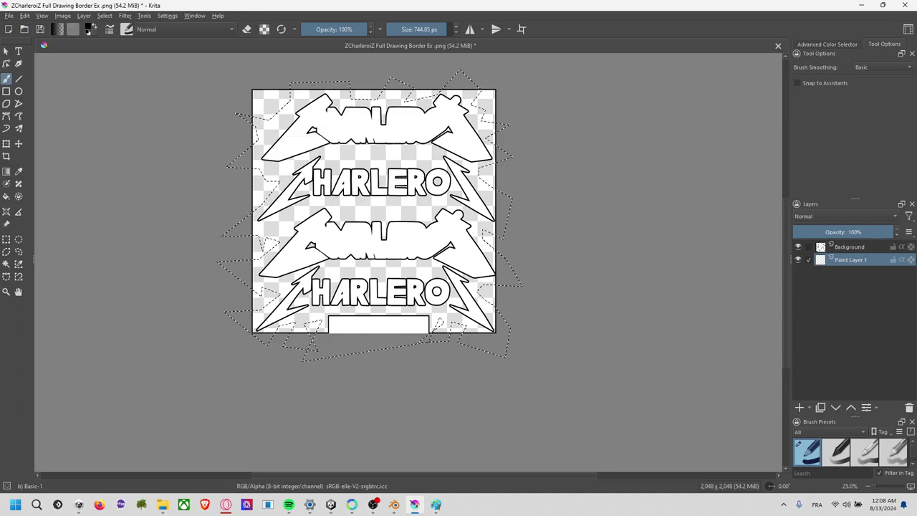
key(BackSpace)
mouse_move(329, 139)
mouse_down()
mouse_move(434, 337)
mouse_move(487, 265)
mouse_move(476, 115)
mouse_move(308, 104)
mouse_move(234, 170)
mouse_up()
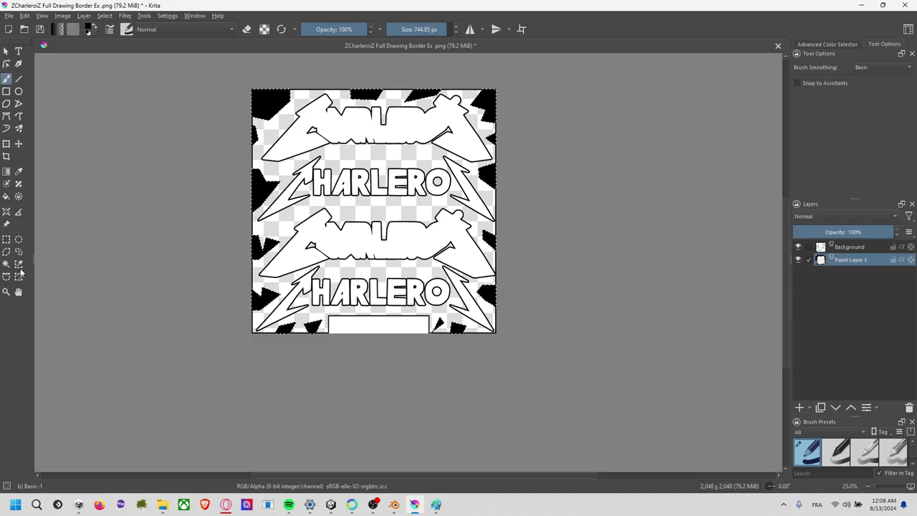
- Freehand-select the three see-through gaps between the stacked CHARLEROI logos
click(7, 252)
ctrl+scroll(389, 255, up, 2)
ctrl+scroll(390, 256, down, 1)
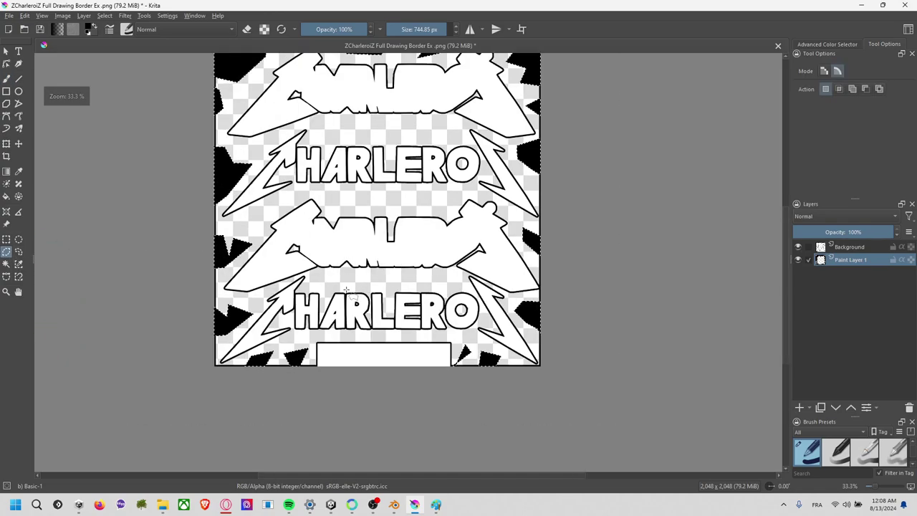
drag(395, 277, 337, 281)
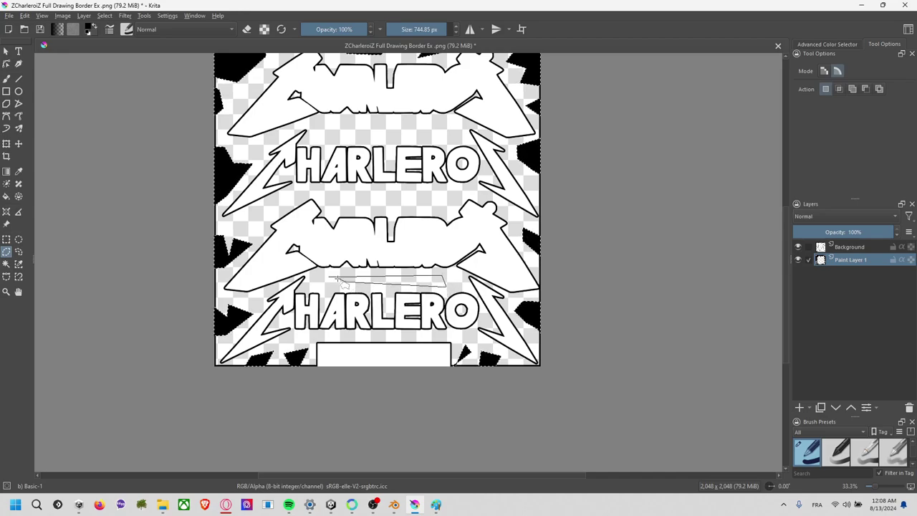
mouse_move(329, 192)
mouse_down()
mouse_move(461, 204)
mouse_move(458, 191)
mouse_move(328, 194)
mouse_up()
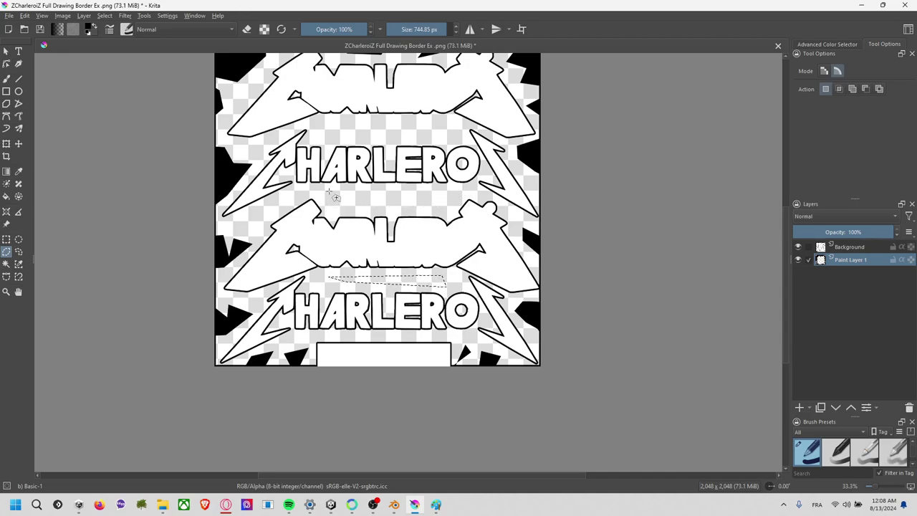
middle_drag(328, 136, 315, 195)
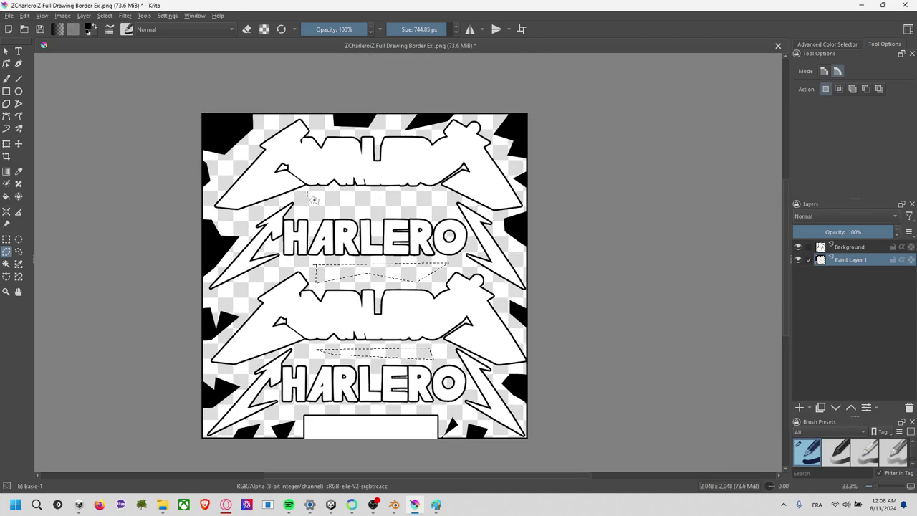
mouse_move(307, 192)
mouse_down()
mouse_move(307, 208)
mouse_move(394, 214)
mouse_move(433, 216)
mouse_move(438, 201)
mouse_move(308, 193)
mouse_up()
- Paint the three selected gaps solid black and clear the selection
click(7, 78)
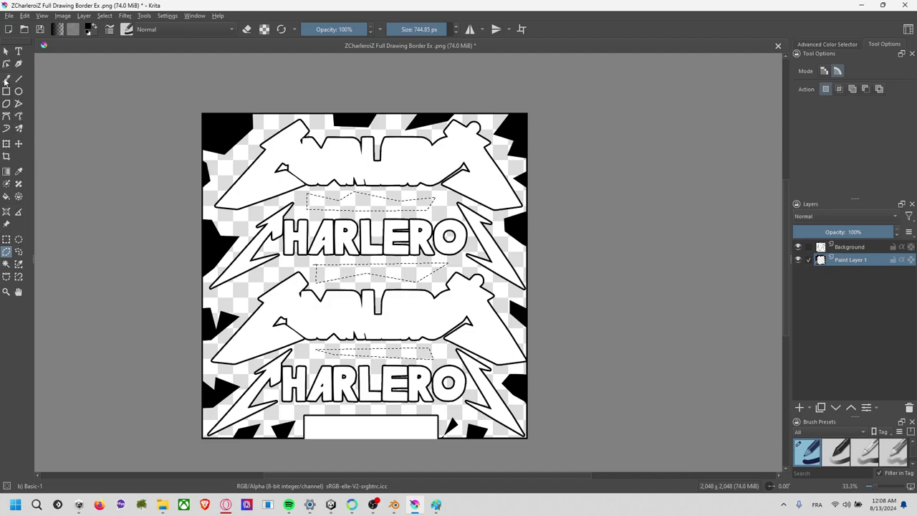
mouse_move(338, 195)
mouse_down()
mouse_move(440, 265)
mouse_move(409, 308)
mouse_up()
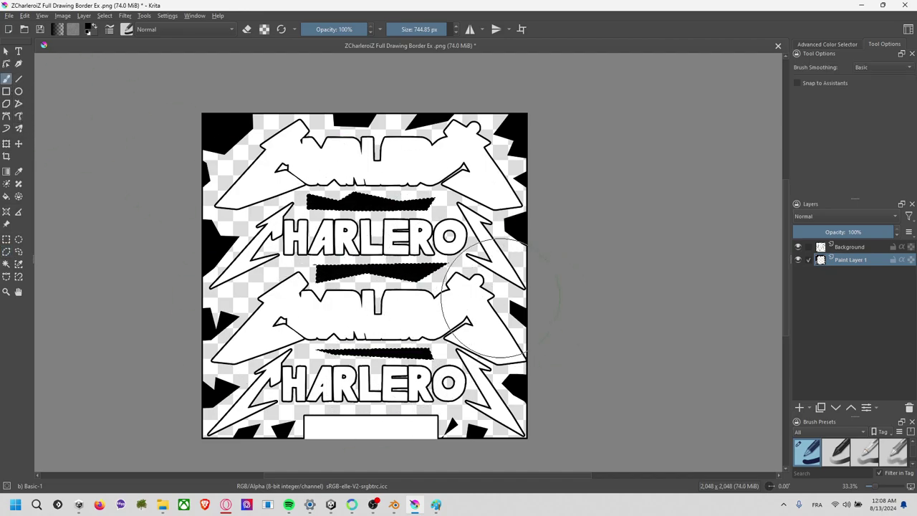
click(6, 240)
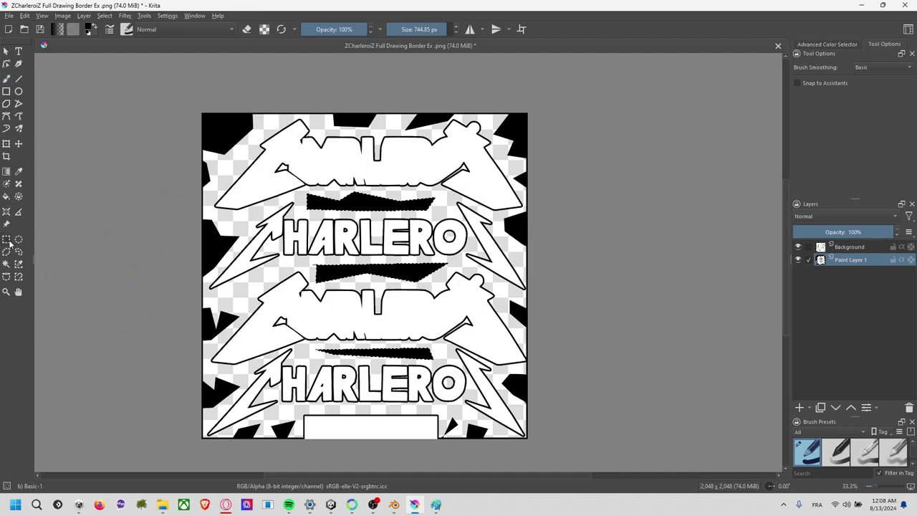
click(43, 90)
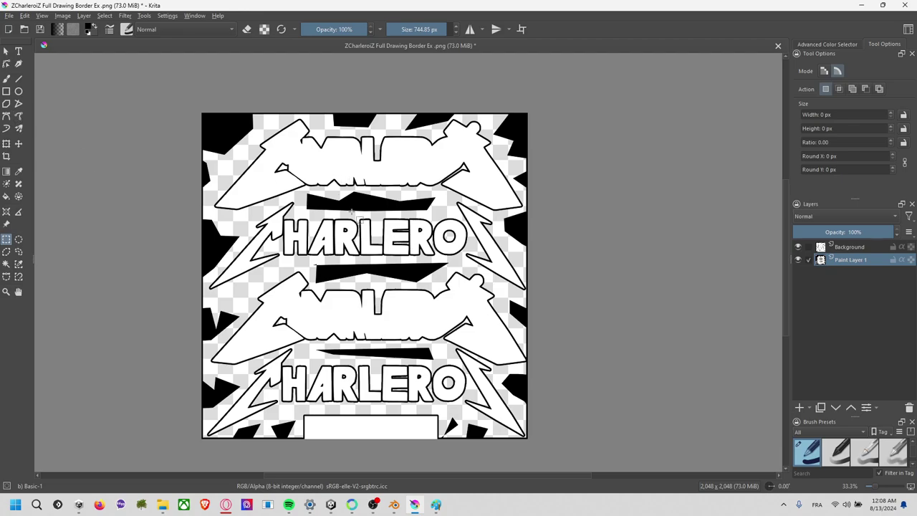
- Add Paint Layer 2 and move it above the Background layer
click(6, 80)
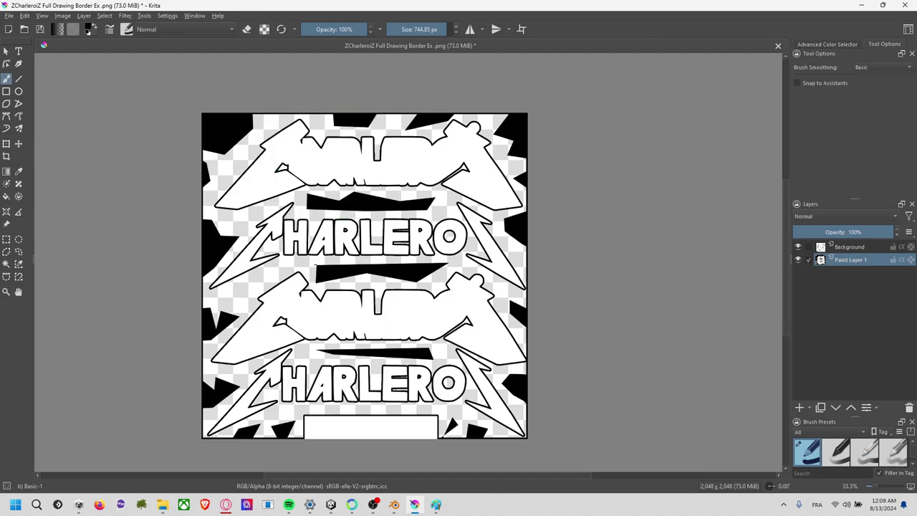
click(800, 407)
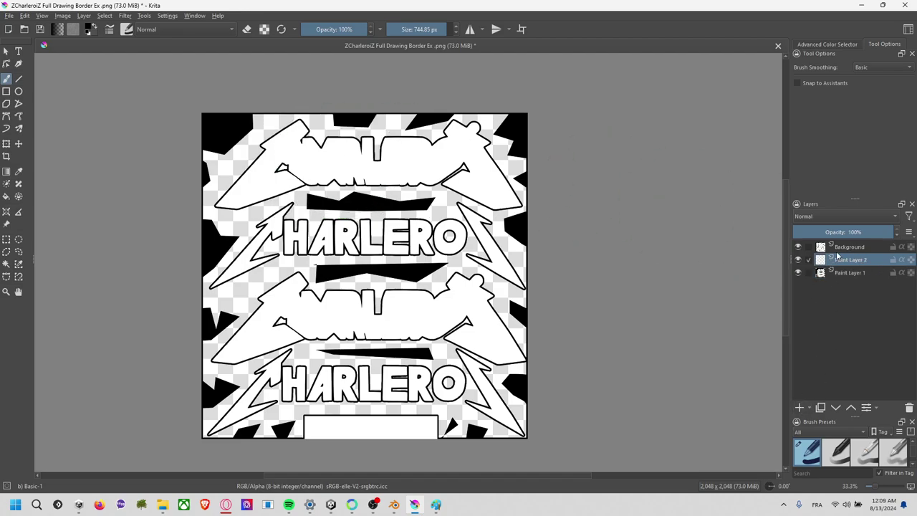
drag(842, 258, 843, 246)
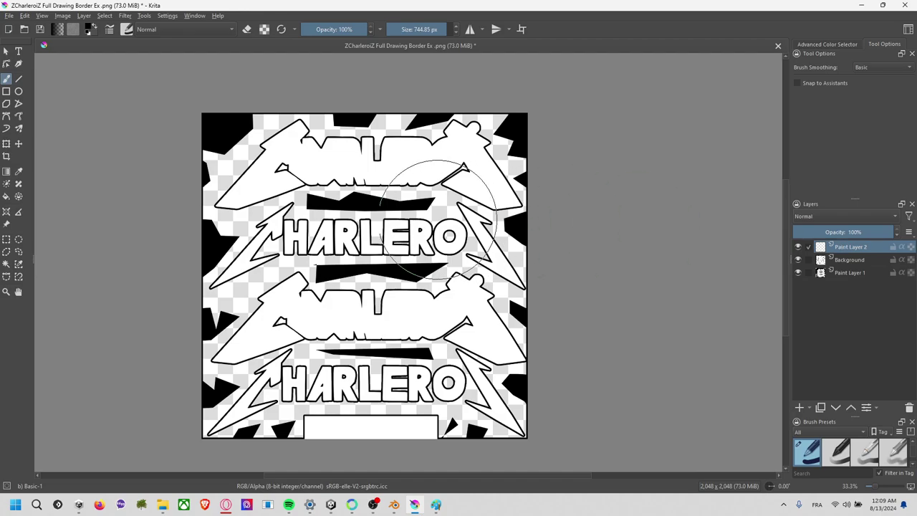
- Switch to a different brush preset at about 65 px and undo a test stroke
right_click(409, 233)
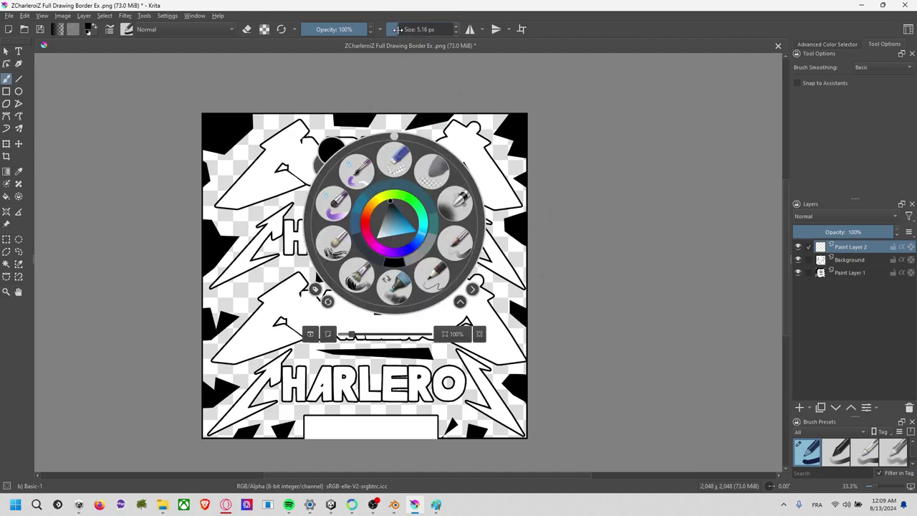
click(402, 201)
click(301, 168)
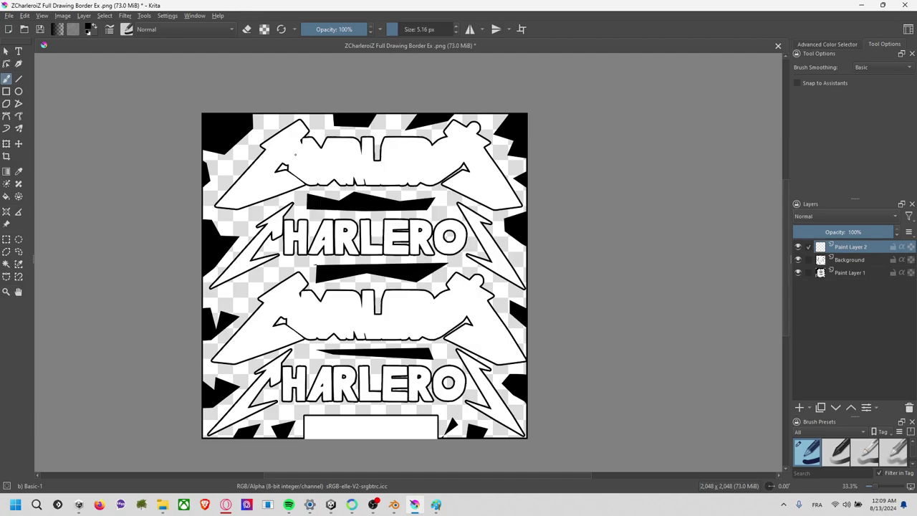
drag(410, 30, 422, 29)
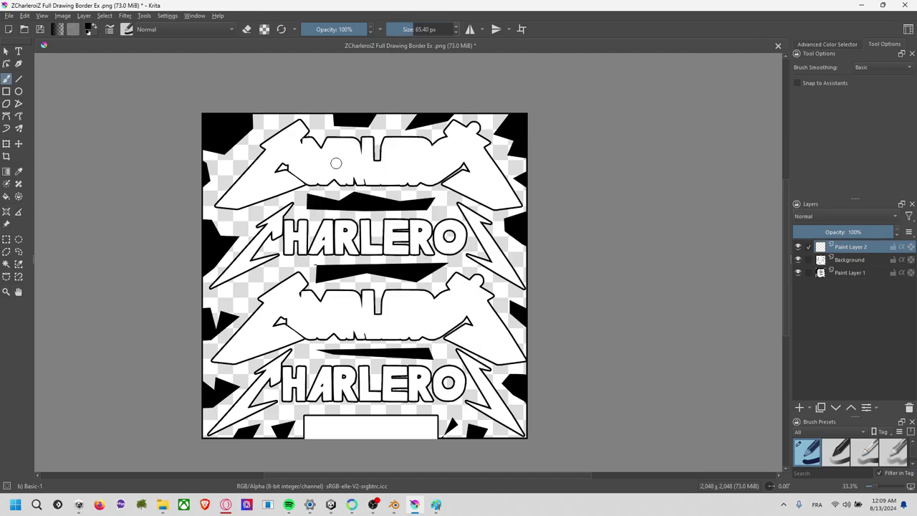
drag(336, 163, 326, 166)
key(ctrl+z)
- Swap to the grey colour, scribble over the logos, then undo the scribbles
key(x)
drag(293, 152, 320, 175)
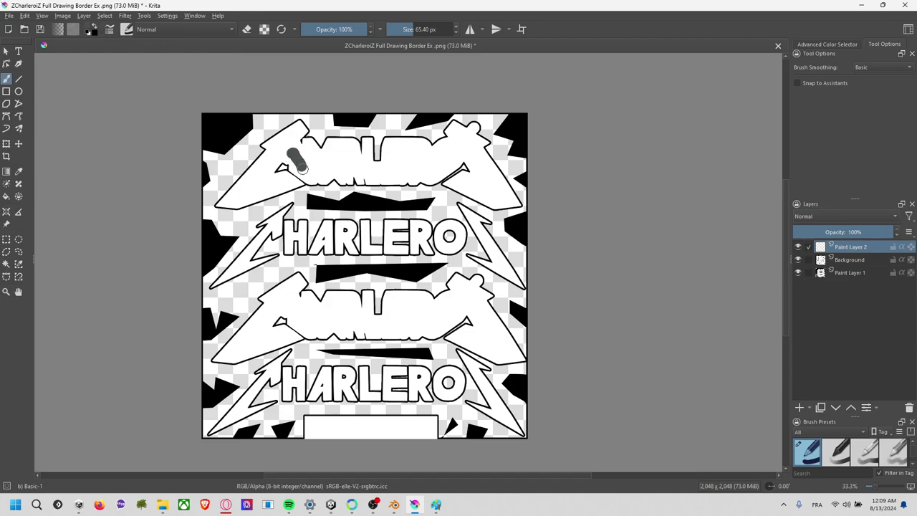
drag(346, 241, 396, 240)
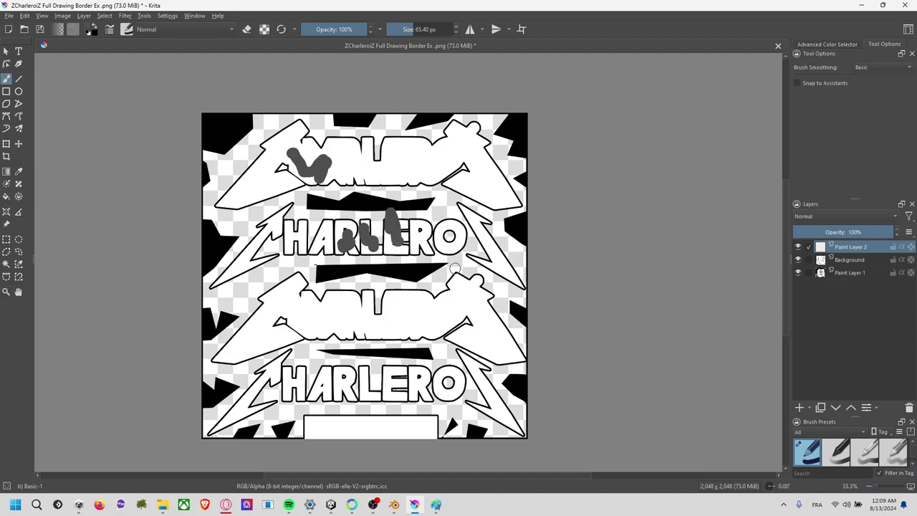
mouse_move(299, 223)
mouse_down()
mouse_move(351, 244)
mouse_move(426, 243)
mouse_up()
mouse_move(315, 317)
mouse_down()
mouse_move(277, 313)
mouse_move(323, 313)
mouse_up()
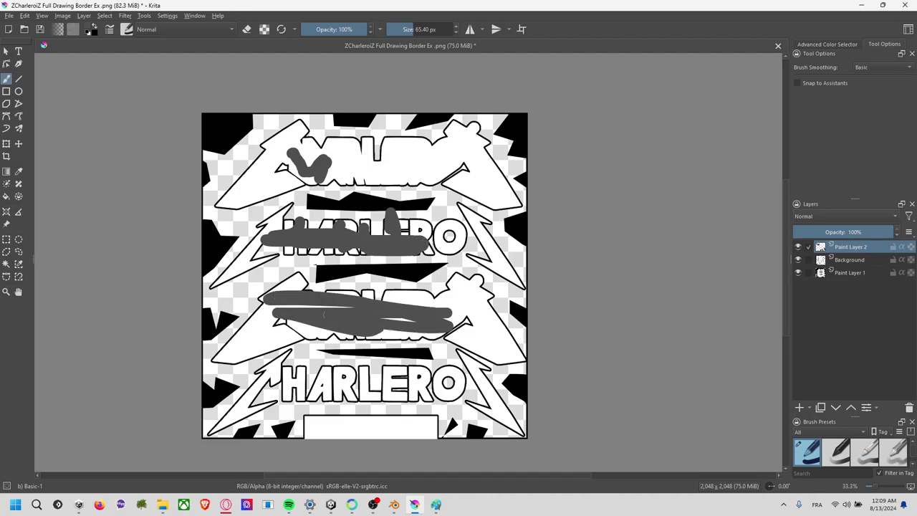
drag(284, 391, 505, 411)
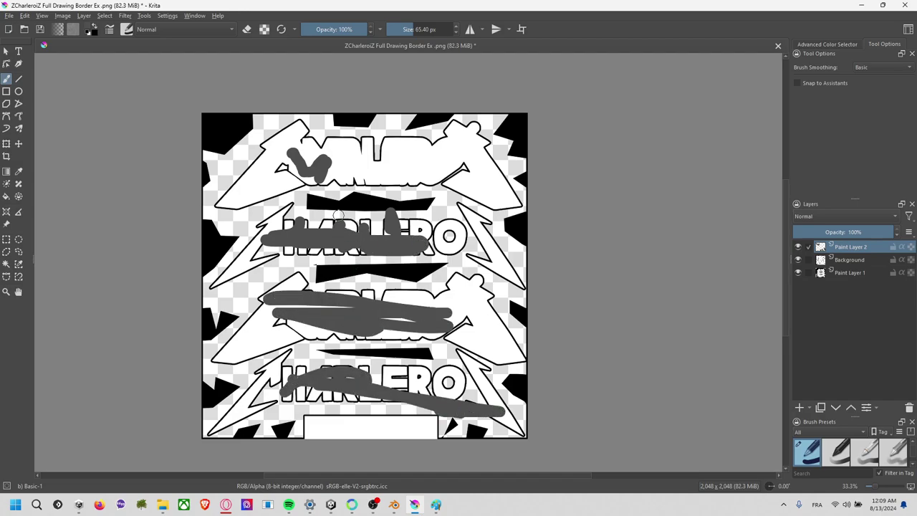
mouse_move(301, 143)
mouse_down()
mouse_move(326, 157)
mouse_move(265, 190)
mouse_move(423, 164)
mouse_move(496, 192)
mouse_move(422, 144)
mouse_move(374, 157)
mouse_up()
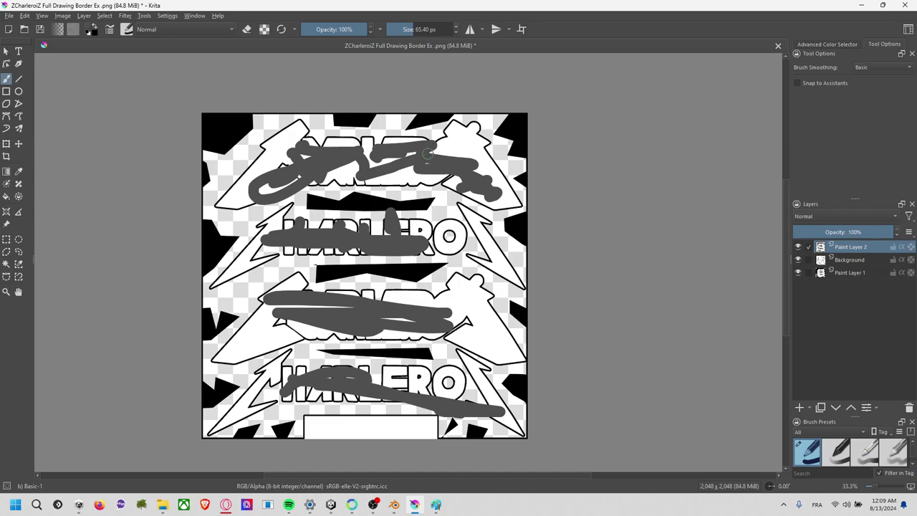
key(ctrl+z)
key(ctrl+z)
key(ctrl+z)
key(ctrl+z)
key(ctrl+z)
key(ctrl+z)
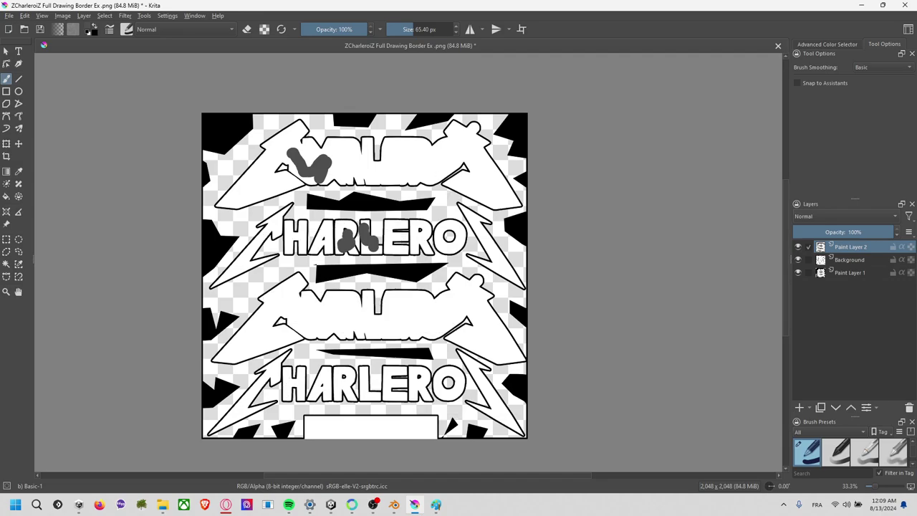
key(ctrl+z)
key(ctrl+z)
key(ctrl+z)
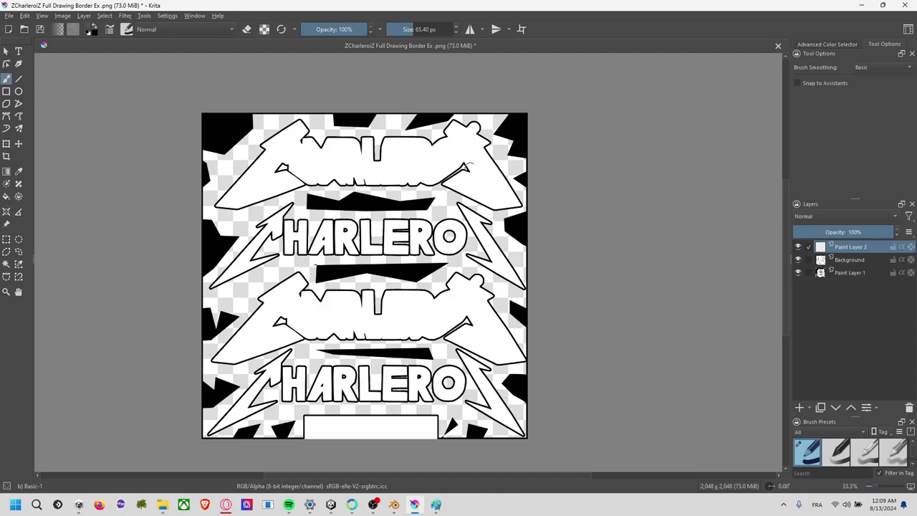
- Save the drawing as PNG with the default export options, then bring up Save As
key(ctrl+s)
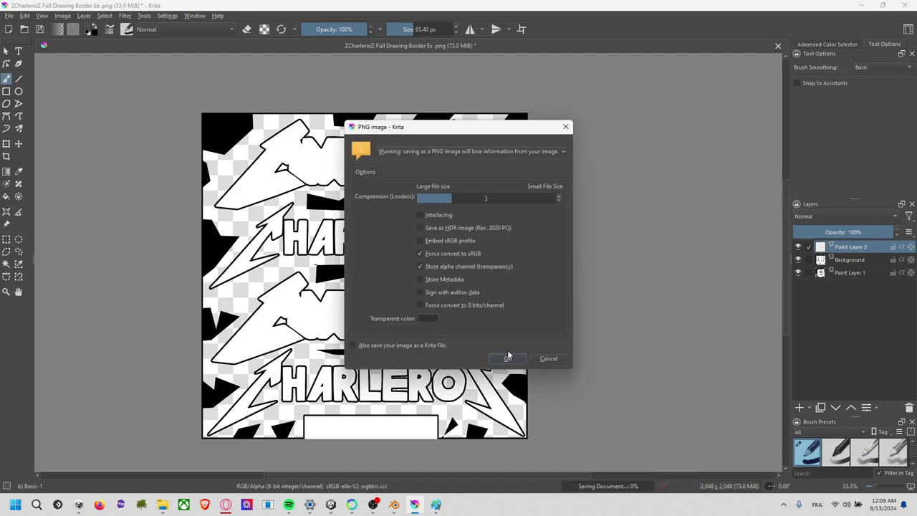
click(507, 356)
key(ctrl+shift+s)
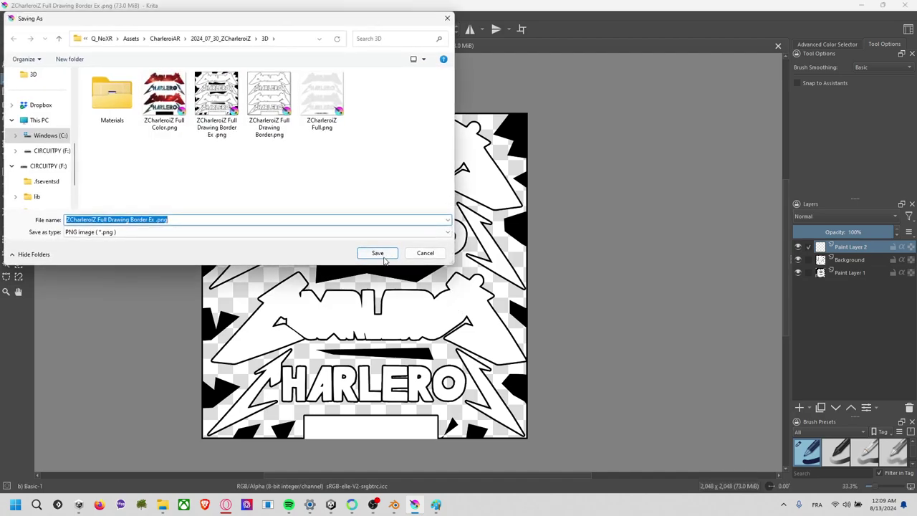
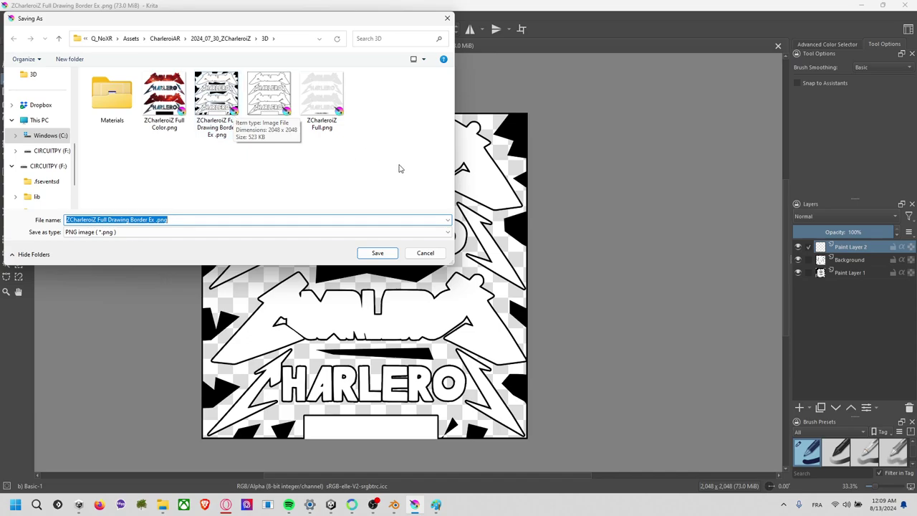
- Save the Krita drawing over ZCharleroiZ Full Drawing Border.png, confirming the overwrite and PNG options
click(217, 108)
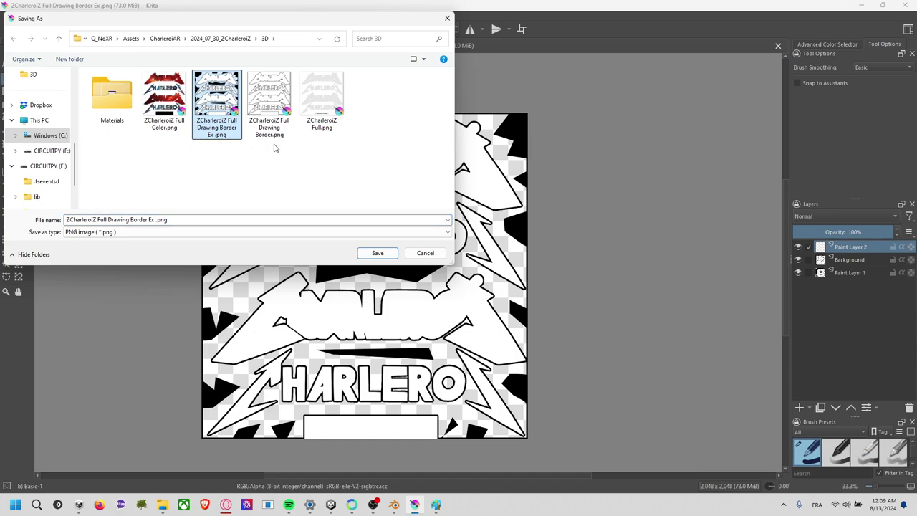
click(283, 107)
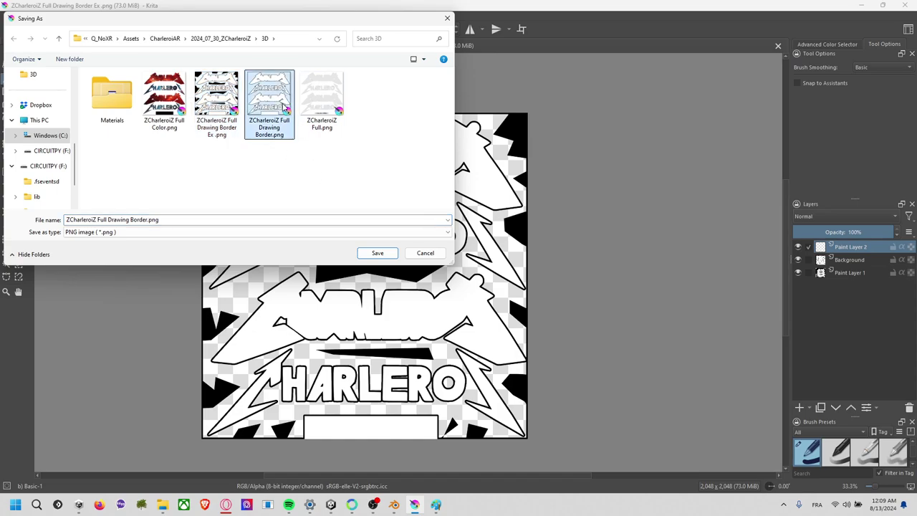
click(377, 252)
click(474, 252)
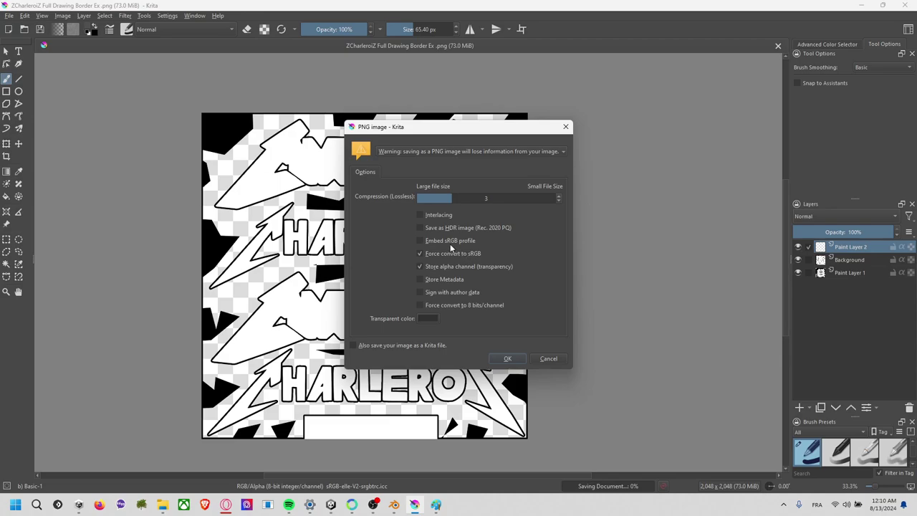
click(501, 360)
key(alt+Tab)
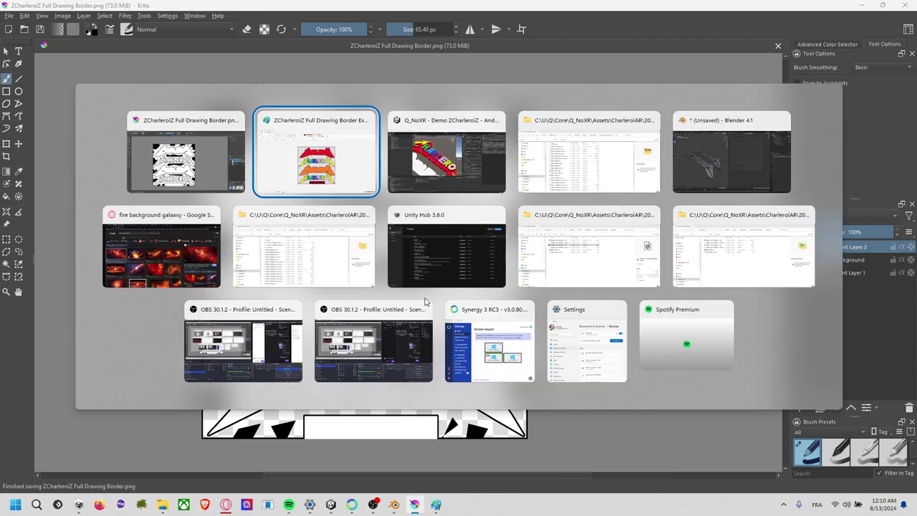
key(alt+Tab)
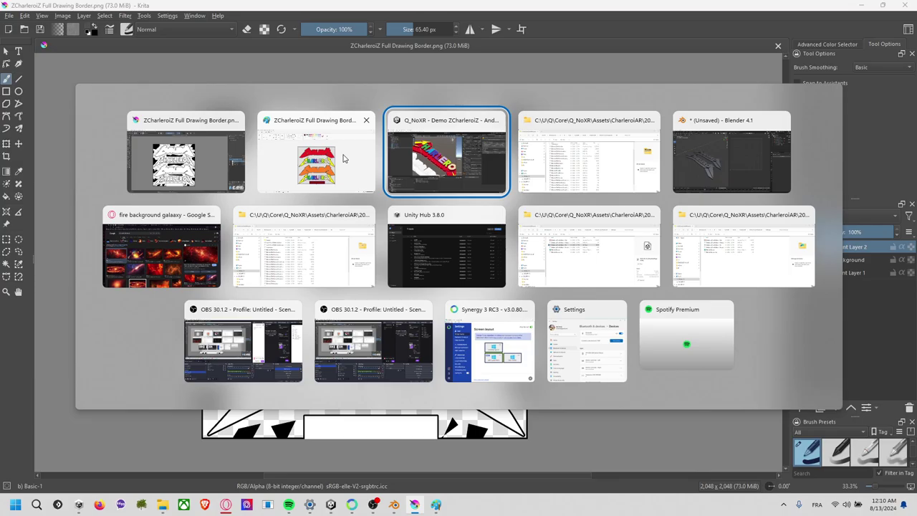
click(341, 156)
key(alt+Tab)
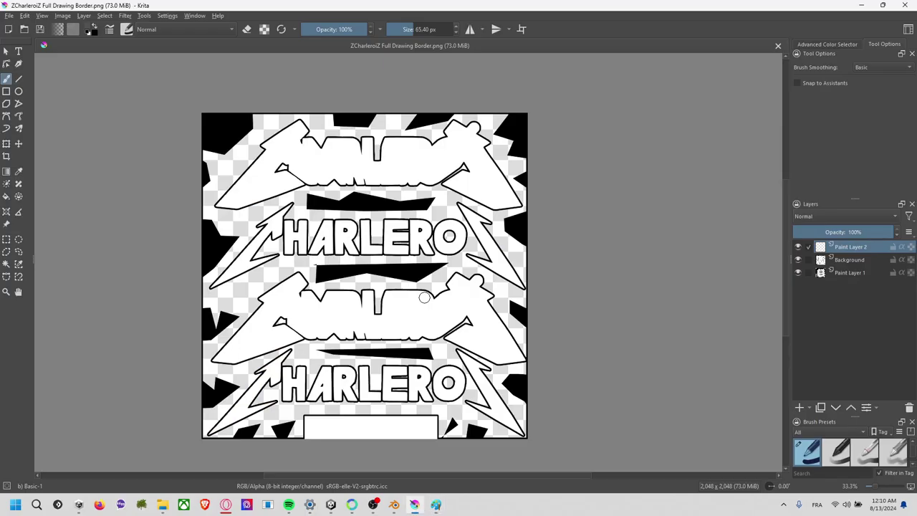
key(alt+Tab)
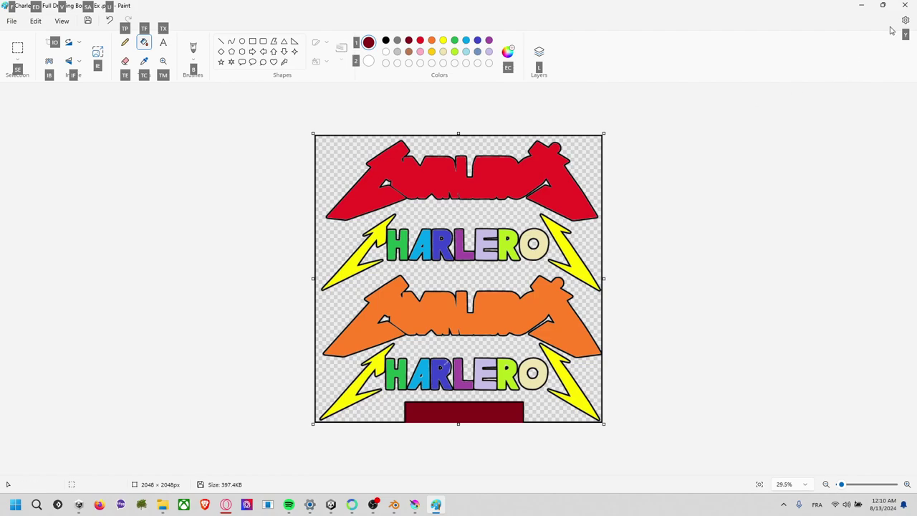
key(alt+Tab)
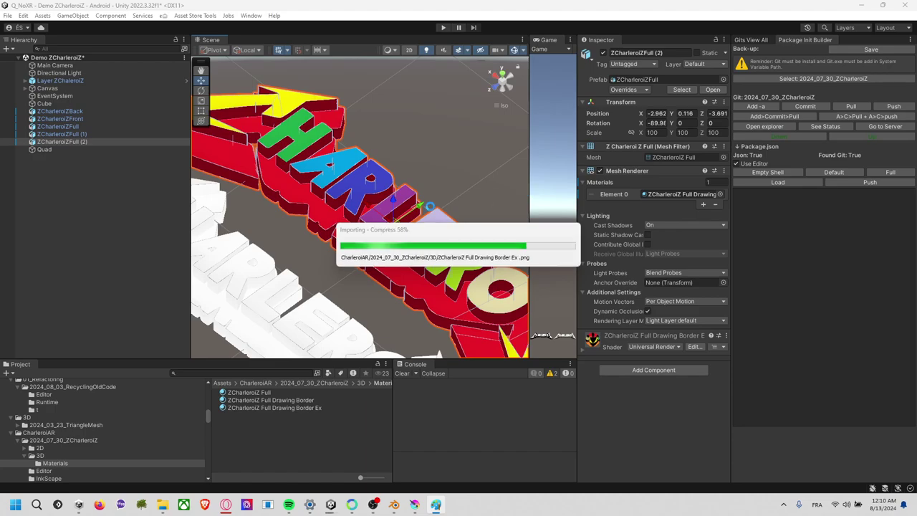
key(f)
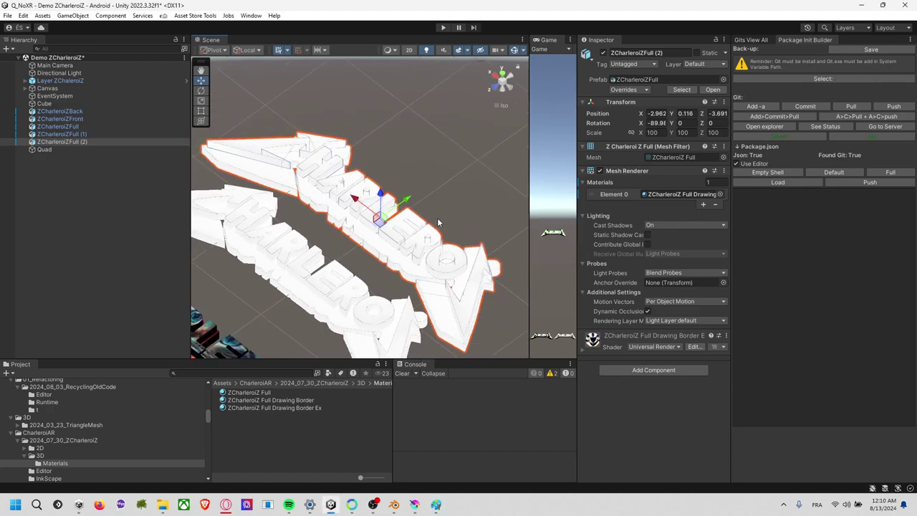
key(alt+Tab)
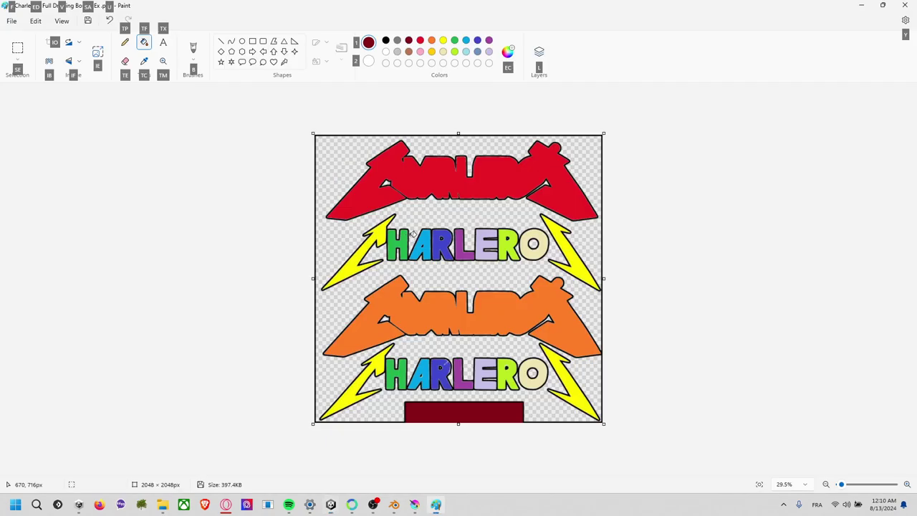
key(alt+Tab)
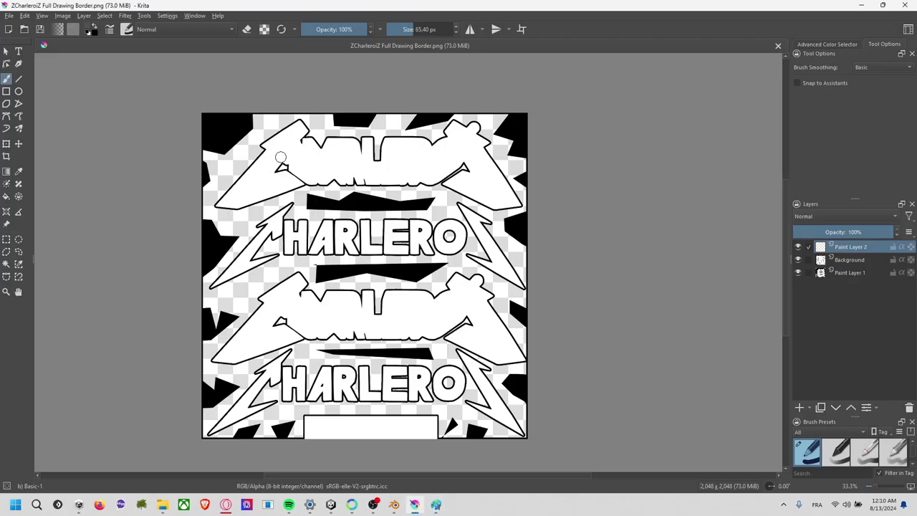
- Cancel a second Save As on ZCharleroiZ Full Drawing Border.png and switch to Paint's coloured logo
key(ctrl+shift+s)
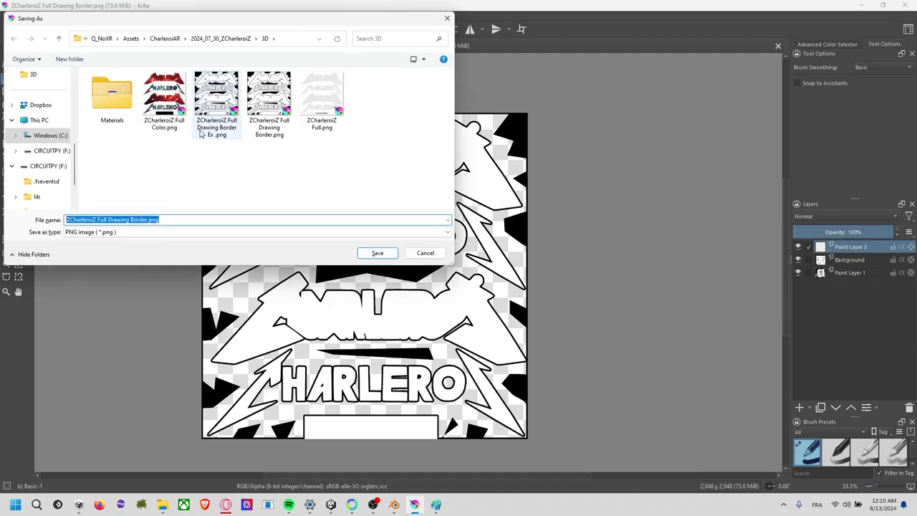
mouse_move(216, 100)
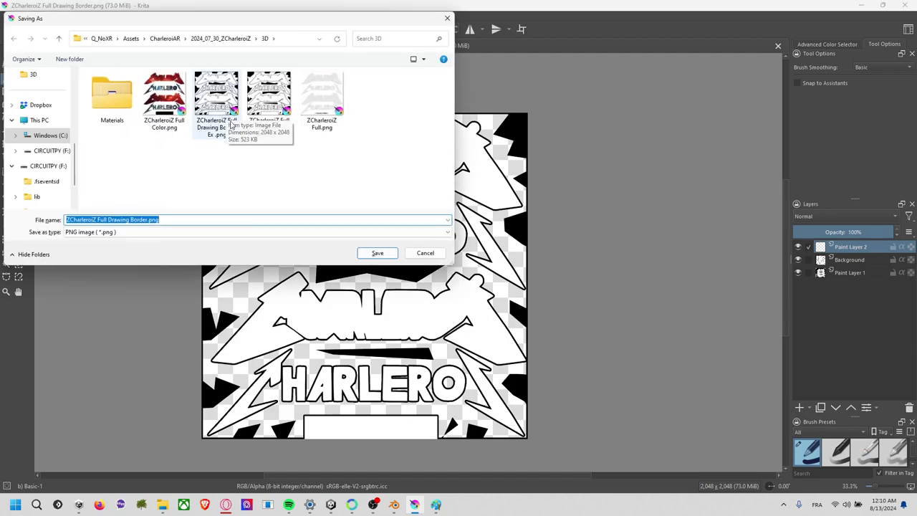
click(264, 113)
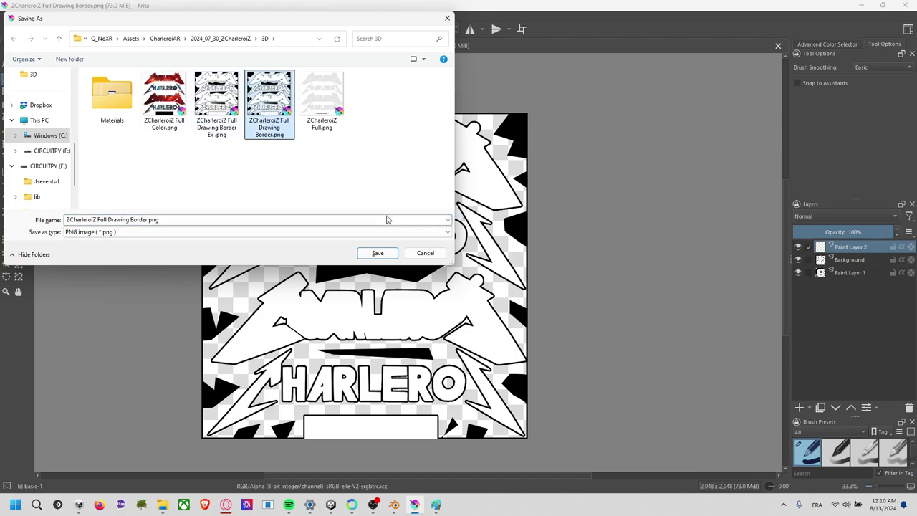
click(411, 252)
key(alt+Tab)
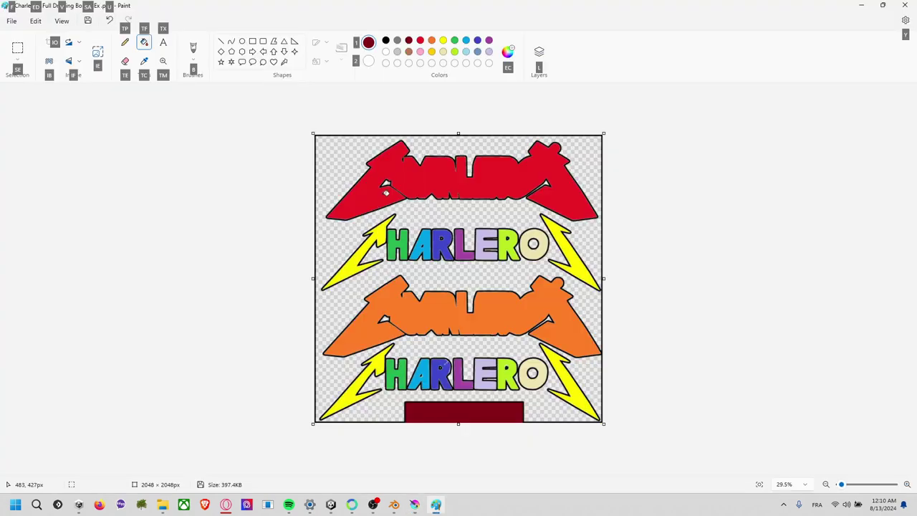
- Start saving the Paint image as a PNG picture and copy the 3D folder path from File Explorer
click(12, 21)
mouse_move(58, 115)
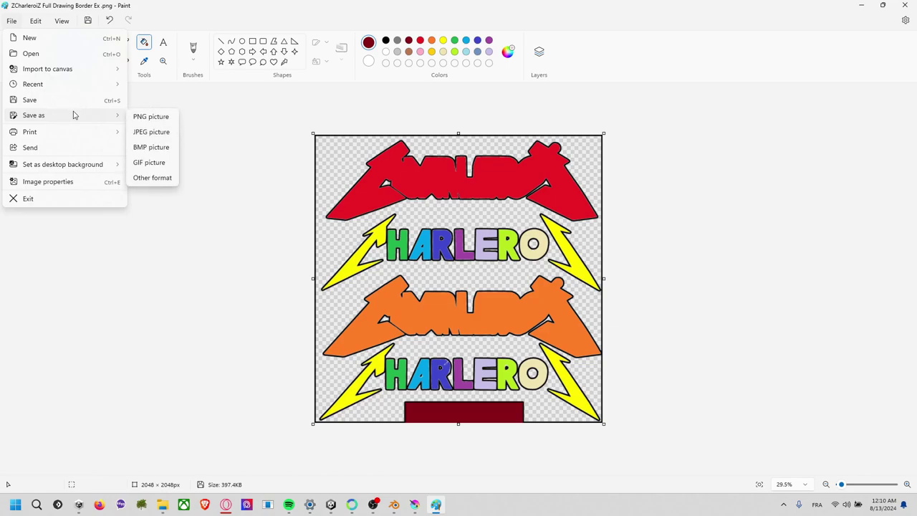
click(143, 119)
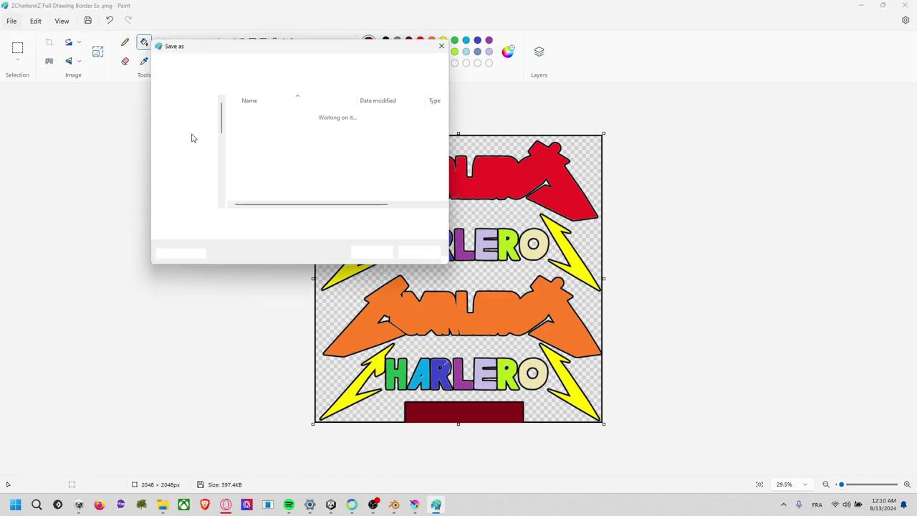
key(alt+Tab)
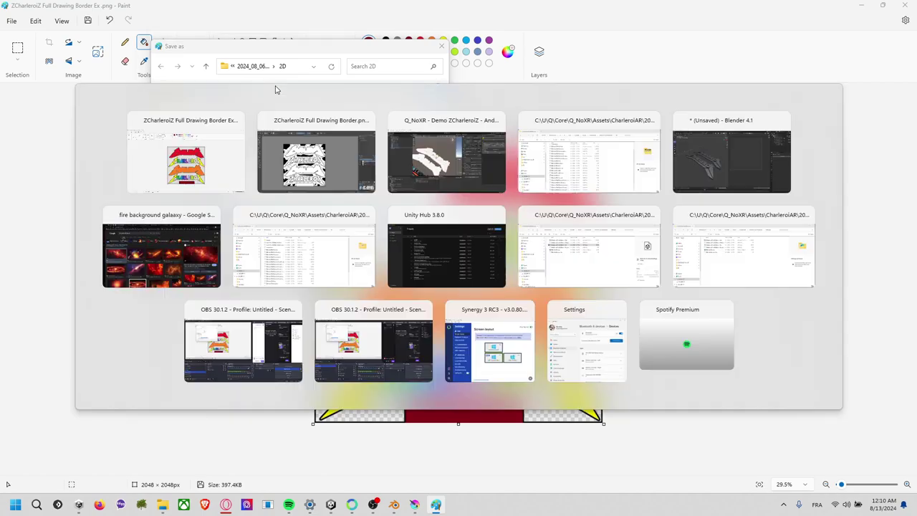
key(alt+Tab)
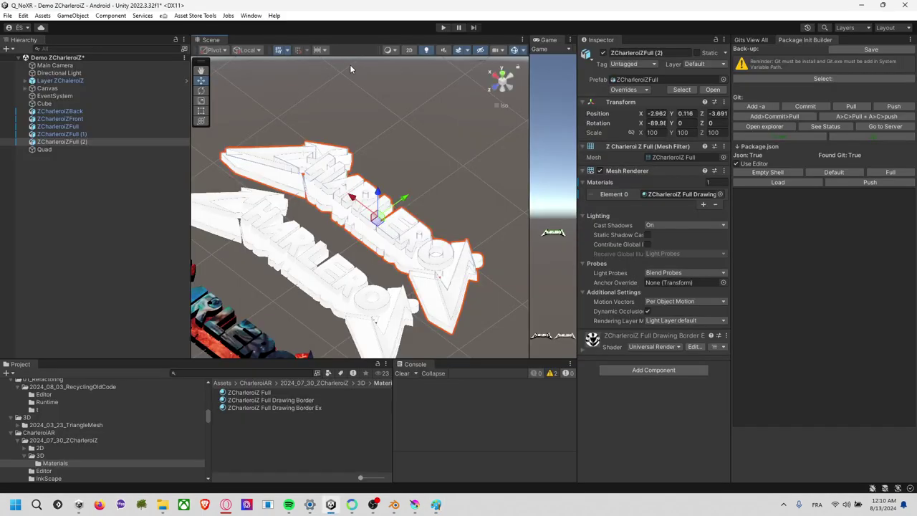
key(alt+Tab)
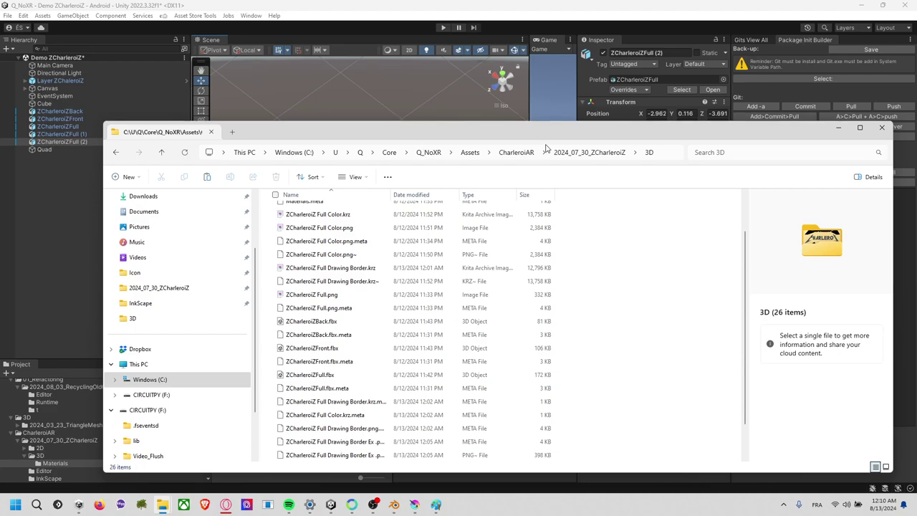
click(674, 154)
key(alt+Tab)
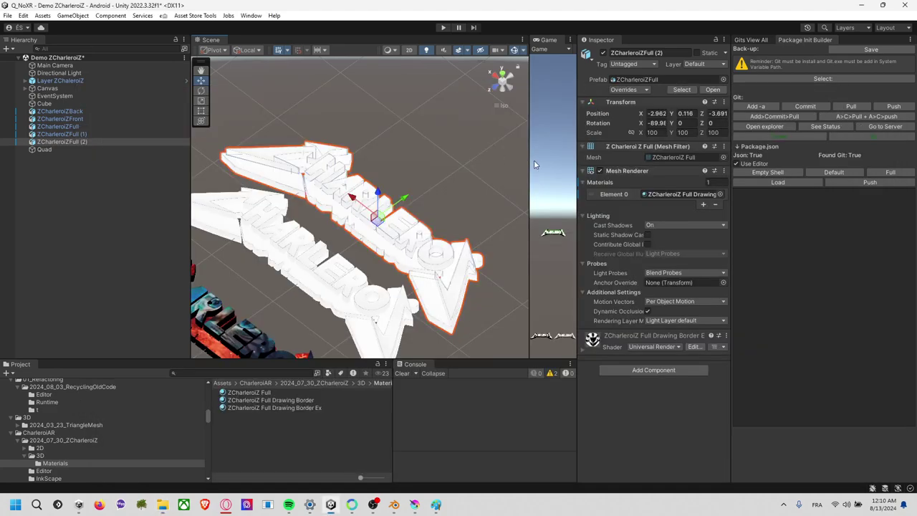
key(alt+Tab)
click(671, 154)
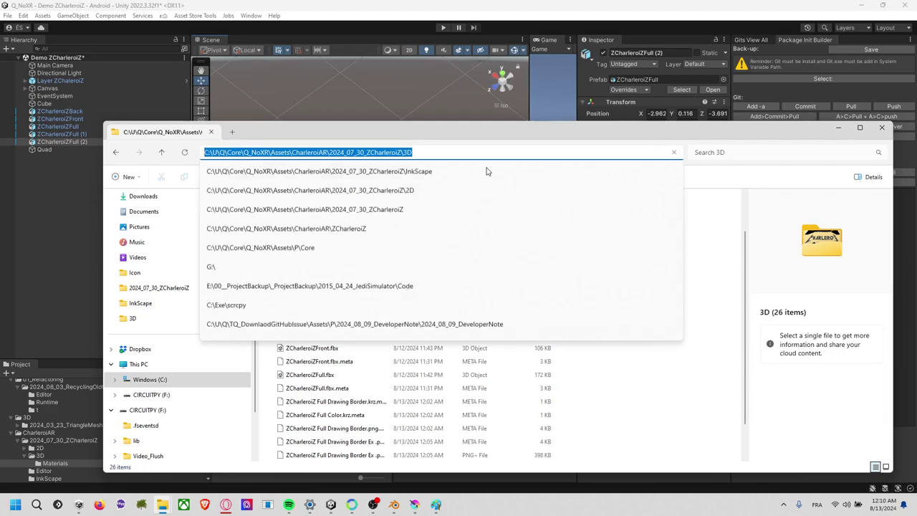
key(alt+Tab)
key(alt+Tab)
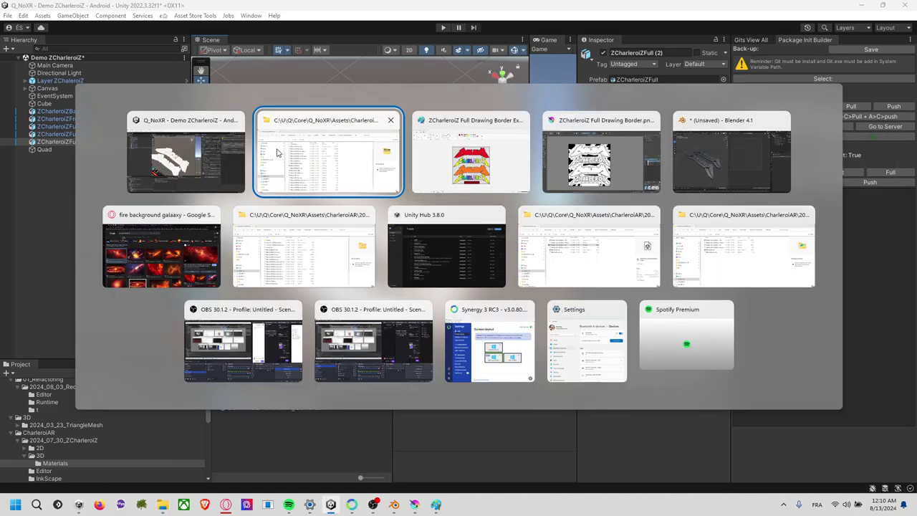
key(alt+Tab)
- Go to the 3D folder and overwrite ZCharleroiZ Full Drawing Border Ex .png
click(314, 66)
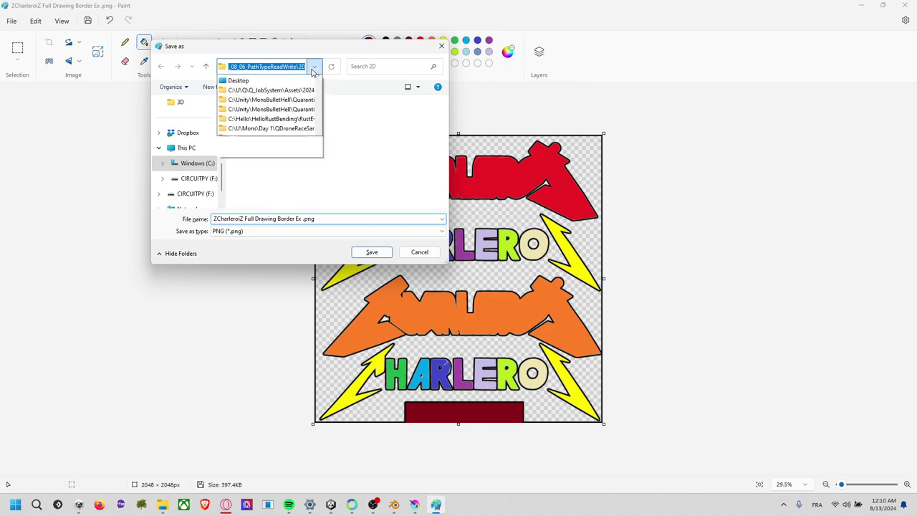
key(Return)
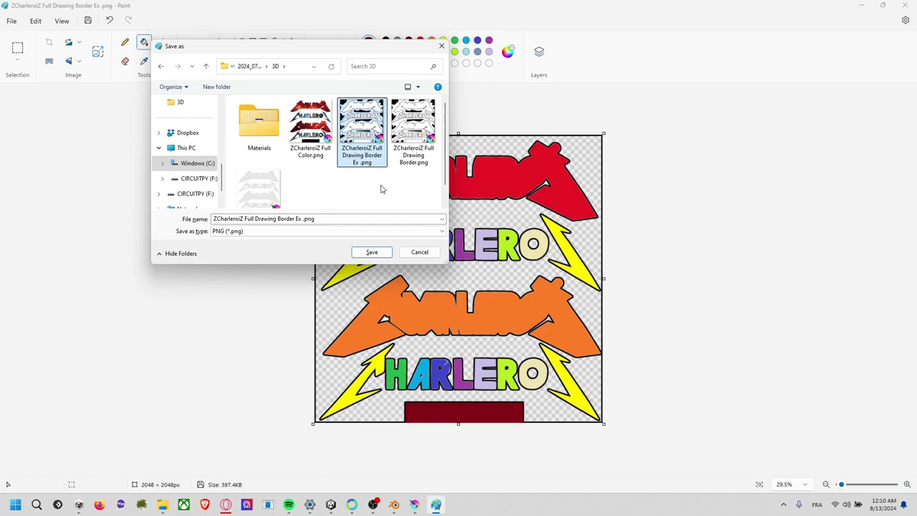
click(372, 254)
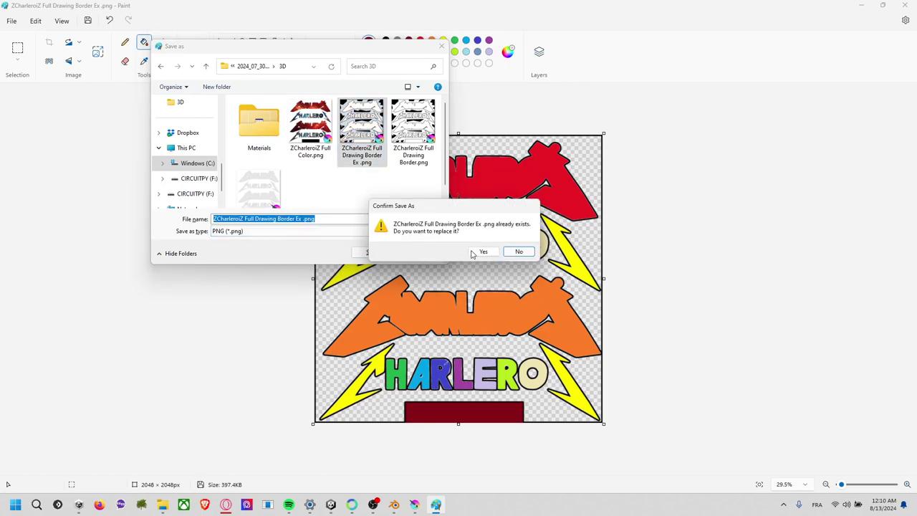
click(481, 251)
- In Unity, deselect, then orbit and zoom out to see all four ZCharleroiZ logos
key(alt+Tab)
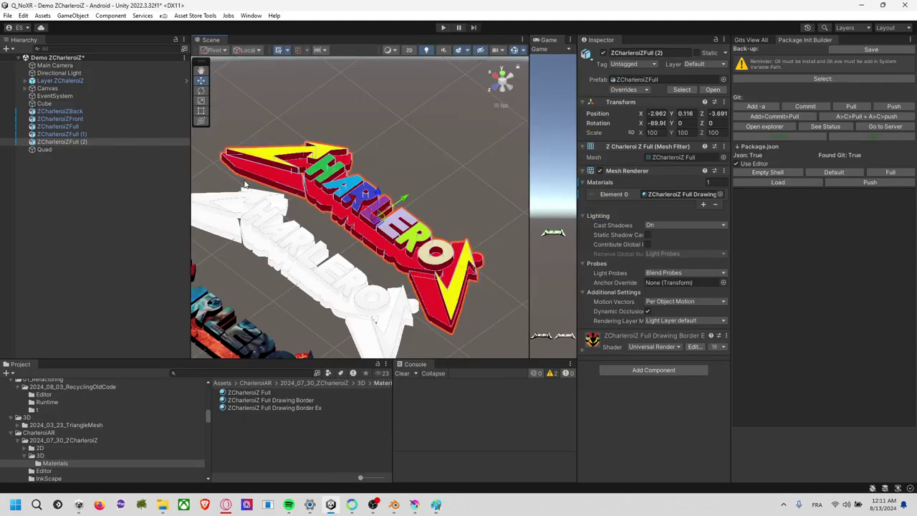
click(387, 166)
mouse_move(387, 166)
alt+mouse_down()
mouse_move(425, 181)
mouse_move(393, 192)
mouse_move(387, 166)
alt+mouse_up()
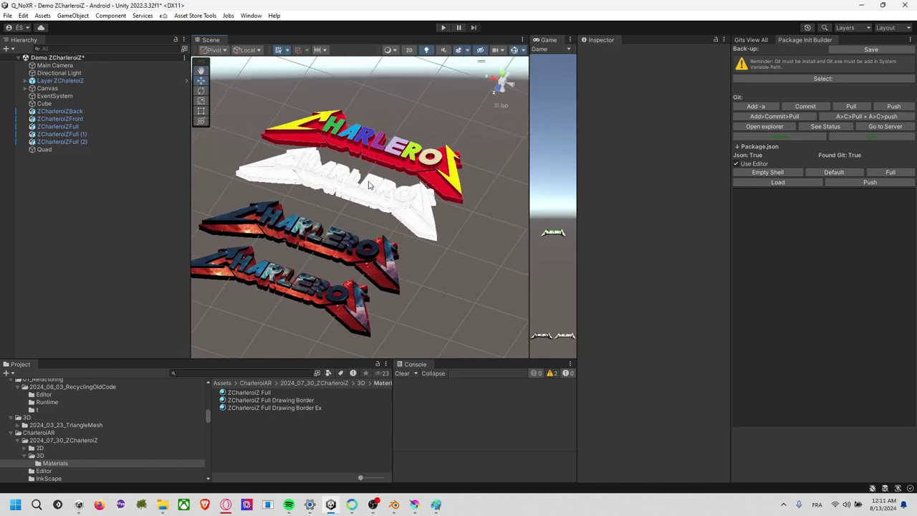
scroll(387, 165, down, 2)
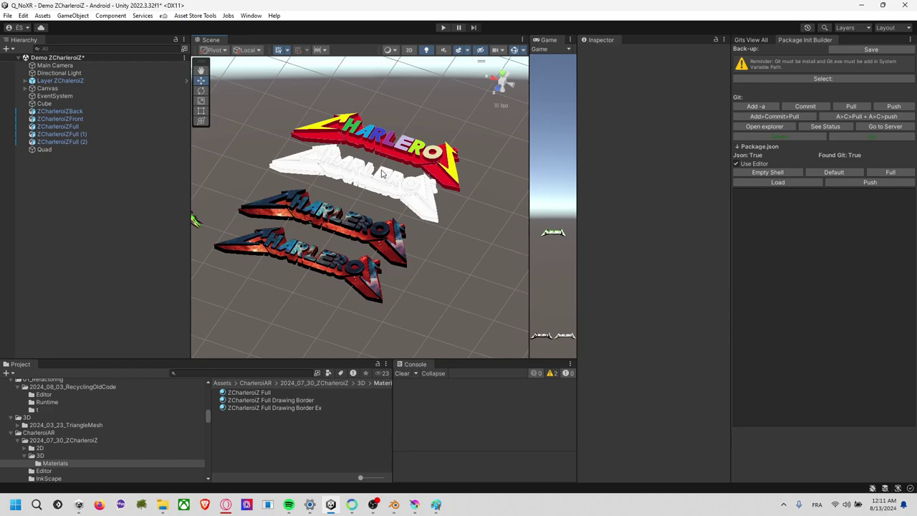
- Search the Start menu for 'ink' and 'fusion' without launching either, then bring Blender forward
click(14, 504)
text(ink)
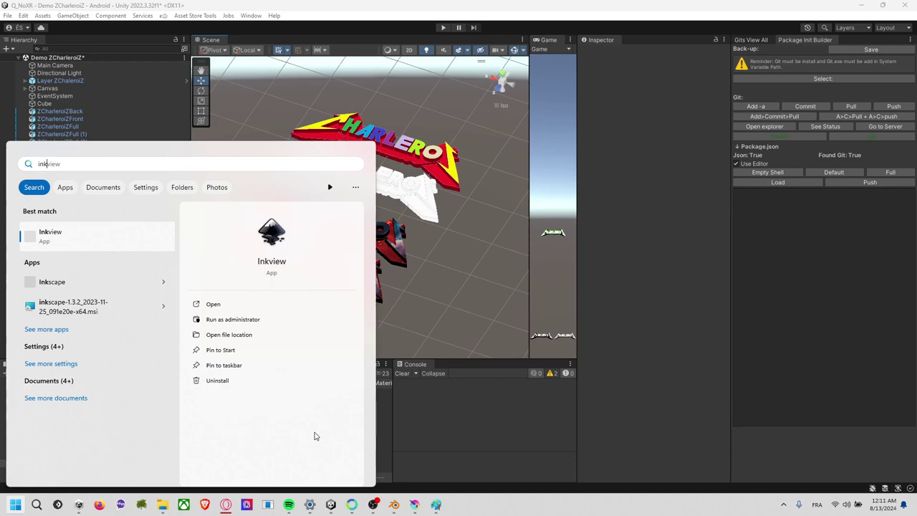
click(18, 507)
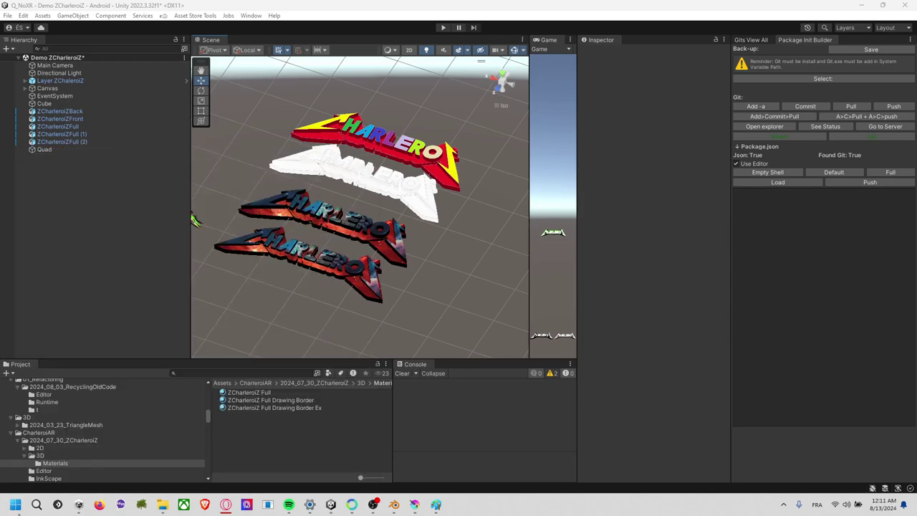
click(15, 504)
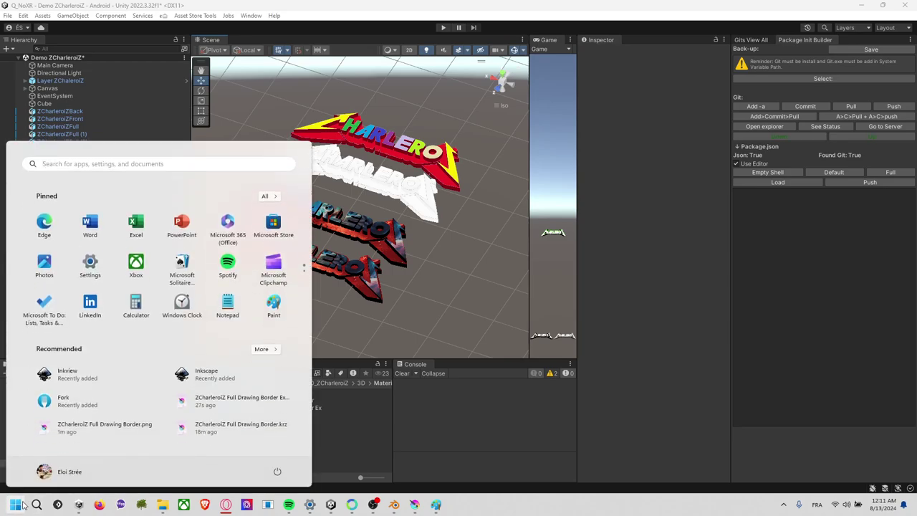
text(fusion)
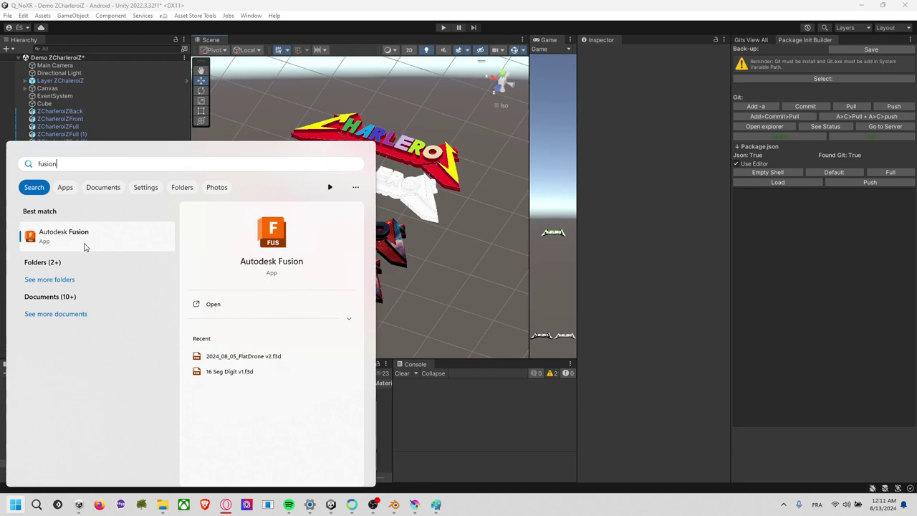
click(394, 503)
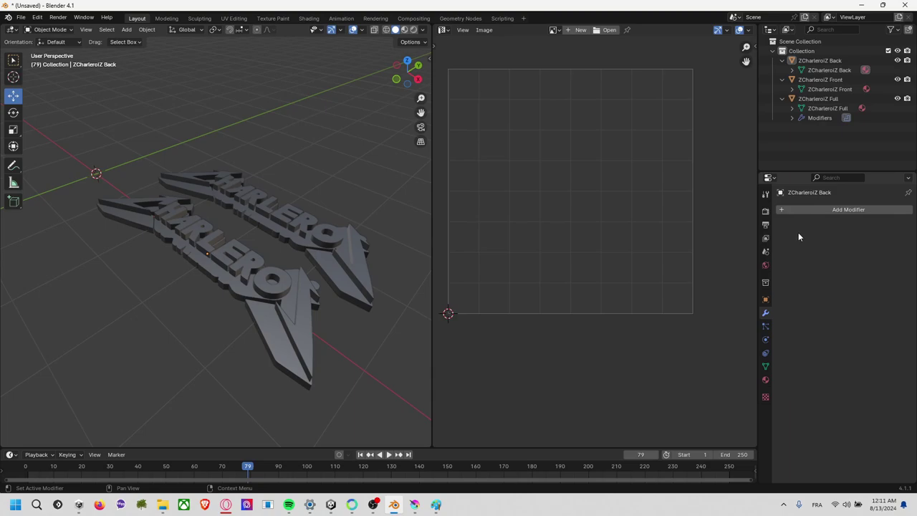
- Put ZCharleroiZ Front into Edit Mode and select all faces to show its UV layout
click(223, 266)
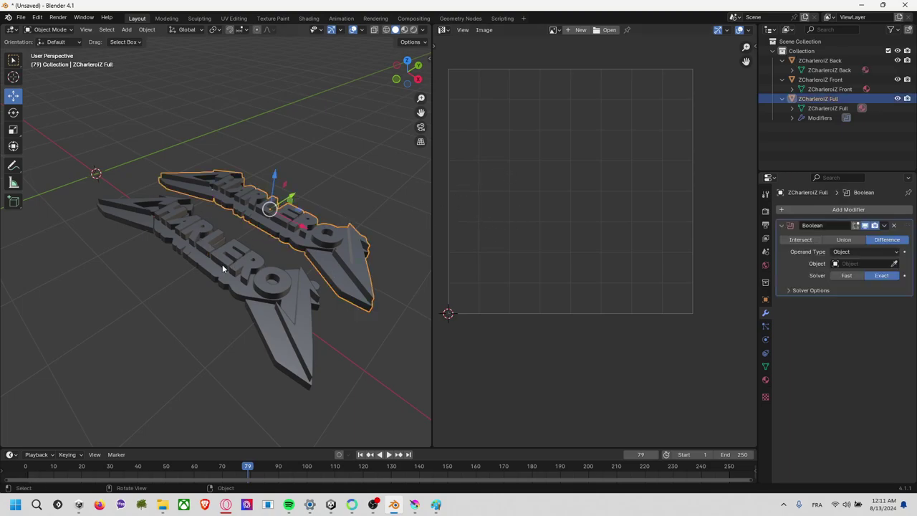
click(47, 32)
click(50, 54)
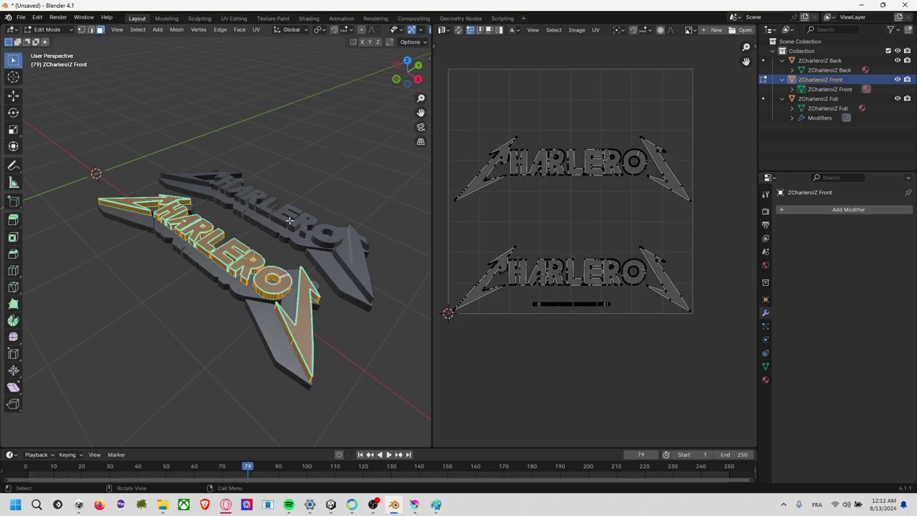
key(a)
key(alt+Tab)
- Bring Krita forward and reopen ZCharleroiZ Full Color.krz from recent files
key(alt+Tab)
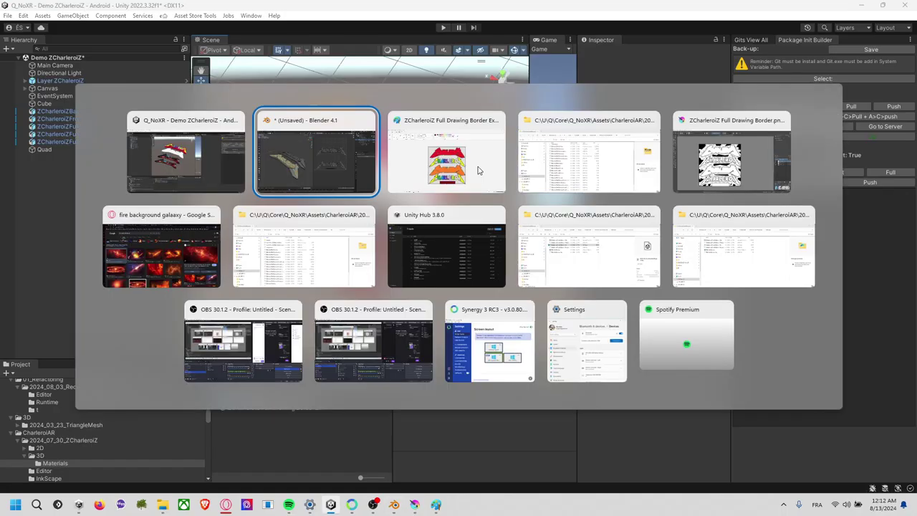
key(alt+Tab)
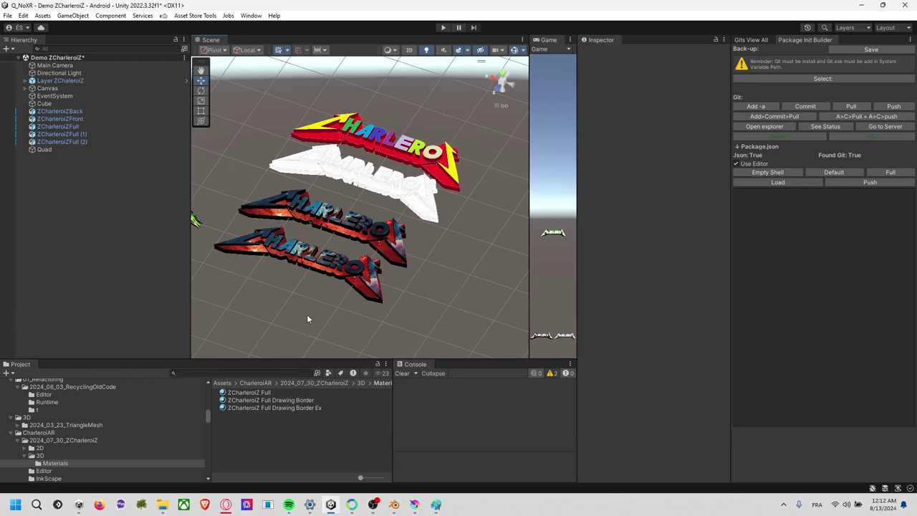
click(414, 503)
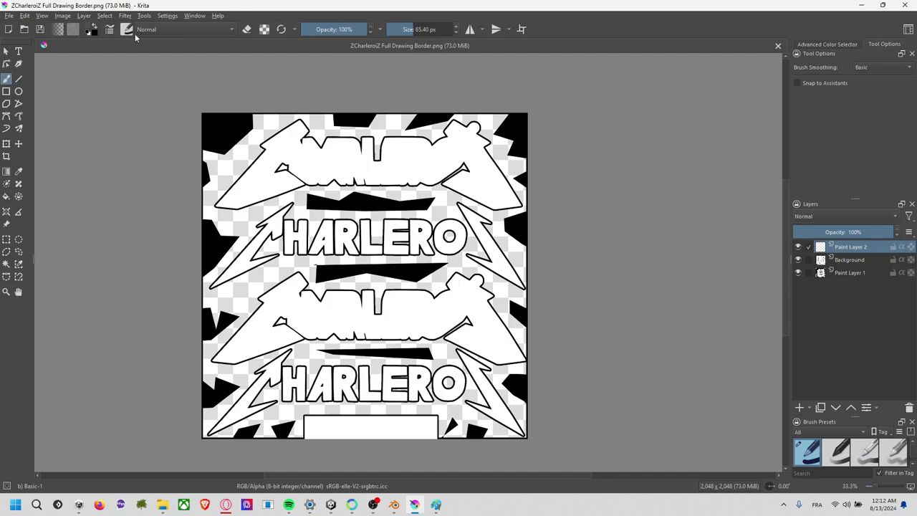
click(10, 15)
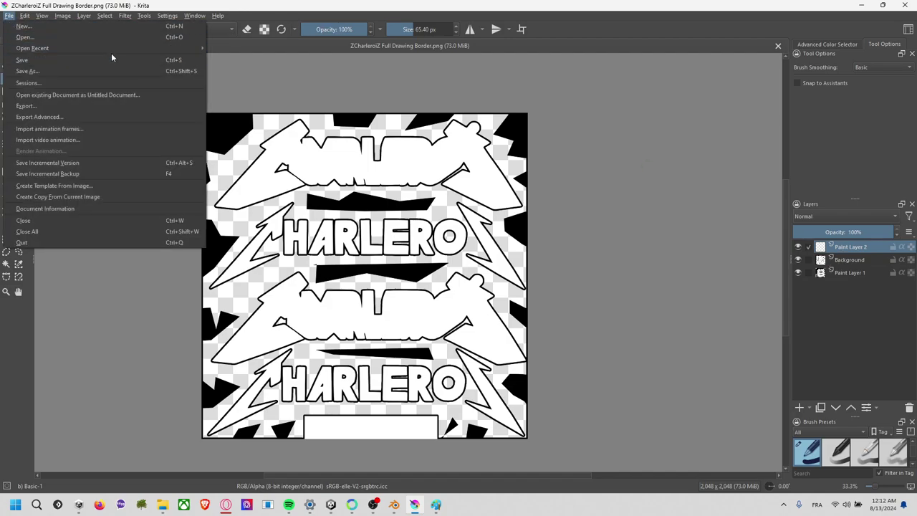
mouse_move(33, 48)
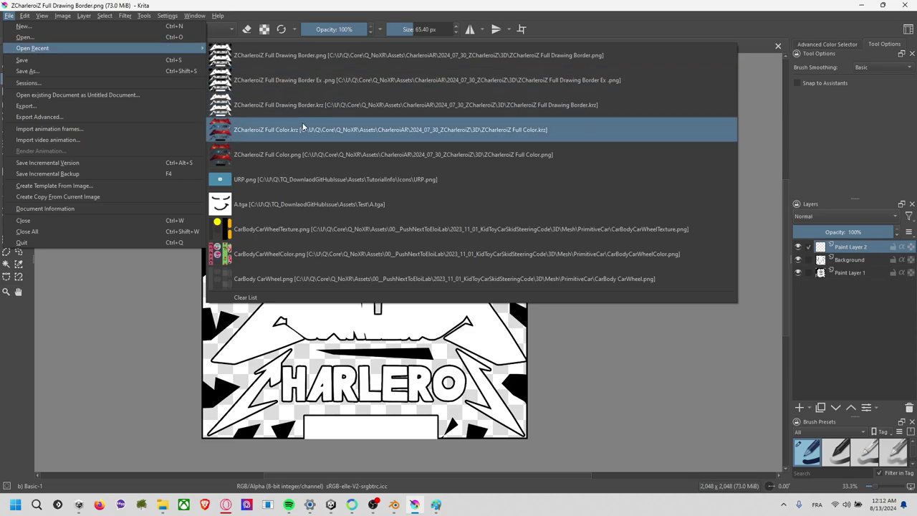
click(305, 129)
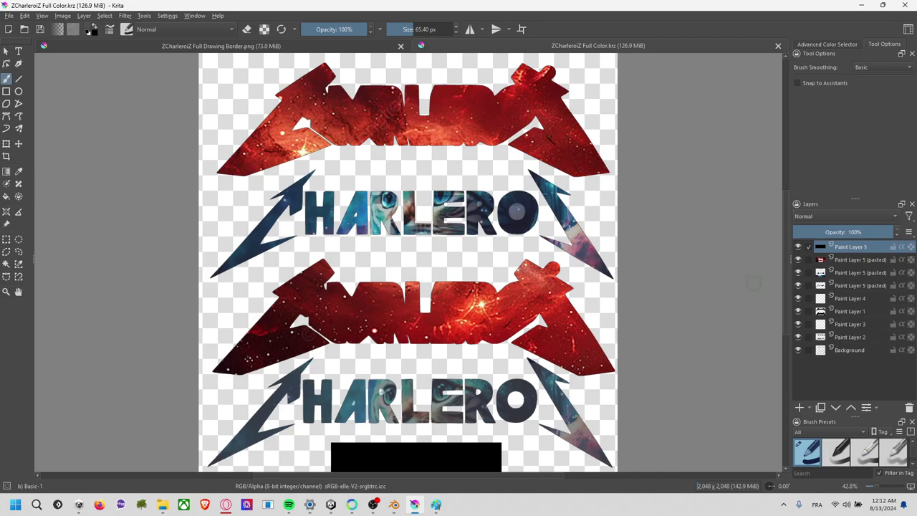
- Compare the Full Drawing Border.png and Full Color.krz documents, then return to Unity
click(340, 46)
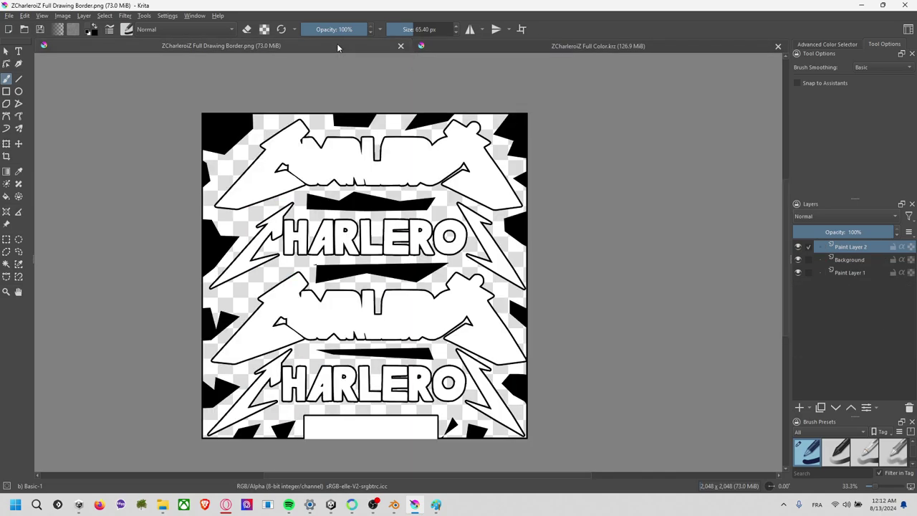
click(517, 46)
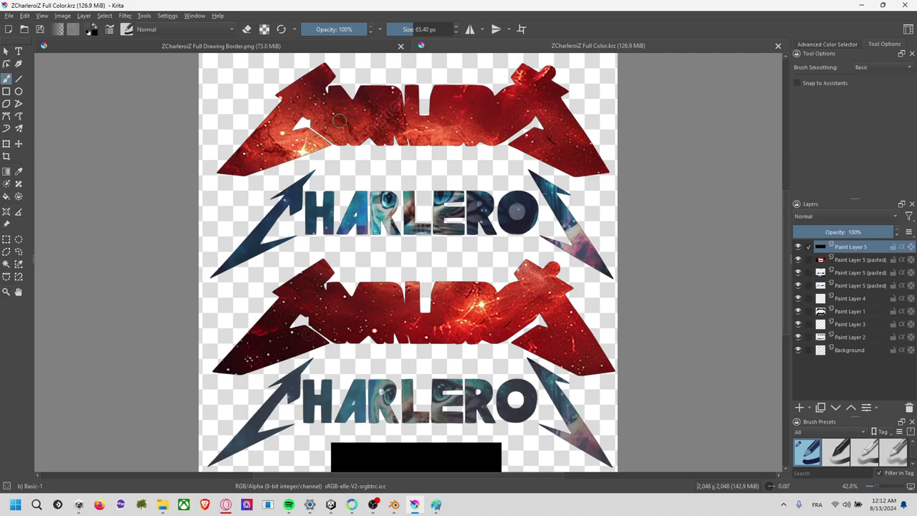
click(313, 46)
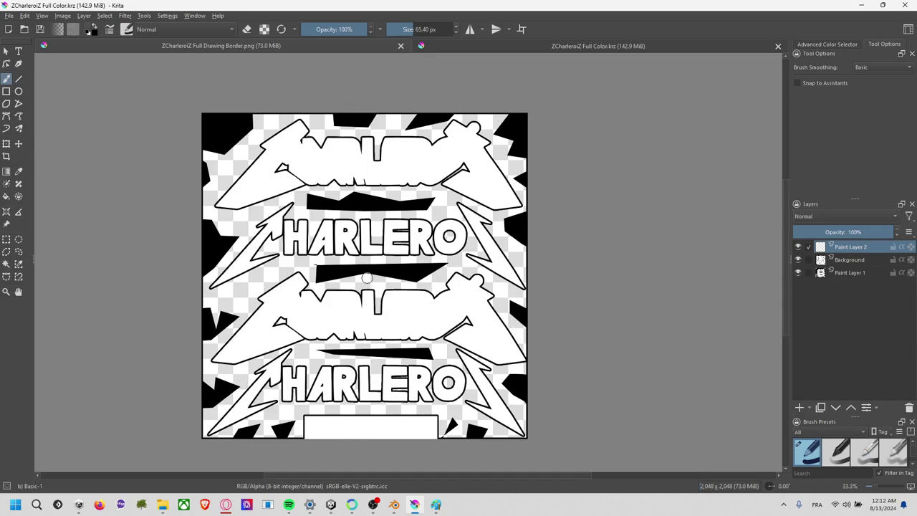
key(alt+Tab)
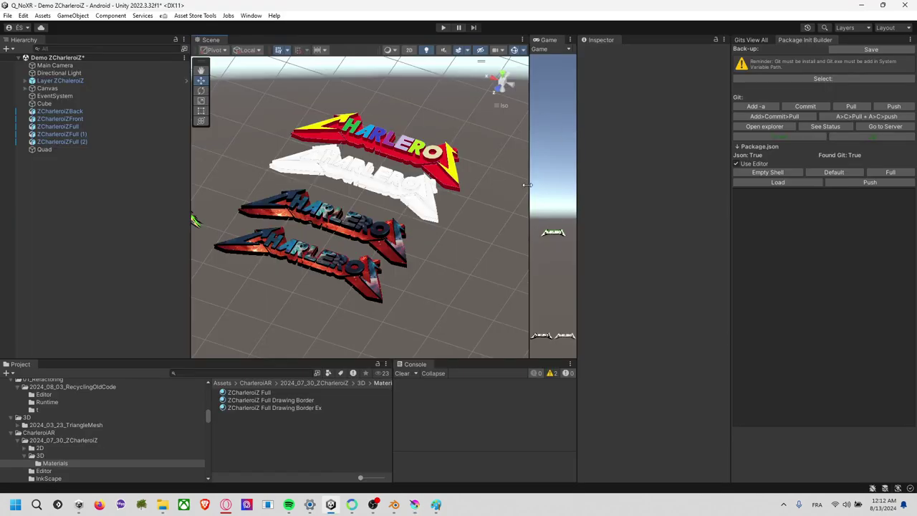
- Widen the Scene view, orbit to a side view, collapse 3D and select the CharleroiAR folder
drag(577, 185, 671, 185)
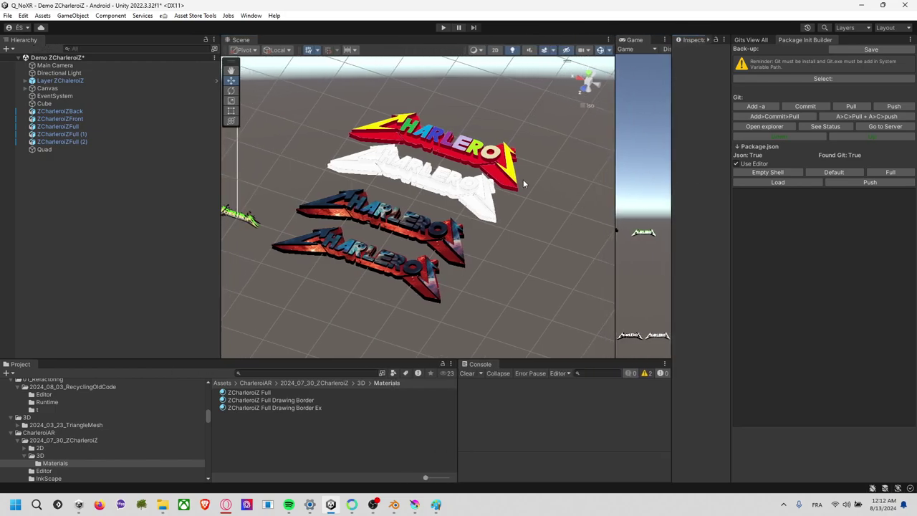
mouse_move(523, 184)
alt+mouse_down()
mouse_move(395, 510)
mouse_move(506, 205)
mouse_move(330, 288)
mouse_move(513, 281)
mouse_move(399, 218)
alt+mouse_up()
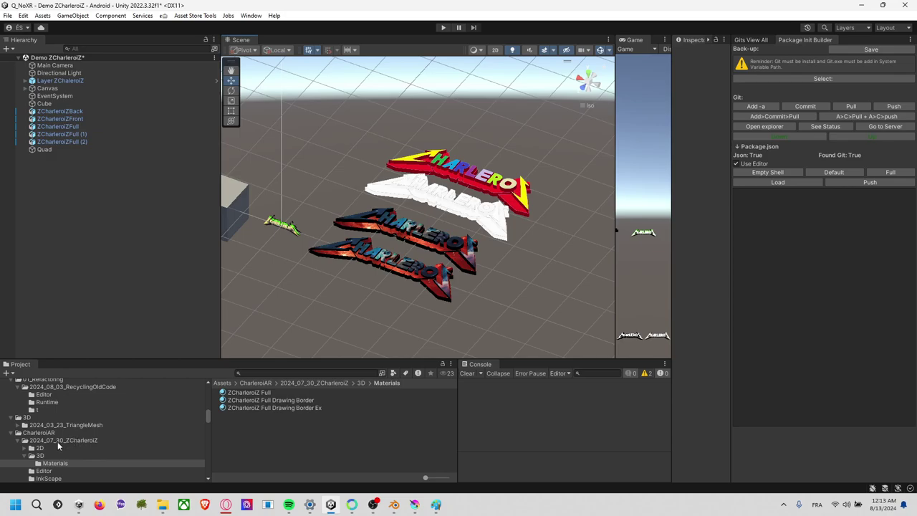
click(24, 456)
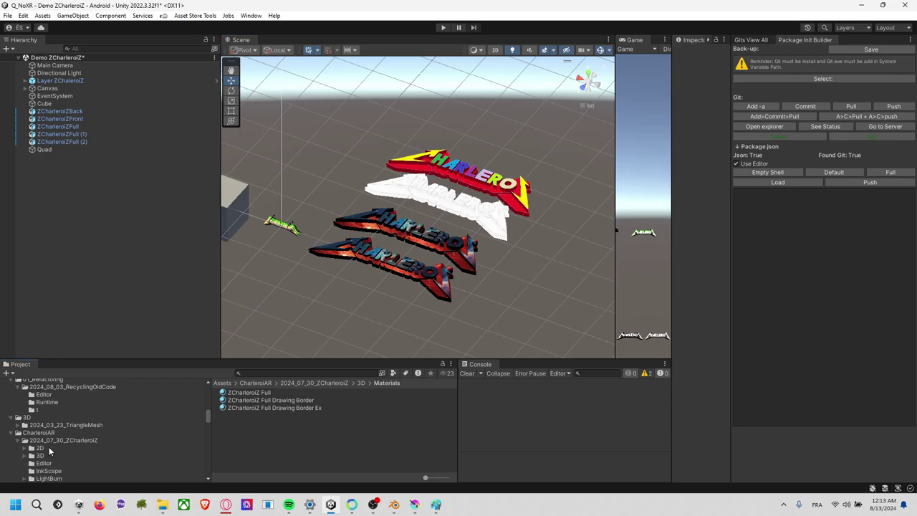
click(49, 448)
click(53, 433)
- Show CharleroiAR in Explorer and open 2024_07_30_ZCharleroiZ's package.json in the code editor
right_click(53, 433)
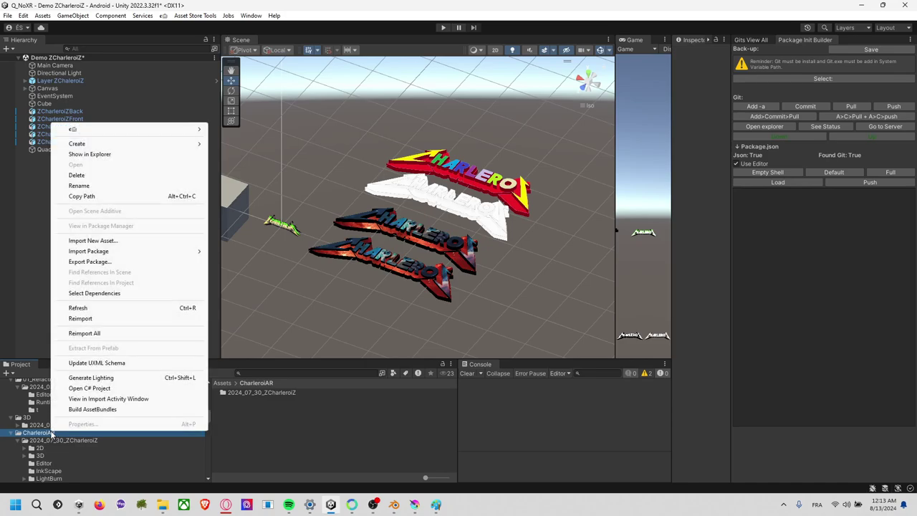
click(132, 155)
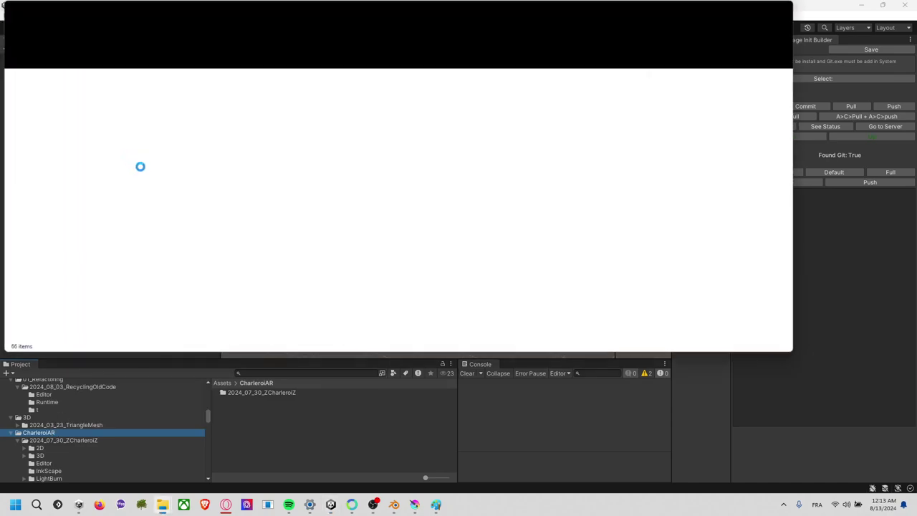
double_click(235, 96)
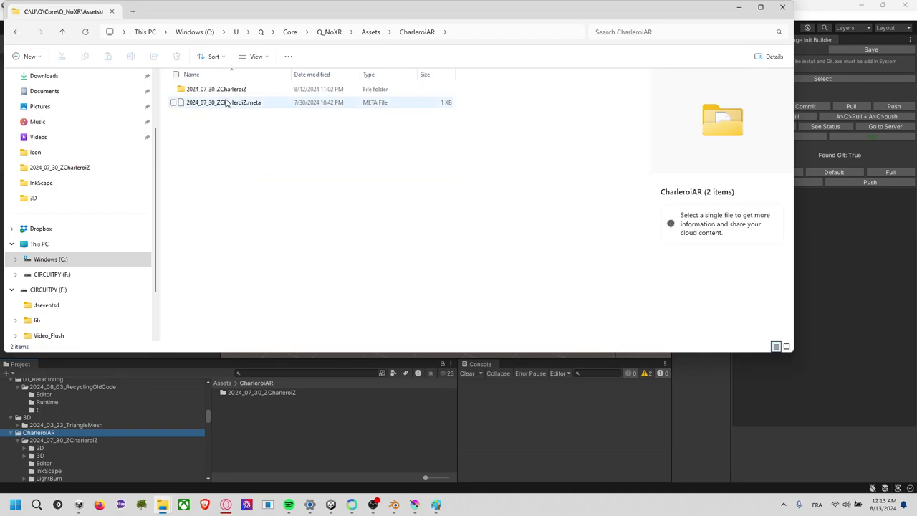
double_click(240, 92)
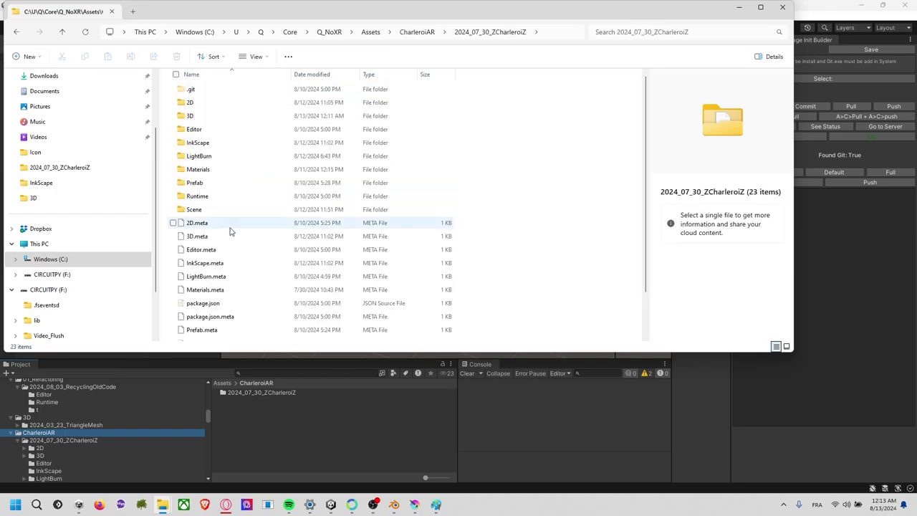
scroll(230, 243, down, 2)
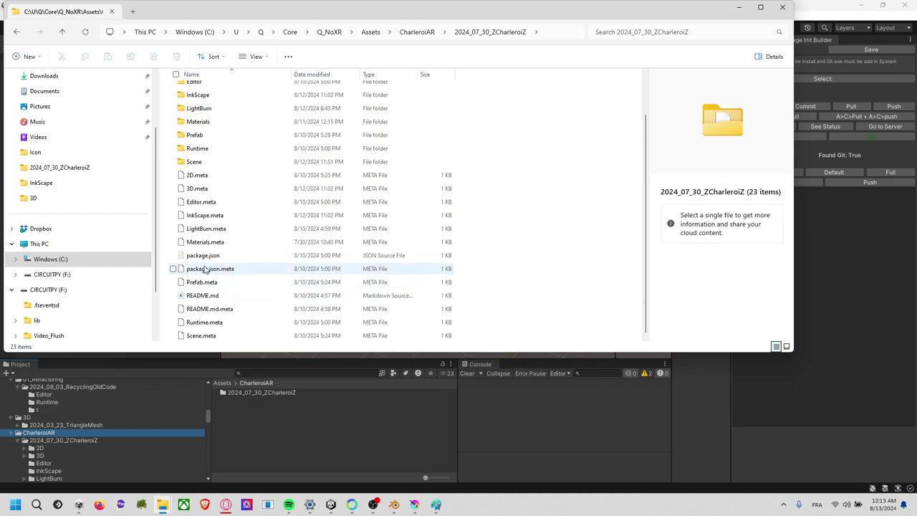
click(203, 257)
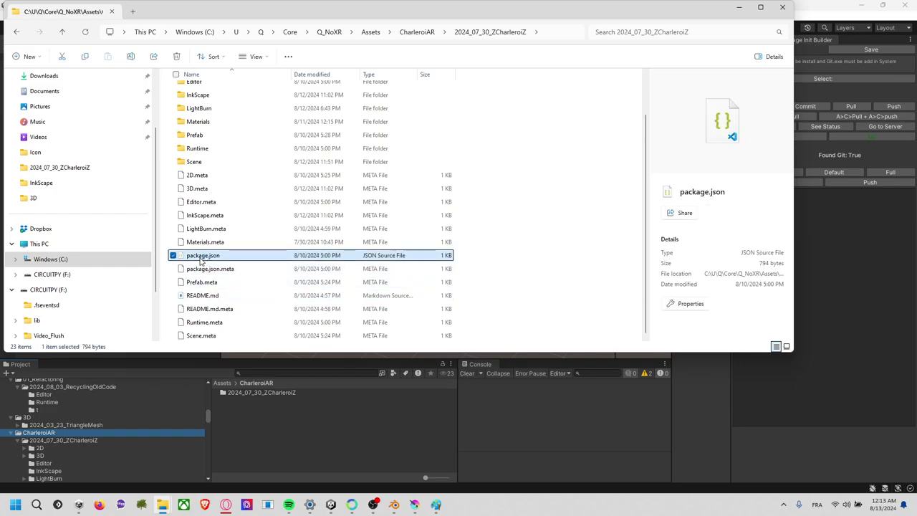
double_click(202, 256)
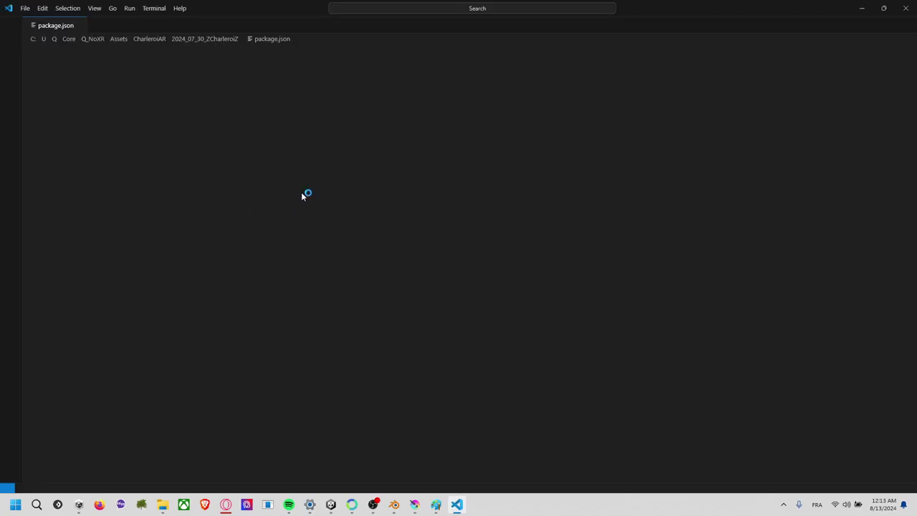
- Select the package.json manifest contents in VS Code, then minimize the editor
drag(78, 59, 173, 260)
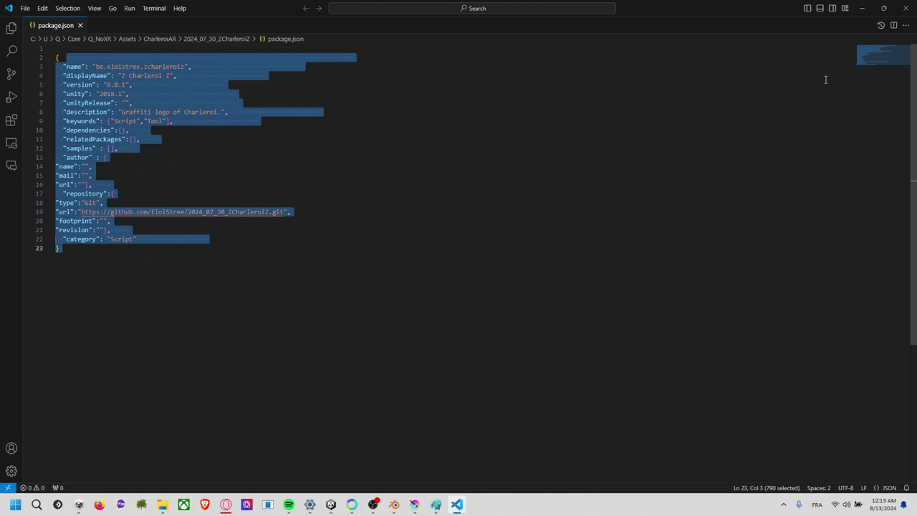
click(862, 8)
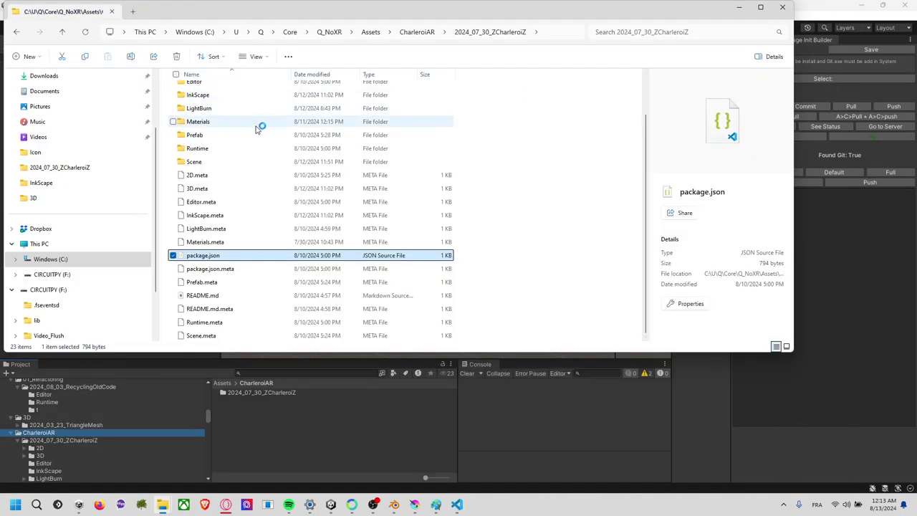
- Open a Command Prompt in the 2024_07_30_ZCharleroiZ folder via cmd in the address bar
scroll(257, 128, up, 2)
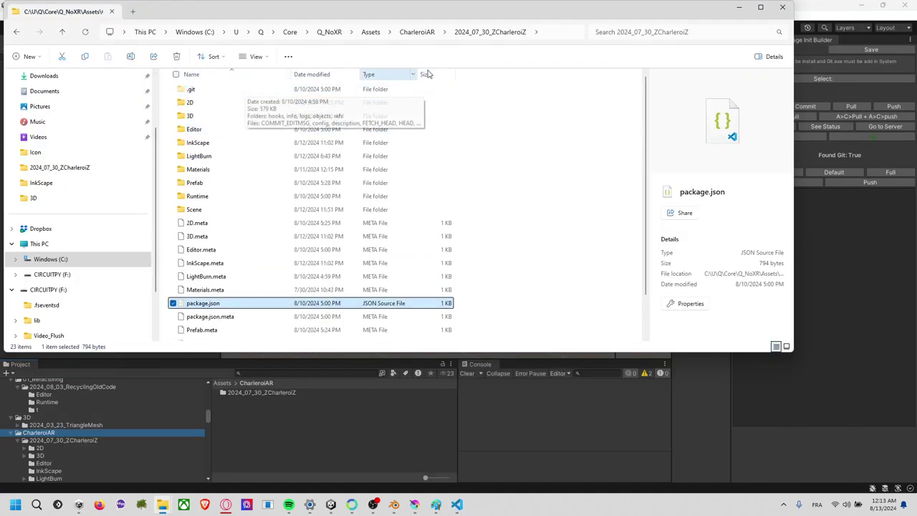
click(555, 32)
text(cmd)
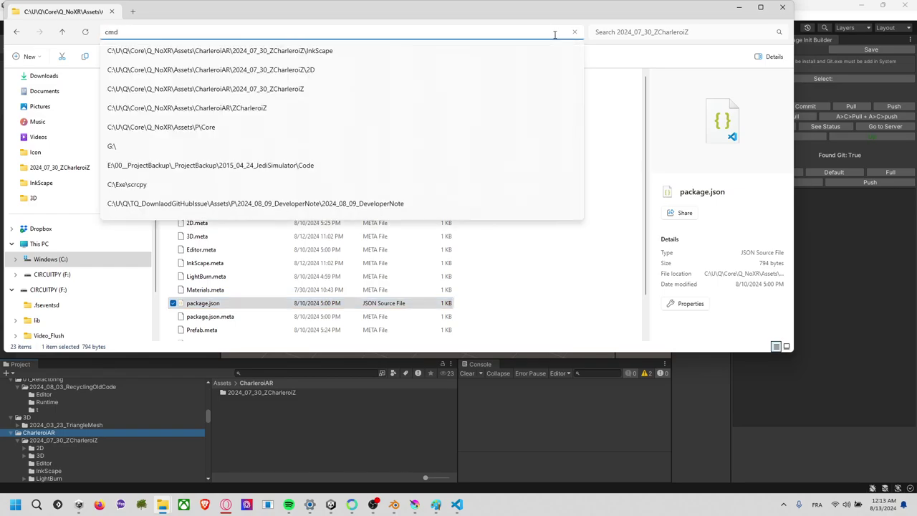
key(Return)
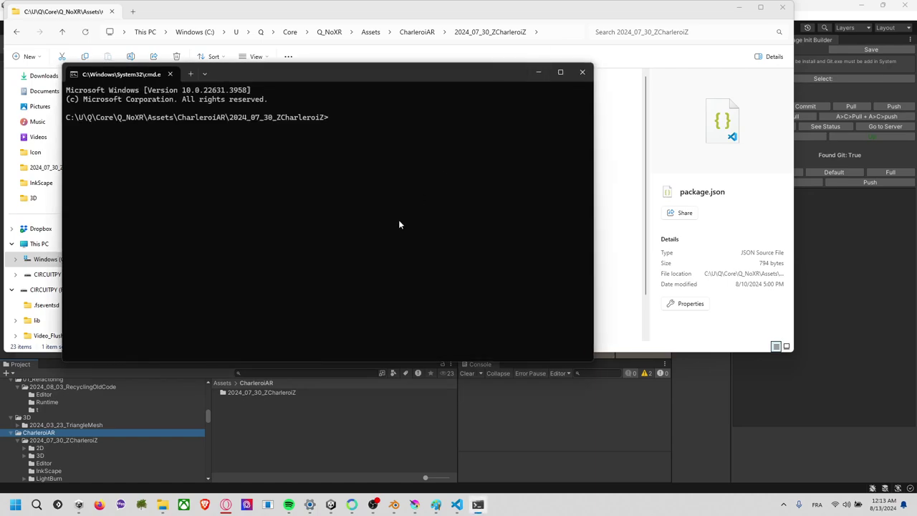
- Try git add and commit commands, then leave git push typed at the prompt
text(git a)
key(BackSpace)
key(BackSpace)
key(BackSpace)
key(BackSpace)
key(BackSpace)
key(BackSpace)
text(comi)
text(mit)
text(ith 3D model")
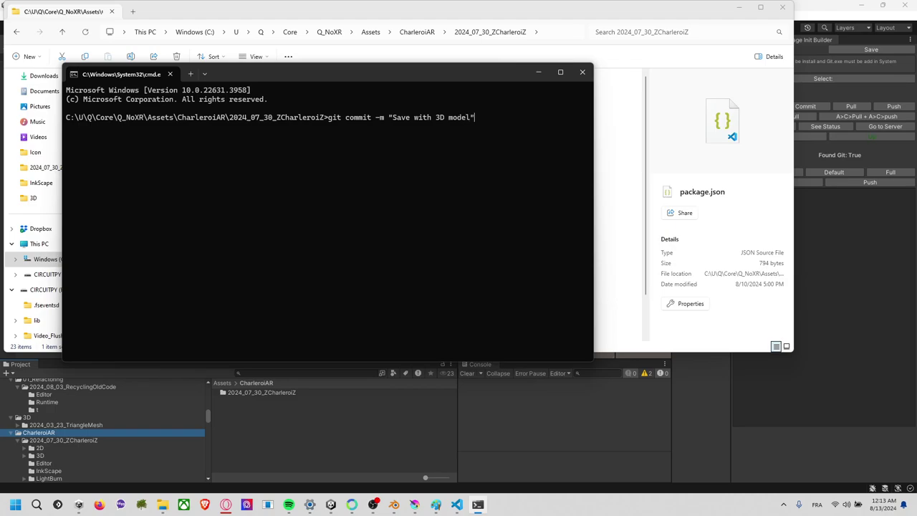
key(BackSpace)
key(BackSpace)
key(BackSpace)
key(BackSpace)
key(BackSpace)
key(BackSpace)
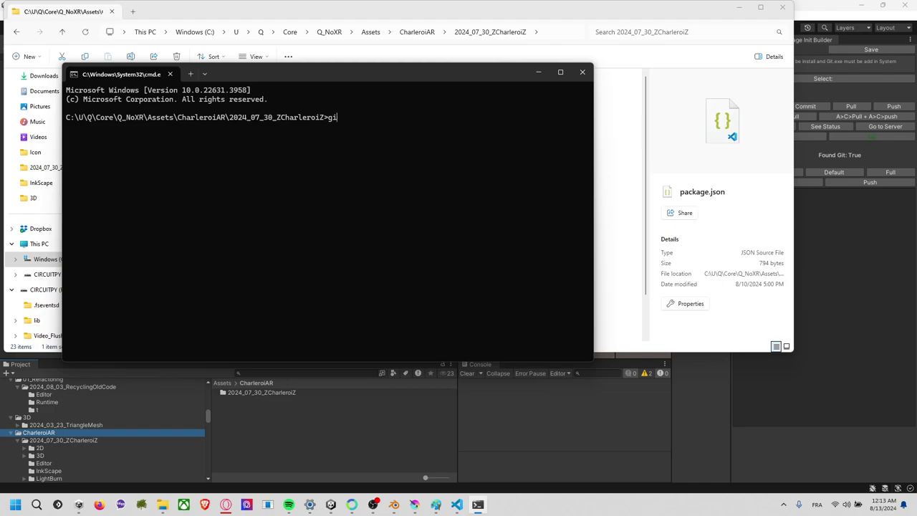
key(BackSpace)
key(BackSpace)
text(git pu)
text(pus)
- Close the Command Prompt and launch Fork from the Start search
click(582, 72)
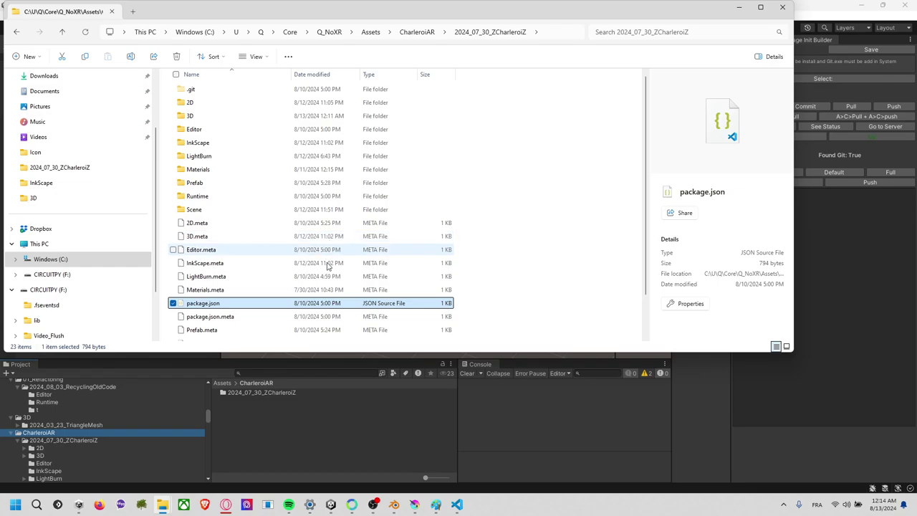
click(23, 505)
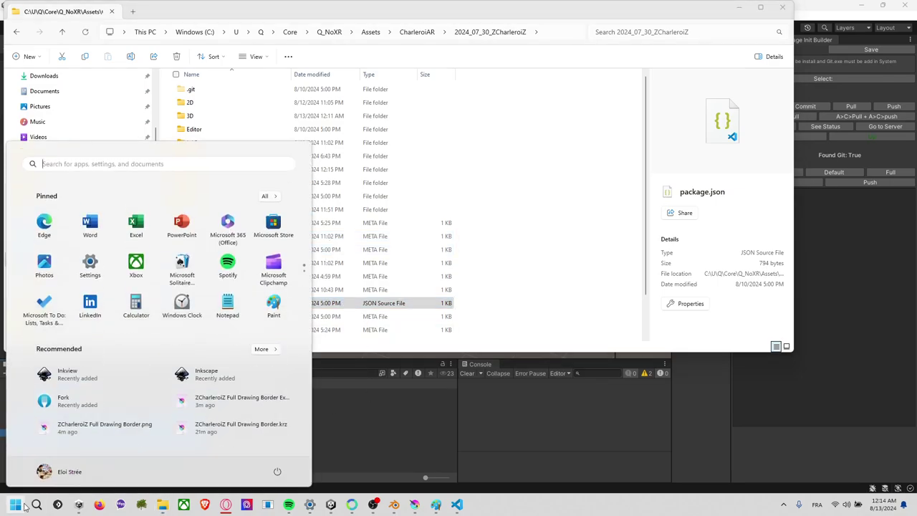
text(fork)
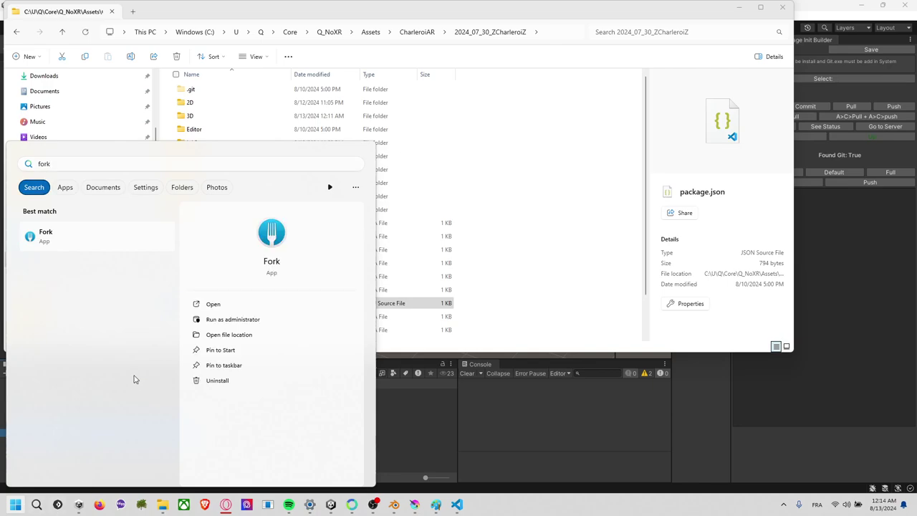
click(127, 234)
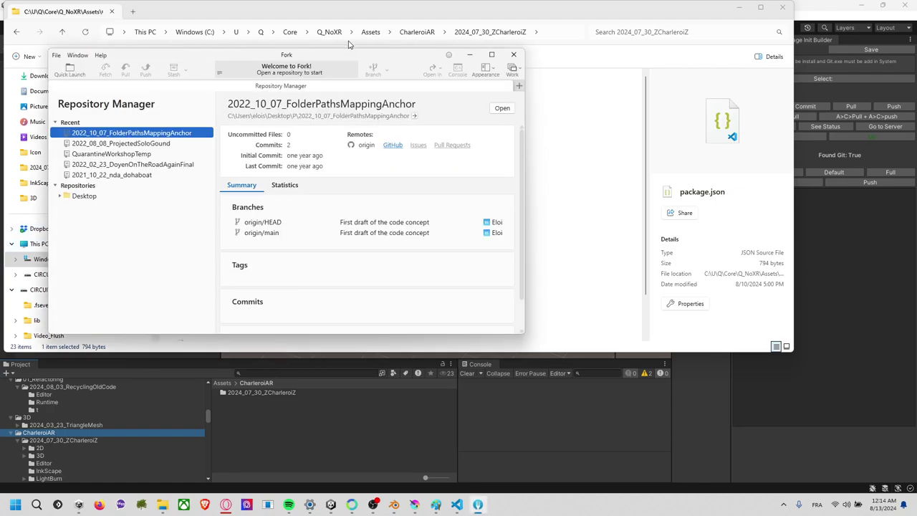
drag(353, 68, 563, 171)
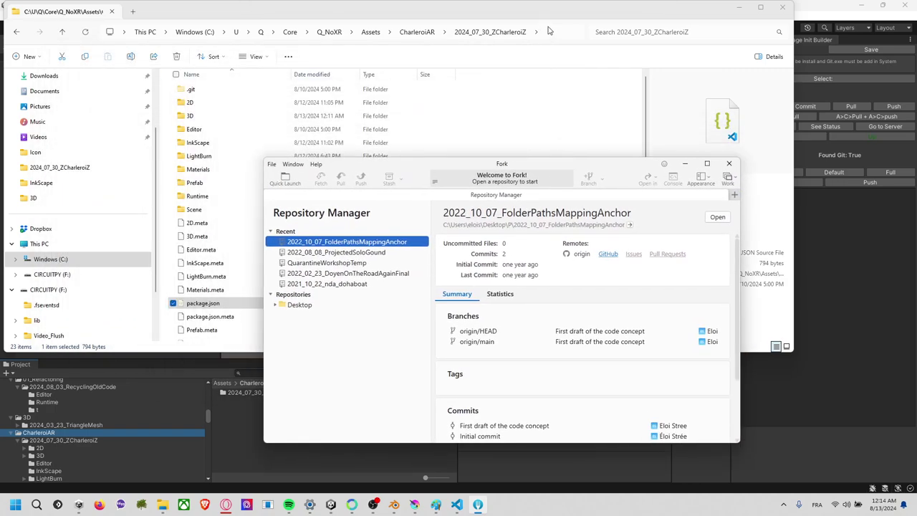
- Try opening the copied package folder path as a Fork repository, dismissing the not-a-repository warning
click(556, 33)
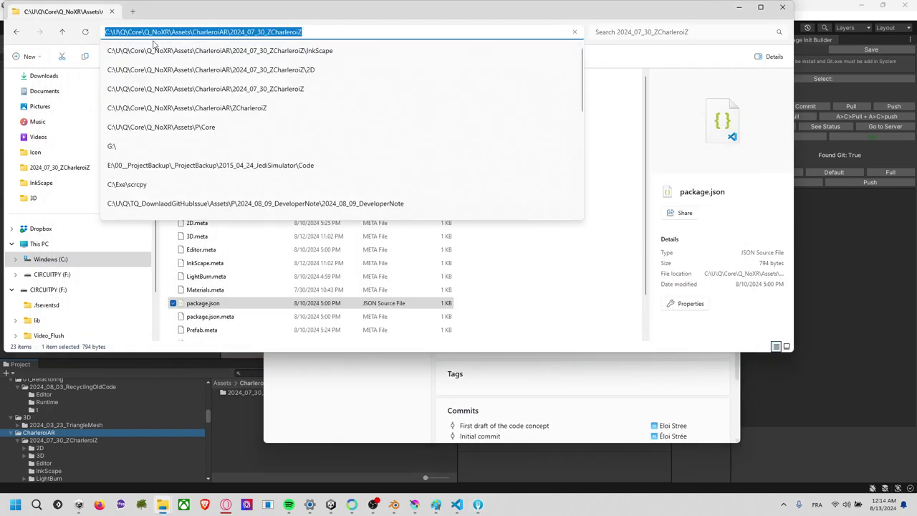
click(404, 390)
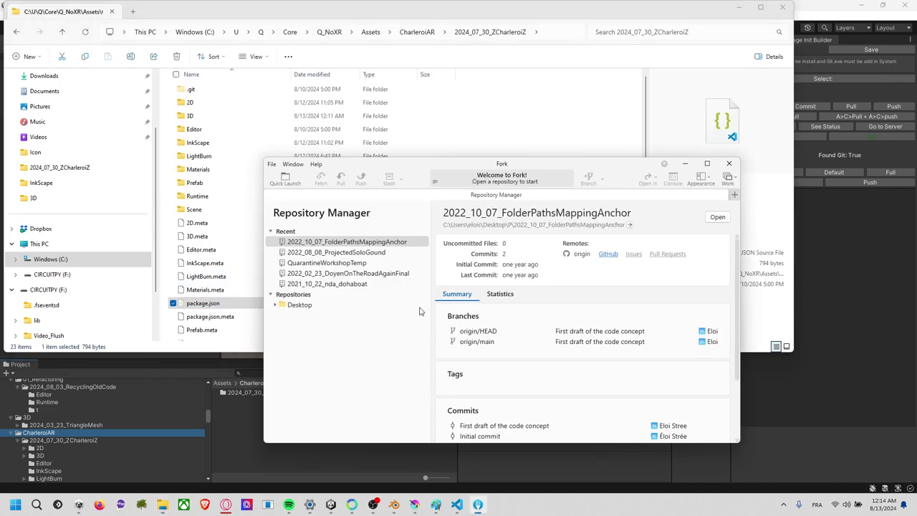
click(290, 185)
click(272, 165)
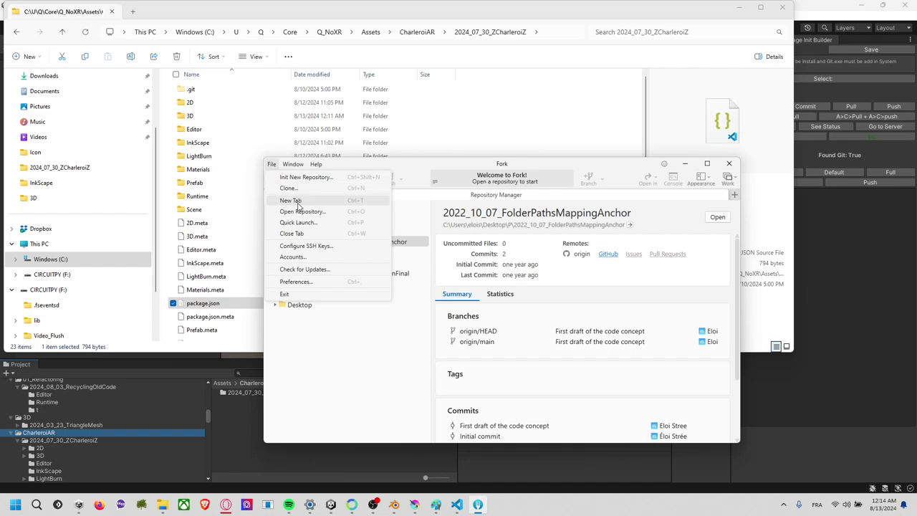
click(307, 212)
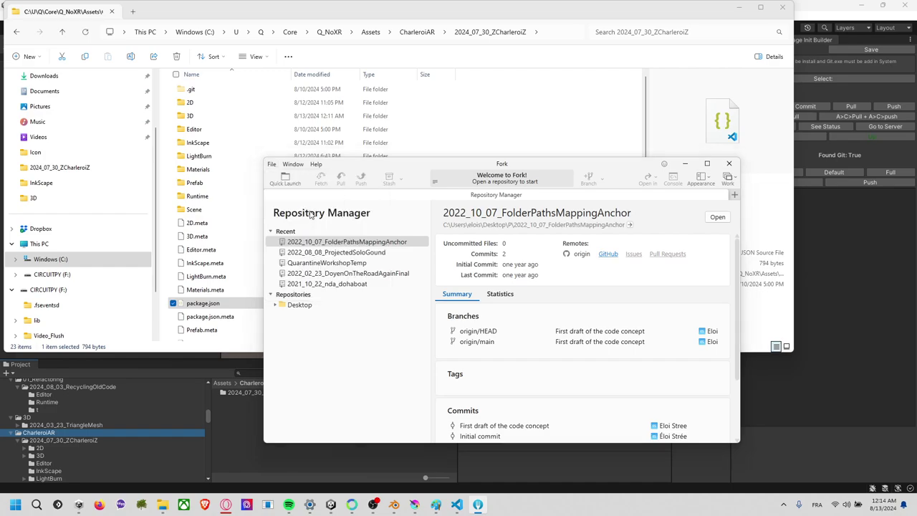
click(430, 185)
text(C:\U\Q\Core\Q_NoXR\Assets\CharleroiAR\2024_07_30_ZCharleroiZ)
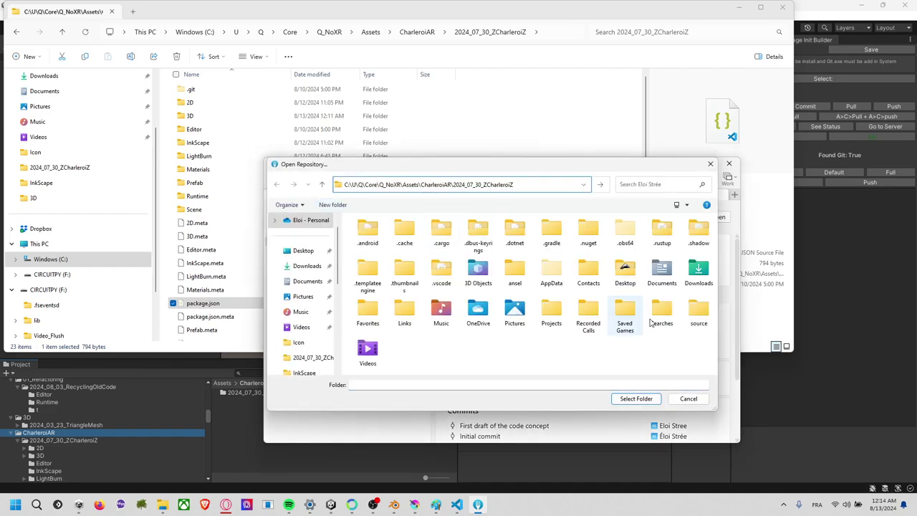
click(648, 399)
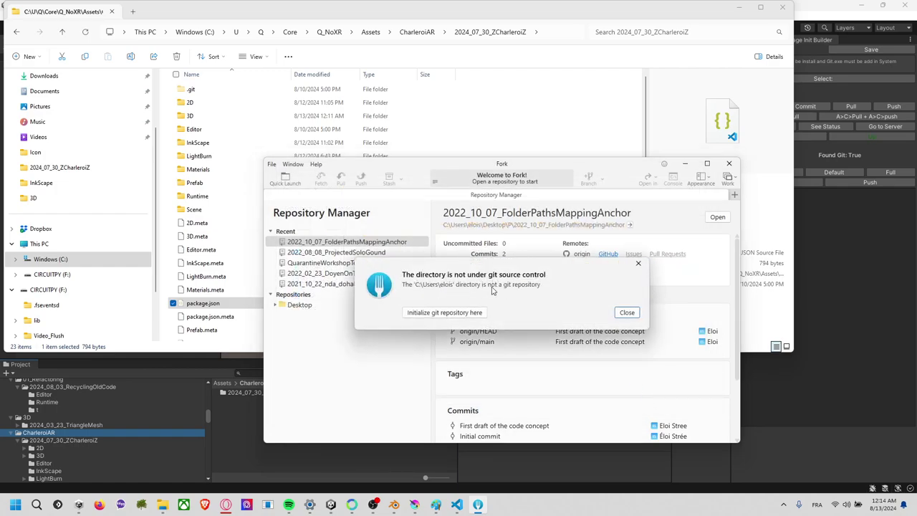
click(627, 313)
- Reopen Open Repository and navigate the picker to the pasted 2024_07_30_ZCharleroiZ path
click(553, 31)
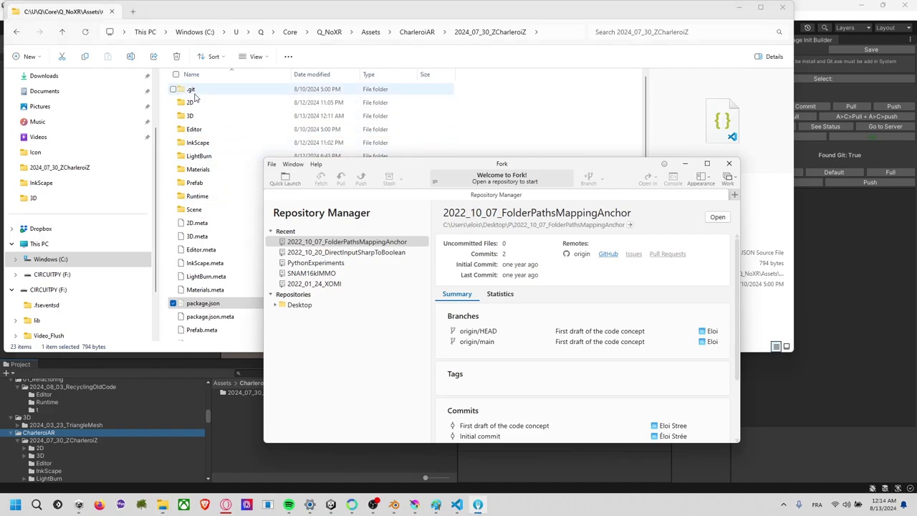
click(271, 164)
click(293, 212)
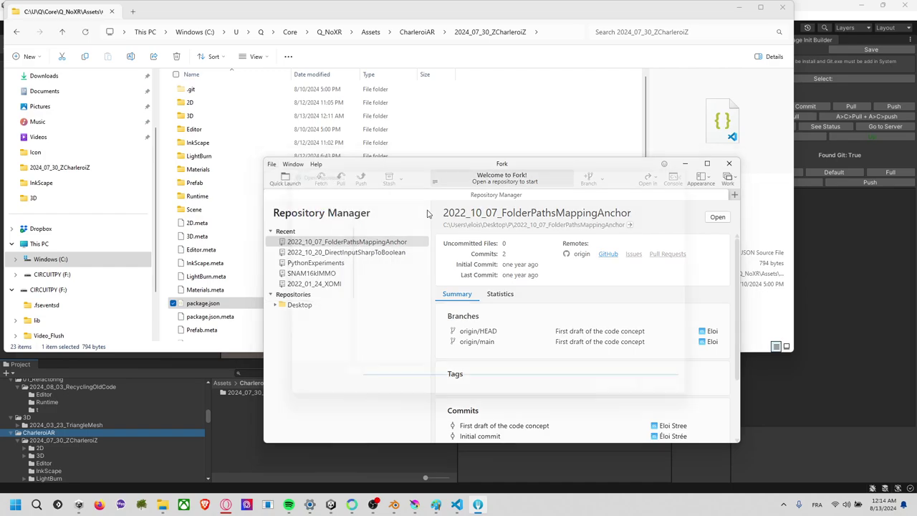
click(451, 184)
text(C:\U\Q\Core\Q_NoXR\Assets\CharleroiAR\2024_07_30_ZCharleroiZ)
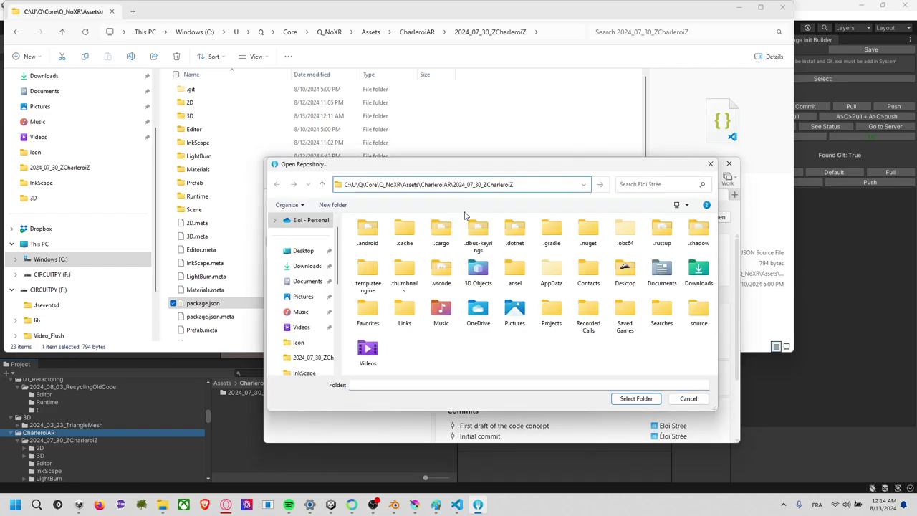
key(Return)
- Open the folder as a repository and stash all changes, new files included, as 'Save Model 3D of ZCharleroiZ'
click(635, 398)
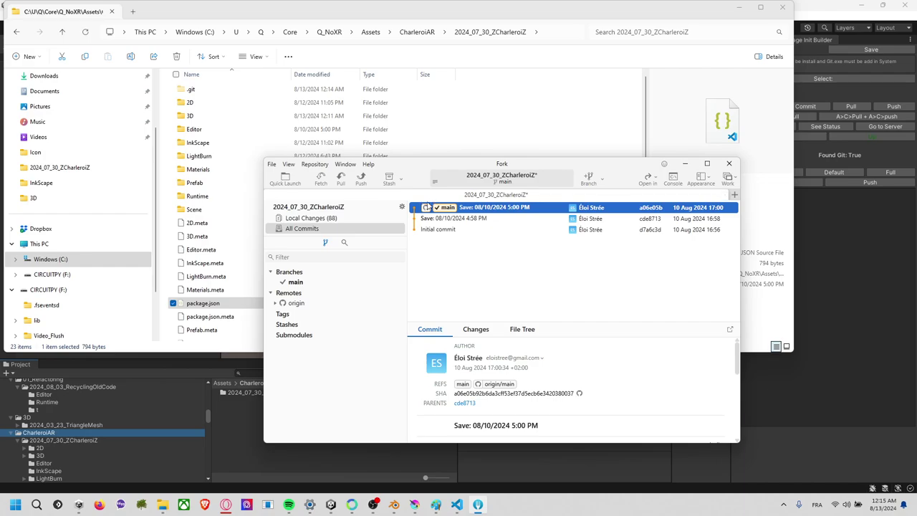
click(395, 179)
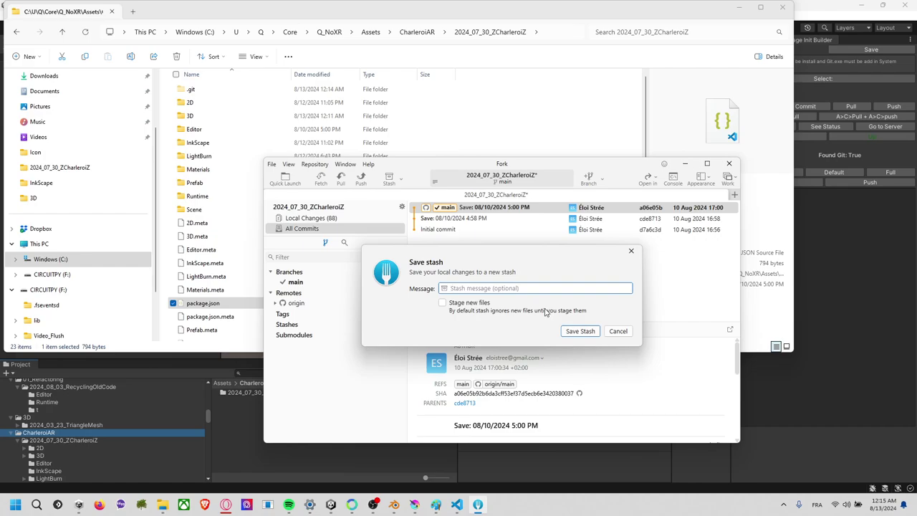
text(Save Model 3D of ZCharleroiZ)
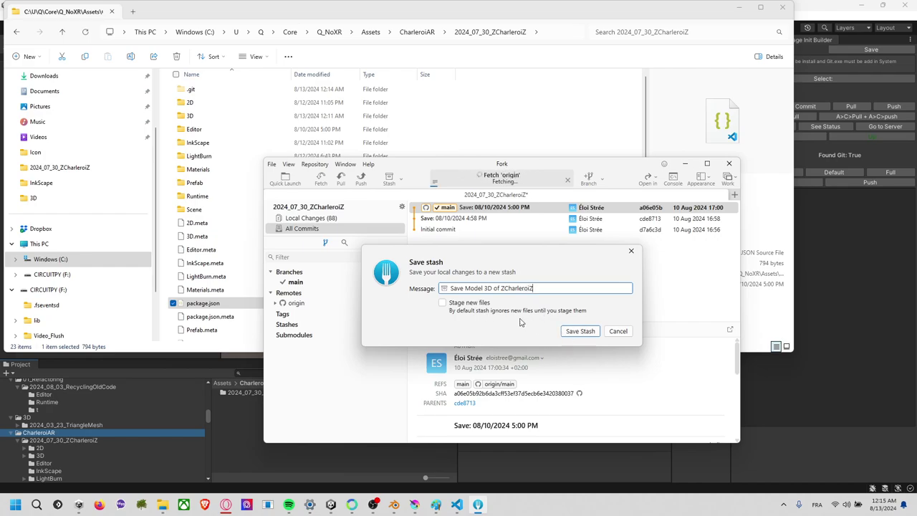
click(469, 304)
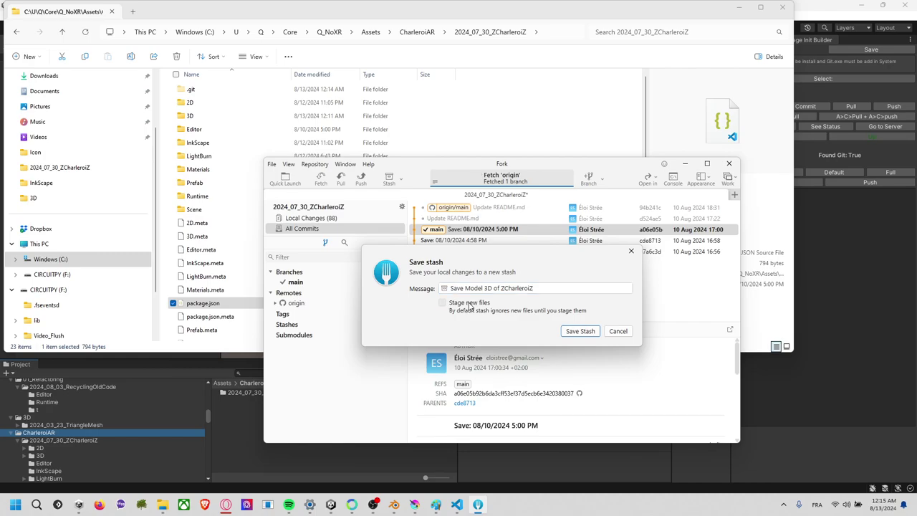
click(576, 335)
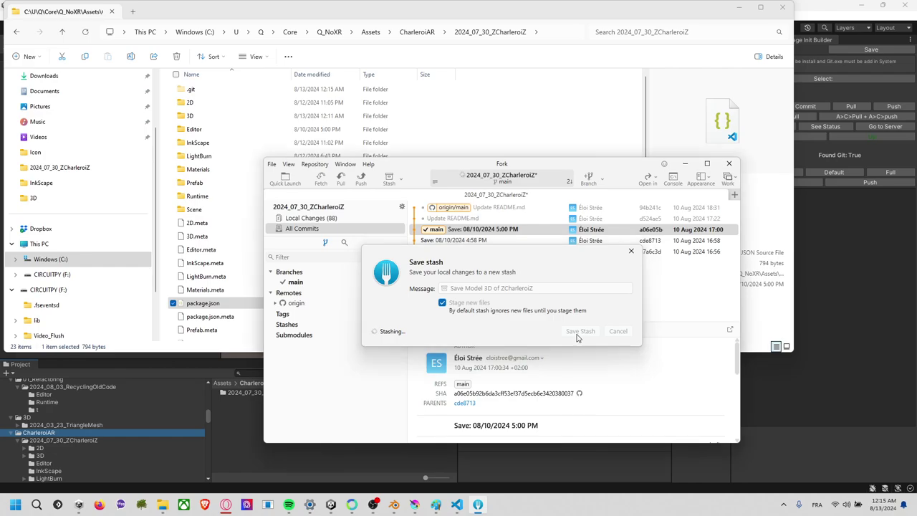
- Select the local main branch and confirm Local Changes is now empty
click(276, 303)
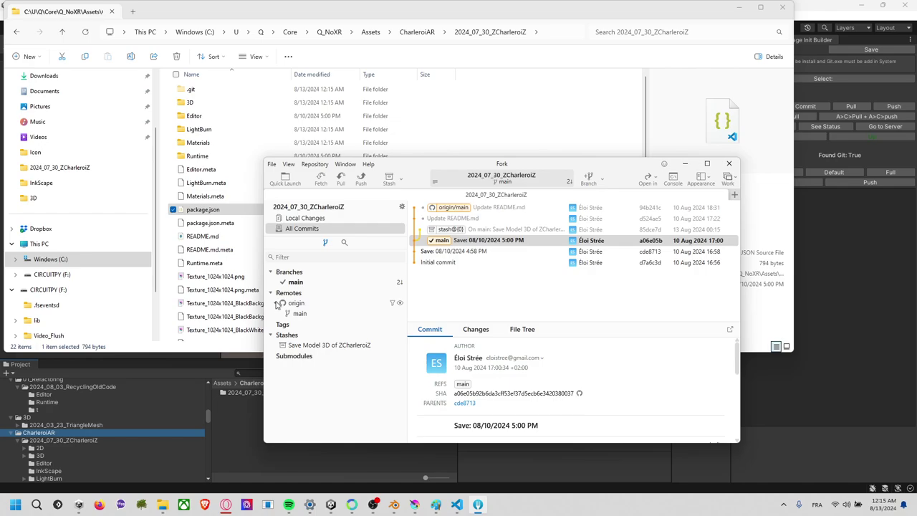
click(331, 282)
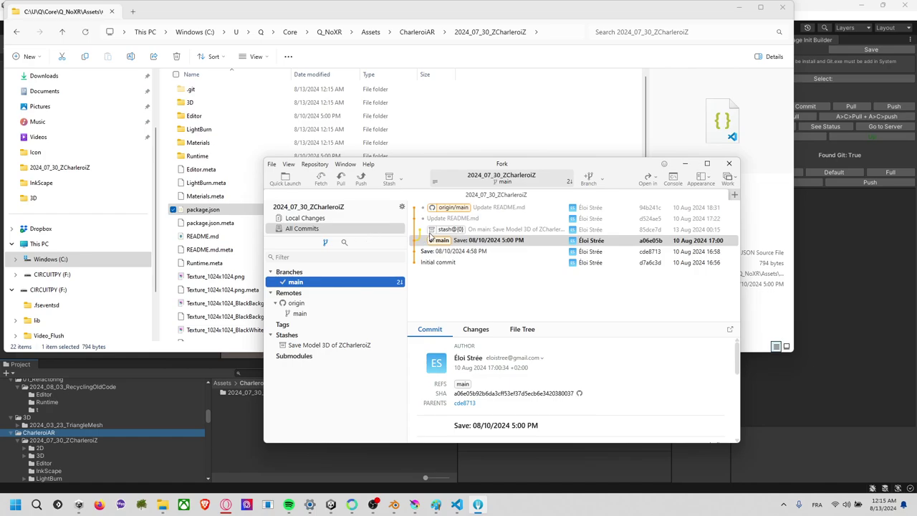
click(338, 221)
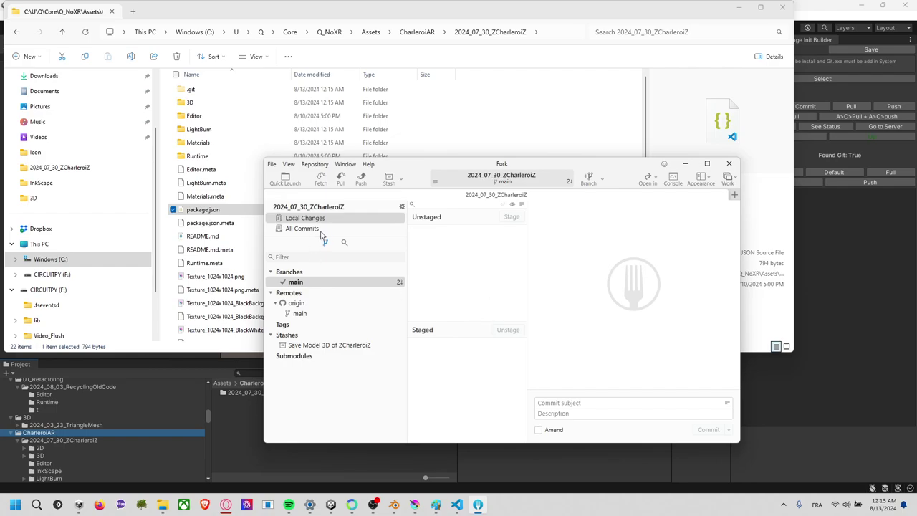
click(332, 229)
click(348, 222)
click(342, 234)
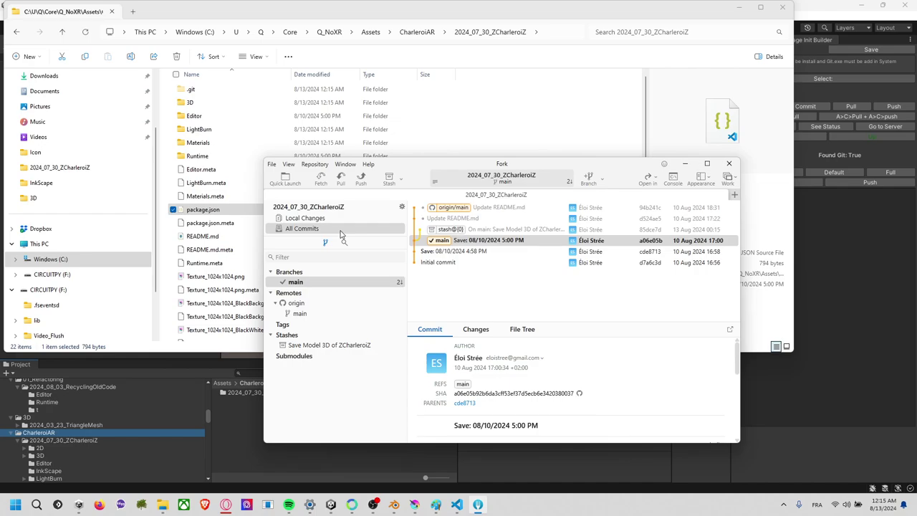
click(360, 222)
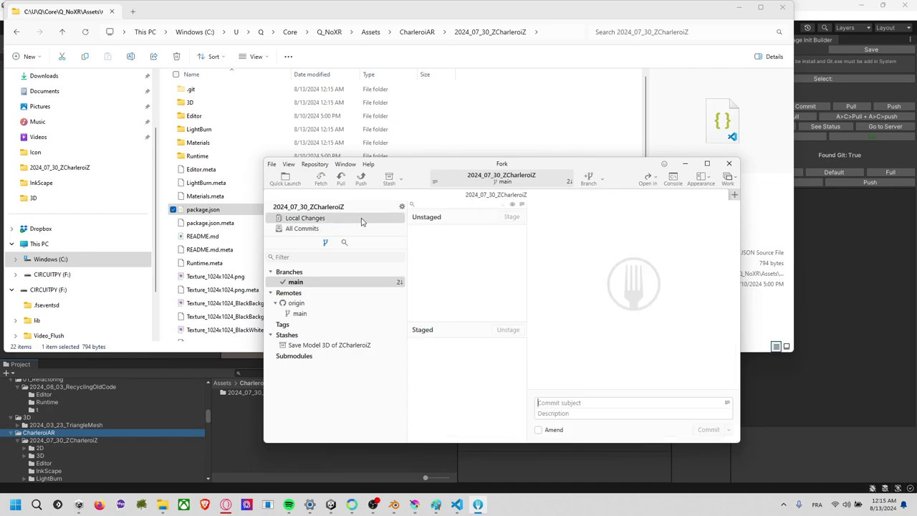
- Create a new text document named Test.txt in the 2024_07_30_ZCharleroiZ folder
click(236, 230)
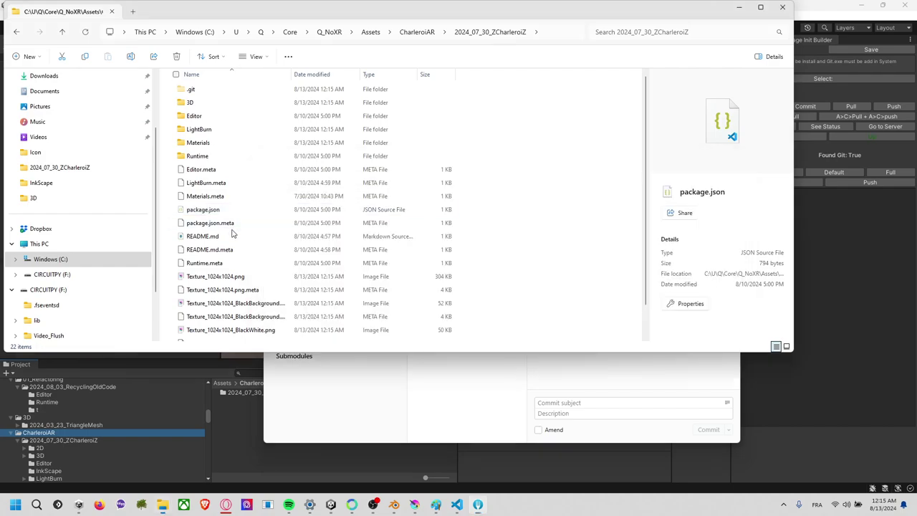
click(519, 318)
right_click(512, 317)
mouse_move(540, 259)
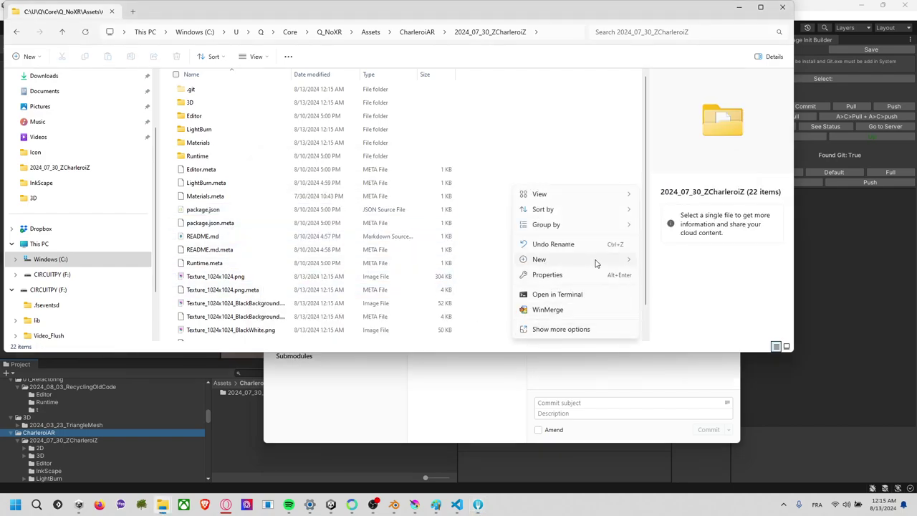
click(678, 358)
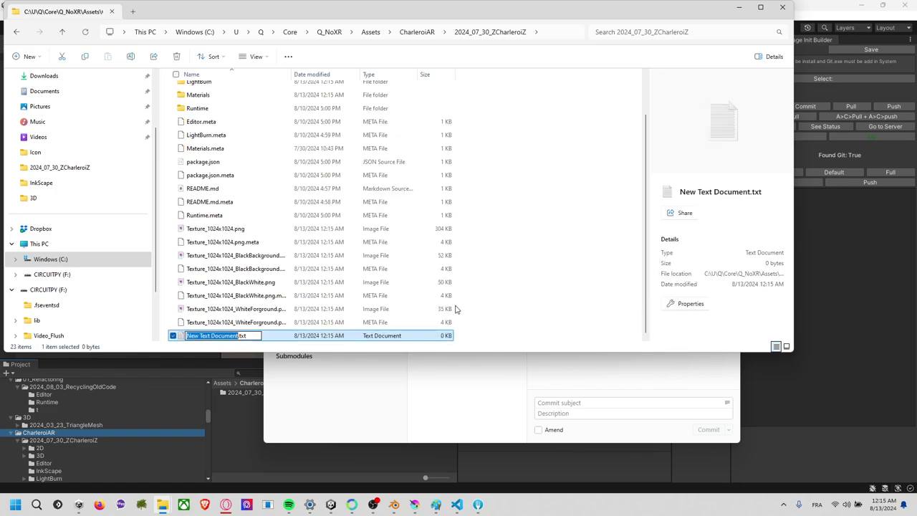
text(Test)
key(Return)
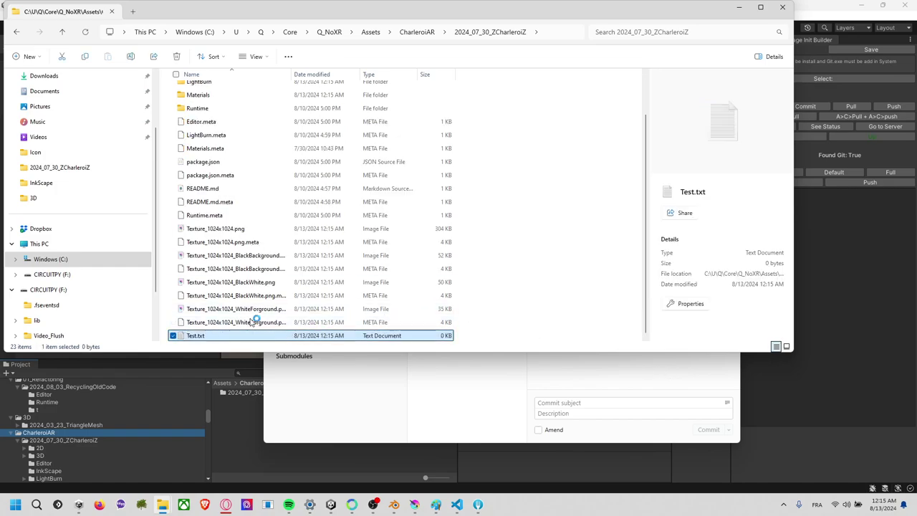
- Write 'Test' into Test.txt, close it, and switch to Fork
double_click(237, 335)
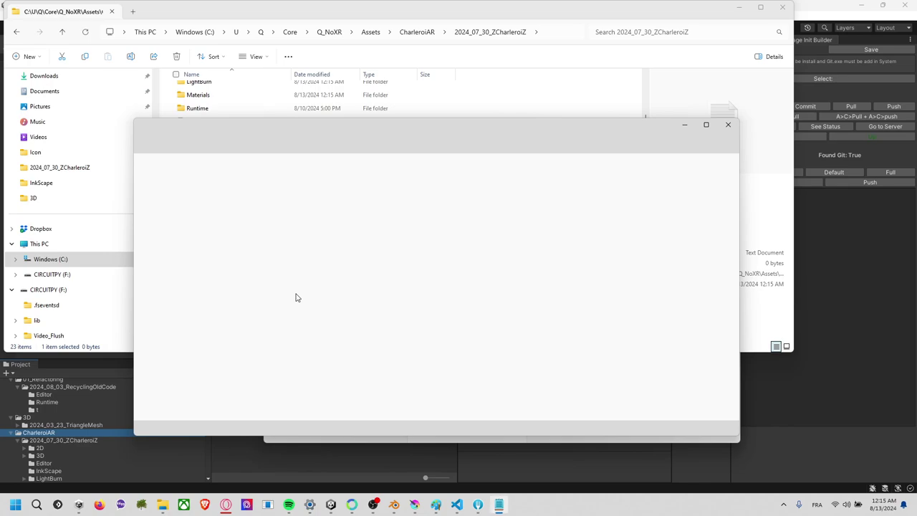
text(Test)
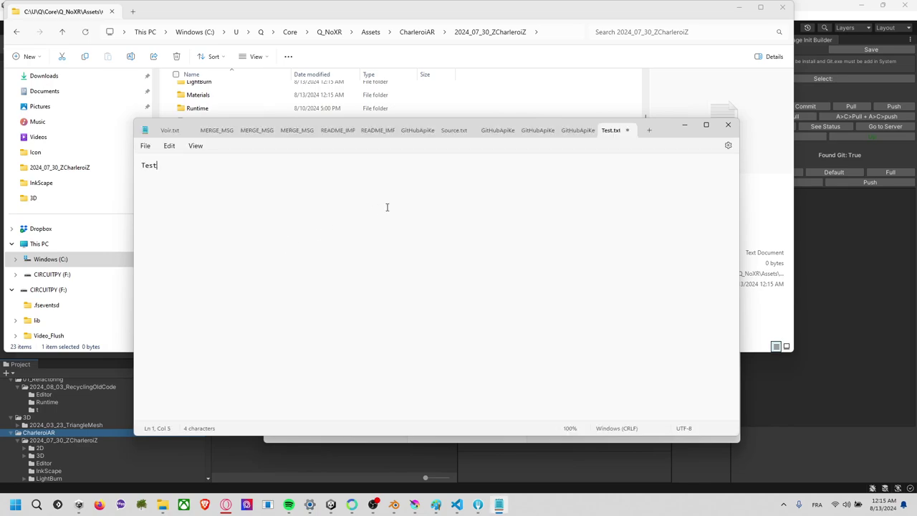
click(728, 125)
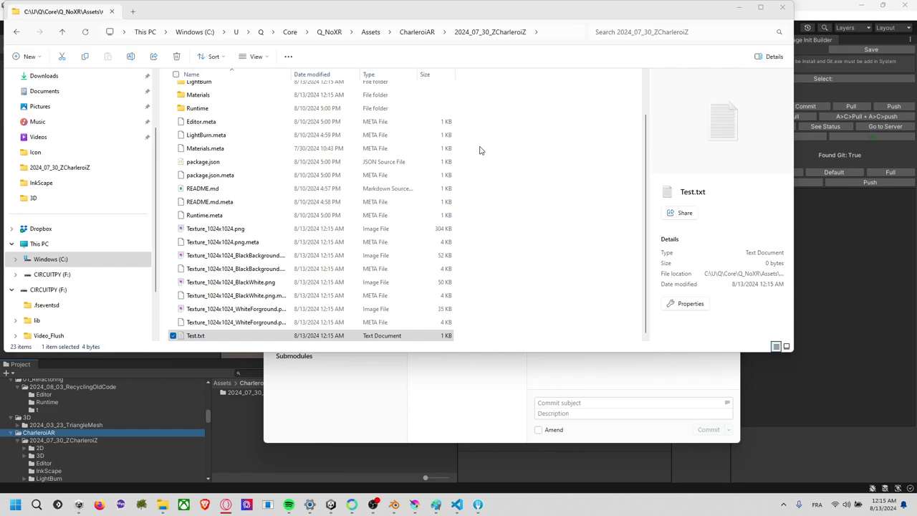
key(alt+Tab)
key(Tab)
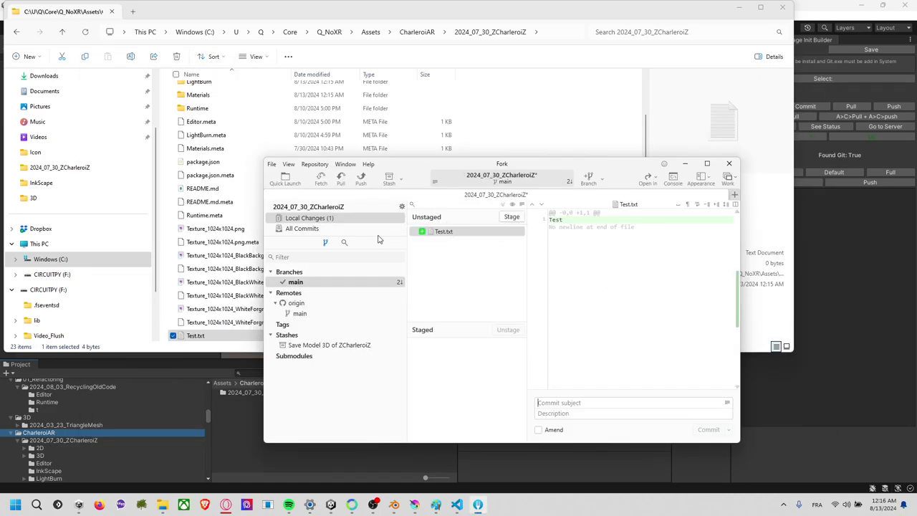
- Stage Test.txt and commit it as 'save Test'
click(510, 217)
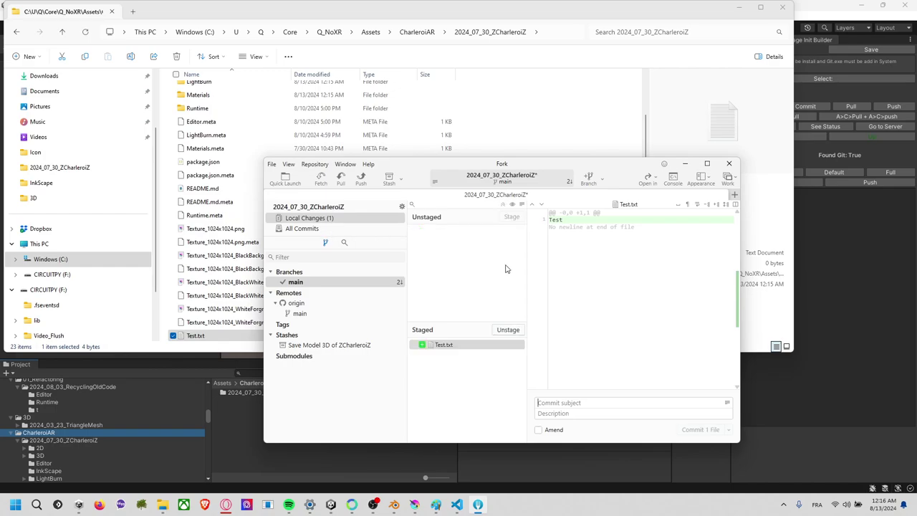
text(save Test)
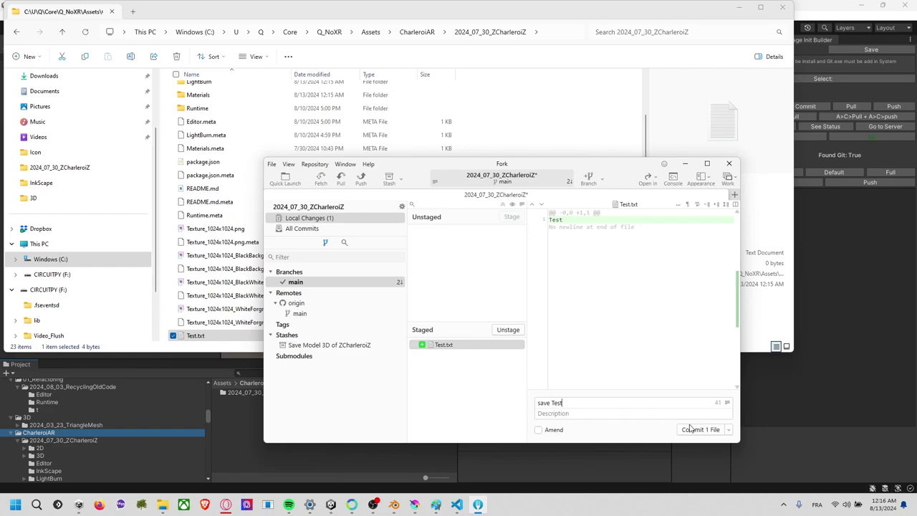
click(691, 429)
click(343, 284)
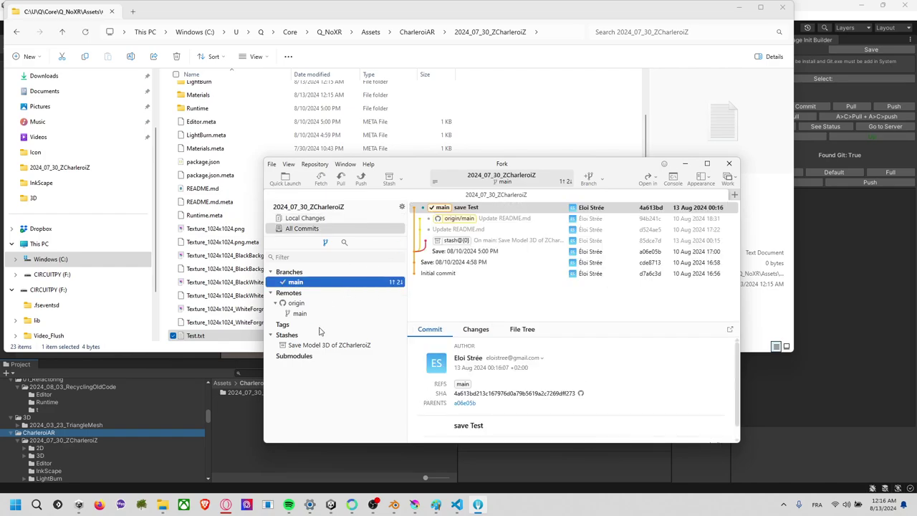
- Pull and merge origin/main into main, then push main to origin
click(341, 179)
click(573, 341)
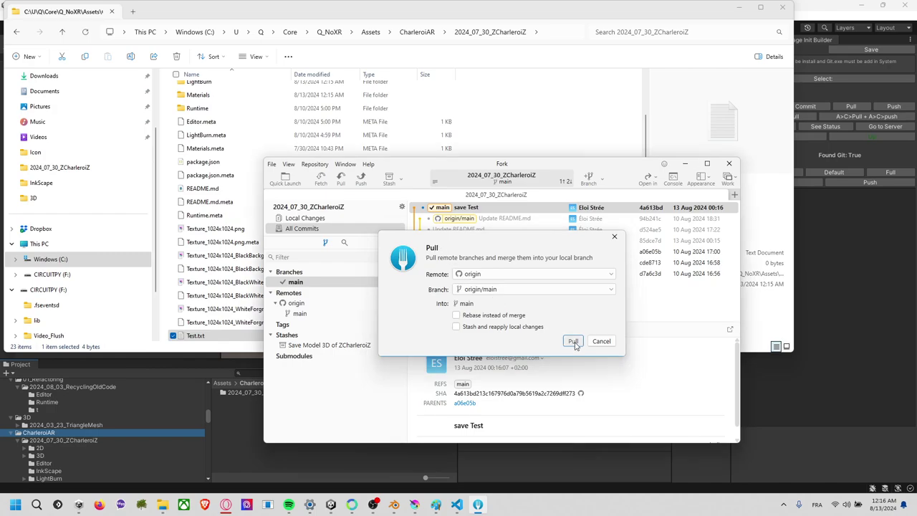
click(361, 179)
click(563, 334)
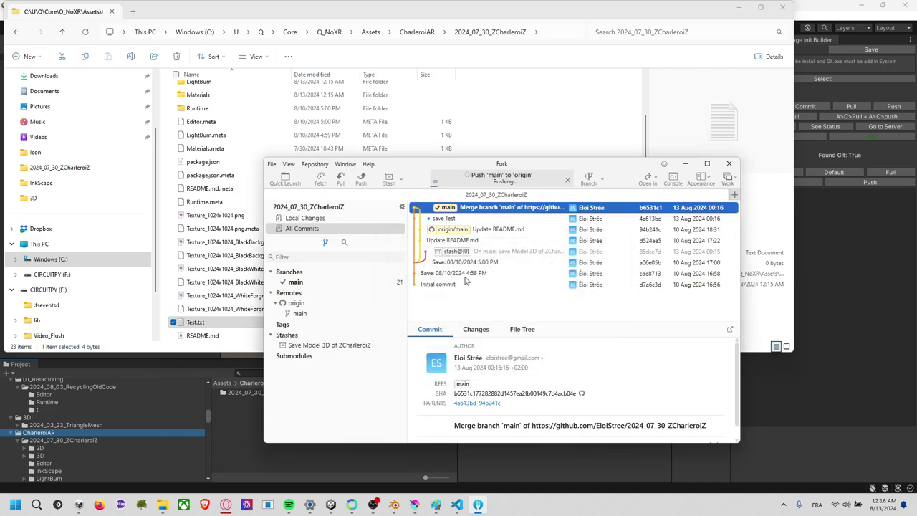
click(452, 252)
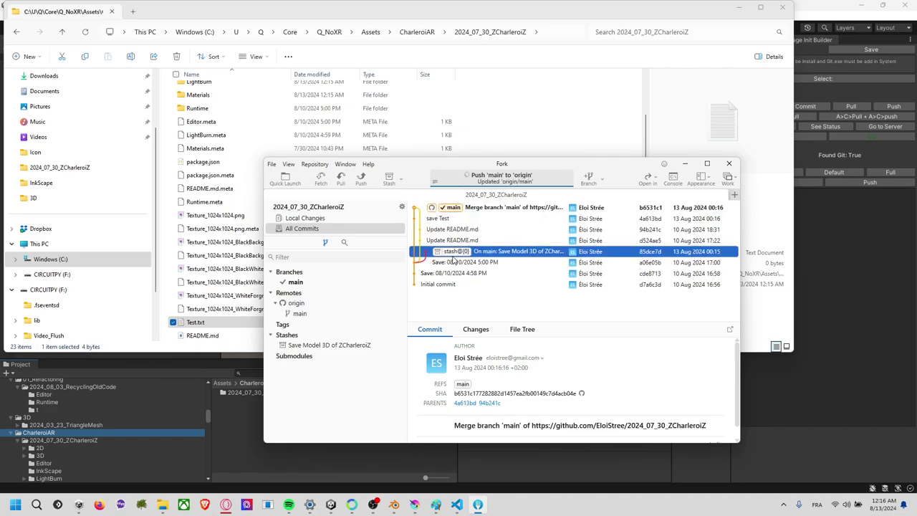
click(389, 179)
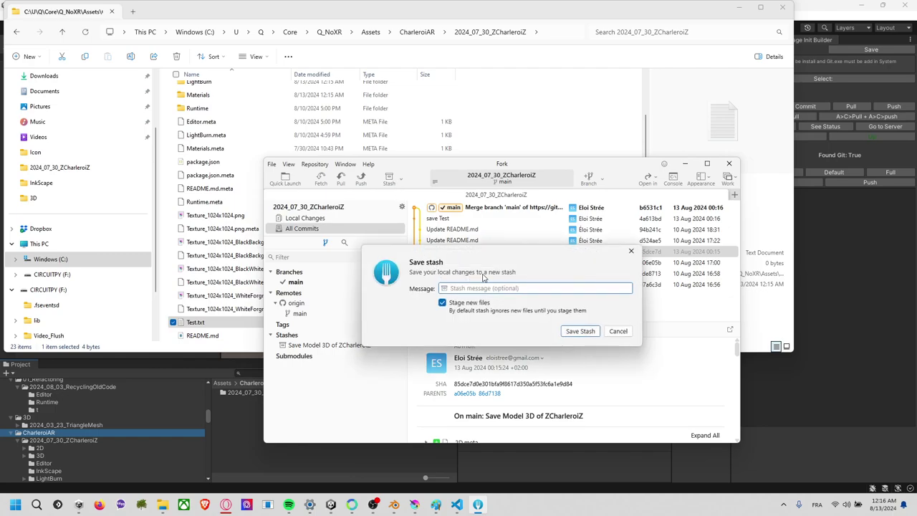
- Apply stash@{0} 'Save Model 3D of ZCharleroiZ' to the working copy and switch to Unity
click(616, 334)
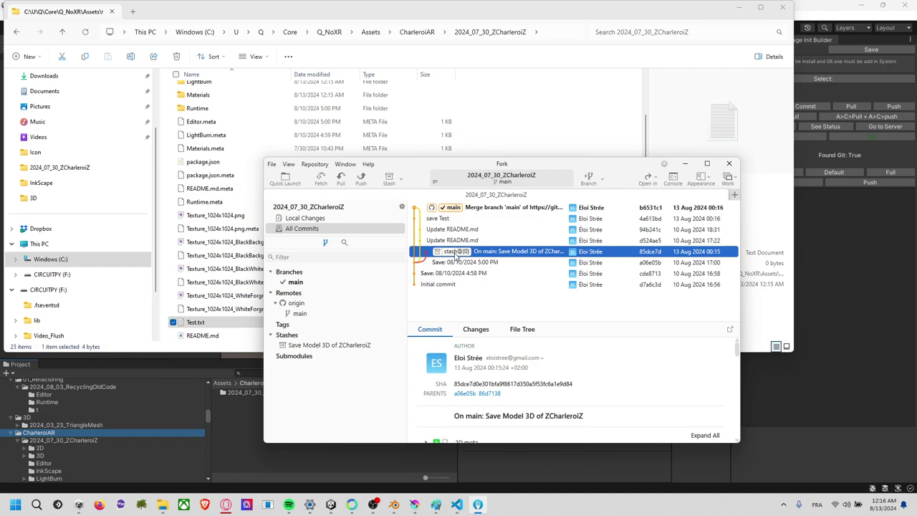
right_click(497, 257)
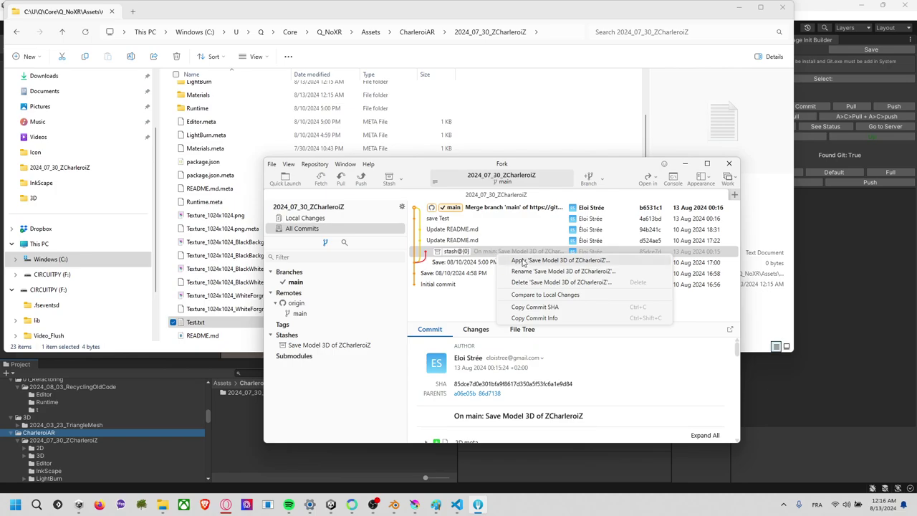
click(527, 262)
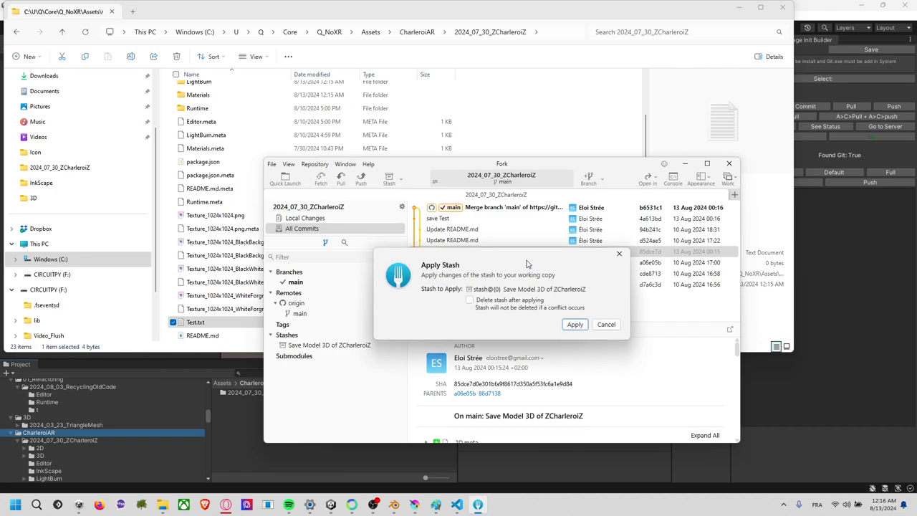
click(578, 324)
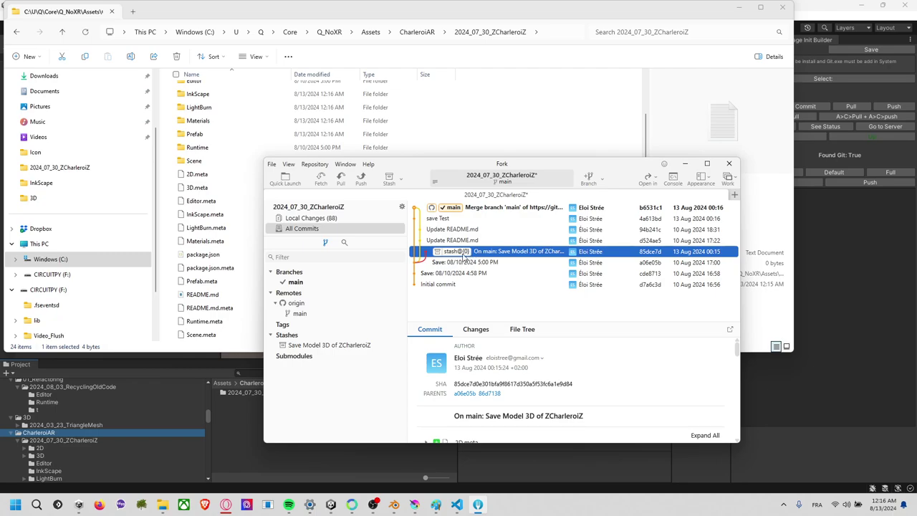
click(752, 420)
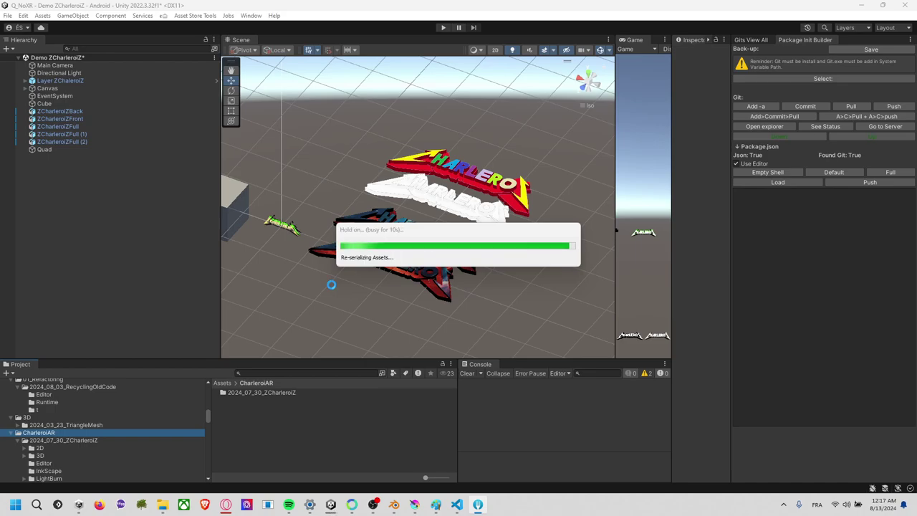
- Reload the modified scene and inspect the Full Drawing Border textures in the 3D folder
click(486, 275)
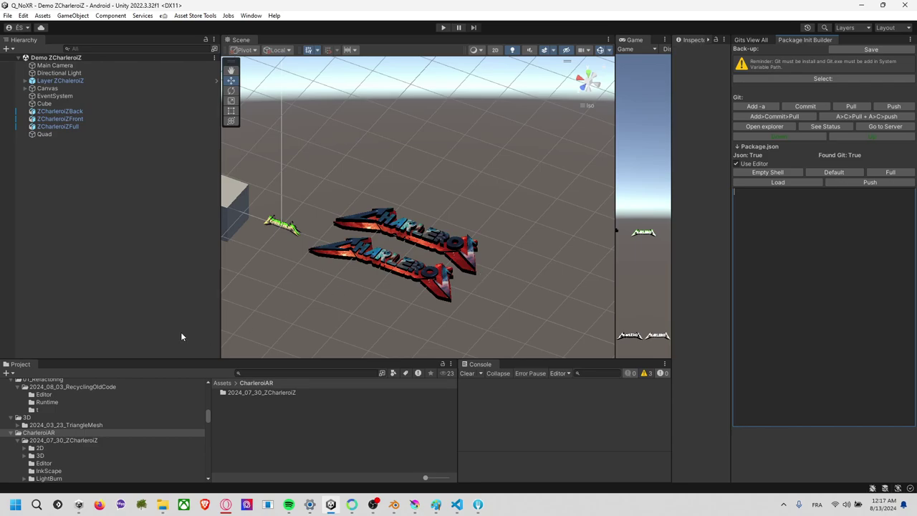
click(76, 441)
click(40, 455)
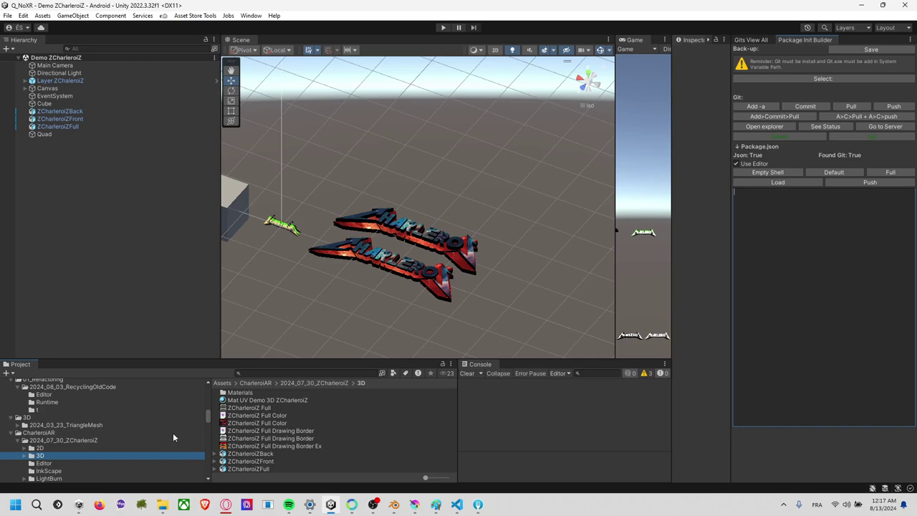
click(254, 448)
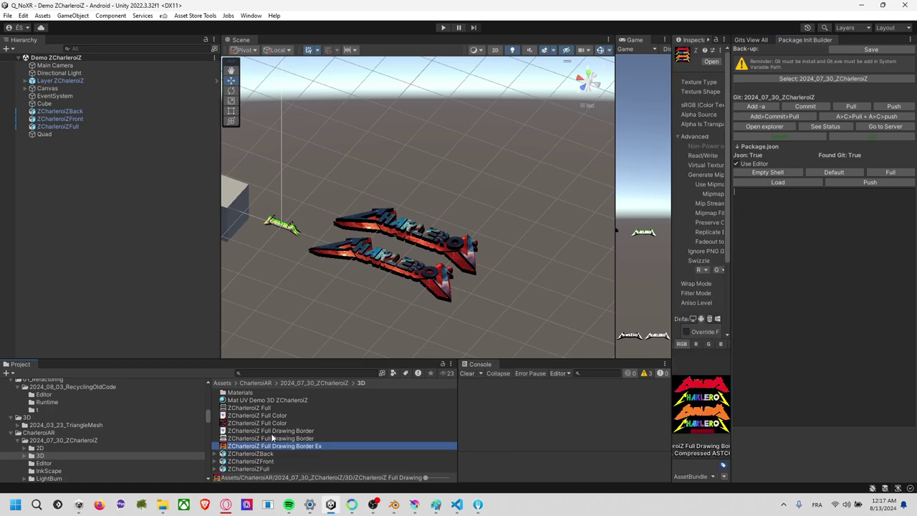
click(275, 431)
click(270, 446)
- Check the 2D folder and ZCharleroiZBack model, then view Fork's 89 local changes
click(116, 447)
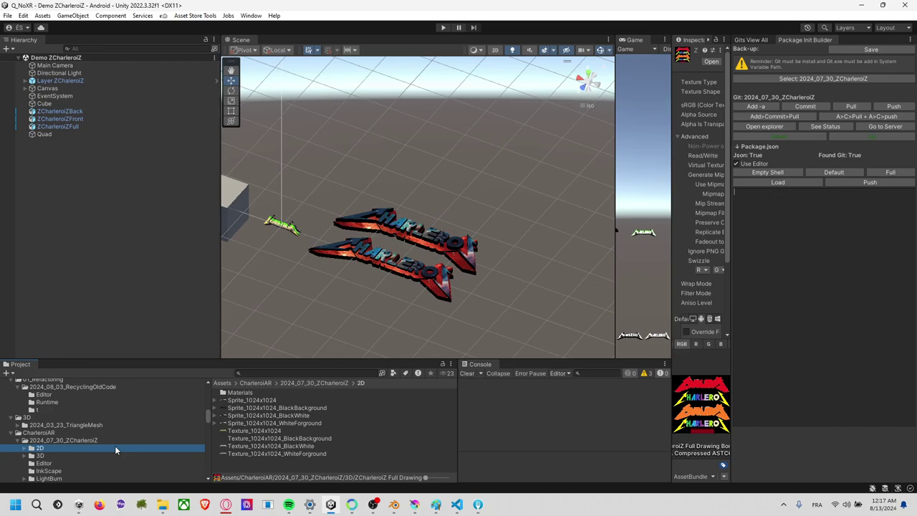
click(88, 454)
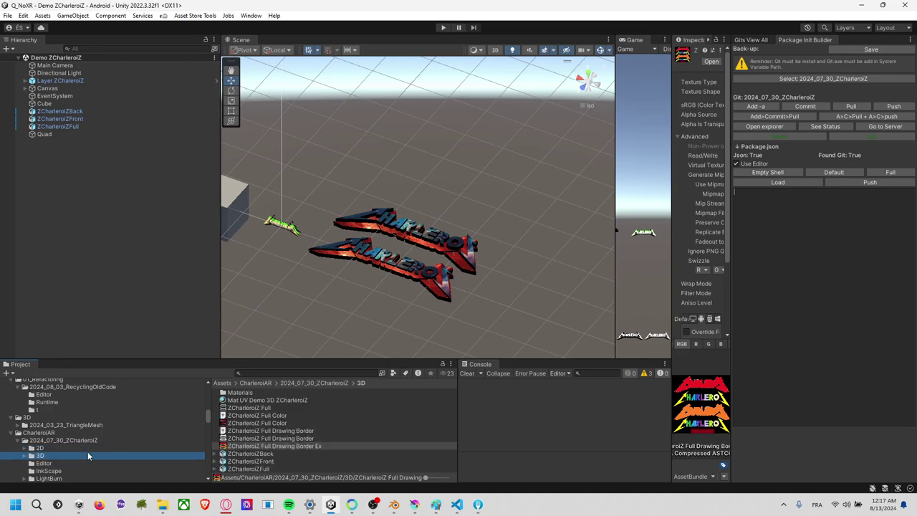
click(278, 453)
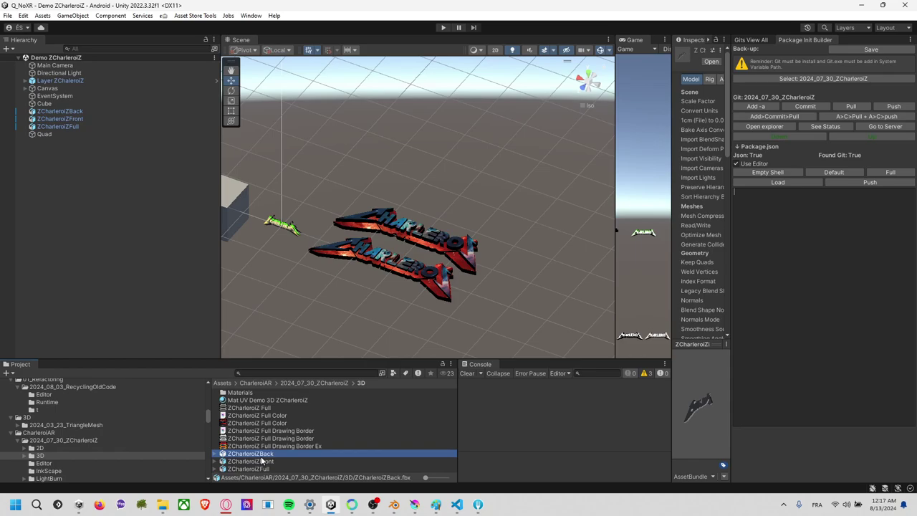
click(311, 349)
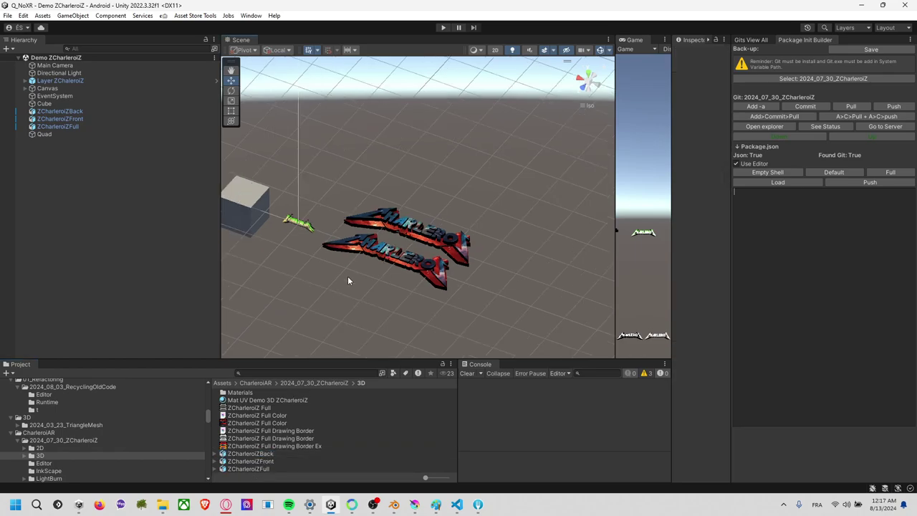
key(alt+Tab)
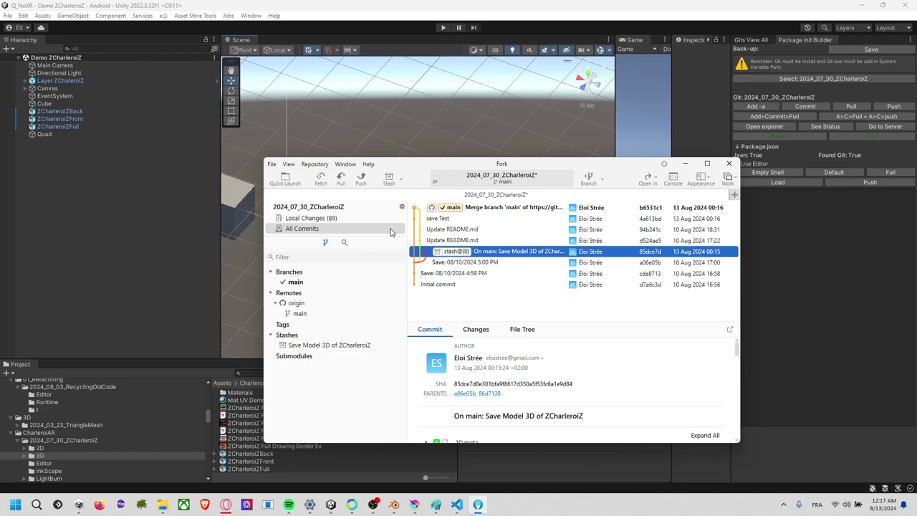
click(340, 217)
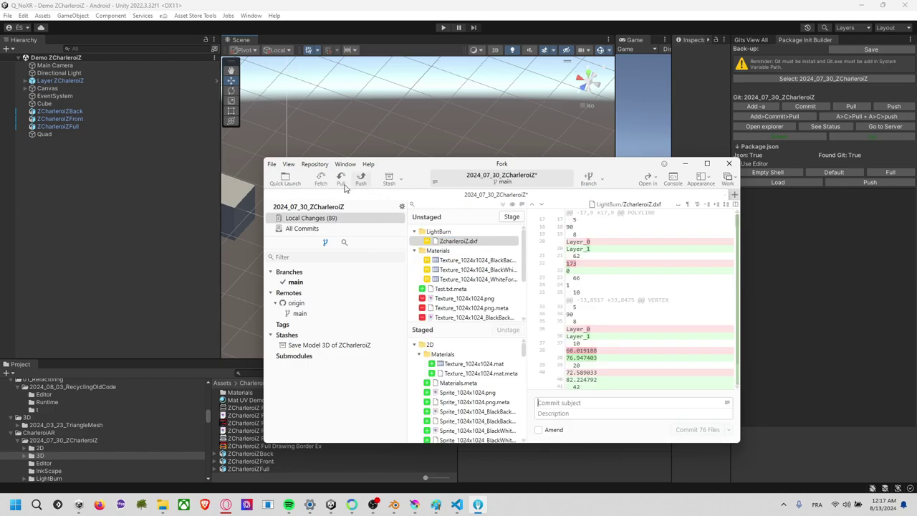